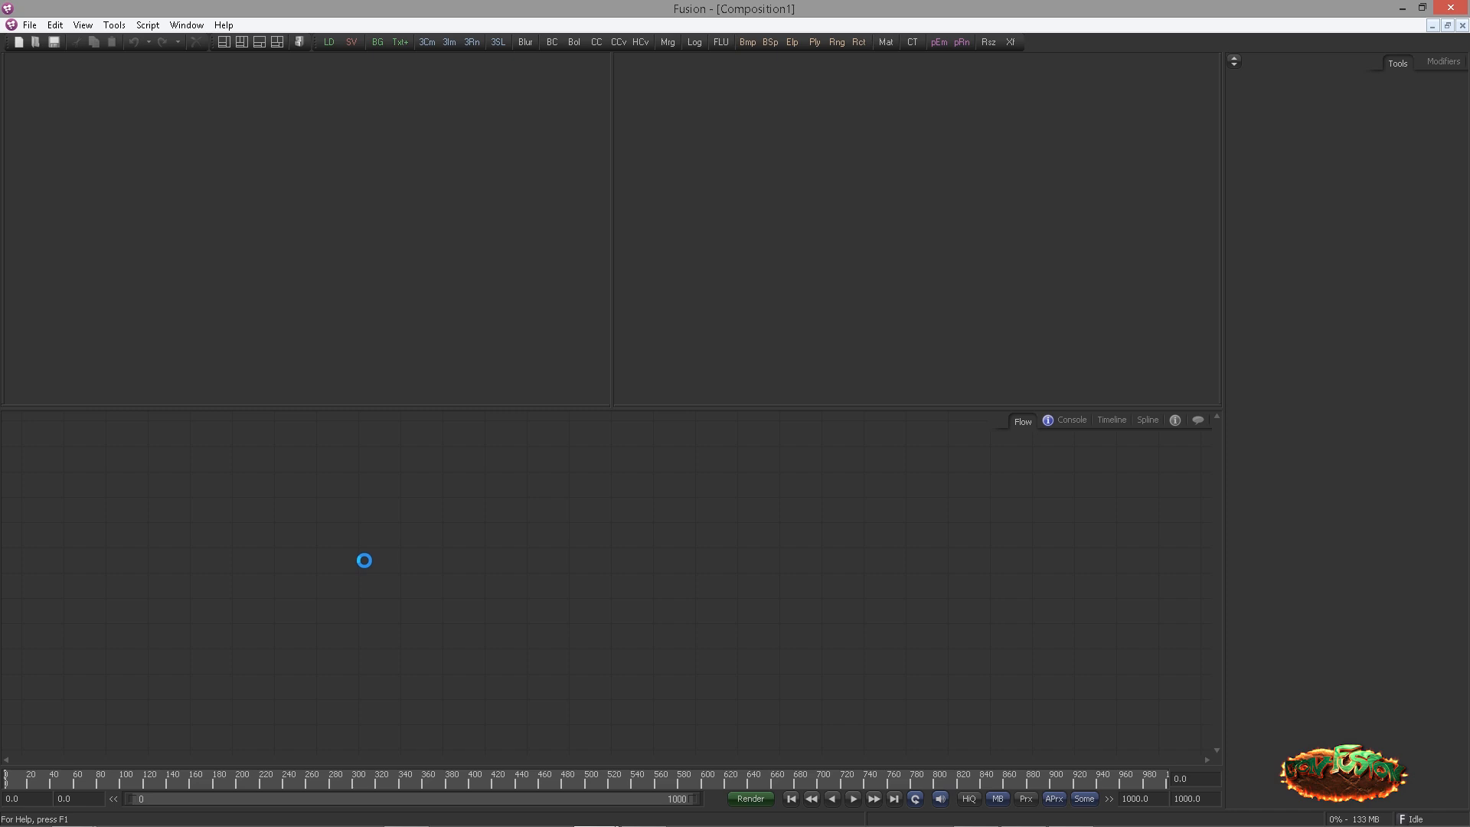
# Bring the imported FBX nodes into view in the flow and display the Transform3D1 output in the first viewer
pyautogui.click(361, 559)
pyautogui.moveTo(228, 514); pyautogui.dragTo(381, 607)
pyautogui.scroll(3, 381, 604)
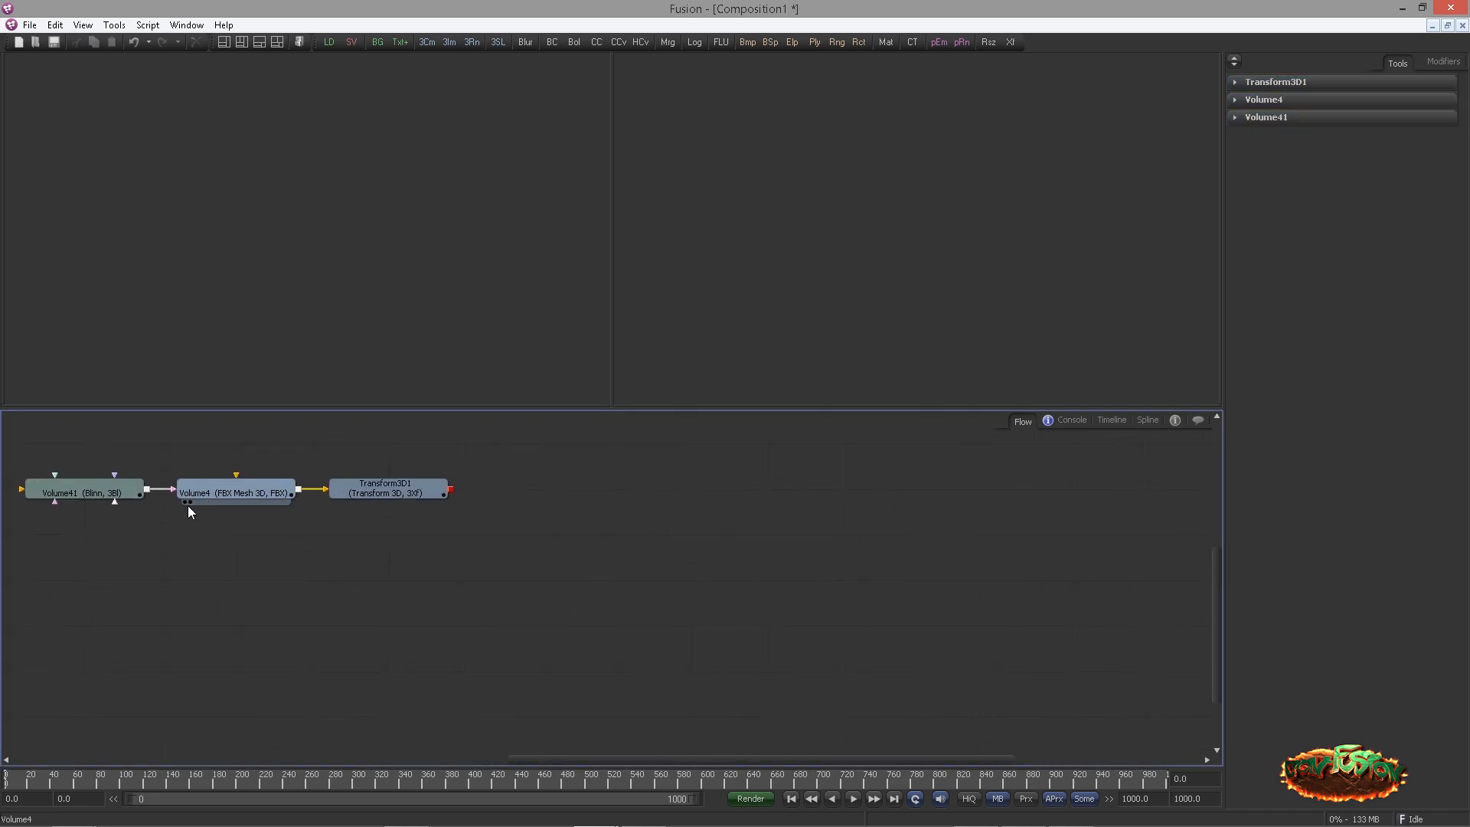
pyautogui.moveTo(167, 444); pyautogui.dragTo(311, 481)
pyautogui.click(230, 540)
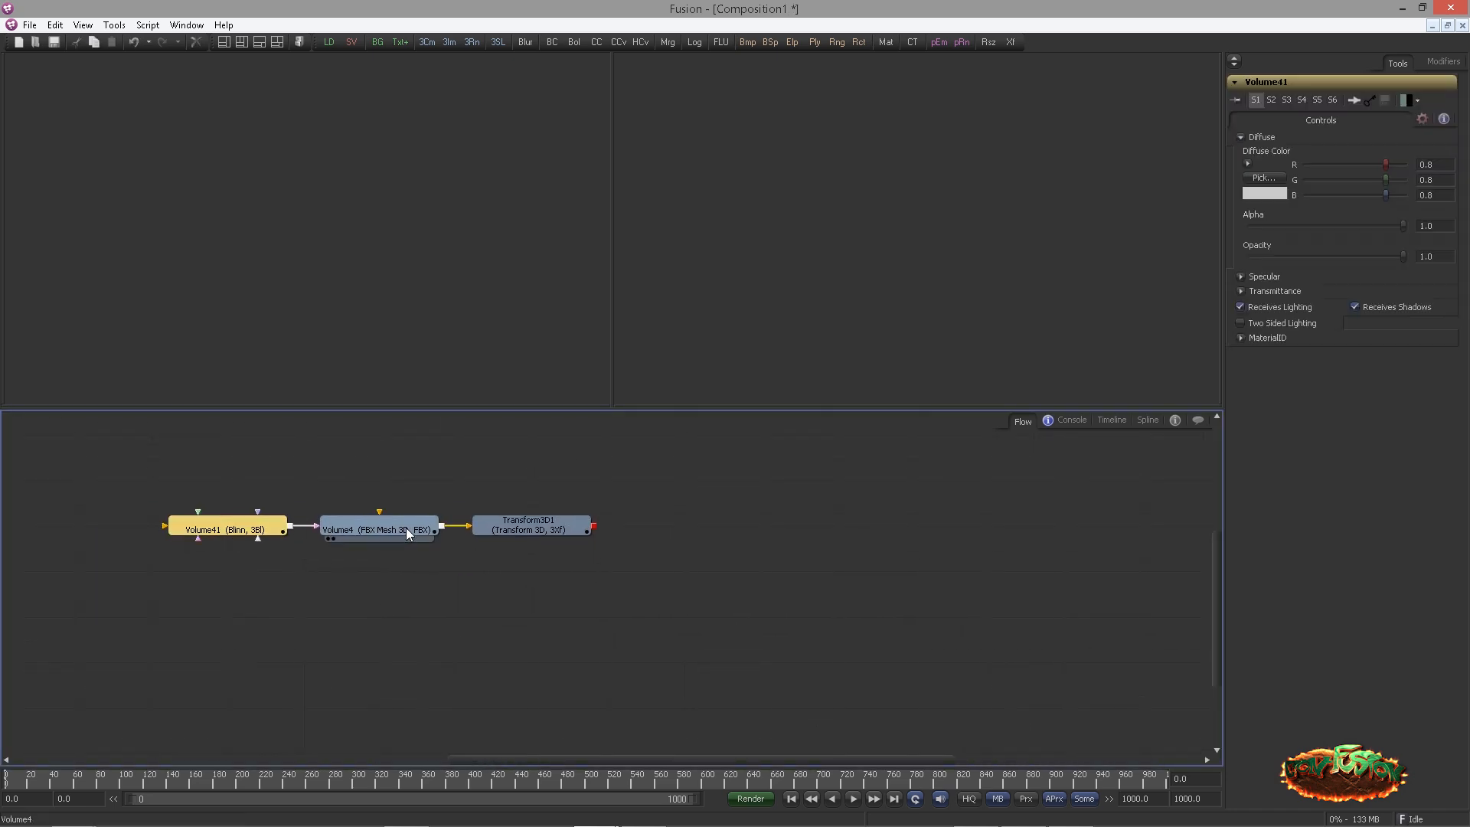
pyautogui.press('1')
pyautogui.click(410, 571)
pyautogui.moveTo(306, 287); pyautogui.dragTo(179, 283)
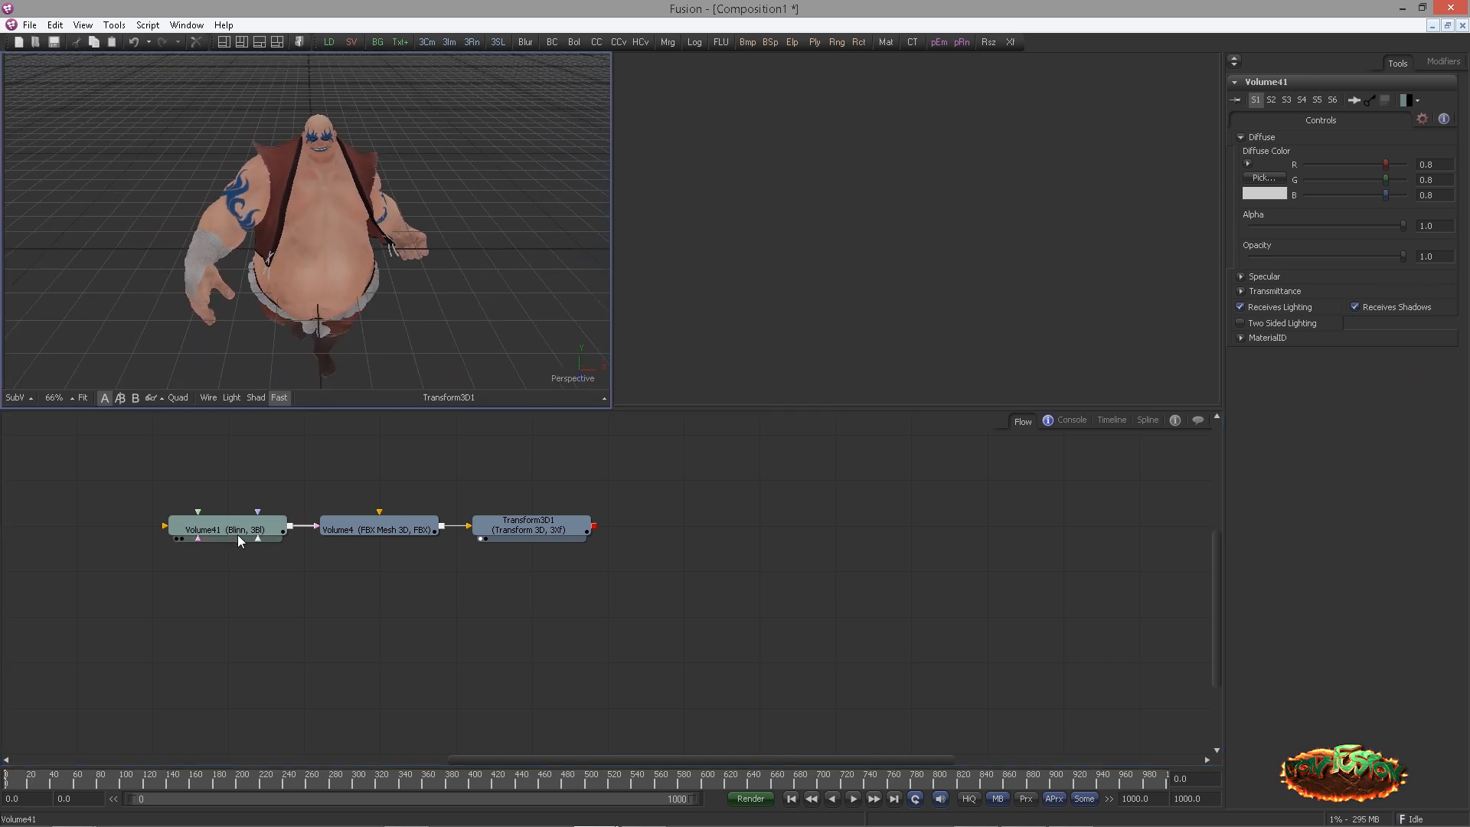
# Disconnect the Volume41 Blinn material from the Volume4 mesh and delete the material node
pyautogui.click(220, 525)
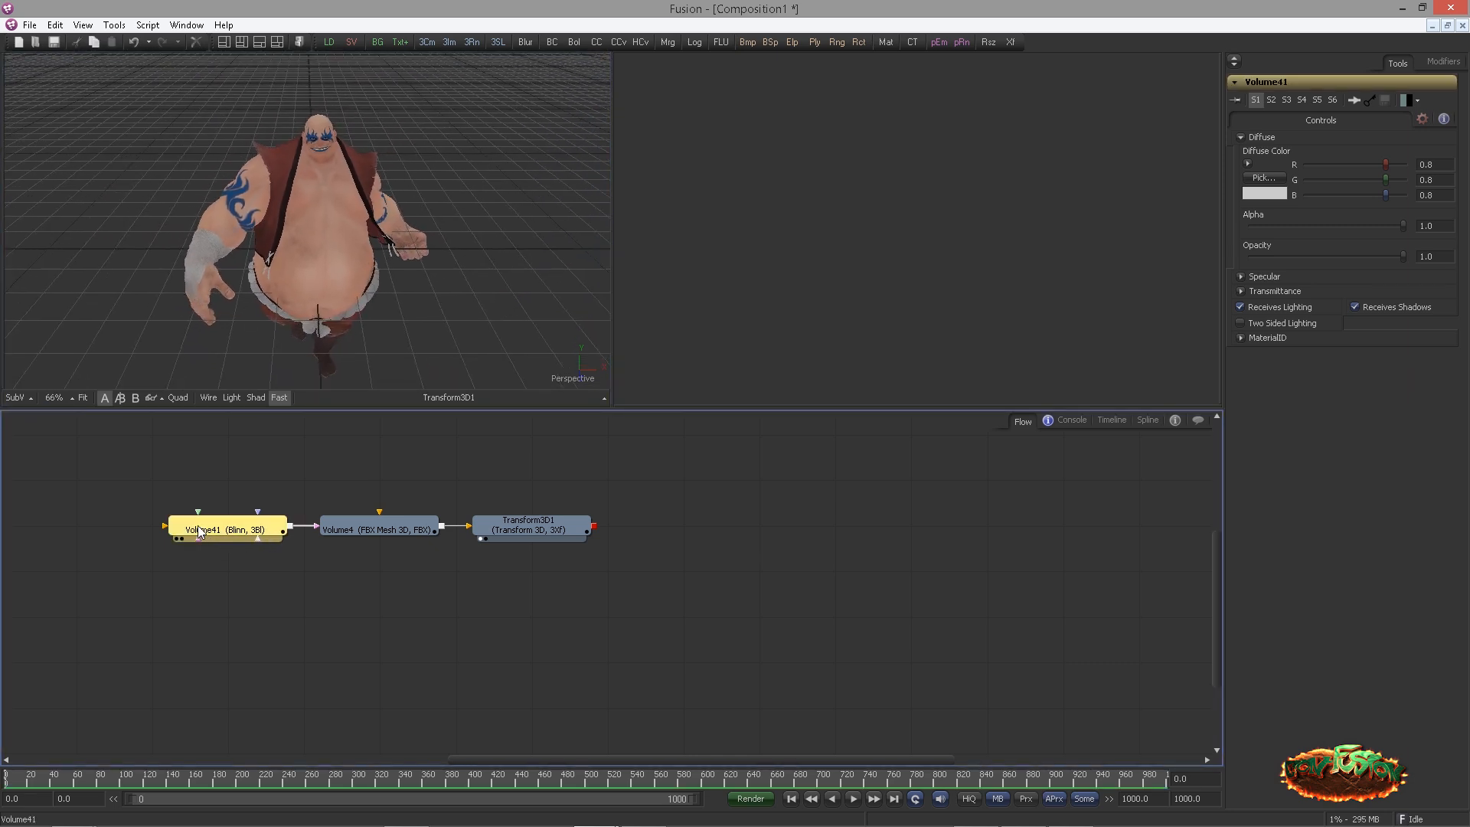
pyautogui.moveTo(199, 529); pyautogui.dragTo(123, 530)
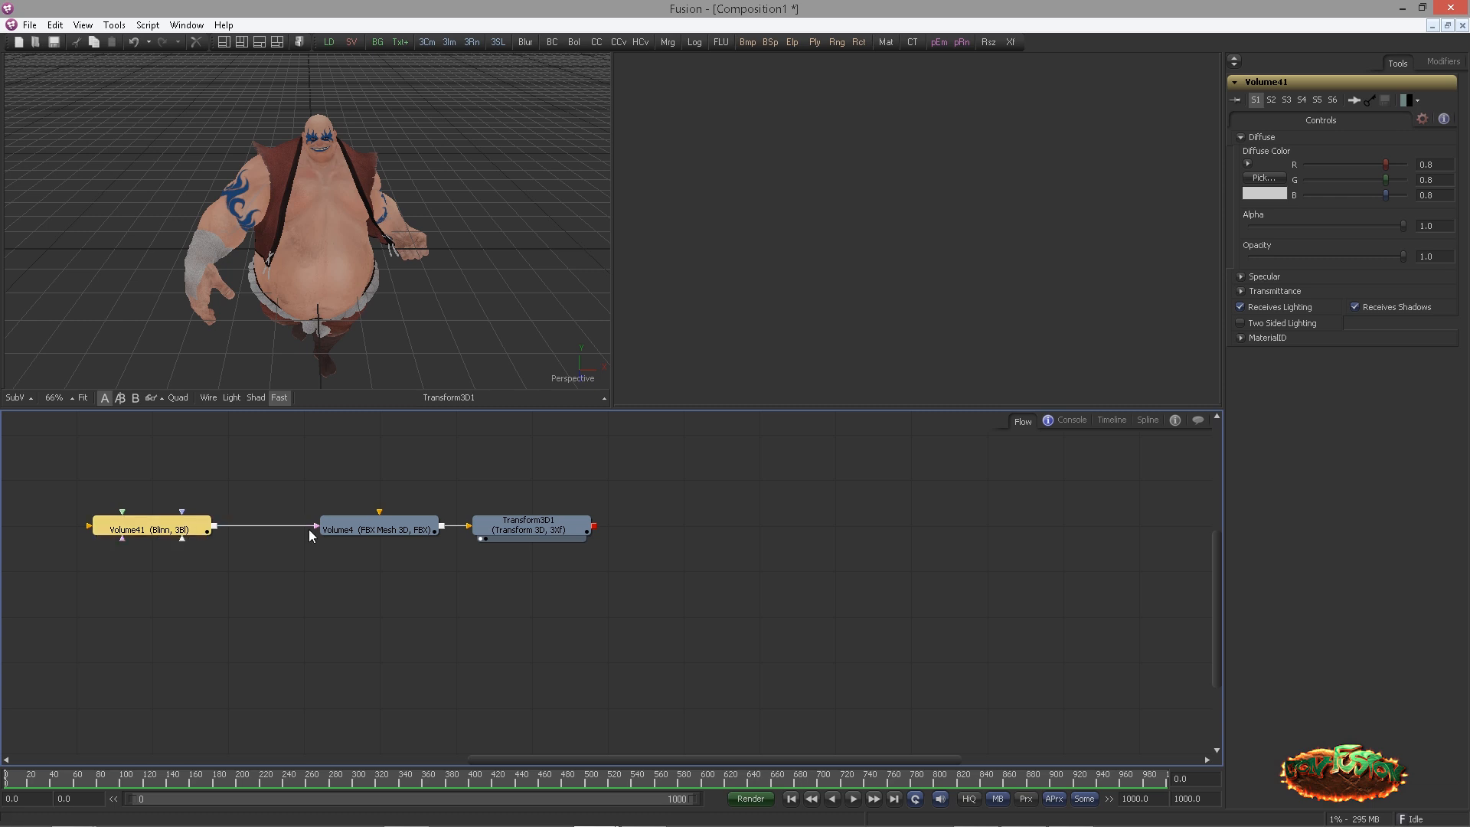
pyautogui.moveTo(311, 528); pyautogui.dragTo(248, 550)
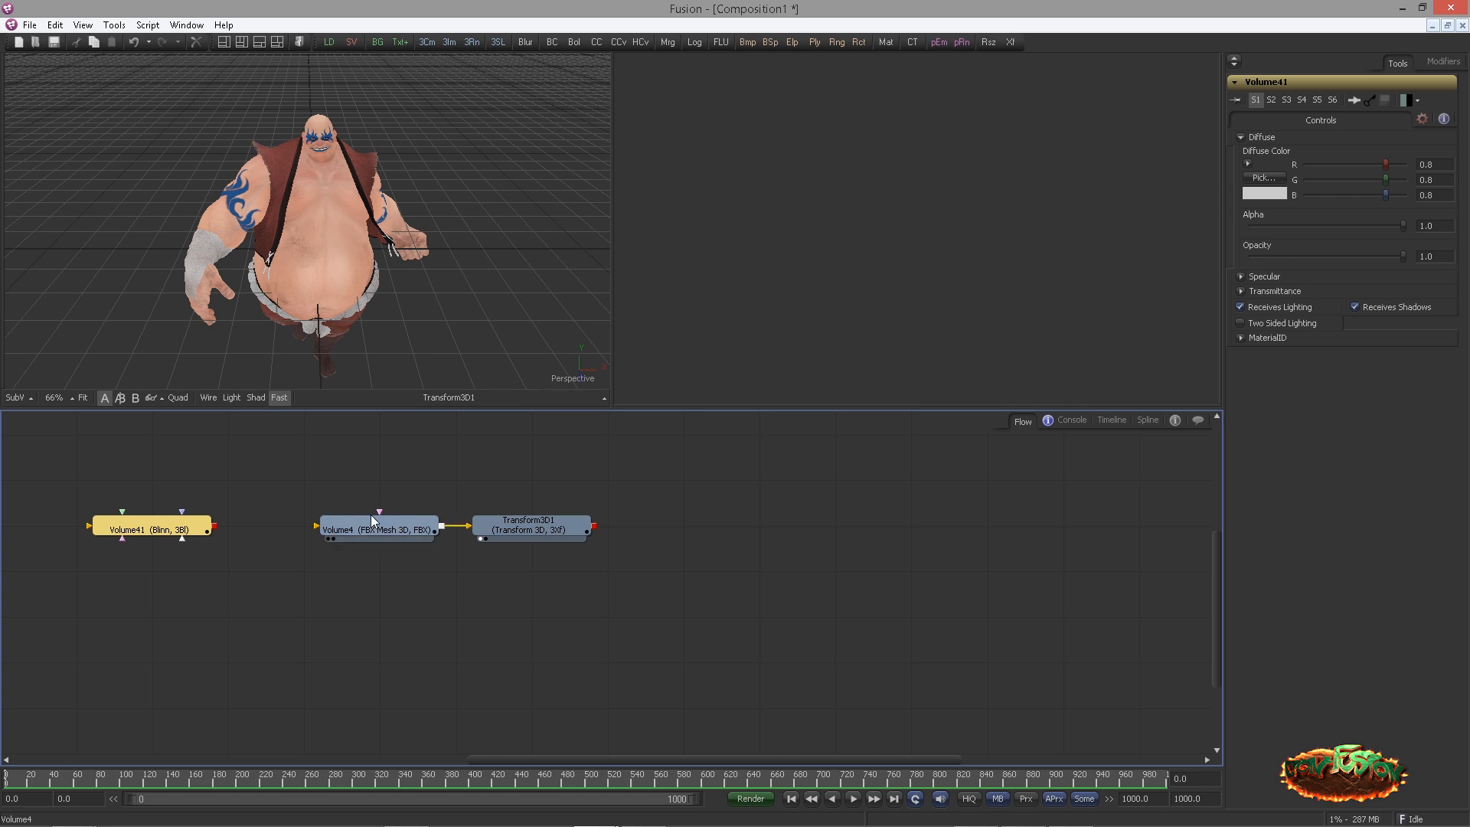
pyautogui.press('Delete')
# Delete the Transform3D1 node from the end of the flow
pyautogui.click(562, 539)
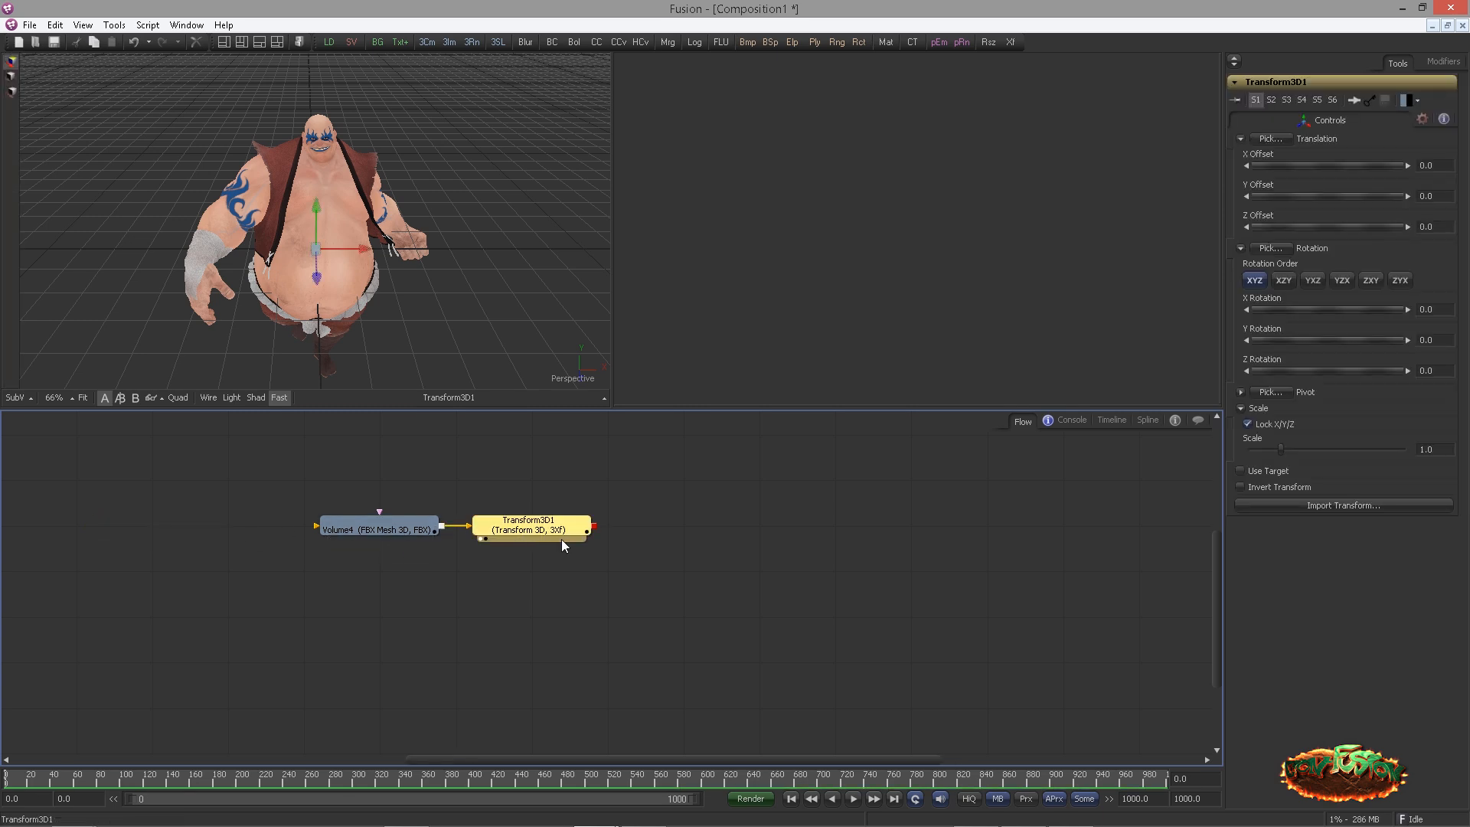
pyautogui.moveTo(576, 525); pyautogui.dragTo(651, 525)
pyautogui.press('Delete')
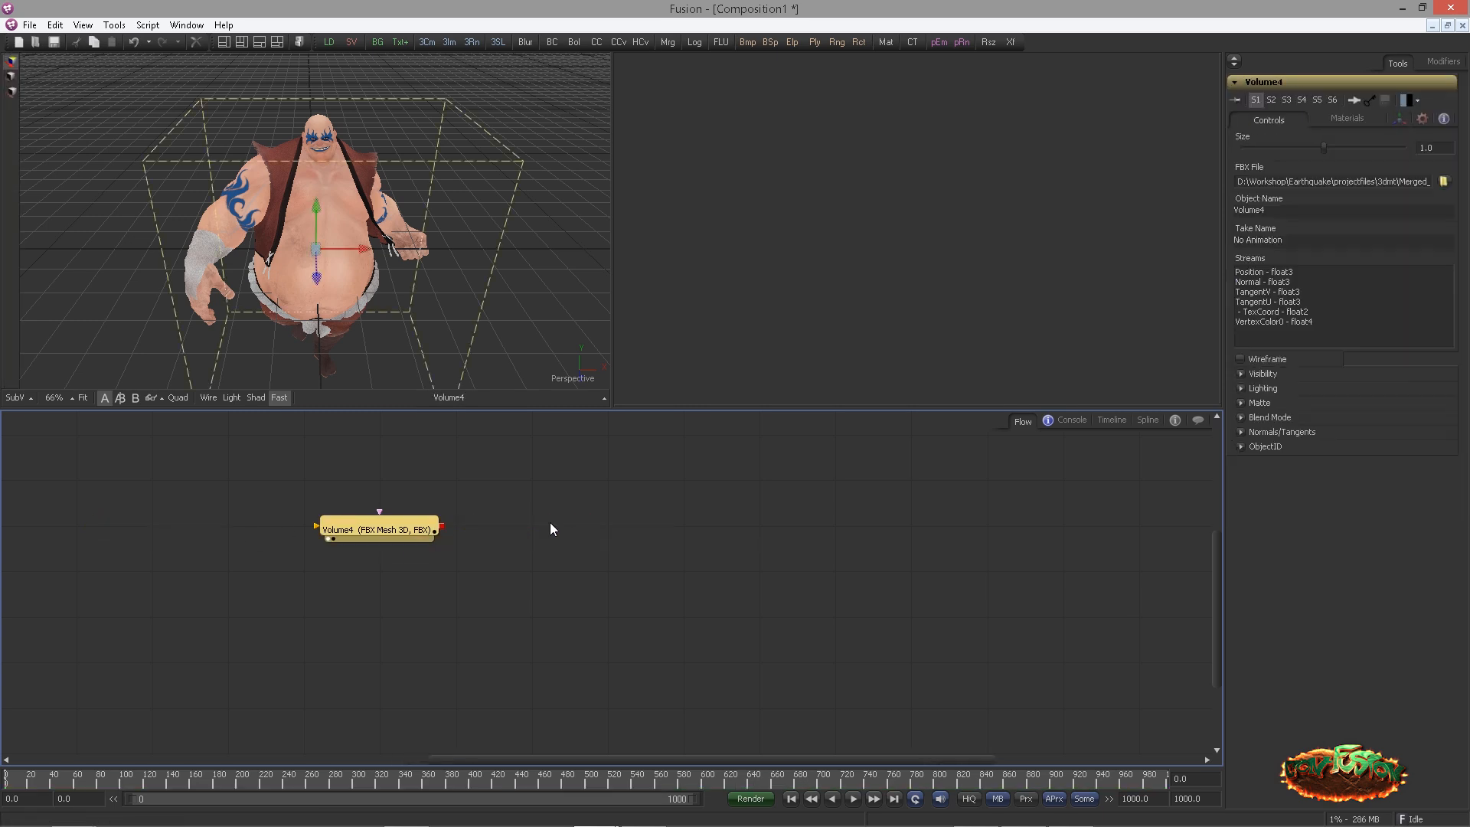
# Add a Merge 3D node fed by the Volume4 FBX mesh
pyautogui.moveTo(370, 531); pyautogui.dragTo(294, 531)
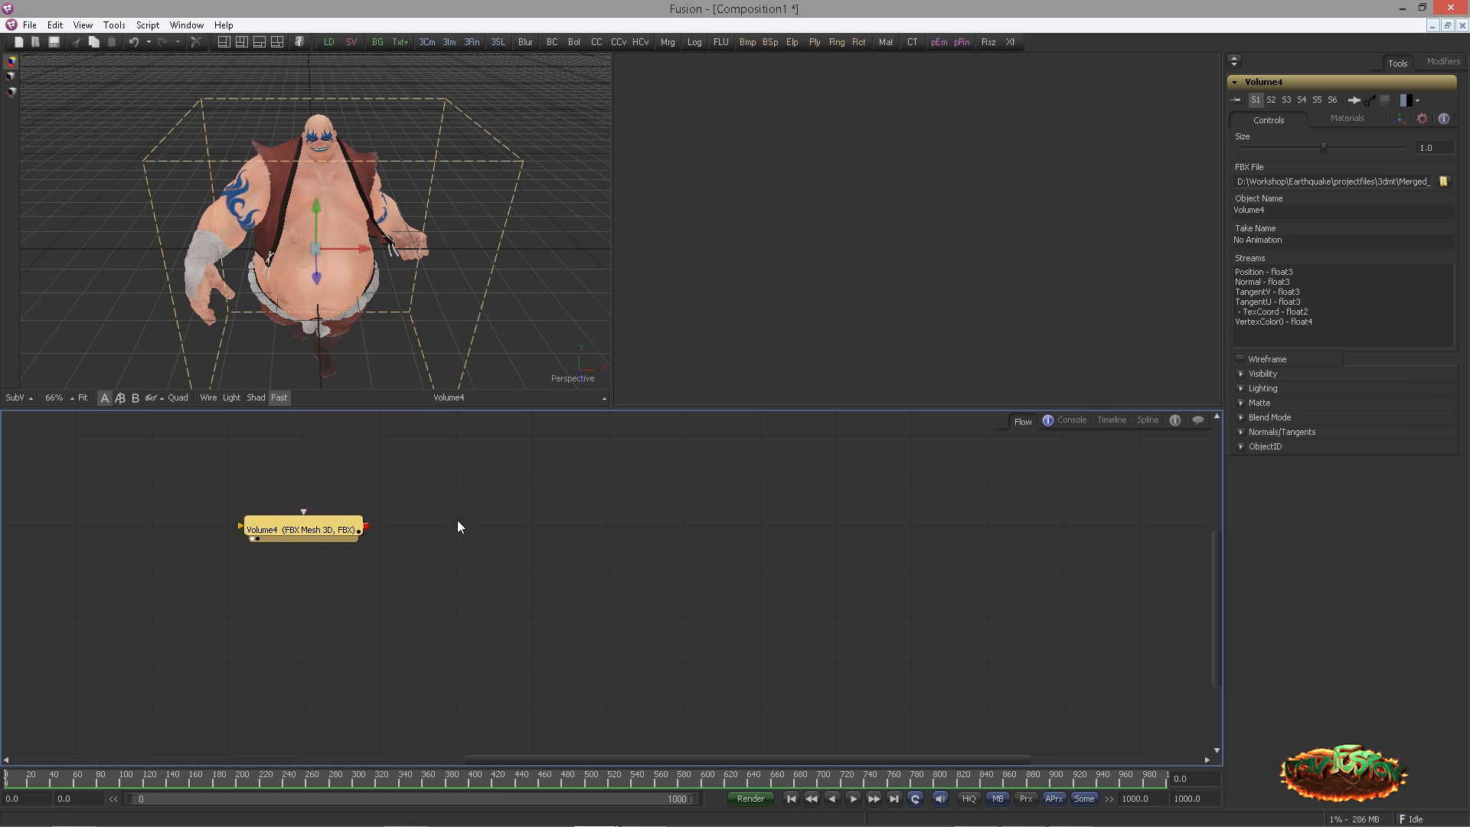
pyautogui.hotkey('ctrl', 'space')
pyautogui.write('merg')
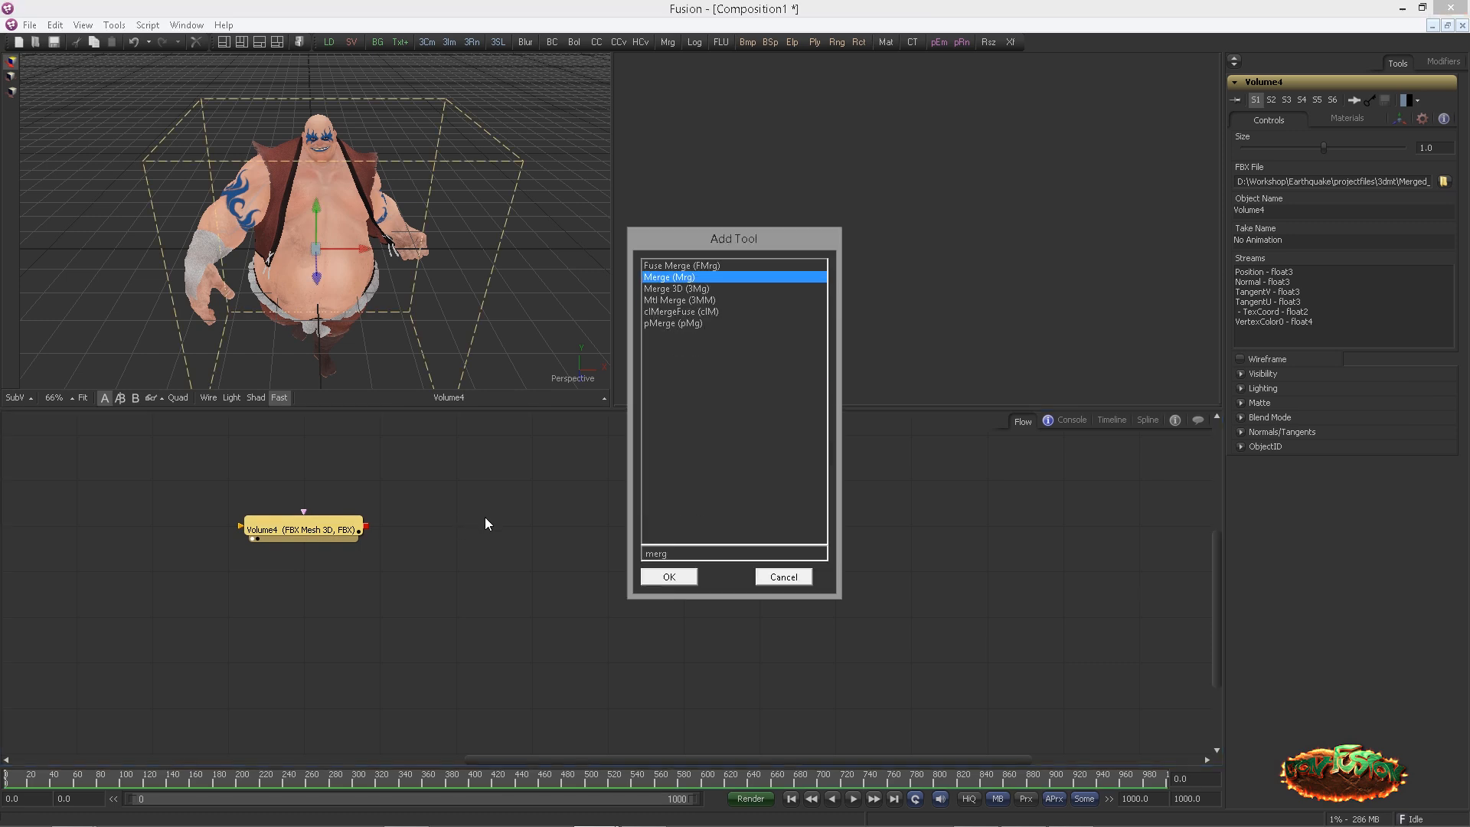
pyautogui.press('Down')
pyautogui.press('Return')
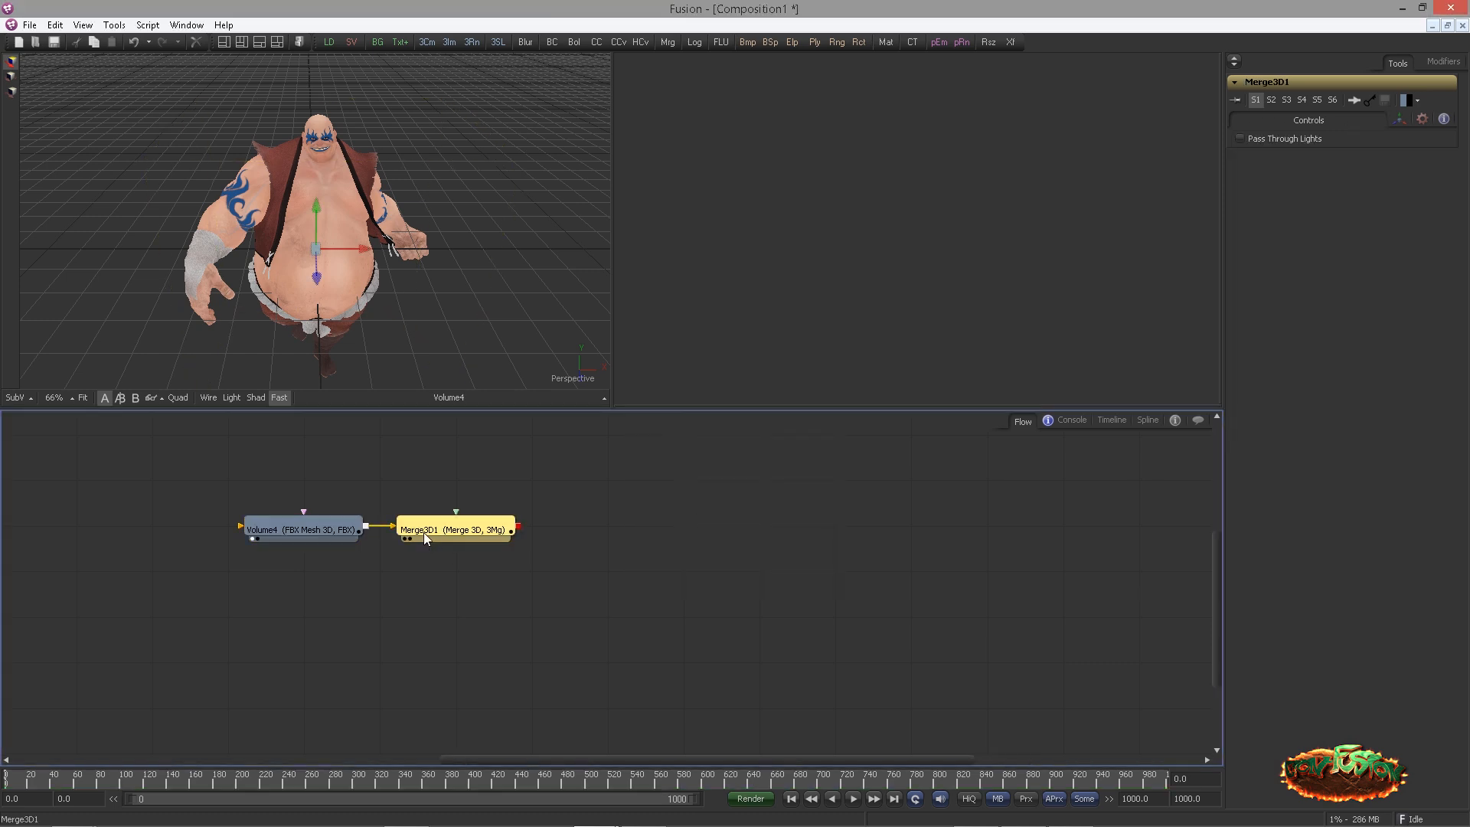
# Add a Camera 3D node above the Merge 3D node and connect it to the merge
pyautogui.click(535, 470)
pyautogui.hotkey('ctrl', 'space')
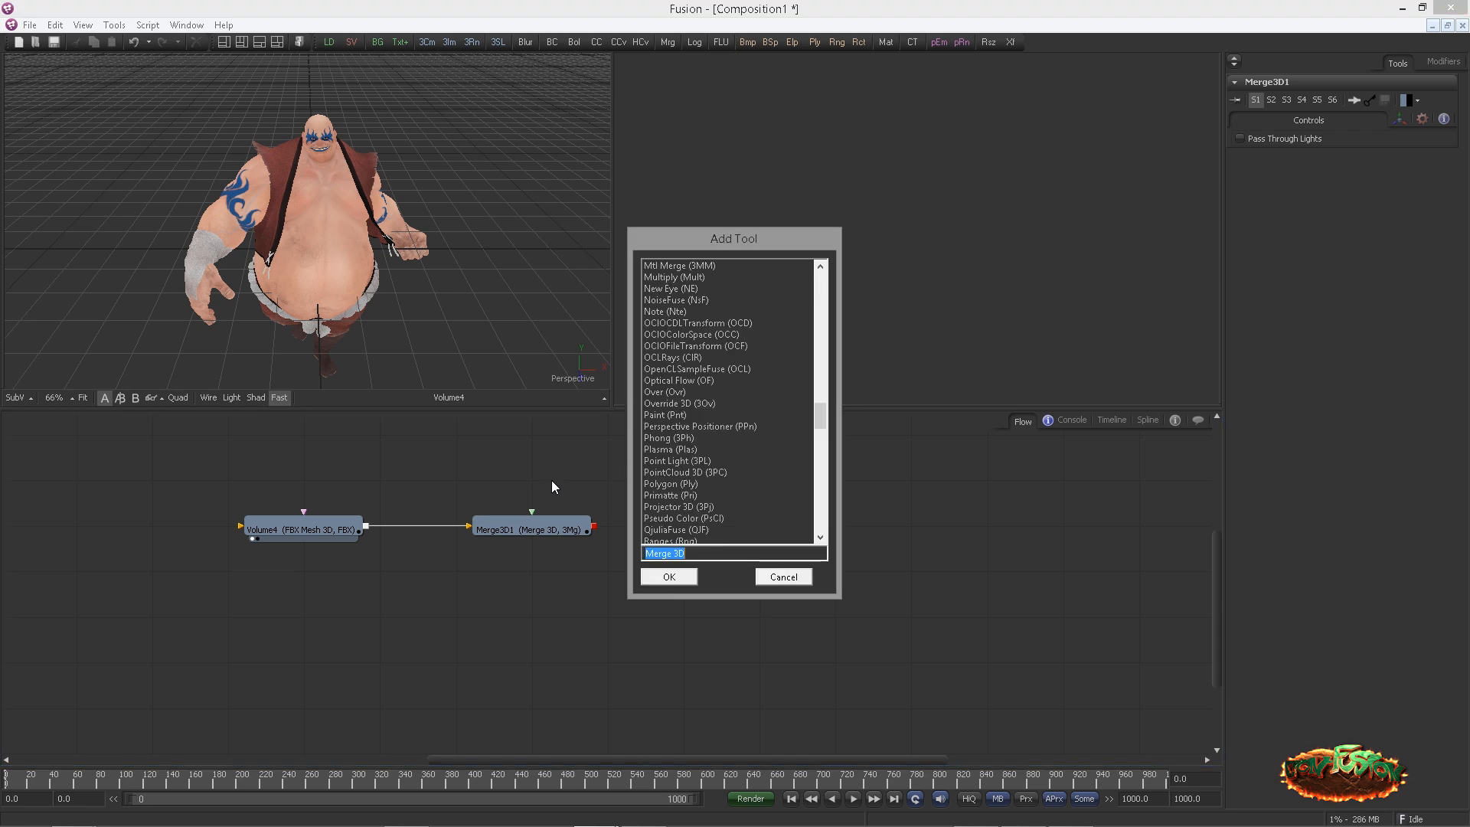
pyautogui.write('camer')
pyautogui.press('Return')
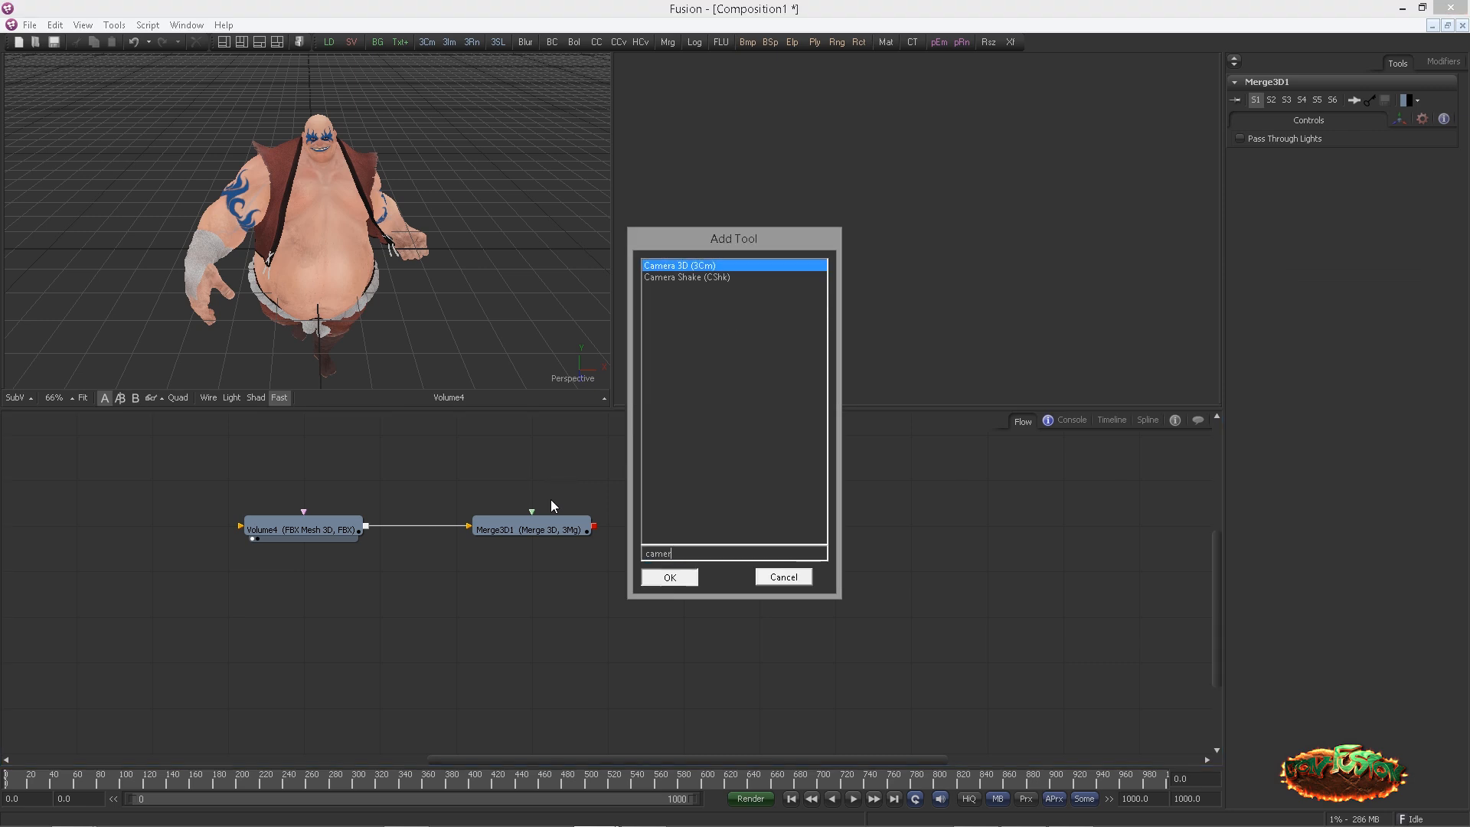
pyautogui.click(587, 501)
pyautogui.moveTo(594, 480); pyautogui.dragTo(557, 530)
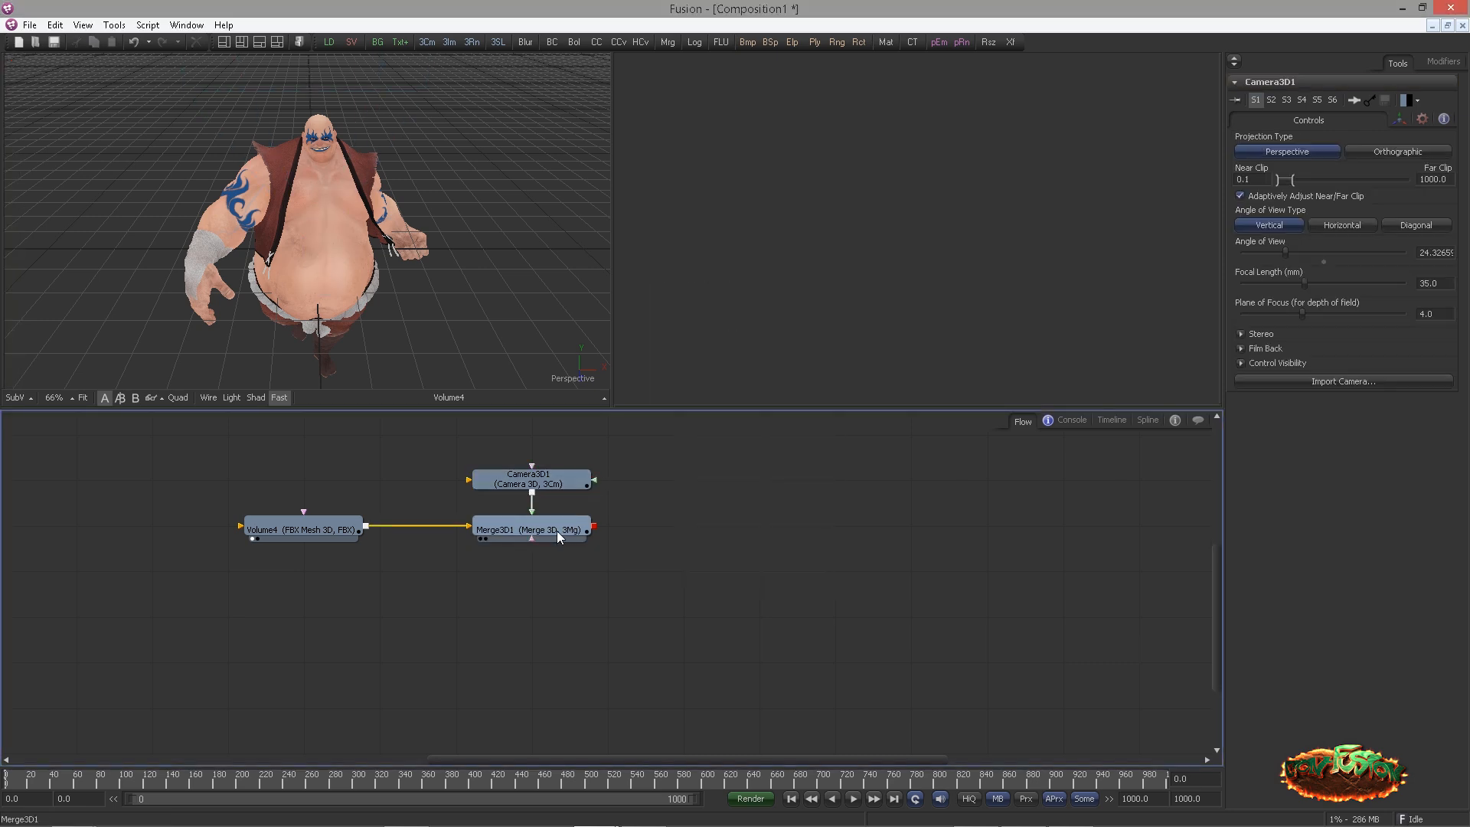
# Display Merge3D1 in the second viewer, with the character and the camera both visible from the side
pyautogui.click(485, 538)
pyautogui.scroll(-6, 689, 298)
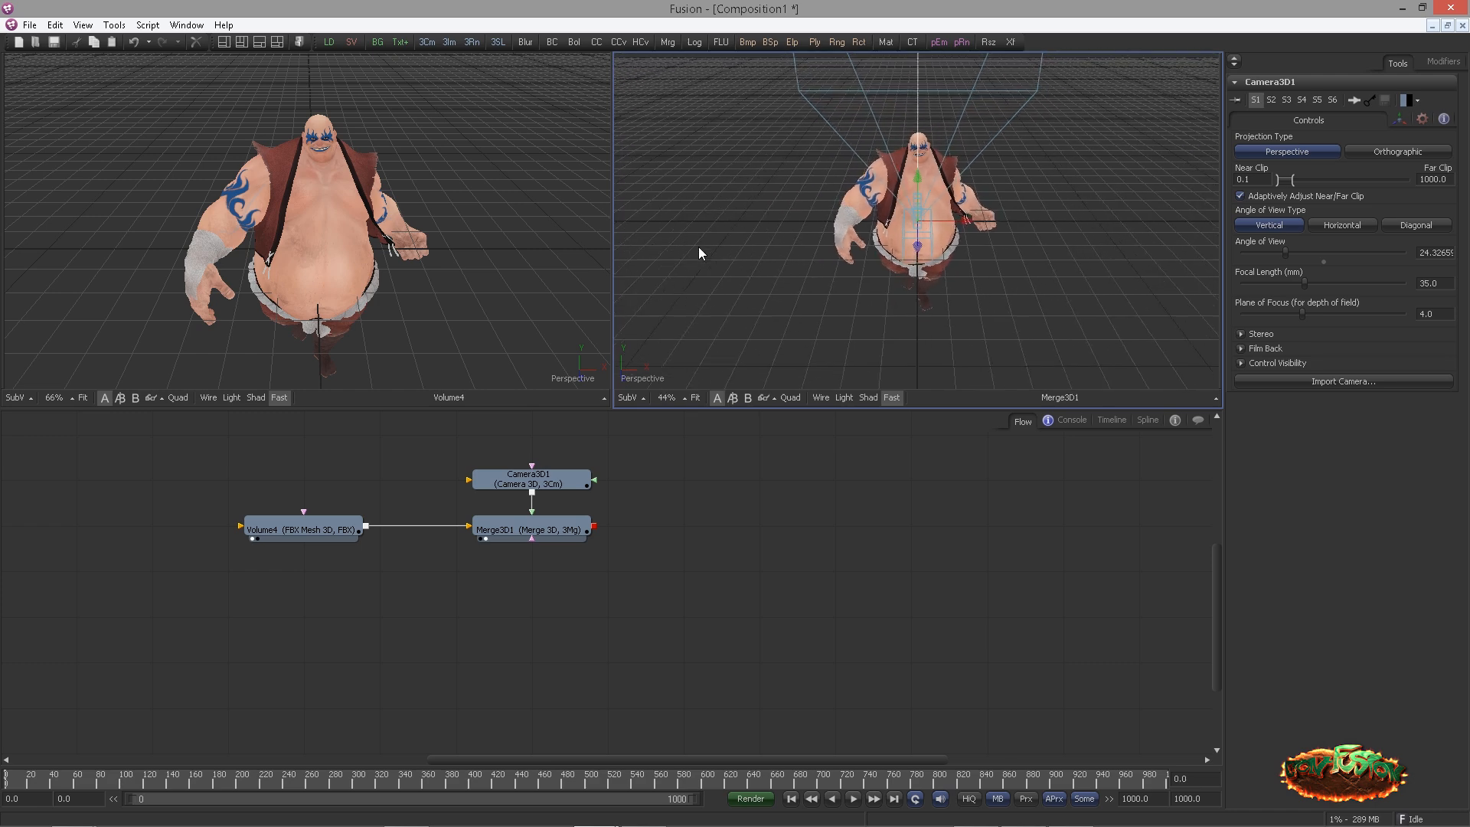
pyautogui.moveTo(698, 246); pyautogui.dragTo(1115, 248)
pyautogui.click(743, 485)
pyautogui.click(505, 481)
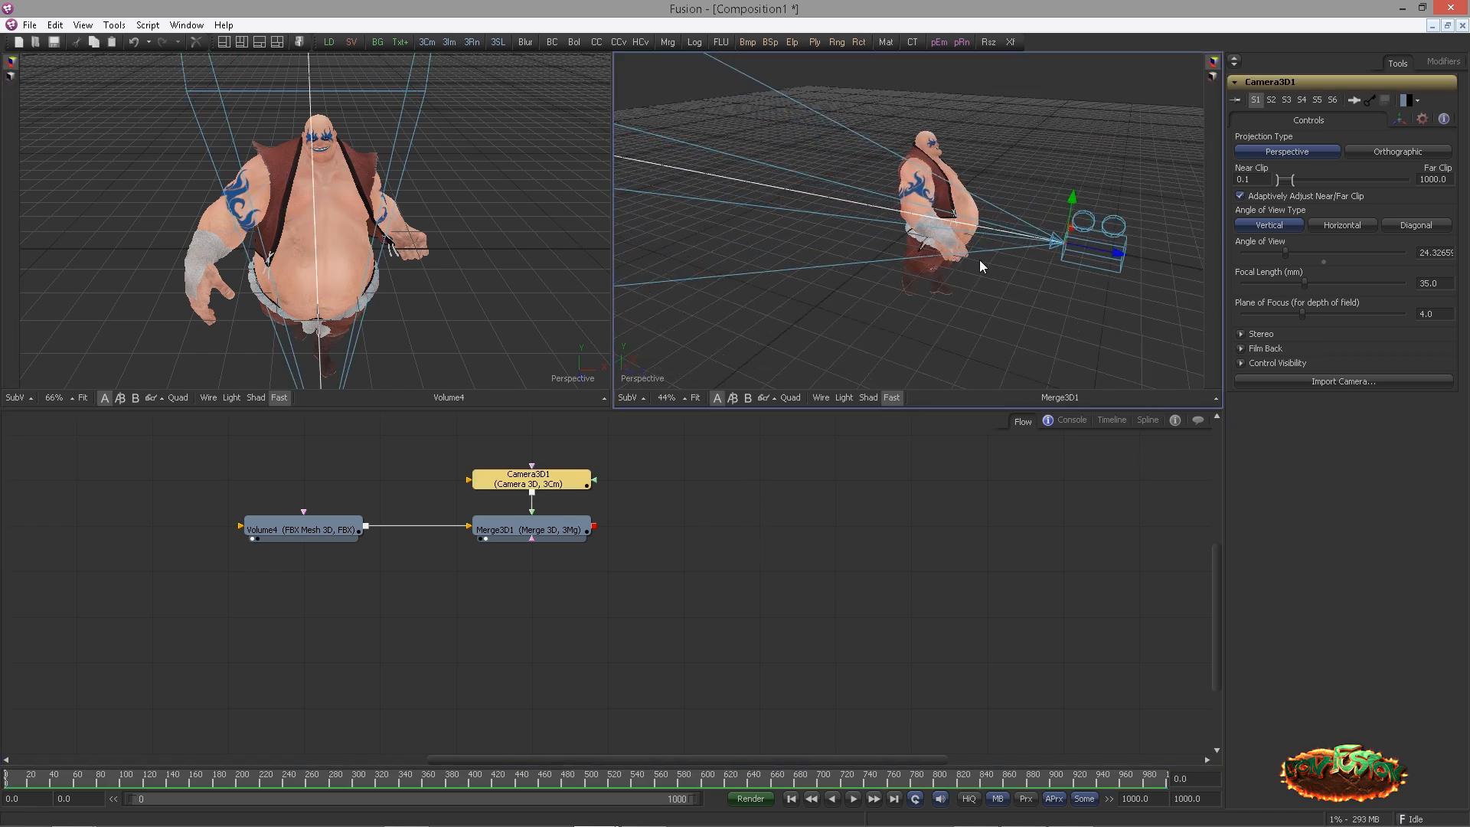
pyautogui.scroll(-6, 979, 257)
pyautogui.moveTo(983, 222); pyautogui.dragTo(996, 256)
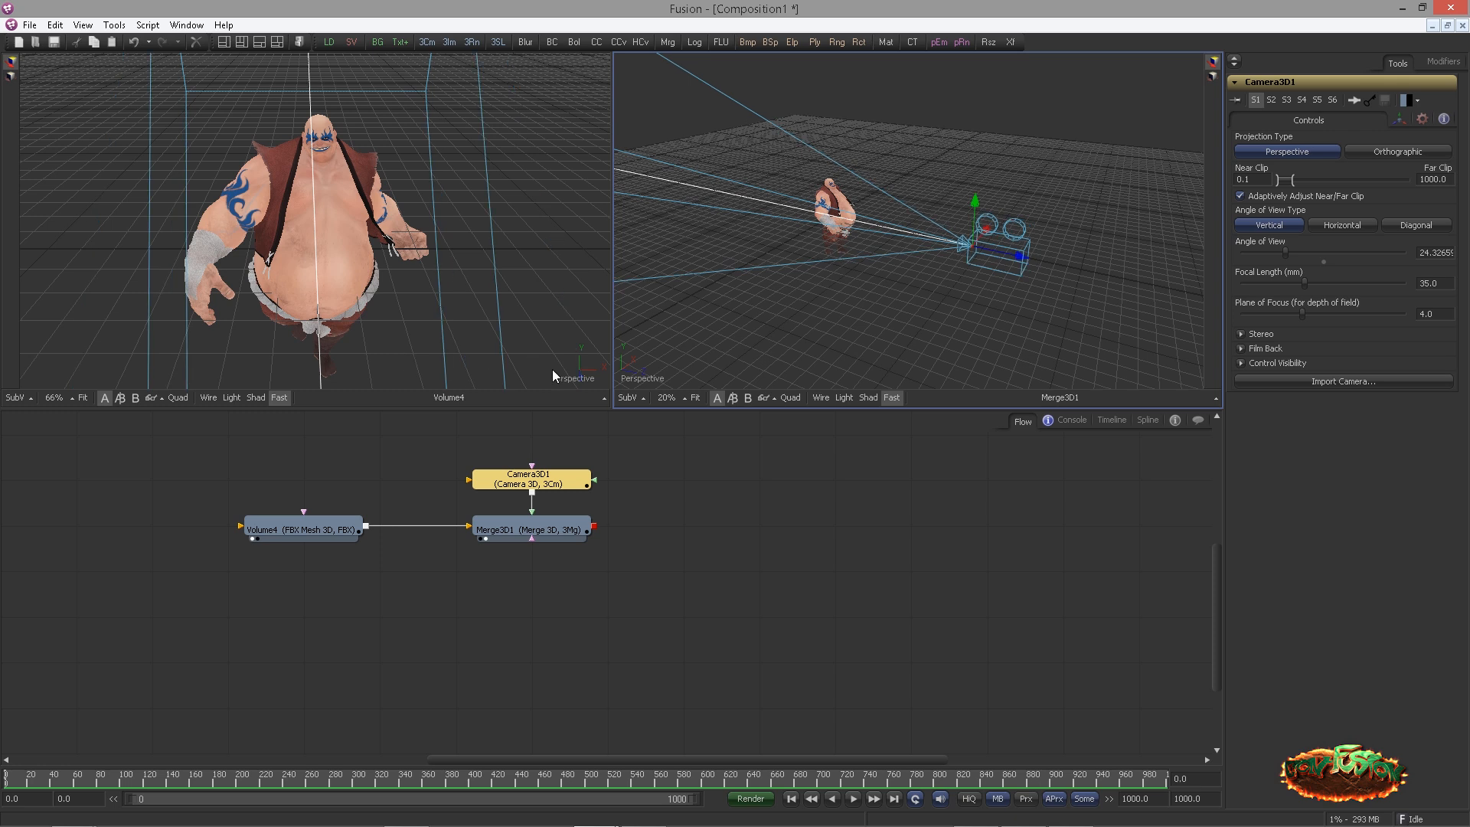
# Display Merge3D1 in the first viewer and look through Camera3D1 there
pyautogui.rightClick(571, 379)
pyautogui.click(514, 448)
pyautogui.click(481, 538)
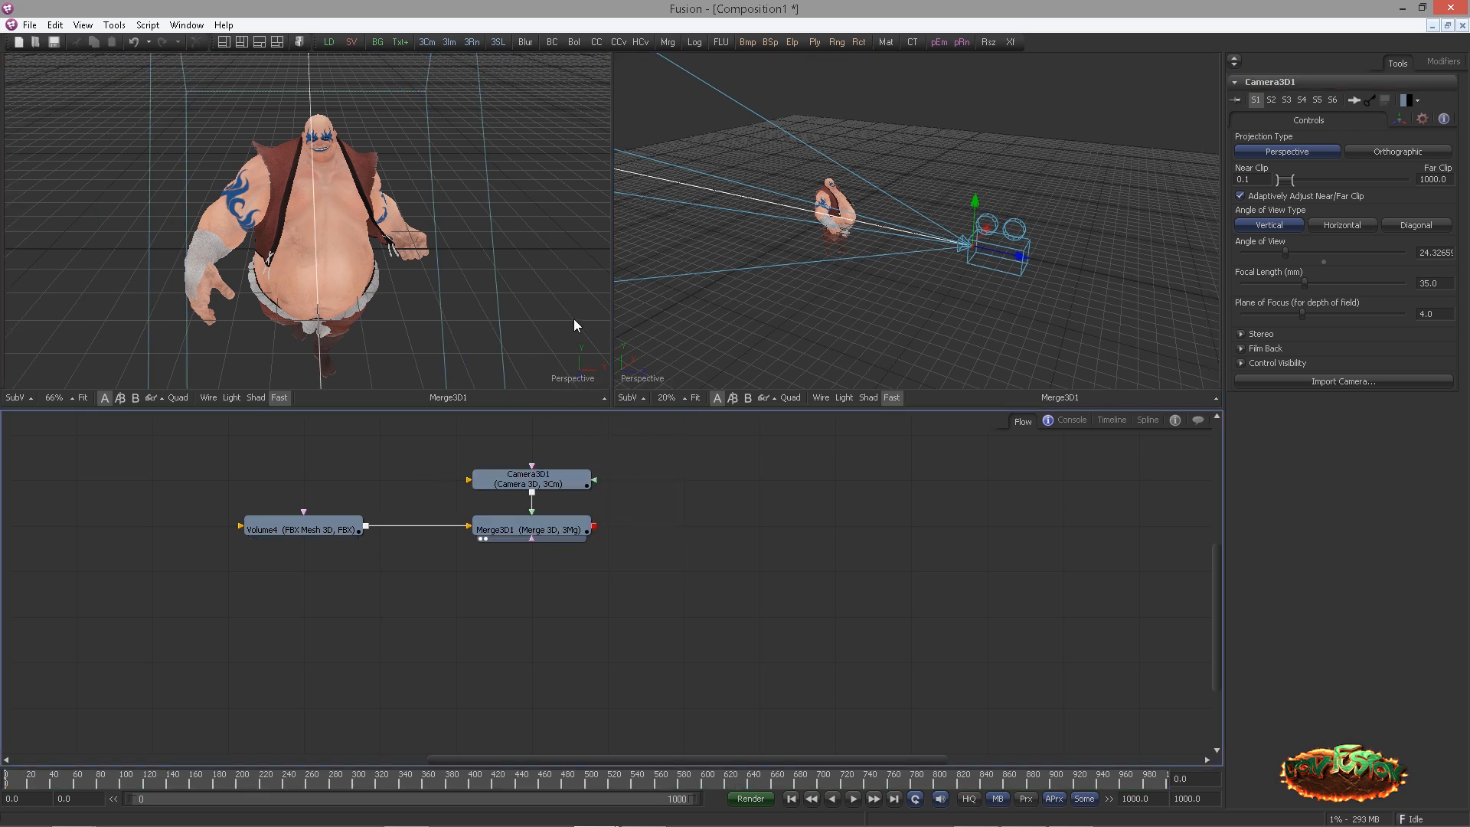
pyautogui.rightClick(580, 381)
pyautogui.click(605, 387)
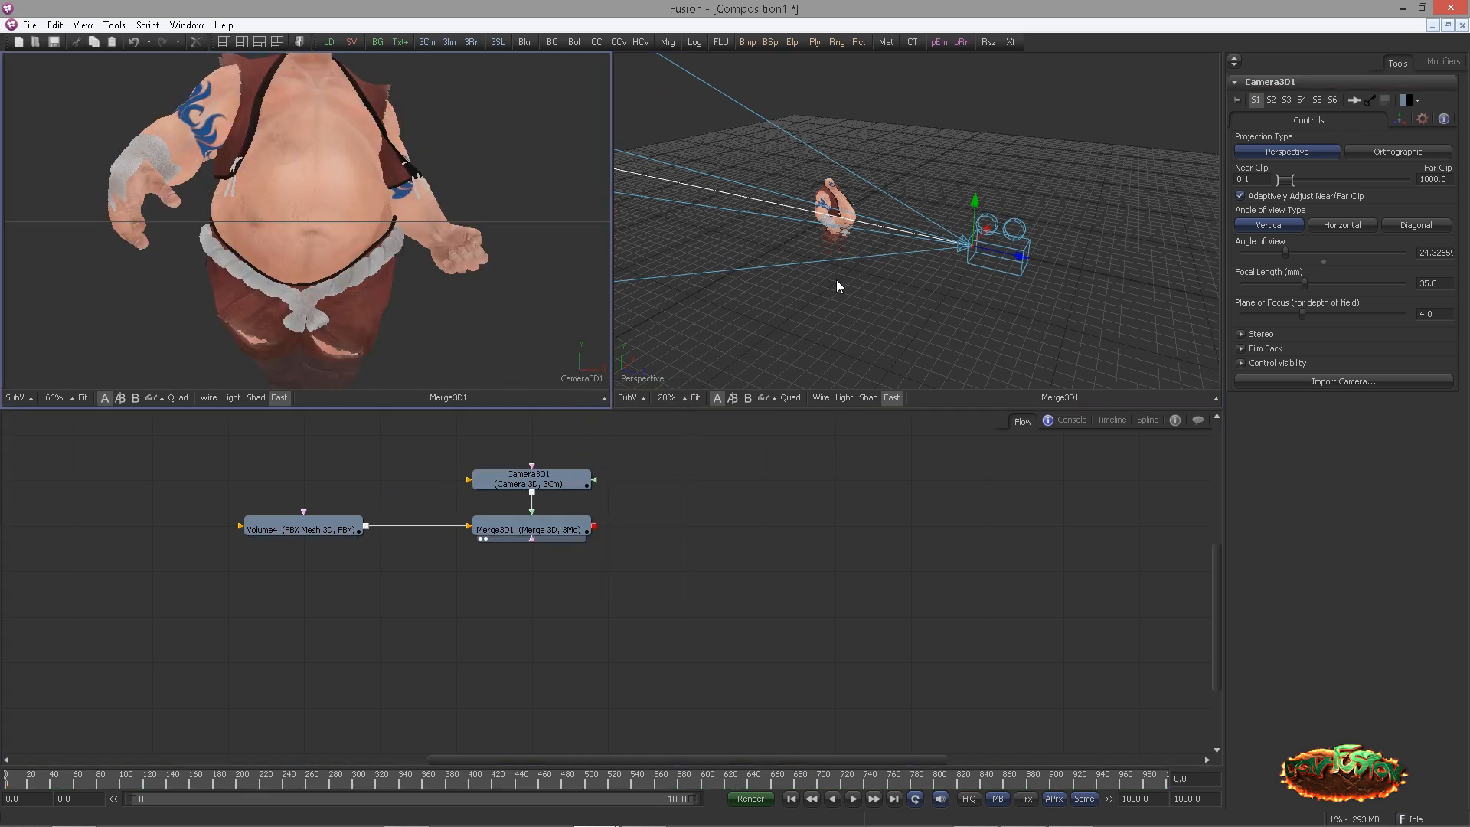
# Move Camera3D1 back and adjust it through its own view until the character is framed from head to feet
pyautogui.moveTo(360, 207); pyautogui.dragTo(46, 208)
pyautogui.moveTo(306, 236); pyautogui.dragTo(516, 309)
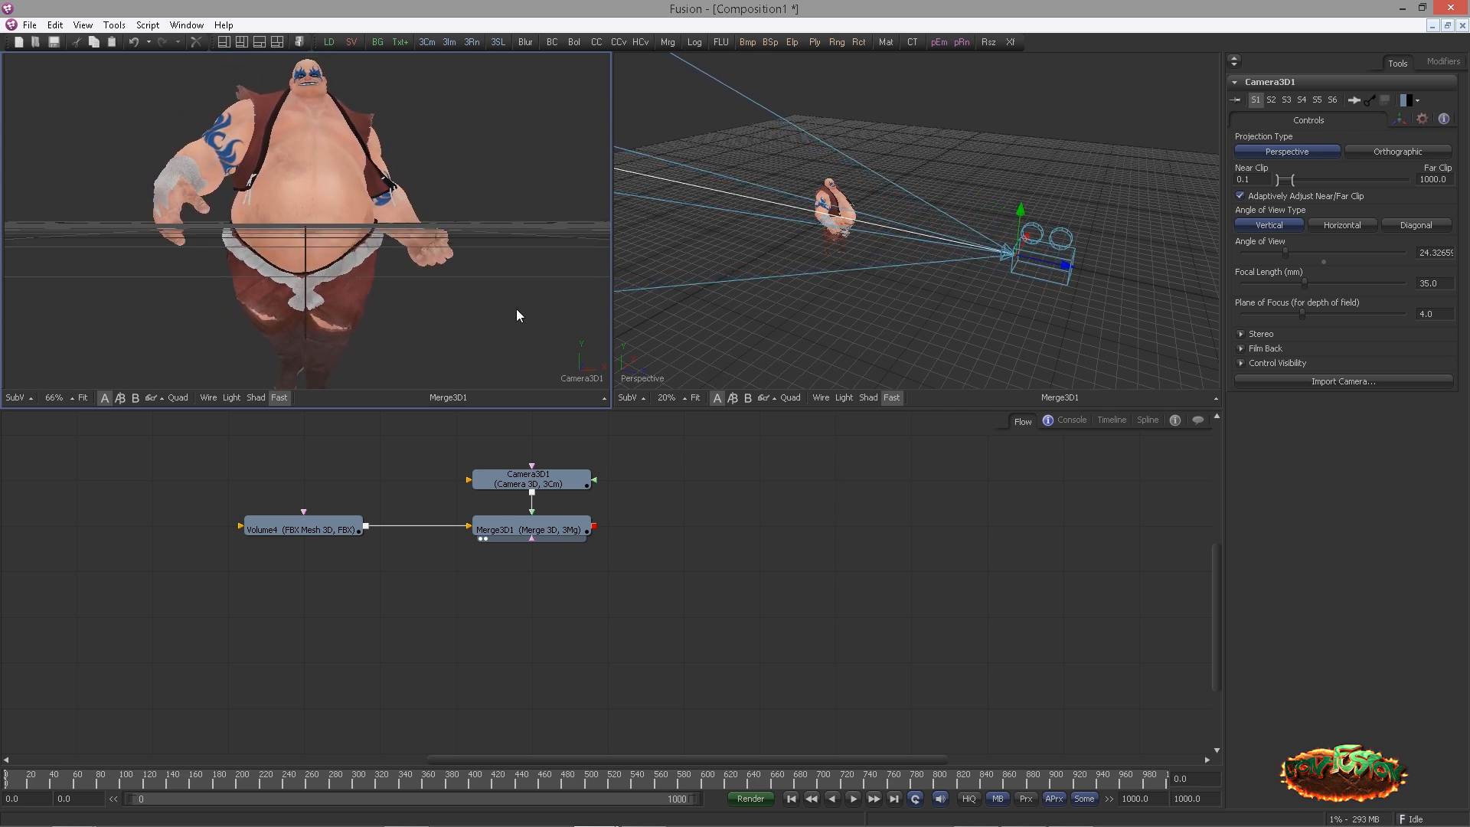
pyautogui.moveTo(675, 551)
pyautogui.mouseDown()
pyautogui.moveTo(544, 590)
pyautogui.moveTo(502, 531)
pyautogui.moveTo(698, 553)
pyautogui.moveTo(689, 525)
pyautogui.moveTo(705, 554)
pyautogui.moveTo(663, 551)
pyautogui.moveTo(676, 527)
pyautogui.mouseUp()
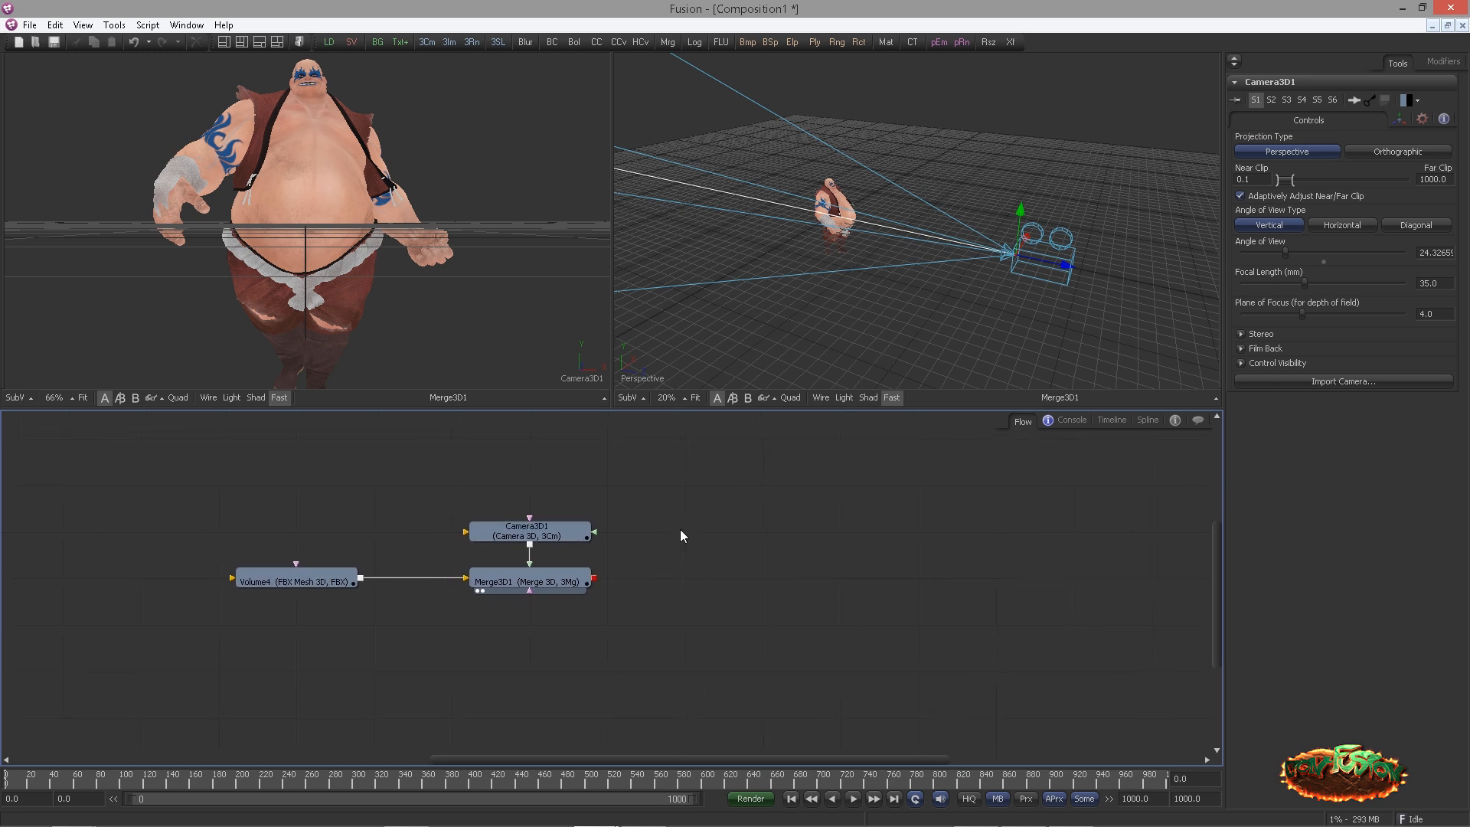
pyautogui.moveTo(474, 307); pyautogui.dragTo(595, 329)
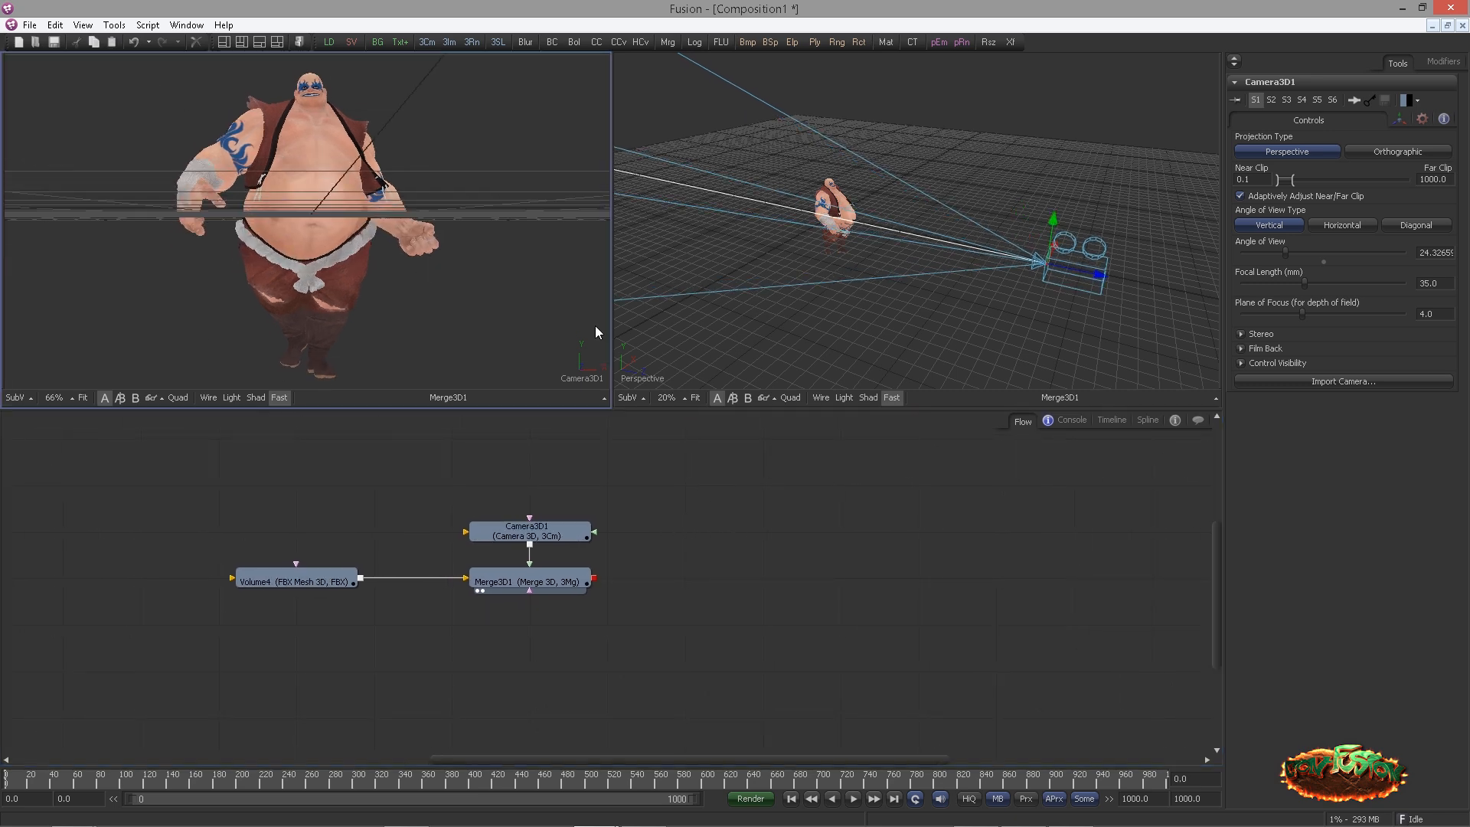
pyautogui.moveTo(328, 233)
pyautogui.mouseDown()
pyautogui.moveTo(306, 233)
pyautogui.moveTo(333, 236)
pyautogui.mouseUp()
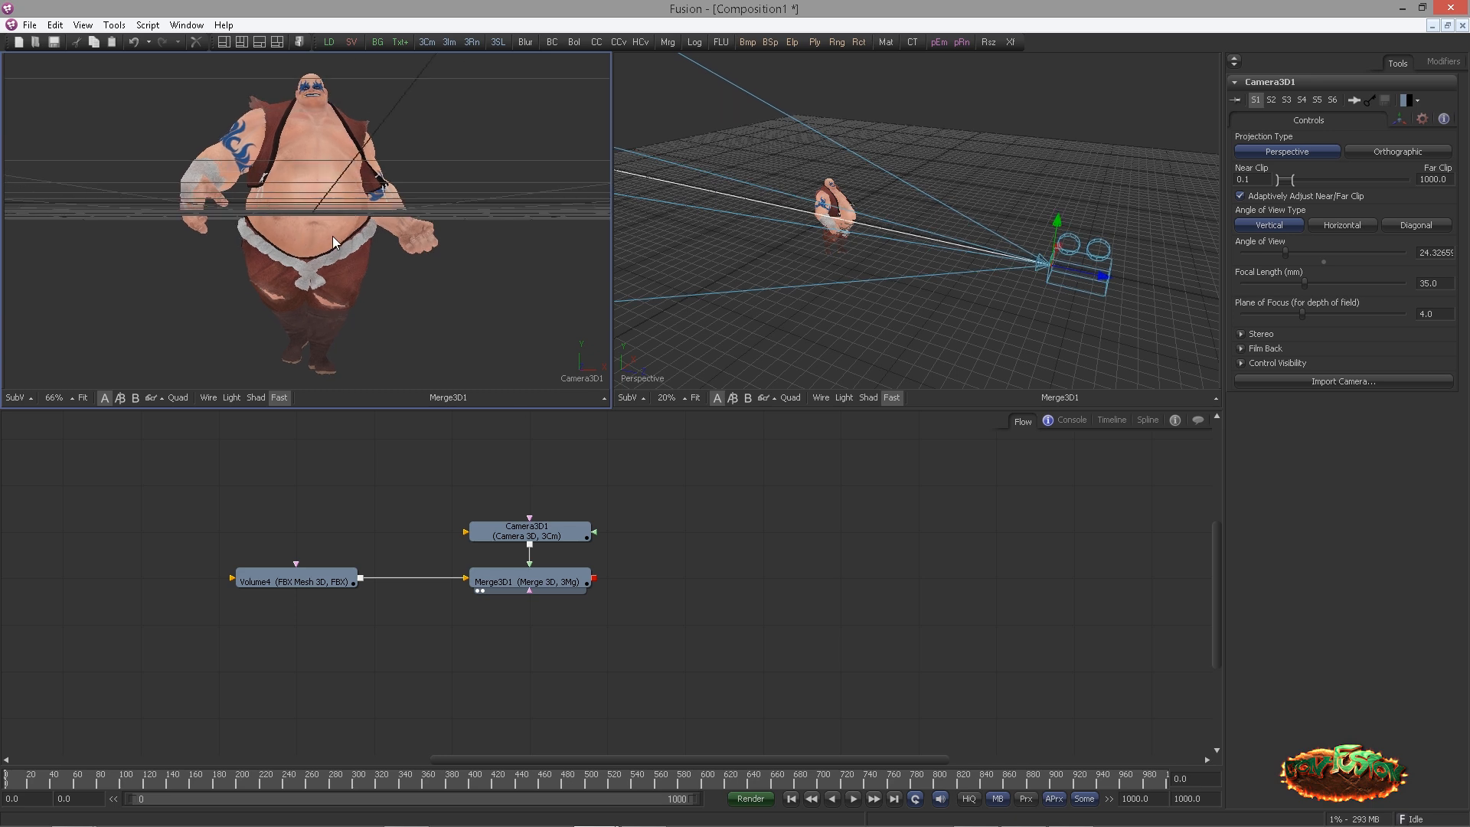
# Hide the 3D grid in the camera viewer
pyautogui.rightClick(346, 238)
pyautogui.moveTo(383, 289)
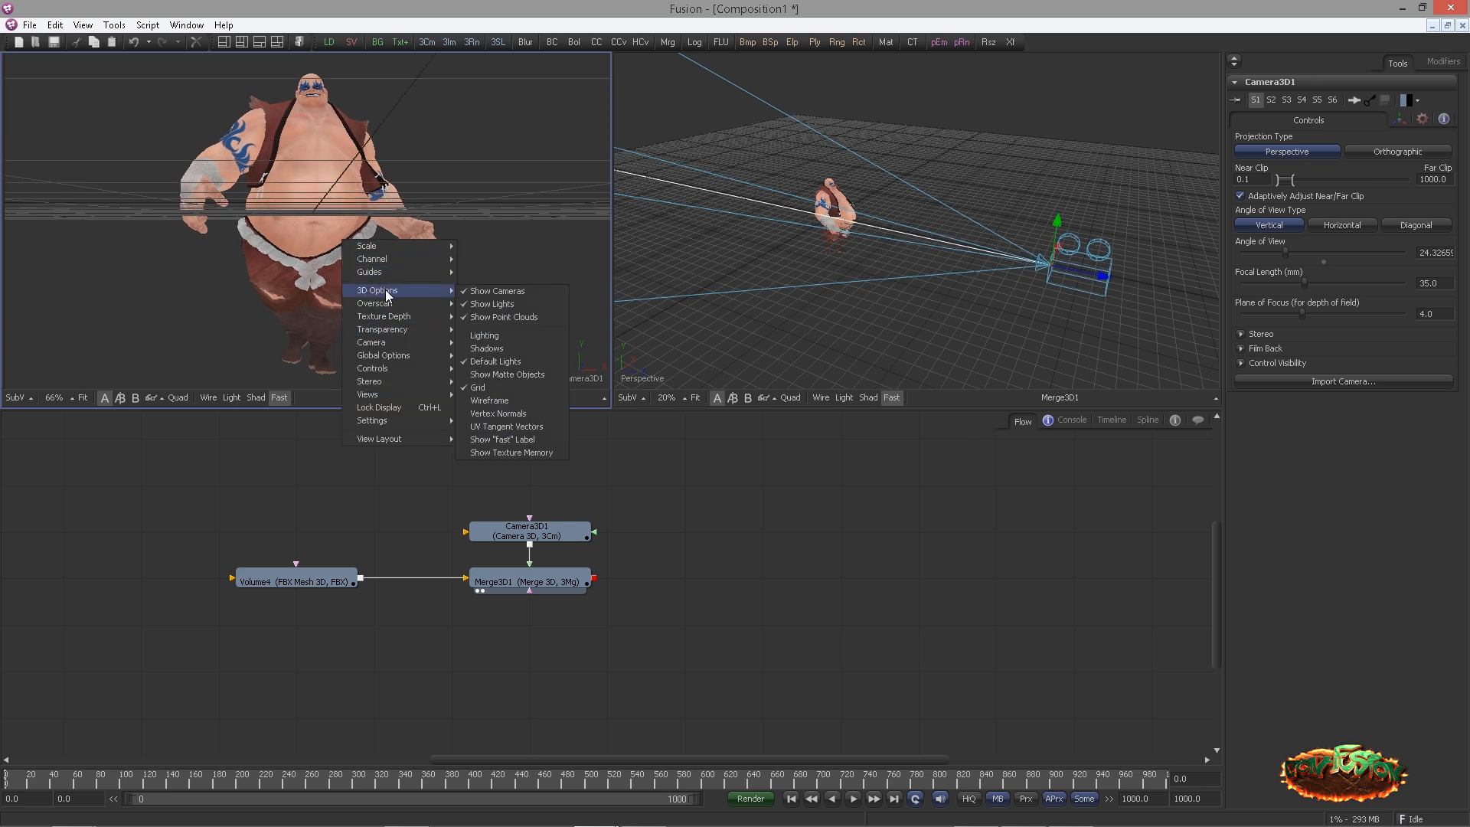
pyautogui.click(496, 386)
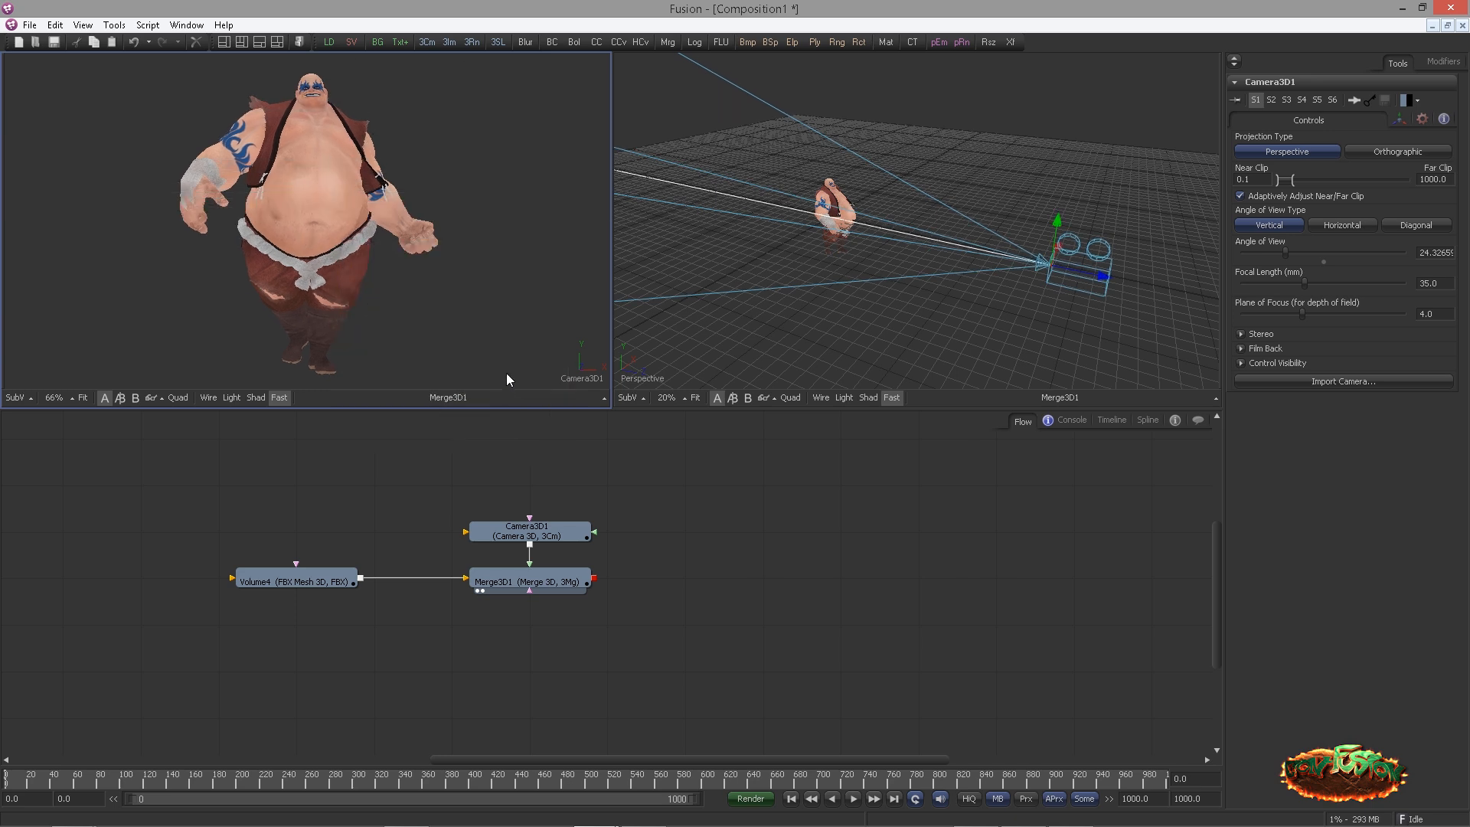
# Add a Renderer 3D node after Merge3D1 and display its whole output image in the first viewer
pyautogui.click(703, 532)
pyautogui.click(547, 580)
pyautogui.hotkey('ctrl', 'space')
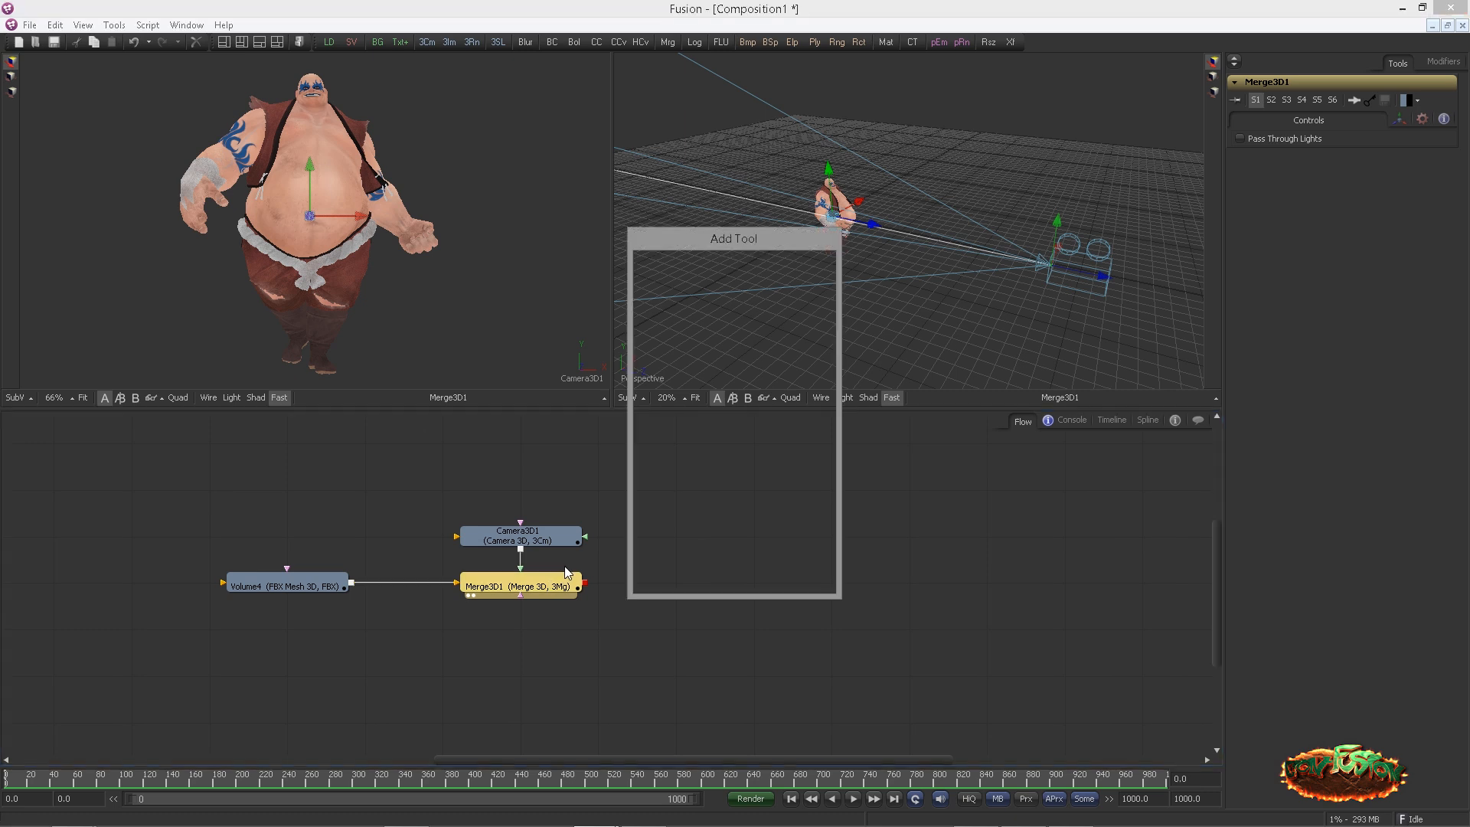
pyautogui.write('render')
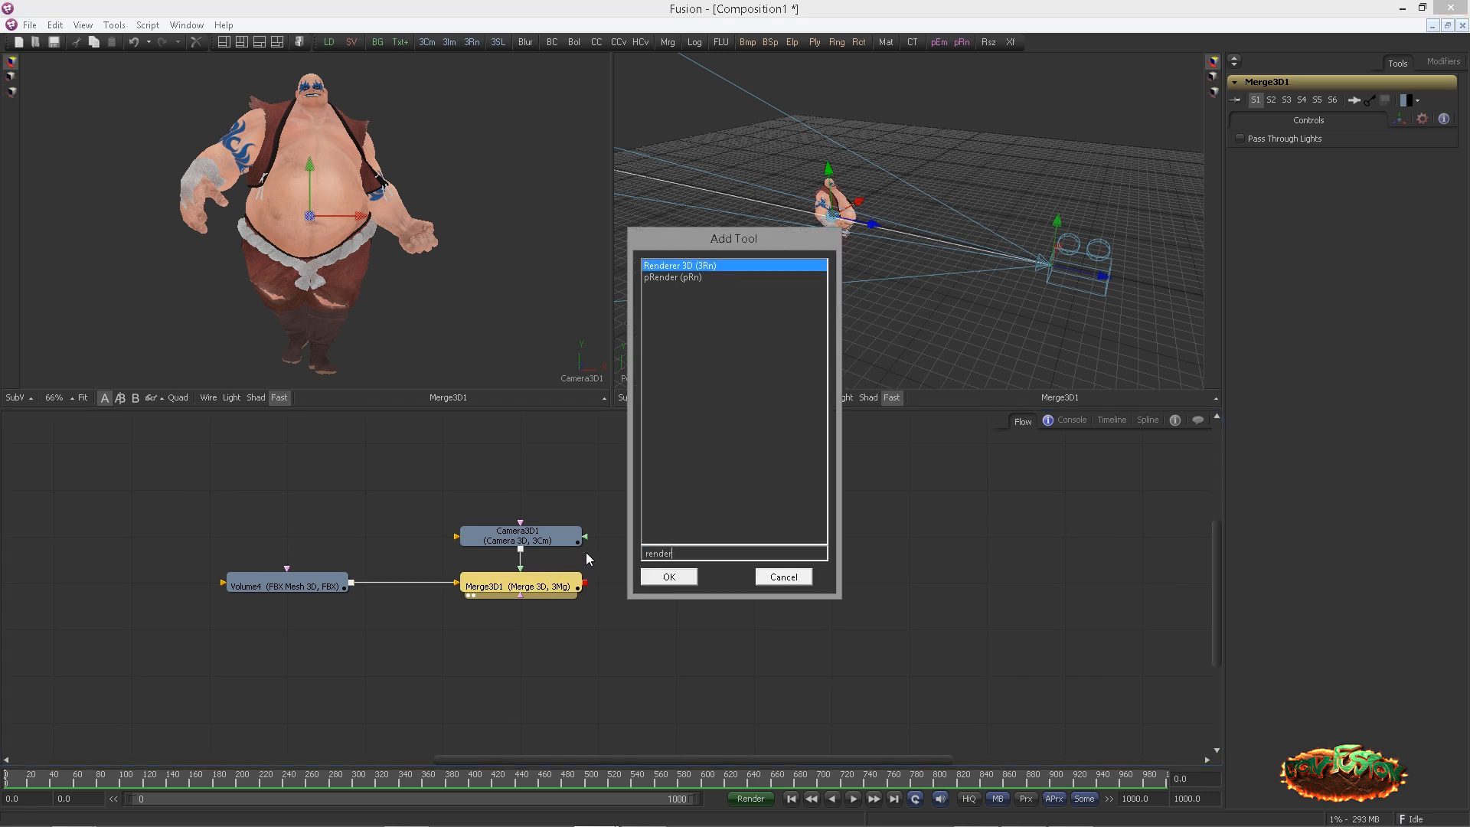
pyautogui.press('Return')
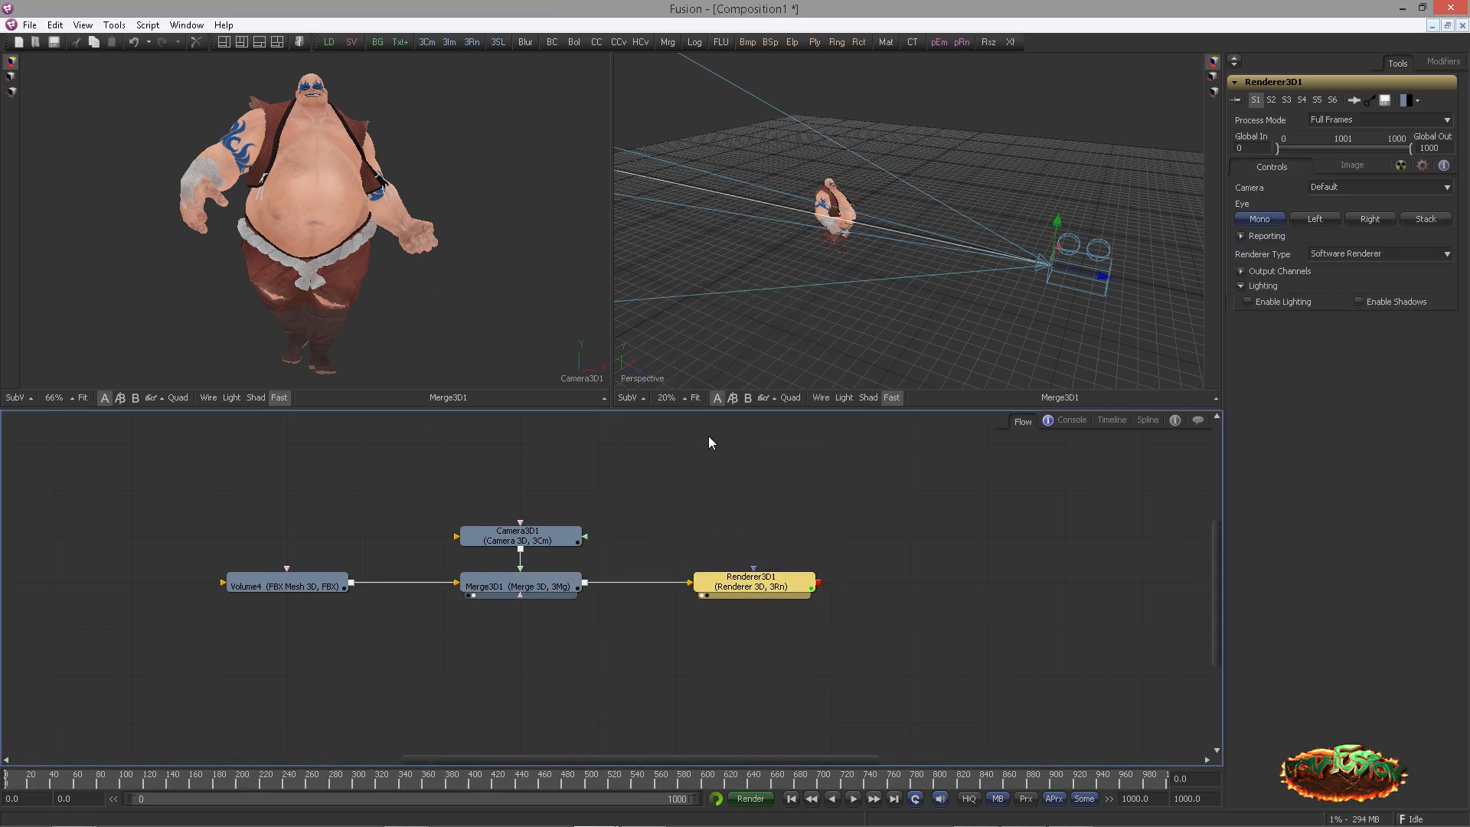
pyautogui.press('1')
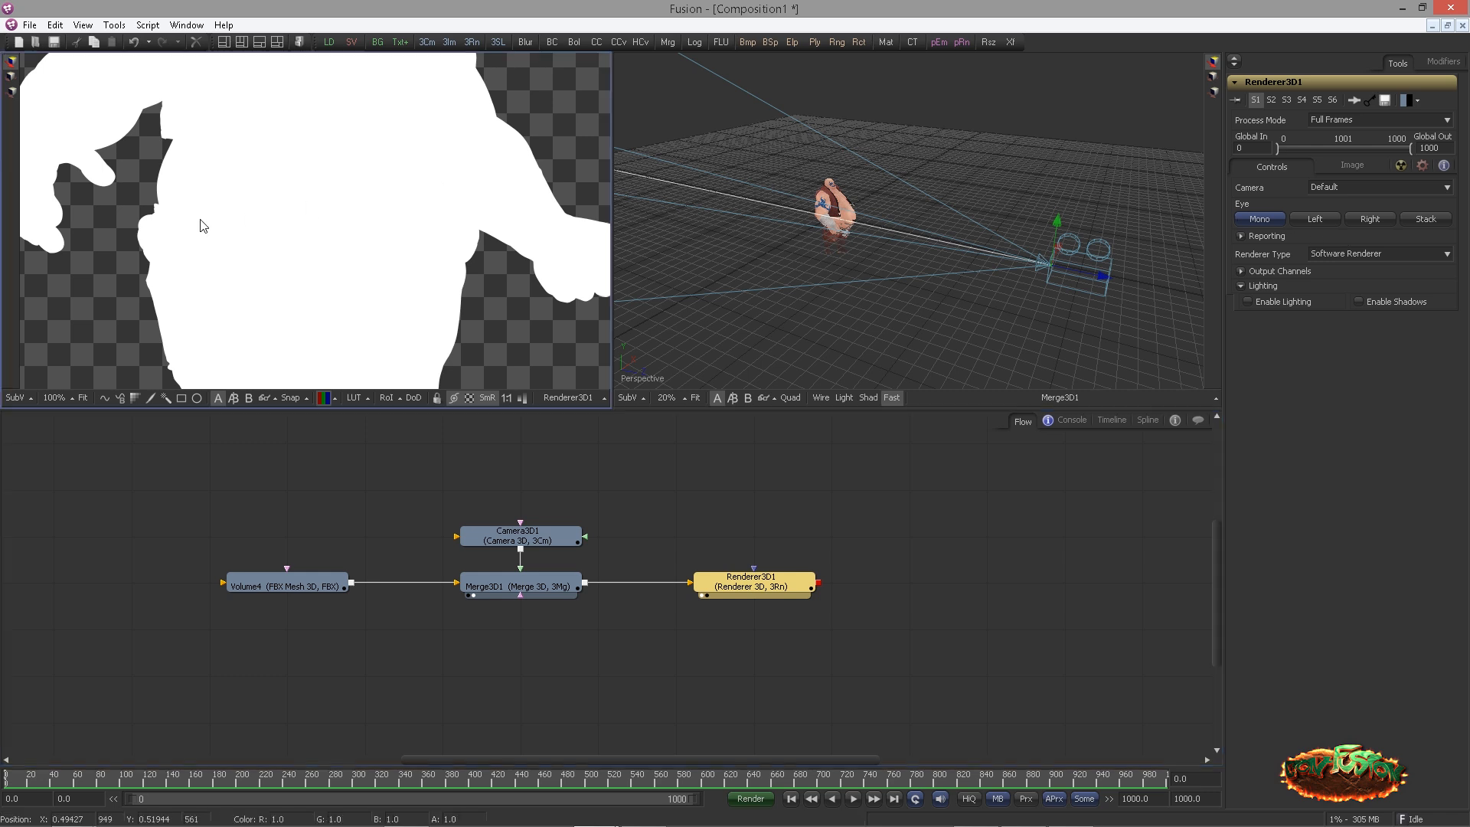
pyautogui.scroll(-6, 202, 226)
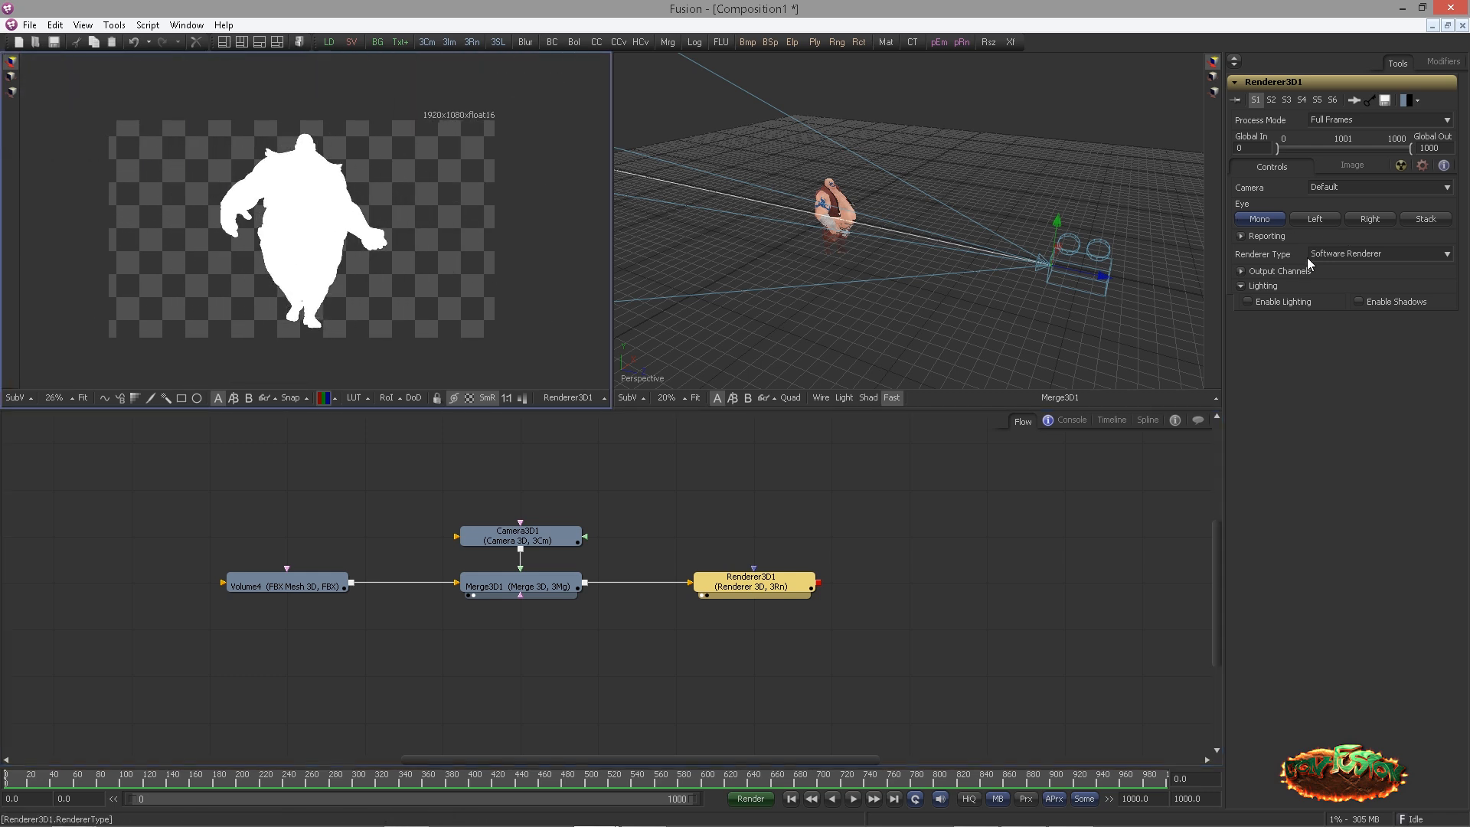
# Set Renderer3D1's renderer type to OpenGL Renderer and turn on high-quality rendering (HiQ)
pyautogui.click(1351, 255)
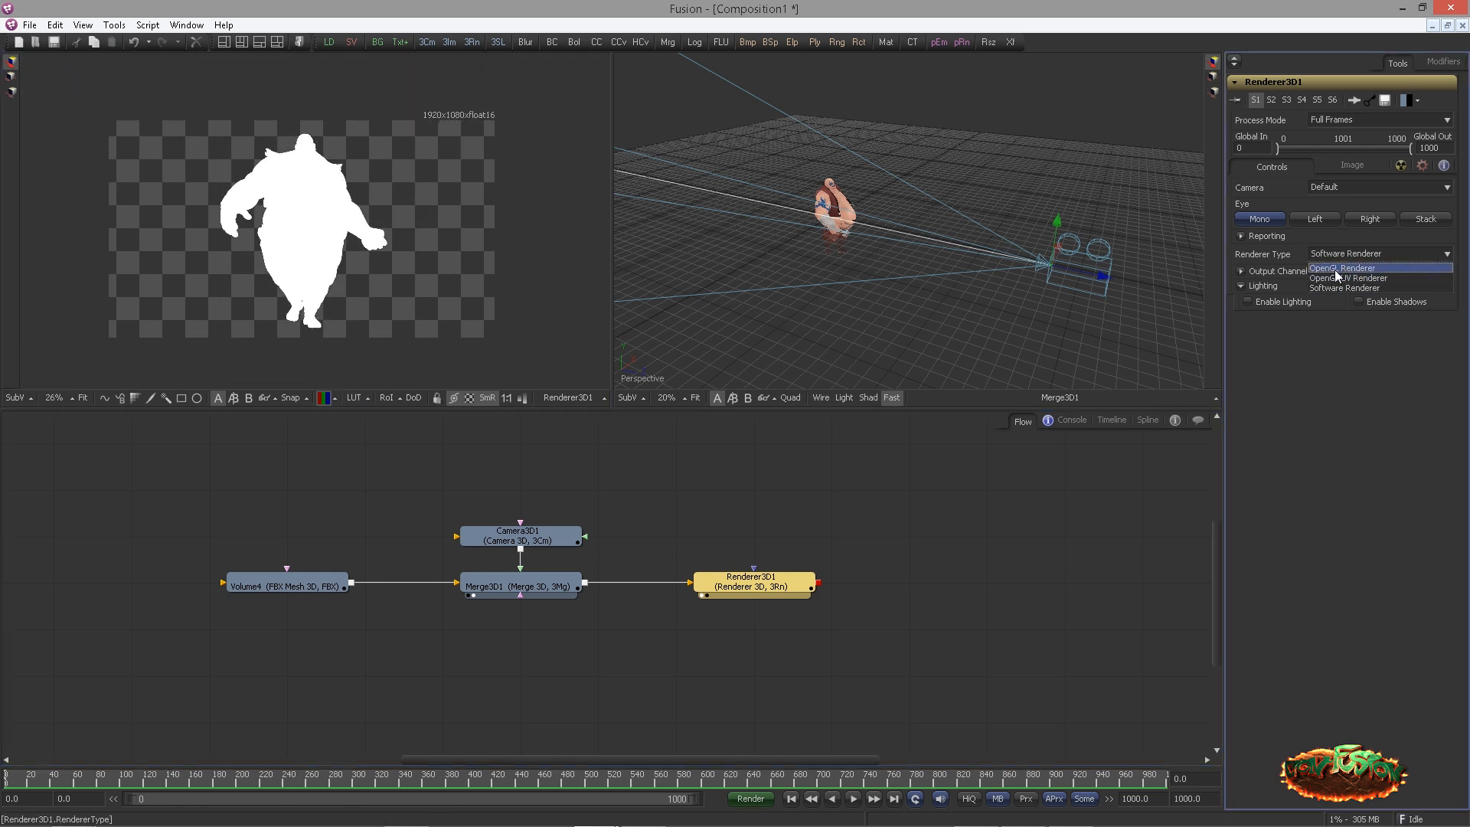
pyautogui.click(1334, 270)
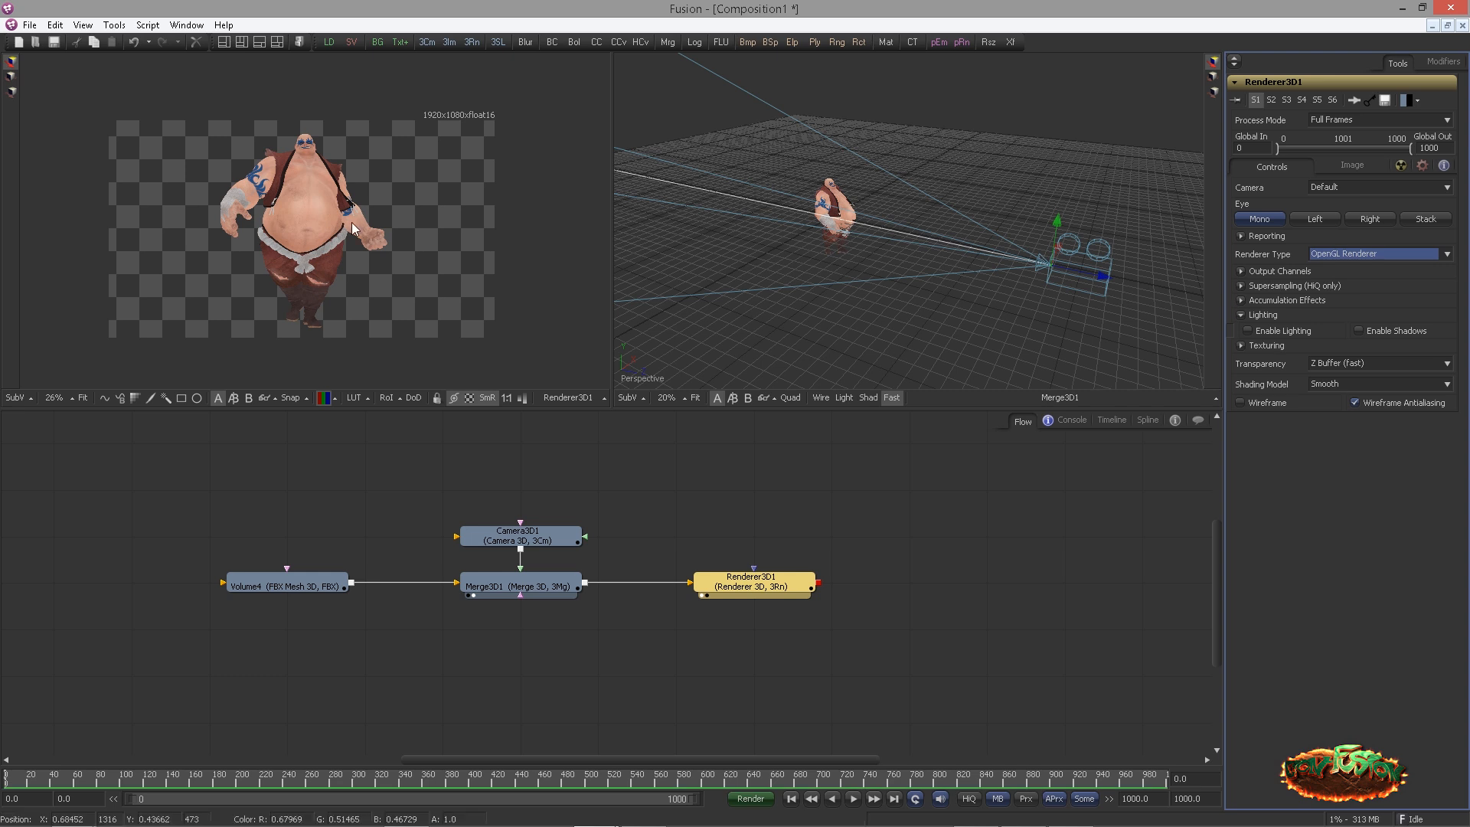
pyautogui.scroll(5, 564, 253)
pyautogui.click(968, 798)
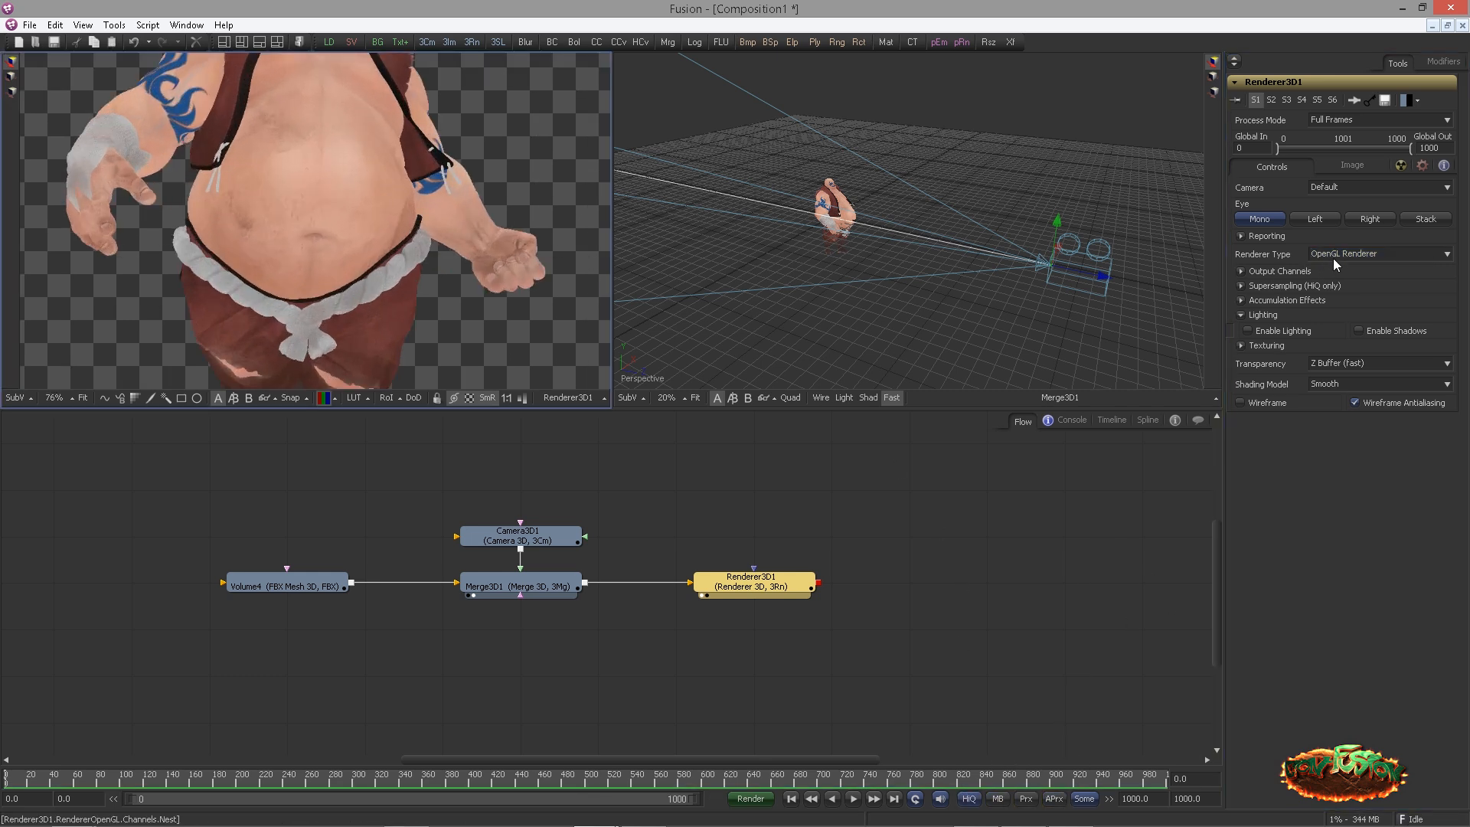
# Enable supersampling for Renderer3D1's RGBA output channel and set the supersampling rate to 5
pyautogui.click(1243, 272)
pyautogui.click(1247, 286)
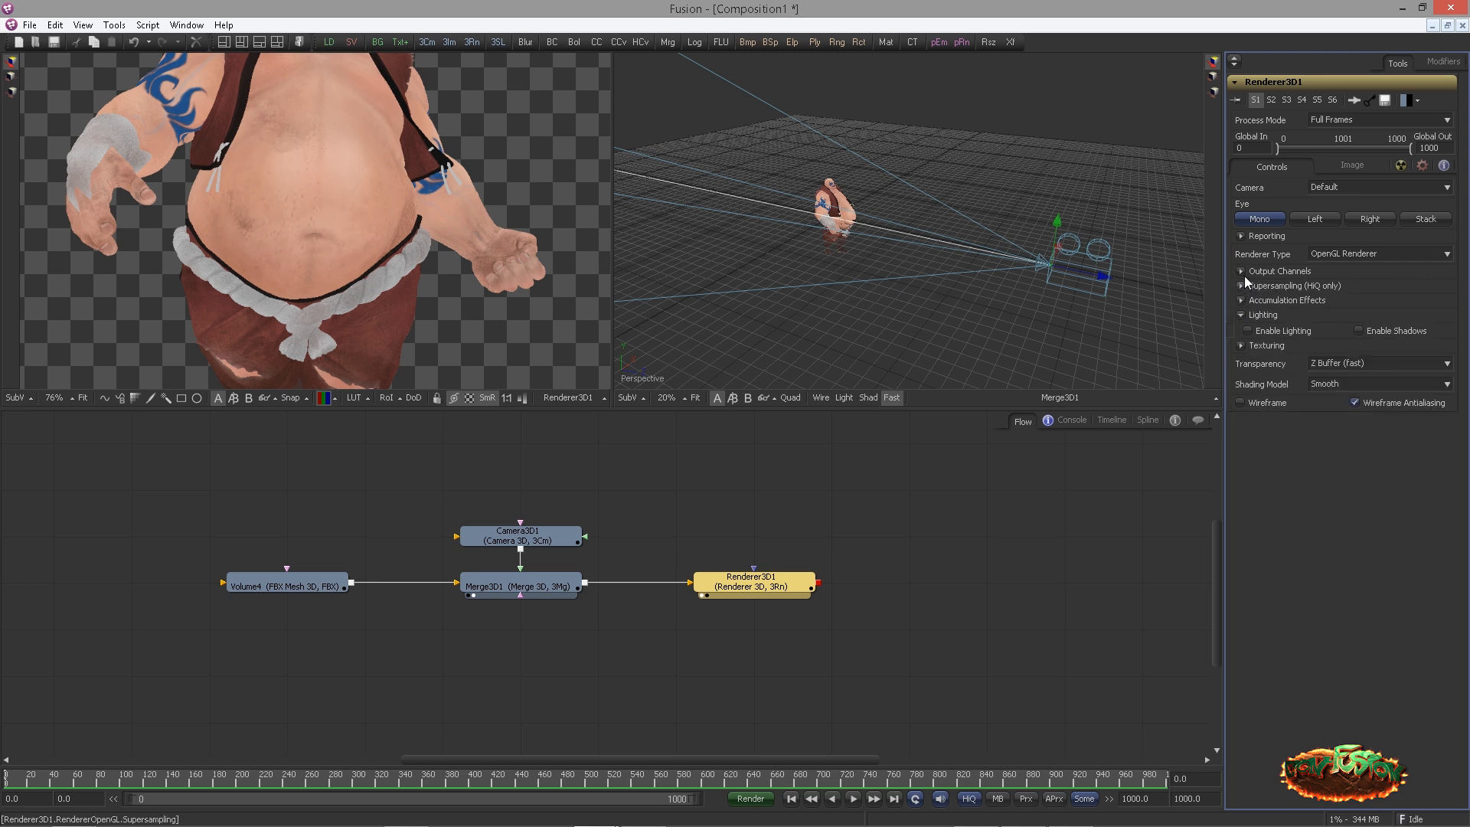
pyautogui.click(1315, 287)
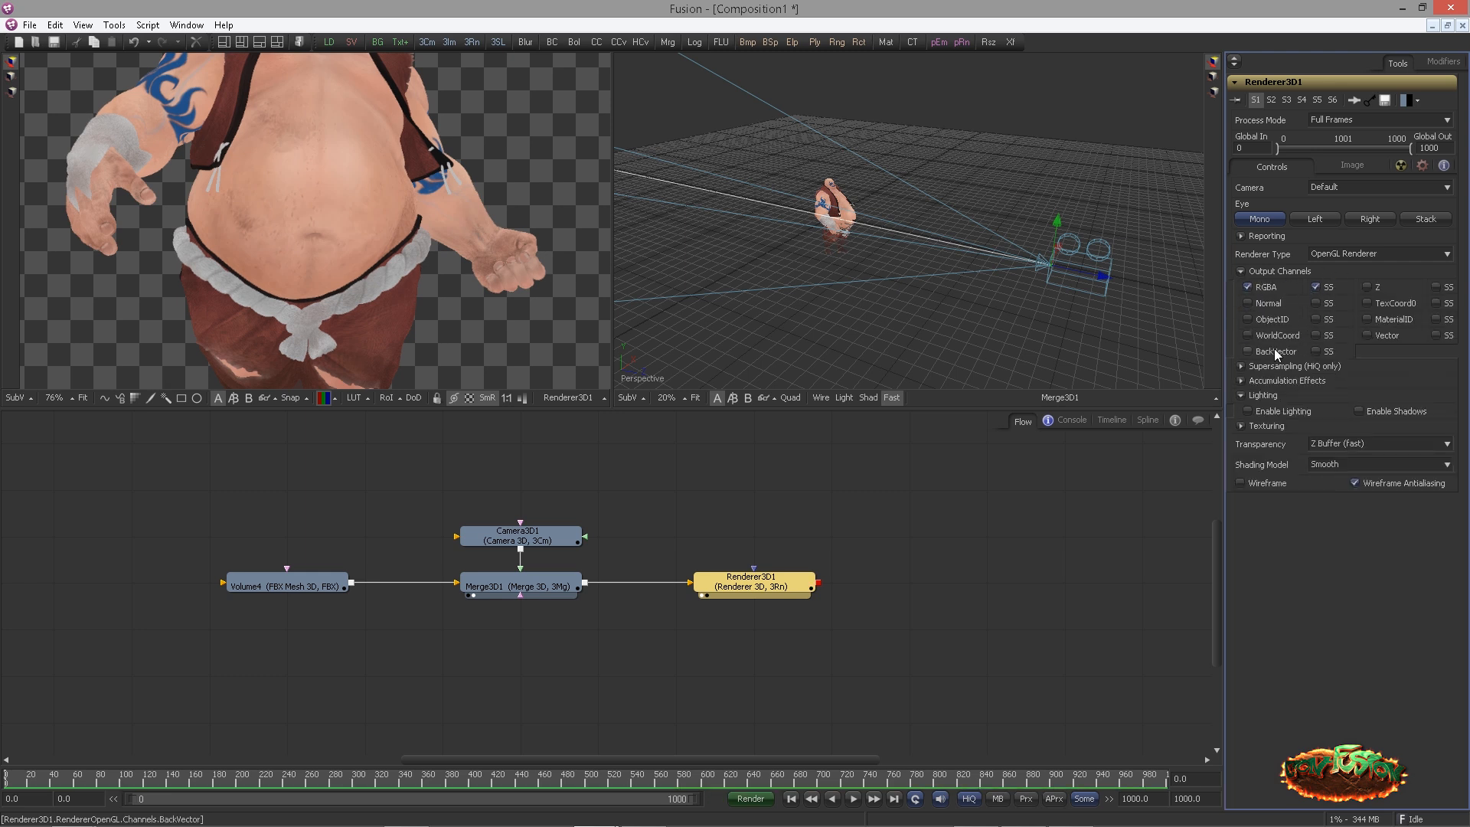
pyautogui.click(1243, 367)
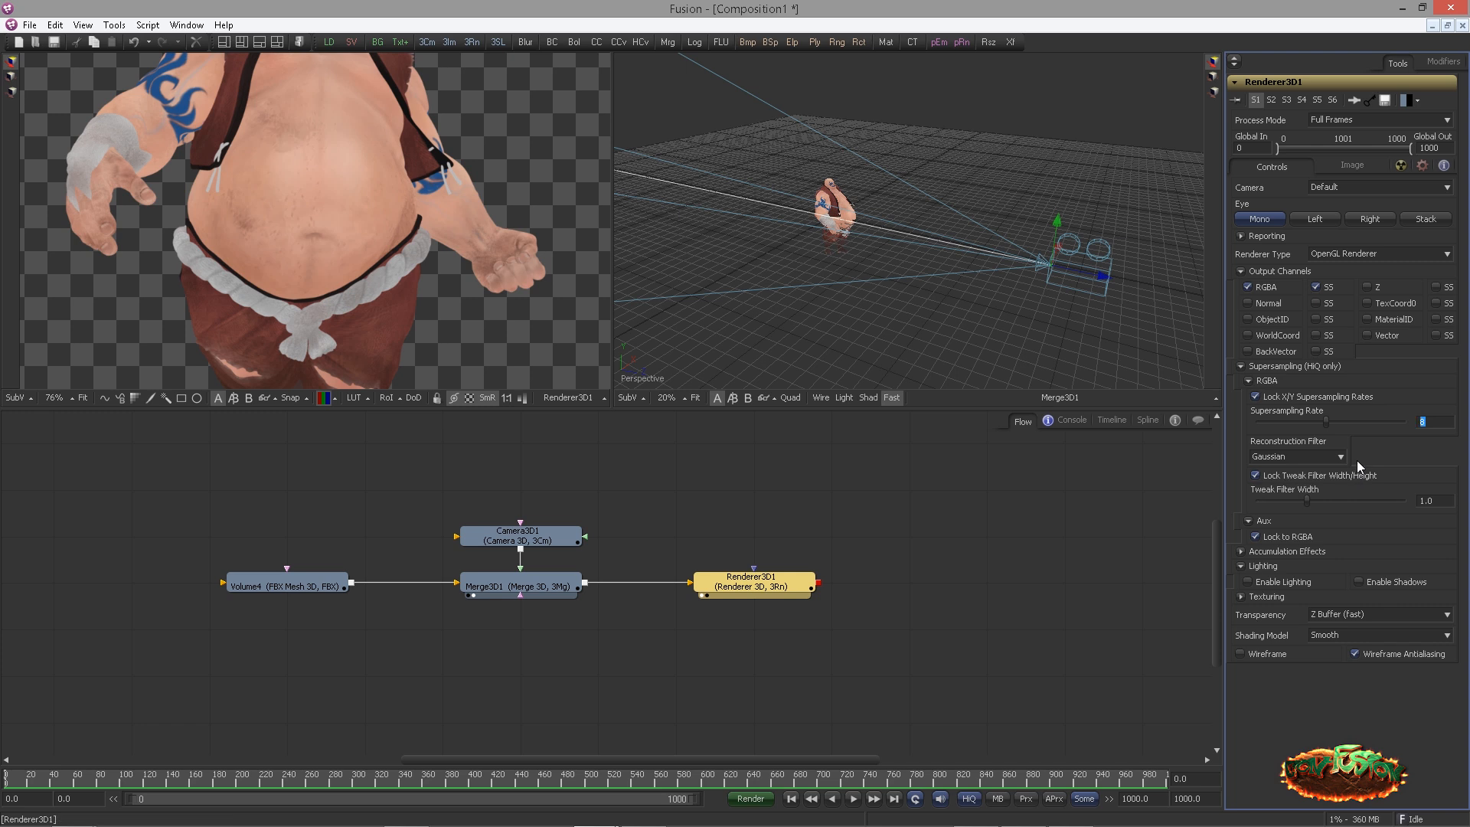
pyautogui.press('Tab')
# Set the RGBA supersampling reconstruction filter to Bi-Linear (triangle)
pyautogui.click(1330, 456)
pyautogui.click(1271, 460)
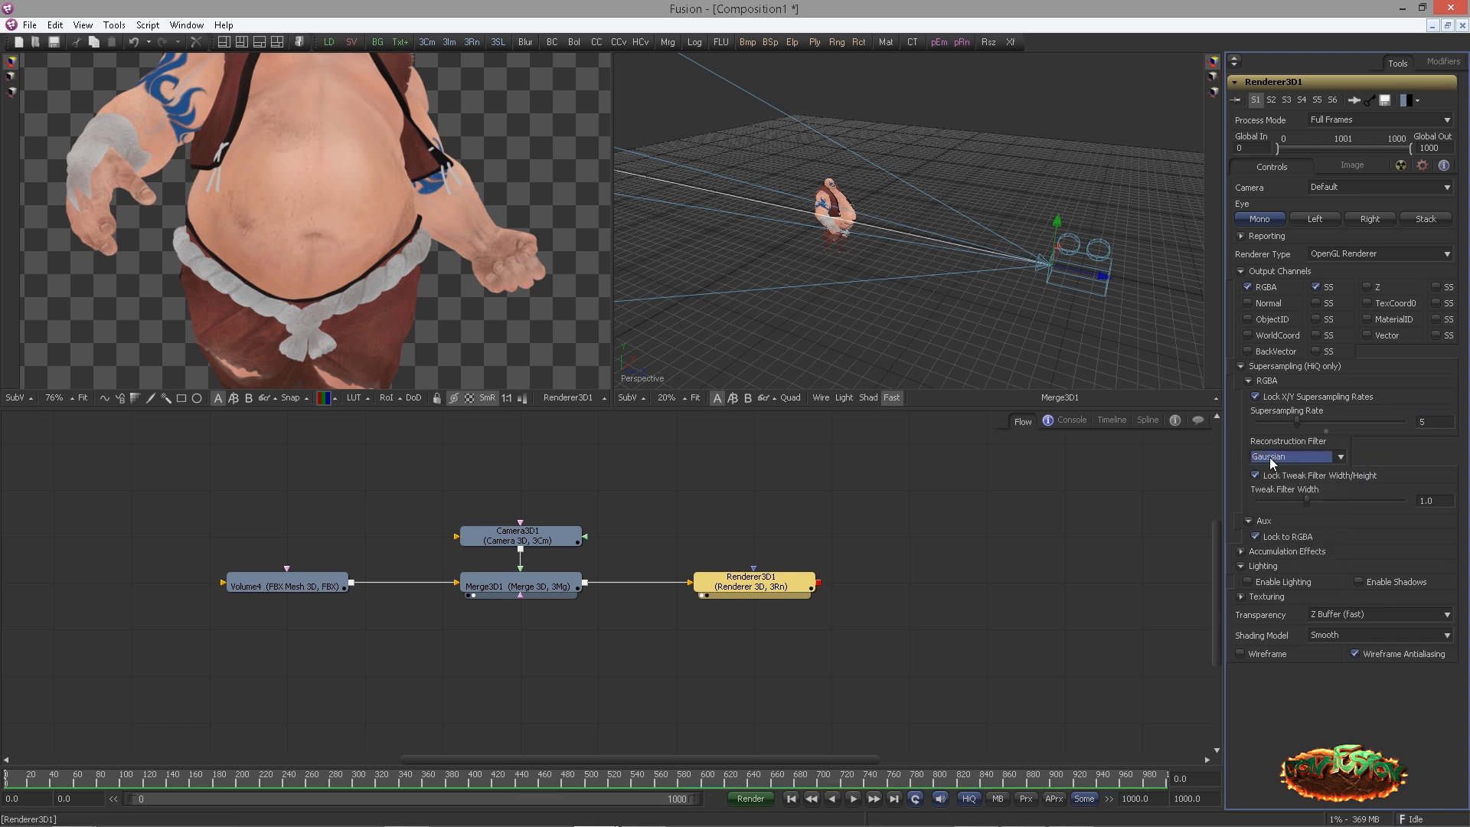
pyautogui.click(1274, 458)
pyautogui.click(1286, 487)
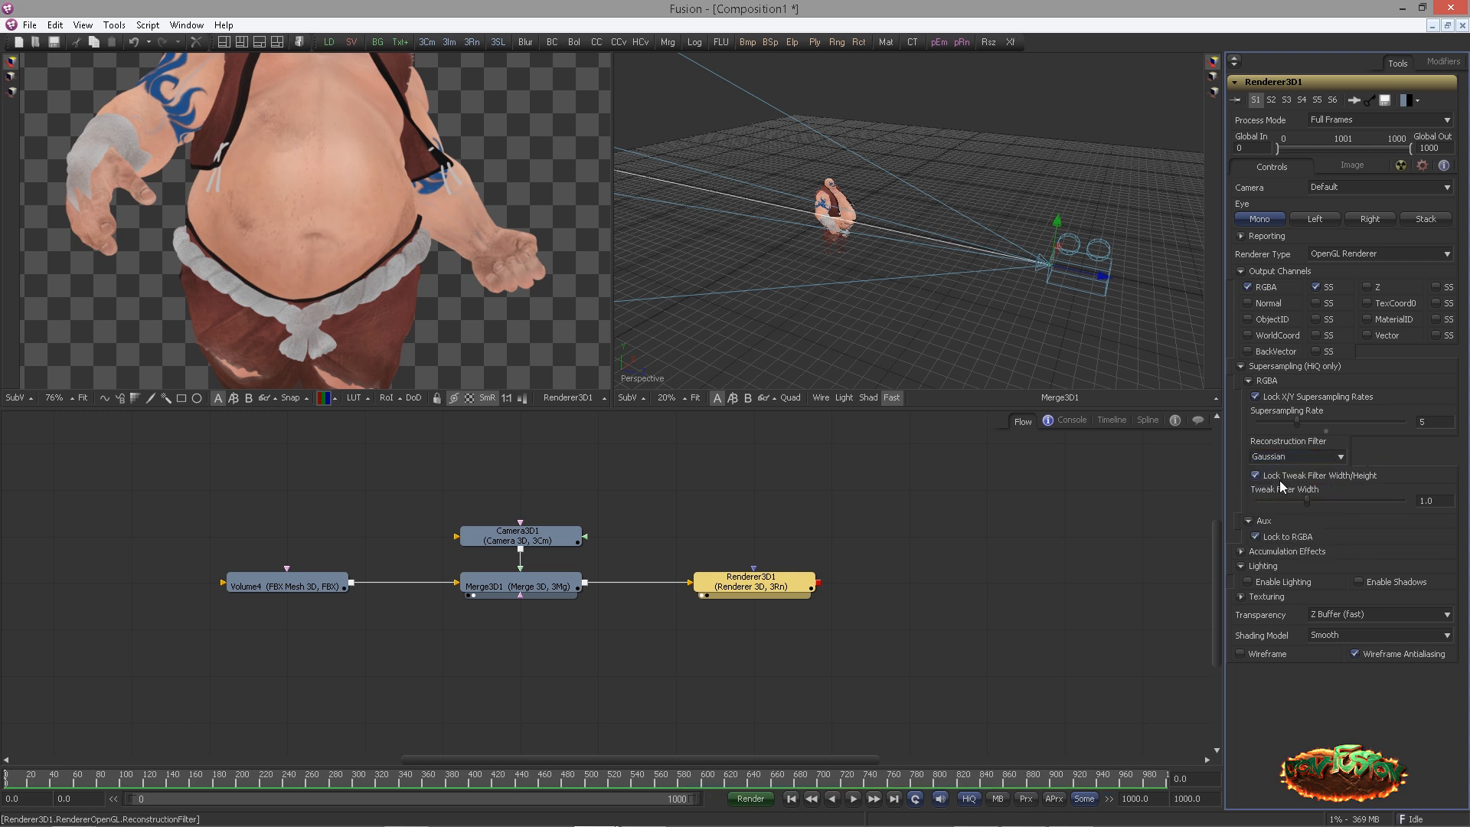
# Replace the checkerboard behind the render with black in the first viewer, and move Renderer3D1 farther from Merge3D1 in the flow
pyautogui.scroll(-3, 401, 296)
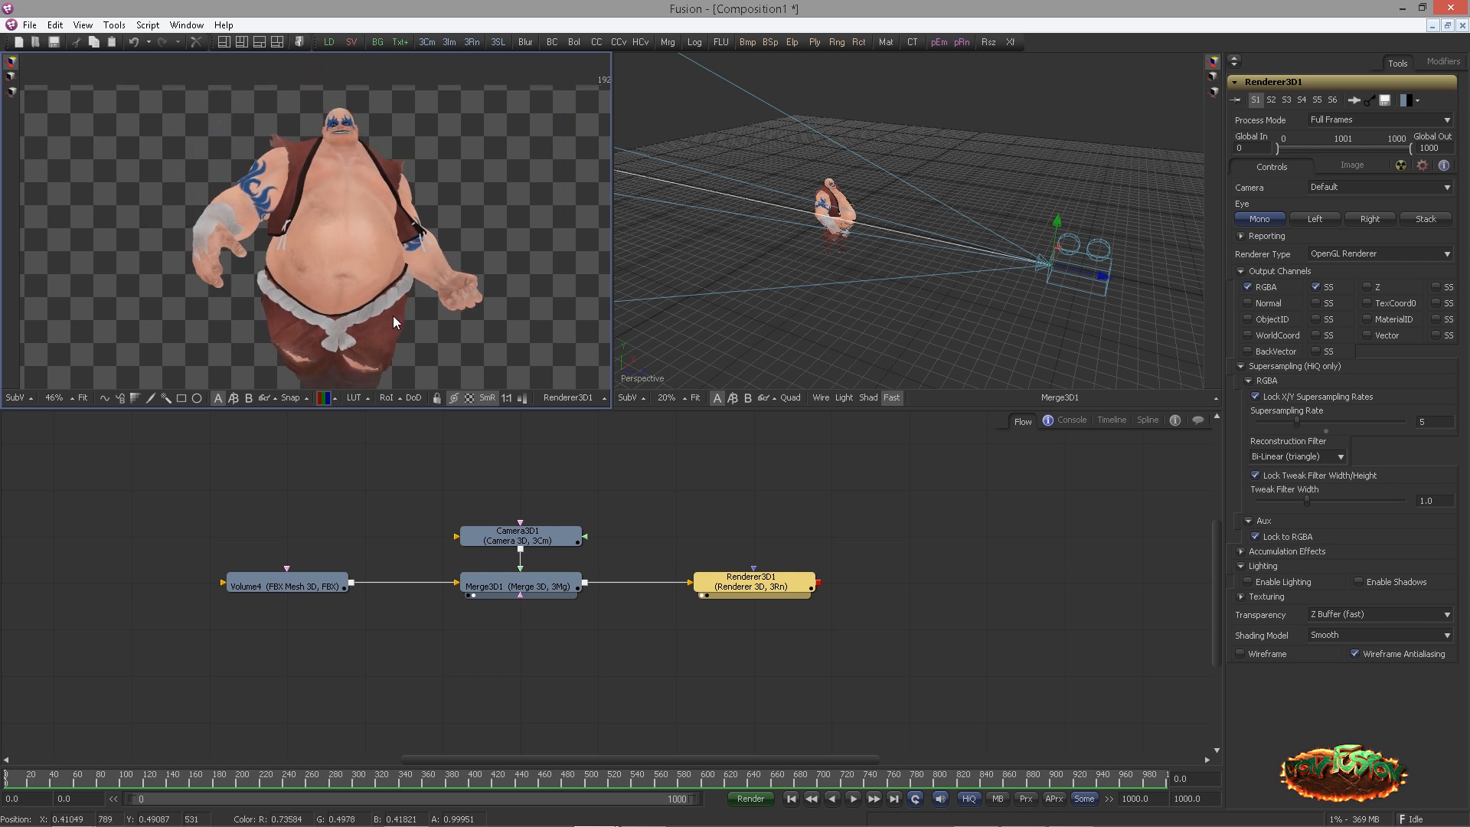
pyautogui.click(463, 397)
pyautogui.scroll(-1, 383, 256)
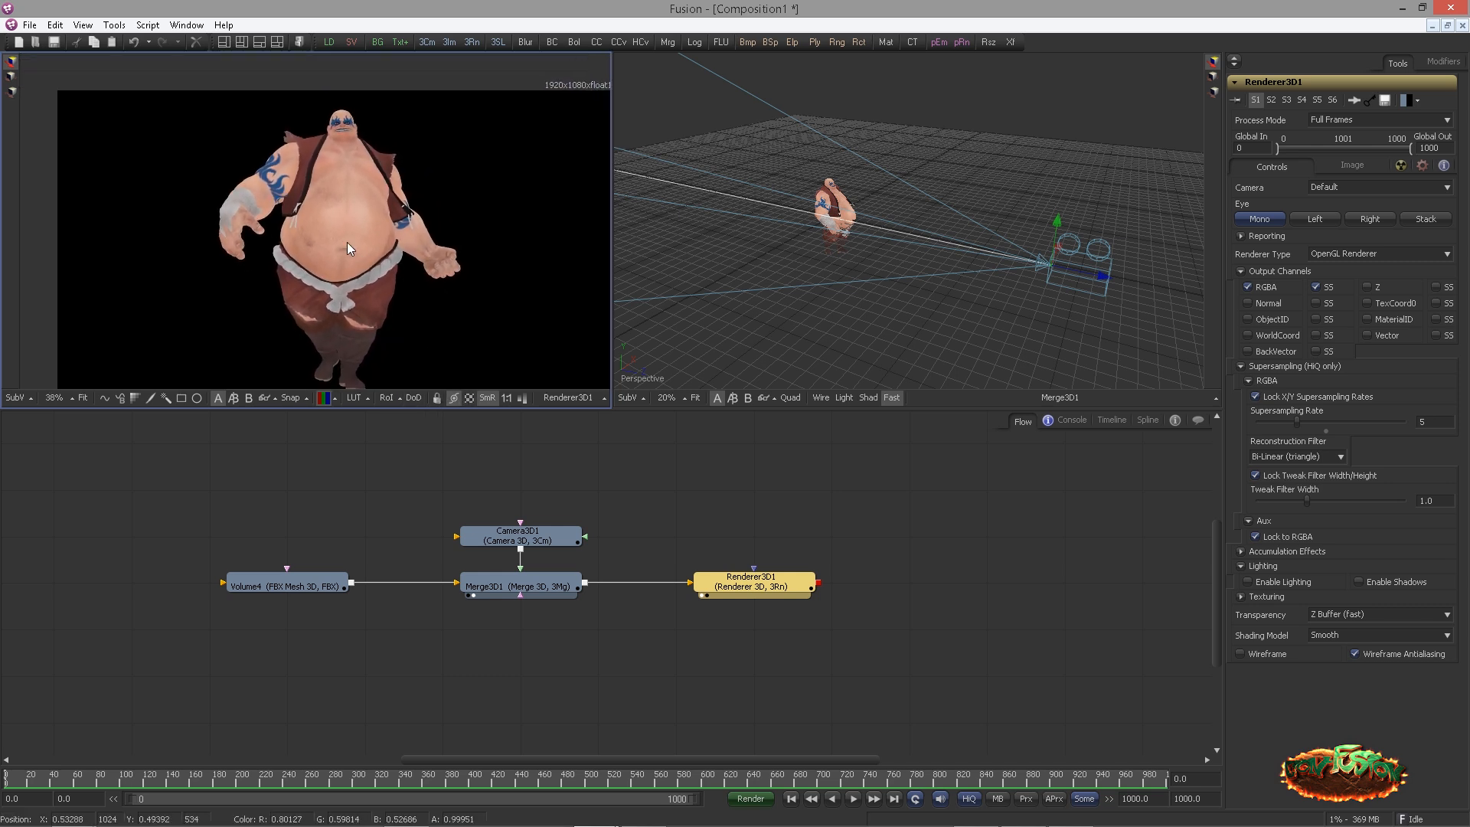
pyautogui.moveTo(754, 583); pyautogui.dragTo(908, 583)
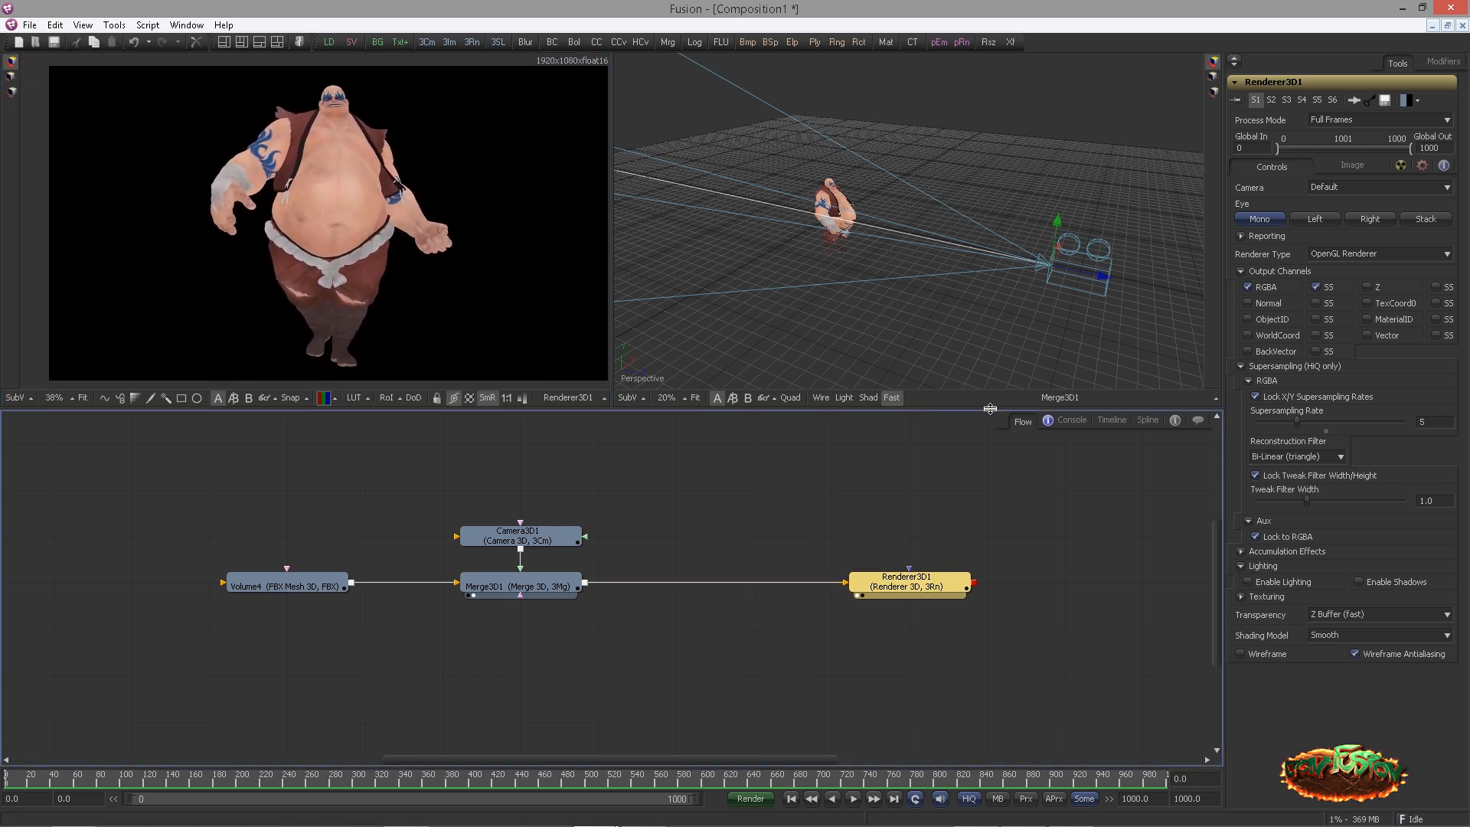
# Set Renderer3D1's output image depth to 16bit float
pyautogui.click(1241, 595)
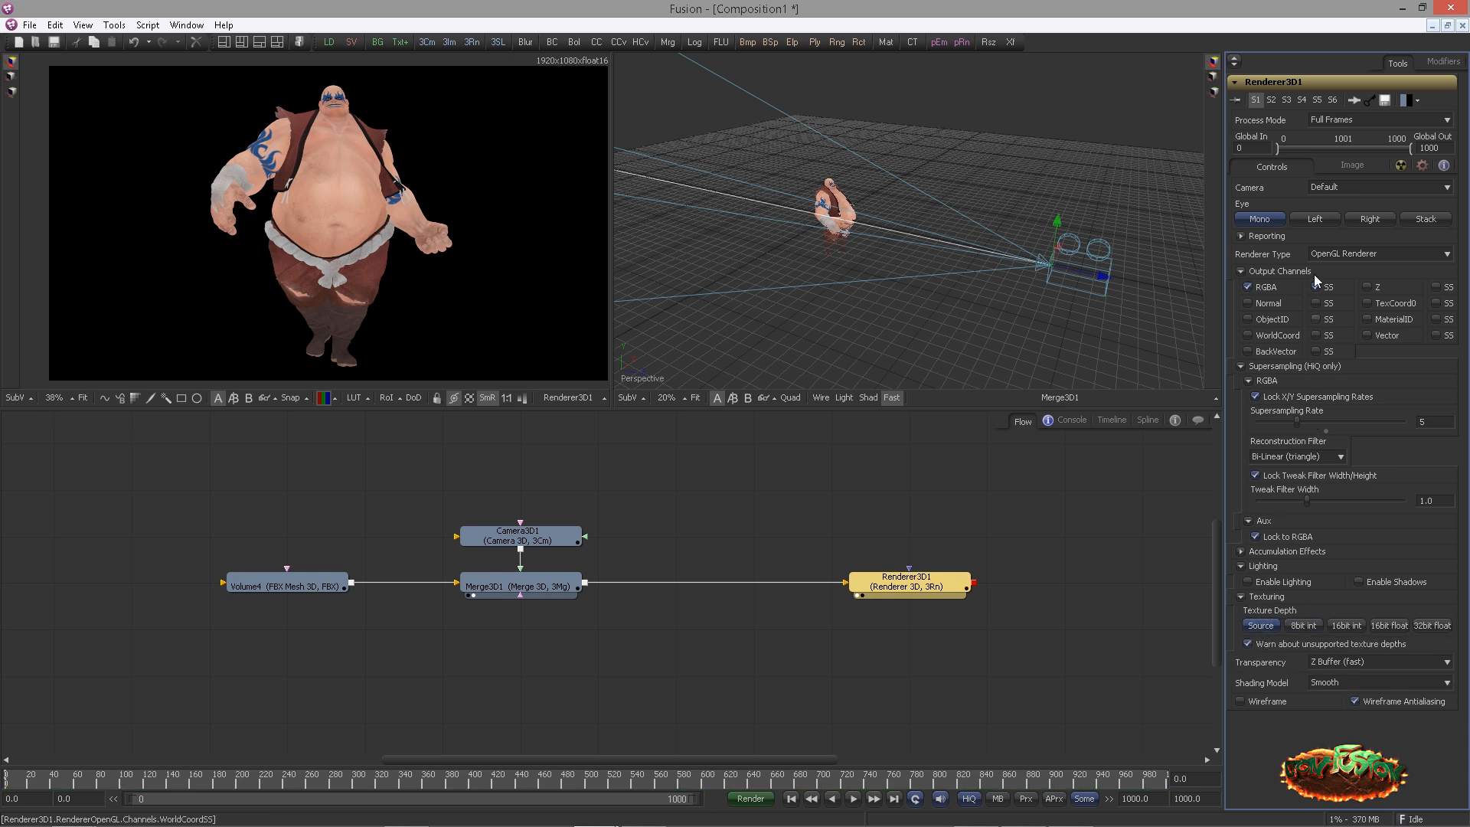
pyautogui.click(1352, 166)
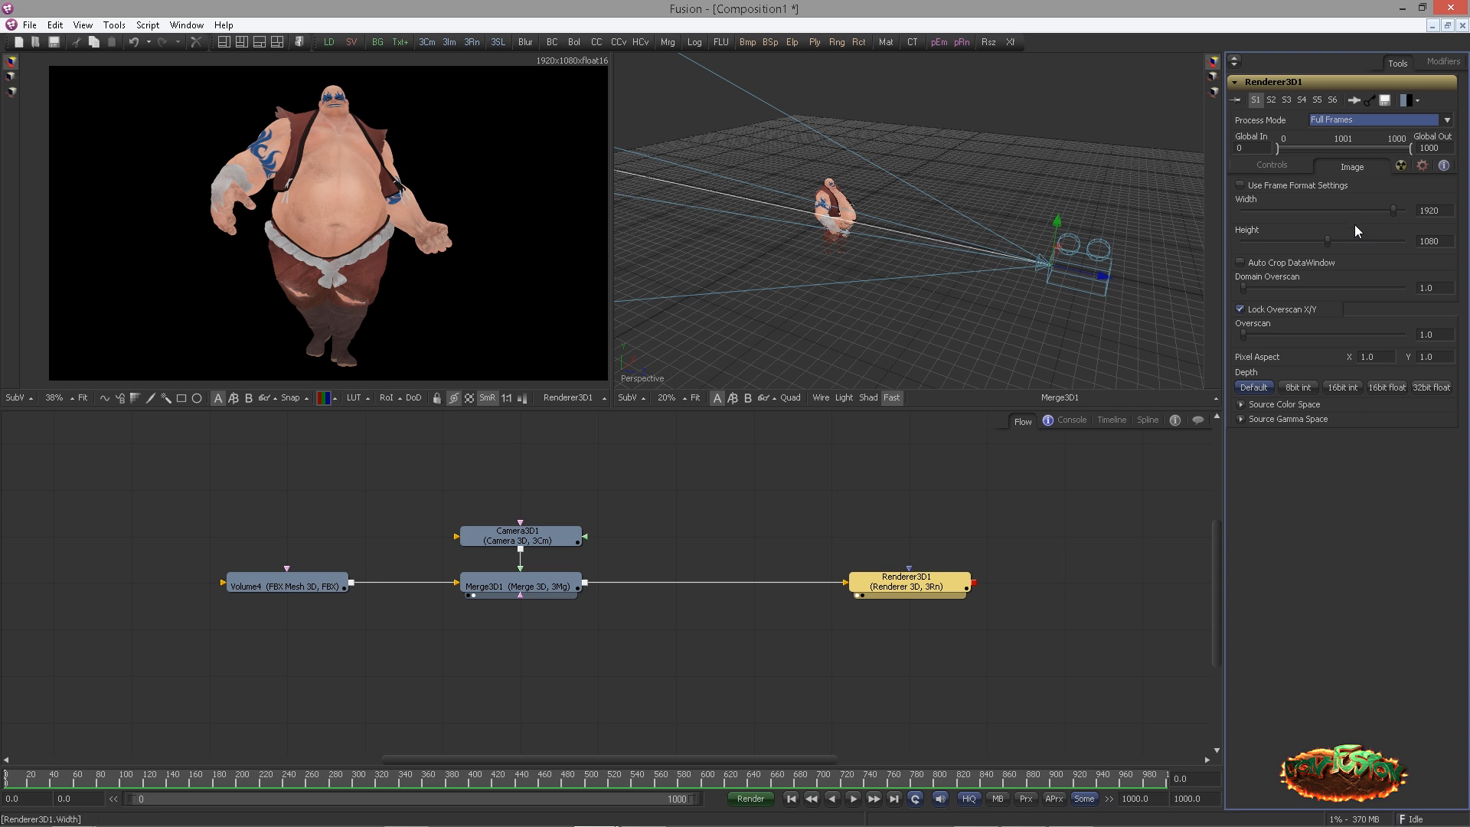
pyautogui.click(1384, 388)
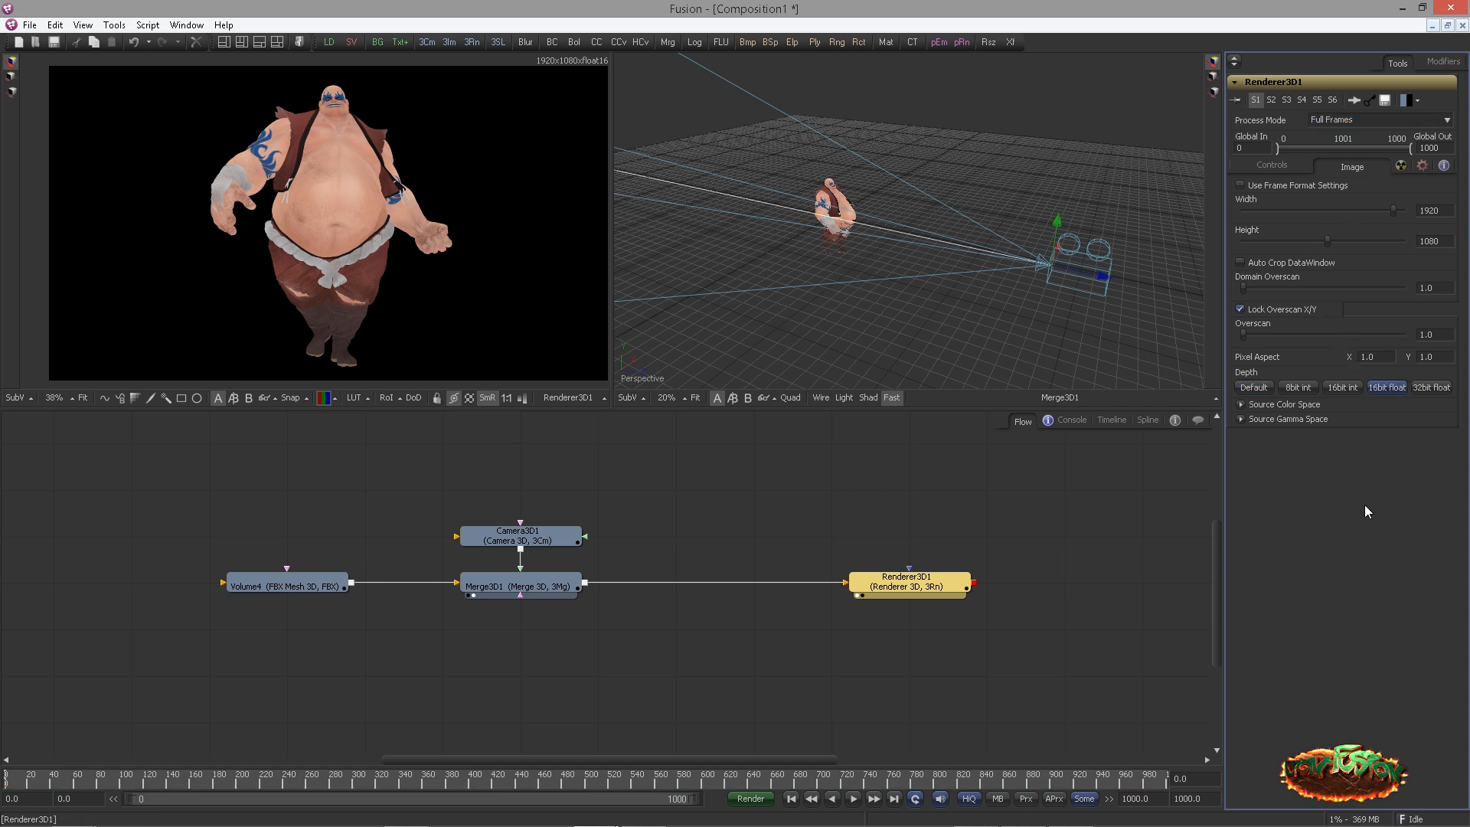
# Move Renderer3D1 even farther along the flow and paste a duplicate of Merge3D1 below the original
pyautogui.moveTo(807, 481); pyautogui.dragTo(708, 514)
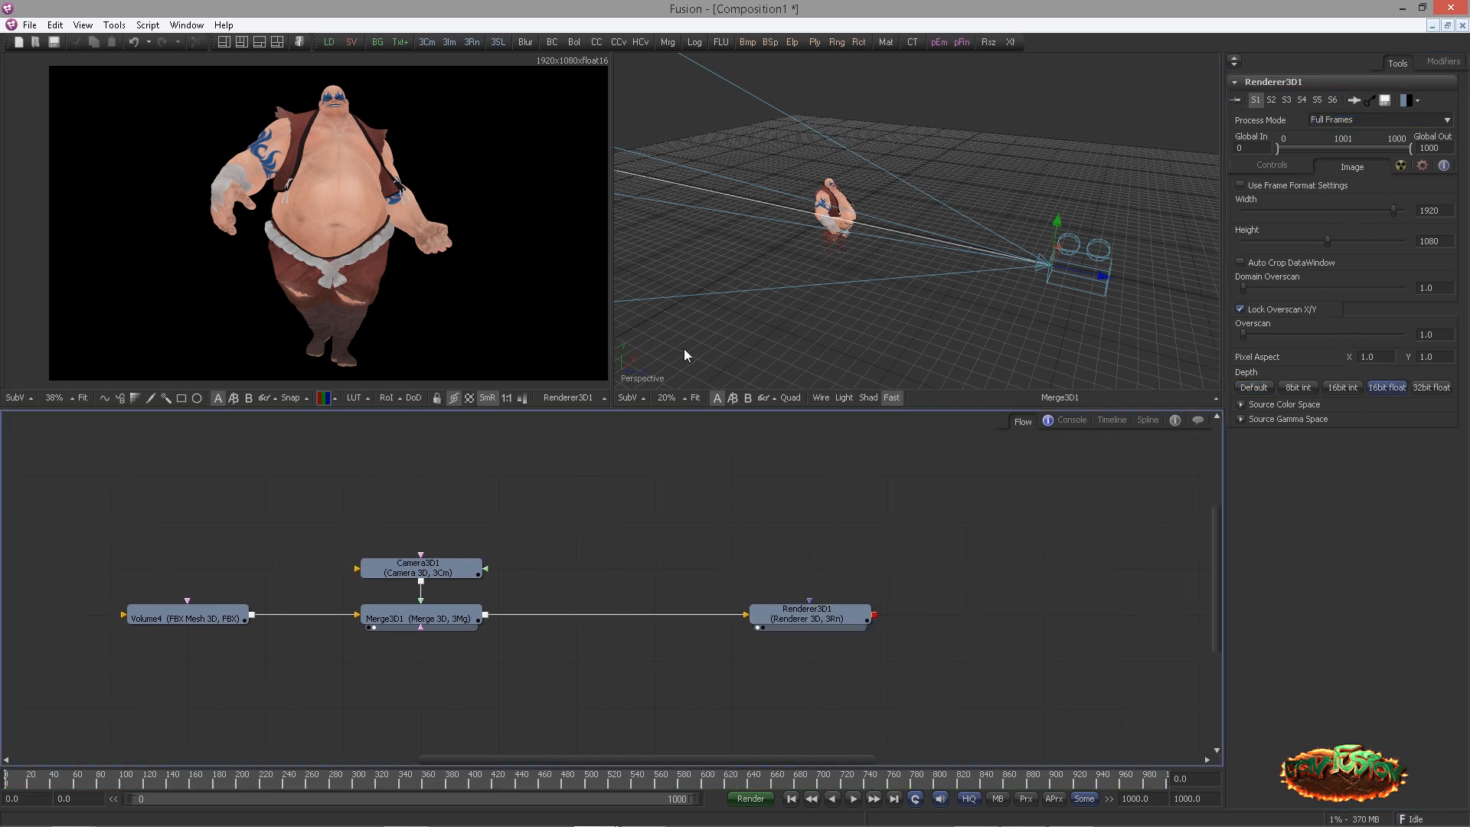
pyautogui.moveTo(835, 519); pyautogui.dragTo(716, 510)
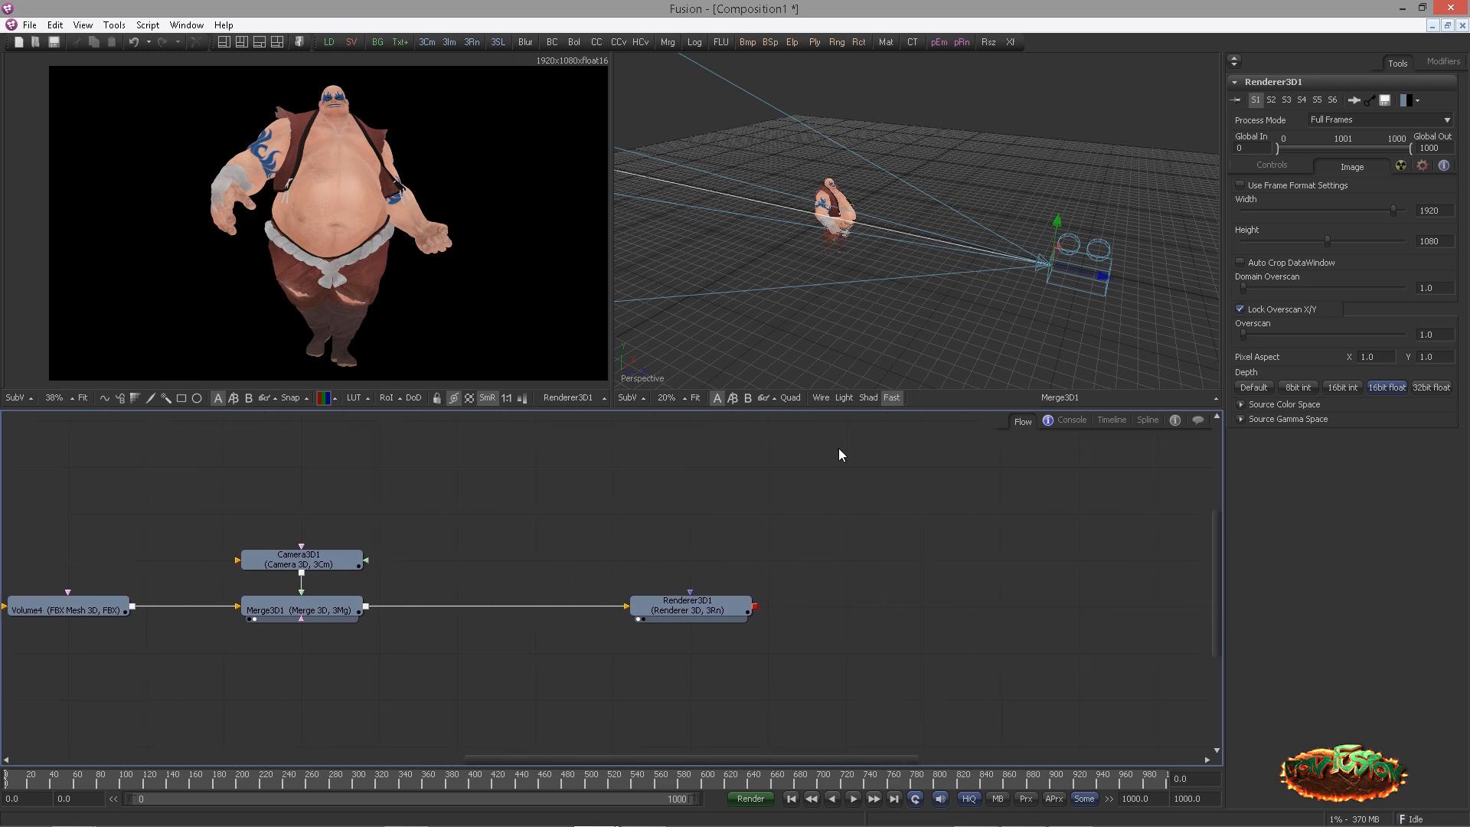
pyautogui.moveTo(742, 611); pyautogui.dragTo(975, 611)
pyautogui.click(769, 511)
pyautogui.moveTo(794, 539); pyautogui.dragTo(769, 493)
pyautogui.moveTo(443, 614); pyautogui.dragTo(503, 575)
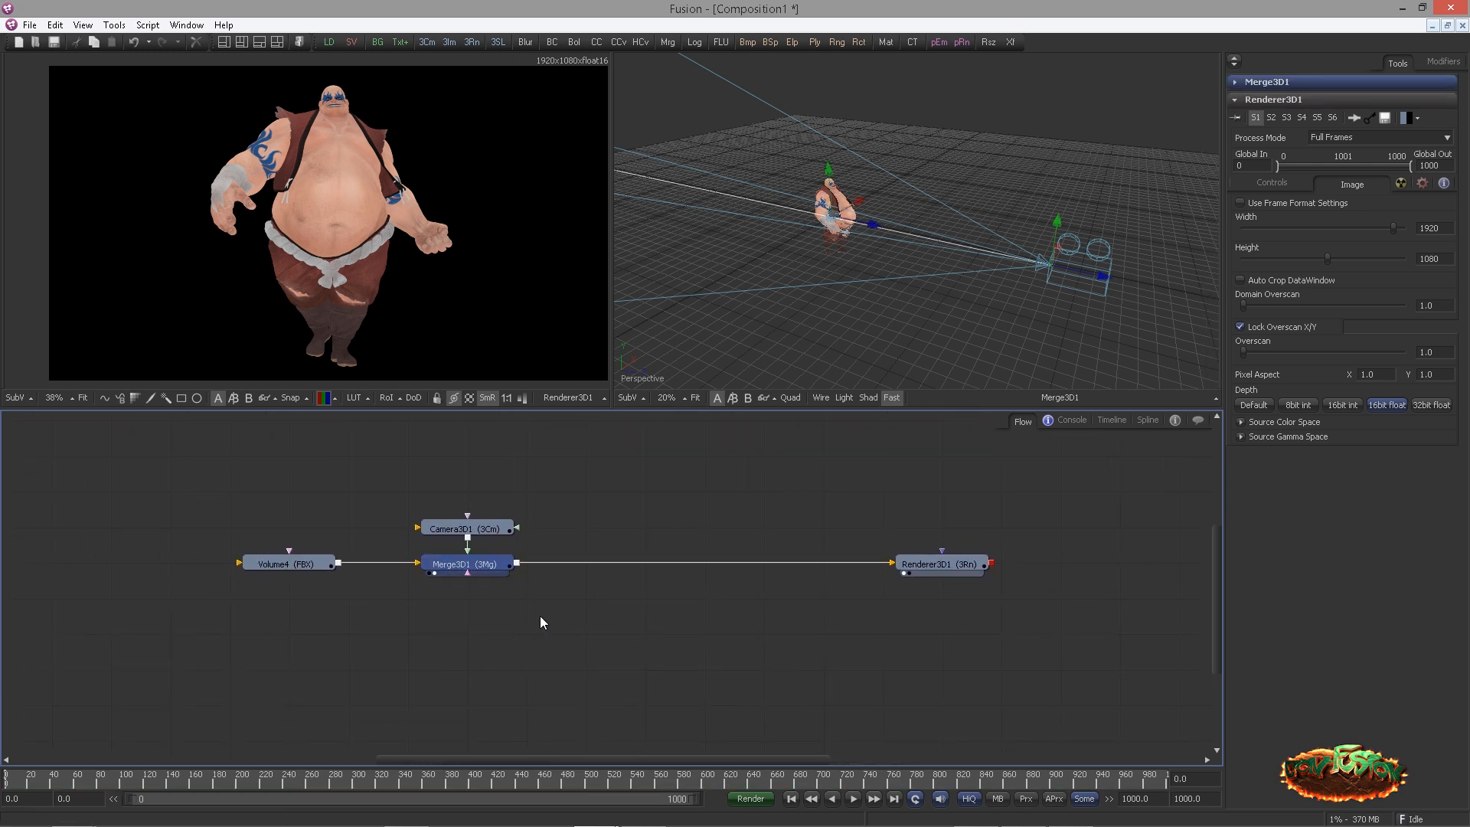
pyautogui.hotkey('ctrl', 'v')
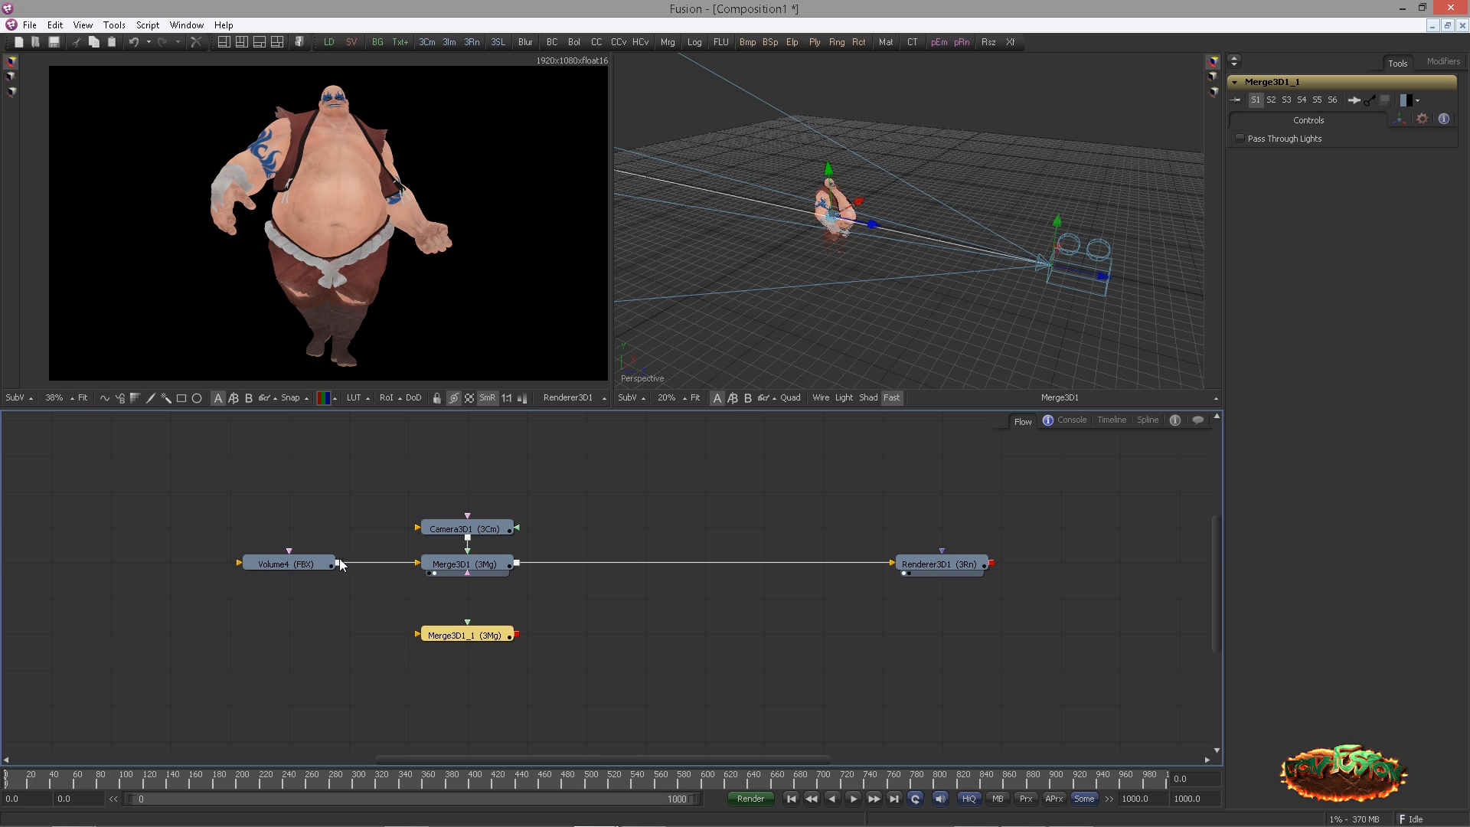
# Connect Volume4 and Camera3D1 to Merge3D1_1 as well, and place the camera node higher above Merge3D1
pyautogui.moveTo(339, 563); pyautogui.dragTo(445, 647)
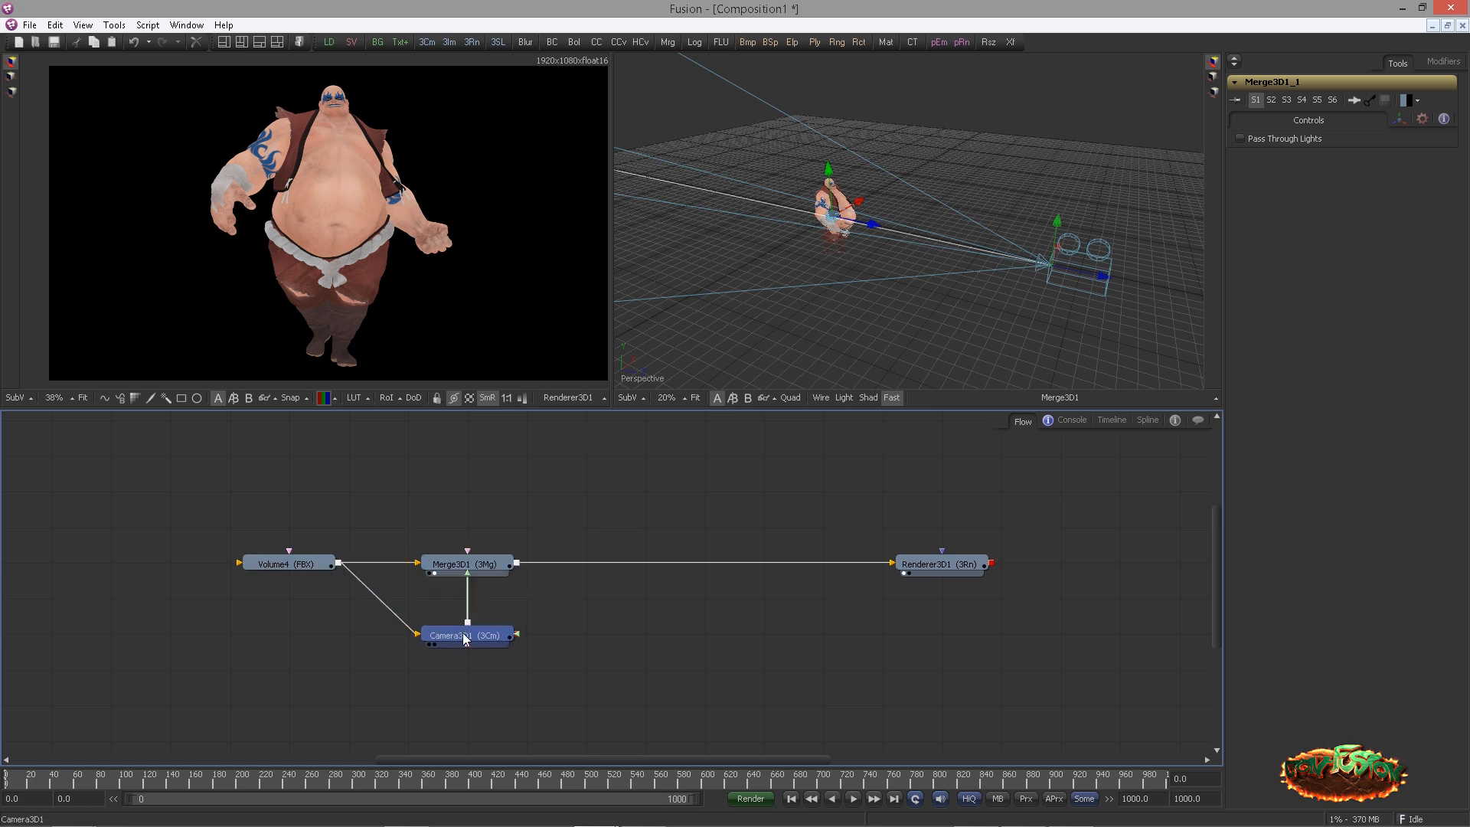
pyautogui.moveTo(459, 528); pyautogui.dragTo(478, 635)
pyautogui.click(463, 494)
# Add a Spot Light node to the flow beside Merge3D1_1
pyautogui.click(602, 623)
pyautogui.hotkey('ctrl', 'space')
pyautogui.write('s')
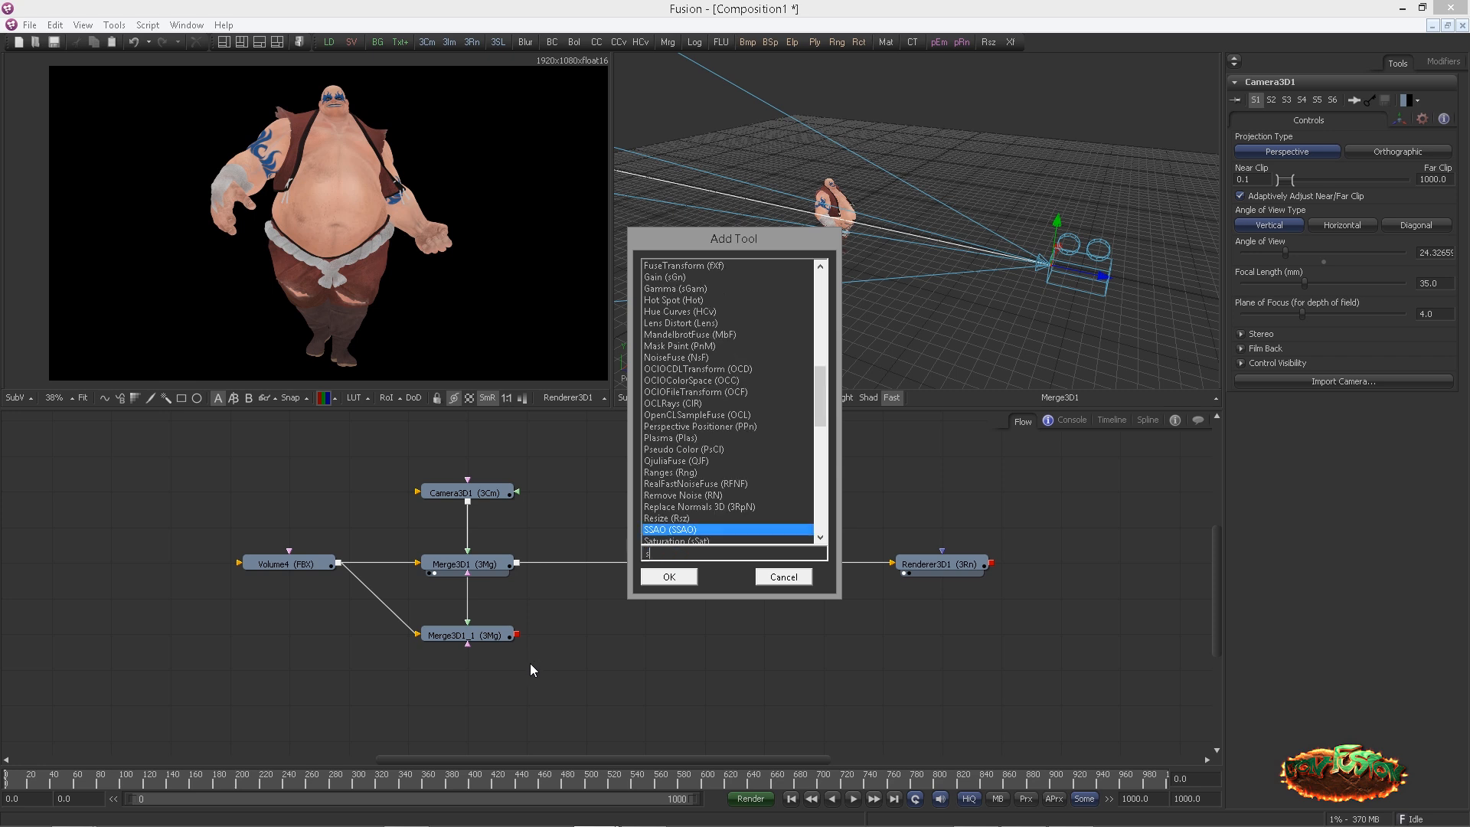
pyautogui.write('pot')
pyautogui.press('Return')
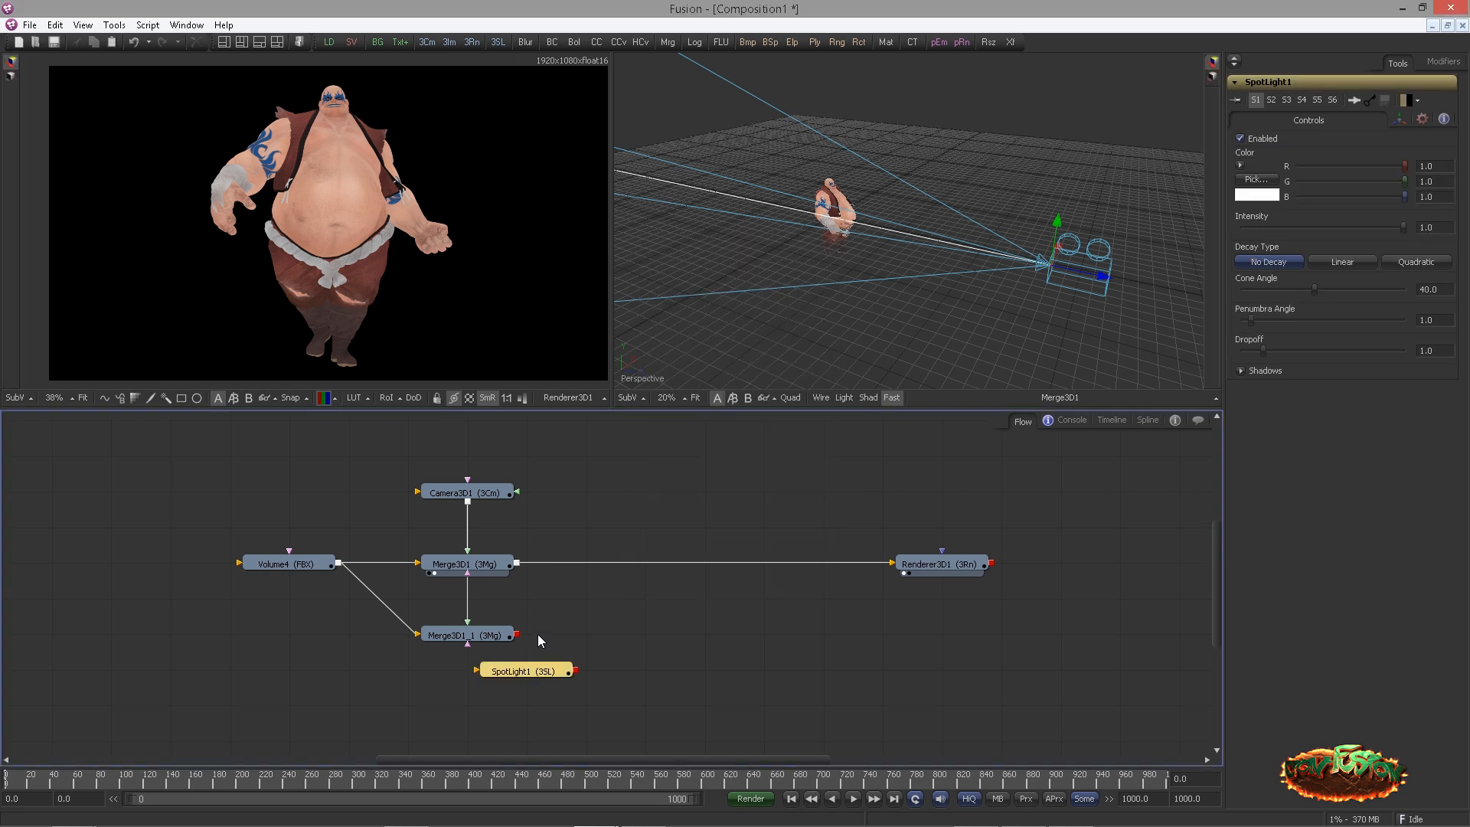
# Connect SpotLight1 to Merge3D1_1, shown in the second viewer, and move the light between the character and the camera
pyautogui.moveTo(493, 674); pyautogui.dragTo(775, 397)
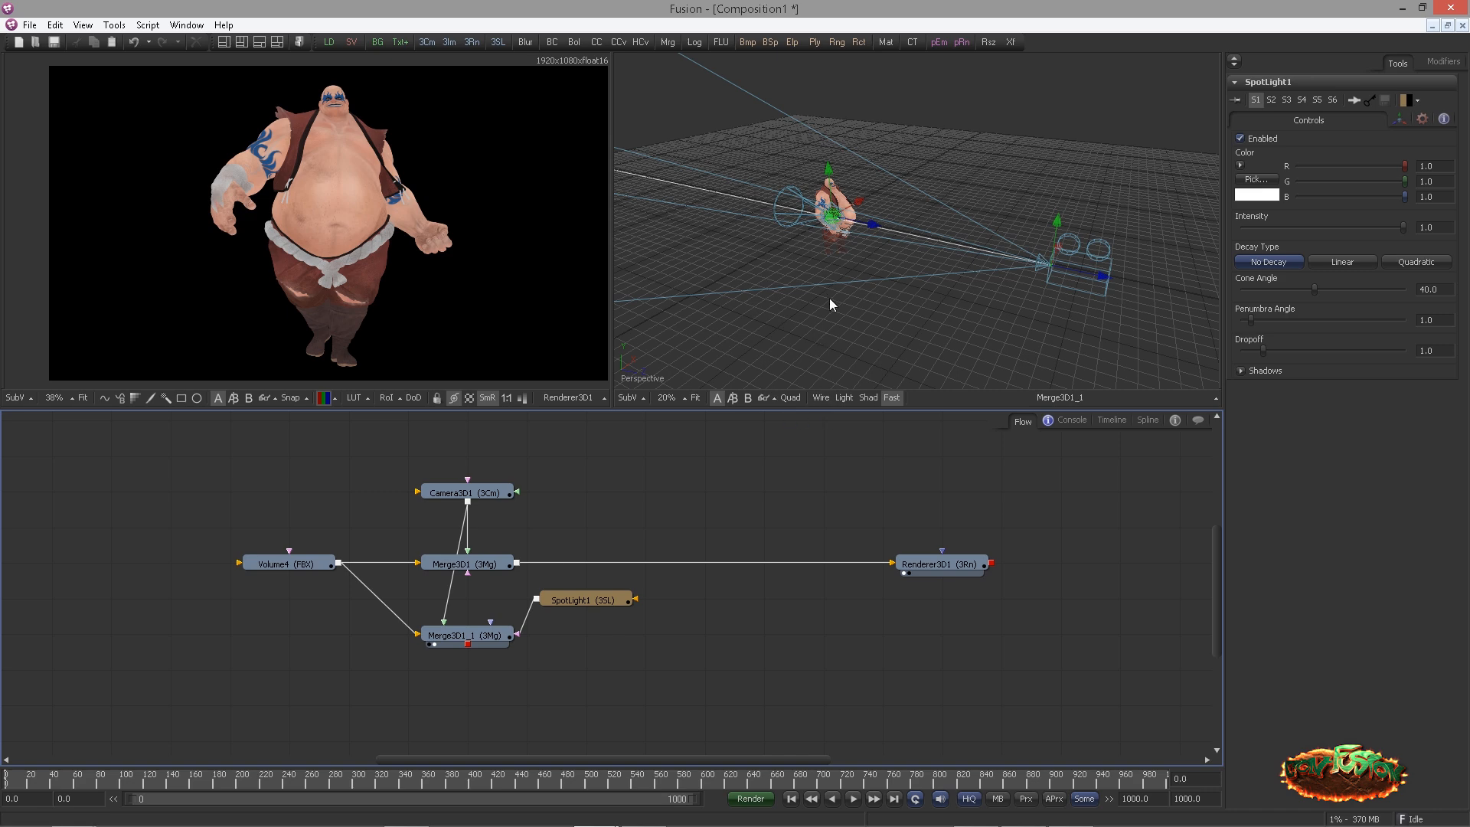
pyautogui.moveTo(875, 228); pyautogui.dragTo(956, 263)
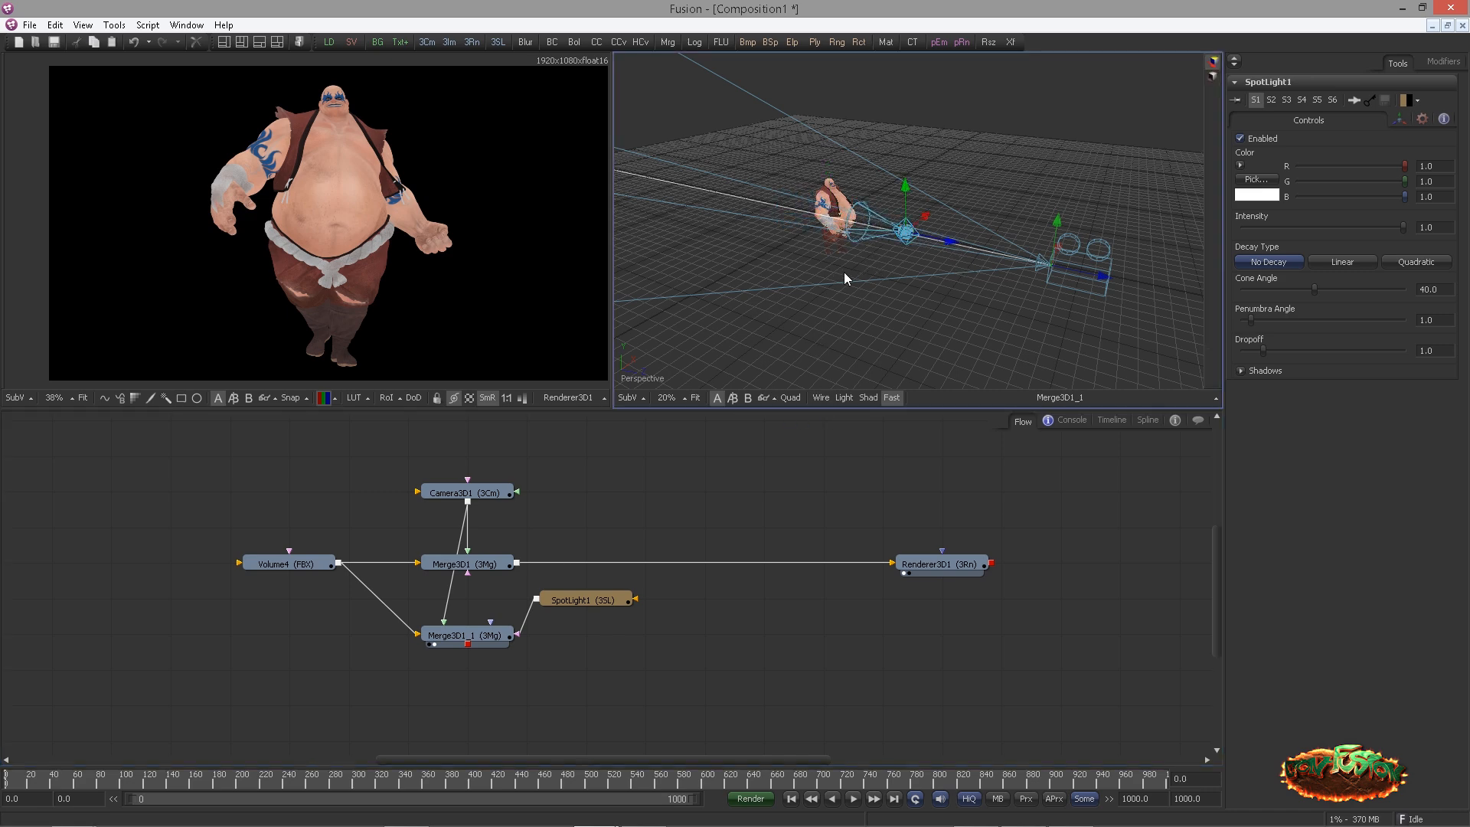
pyautogui.moveTo(843, 273); pyautogui.dragTo(920, 145)
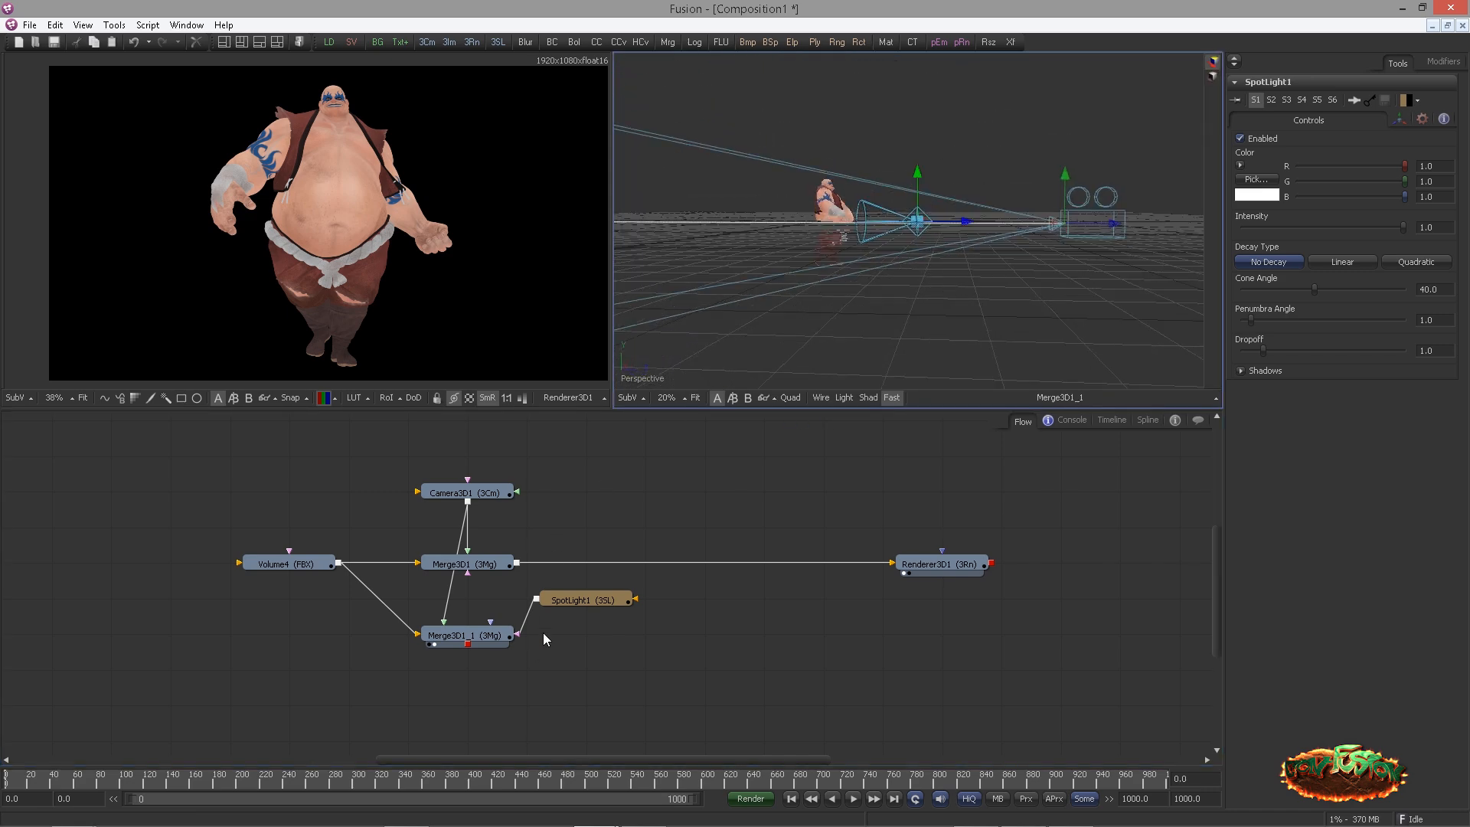
# Display Merge3D1_1 in the first viewer with lighting turned on and select SpotLight1
pyautogui.moveTo(463, 636); pyautogui.dragTo(548, 309)
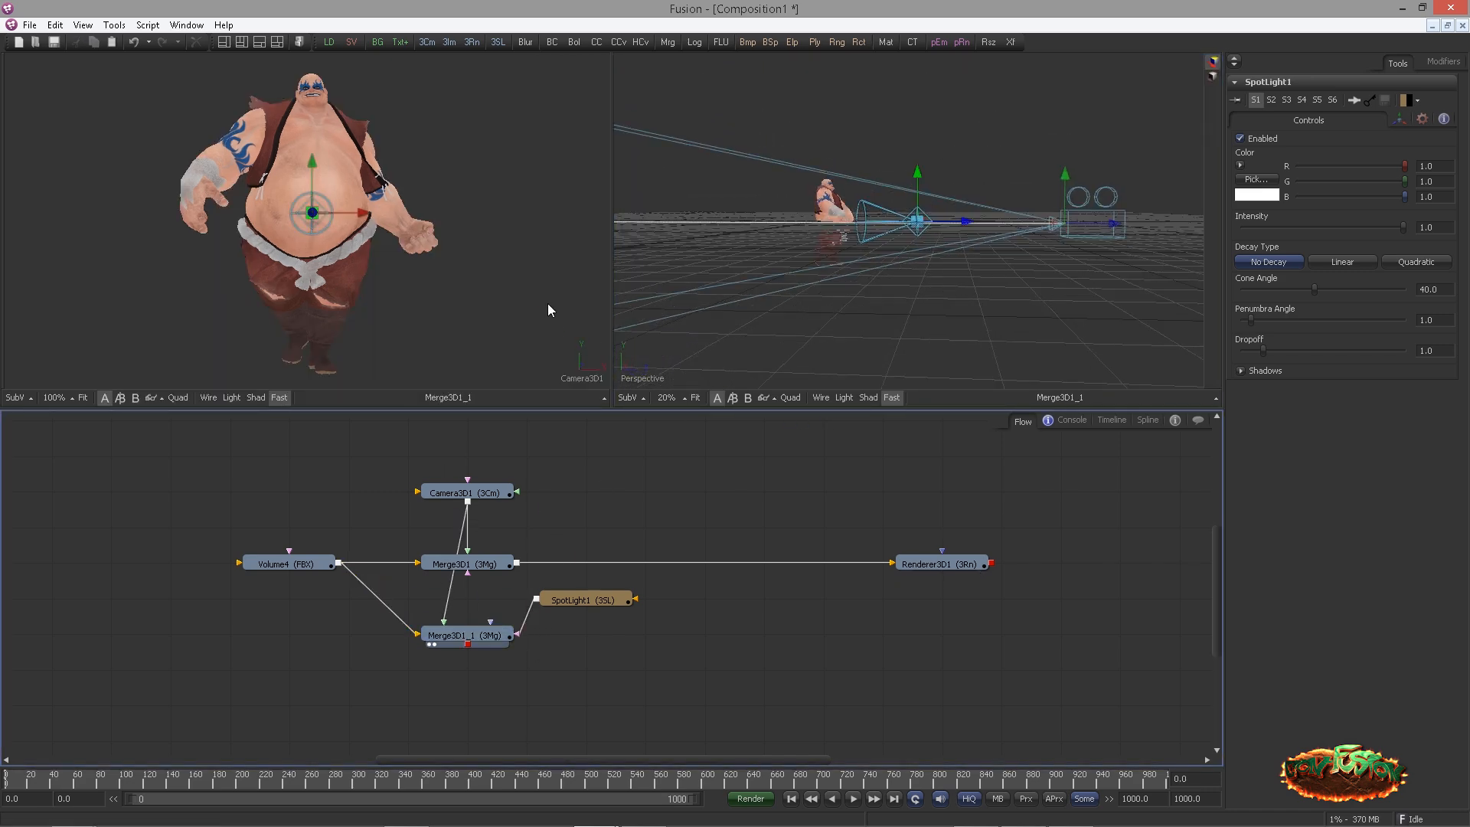
pyautogui.click(466, 635)
pyautogui.click(568, 600)
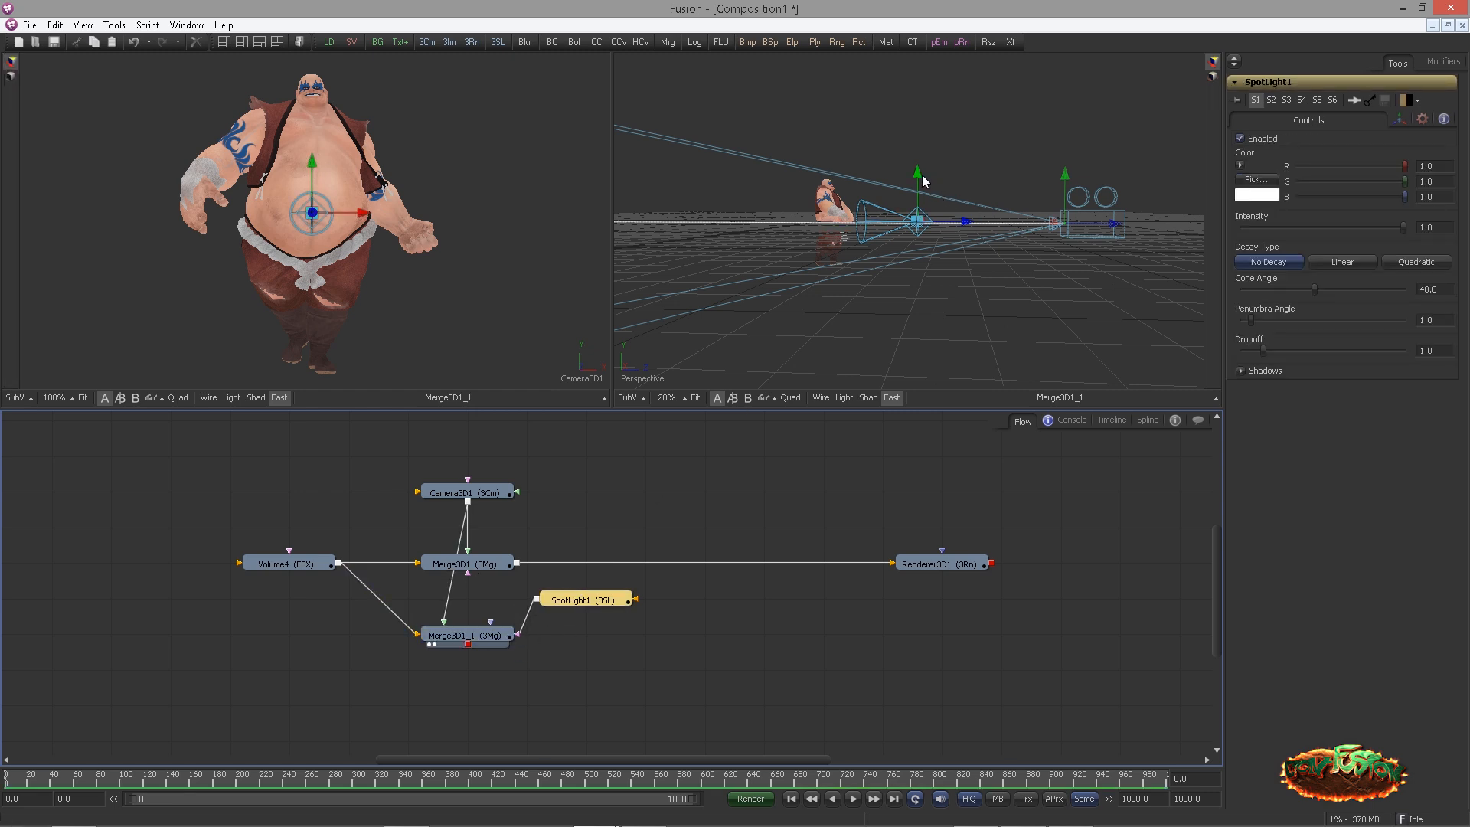
pyautogui.click(231, 397)
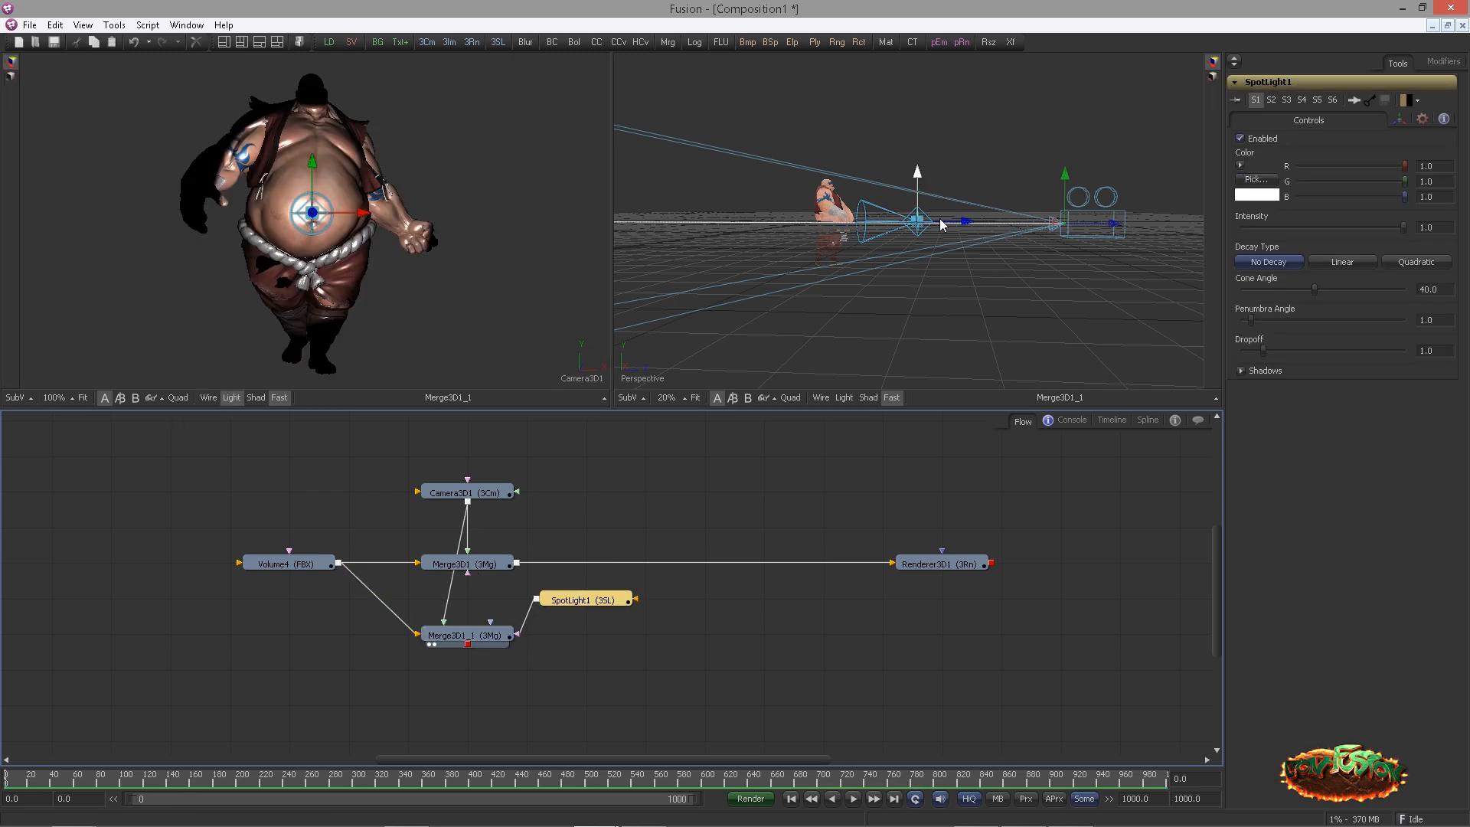
# Raise SpotLight1 above the character's head and tilt it slightly downward
pyautogui.moveTo(927, 179); pyautogui.dragTo(912, 133)
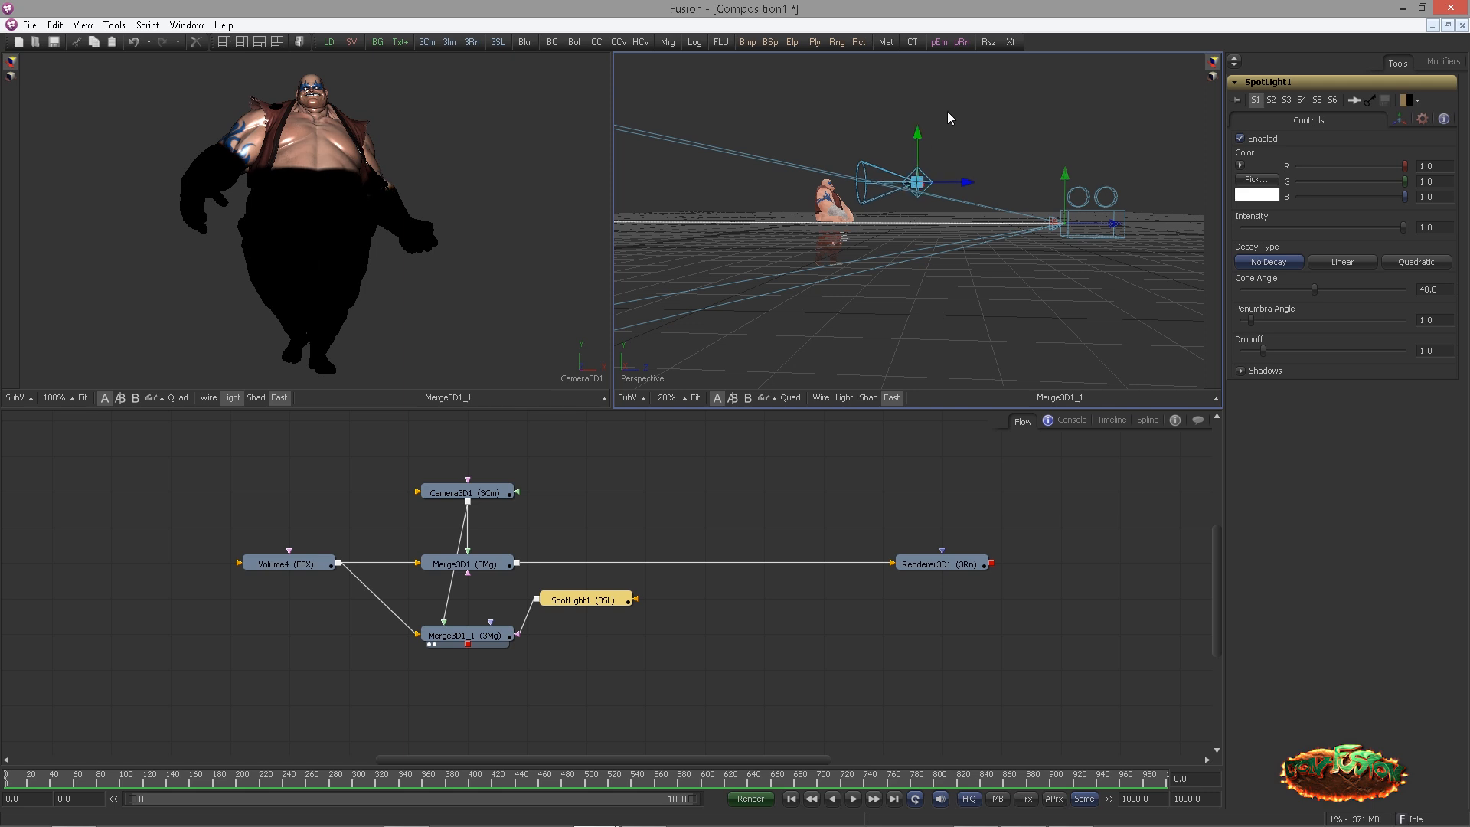
pyautogui.moveTo(916, 129); pyautogui.dragTo(971, 113)
pyautogui.press('w')
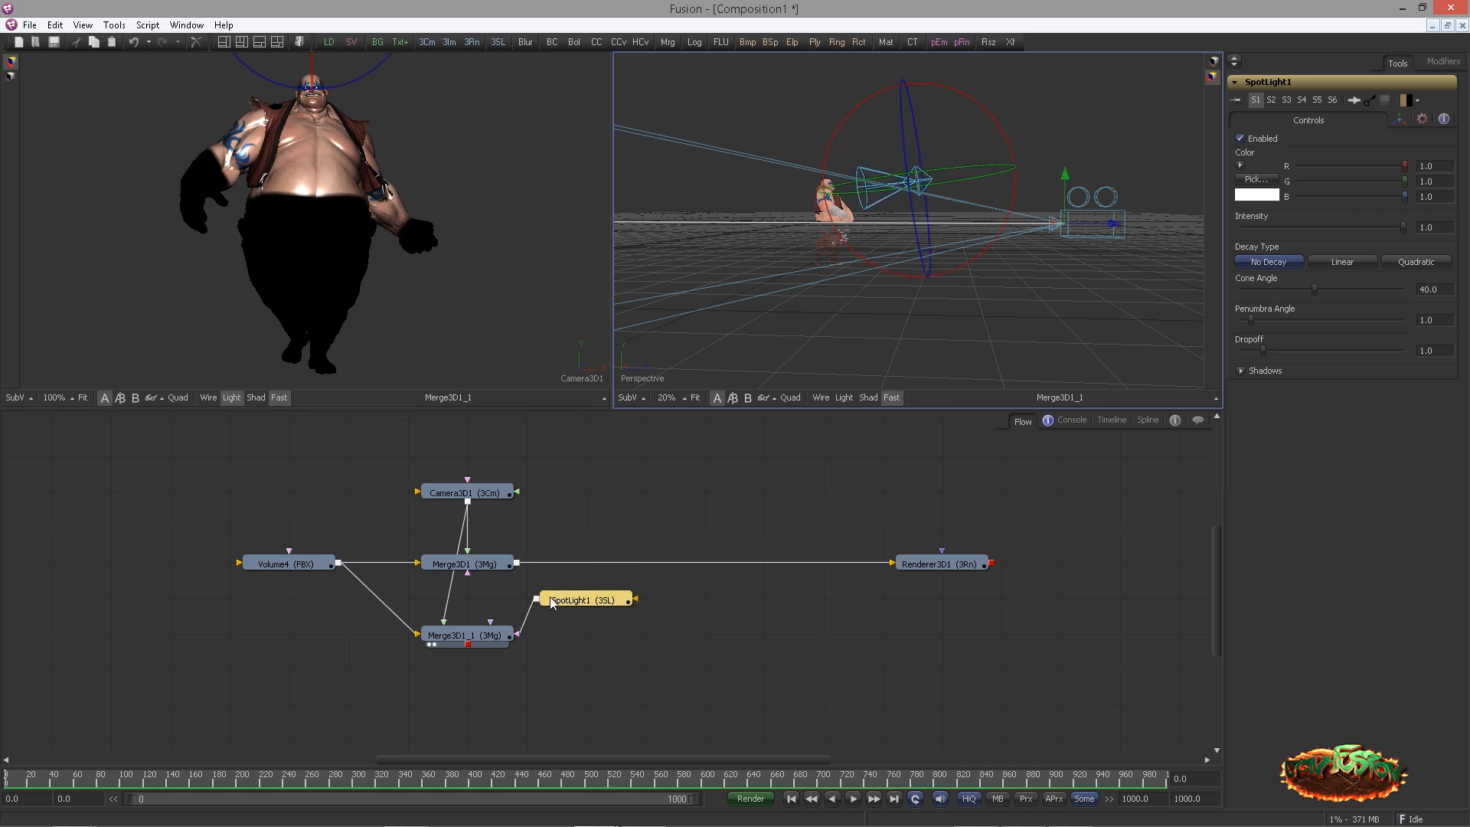
# Set SpotLight1's penumbra angle to about 5.43 and rotate the light slightly sideways on the character
pyautogui.moveTo(1252, 320); pyautogui.dragTo(1292, 317)
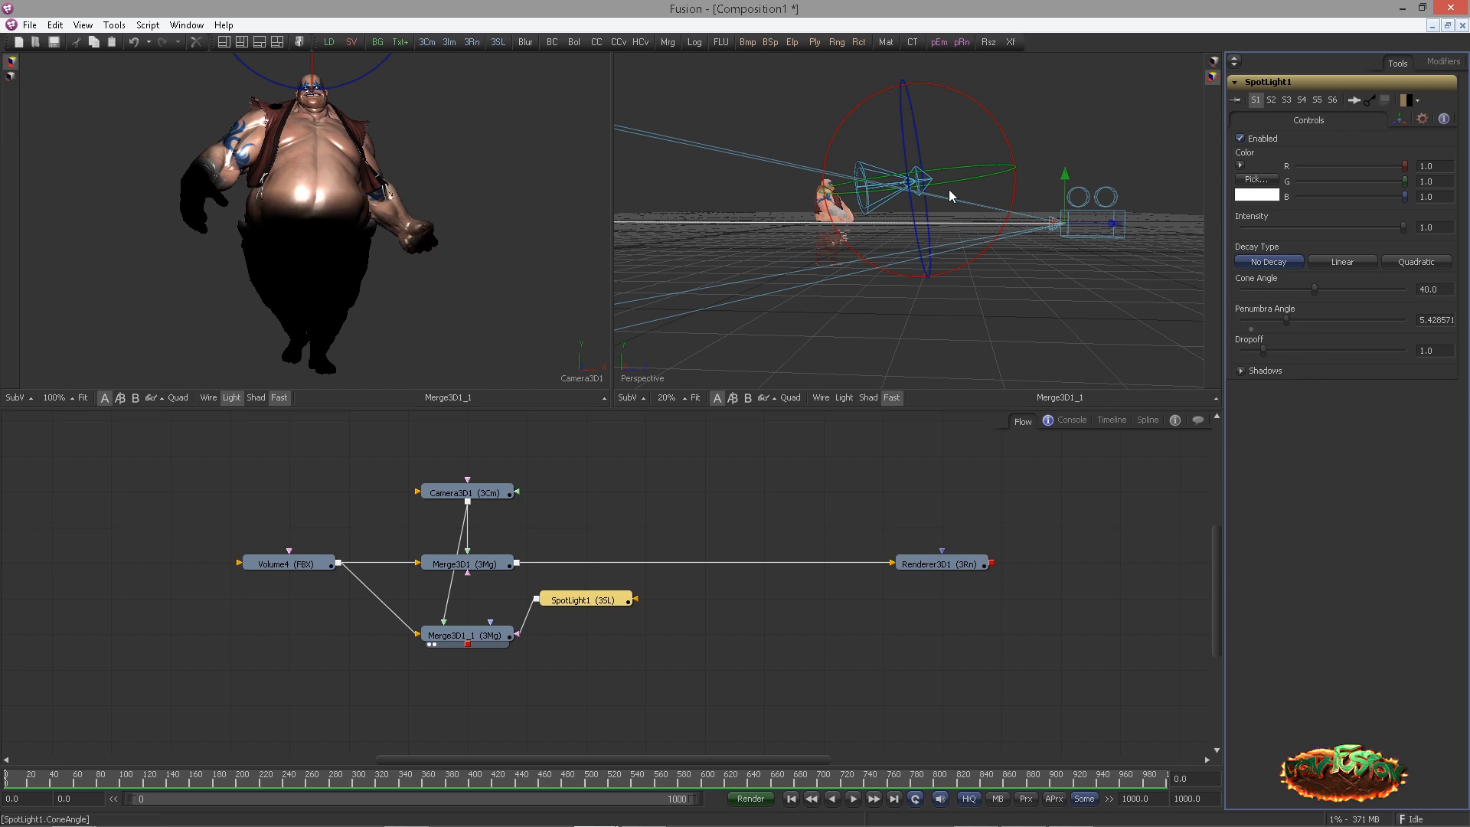
pyautogui.moveTo(892, 277); pyautogui.dragTo(135, 206)
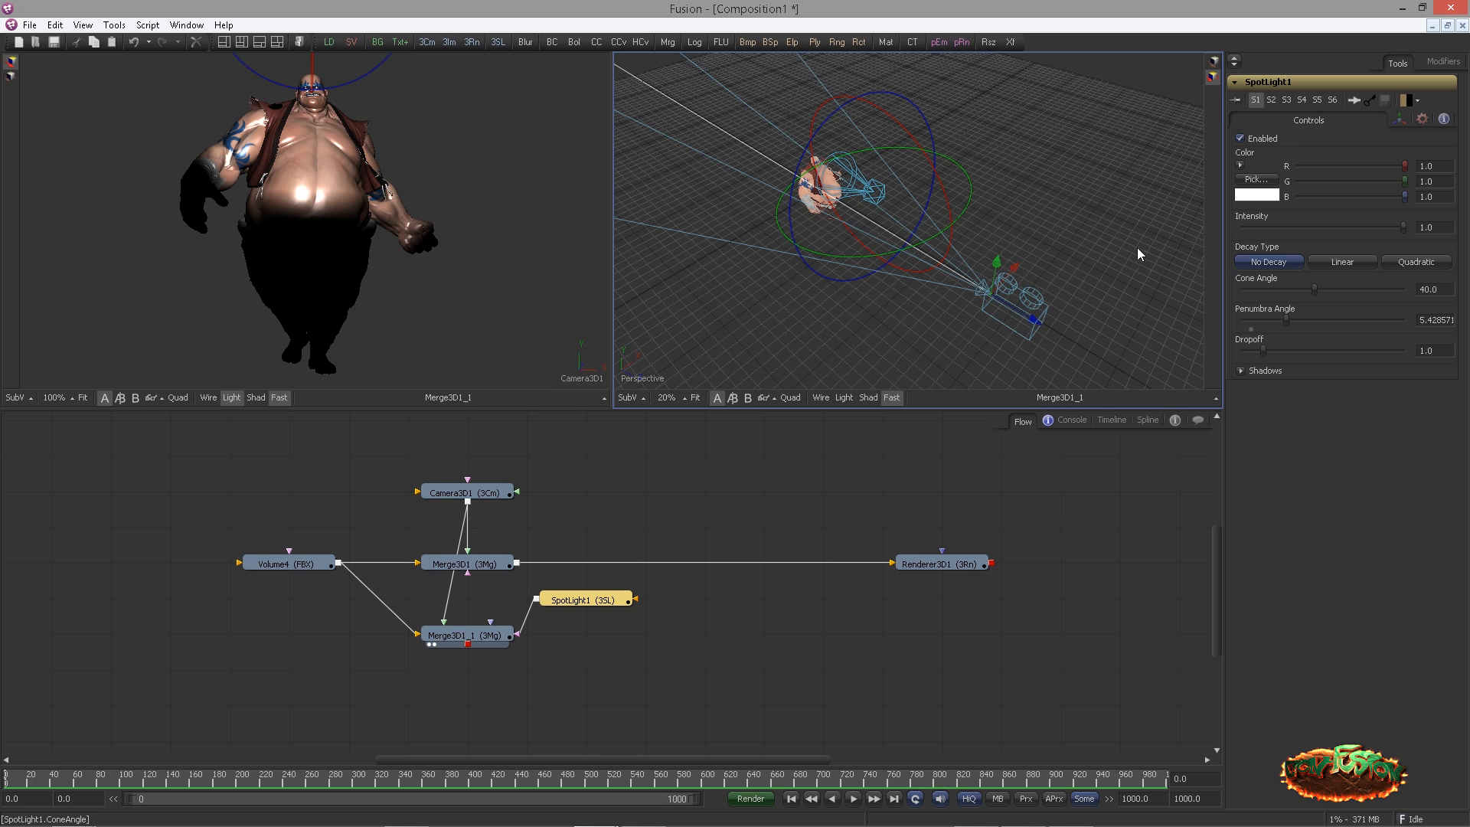
pyautogui.moveTo(781, 241); pyautogui.dragTo(773, 227)
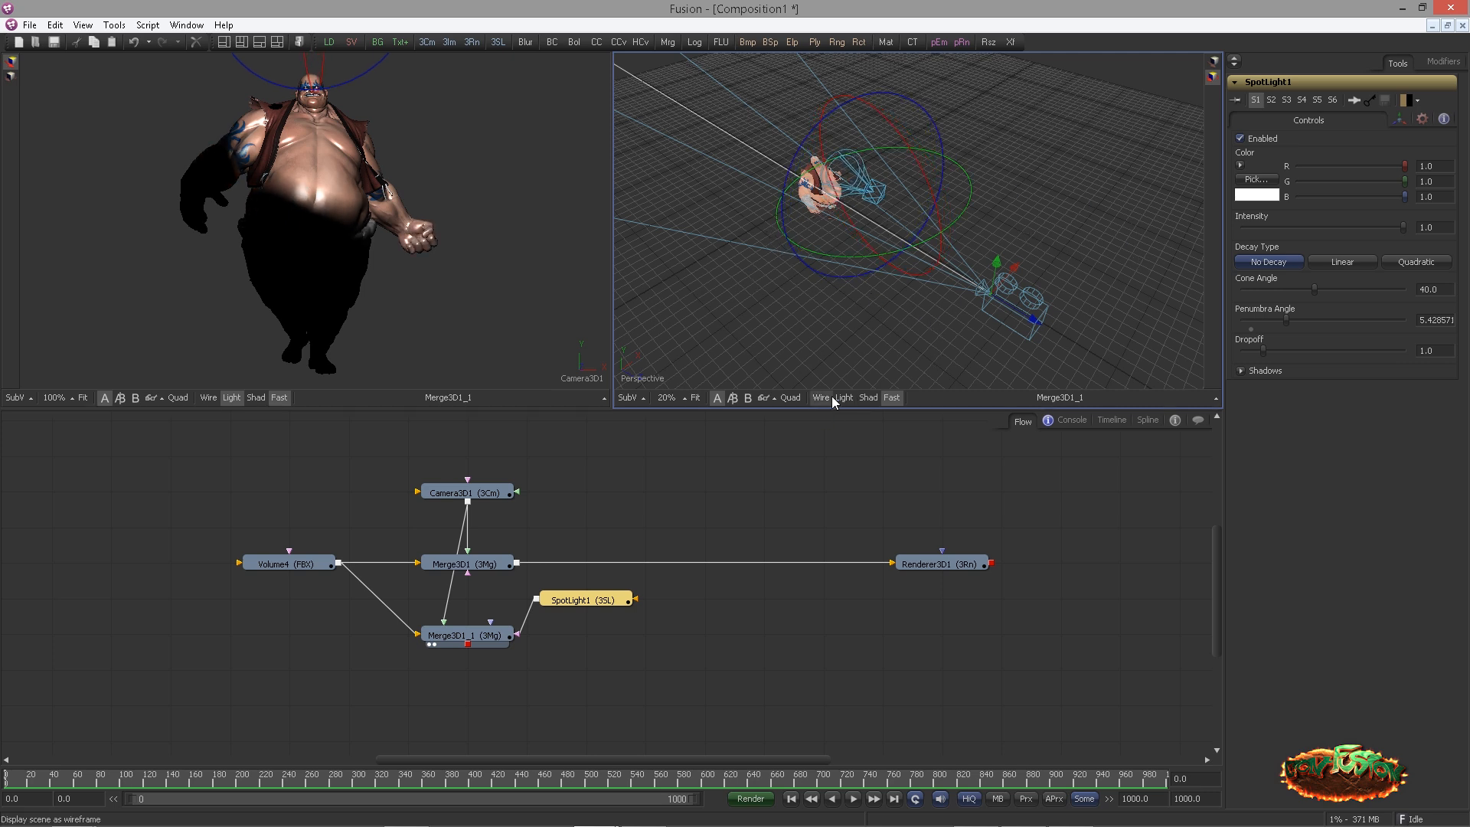
# Duplicate Renderer3D1 below the original and feed the copy from Merge3D1_1
pyautogui.click(964, 569)
pyautogui.hotkey('ctrl', 'c')
pyautogui.click(821, 632)
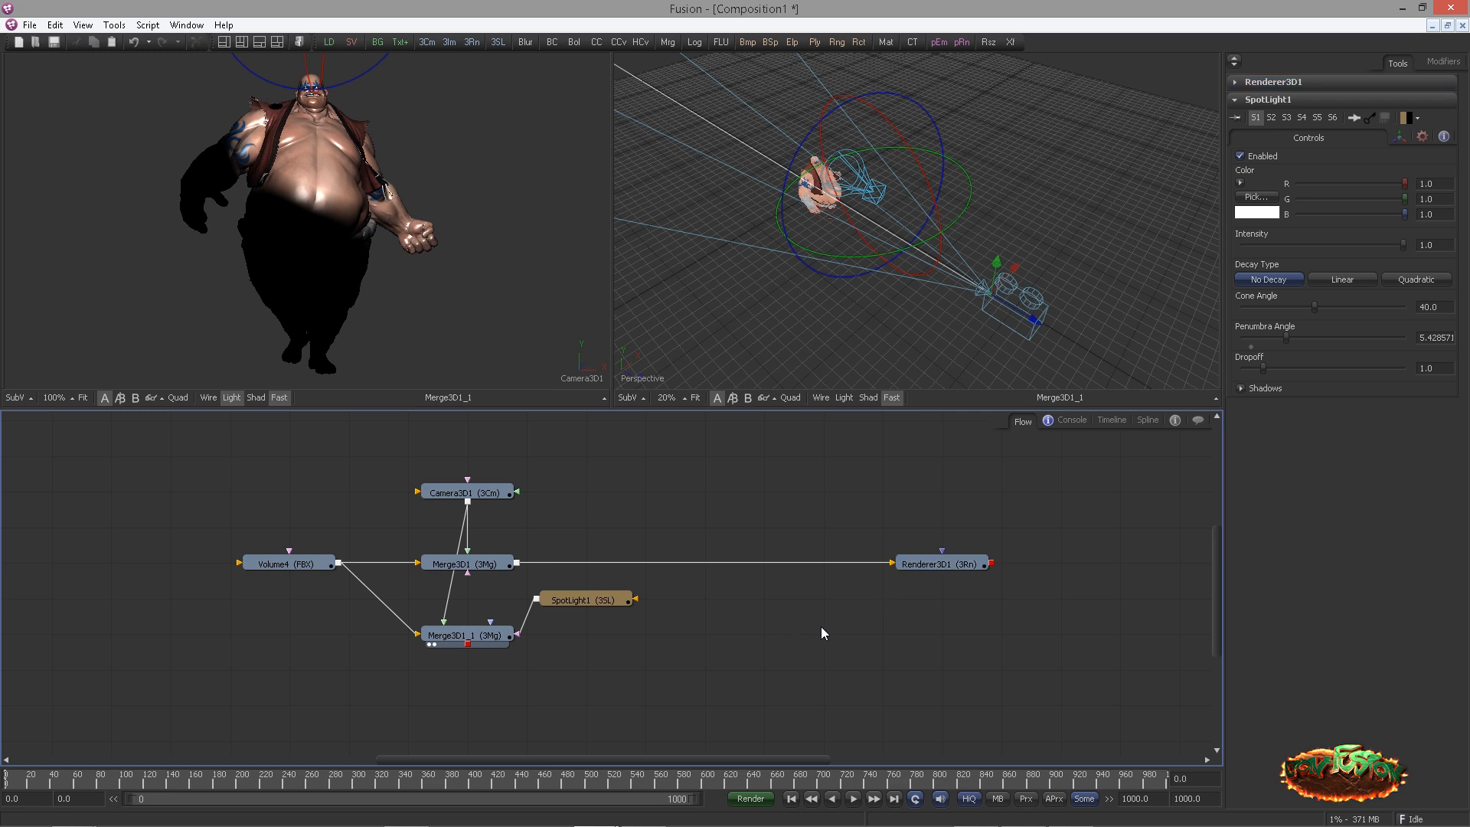
pyautogui.hotkey('ctrl', 'v')
pyautogui.moveTo(809, 636); pyautogui.dragTo(929, 636)
# Display Renderer3D1_1 in the second viewer with its whole output image in view
pyautogui.moveTo(468, 643); pyautogui.dragTo(909, 243)
pyautogui.click(695, 397)
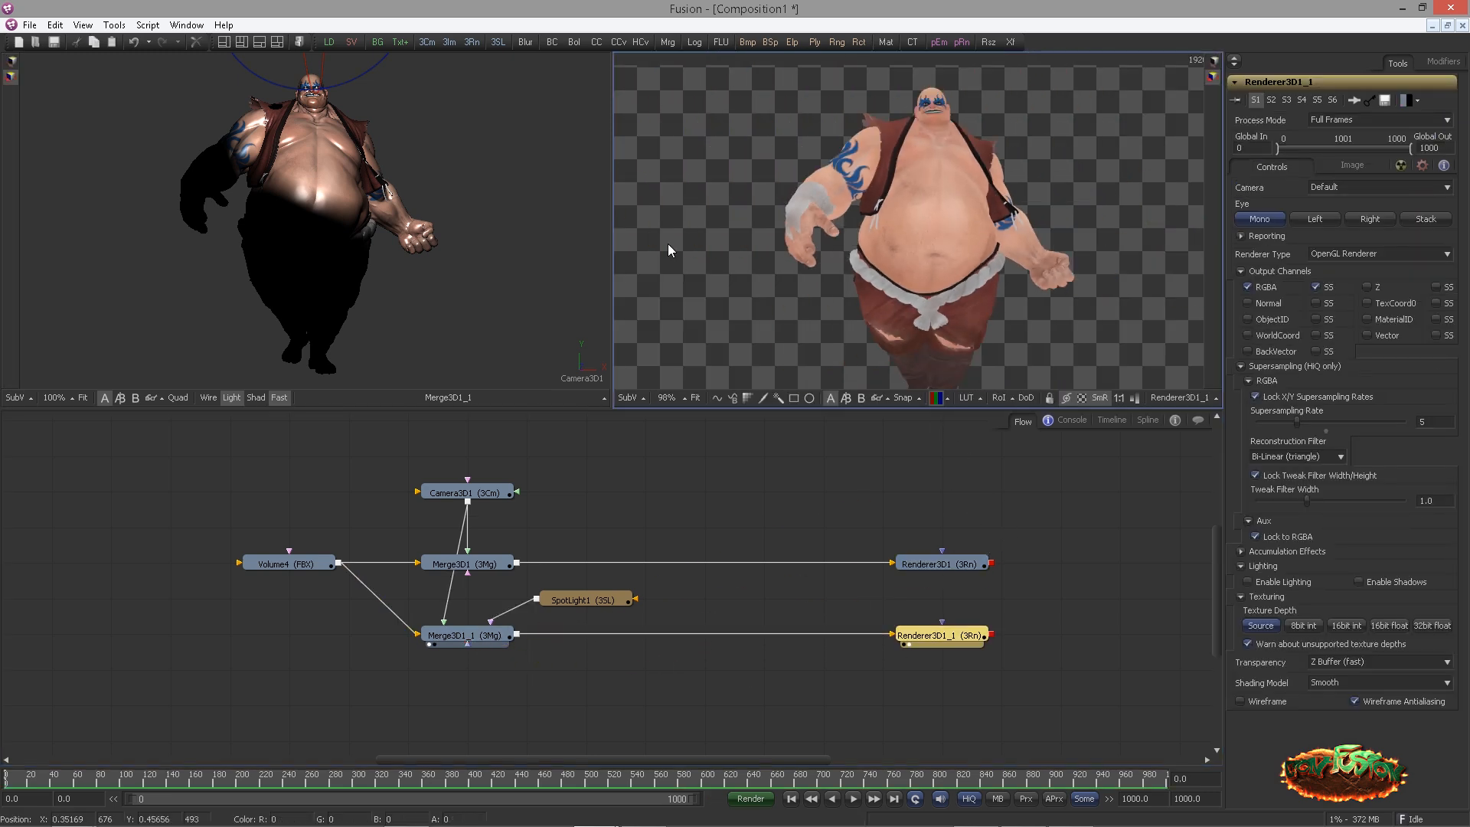
pyautogui.scroll(-3, 988, 375)
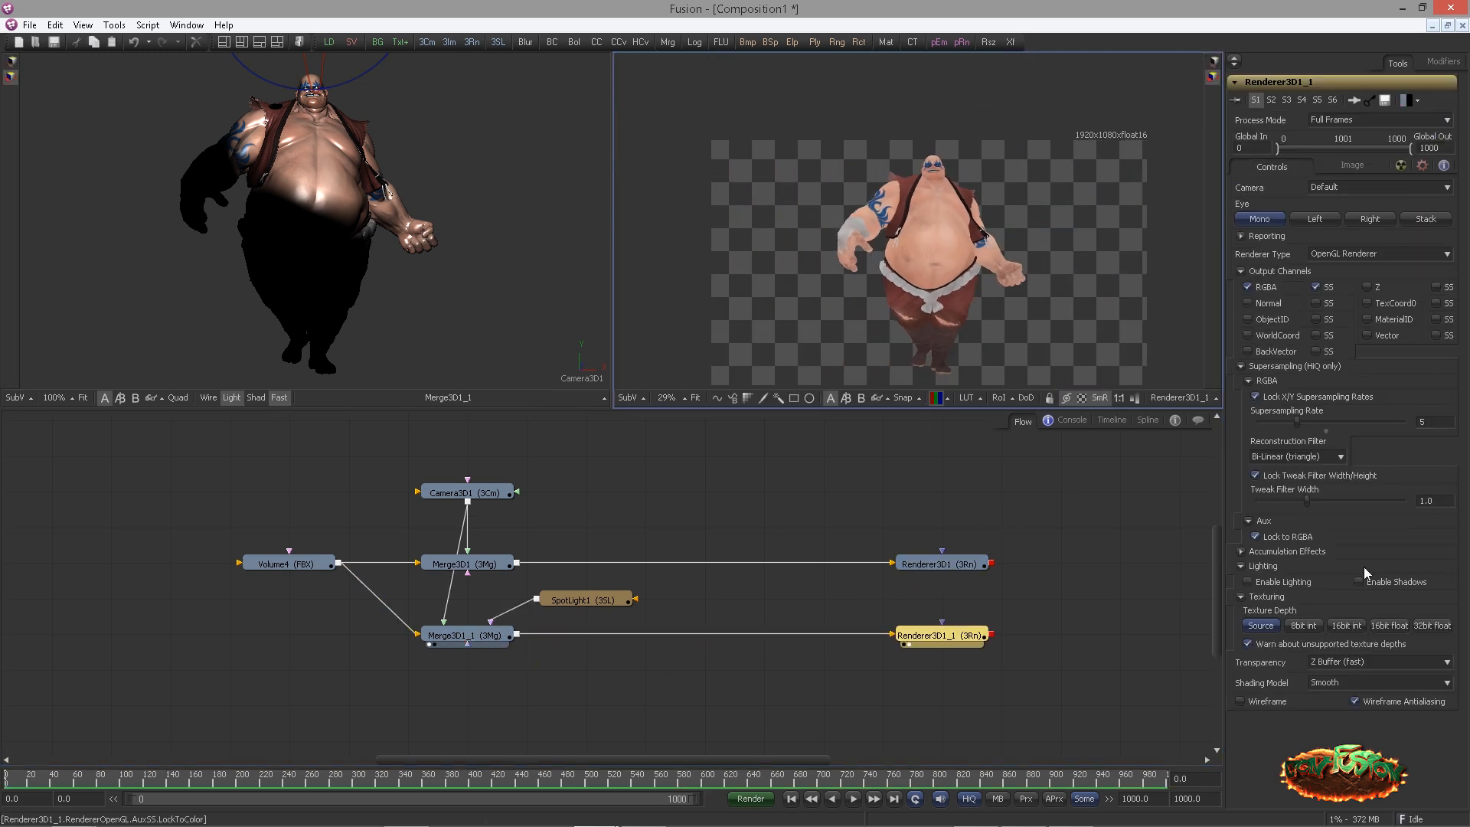
# Enable lighting and shadows on Renderer3D1_1 and check the rendered character
pyautogui.click(1265, 583)
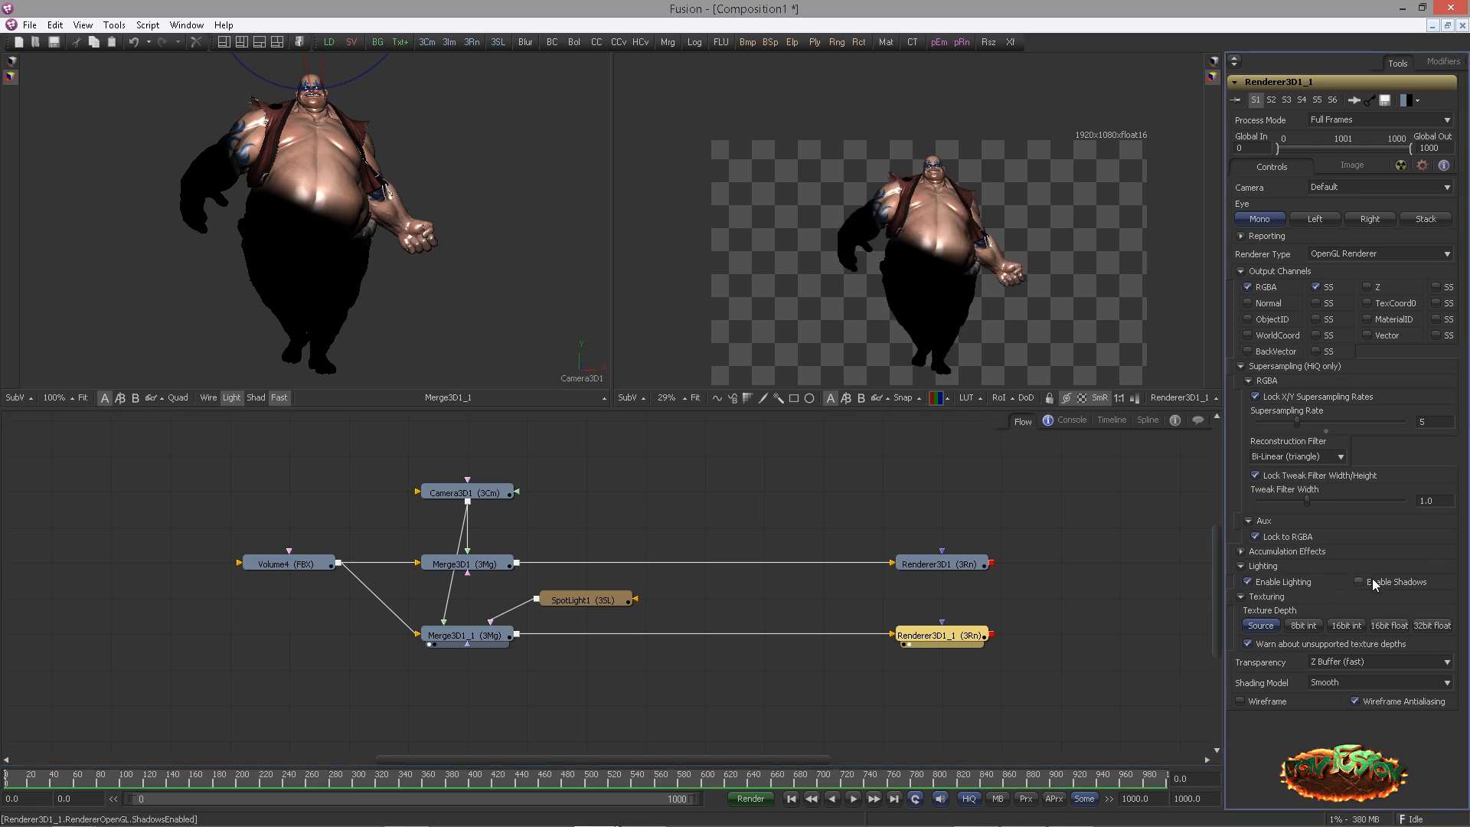
pyautogui.click(1370, 581)
pyautogui.scroll(2, 1113, 301)
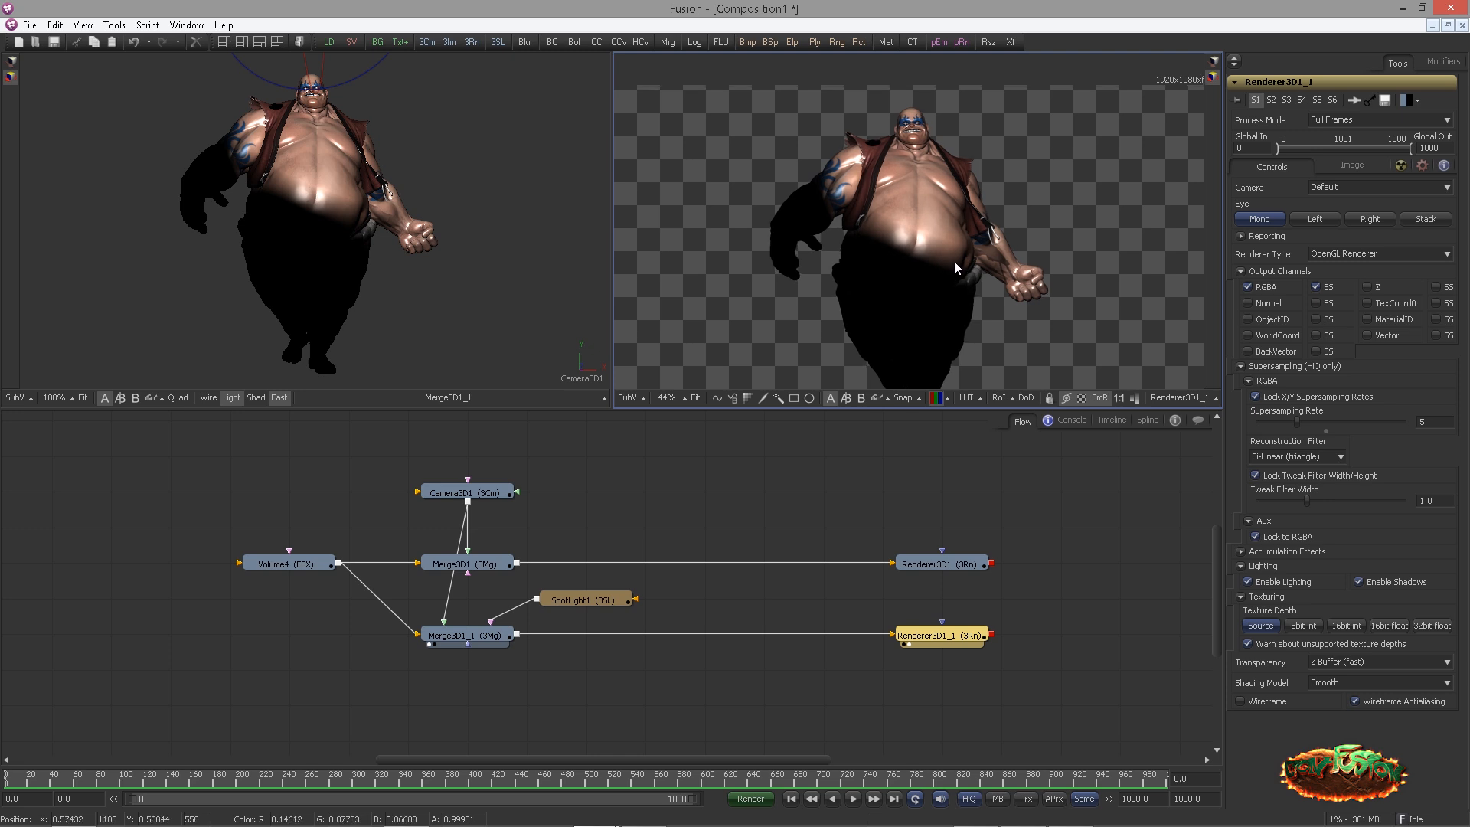
pyautogui.scroll(-1, 954, 260)
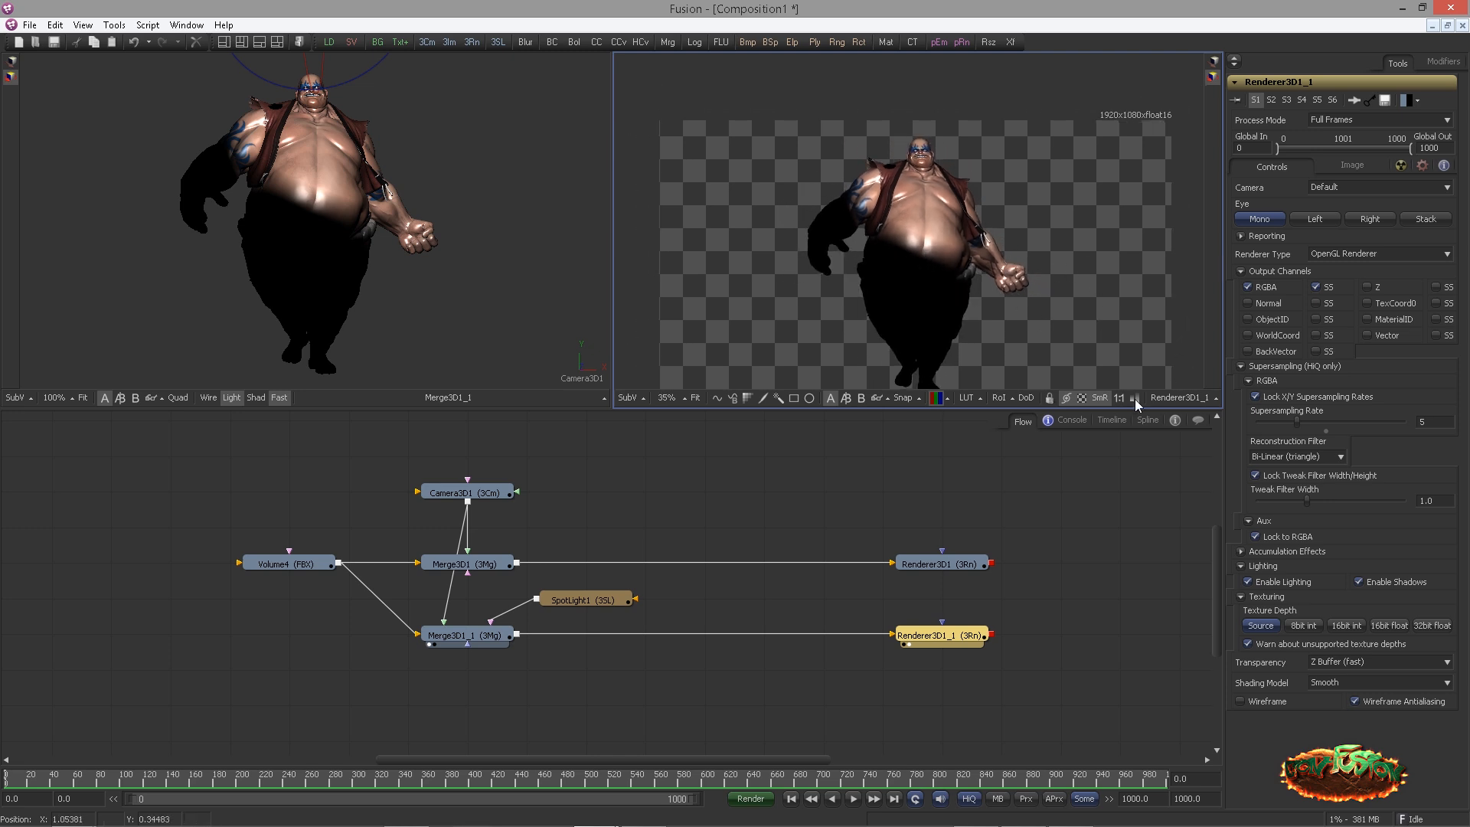
# Switch Renderer3D1_1 from OpenGL rendering to the Software Renderer
pyautogui.click(1333, 254)
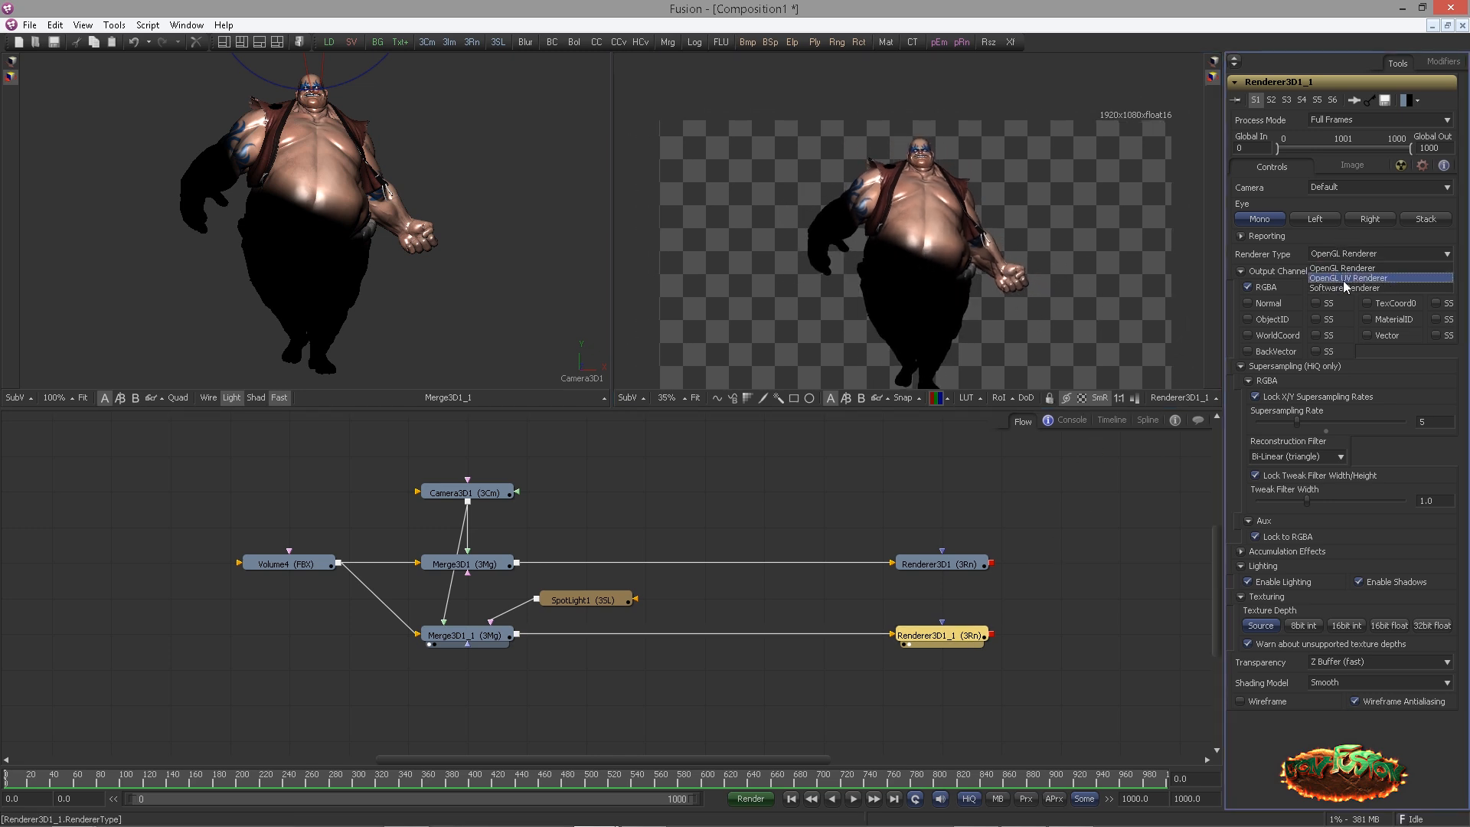
pyautogui.click(1344, 284)
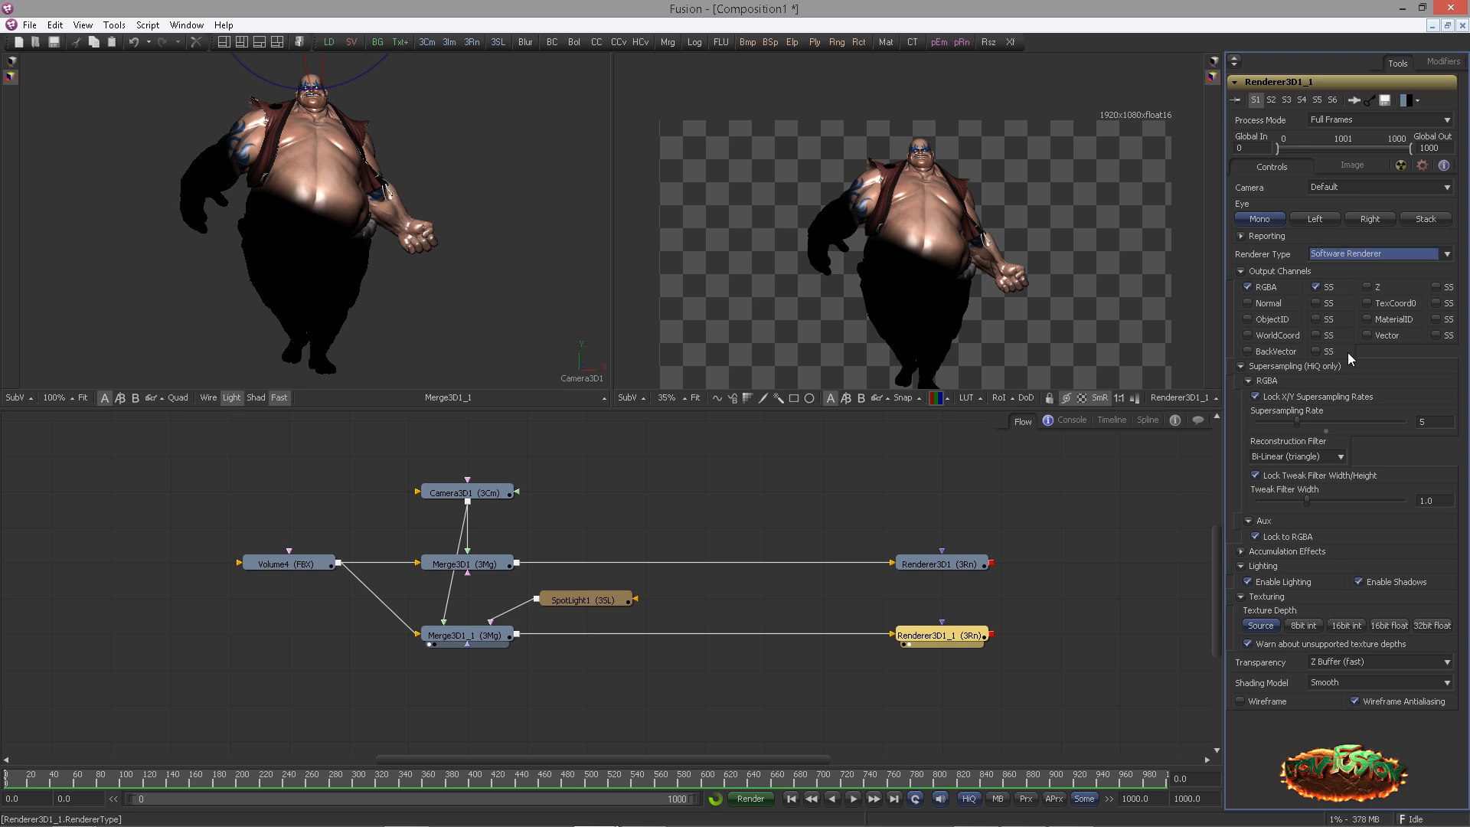
# Set SpotLight1's shadow density to 0.905 and its shadow softness to Constant
pyautogui.click(582, 600)
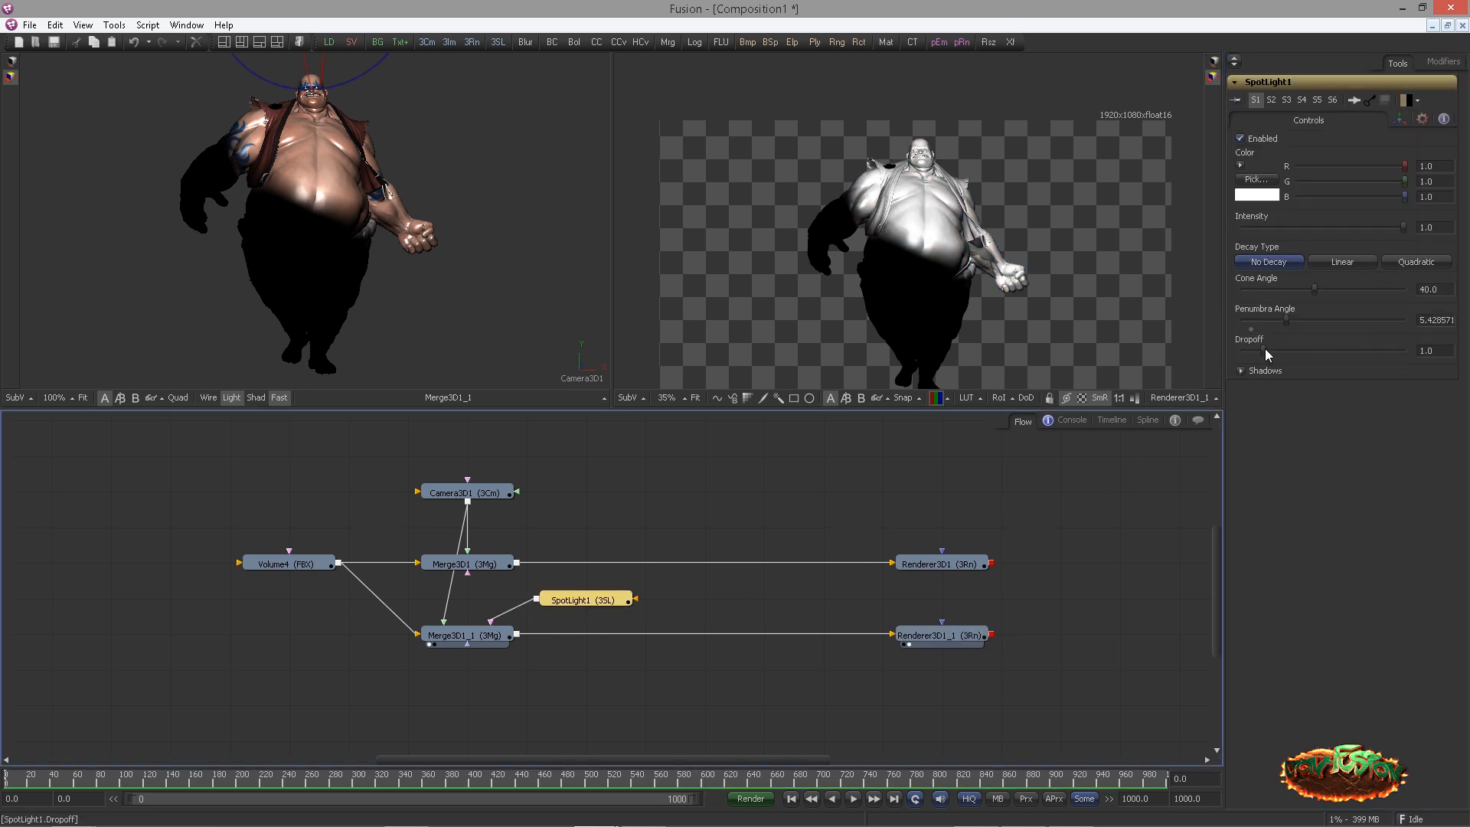
pyautogui.click(1240, 370)
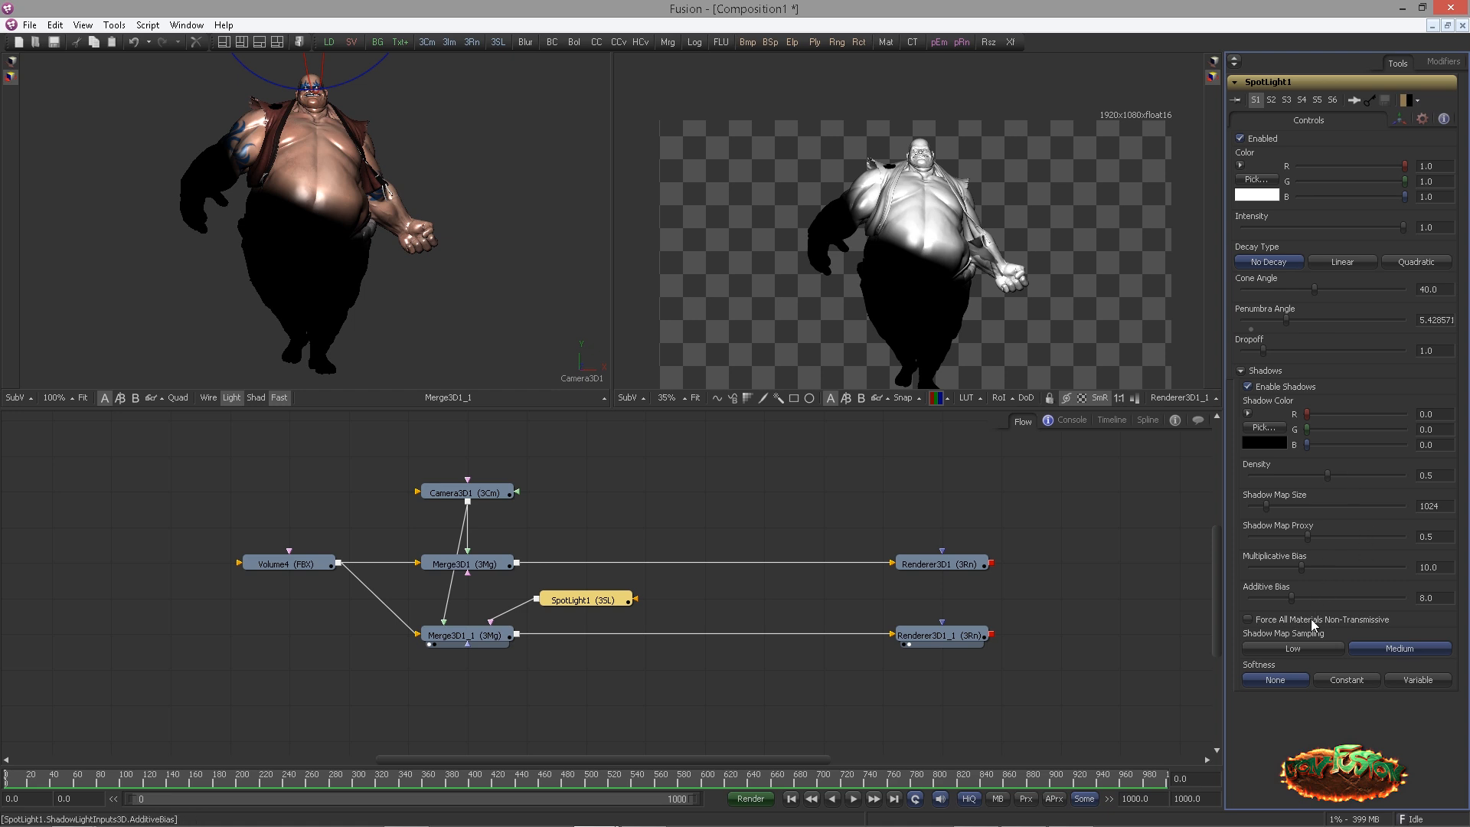
pyautogui.moveTo(1325, 474); pyautogui.dragTo(1389, 475)
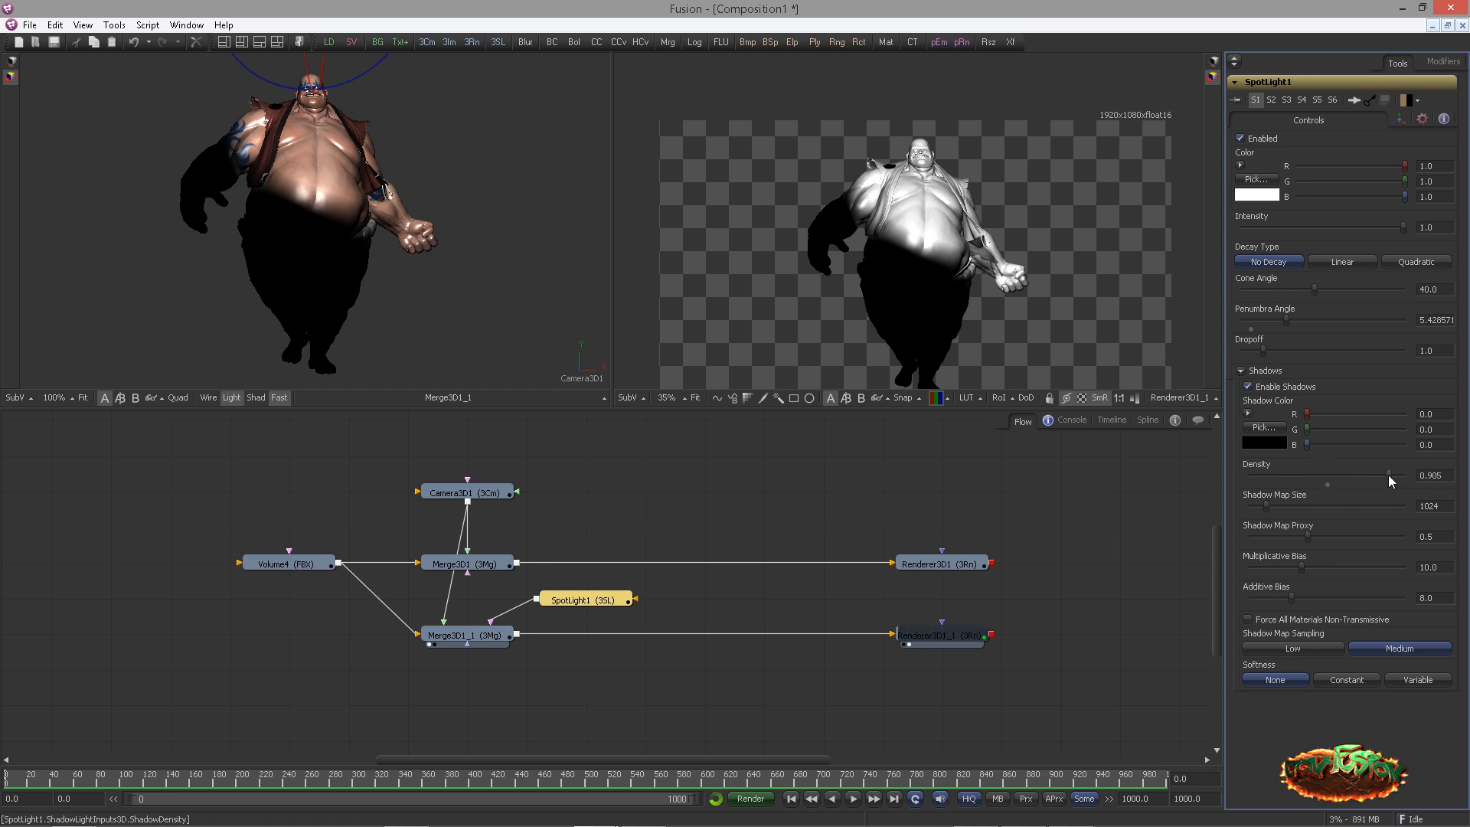
pyautogui.click(1333, 682)
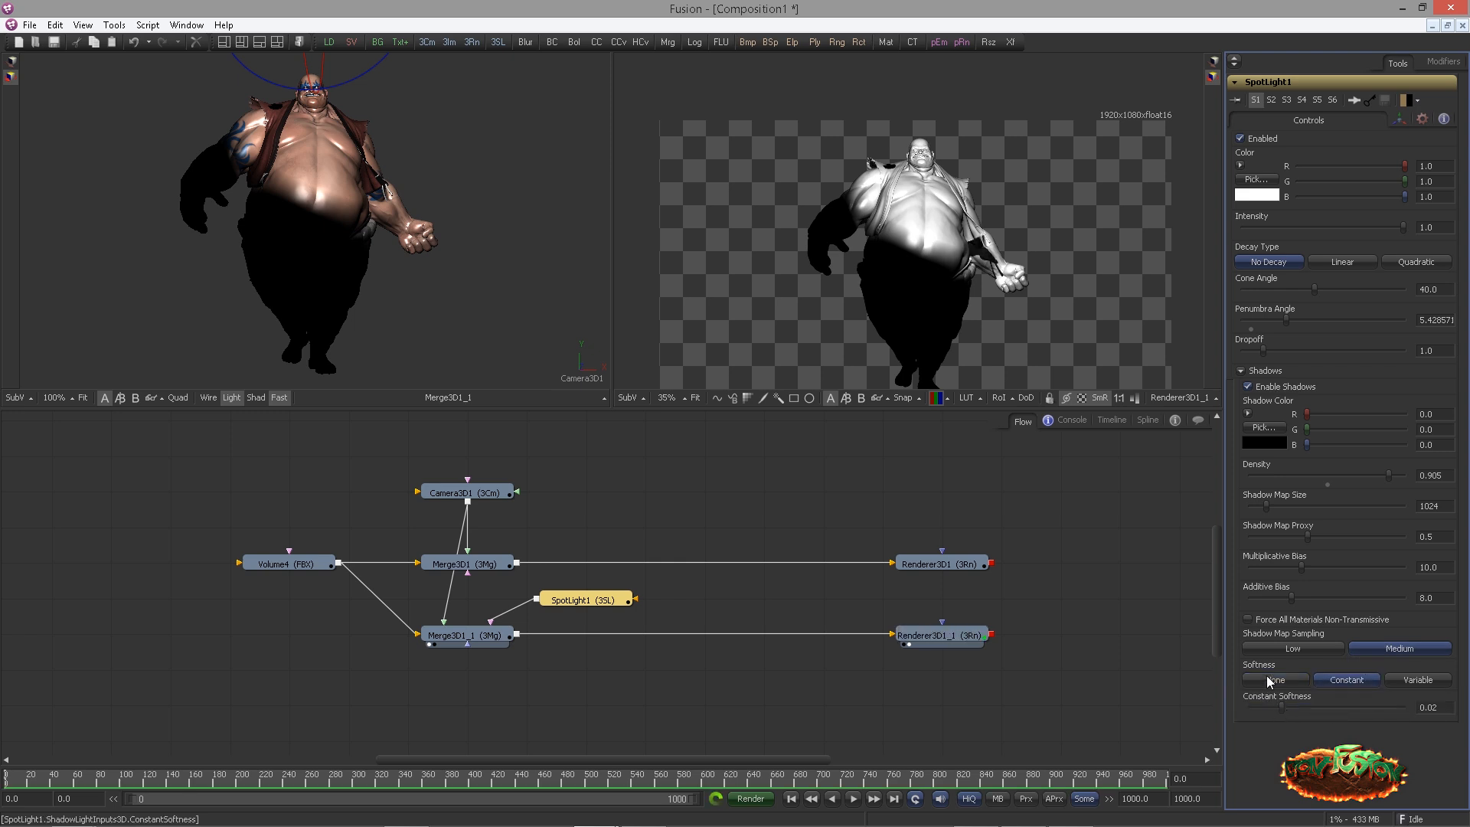
# Examine the spotlight shadows on the character's torso, head and arms in the Renderer3D1_1 output
pyautogui.scroll(6, 1136, 292)
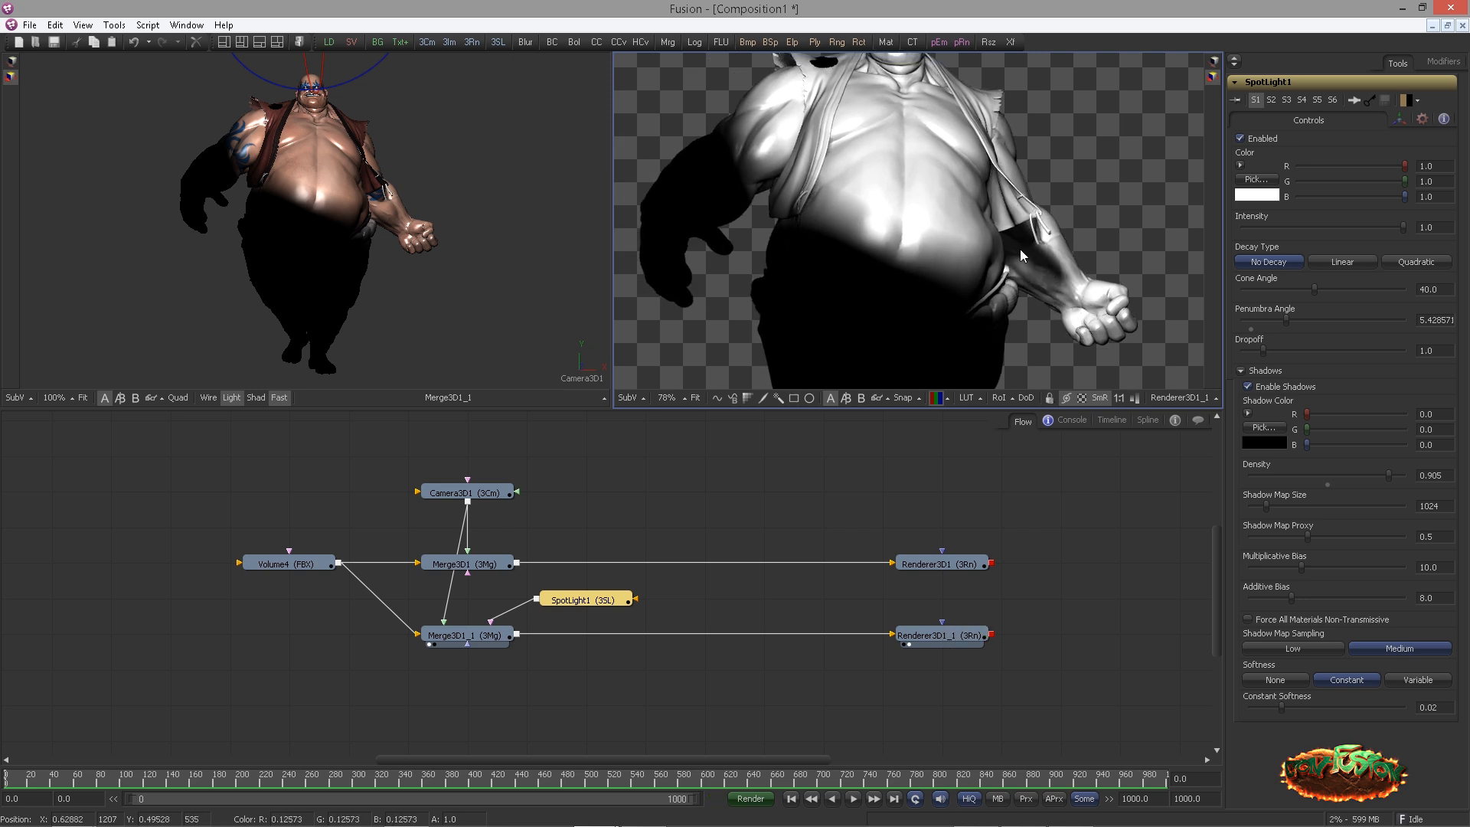
pyautogui.scroll(-1, 1058, 328)
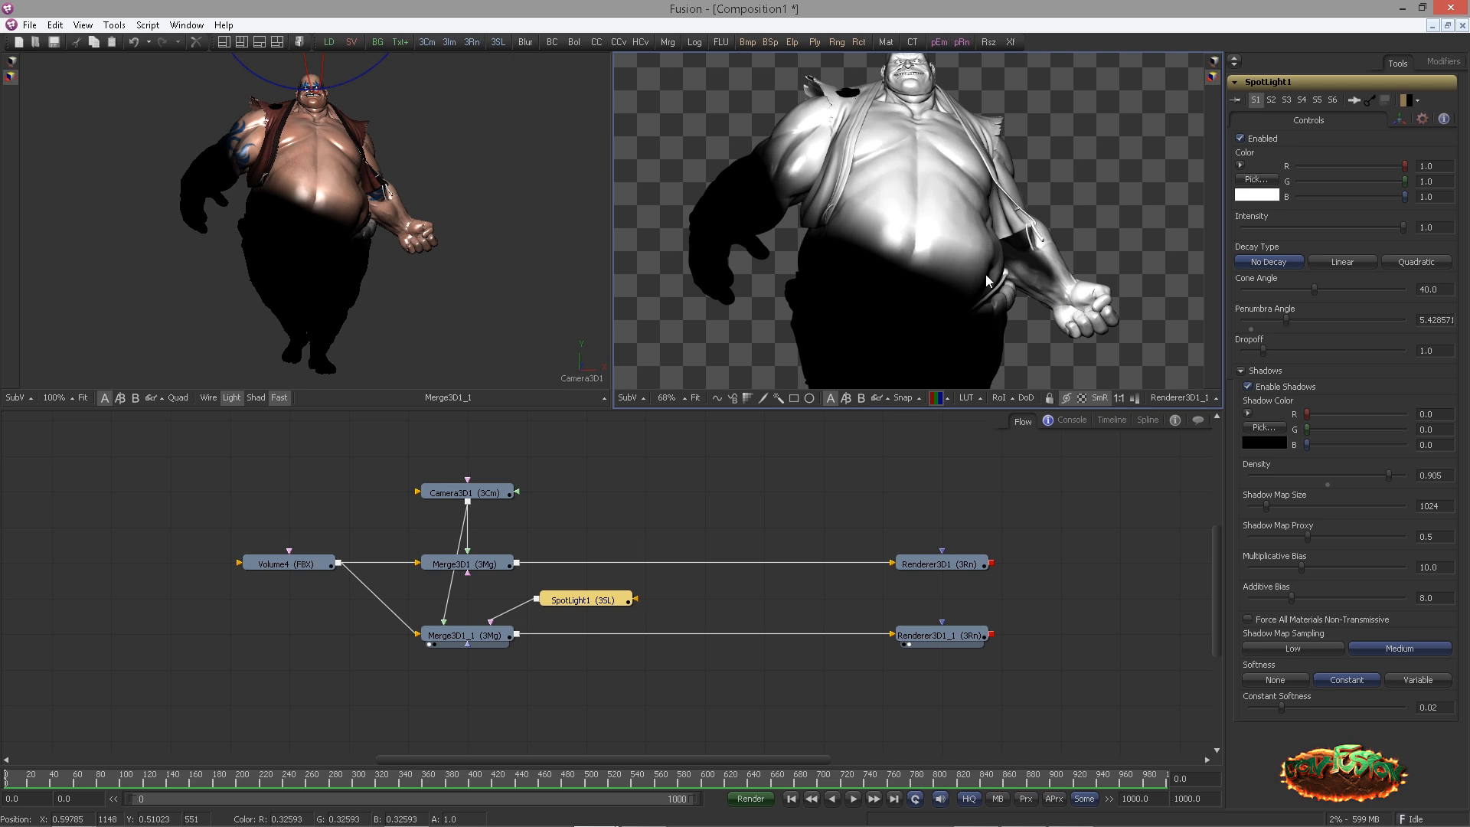
pyautogui.scroll(1, 980, 273)
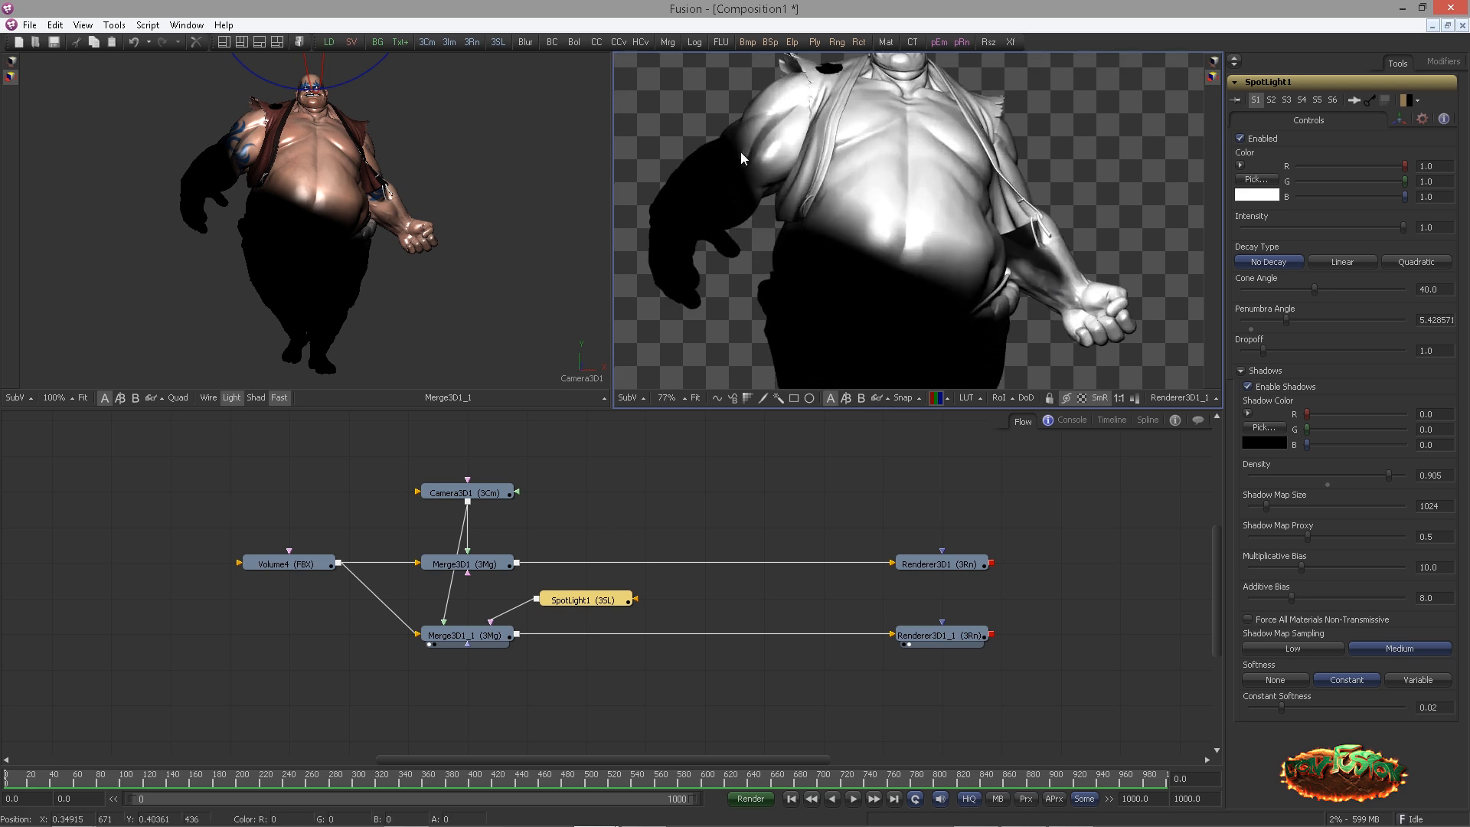
pyautogui.moveTo(830, 72); pyautogui.dragTo(843, 202)
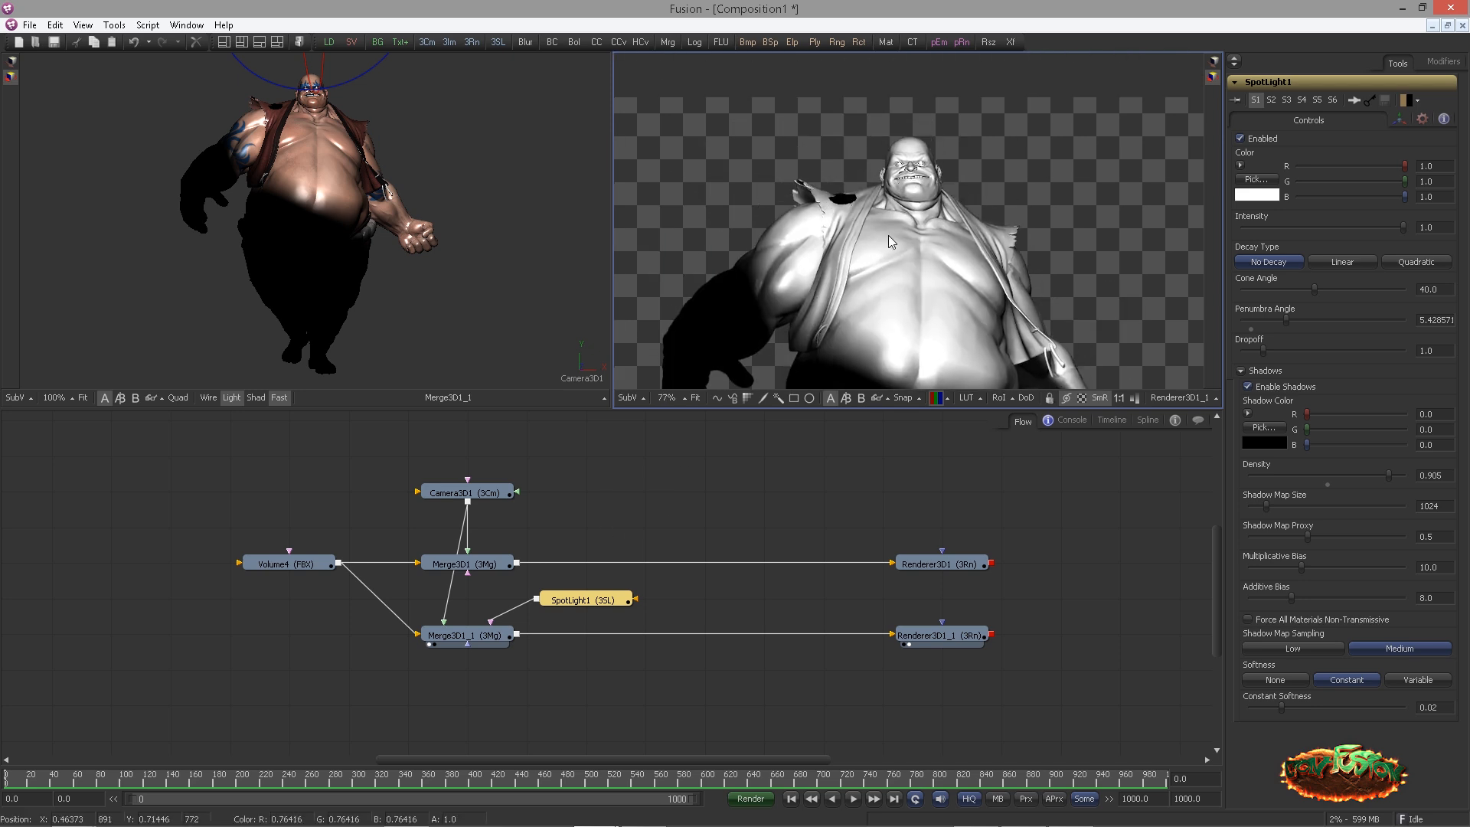
pyautogui.scroll(-1, 852, 191)
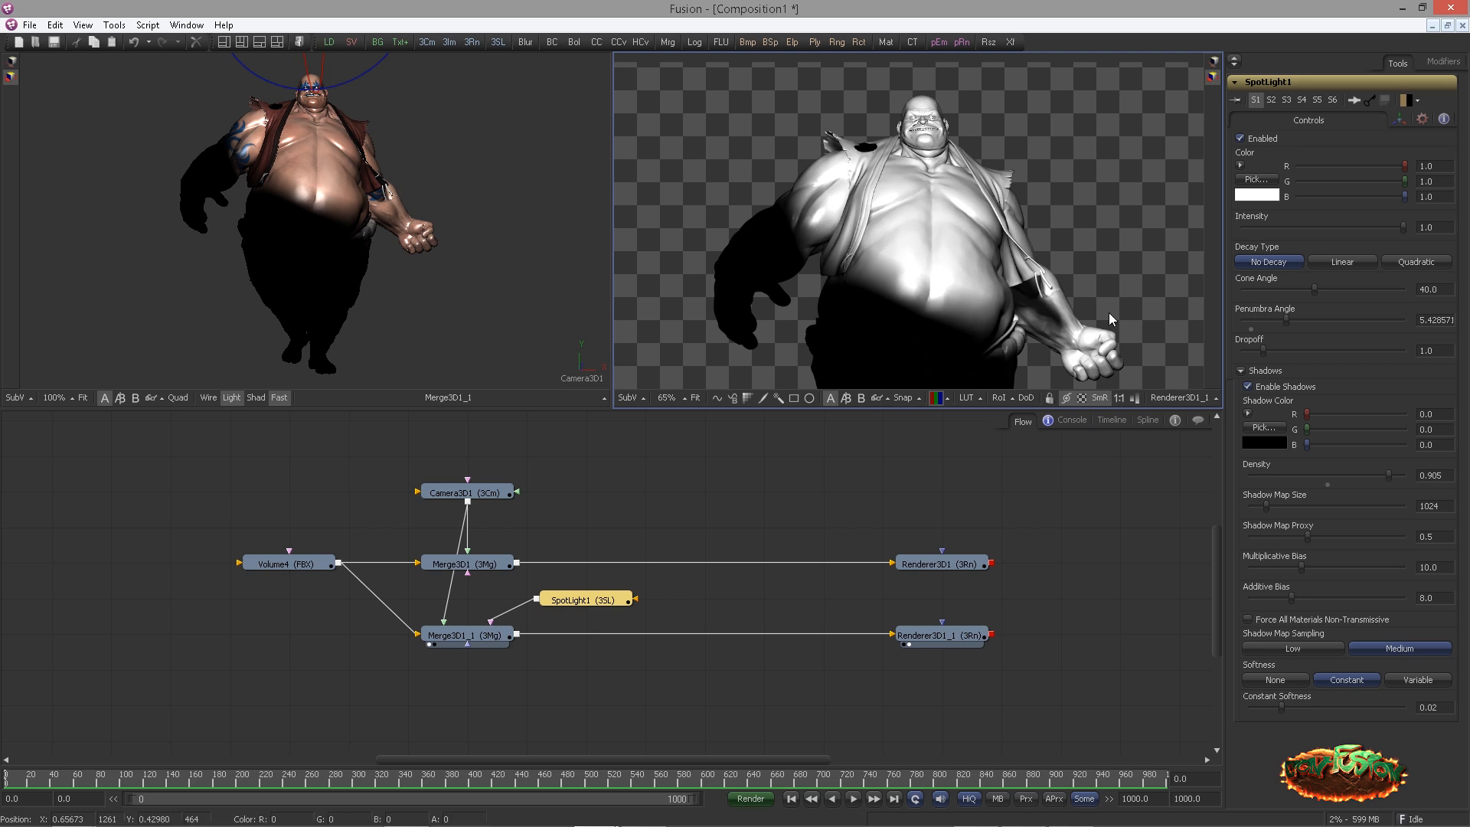
pyautogui.click(928, 642)
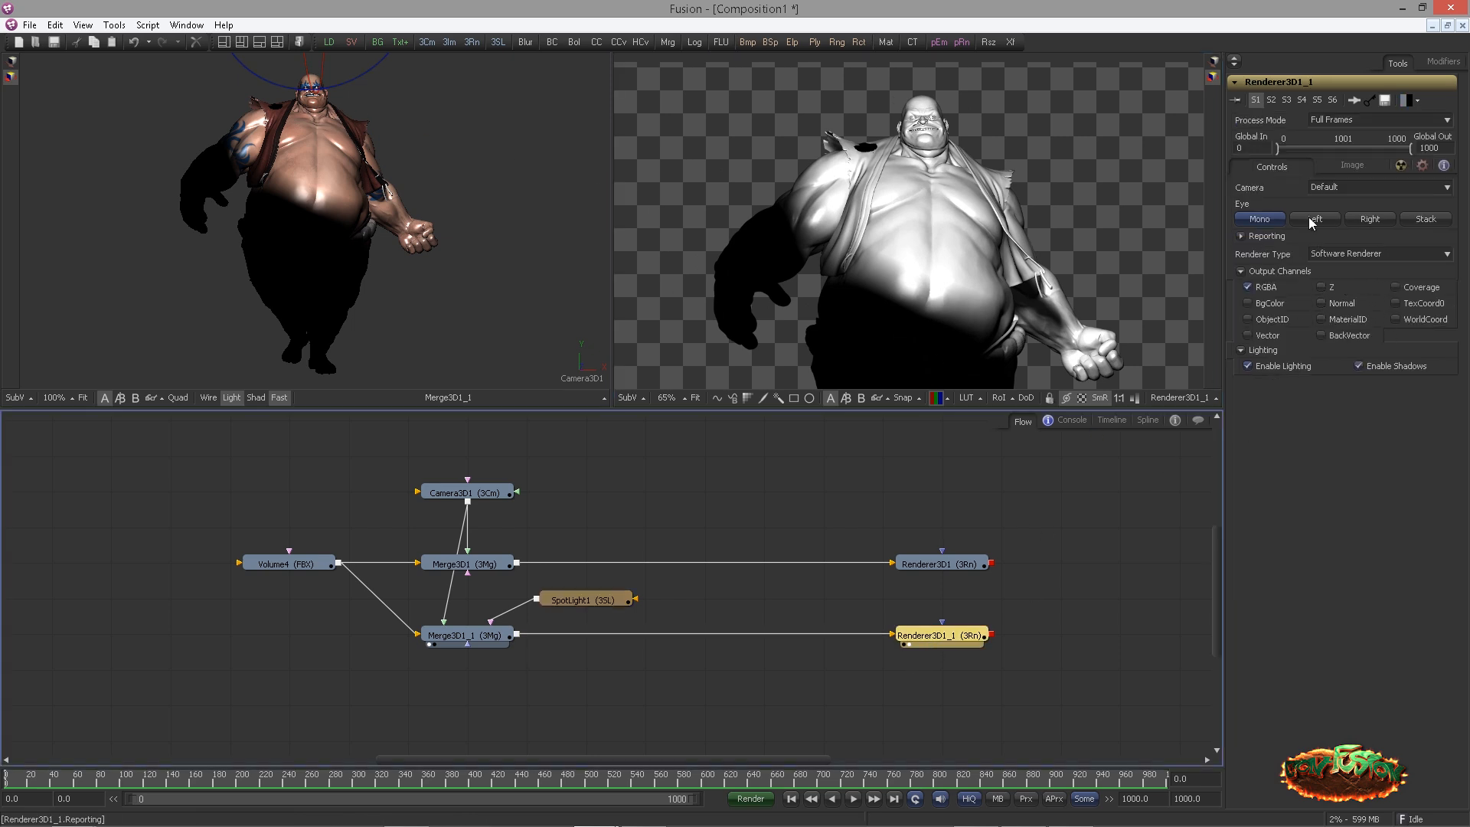
pyautogui.scroll(2, 1110, 314)
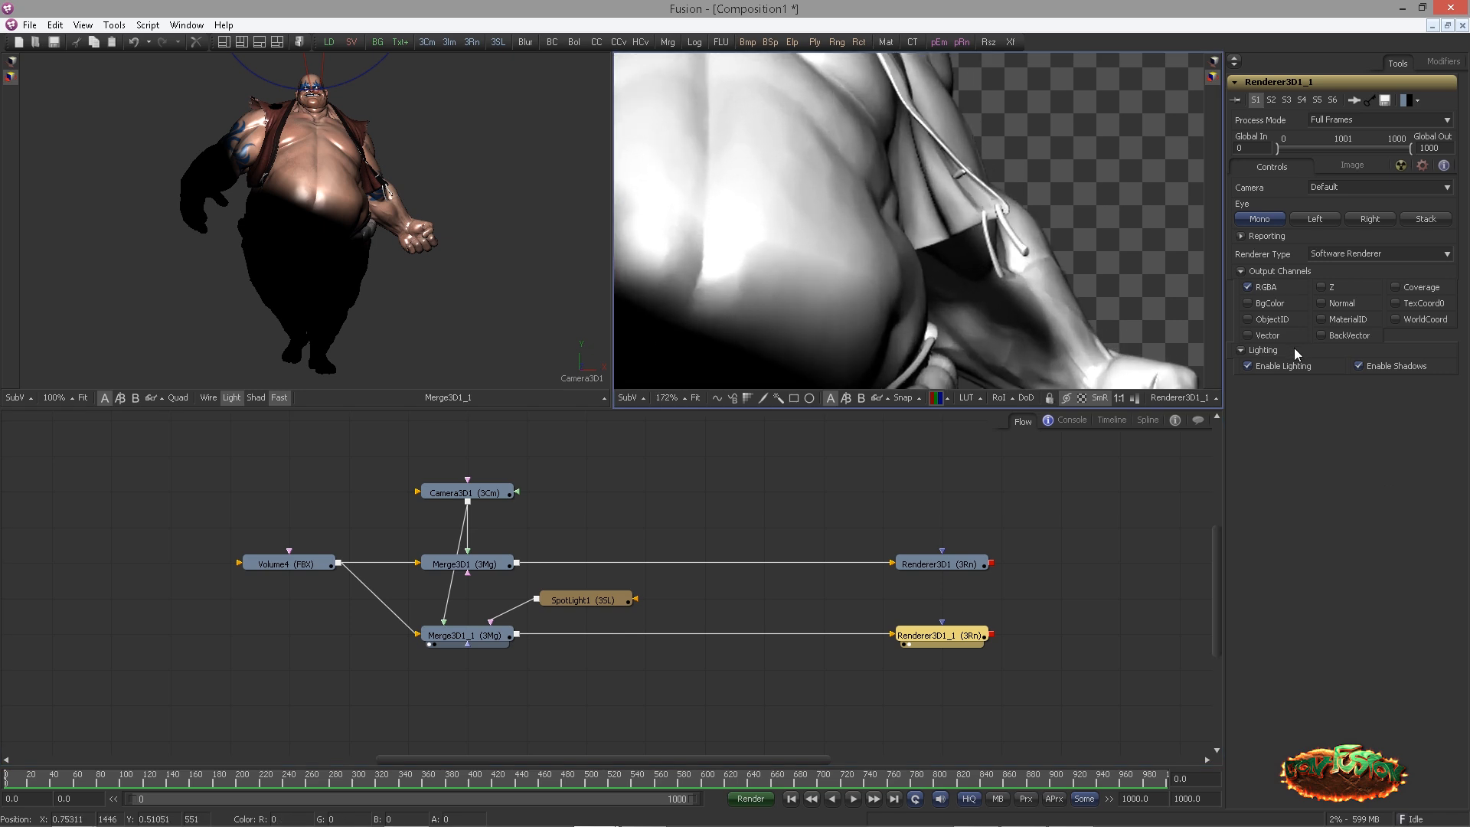
pyautogui.scroll(-3, 1072, 301)
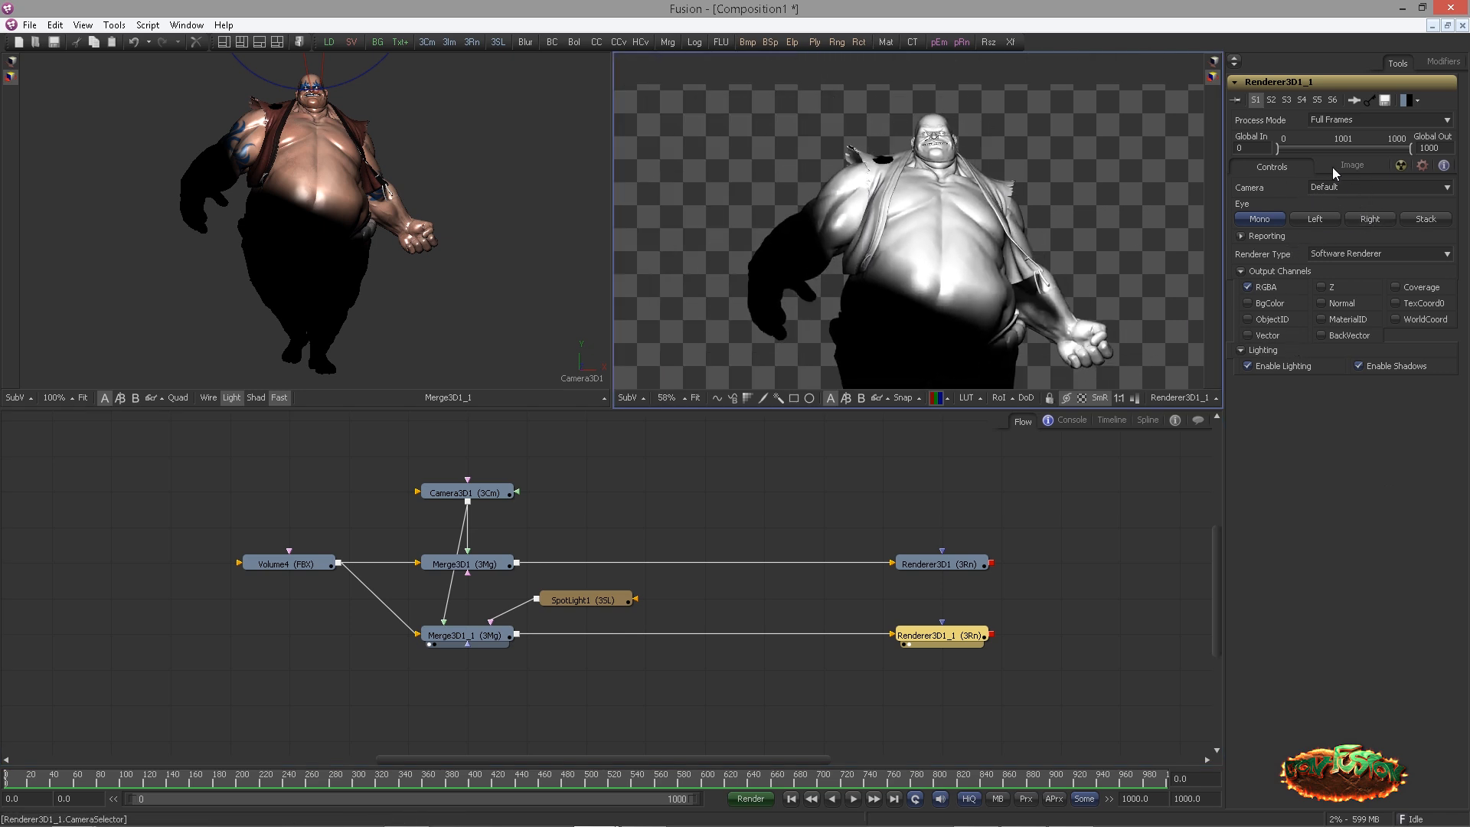
pyautogui.scroll(2, 1040, 214)
pyautogui.scroll(-4, 1136, 239)
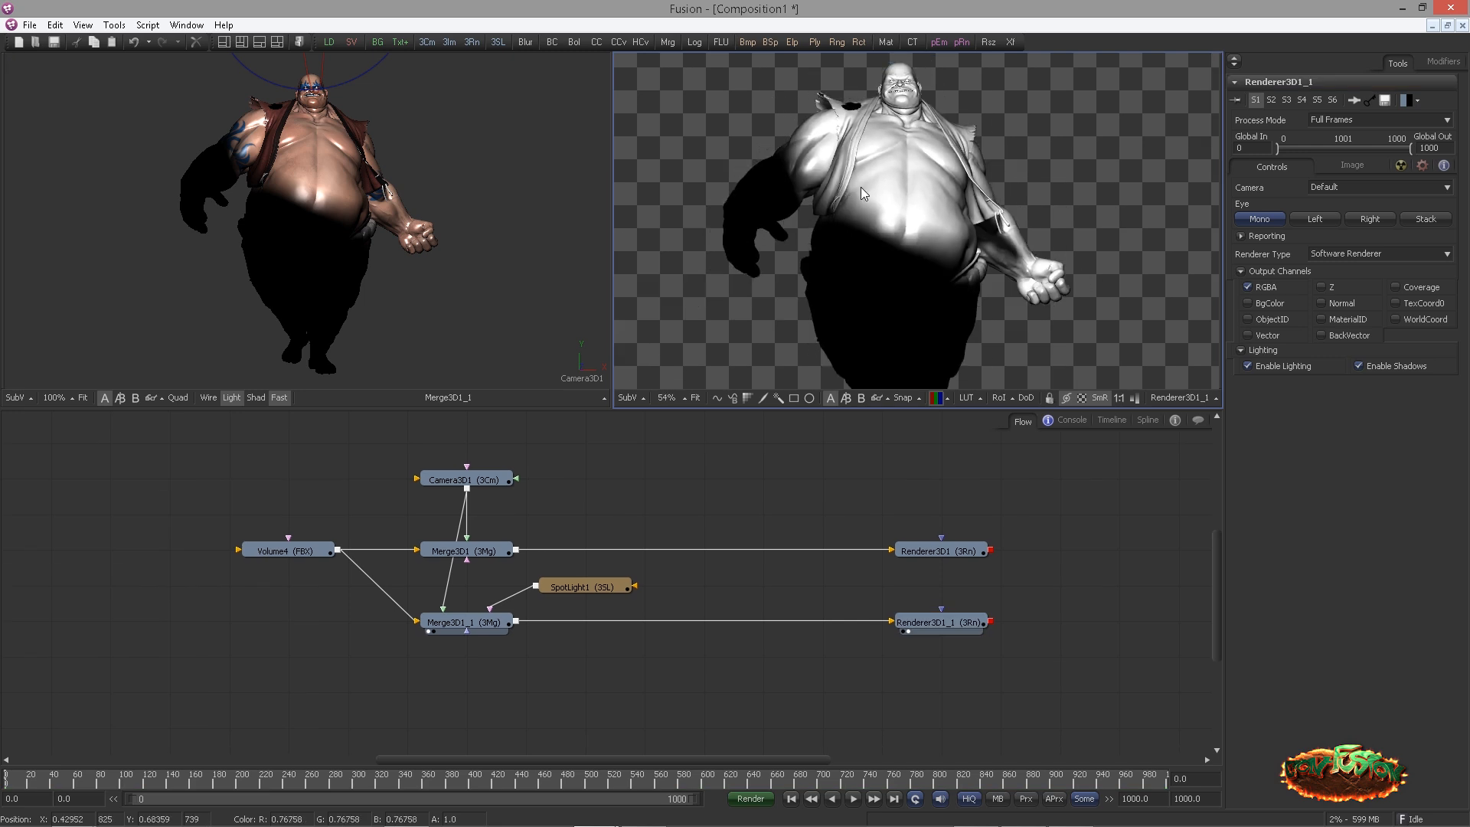
# Display Renderer3D1 in the first viewer and fit both renderers' whole output images in view
pyautogui.moveTo(879, 463); pyautogui.dragTo(653, 478)
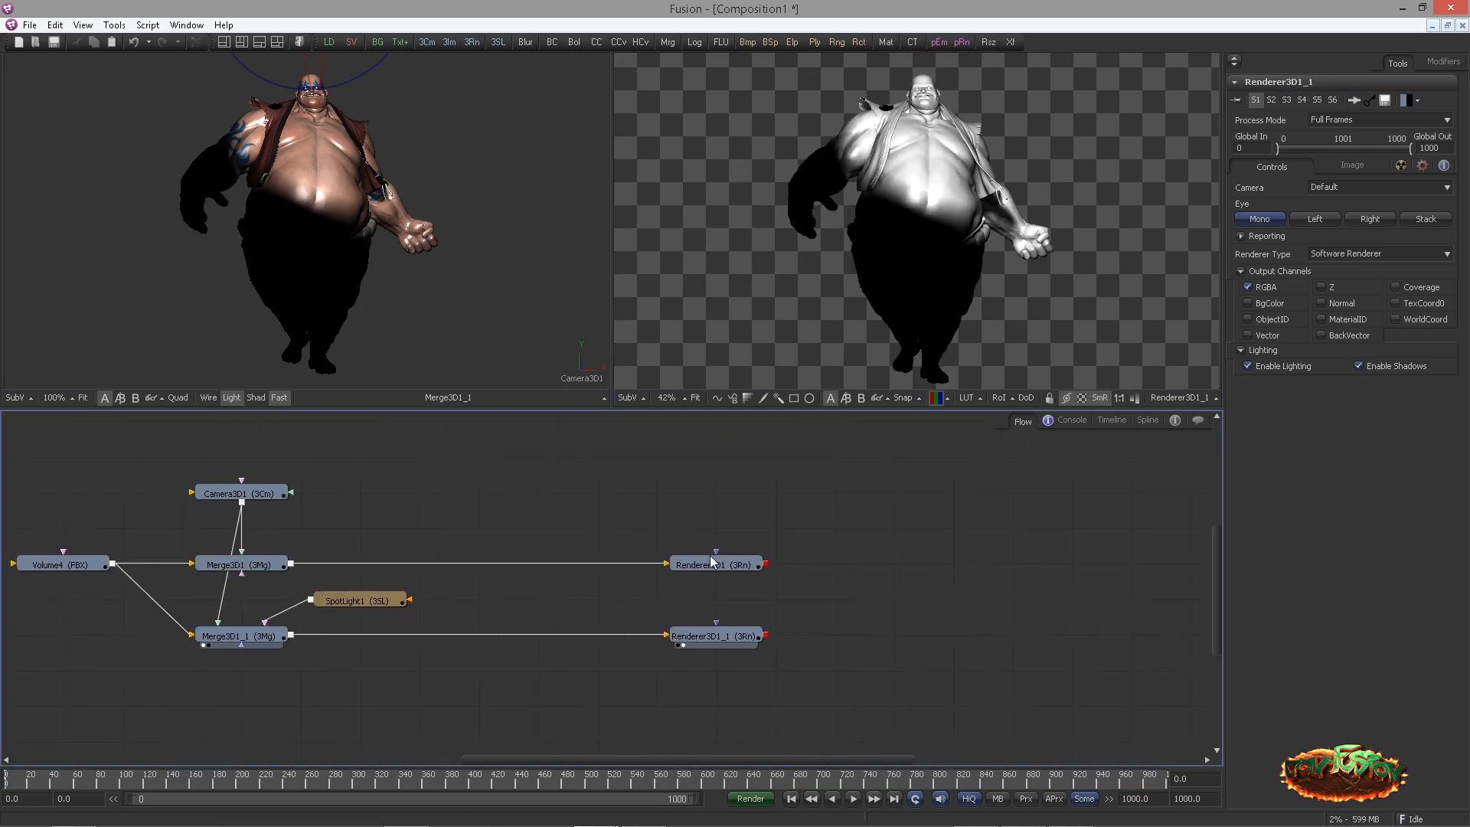
pyautogui.moveTo(710, 562); pyautogui.dragTo(563, 378)
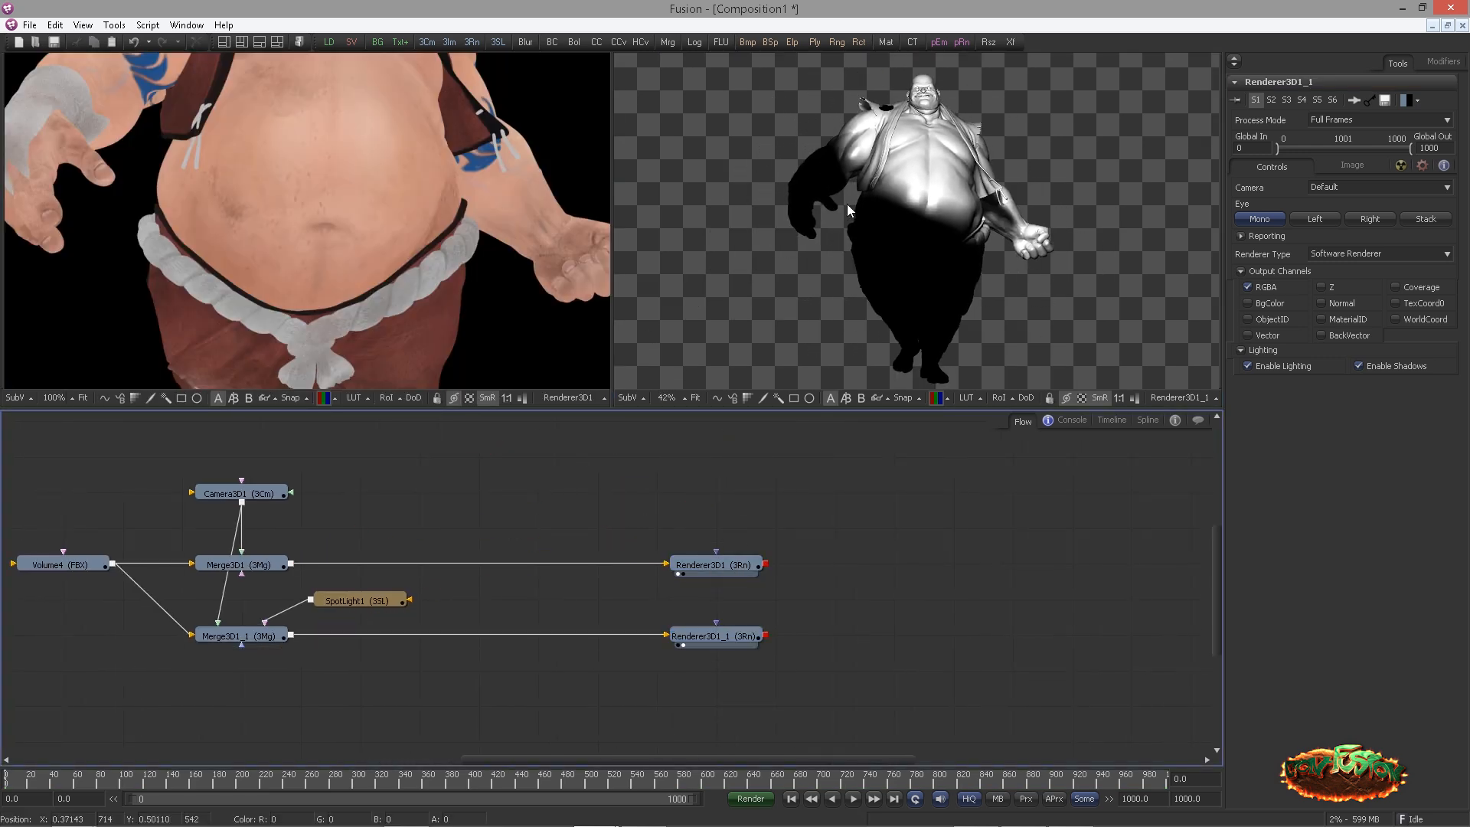
pyautogui.scroll(-2, 838, 256)
pyautogui.scroll(-5, 536, 222)
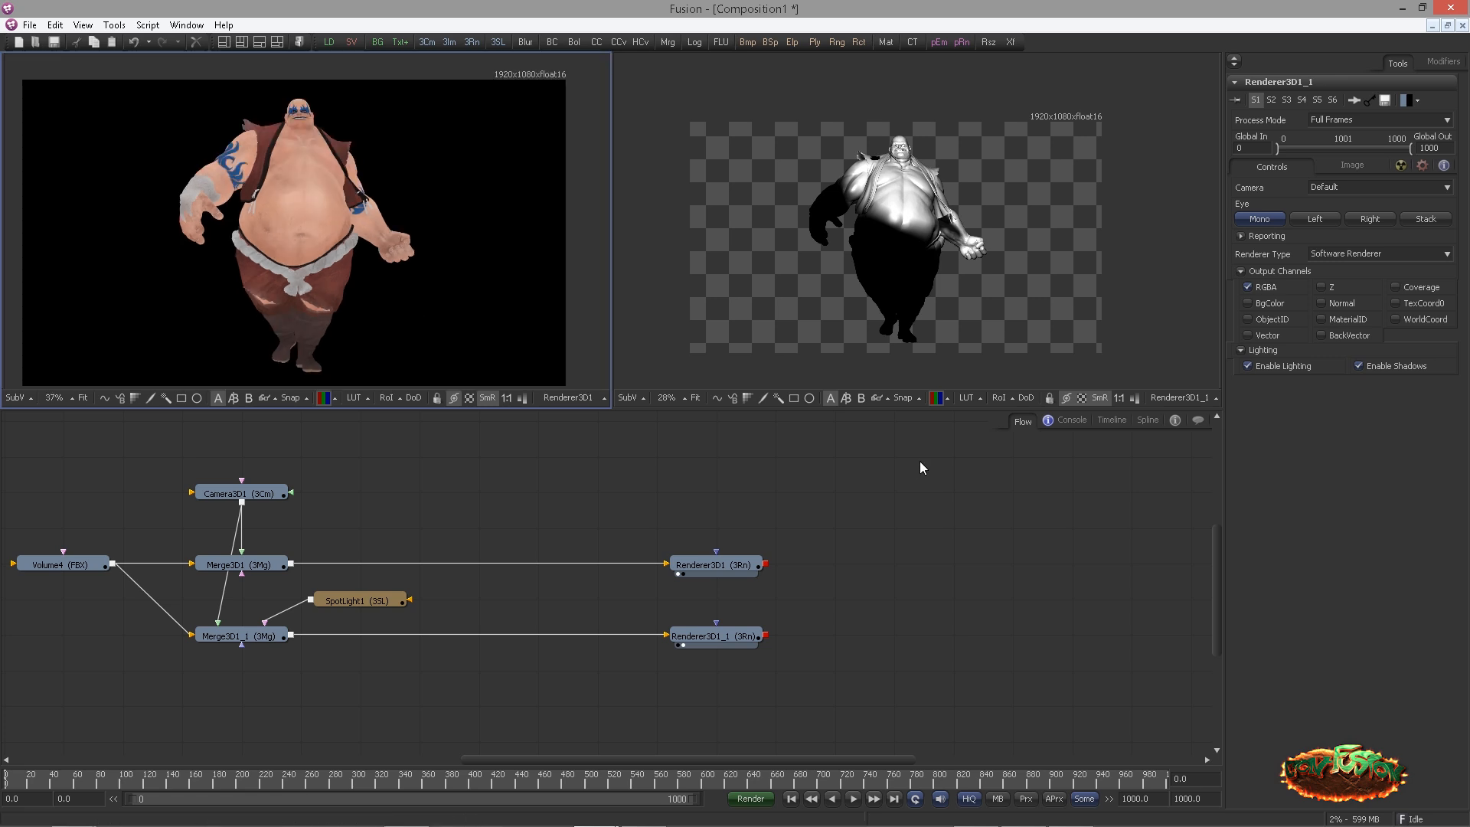
# Add a Channel Booleans tool to the flow, beyond the output of Renderer3D1
pyautogui.click(865, 474)
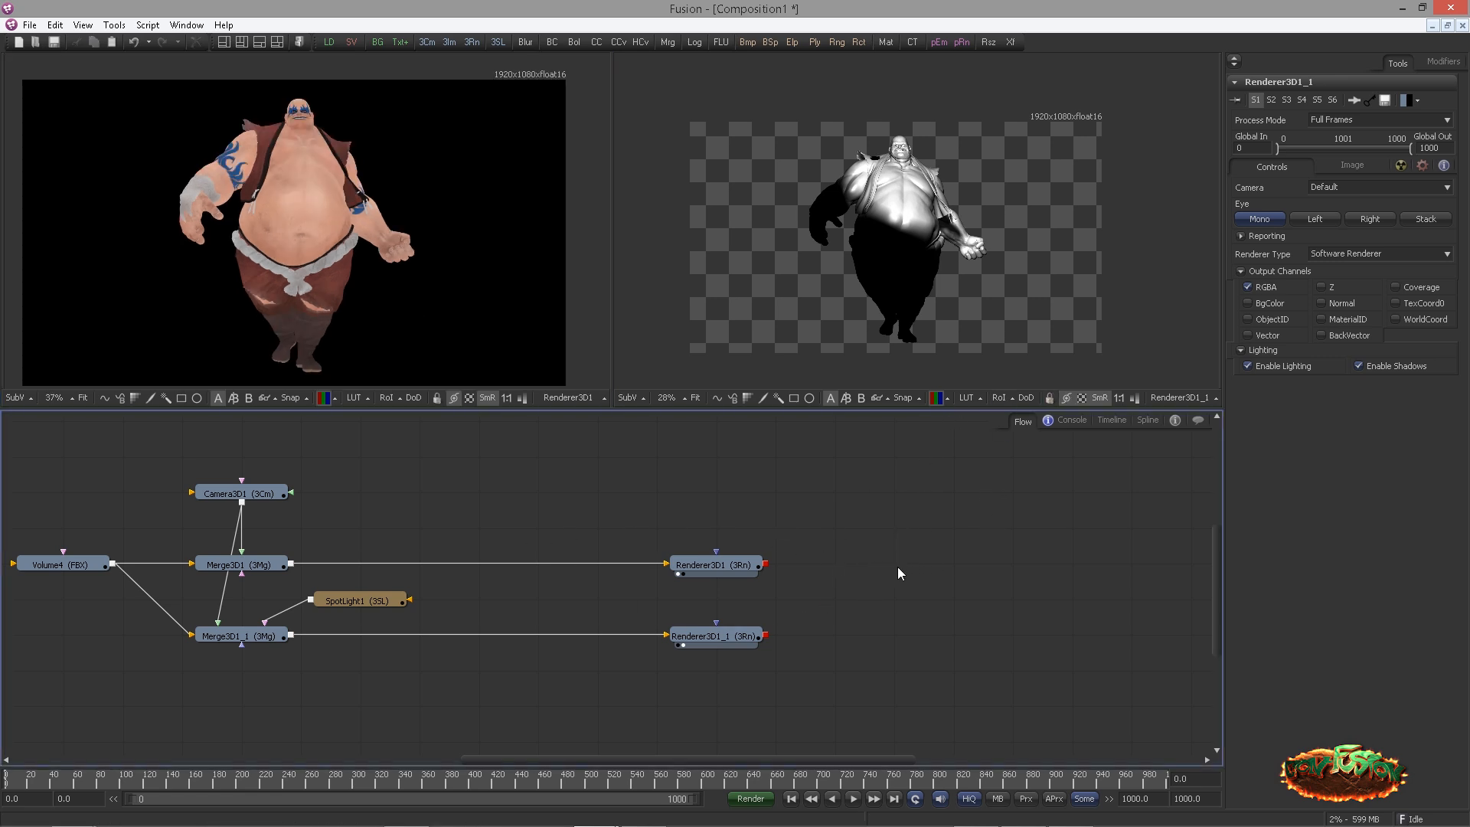
pyautogui.hotkey('ctrl', 'space')
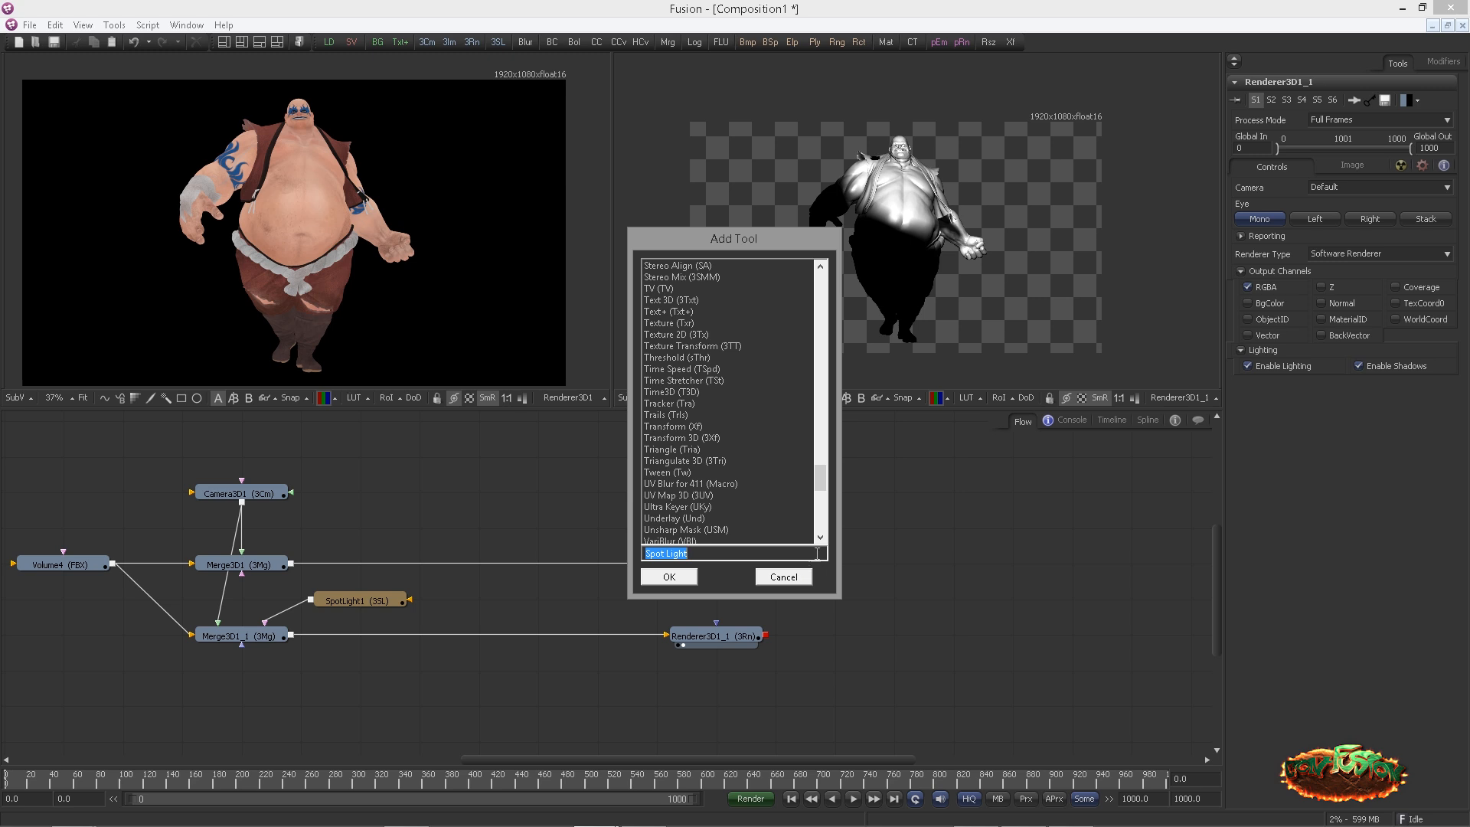
pyautogui.write('m')
pyautogui.press('BackSpace')
pyautogui.write('bol')
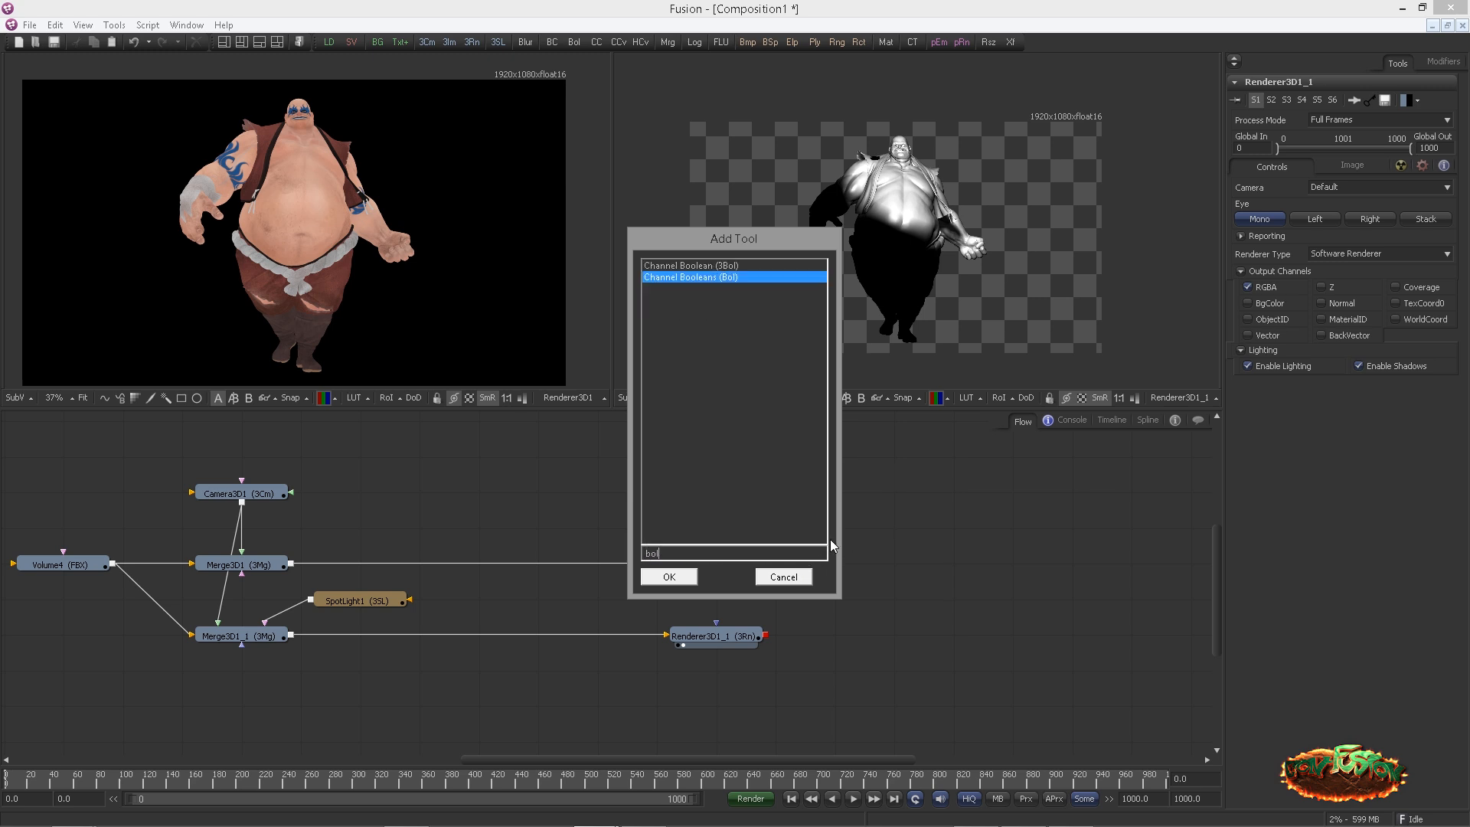
pyautogui.press('Return')
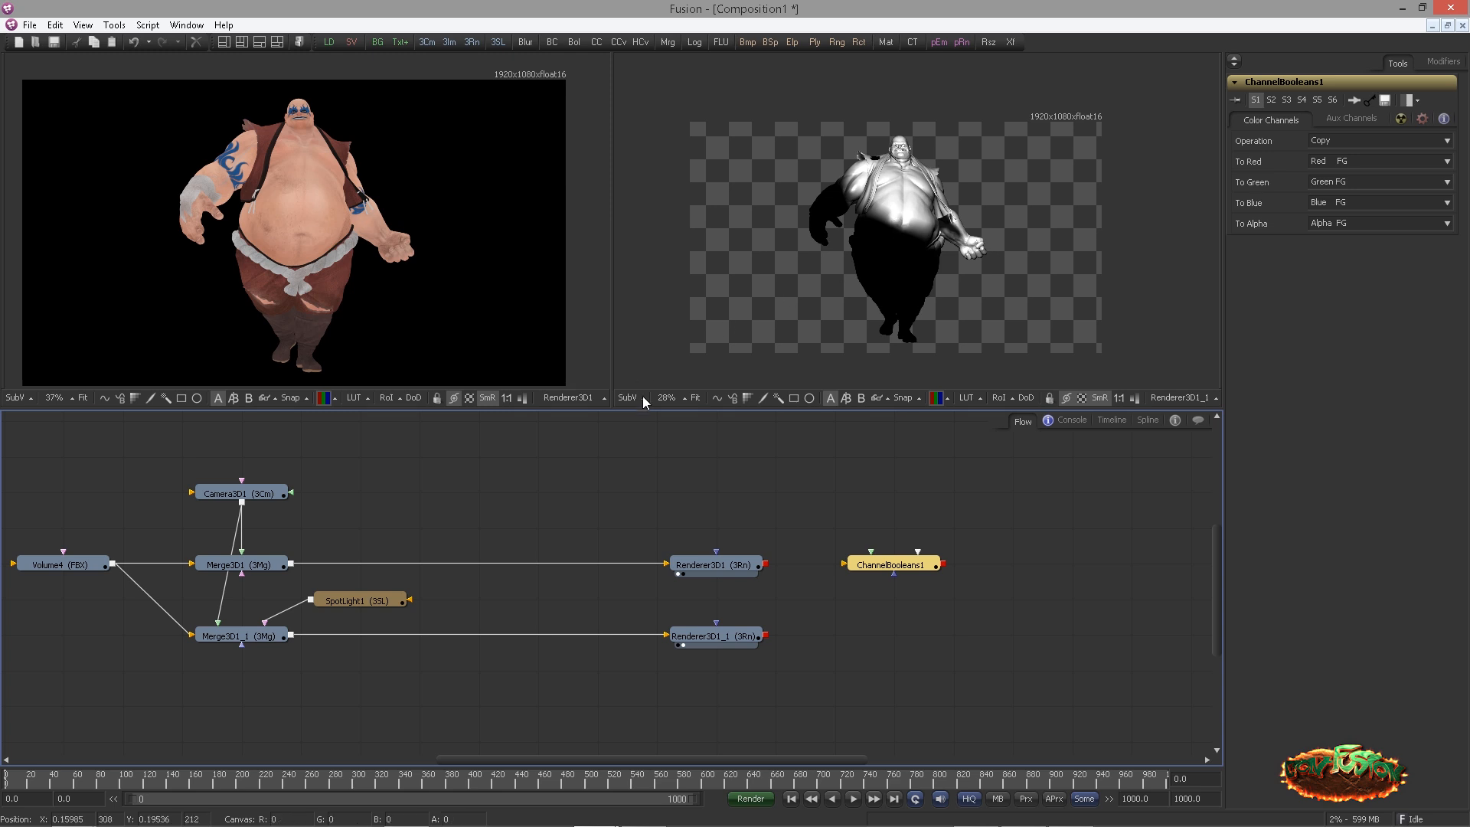
# Feed ChannelBooleans1 with Renderer3D1 as background and Renderer3D1_1 as foreground, and show it in the second viewer
pyautogui.moveTo(470, 661); pyautogui.dragTo(574, 652)
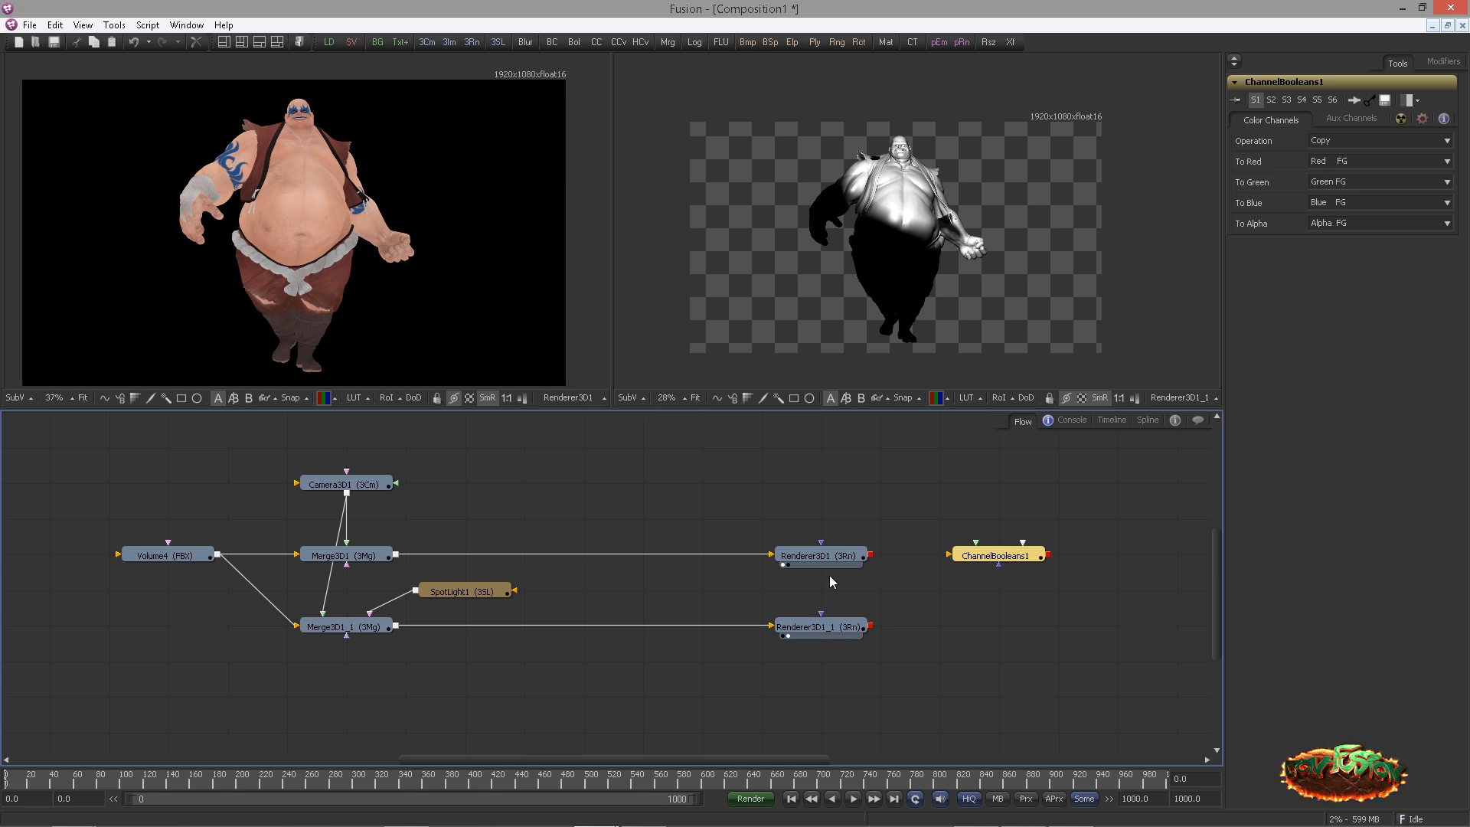
pyautogui.moveTo(874, 558)
pyautogui.mouseDown()
pyautogui.moveTo(995, 598)
pyautogui.moveTo(870, 555)
pyautogui.mouseUp()
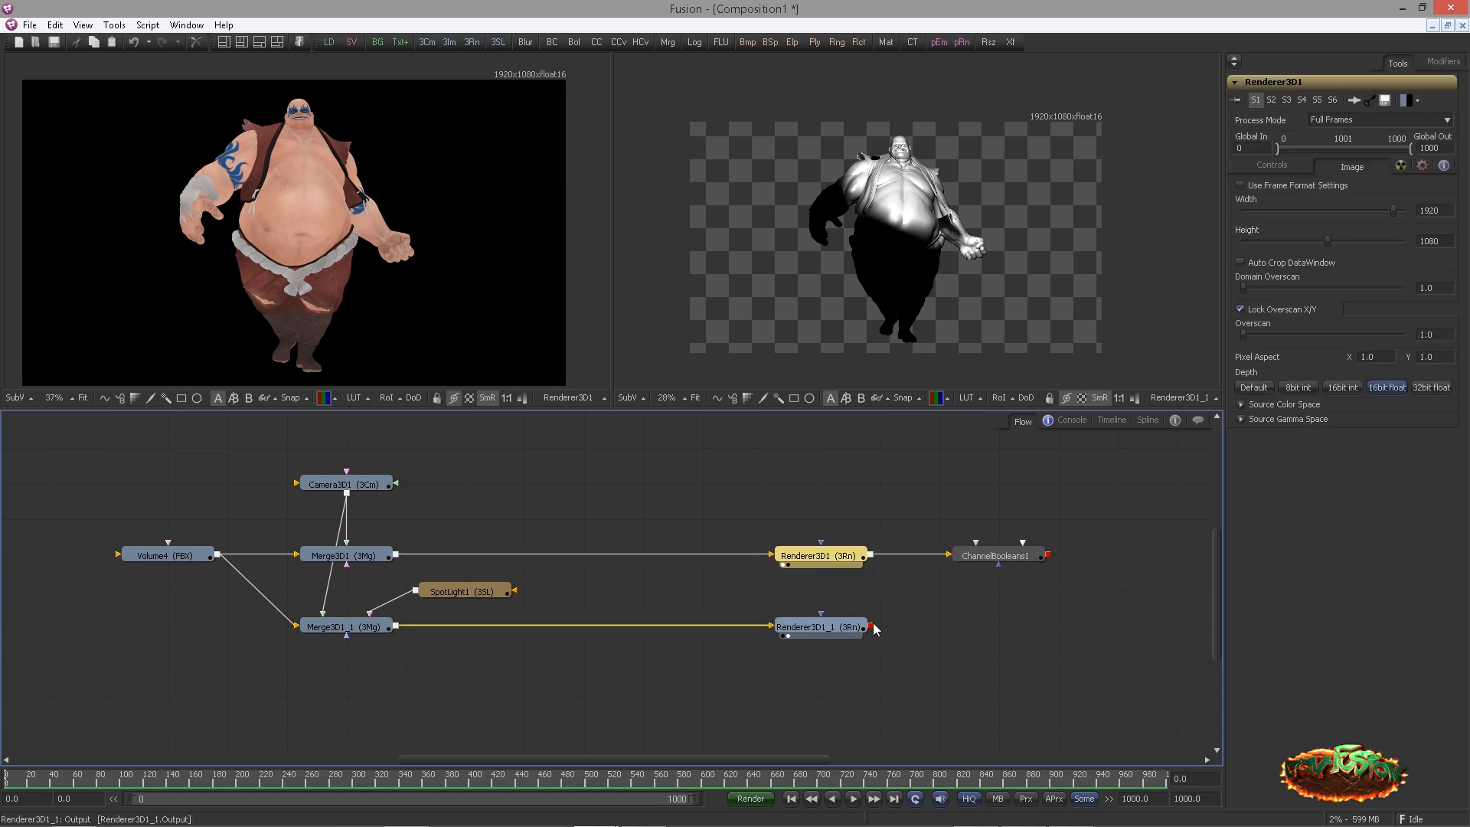
pyautogui.moveTo(875, 628); pyautogui.dragTo(998, 566)
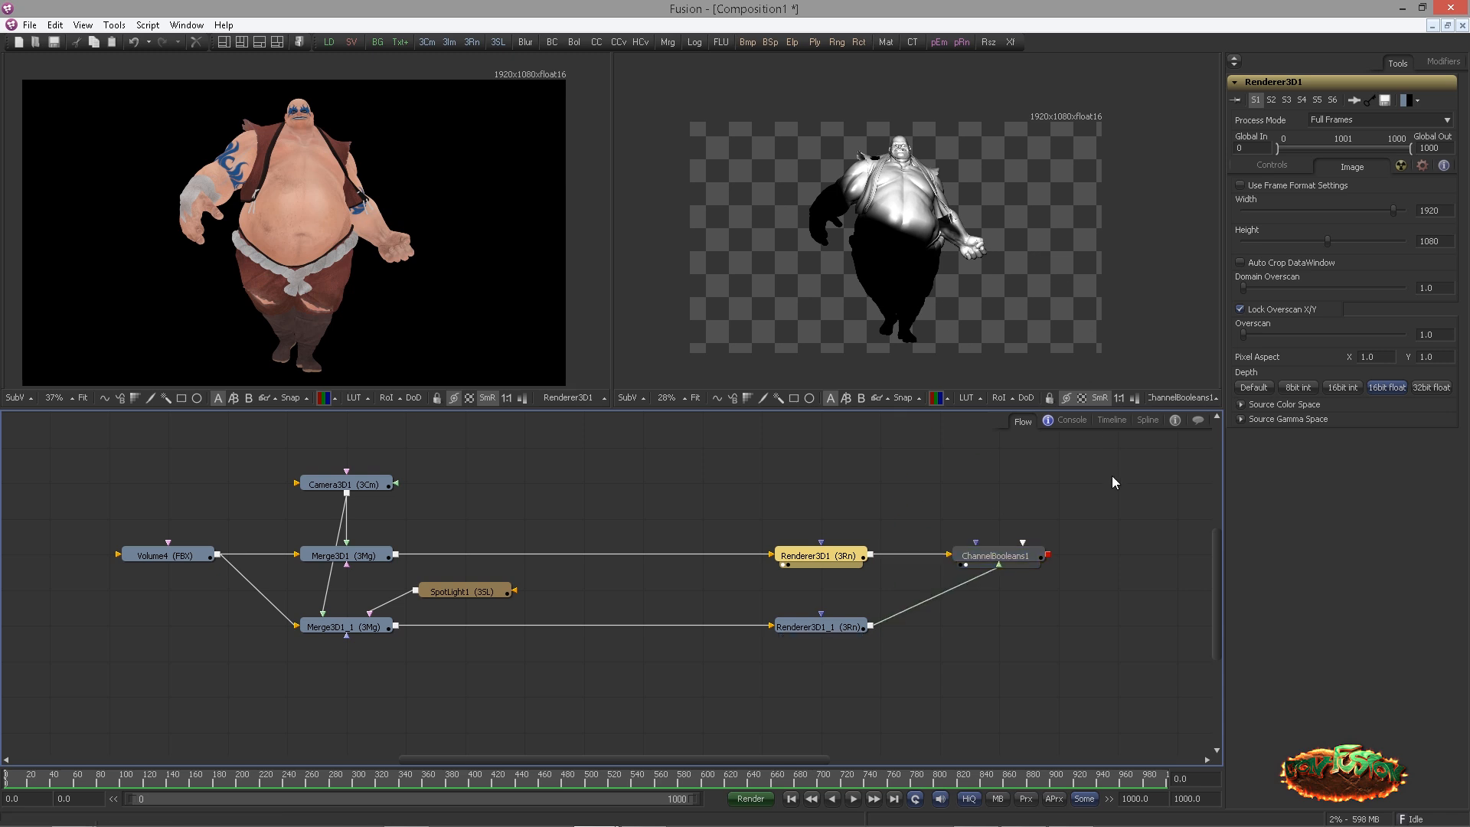
# Set ChannelBooleans1 to the Multiply operation with To Alpha on Do Nothing, and check the combined character image
pyautogui.click(995, 556)
pyautogui.click(1373, 223)
pyautogui.click(1375, 281)
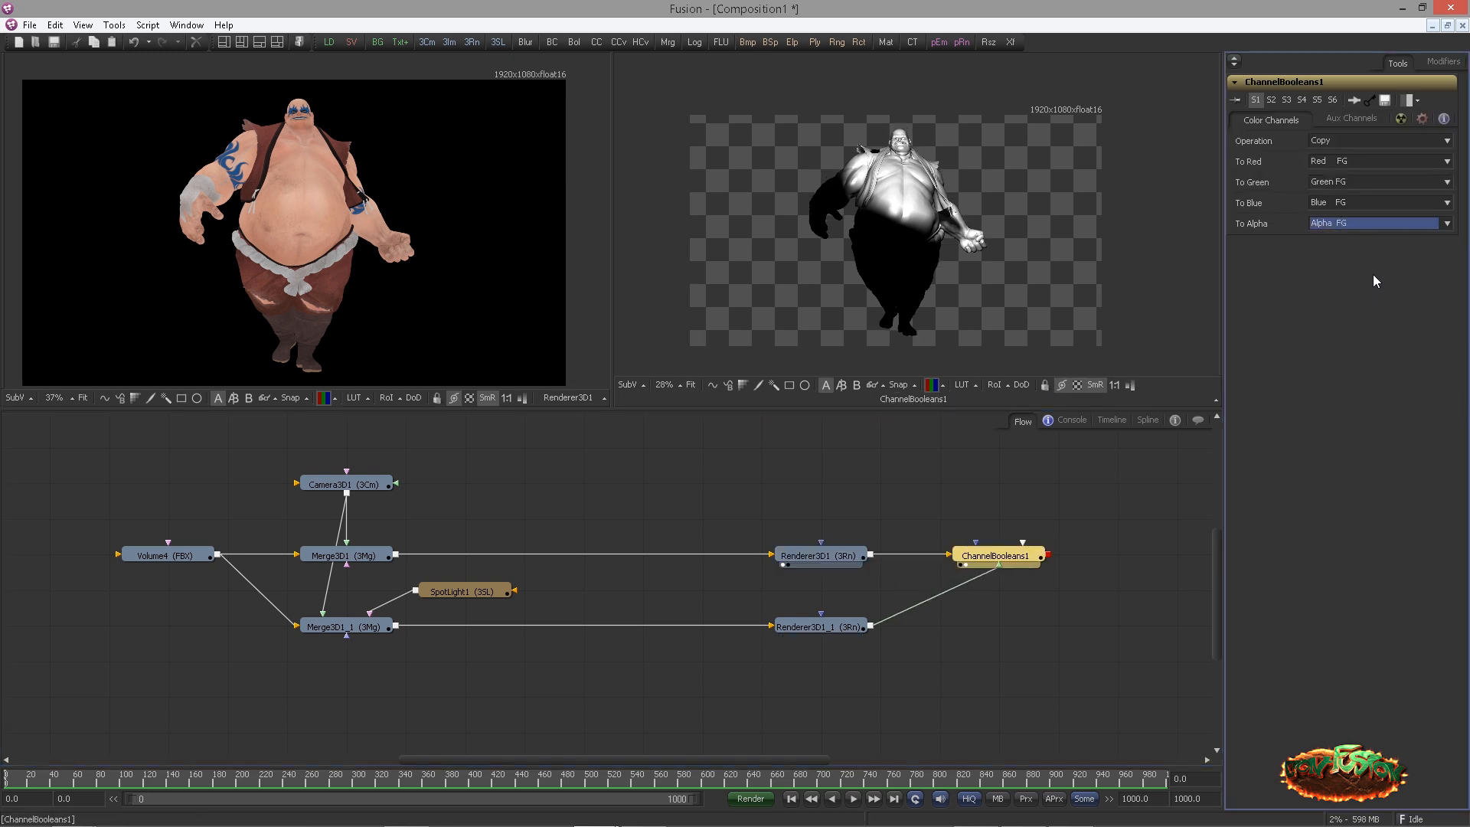
pyautogui.click(1328, 140)
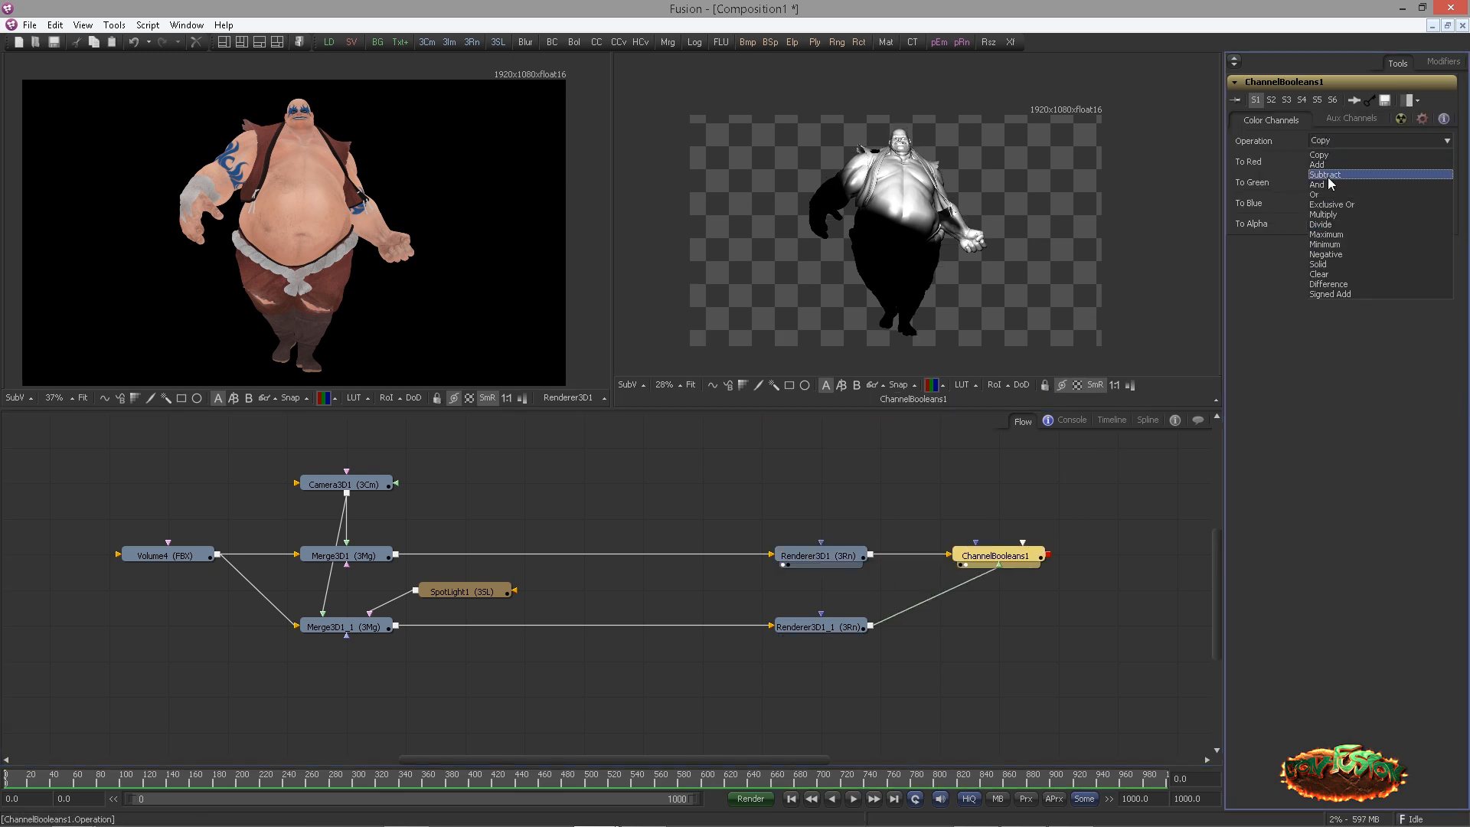
pyautogui.click(1336, 215)
pyautogui.scroll(3, 1007, 231)
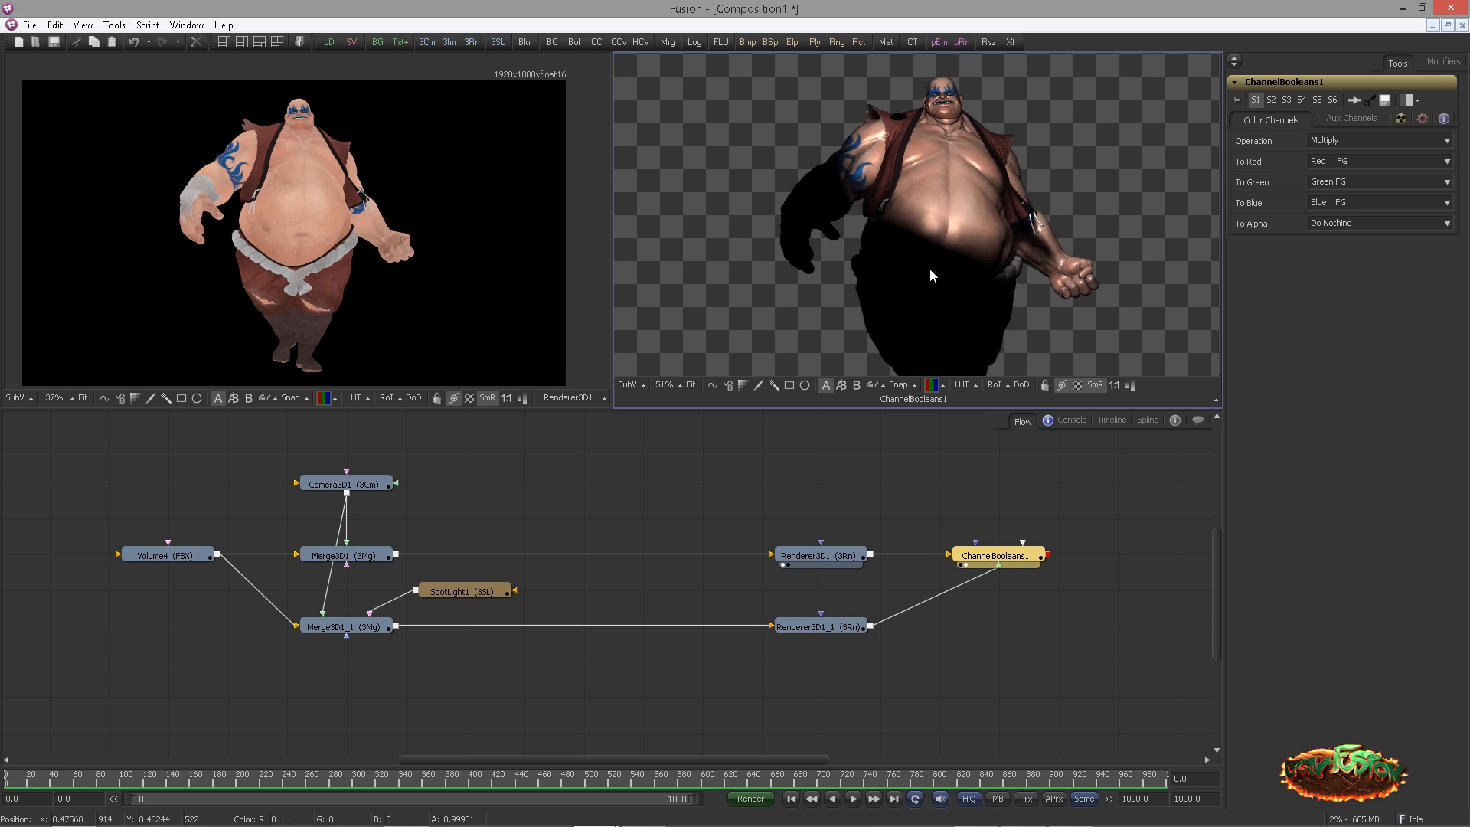
pyautogui.moveTo(930, 270); pyautogui.dragTo(918, 247)
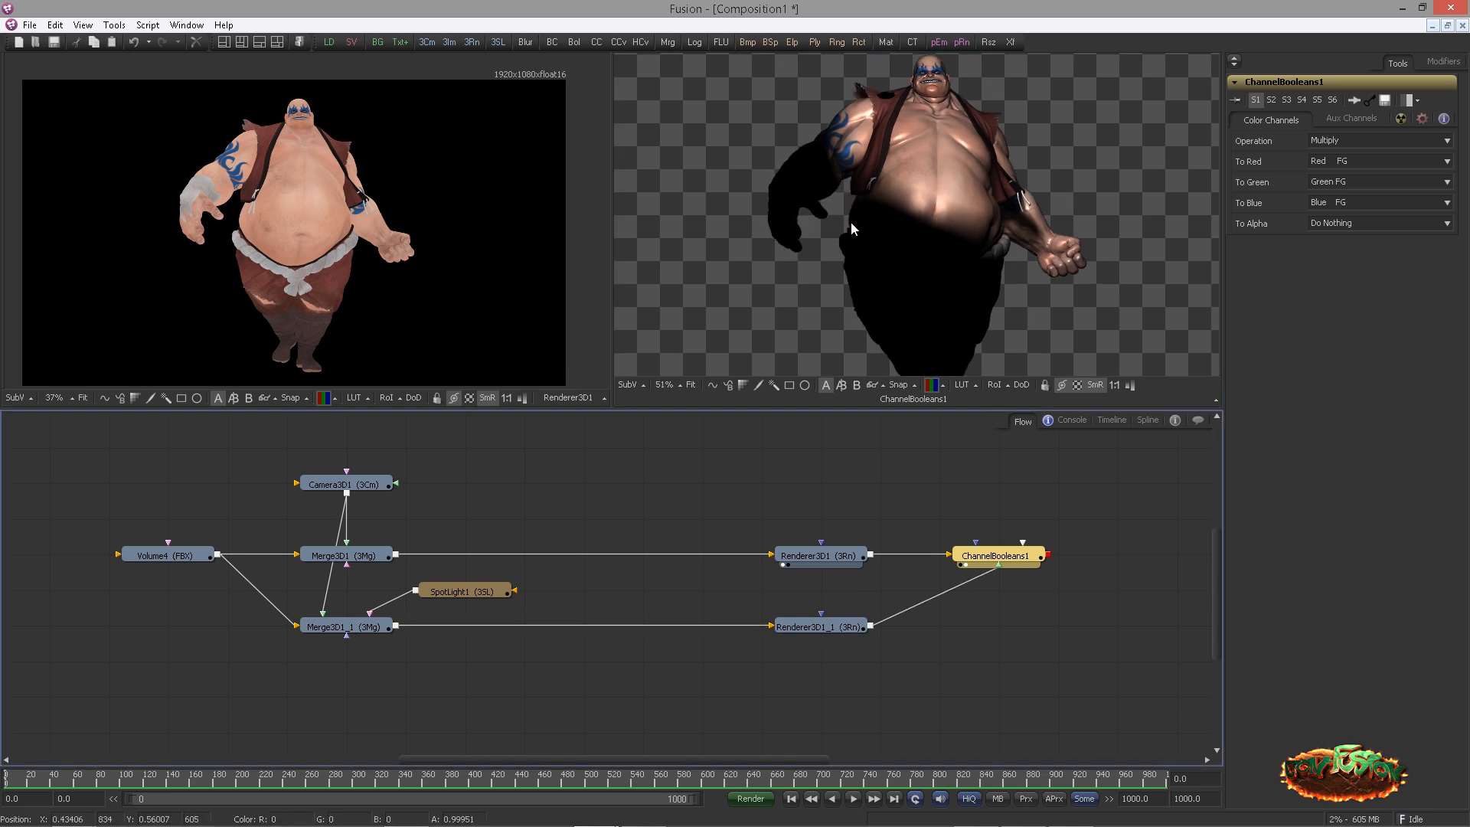
pyautogui.scroll(-1, 851, 226)
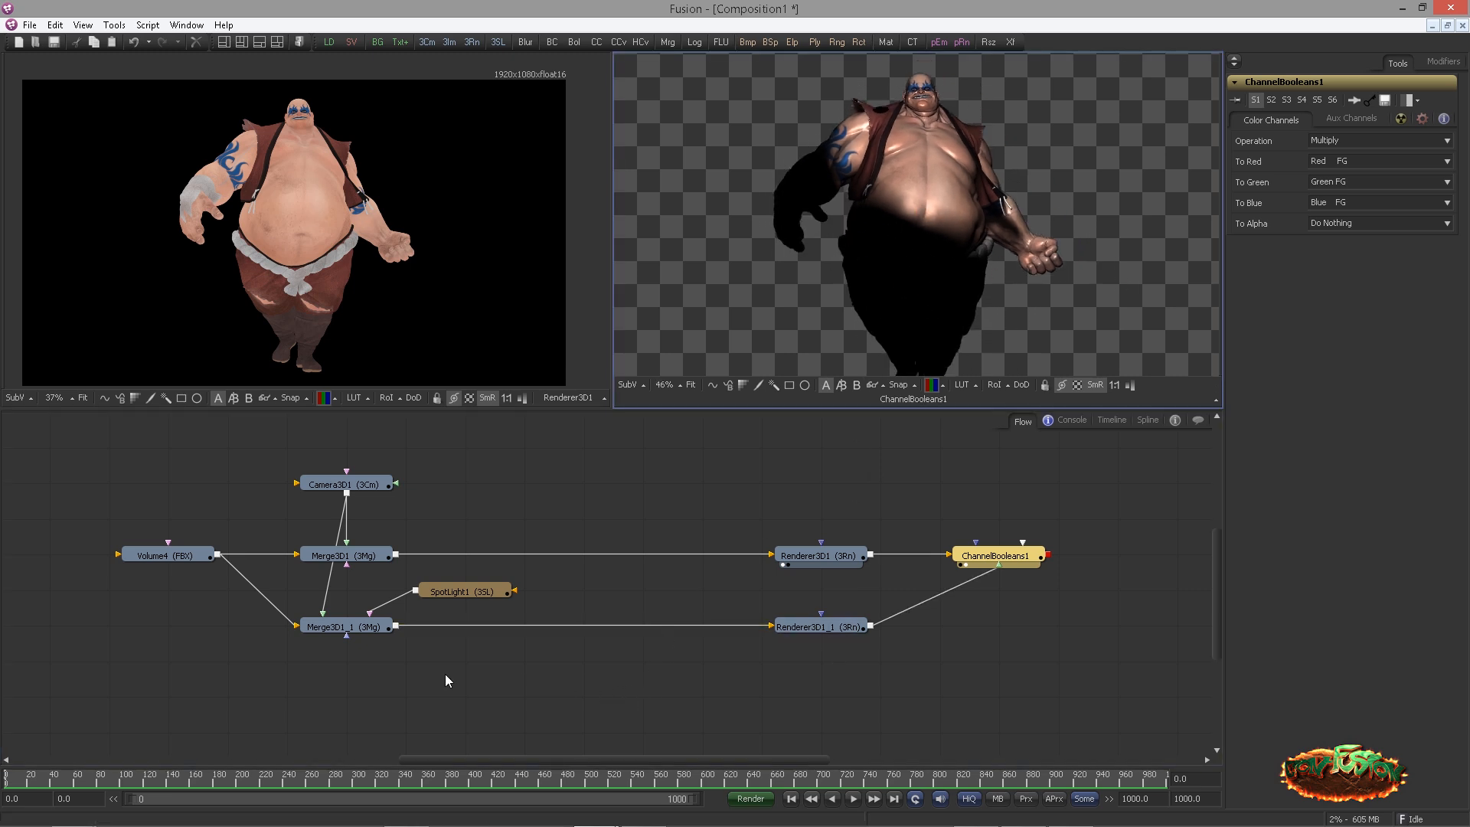
# Add an Ambient Light below SpotLight1 and connect it to Merge3D1_1
pyautogui.click(402, 672)
pyautogui.hotkey('ctrl', 'space')
pyautogui.write('am')
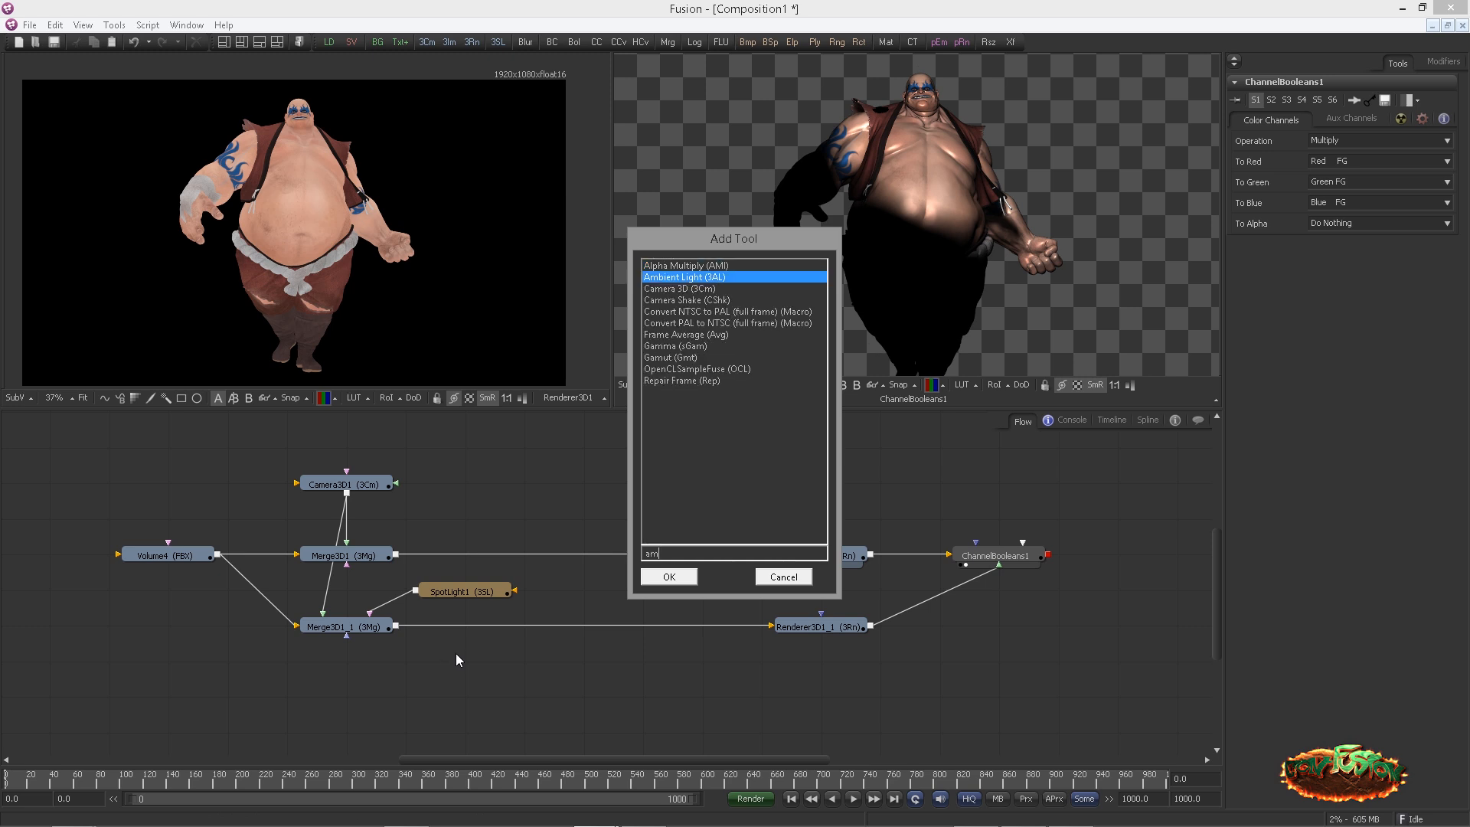
pyautogui.write('b')
pyautogui.press('Return')
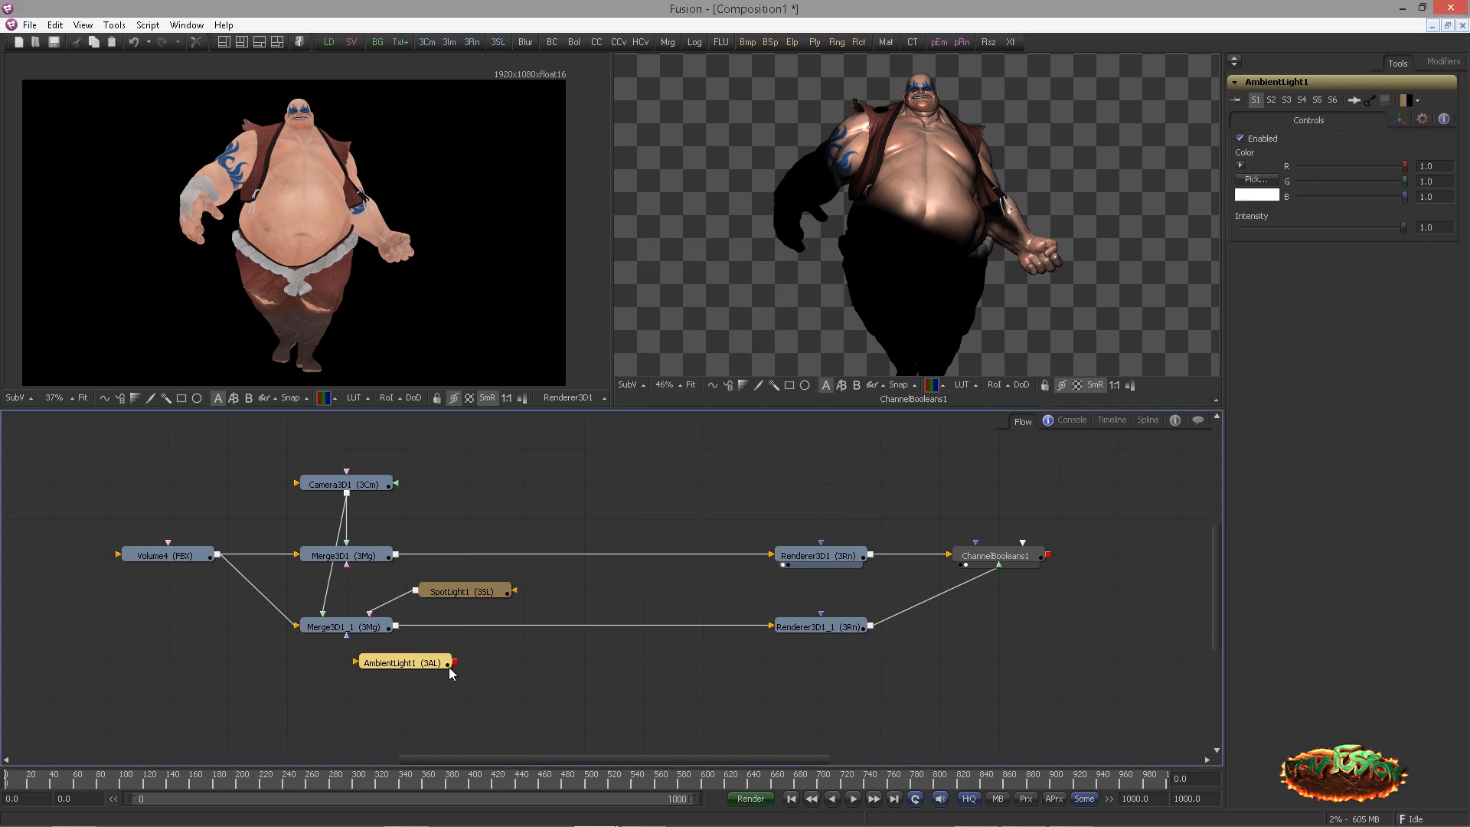
pyautogui.moveTo(455, 662)
pyautogui.mouseDown()
pyautogui.moveTo(354, 614)
pyautogui.moveTo(464, 662)
pyautogui.mouseUp()
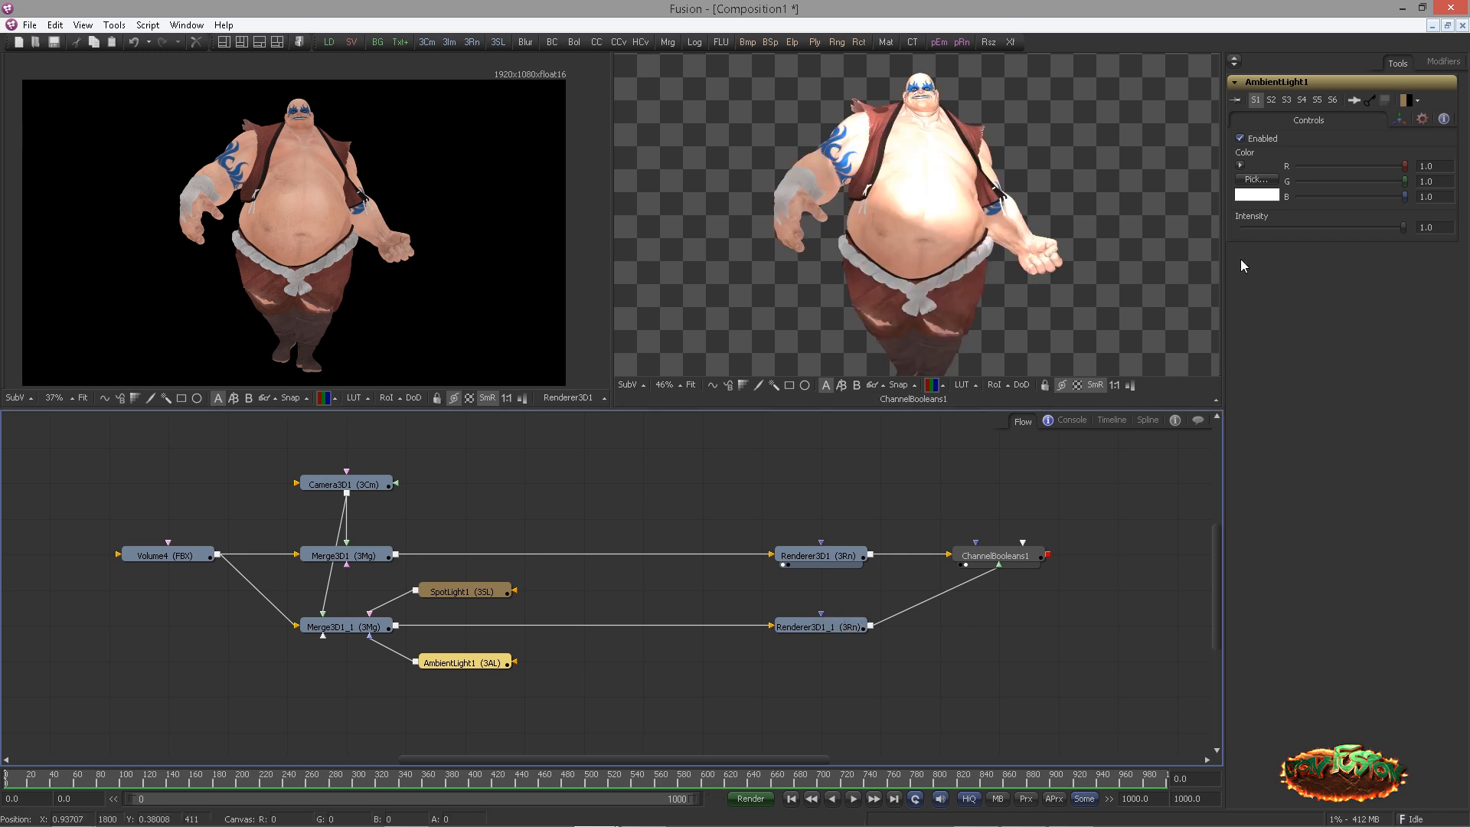
# Set AmbientLight1's intensity to 0.2
pyautogui.click(1425, 227)
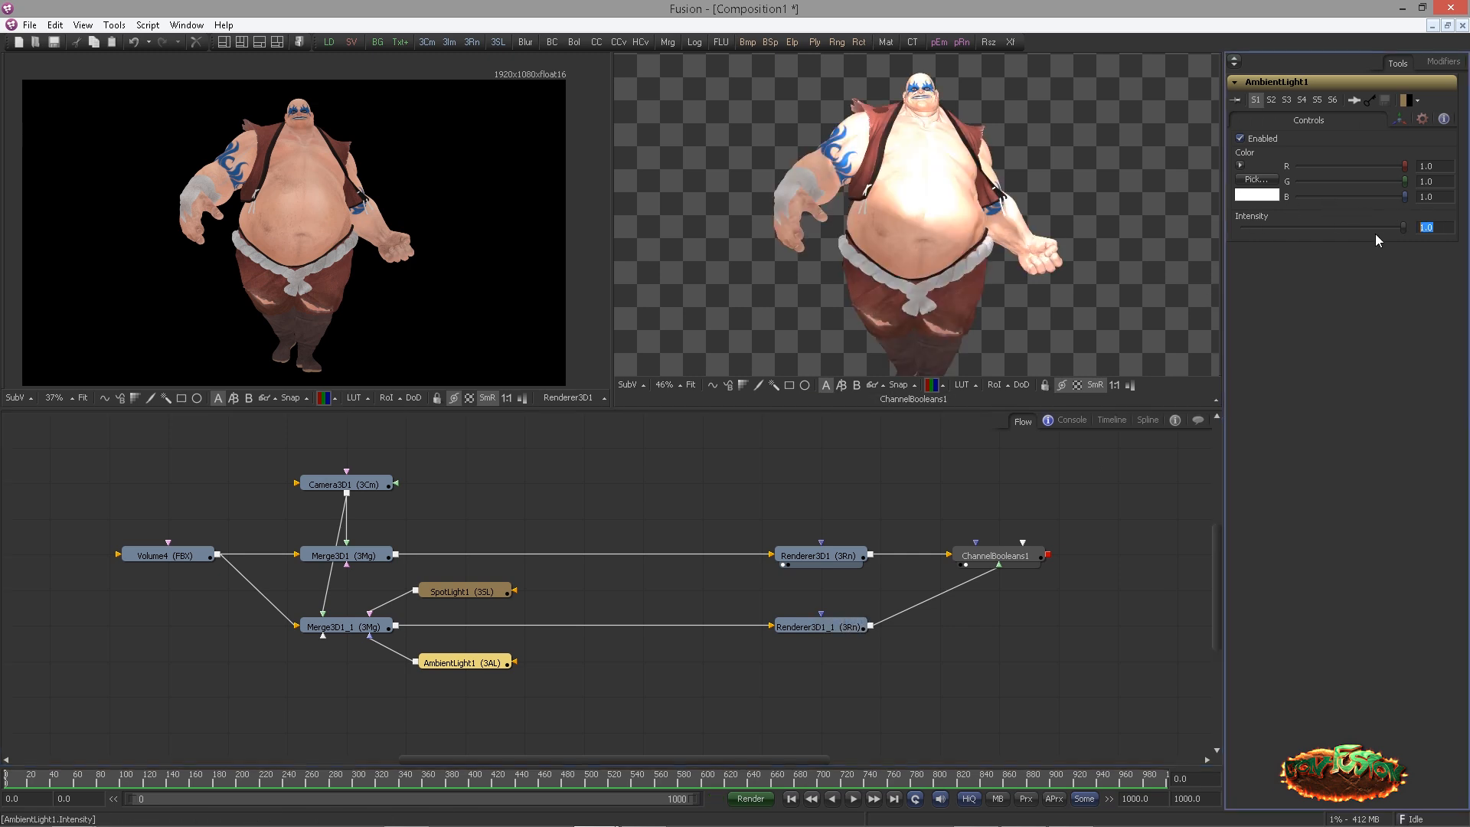
pyautogui.write('0.2')
pyautogui.press('Tab')
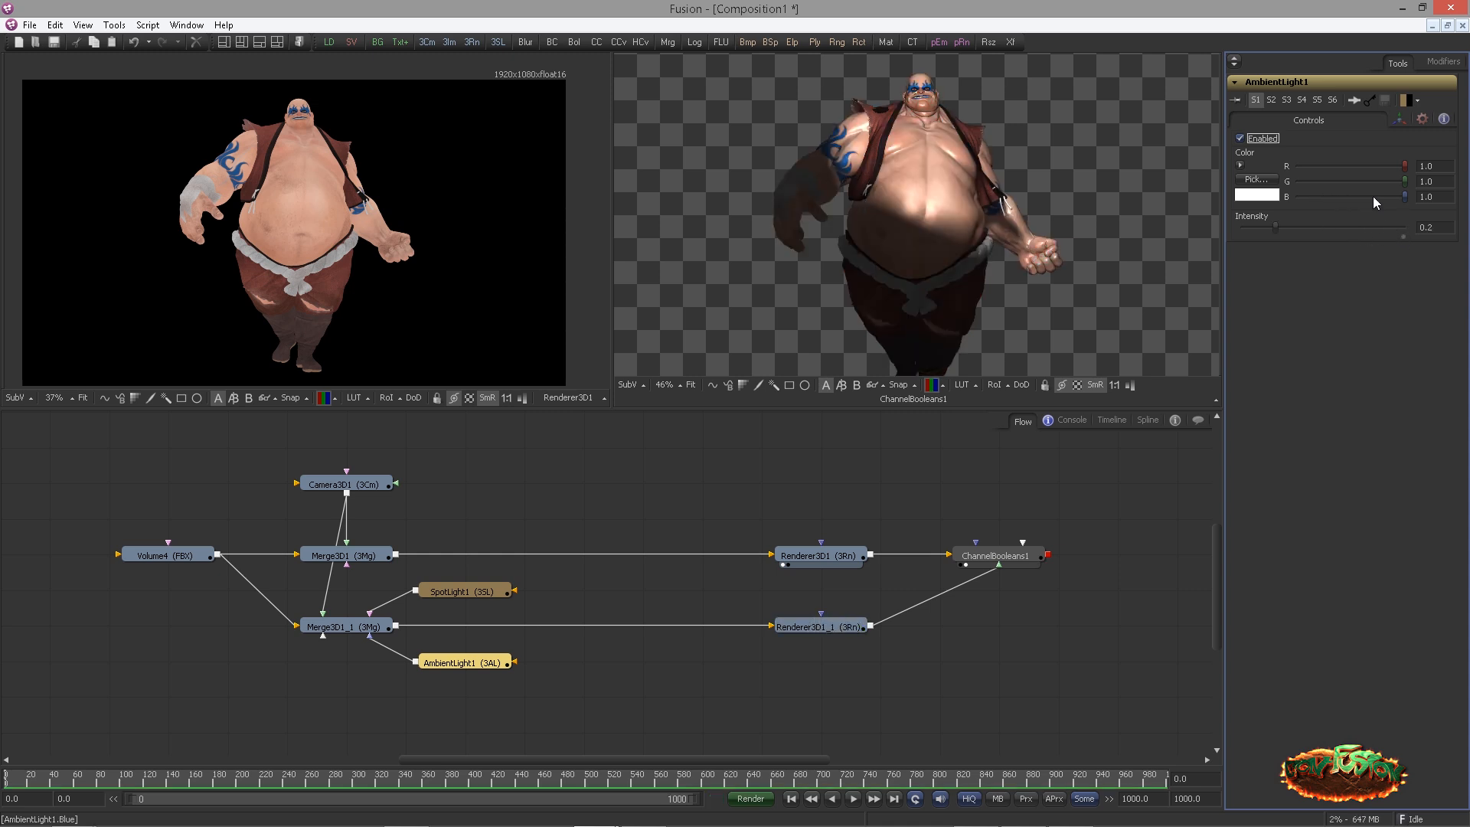
# Tint AmbientLight1 dark blue with red about 0.22, green about 0.30 and blue about 0.37, and set its intensity to about 0.34
pyautogui.click(1321, 165)
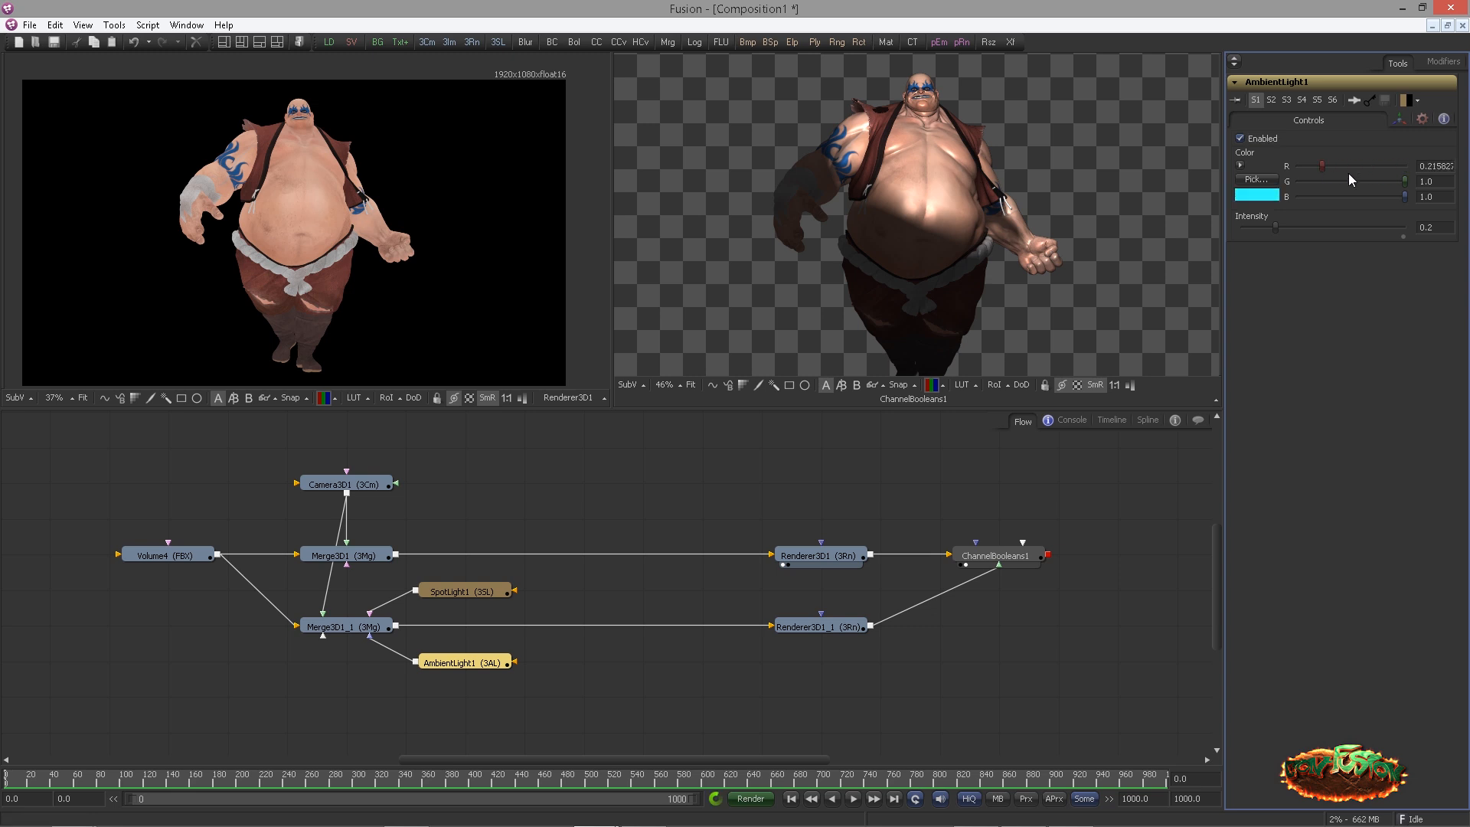
pyautogui.moveTo(1402, 182); pyautogui.dragTo(1340, 199)
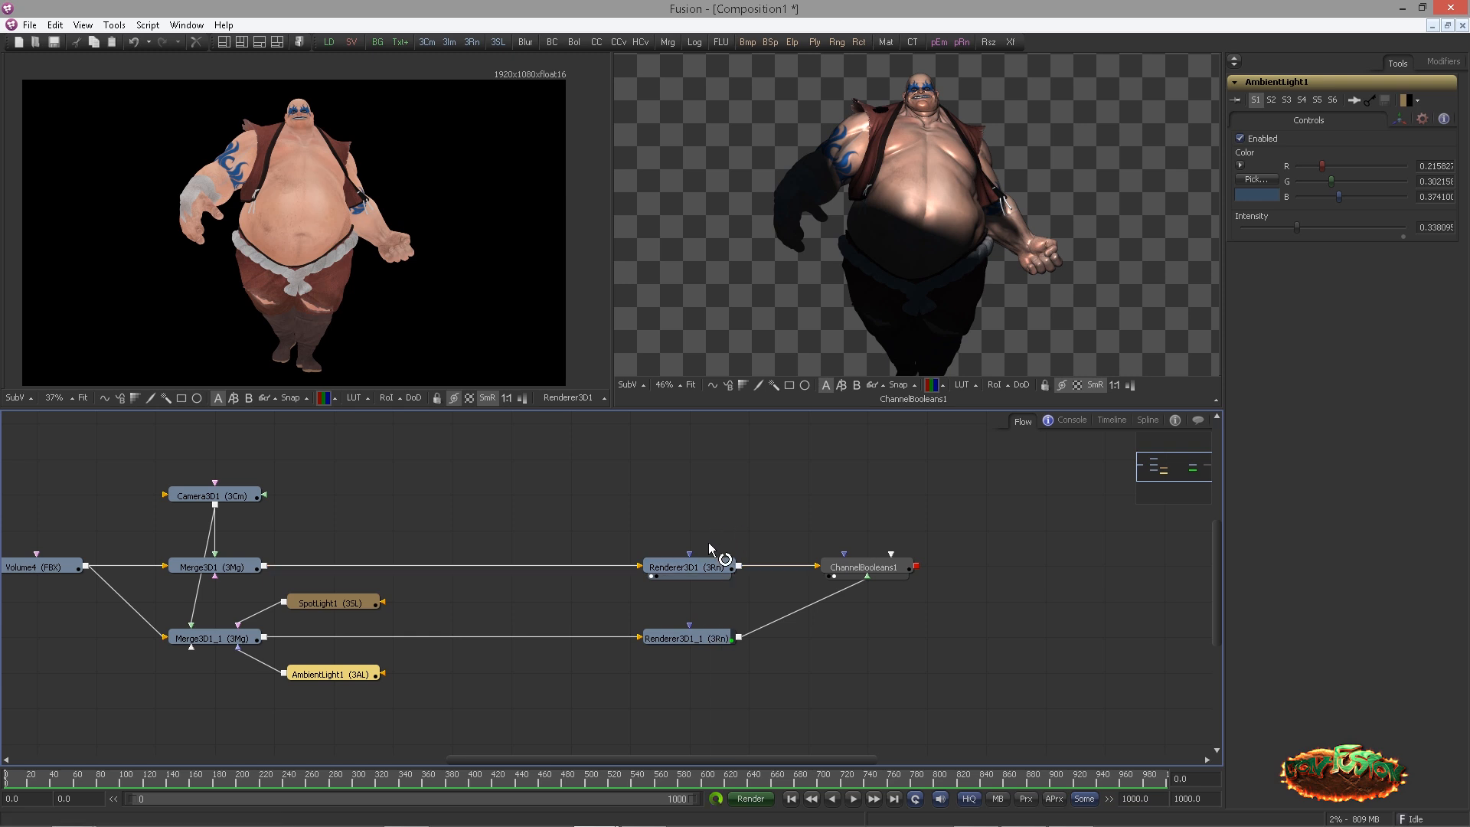
# Duplicate Renderer3D1, place the copy above it and connect Merge3D1 to the copy's scene input
pyautogui.click(708, 568)
pyautogui.click(1272, 167)
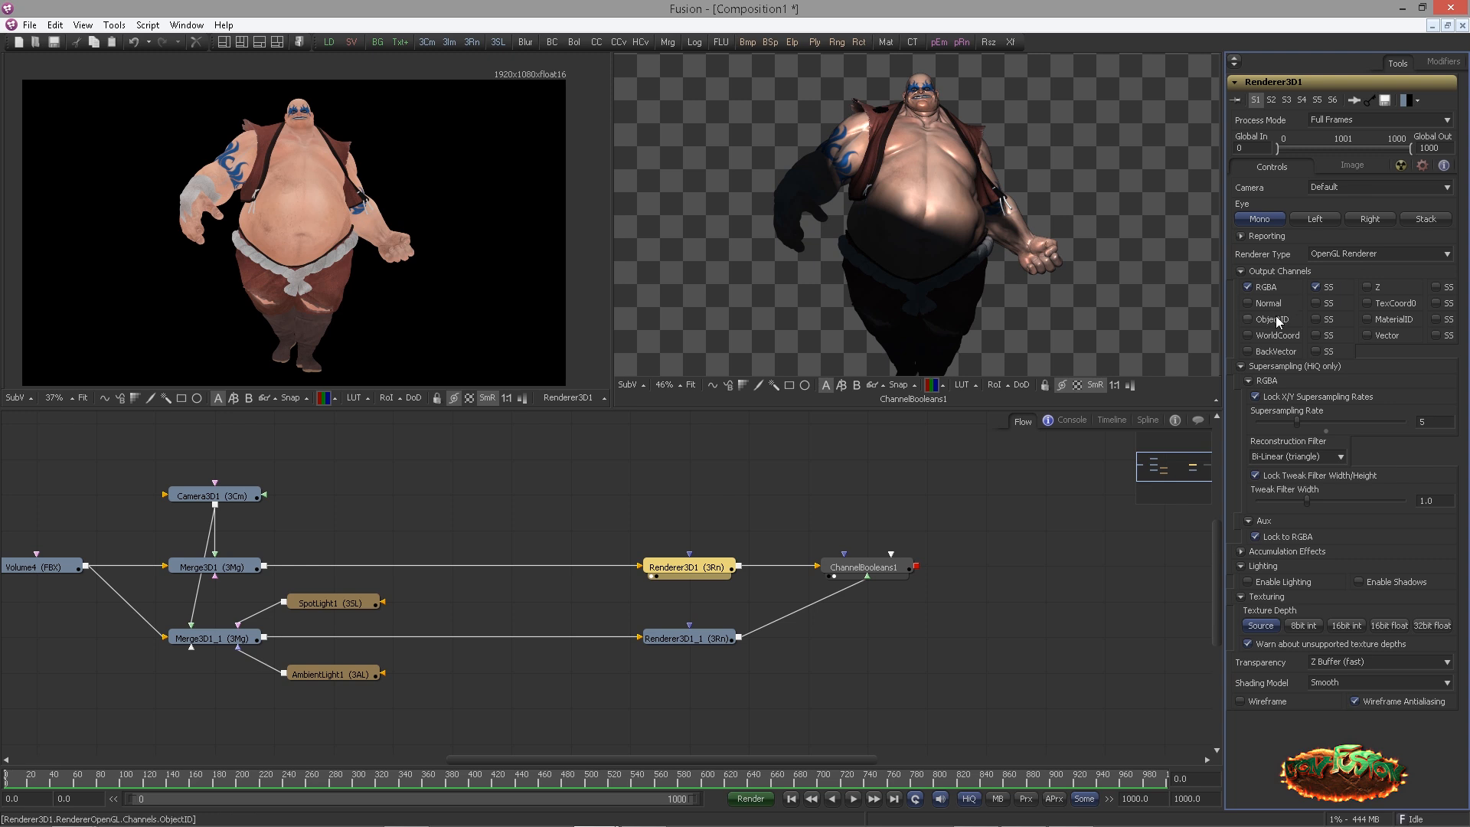
pyautogui.moveTo(653, 498); pyautogui.dragTo(707, 568)
pyautogui.click(672, 495)
pyautogui.hotkey('ctrl', 'v')
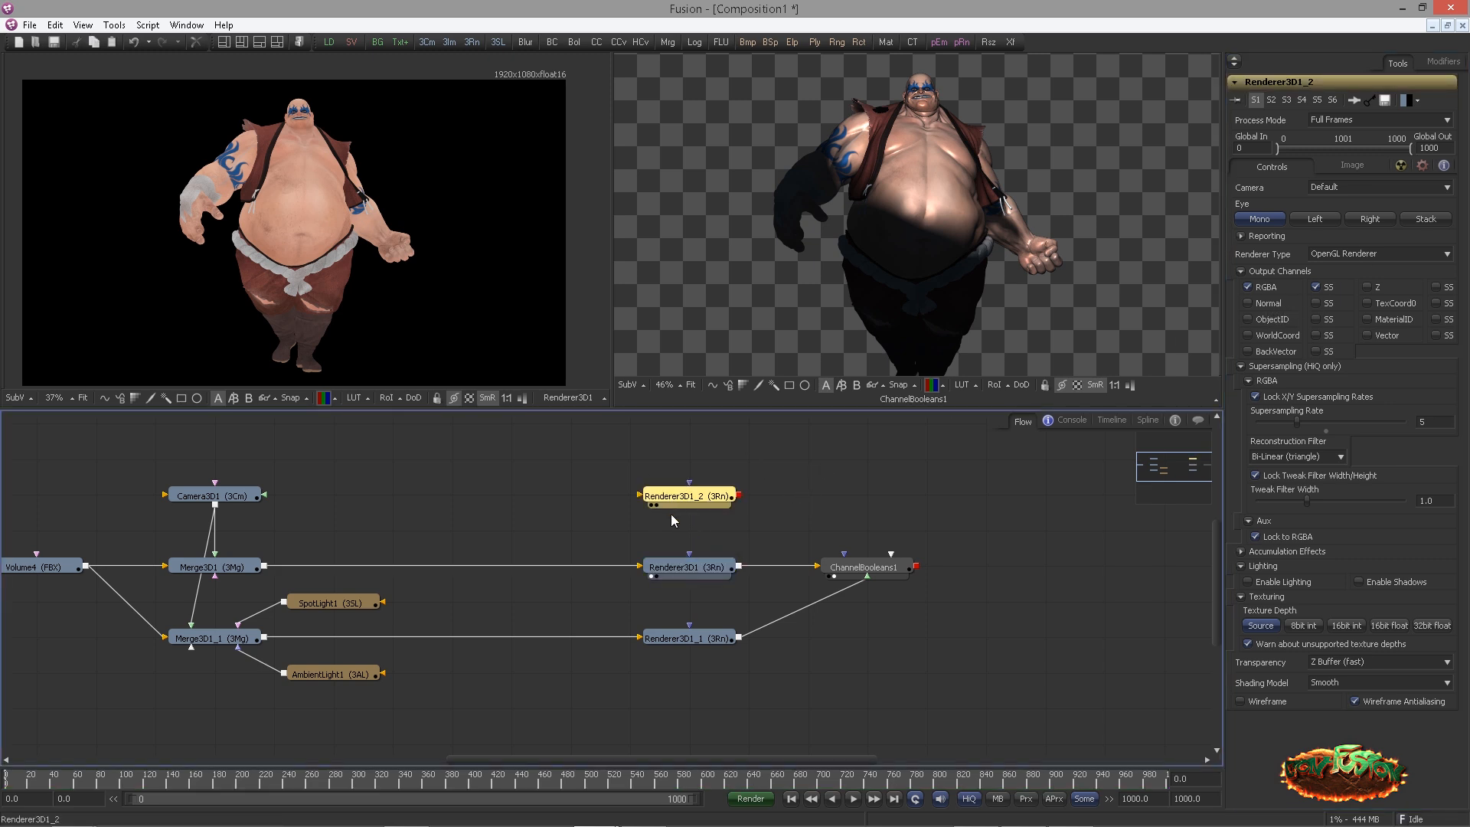
pyautogui.moveTo(270, 566); pyautogui.dragTo(642, 496)
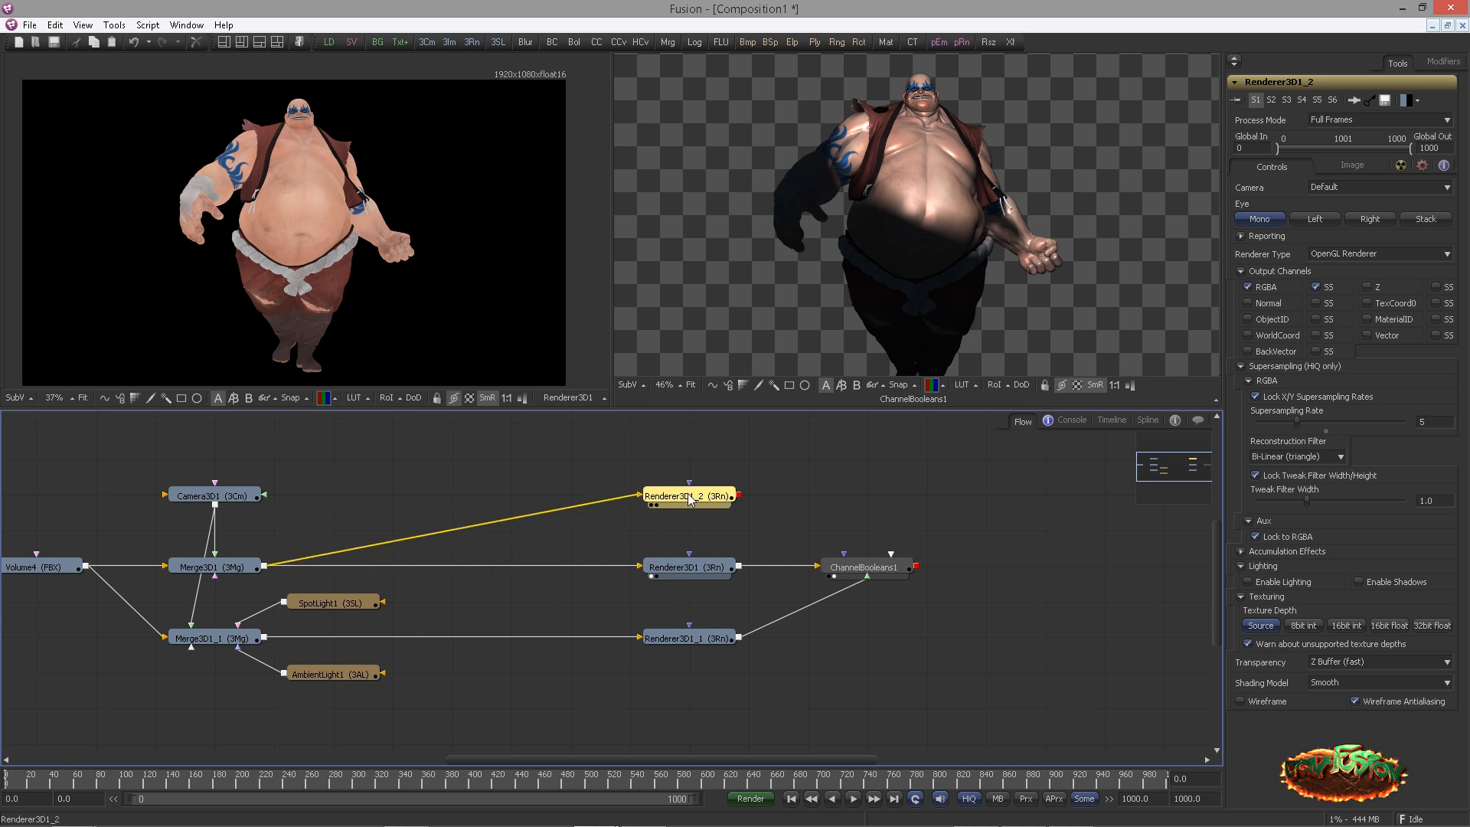
# Enable the Normal output channel on Renderer3D1_2 and double its image size to 3840 x 2160
pyautogui.click(1247, 304)
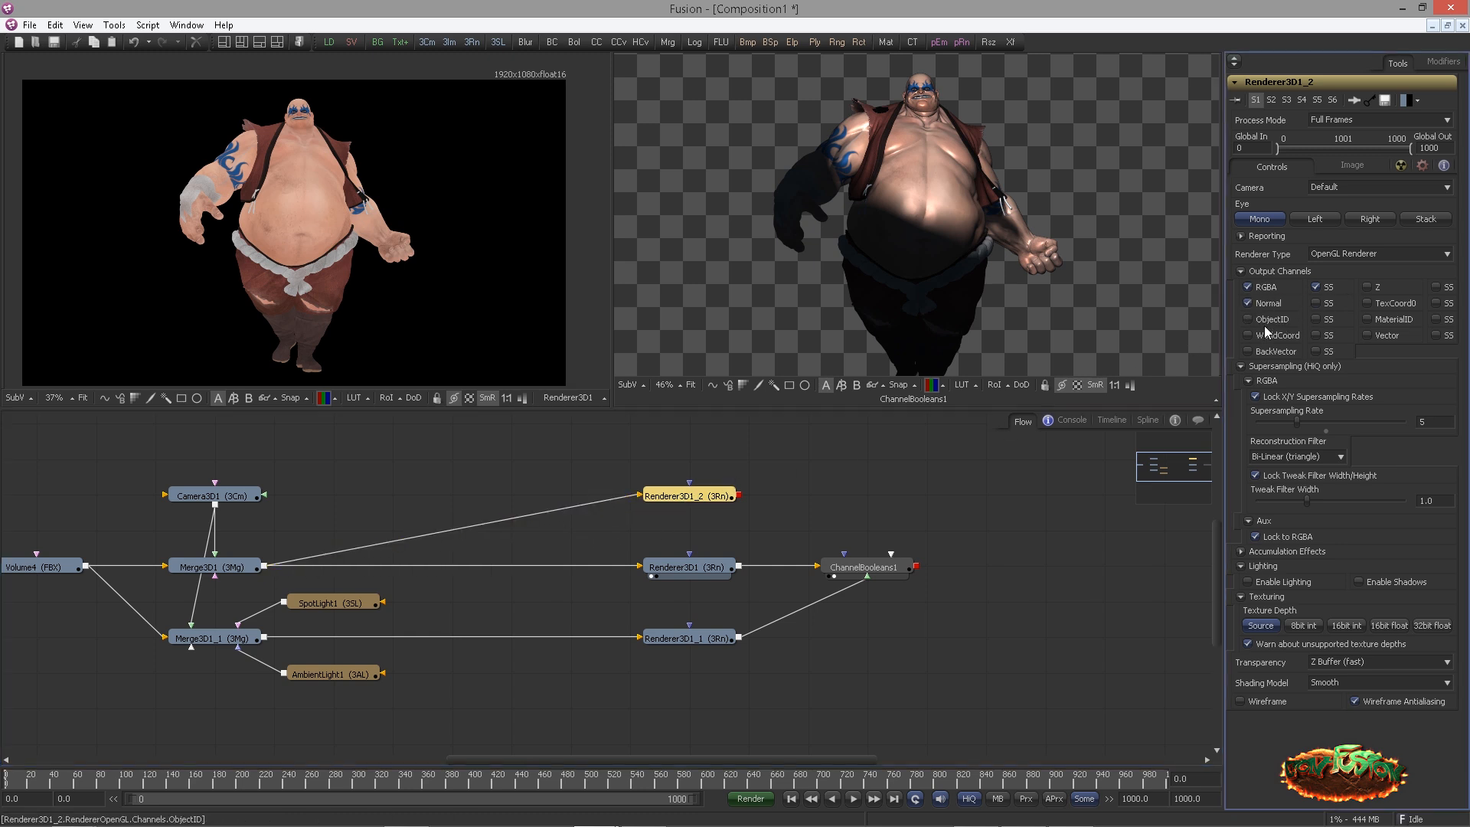
pyautogui.click(1354, 165)
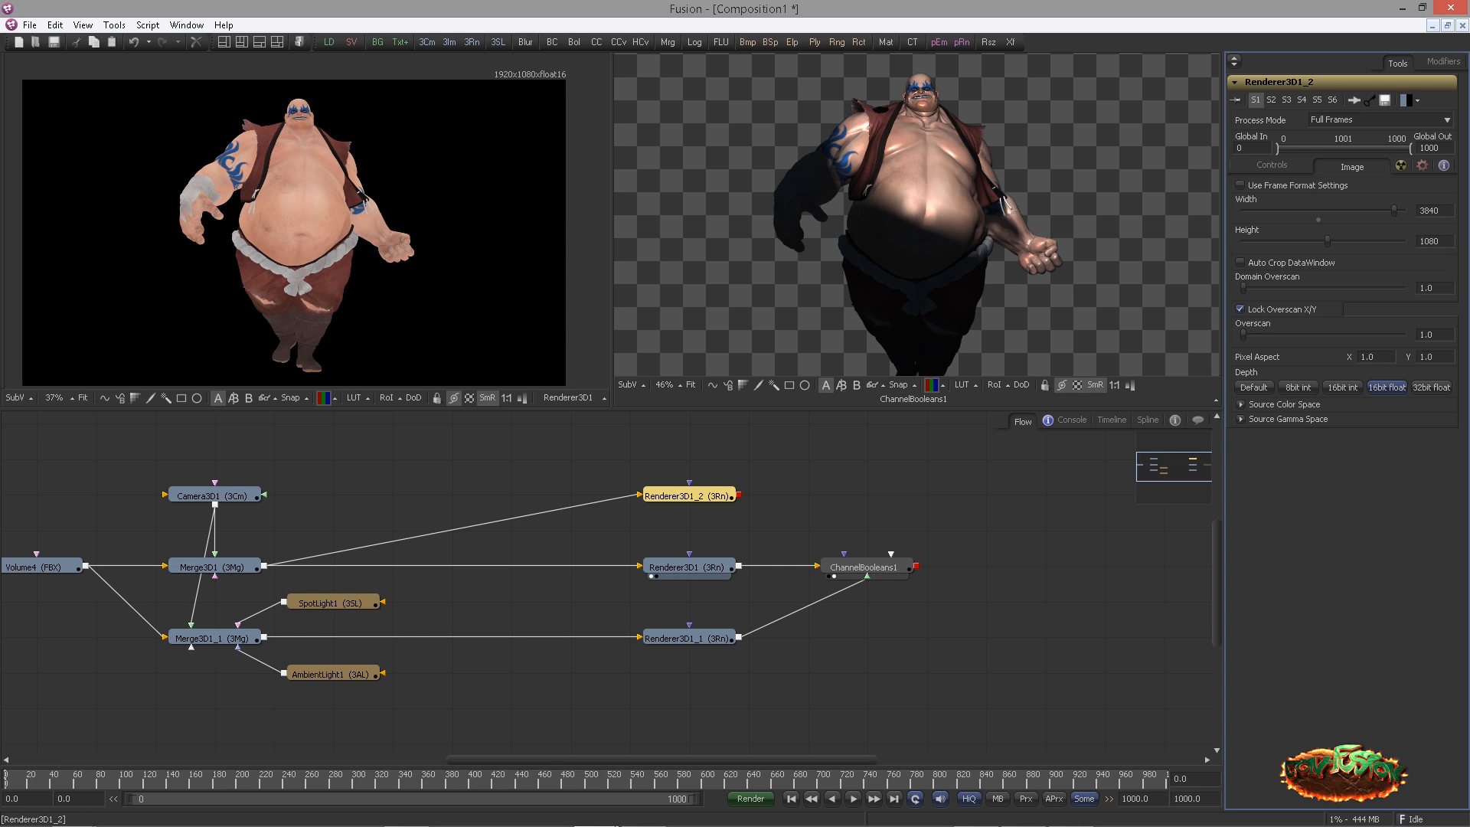
pyautogui.write('*2')
pyautogui.press('Tab')
pyautogui.click(698, 501)
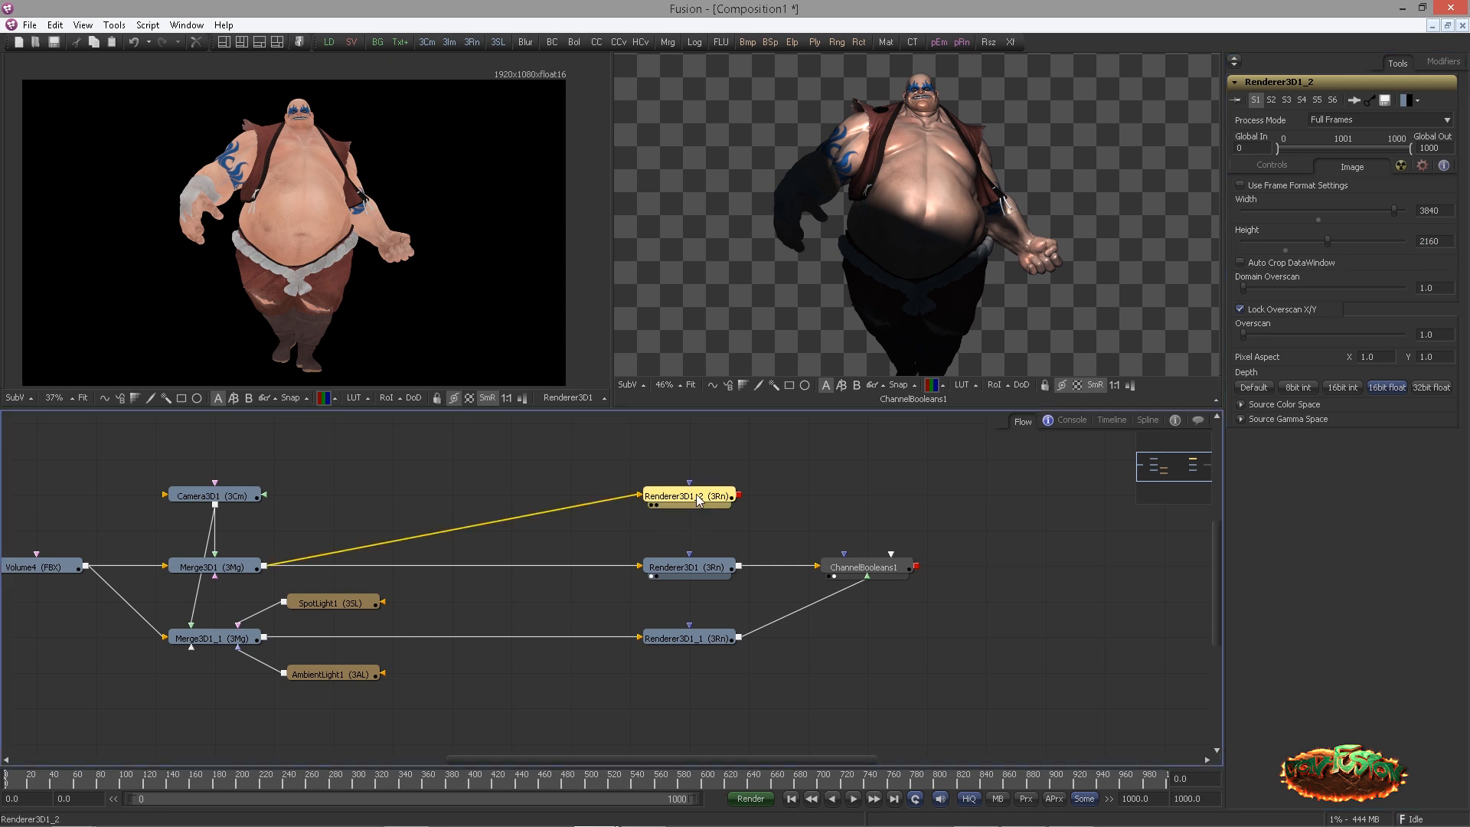
# Add an SSAO tool beside Renderer3D1_2 and connect both Renderer3D1_2 and Camera3D1 to it
pyautogui.click(804, 462)
pyautogui.hotkey('ctrl', 'space')
pyautogui.write('ssao')
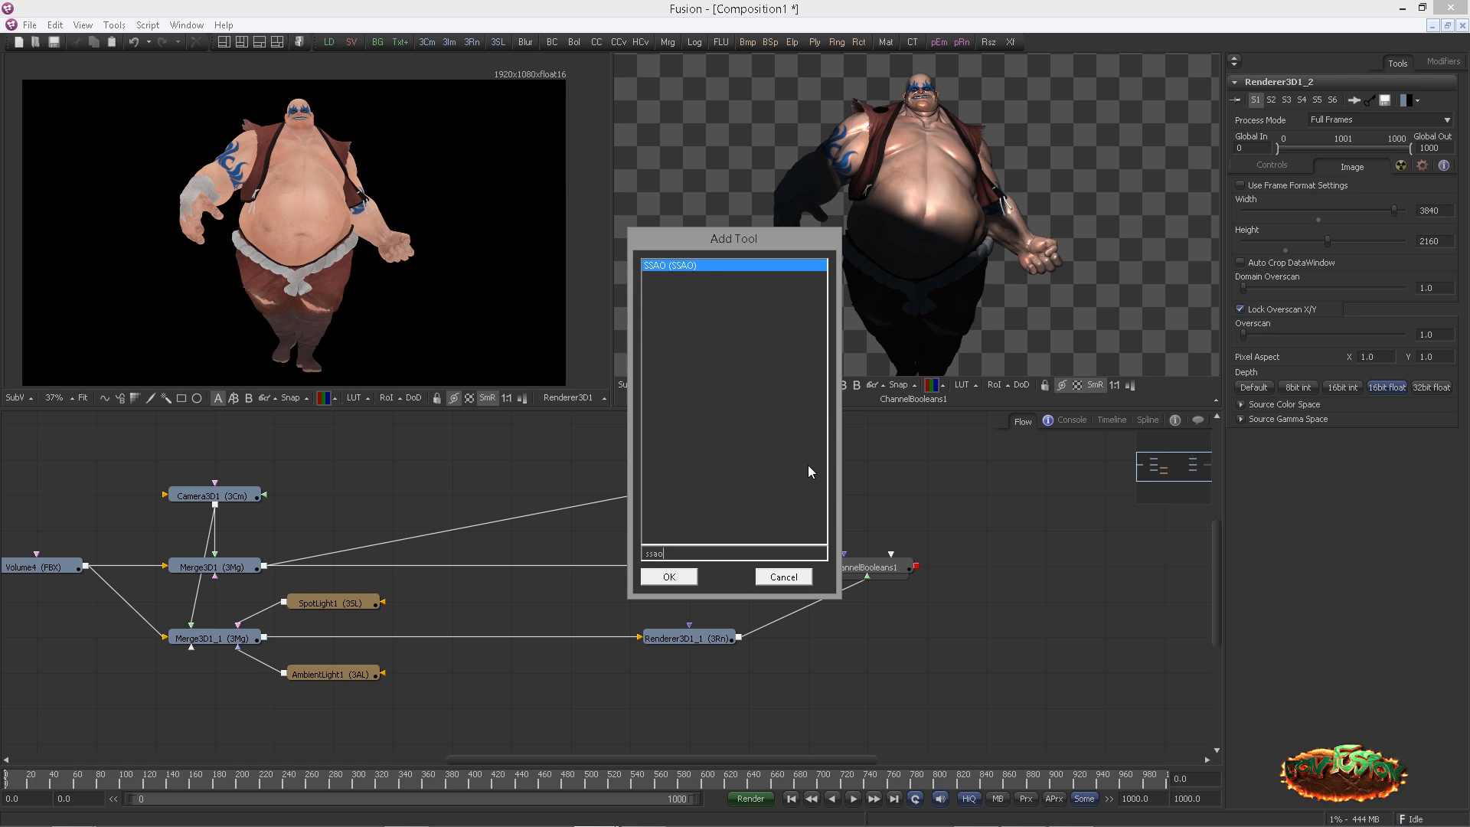
pyautogui.press('Return')
pyautogui.moveTo(799, 468); pyautogui.dragTo(858, 502)
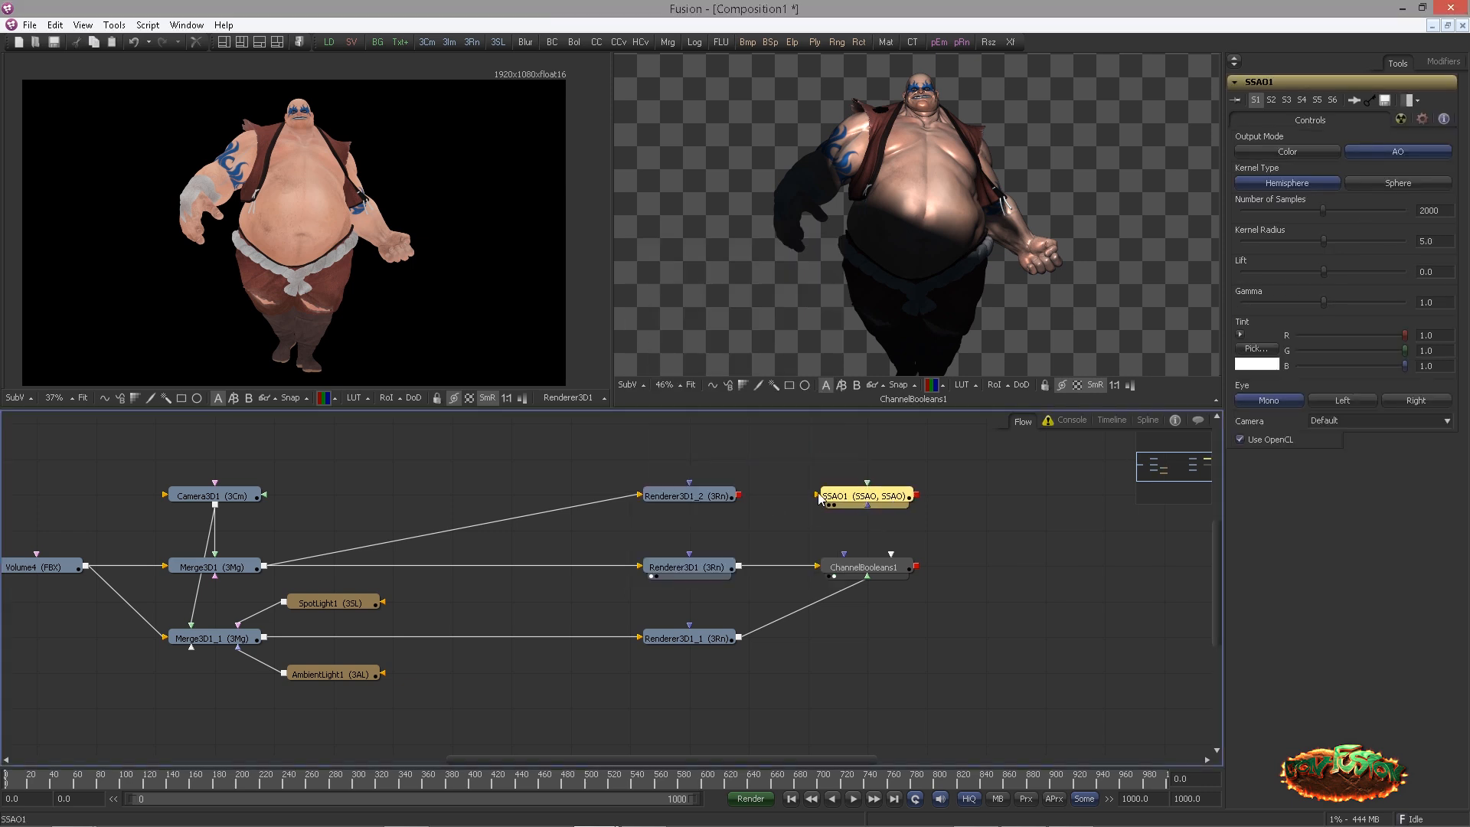
pyautogui.moveTo(739, 495); pyautogui.dragTo(832, 496)
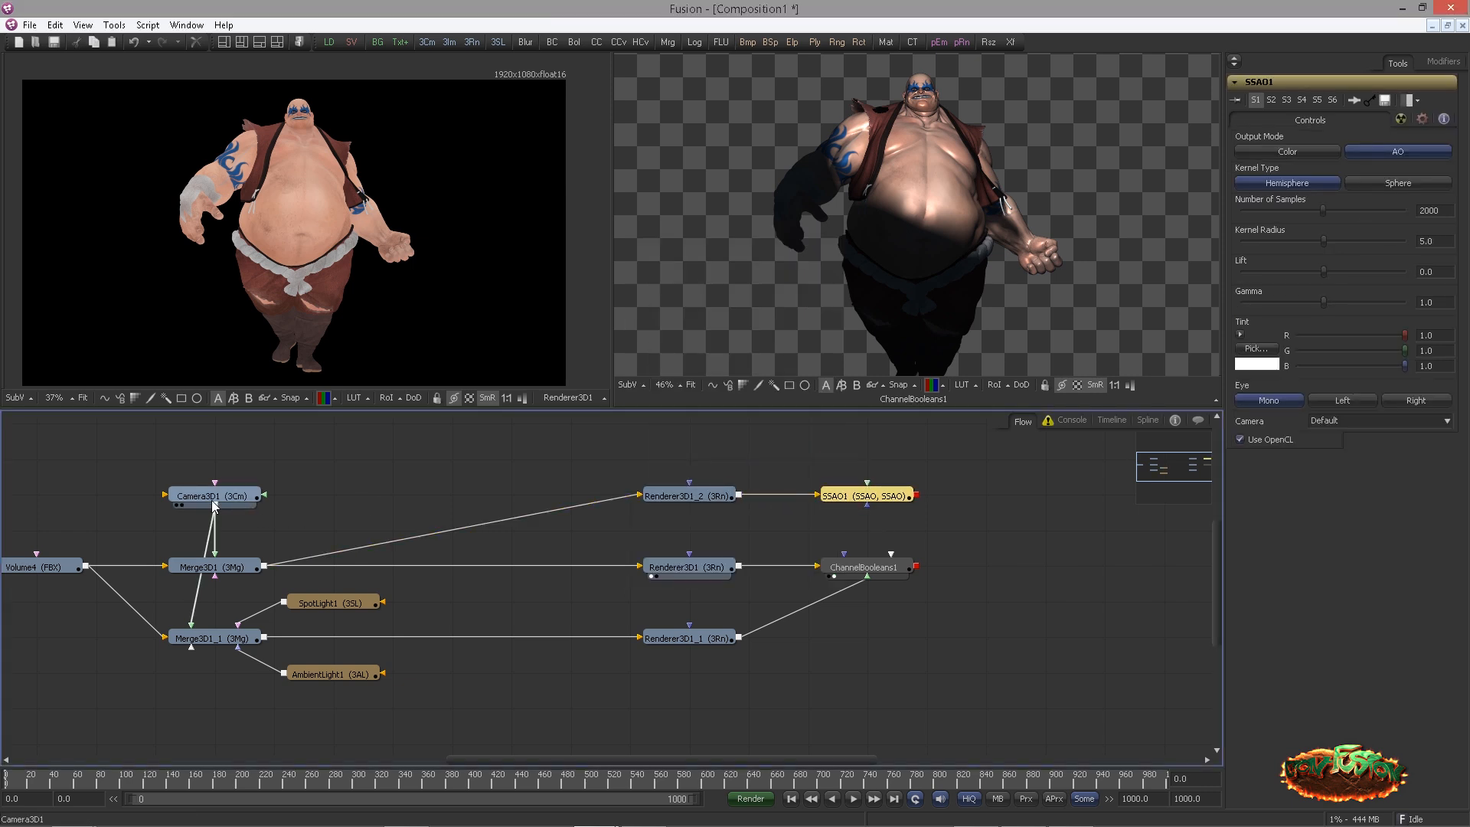
pyautogui.moveTo(216, 504); pyautogui.dragTo(866, 484)
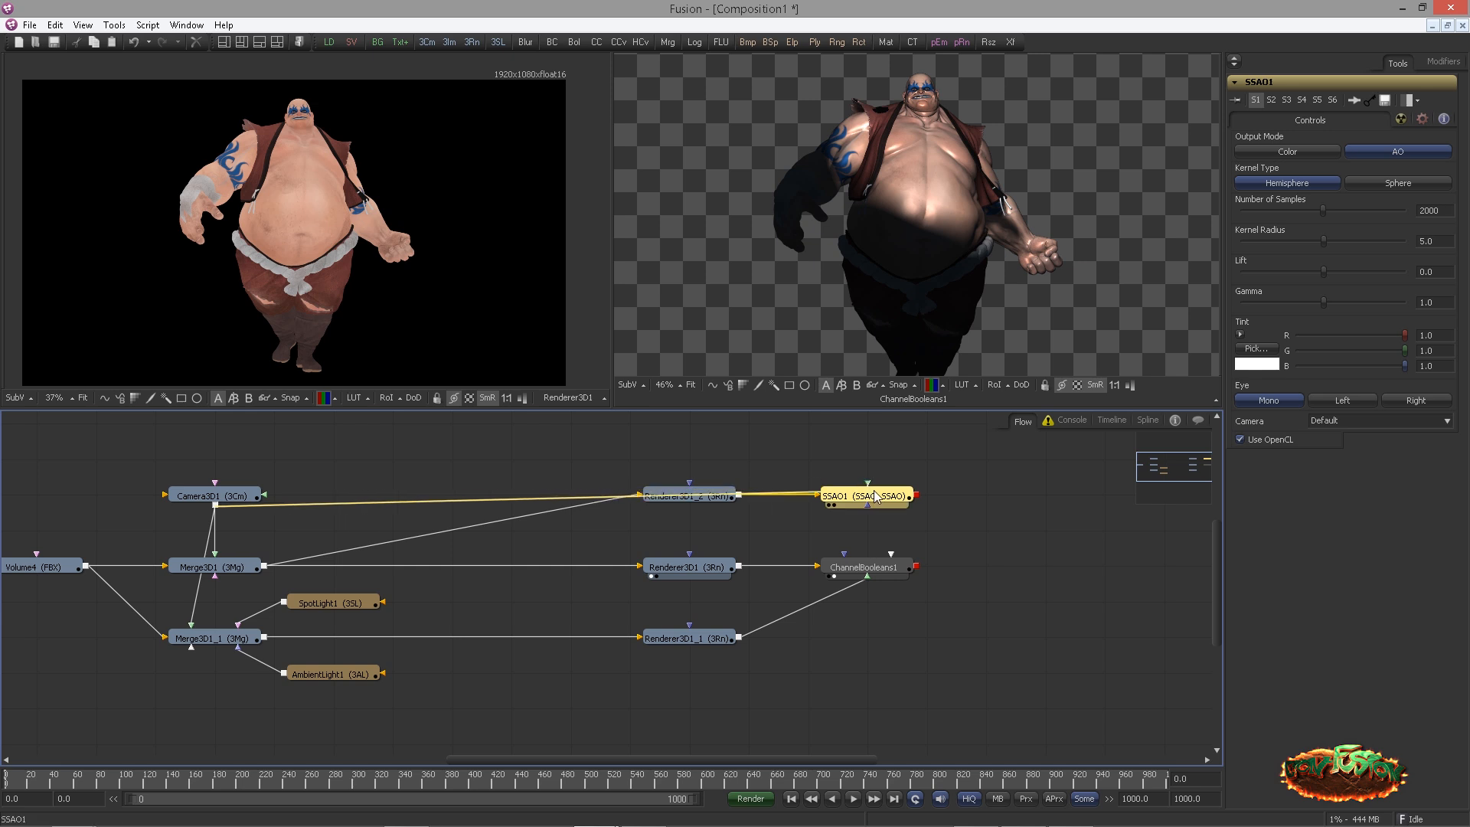
# Tidy the flow by moving SSAO1 and Camera3D1 up into one row, with Renderer3D1_2 in the row below
pyautogui.moveTo(703, 499); pyautogui.dragTo(706, 534)
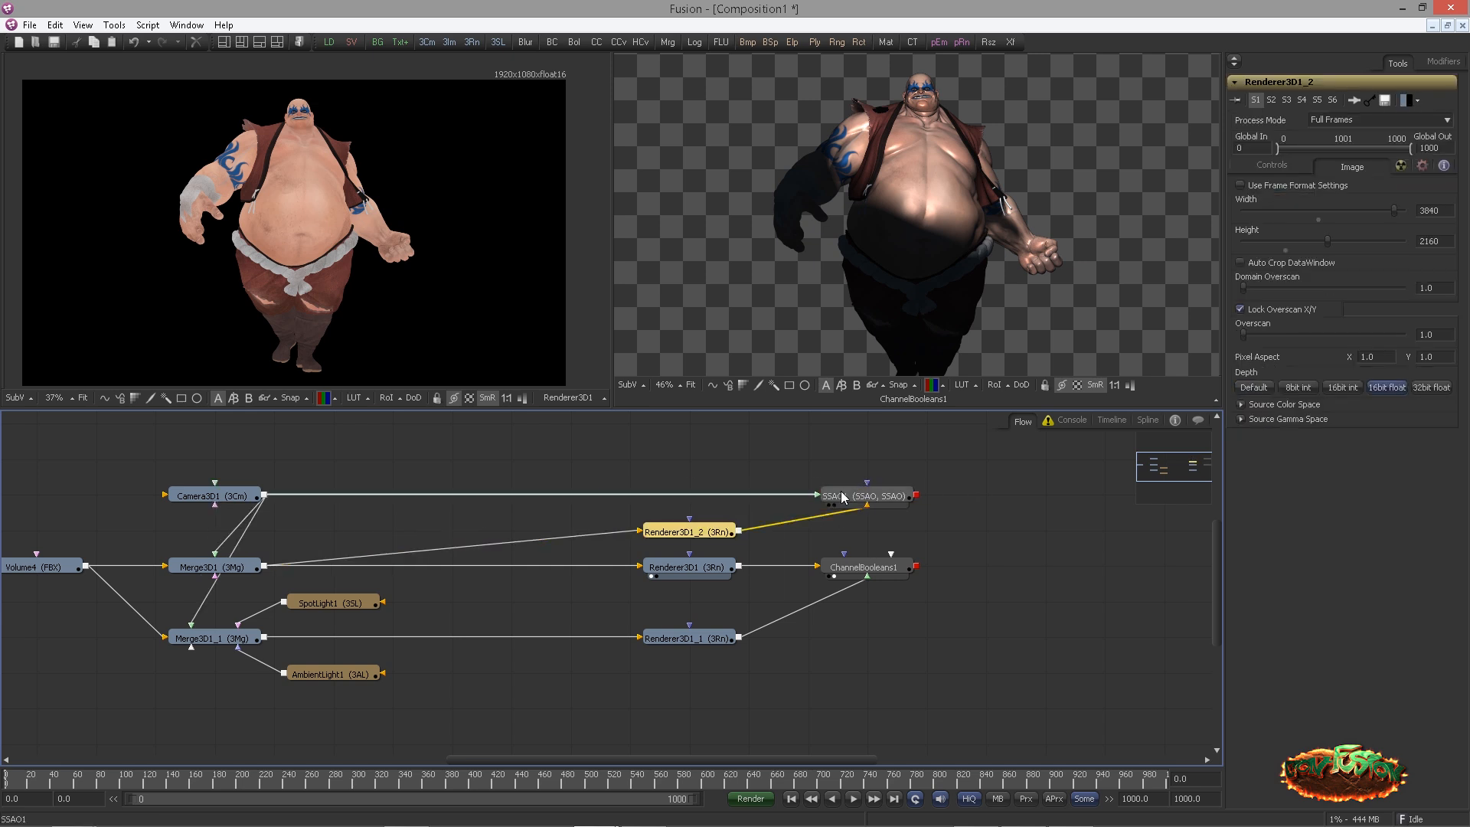
pyautogui.moveTo(846, 496); pyautogui.dragTo(845, 461)
pyautogui.click(685, 532)
pyautogui.moveTo(201, 501); pyautogui.dragTo(200, 467)
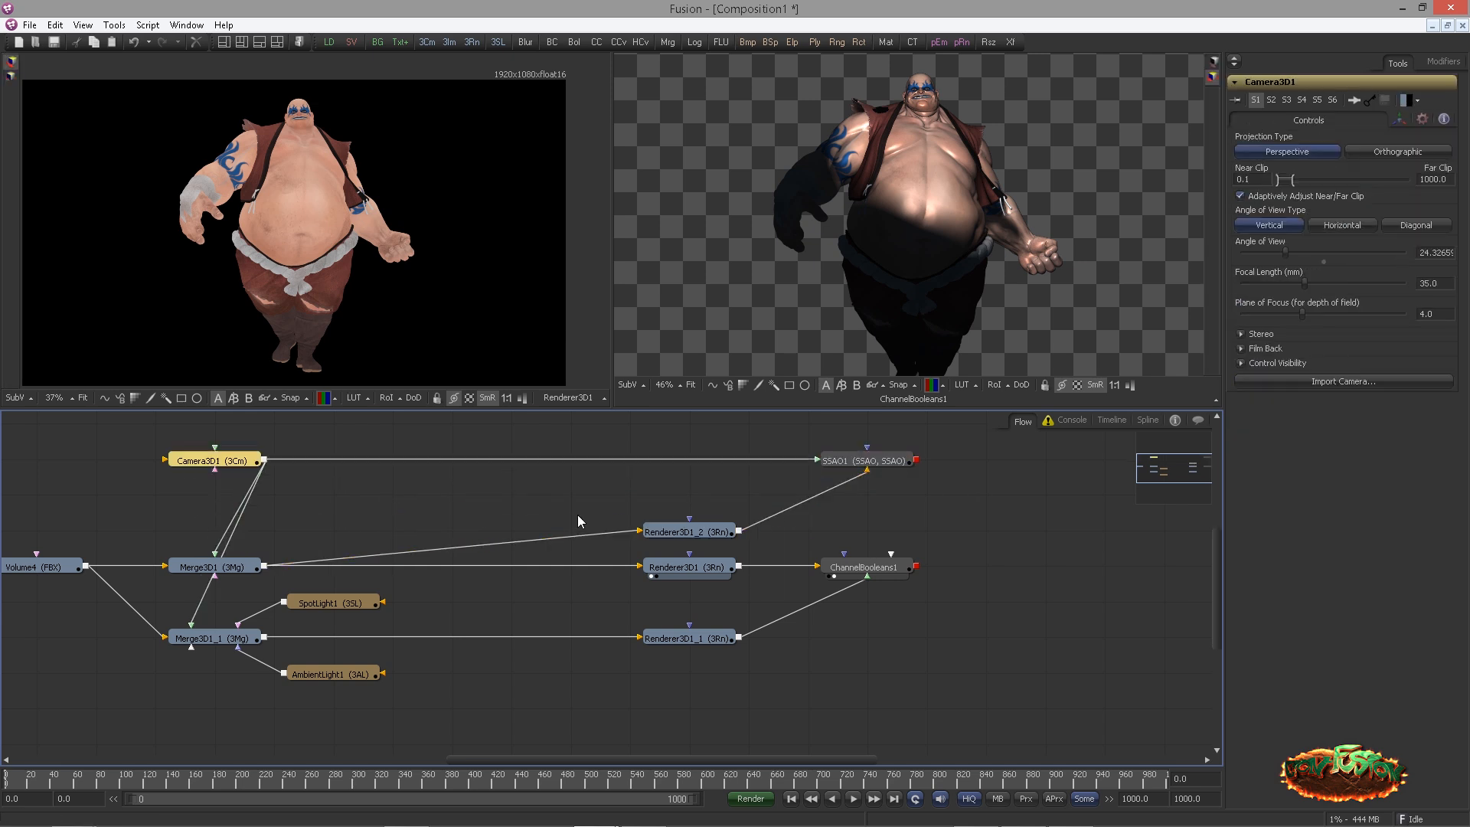
pyautogui.moveTo(701, 532); pyautogui.dragTo(703, 496)
# Show SSAO1 in the first viewer and set its number of samples to 500
pyautogui.moveTo(884, 461); pyautogui.dragTo(392, 251)
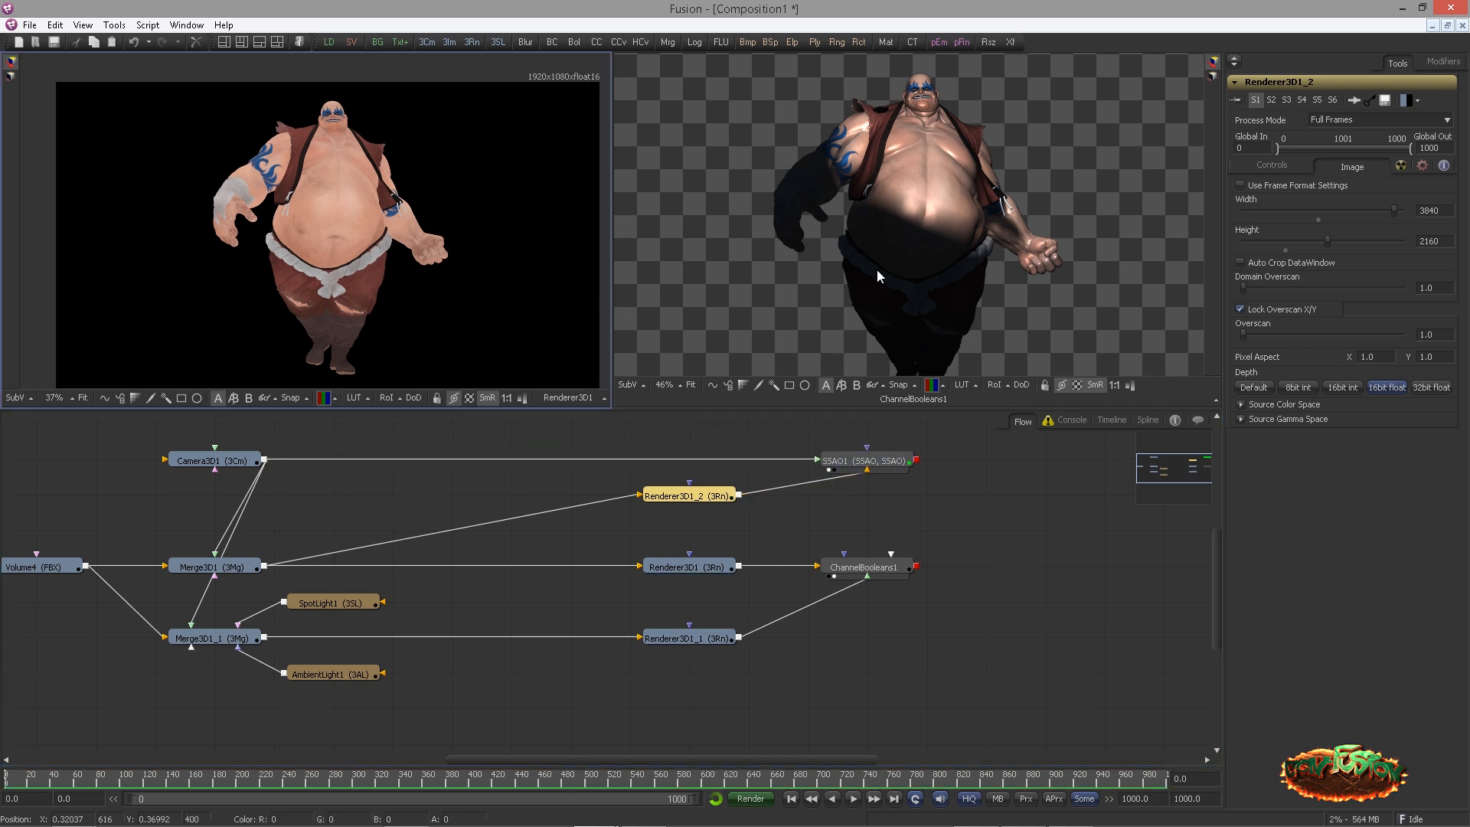
pyautogui.click(1428, 210)
pyautogui.click(895, 463)
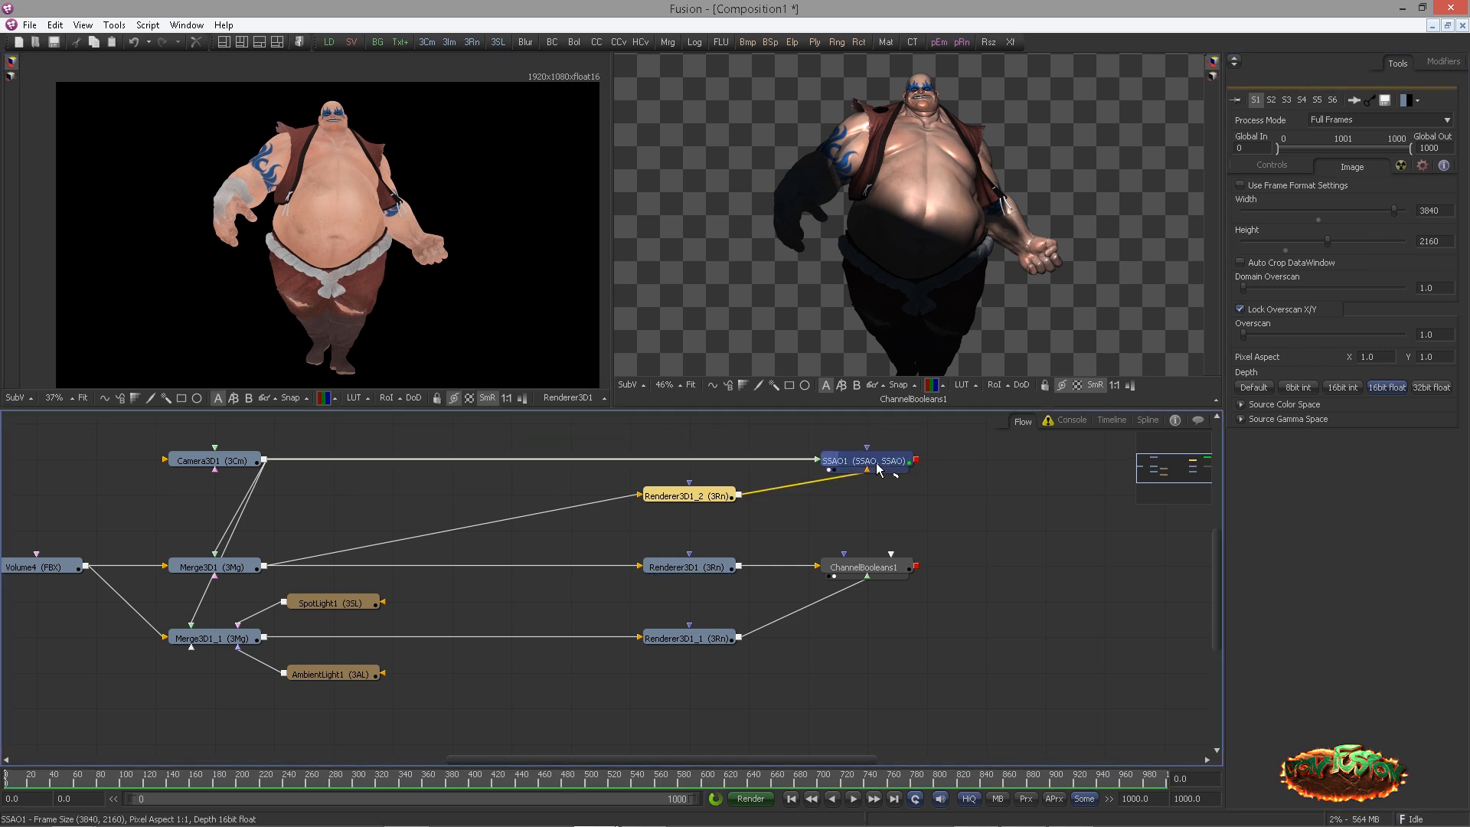
pyautogui.doubleClick(1431, 211)
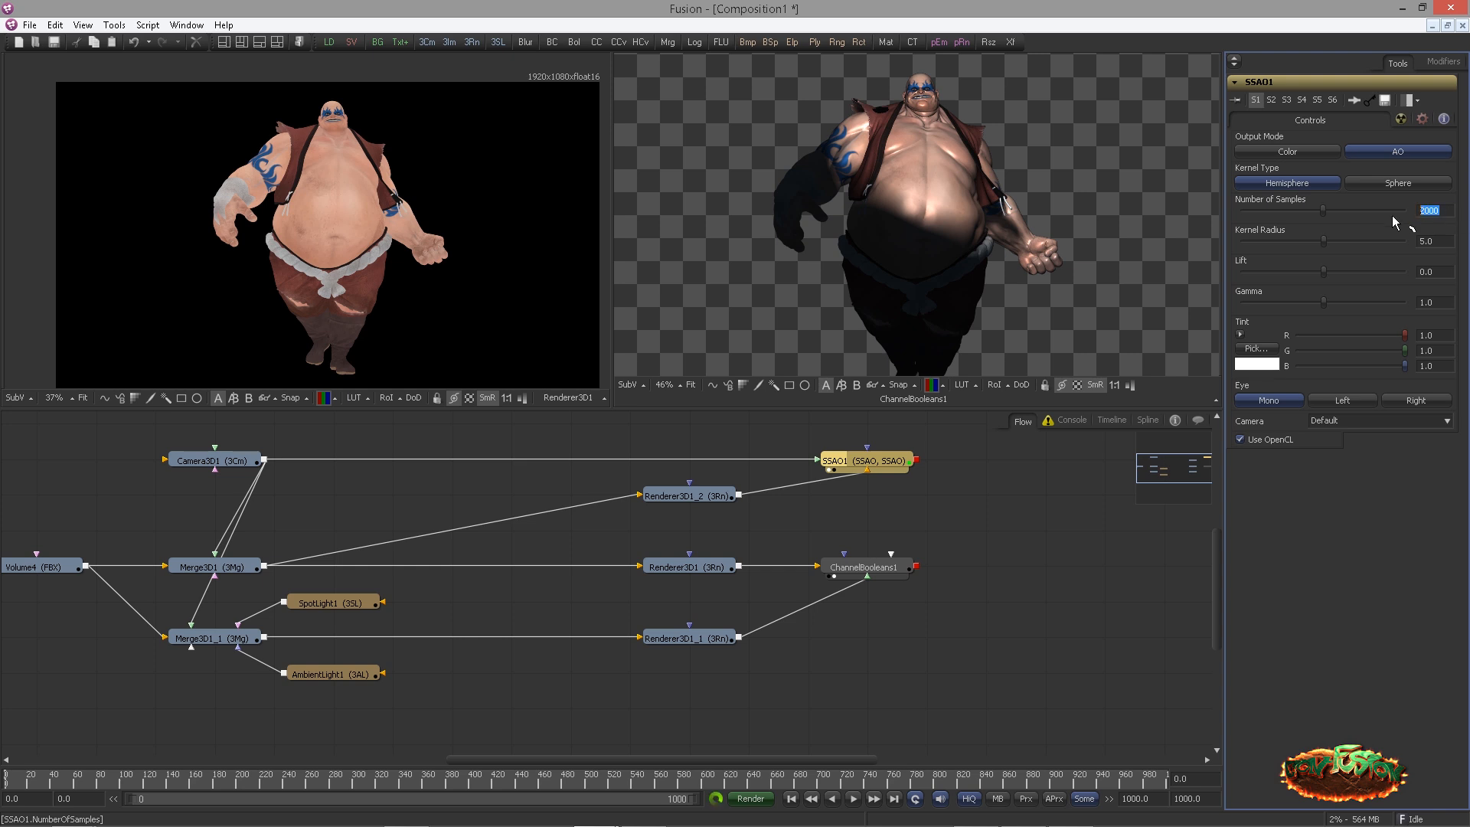
pyautogui.write('500')
pyautogui.press('Tab')
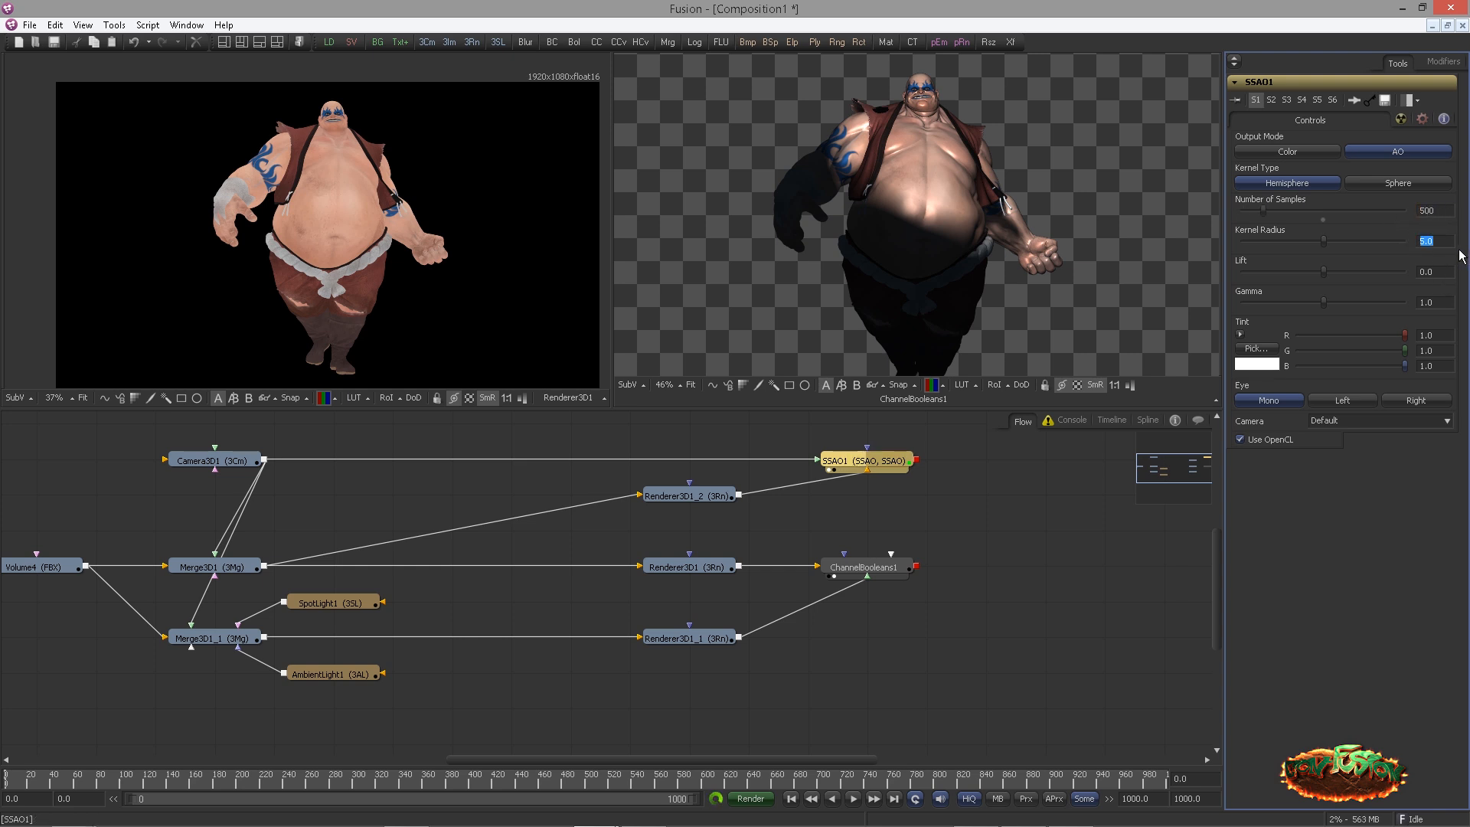
pyautogui.press('1')
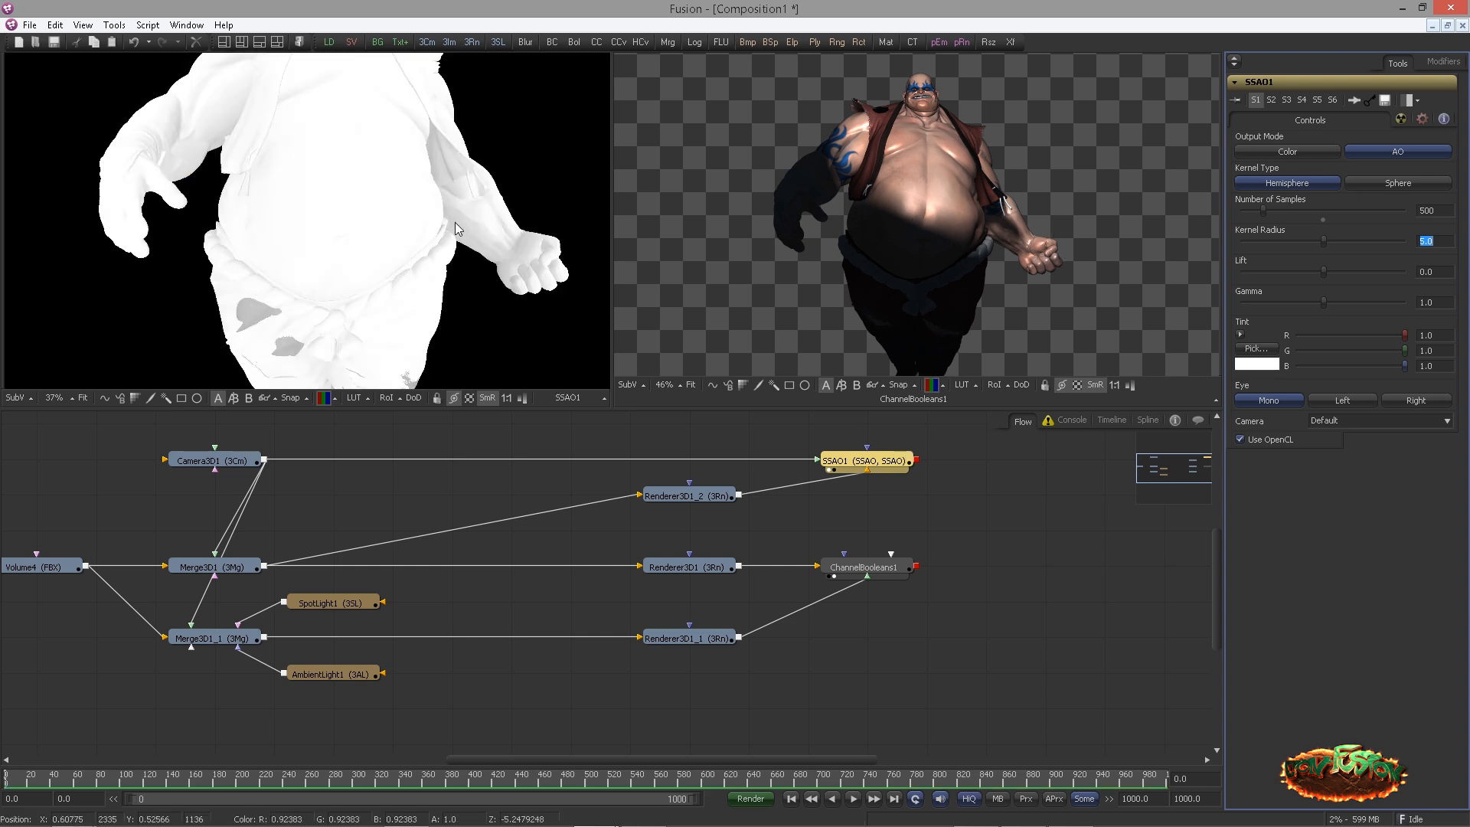
# Lower SSAO1's kernel radius to about 0.95 and set its number of samples to 200
pyautogui.moveTo(398, 227); pyautogui.dragTo(322, 225)
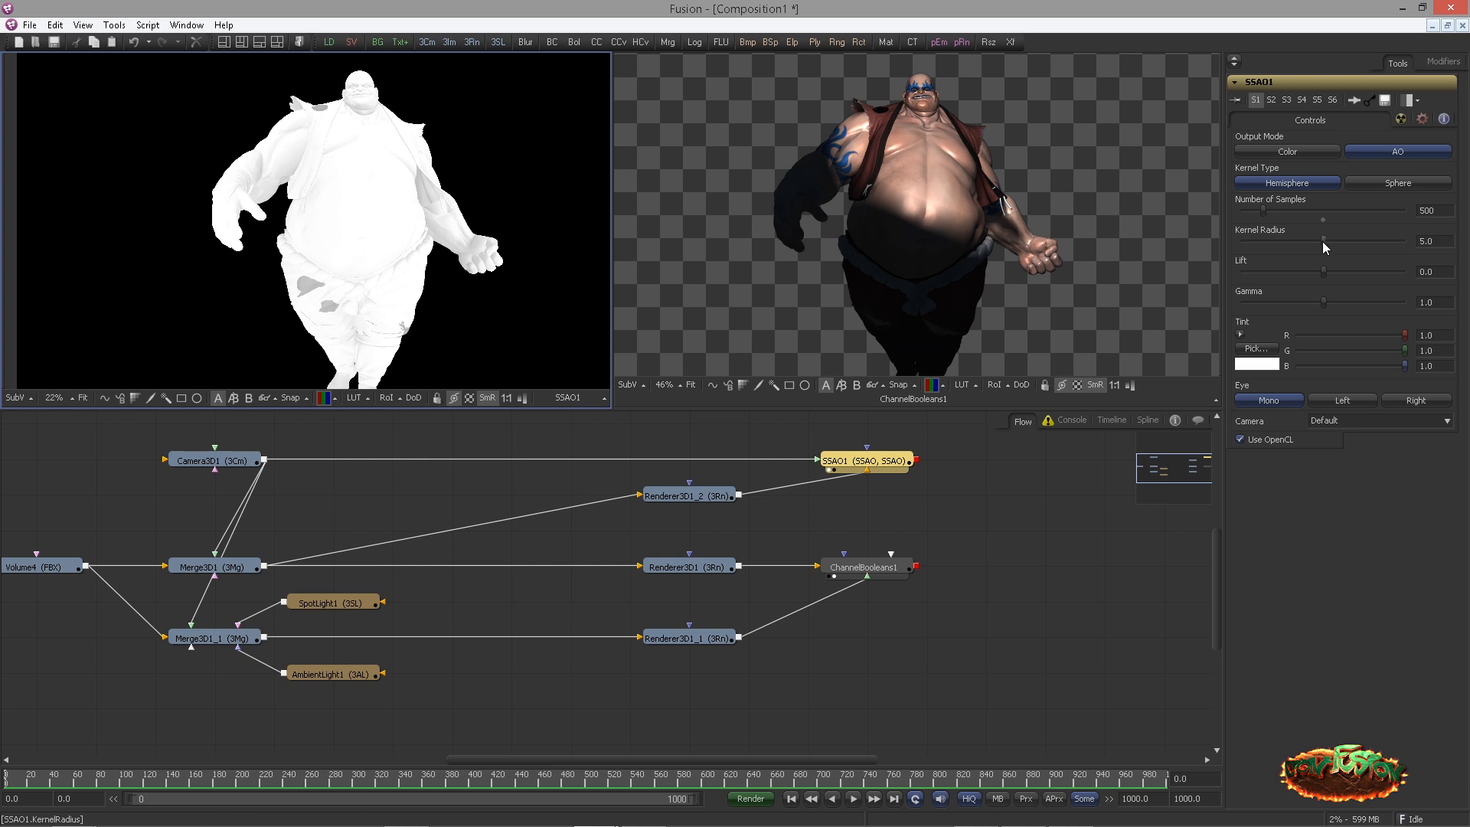
pyautogui.moveTo(1321, 241); pyautogui.dragTo(1272, 246)
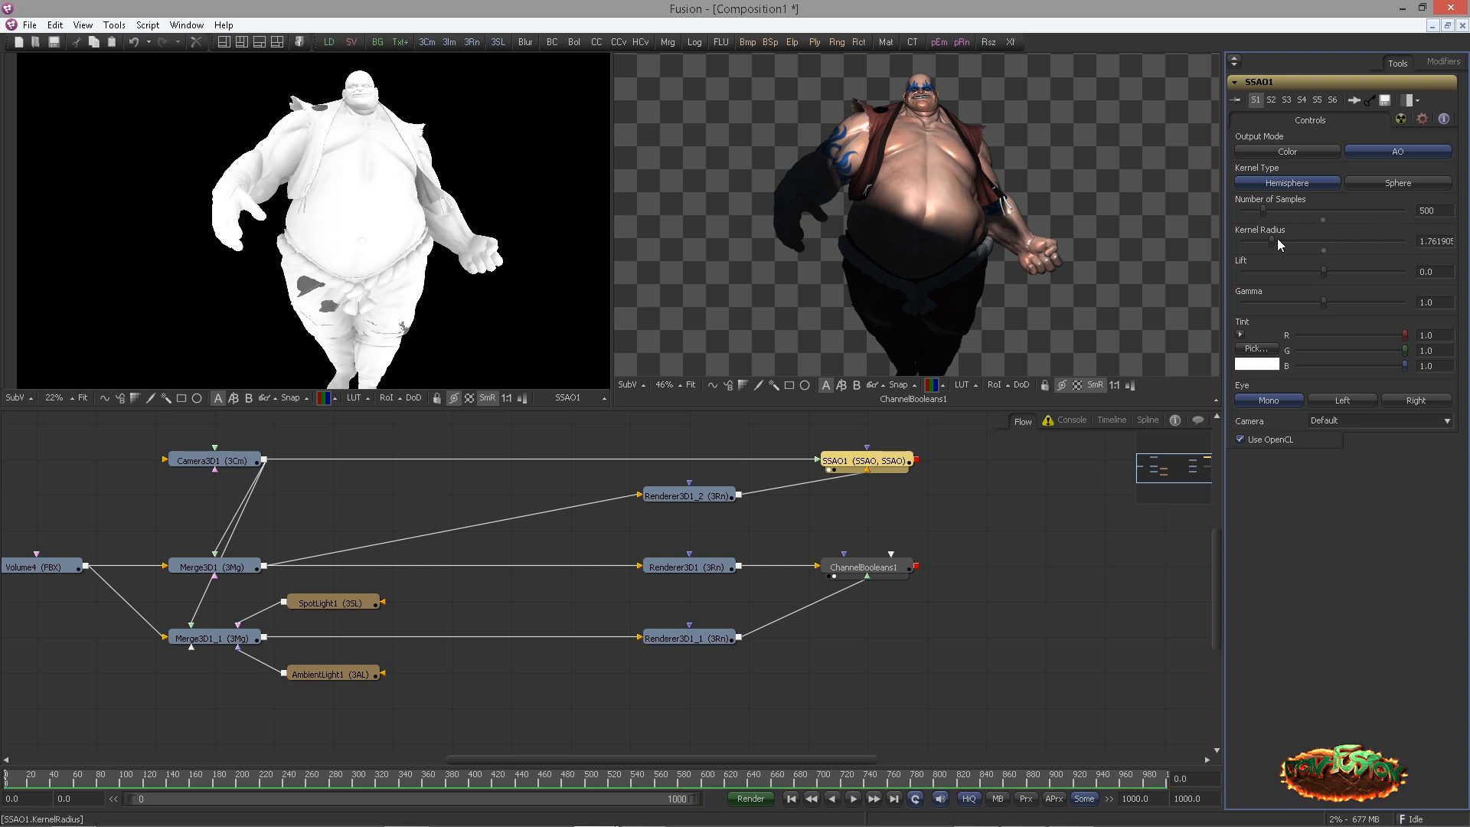
pyautogui.moveTo(1275, 240); pyautogui.dragTo(1263, 242)
pyautogui.press('BackSpace')
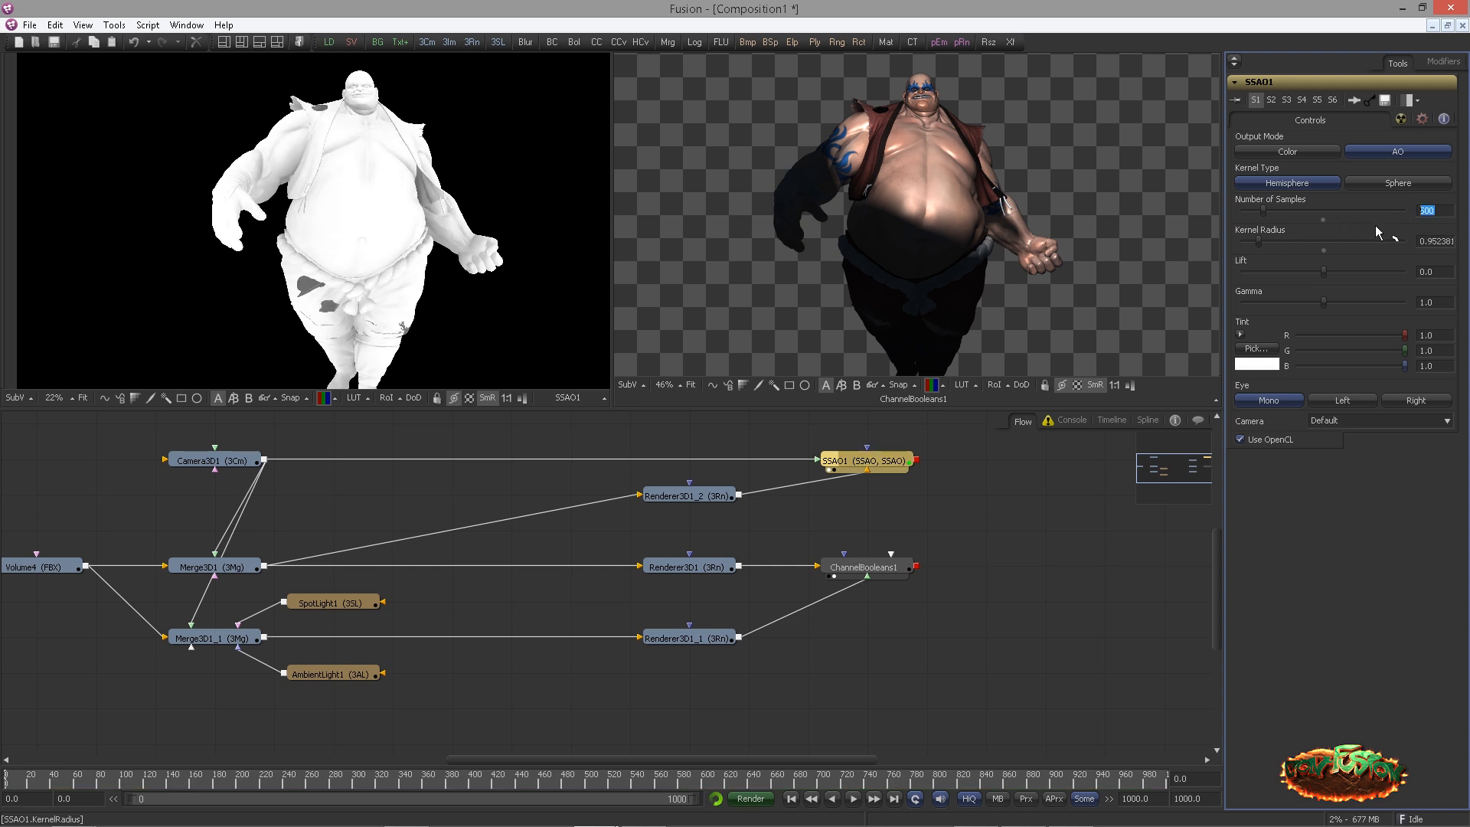
pyautogui.write('2')
pyautogui.press('Tab')
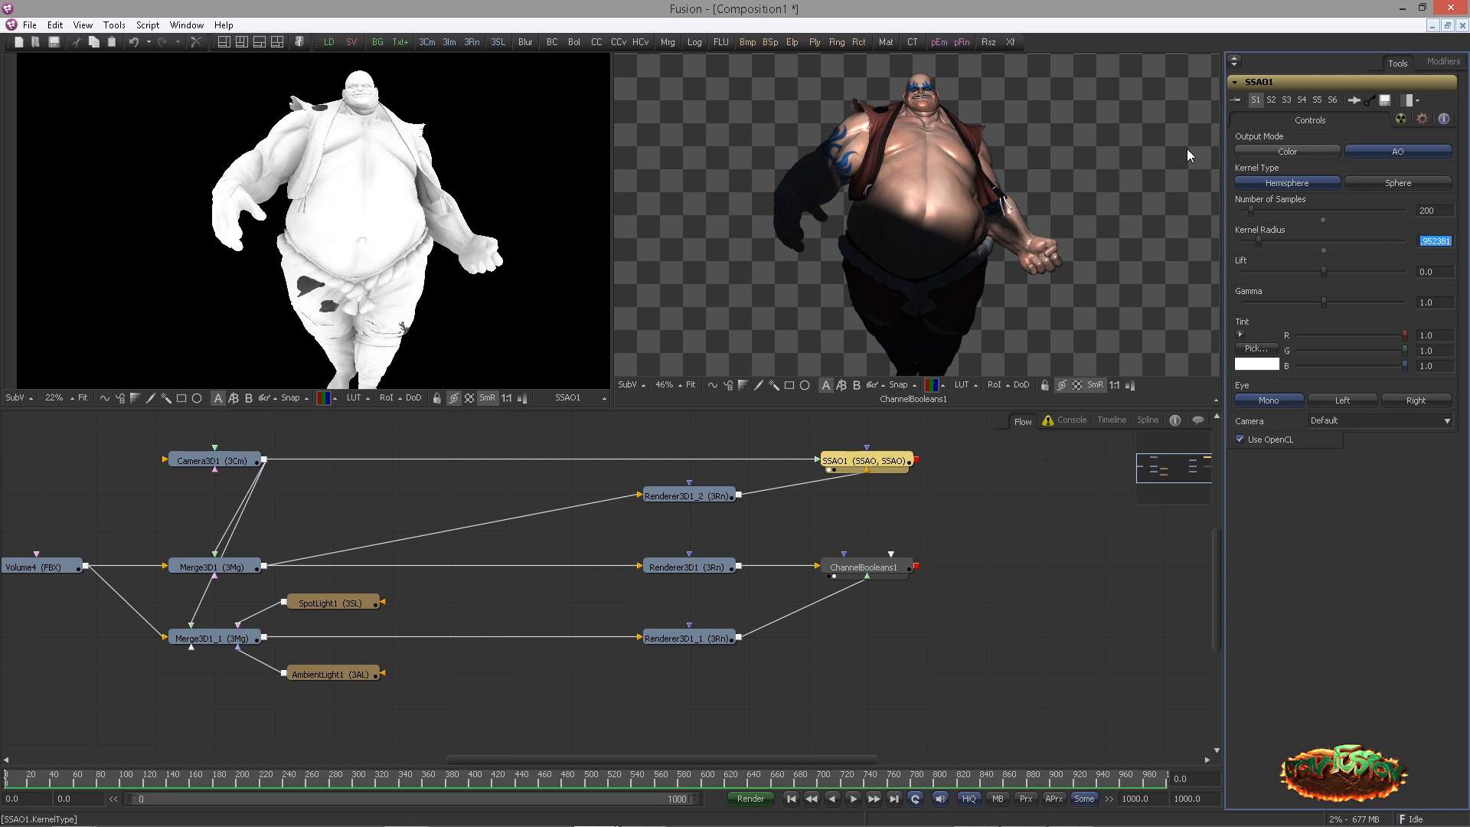
# Reduce SSAO1's kernel radius to about 0.57 and check the occlusion on the character
pyautogui.scroll(2, 344, 227)
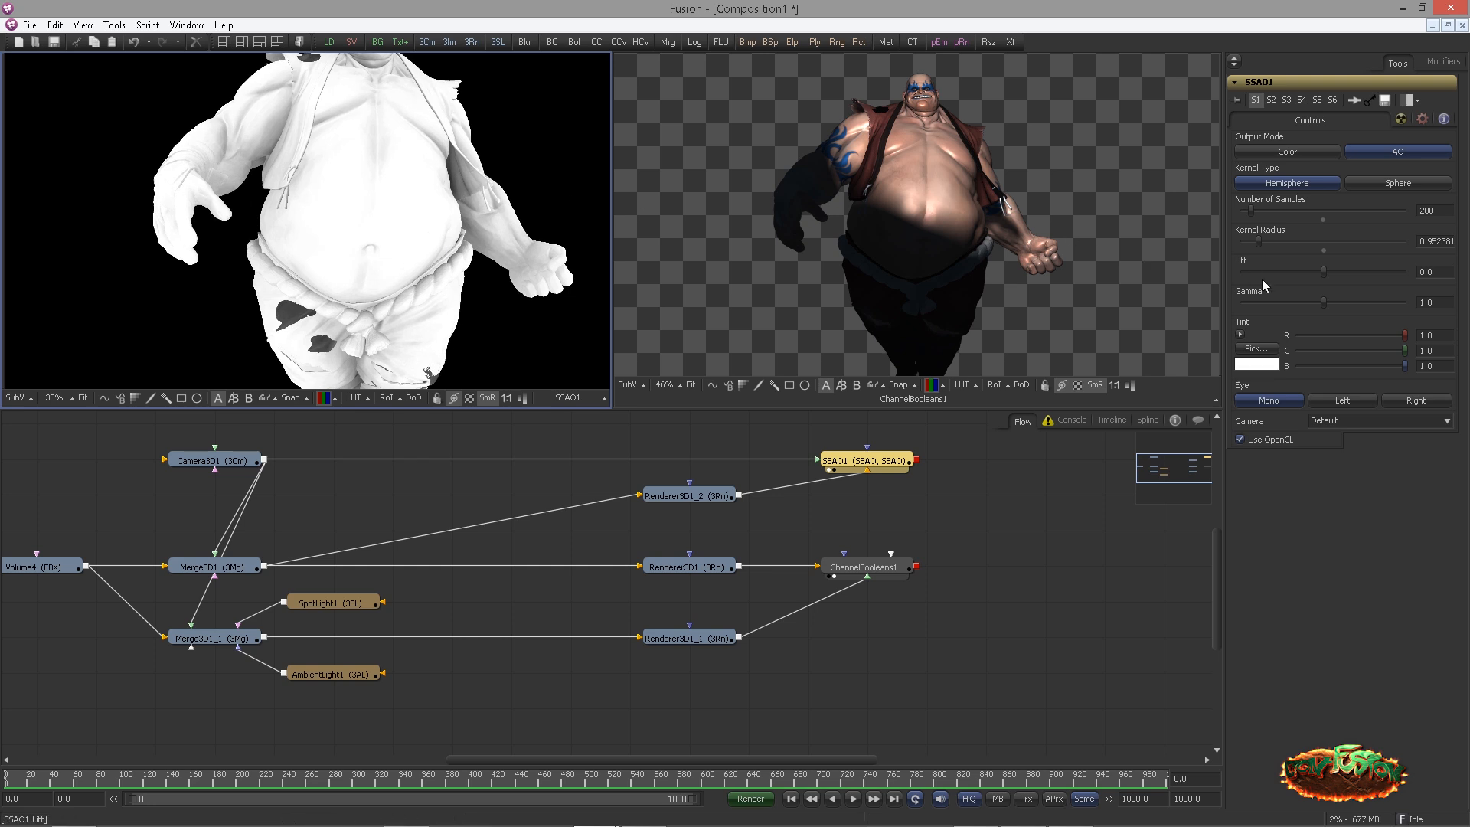
pyautogui.moveTo(1260, 241); pyautogui.dragTo(1254, 243)
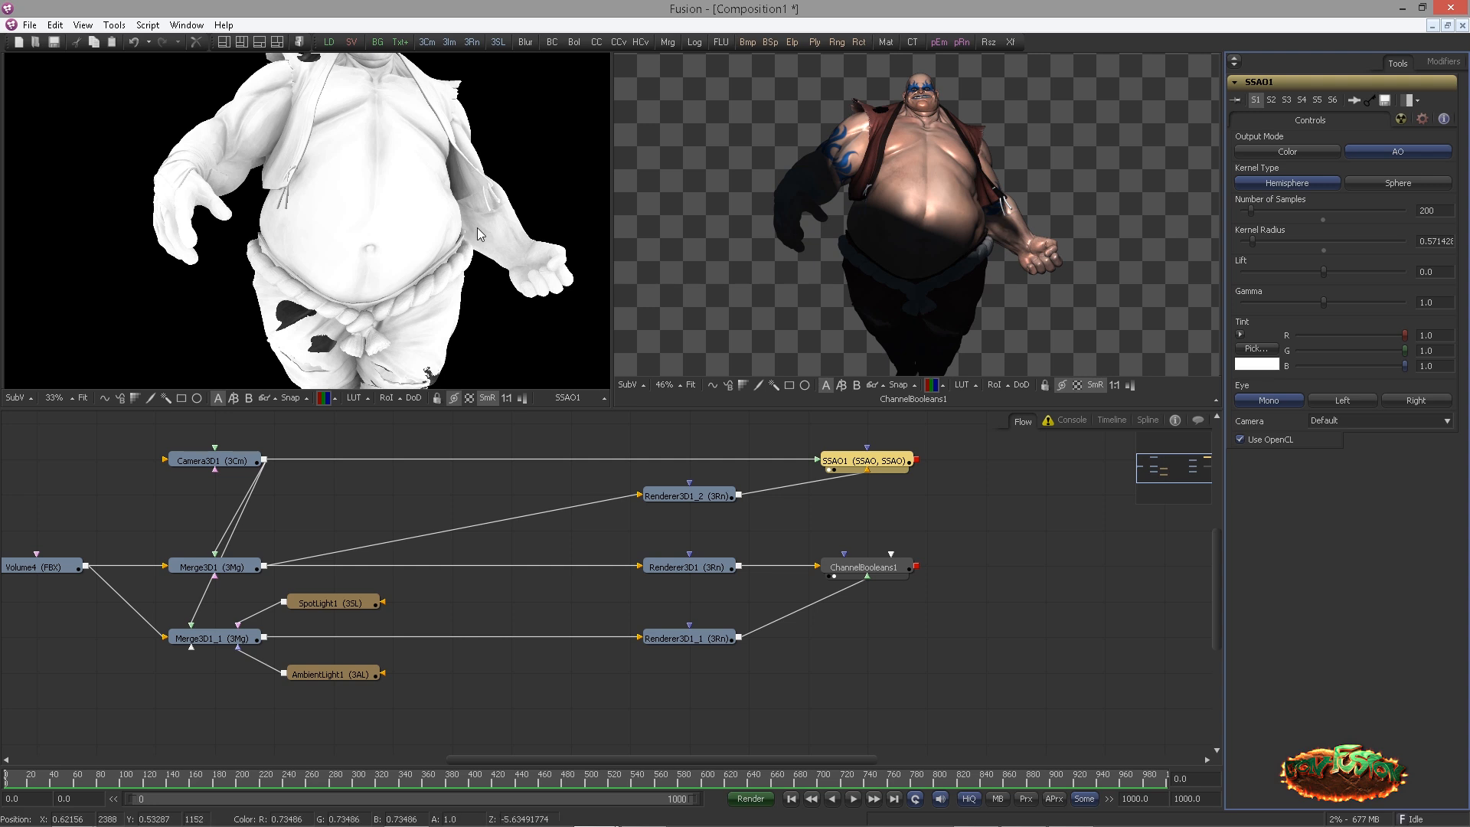
pyautogui.scroll(-4, 334, 226)
# Show Renderer3D1_1 in the second viewer and move ChannelBooleans1 farther from the renderers to make room
pyautogui.moveTo(935, 604); pyautogui.dragTo(939, 619)
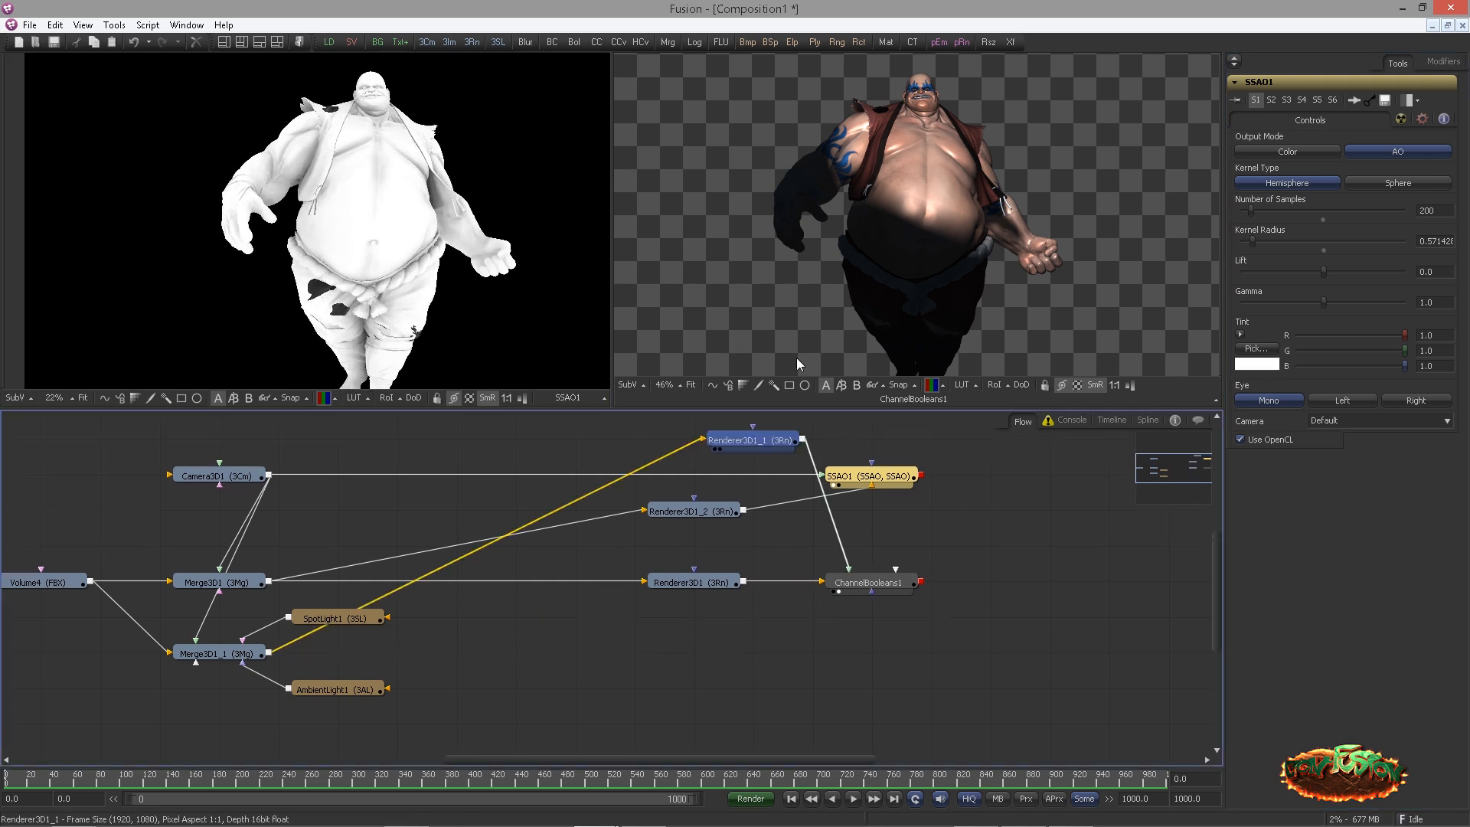
pyautogui.moveTo(713, 653); pyautogui.dragTo(865, 272)
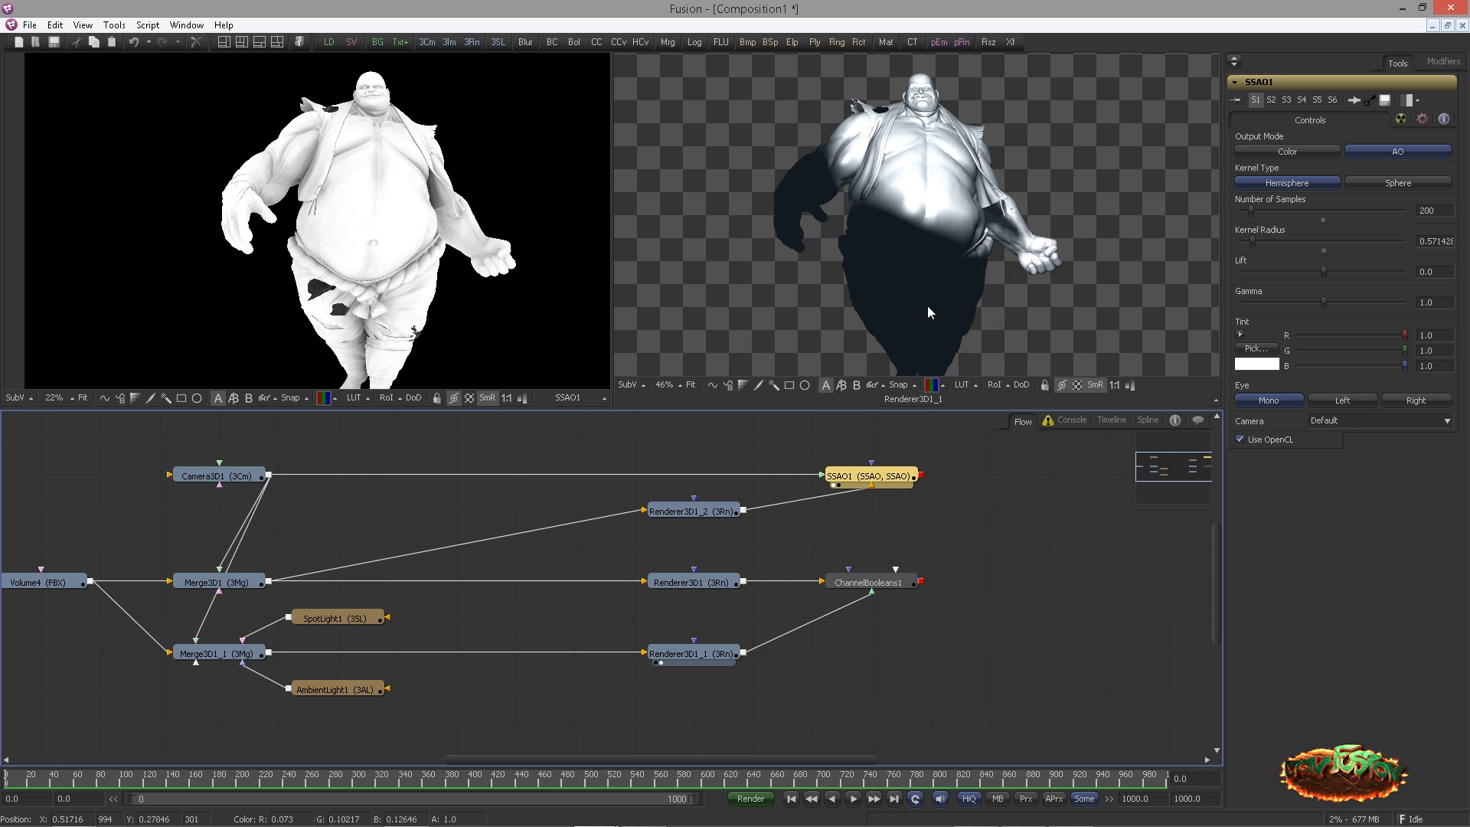
pyautogui.moveTo(866, 582); pyautogui.dragTo(972, 521)
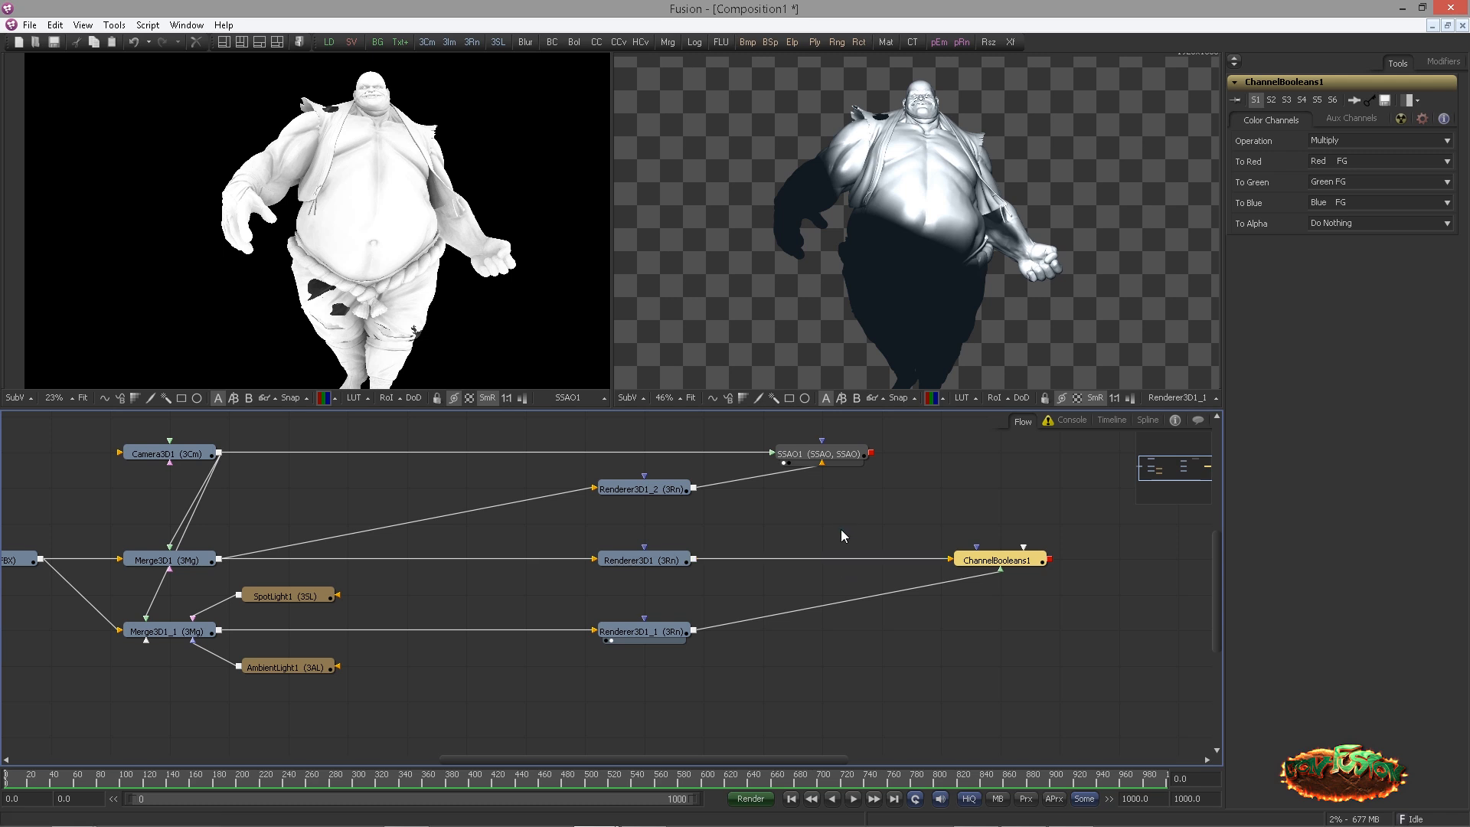
# Insert a Channel Booleans tool between Renderer3D1_1 and ChannelBooleans1
pyautogui.click(660, 628)
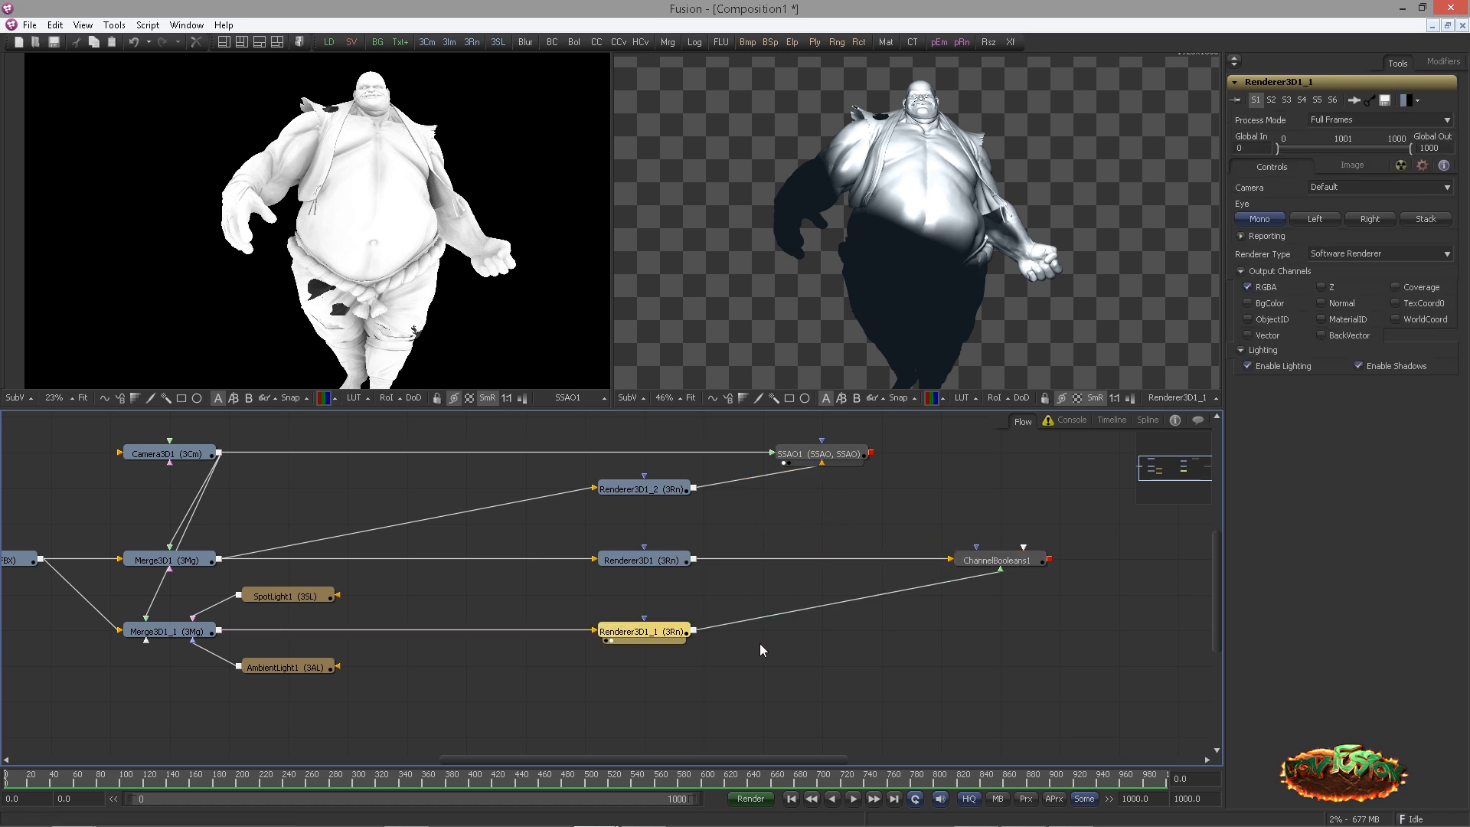
pyautogui.hotkey('ctrl', 'space')
pyautogui.write('m')
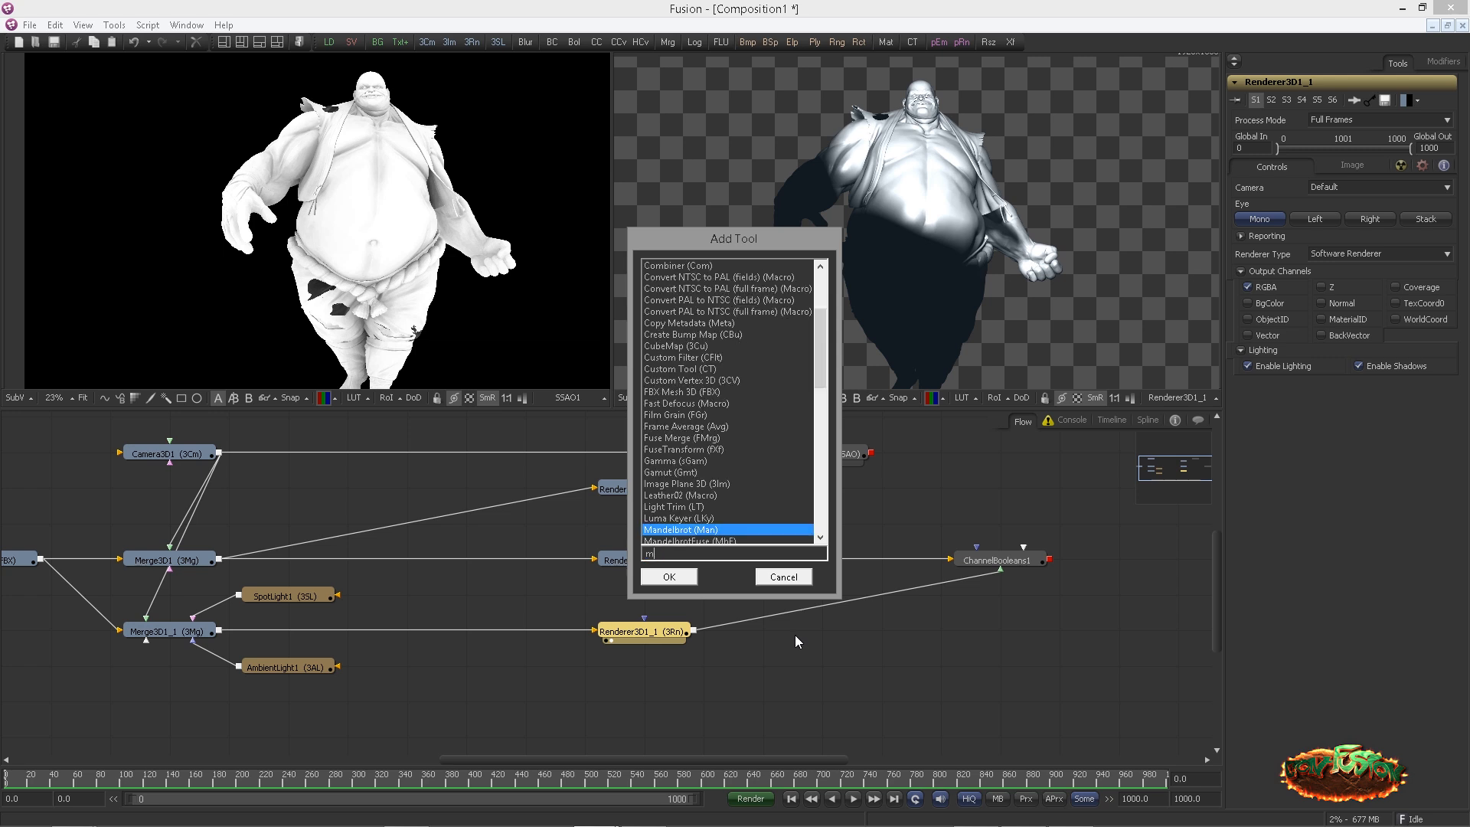
pyautogui.press('BackSpace')
pyautogui.write('bol')
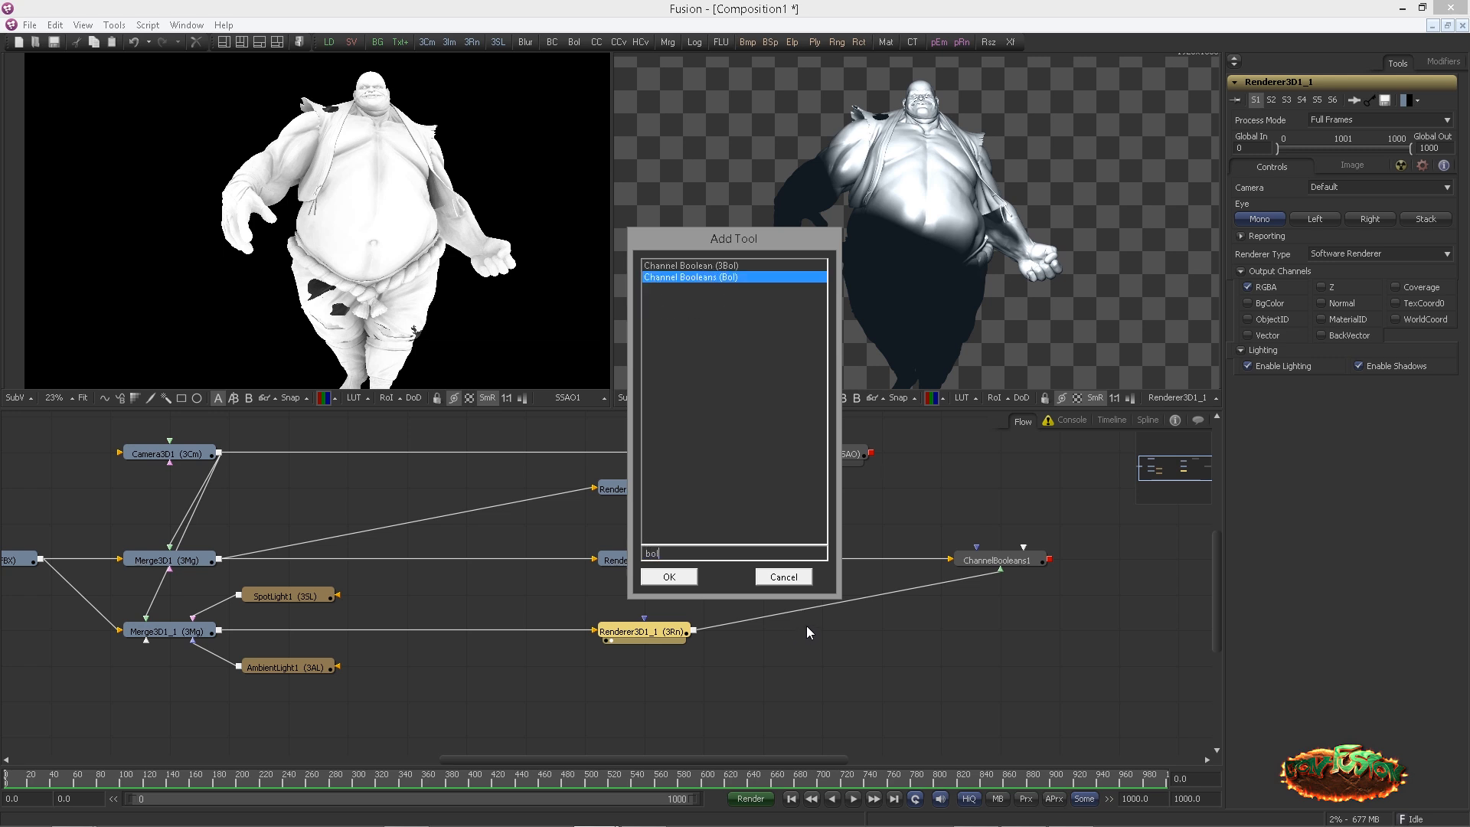
pyautogui.press('Return')
pyautogui.moveTo(763, 631); pyautogui.dragTo(820, 631)
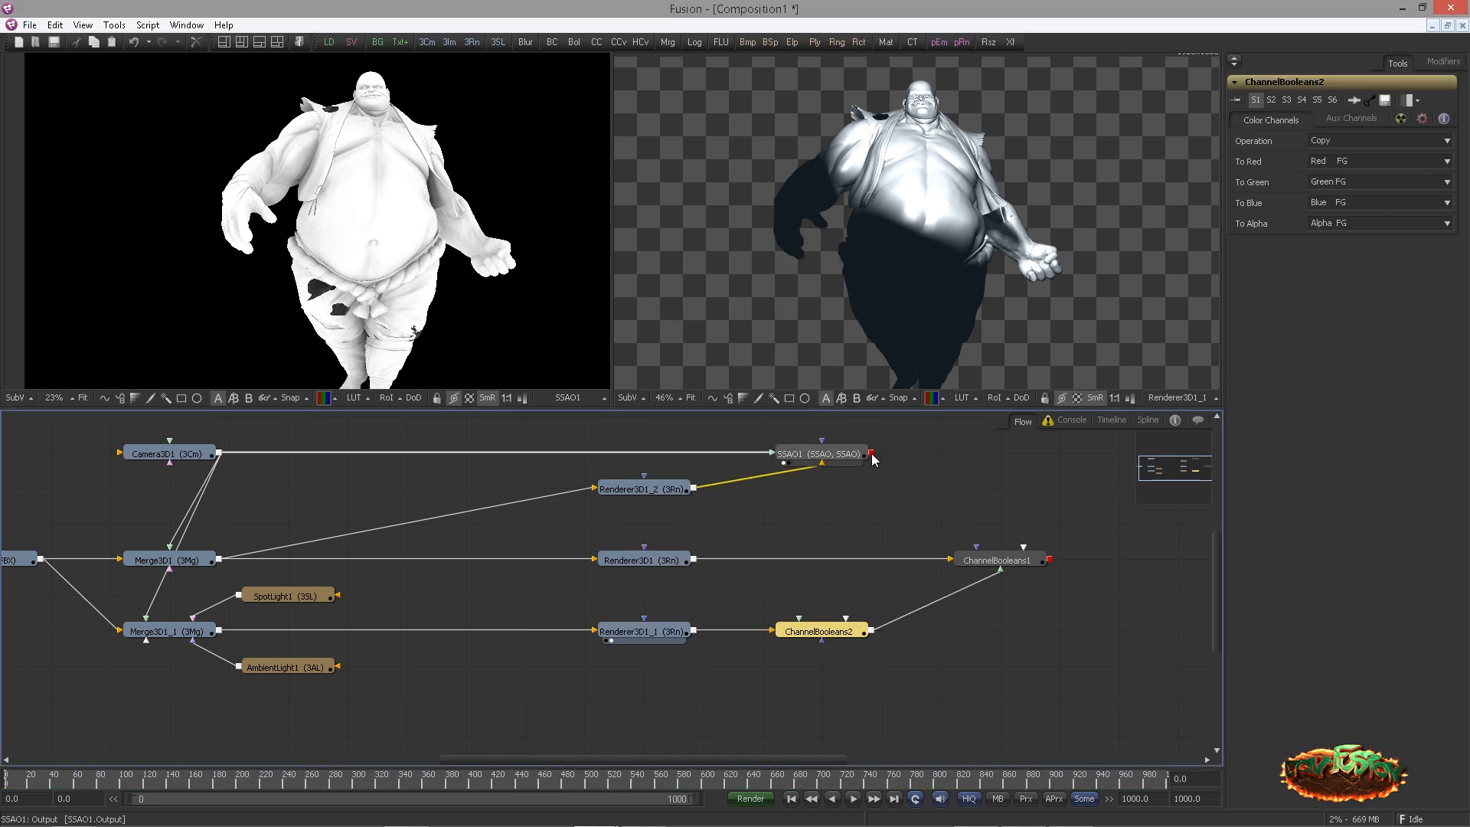
# Add a 1920 x 1080 Resize after SSAO1, and compare it in the second viewer with the full-size occlusion pass
pyautogui.click(868, 456)
pyautogui.hotkey('ctrl', 'space')
pyautogui.write('res')
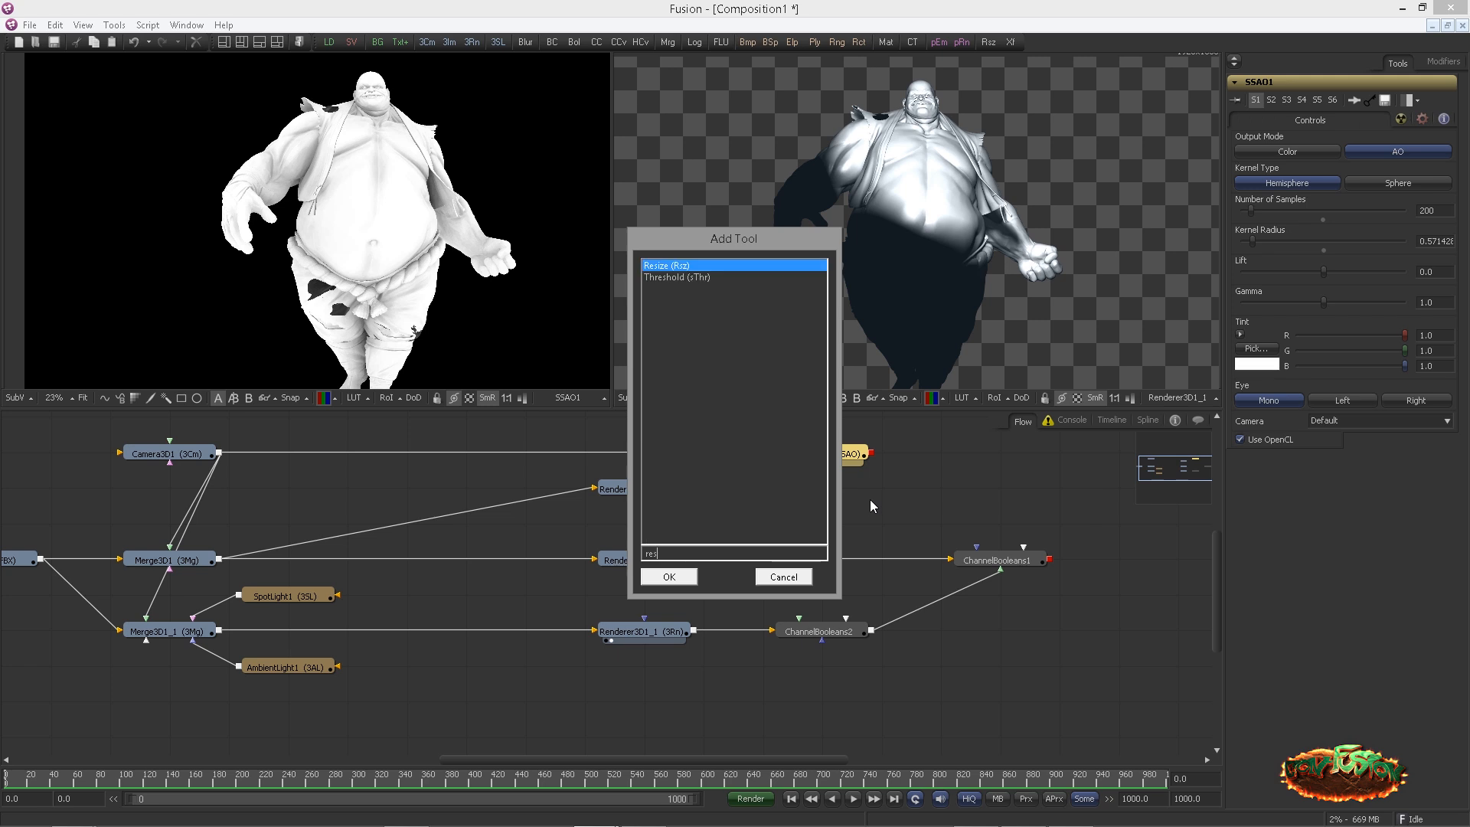
pyautogui.press('Return')
pyautogui.moveTo(914, 360); pyautogui.dragTo(916, 348)
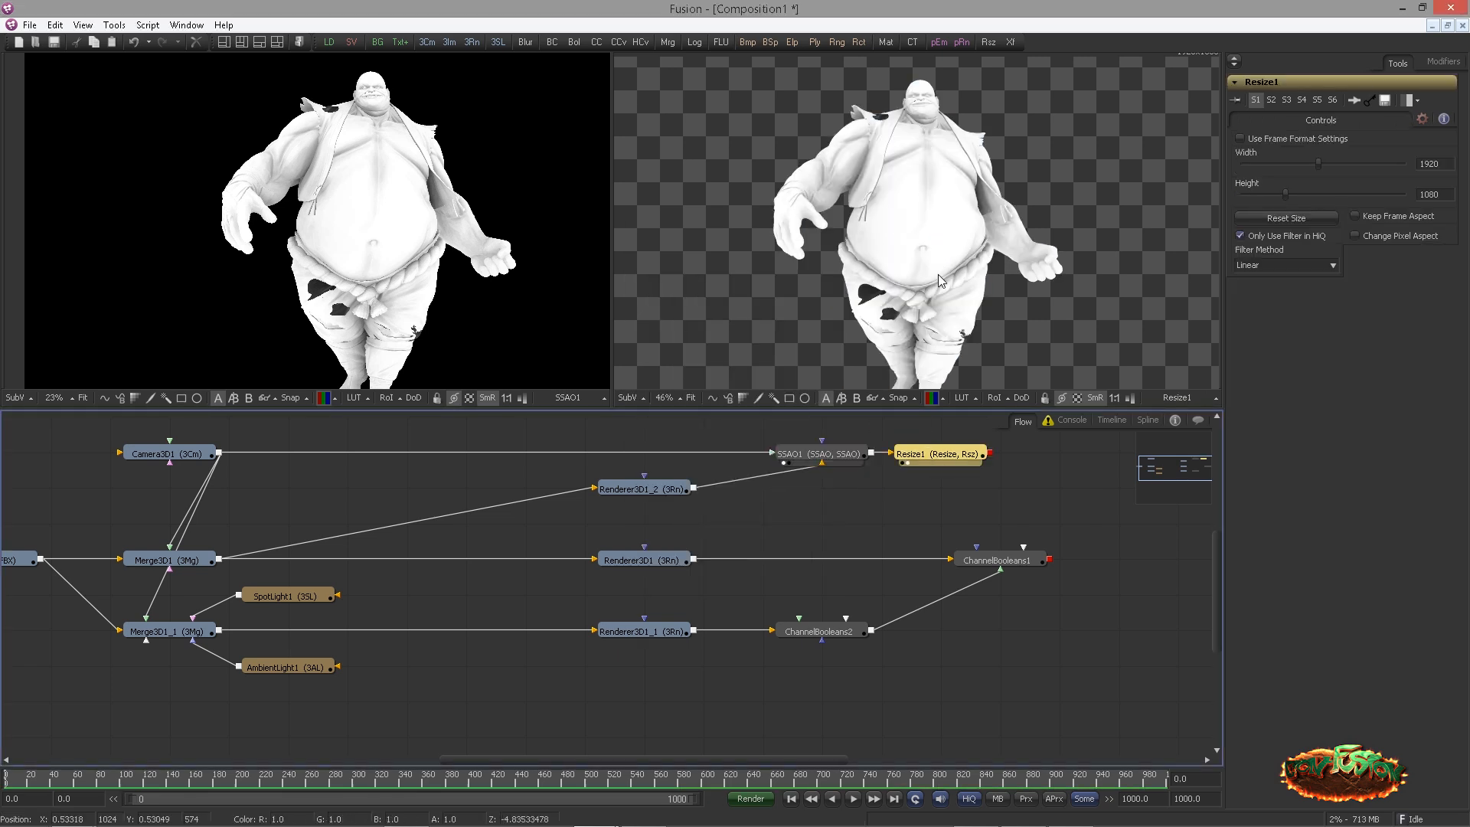
pyautogui.moveTo(1040, 294); pyautogui.dragTo(931, 295)
pyautogui.scroll(5, 918, 280)
pyautogui.scroll(5, 527, 324)
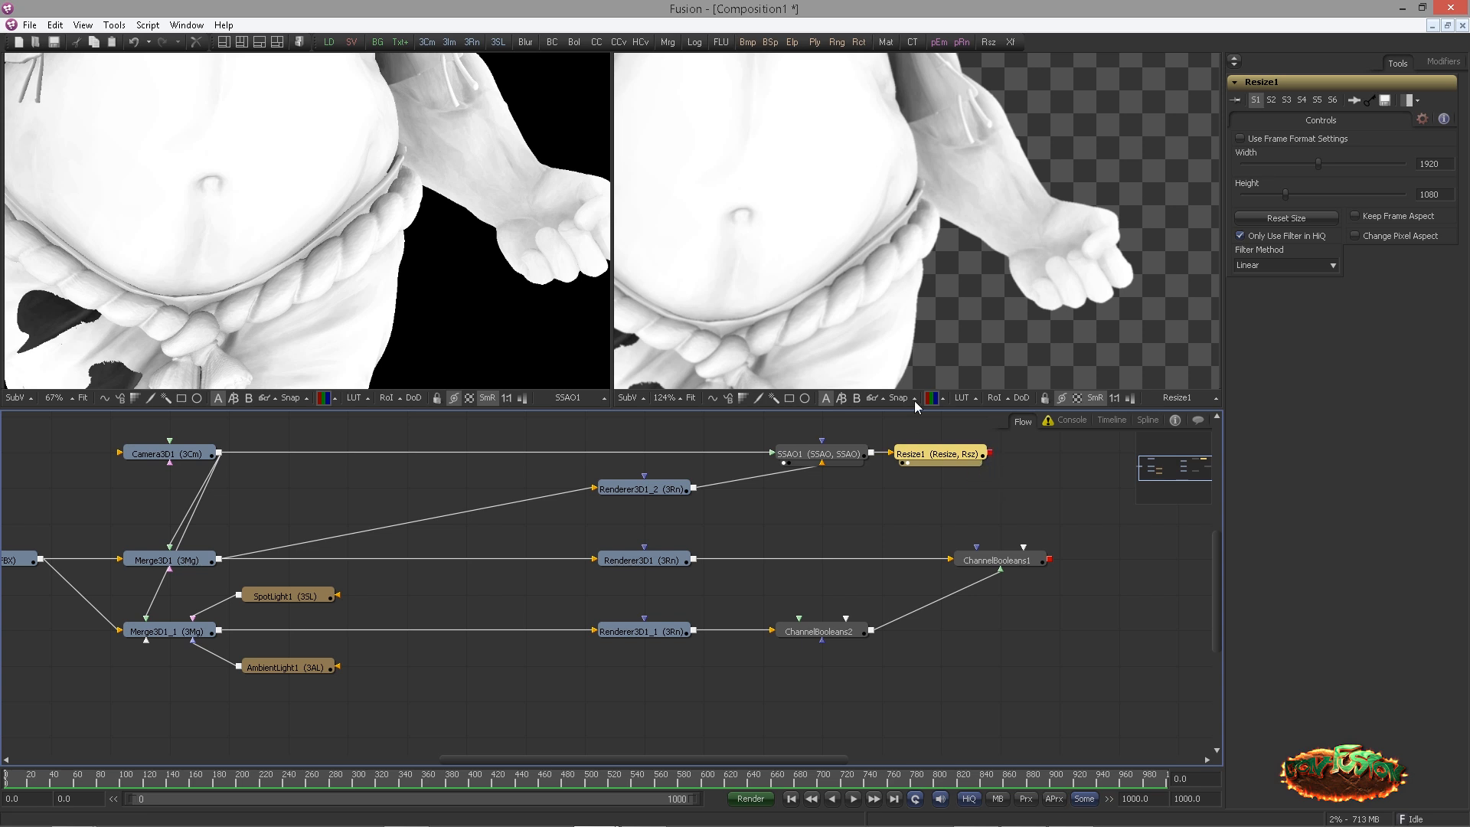
# Feed Resize1 into ChannelBooleans2 as foreground, set its operation to Multiply, and view the result in the second viewer
pyautogui.moveTo(936, 274); pyautogui.dragTo(968, 248)
pyautogui.scroll(-2, 968, 248)
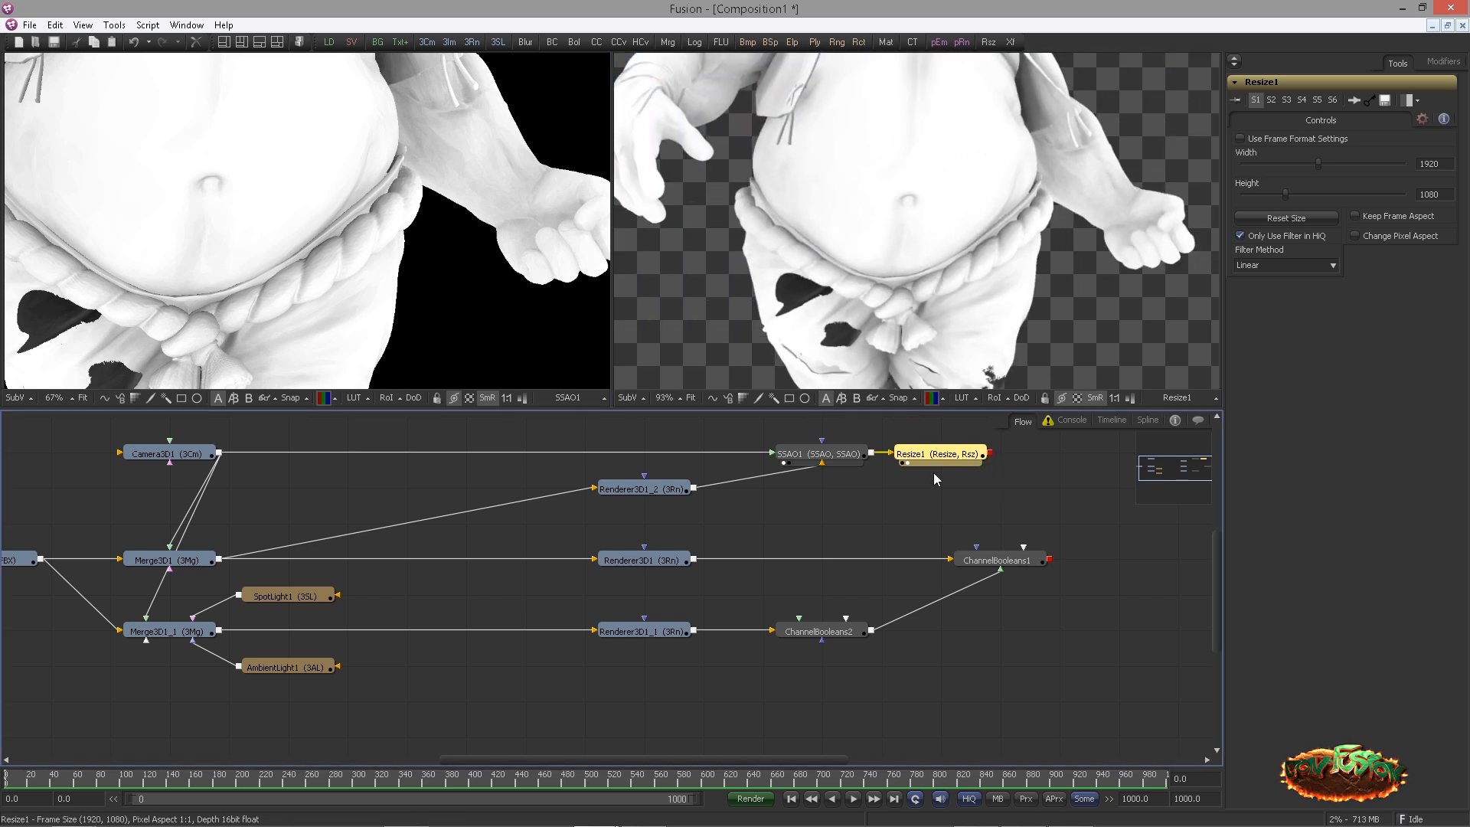
pyautogui.moveTo(936, 456); pyautogui.dragTo(799, 620)
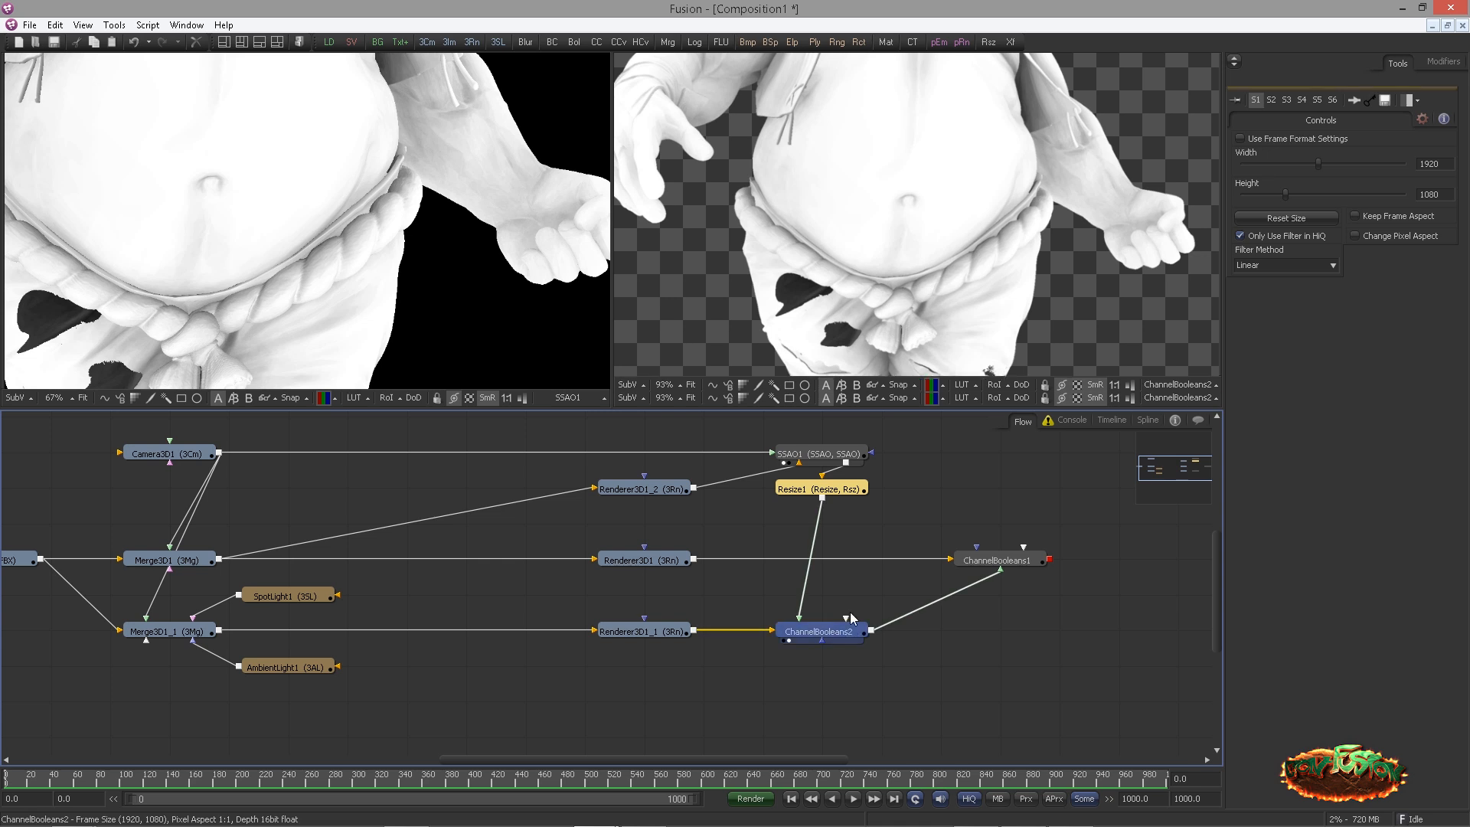
pyautogui.click(818, 631)
pyautogui.press('2')
pyautogui.click(1339, 141)
pyautogui.click(1338, 215)
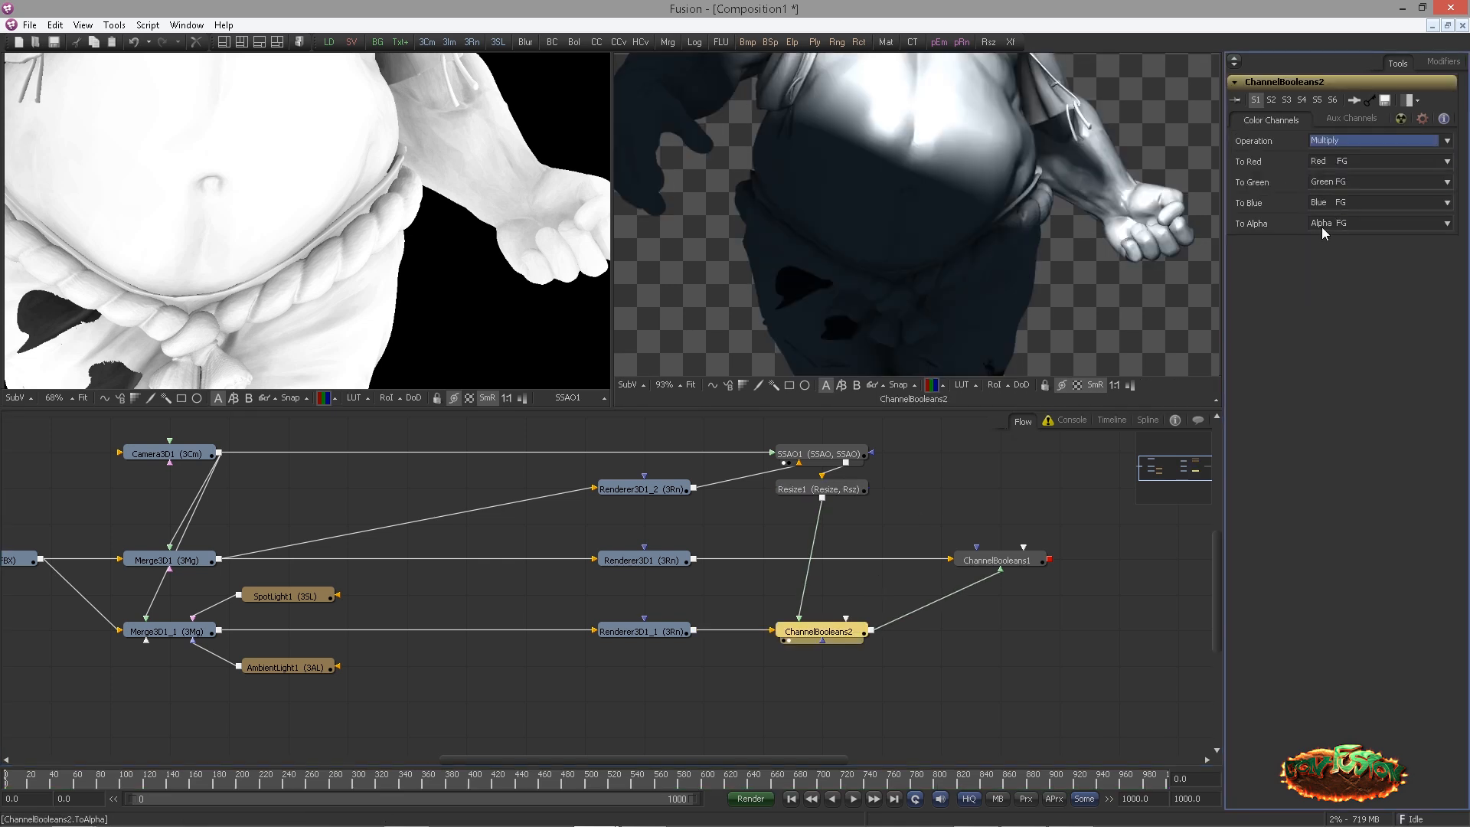
pyautogui.moveTo(960, 178); pyautogui.dragTo(907, 293)
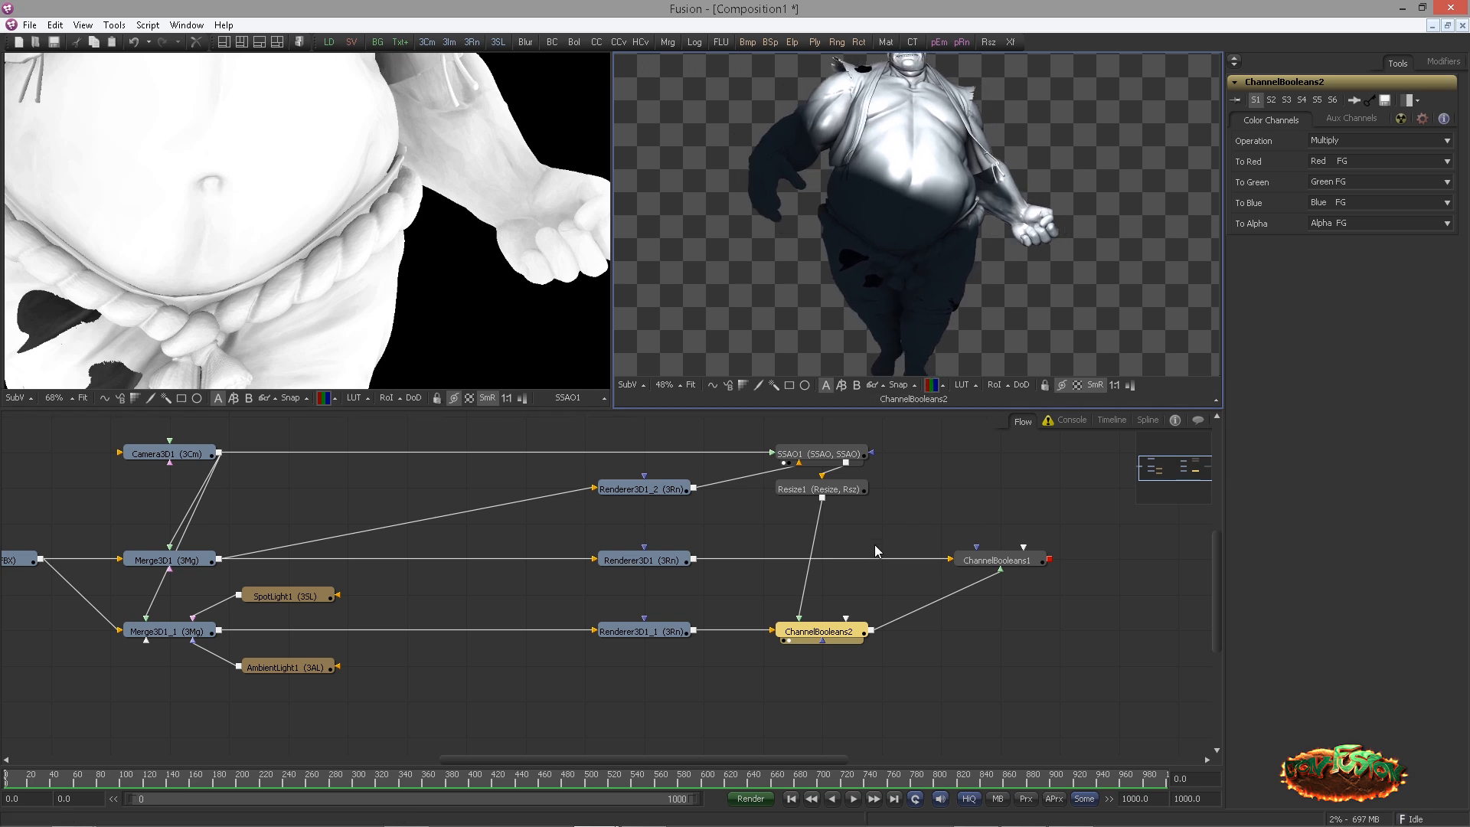
# View ChannelBooleans1 in the second viewer and toggle ChannelBooleans2 off and on to compare the character with and without occlusion
pyautogui.moveTo(887, 534); pyautogui.dragTo(804, 532)
pyautogui.moveTo(913, 553); pyautogui.dragTo(927, 360)
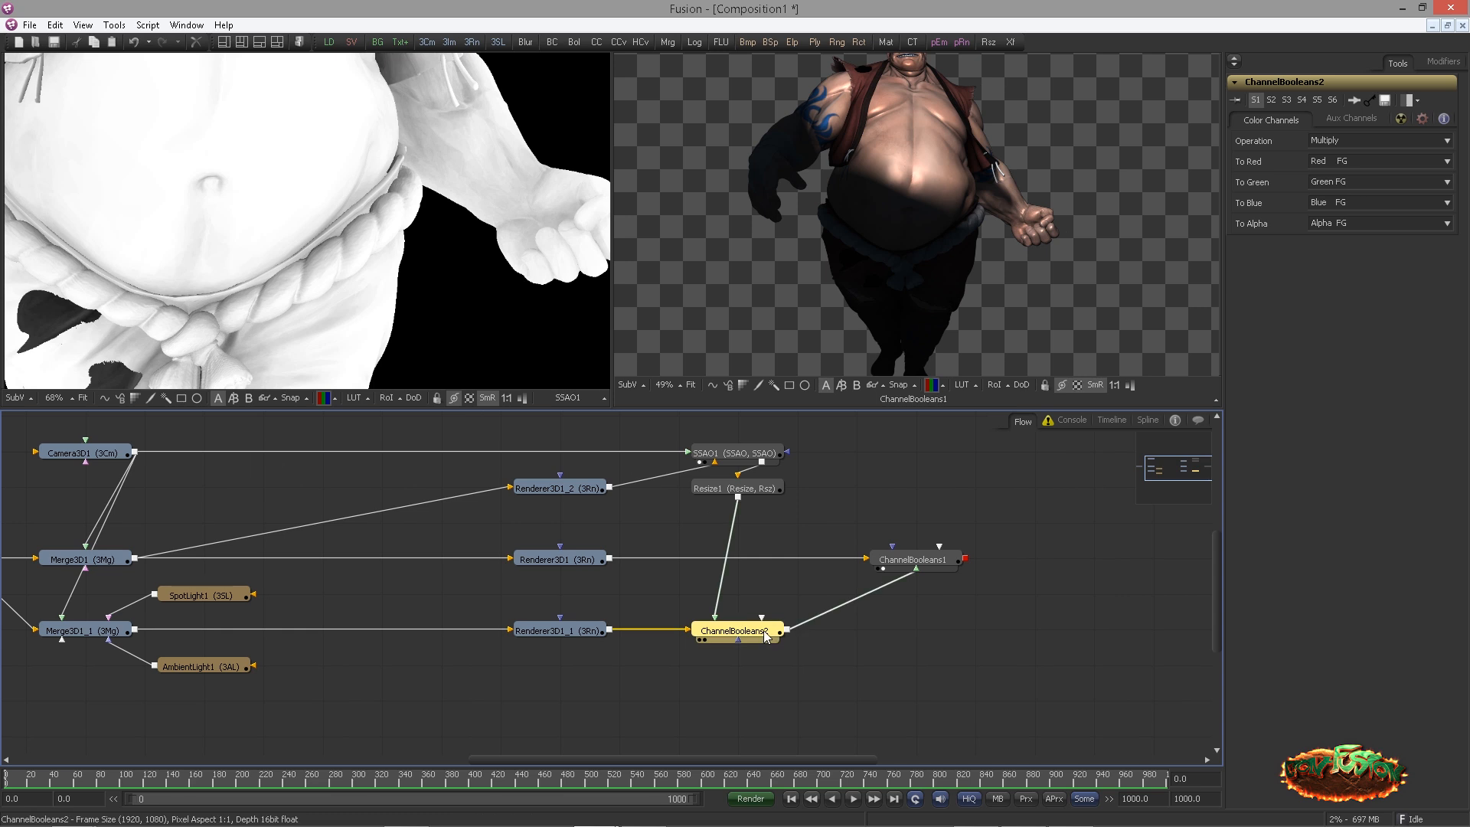
pyautogui.click(810, 622)
pyautogui.hotkey('ctrl', 'p')
pyautogui.hotkey('ctrl', 'p')
pyautogui.hotkey('ctrl', 'p')
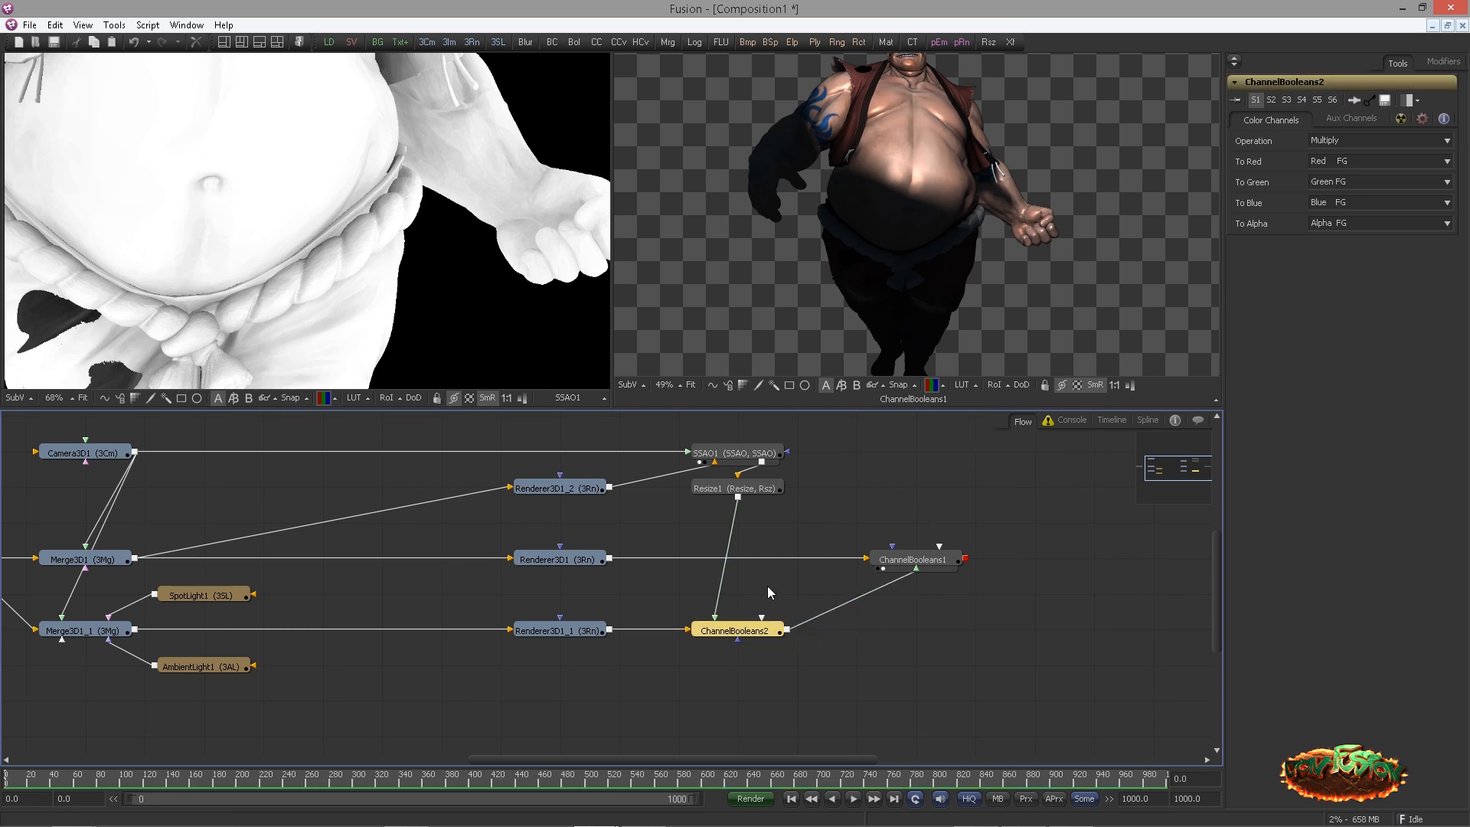
# Insert a Color Corrector between Resize1 and ChannelBooleans2 and show it in the second viewer
pyautogui.moveTo(735, 488); pyautogui.dragTo(754, 292)
pyautogui.click(805, 531)
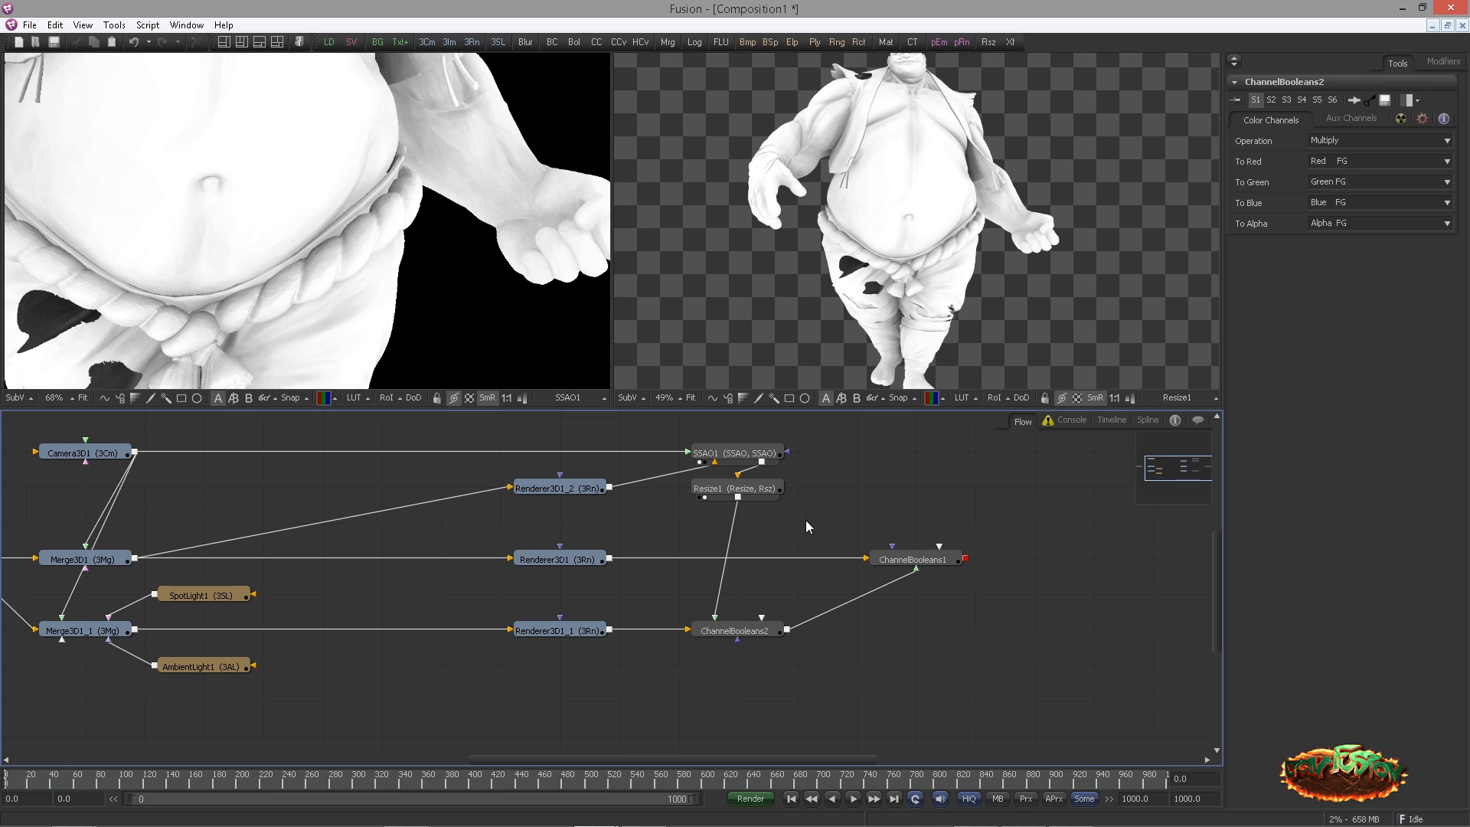
pyautogui.hotkey('ctrl', 'space')
pyautogui.write('cc')
pyautogui.press('Return')
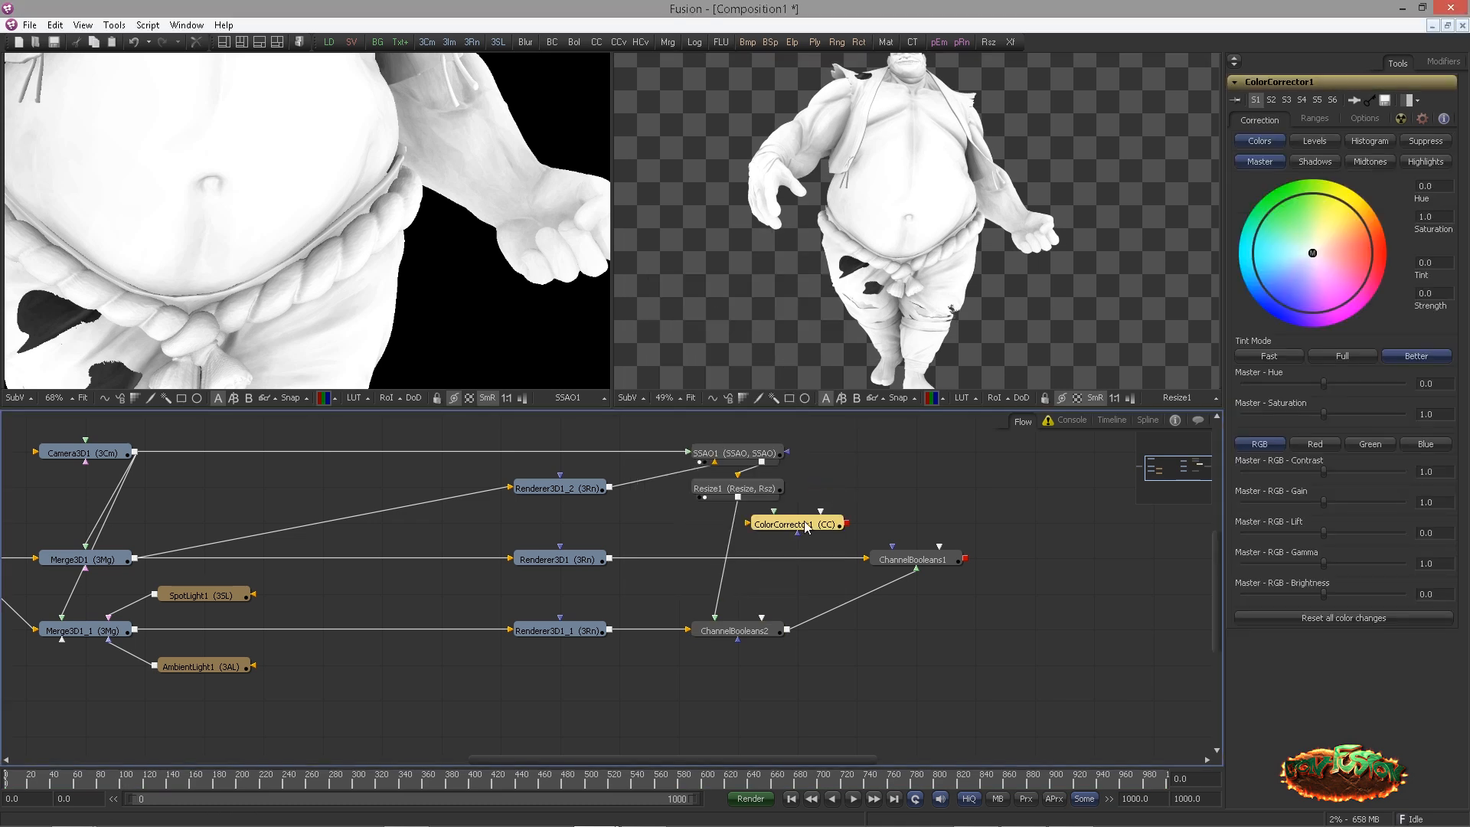
pyautogui.click(736, 545)
pyautogui.moveTo(736, 545); pyautogui.dragTo(738, 531)
pyautogui.press('2')
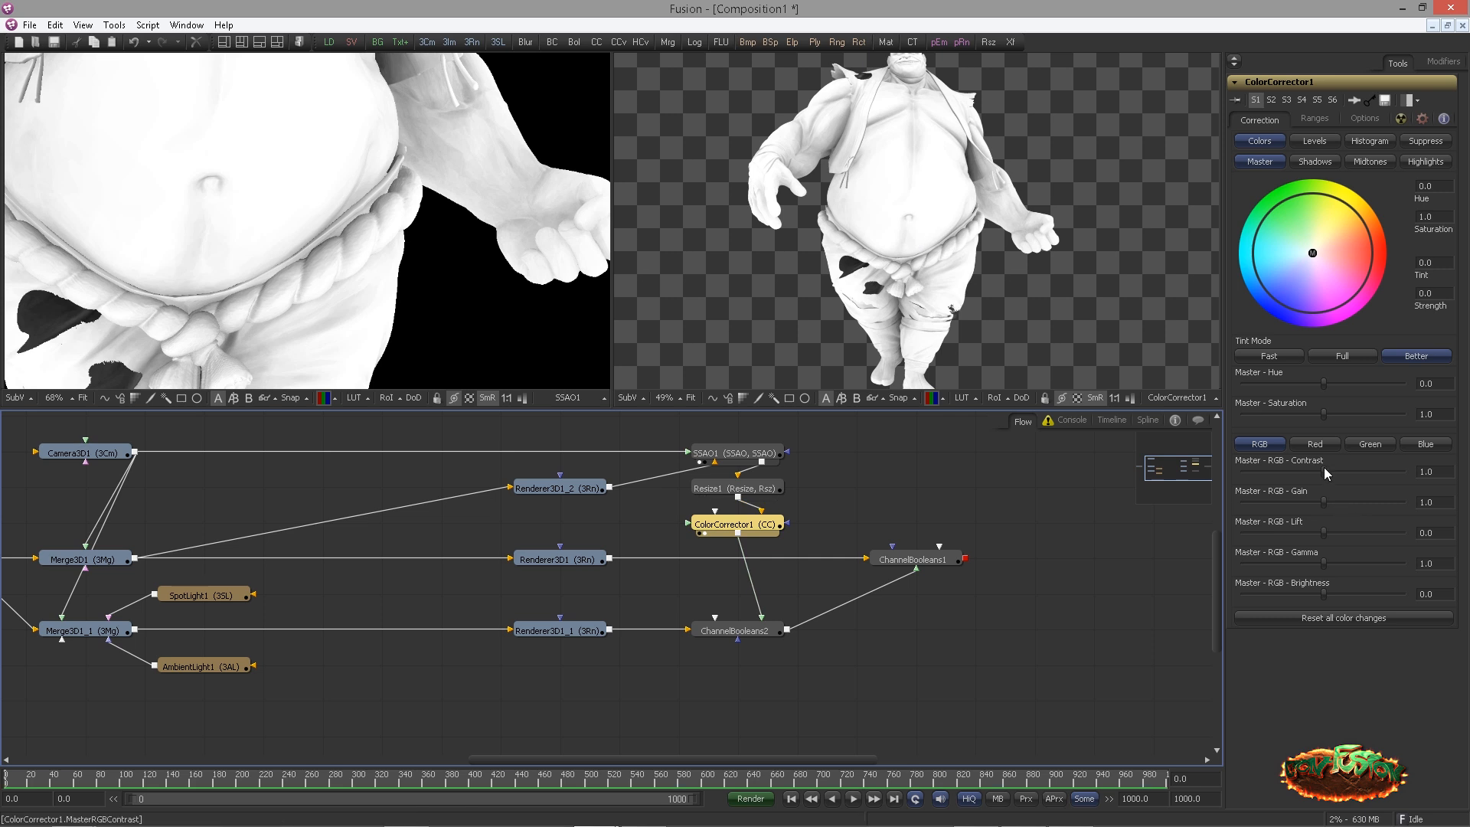
# Tint the occlusion pass light blue with a strength of about 0.21, checking it on the ChannelBooleans1 result
pyautogui.moveTo(1312, 252); pyautogui.dragTo(1275, 262)
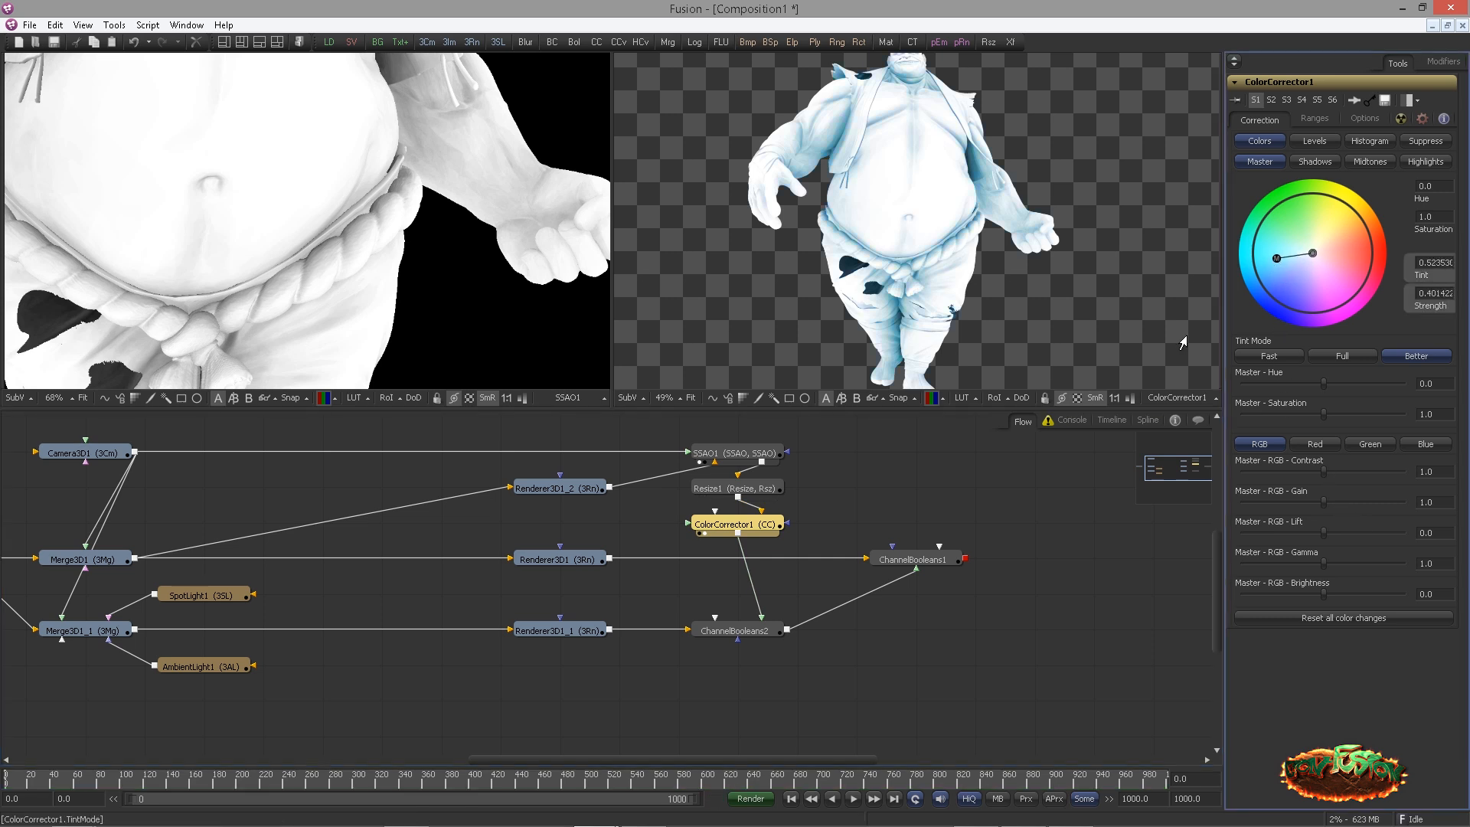
pyautogui.click(911, 557)
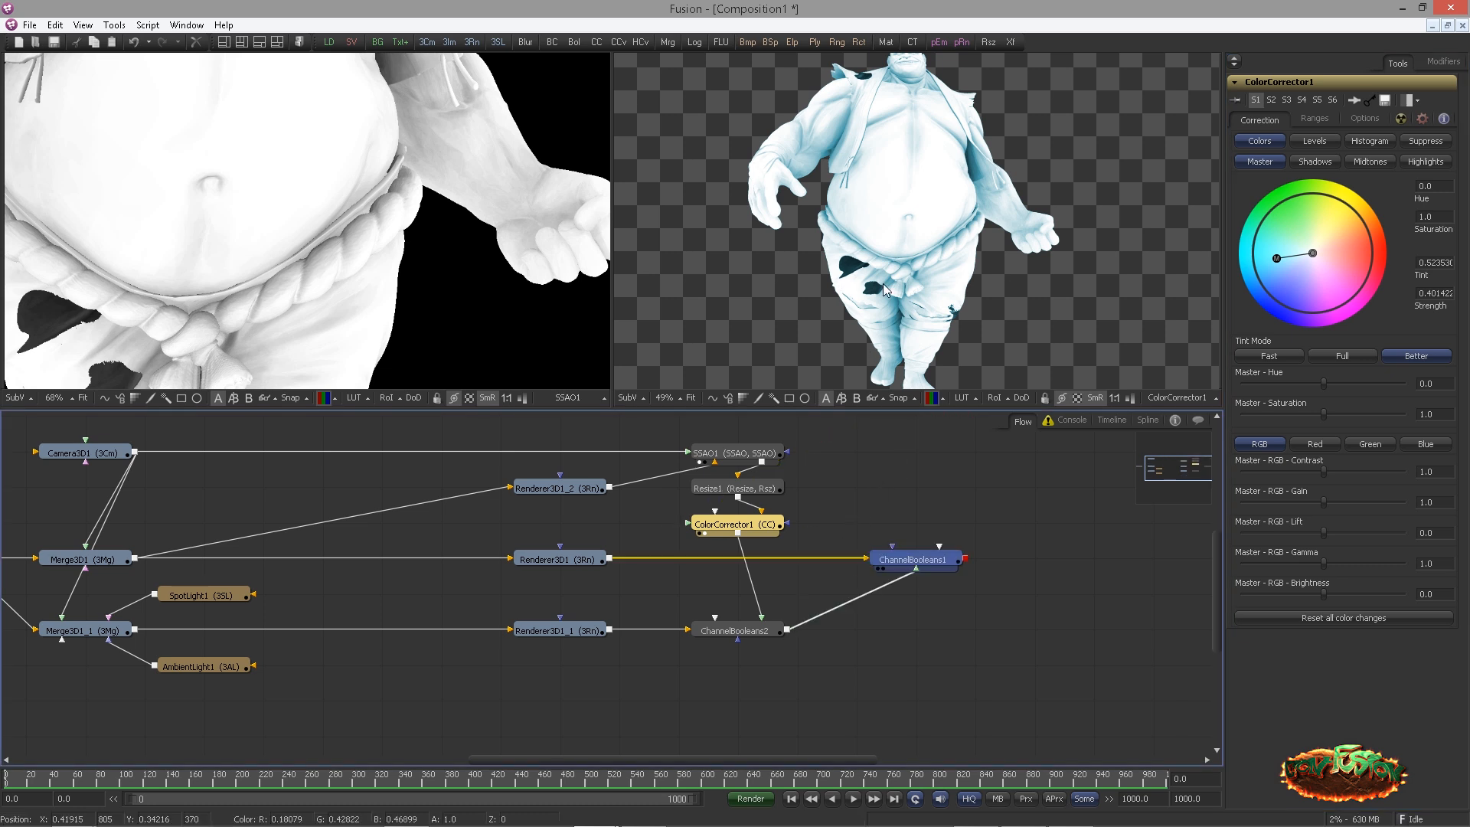
pyautogui.moveTo(883, 284); pyautogui.dragTo(907, 332)
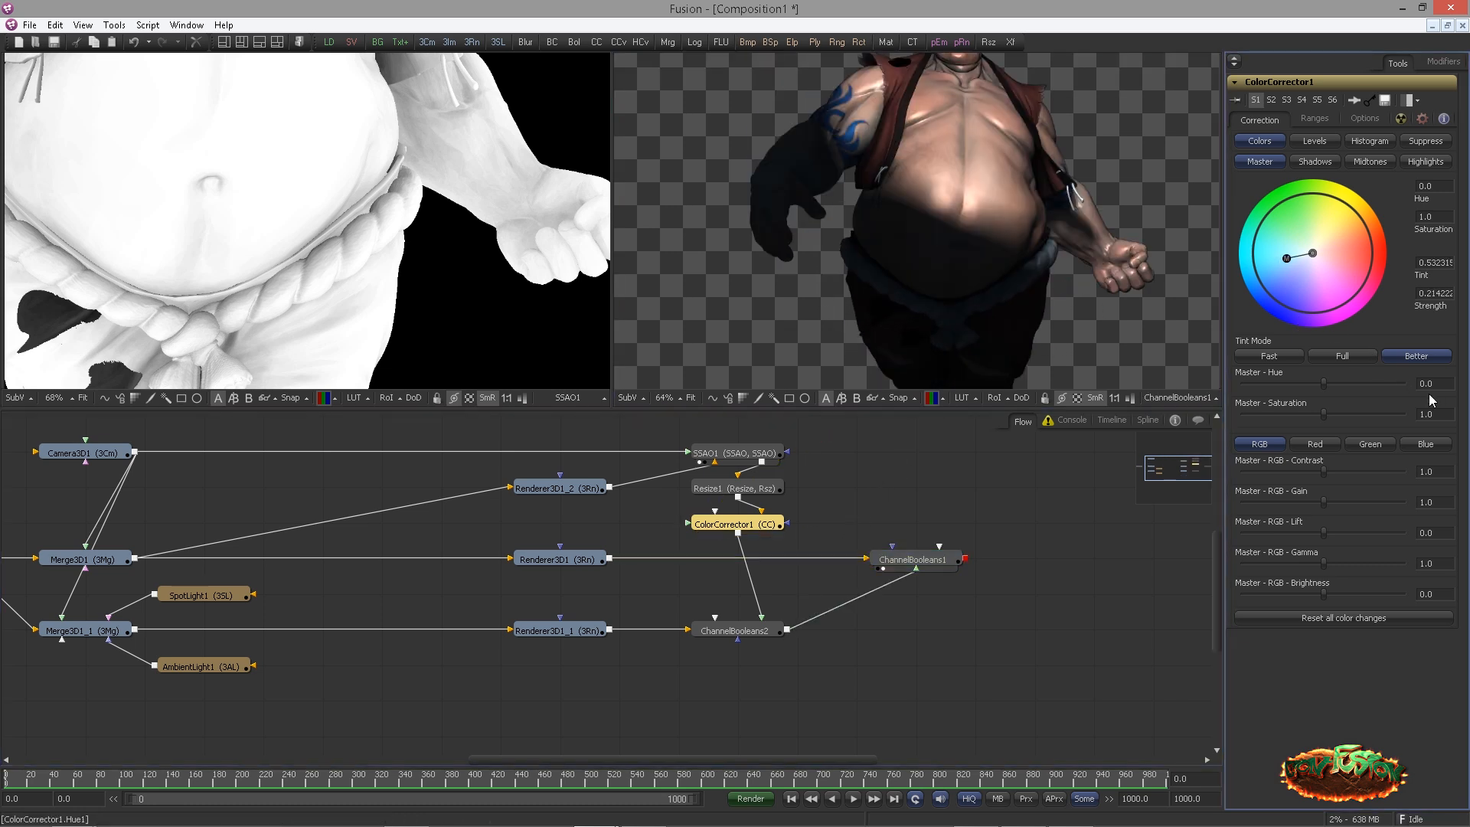
pyautogui.moveTo(857, 257); pyautogui.dragTo(759, 246)
# Duplicate Merge3D1_1 and Renderer3D1_1 together below the existing lighting branch
pyautogui.click(934, 558)
pyautogui.moveTo(804, 617); pyautogui.dragTo(862, 611)
pyautogui.moveTo(640, 666); pyautogui.dragTo(761, 638)
pyautogui.moveTo(681, 663); pyautogui.dragTo(796, 584)
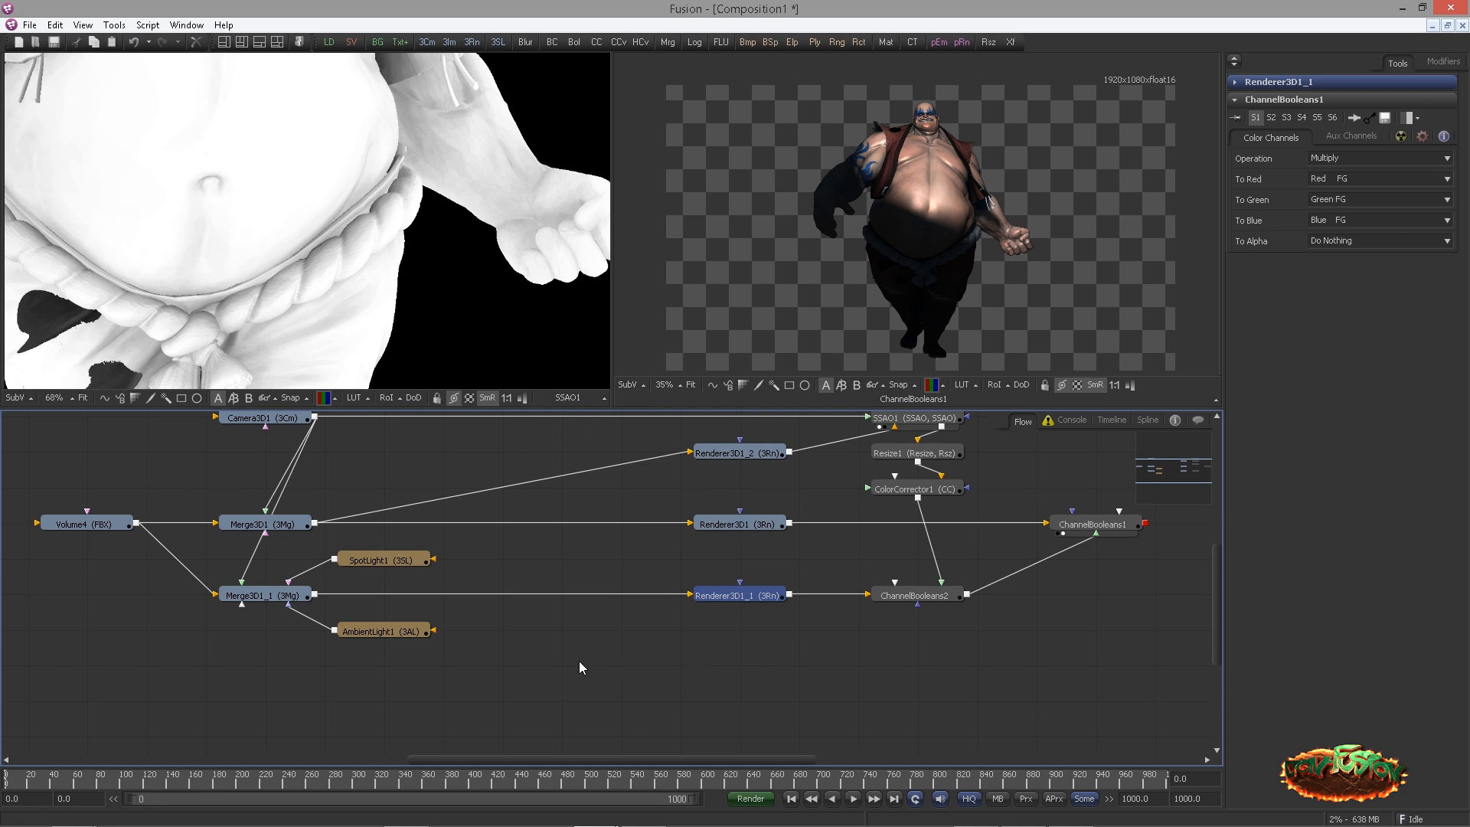
pyautogui.moveTo(172, 624); pyautogui.dragTo(780, 601)
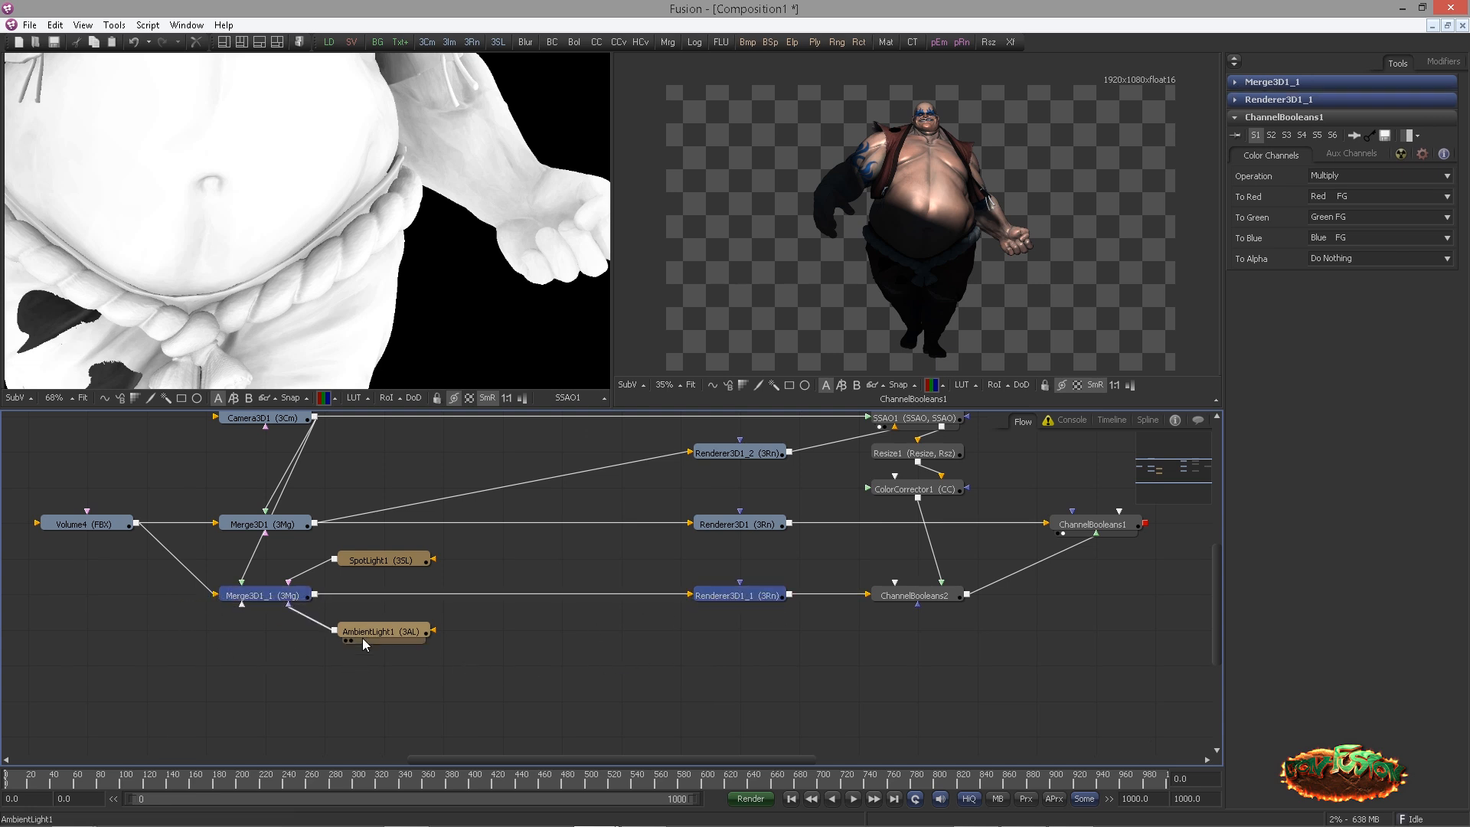
pyautogui.hotkey('ctrl', 'c')
pyautogui.hotkey('ctrl', 'v')
pyautogui.click(305, 667)
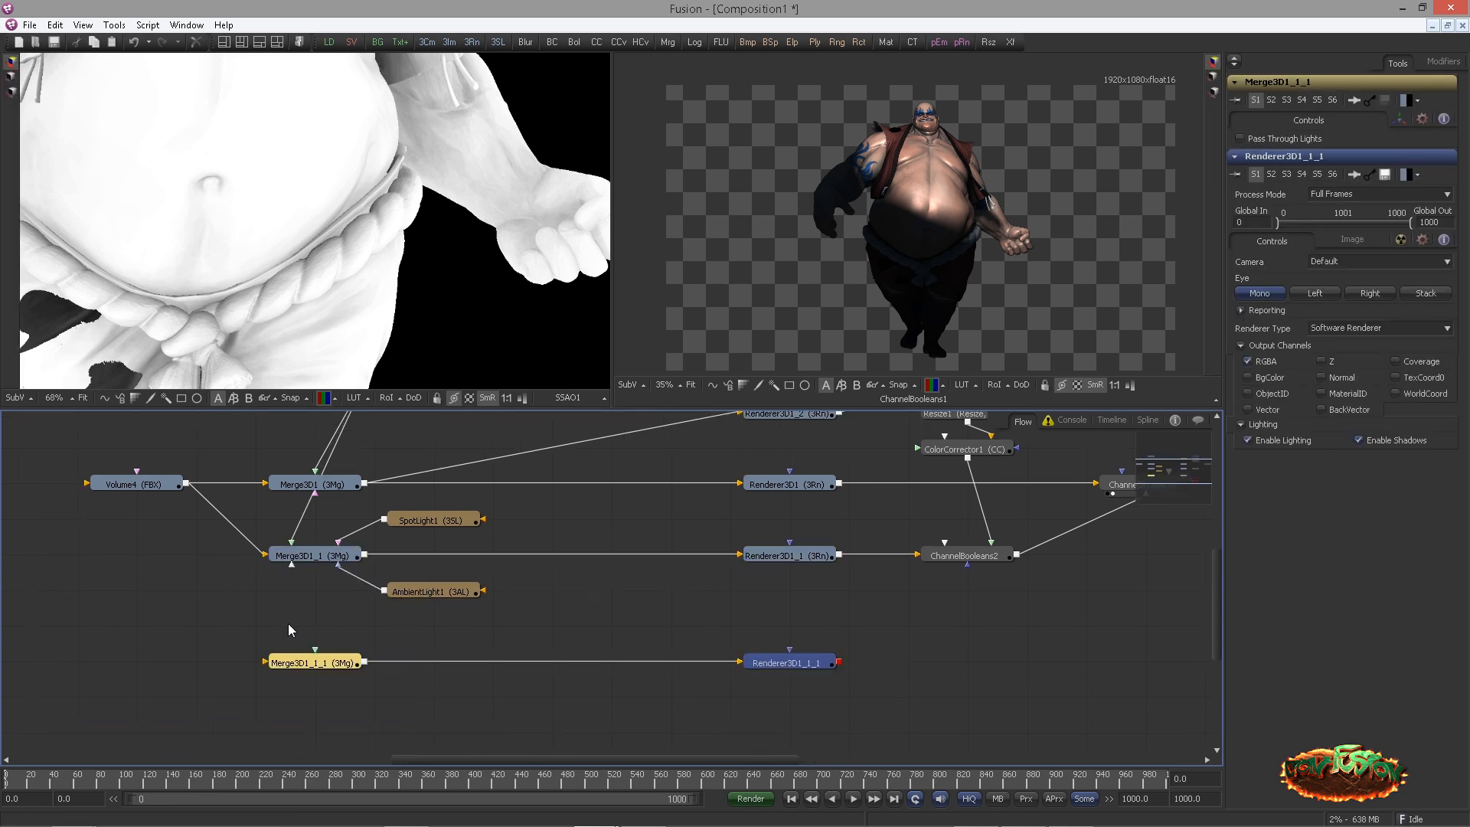
# Connect the Volume4 FBX character and Camera3D1 to the duplicated merge, Merge3D1_1_1
pyautogui.moveTo(186, 483); pyautogui.dragTo(287, 663)
pyautogui.moveTo(304, 592); pyautogui.dragTo(374, 632)
pyautogui.scroll(-1, 375, 632)
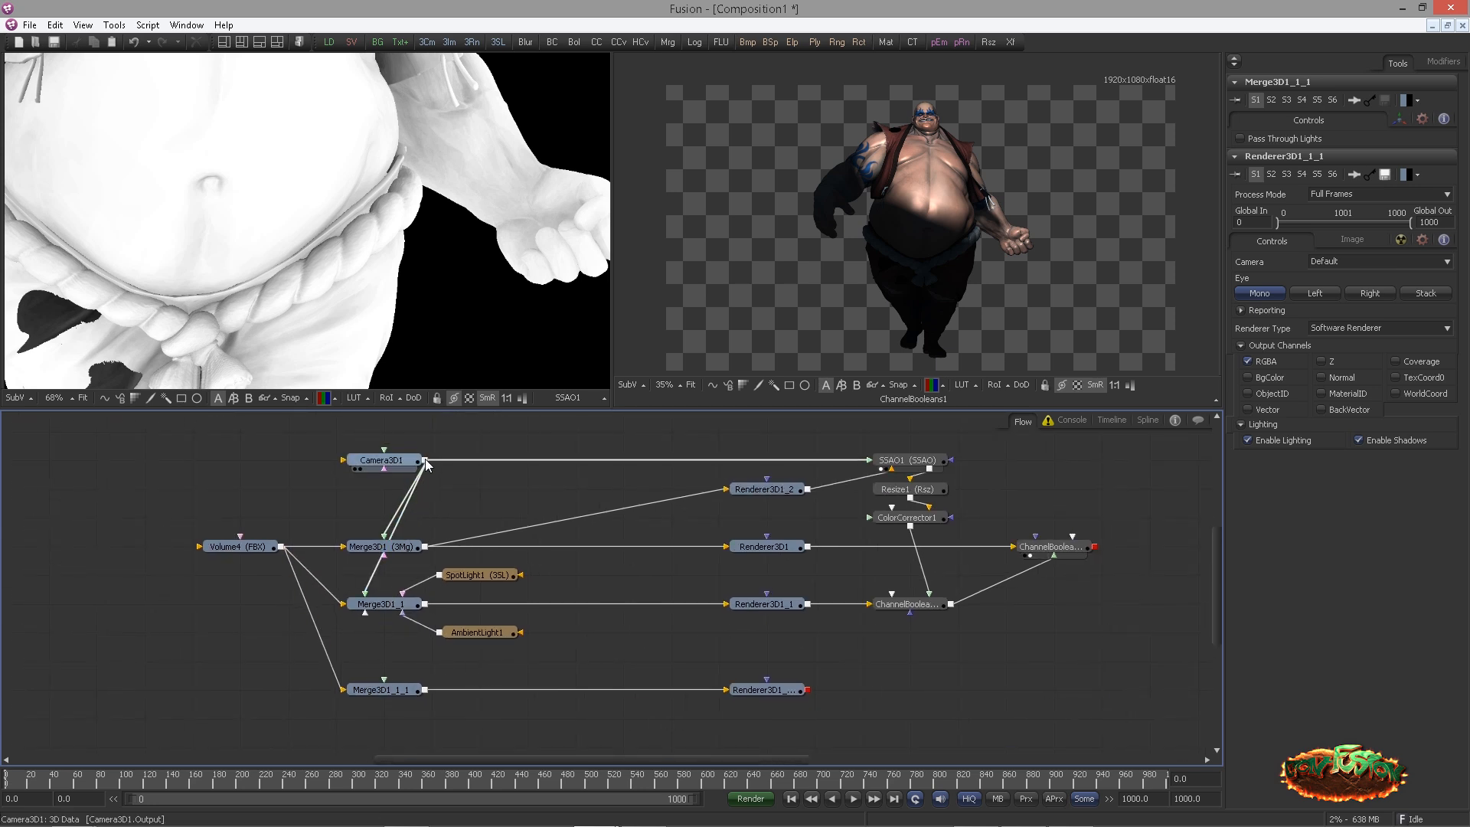
pyautogui.moveTo(425, 459); pyautogui.dragTo(384, 684)
# Duplicate SpotLight1, connect the copy to Merge3D1_1_1, and show that merge in the first viewer
pyautogui.click(483, 575)
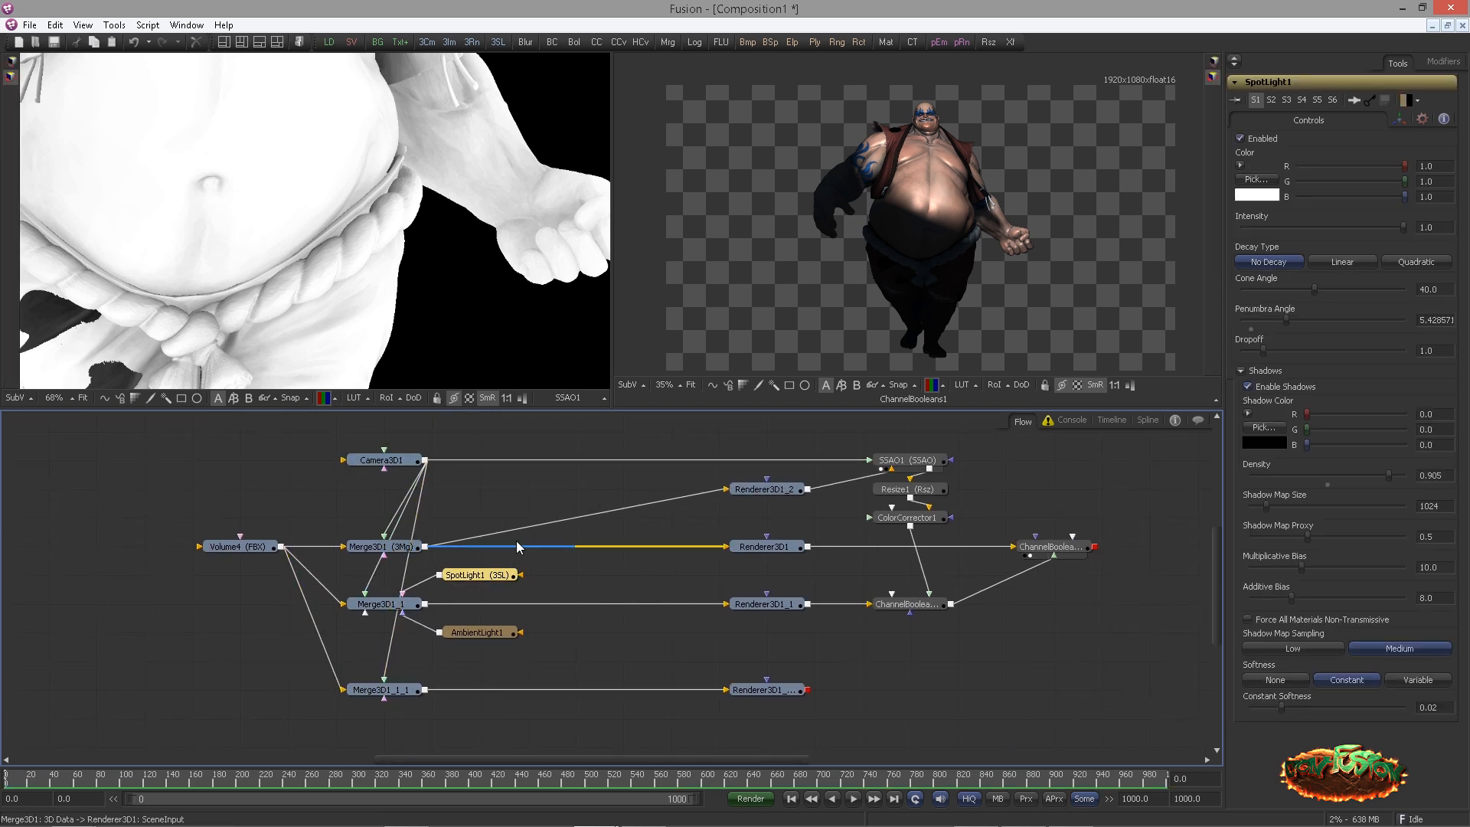
pyautogui.click(213, 686)
pyautogui.scroll(1, 216, 685)
pyautogui.hotkey('ctrl', 'v')
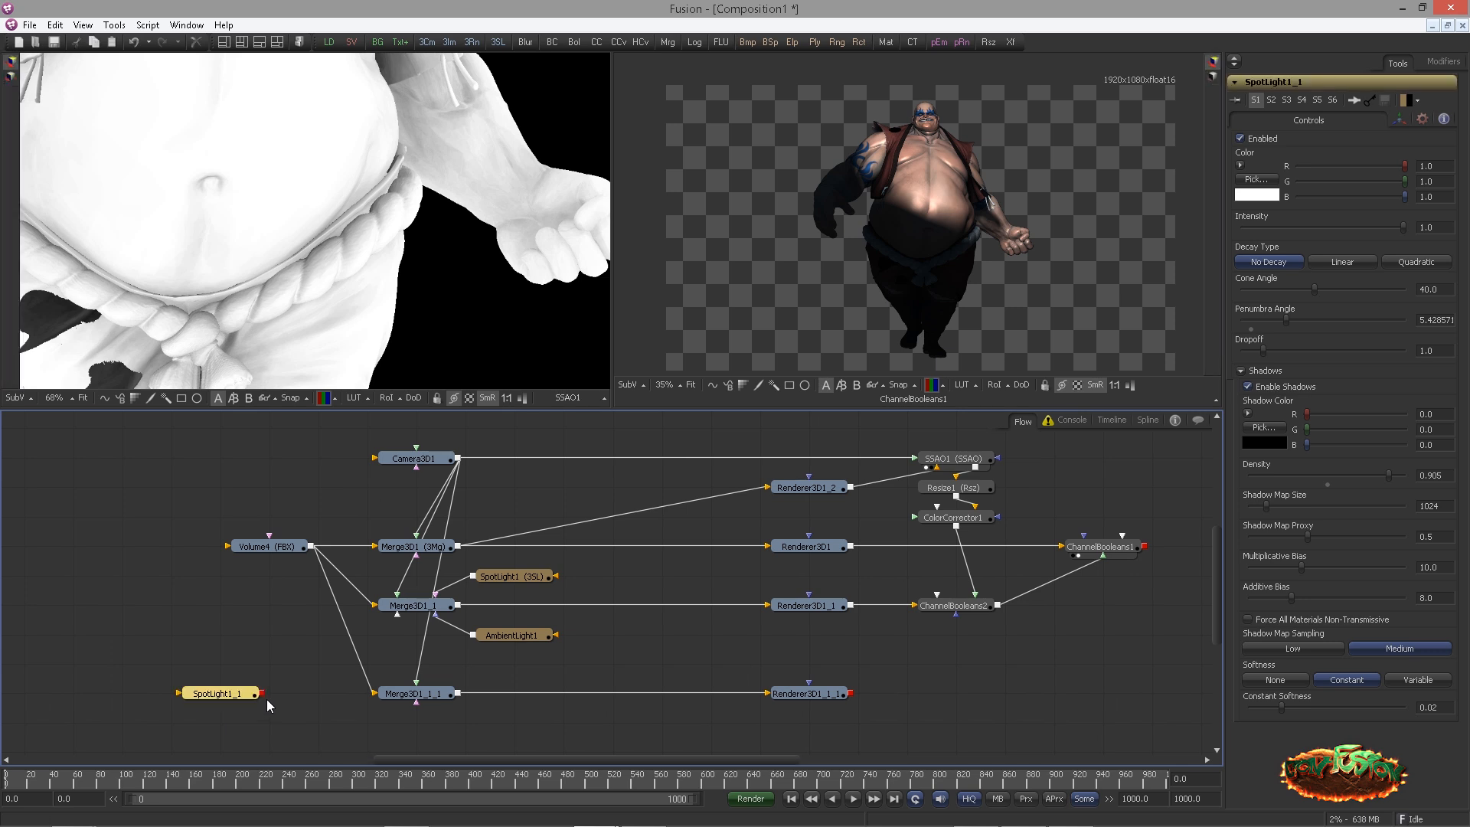
pyautogui.moveTo(262, 693); pyautogui.dragTo(543, 287)
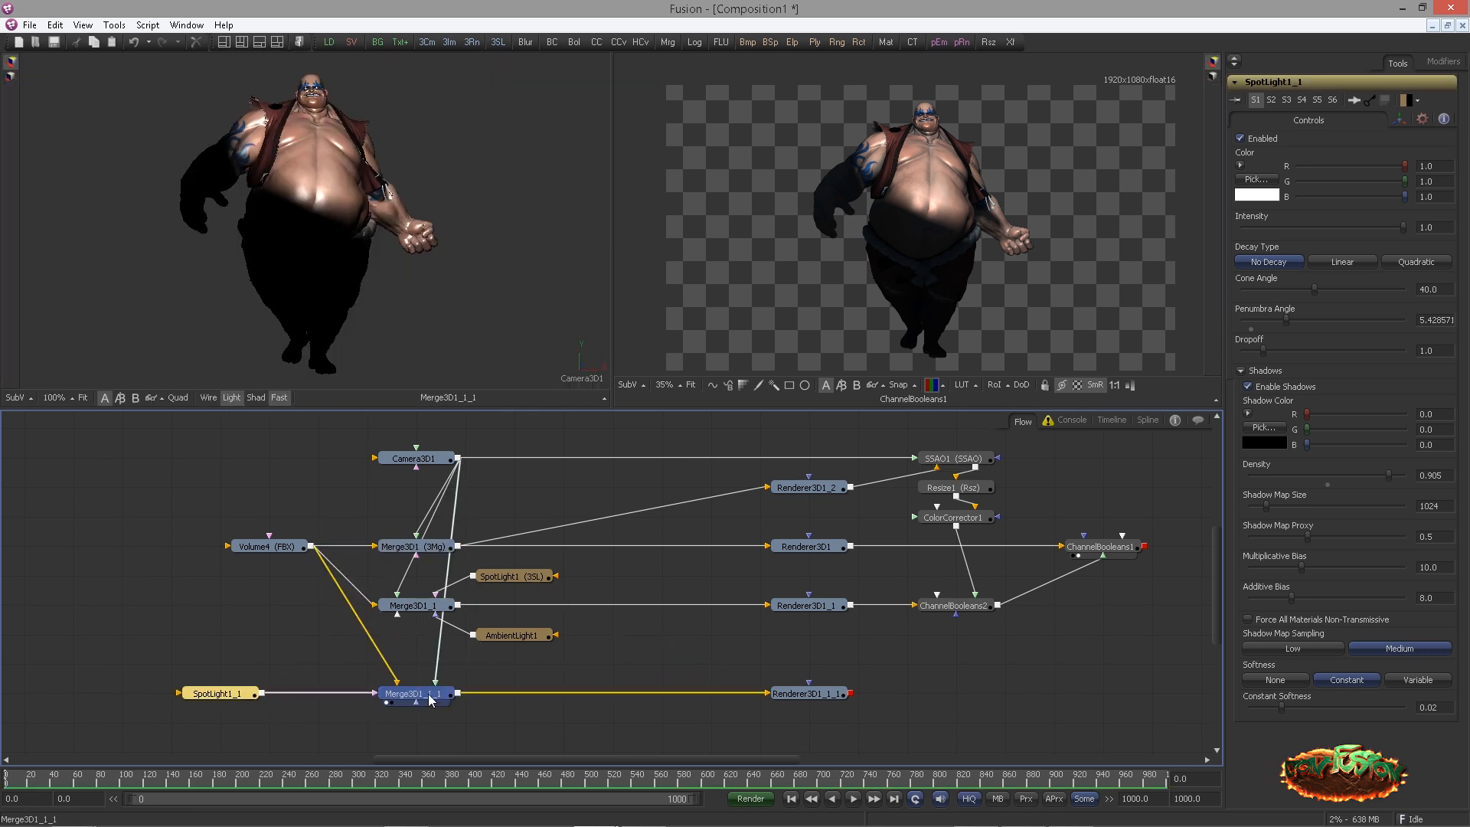
# Show Merge3D1_1_1 in the second viewer, and rotate and move the copied spotlight to light the character from the side
pyautogui.moveTo(413, 693); pyautogui.dragTo(772, 382)
pyautogui.moveTo(934, 288); pyautogui.dragTo(867, 237)
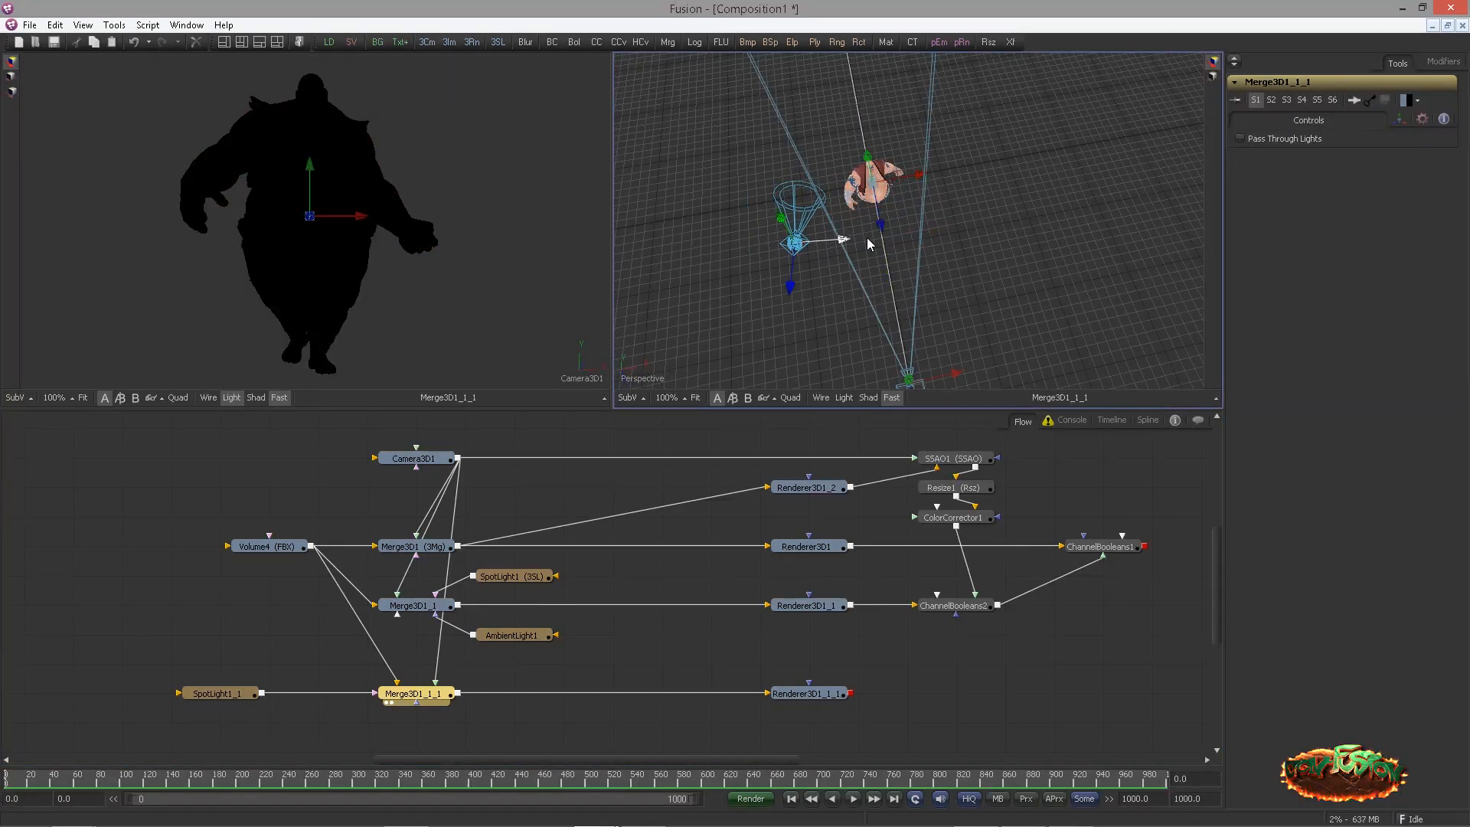
pyautogui.press('r')
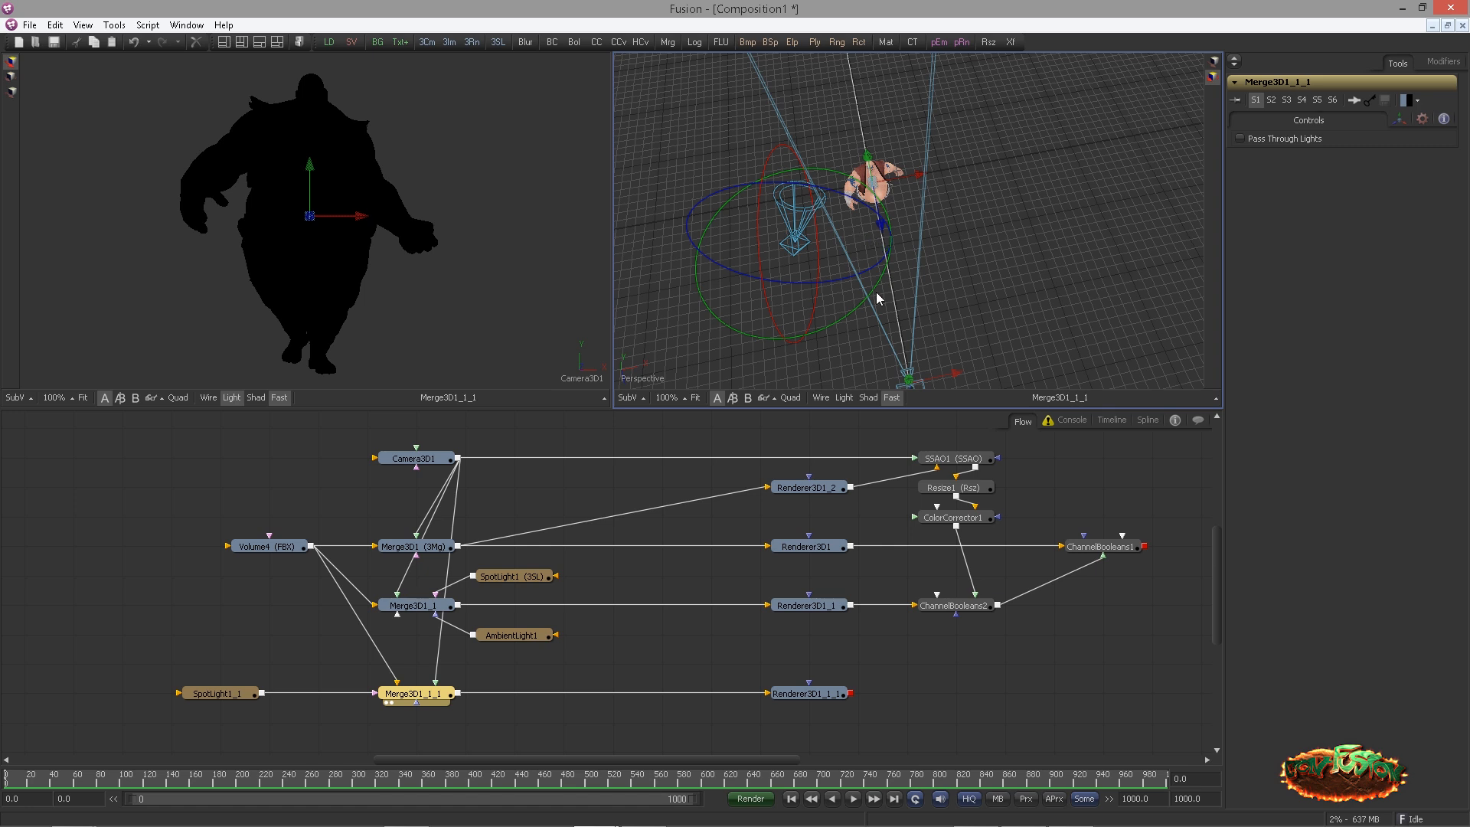
pyautogui.moveTo(852, 307); pyautogui.dragTo(727, 198)
pyautogui.press('t')
pyautogui.moveTo(802, 232); pyautogui.dragTo(893, 269)
pyautogui.moveTo(753, 324); pyautogui.dragTo(726, 366)
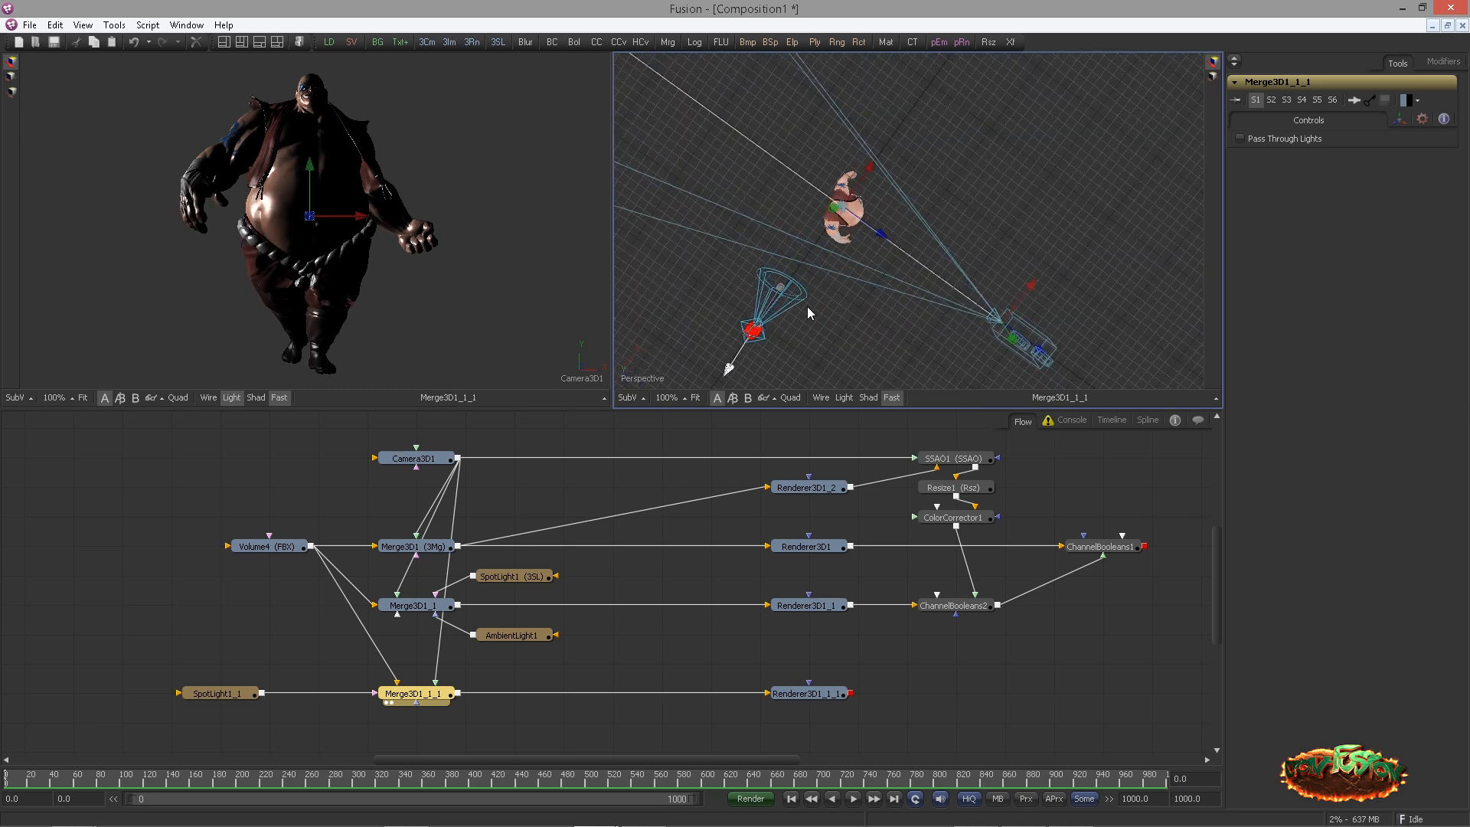
pyautogui.moveTo(806, 306); pyautogui.dragTo(881, 271)
pyautogui.moveTo(754, 324); pyautogui.dragTo(706, 355)
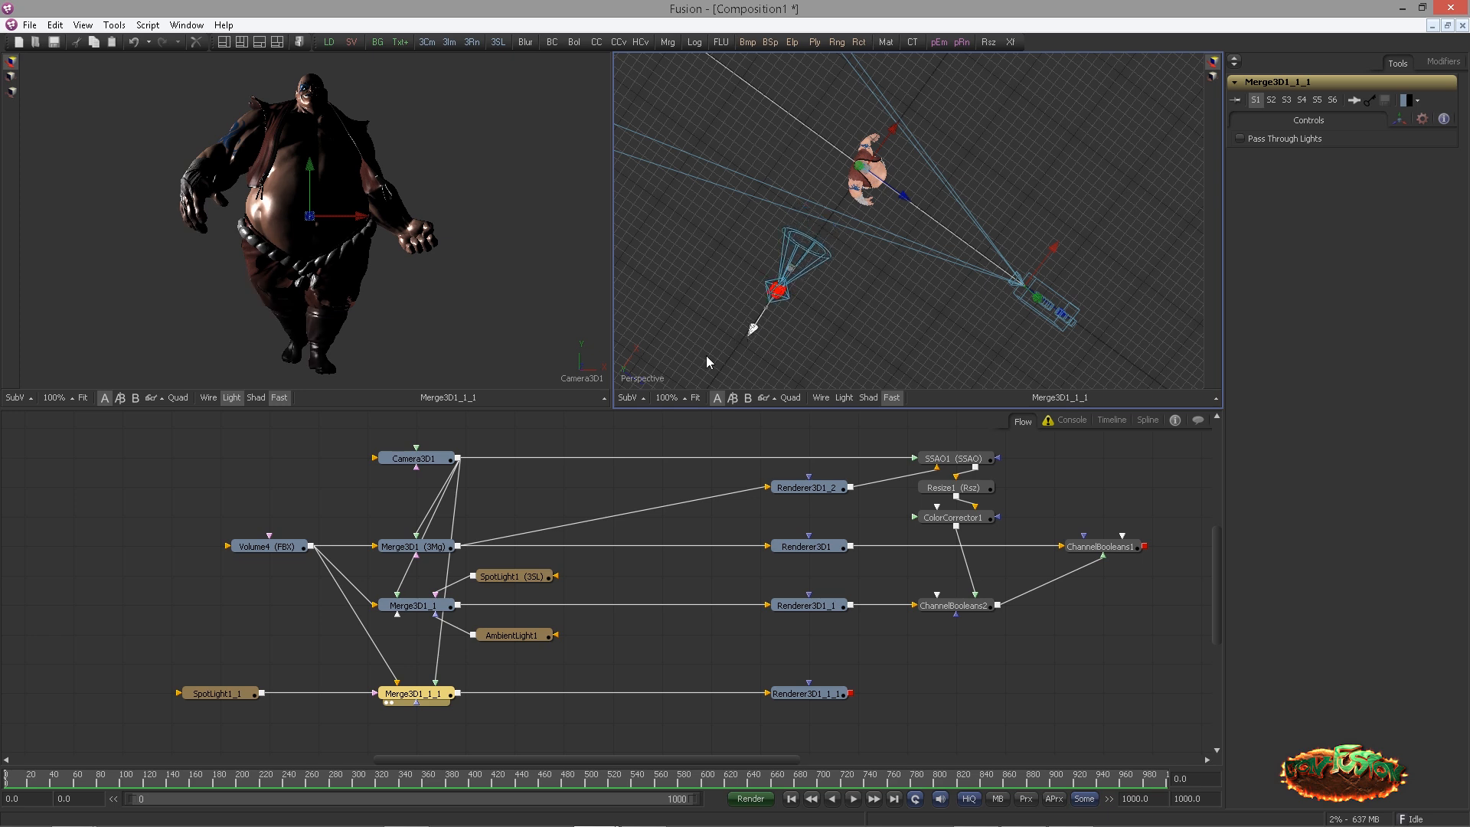
# Give SpotLight1_1 quadratic decay at a rate of about 0.16, a teal colour (R 0.49, G 0.85, B 0.77) and intensity 3
pyautogui.click(239, 691)
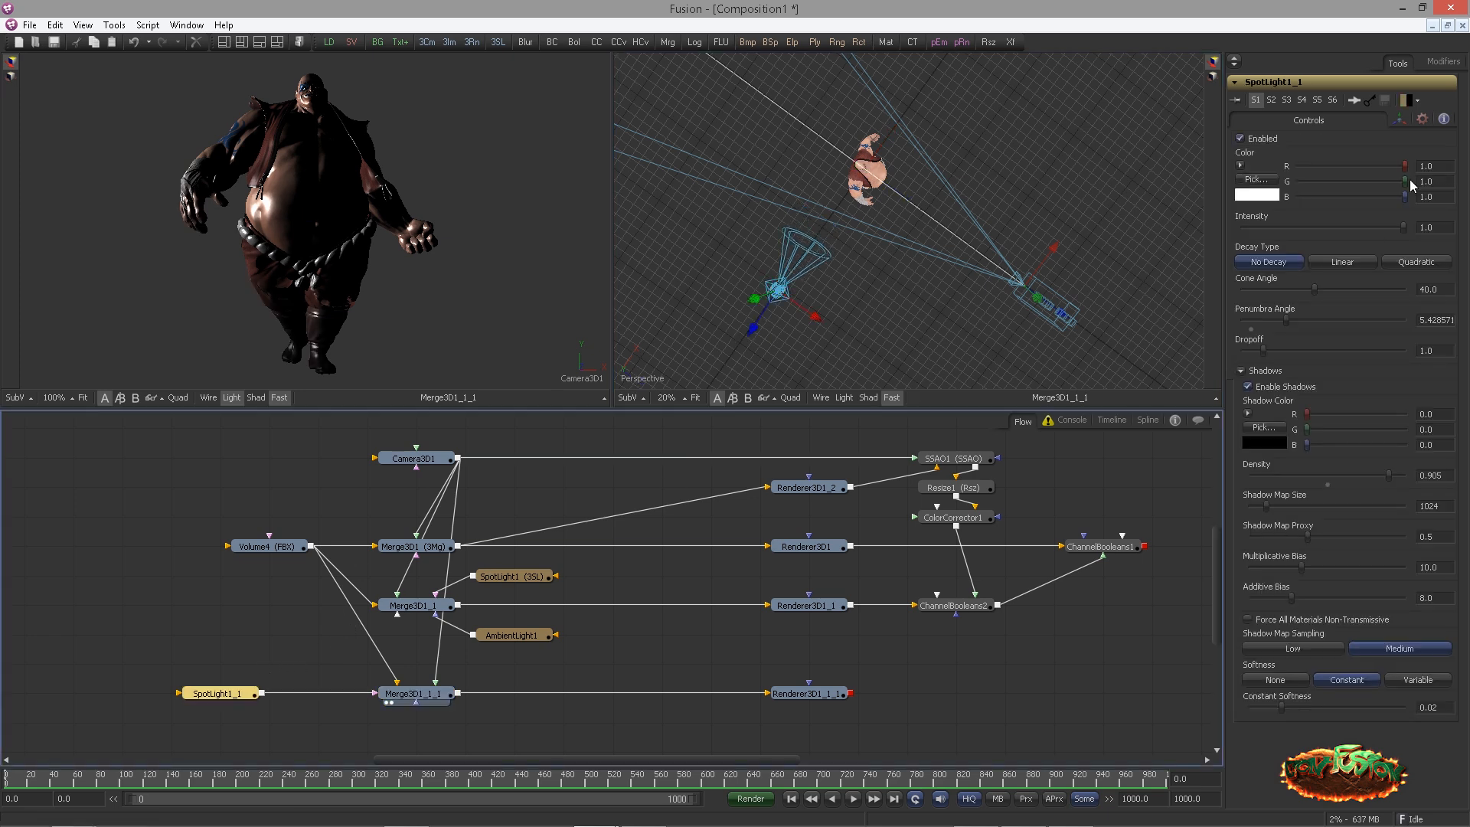
pyautogui.click(1417, 263)
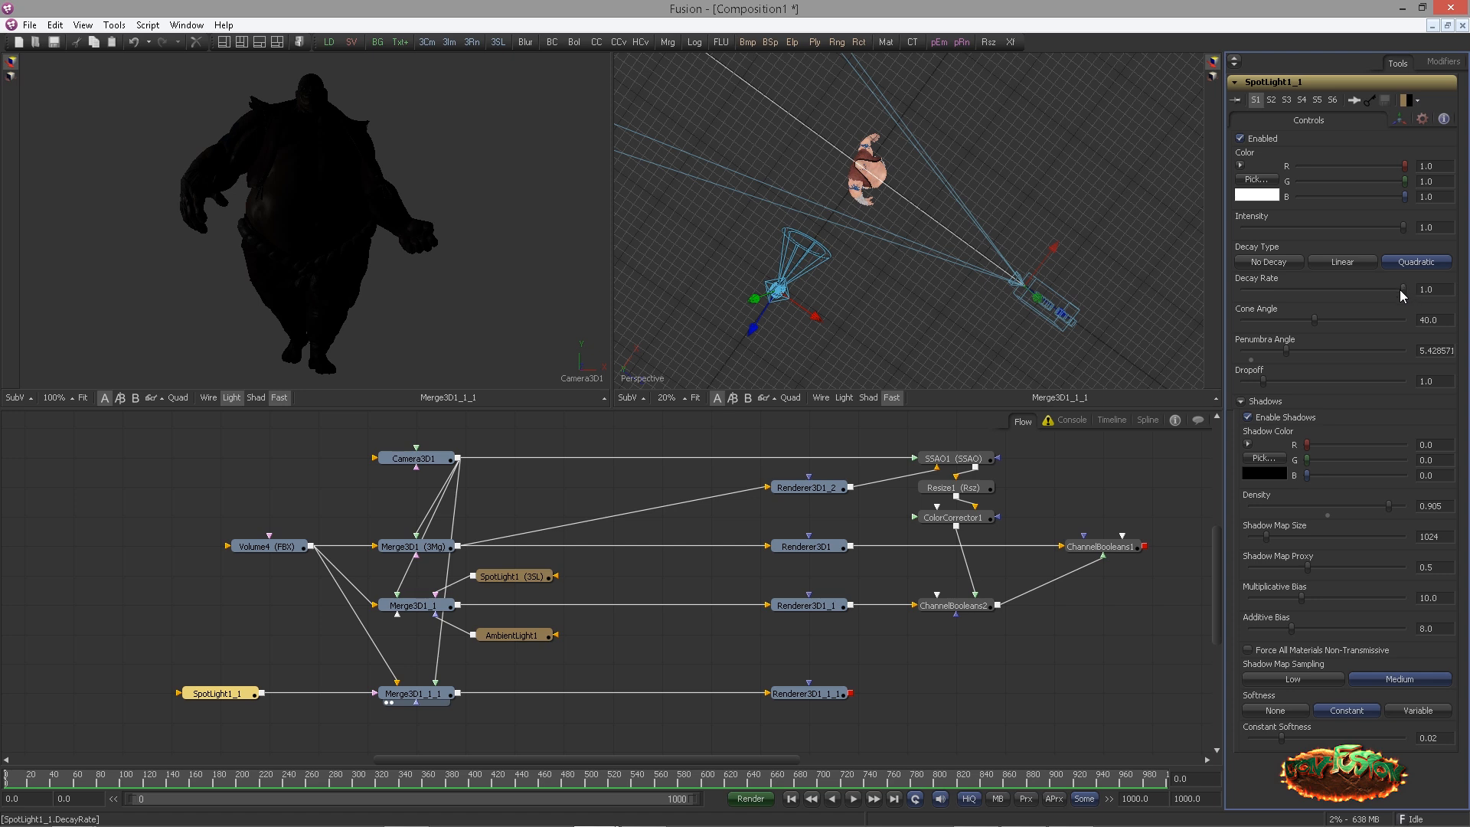
pyautogui.moveTo(1340, 289); pyautogui.dragTo(1266, 292)
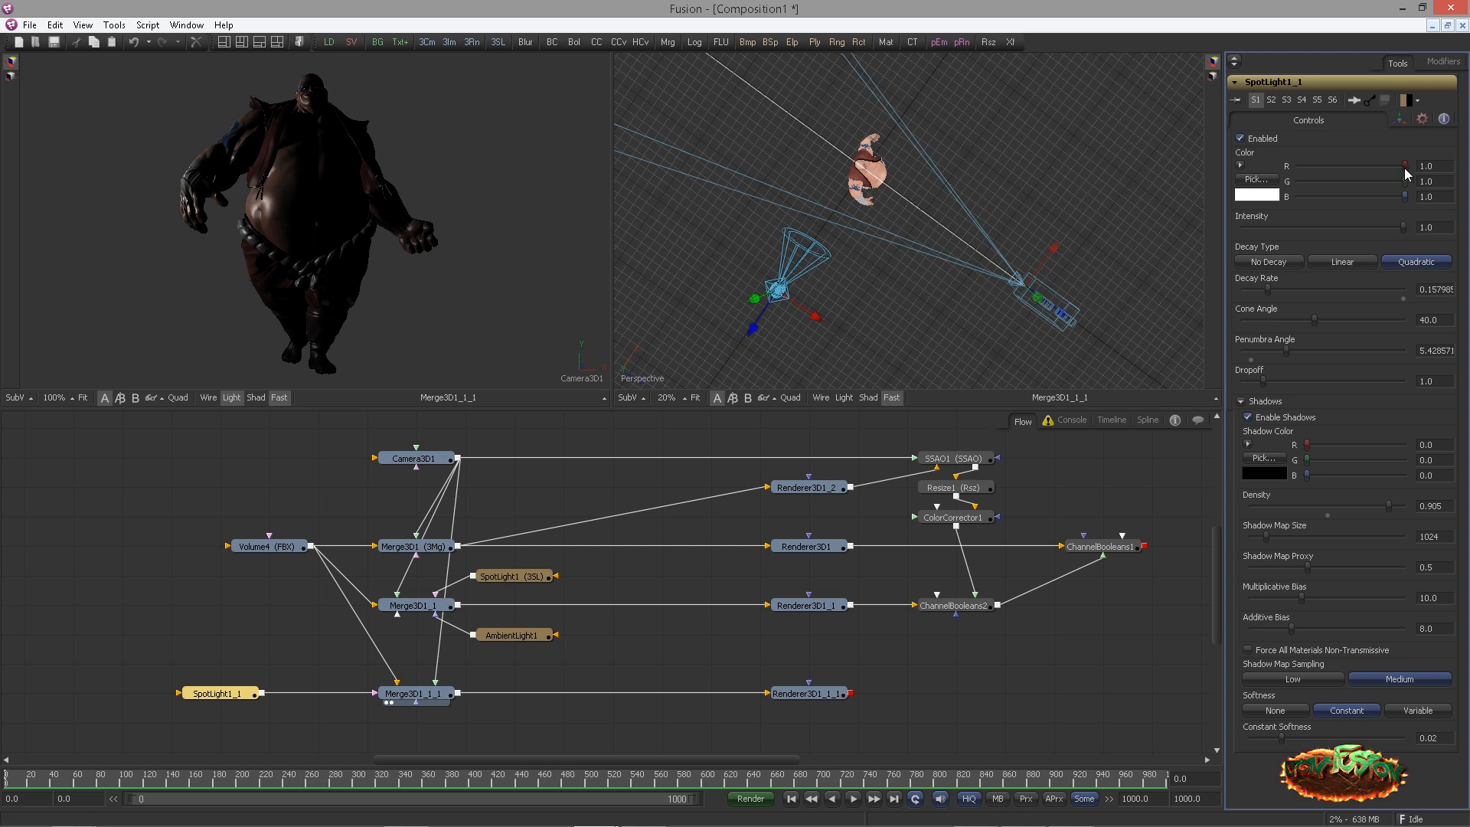
pyautogui.moveTo(1405, 166); pyautogui.dragTo(1377, 199)
pyautogui.moveTo(1404, 197)
pyautogui.mouseDown()
pyautogui.moveTo(1364, 168)
pyautogui.moveTo(1375, 200)
pyautogui.moveTo(1391, 187)
pyautogui.mouseUp()
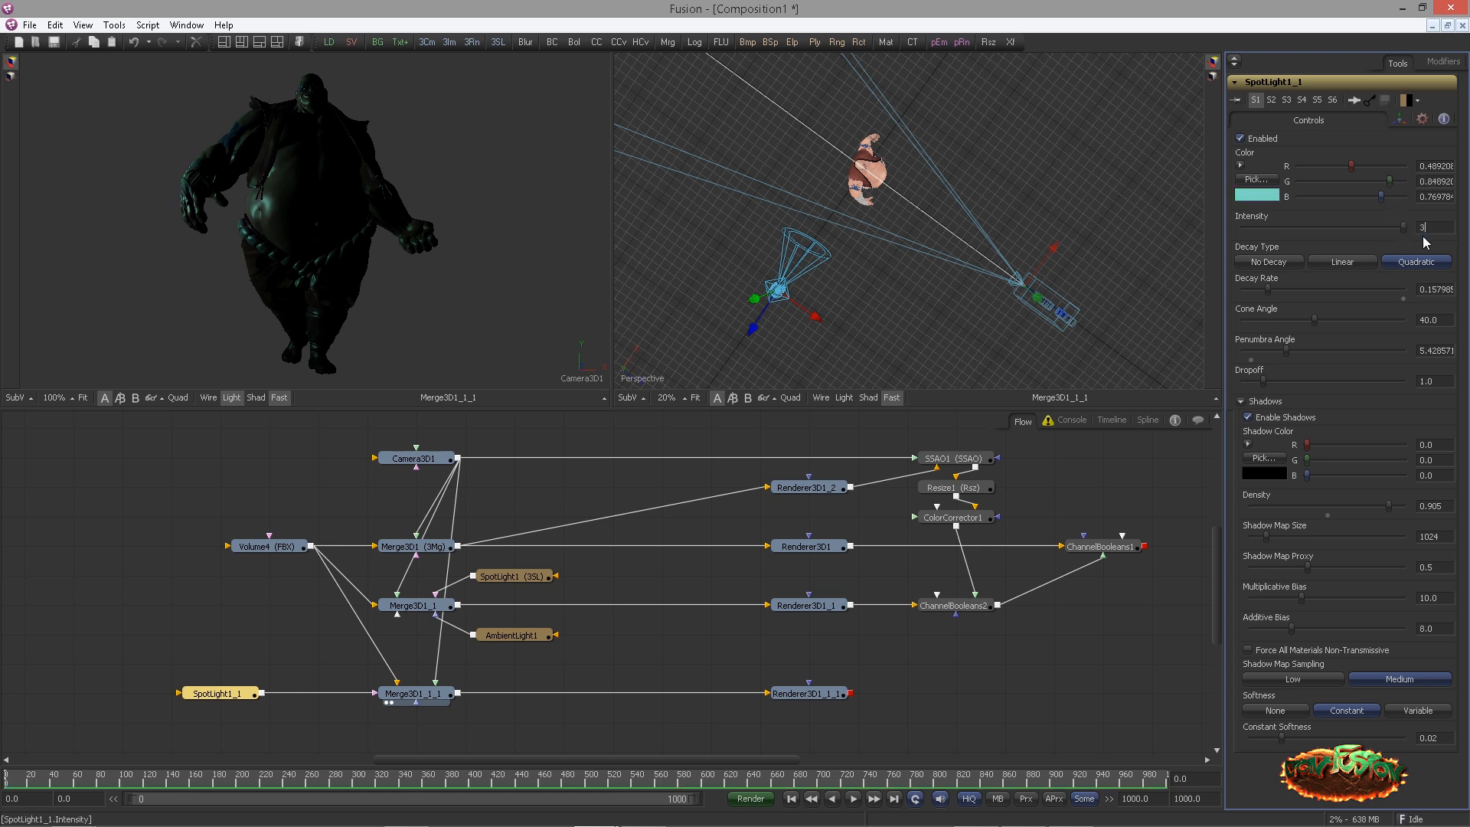
pyautogui.press('Tab')
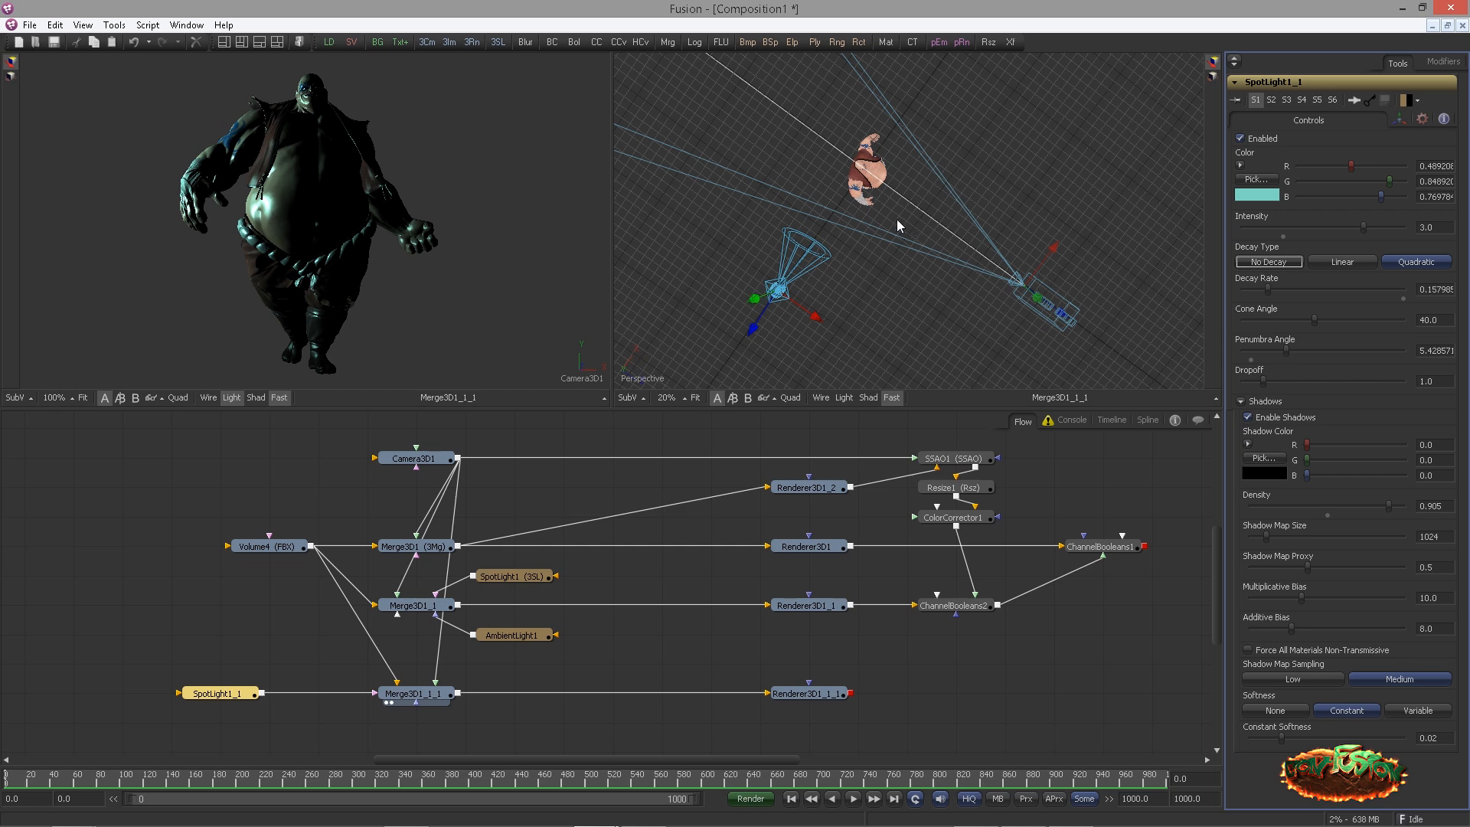
# Raise and rotate SpotLight1_1 to shine from above and behind the character as a rim light, and set its intensity to 5
pyautogui.moveTo(897, 219)
pyautogui.mouseDown()
pyautogui.moveTo(965, 288)
pyautogui.moveTo(923, 231)
pyautogui.mouseUp()
pyautogui.moveTo(835, 323); pyautogui.dragTo(751, 311)
pyautogui.press('w')
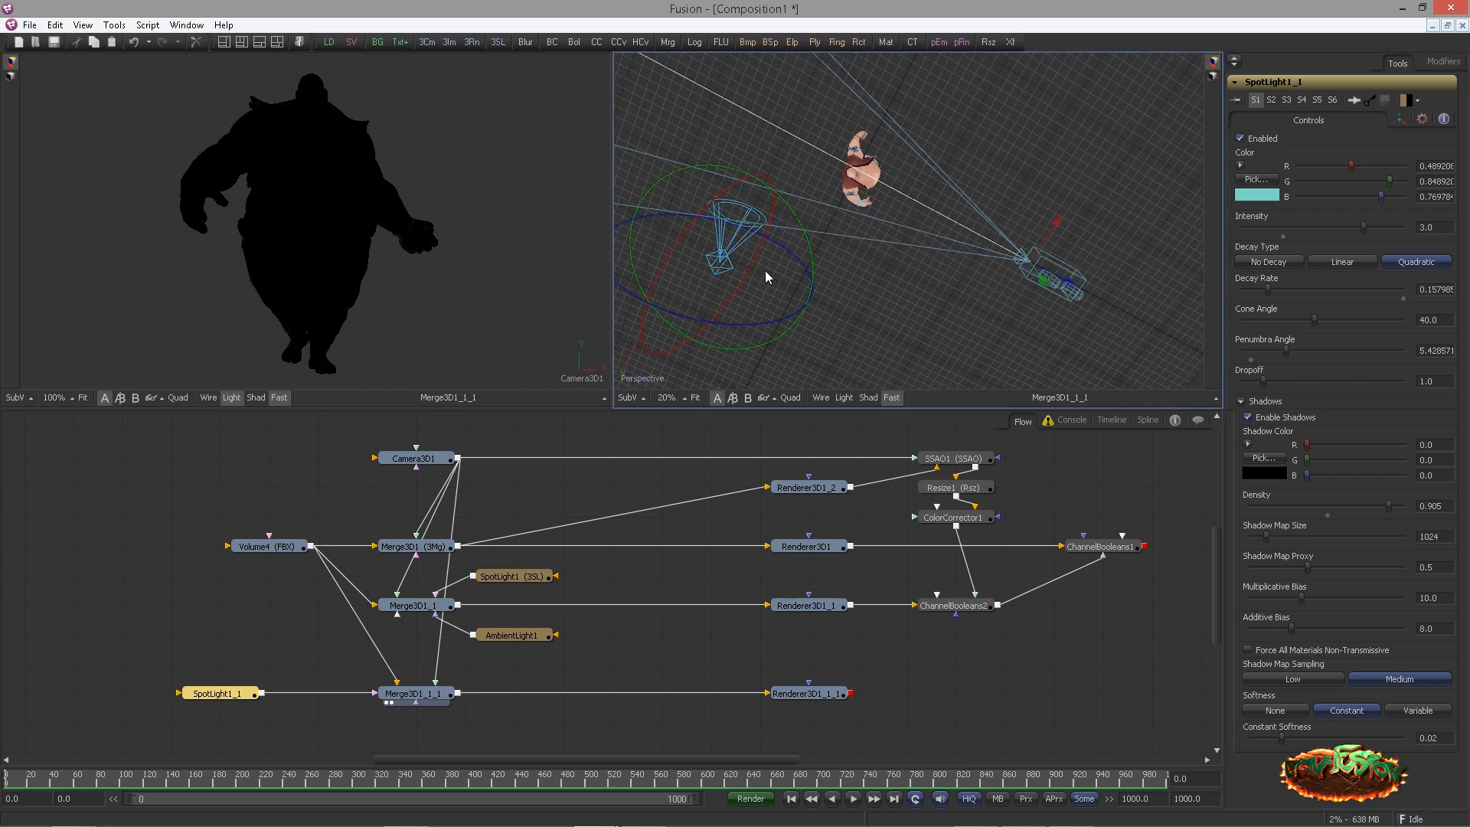
pyautogui.moveTo(810, 247); pyautogui.dragTo(795, 123)
pyautogui.press('q')
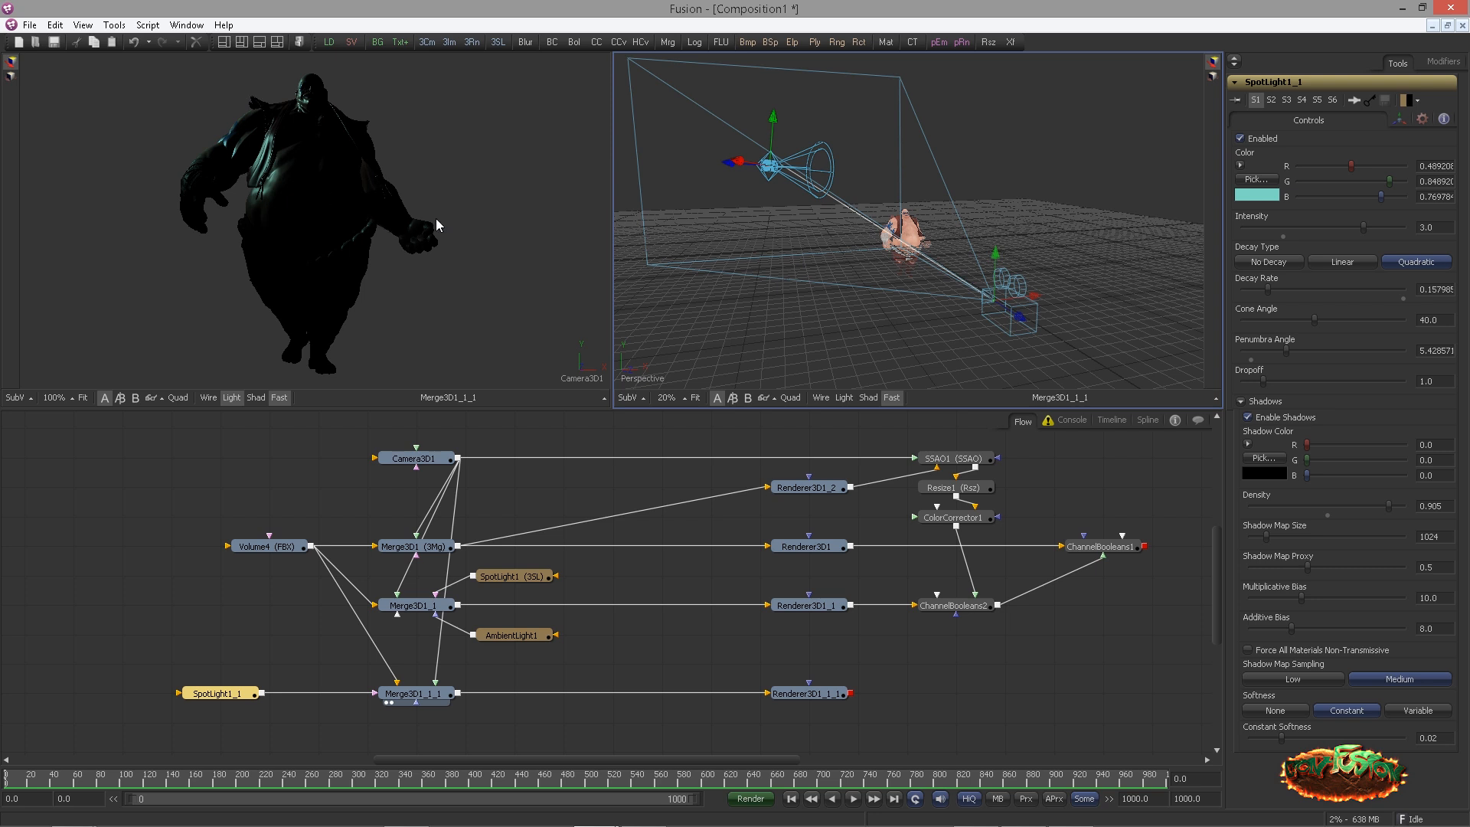
pyautogui.moveTo(774, 119); pyautogui.dragTo(775, 115)
pyautogui.click(1427, 227)
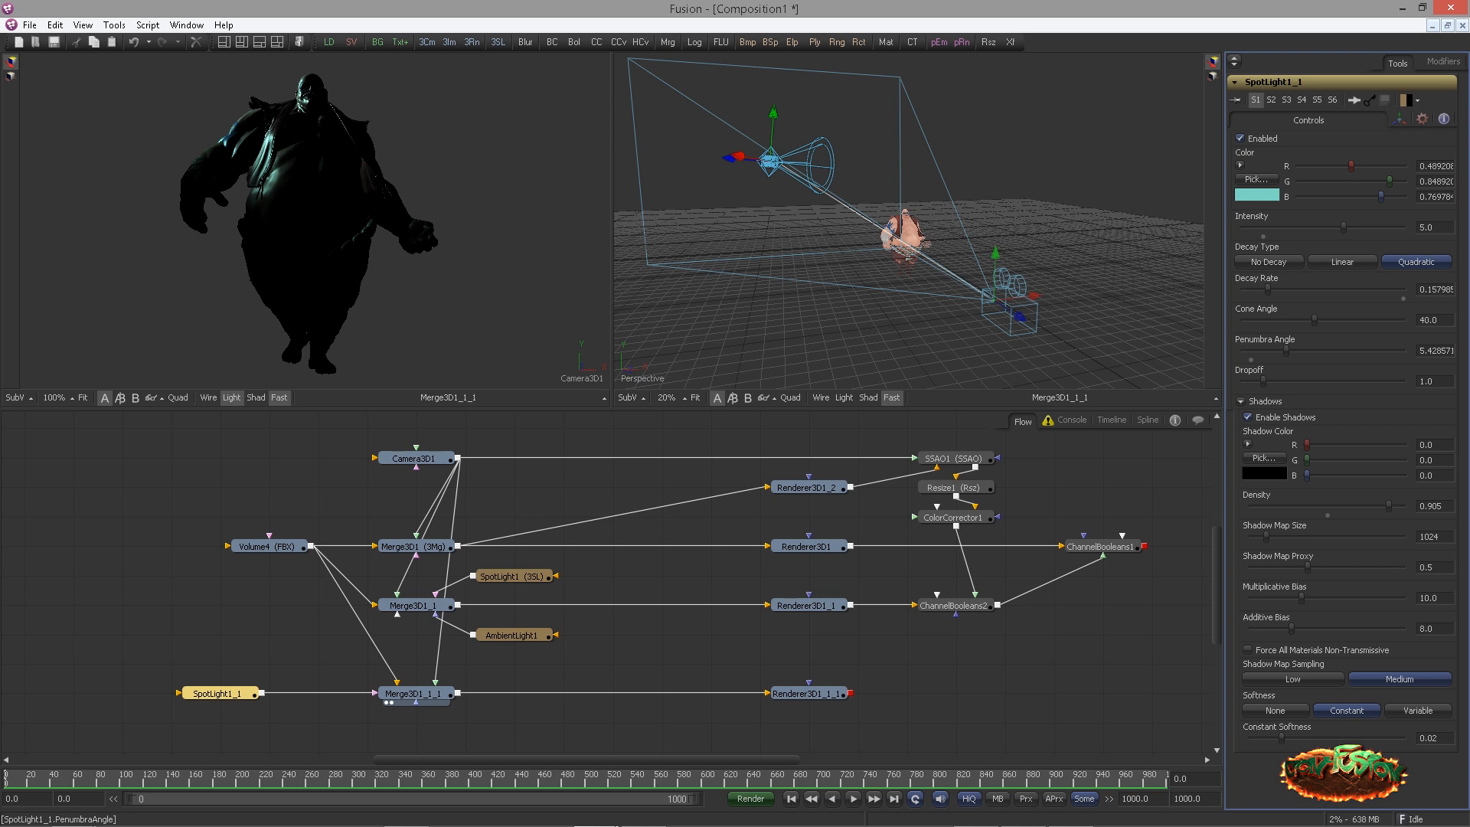
# Show Renderer3D1_1_1 in the first viewer and shift SpotLight1_1 slightly sideways while checking the rendered rim light
pyautogui.moveTo(881, 662); pyautogui.dragTo(602, 608)
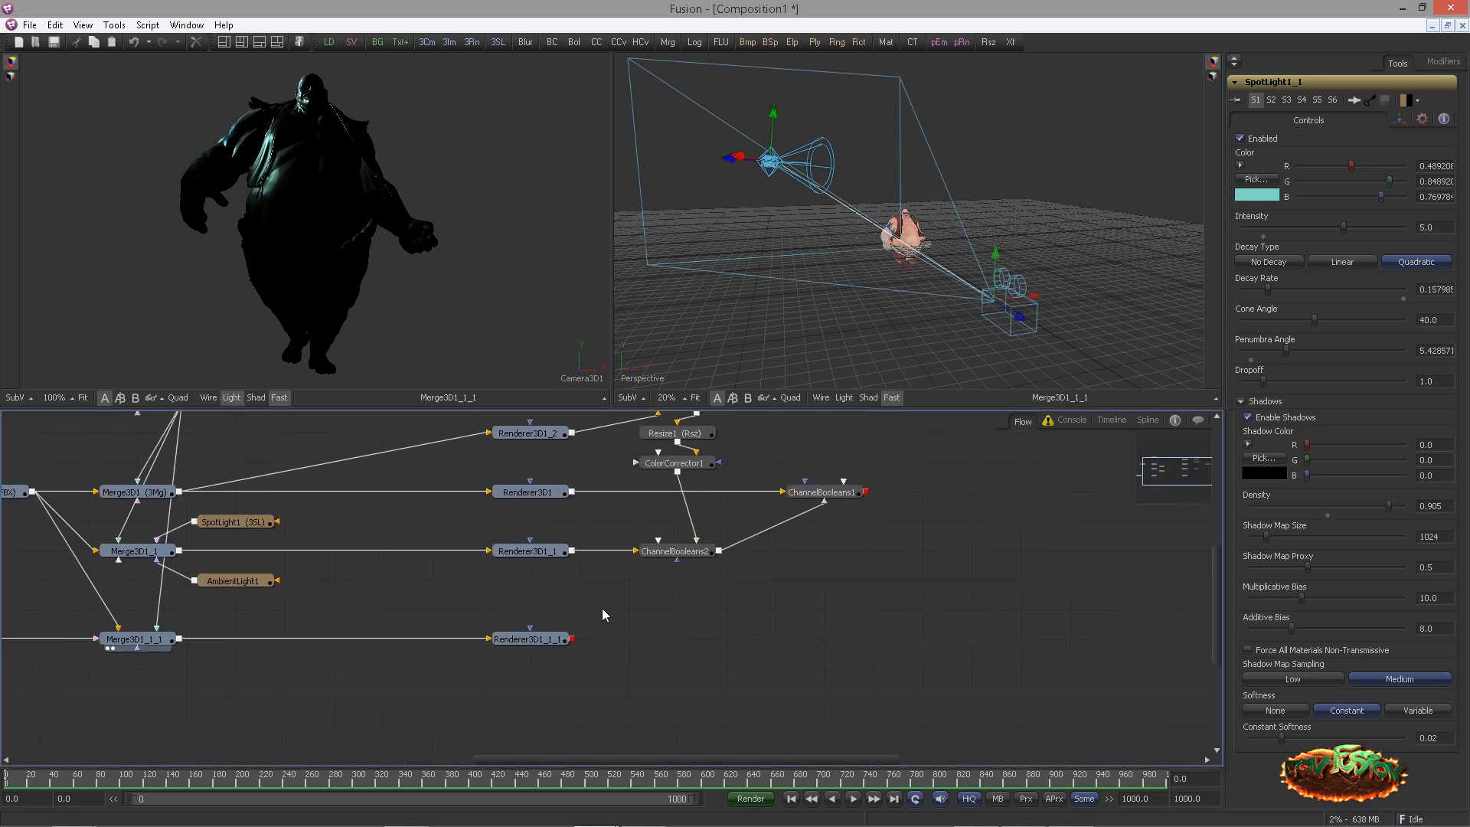
pyautogui.click(516, 639)
pyautogui.click(548, 440)
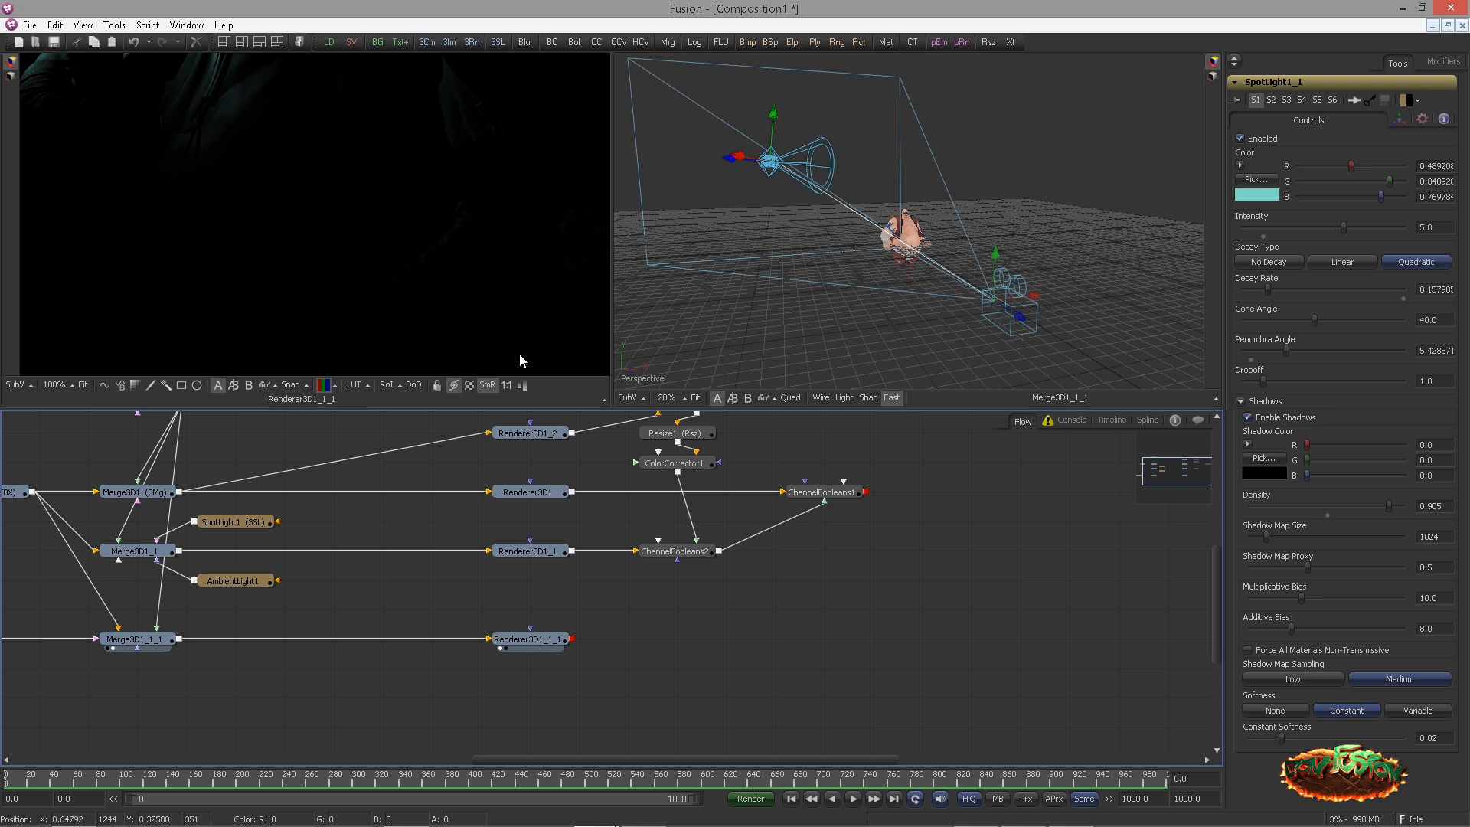
pyautogui.moveTo(200, 220); pyautogui.dragTo(346, 283)
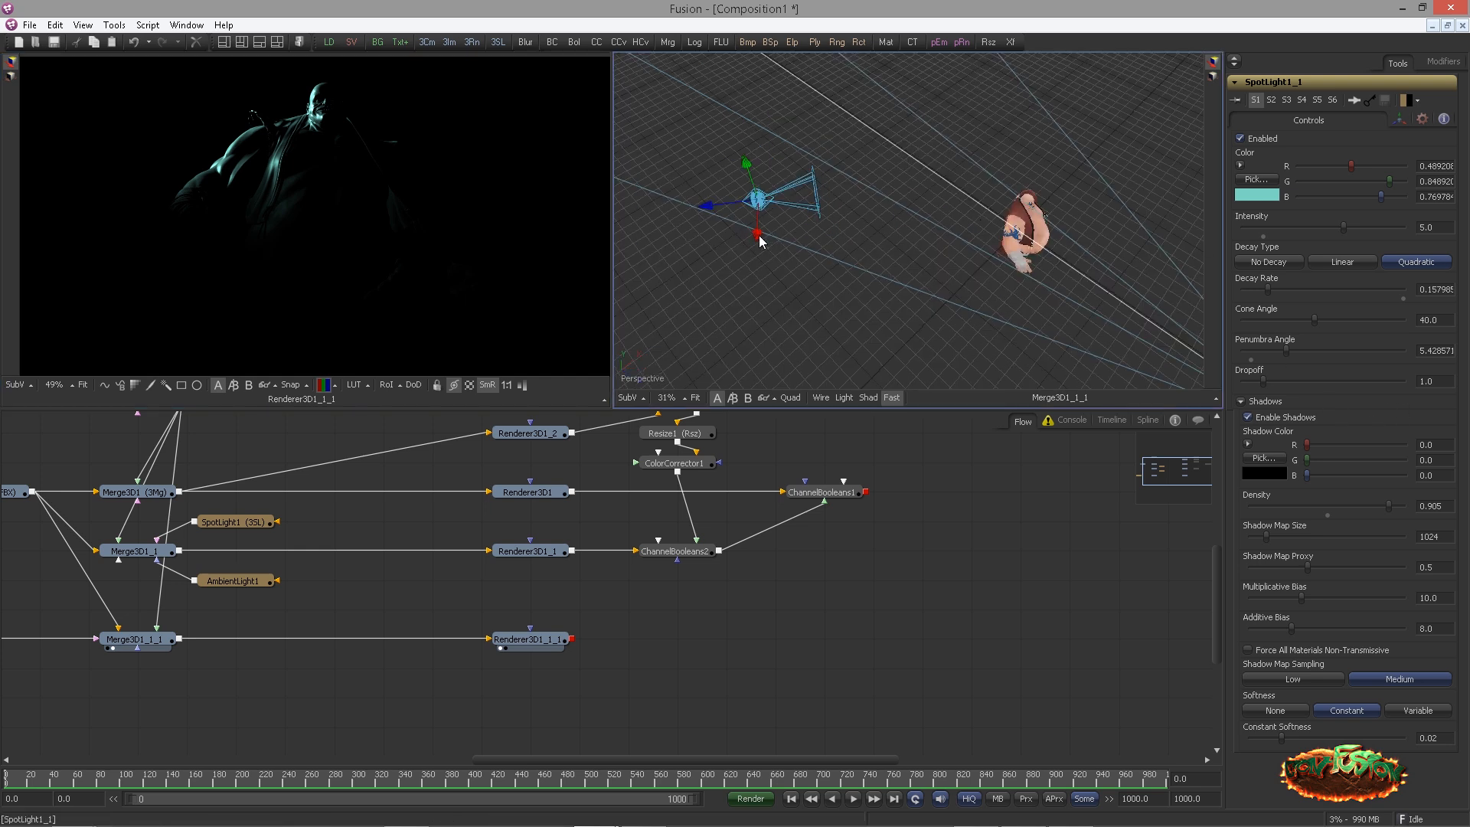
pyautogui.moveTo(756, 239); pyautogui.dragTo(801, 289)
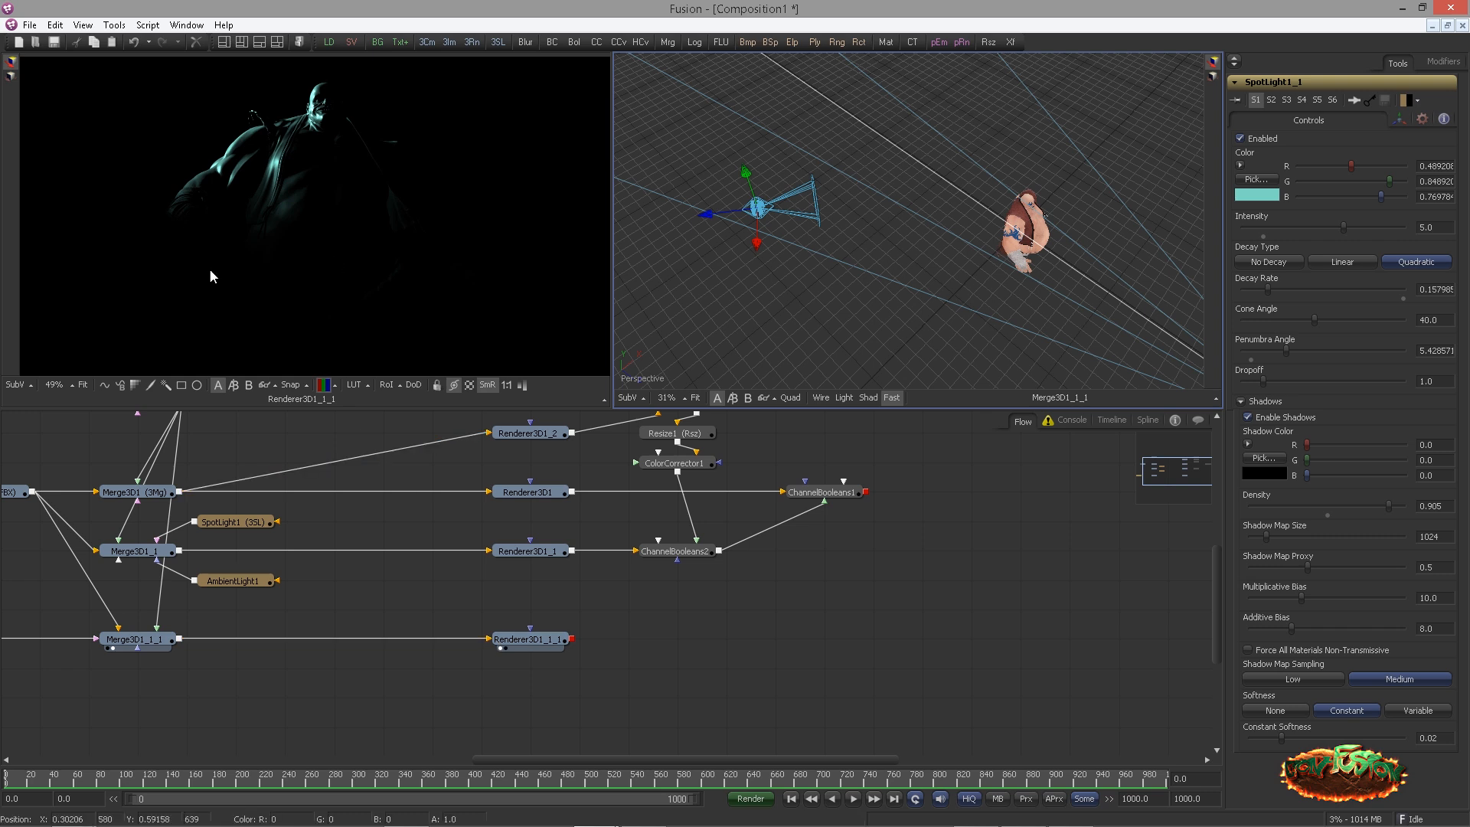
# Switch Renderer3D1_1_1 to the OpenGL Renderer and enable automatic proxy for faster previews
pyautogui.click(555, 637)
pyautogui.click(1339, 254)
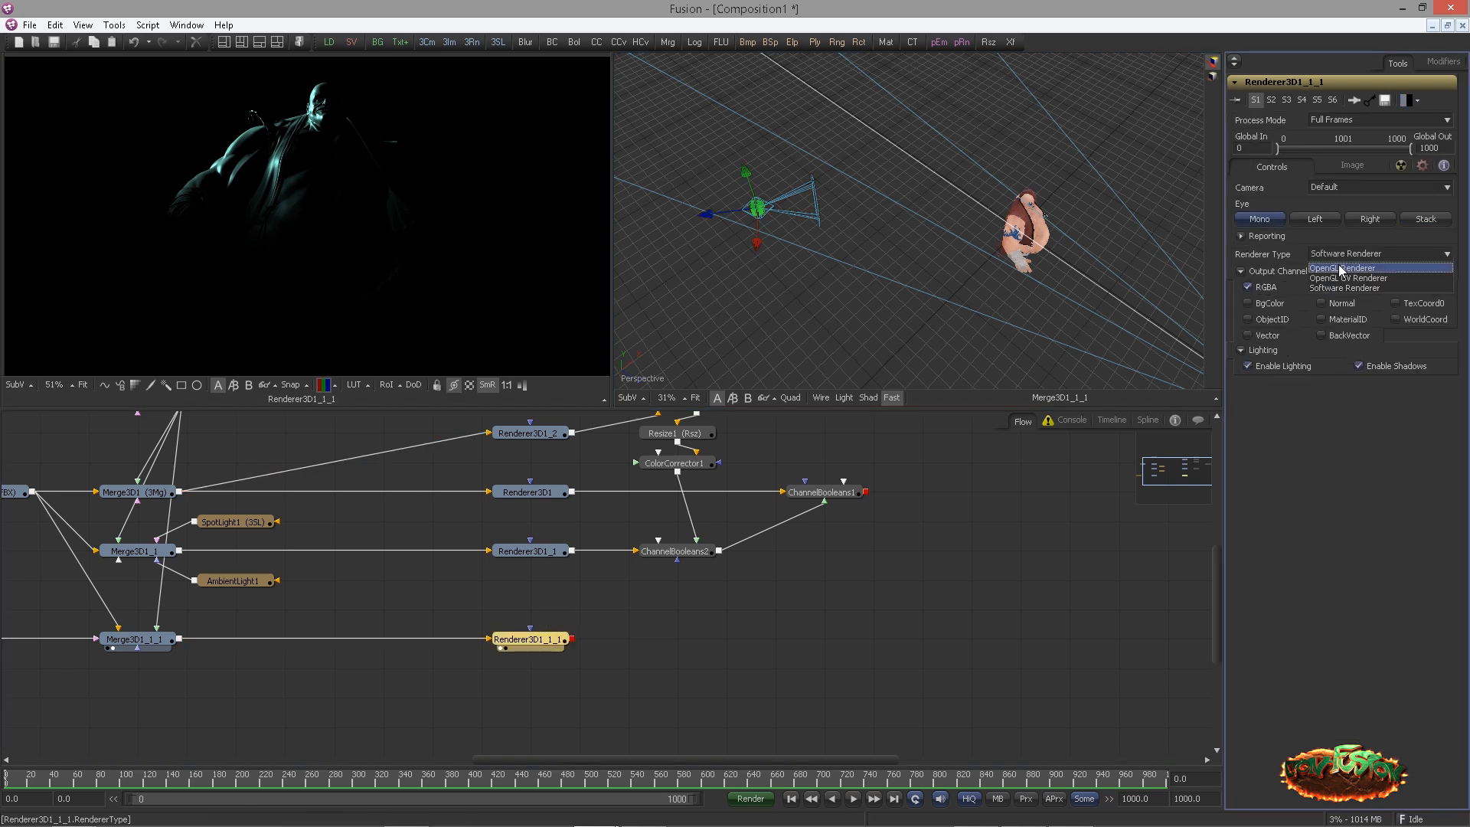
pyautogui.click(1341, 280)
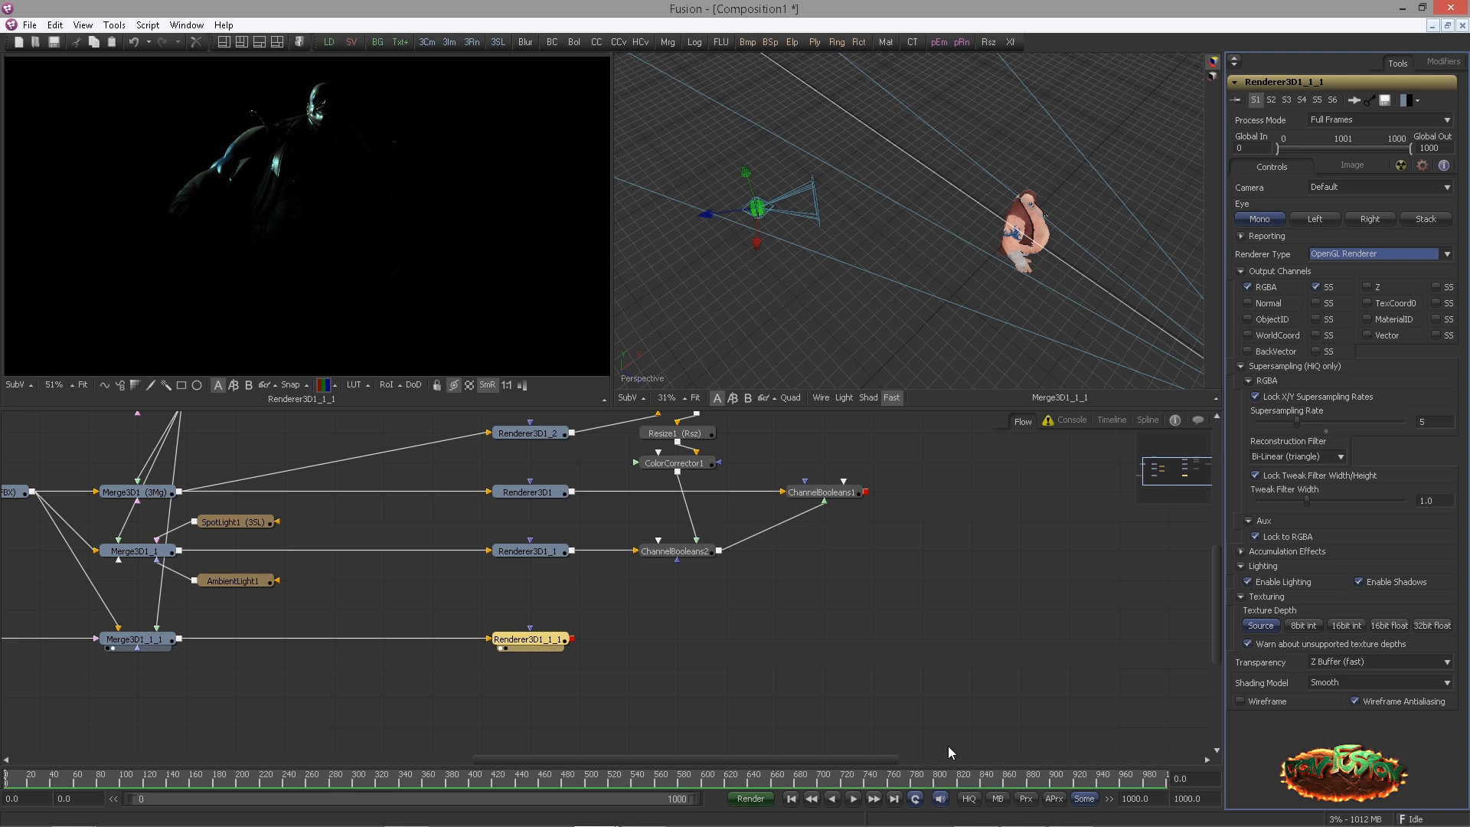
pyautogui.click(1054, 799)
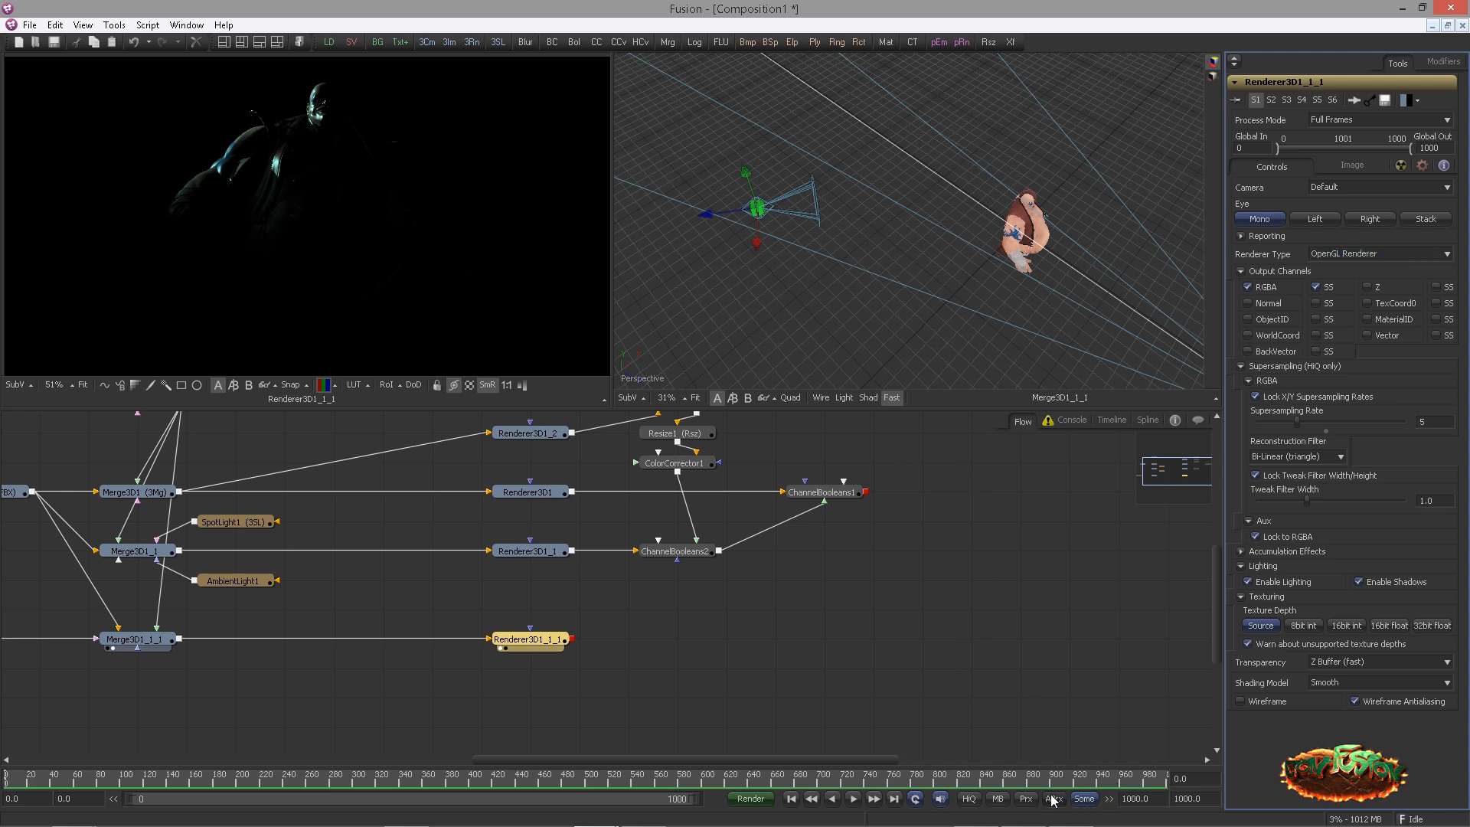
# Shift SpotLight1_1 along its X axis and rotate it so the rim light grazes the character's edge
pyautogui.click(757, 246)
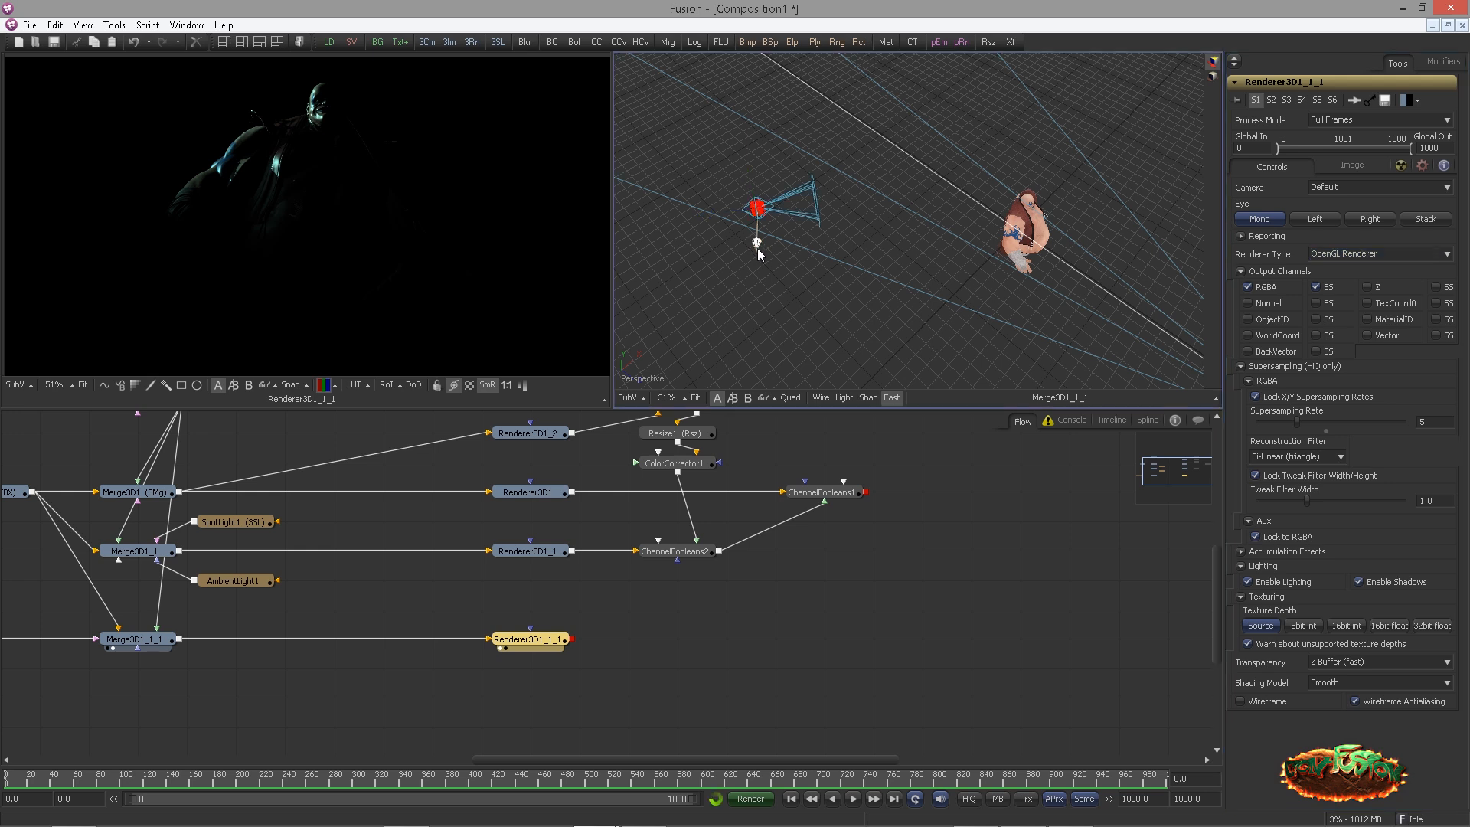
pyautogui.moveTo(760, 242); pyautogui.dragTo(766, 200)
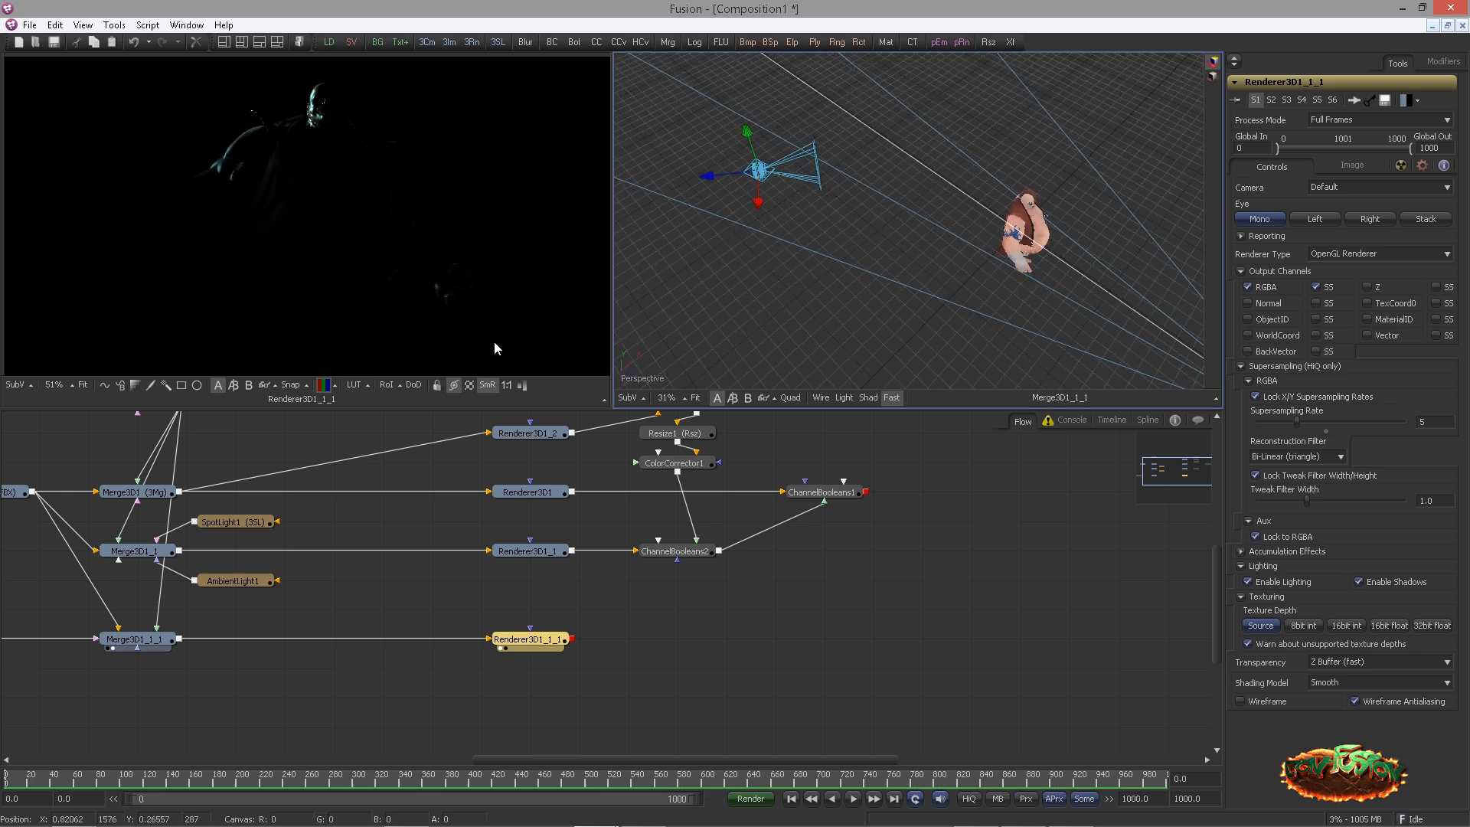
pyautogui.press('r')
pyautogui.moveTo(691, 246); pyautogui.dragTo(721, 270)
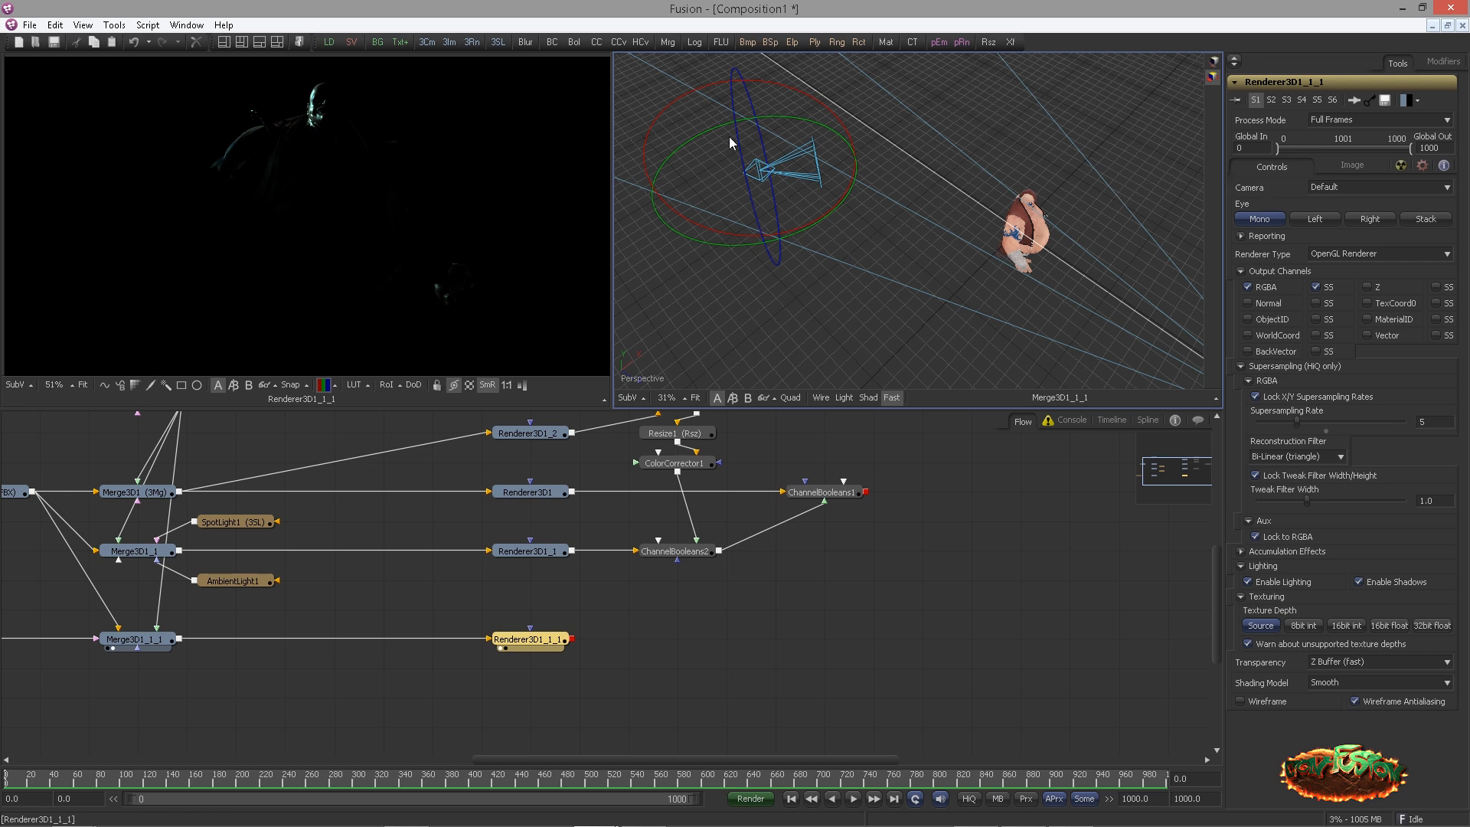
pyautogui.moveTo(693, 93)
pyautogui.mouseDown()
pyautogui.moveTo(724, 87)
pyautogui.moveTo(706, 87)
pyautogui.mouseUp()
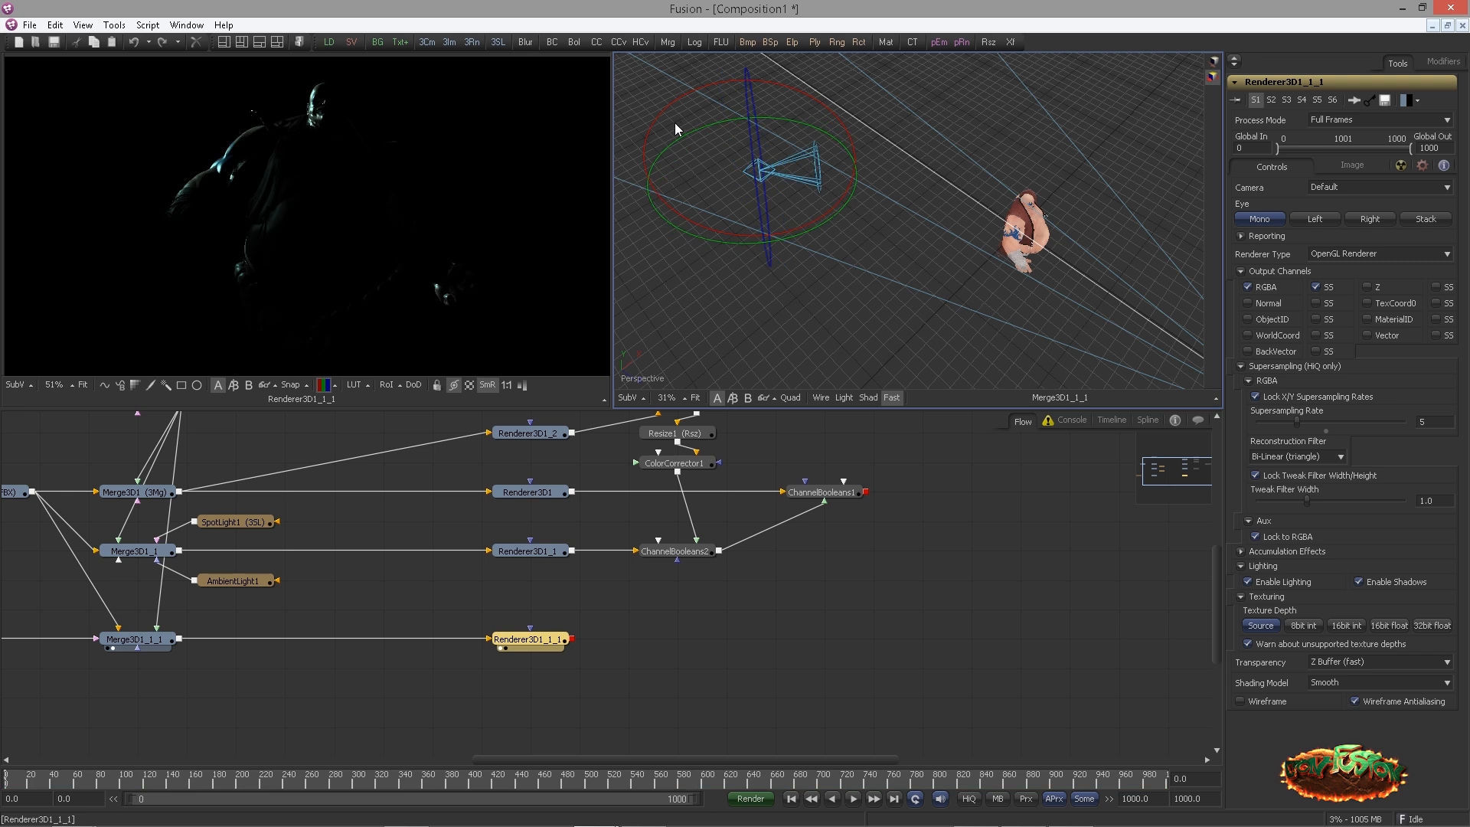
pyautogui.moveTo(672, 121); pyautogui.dragTo(660, 117)
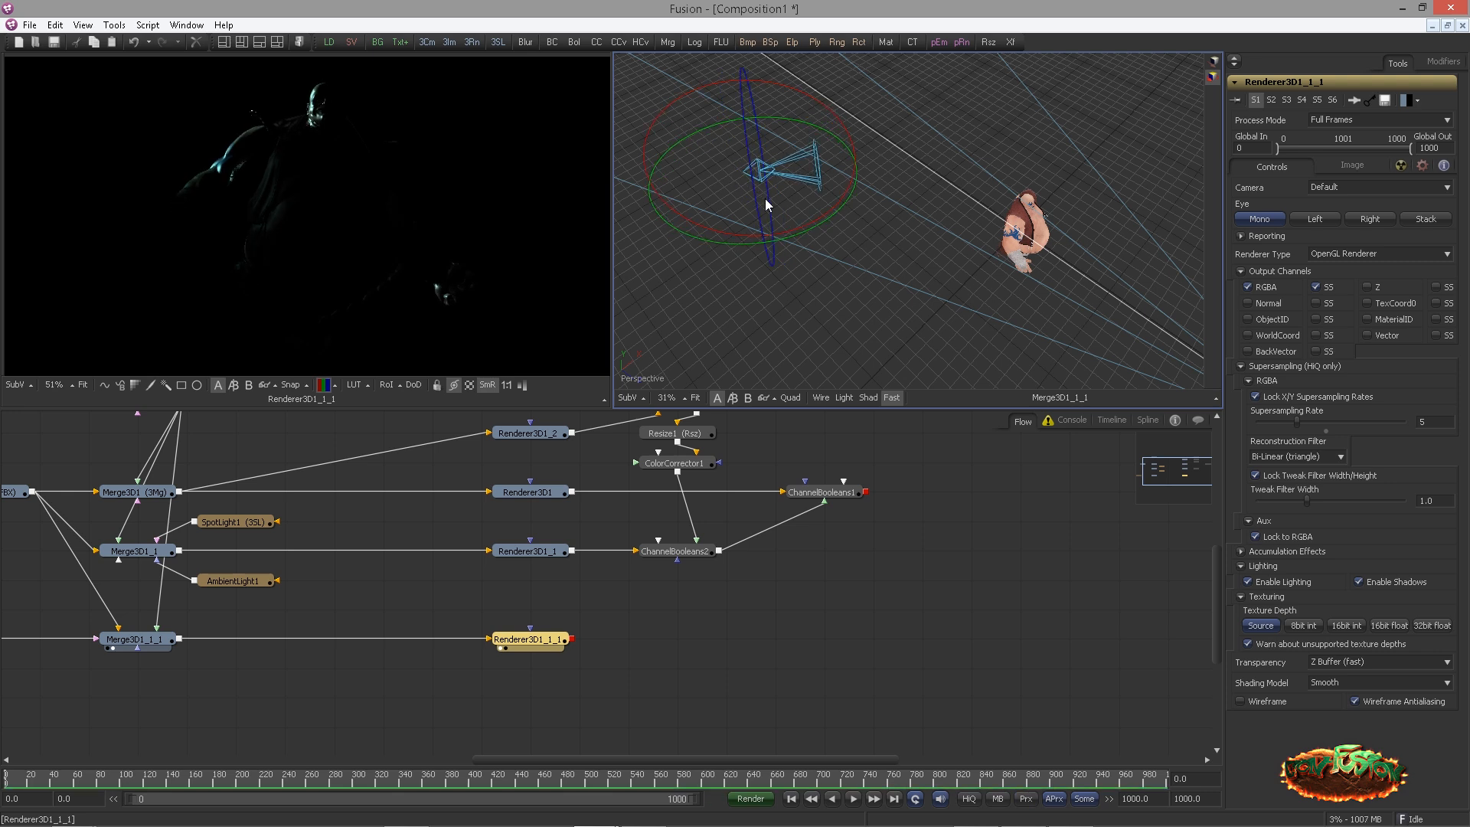
# Set Renderer3D1_1_1 back to the Software Renderer and turn on high-quality rendering
pyautogui.click(1344, 254)
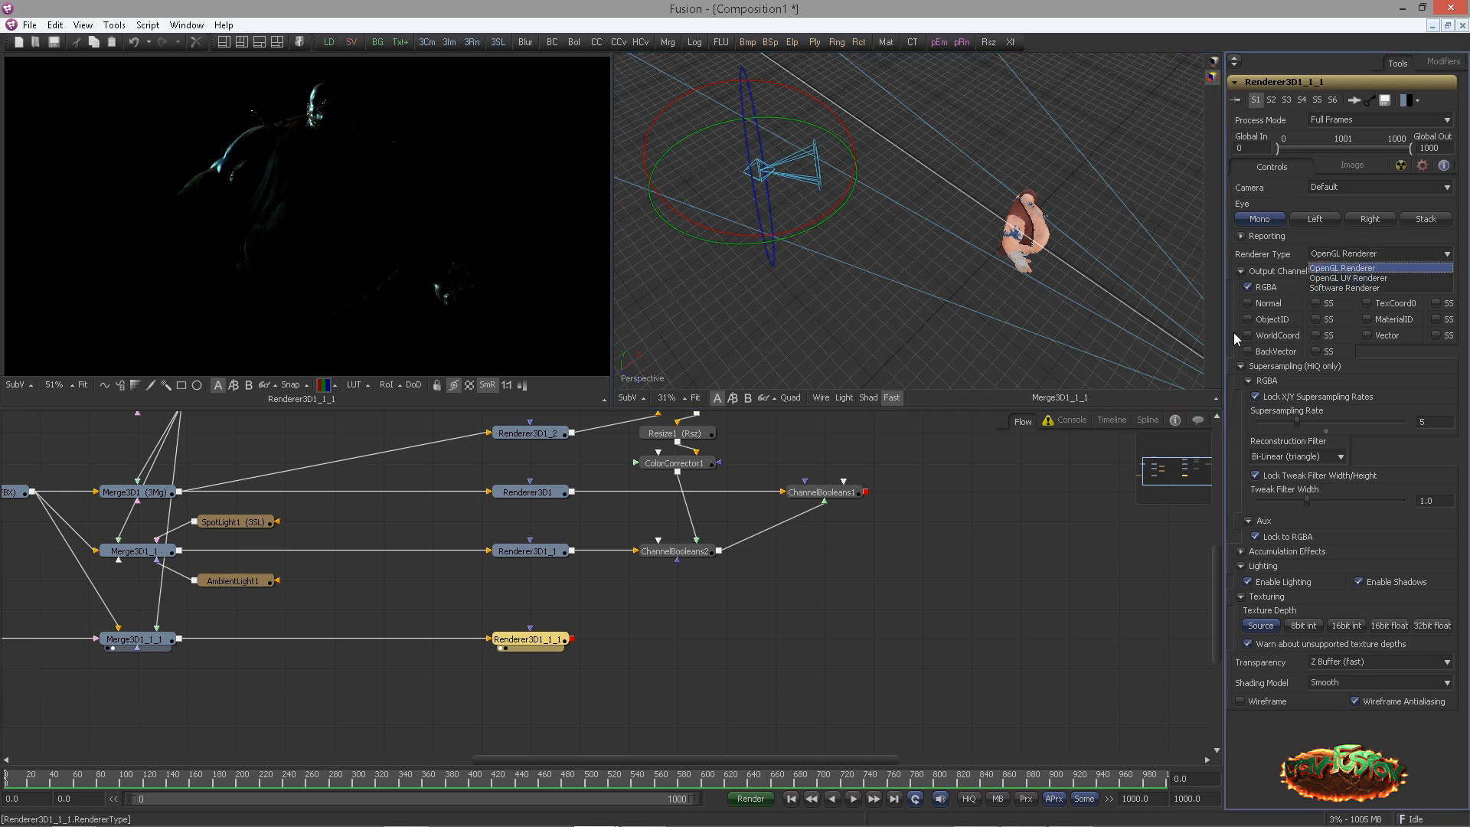
pyautogui.click(1086, 635)
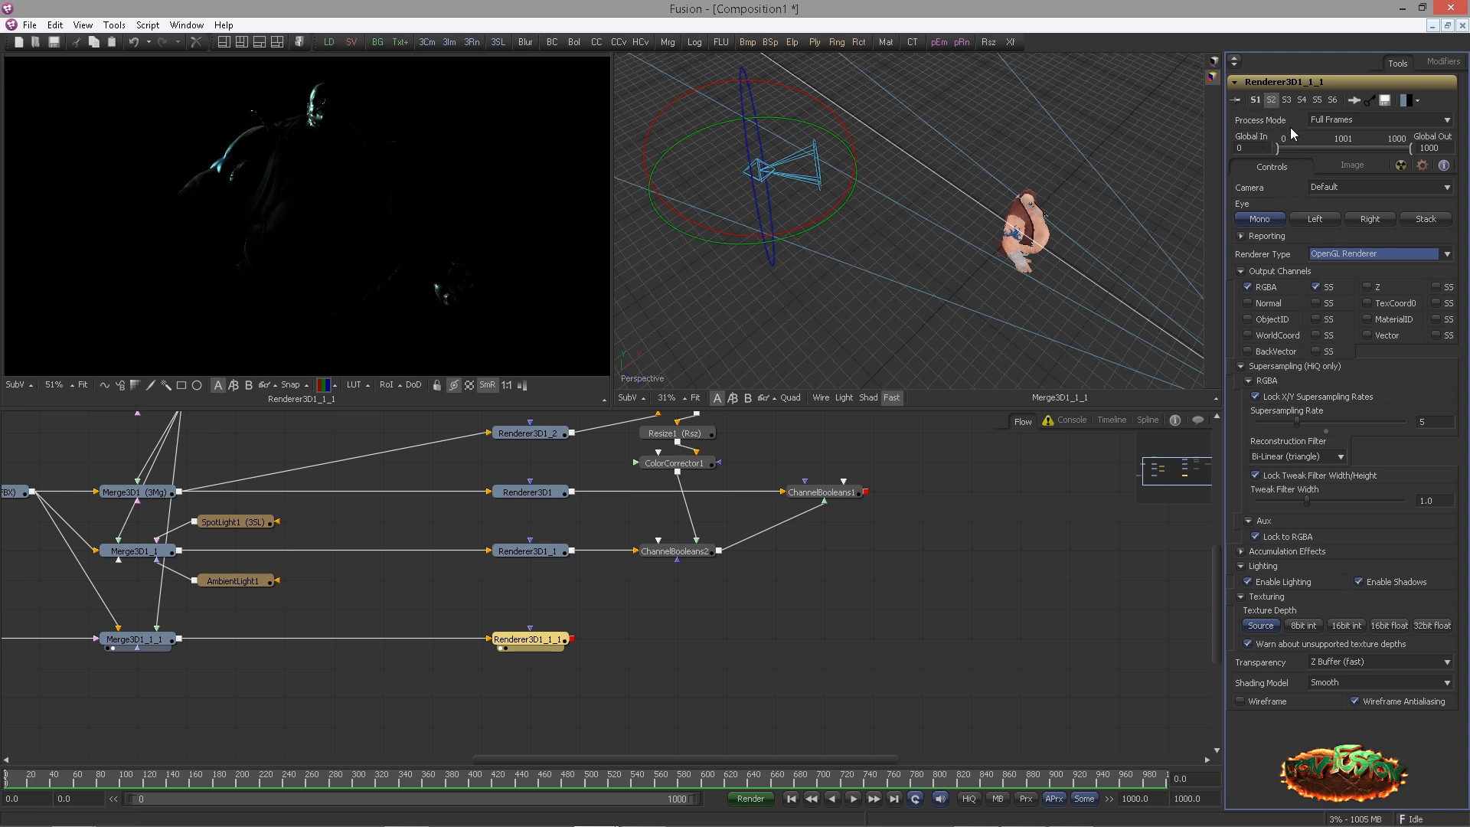
pyautogui.click(1341, 260)
pyautogui.click(1347, 284)
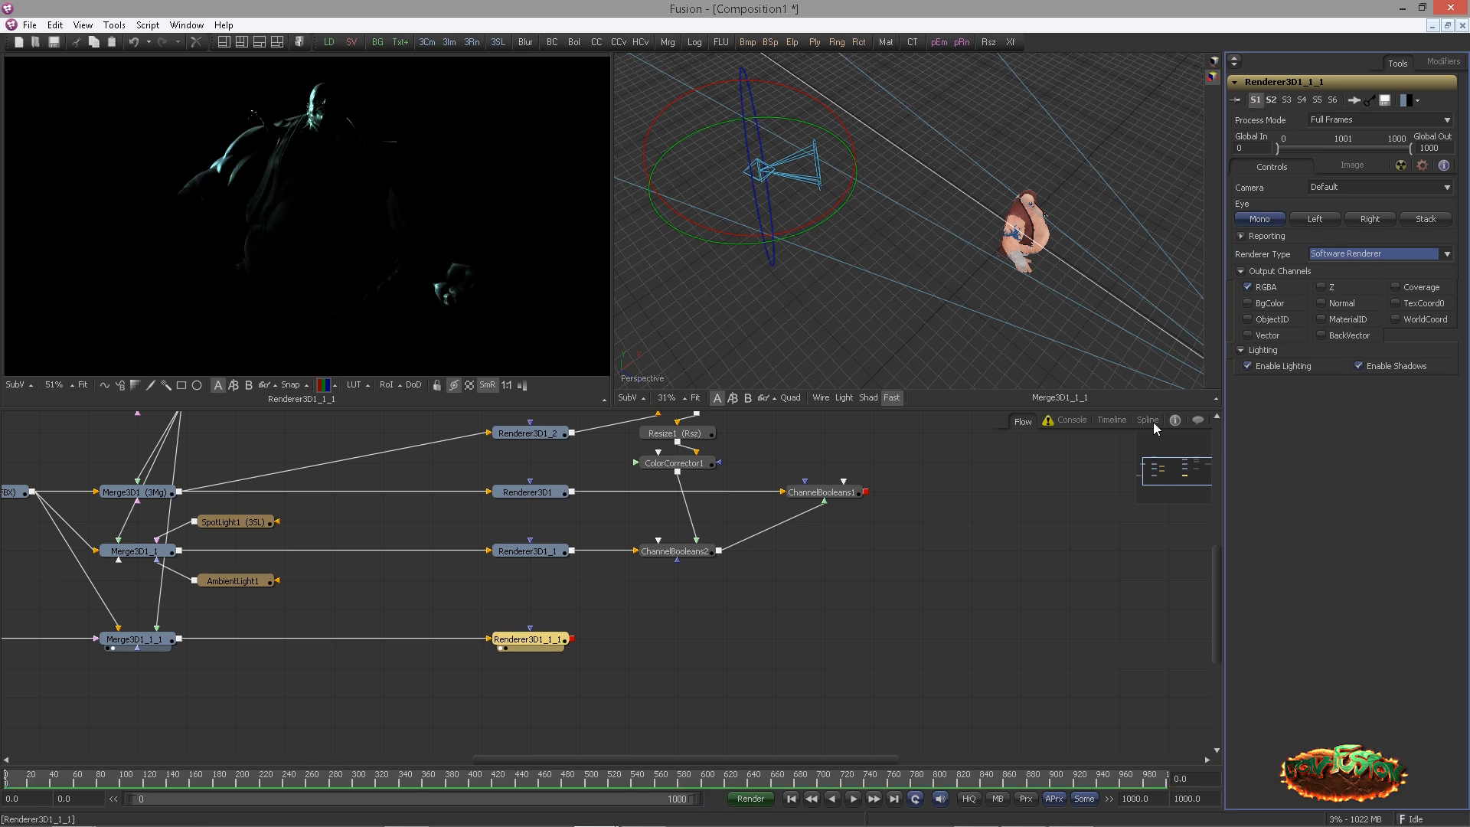
pyautogui.click(975, 798)
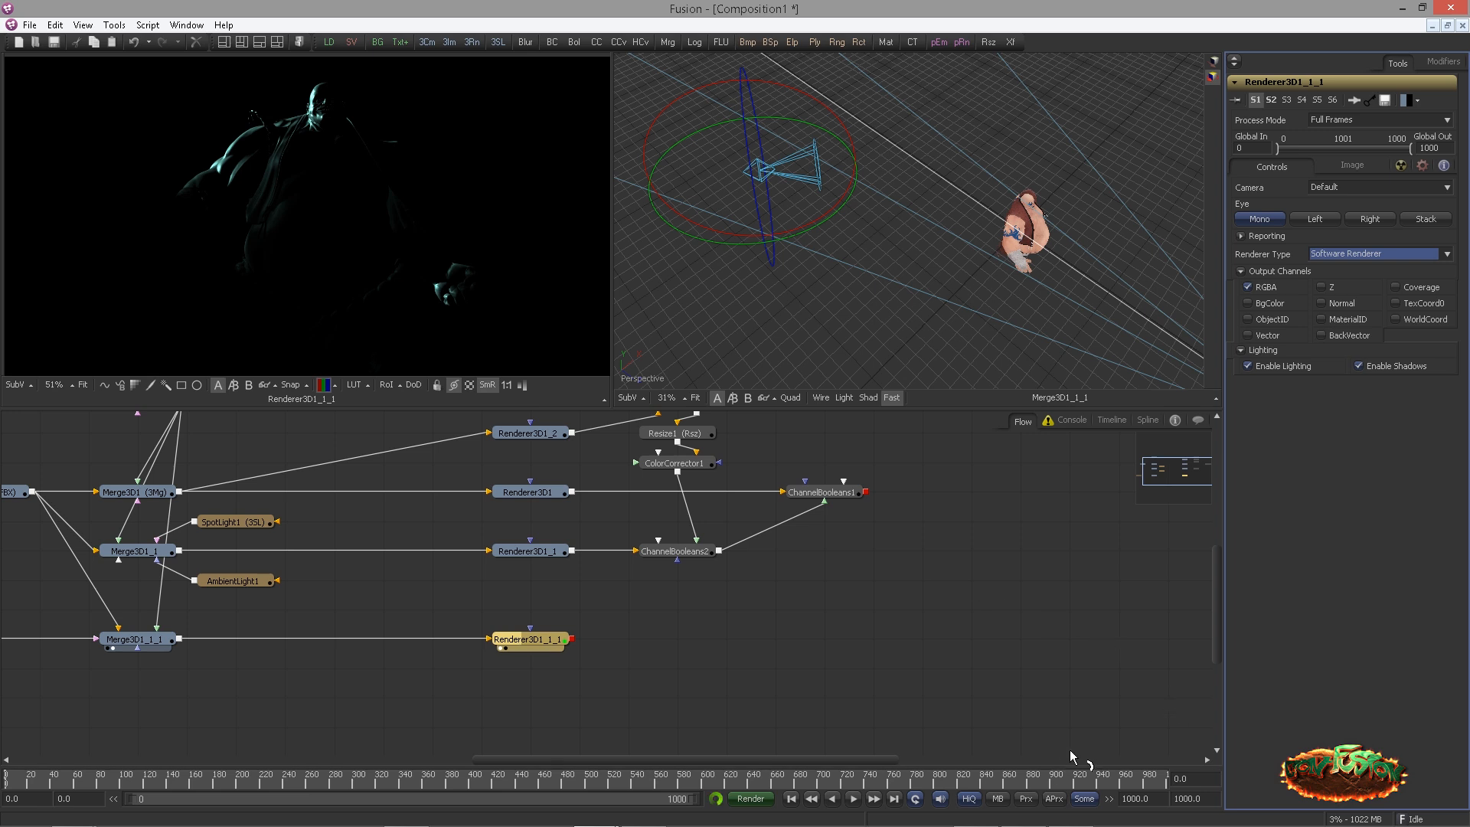
# Show ChannelBooleans1 in the second viewer and turn off its checker underlay
pyautogui.moveTo(740, 633); pyautogui.dragTo(656, 646)
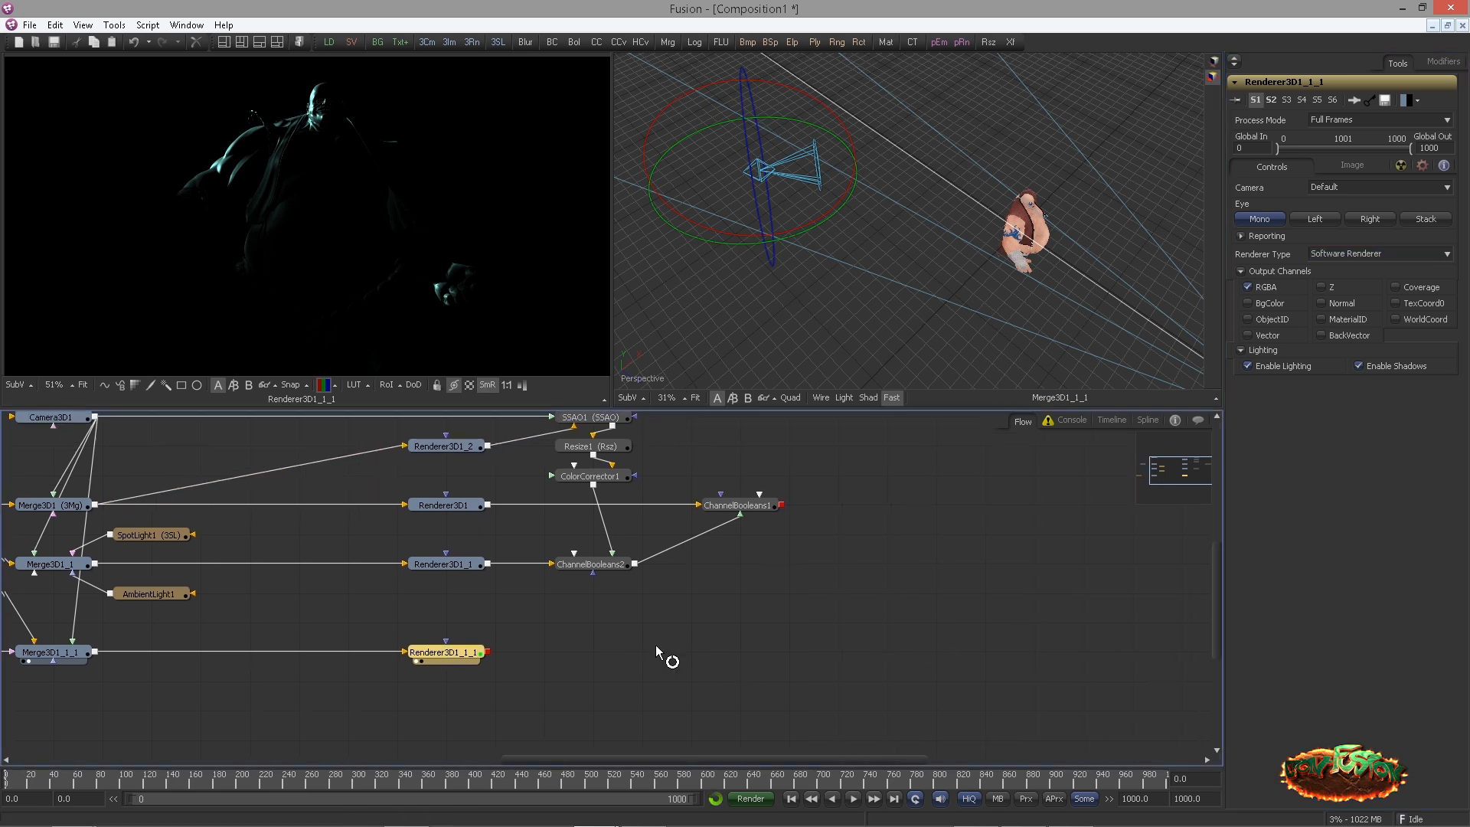
pyautogui.click(744, 505)
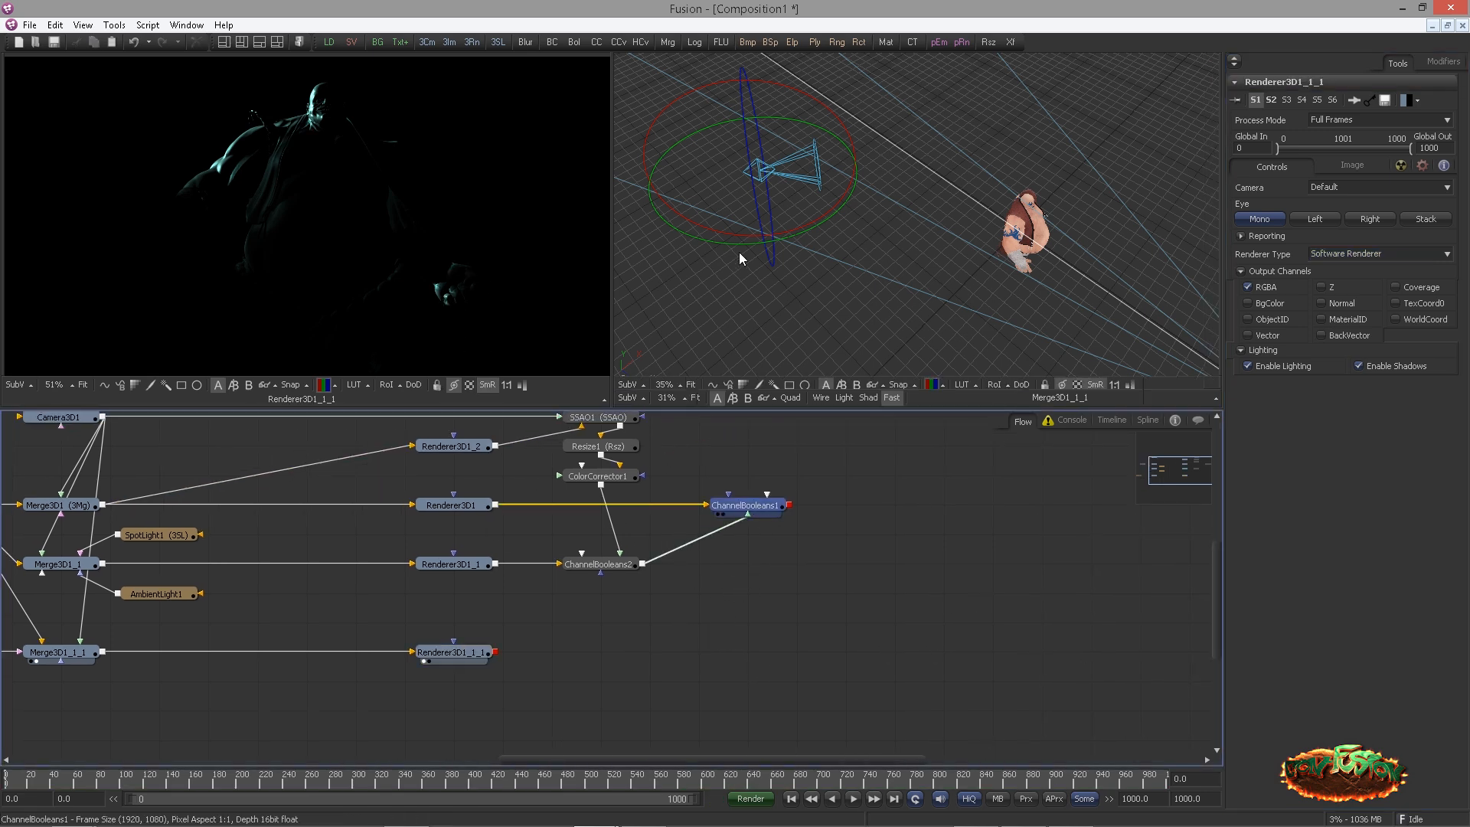
pyautogui.moveTo(739, 259); pyautogui.dragTo(746, 258)
pyautogui.moveTo(888, 279); pyautogui.dragTo(689, 214)
pyautogui.moveTo(929, 230); pyautogui.dragTo(943, 205)
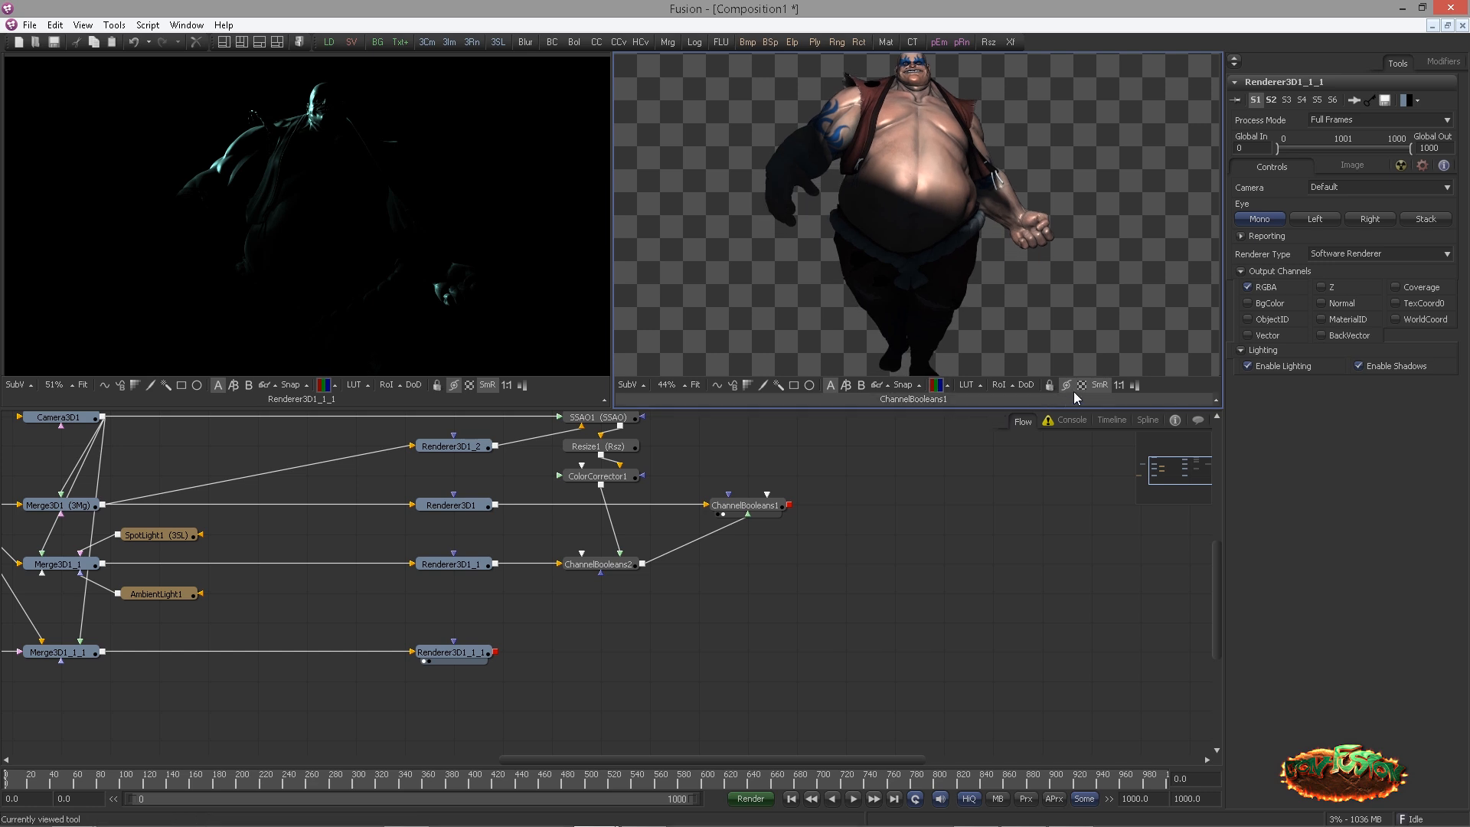
pyautogui.click(1080, 386)
pyautogui.moveTo(975, 281); pyautogui.dragTo(999, 288)
# Duplicate ChannelBooleans1 directly after itself and set the copy's operation to Add
pyautogui.click(754, 505)
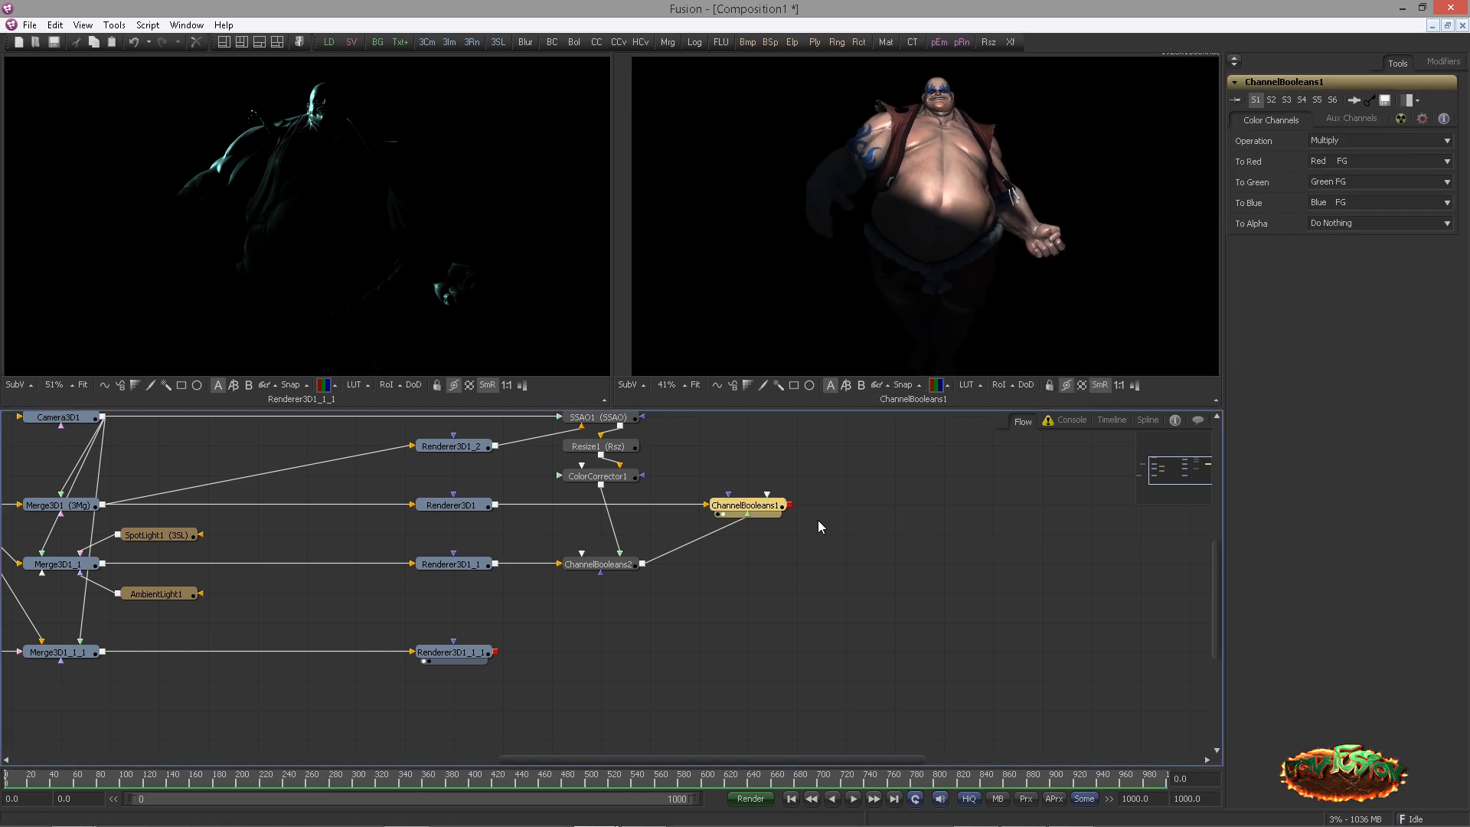
pyautogui.hotkey('ctrl', 'c')
pyautogui.hotkey('ctrl', 'v')
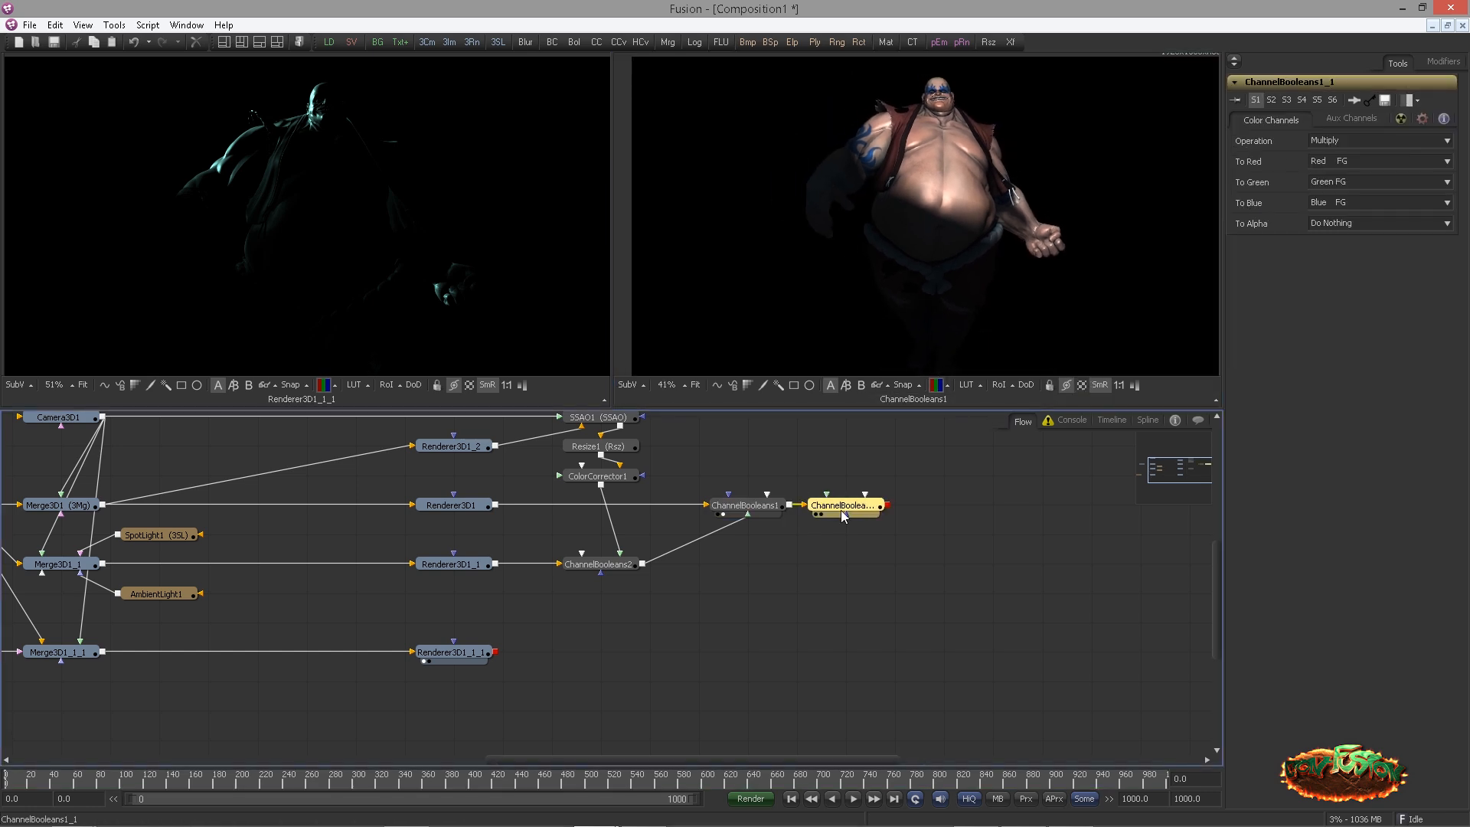
pyautogui.click(1336, 142)
pyautogui.click(1343, 164)
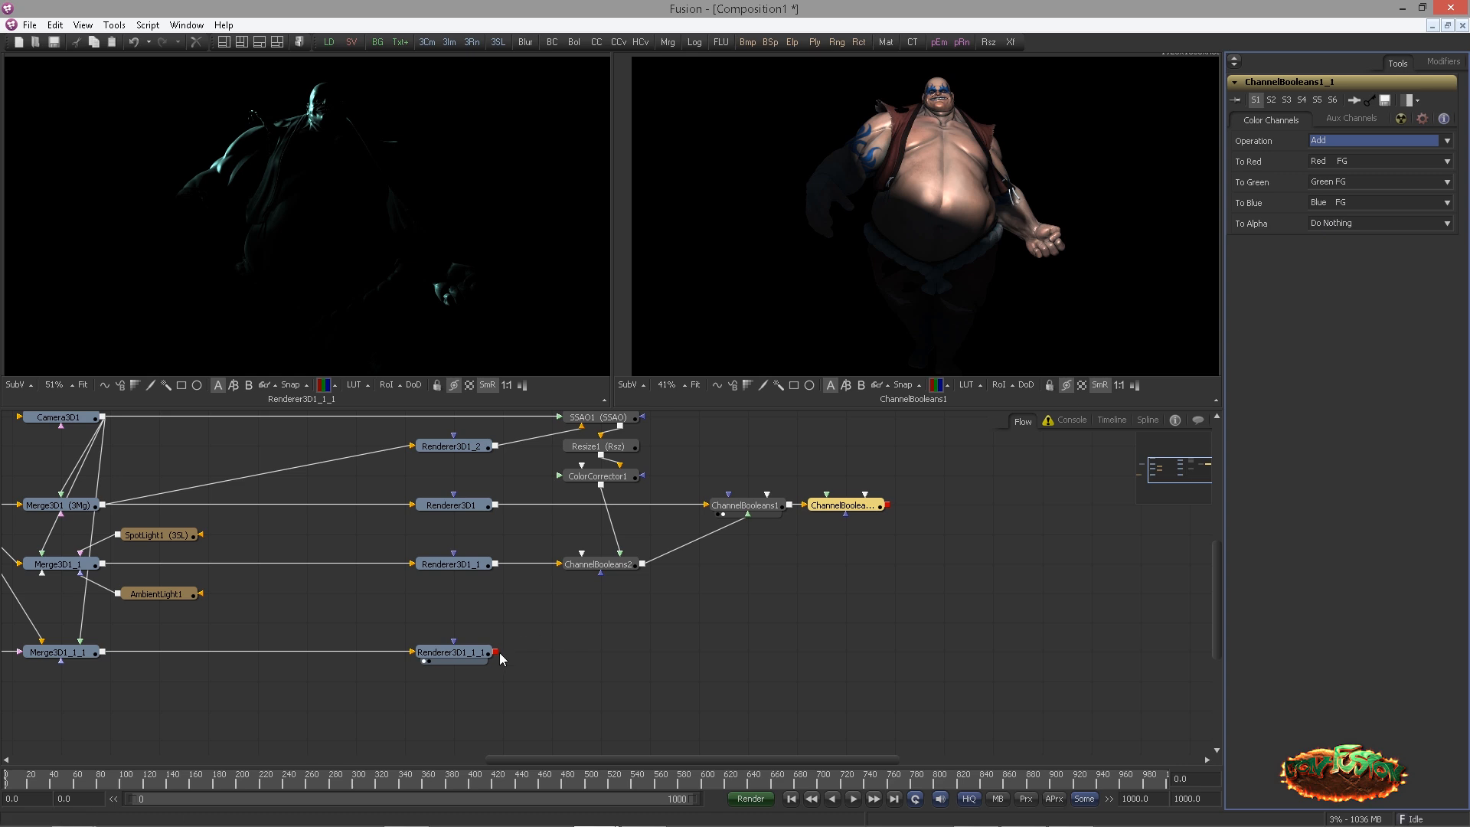
# Feed Renderer3D1_1_1 into the Add node's foreground through a pipe router and show the Add result in the second viewer
pyautogui.moveTo(497, 652); pyautogui.dragTo(845, 513)
pyautogui.moveTo(585, 620); pyautogui.dragTo(691, 646)
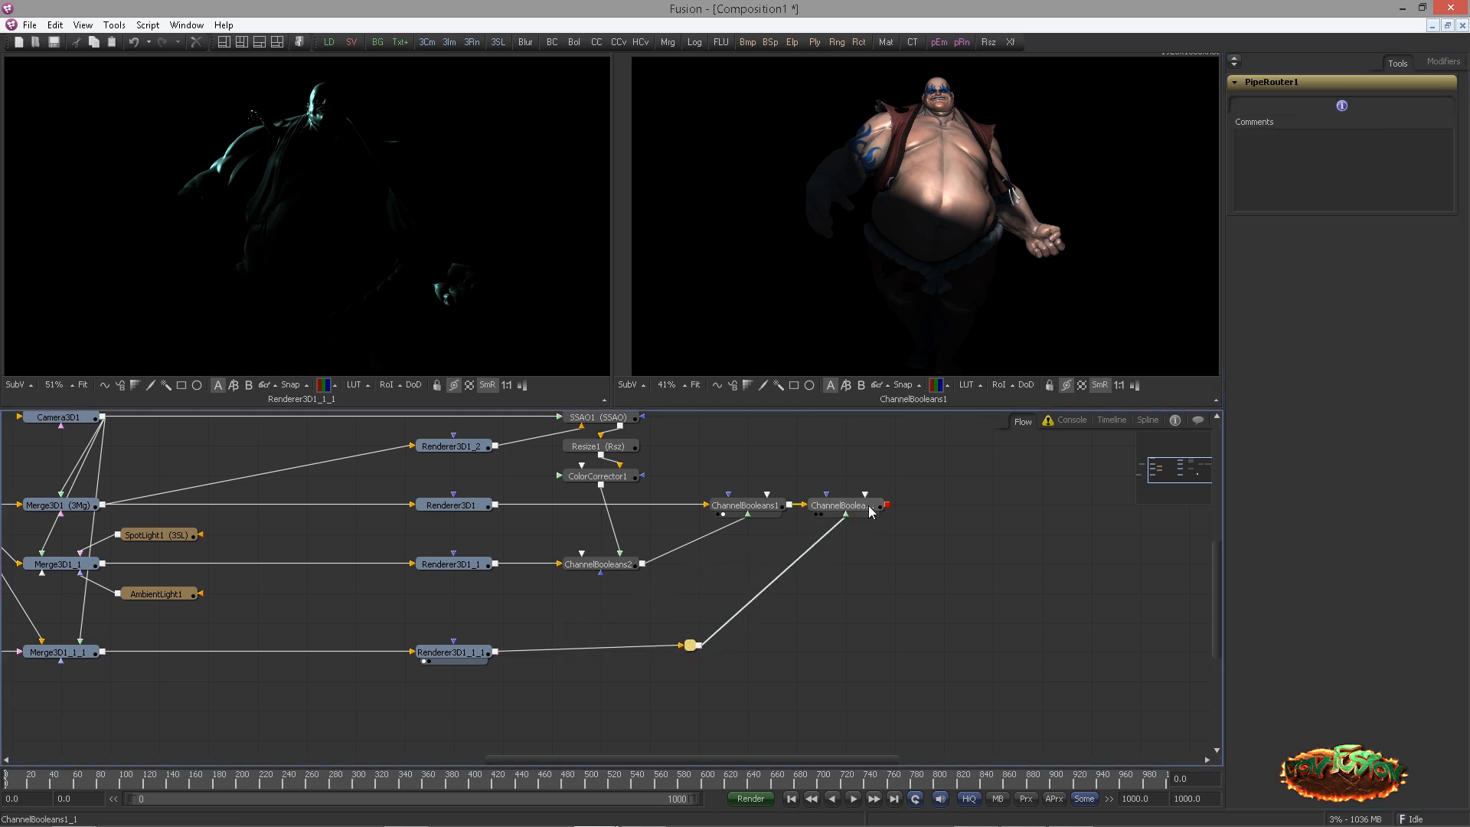
pyautogui.click(821, 514)
pyautogui.moveTo(891, 315); pyautogui.dragTo(871, 314)
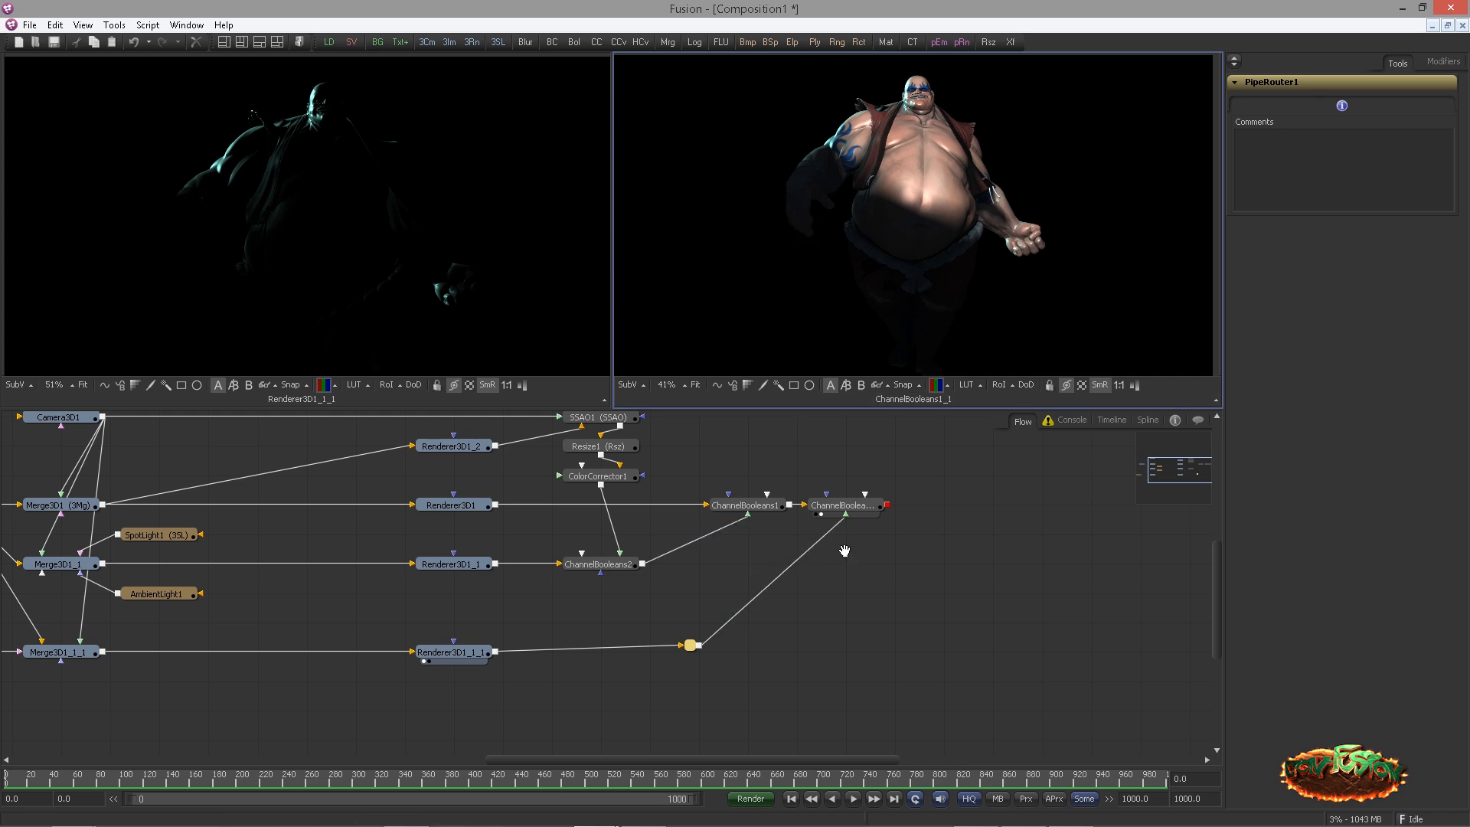
# Duplicate Merge3D1_1_1 and Renderer3D1_1_1 as a new connected row beneath the originals
pyautogui.moveTo(844, 551); pyautogui.dragTo(863, 519)
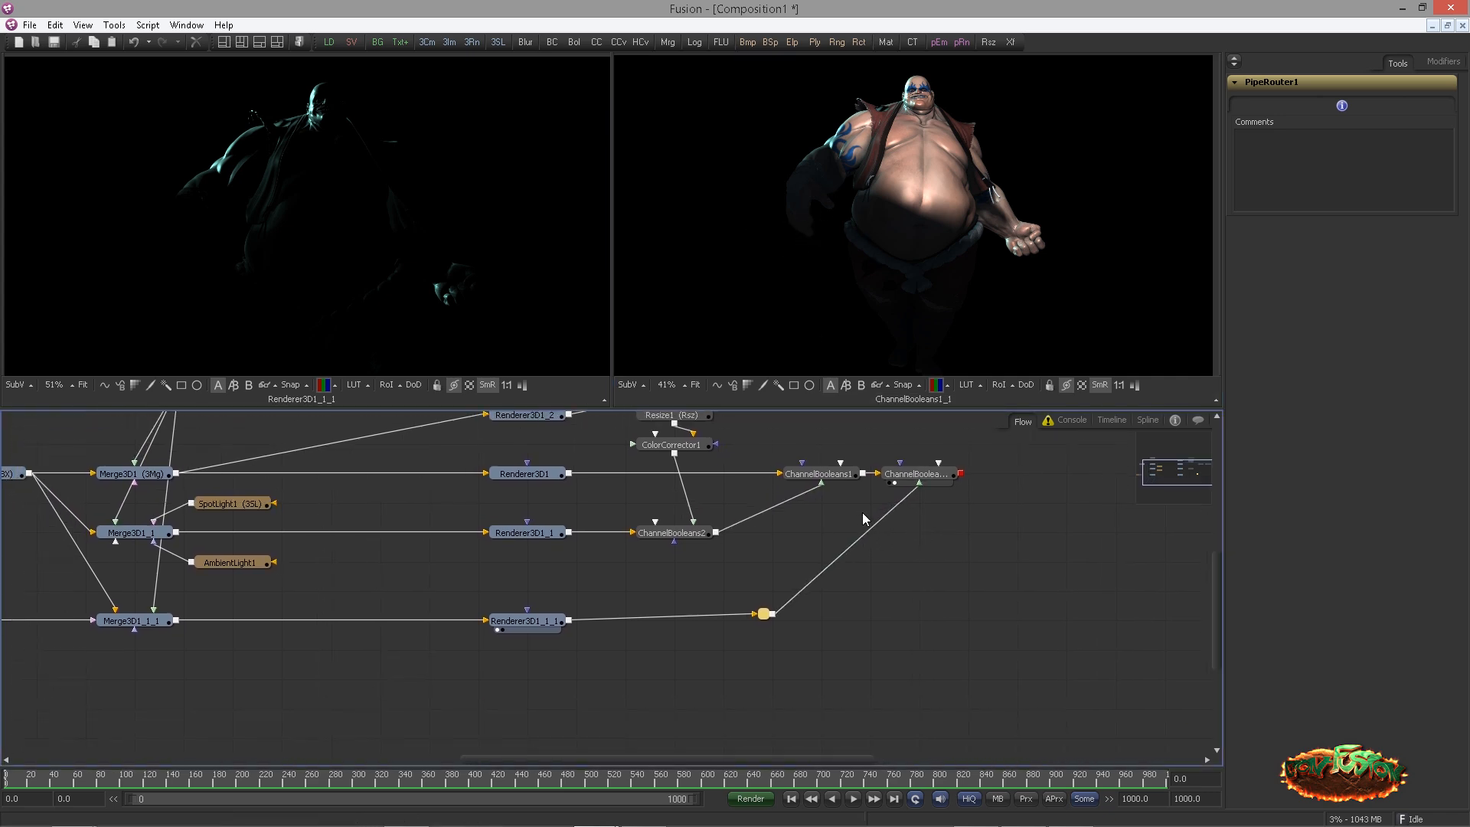
pyautogui.moveTo(682, 668); pyautogui.dragTo(1033, 559)
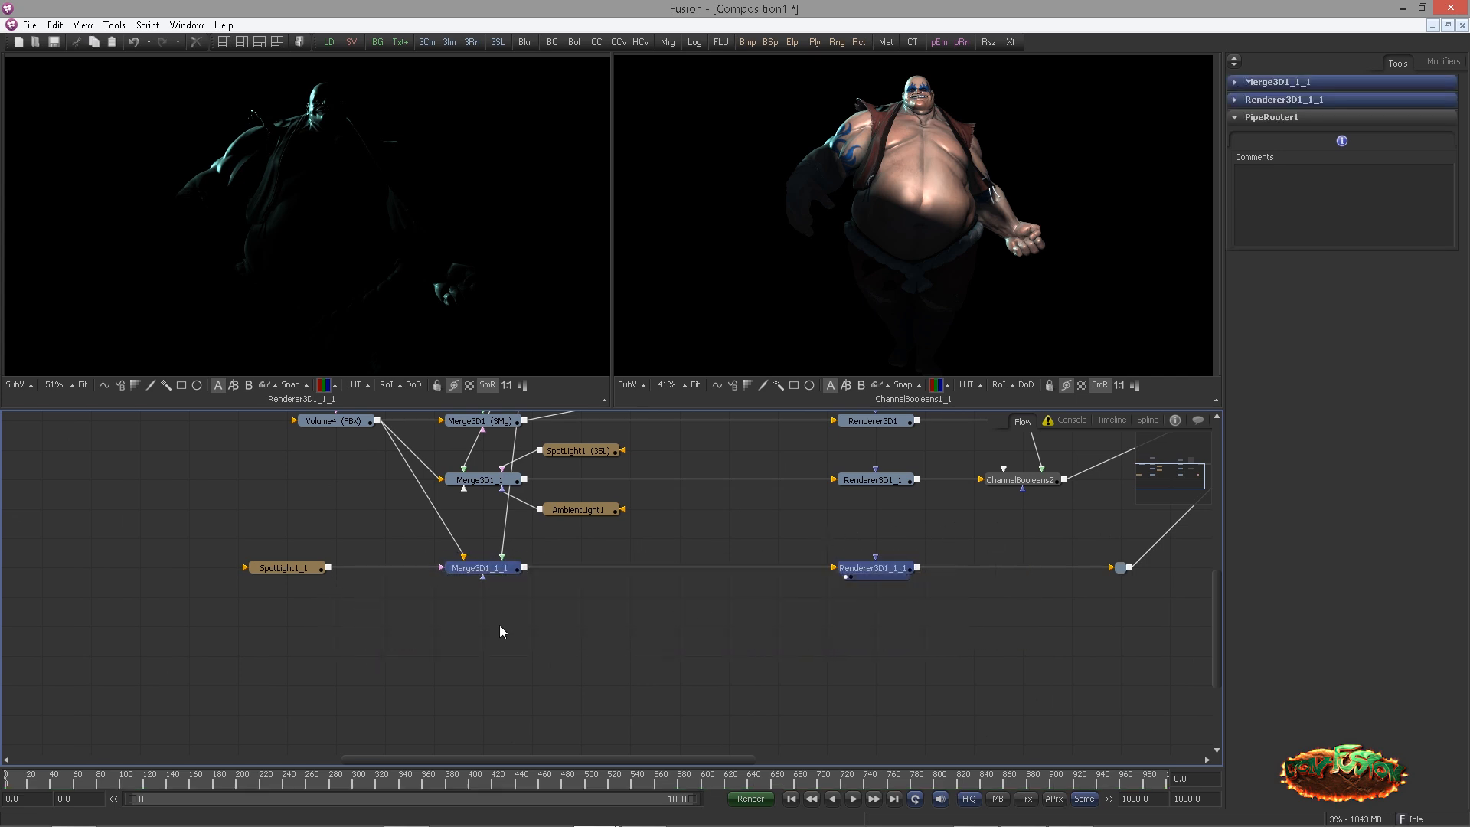
pyautogui.click(484, 628)
pyautogui.hotkey('ctrl', 'v')
pyautogui.moveTo(485, 628); pyautogui.dragTo(874, 624)
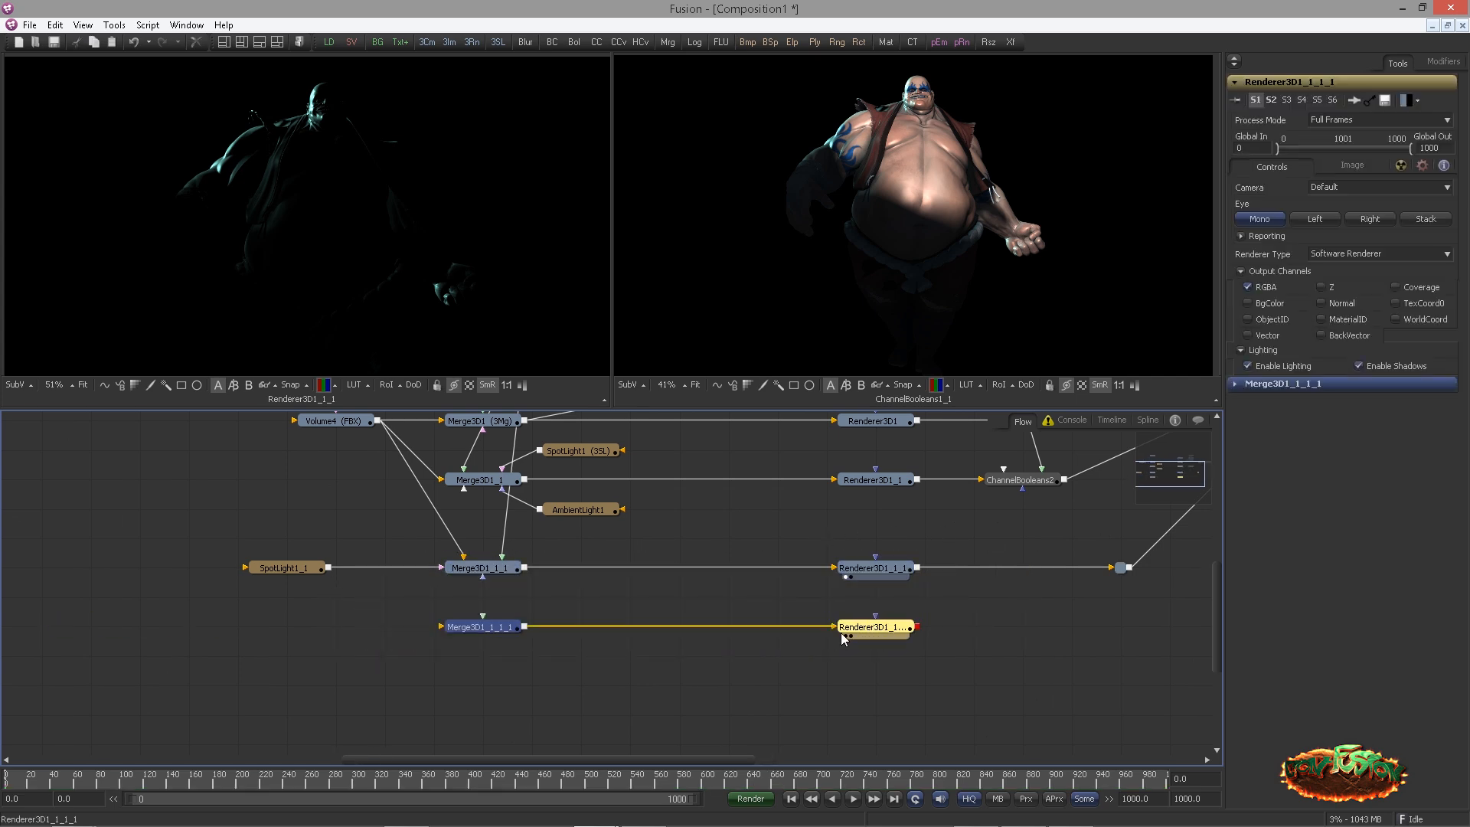
pyautogui.click(843, 641)
# Duplicate SpotLight1_1 below the original and connect the copy to the new row's merge
pyautogui.click(304, 570)
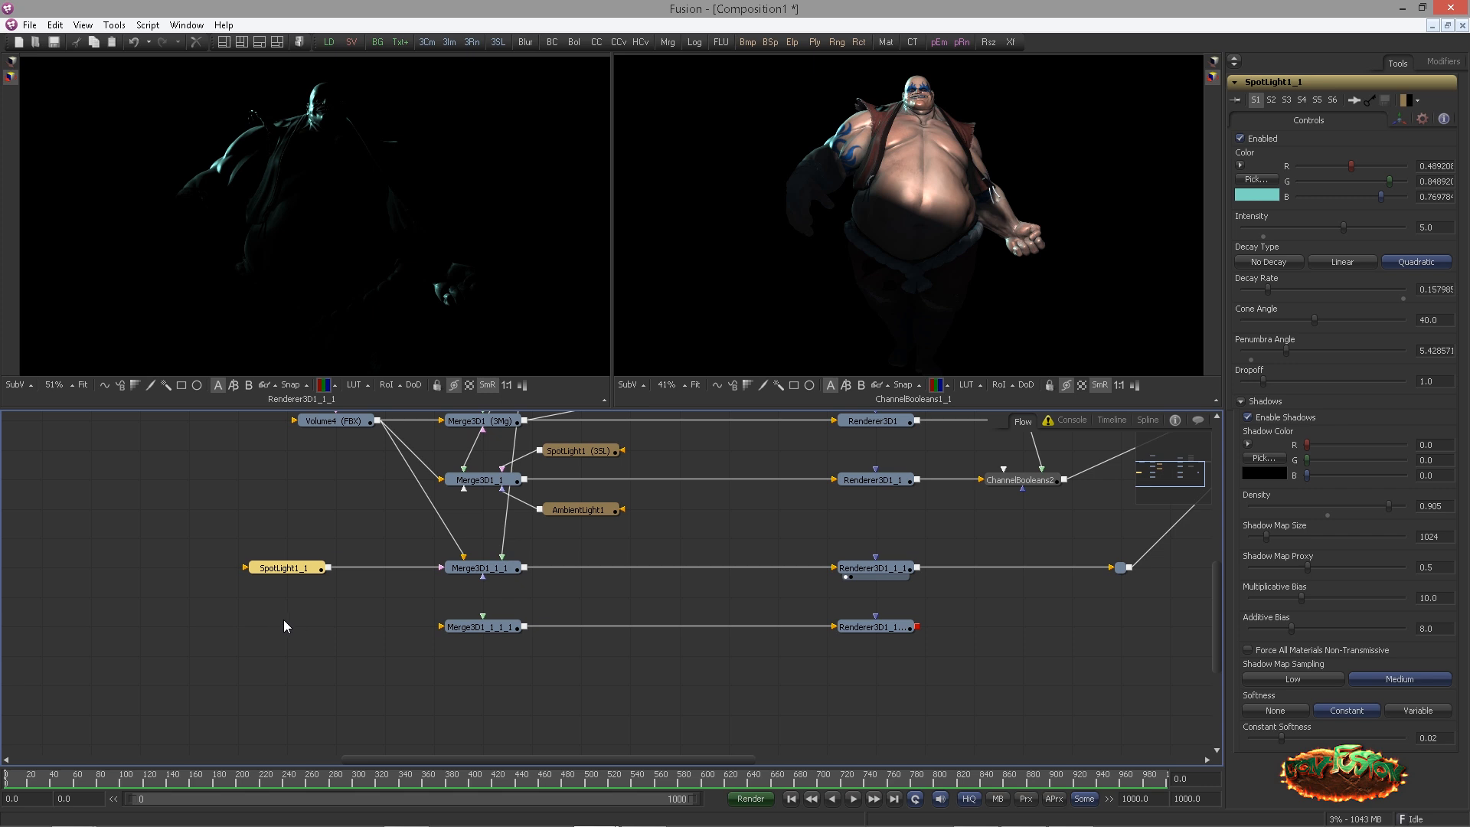
pyautogui.hotkey('ctrl', 'c')
pyautogui.hotkey('ctrl', 'v')
pyautogui.moveTo(328, 626); pyautogui.dragTo(440, 626)
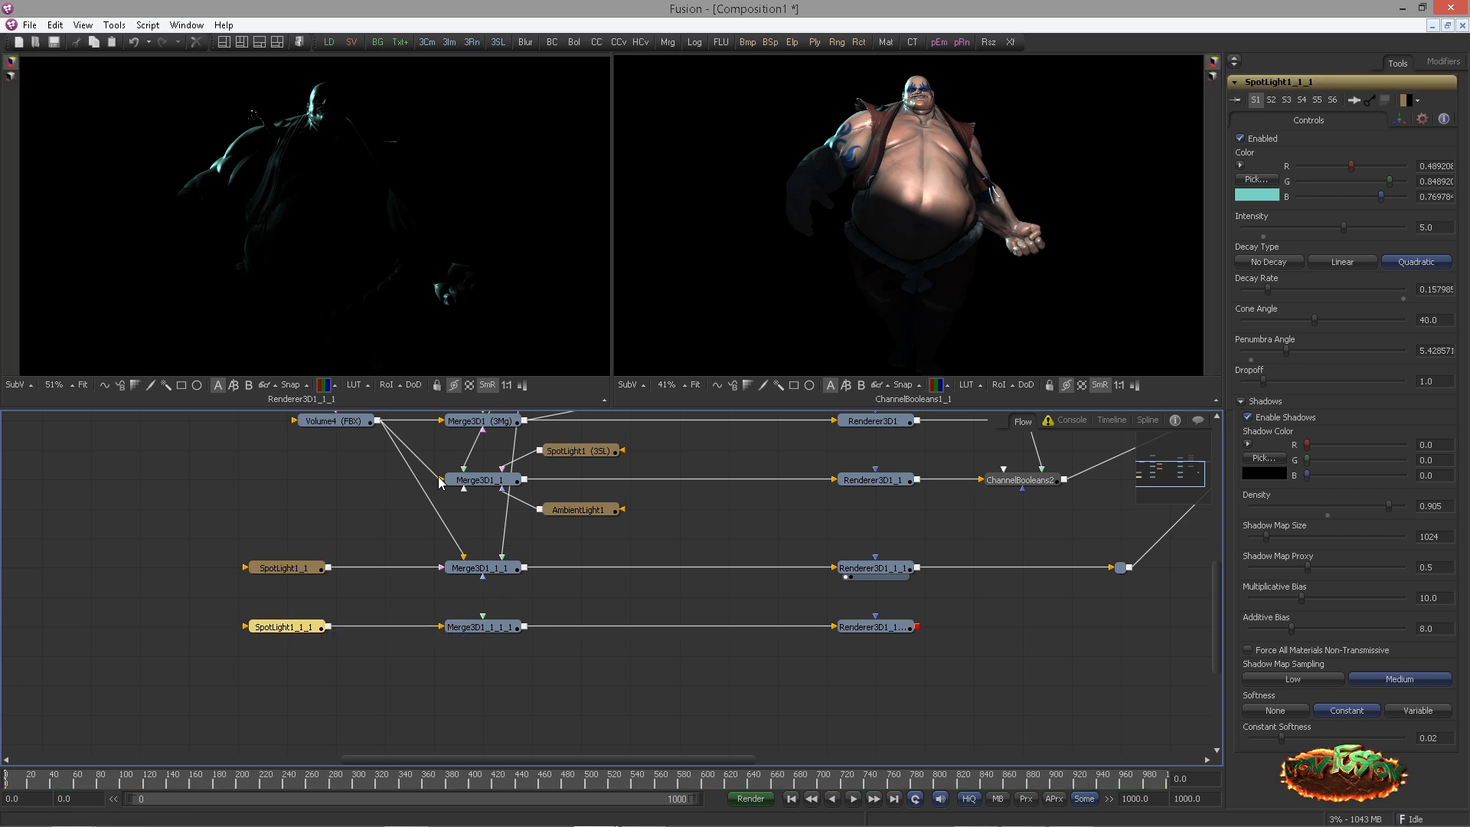
# Connect the Volume4 FBX mesh and Camera3D1 to the new row's merge
pyautogui.scroll(-1, 436, 530)
pyautogui.moveTo(390, 459); pyautogui.dragTo(515, 678)
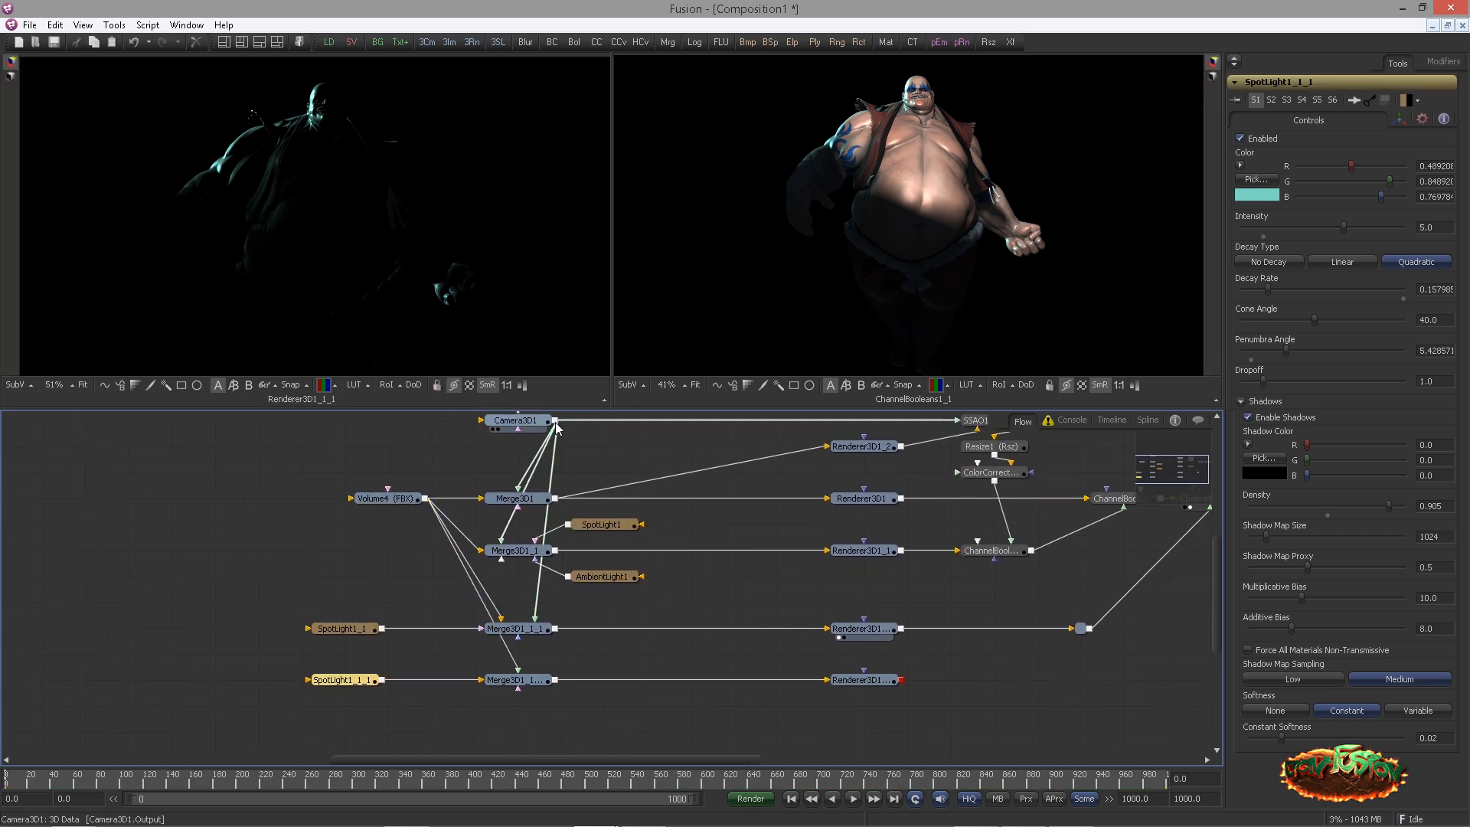
pyautogui.moveTo(556, 421); pyautogui.dragTo(617, 425)
# Tidy the flow by lining up SpotLight1 and AmbientLight1 above the other lights and placing Volume4 level with Camera3D1
pyautogui.moveTo(628, 554); pyautogui.dragTo(368, 554)
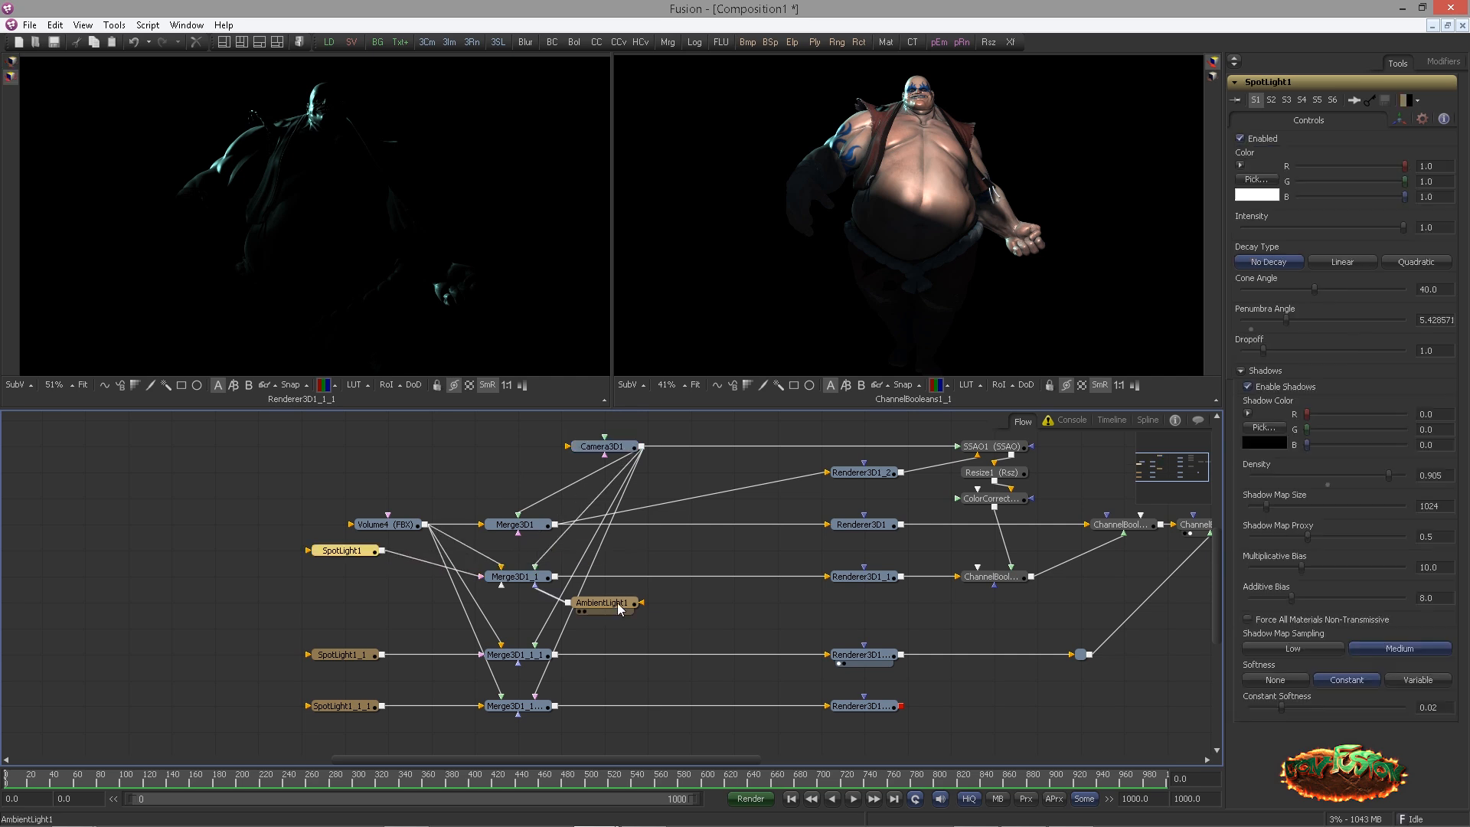
pyautogui.moveTo(620, 609); pyautogui.dragTo(361, 608)
pyautogui.moveTo(390, 525); pyautogui.dragTo(390, 447)
pyautogui.click(621, 445)
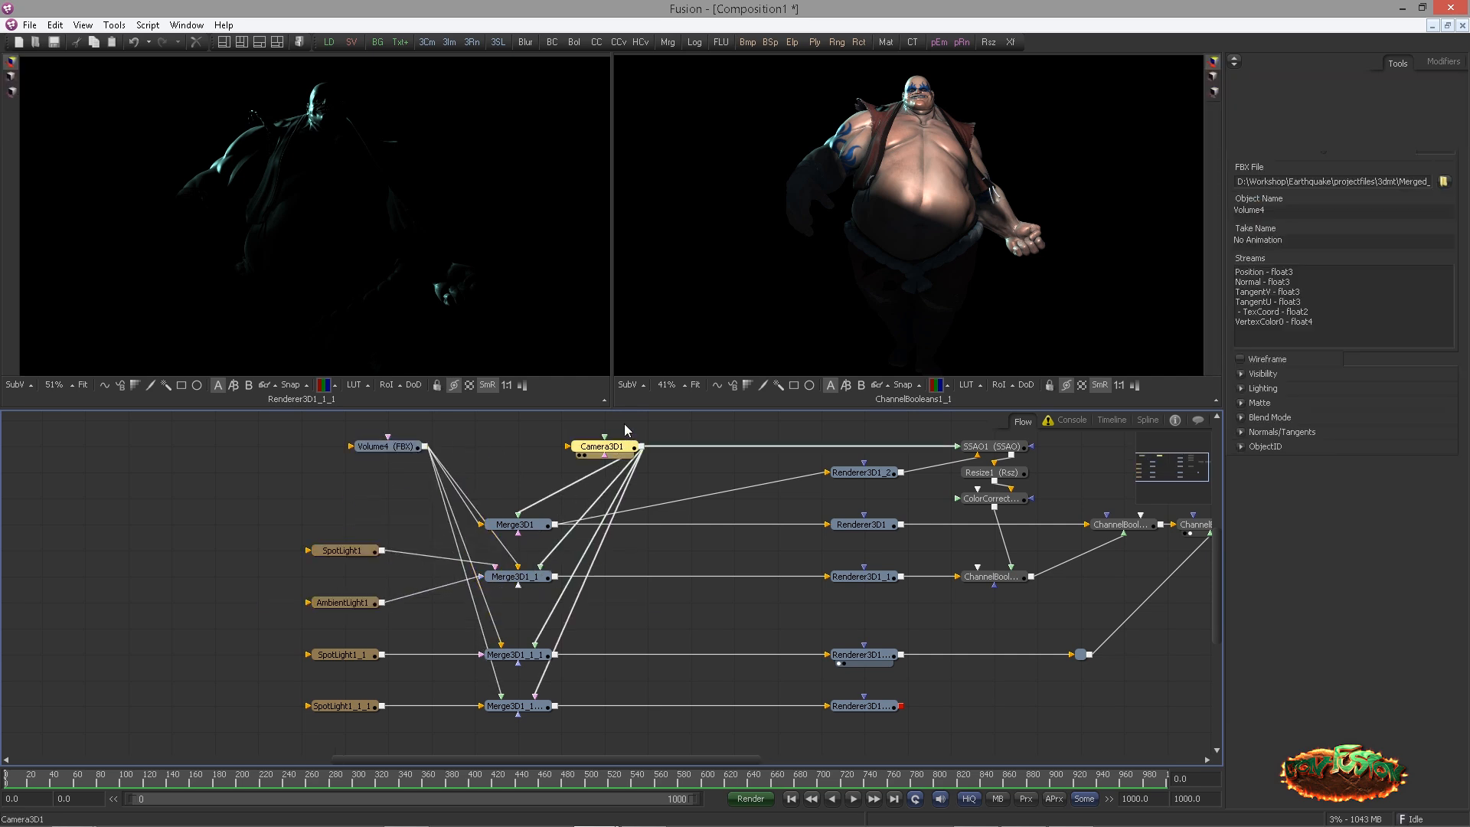
# Show the new row's merge in both viewers, with the camera view in the first and perspective in the second
pyautogui.moveTo(886, 697); pyautogui.dragTo(692, 668)
pyautogui.moveTo(331, 670); pyautogui.dragTo(383, 291)
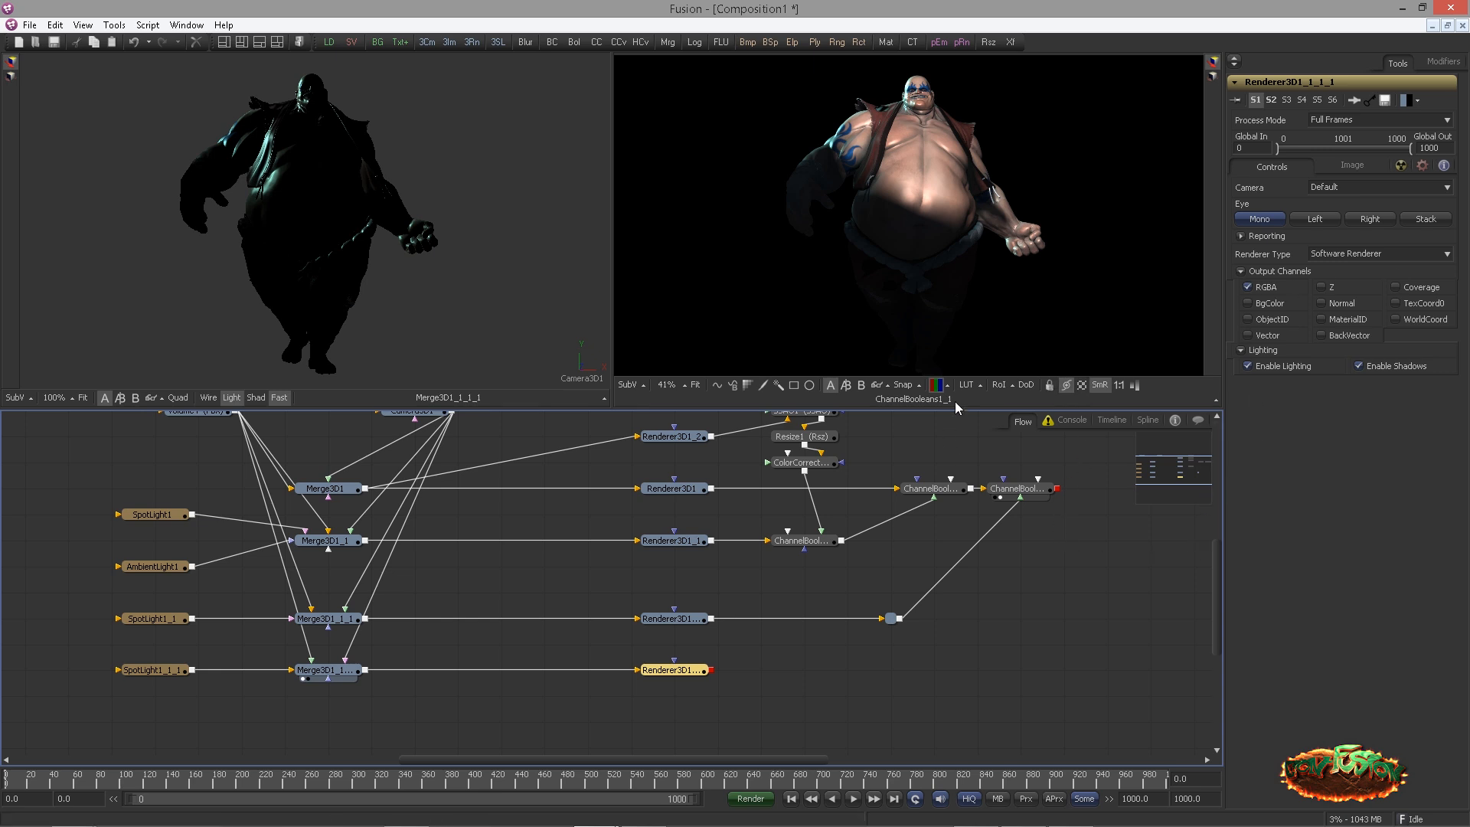
pyautogui.moveTo(943, 252)
pyautogui.mouseDown()
pyautogui.moveTo(962, 251)
pyautogui.moveTo(932, 247)
pyautogui.mouseUp()
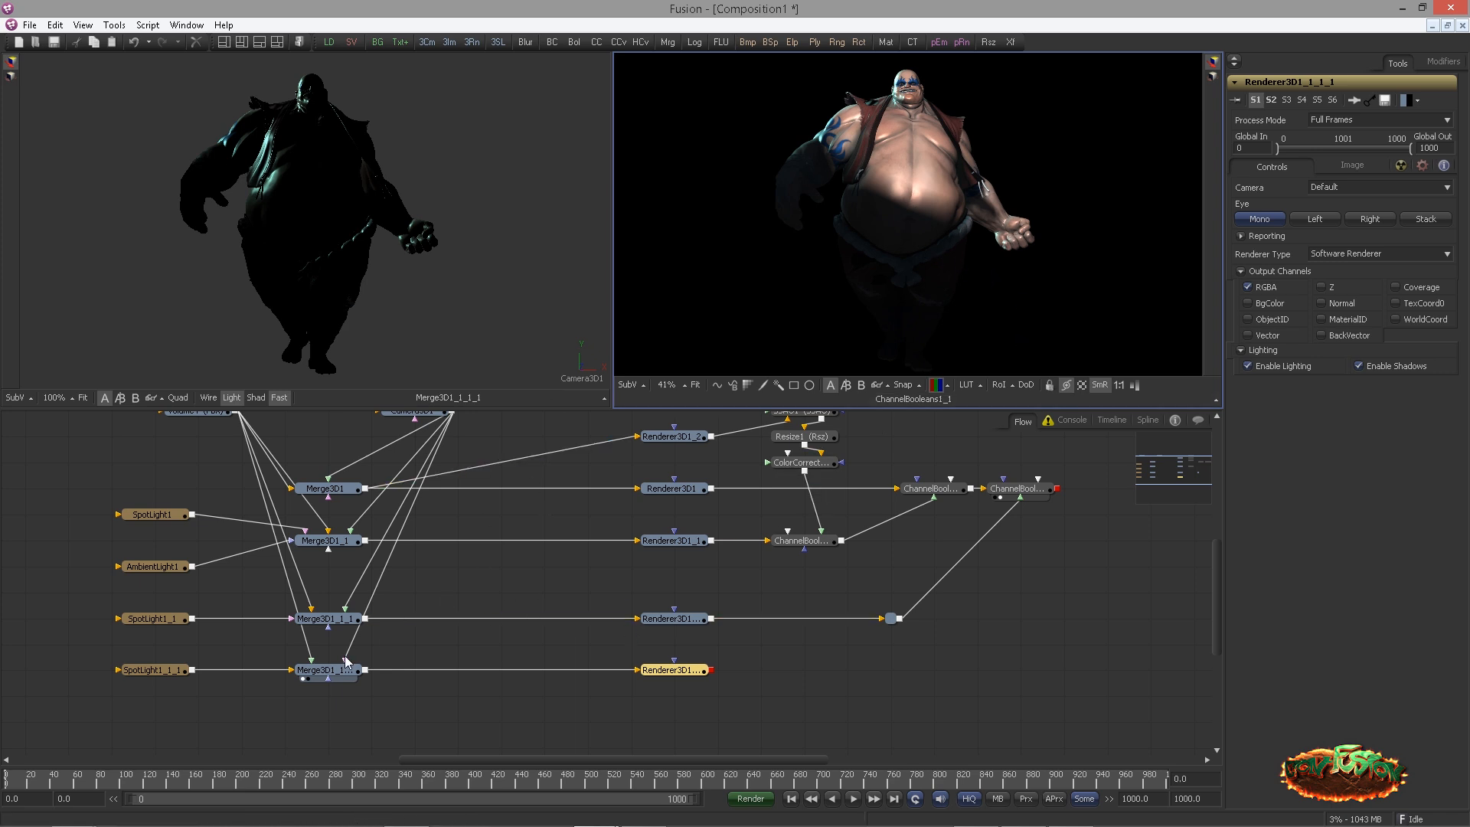
pyautogui.moveTo(327, 670); pyautogui.dragTo(823, 260)
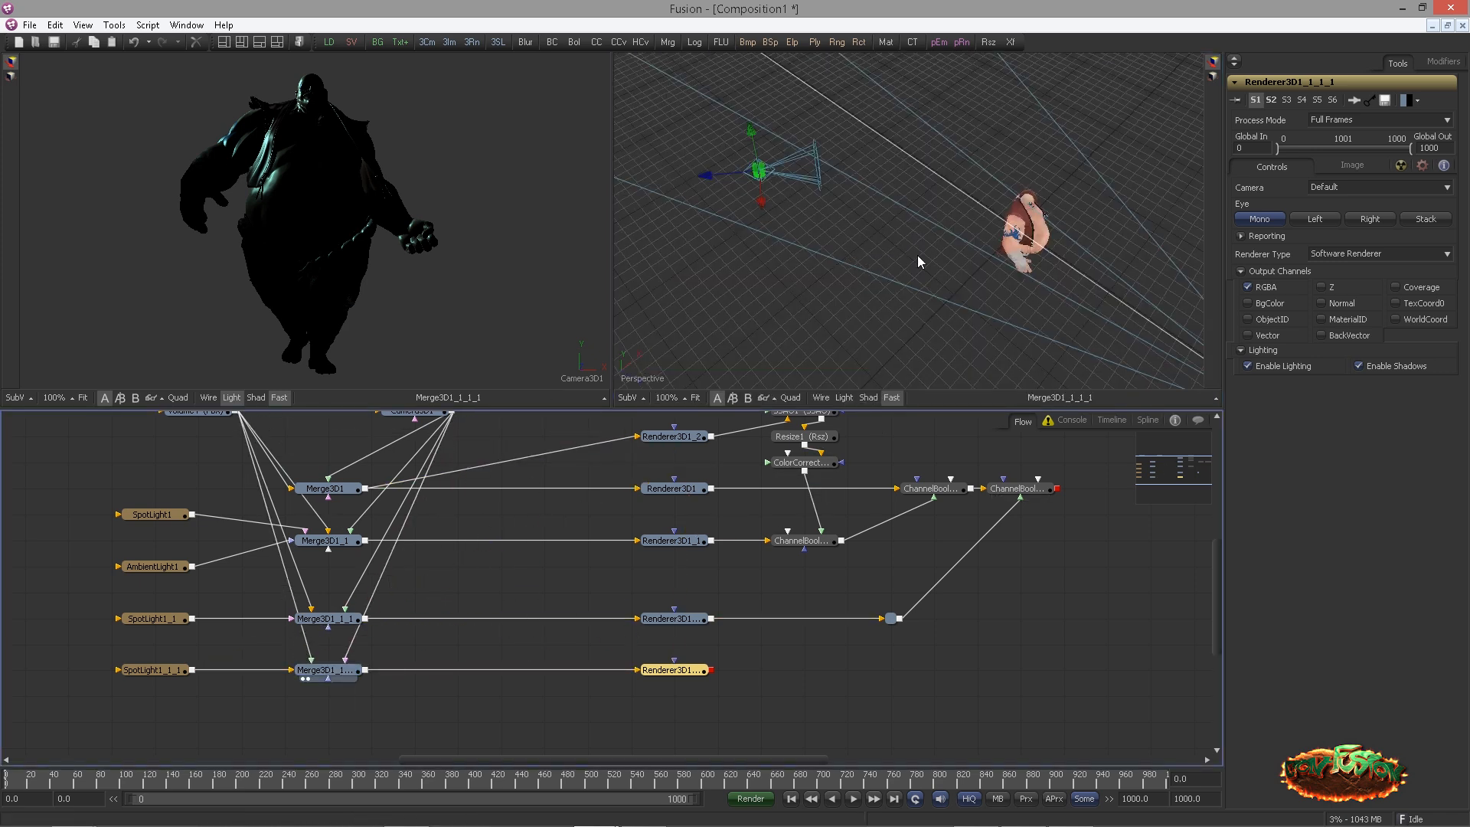
# Move SpotLight1_1_1 to the opposite side behind the character and rotate it to aim at him
pyautogui.moveTo(919, 262); pyautogui.dragTo(888, 321)
pyautogui.click(154, 671)
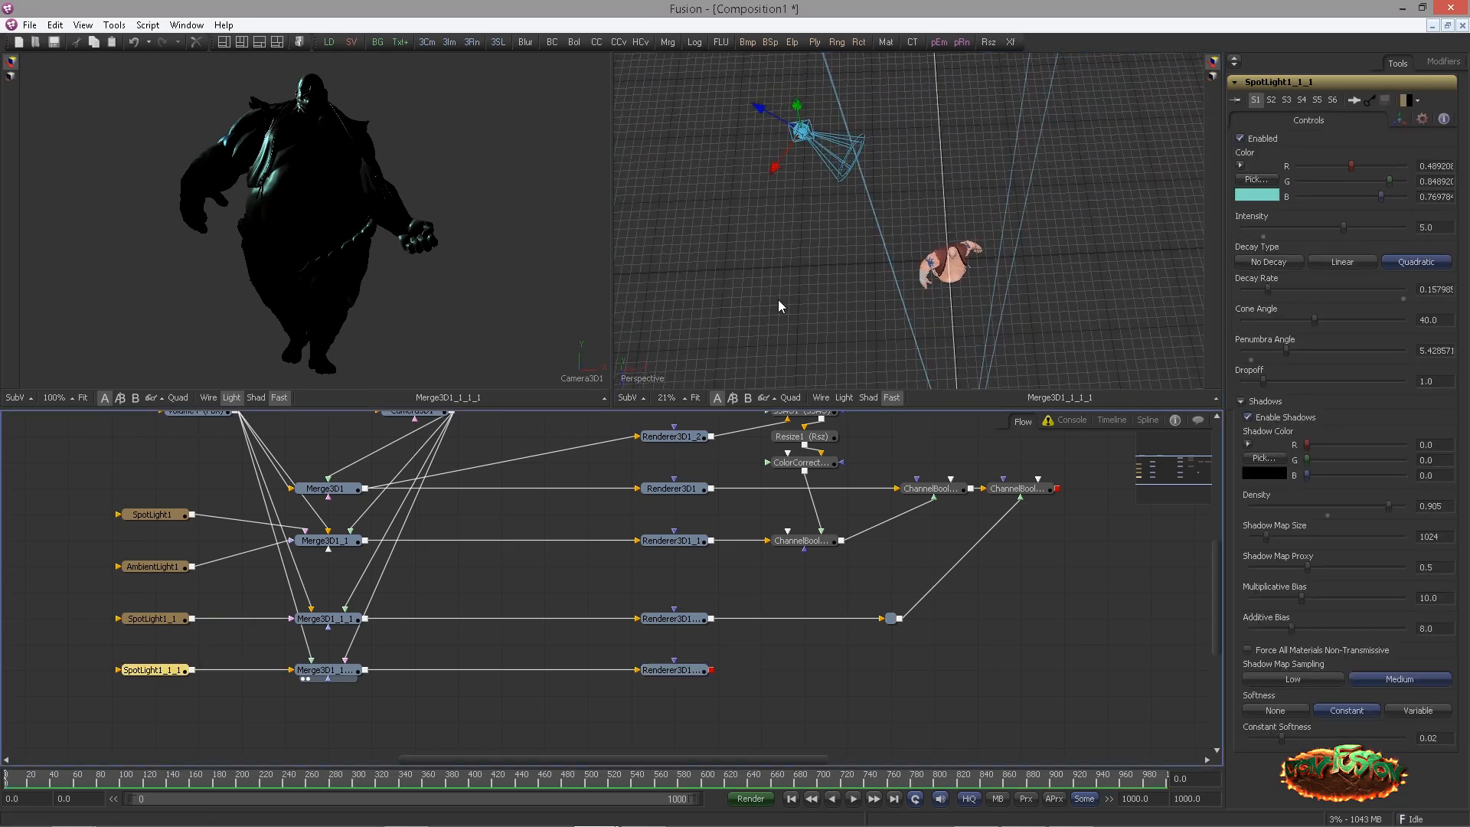
pyautogui.moveTo(801, 129); pyautogui.dragTo(1032, 106)
pyautogui.press('r')
pyautogui.moveTo(1068, 302); pyautogui.dragTo(973, 226)
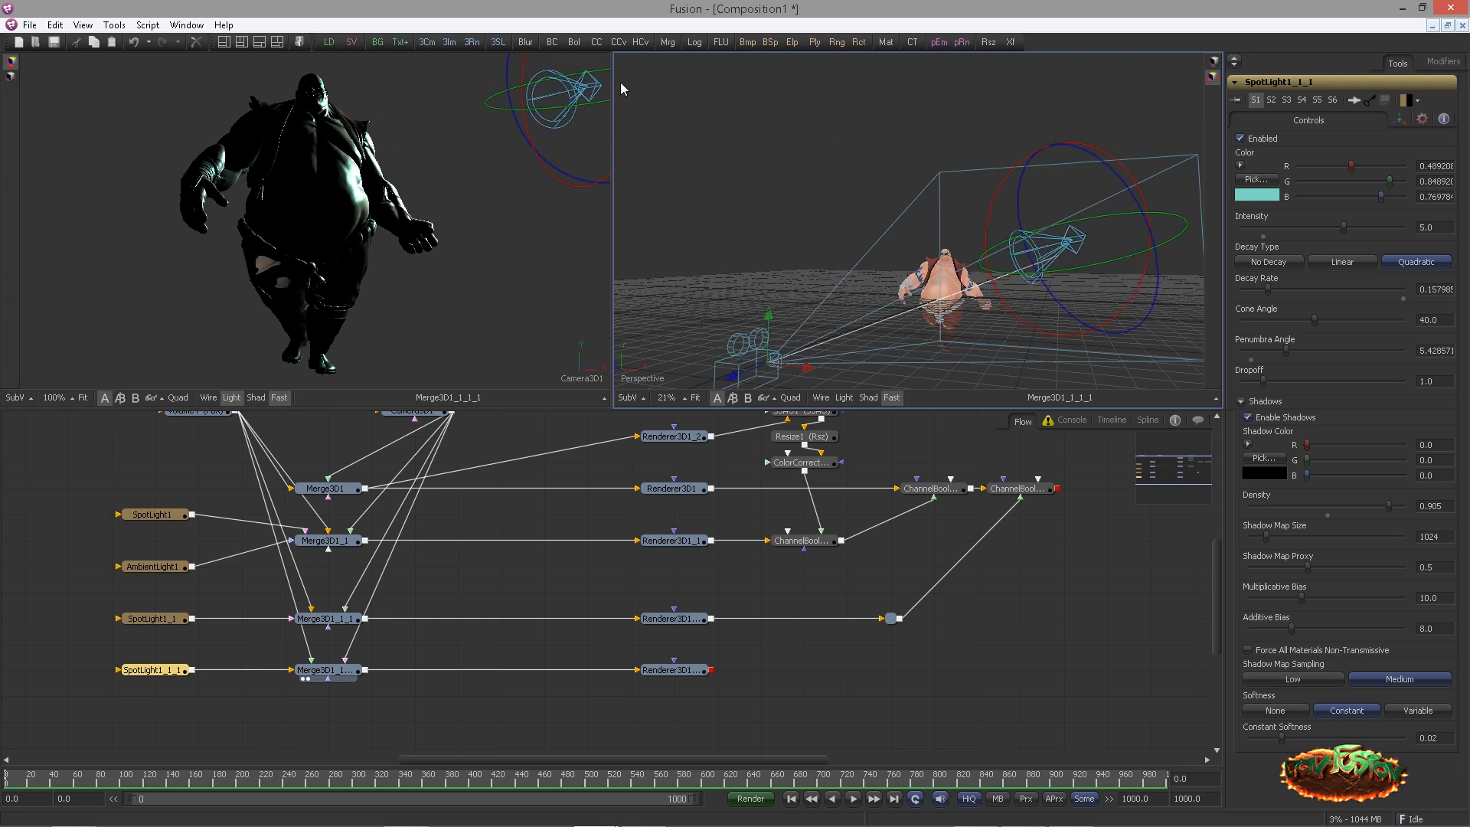
pyautogui.moveTo(1031, 262); pyautogui.dragTo(988, 172)
pyautogui.moveTo(867, 232); pyautogui.dragTo(1159, 296)
pyautogui.moveTo(1200, 269); pyautogui.dragTo(1212, 264)
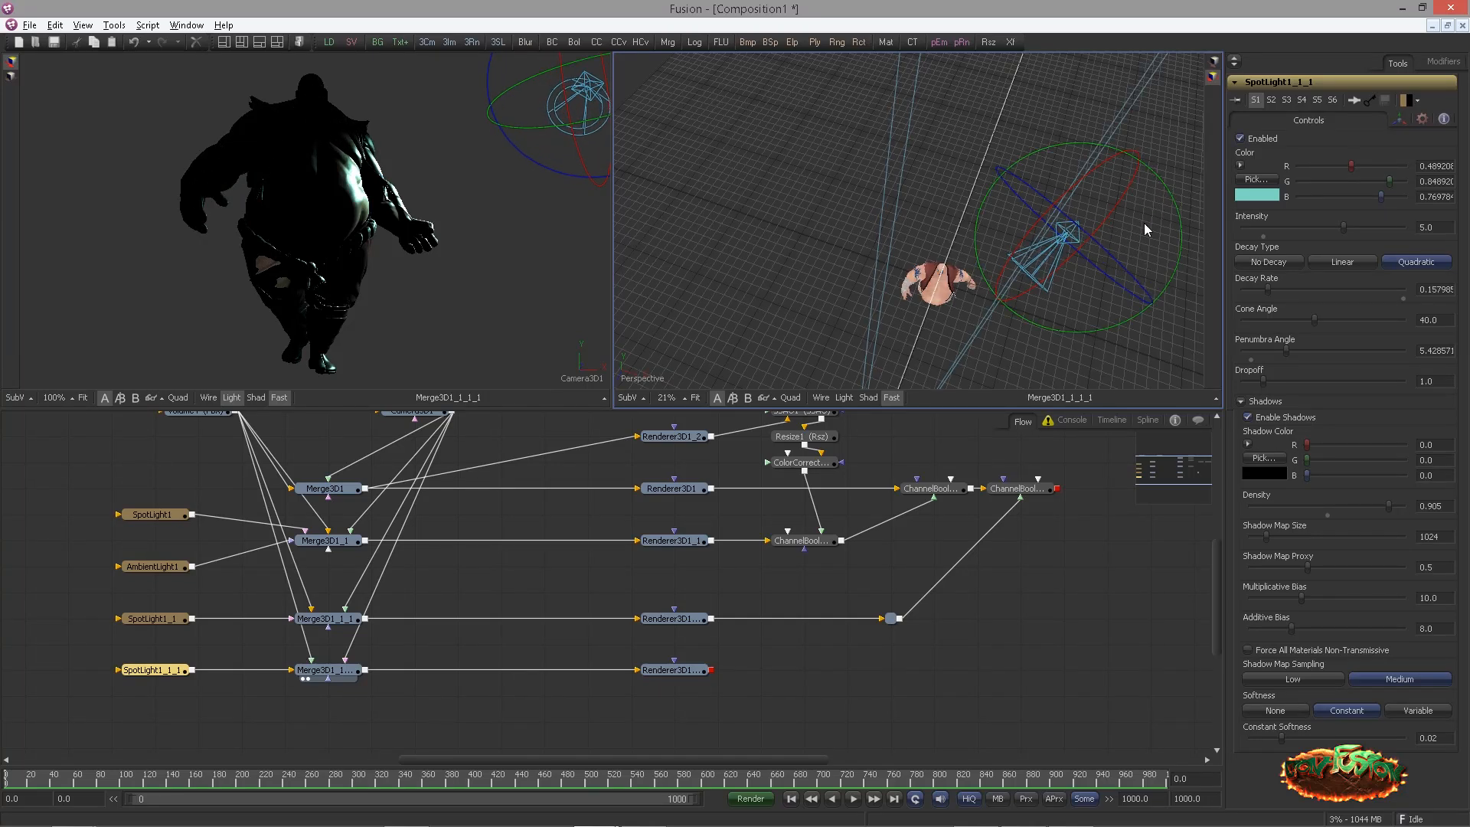
# Raise SpotLight1_1_1 slightly above the character
pyautogui.hotkey('alt', 'w')
pyautogui.press('Escape')
pyautogui.press('q')
pyautogui.moveTo(1042, 210)
pyautogui.mouseDown()
pyautogui.moveTo(1015, 199)
pyautogui.moveTo(1061, 231)
pyautogui.moveTo(1085, 132)
pyautogui.moveTo(1044, 207)
pyautogui.moveTo(1036, 196)
pyautogui.mouseUp()
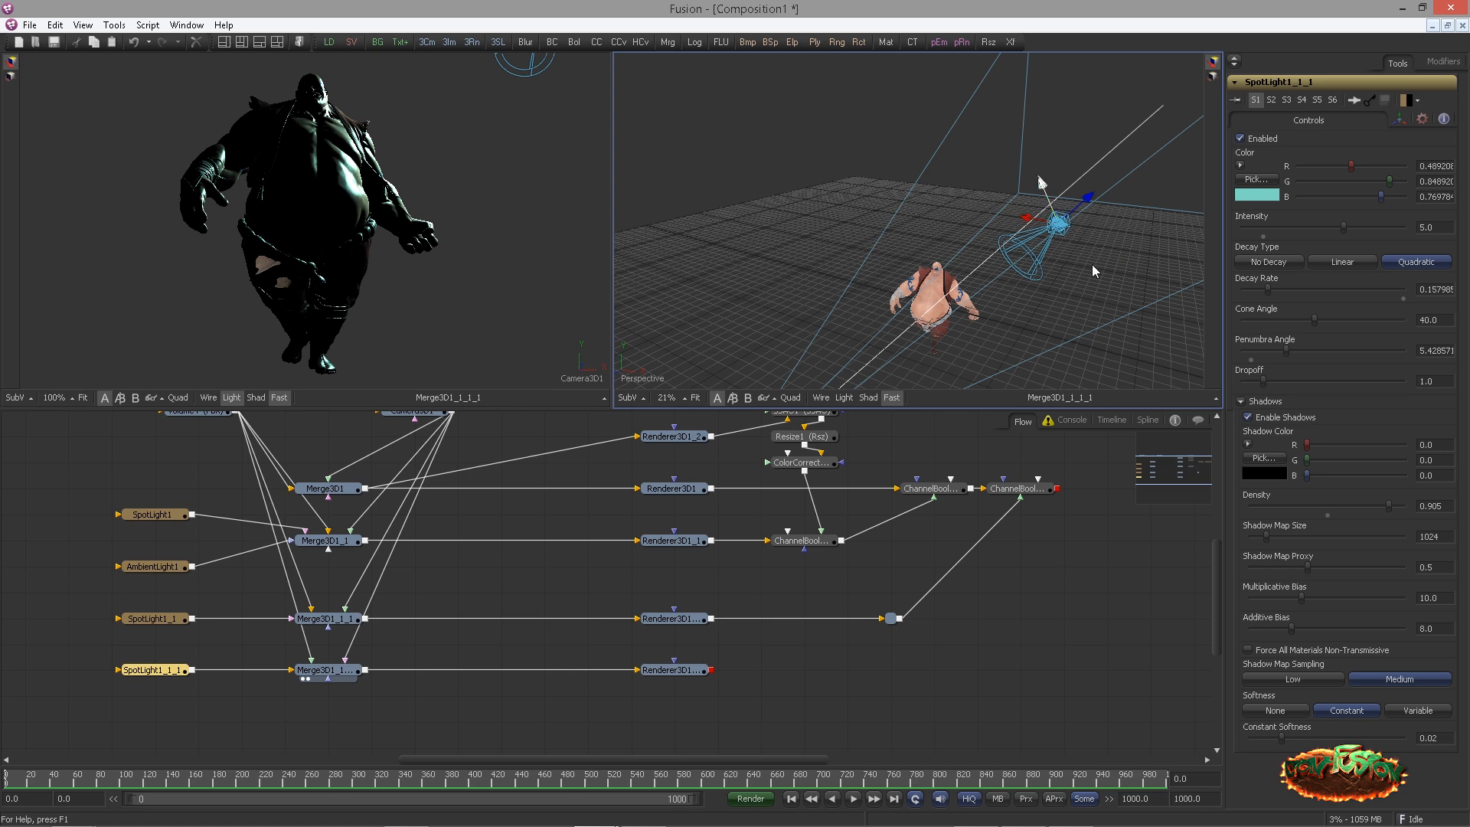
# Rotate and reposition SpotLight1_1_1 behind the character, and lighten its colour to pale aqua with R about 0.67, G 1.0 and B about 0.87
pyautogui.moveTo(1091, 265); pyautogui.dragTo(1090, 160)
pyautogui.press('w')
pyautogui.moveTo(972, 199); pyautogui.dragTo(1085, 173)
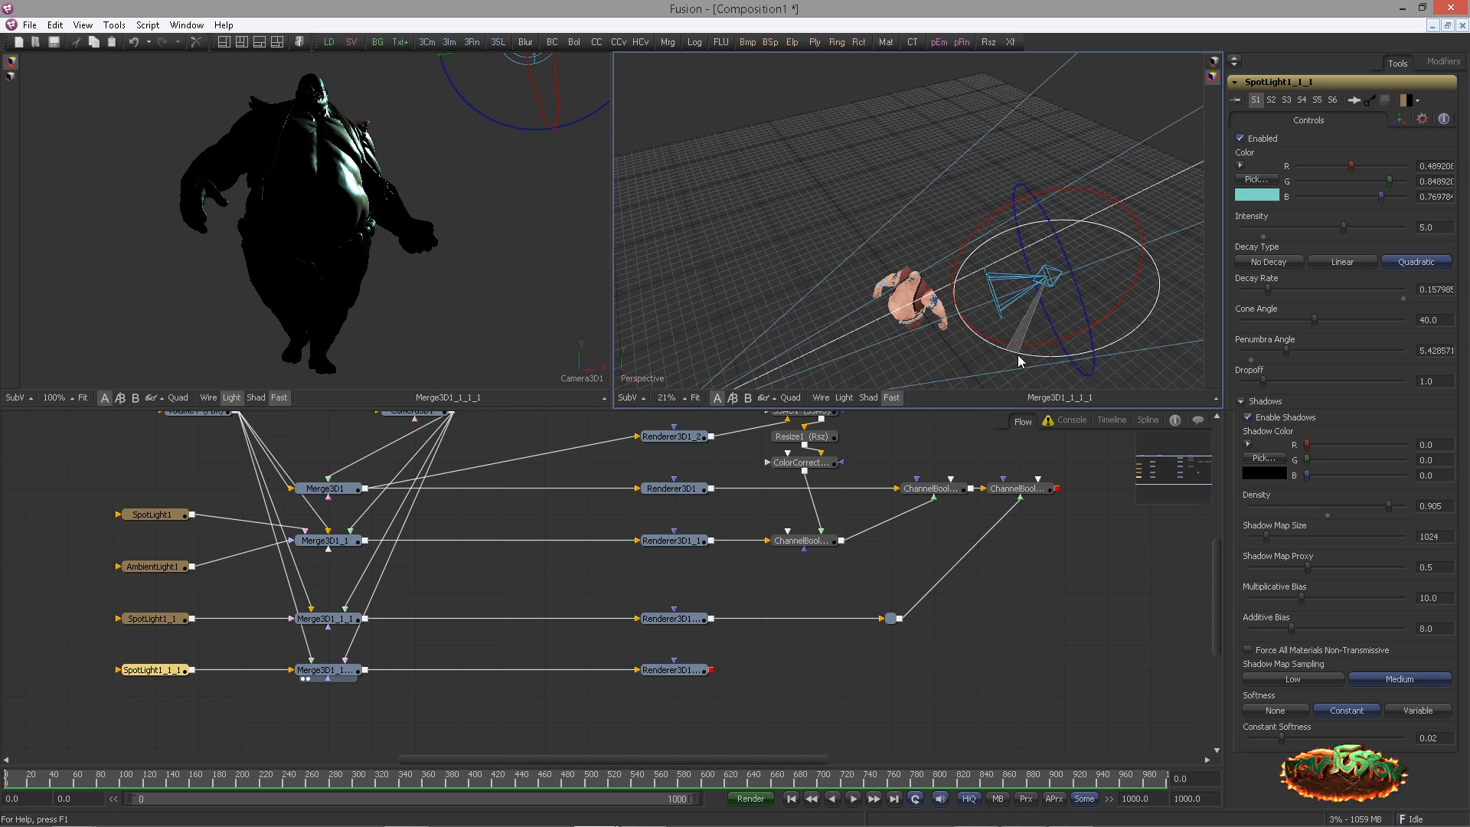
pyautogui.moveTo(1016, 355)
pyautogui.mouseDown()
pyautogui.moveTo(967, 323)
pyautogui.moveTo(990, 344)
pyautogui.mouseUp()
pyautogui.press('q')
pyautogui.moveTo(1048, 236); pyautogui.dragTo(1133, 341)
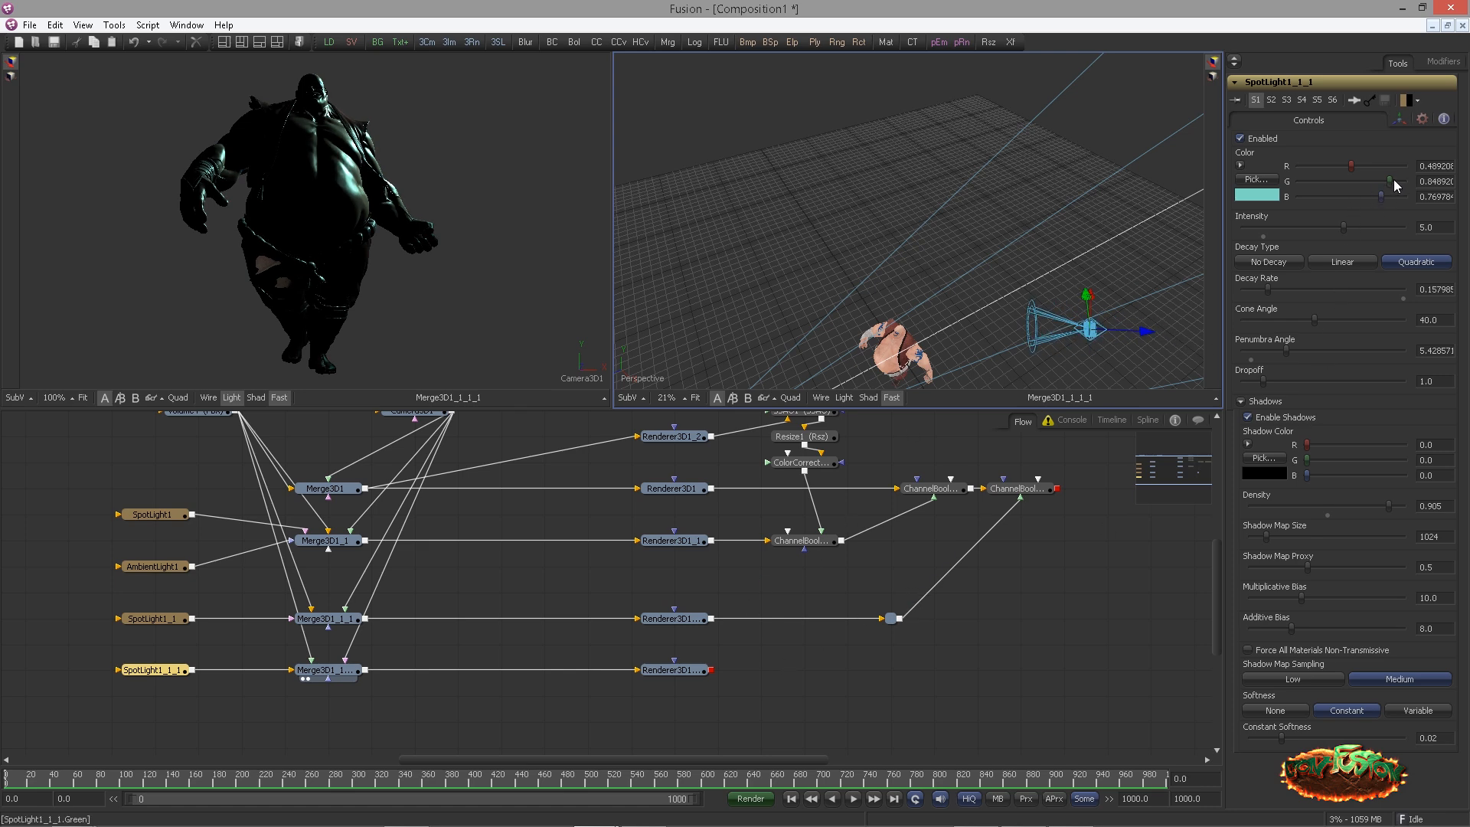
pyautogui.moveTo(1390, 180); pyautogui.dragTo(1427, 192)
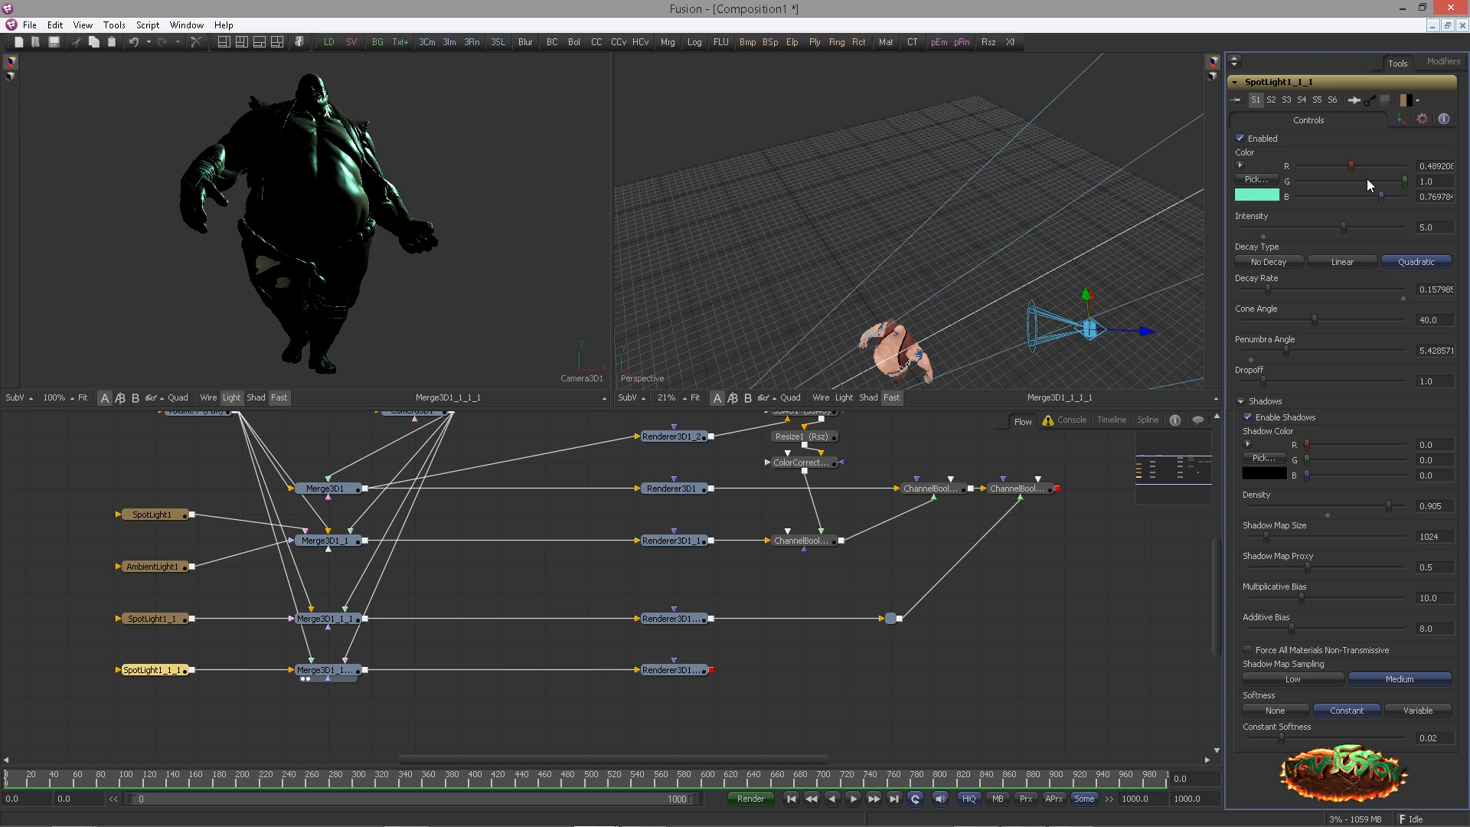
pyautogui.moveTo(1353, 163); pyautogui.dragTo(1376, 164)
# Paste another Add Channel Booleans at the end of the chain and feed it the SpotLight1_1_1 row's renderer through a pipe router
pyautogui.moveTo(793, 640); pyautogui.dragTo(680, 639)
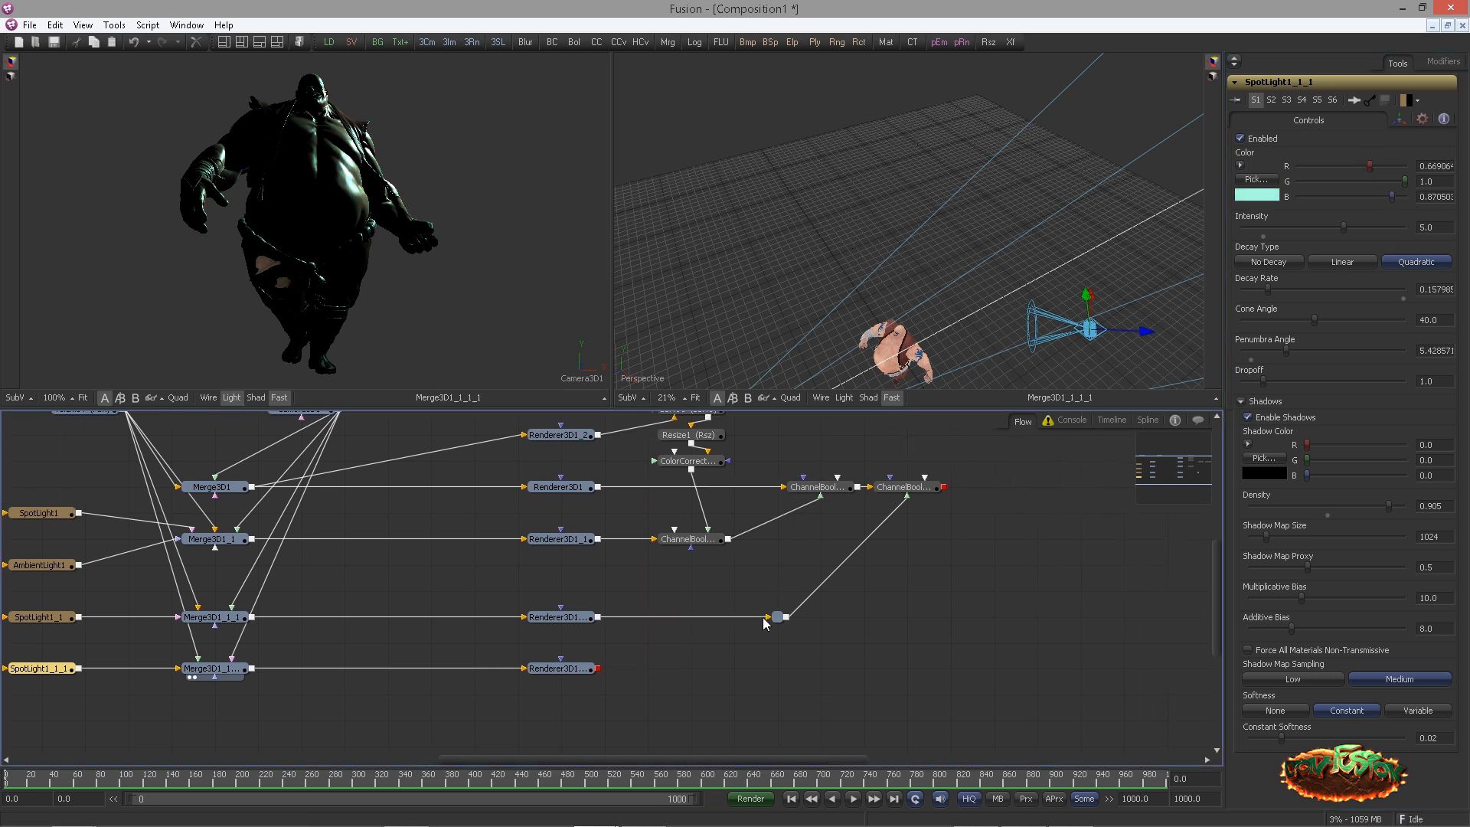
pyautogui.click(921, 487)
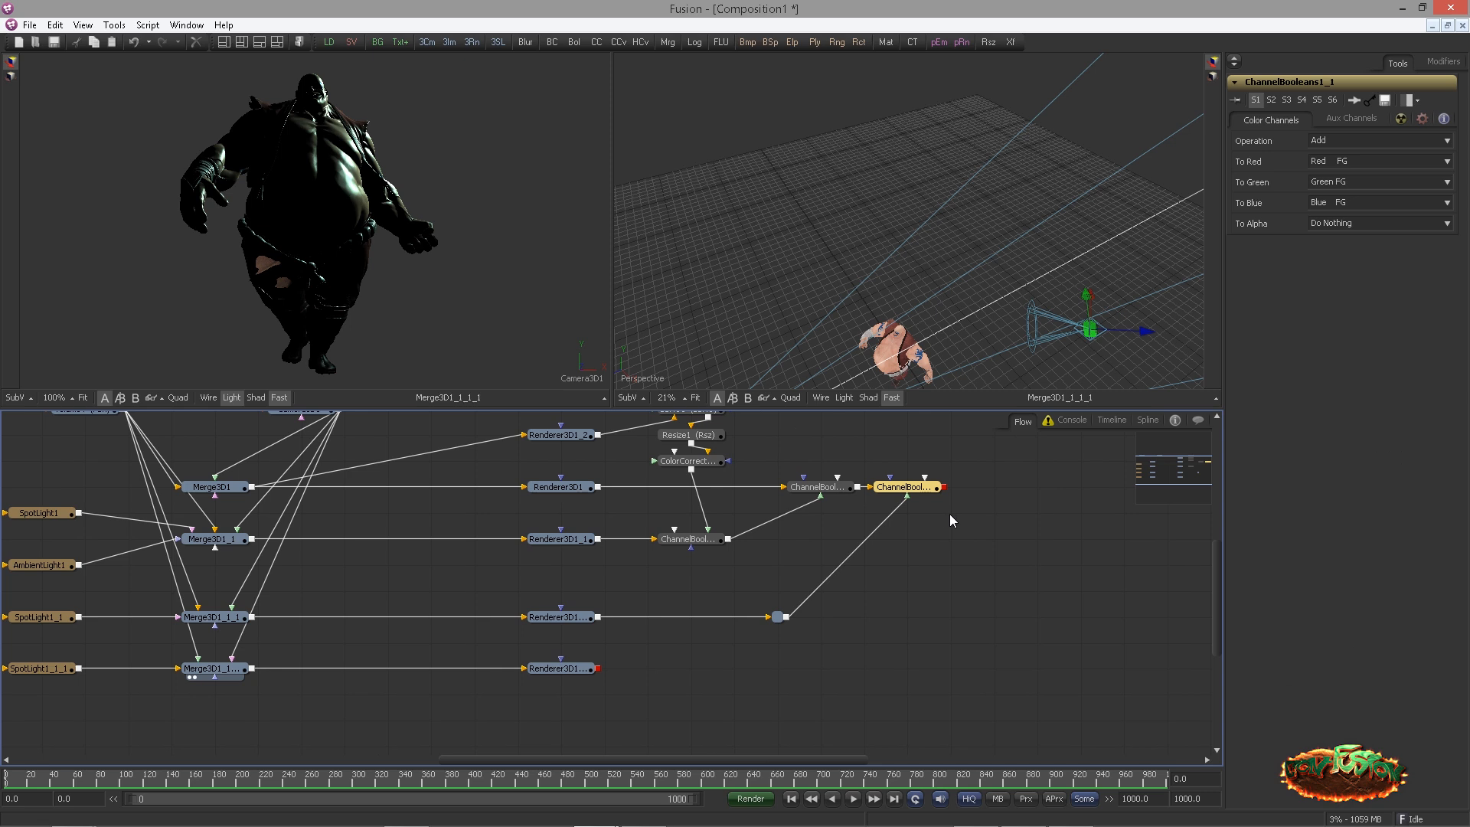
pyautogui.hotkey('ctrl', 'v')
pyautogui.moveTo(598, 668); pyautogui.dragTo(994, 490)
pyautogui.moveTo(651, 645); pyautogui.dragTo(865, 667)
# Show the new final Channel Booleans in the first viewer and the SpotLight1_1_1 row's renderer in the second
pyautogui.moveTo(966, 495); pyautogui.dragTo(475, 248)
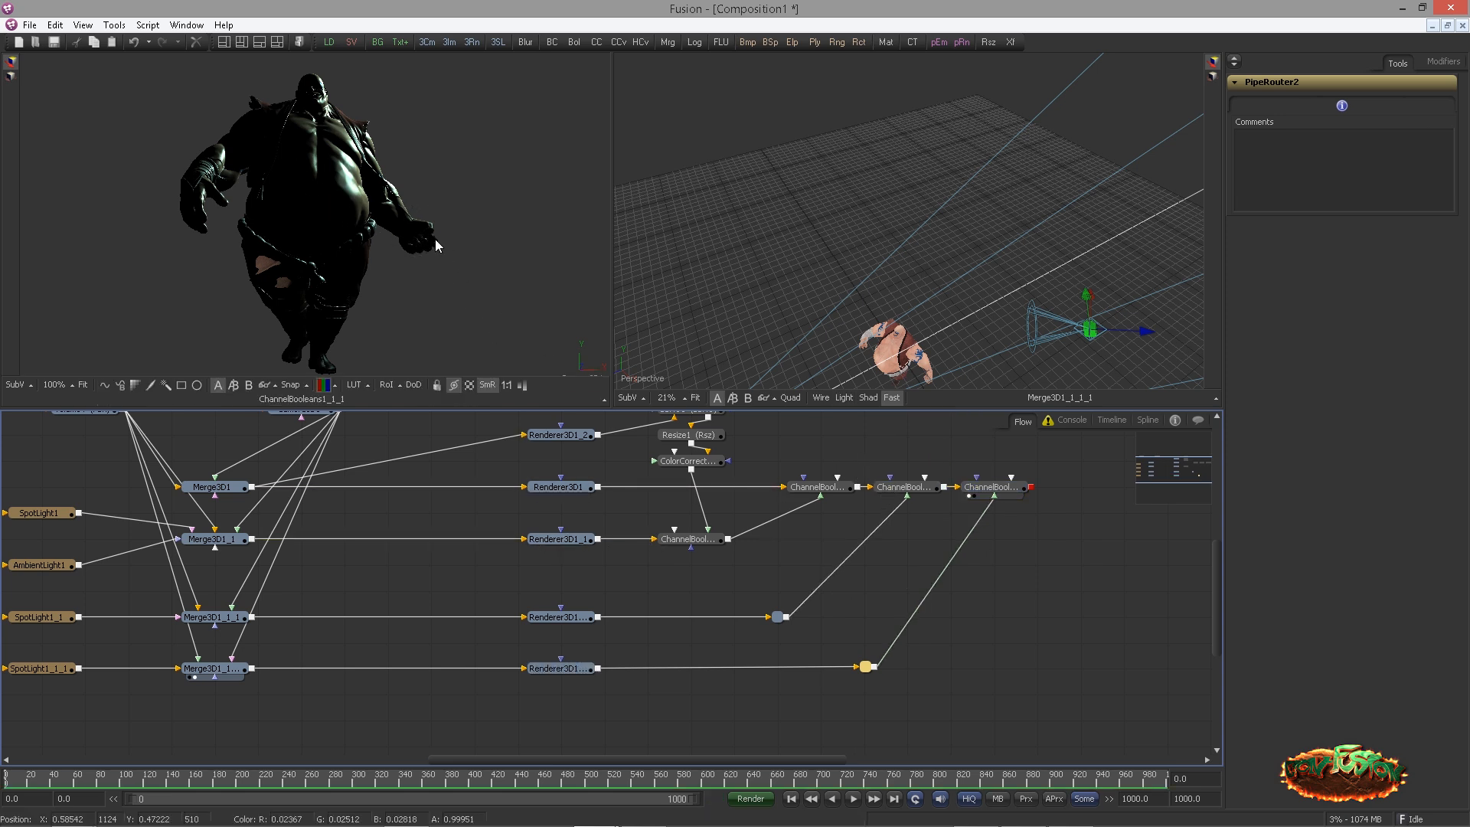
pyautogui.moveTo(378, 246); pyautogui.dragTo(528, 277)
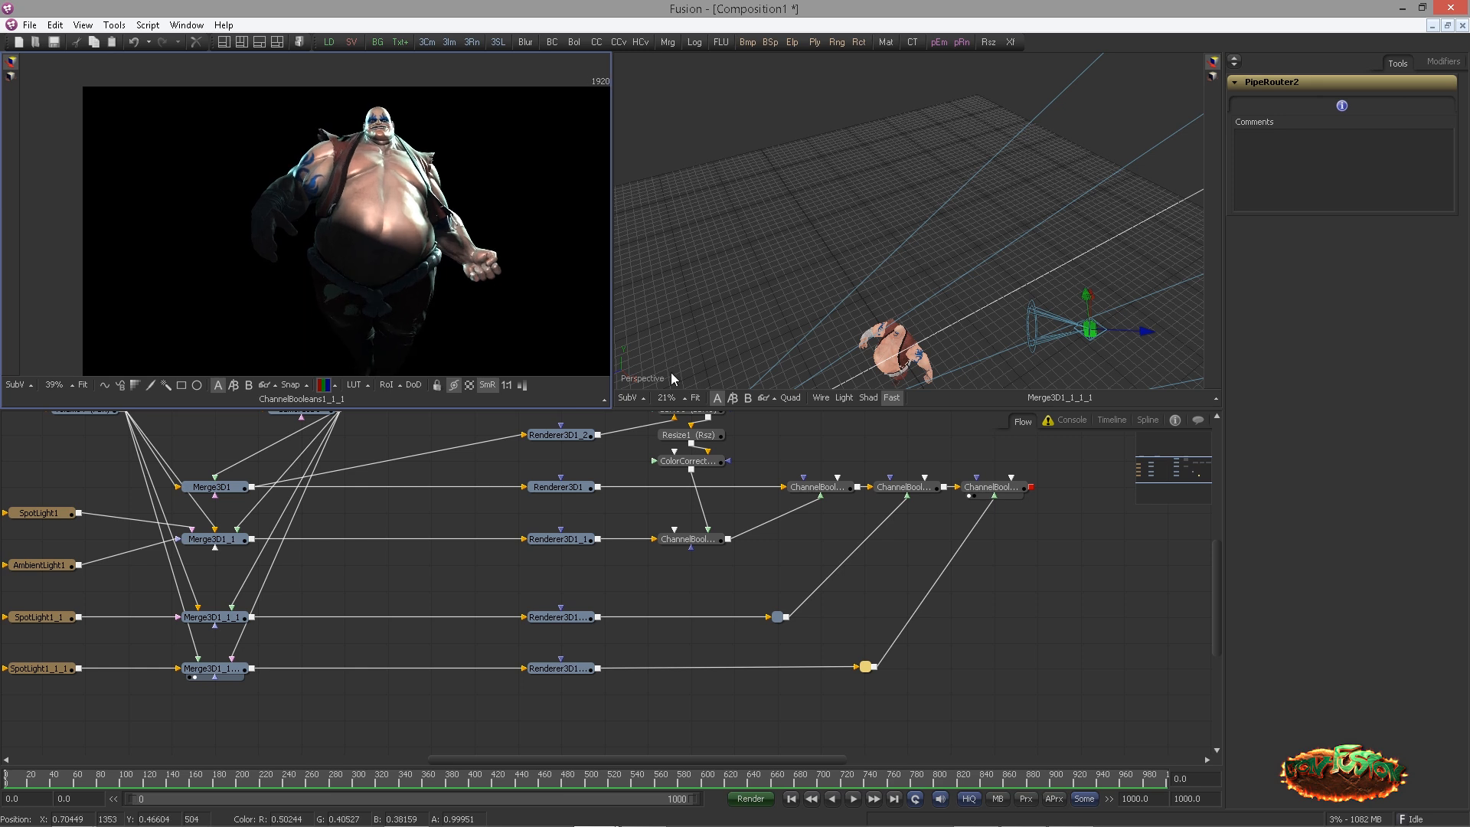
pyautogui.moveTo(568, 670); pyautogui.dragTo(633, 252)
pyautogui.click(848, 288)
# Copy the Multiply Channel Booleans from the lighting row and insert a copy after the renderer in each rim-light row
pyautogui.moveTo(745, 513); pyautogui.dragTo(801, 558)
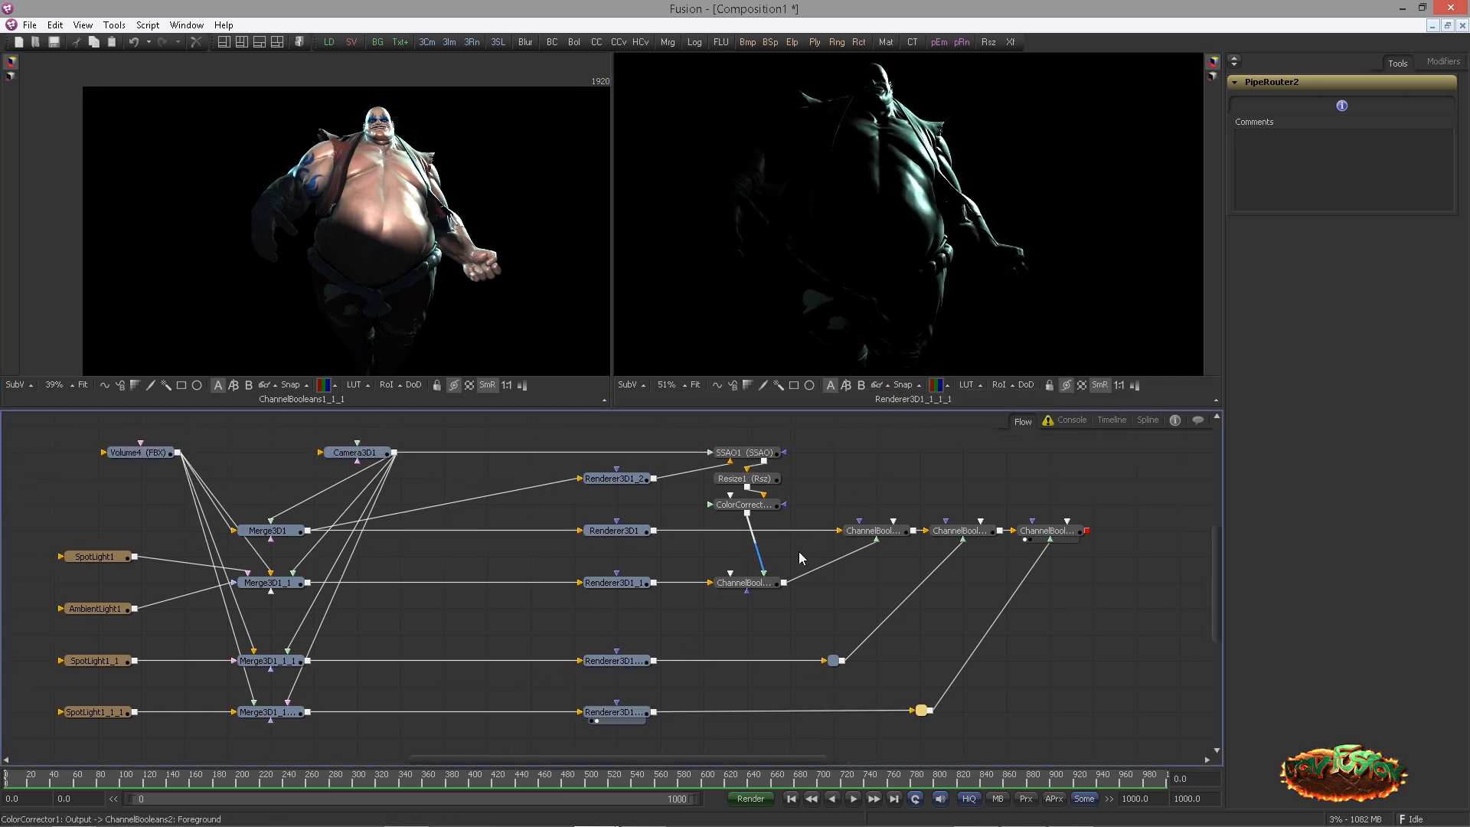
pyautogui.click(756, 588)
pyautogui.hotkey('ctrl', 'c')
pyautogui.click(734, 627)
pyautogui.hotkey('ctrl', 'v')
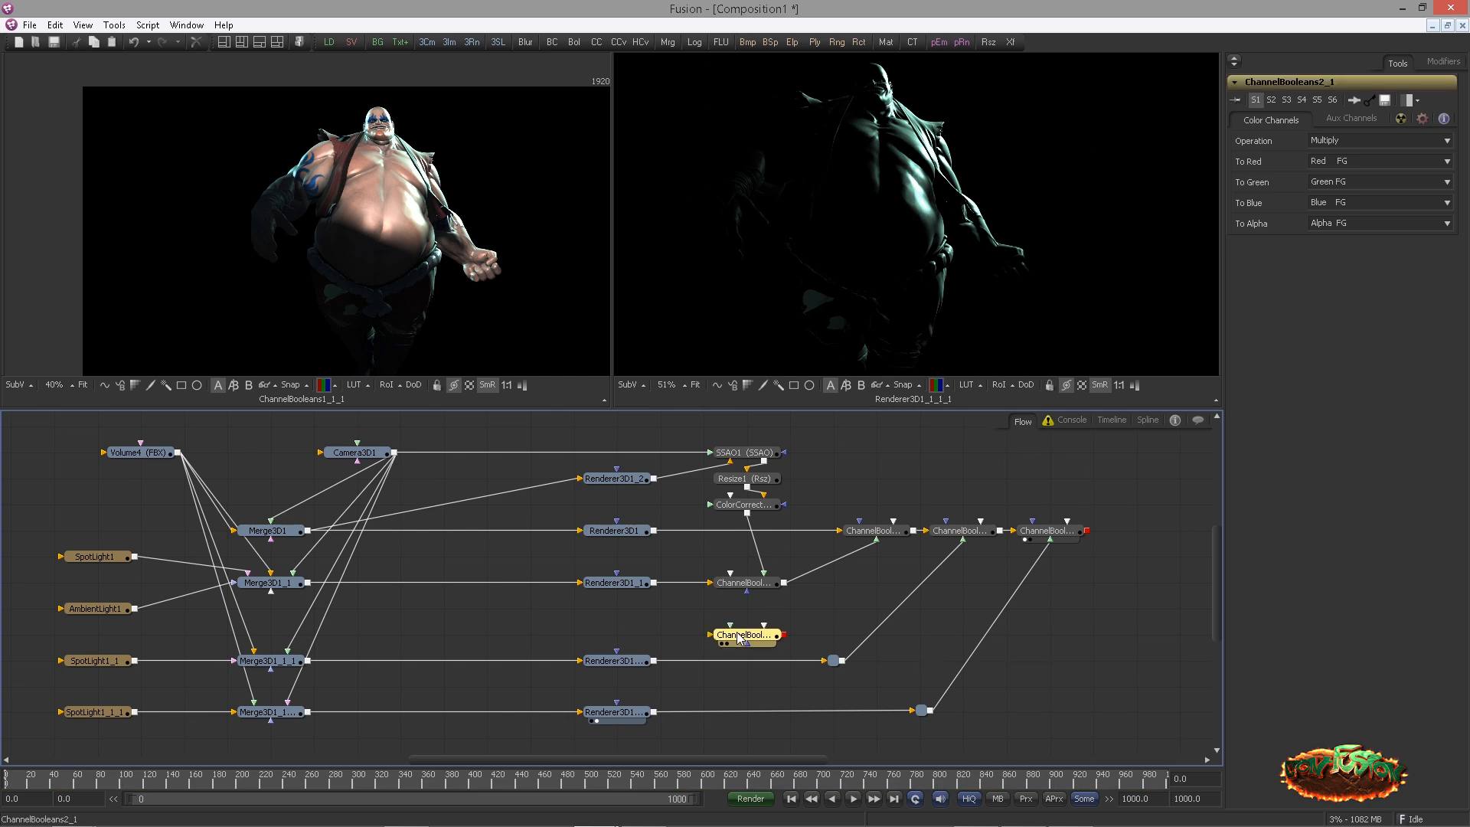
pyautogui.moveTo(744, 637); pyautogui.dragTo(746, 712)
pyautogui.click(739, 689)
pyautogui.hotkey('ctrl', 'v')
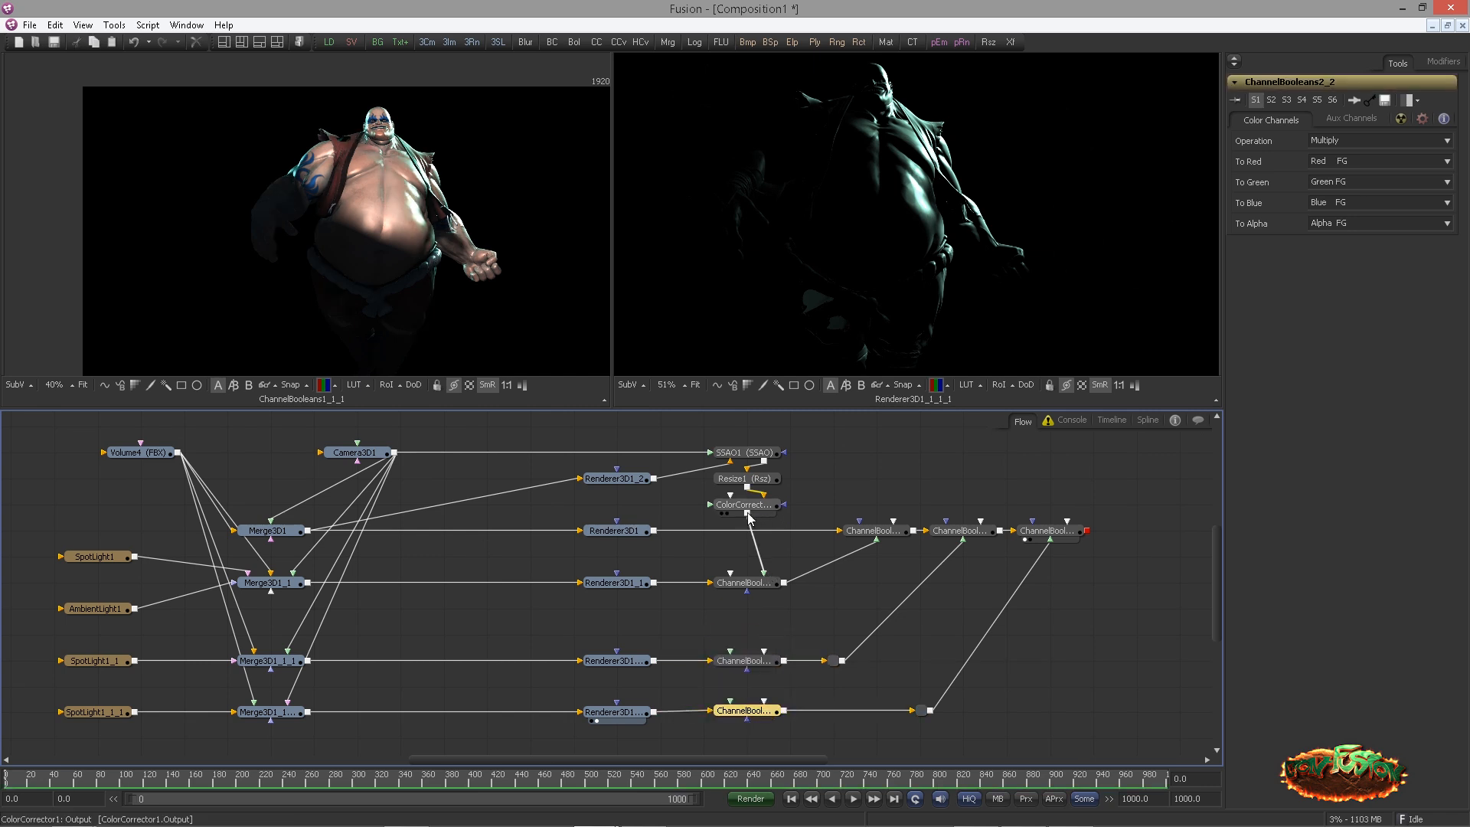
# Set To Alpha to Do Nothing on all three Multiply Channel Booleans nodes
pyautogui.click(733, 663)
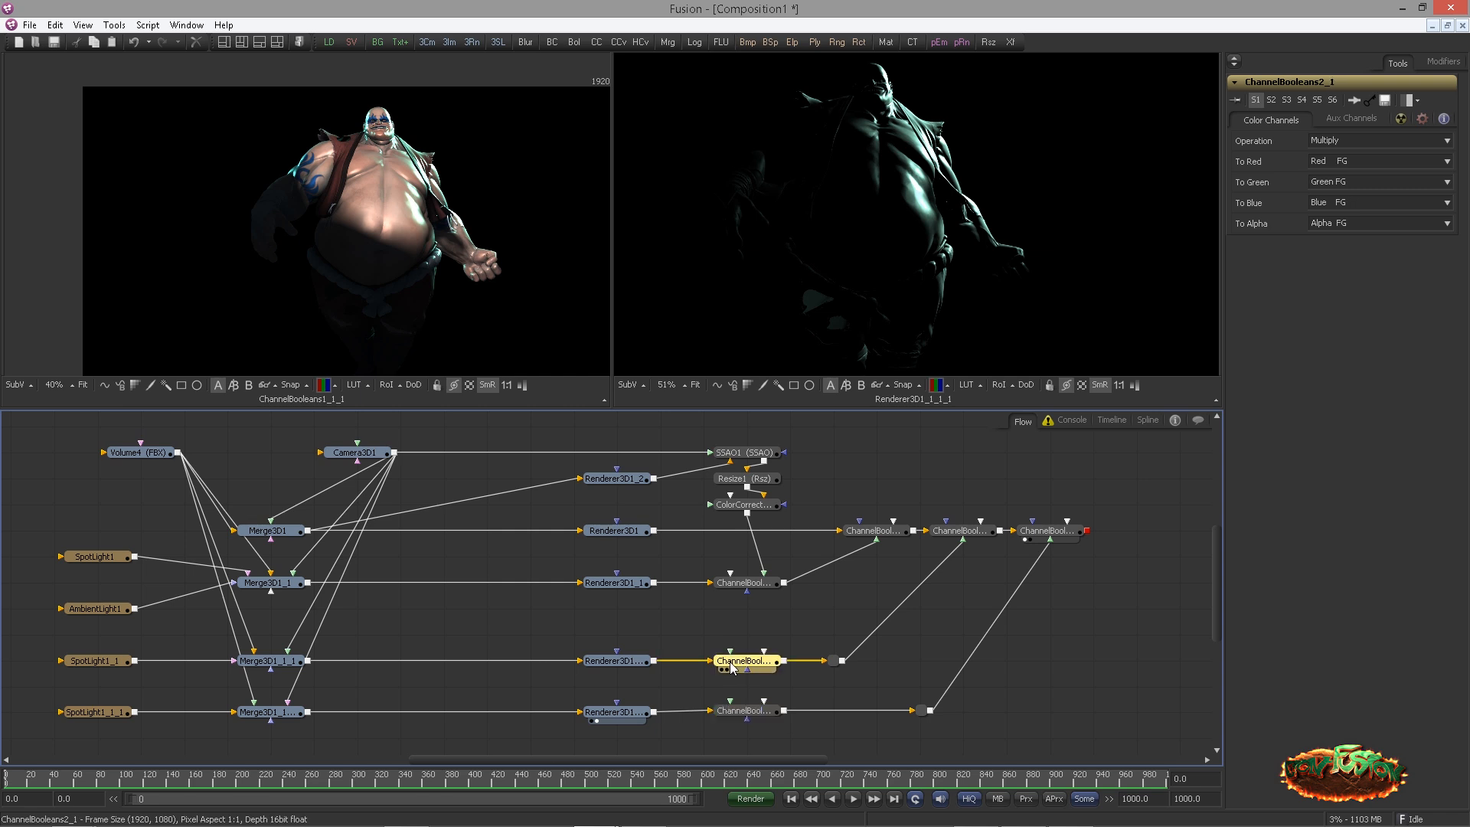
pyautogui.click(1346, 223)
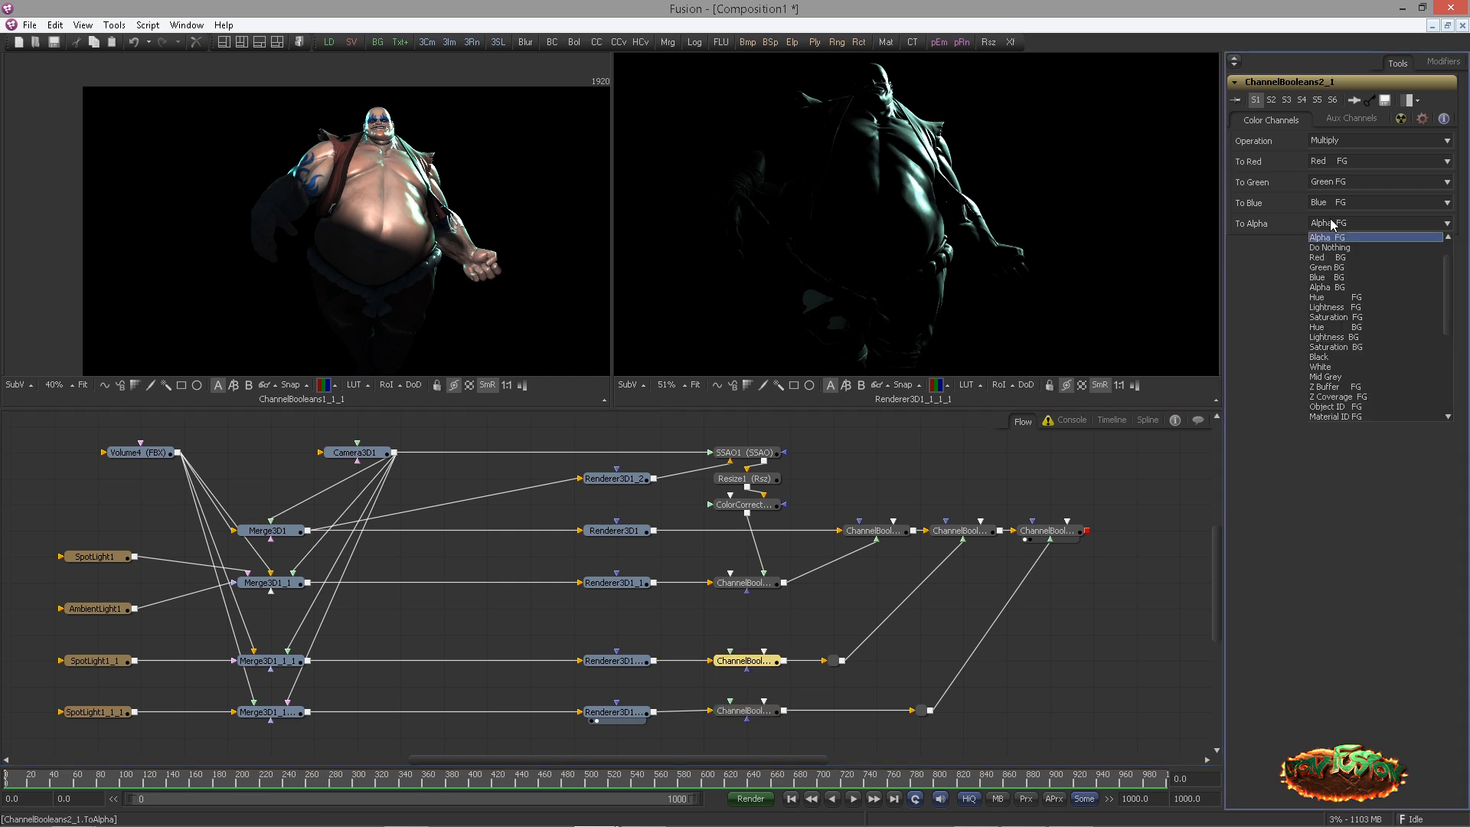
pyautogui.click(1349, 239)
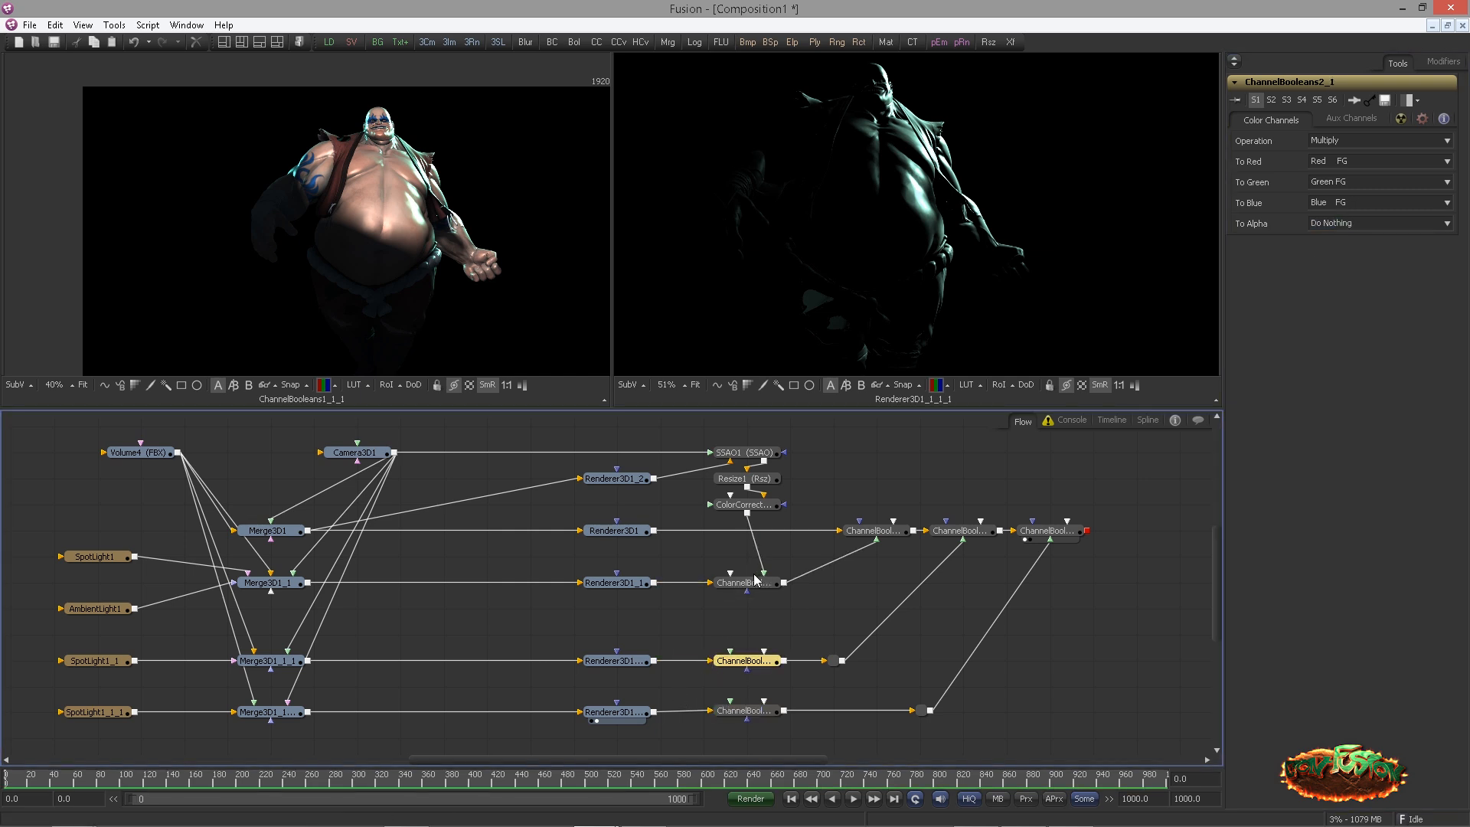
pyautogui.click(742, 582)
pyautogui.click(1336, 224)
pyautogui.click(1335, 238)
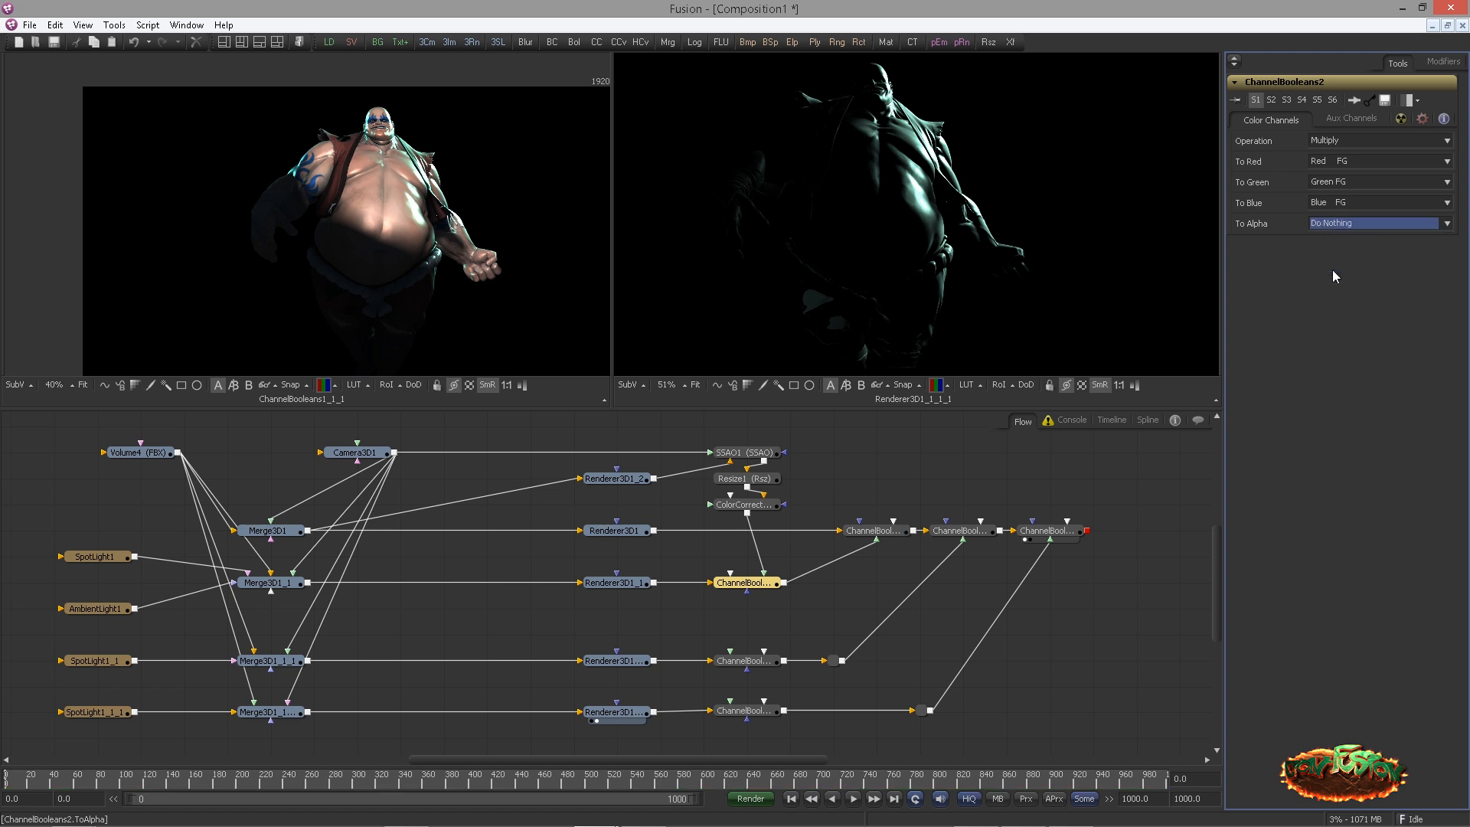
pyautogui.click(743, 712)
pyautogui.click(1366, 223)
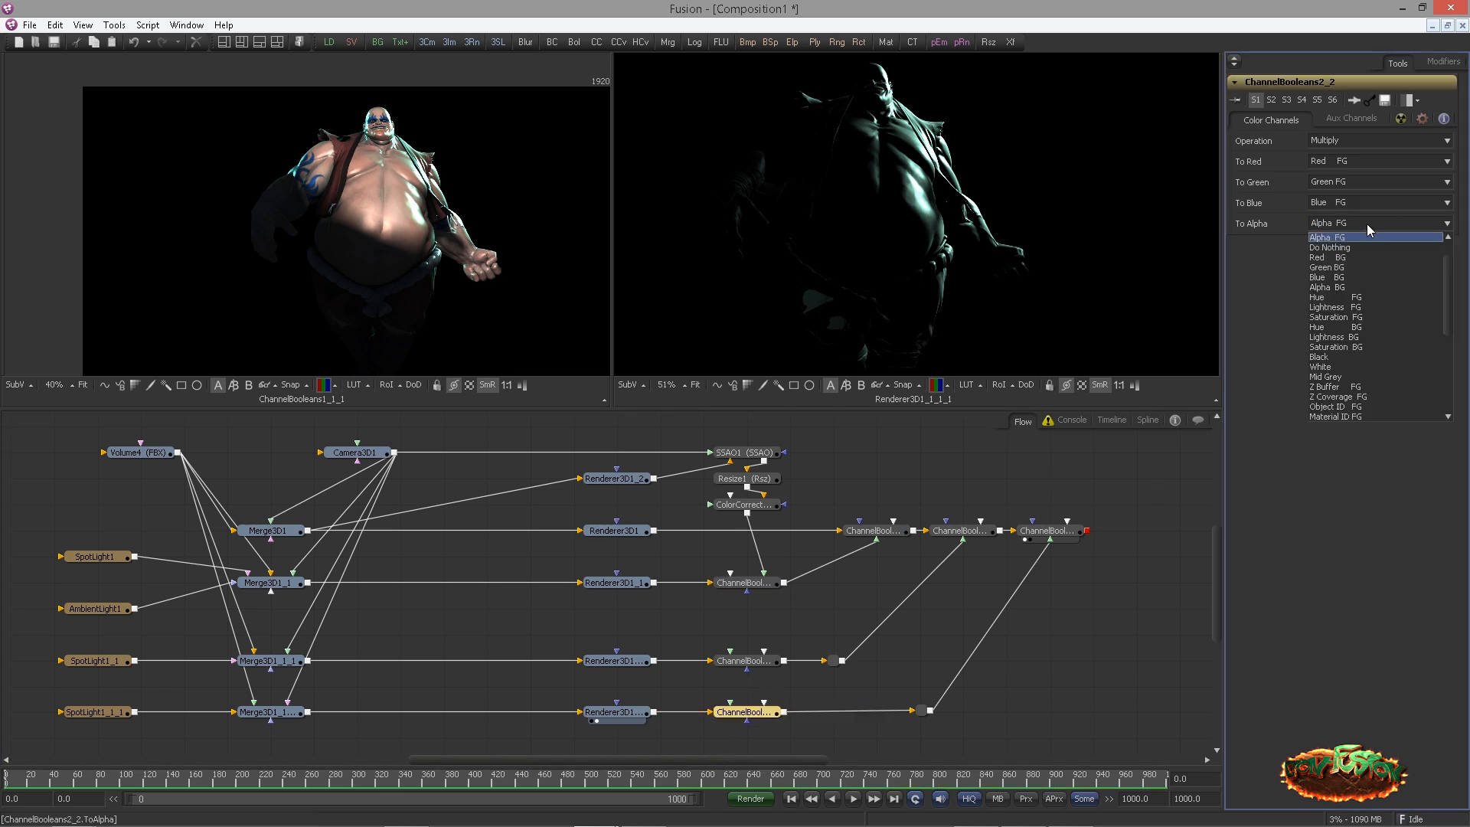
pyautogui.click(1332, 407)
# Connect Renderer3D1 to the foreground of both rim-light Multiply nodes and check each result in the second viewer
pyautogui.click(643, 531)
pyautogui.moveTo(654, 531); pyautogui.dragTo(741, 711)
pyautogui.press('2')
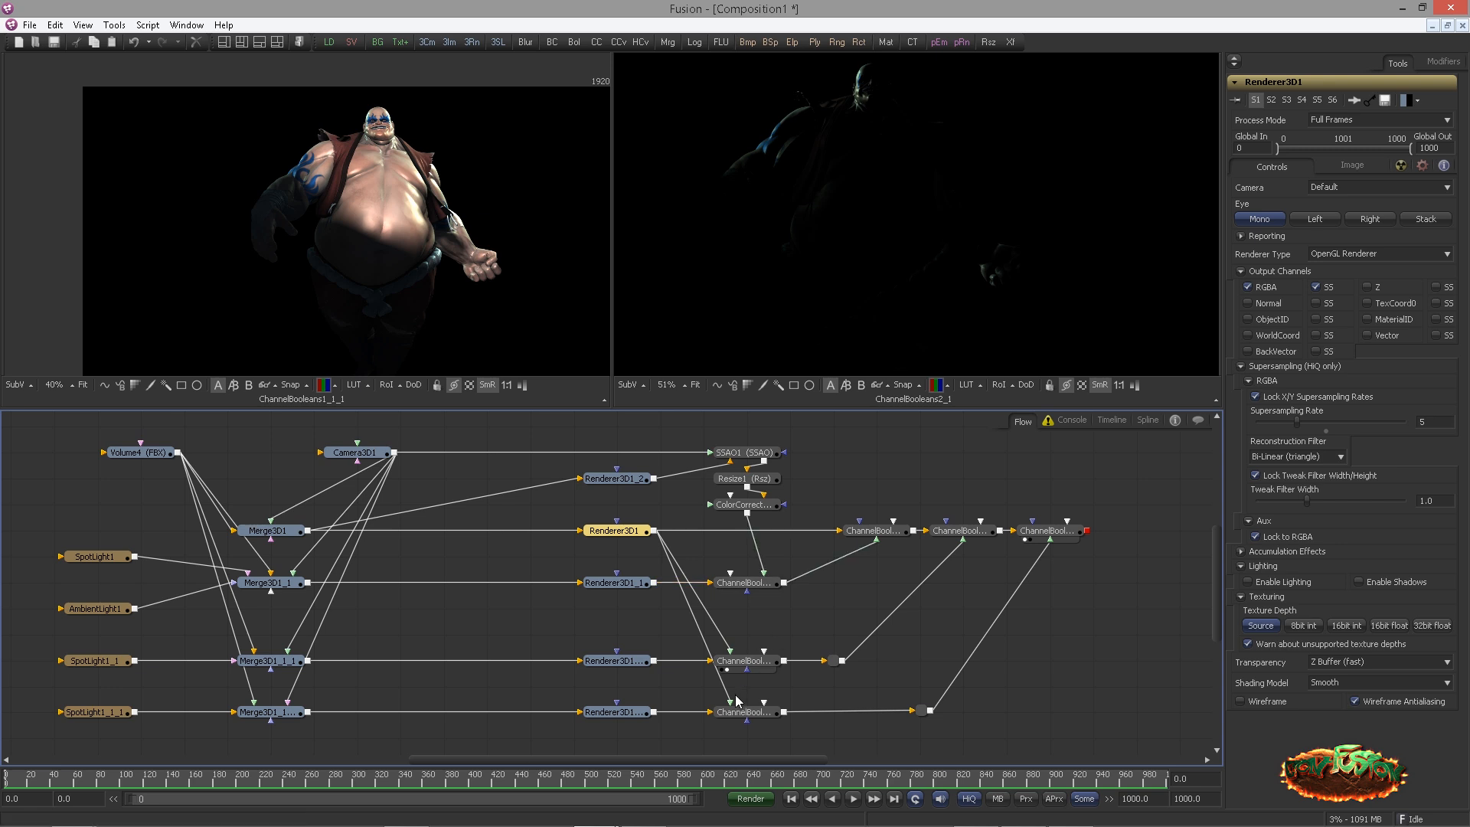
pyautogui.press('2')
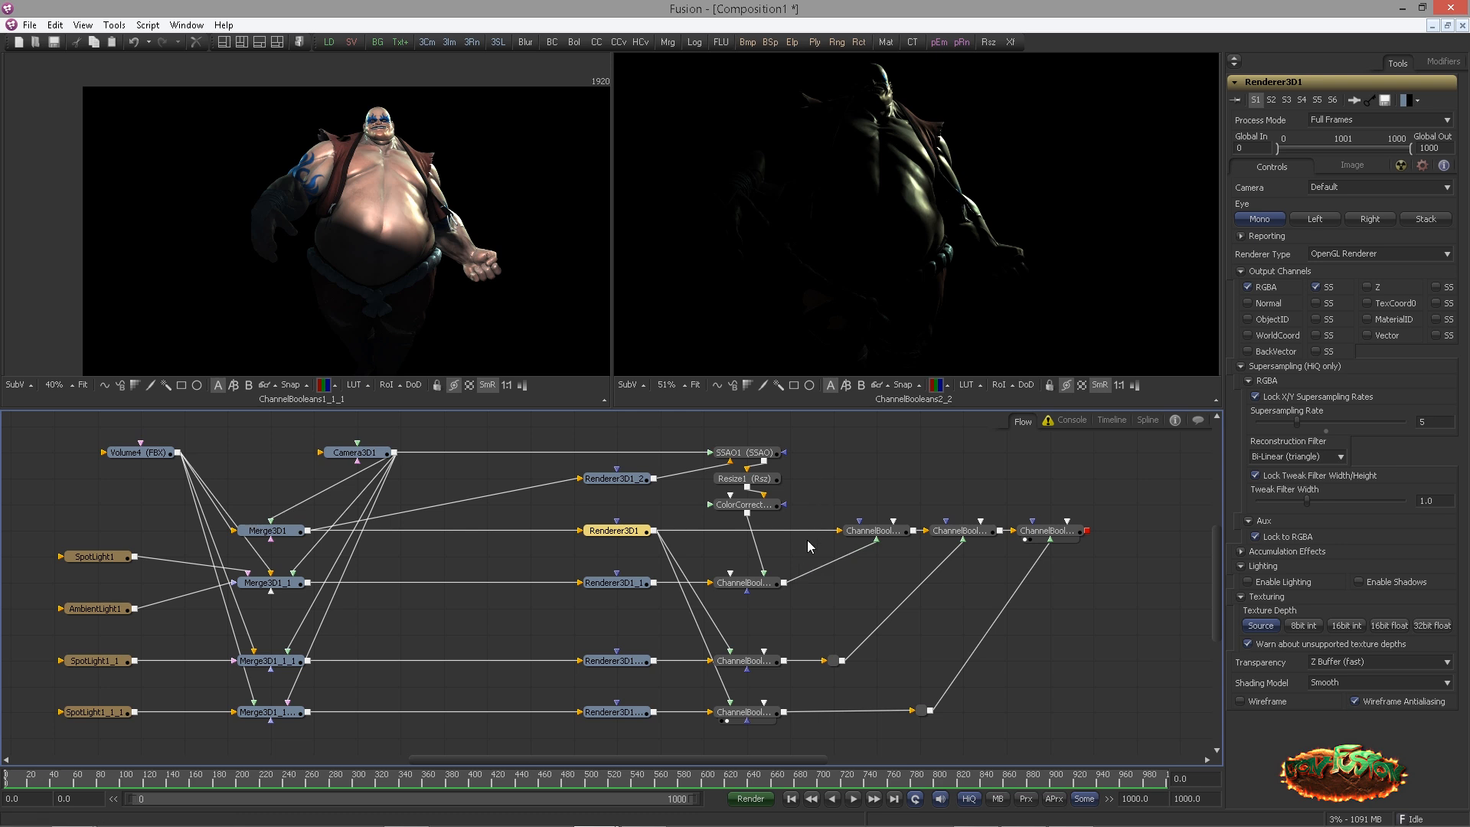
# Show the first Add Channel Booleans and the final one in the second viewer to compare the composite
pyautogui.press('2')
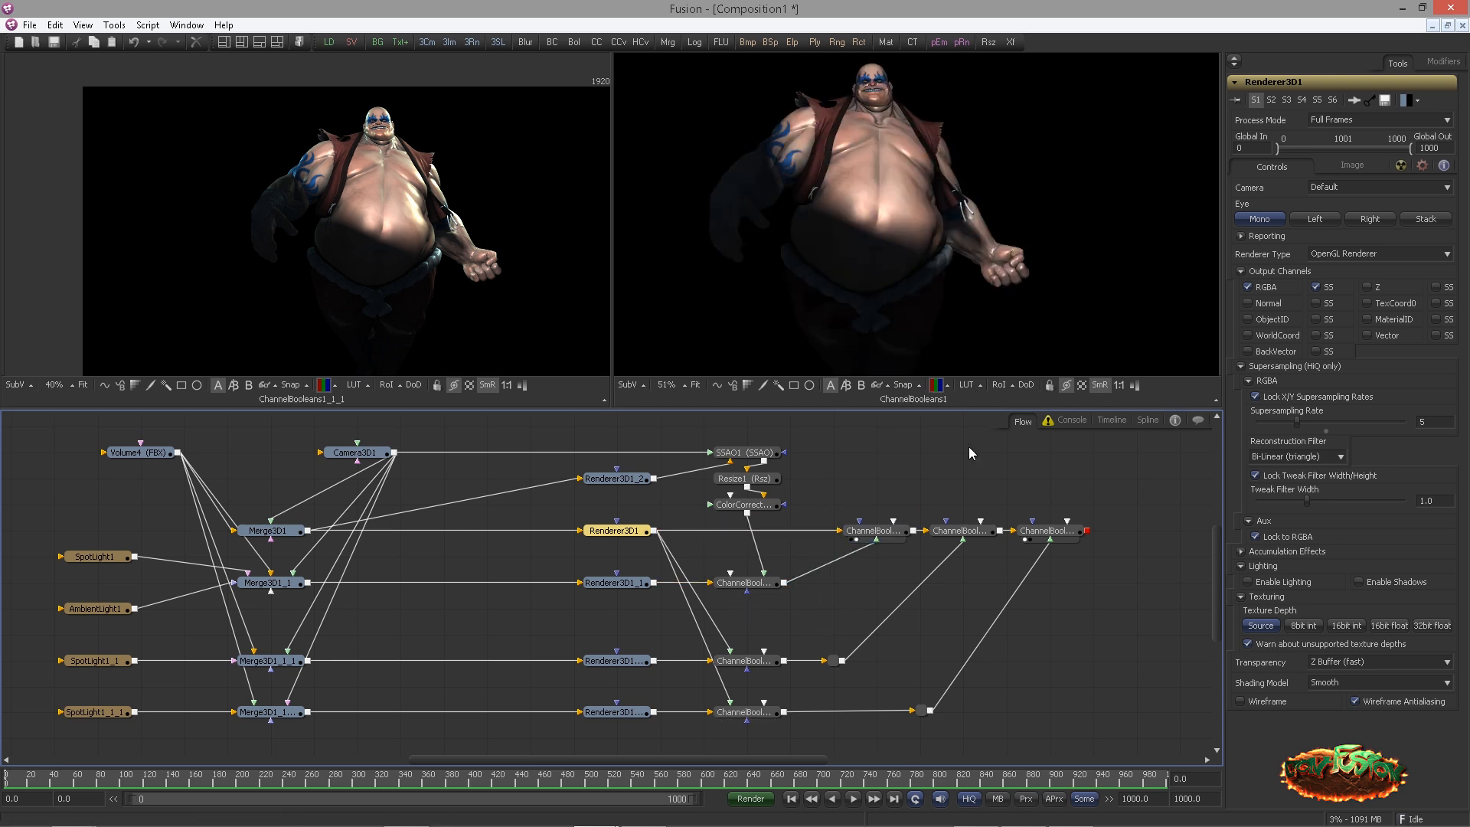
pyautogui.moveTo(982, 341); pyautogui.dragTo(984, 337)
pyautogui.moveTo(1037, 532); pyautogui.dragTo(1033, 297)
pyautogui.click(1040, 641)
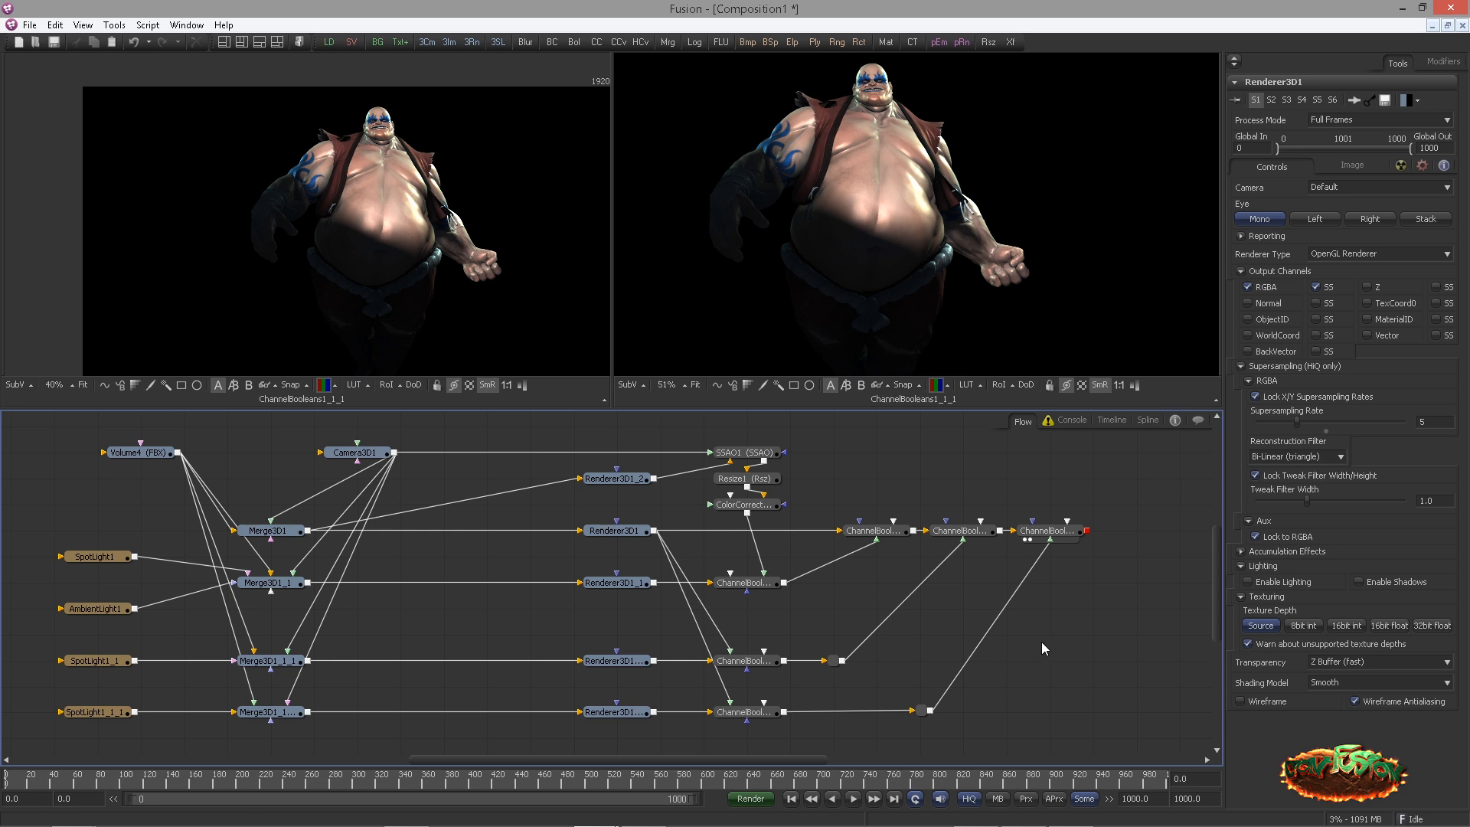
pyautogui.hotkey('ctrl', 'space')
pyautogui.write('bc')
pyautogui.press('BackSpace')
pyautogui.press('BackSpace')
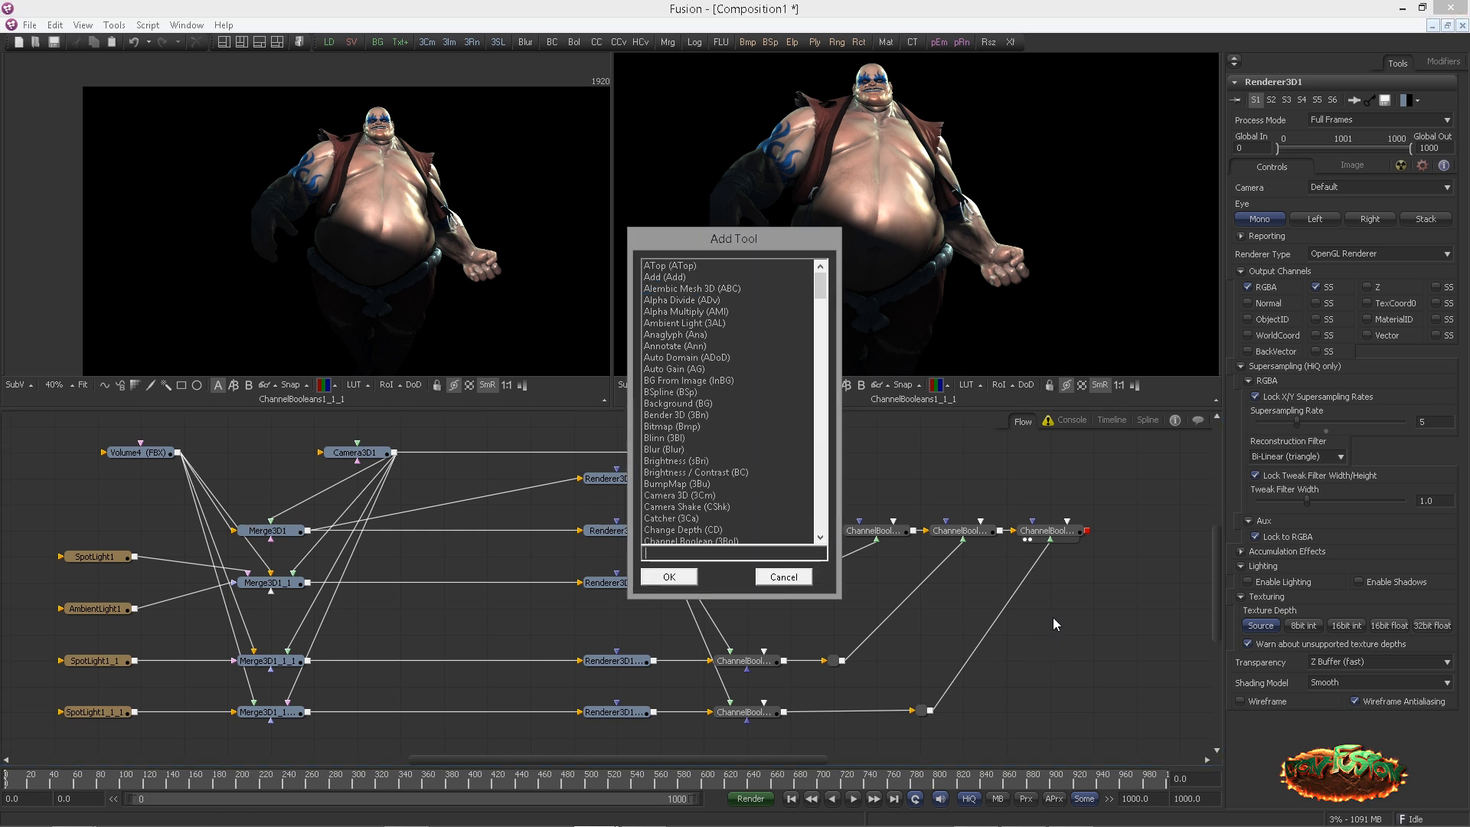
pyautogui.click(789, 581)
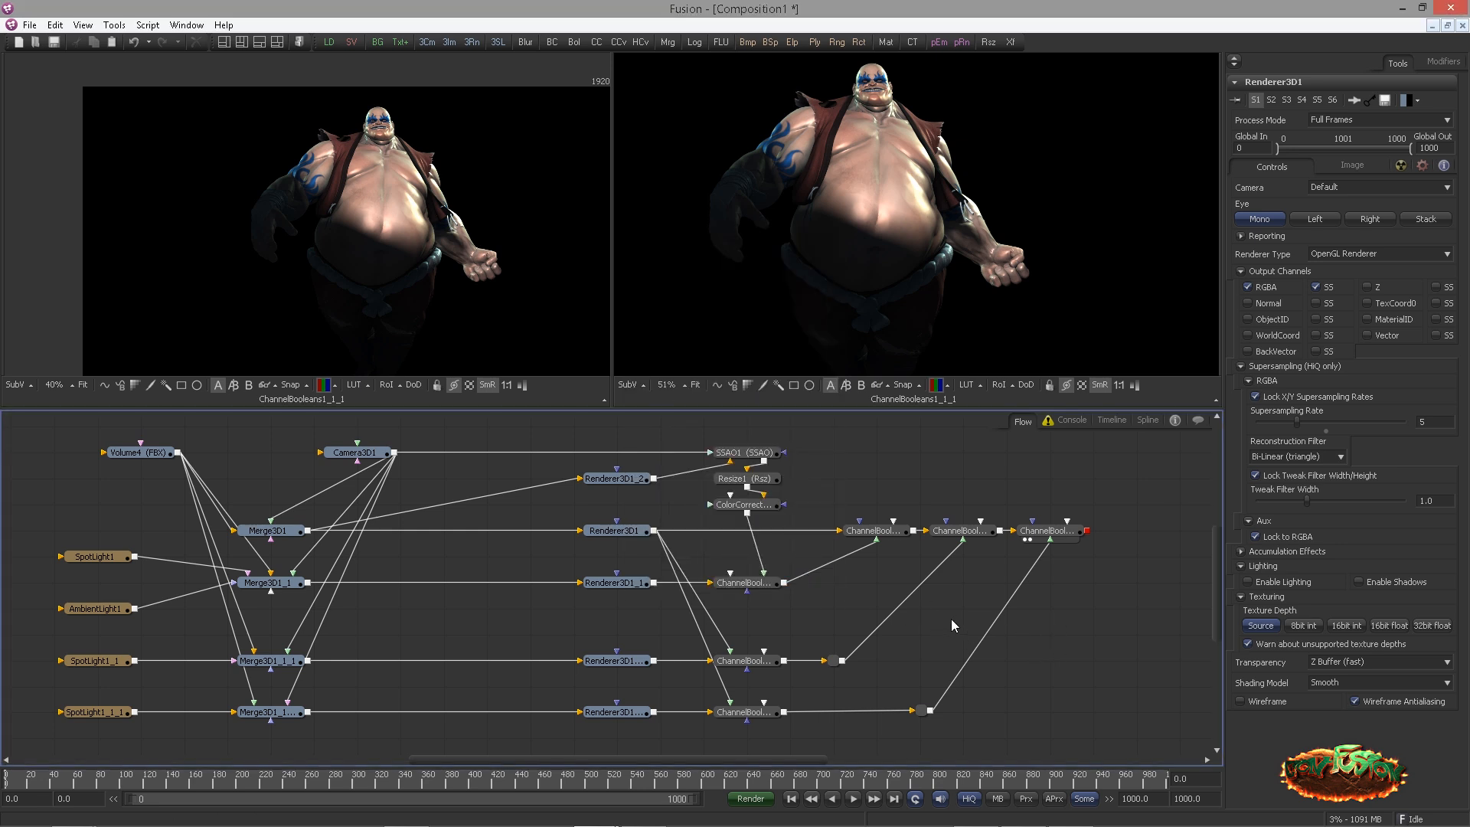
# Add a Color Corrector and insert it on the first rim-light branch just before the second Add Channel Booleans
pyautogui.hotkey('ctrl', 'space')
pyautogui.write('cc')
pyautogui.click(721, 579)
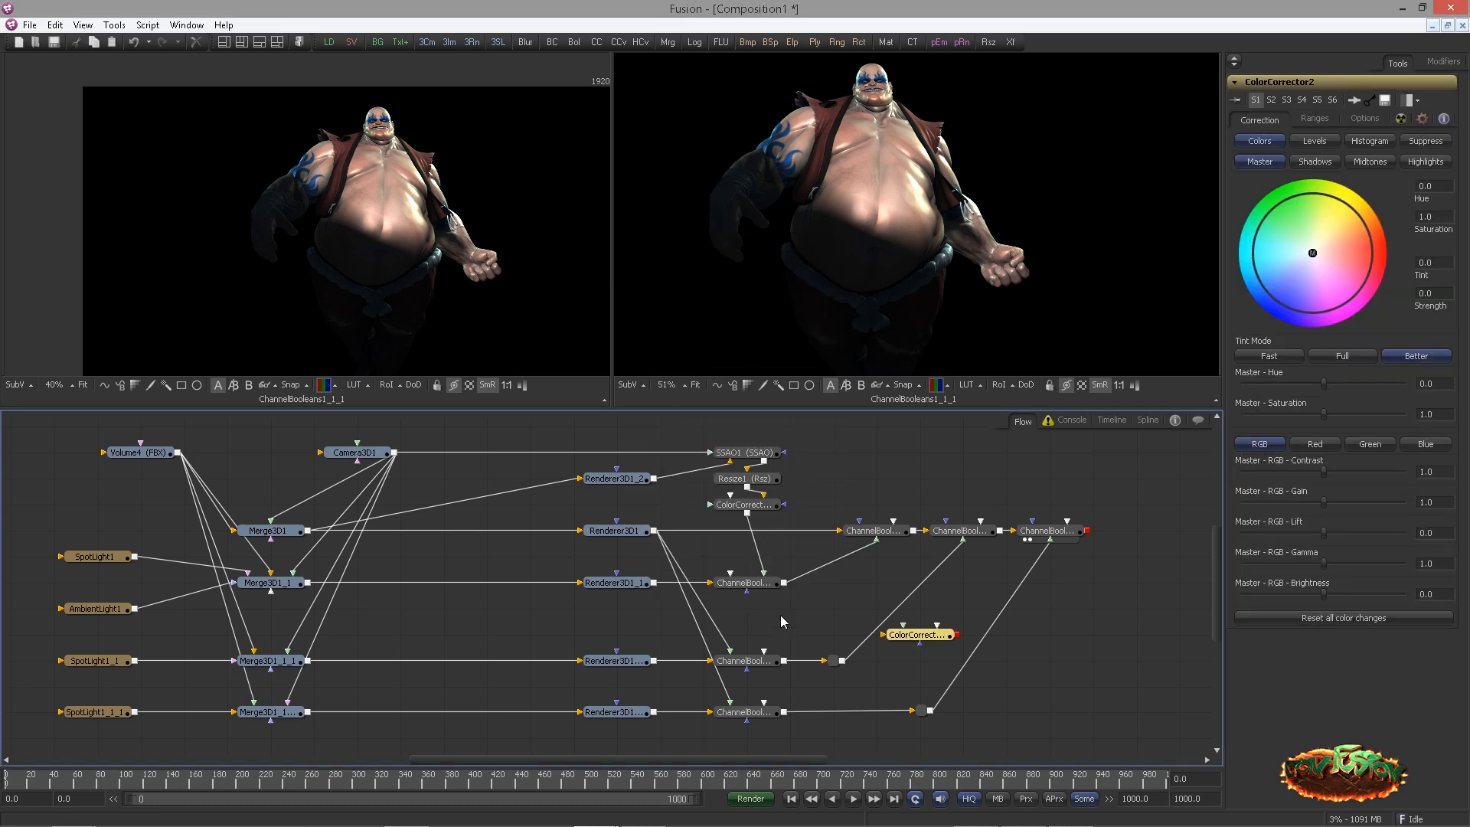
pyautogui.moveTo(946, 644); pyautogui.dragTo(987, 565)
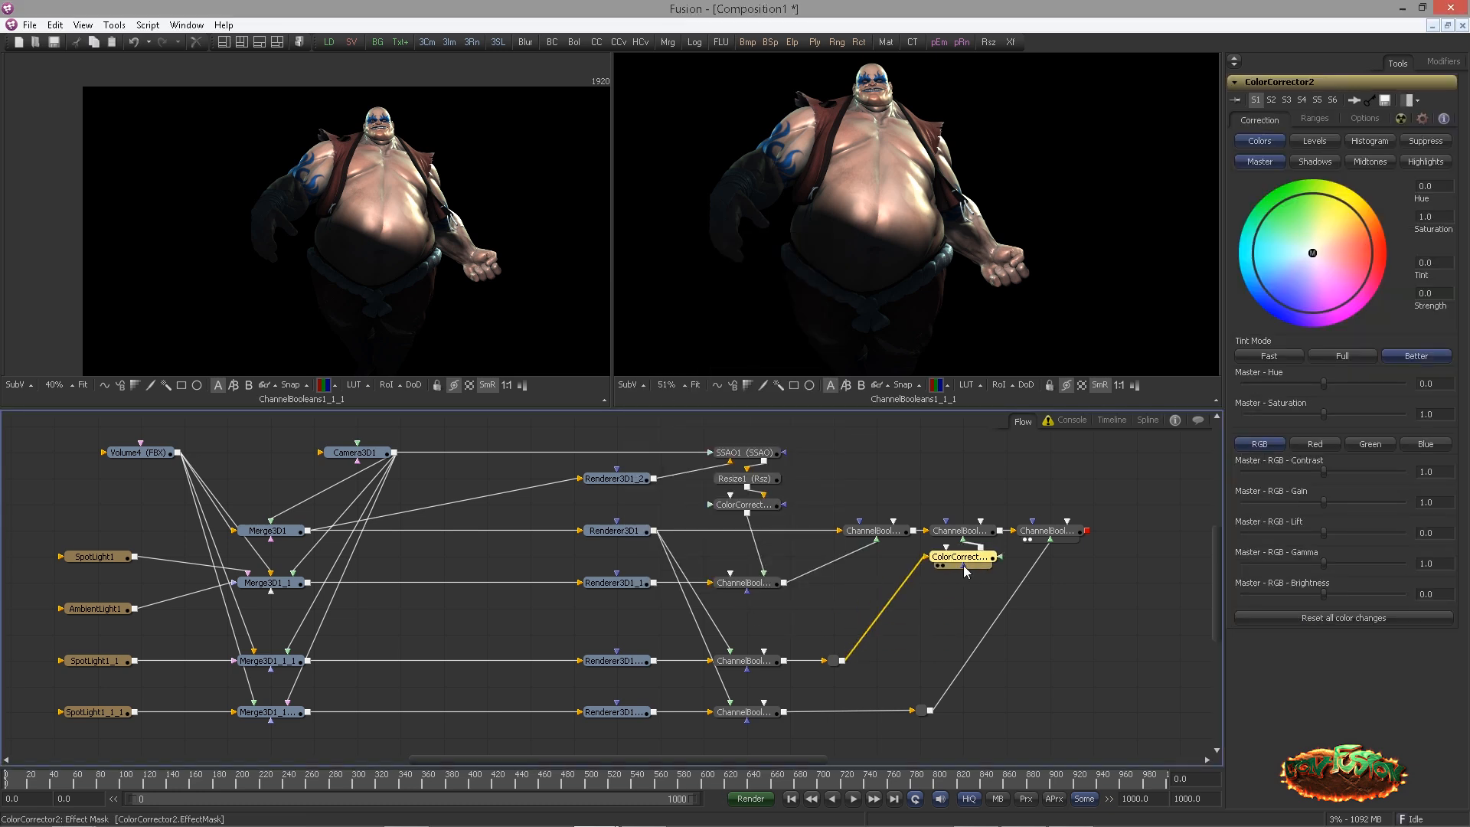
# Duplicate the Color Corrector and insert the copy on the second rim-light branch before the final Channel Booleans
pyautogui.hotkey('ctrl', 'c')
pyautogui.hotkey('ctrl', 'v')
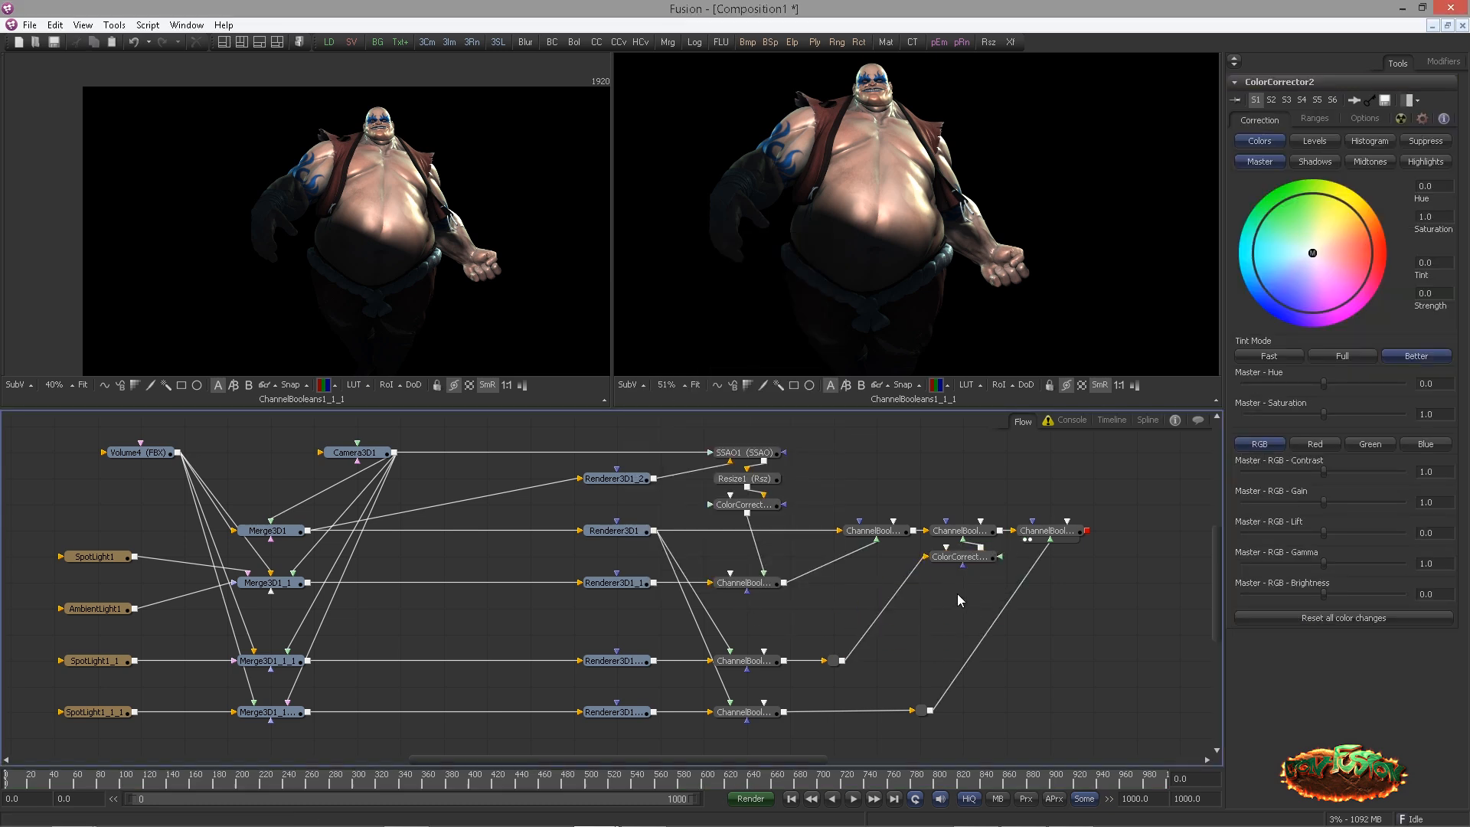
pyautogui.moveTo(966, 610); pyautogui.dragTo(1064, 563)
# Raise ColorCorrector2's master RGB gain to about 2.83 and tint it orange at strength 1.0
pyautogui.click(962, 556)
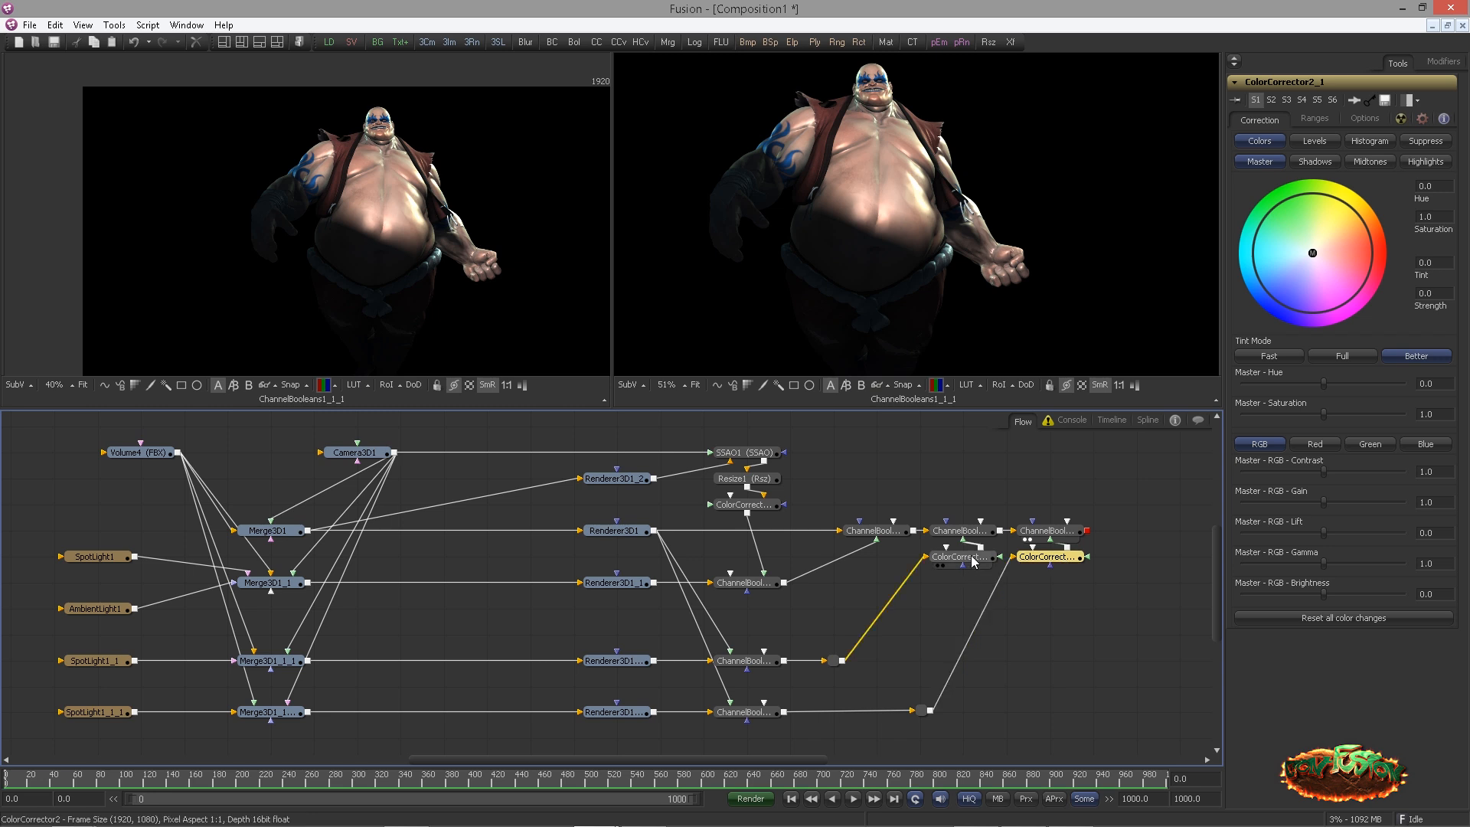
pyautogui.moveTo(1326, 504); pyautogui.dragTo(1365, 483)
pyautogui.moveTo(1334, 250); pyautogui.dragTo(1398, 219)
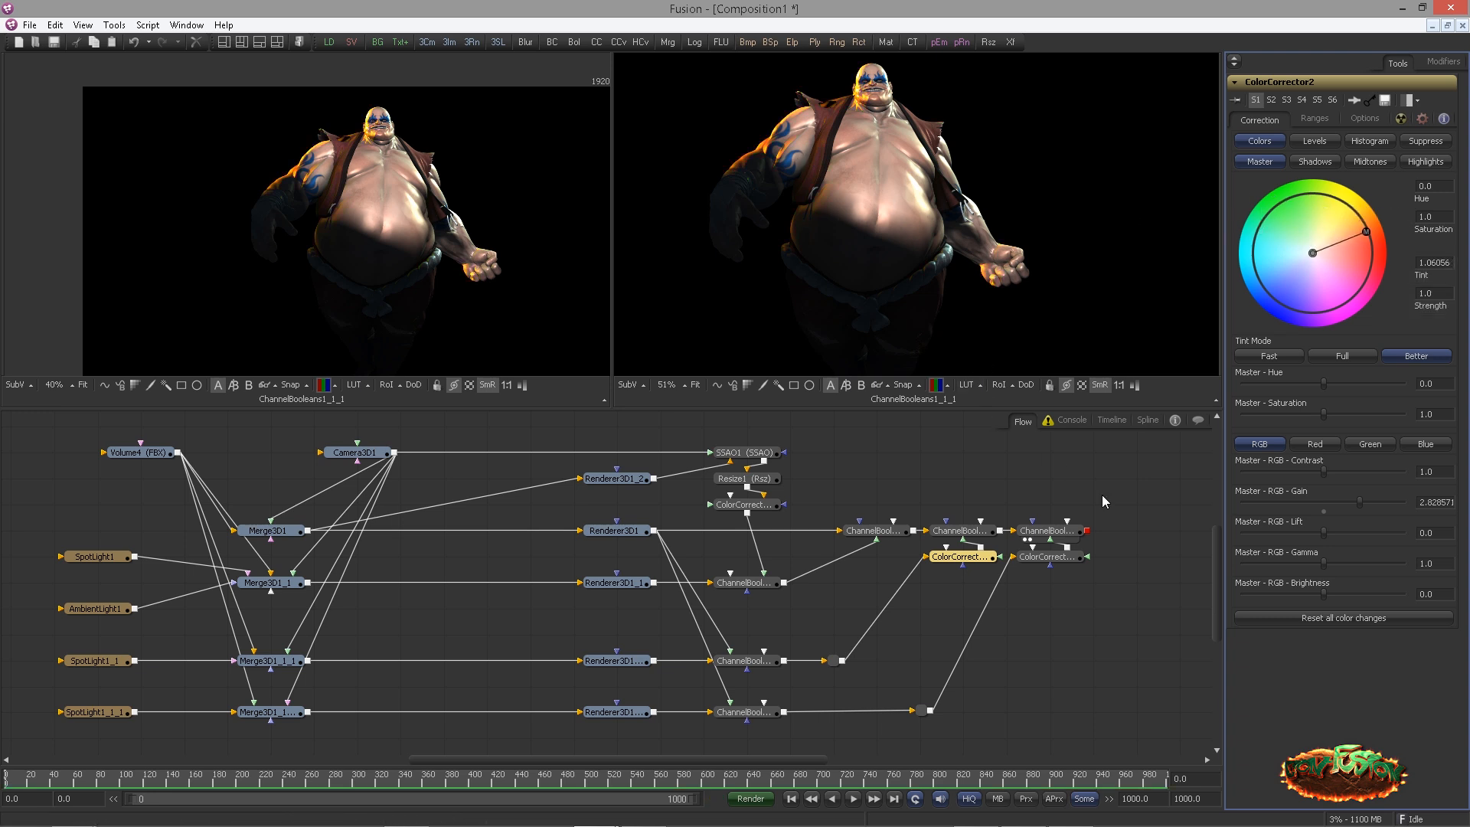
# Tint ColorCorrector2_1 green at a strength of about 0.41, trying the master gain and restoring it to 1.0
pyautogui.click(1047, 556)
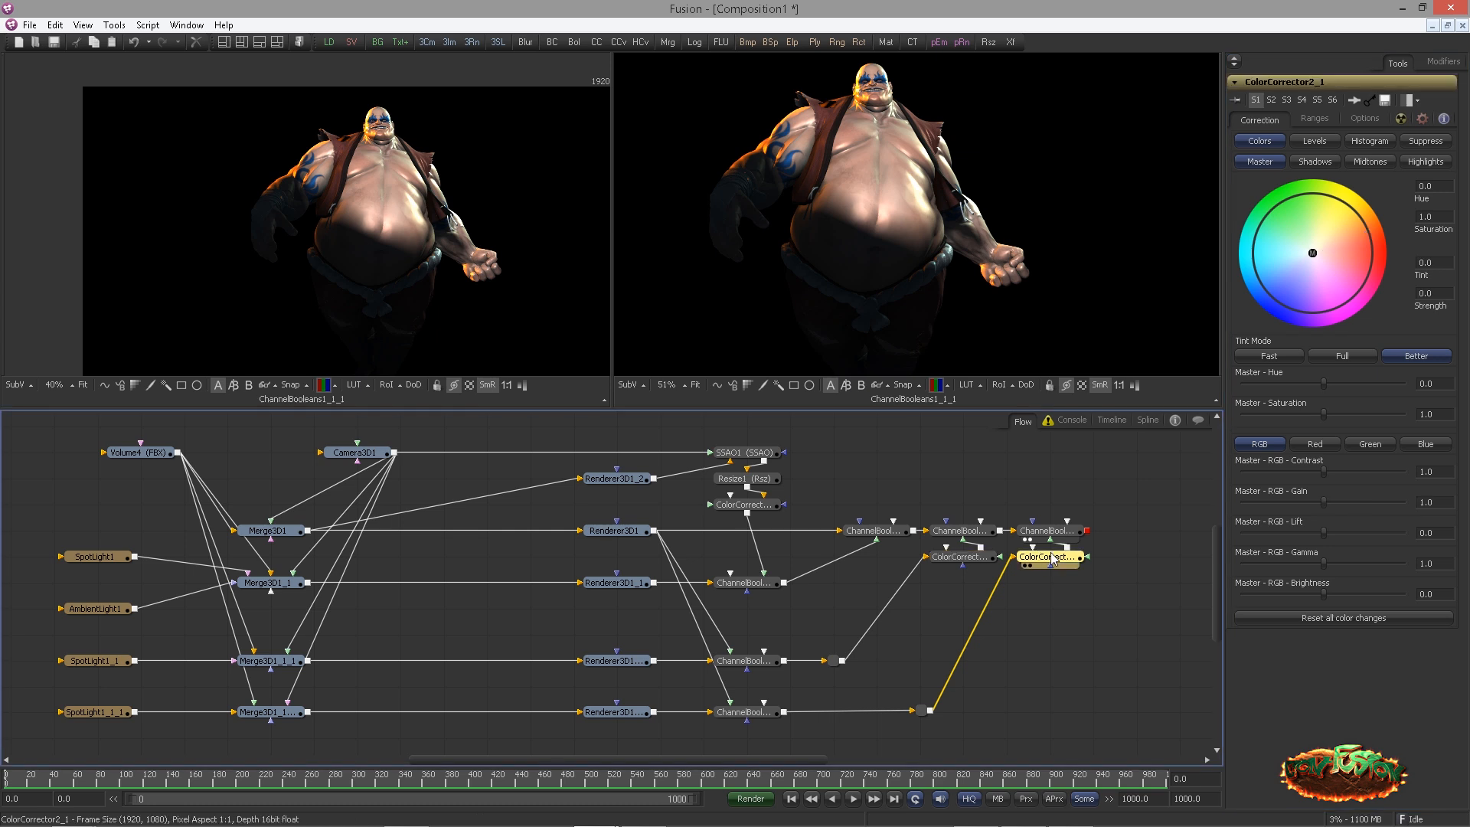
pyautogui.moveTo(1324, 503)
pyautogui.mouseDown()
pyautogui.moveTo(1416, 499)
pyautogui.moveTo(1320, 493)
pyautogui.mouseUp()
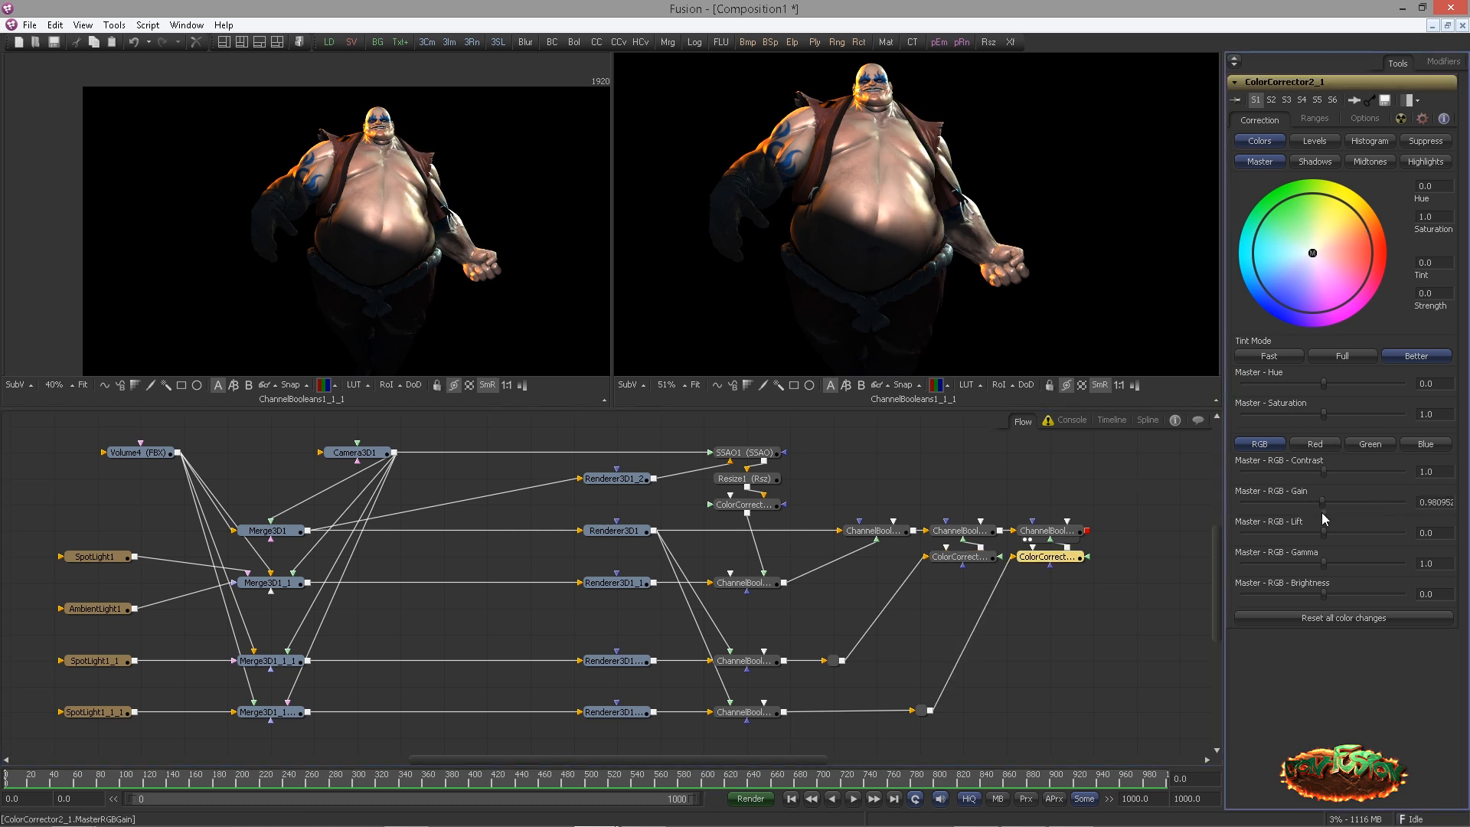
pyautogui.click(1324, 511)
pyautogui.moveTo(1325, 282); pyautogui.dragTo(1297, 221)
pyautogui.click(1068, 634)
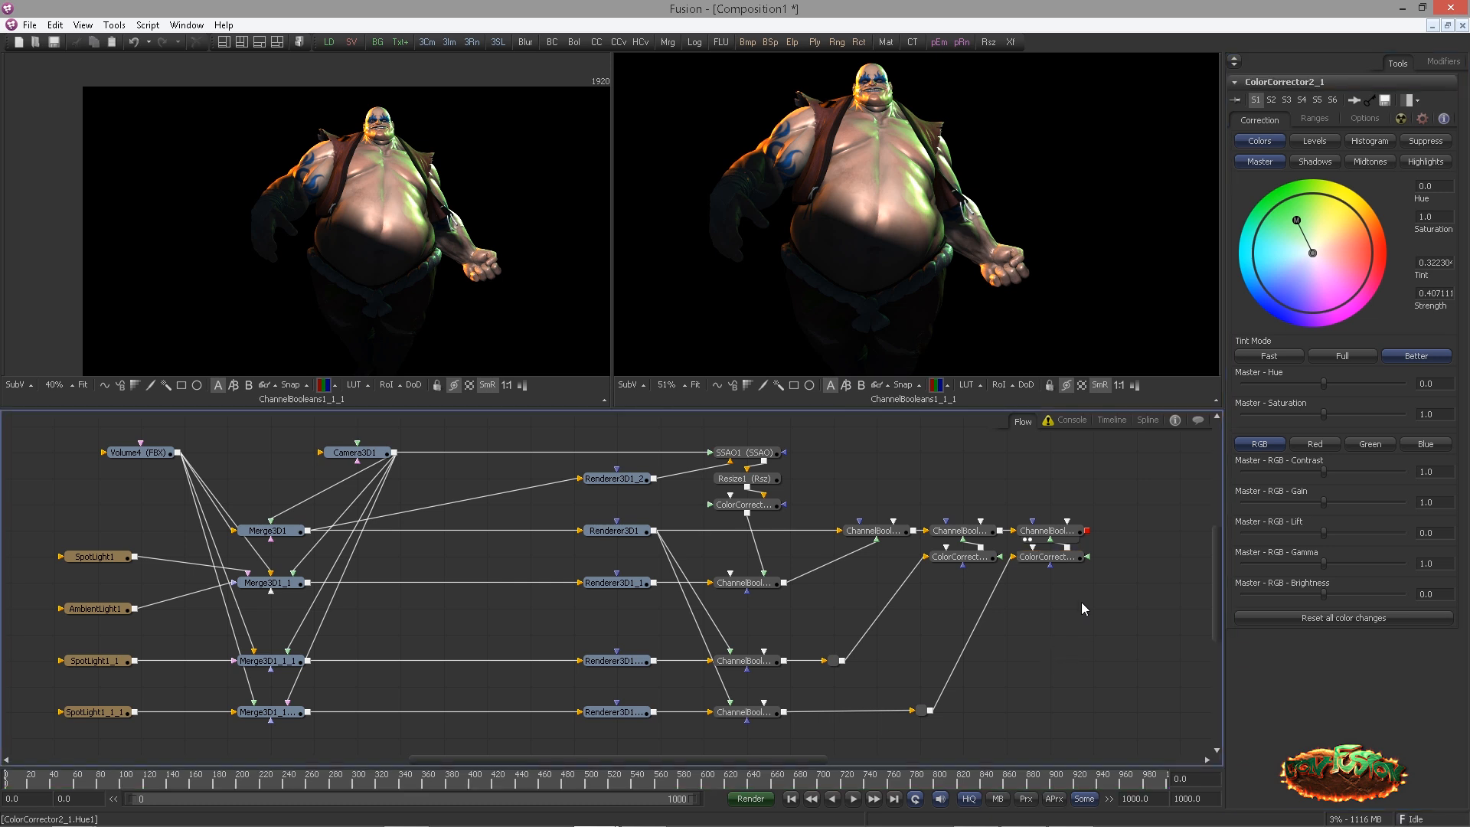
# Duplicate the lowest row's Merge3D, Renderer3D and Multiply Channel Booleans as a new row directly below
pyautogui.moveTo(1092, 632); pyautogui.dragTo(911, 555)
pyautogui.moveTo(799, 615); pyautogui.dragTo(880, 636)
pyautogui.scroll(-1, 880, 636)
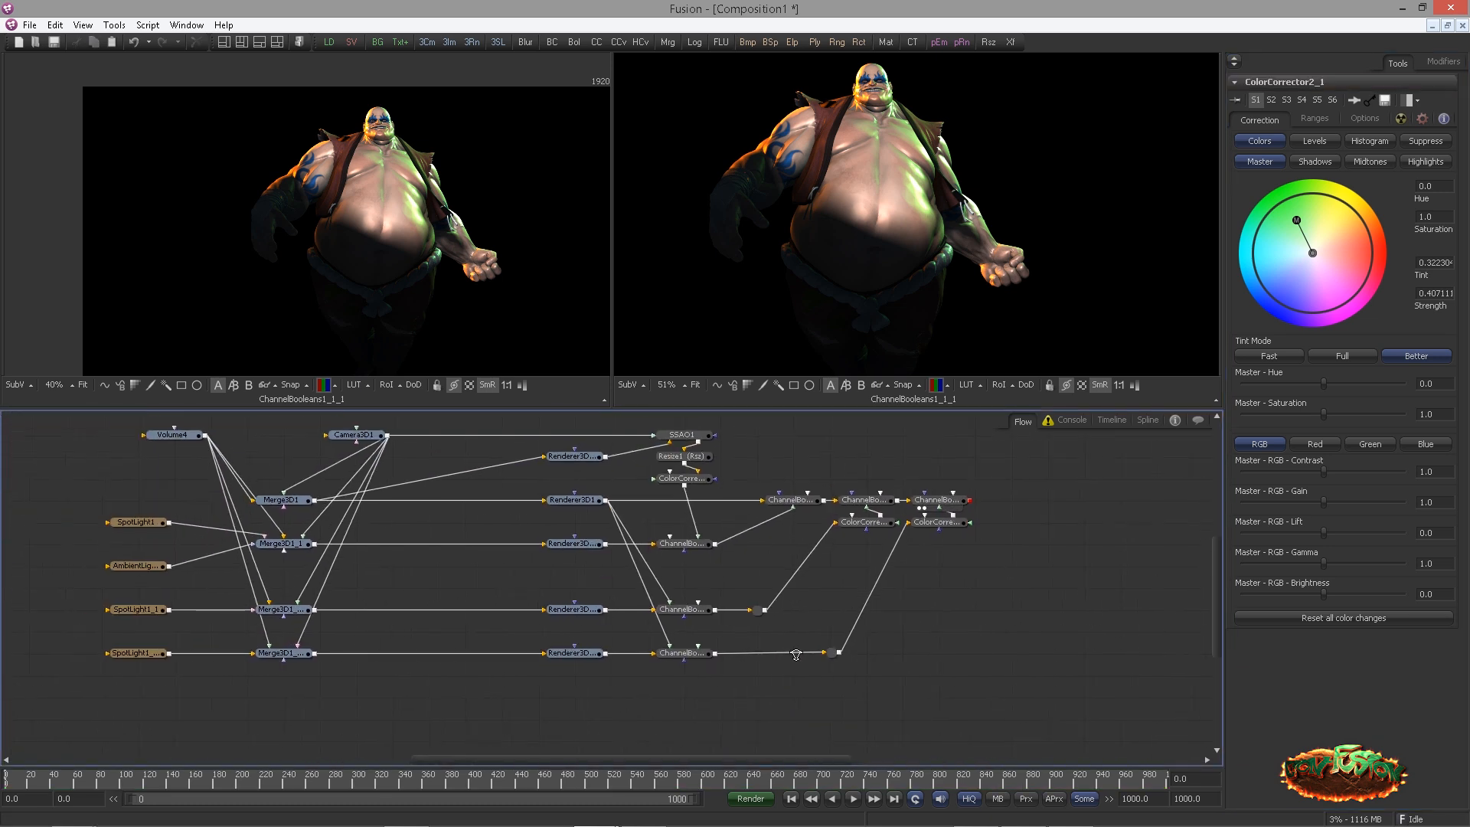
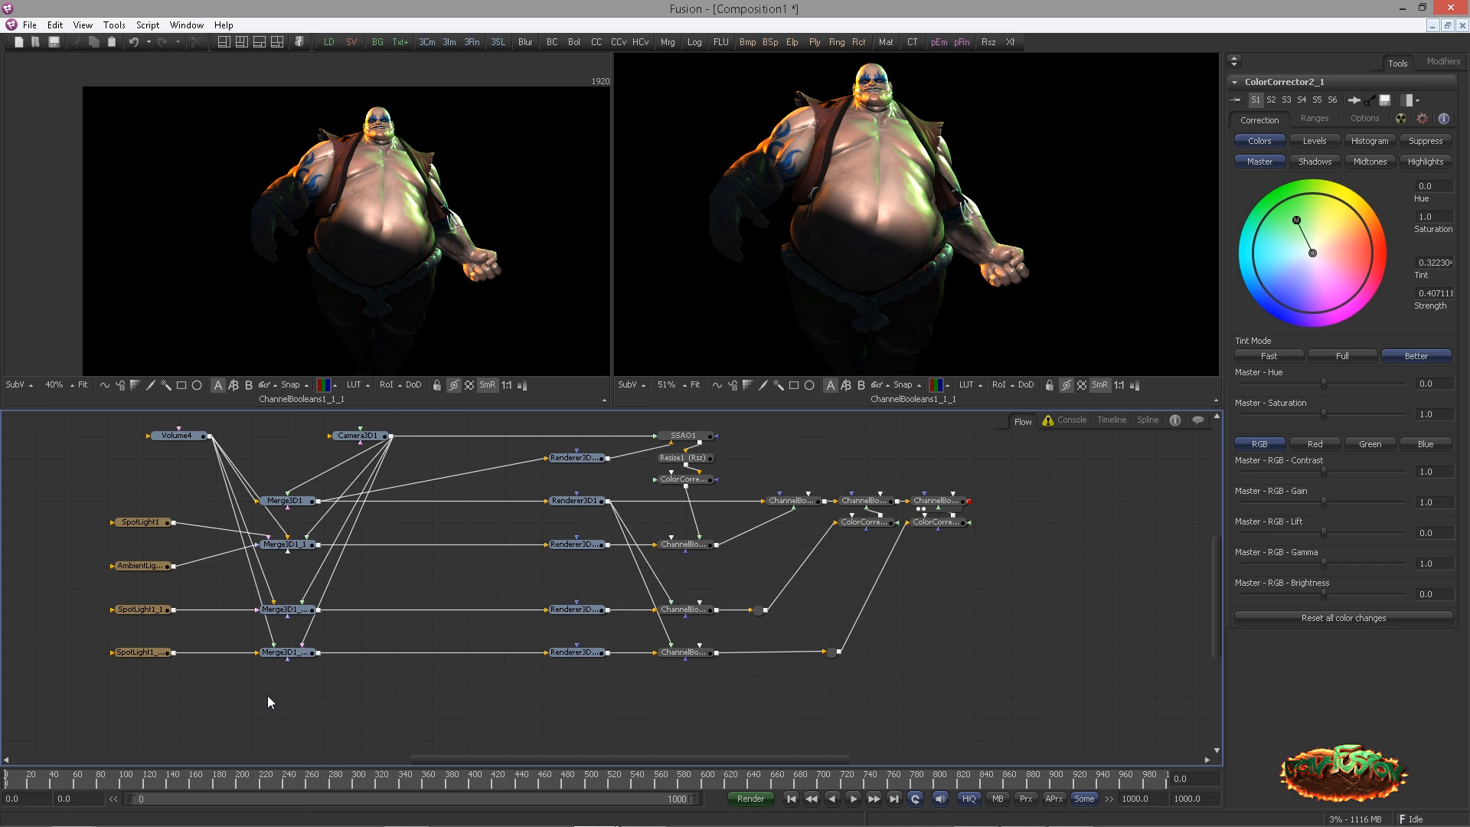
pyautogui.moveTo(269, 696); pyautogui.dragTo(677, 647)
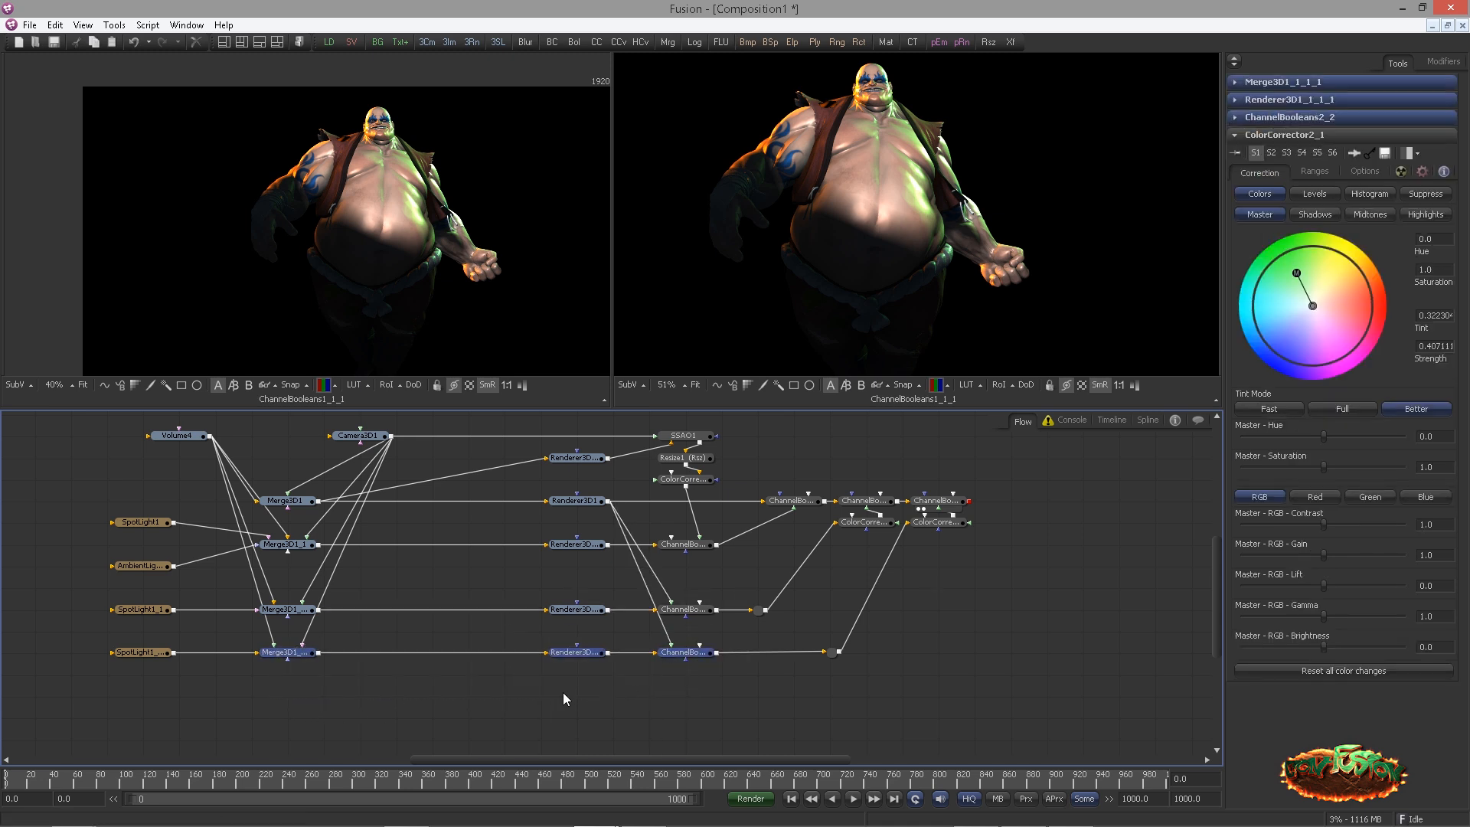
pyautogui.click(287, 697)
pyautogui.hotkey('ctrl', 'v')
pyautogui.moveTo(368, 698); pyautogui.dragTo(584, 698)
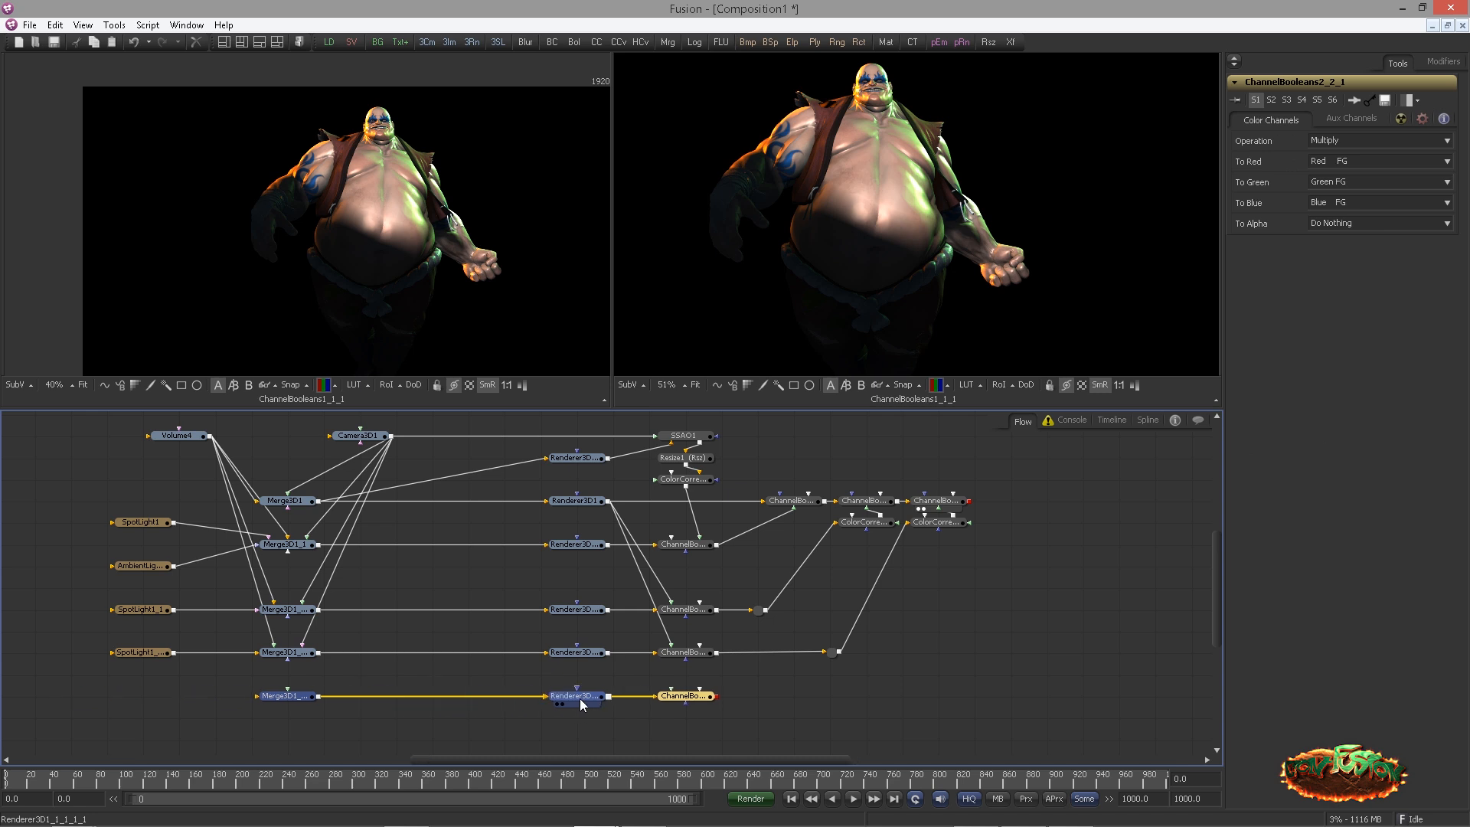
# Duplicate SpotLight1_1_1 beneath itself and connect the copy to the new row's Merge3D
pyautogui.click(459, 714)
pyautogui.click(142, 652)
pyautogui.hotkey('ctrl', 'c')
pyautogui.click(139, 695)
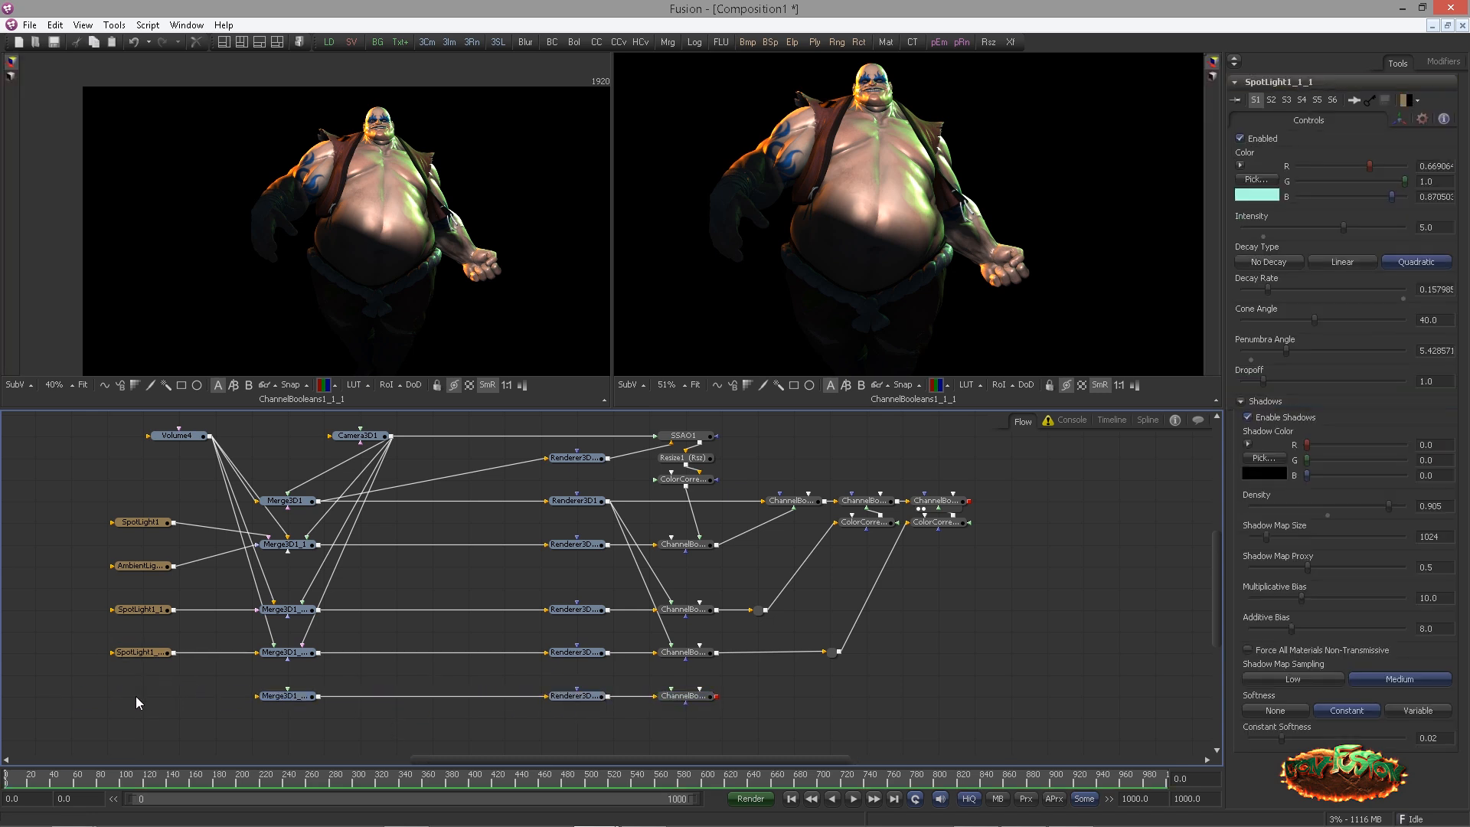
pyautogui.hotkey('ctrl', 'v')
pyautogui.moveTo(173, 696); pyautogui.dragTo(257, 696)
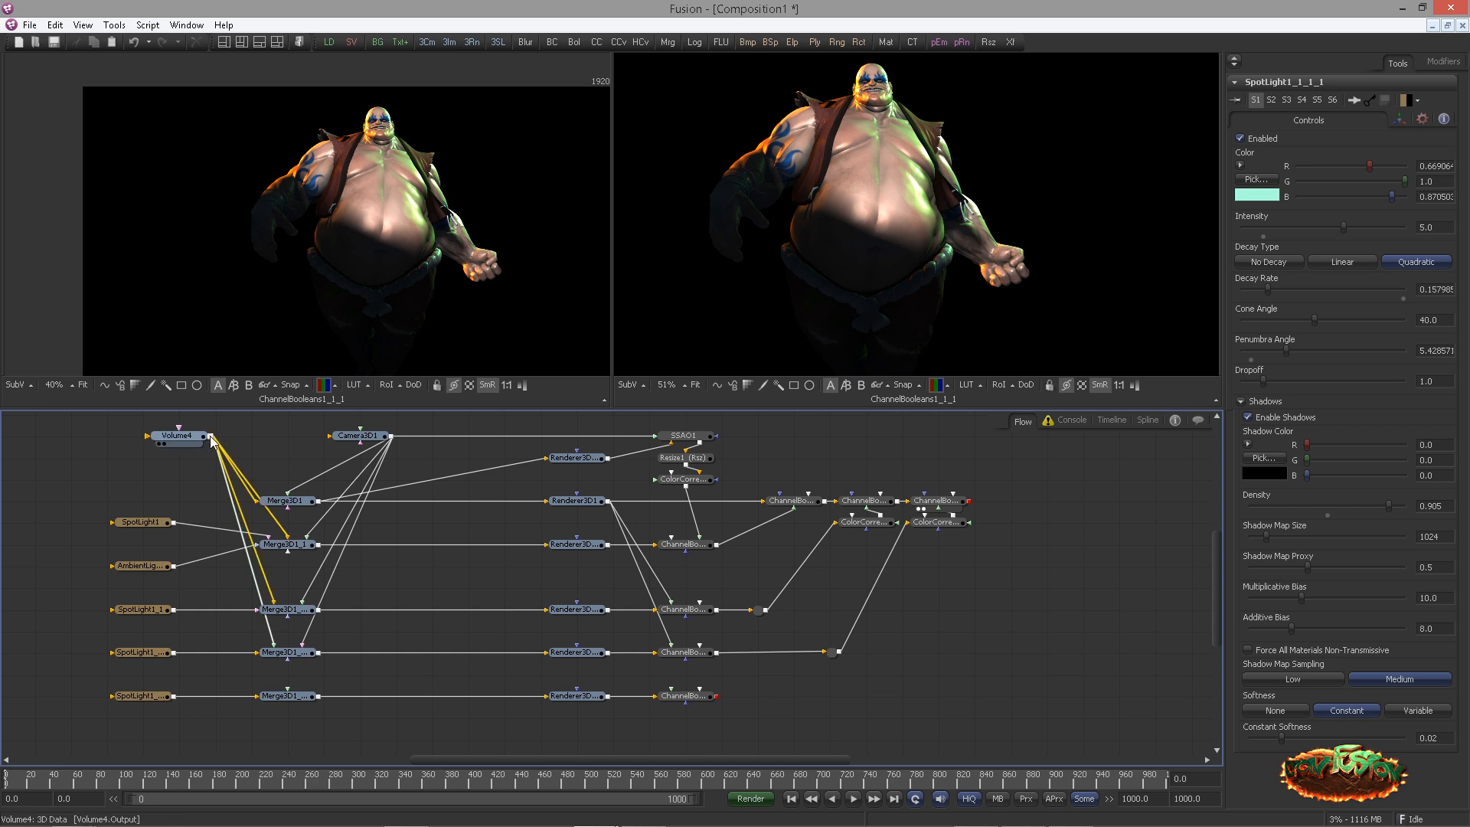
# Connect Volume4 and Camera3D1 to the lowest row's Merge3D and show that merge in both viewers
pyautogui.moveTo(210, 436); pyautogui.dragTo(392, 437)
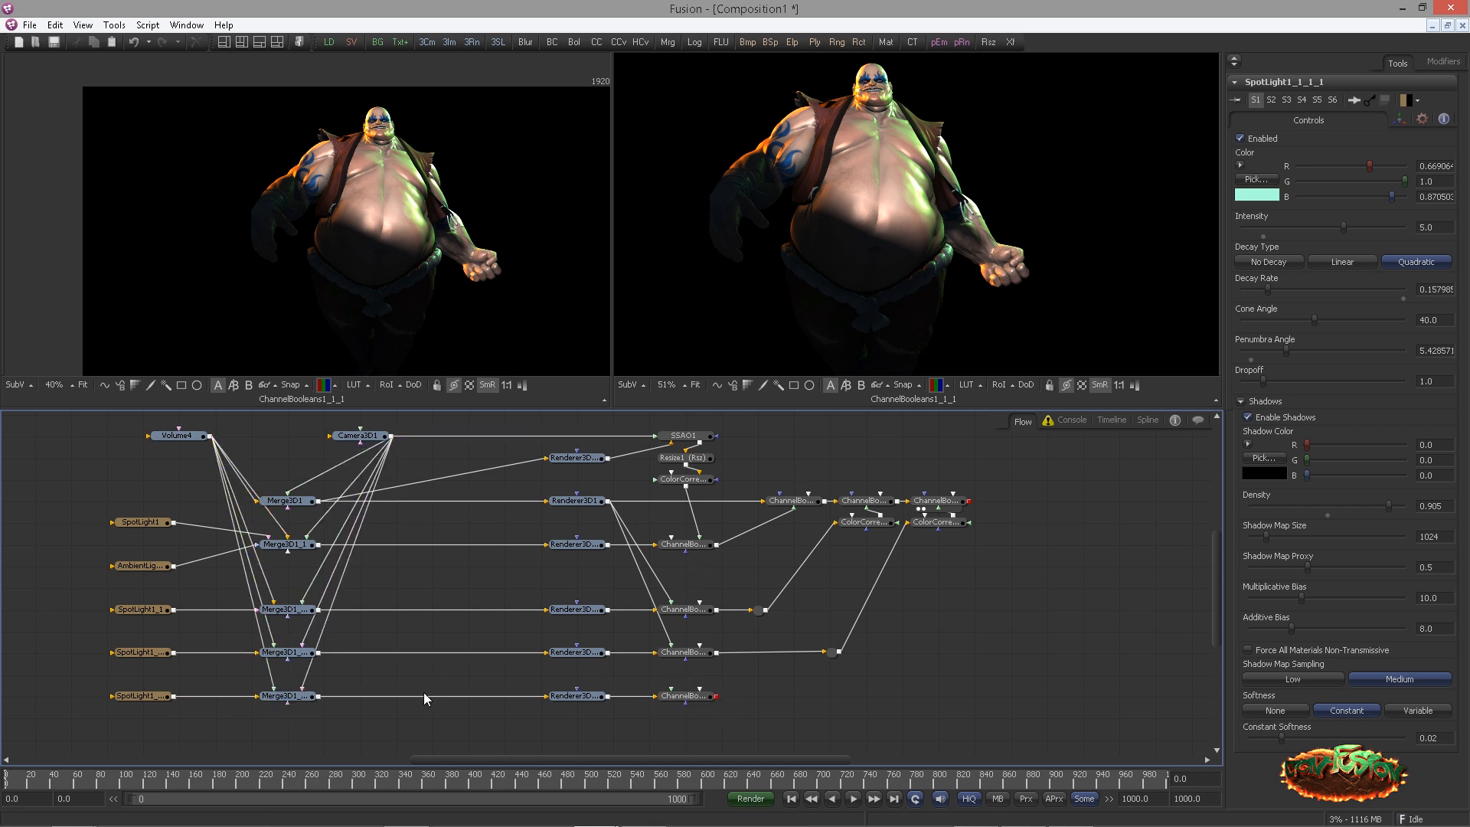
pyautogui.moveTo(285, 696); pyautogui.dragTo(414, 295)
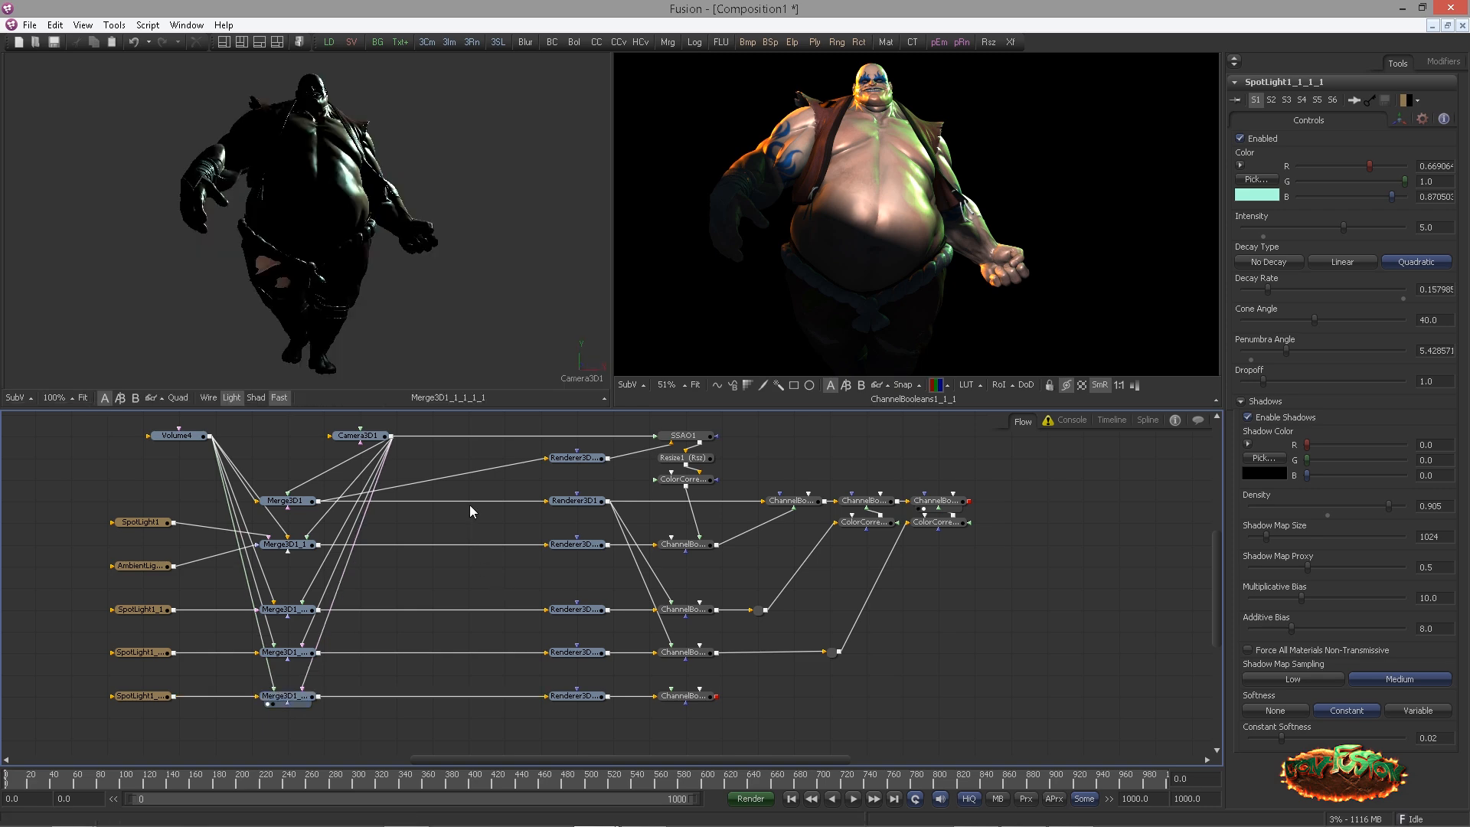
pyautogui.moveTo(285, 696); pyautogui.dragTo(904, 346)
# Move and rotate SpotLight1_1_1_1 so it sits low in front of the character, pointing at the body
pyautogui.click(142, 696)
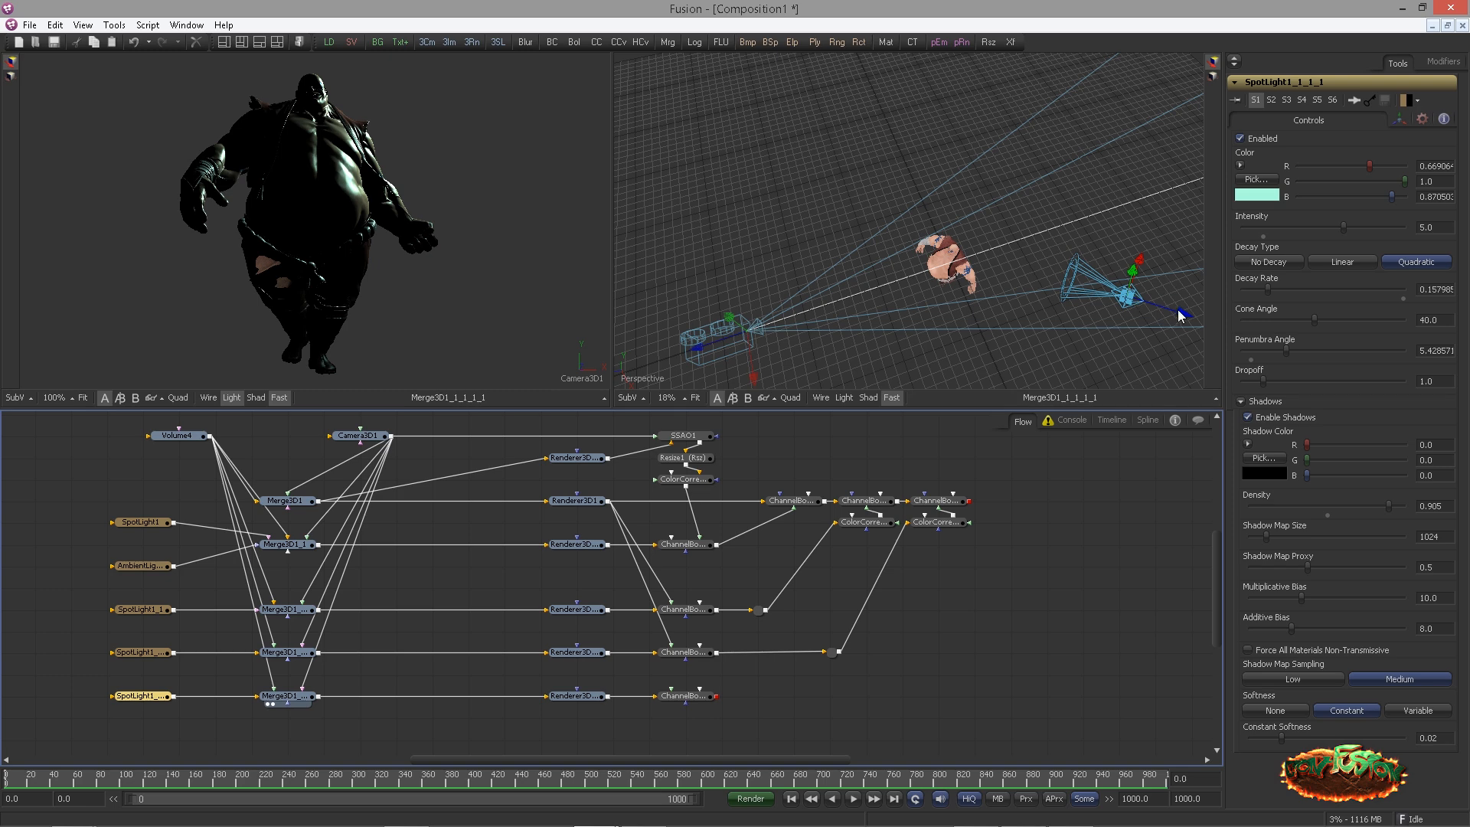
pyautogui.moveTo(1104, 299); pyautogui.dragTo(865, 185)
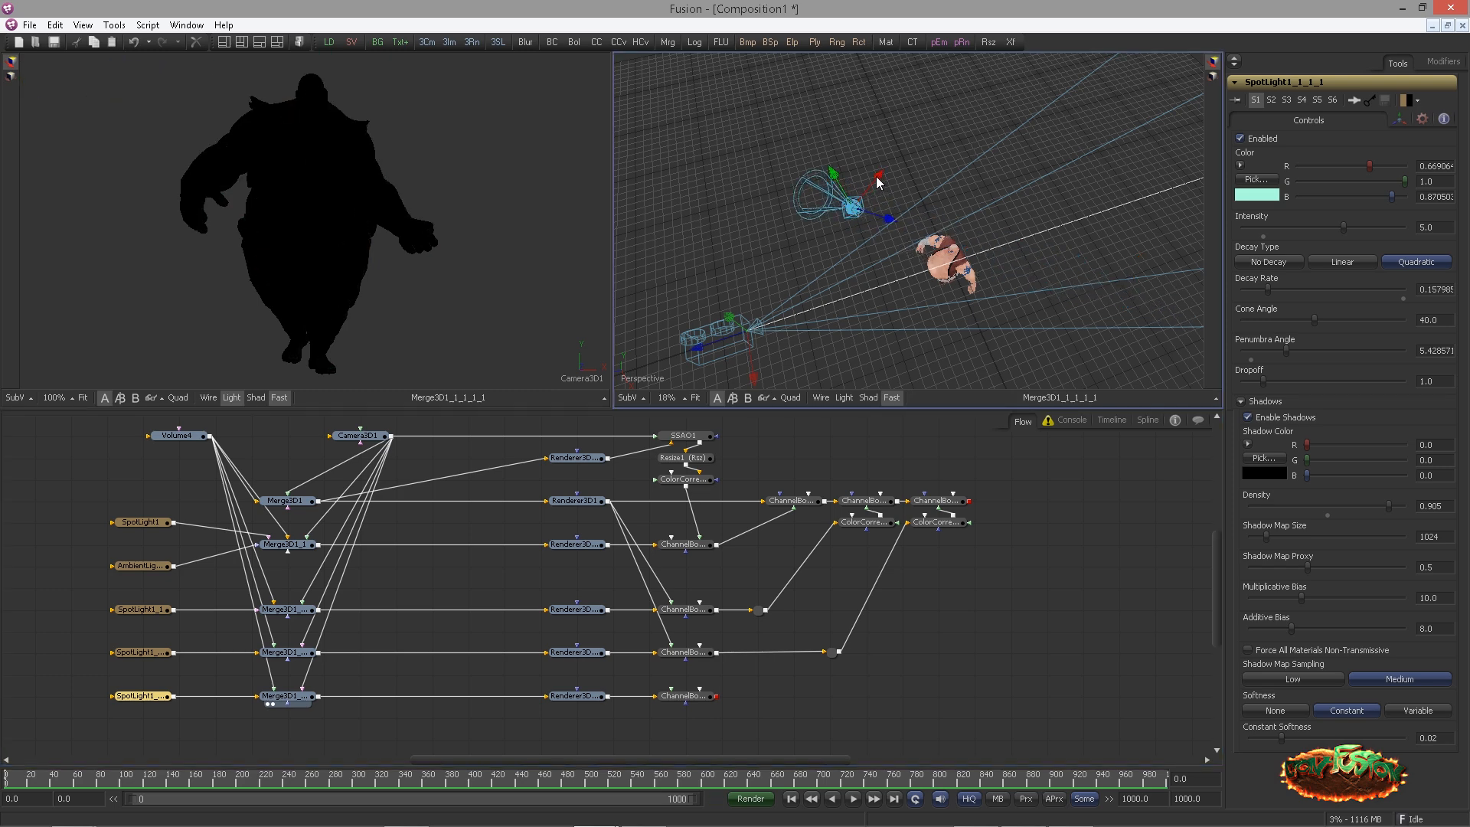
pyautogui.moveTo(834, 242); pyautogui.dragTo(833, 360)
pyautogui.press('w')
pyautogui.moveTo(896, 306); pyautogui.dragTo(833, 228)
pyautogui.press('q')
pyautogui.moveTo(813, 279)
pyautogui.mouseDown()
pyautogui.moveTo(792, 269)
pyautogui.moveTo(812, 264)
pyautogui.mouseUp()
pyautogui.moveTo(923, 268); pyautogui.dragTo(1040, 219)
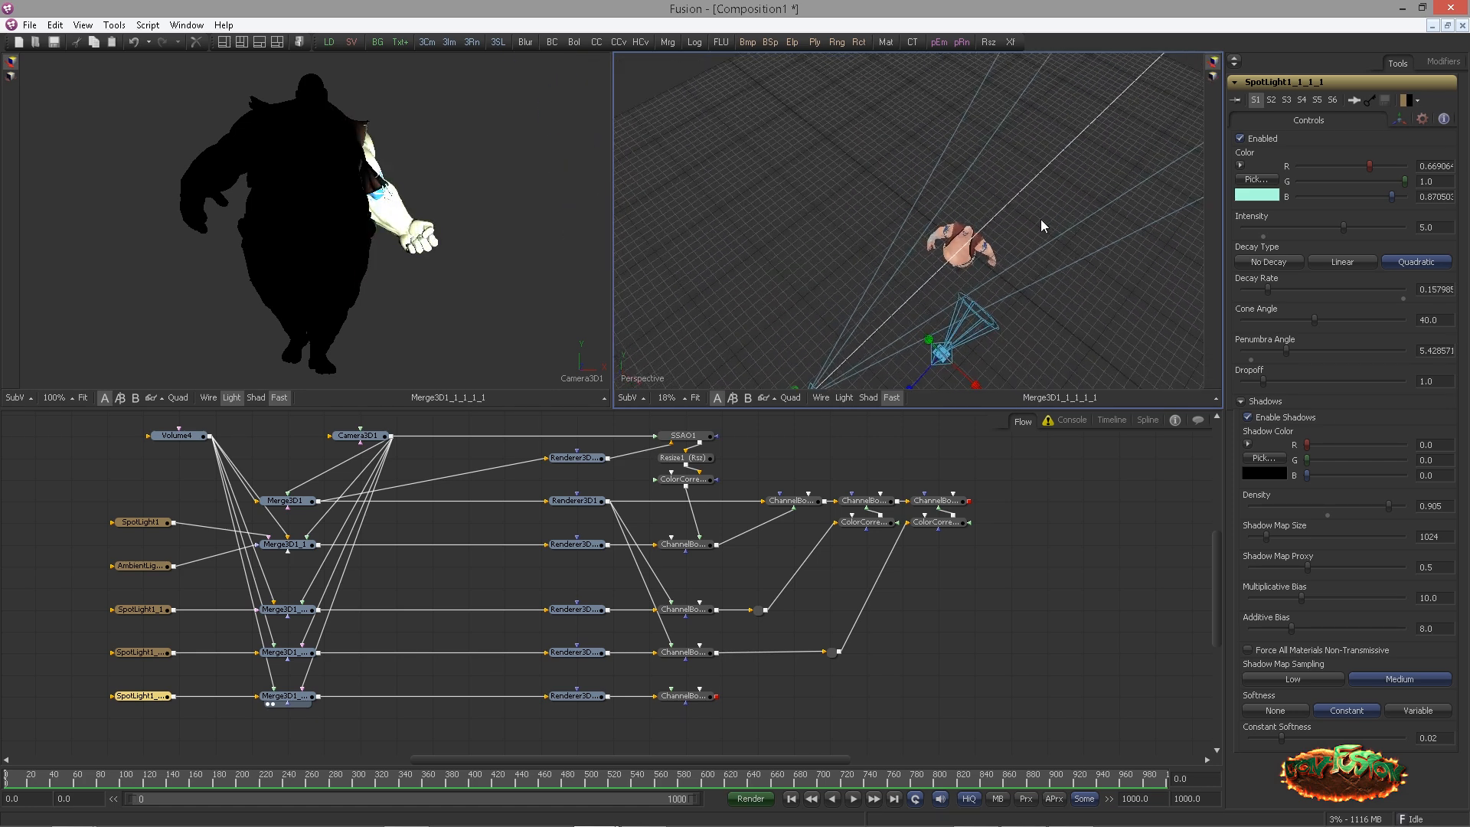
pyautogui.press('w')
pyautogui.moveTo(1034, 312); pyautogui.dragTo(806, 236)
pyautogui.press('q')
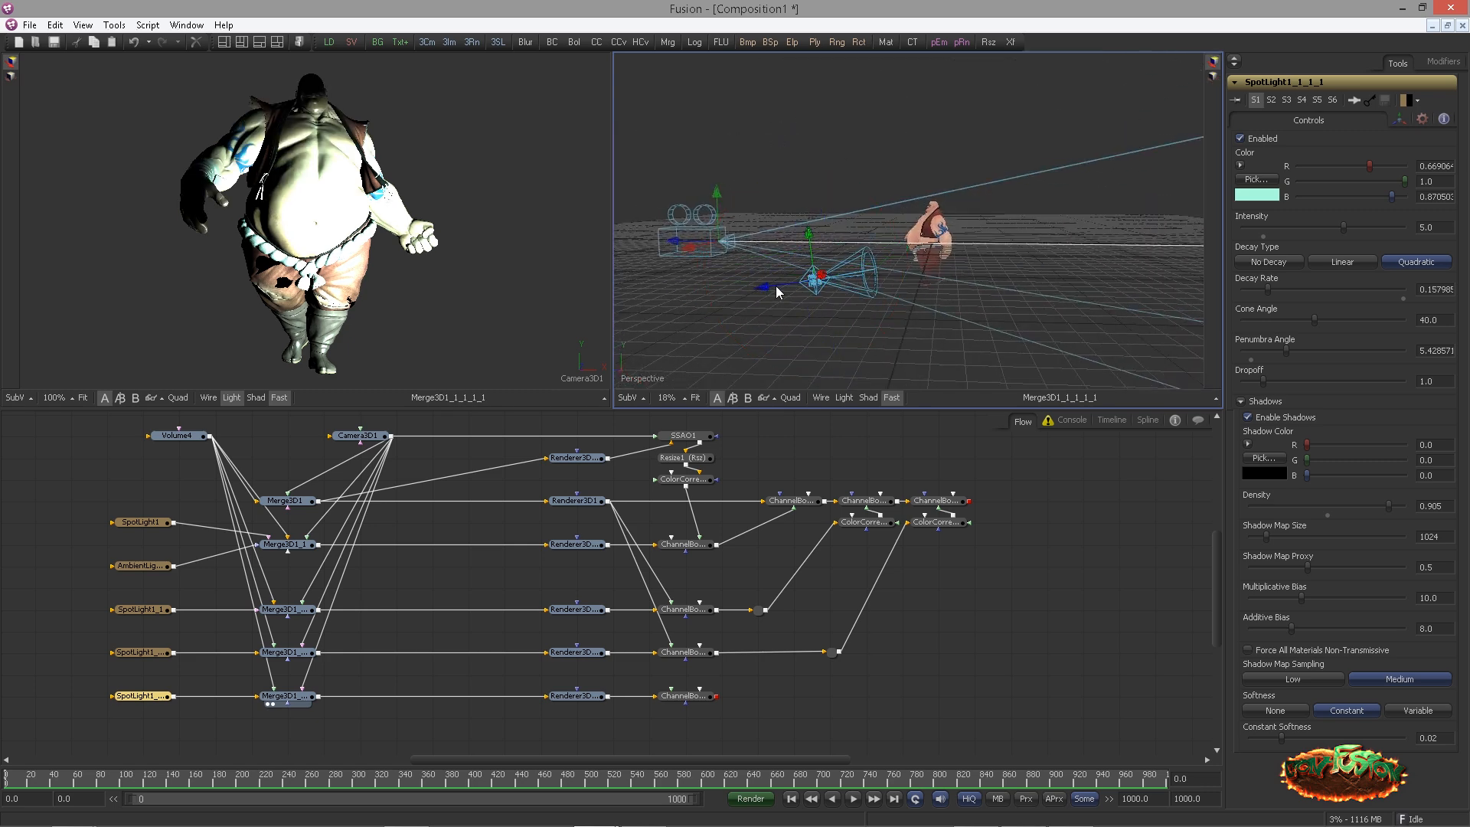
pyautogui.moveTo(773, 286); pyautogui.dragTo(768, 288)
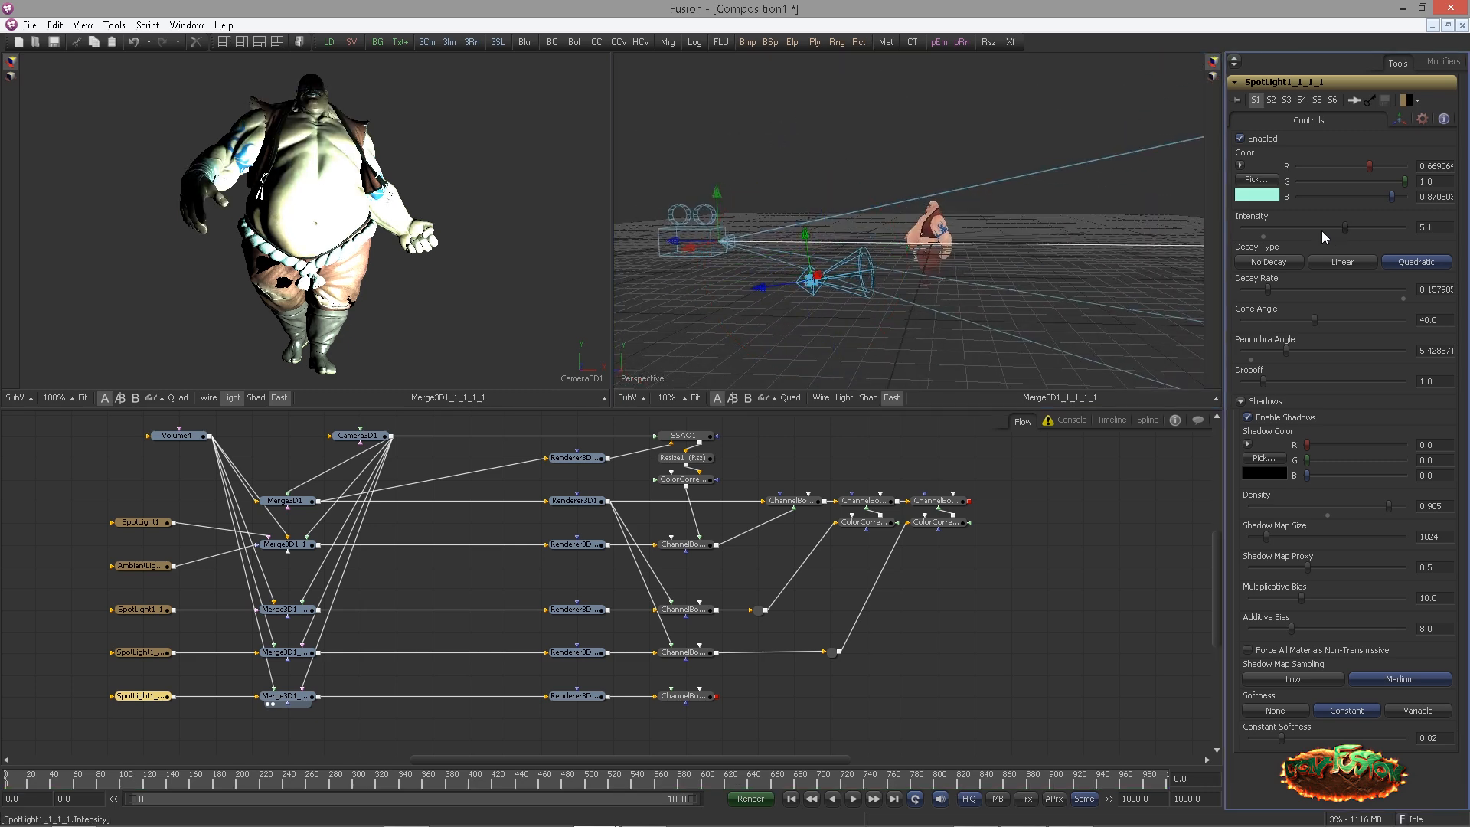
# Give SpotLight1_1_1_1 intensity about 1.79 and an orange colour (green 0.44, blue 0.28), and lower it so it shines up from beneath the character
pyautogui.moveTo(1344, 227); pyautogui.dragTo(1278, 227)
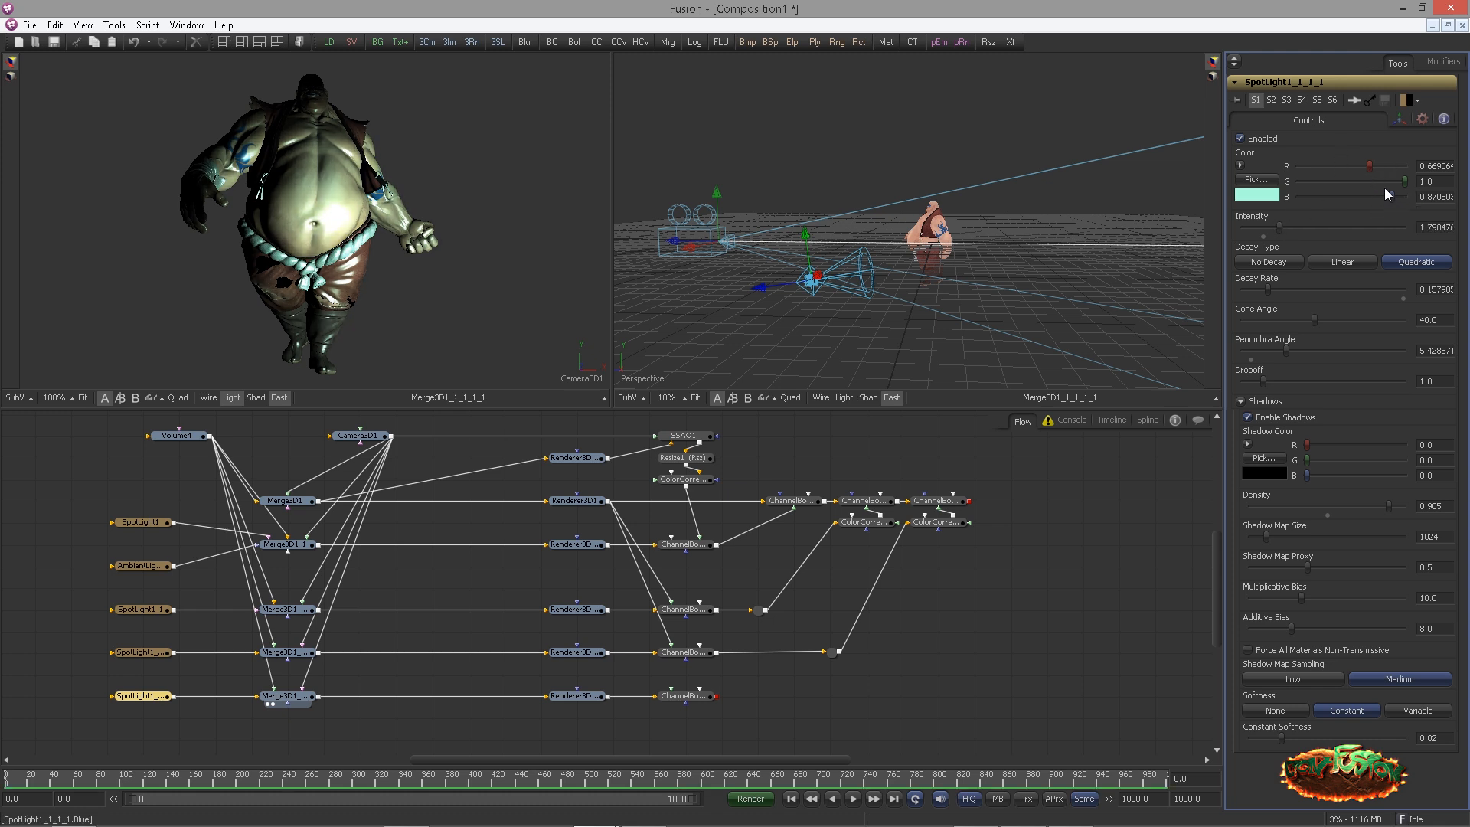
pyautogui.moveTo(1364, 196)
pyautogui.mouseDown()
pyautogui.moveTo(1384, 191)
pyautogui.moveTo(1347, 198)
pyautogui.moveTo(1345, 184)
pyautogui.mouseUp()
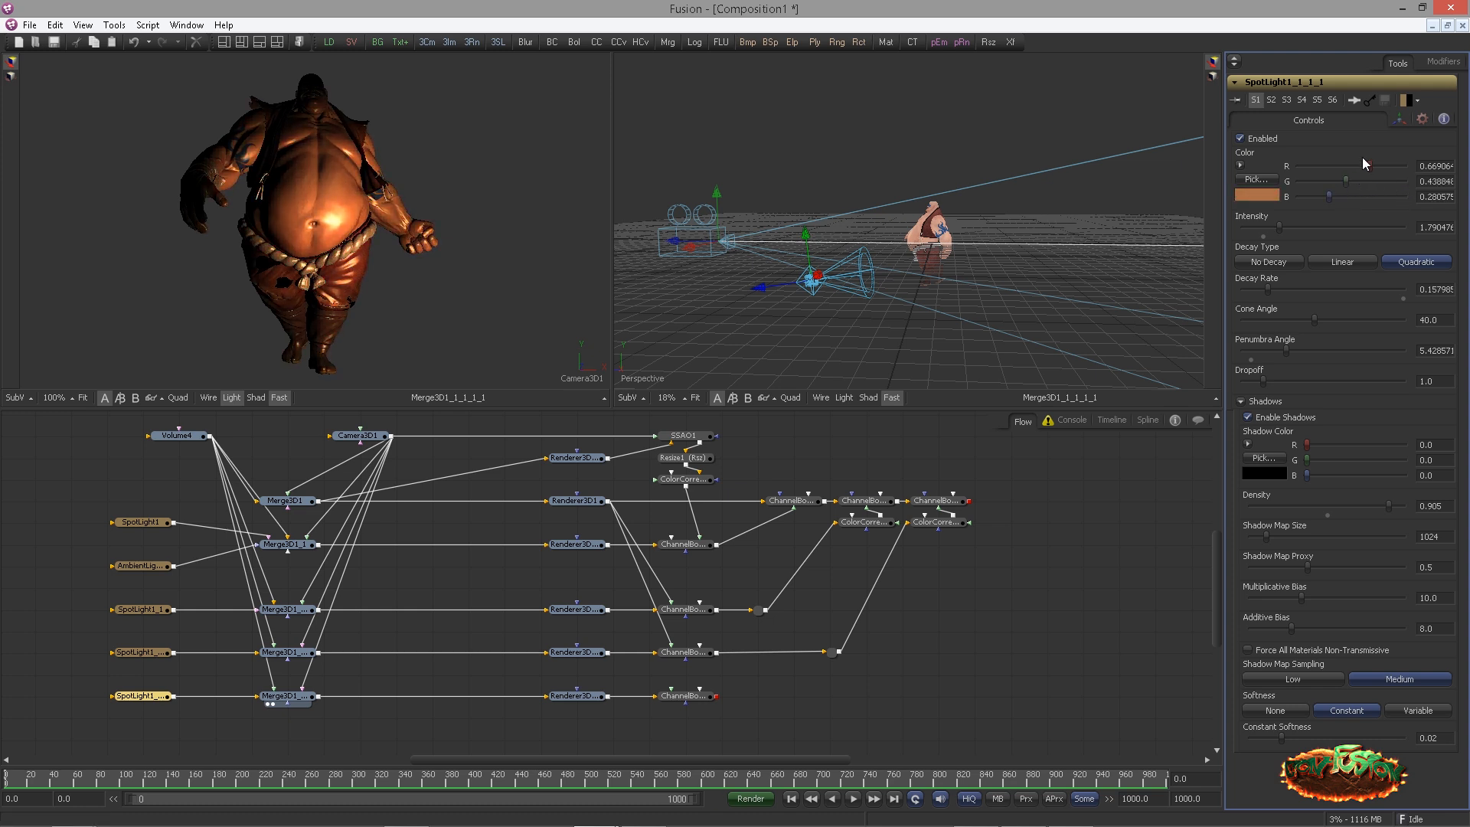
pyautogui.moveTo(806, 235); pyautogui.dragTo(809, 256)
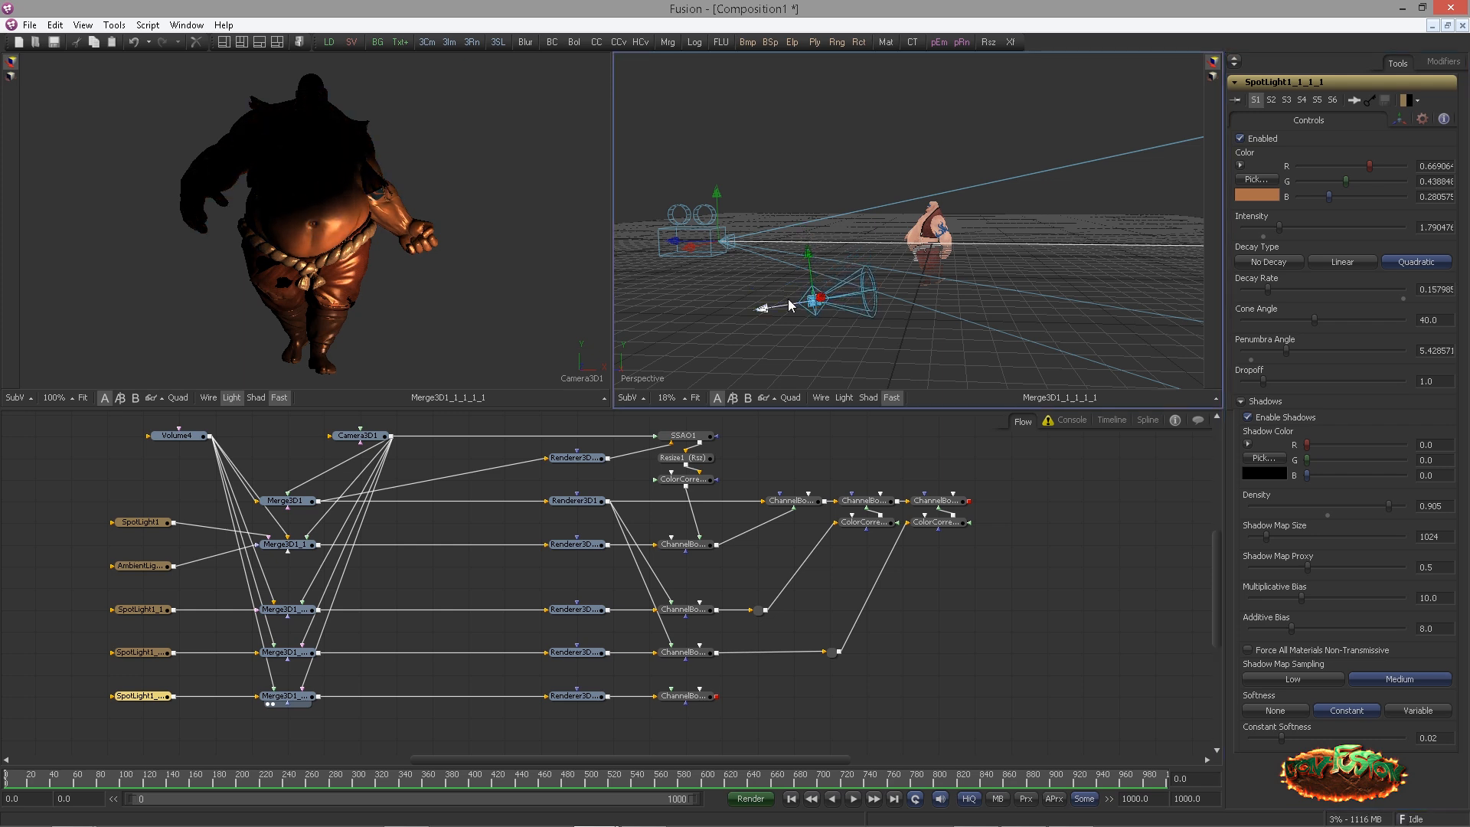
pyautogui.moveTo(843, 285); pyautogui.dragTo(879, 205)
pyautogui.press('w')
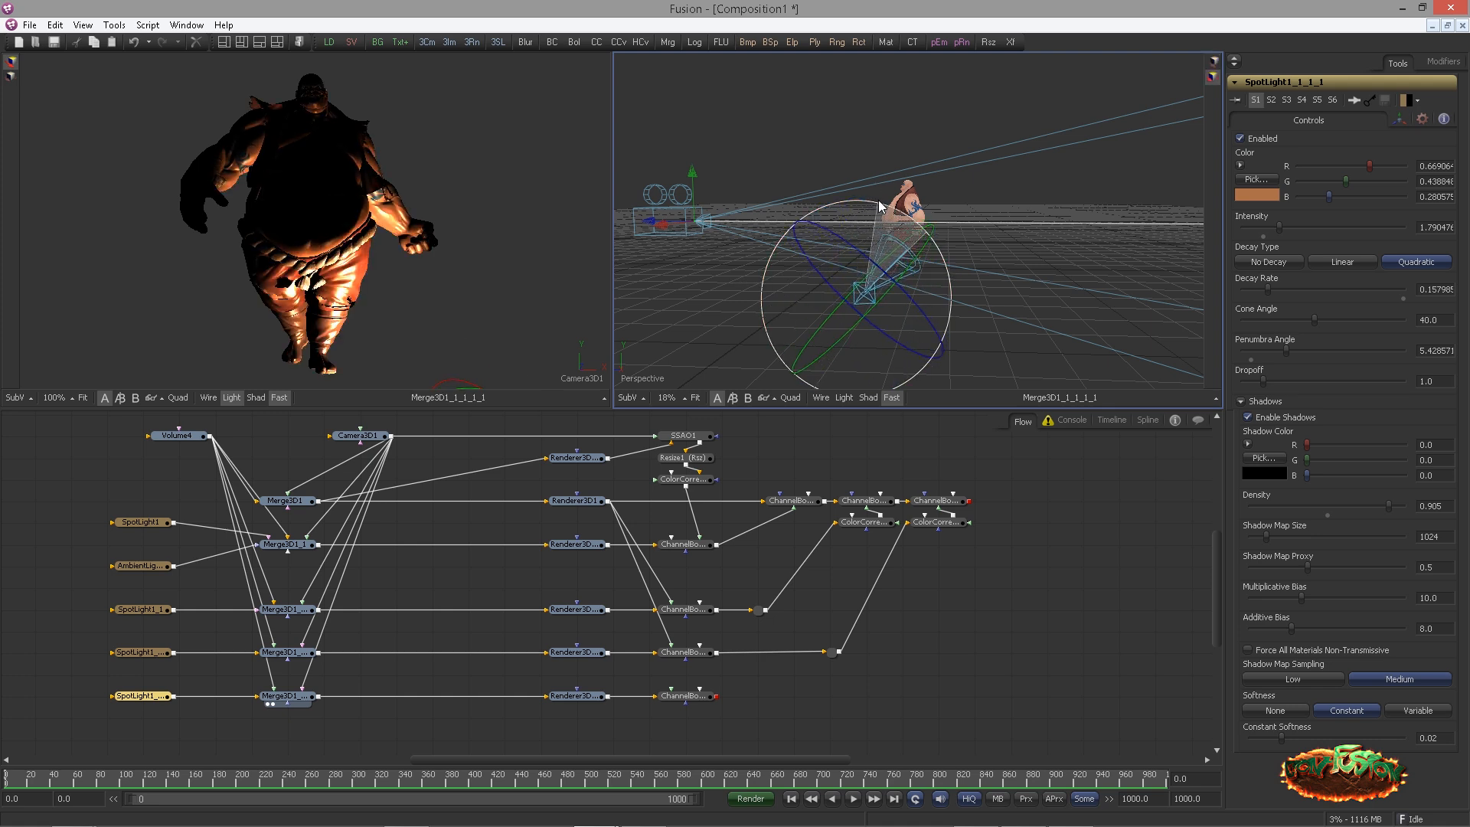
pyautogui.press('q')
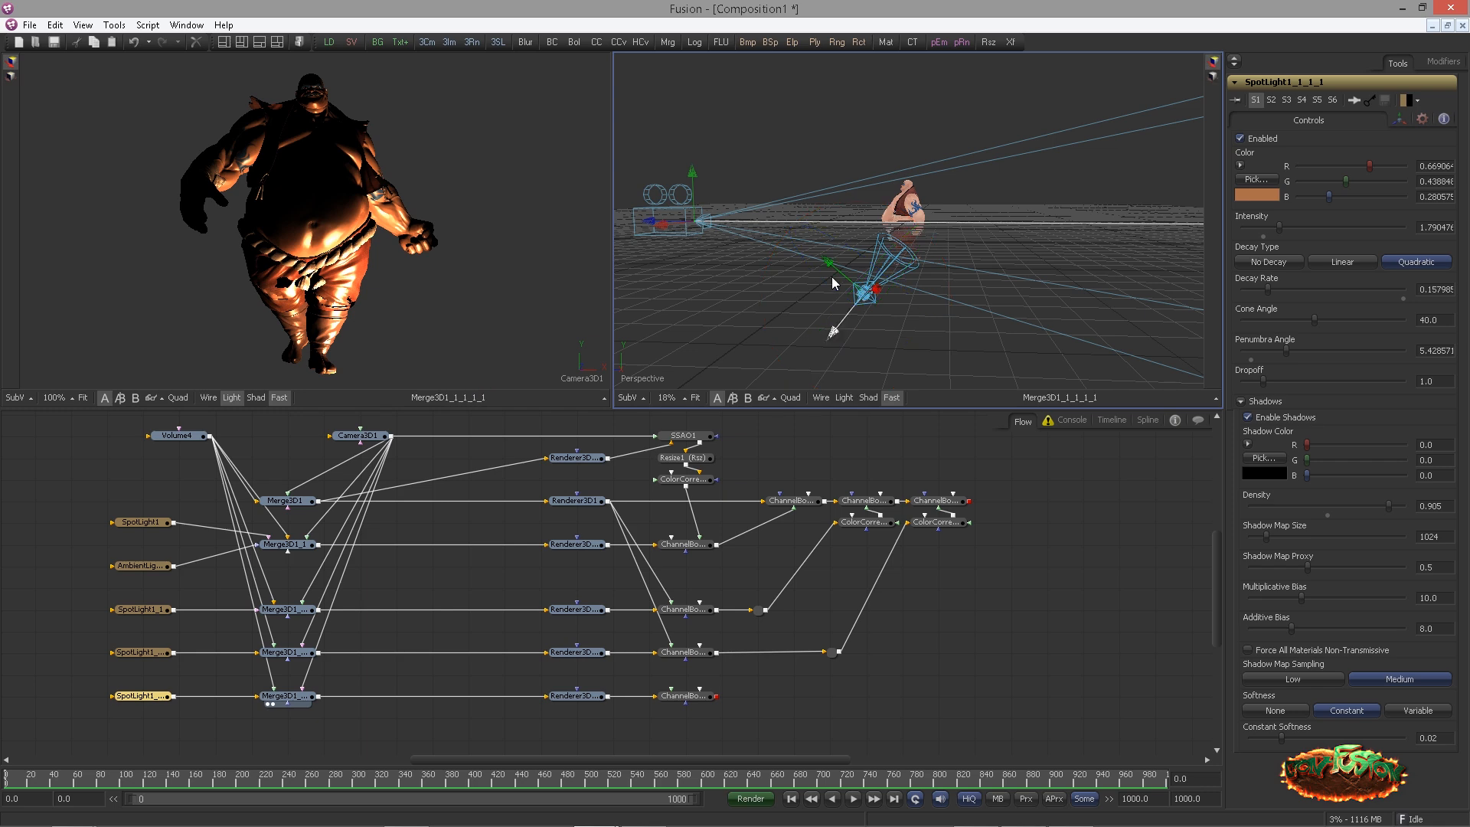
pyautogui.moveTo(828, 264); pyautogui.dragTo(825, 261)
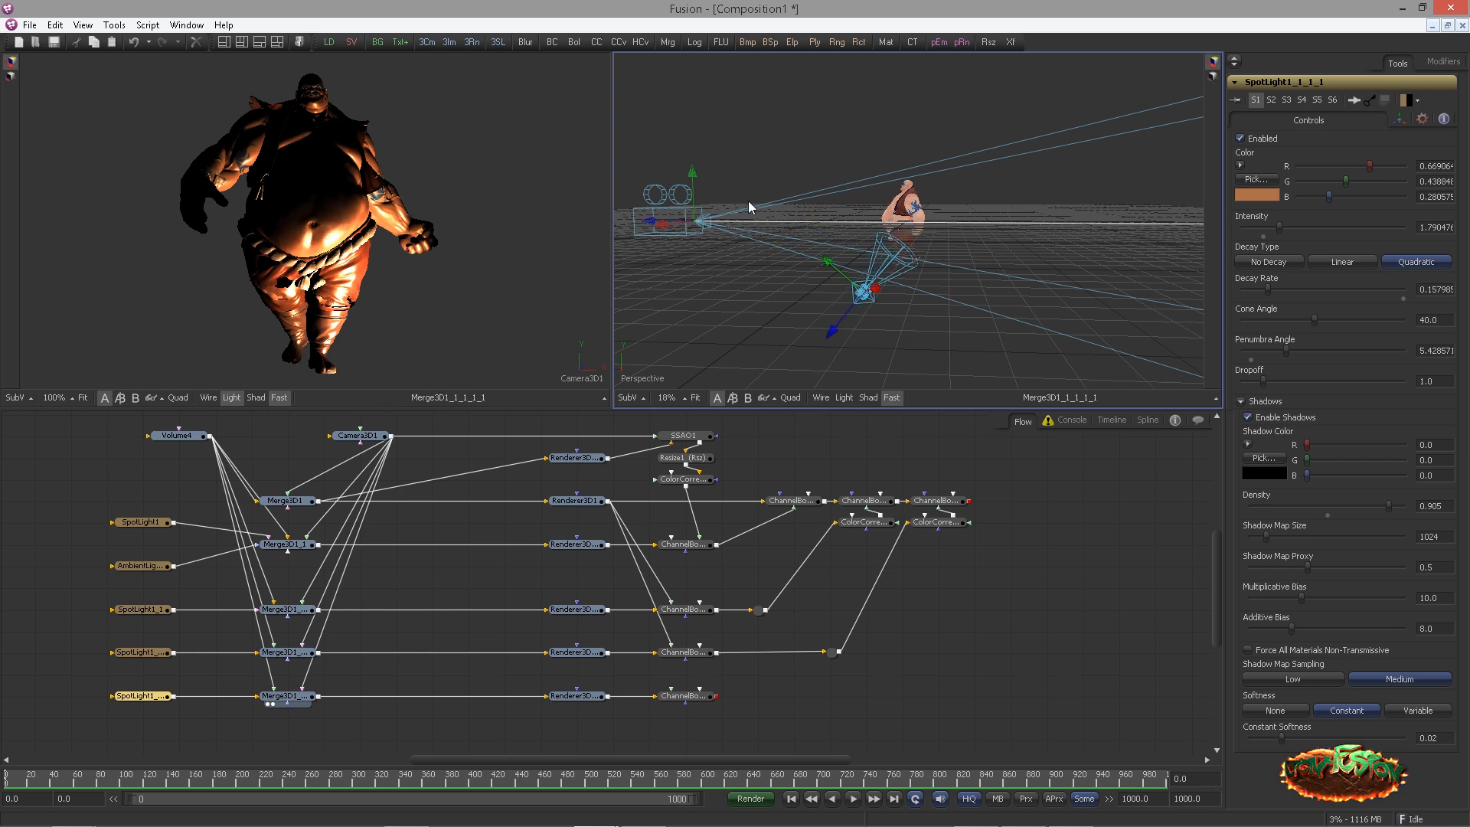
pyautogui.moveTo(747, 200); pyautogui.dragTo(883, 197)
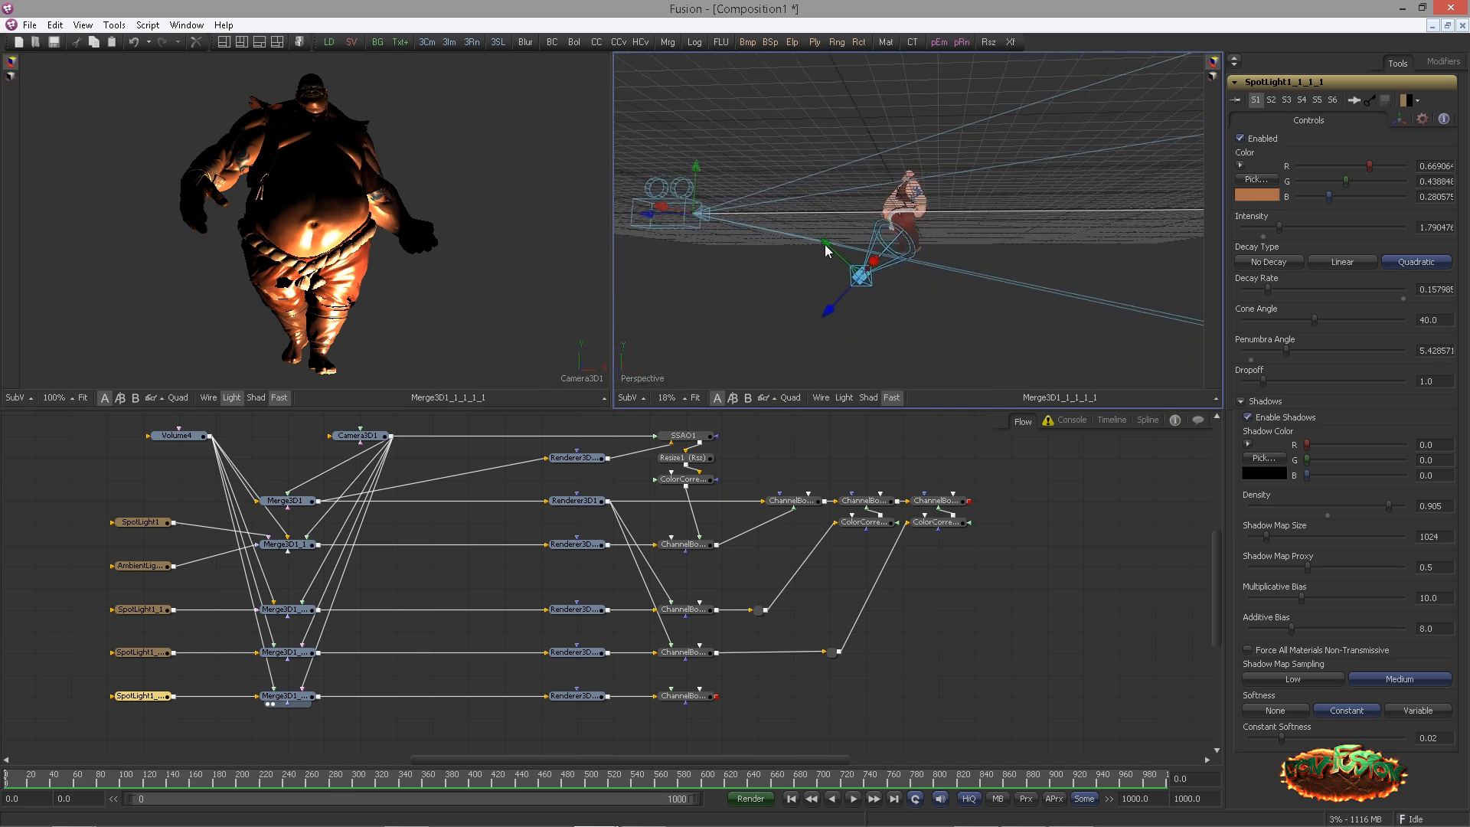
pyautogui.moveTo(825, 245); pyautogui.dragTo(829, 257)
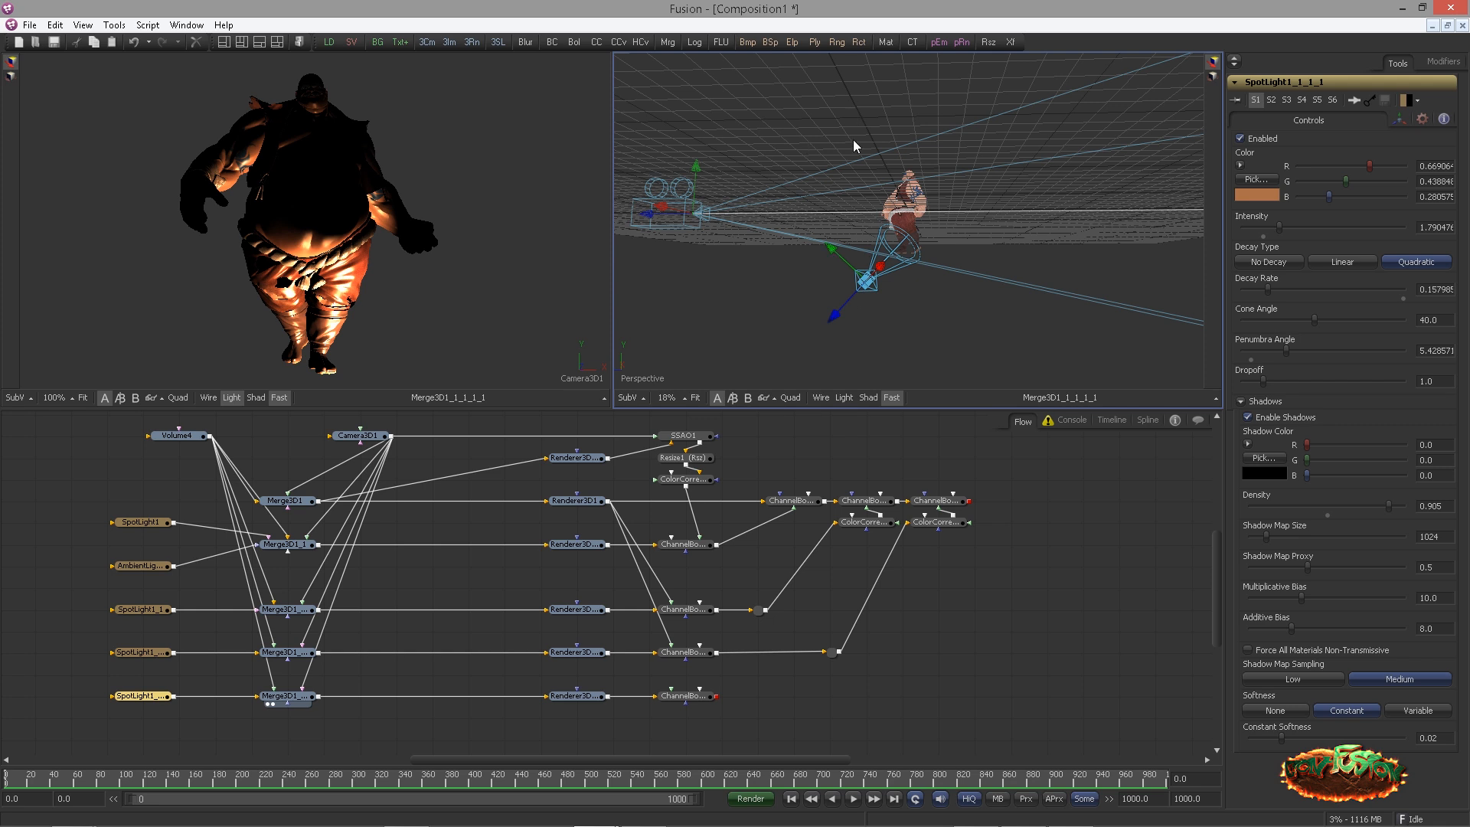
# With the lowest row's Renderer3D in view, deepen SpotLight1_1_1_1's orange to green 0.25, blue 0.08 and set its intensity to 1.4
pyautogui.click(689, 697)
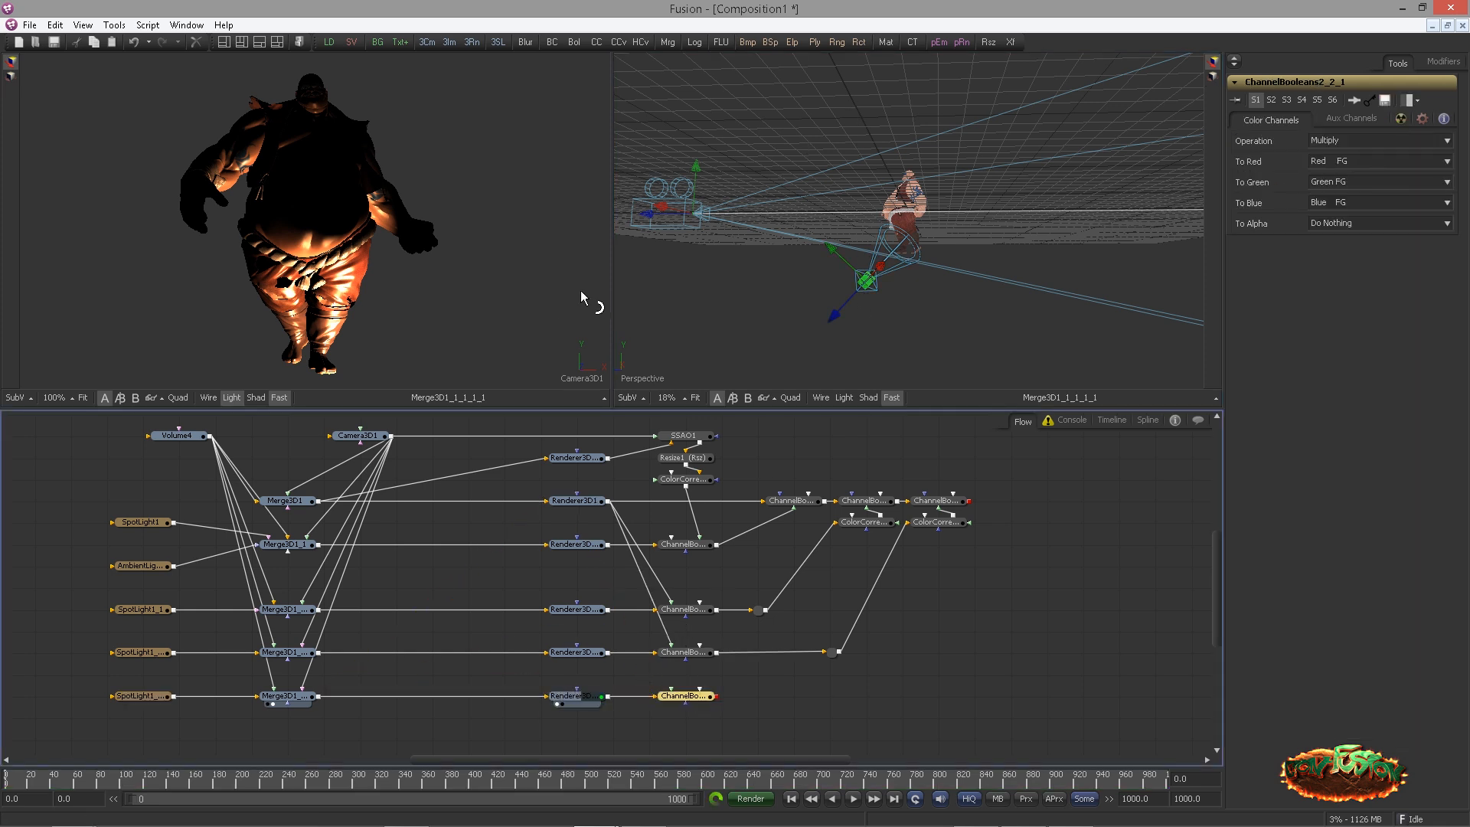
pyautogui.scroll(-5, 199, 255)
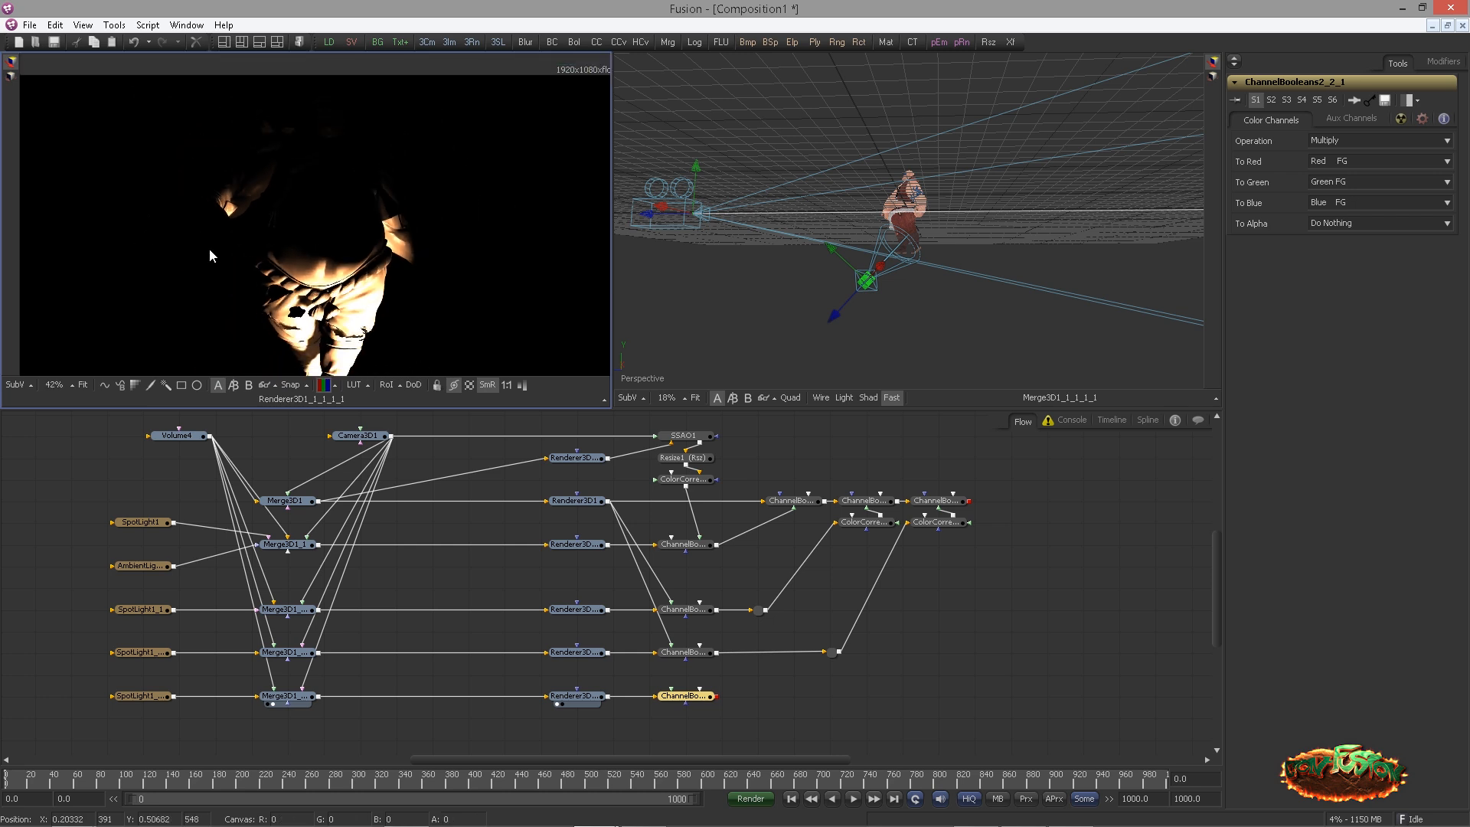
pyautogui.scroll(-1, 346, 227)
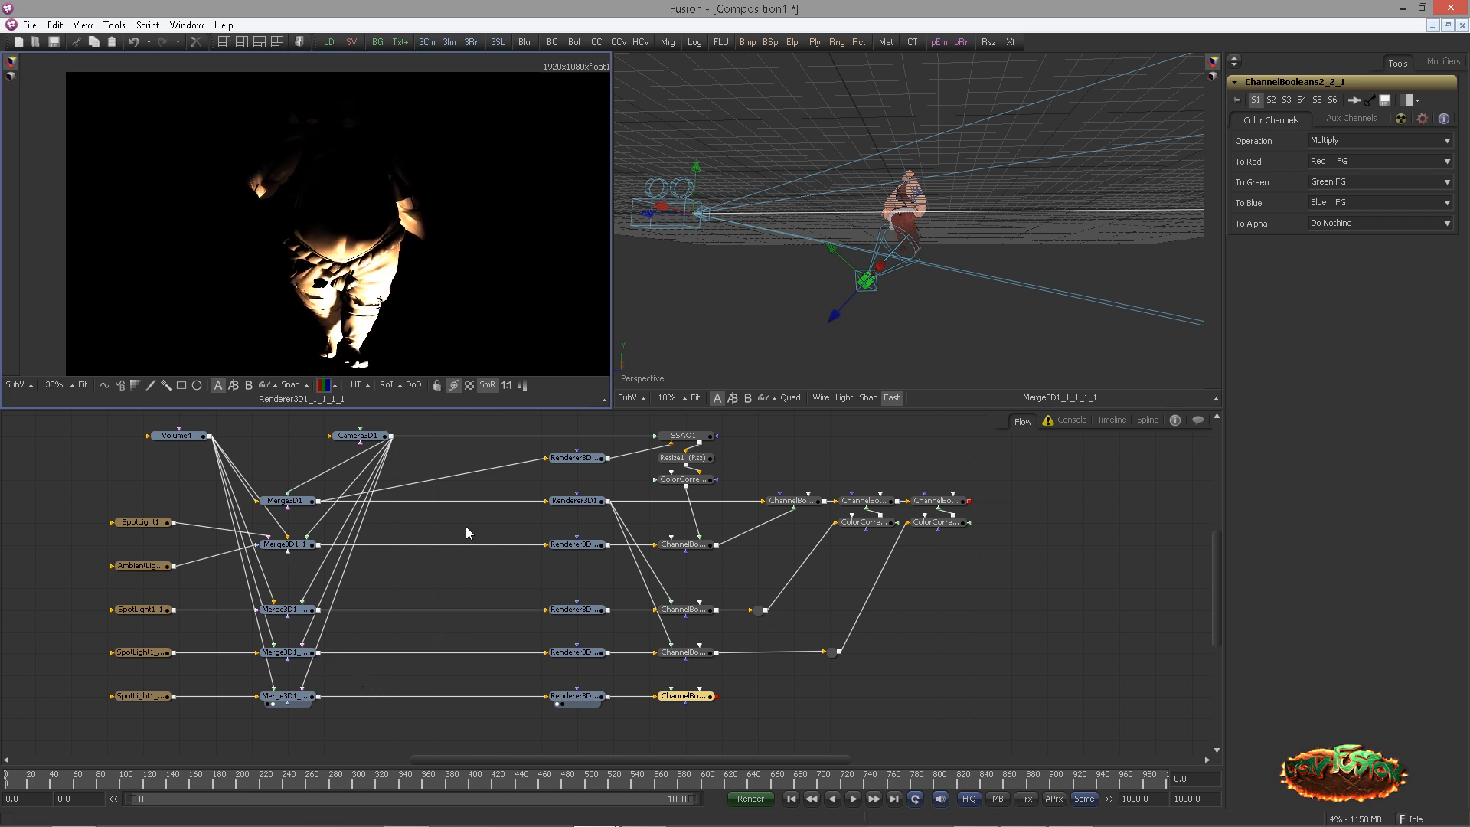
pyautogui.click(142, 696)
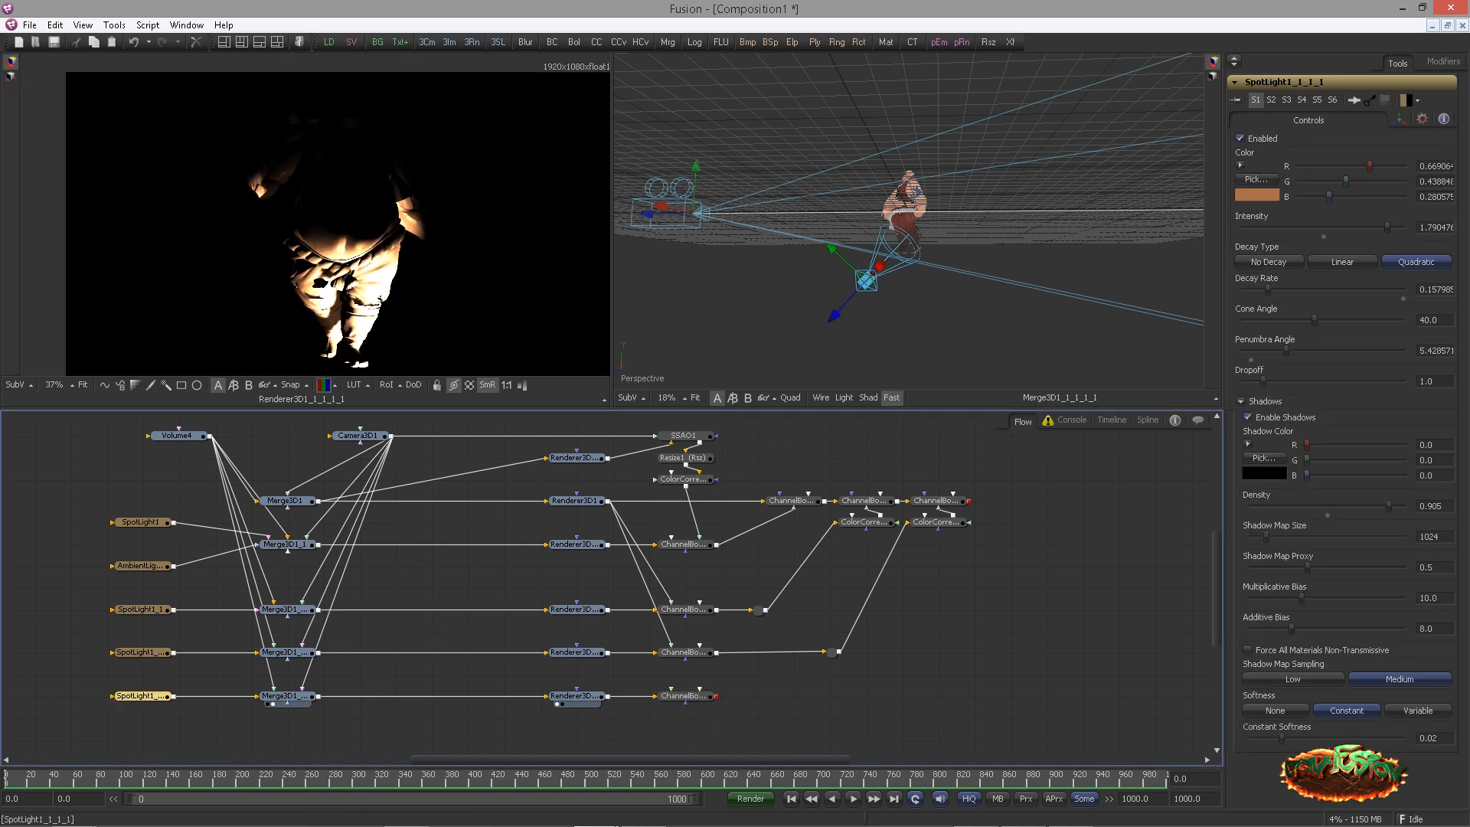
pyautogui.moveTo(1339, 196); pyautogui.dragTo(1306, 197)
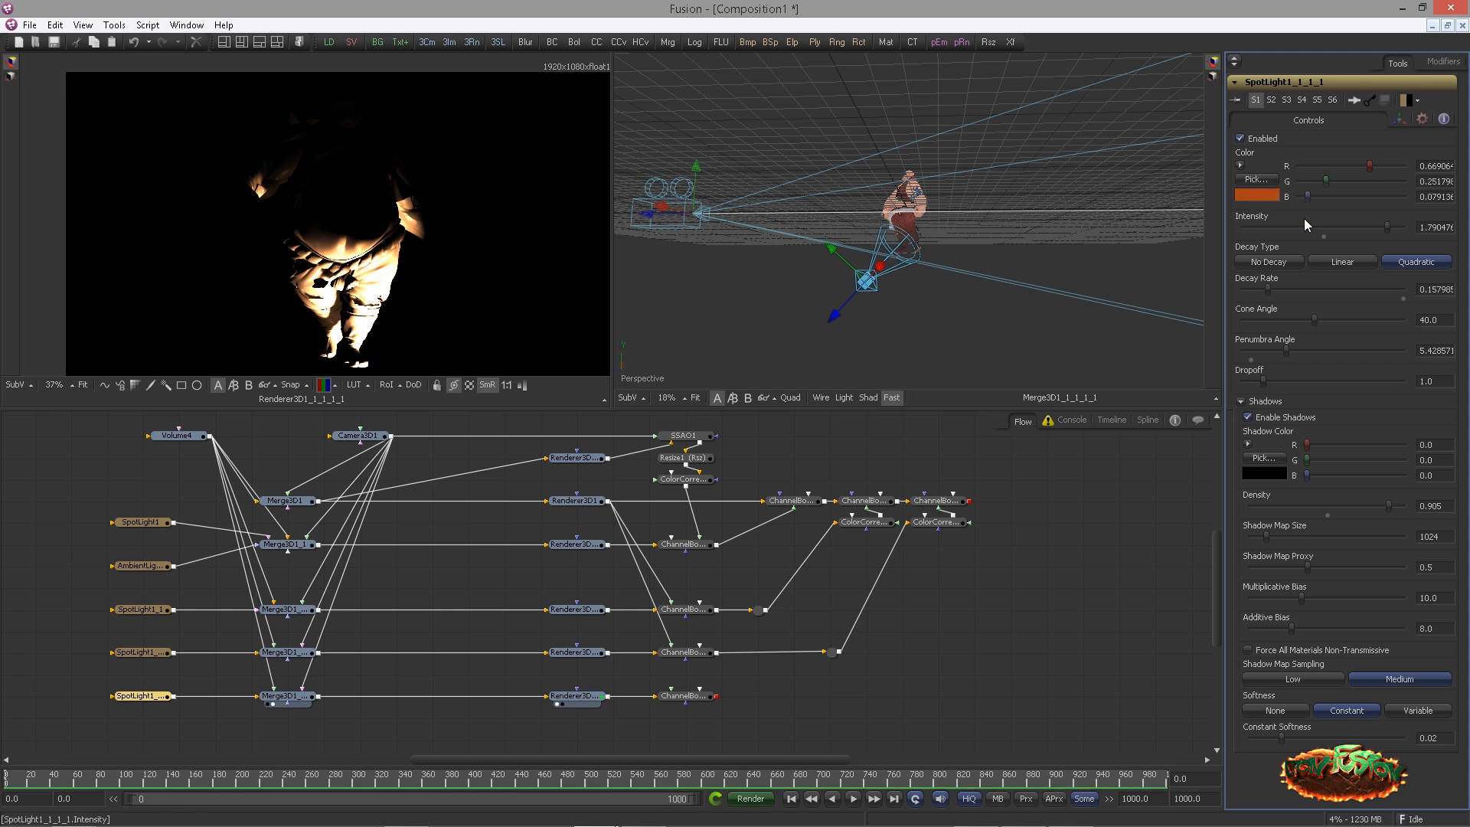
pyautogui.moveTo(1379, 228); pyautogui.dragTo(1353, 227)
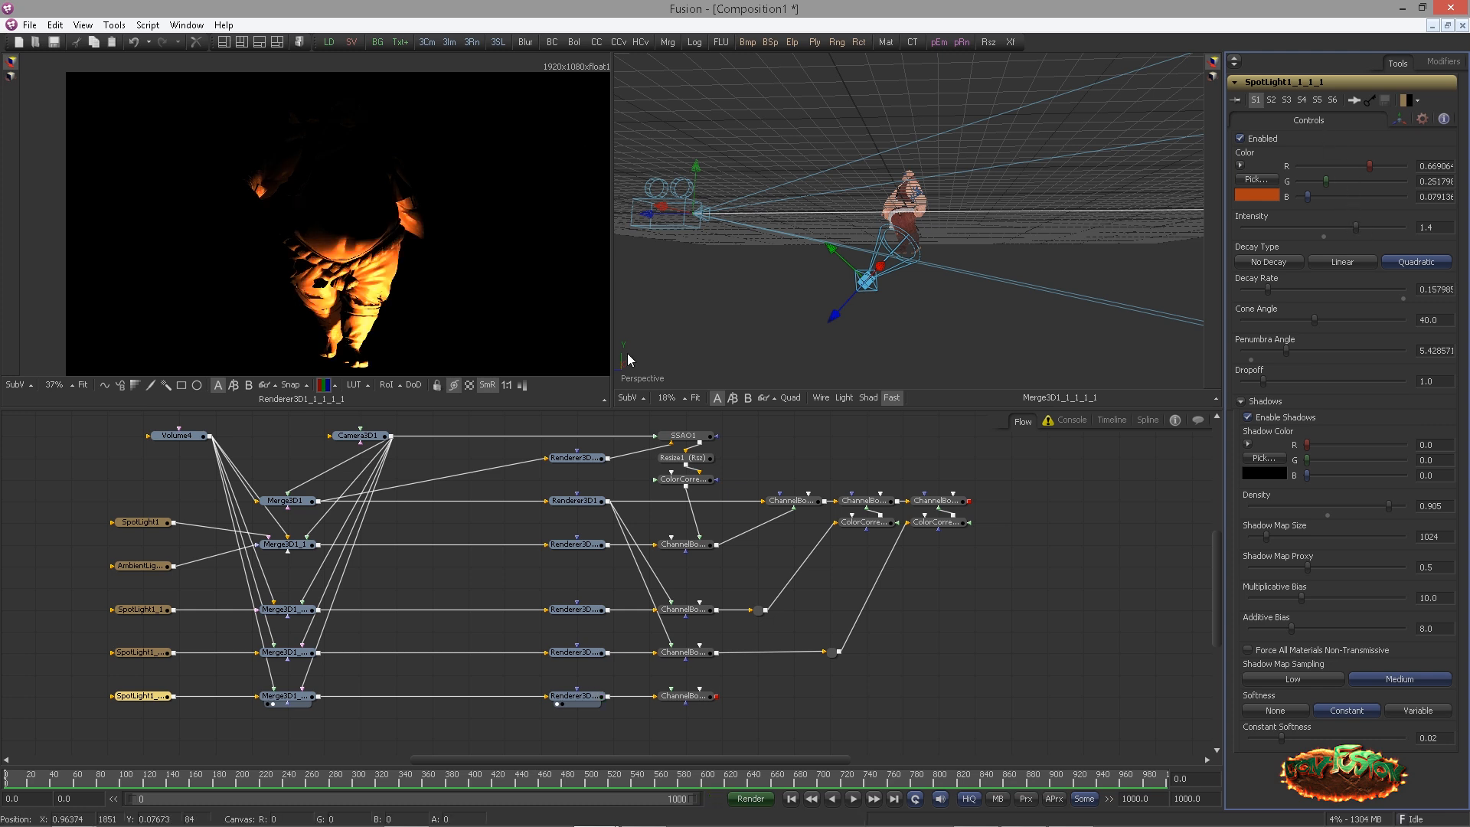
# Examine the orange underlight on the character's belly and rope belt up close in the render
pyautogui.scroll(6, 377, 255)
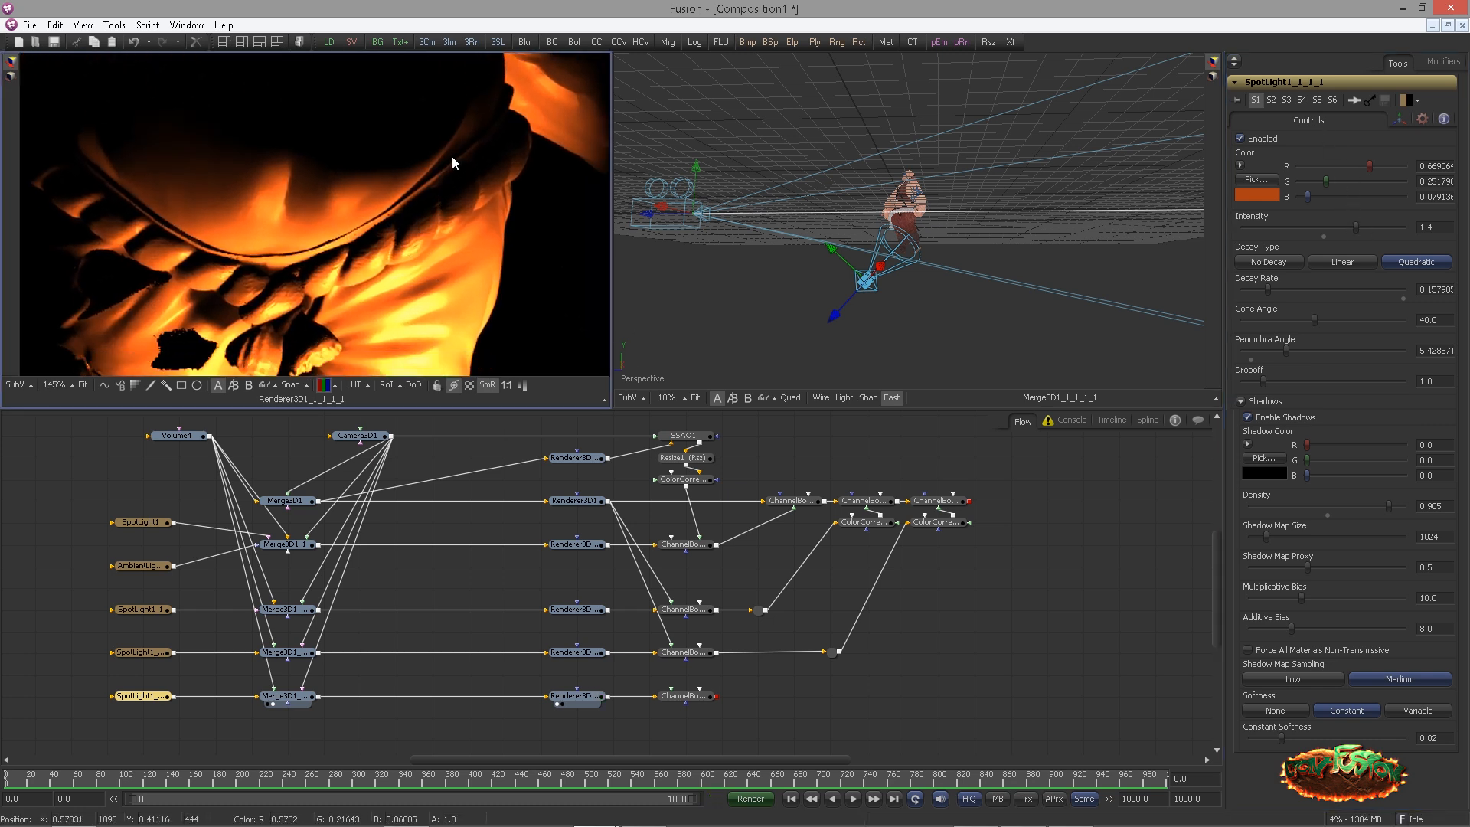
pyautogui.scroll(3, 416, 263)
pyautogui.moveTo(250, 236); pyautogui.dragTo(367, 337)
pyautogui.scroll(-3, 321, 229)
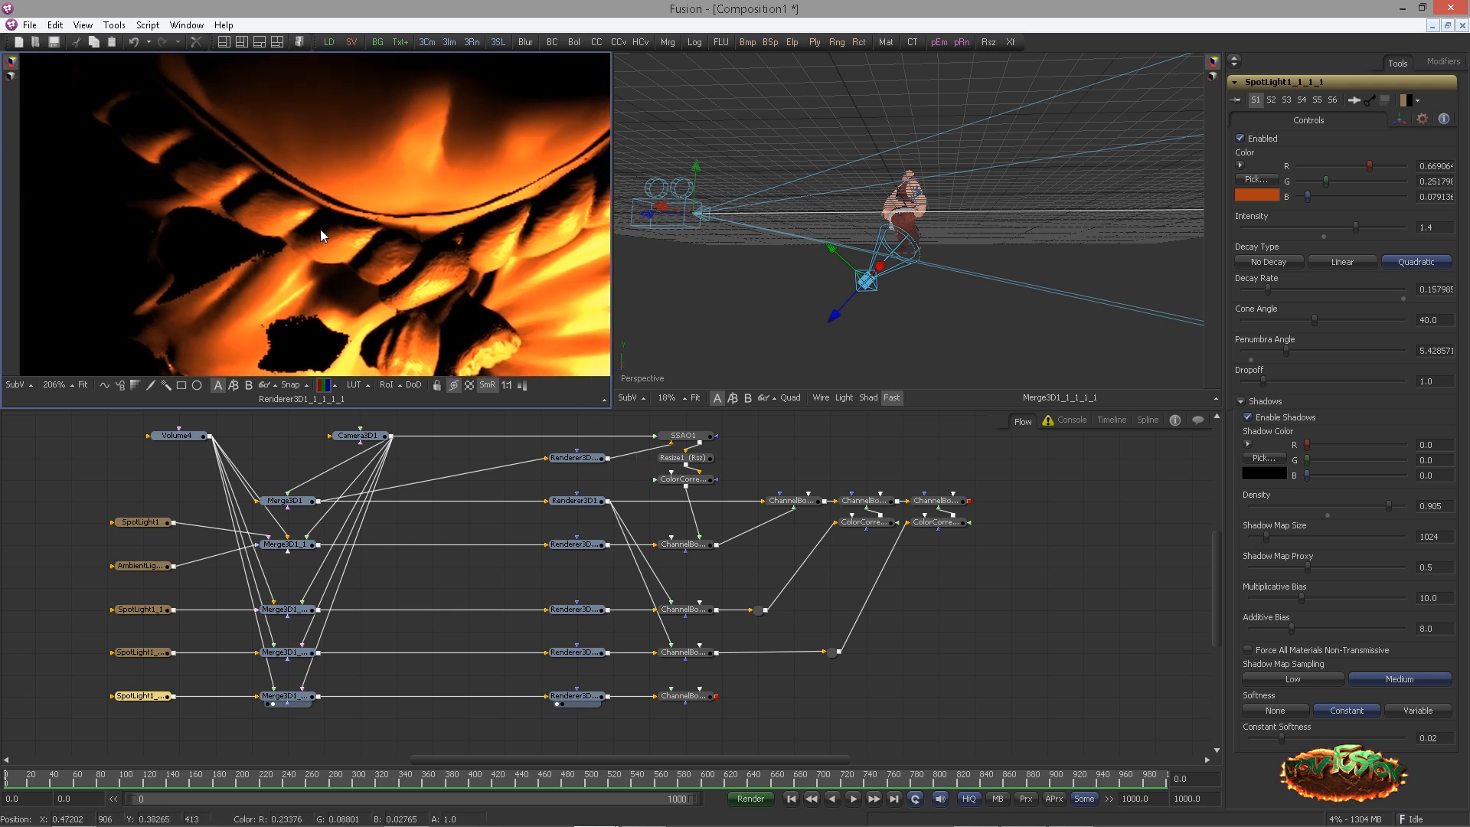
pyautogui.moveTo(417, 180); pyautogui.dragTo(404, 273)
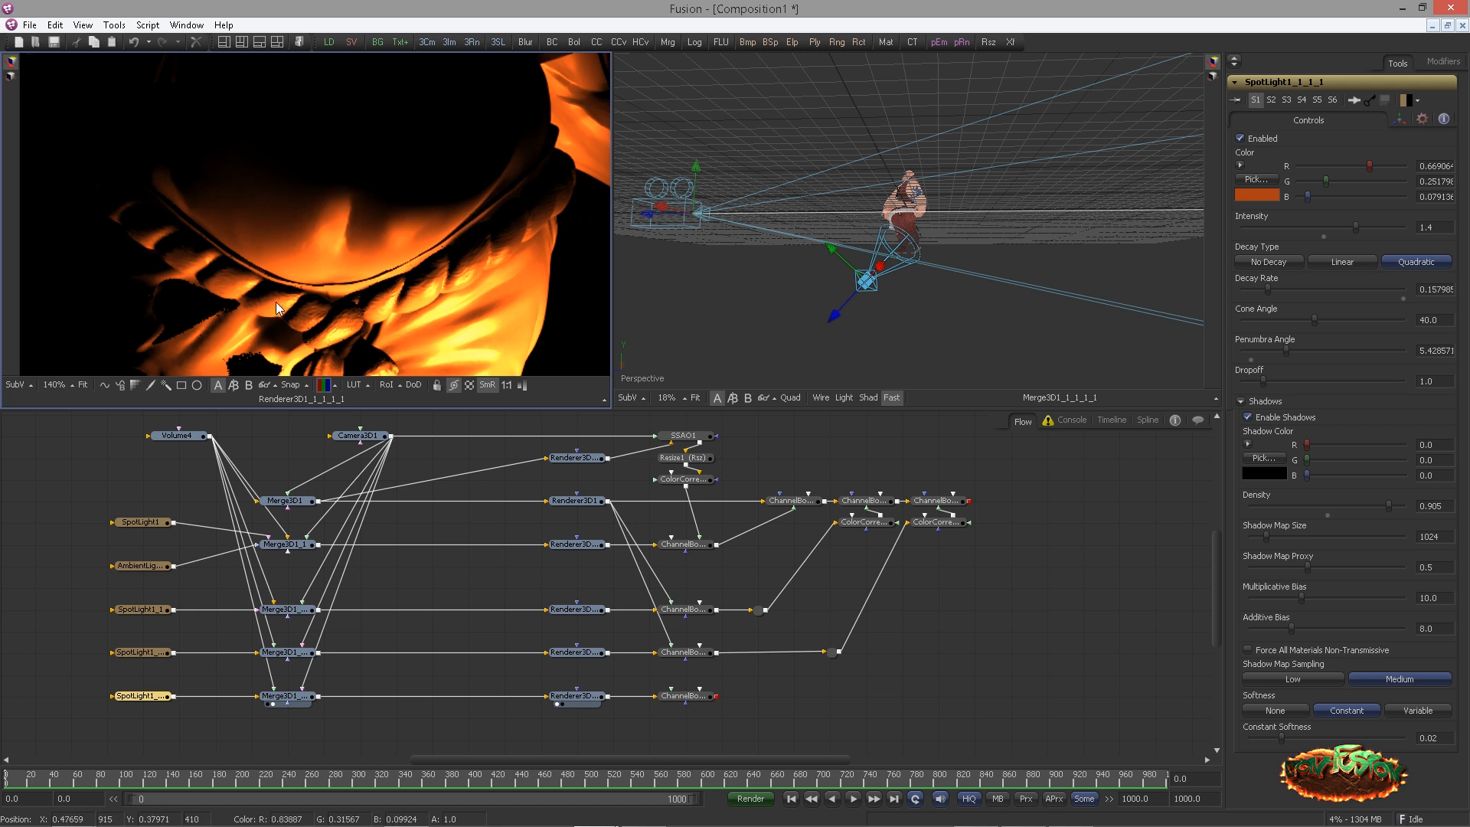
pyautogui.scroll(-5, 428, 225)
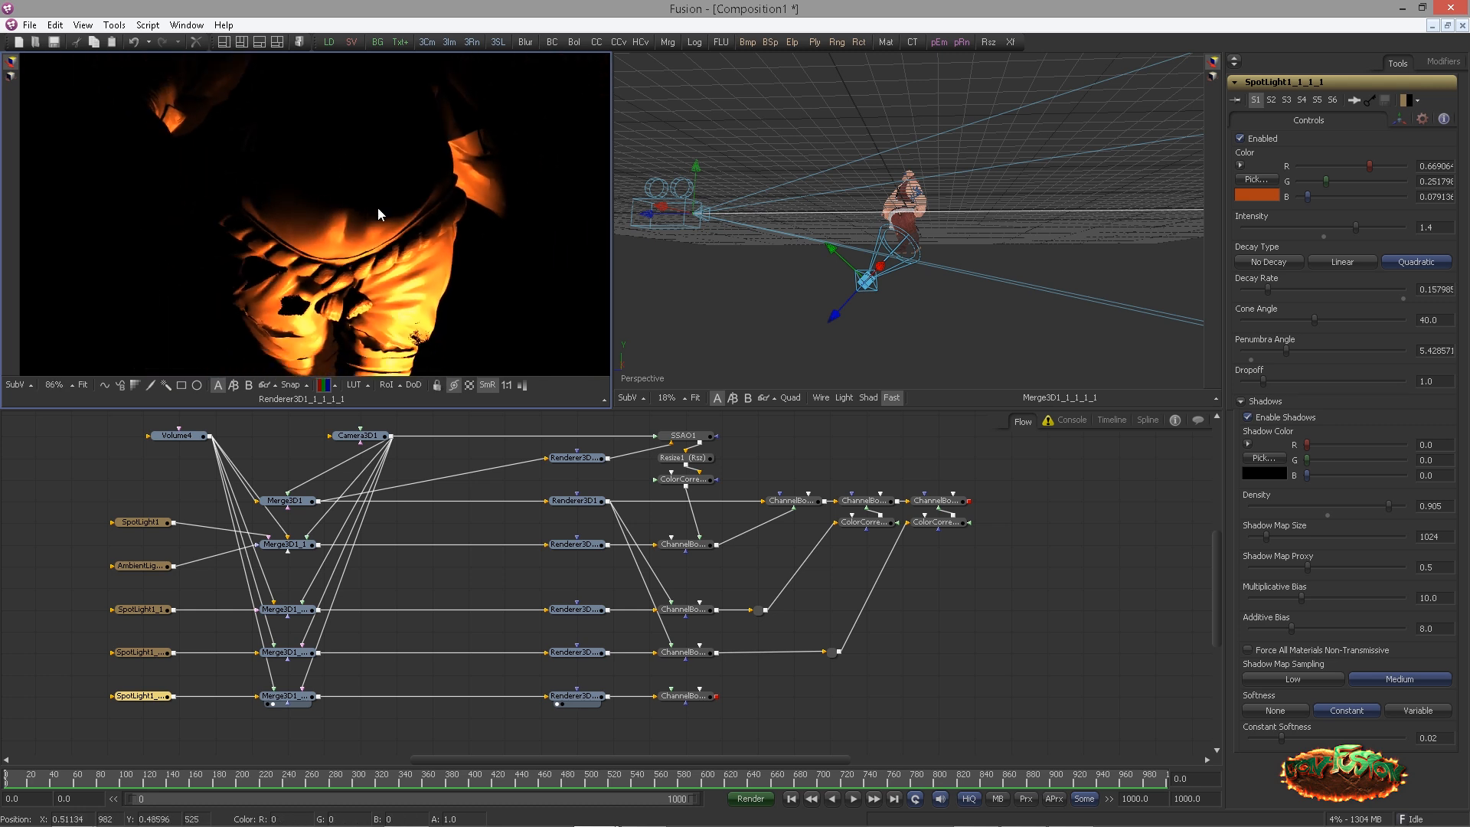
pyautogui.scroll(-2, 351, 247)
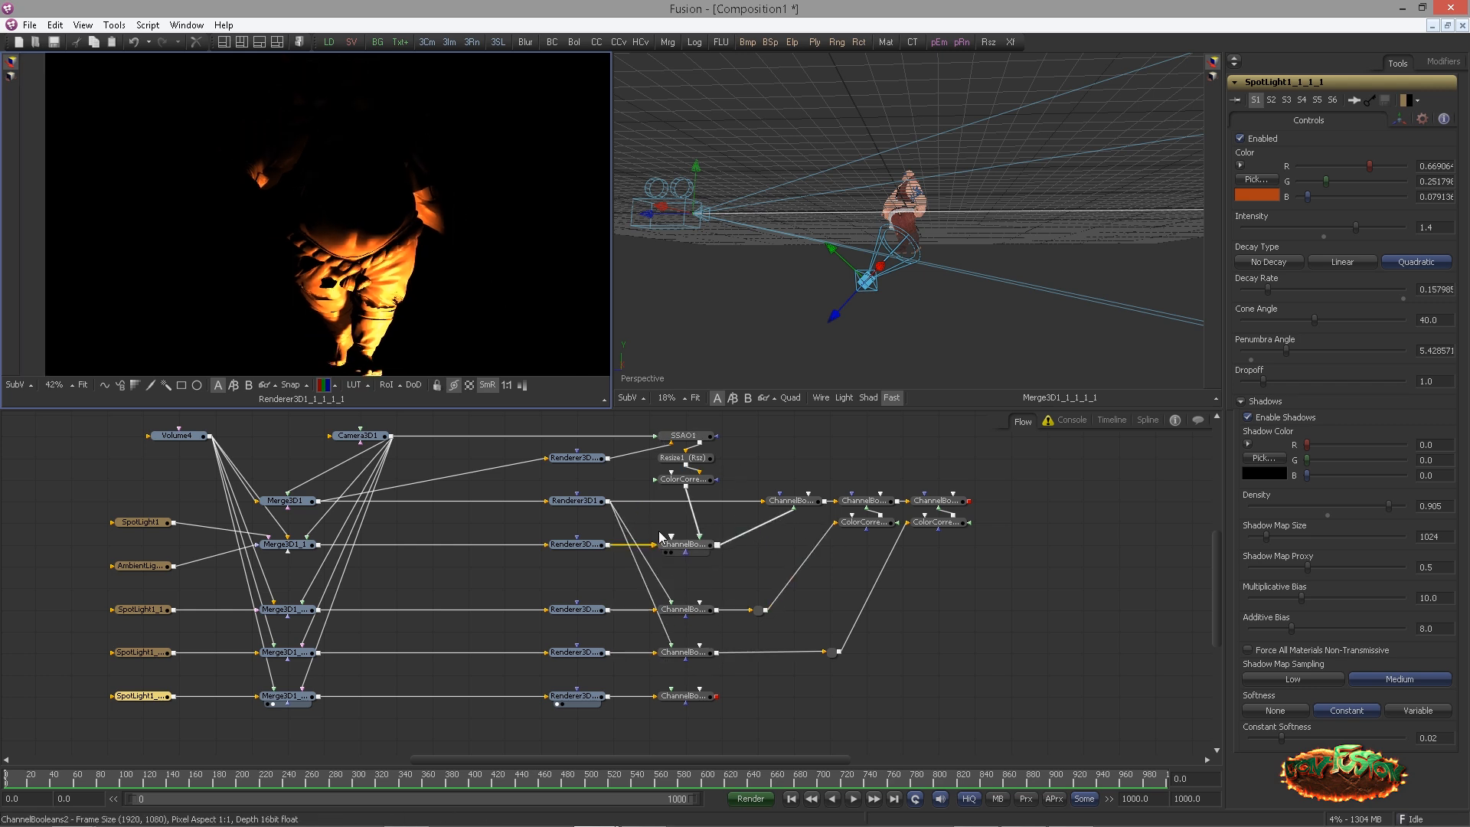
# Connect Renderer3D1's texture pass to the lowest row's Multiply Channel Booleans and view the result
pyautogui.moveTo(609, 501); pyautogui.dragTo(674, 696)
pyautogui.moveTo(677, 697); pyautogui.dragTo(558, 286)
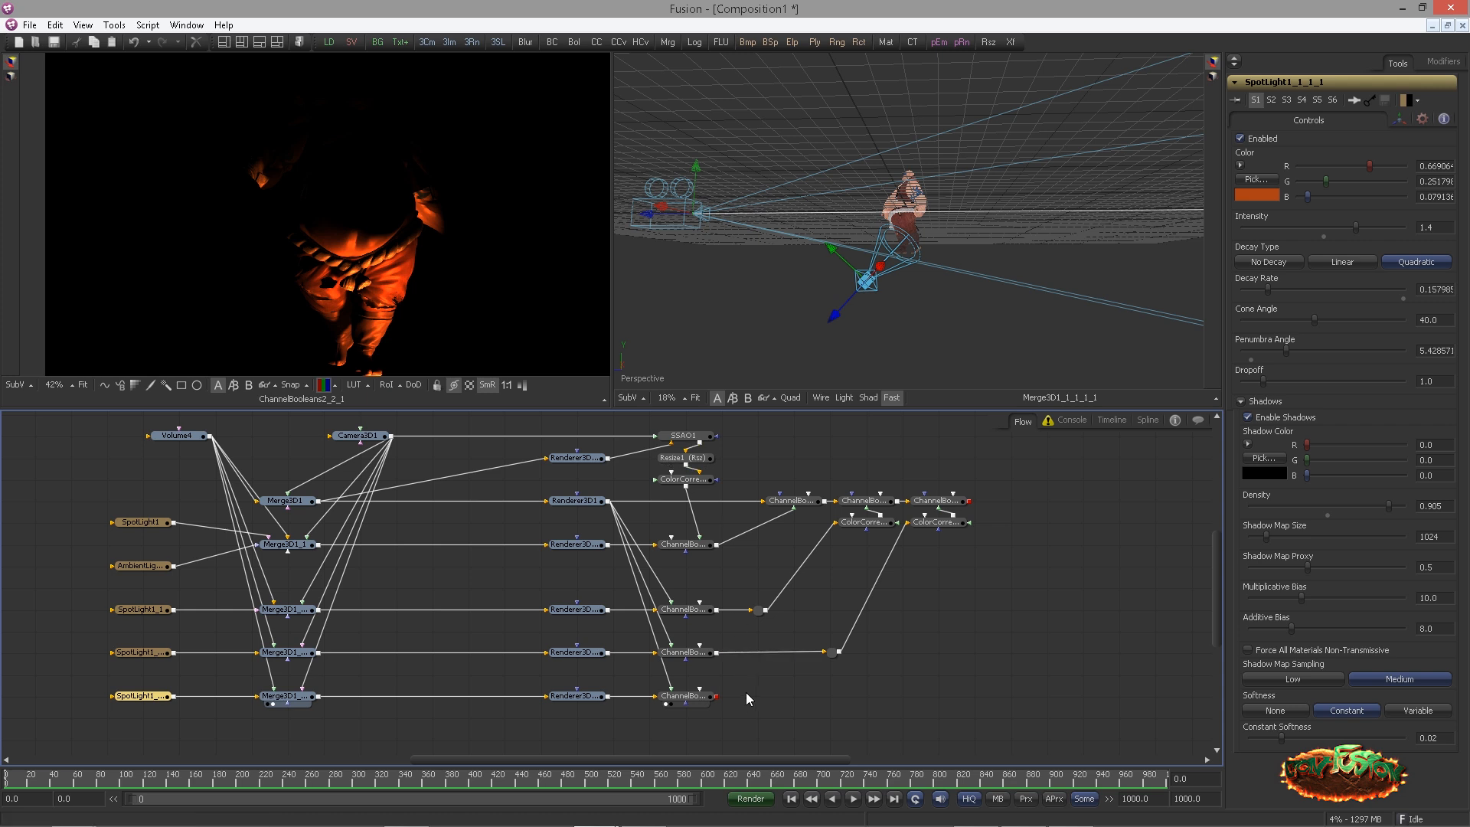
# Duplicate the last Add Channel Booleans and its ColorCorrector at the end of the compositing chain
pyautogui.moveTo(992, 554); pyautogui.dragTo(925, 480)
pyautogui.hotkey('ctrl', 'c')
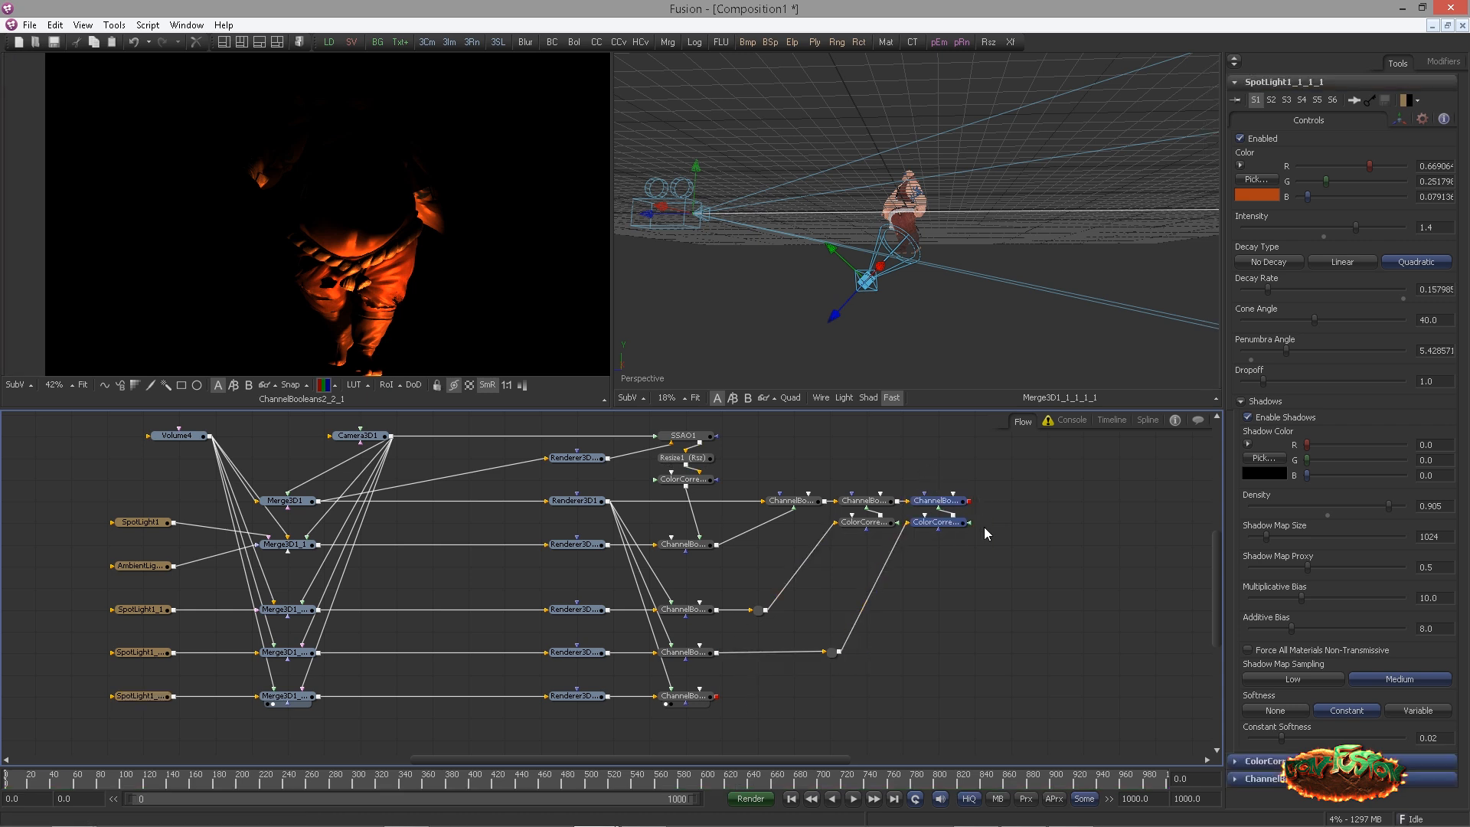
pyautogui.click(1009, 517)
pyautogui.hotkey('ctrl', 'v')
# Route the lowest row's output through a pipe router into the copied ColorCorrector and chain the previous Add Channel Booleans into the copied one
pyautogui.moveTo(715, 696); pyautogui.dragTo(995, 523)
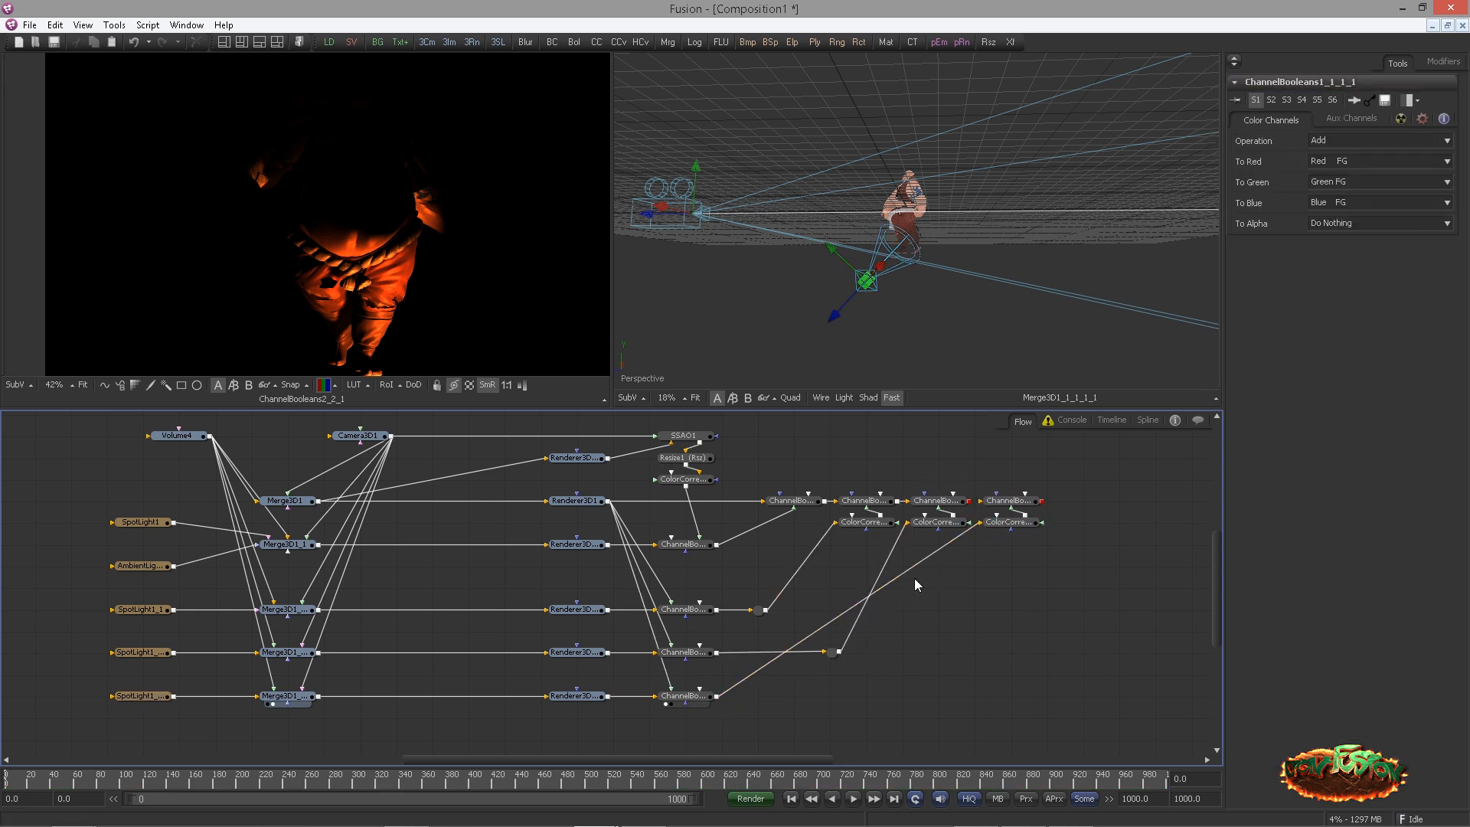
pyautogui.keyDown('alt'); pyautogui.click(904, 577); pyautogui.keyUp('alt')
pyautogui.moveTo(904, 577); pyautogui.dragTo(936, 693)
pyautogui.moveTo(968, 501); pyautogui.dragTo(581, 337)
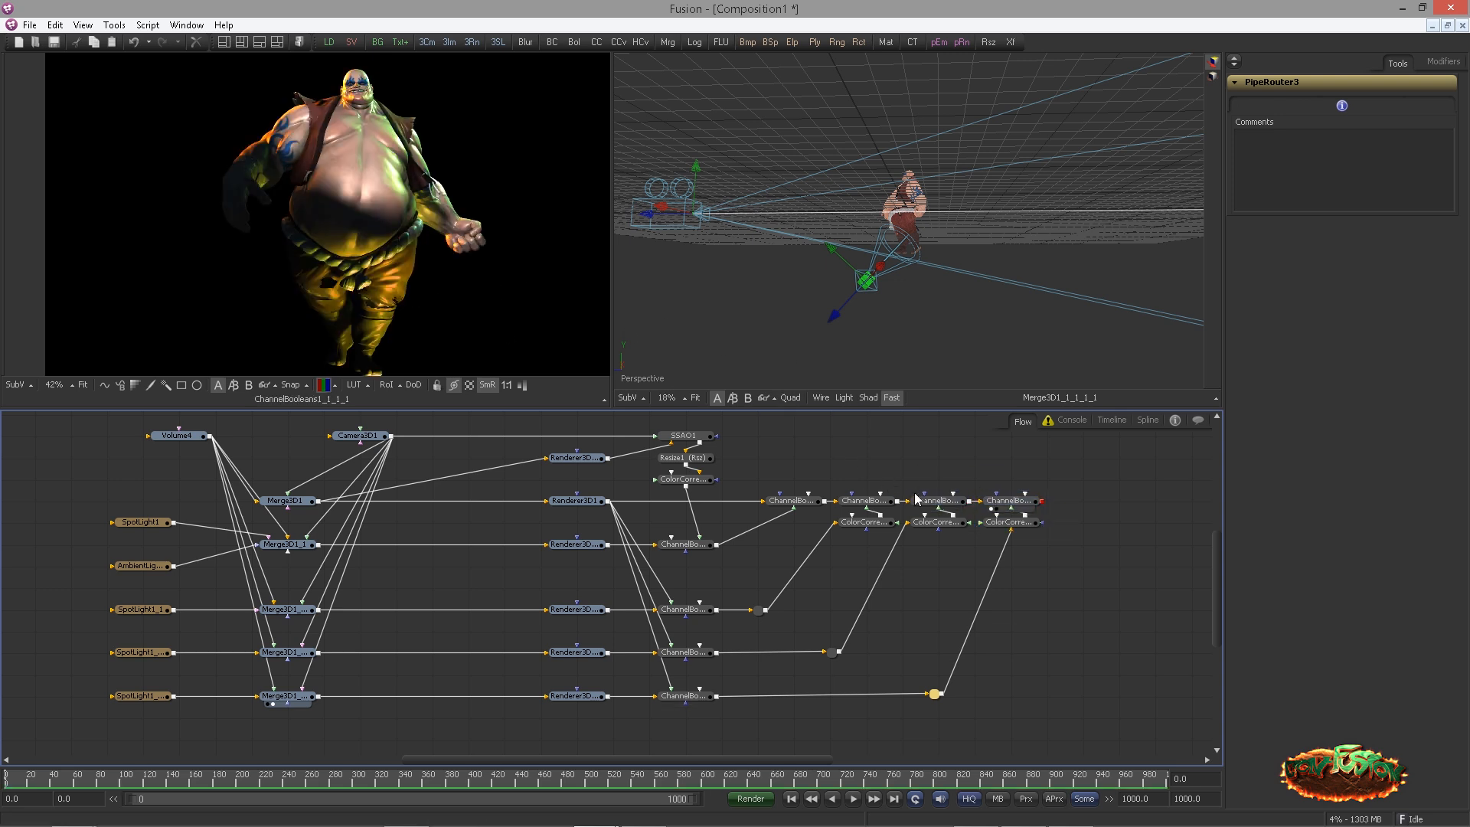
# Reset all colour changes on ColorCorrector2_1_1 and inspect the orange light on the combined character render
pyautogui.click(996, 526)
pyautogui.click(1303, 617)
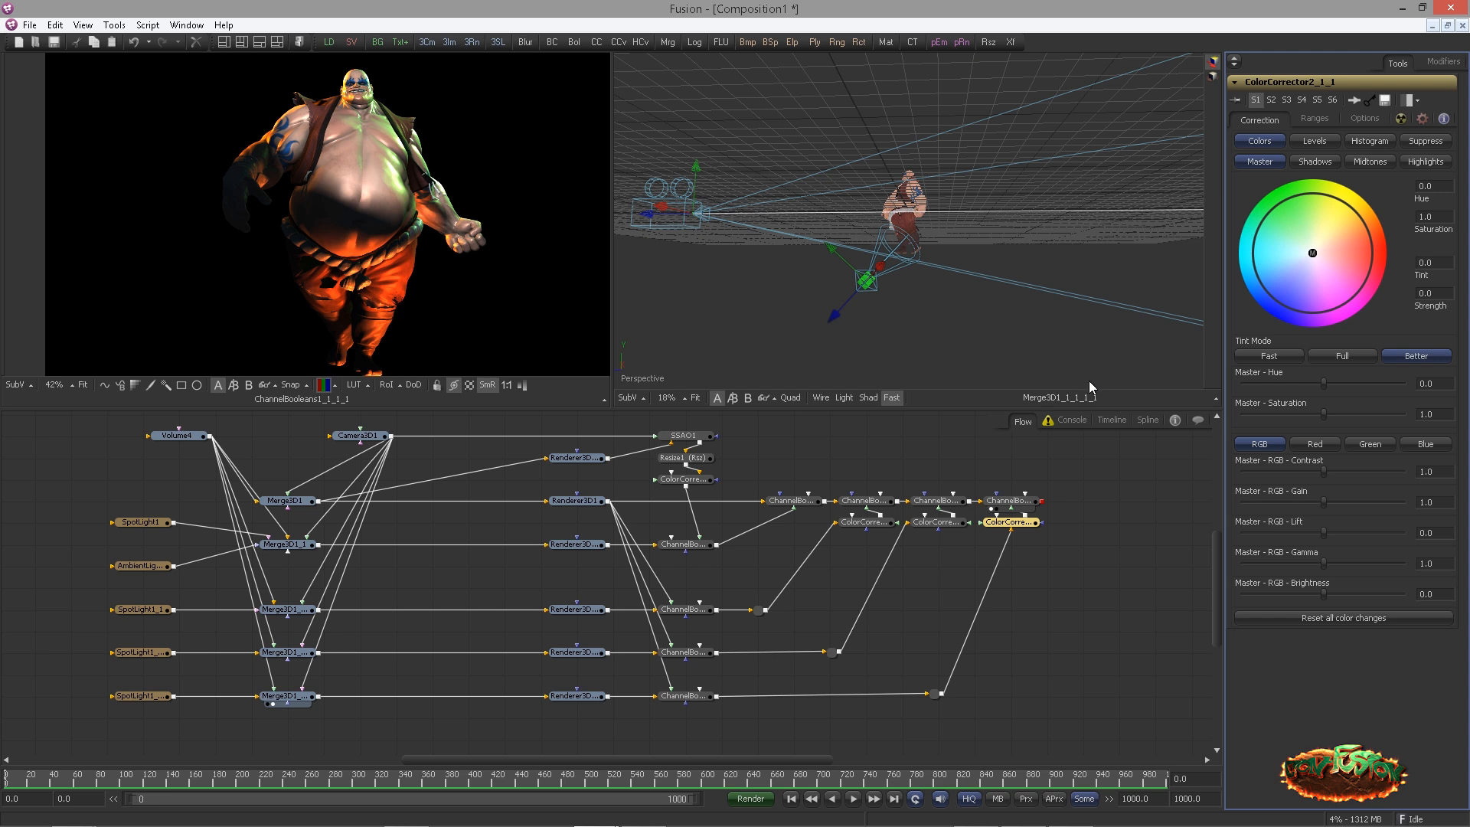
pyautogui.scroll(-1, 450, 233)
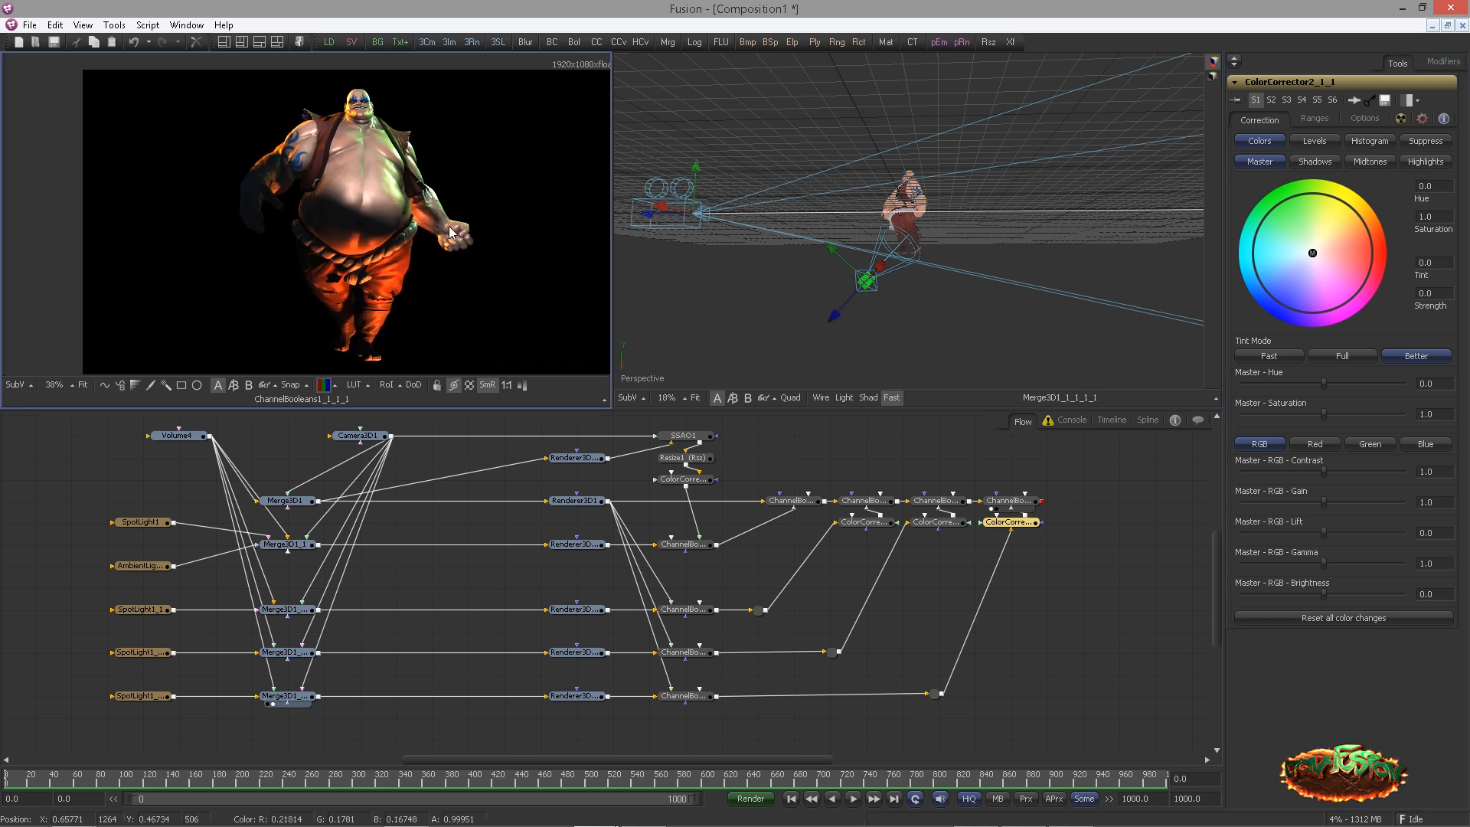
pyautogui.moveTo(449, 228); pyautogui.dragTo(453, 220)
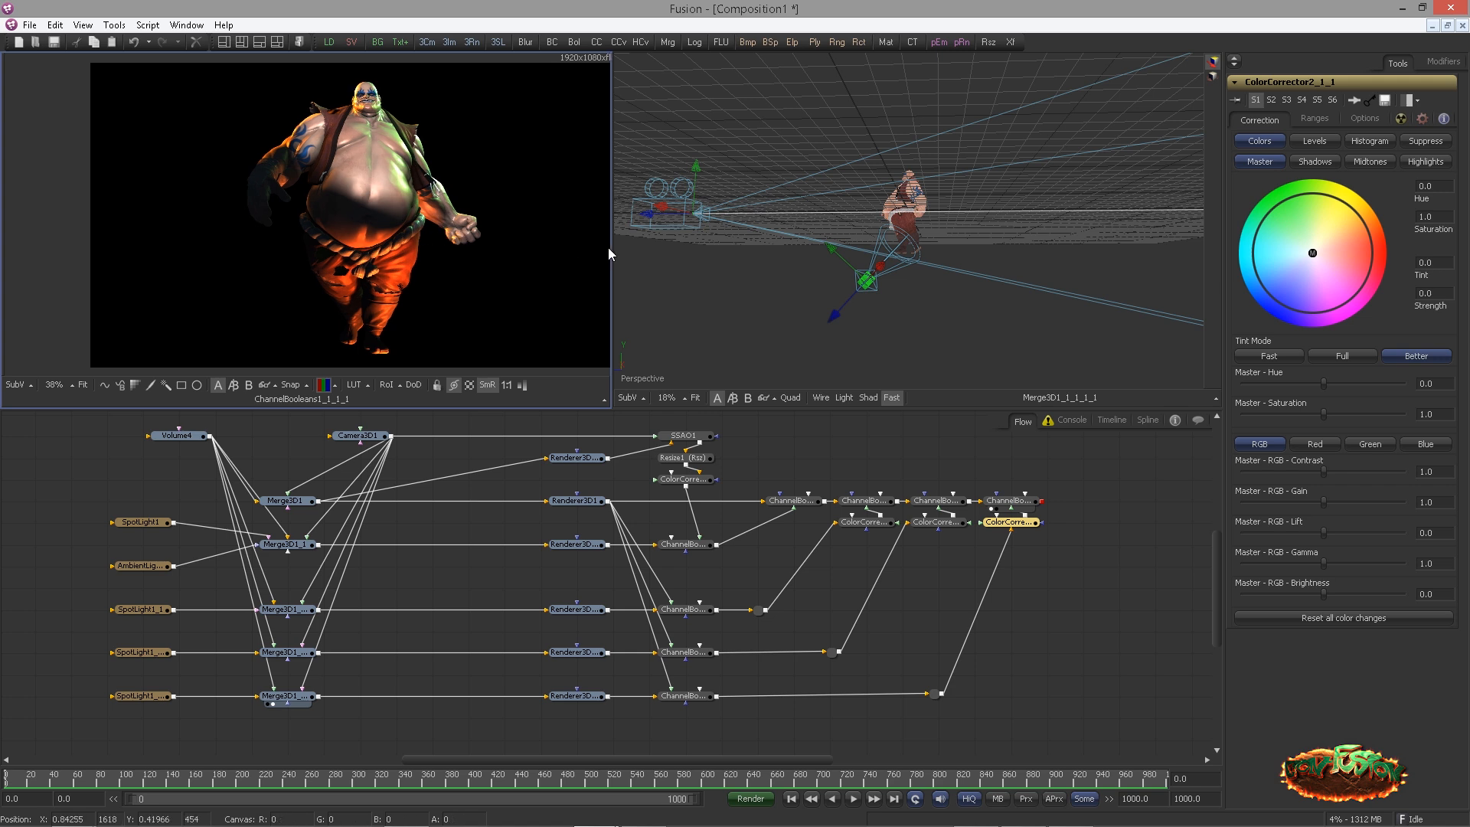
pyautogui.scroll(5, 475, 230)
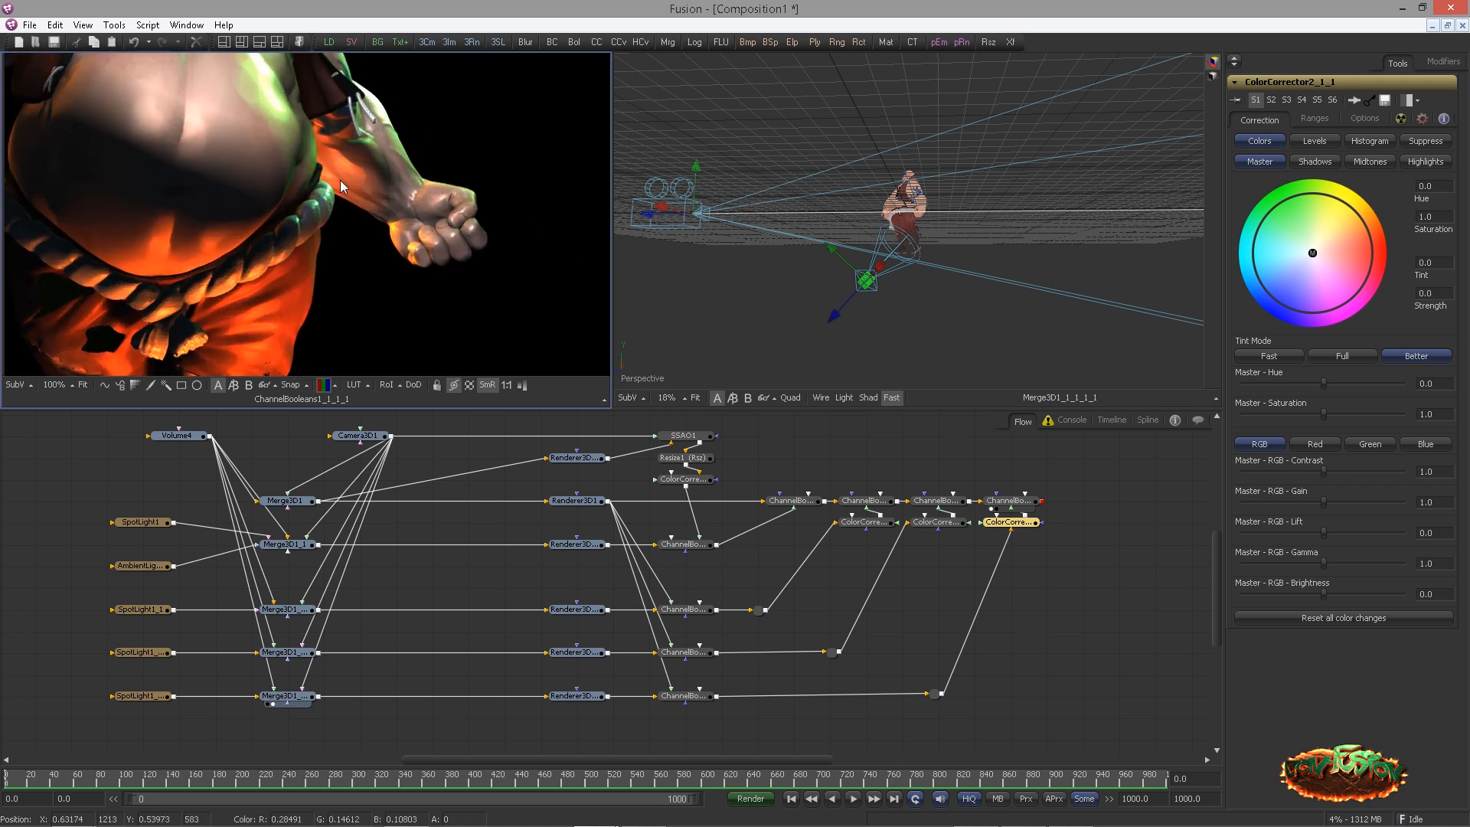
pyautogui.scroll(-6, 313, 160)
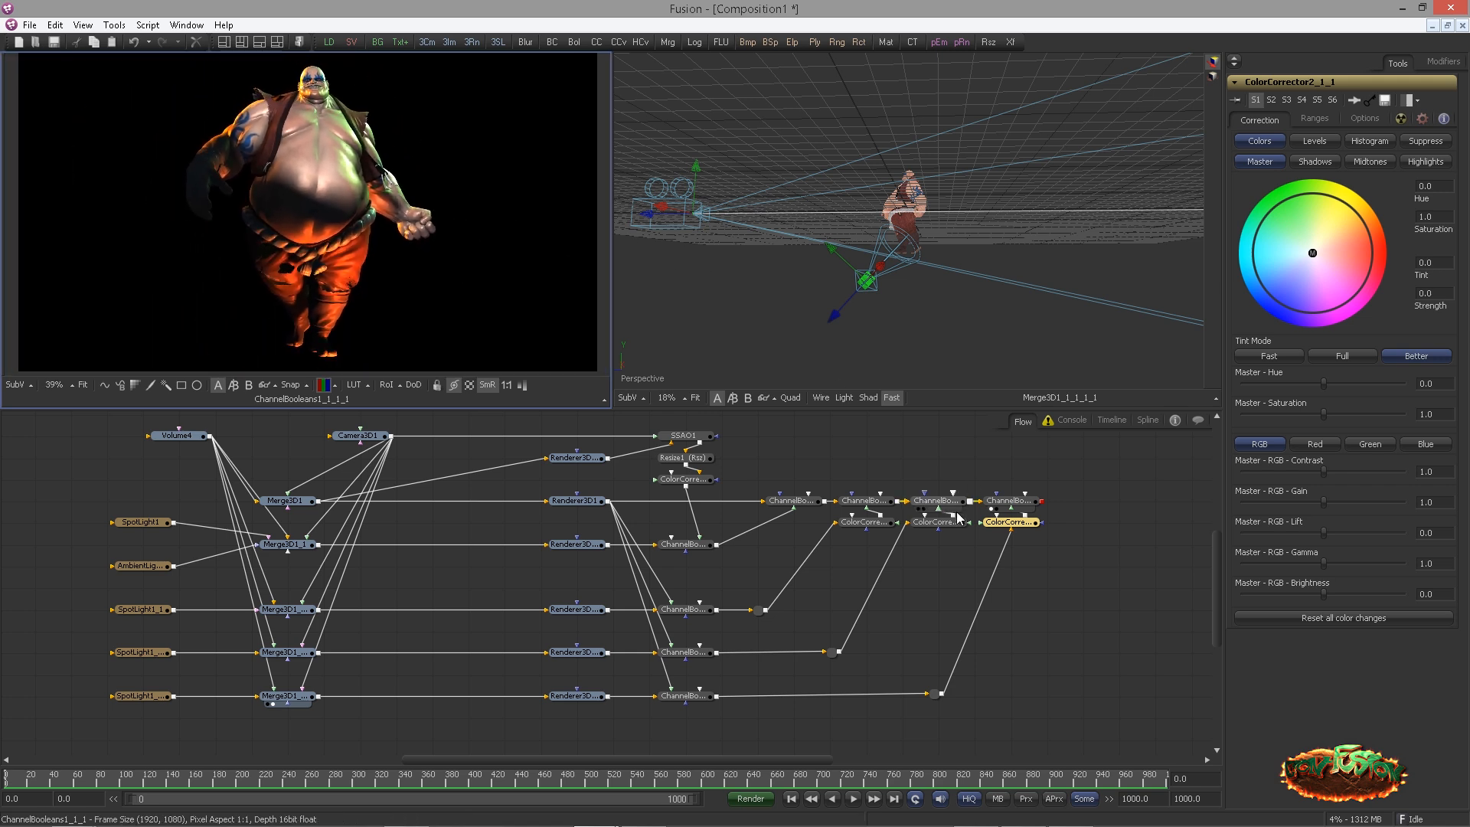
# Inspect the combined lighting on the character's torso up close and enlarge the viewer showing the render
pyautogui.moveTo(1090, 560); pyautogui.dragTo(844, 566)
pyautogui.scroll(5, 341, 146)
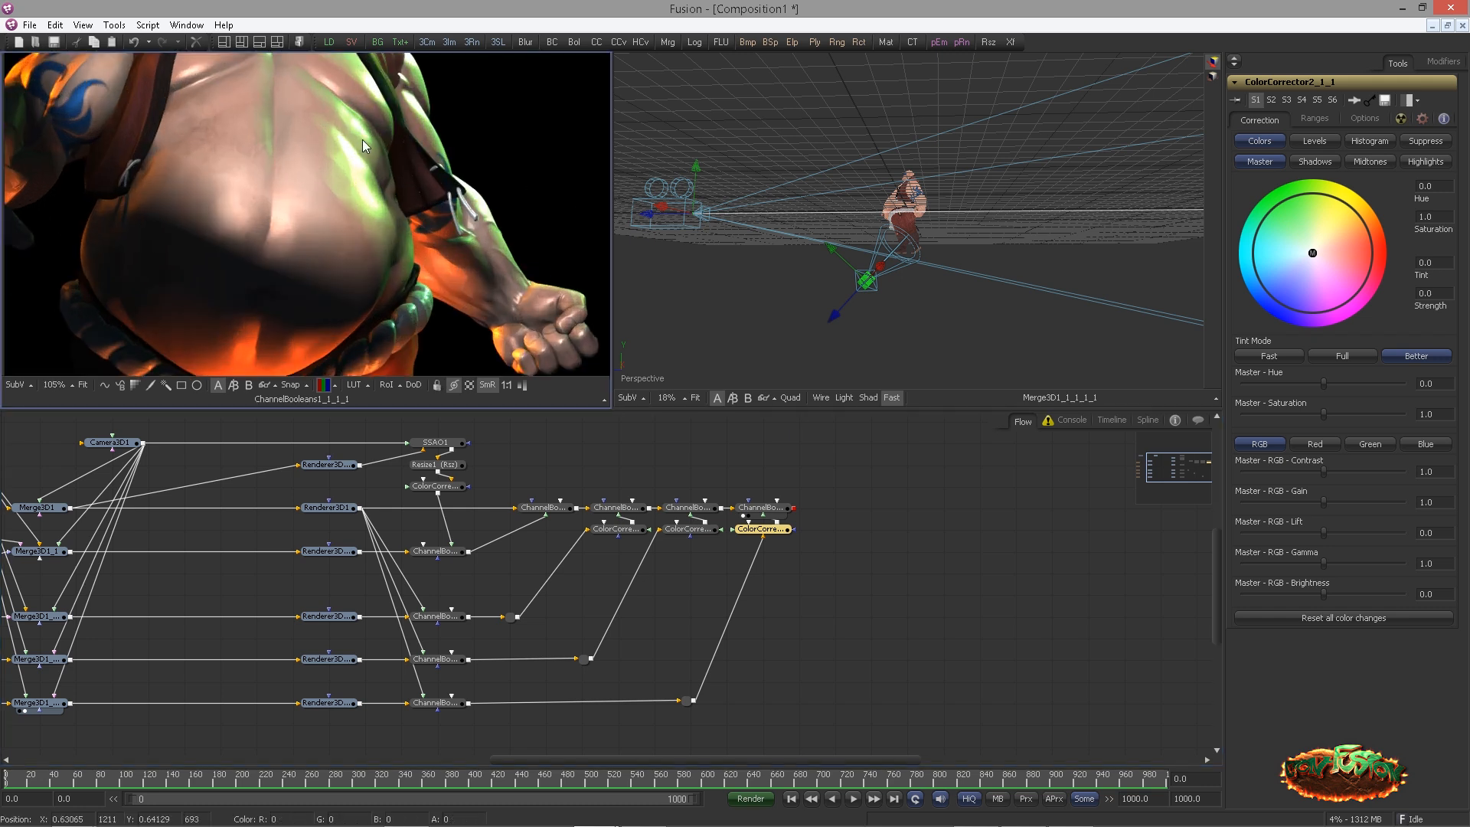
pyautogui.scroll(-4, 360, 237)
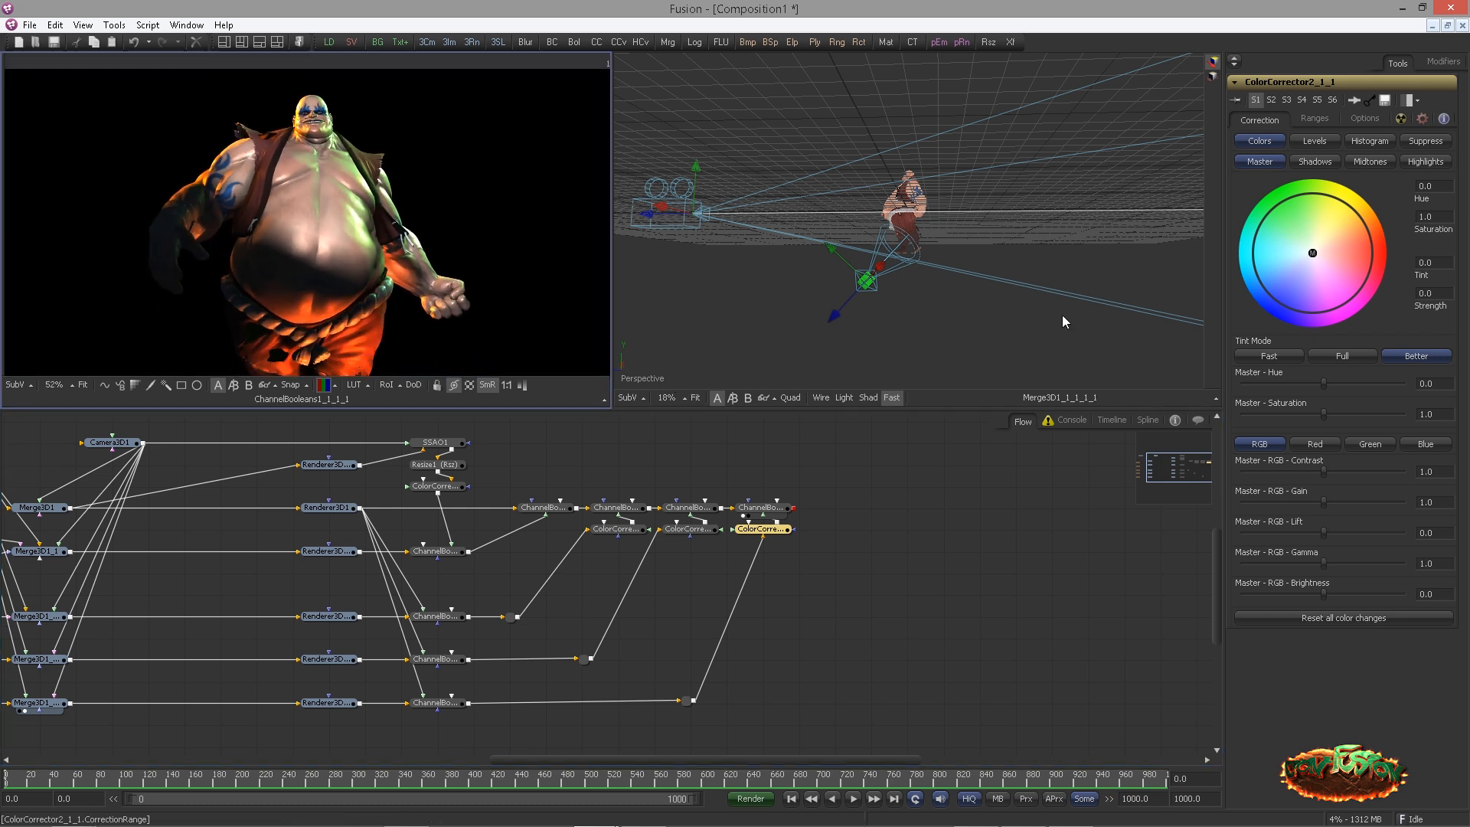
pyautogui.moveTo(610, 340); pyautogui.dragTo(642, 339)
pyautogui.moveTo(501, 408); pyautogui.dragTo(489, 484)
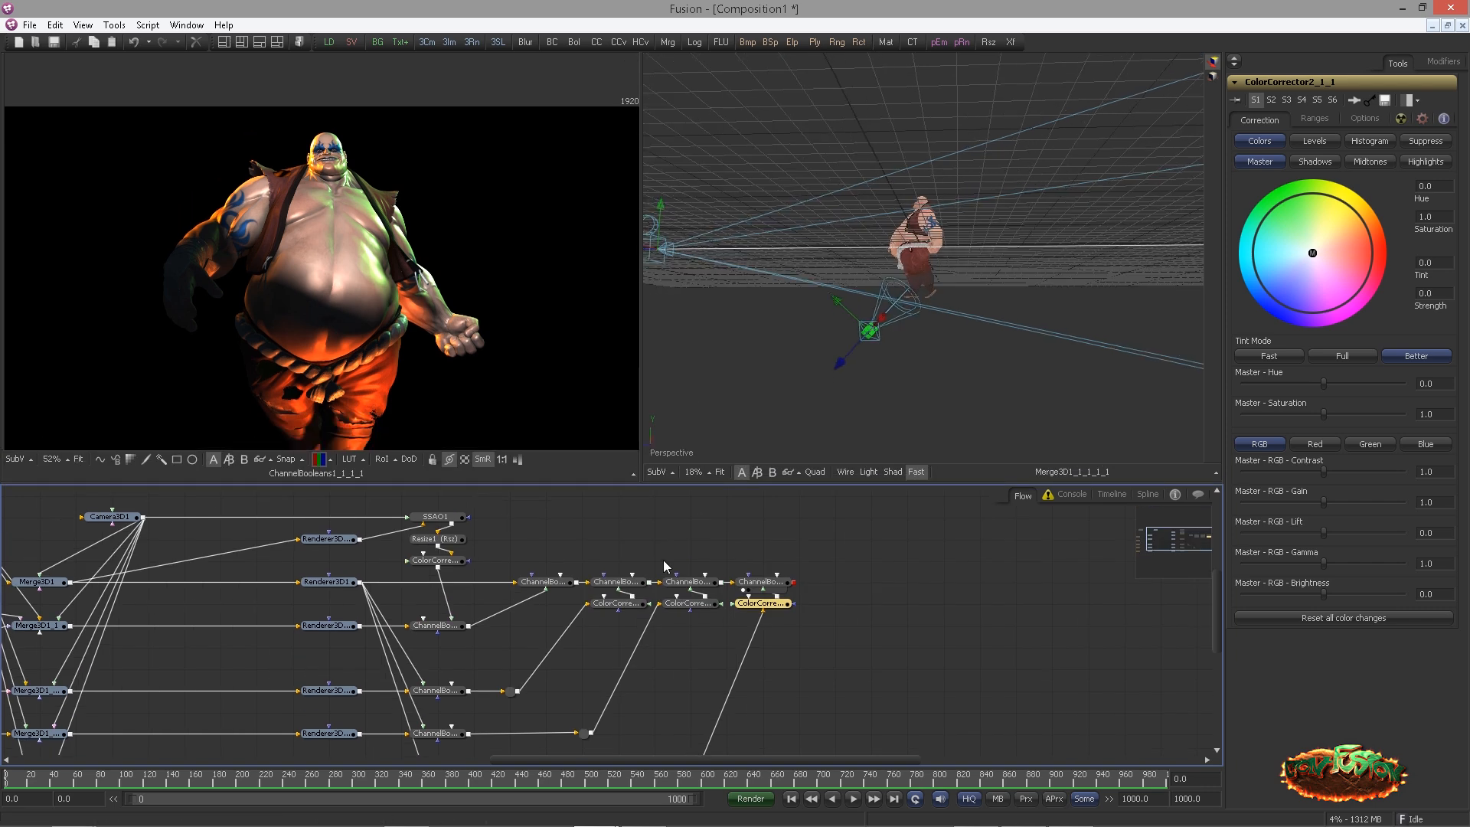
# Add a Merge tool after the last Channel Booleans at the end of the compositing chain
pyautogui.click(718, 640)
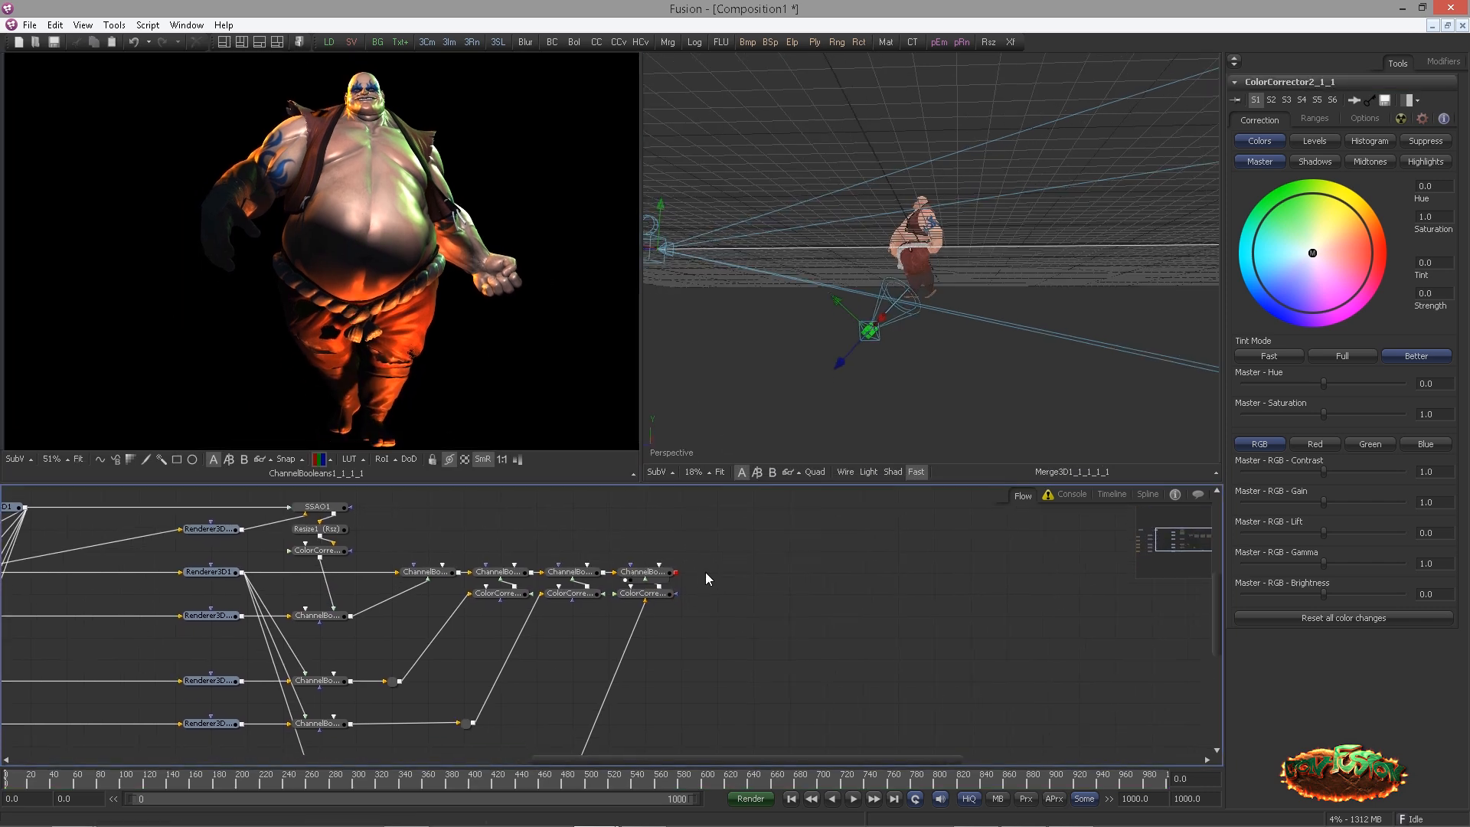
pyautogui.hotkey('ctrl', 'space')
pyautogui.write('merge')
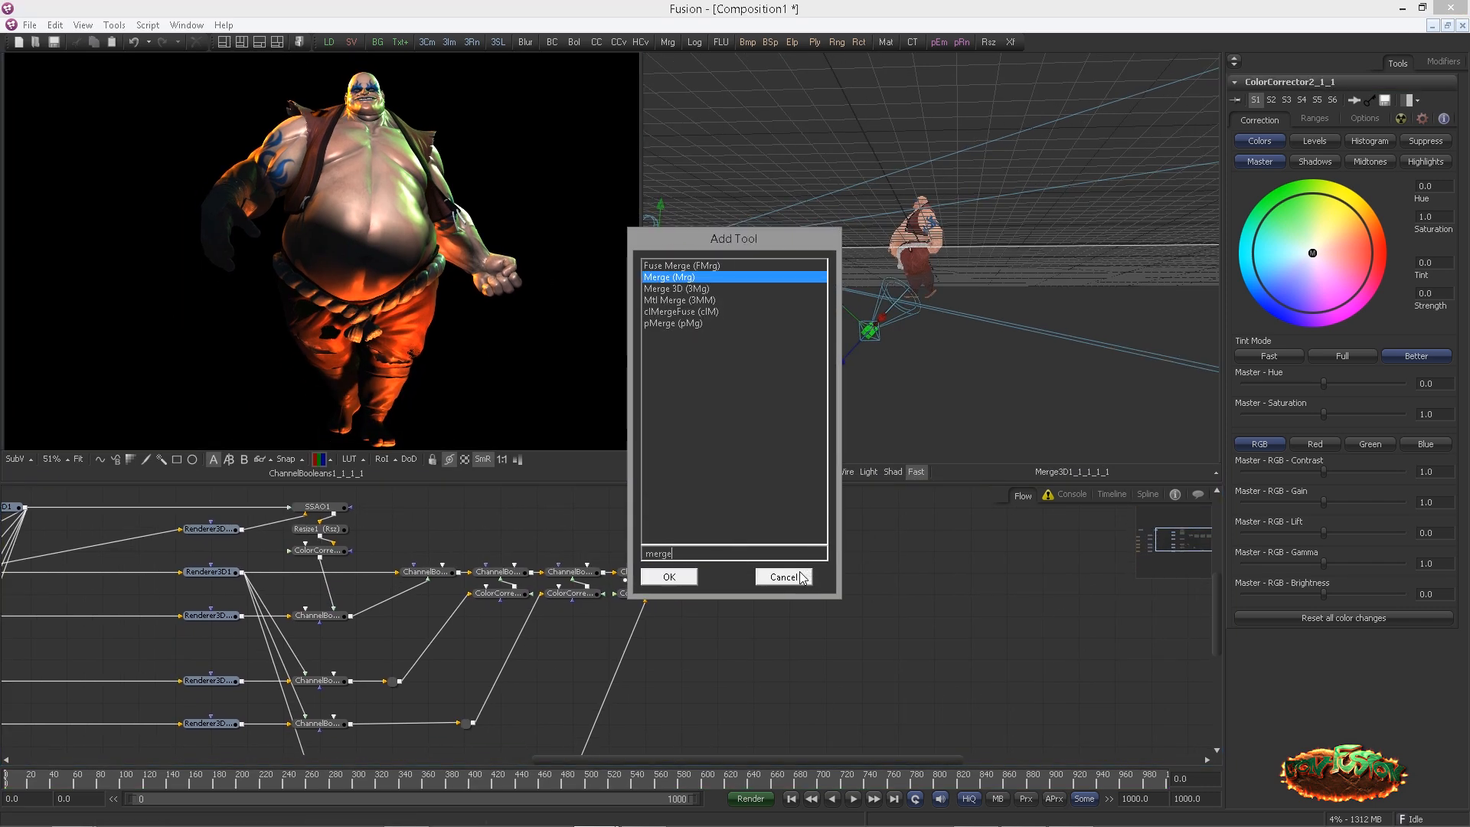
pyautogui.press('Return')
pyautogui.moveTo(774, 595); pyautogui.dragTo(771, 584)
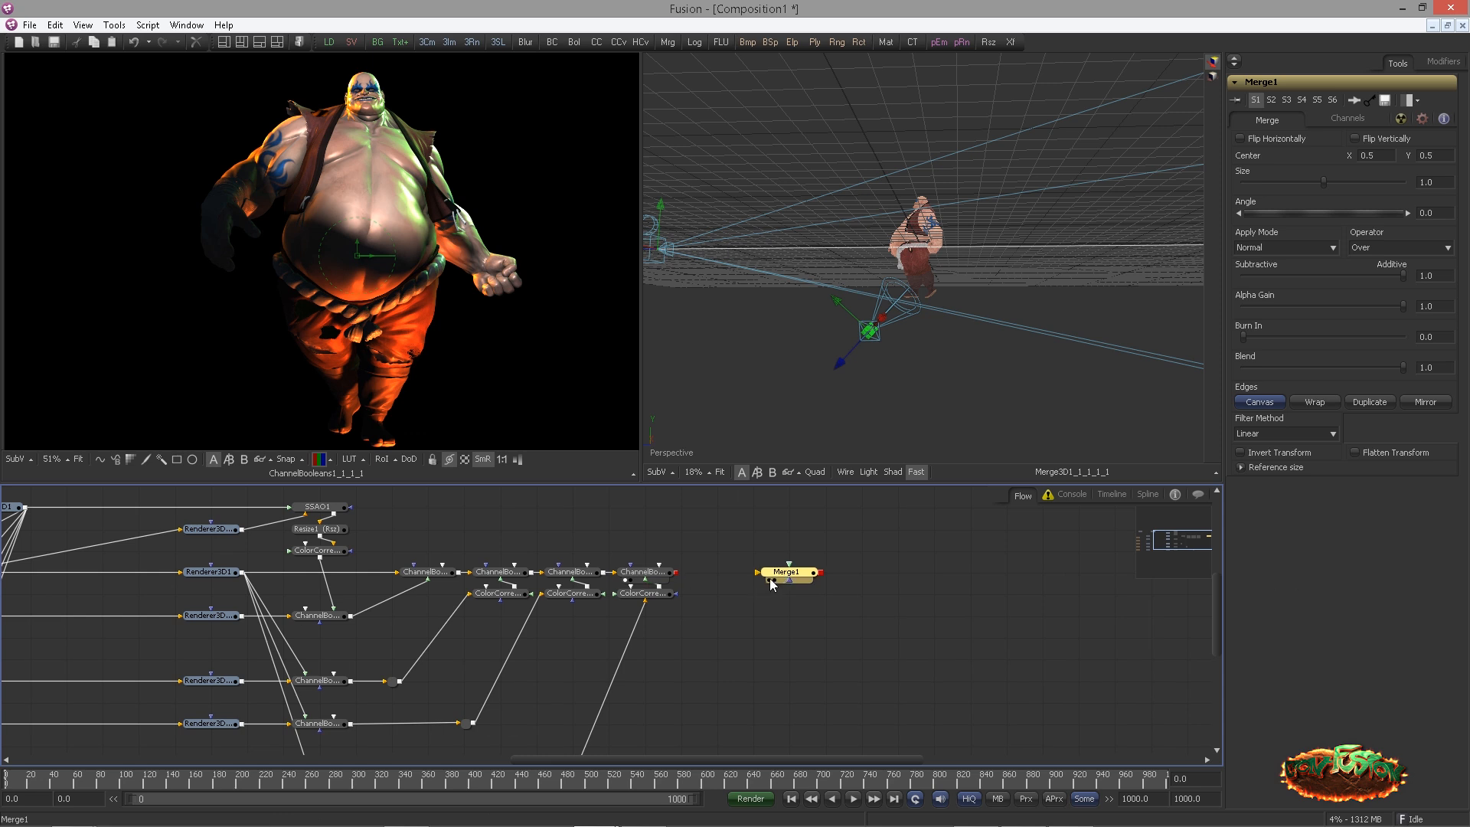
# Add a Background tool as Merge1's background, connect the last Channel Booleans as its foreground, and view Merge1
pyautogui.click(378, 42)
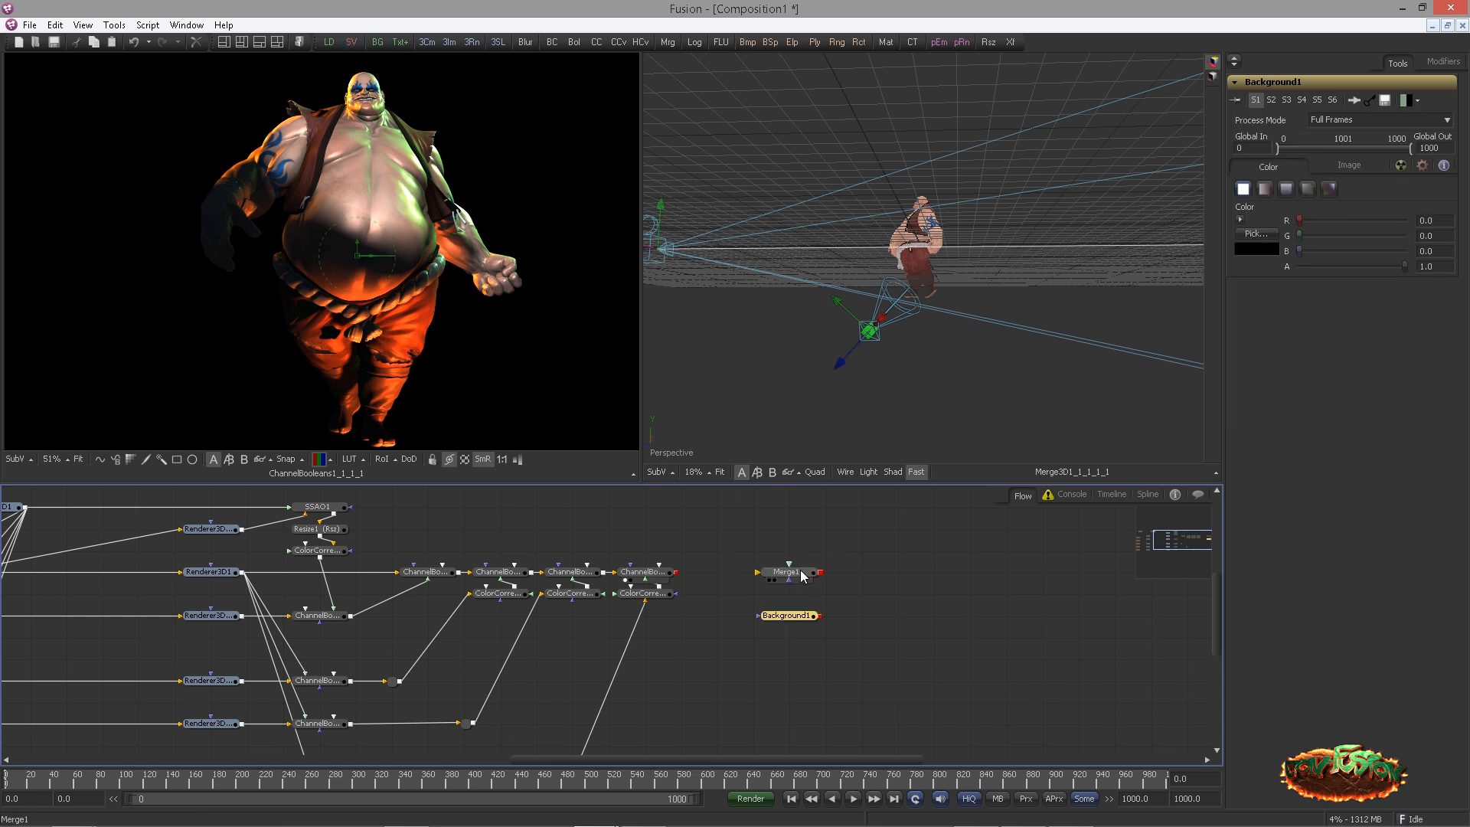
pyautogui.moveTo(811, 611); pyautogui.dragTo(809, 590)
pyautogui.moveTo(678, 573); pyautogui.dragTo(420, 309)
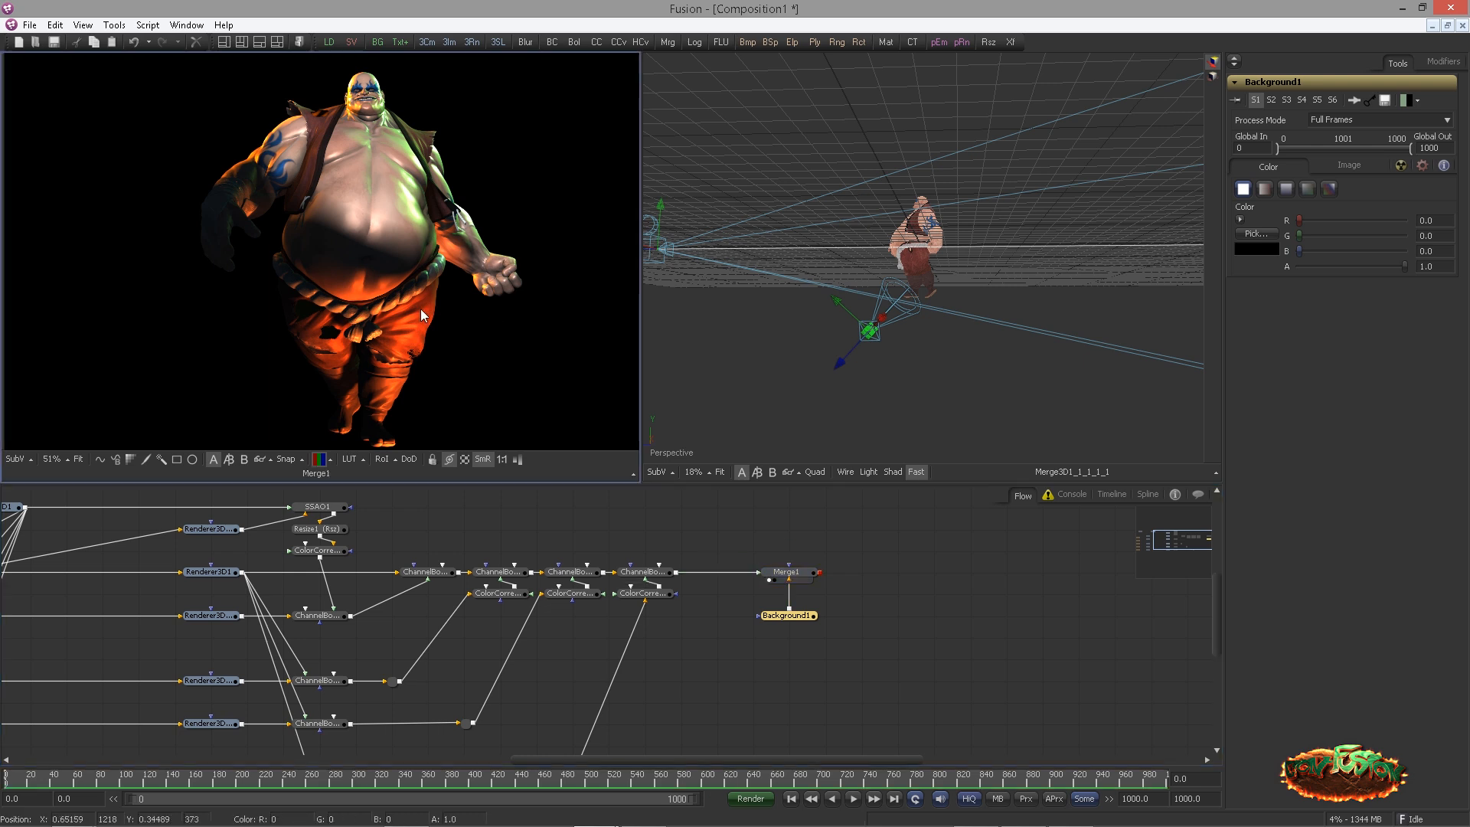
pyautogui.click(465, 459)
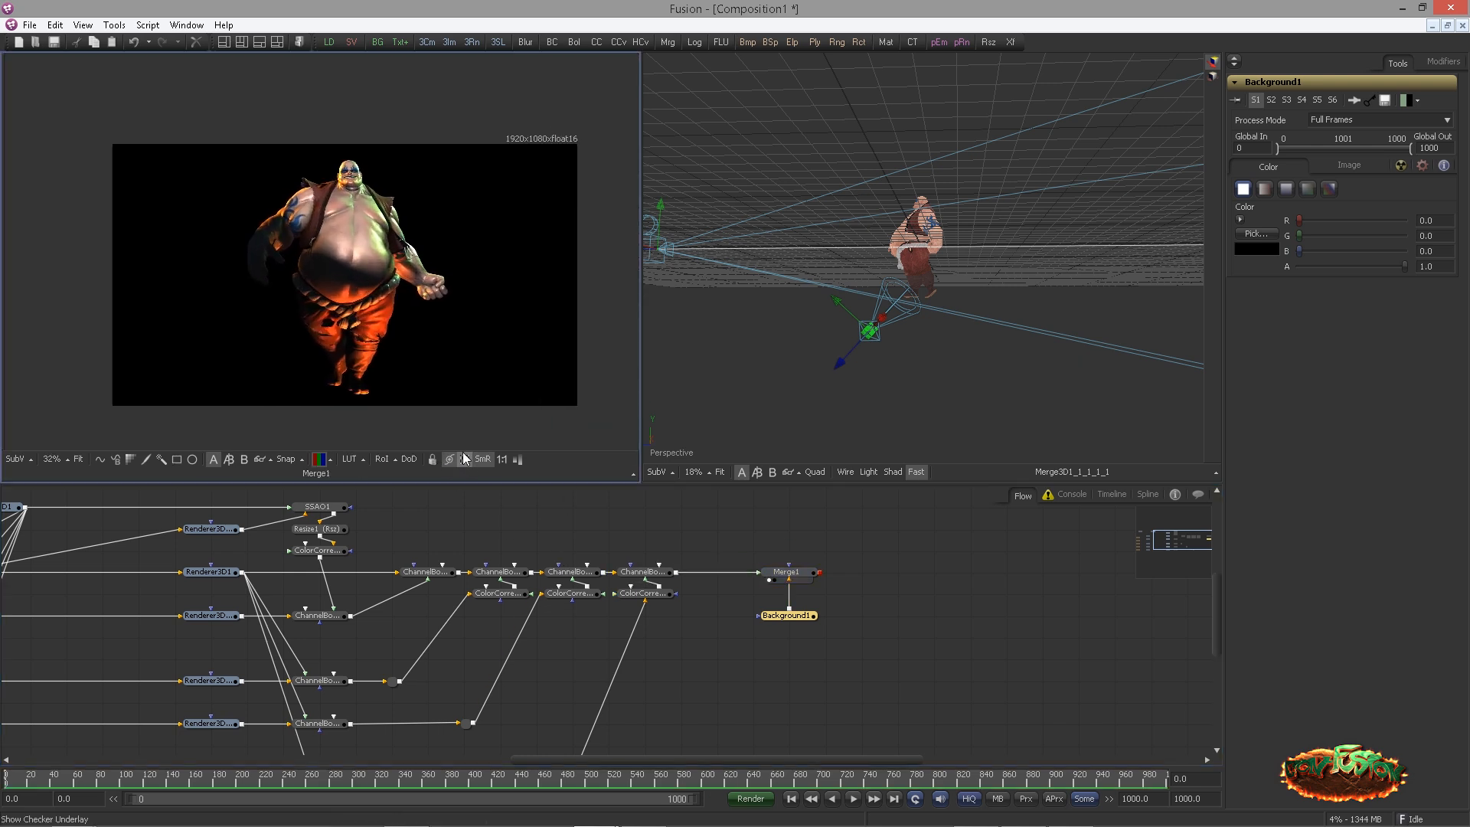
pyautogui.moveTo(645, 573); pyautogui.dragTo(492, 380)
pyautogui.moveTo(785, 574); pyautogui.dragTo(463, 316)
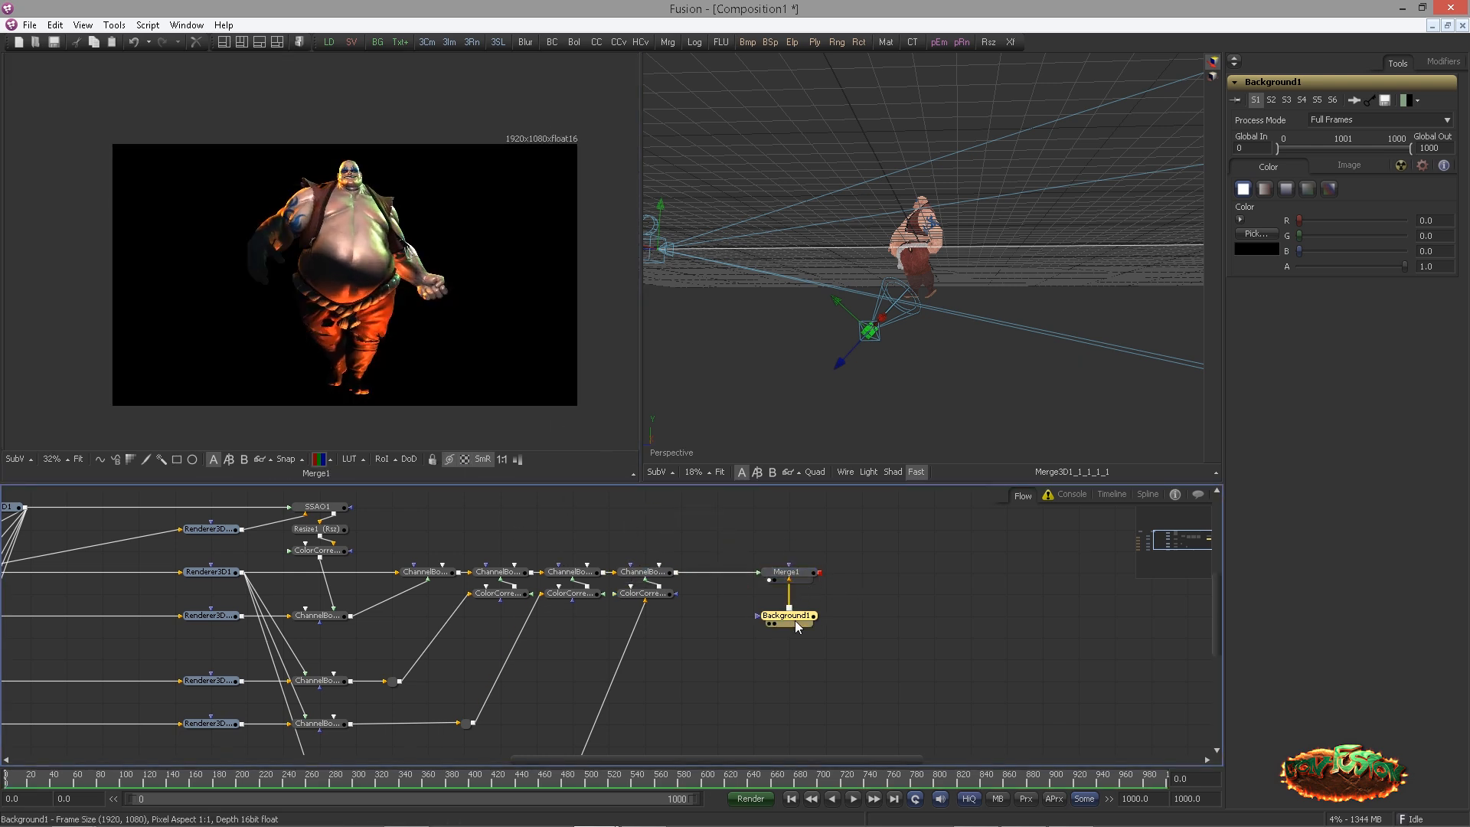
# Change Background1 to a linear gradient running vertically from near the character's head to below the feet
pyautogui.click(1329, 189)
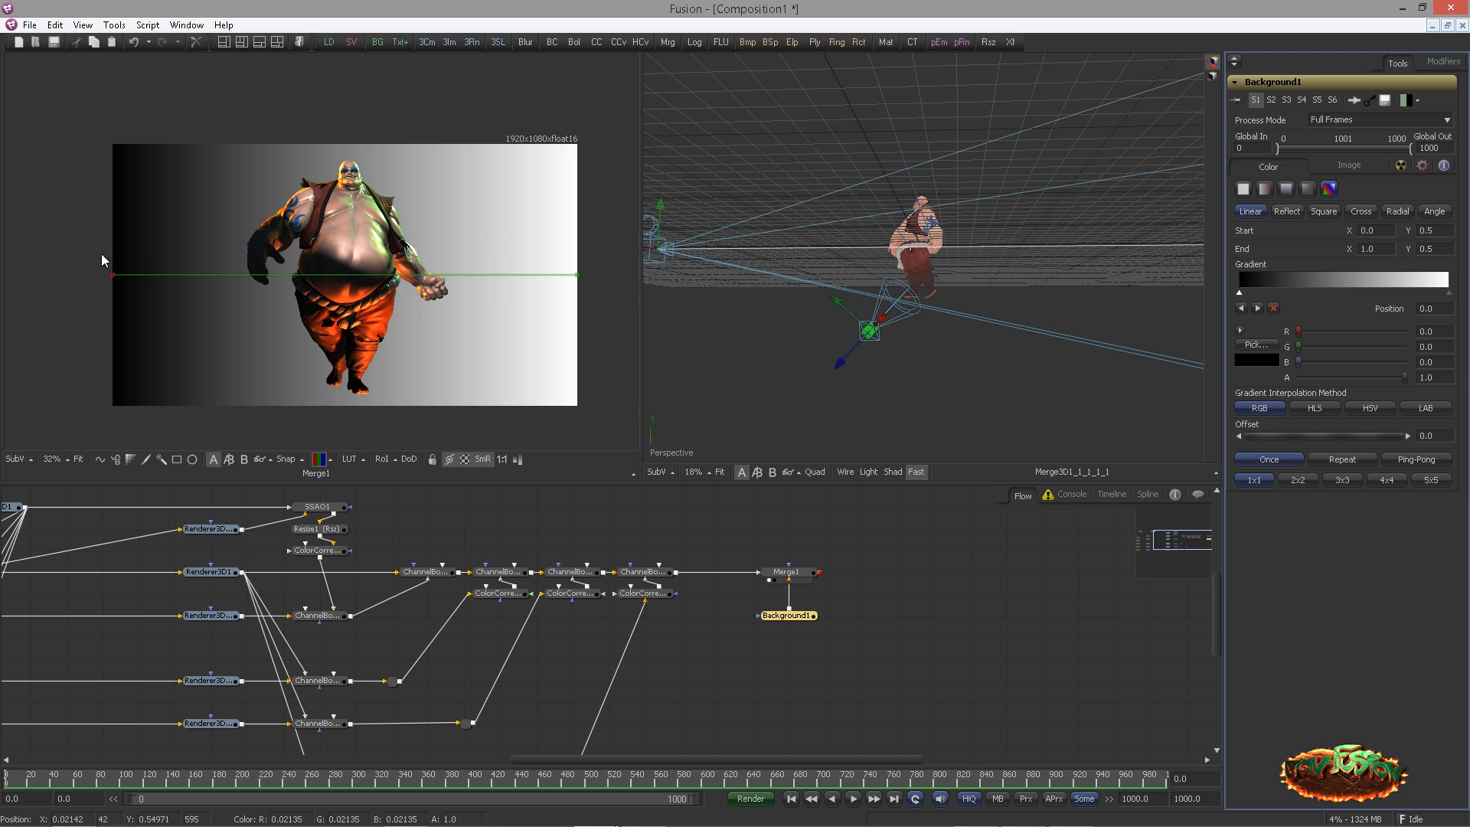
pyautogui.moveTo(114, 275); pyautogui.dragTo(340, 162)
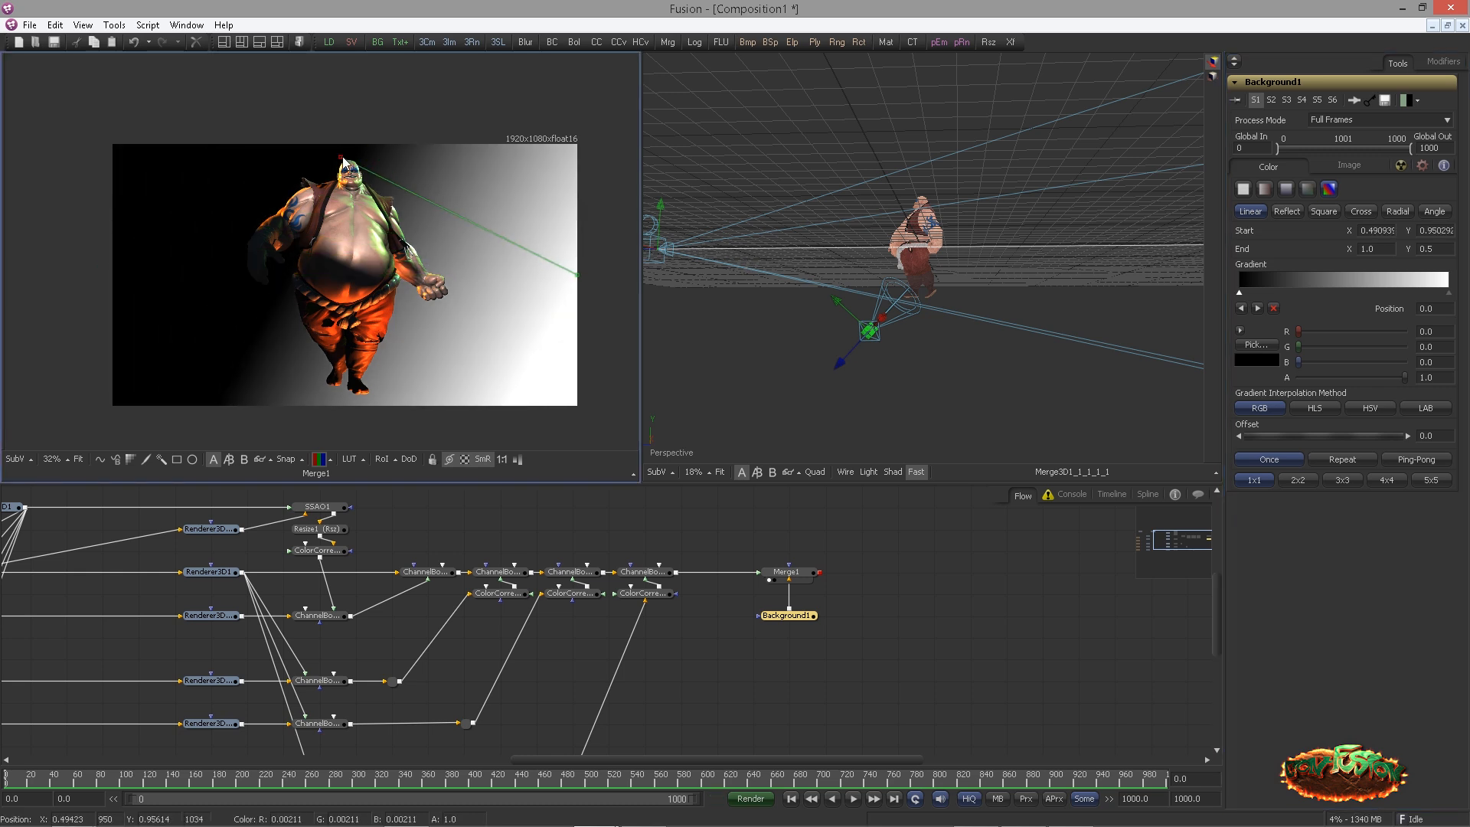
pyautogui.moveTo(576, 280); pyautogui.dragTo(349, 444)
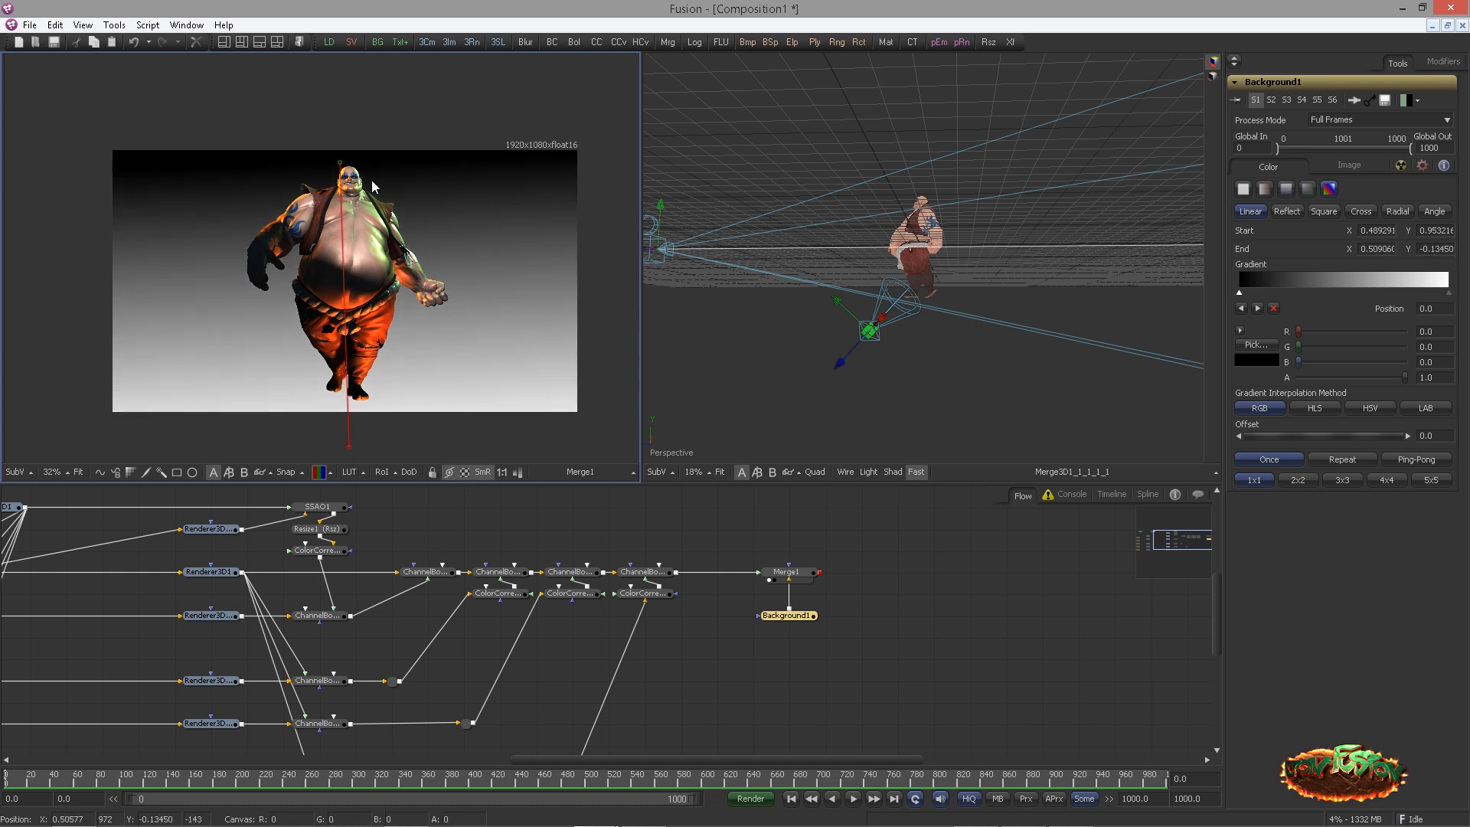
pyautogui.rightClick(349, 444)
pyautogui.moveTo(343, 164); pyautogui.dragTo(339, 176)
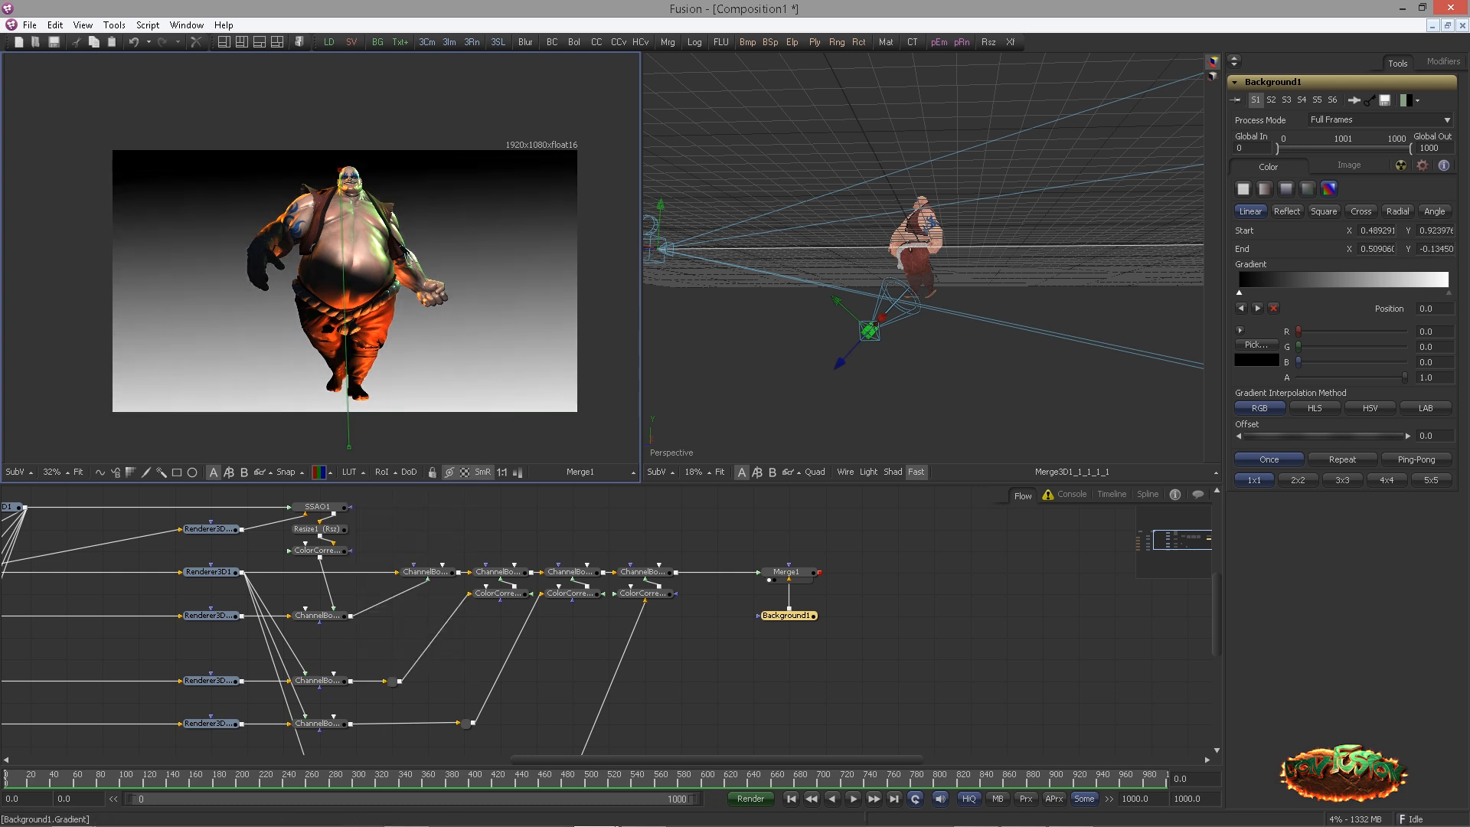
# Set the gradient's end colour to dark orange with R about 0.557, G about 0.136 and B 0.0
pyautogui.click(1448, 293)
pyautogui.moveTo(1404, 362); pyautogui.dragTo(1311, 362)
pyautogui.moveTo(1368, 347); pyautogui.dragTo(1328, 347)
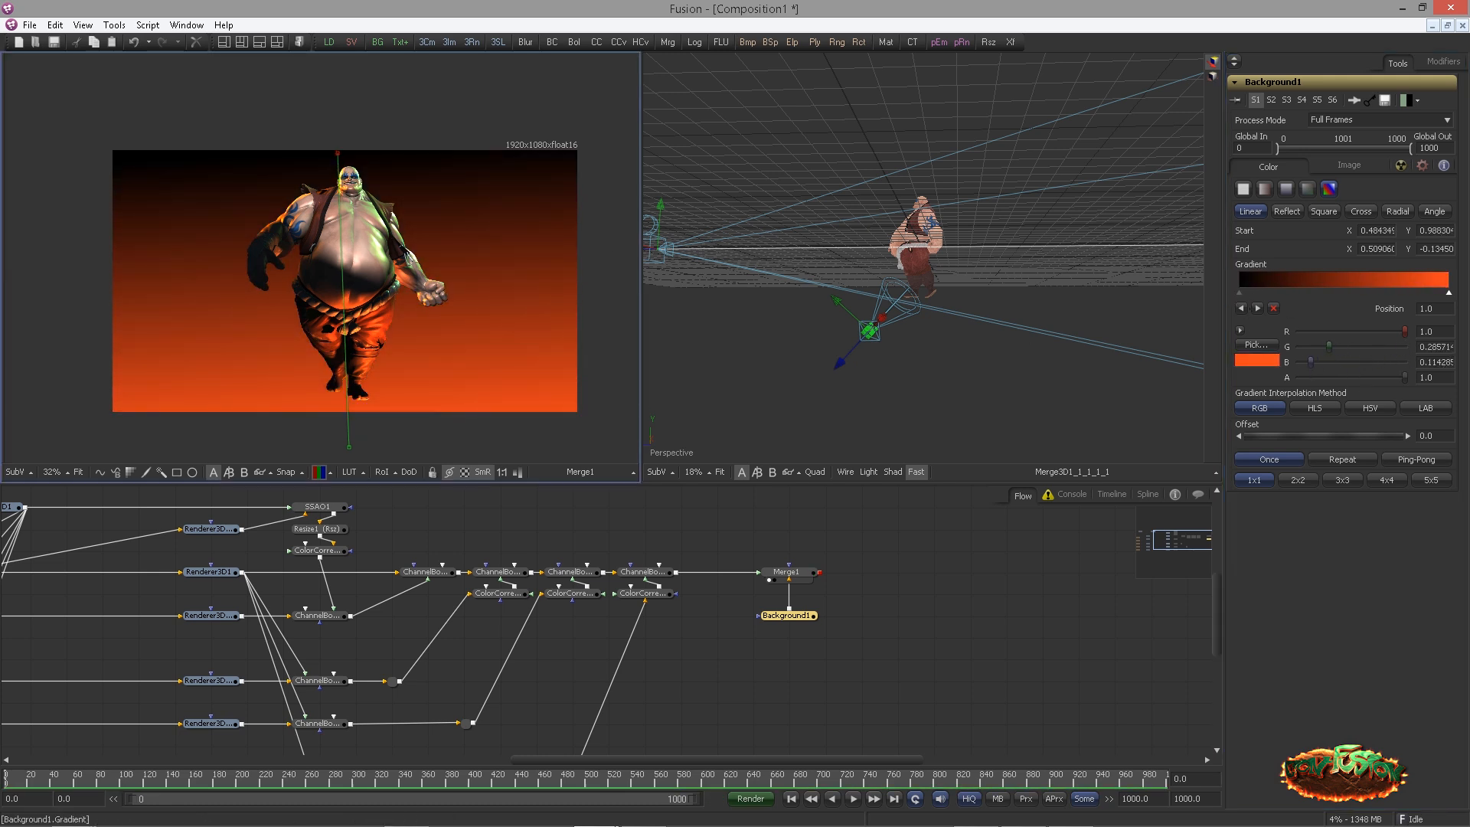
pyautogui.moveTo(1310, 362); pyautogui.dragTo(1313, 347)
pyautogui.moveTo(1403, 331); pyautogui.dragTo(1357, 332)
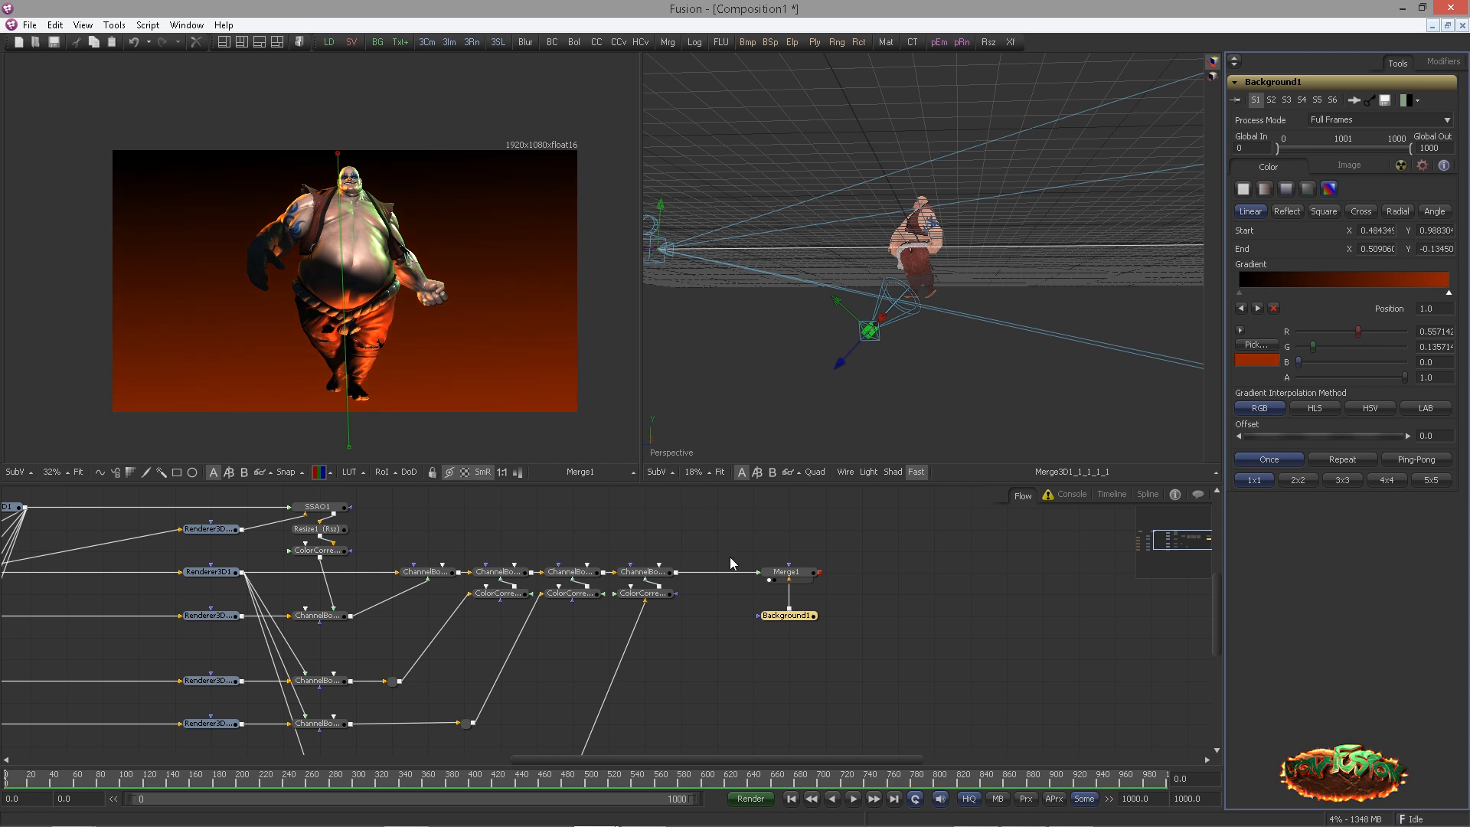
# Make room below Merge1, add a FastNoise tool shown in the second viewer, and set its Detail to 10
pyautogui.click(730, 673)
pyautogui.moveTo(818, 624); pyautogui.dragTo(692, 679)
pyautogui.click(885, 576)
pyautogui.hotkey('ctrl', 'space')
pyautogui.write('fast')
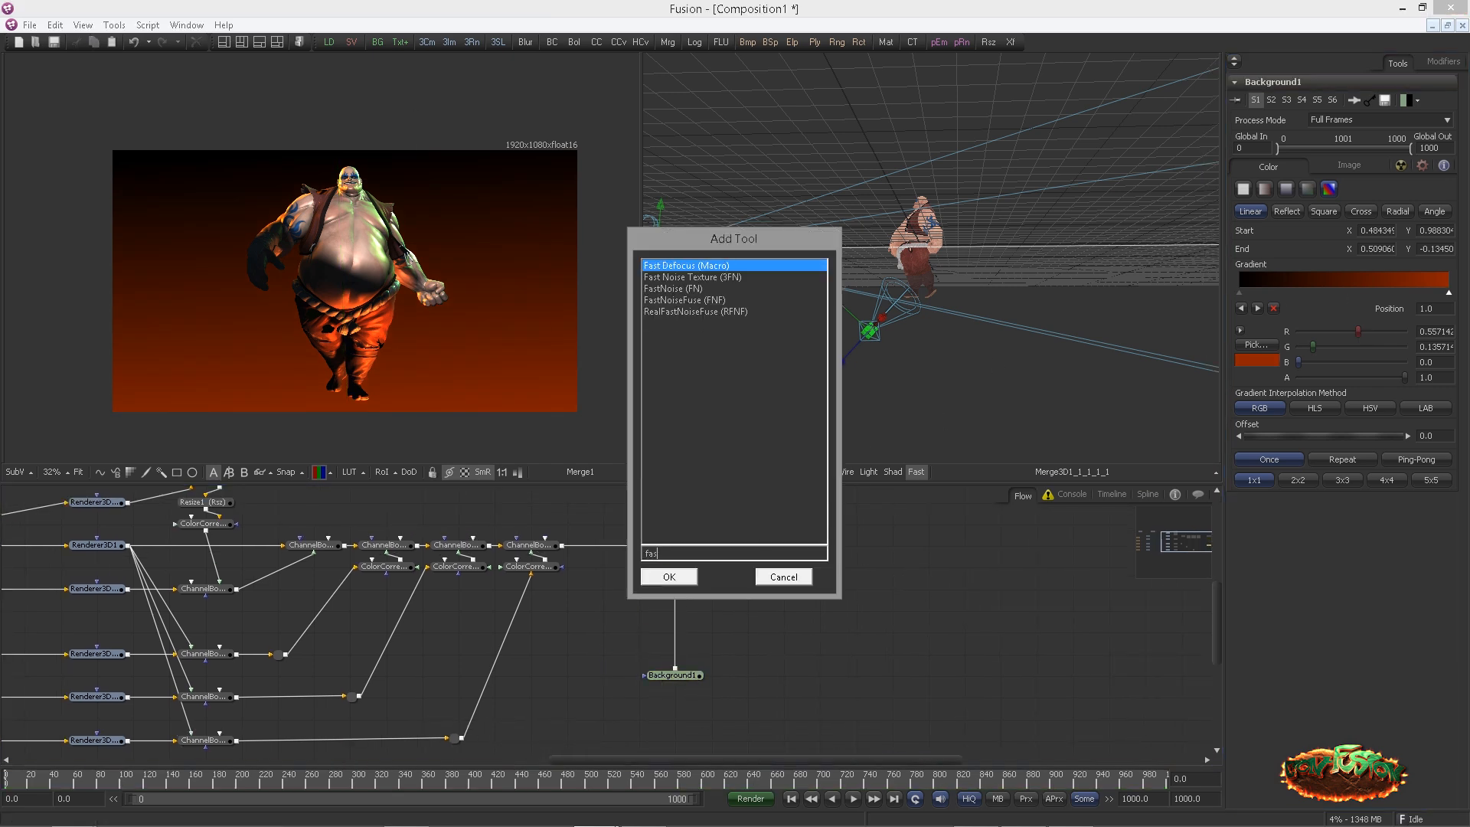
pyautogui.press('Down')
pyautogui.press('Down')
pyautogui.press('Return')
pyautogui.moveTo(863, 588); pyautogui.dragTo(828, 631)
pyautogui.press('2')
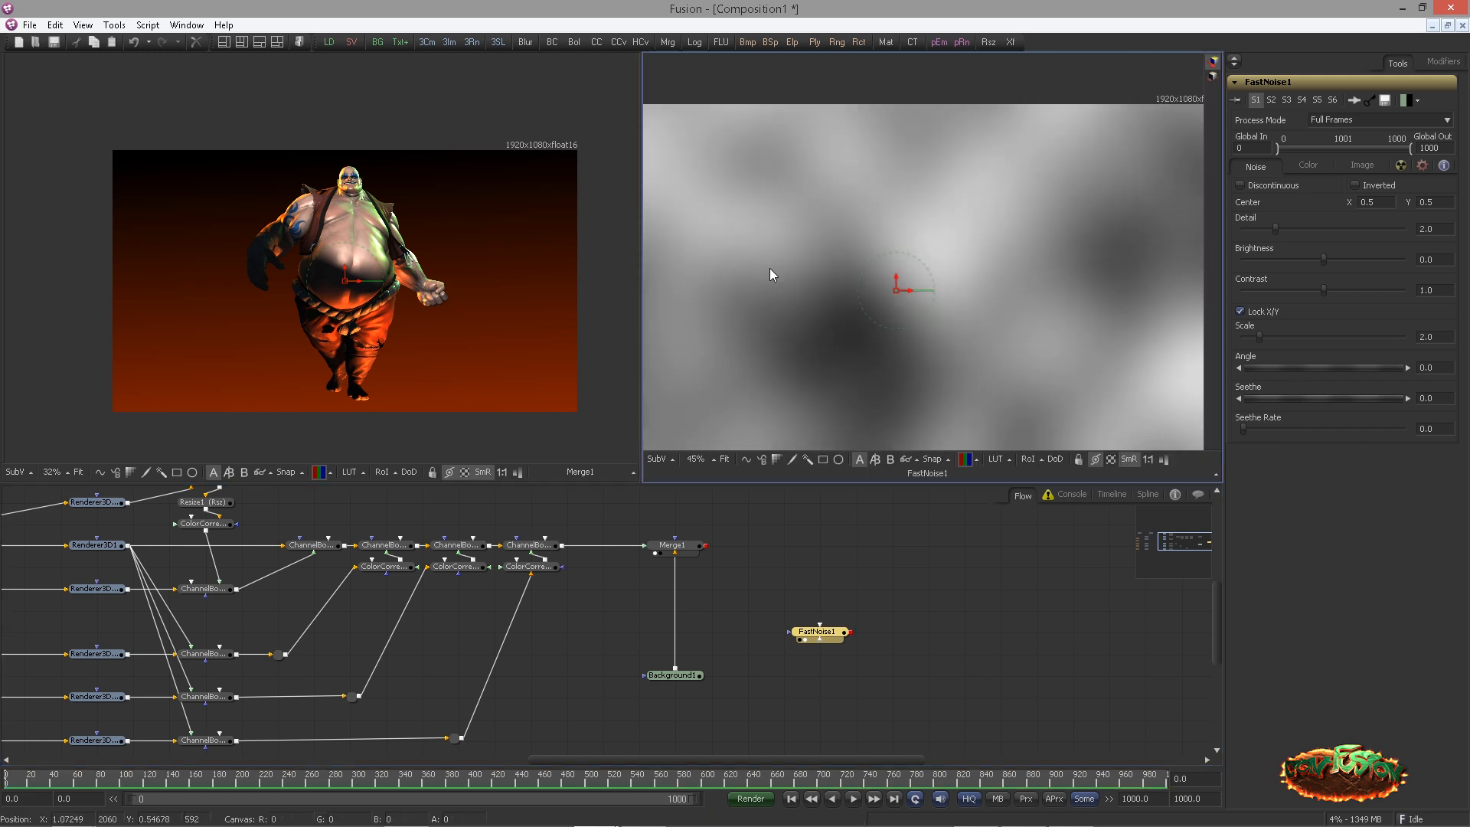
pyautogui.moveTo(1284, 230); pyautogui.dragTo(1404, 225)
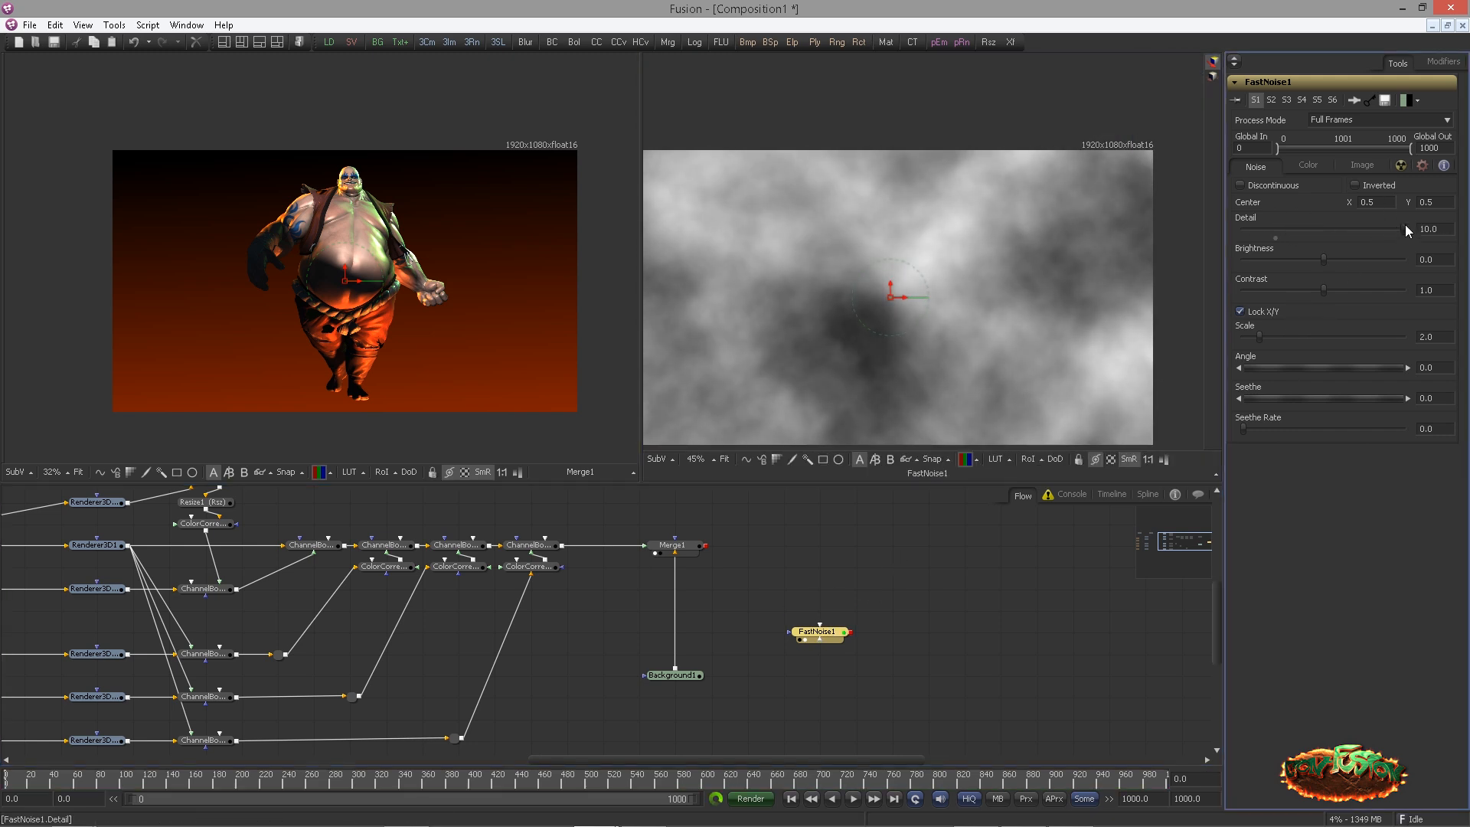
pyautogui.click(813, 633)
pyautogui.click(703, 672)
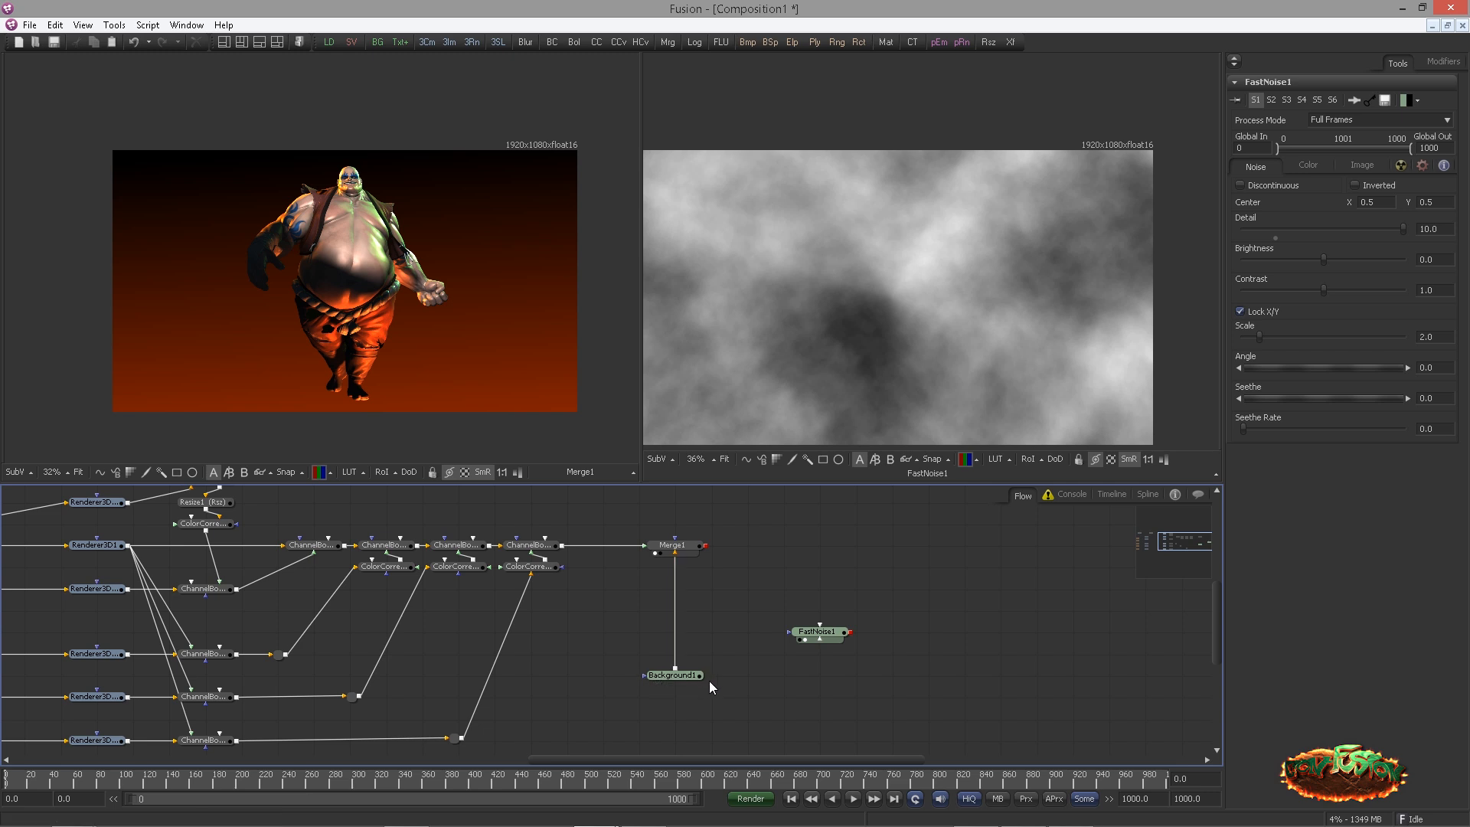
pyautogui.hotkey('ctrl', 'space')
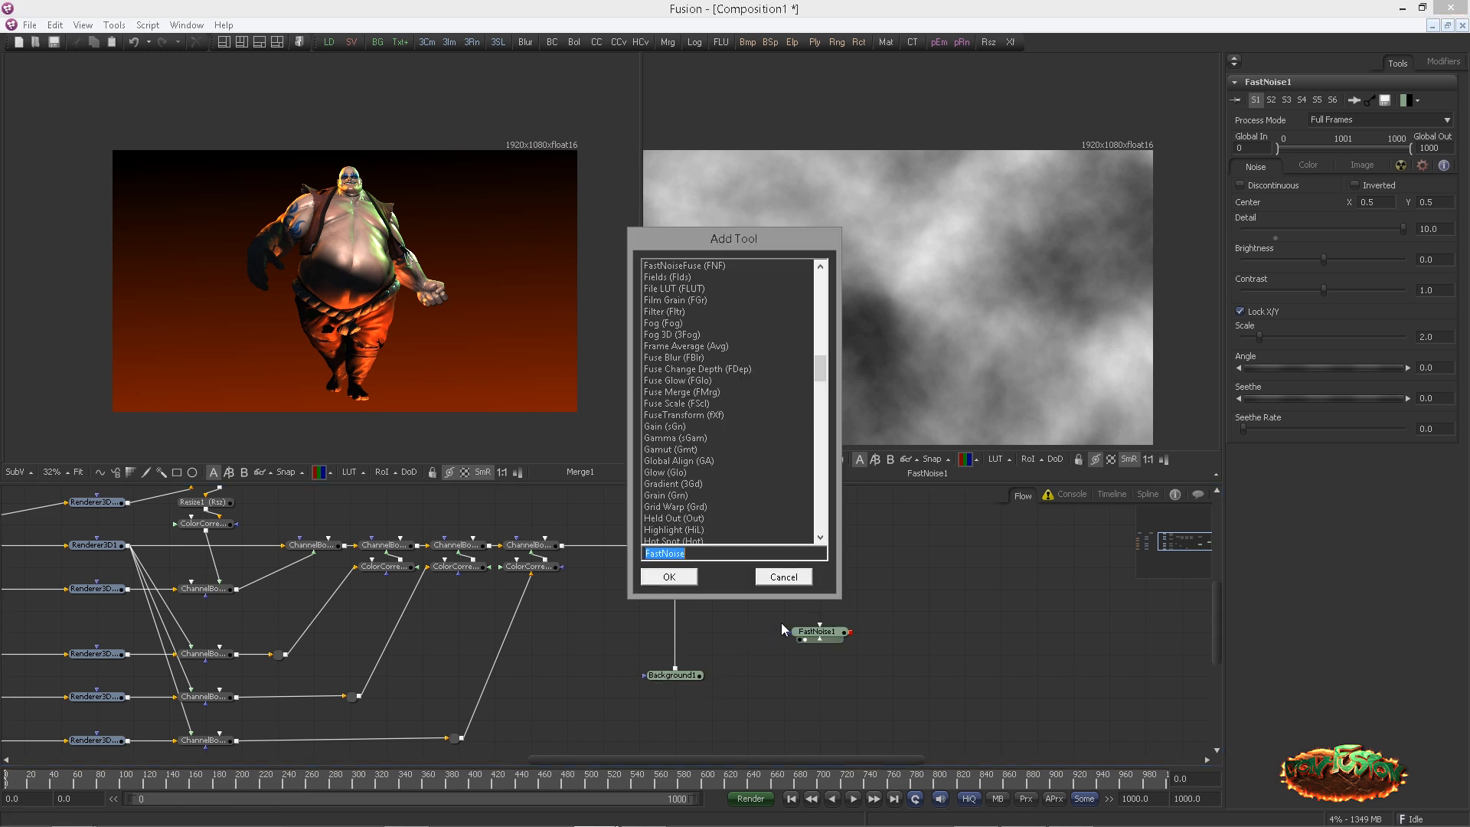
pyautogui.click(783, 578)
# Add an Ellipse mask above FastNoise1, try it as the noise's mask, and disconnect it again
pyautogui.moveTo(834, 600); pyautogui.dragTo(820, 631)
pyautogui.moveTo(820, 632); pyautogui.dragTo(873, 428)
pyautogui.moveTo(791, 601); pyautogui.dragTo(827, 600)
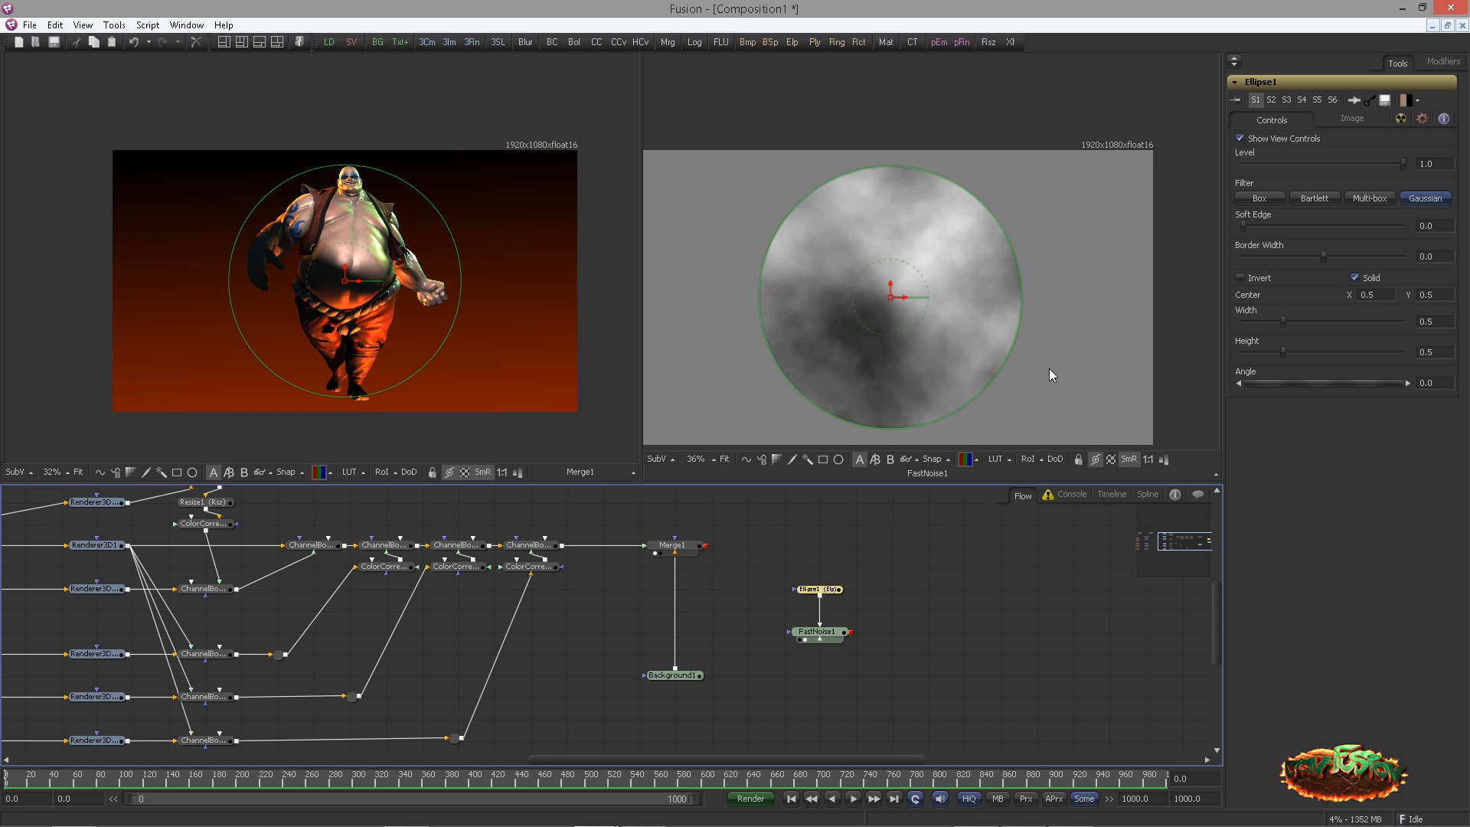
pyautogui.click(818, 621)
pyautogui.click(816, 631)
# Insert a Merge between Background1 and Merge1, with FastNoise1 as its foreground and the Ellipse as its mask
pyautogui.click(712, 622)
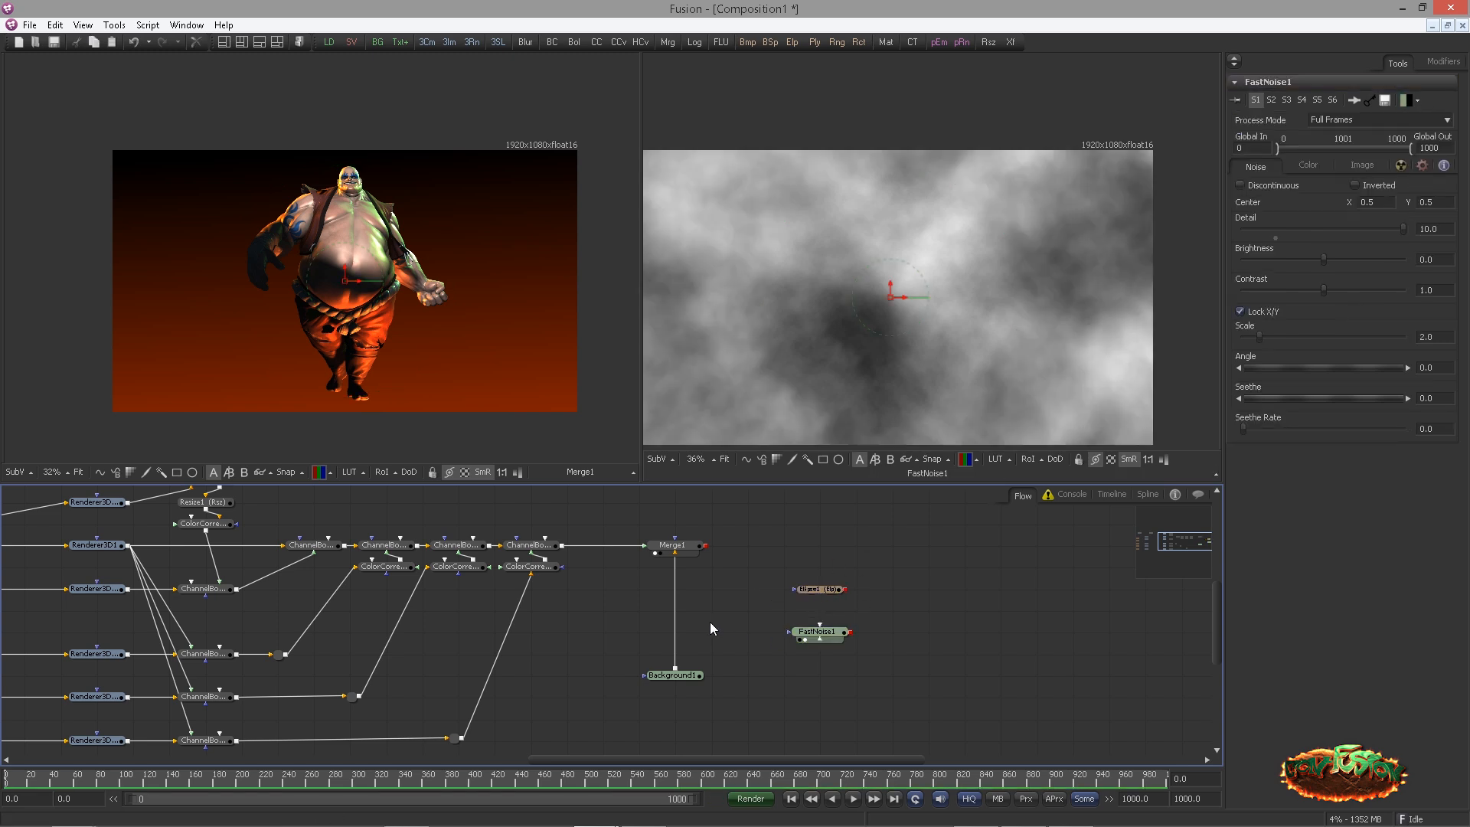
pyautogui.hotkey('ctrl', 'space')
pyautogui.write('mer')
pyautogui.press('Return')
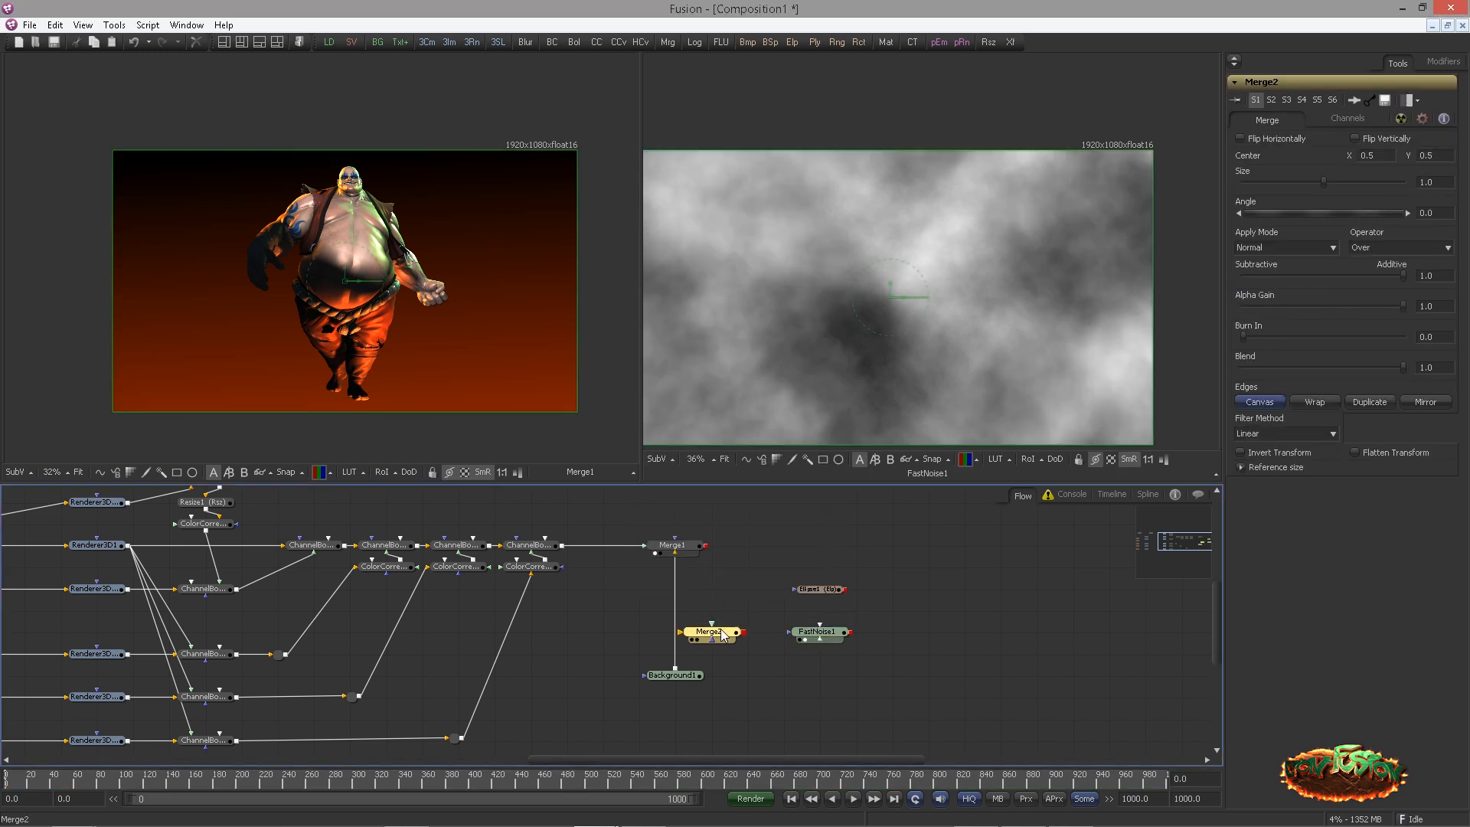
pyautogui.moveTo(721, 629); pyautogui.dragTo(678, 621)
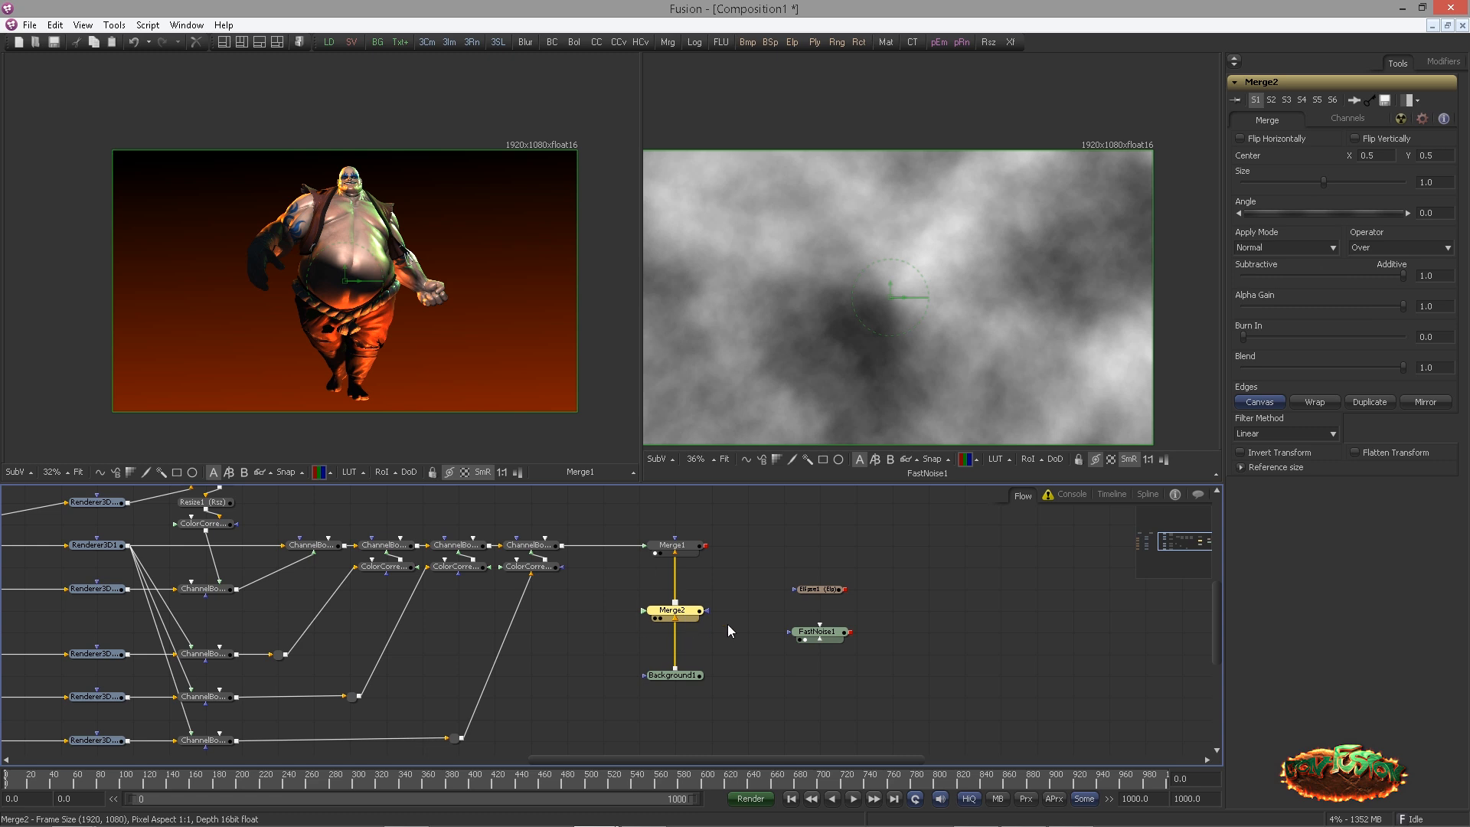
pyautogui.click(839, 639)
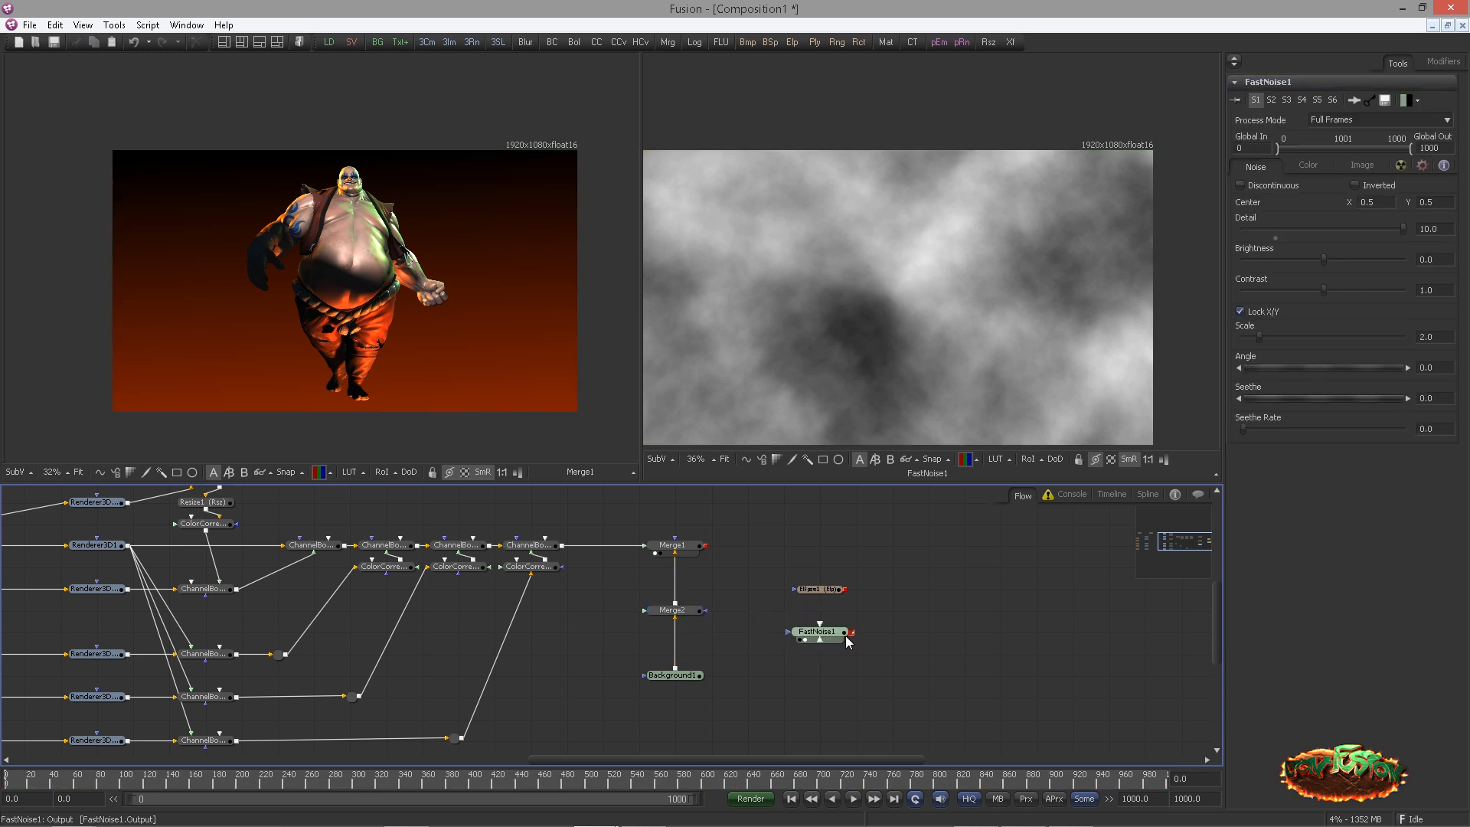
pyautogui.moveTo(845, 632); pyautogui.dragTo(693, 606)
# Set Merge2's Alpha Gain to 0.0 and its Apply Mode to Overlay
pyautogui.click(698, 612)
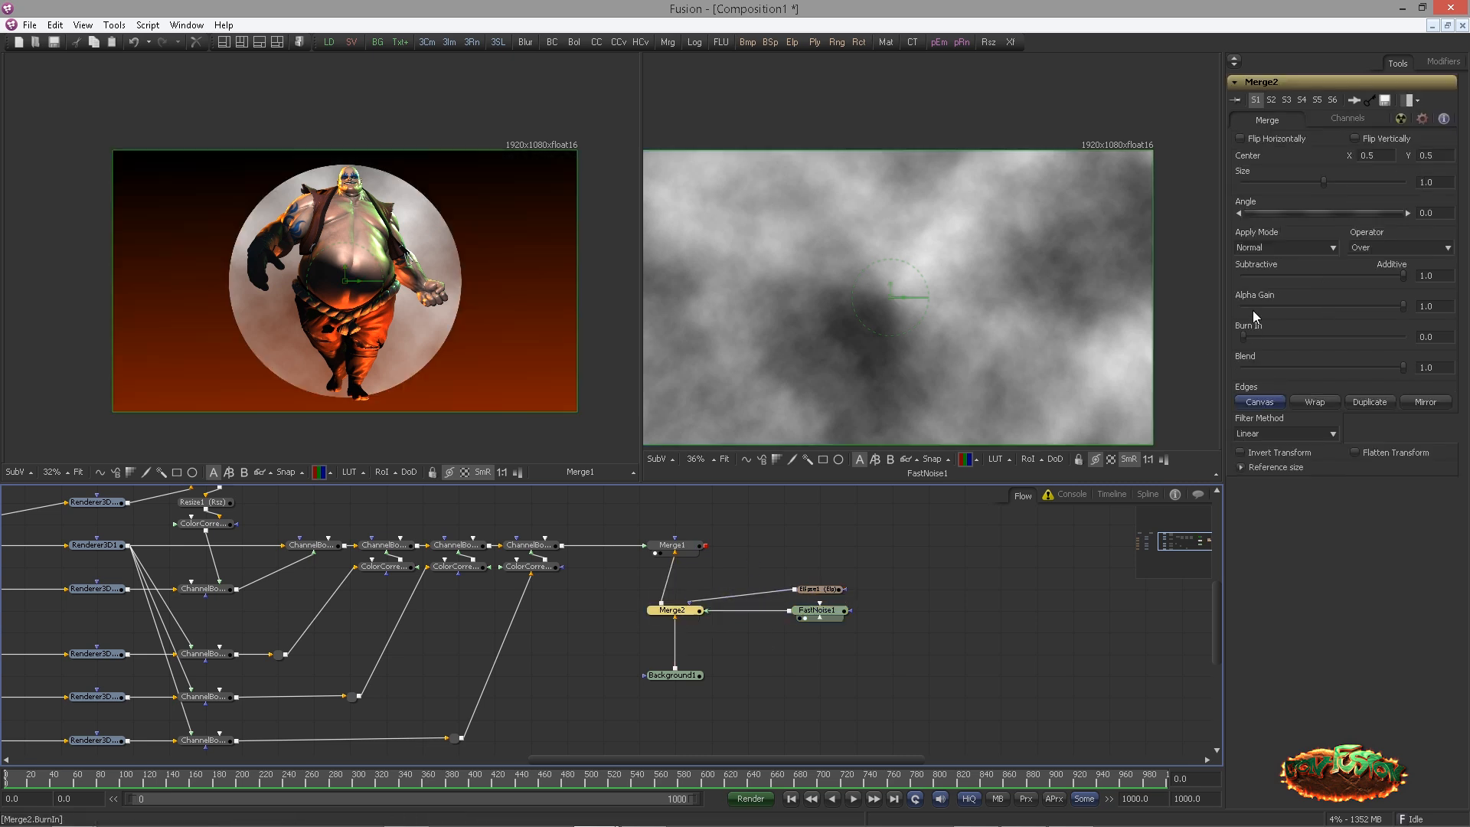
pyautogui.click(1275, 246)
pyautogui.click(1279, 254)
pyautogui.click(1387, 305)
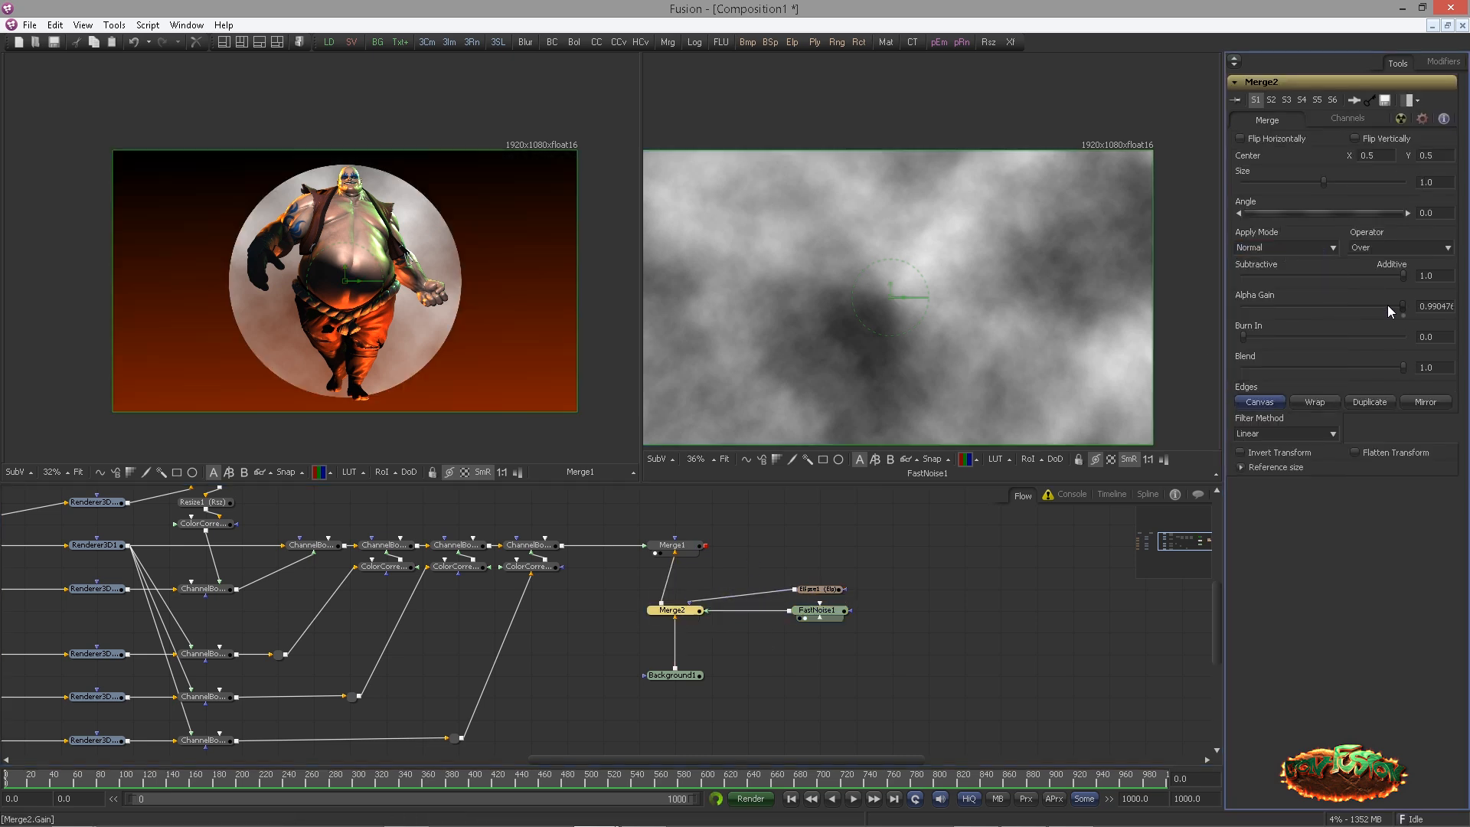
pyautogui.moveTo(1387, 305); pyautogui.dragTo(1191, 278)
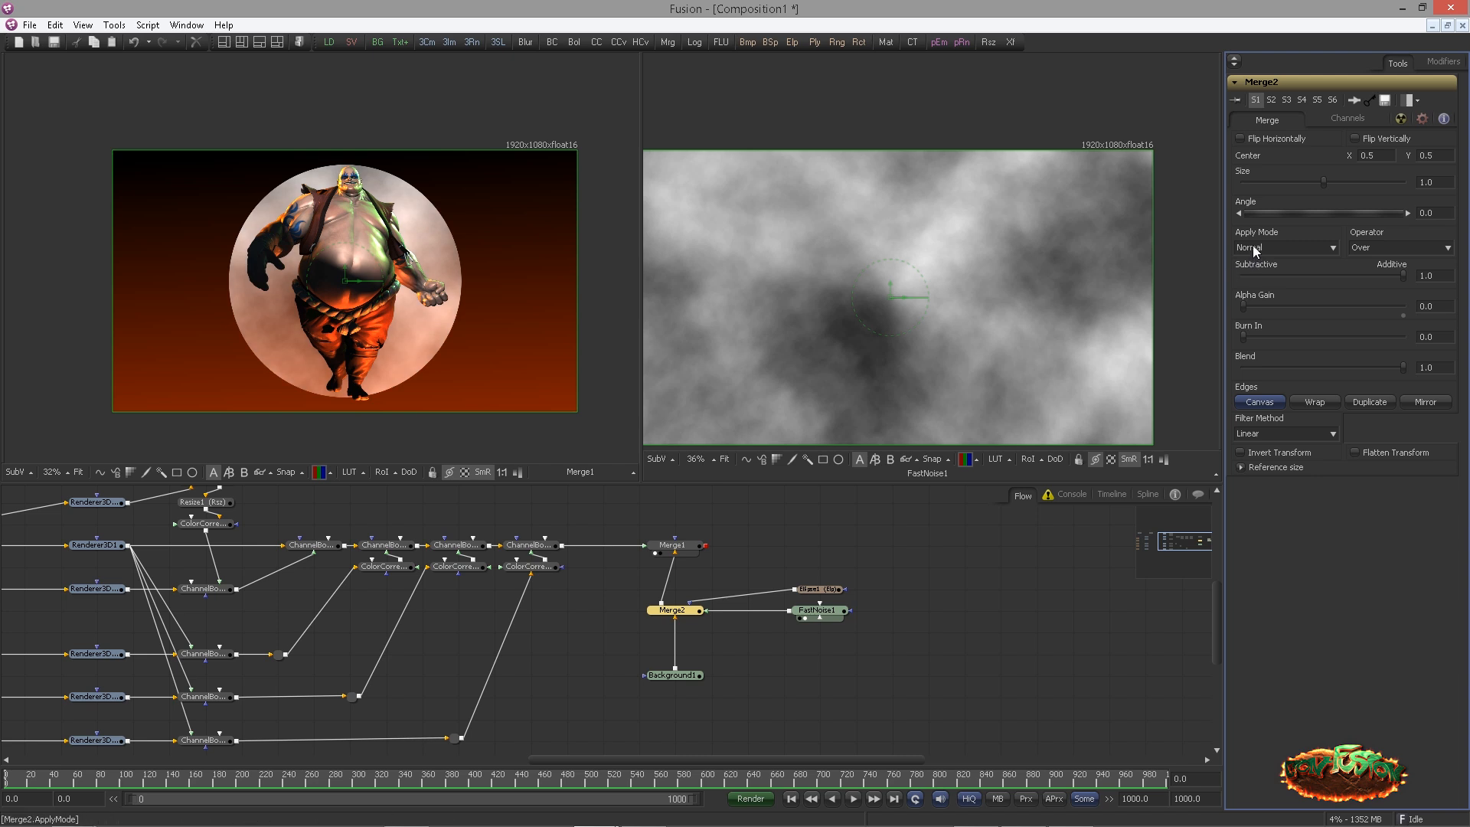
pyautogui.click(1253, 247)
pyautogui.click(1270, 316)
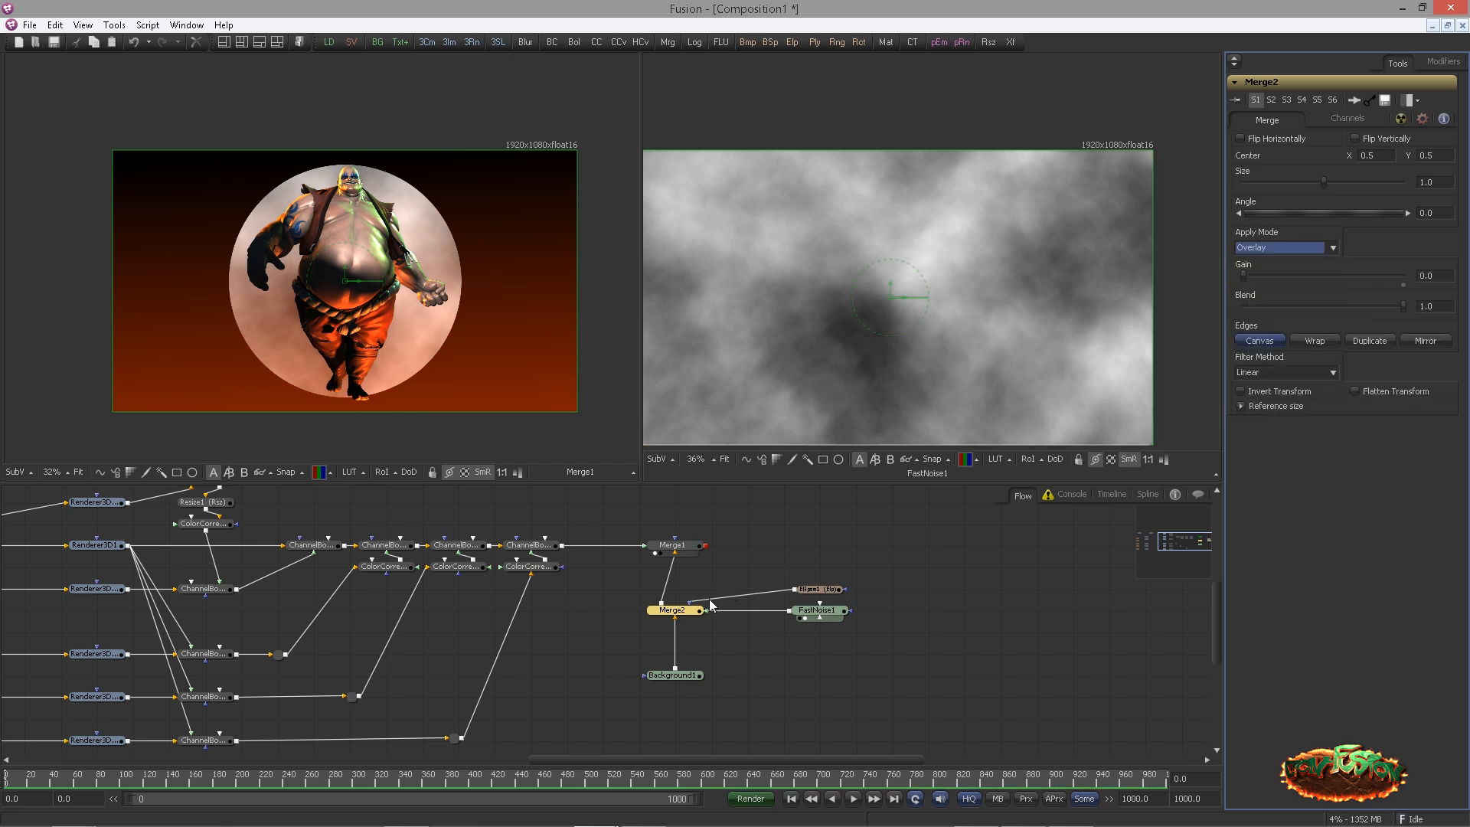
# Reposition the Ellipse mask and Merge2 in the flow and set Merge2's Gain to 1.0
pyautogui.moveTo(806, 591); pyautogui.dragTo(770, 591)
pyautogui.moveTo(680, 610); pyautogui.dragTo(681, 631)
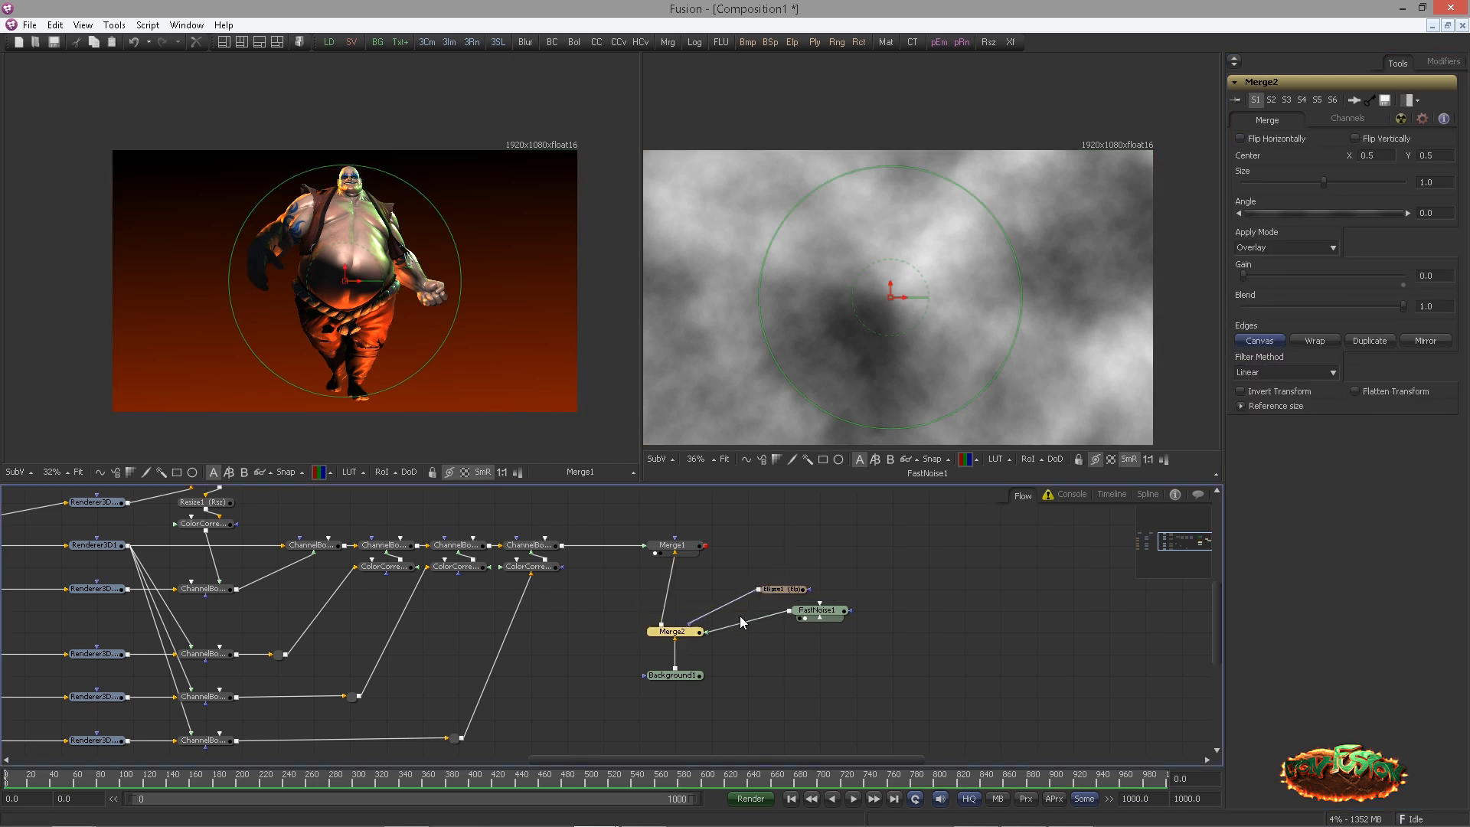
pyautogui.moveTo(776, 589); pyautogui.dragTo(742, 588)
pyautogui.click(815, 613)
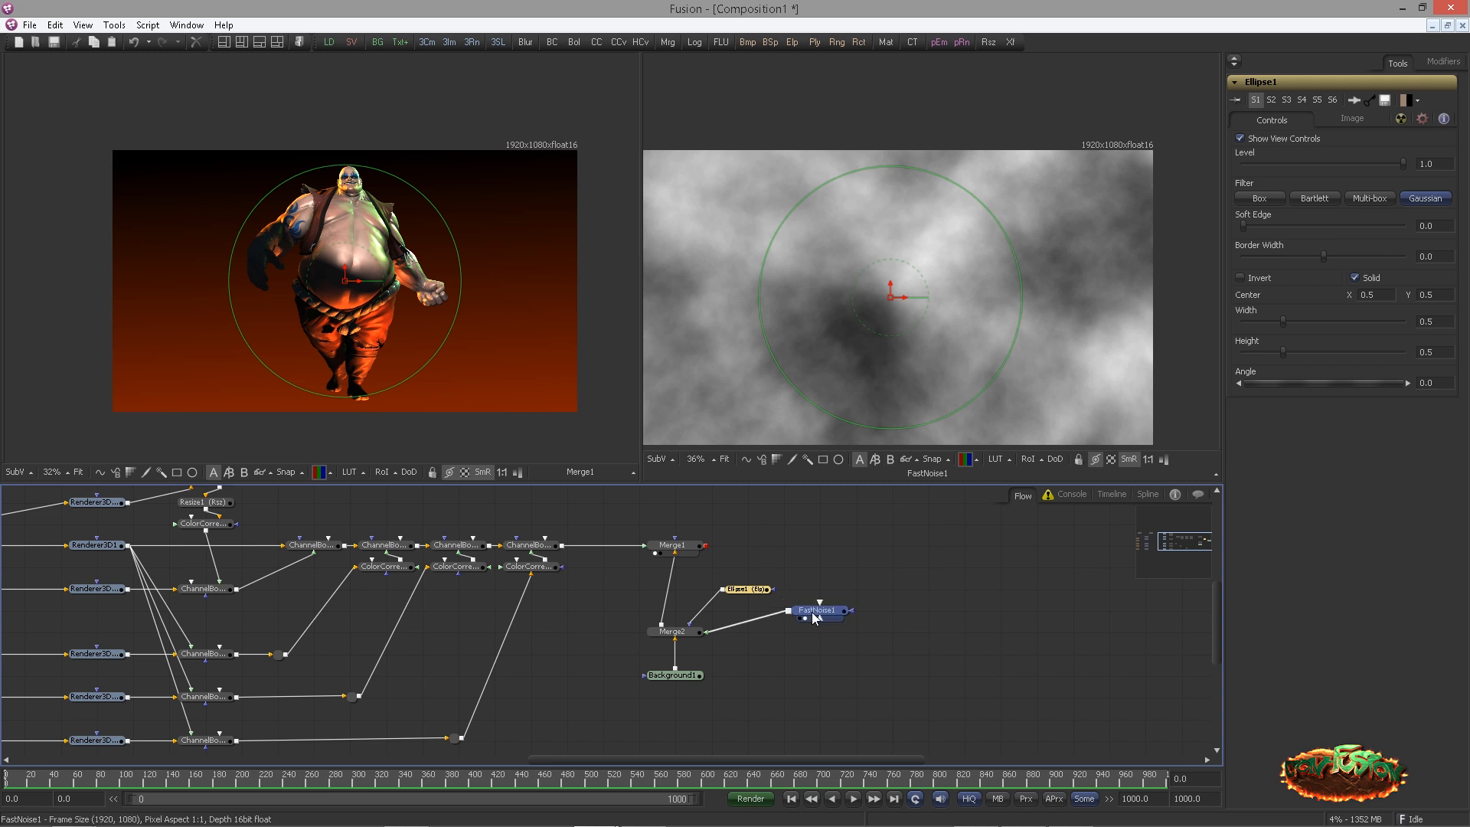
pyautogui.click(813, 617)
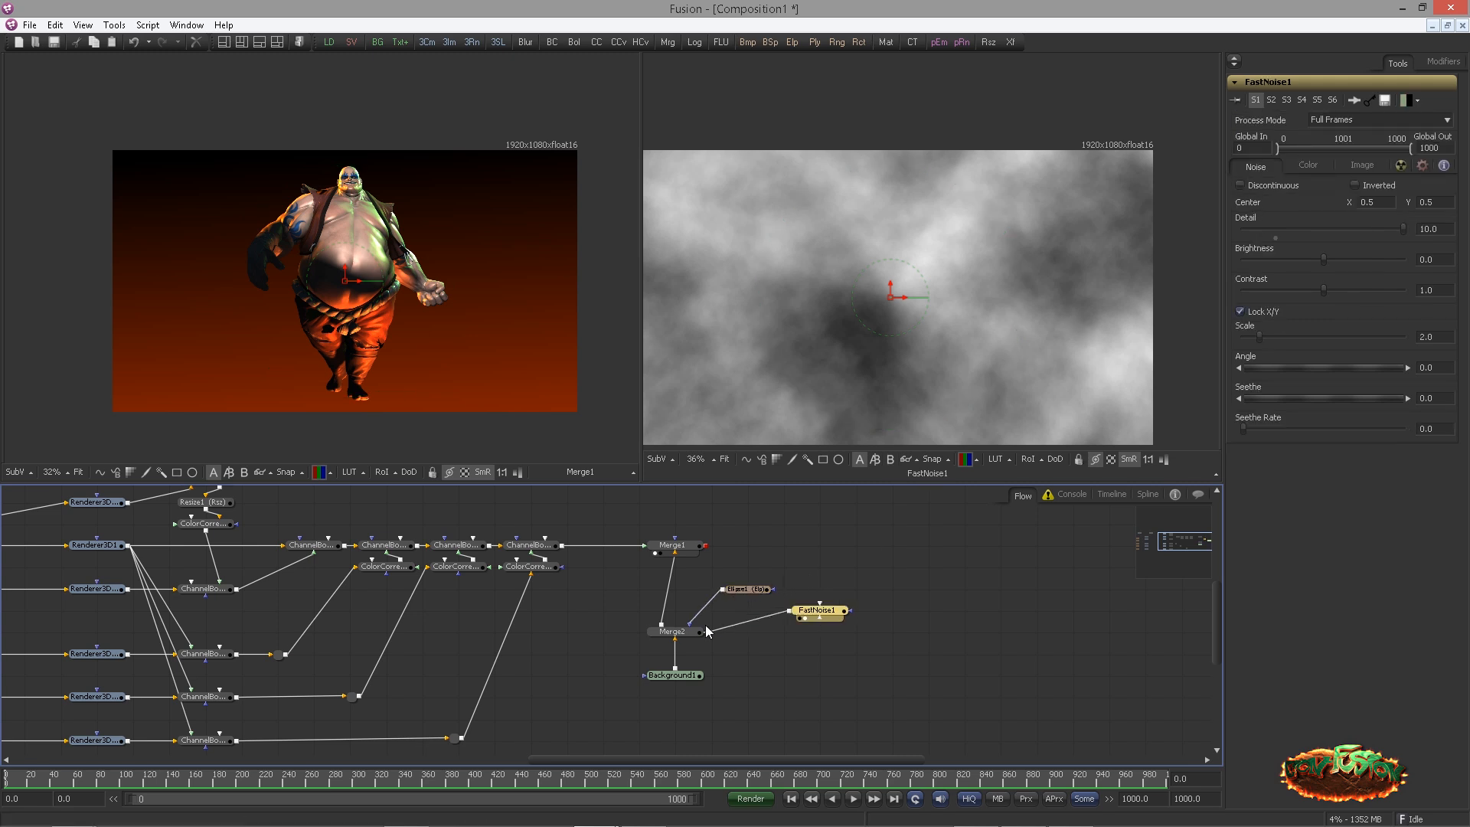
pyautogui.click(672, 631)
pyautogui.moveTo(1253, 277); pyautogui.dragTo(1430, 280)
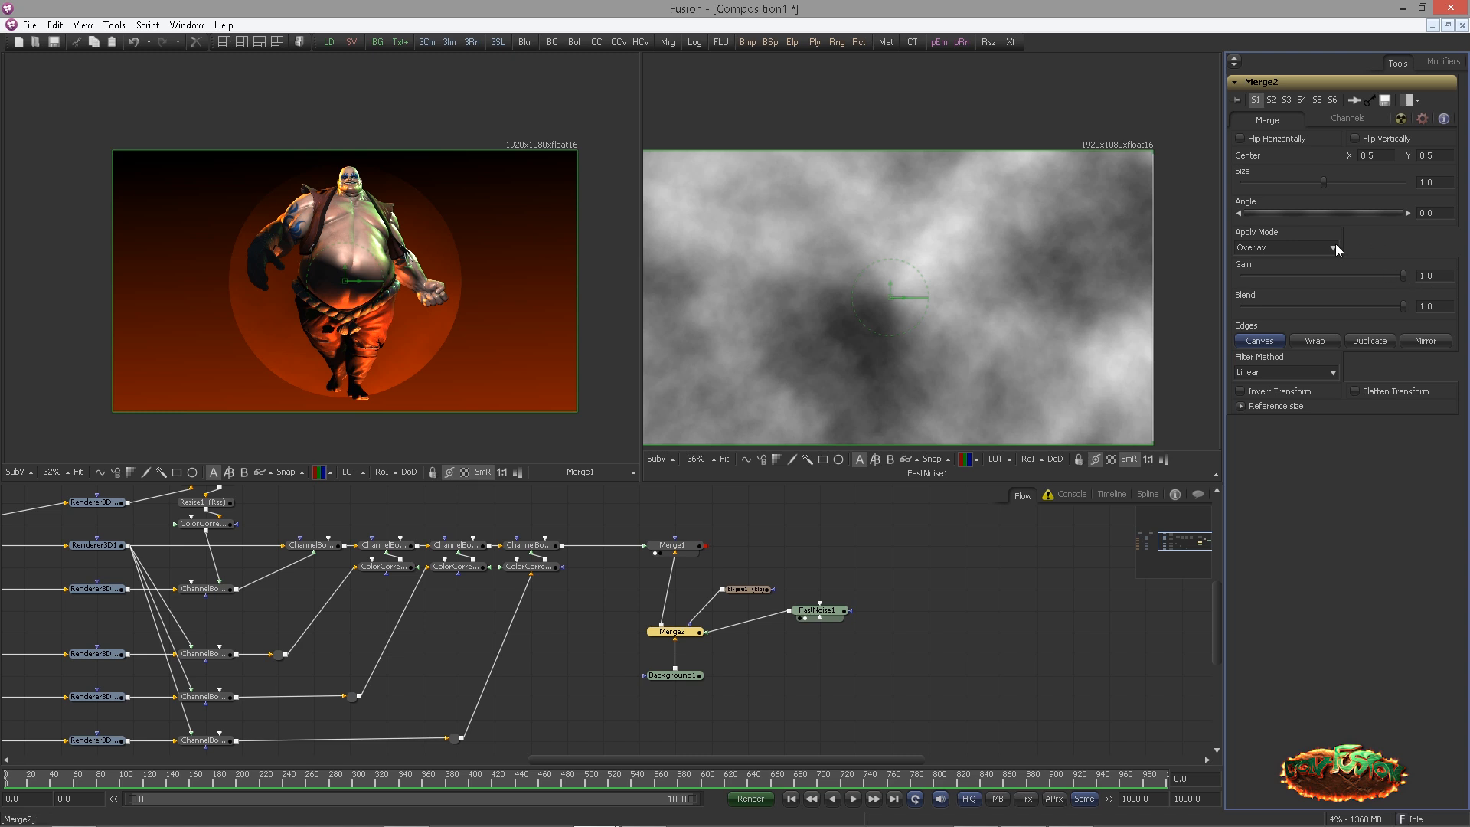
# Set the Ellipse mask's Soft Edge to about 0.092 and move the mask node farther from Merge2
pyautogui.click(750, 589)
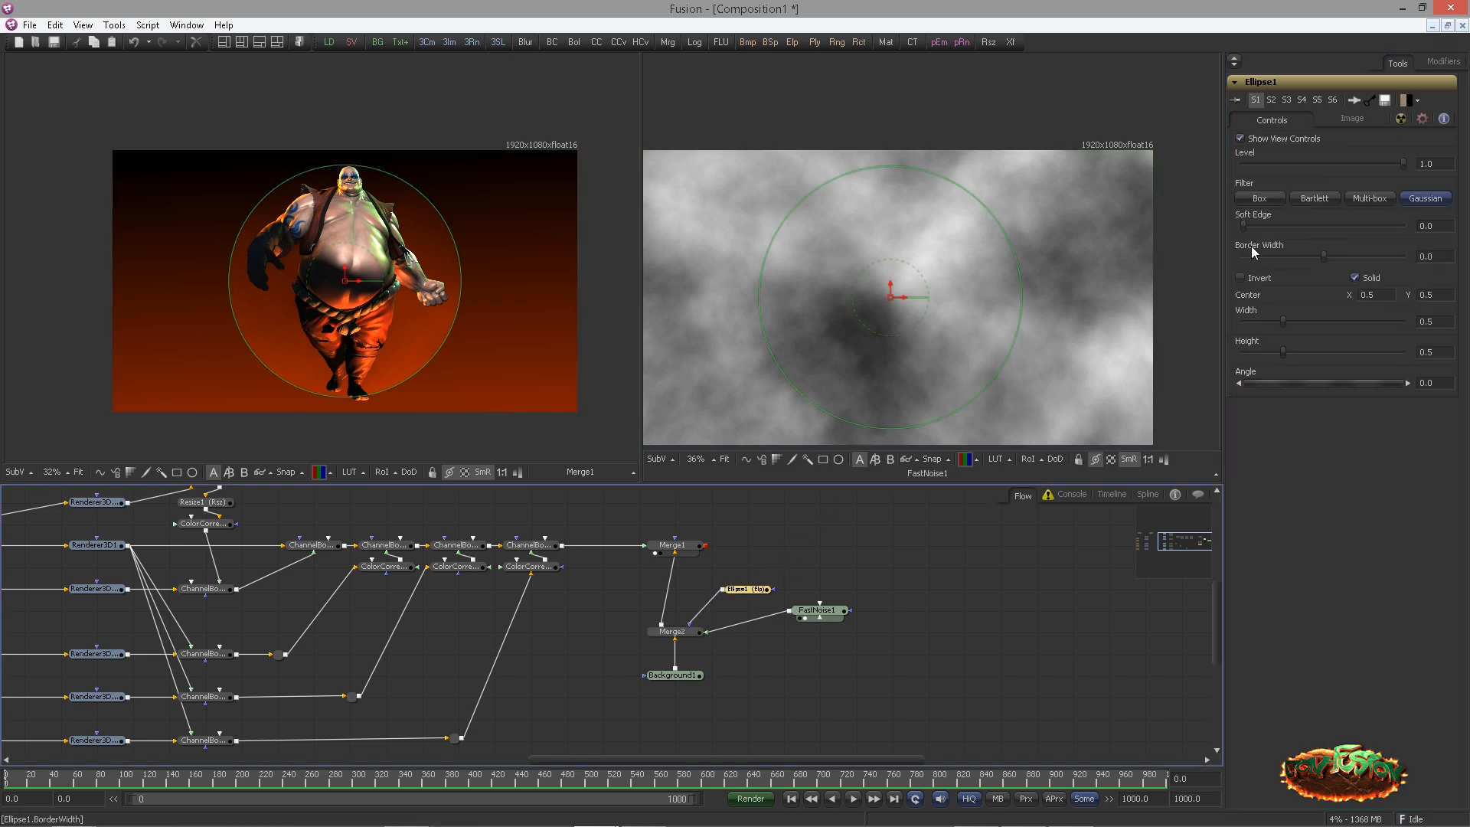
pyautogui.moveTo(1243, 227); pyautogui.dragTo(1327, 223)
pyautogui.moveTo(768, 591); pyautogui.dragTo(810, 633)
pyautogui.click(698, 631)
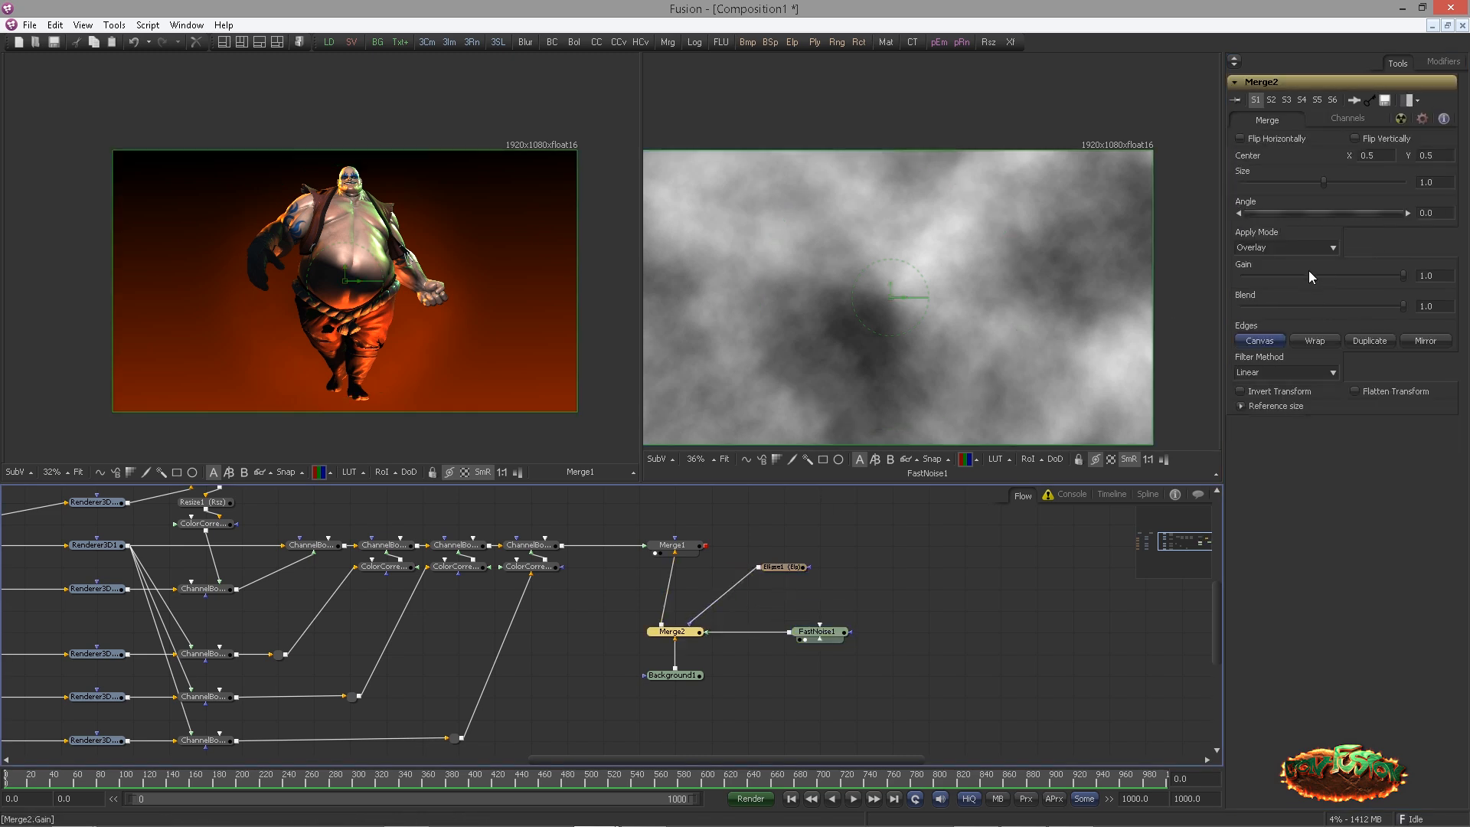
# Set FastNoise1's Scale to about 6.57 and color it with a gradient that has added grey stops near 0.73 and 0.17
pyautogui.click(818, 632)
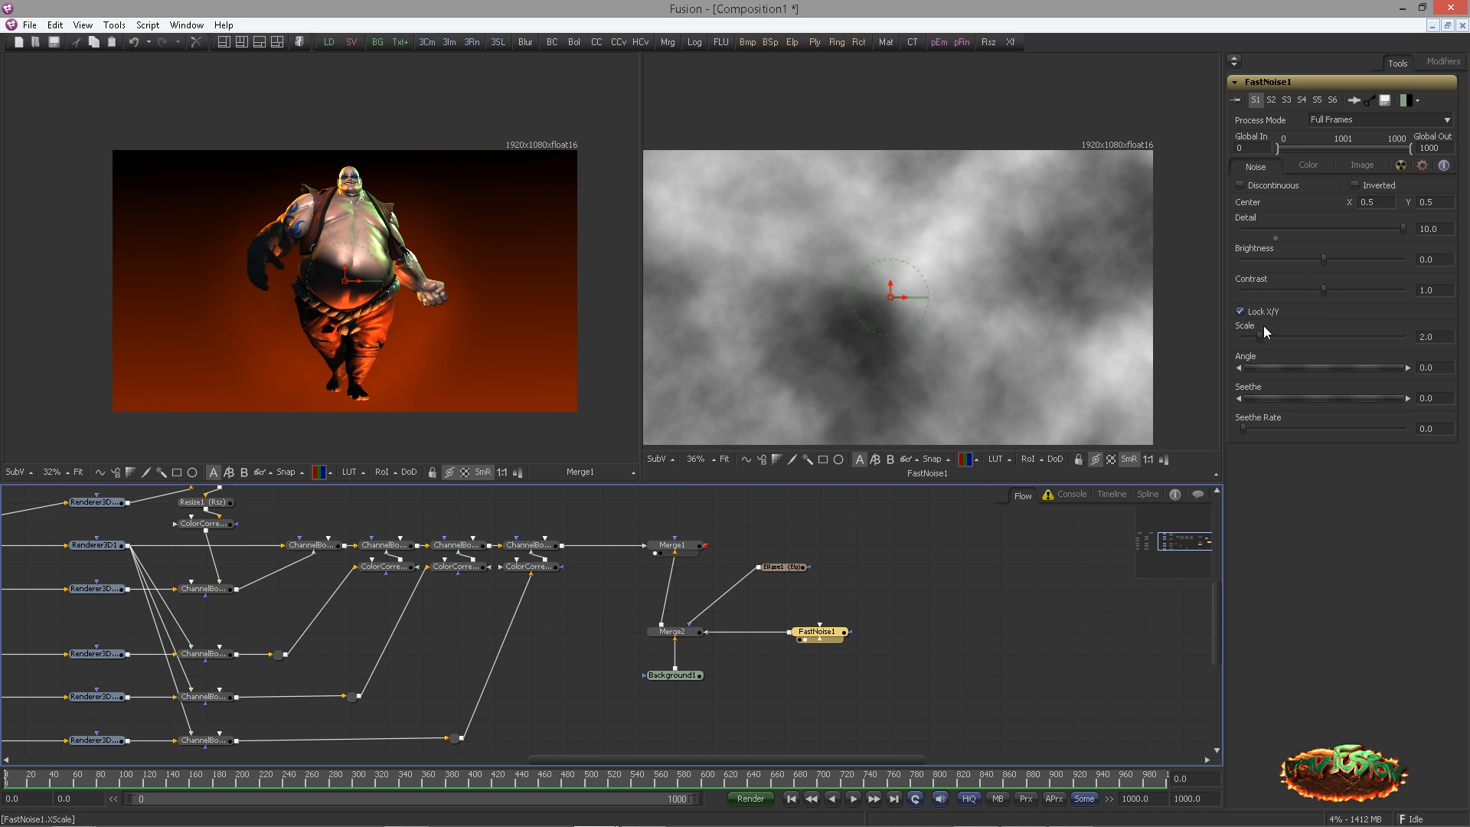
pyautogui.moveTo(1264, 330); pyautogui.dragTo(1298, 340)
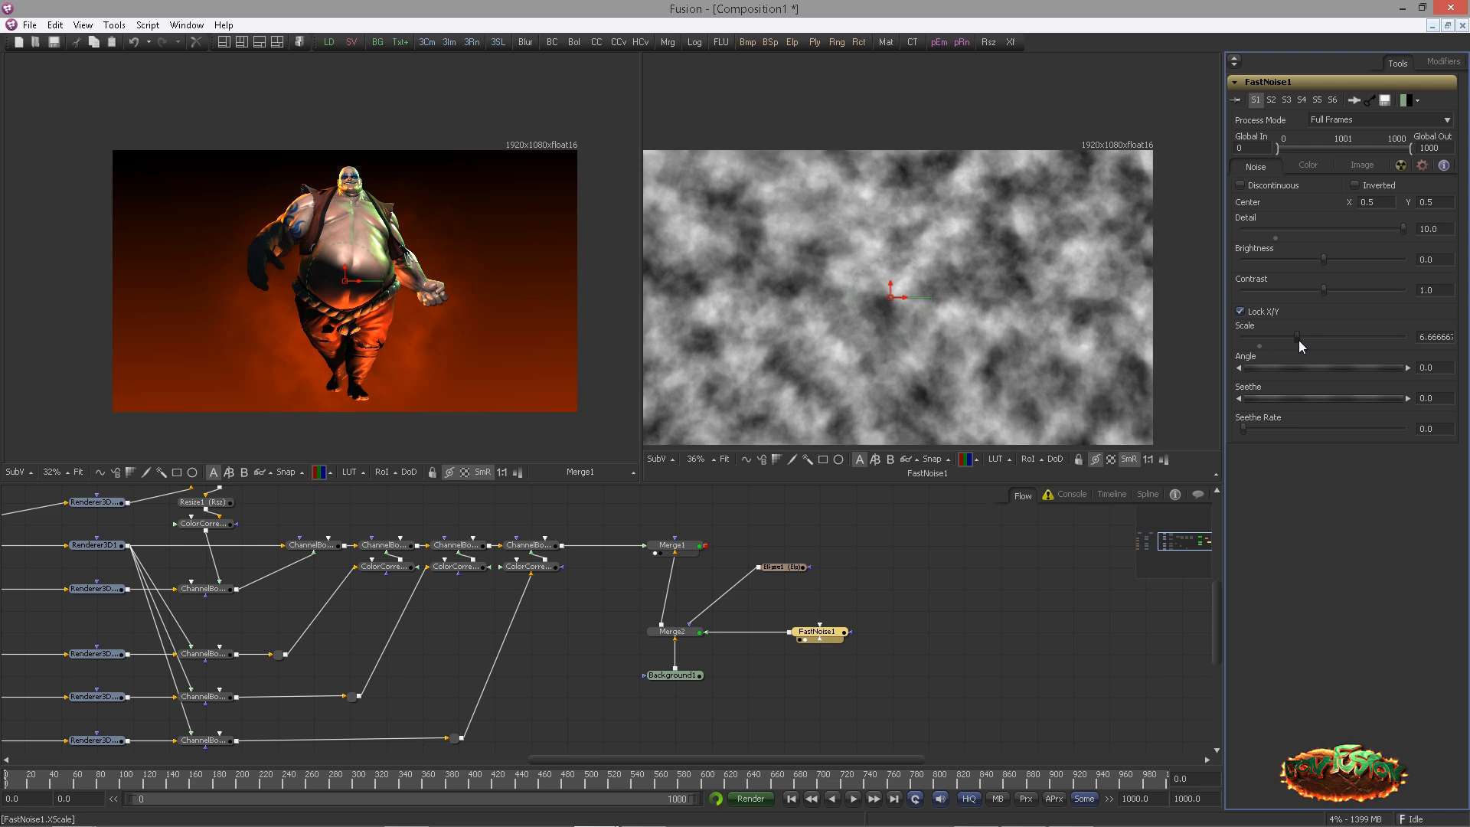
pyautogui.click(1316, 168)
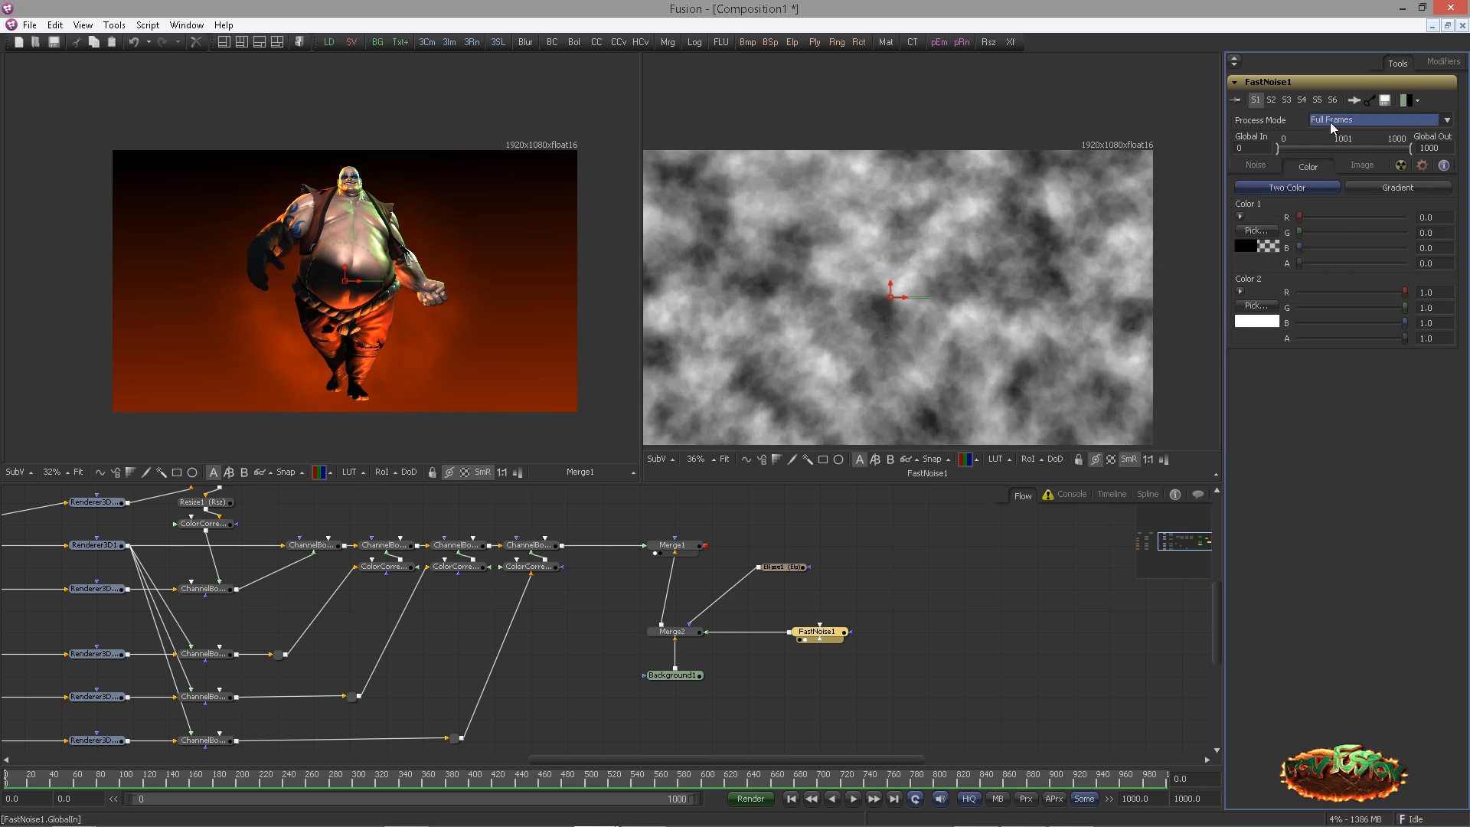
pyautogui.click(1397, 188)
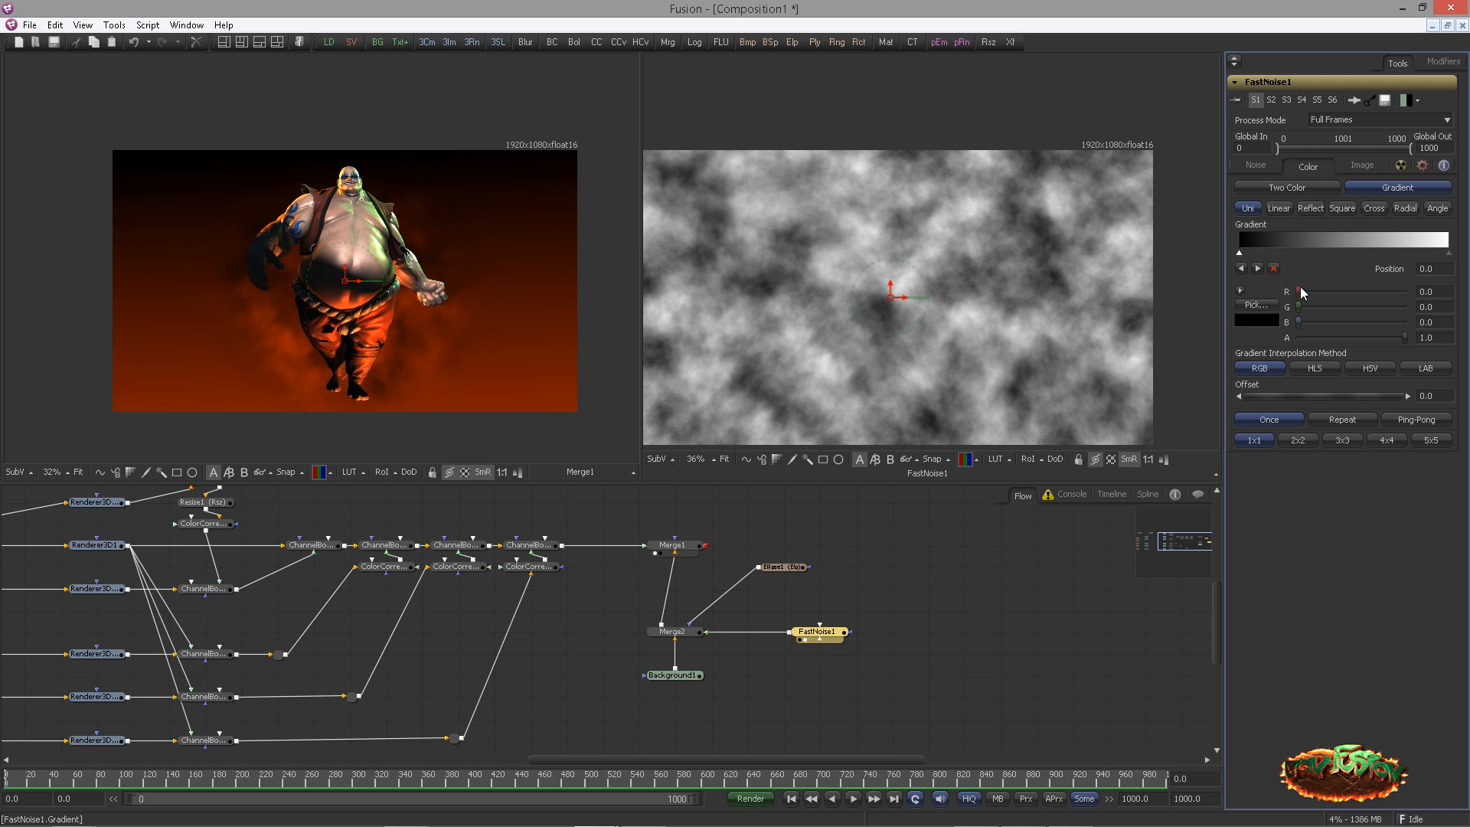
pyautogui.moveTo(1347, 242); pyautogui.dragTo(1390, 242)
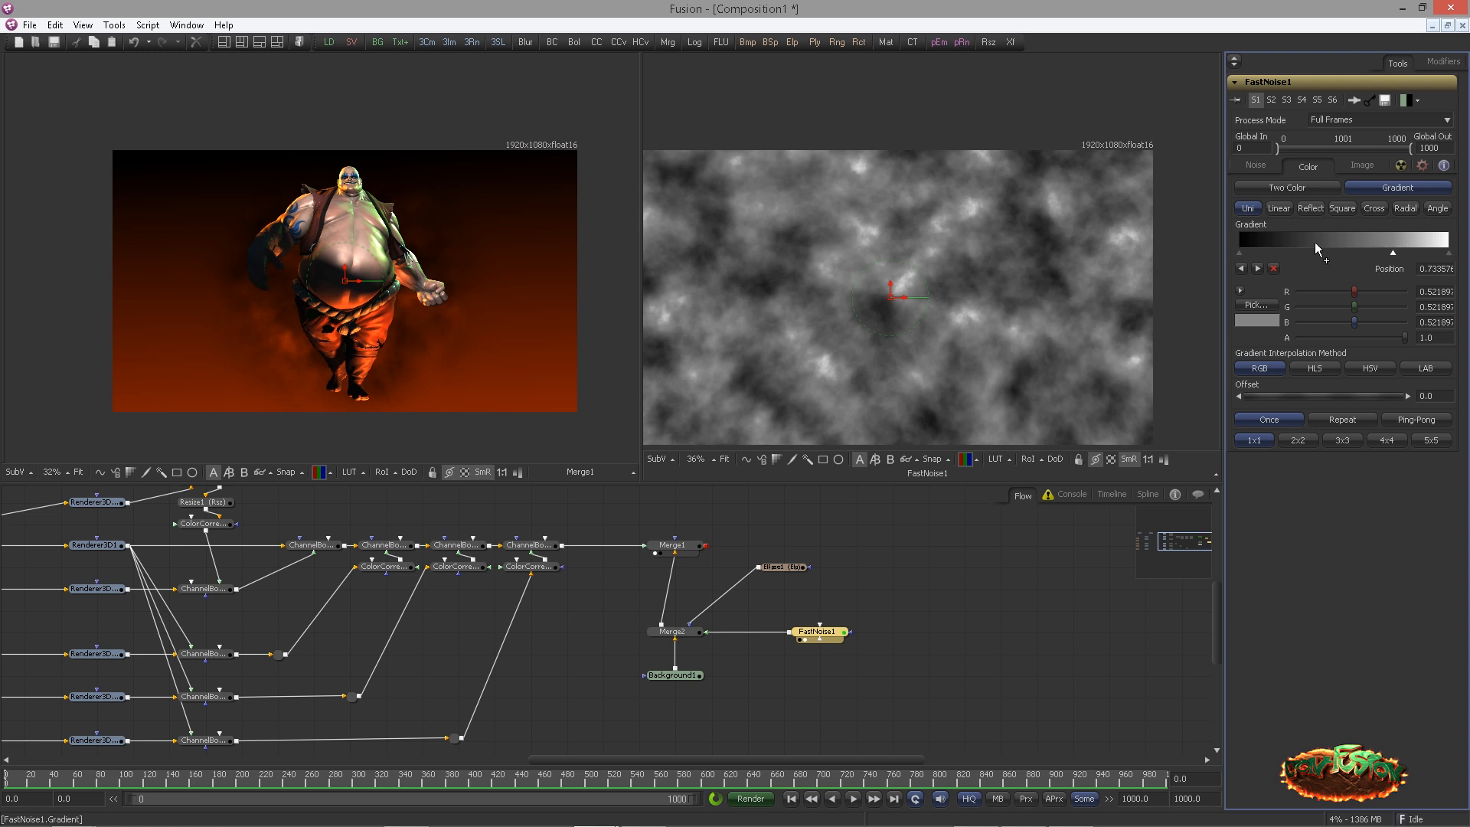
pyautogui.click(1266, 242)
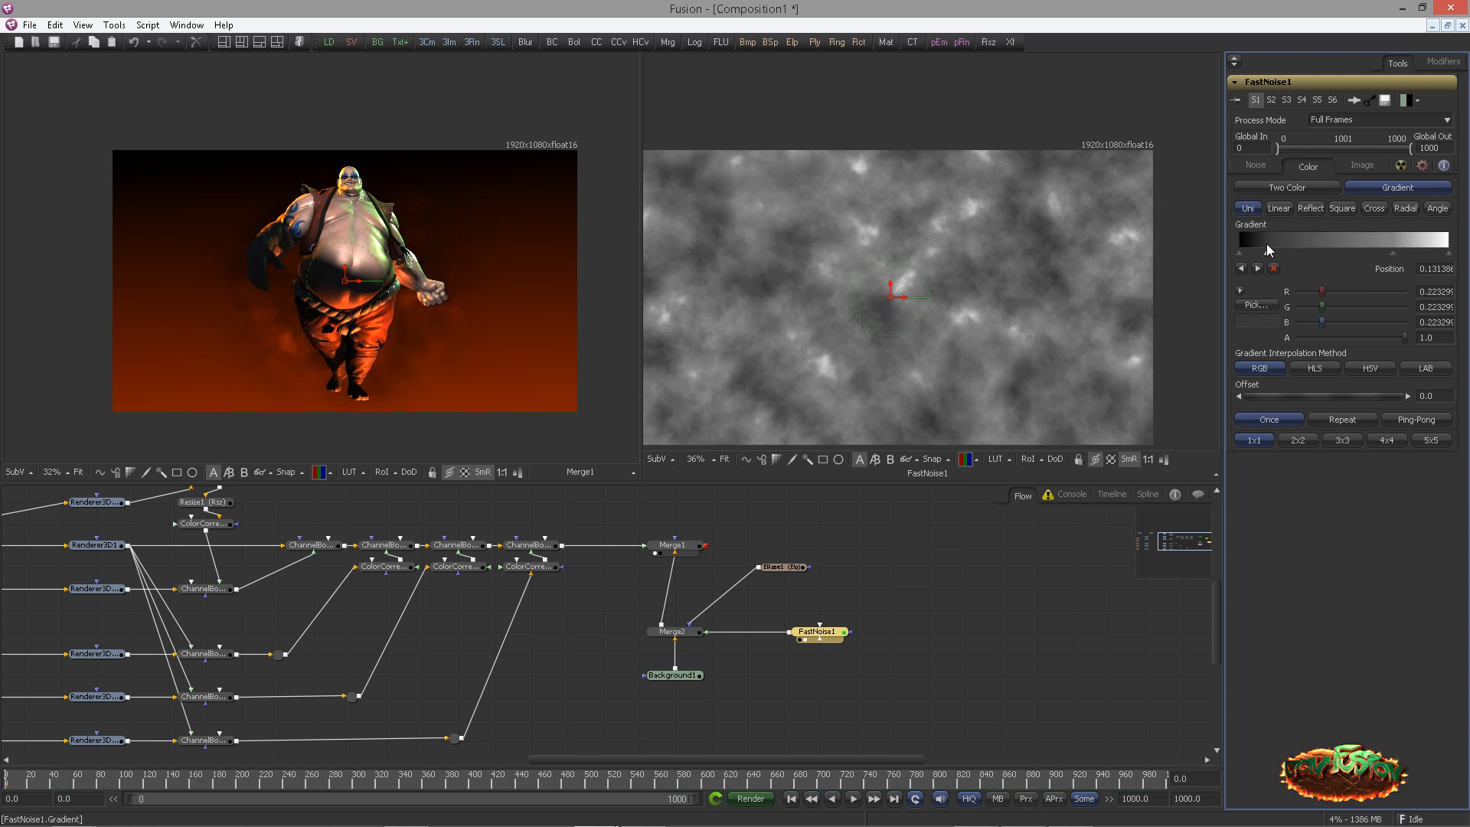
pyautogui.moveTo(1266, 243); pyautogui.dragTo(1275, 243)
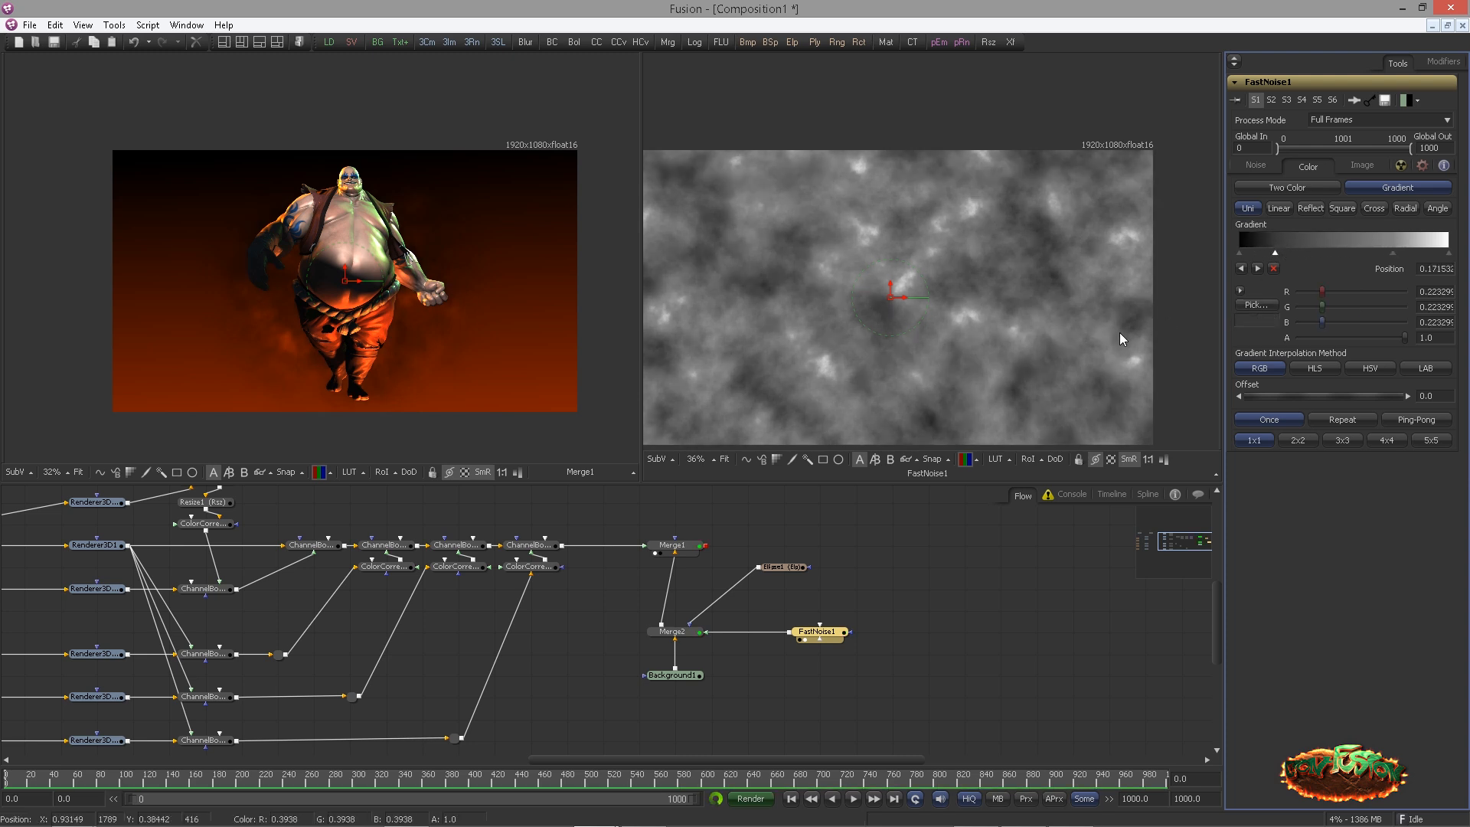
# Enable Inverted and Discontinuous for FastNoise1's noise pattern
pyautogui.click(1255, 166)
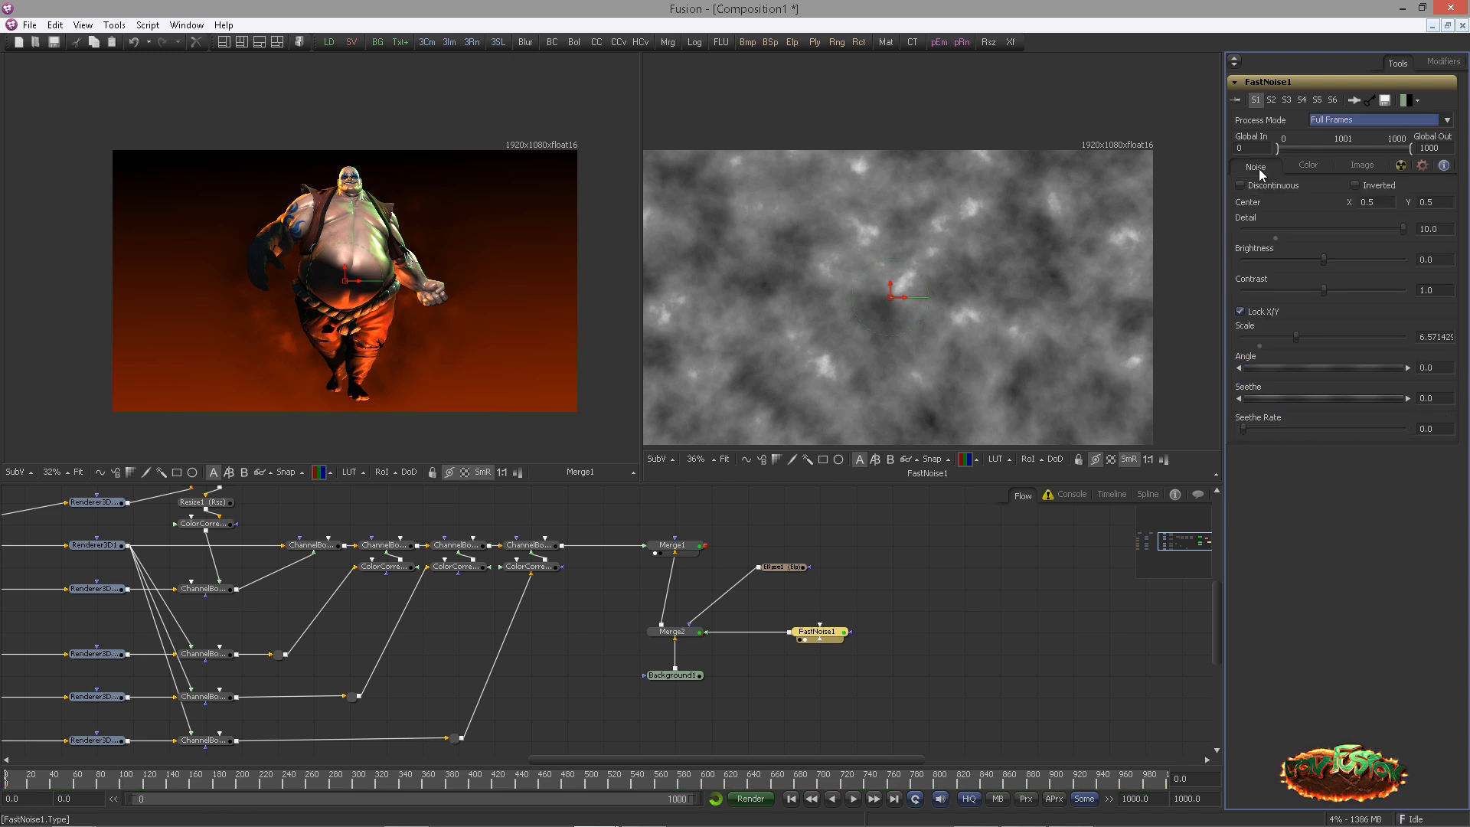
pyautogui.click(1353, 185)
pyautogui.press('space')
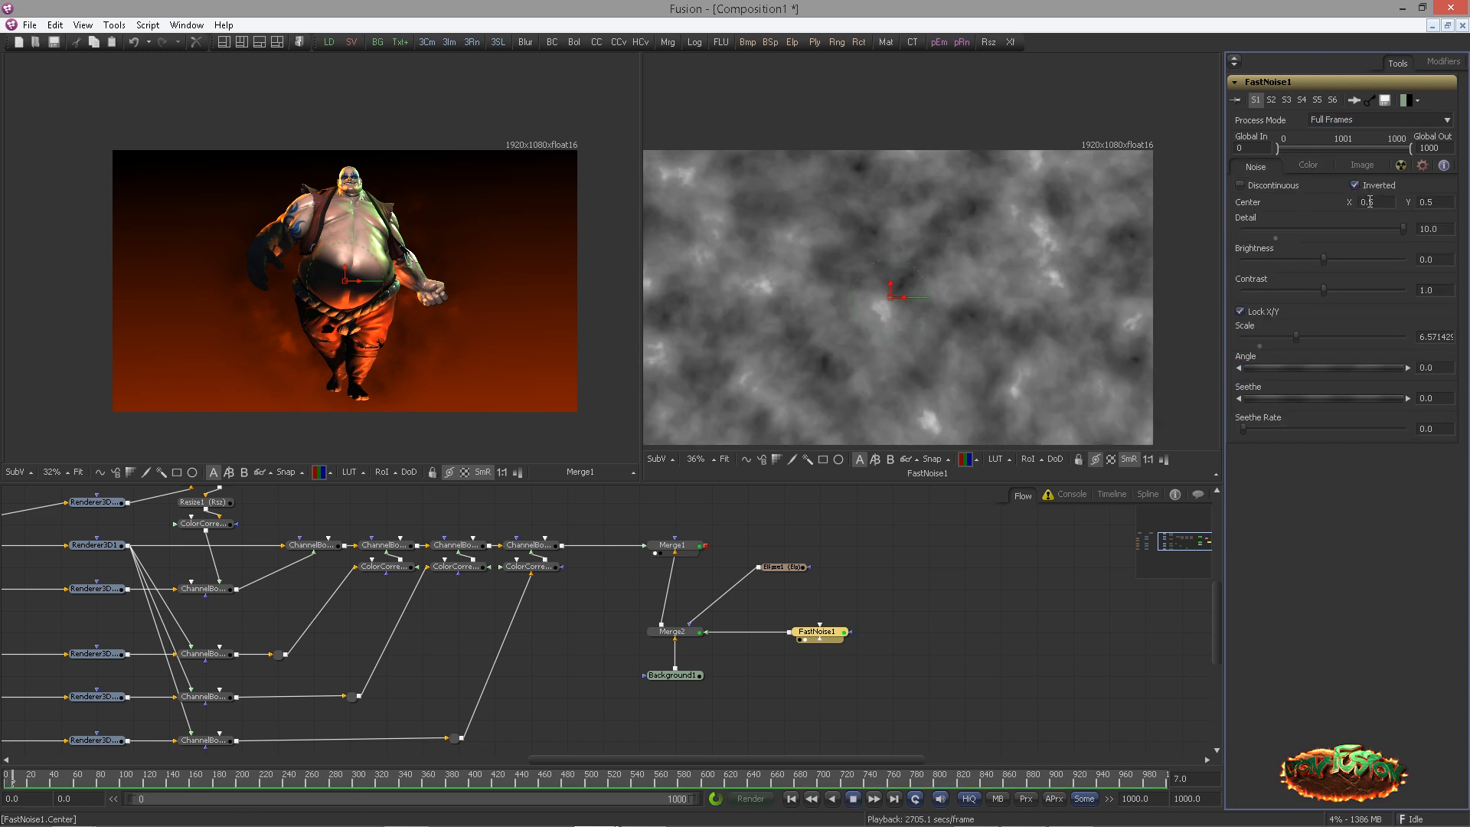
pyautogui.click(1272, 186)
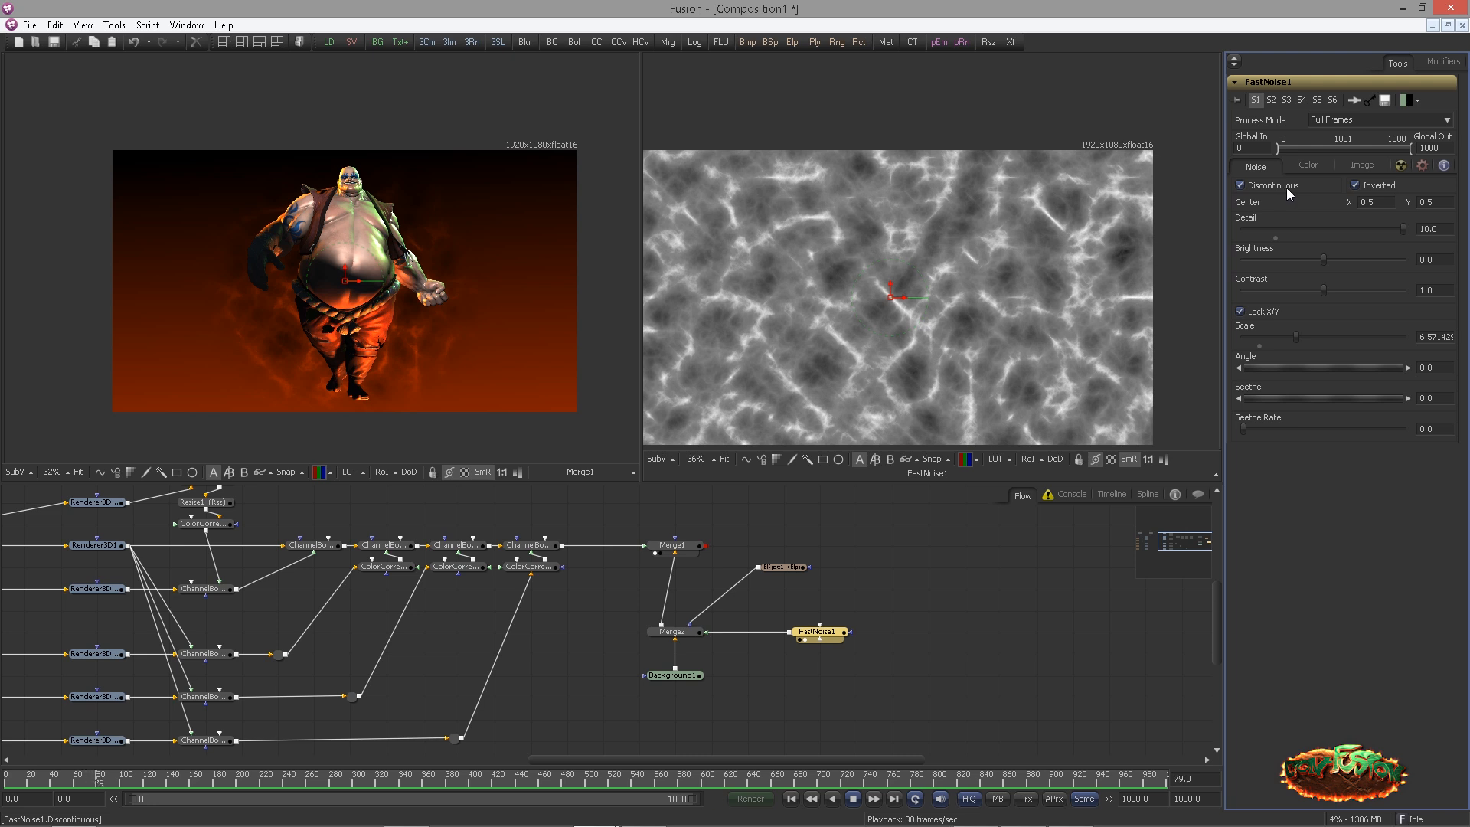
# Place the Ellipse mask directly above FastNoise1 and shift Merge2, Background1 and FastNoise1 farther below Merge1 in the flow
pyautogui.moveTo(784, 566); pyautogui.dragTo(819, 610)
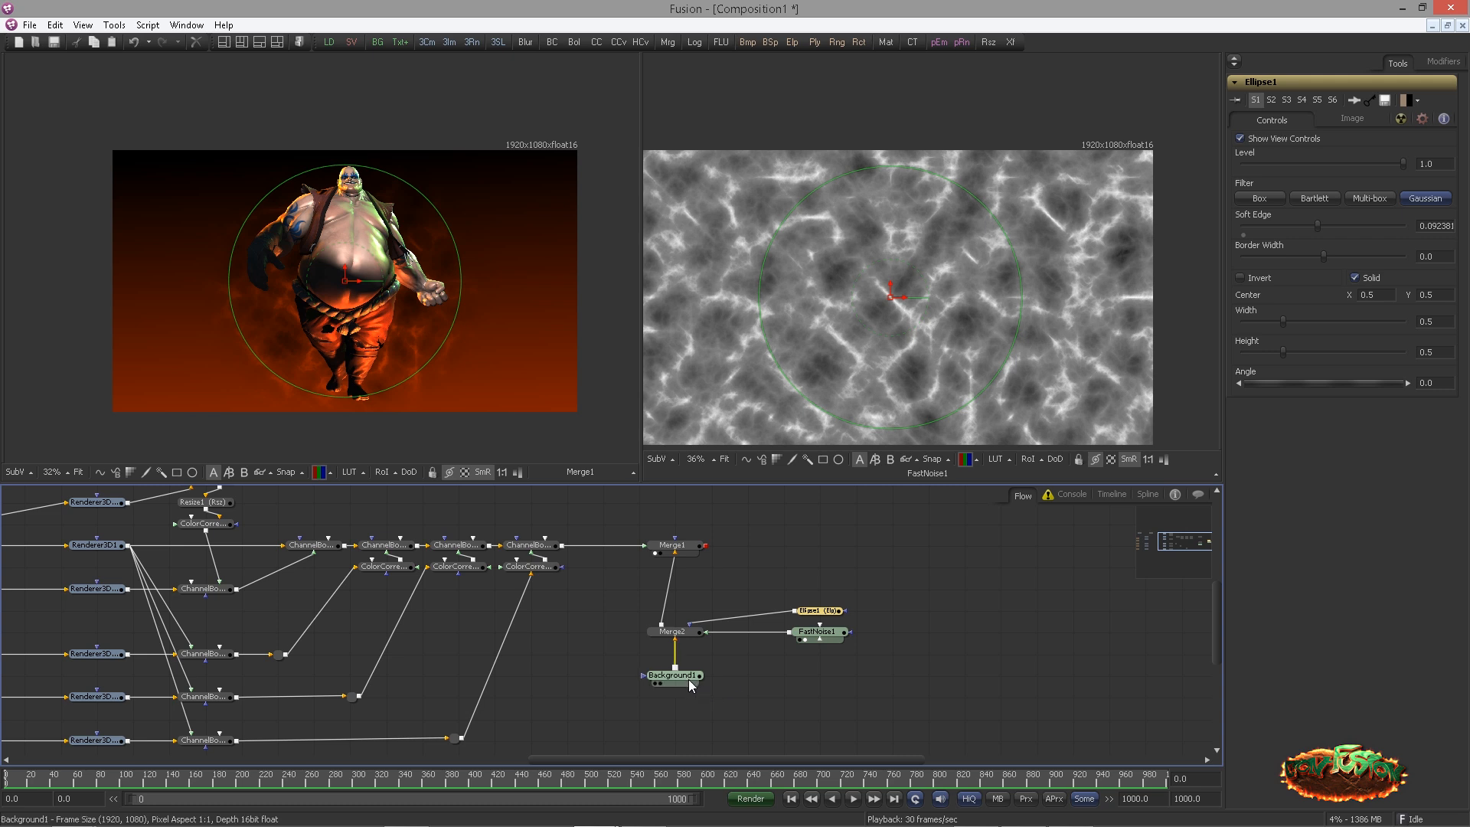
pyautogui.moveTo(688, 678); pyautogui.dragTo(688, 698)
pyautogui.moveTo(688, 633); pyautogui.dragTo(687, 654)
pyautogui.moveTo(806, 633)
pyautogui.mouseDown()
pyautogui.moveTo(806, 653)
pyautogui.moveTo(815, 633)
pyautogui.mouseUp()
pyautogui.click(817, 545)
pyautogui.moveTo(891, 540); pyautogui.dragTo(822, 509)
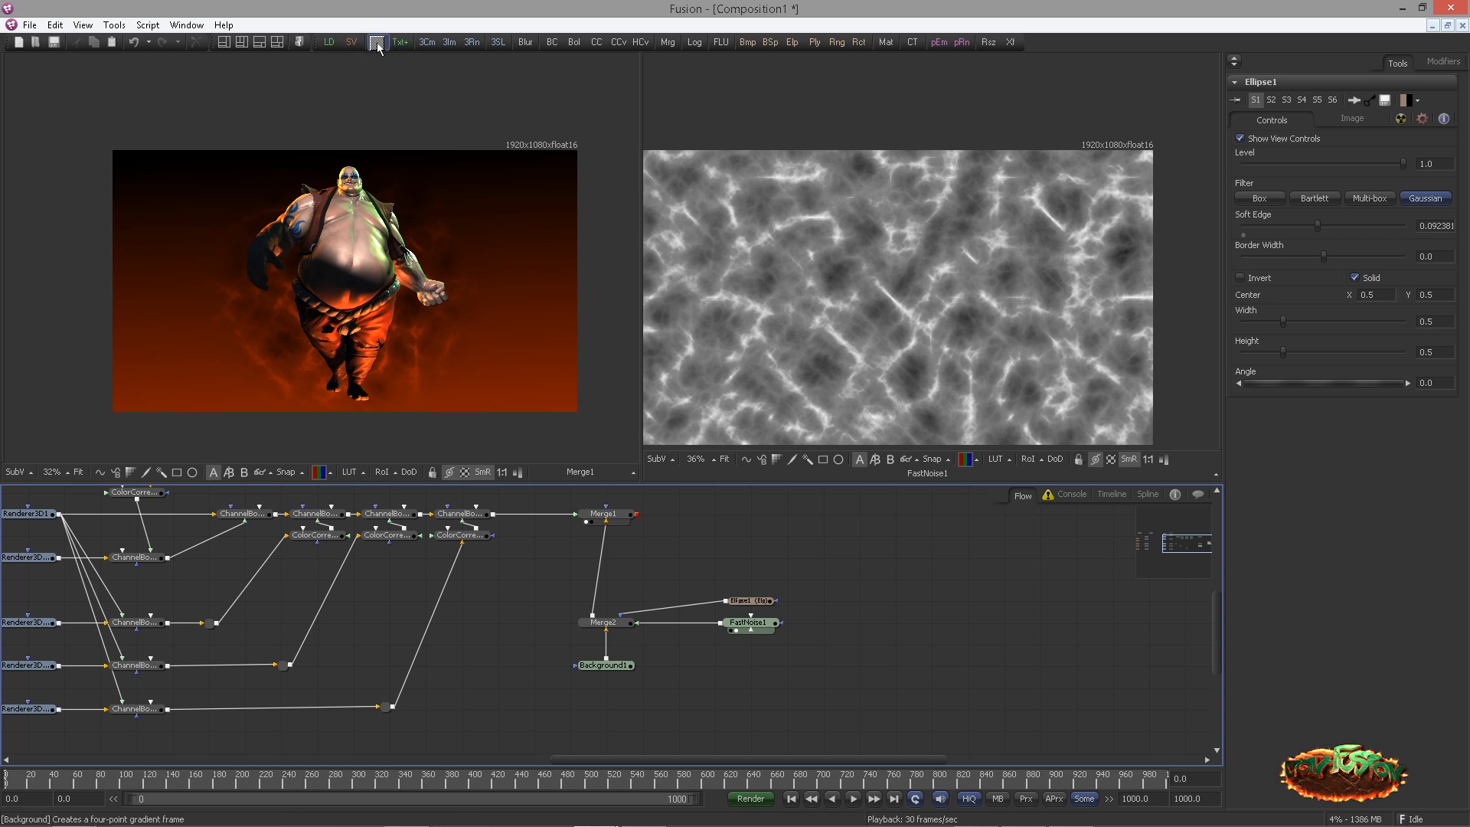
# Add a second Background beside Merge1 and give it a linear gradient with a hard black-to-white transition near the middle, at about 0.496
pyautogui.moveTo(377, 42); pyautogui.dragTo(806, 549)
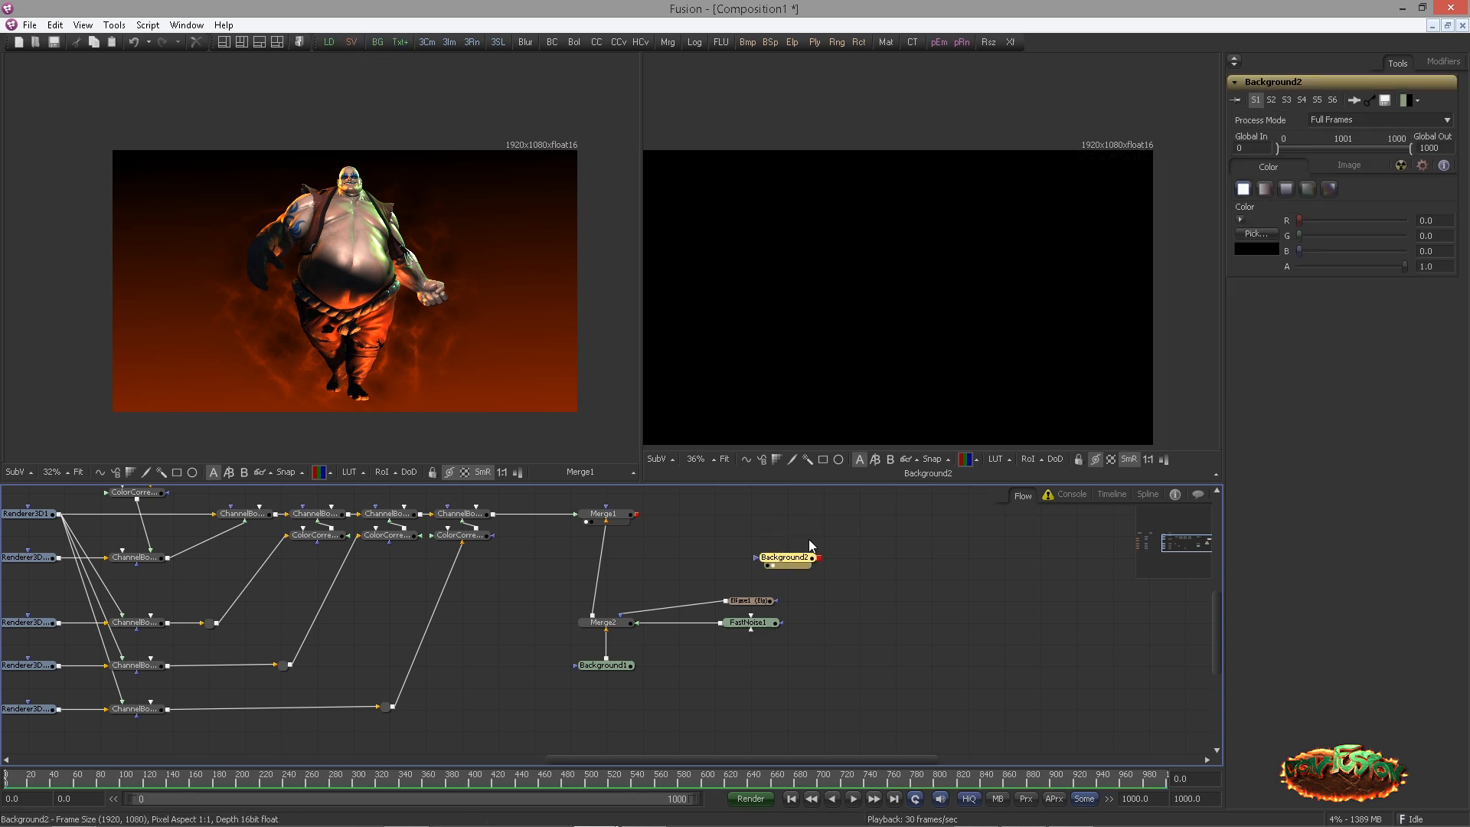
pyautogui.click(1328, 189)
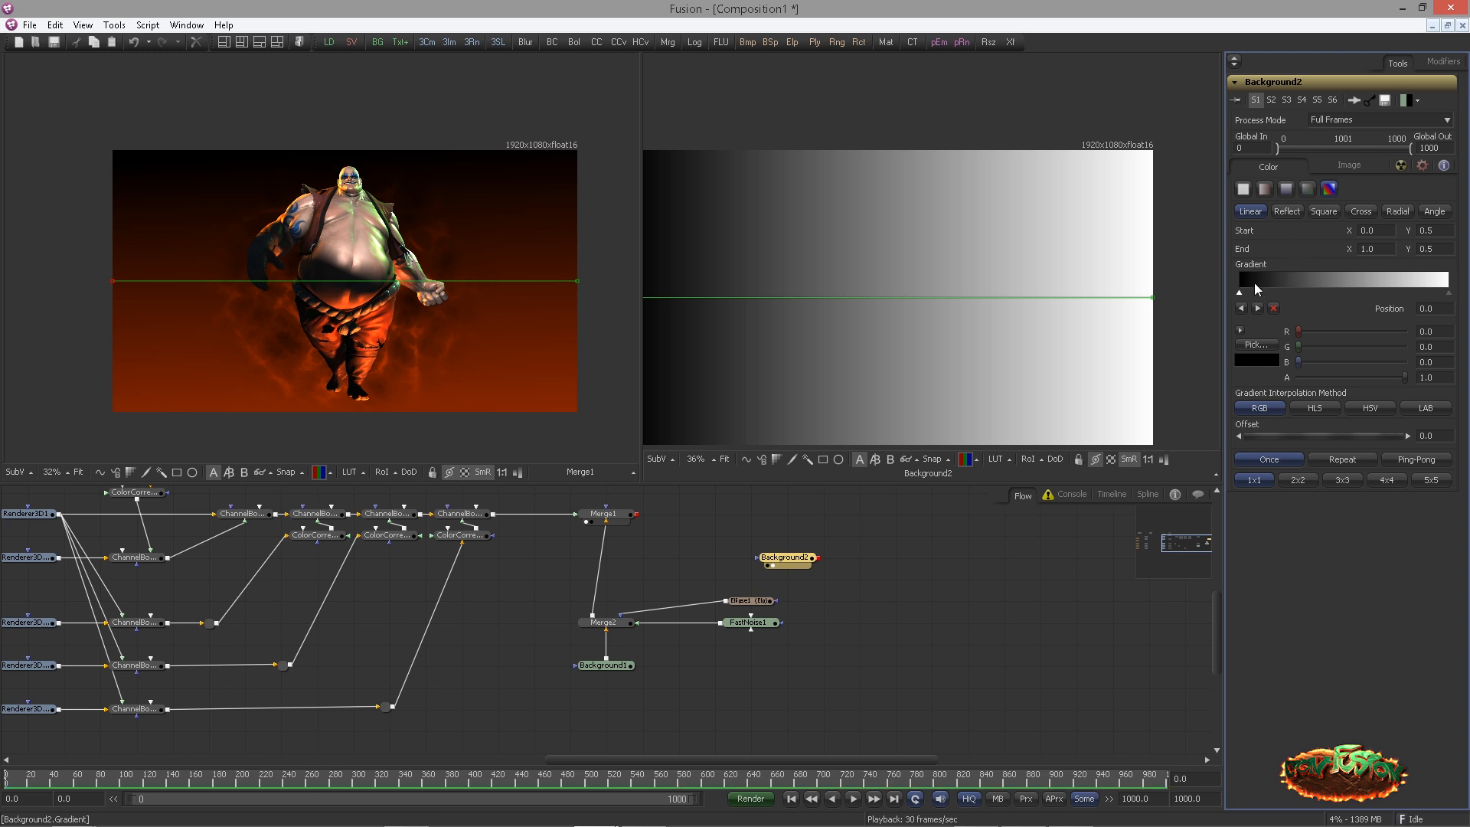
pyautogui.moveTo(1271, 292); pyautogui.dragTo(1338, 293)
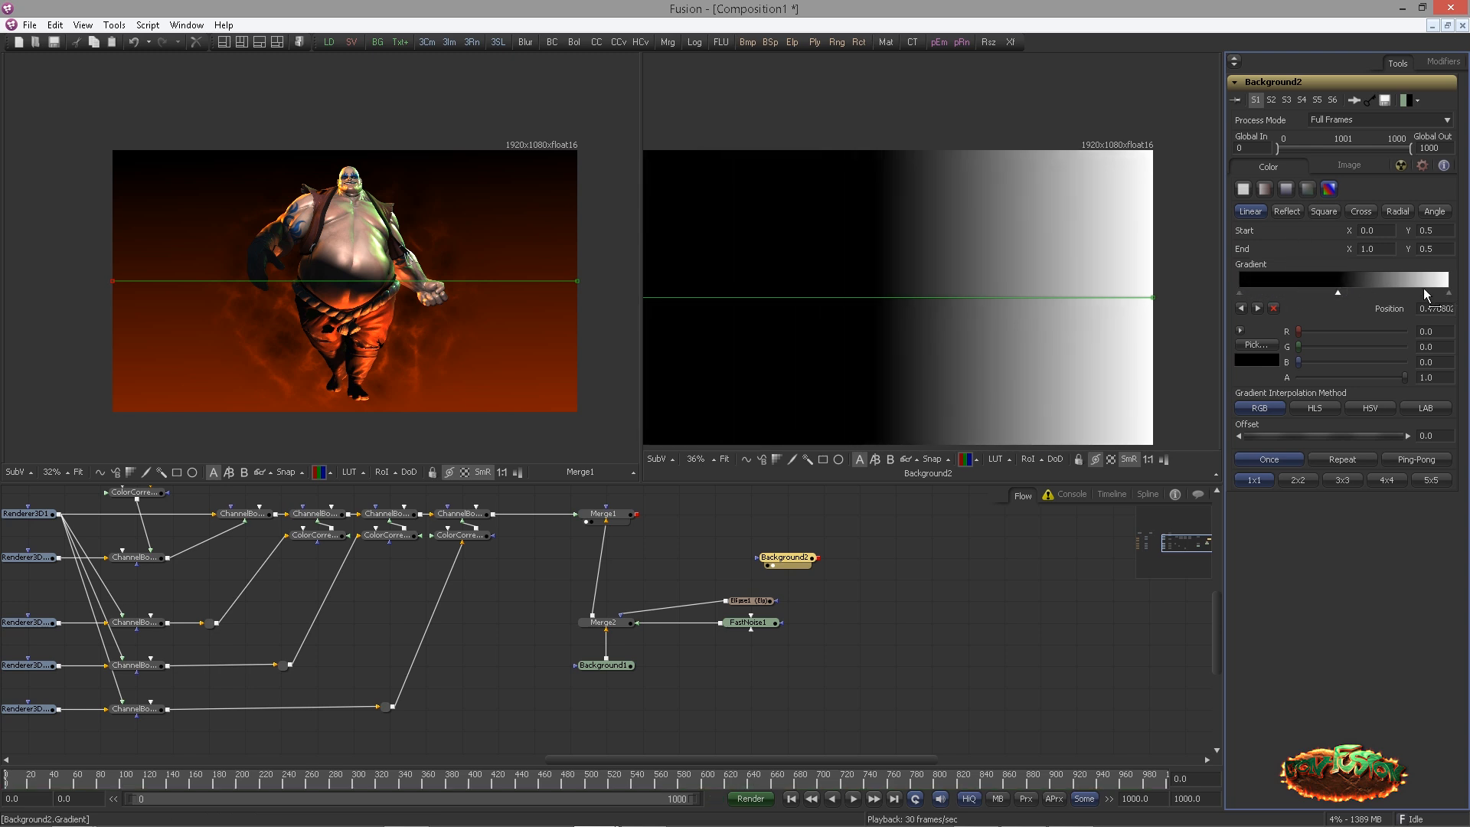
pyautogui.moveTo(1447, 292); pyautogui.dragTo(1343, 294)
# Shorten Background2's gradient to end at X 0.15, Y 0.5 and set it to Repeat to produce vertical stripes
pyautogui.moveTo(1155, 296); pyautogui.dragTo(766, 294)
pyautogui.click(1439, 249)
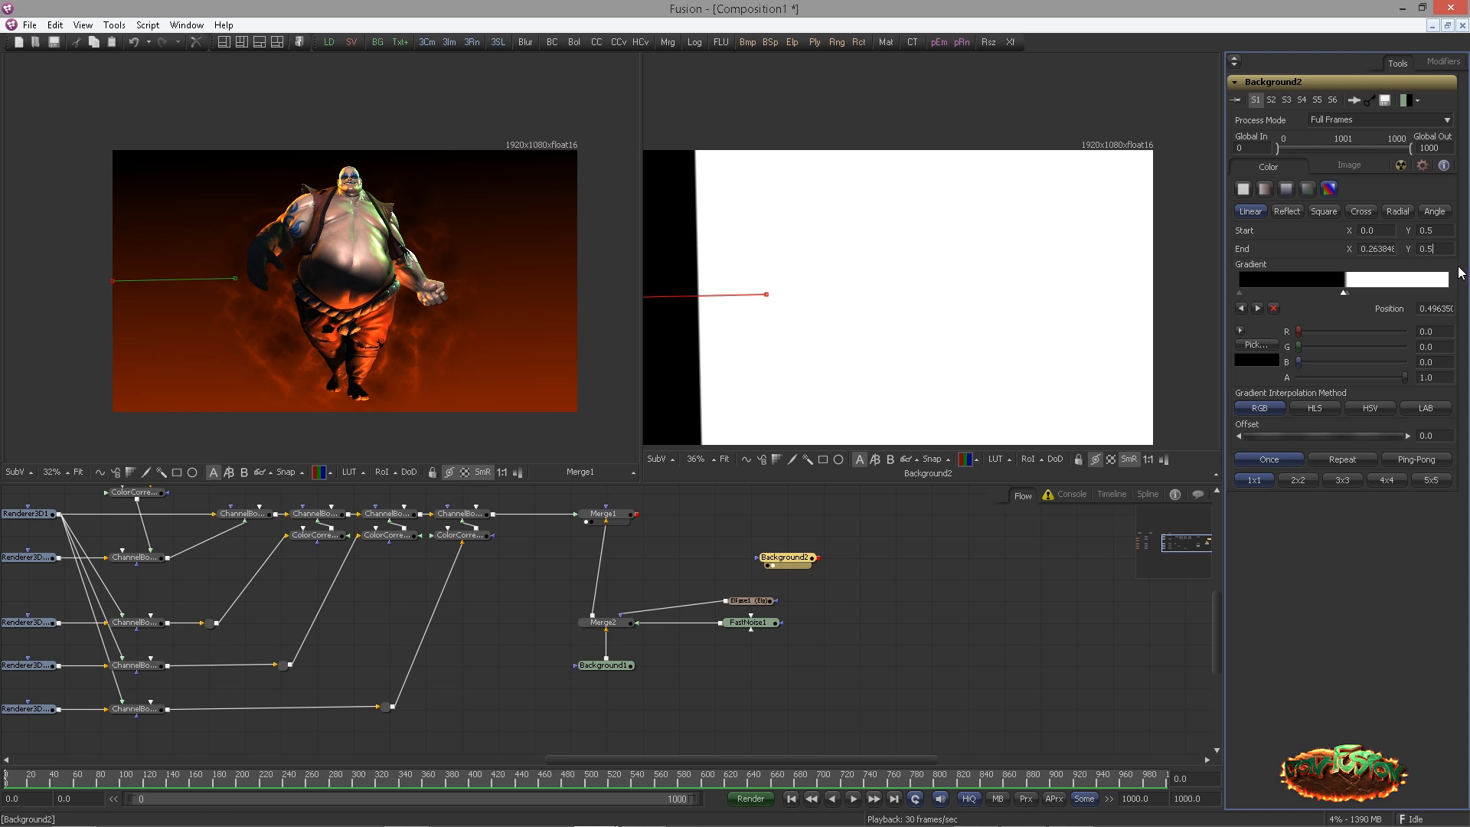
pyautogui.write('0.5')
pyautogui.press('Return')
pyautogui.click(1343, 460)
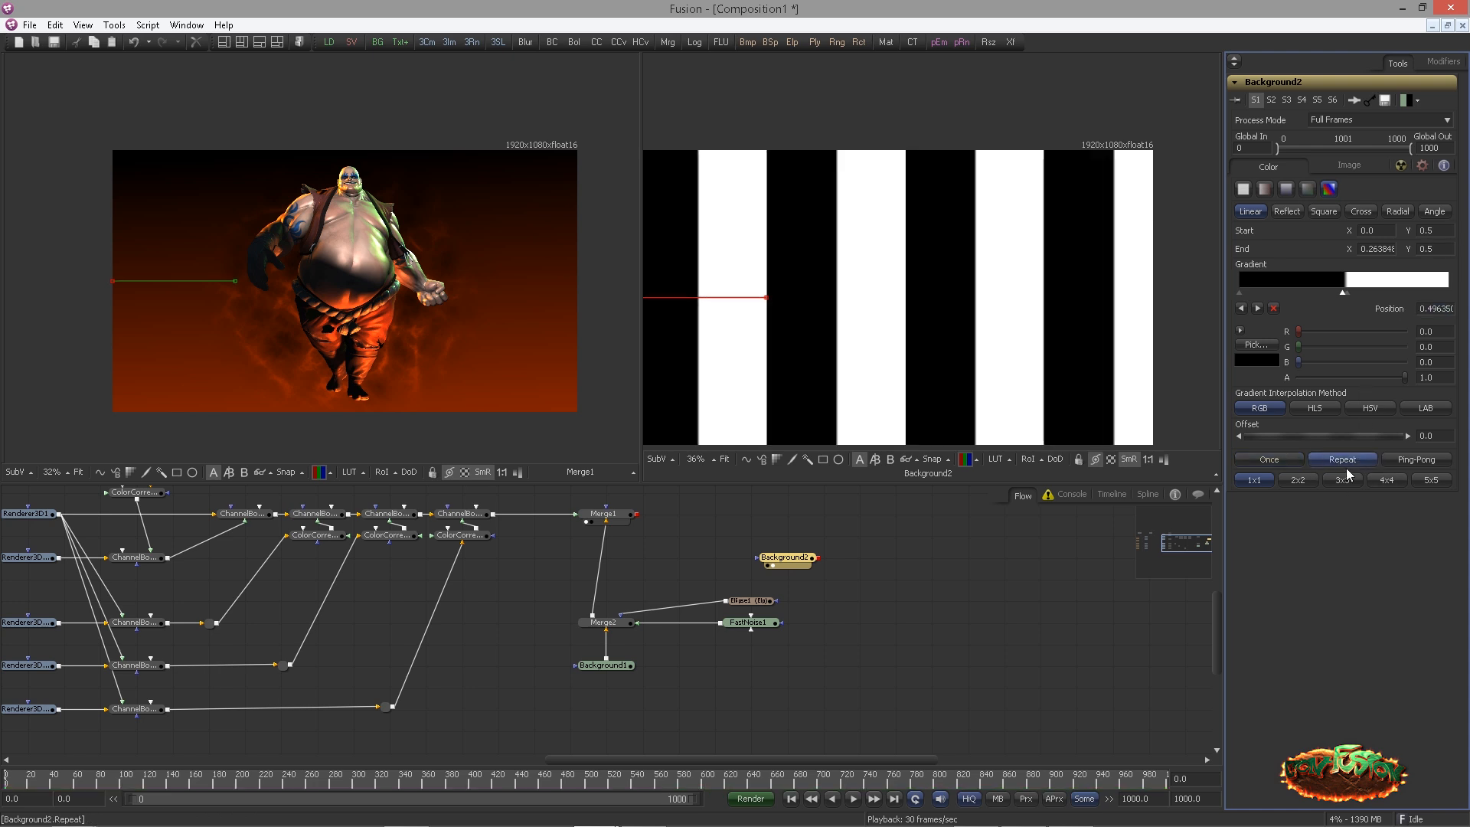
pyautogui.scroll(-2, 975, 289)
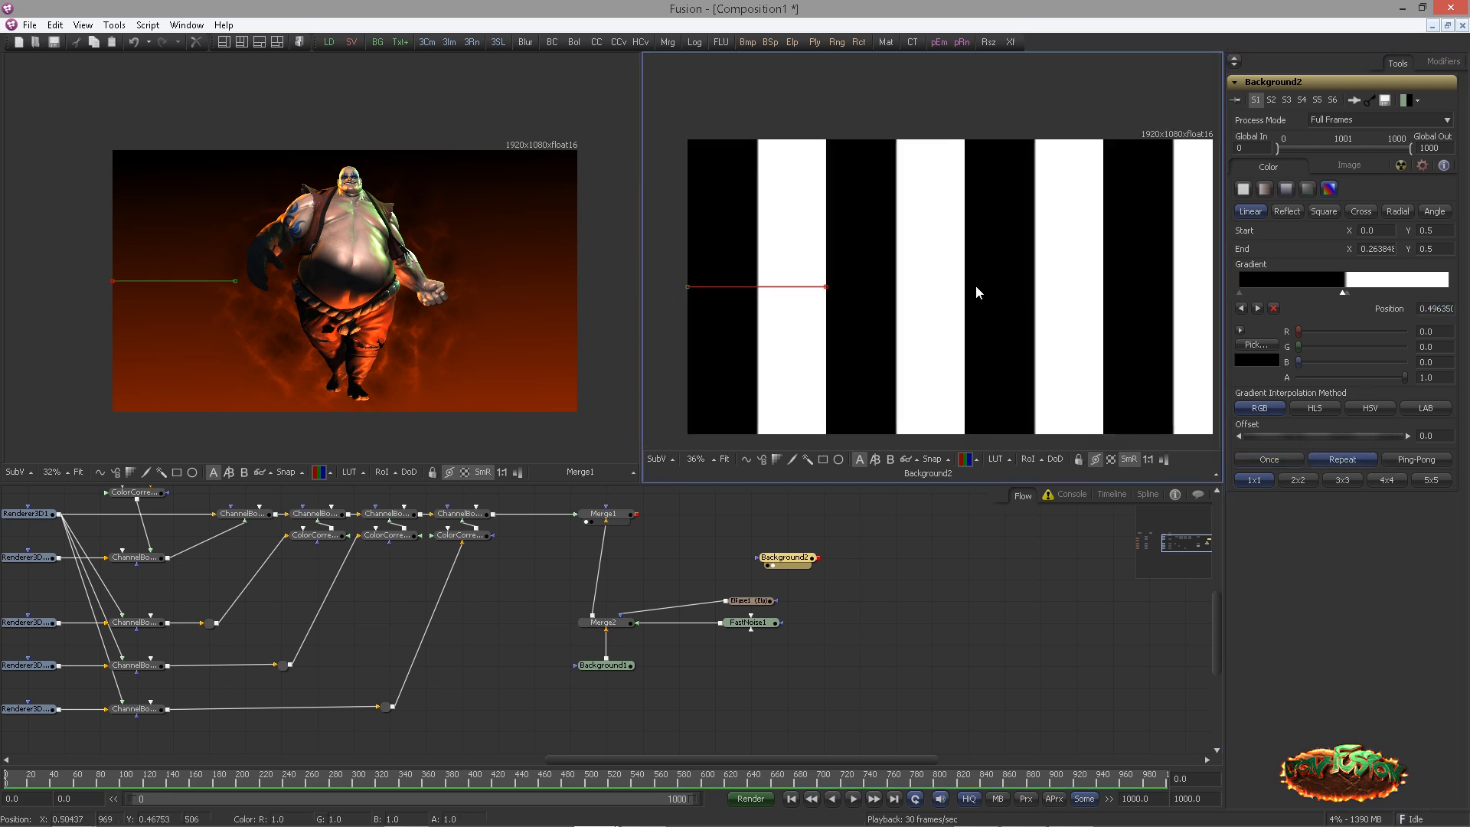
pyautogui.click(1370, 249)
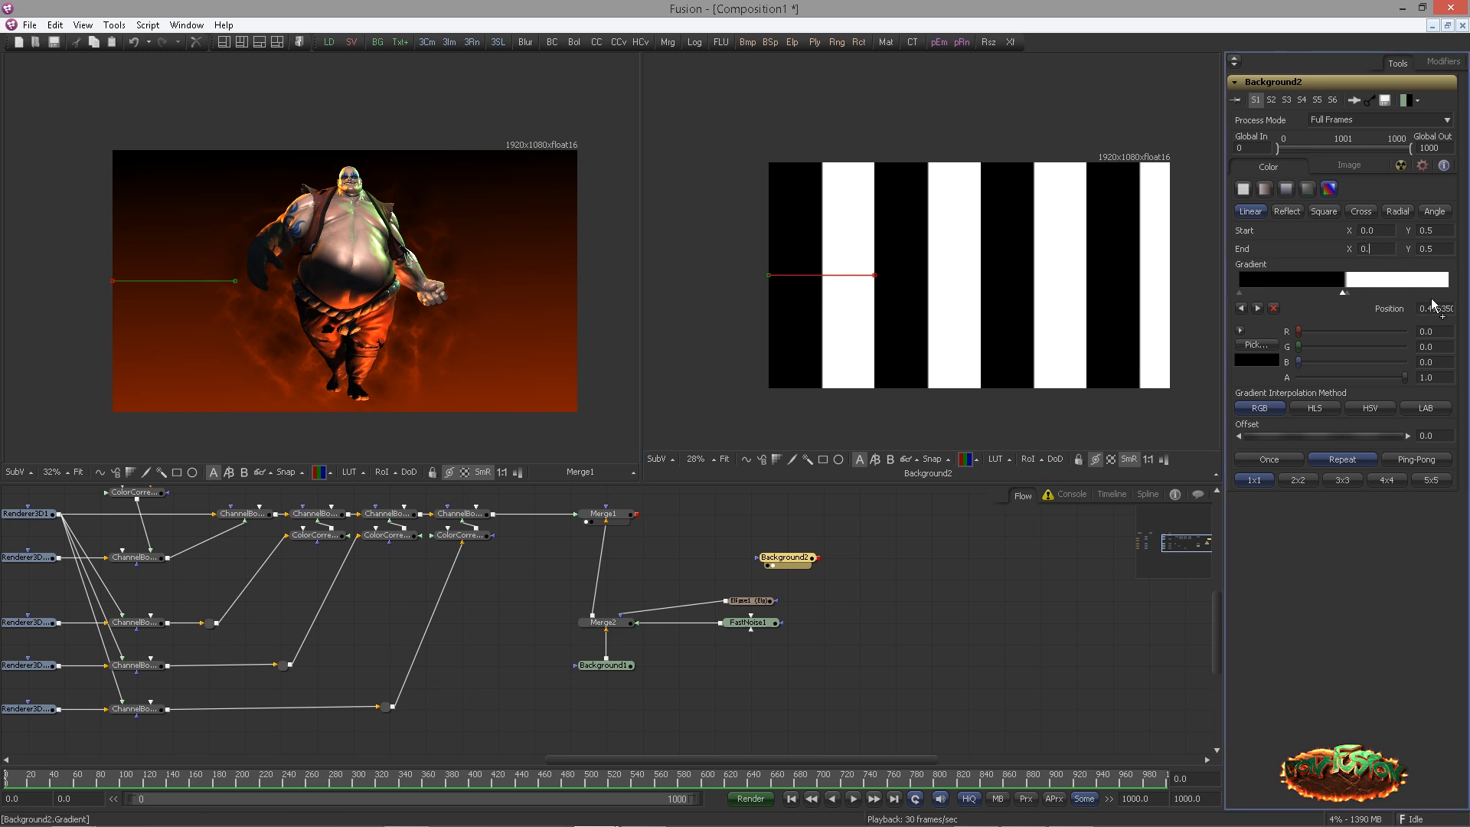
pyautogui.write('0.15')
pyautogui.press('Tab')
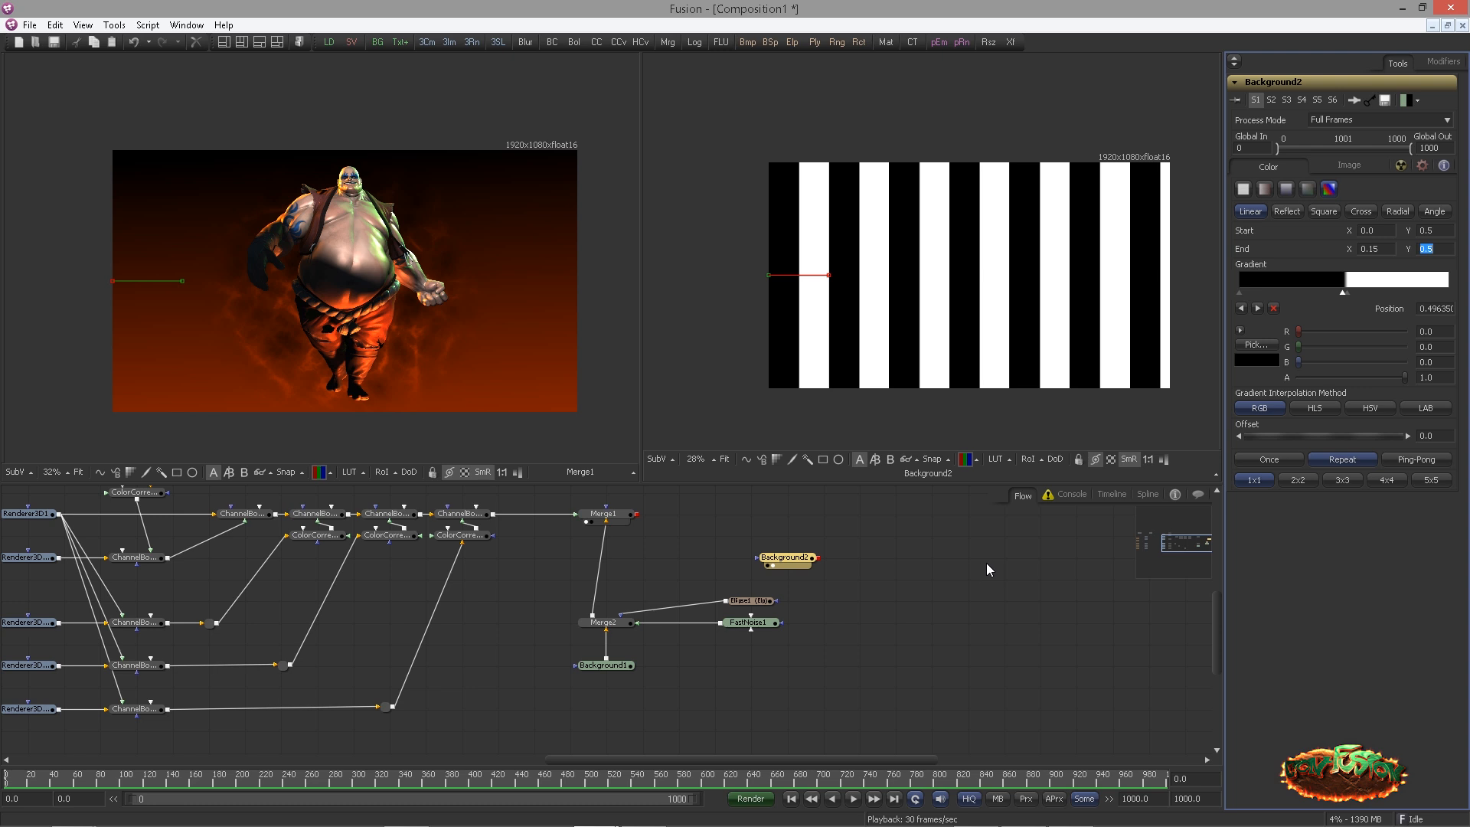
# Append a Coordinate Space warp tool to Background2
pyautogui.click(949, 580)
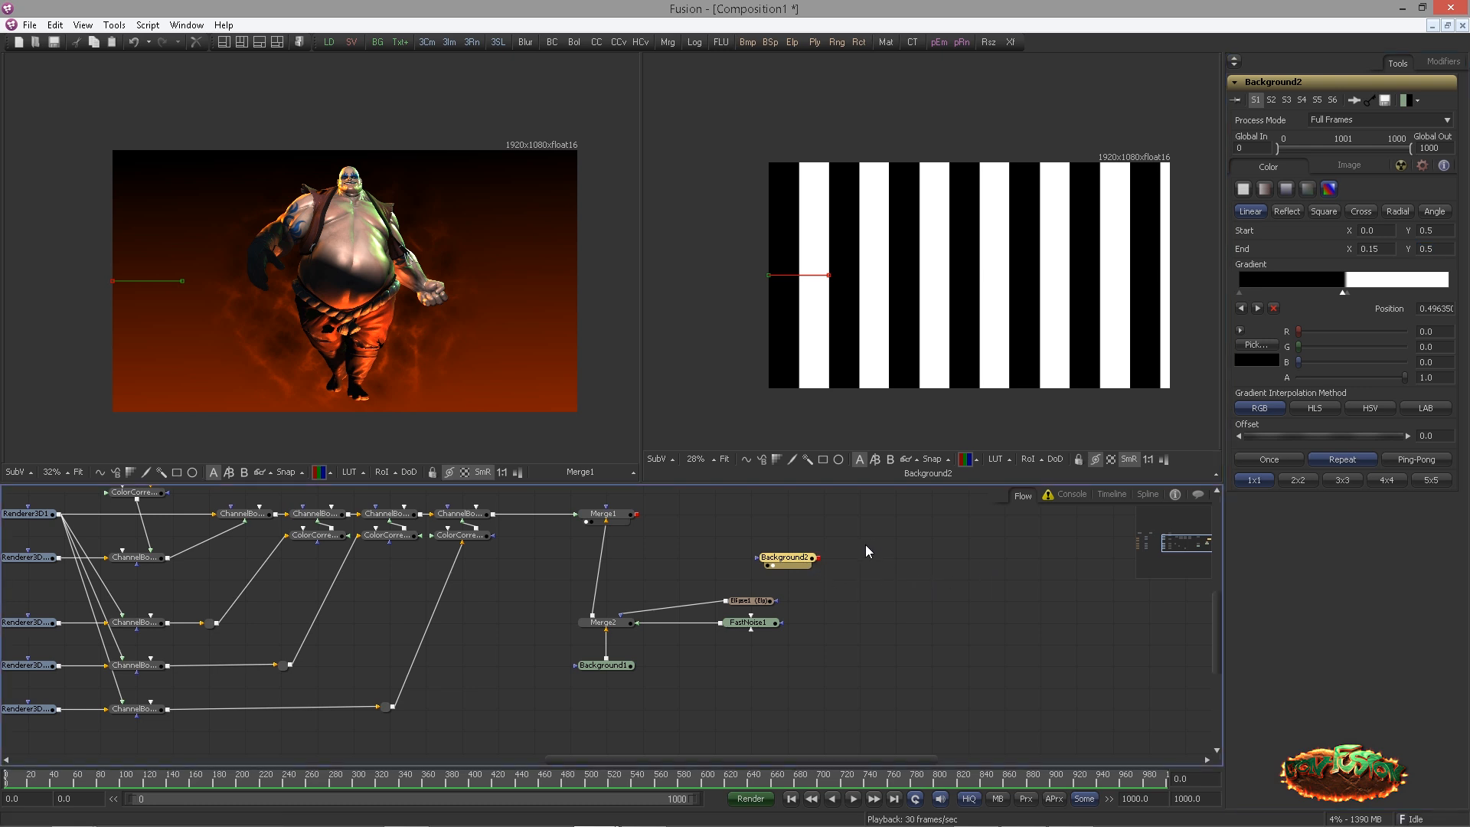
pyautogui.click(146, 25)
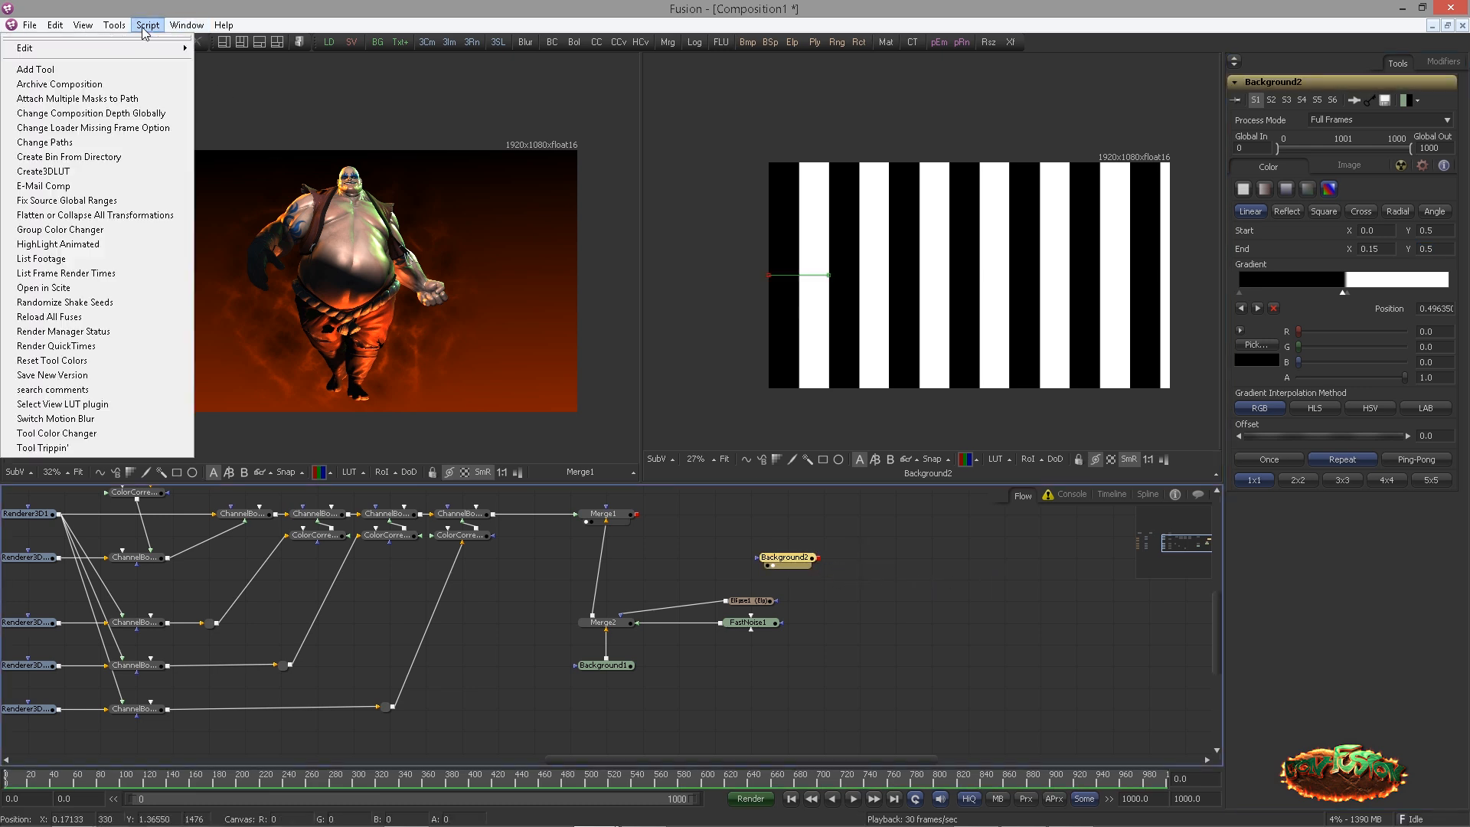
pyautogui.moveTo(113, 25)
pyautogui.moveTo(76, 455)
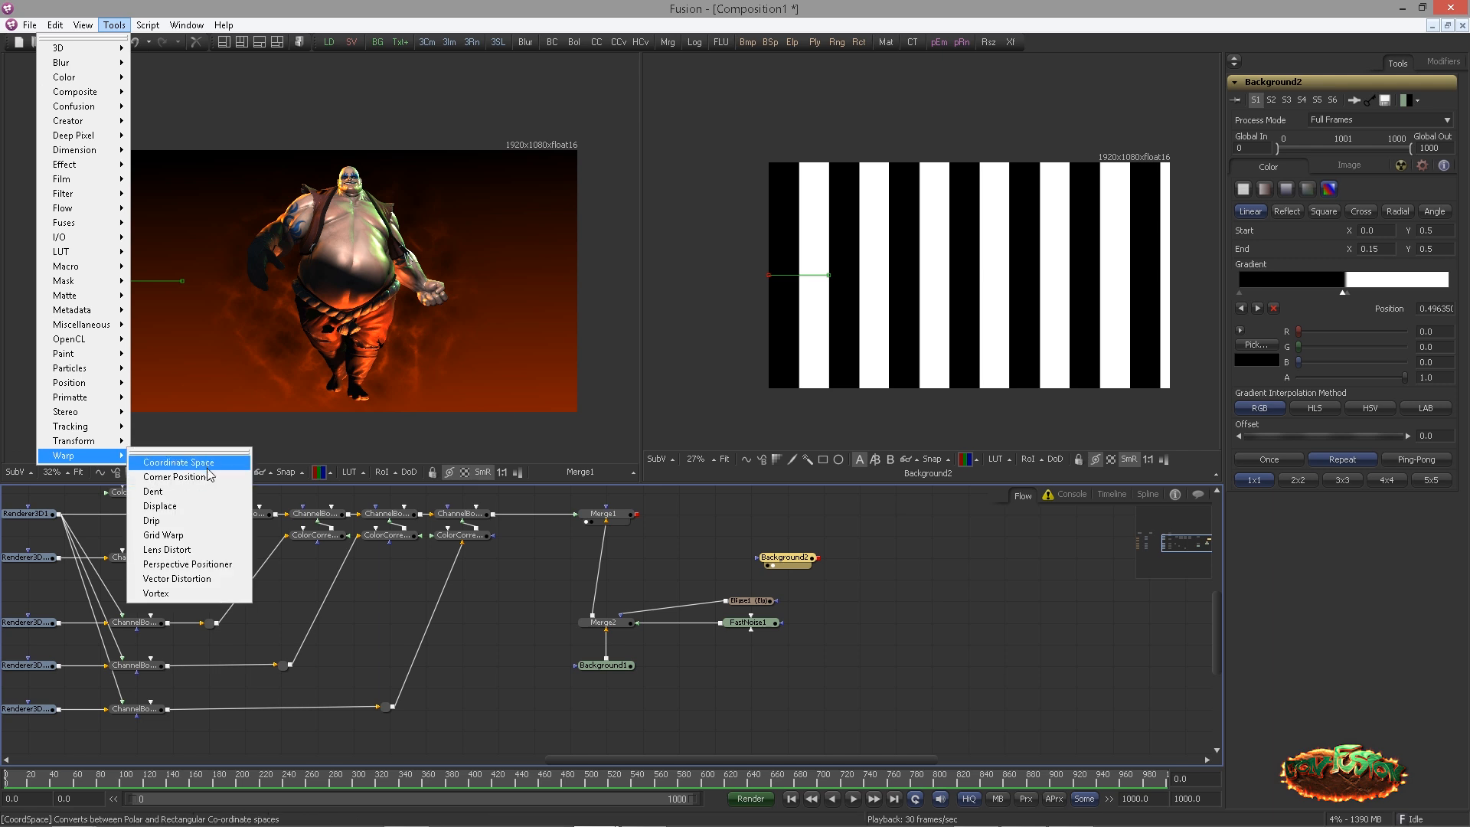
pyautogui.click(208, 463)
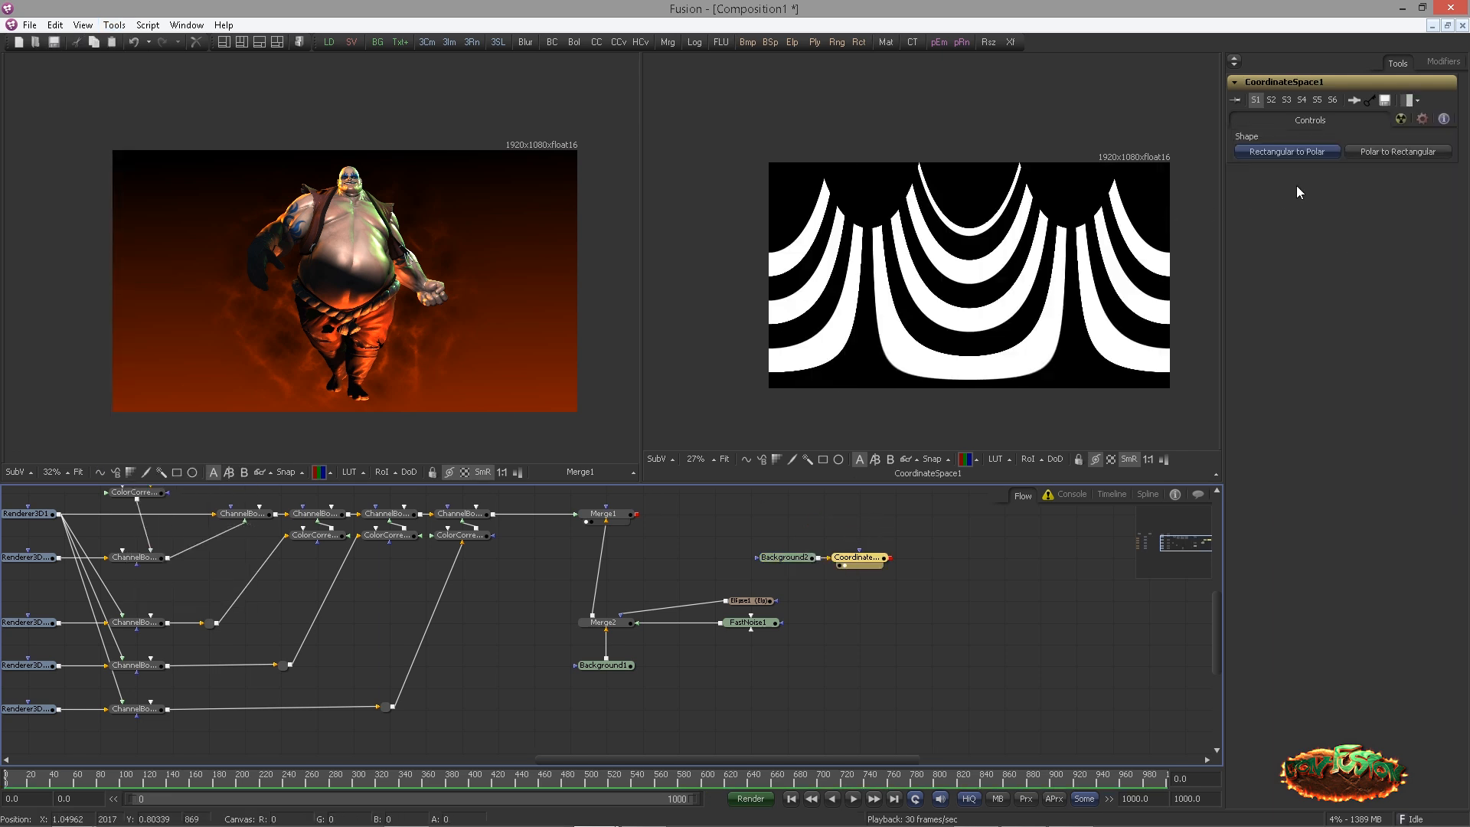
# Set the coordinate space shape to Polar to Rectangular and move its node and Background2 next to the merge column
pyautogui.click(1394, 152)
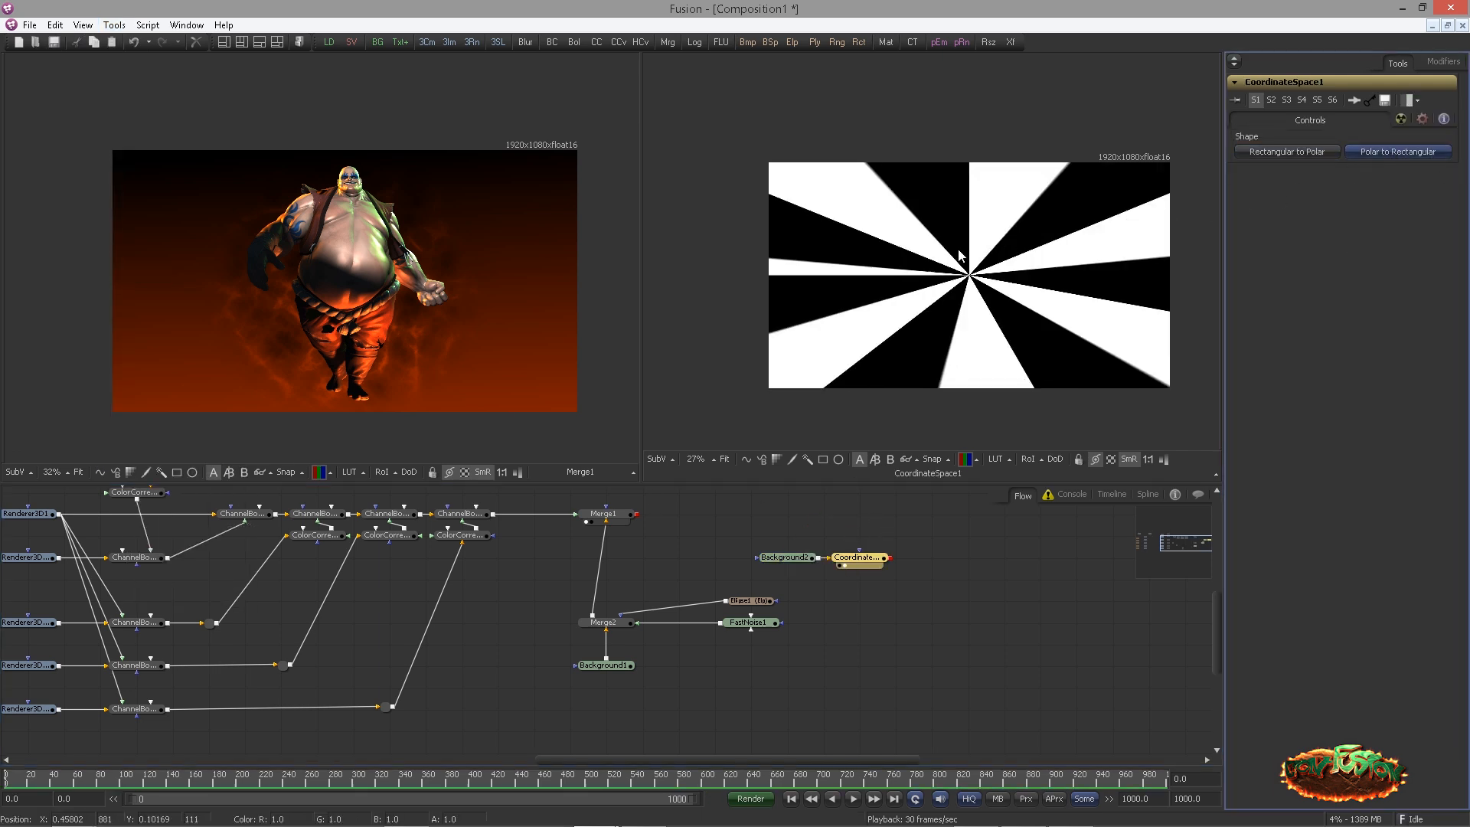
pyautogui.moveTo(864, 562); pyautogui.dragTo(900, 563)
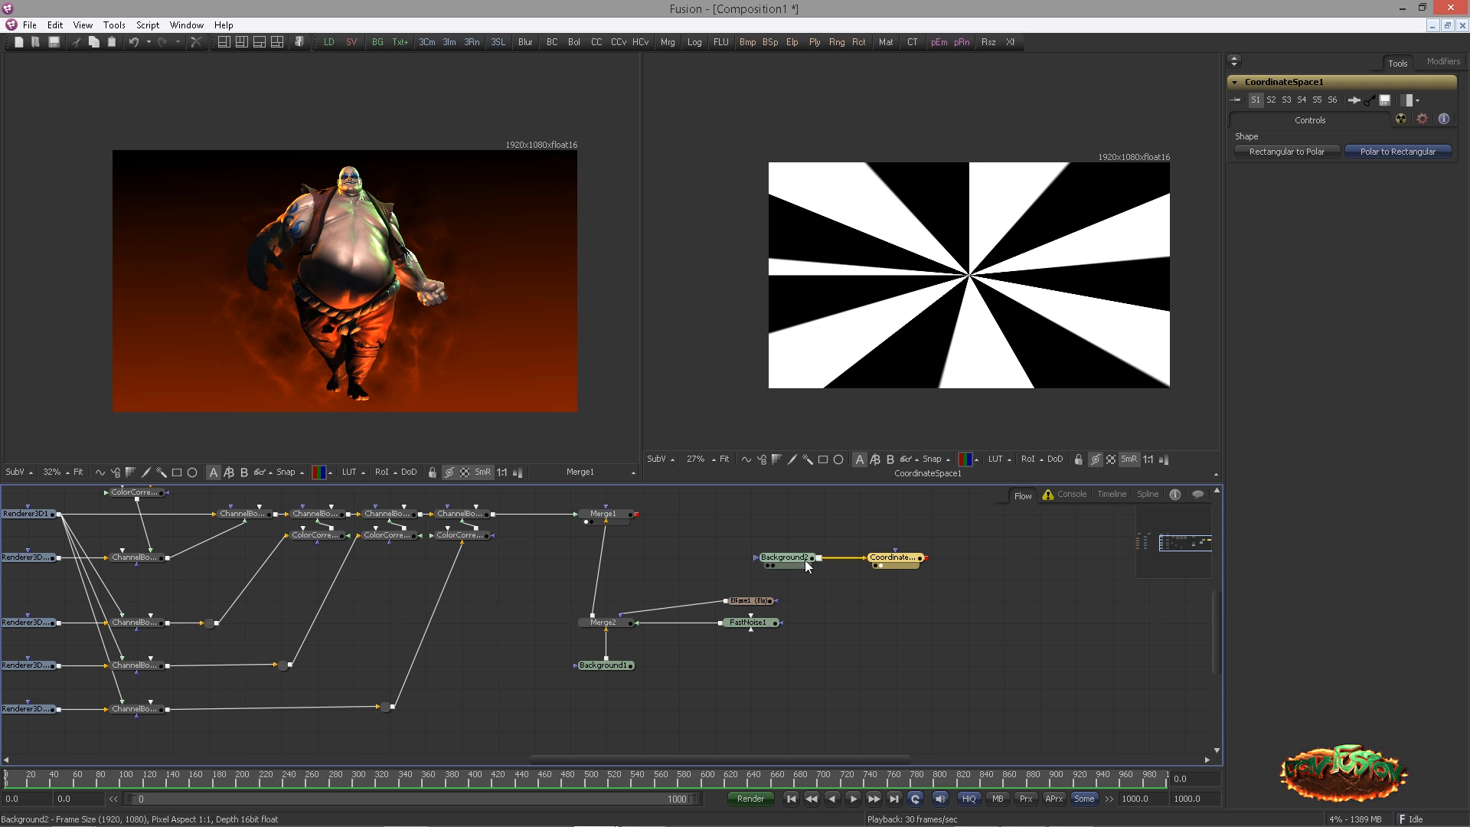
pyautogui.moveTo(784, 557); pyautogui.dragTo(700, 558)
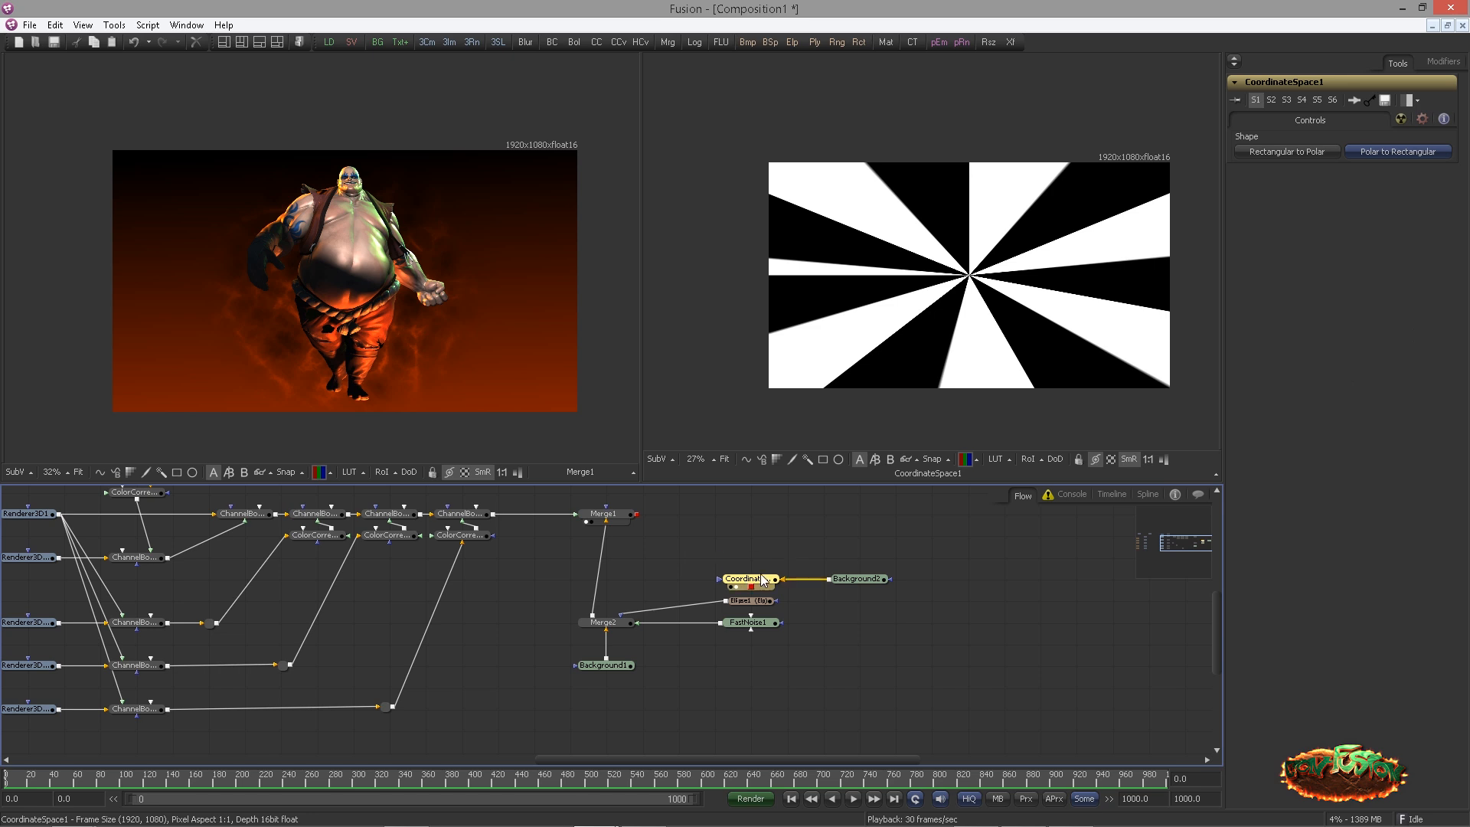
# Add a Merge between Merge2 and Merge1, connect the coordinate space output as its foreground, and show it in the second viewer
pyautogui.click(637, 563)
pyautogui.hotkey('ctrl', 'space')
pyautogui.write('merge')
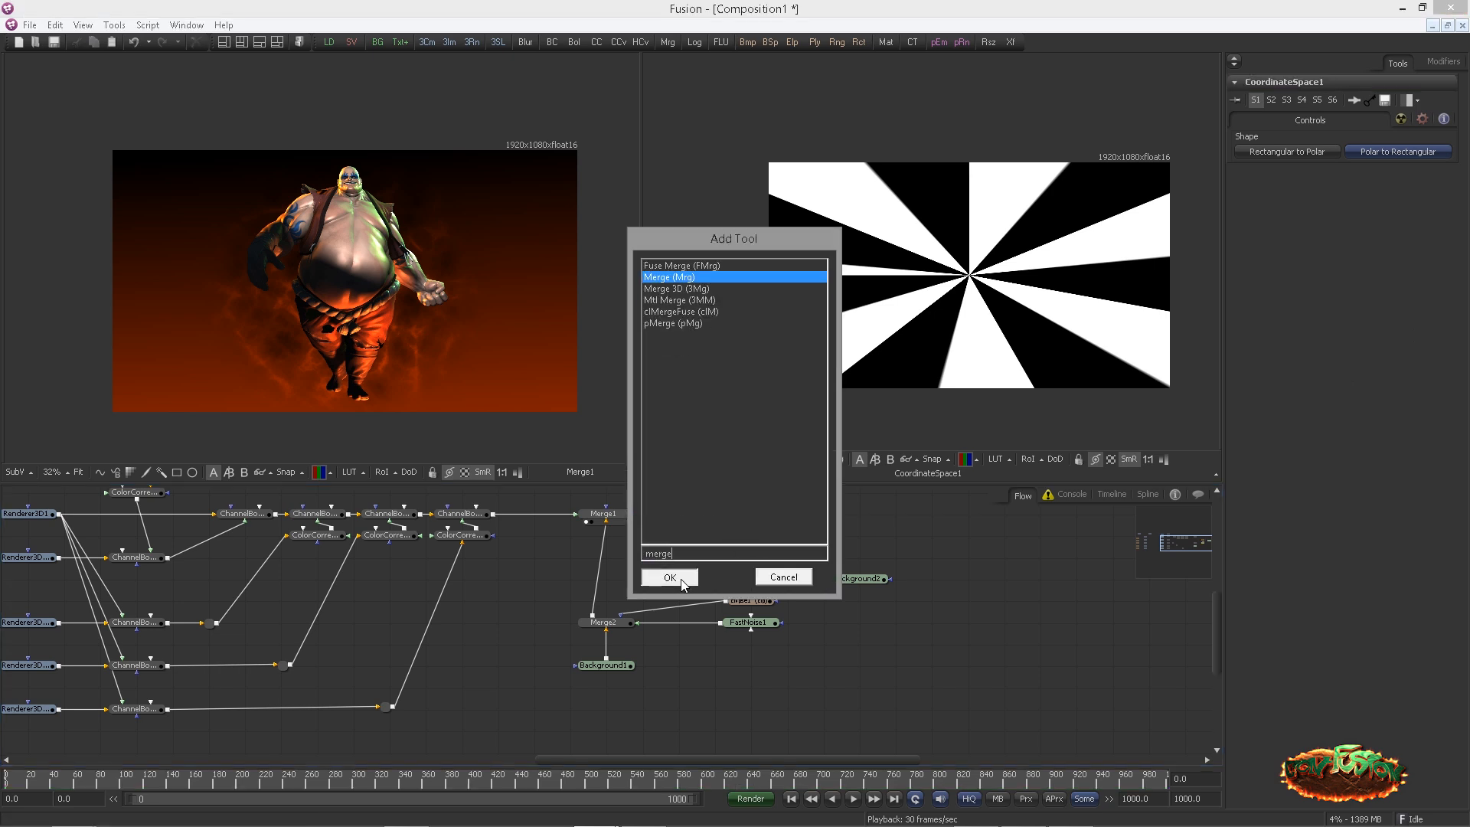
pyautogui.click(679, 577)
pyautogui.moveTo(640, 560); pyautogui.dragTo(602, 567)
pyautogui.moveTo(750, 565); pyautogui.dragTo(619, 559)
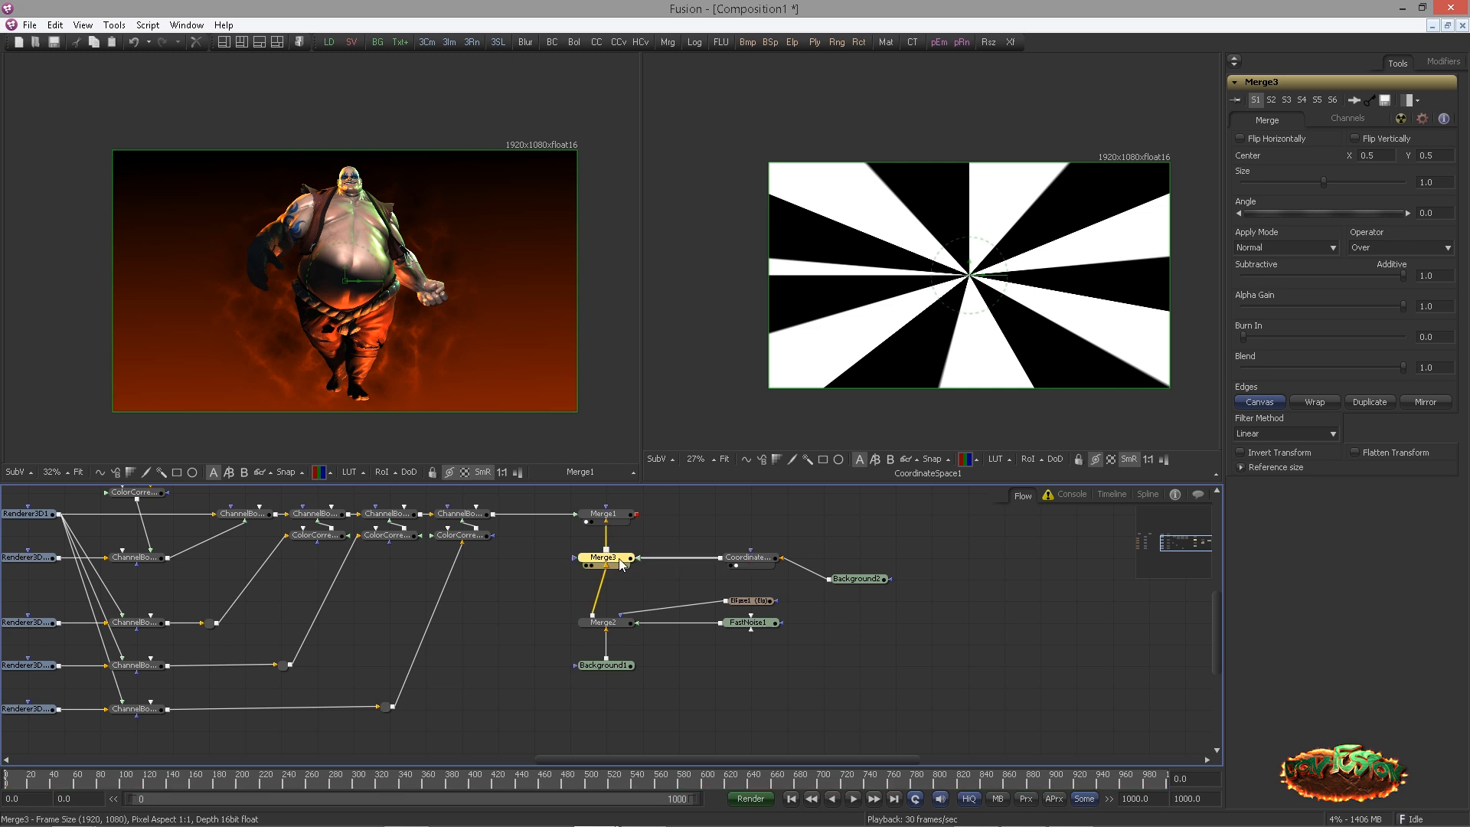
pyautogui.press('2')
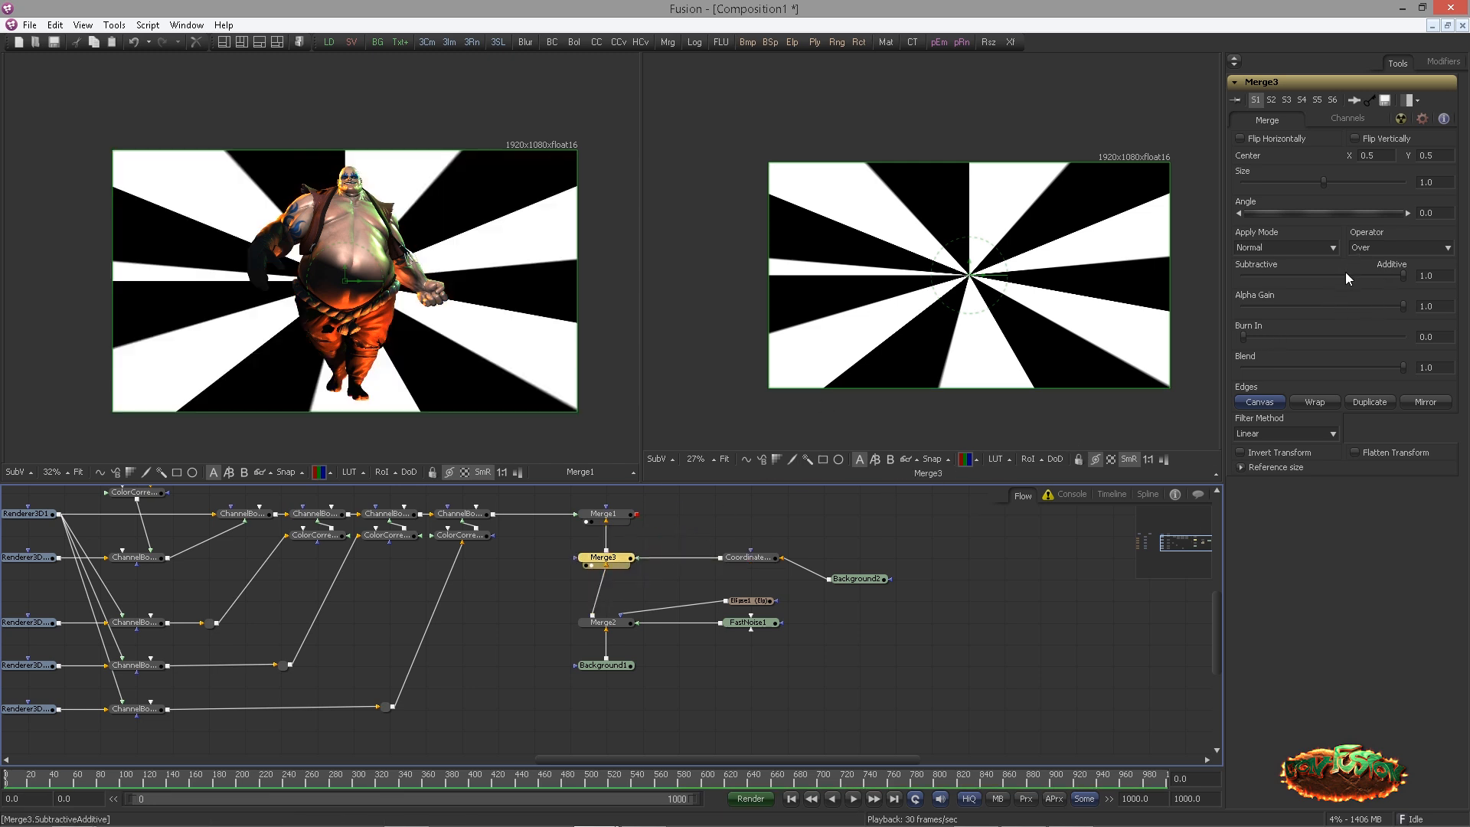
# Blend the rays over the background in Merge3 with Color Dodge apply mode and a gain of about 0.46
pyautogui.click(1286, 248)
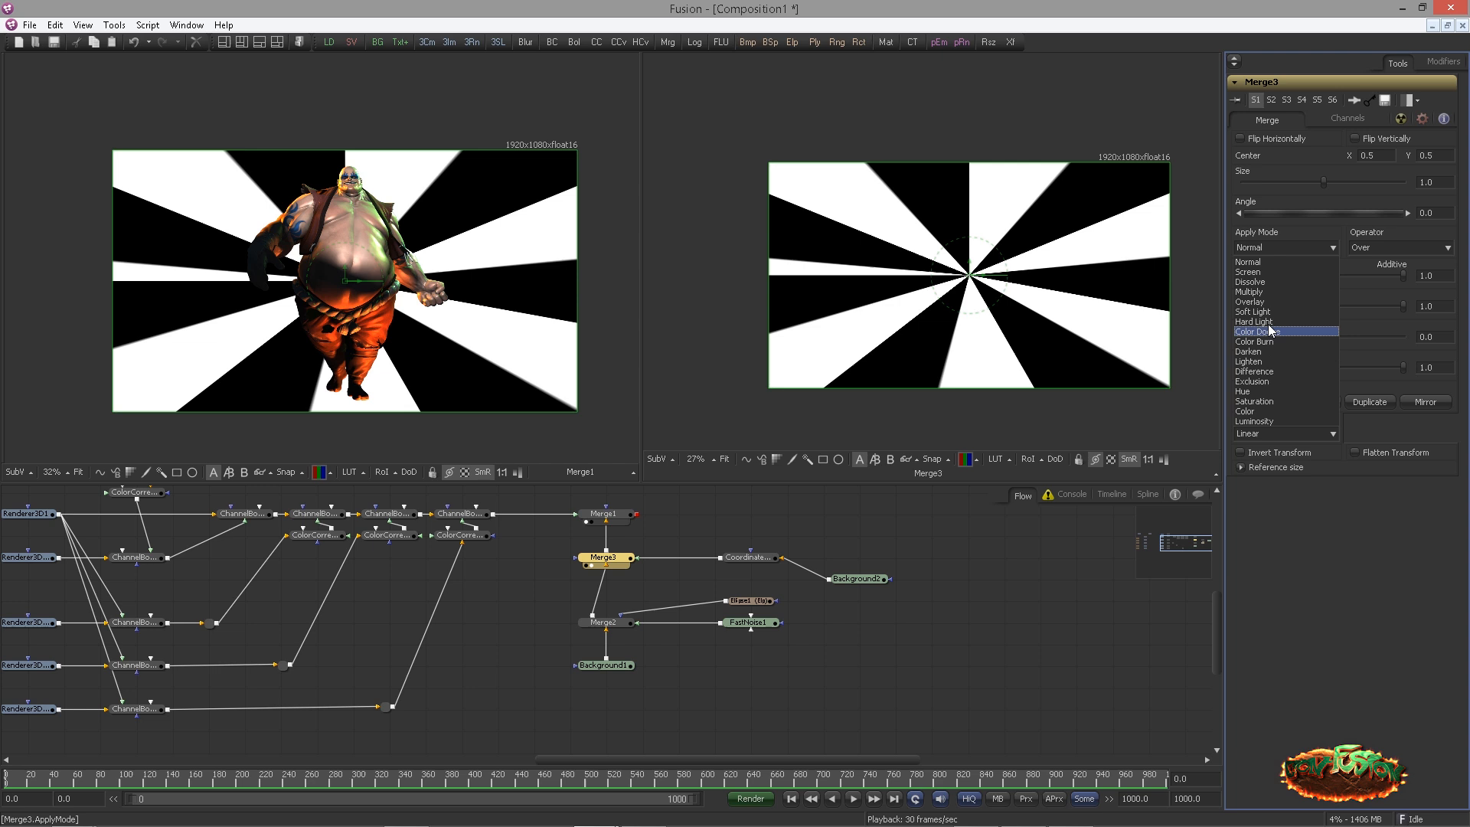
pyautogui.click(1263, 281)
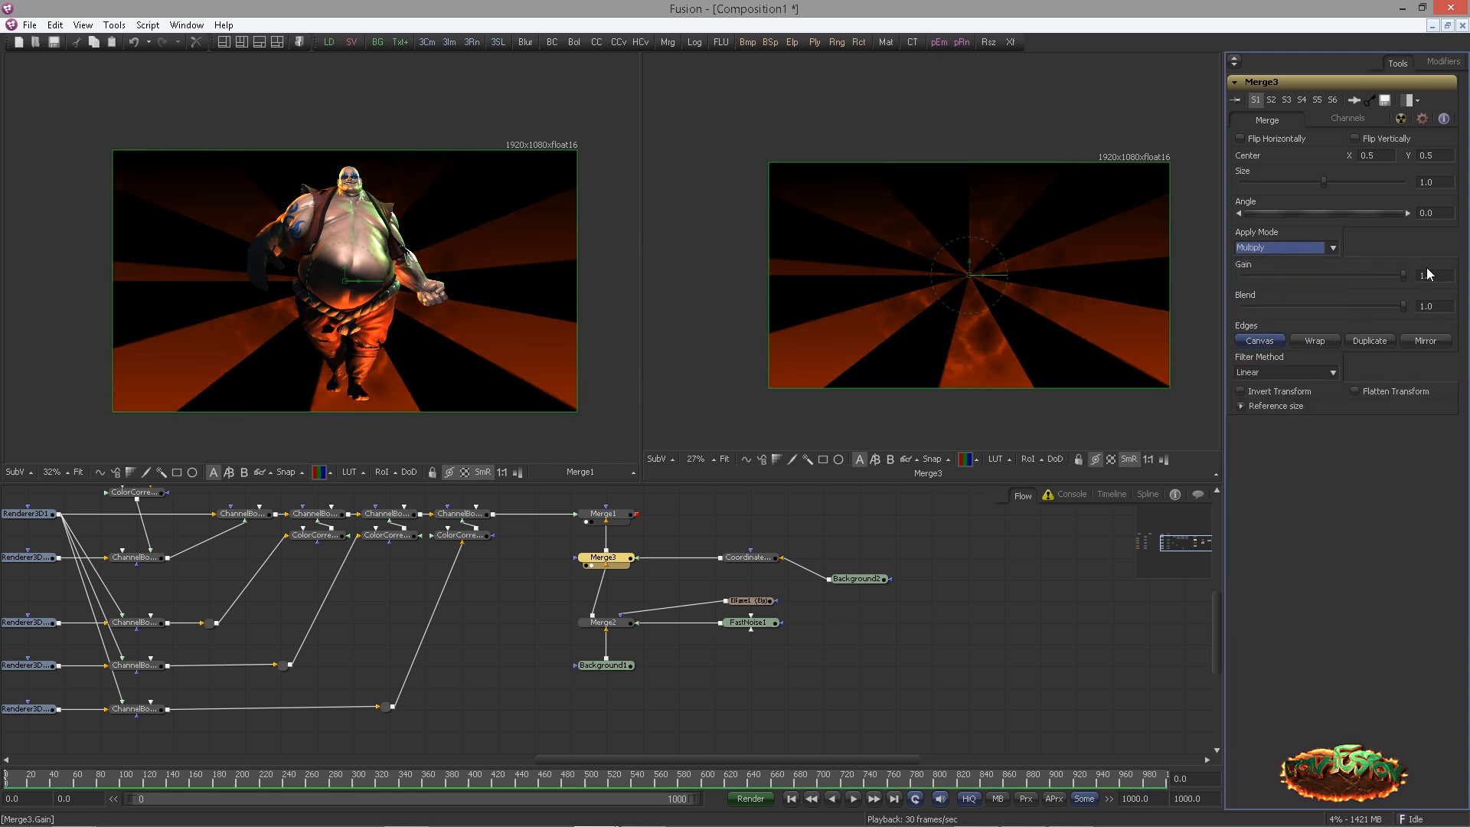
pyautogui.moveTo(1400, 277); pyautogui.dragTo(1320, 277)
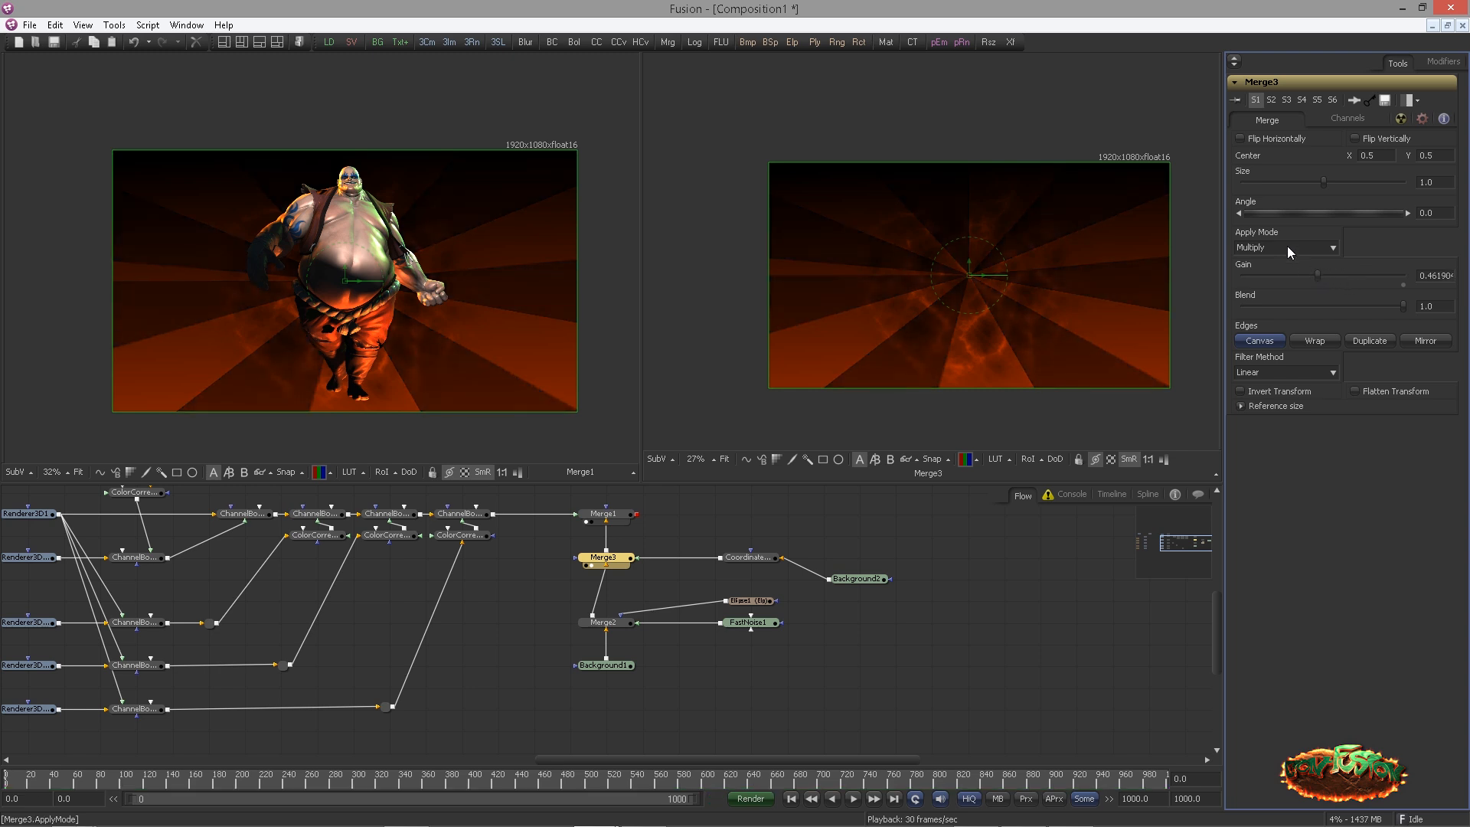
pyautogui.scroll(-1, 1288, 245)
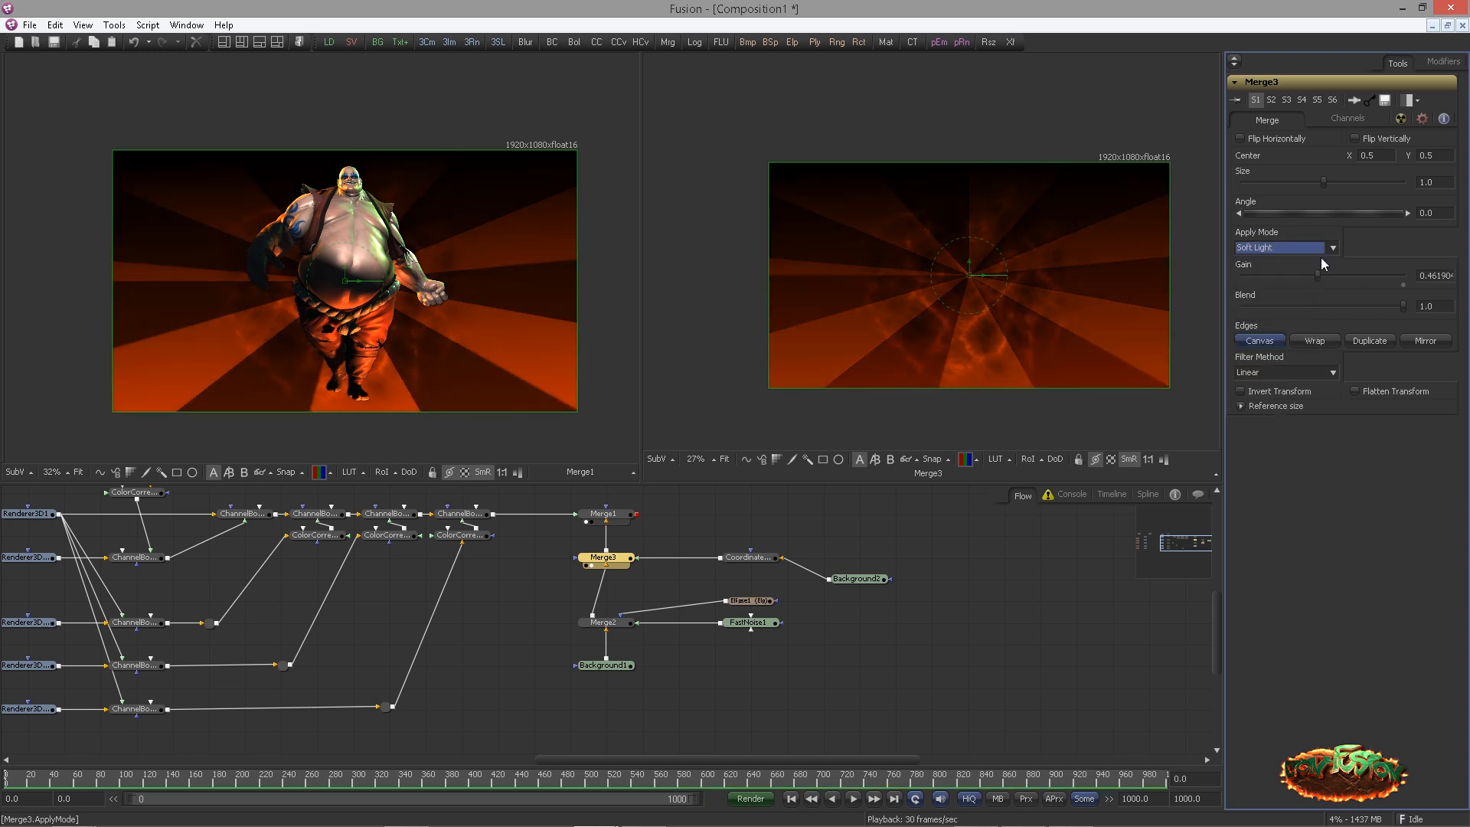
pyautogui.scroll(-3, 1320, 257)
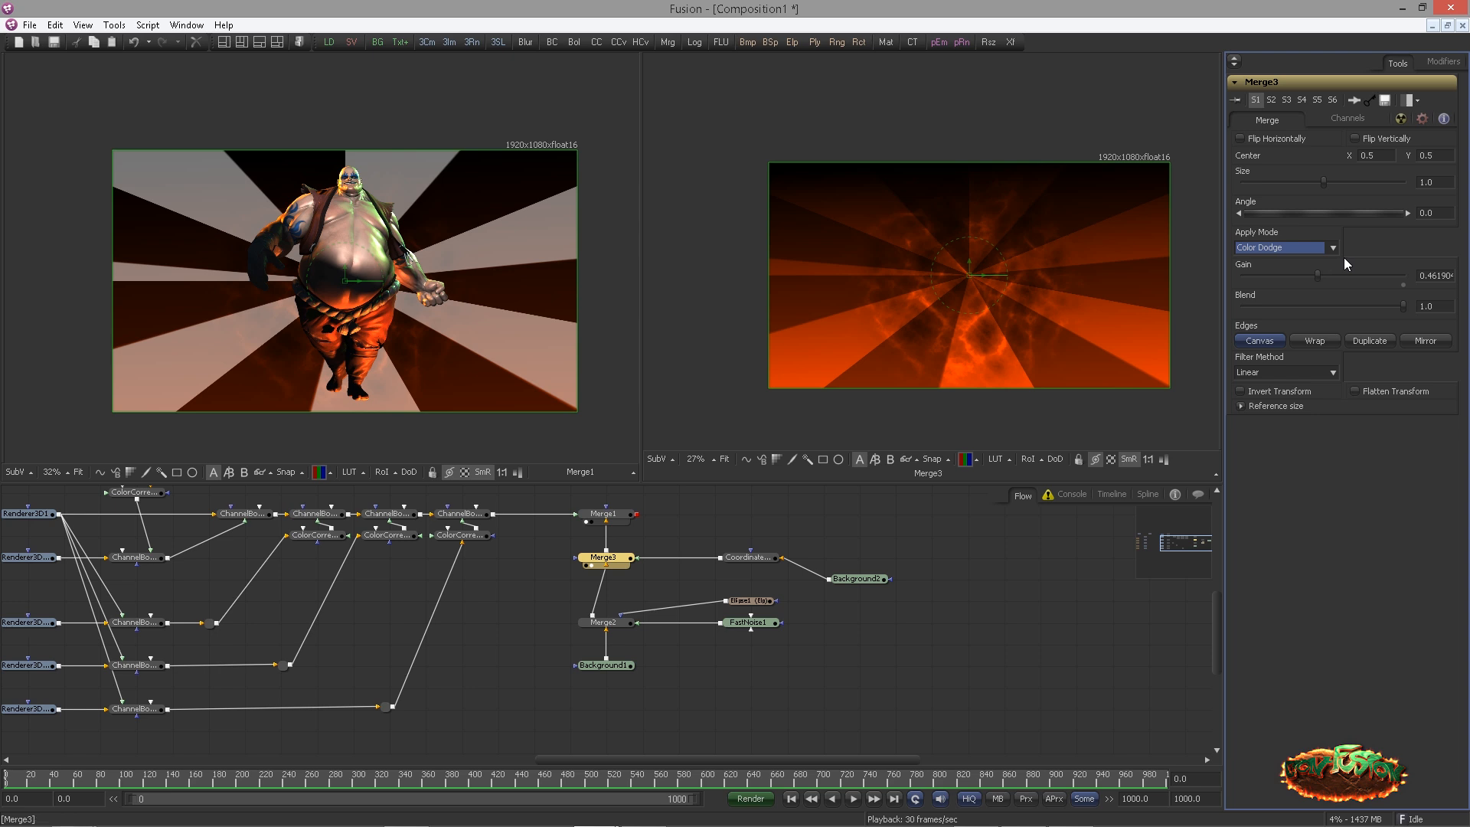
# Move all the background and ray nodes below Merge1 farther down to make room in the flow
pyautogui.click(634, 525)
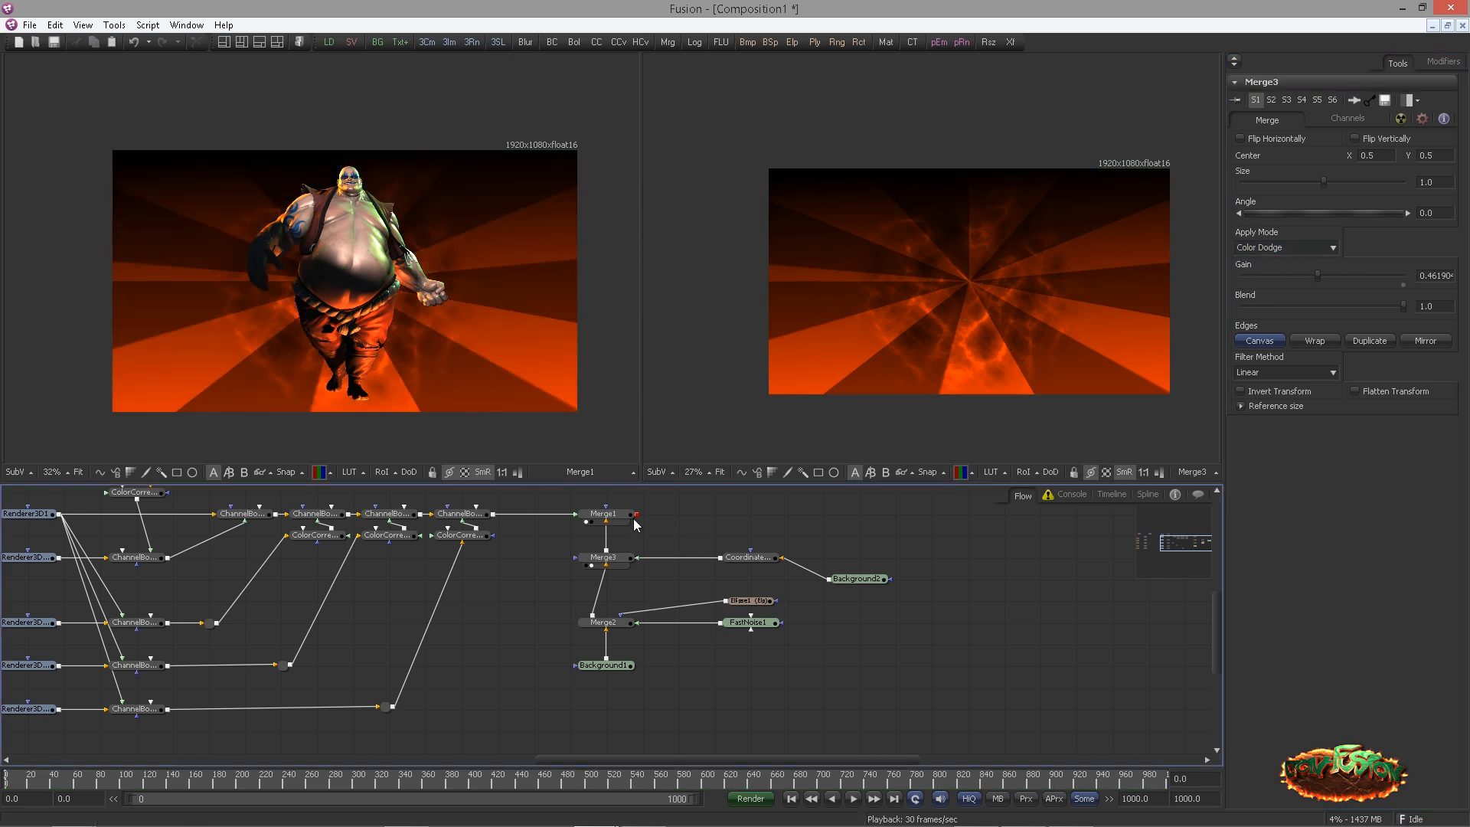
pyautogui.moveTo(680, 534); pyautogui.dragTo(664, 536)
pyautogui.moveTo(528, 539); pyautogui.dragTo(882, 717)
pyautogui.moveTo(843, 591); pyautogui.dragTo(843, 666)
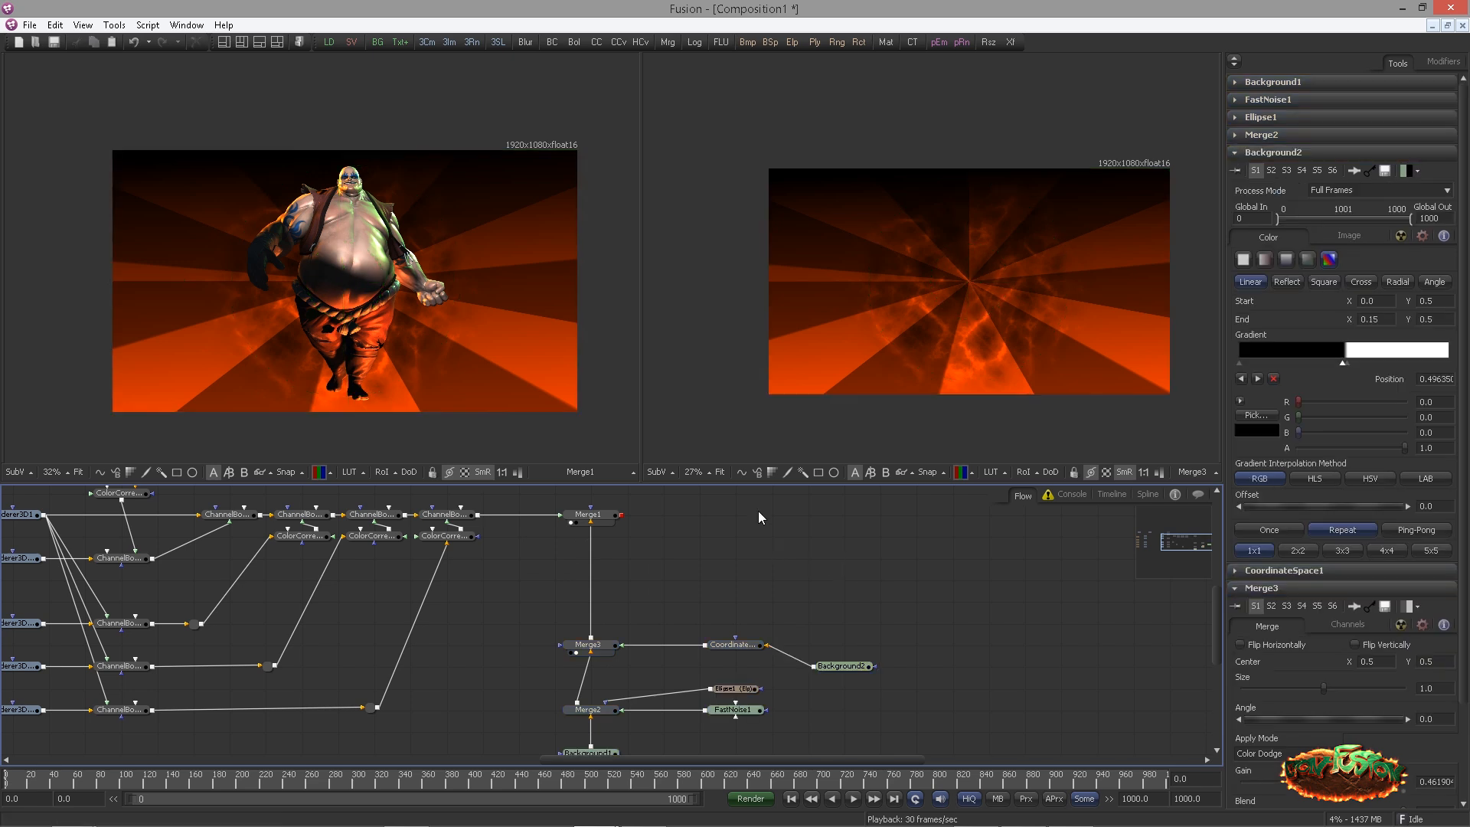
pyautogui.click(588, 644)
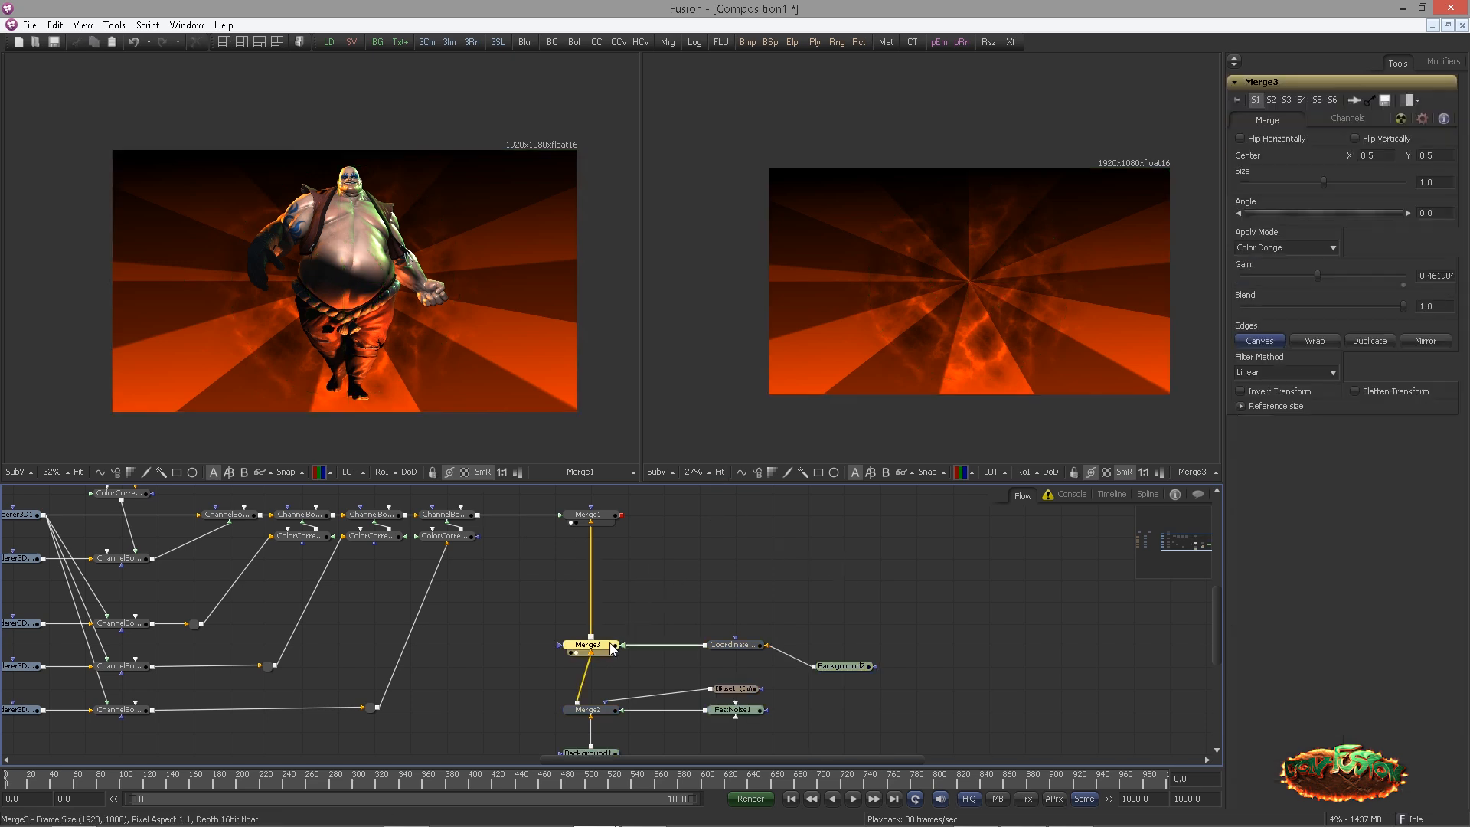
pyautogui.hotkey('ctrl', 'space')
pyautogui.write('color')
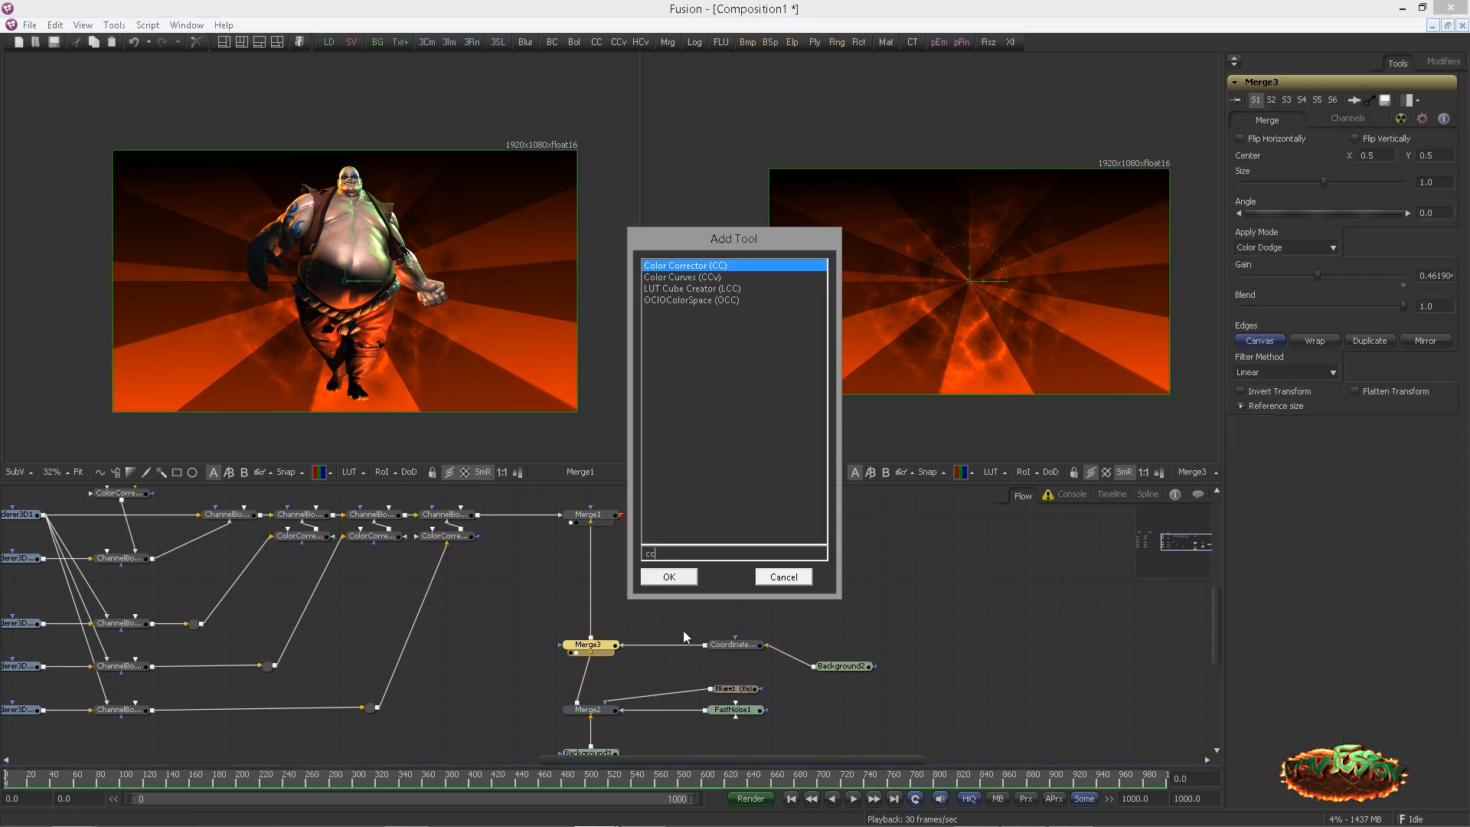
pyautogui.press('Return')
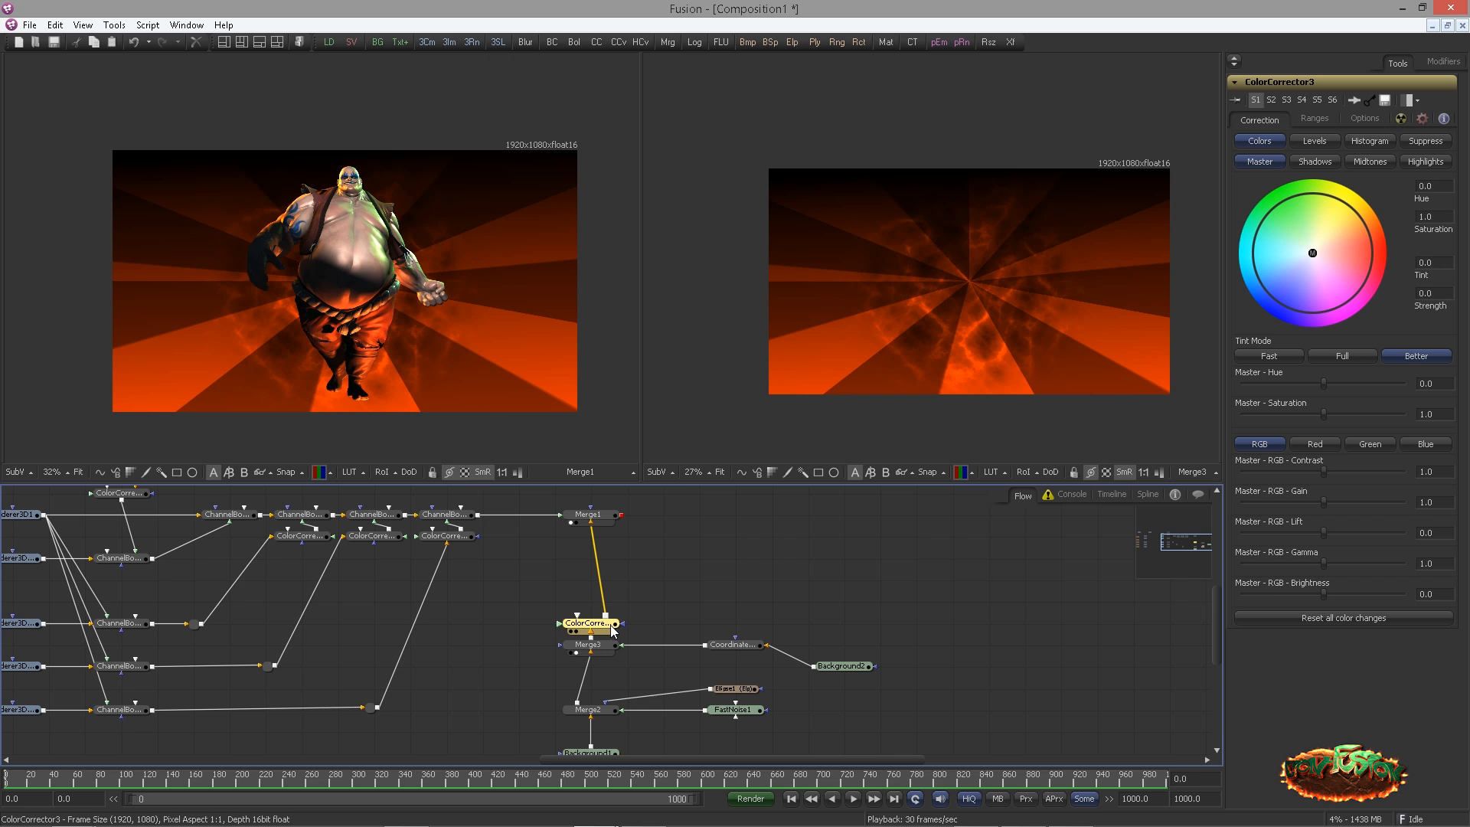
pyautogui.hotkey('ctrl', 'z')
# Insert a Brightness / Contrast tool between Merge3 and Merge1
pyautogui.hotkey('ctrl', 'space')
pyautogui.write('bc')
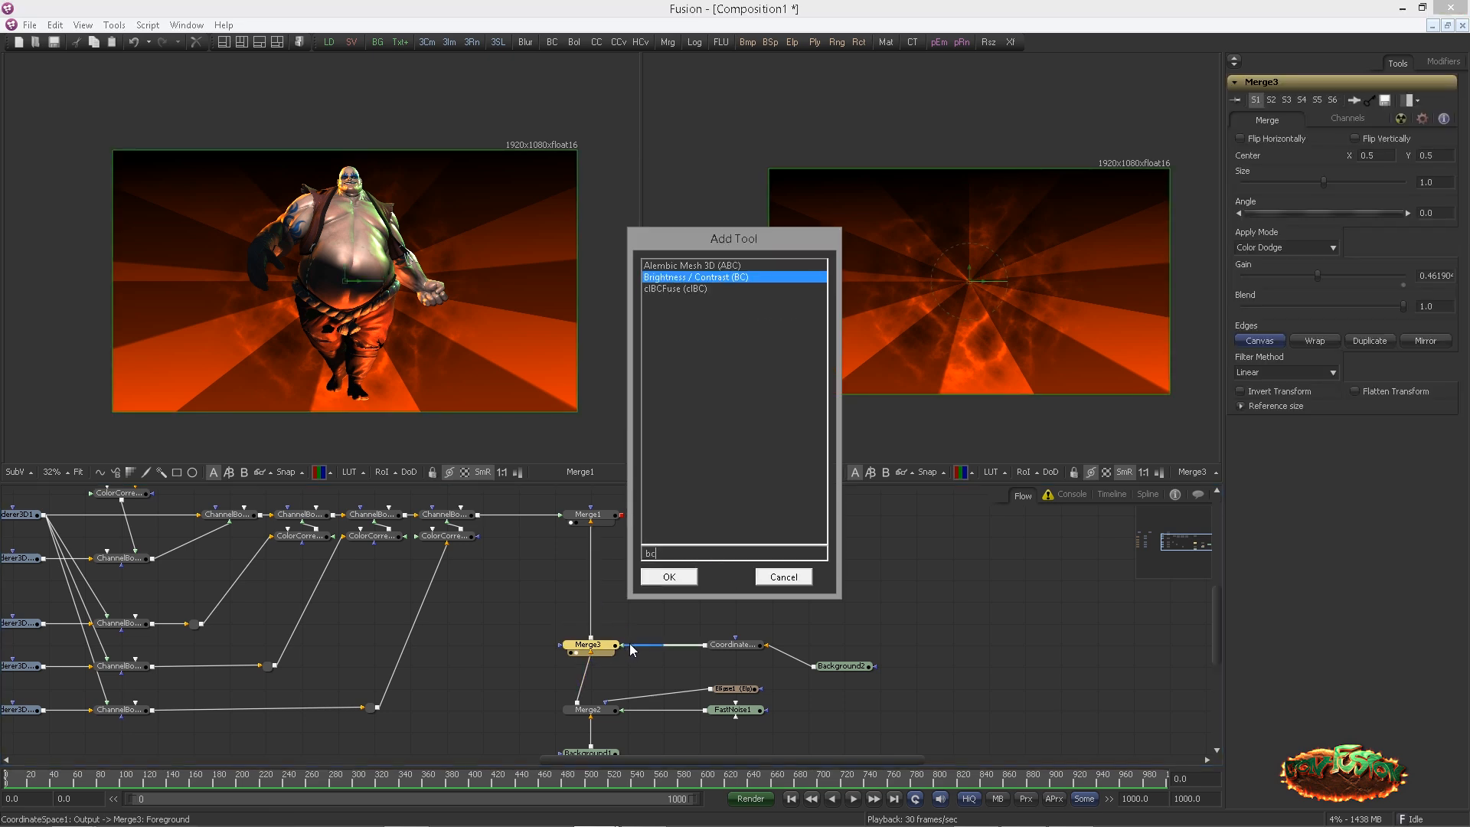
pyautogui.press('Return')
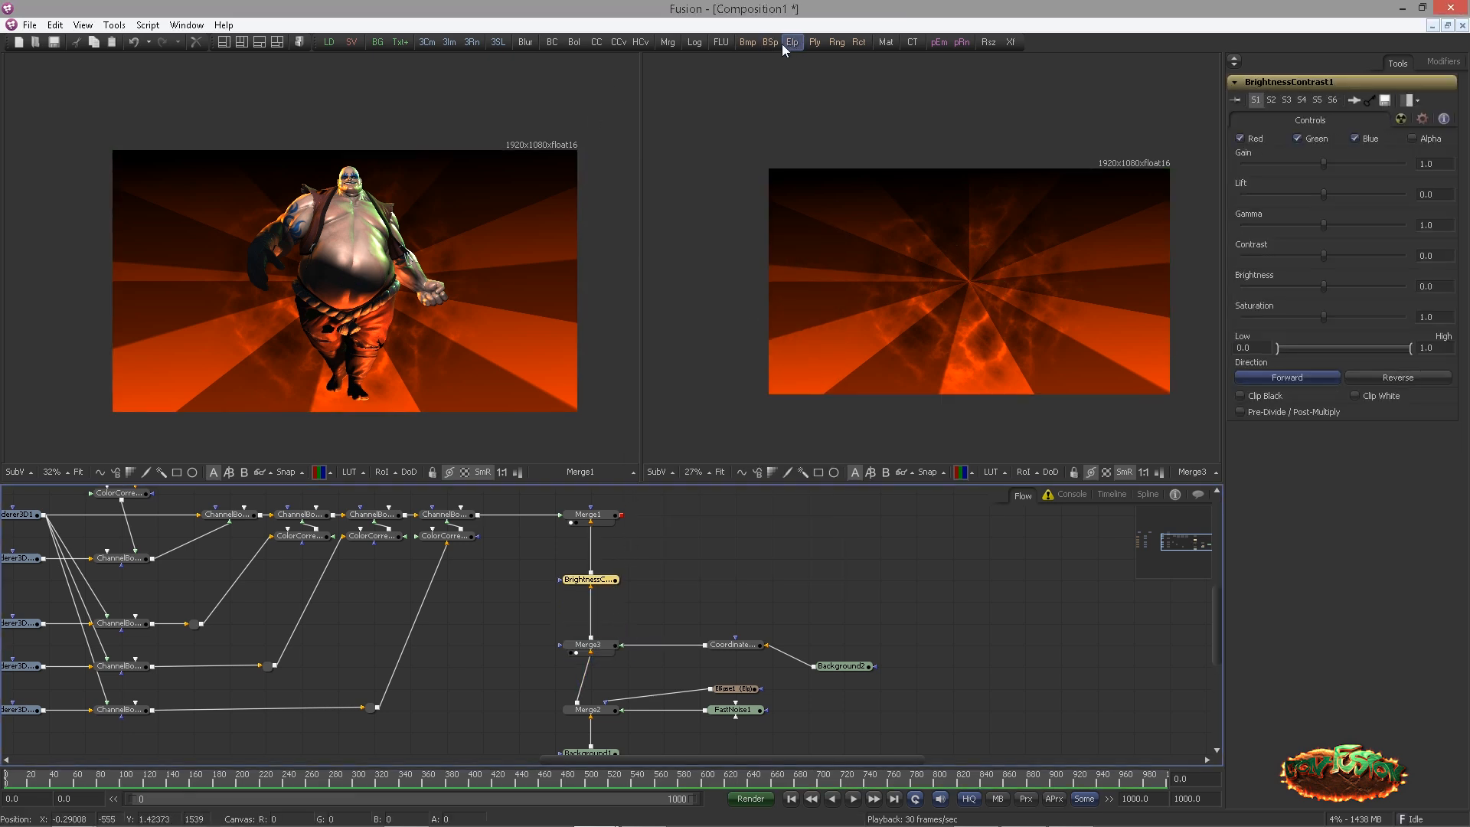
# Mask the Brightness / Contrast node with an inverted ellipse about 0.56 wide with a soft edge of about 0.087
pyautogui.moveTo(785, 47); pyautogui.dragTo(590, 580)
pyautogui.moveTo(455, 302); pyautogui.dragTo(469, 302)
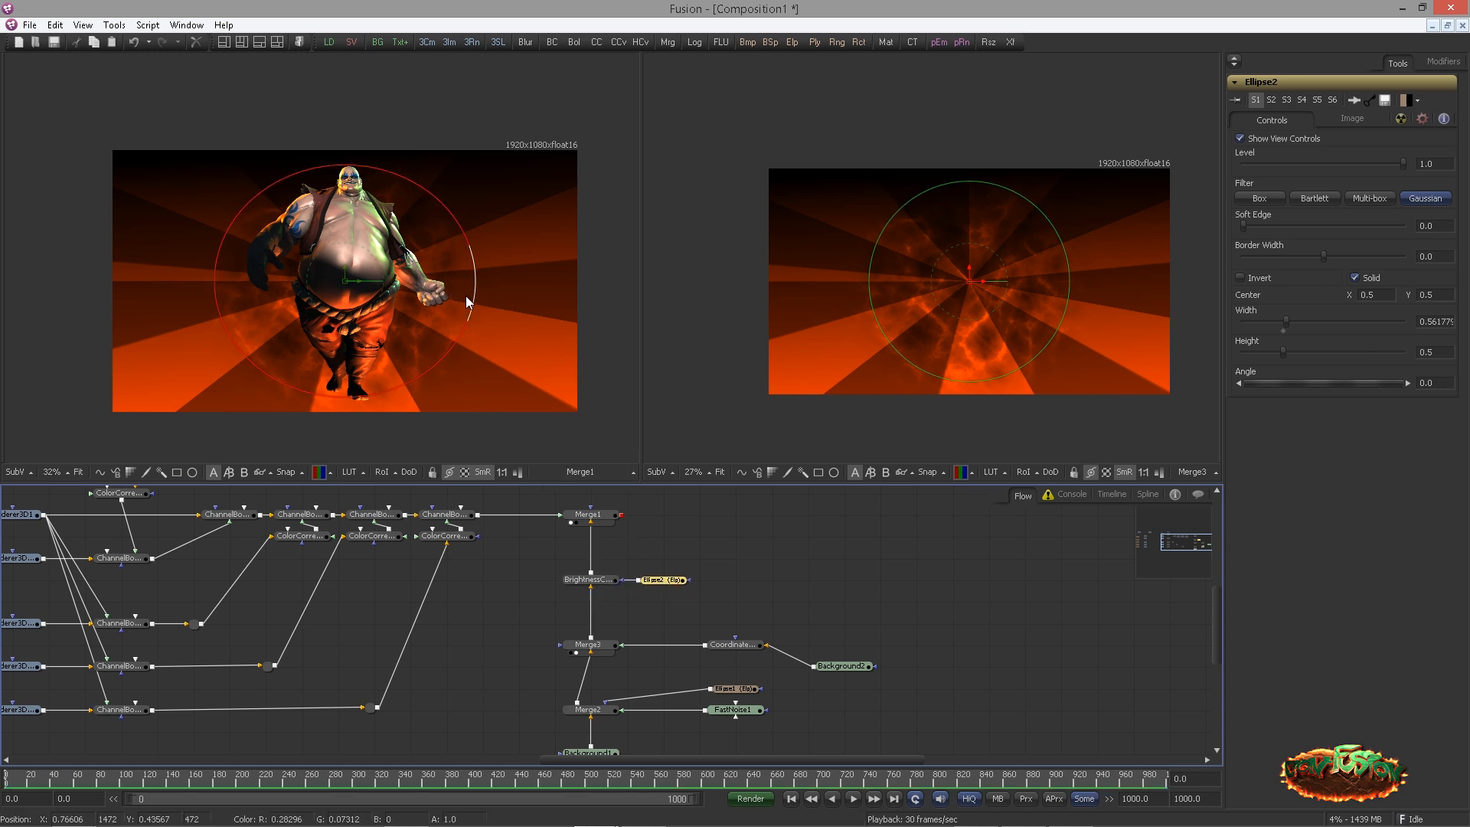
pyautogui.click(1240, 278)
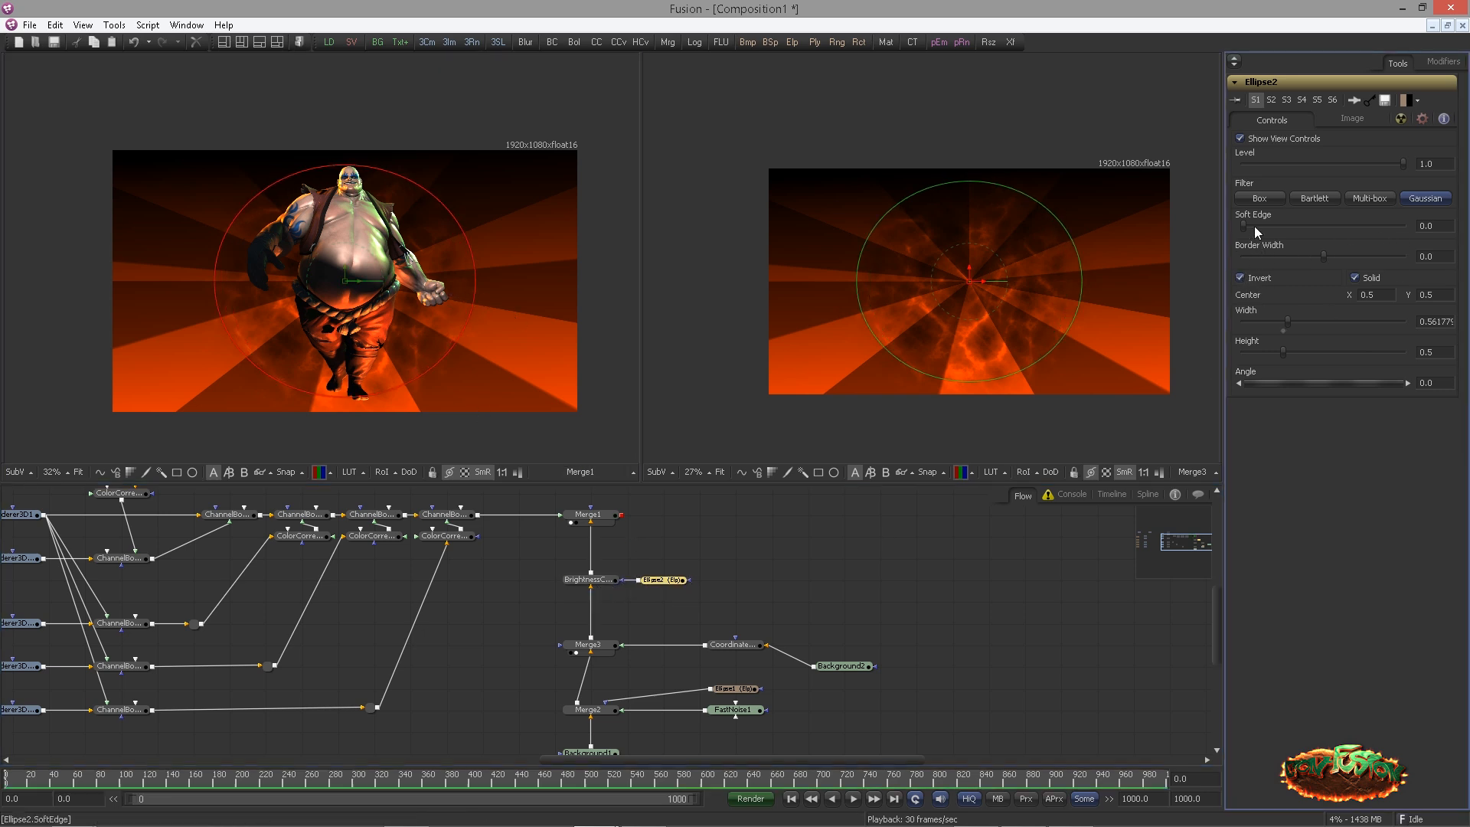
pyautogui.moveTo(1254, 227); pyautogui.dragTo(1288, 227)
# Lower the Brightness / Contrast gain to about 0.095 and resize its ellipse mask to about 0.6 wide and 0.48 high
pyautogui.click(588, 579)
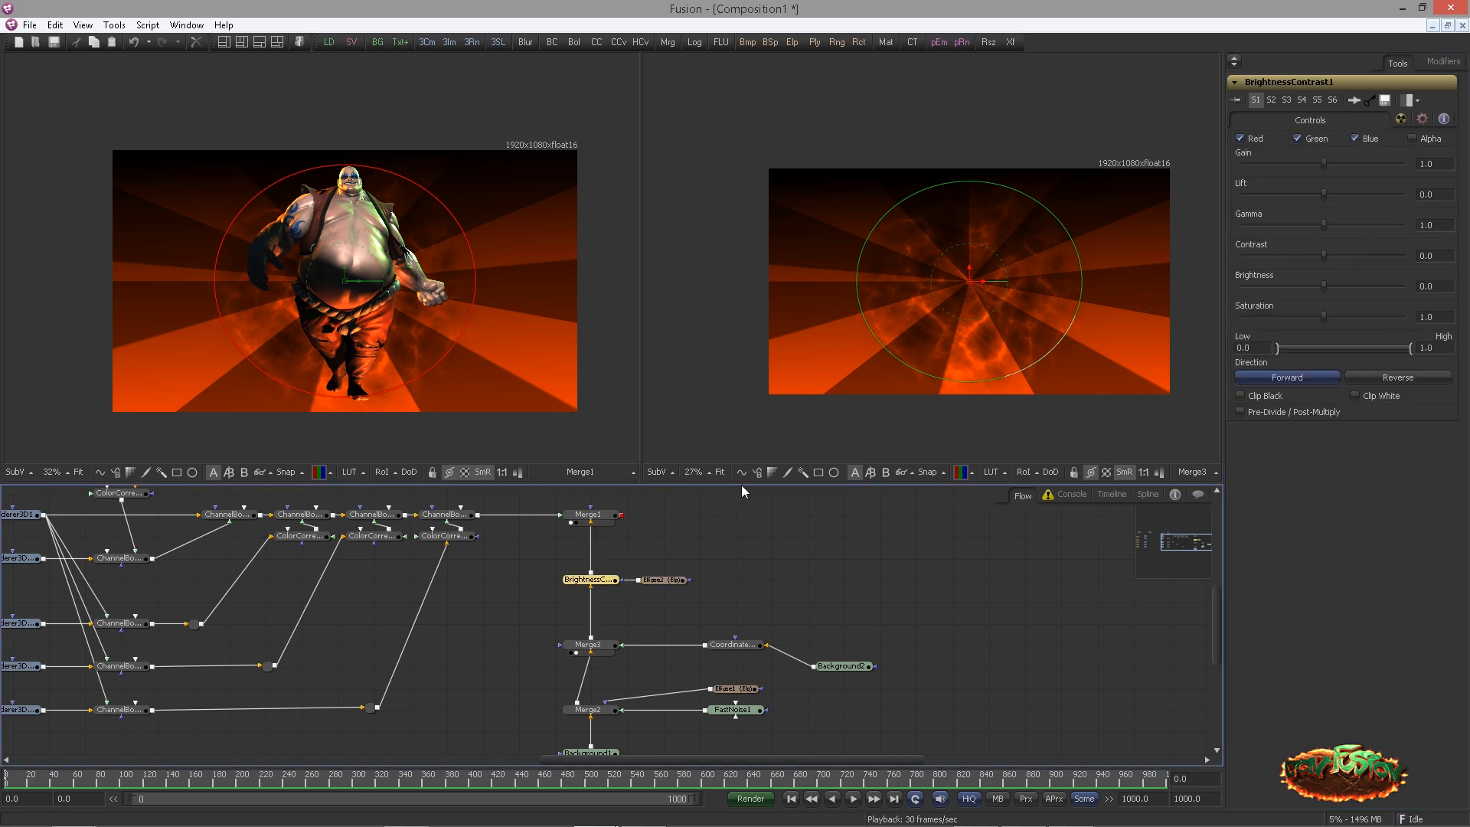
pyautogui.moveTo(1320, 163); pyautogui.dragTo(1253, 162)
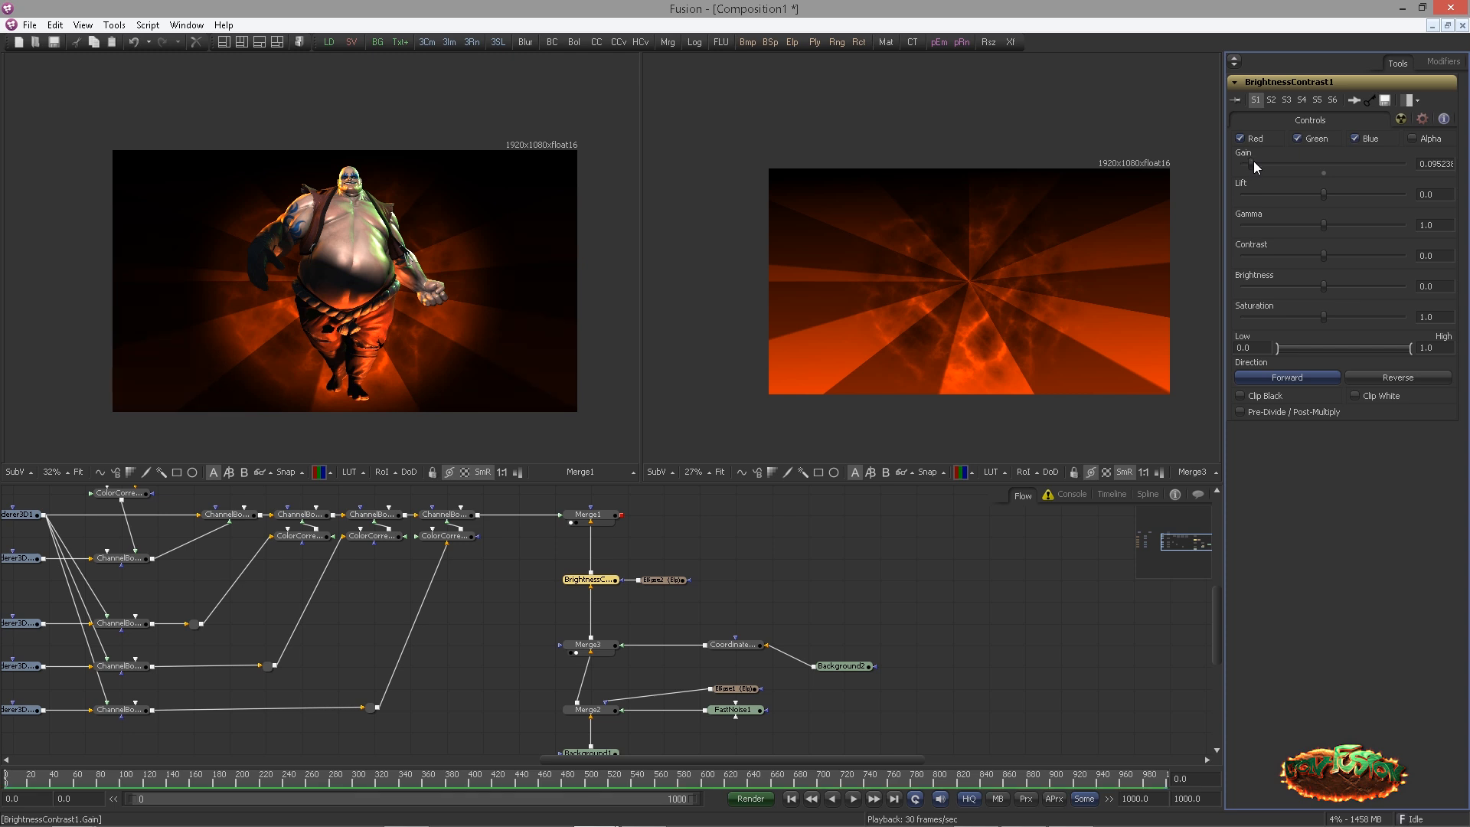
pyautogui.click(663, 579)
pyautogui.moveTo(477, 290); pyautogui.dragTo(483, 283)
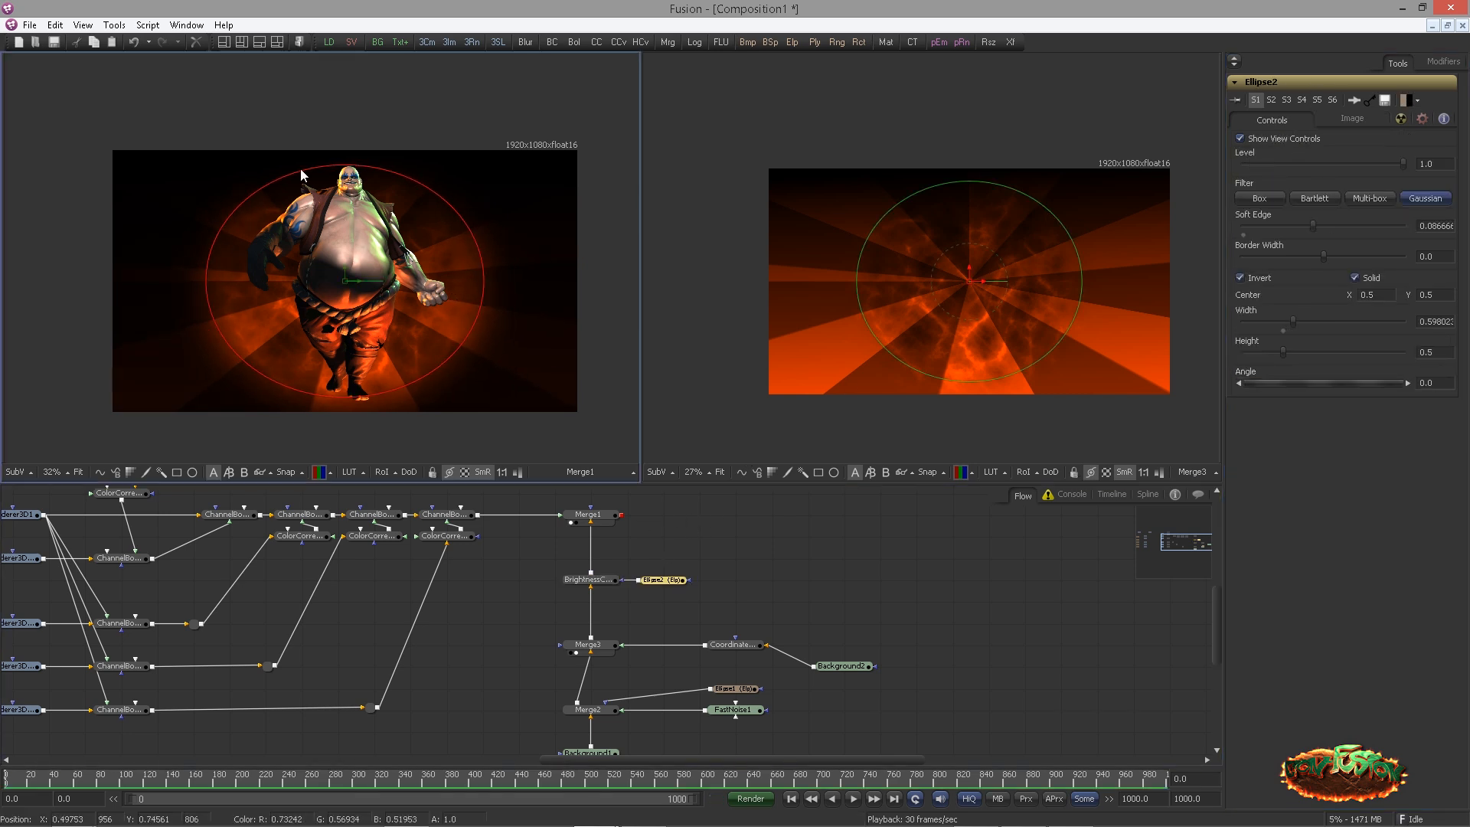
pyautogui.moveTo(341, 167); pyautogui.dragTo(341, 172)
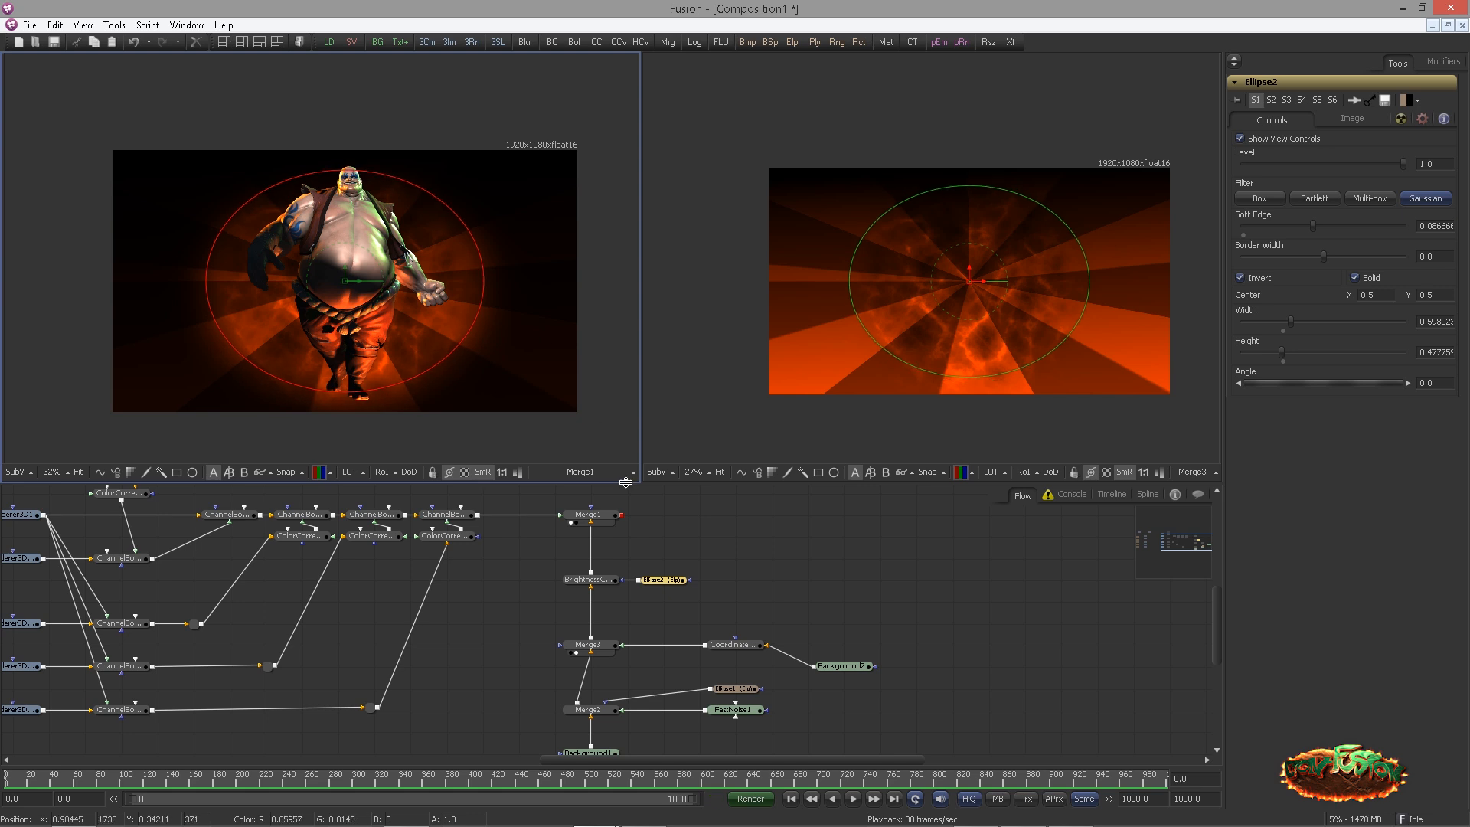
pyautogui.click(476, 581)
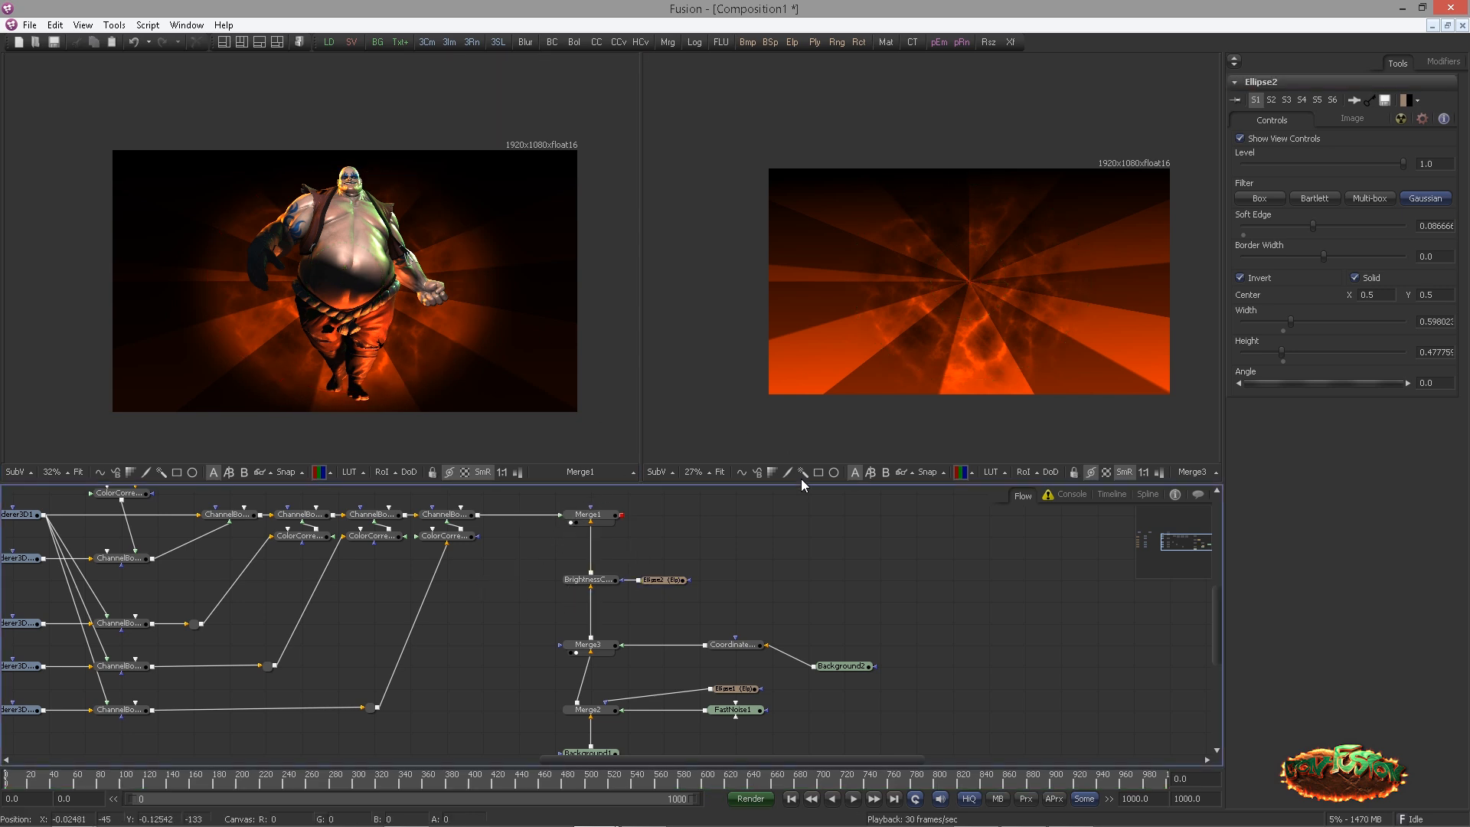
# Add a Soft Glow tool after Merge1
pyautogui.moveTo(800, 479); pyautogui.dragTo(679, 521)
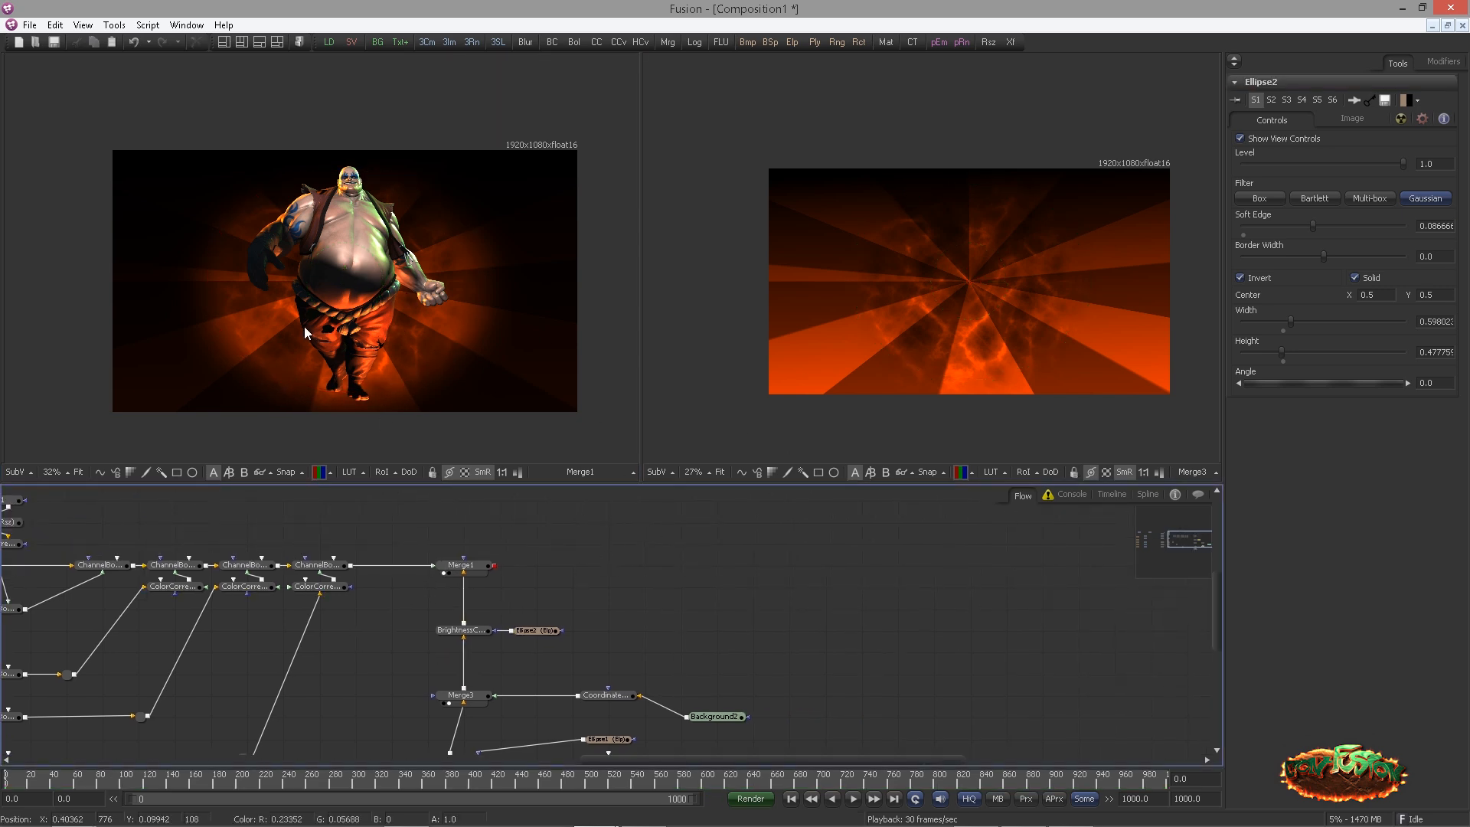
pyautogui.click(478, 564)
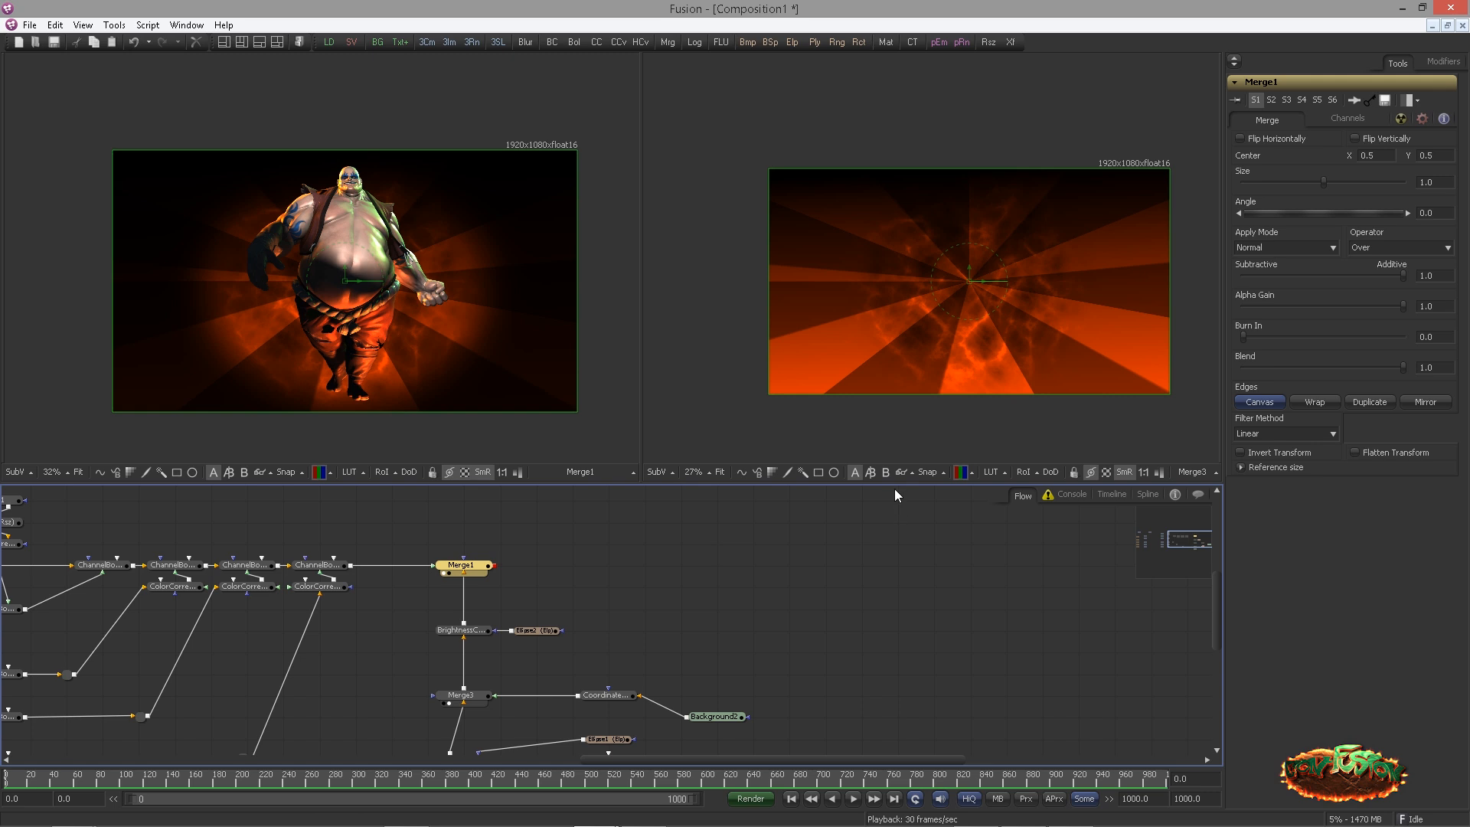
pyautogui.hotkey('ctrl', 'space')
pyautogui.write('soft')
pyautogui.press('Return')
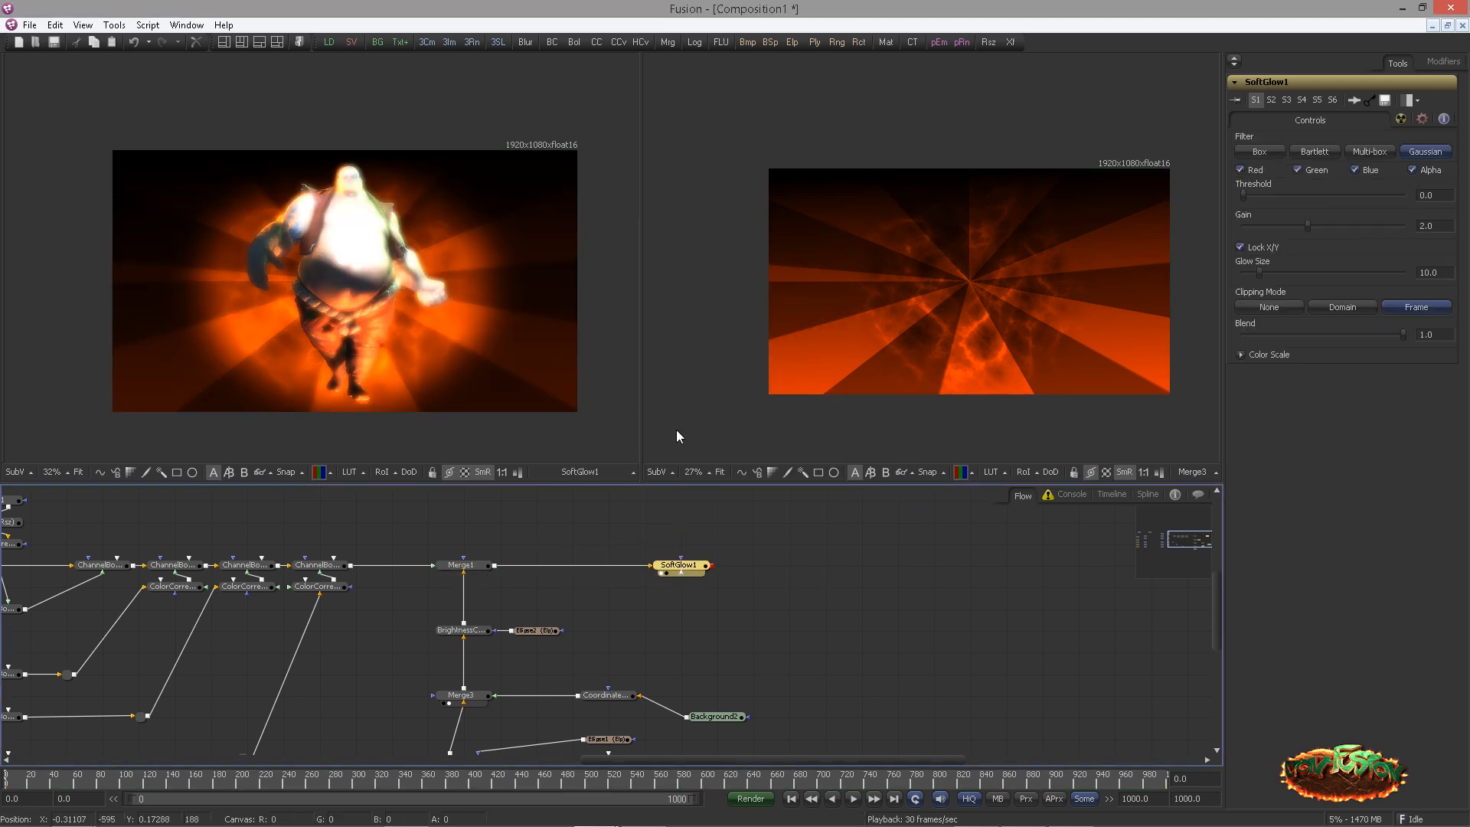
# Set the Soft Glow threshold to about 0.44 and its gain to about 0.57, checking the character up close
pyautogui.moveTo(1246, 192); pyautogui.dragTo(1320, 189)
pyautogui.doubleClick(1261, 193)
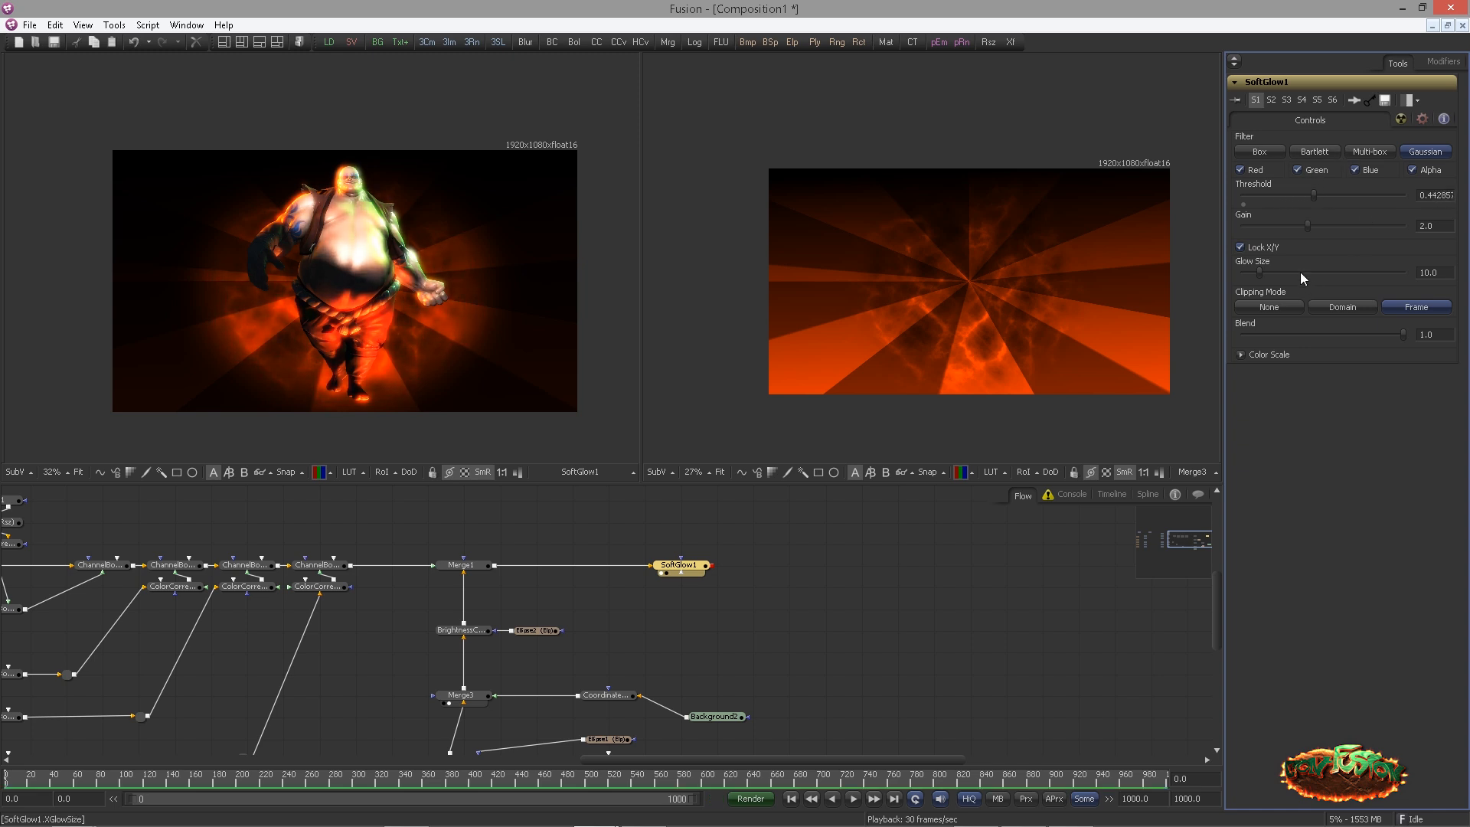
pyautogui.moveTo(1231, 227); pyautogui.dragTo(1266, 223)
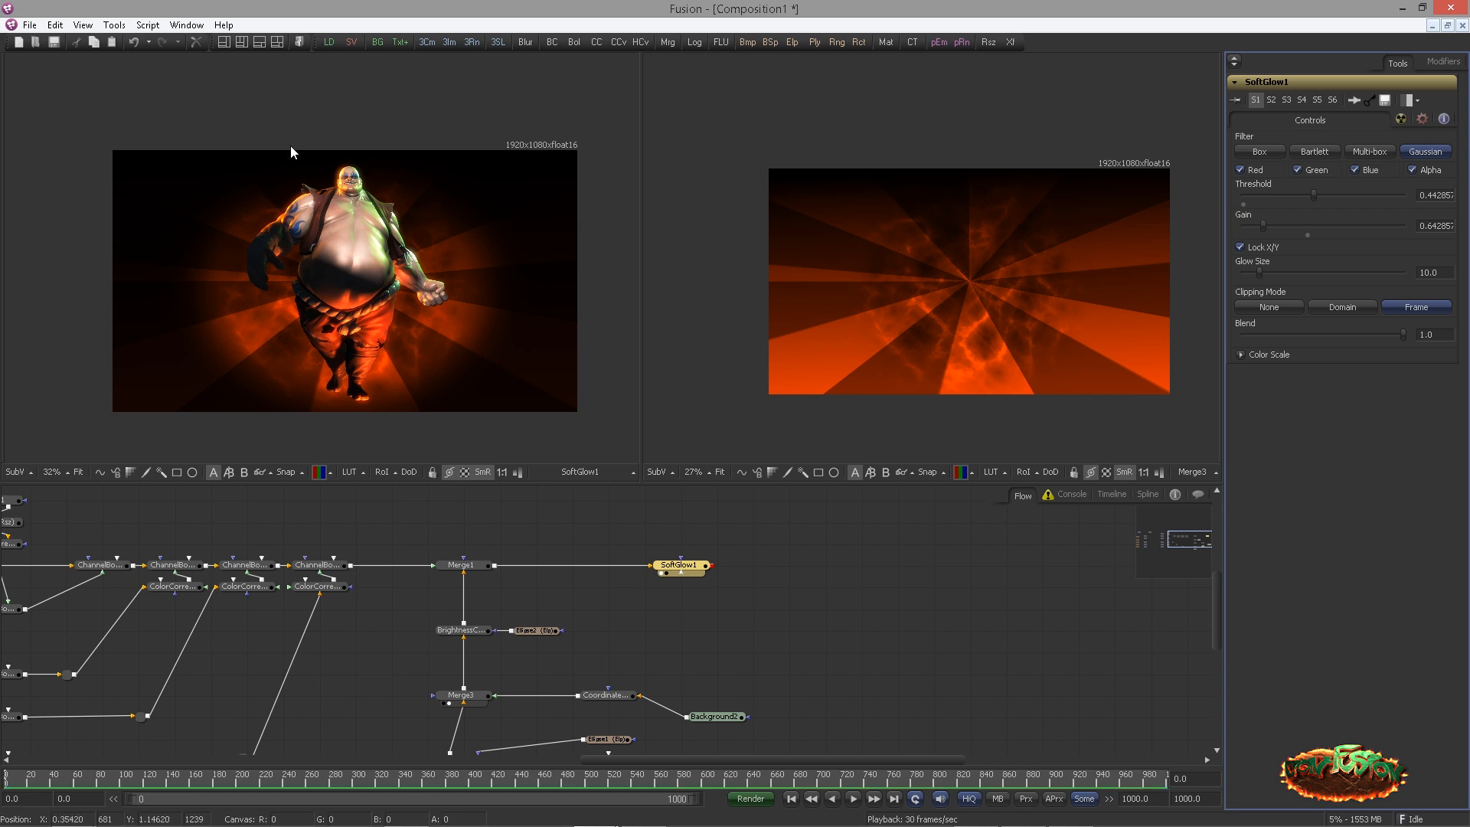
pyautogui.moveTo(424, 233); pyautogui.dragTo(796, 260)
pyautogui.moveTo(244, 118); pyautogui.dragTo(407, 126)
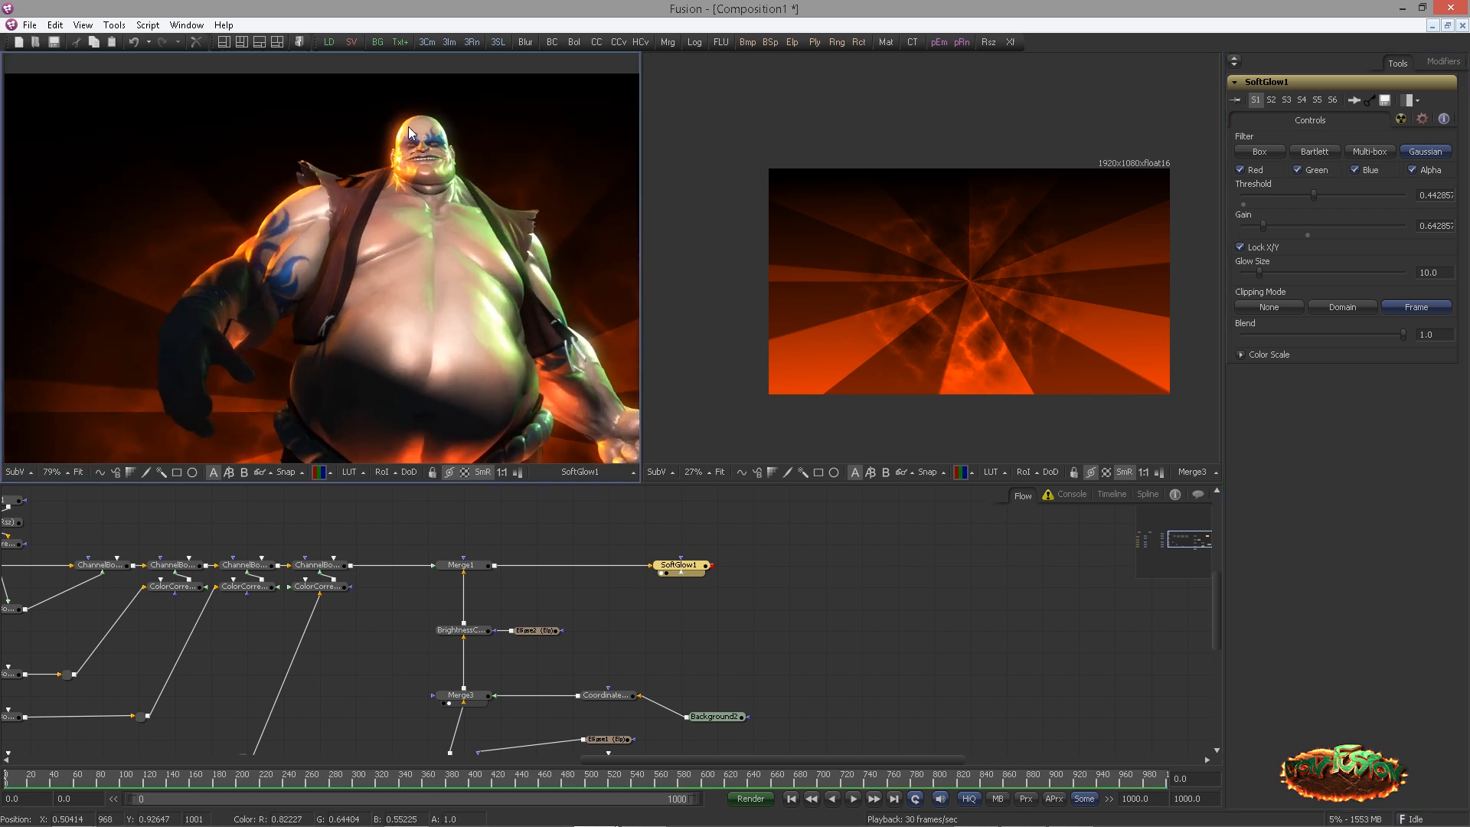
pyautogui.moveTo(1260, 224); pyautogui.dragTo(1260, 228)
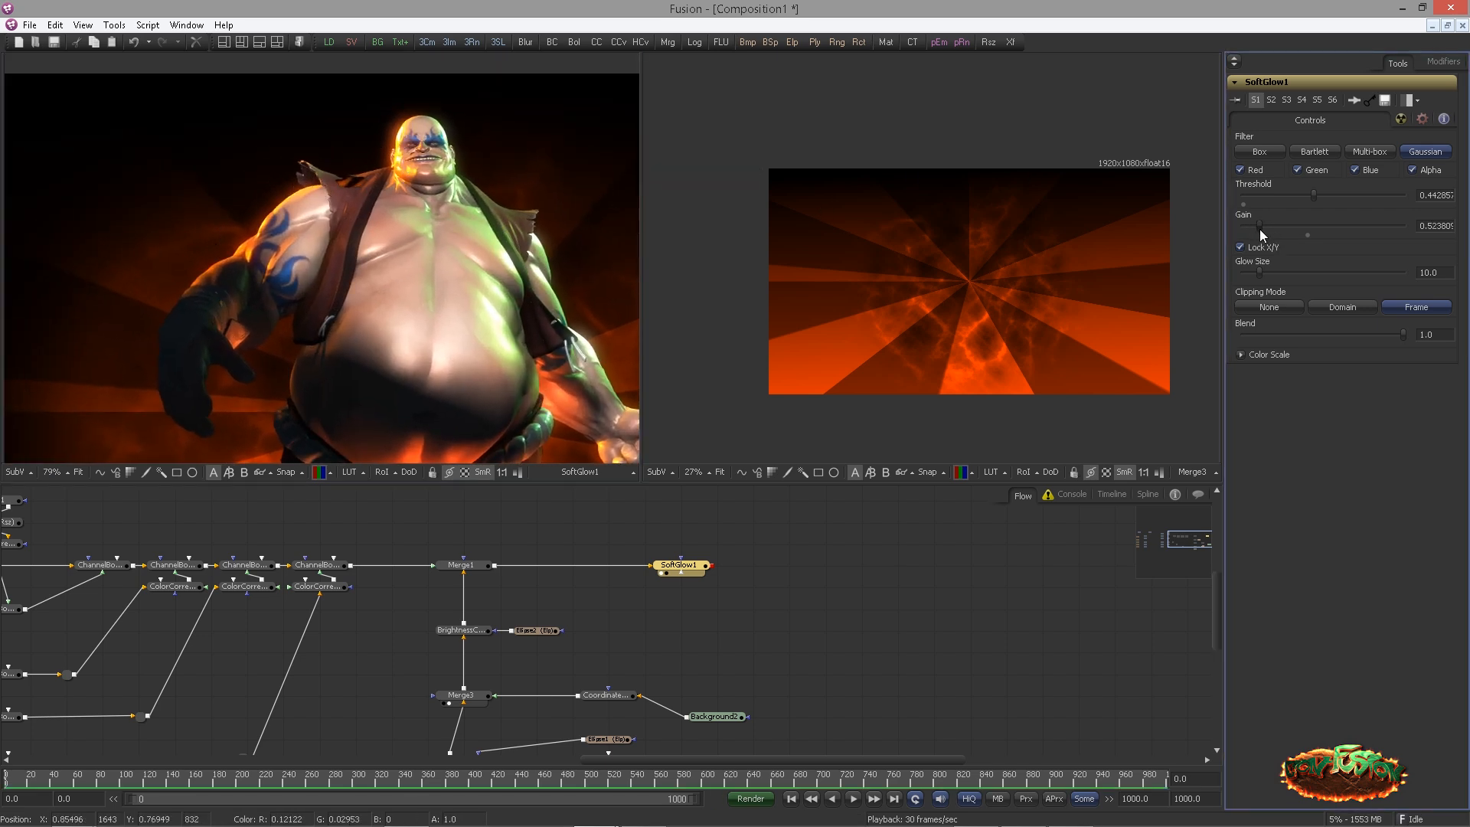
pyautogui.moveTo(476, 200); pyautogui.dragTo(249, 176)
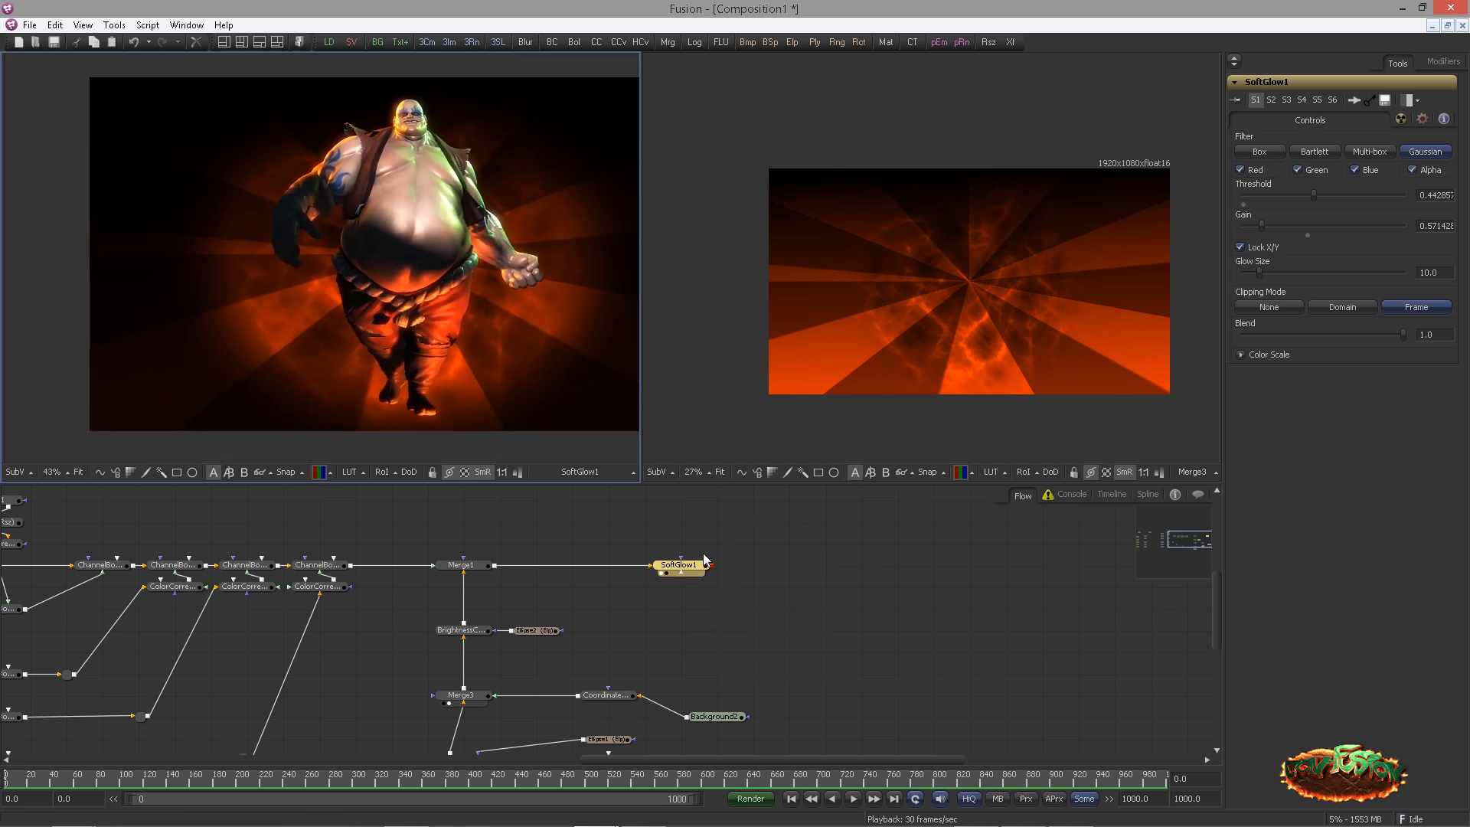
# Add a Glow tool after SoftGlow1
pyautogui.click(689, 574)
pyautogui.hotkey('shift', 'space')
pyautogui.write('gloew')
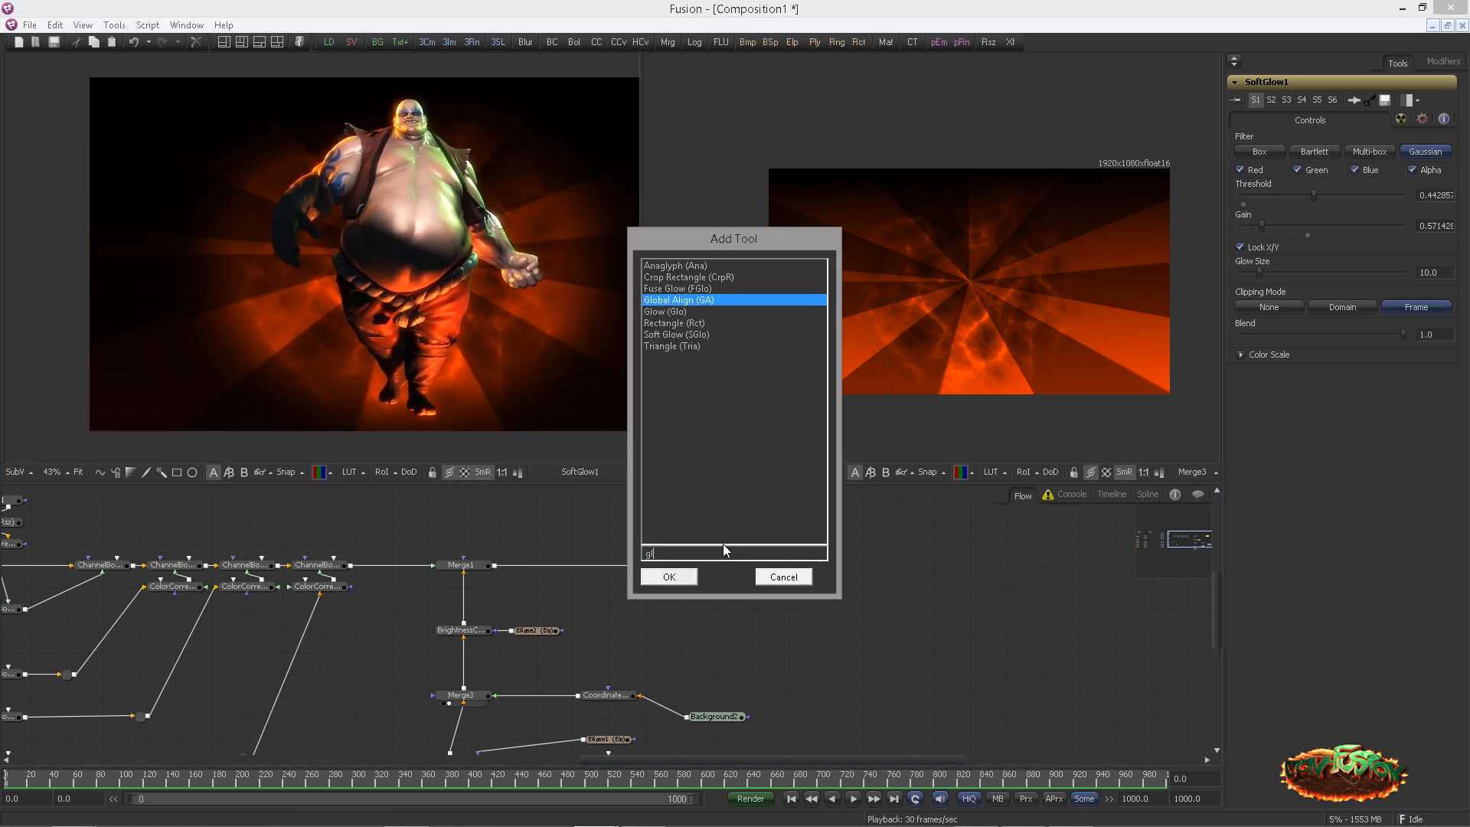
pyautogui.press('BackSpace')
pyautogui.press('BackSpace')
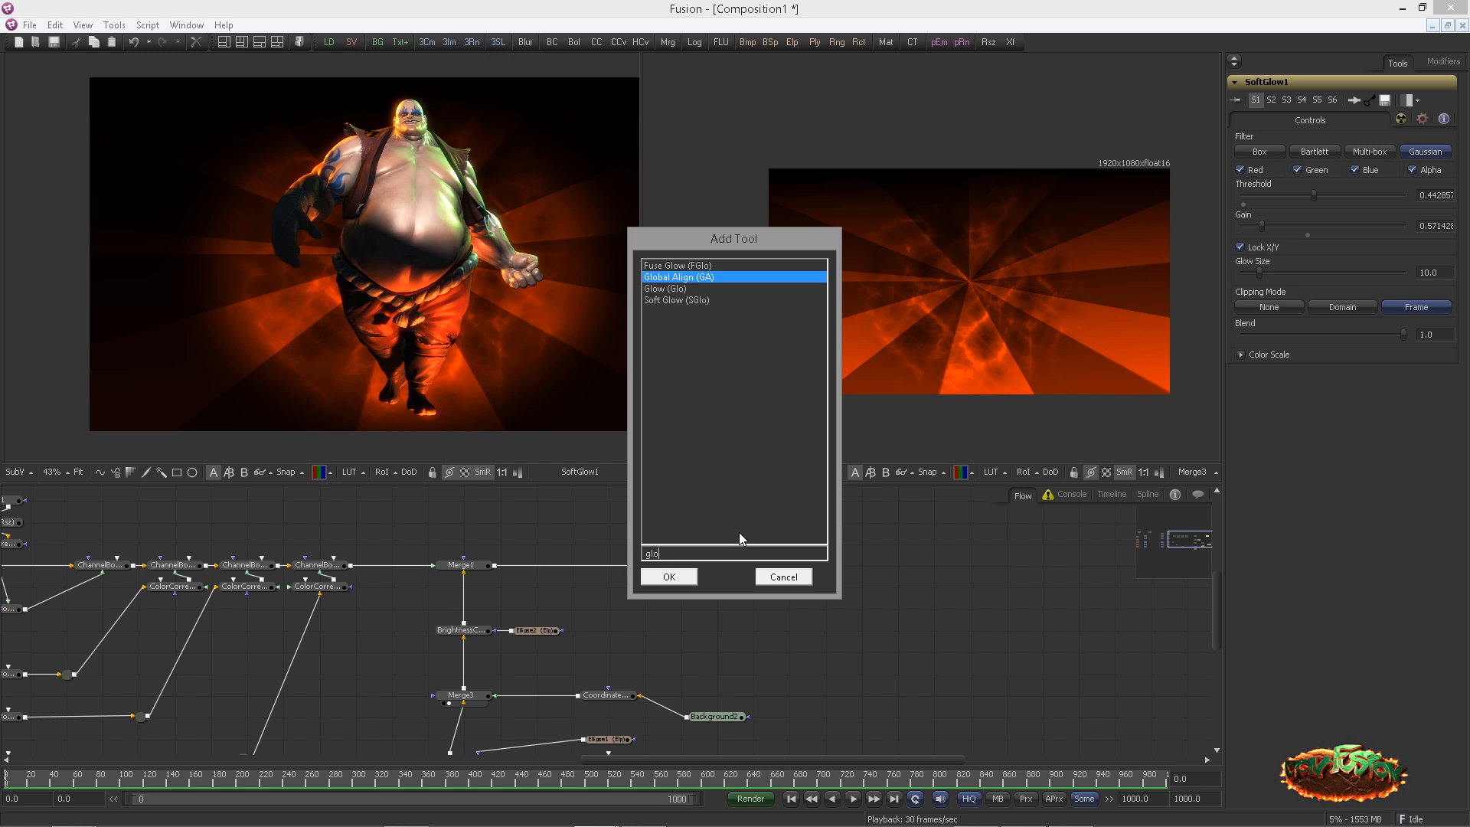
pyautogui.write('w')
pyautogui.press('Return')
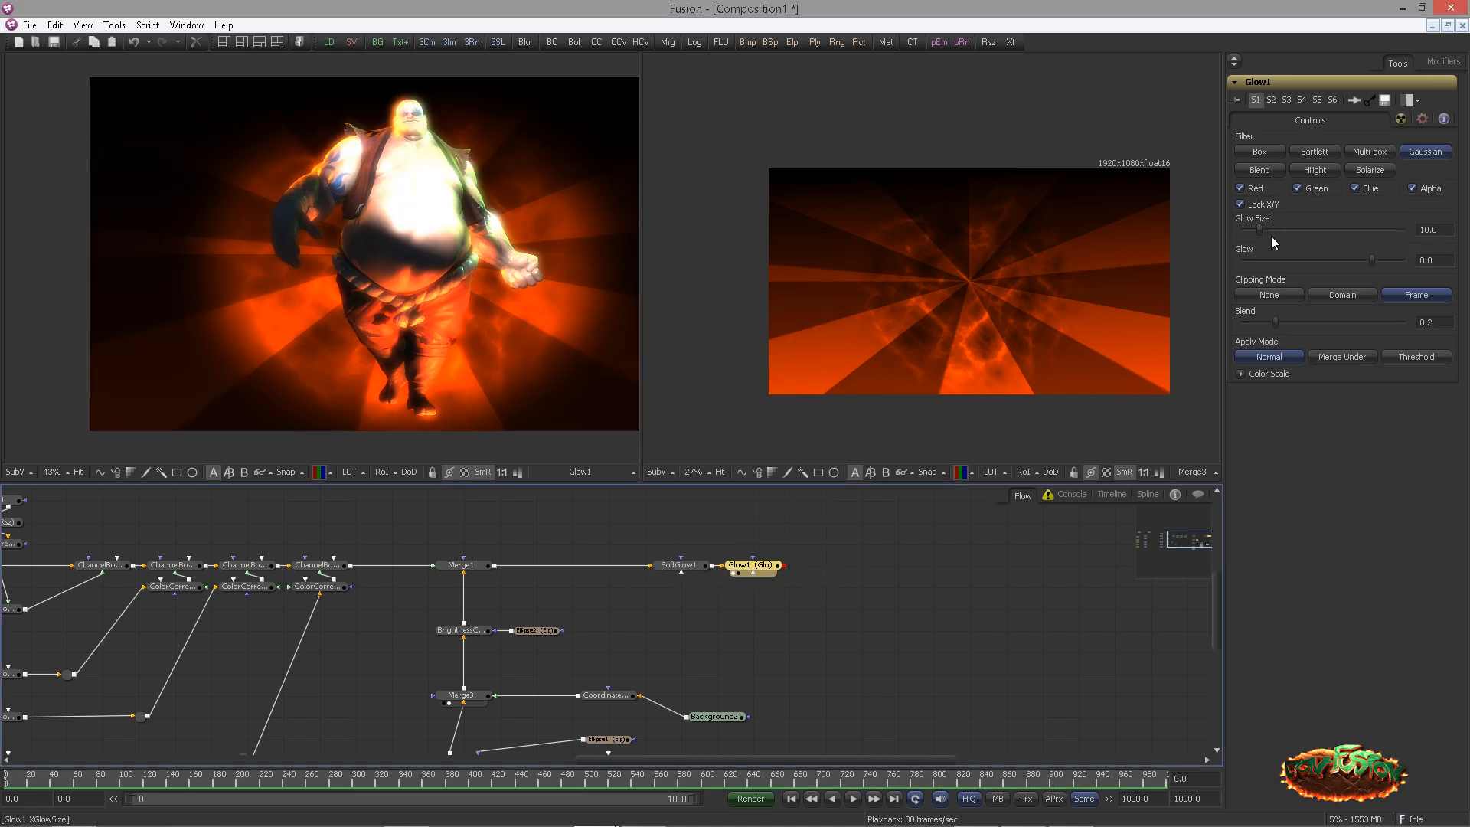
# Set the Glow size to about 34.8 and its glow amount to about 0.08, checking the character up close
pyautogui.moveTo(1367, 258); pyautogui.dragTo(1264, 258)
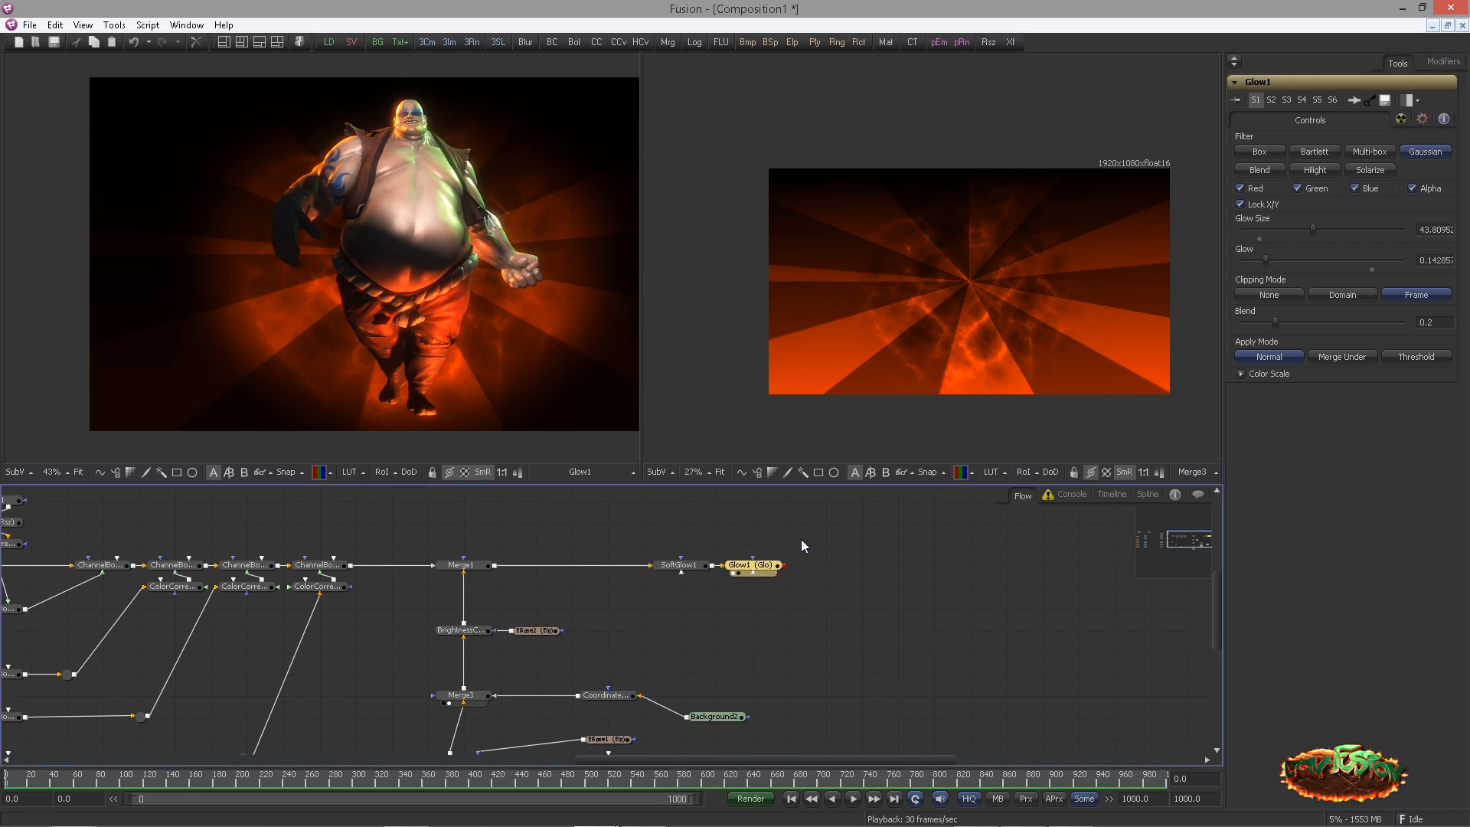
pyautogui.scroll(2, 570, 377)
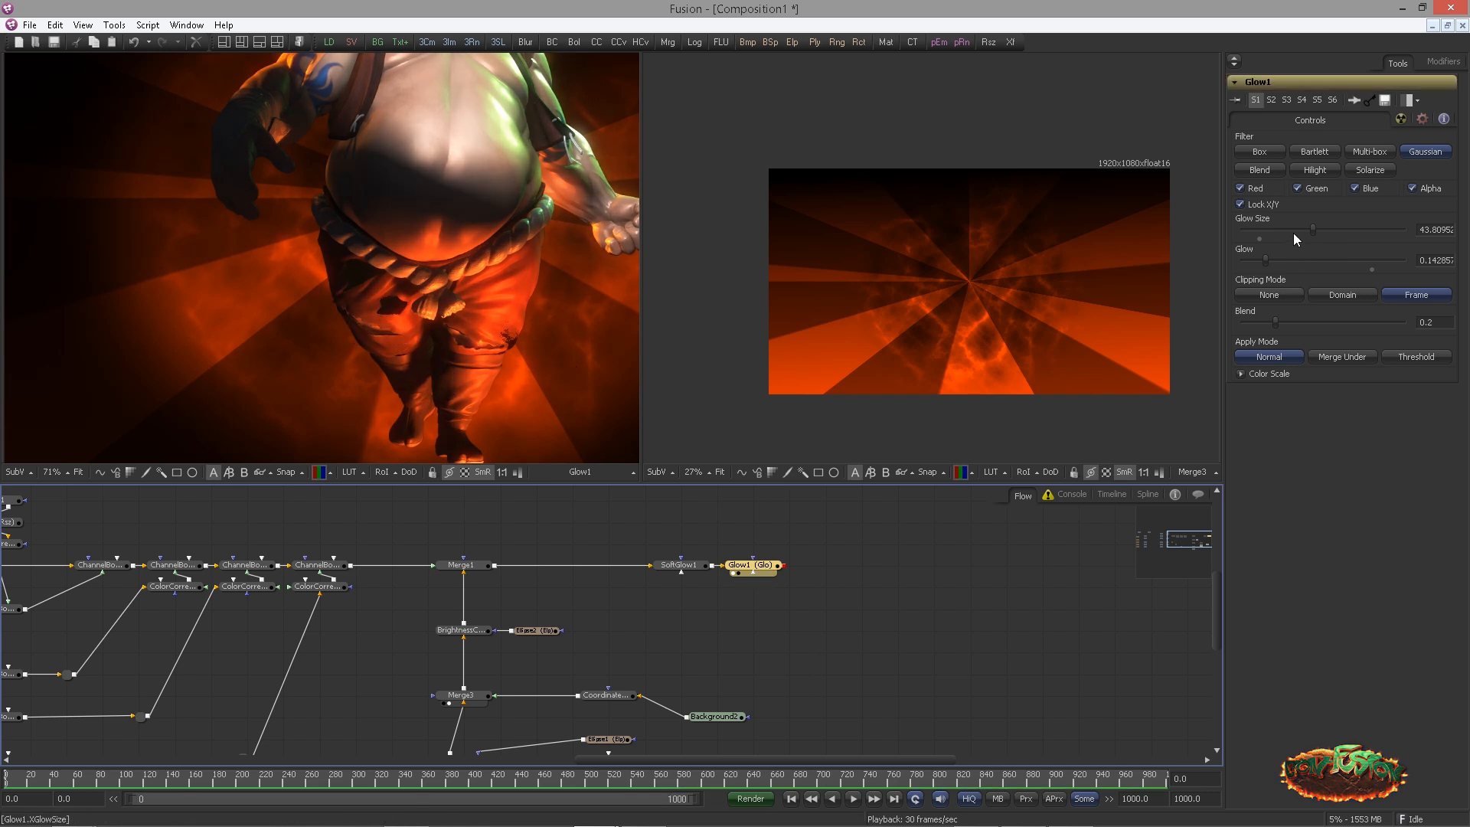
pyautogui.moveTo(1267, 258); pyautogui.dragTo(1297, 231)
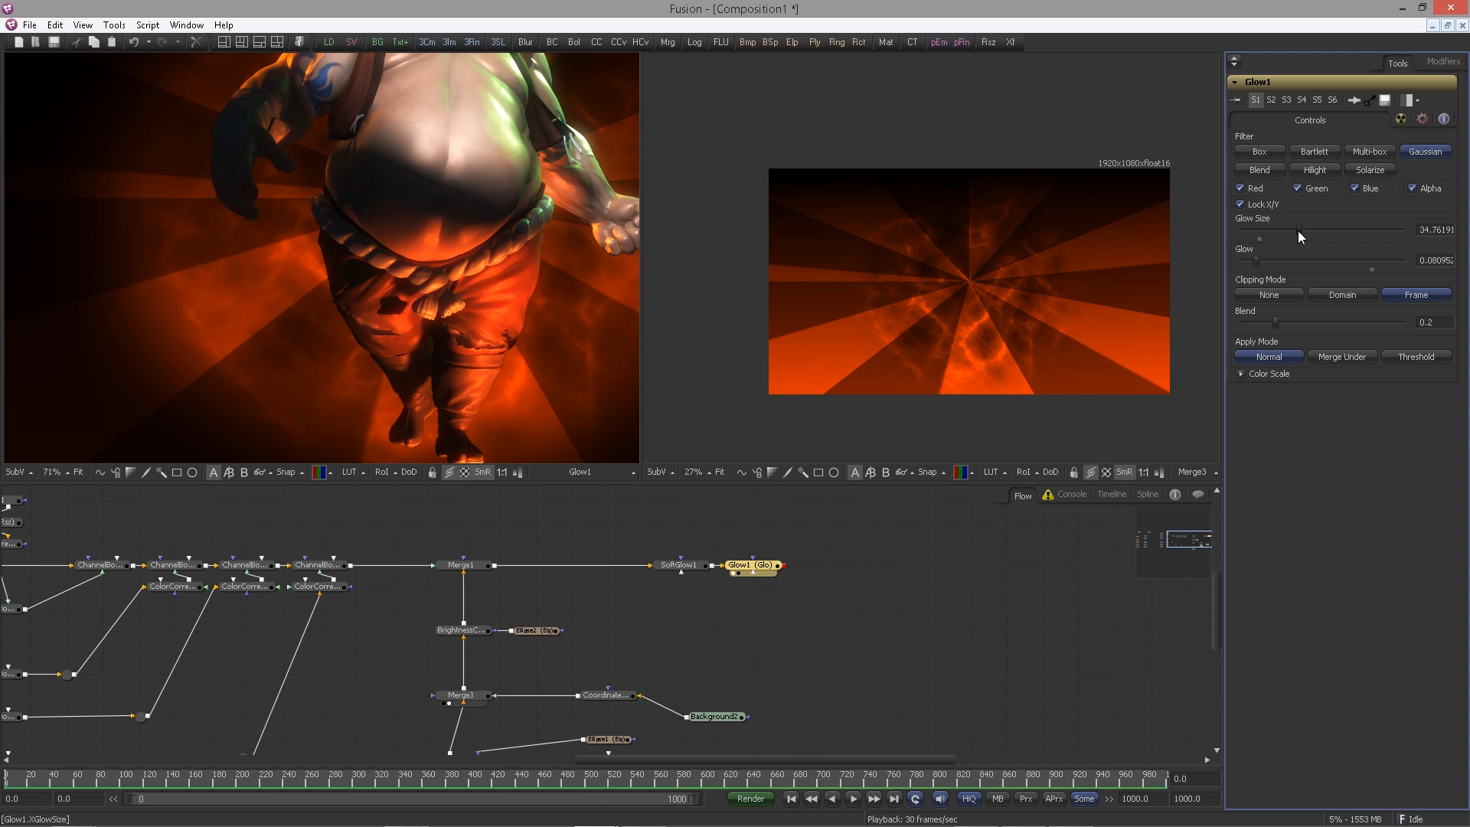
pyautogui.scroll(-1, 406, 301)
pyautogui.scroll(-1, 351, 338)
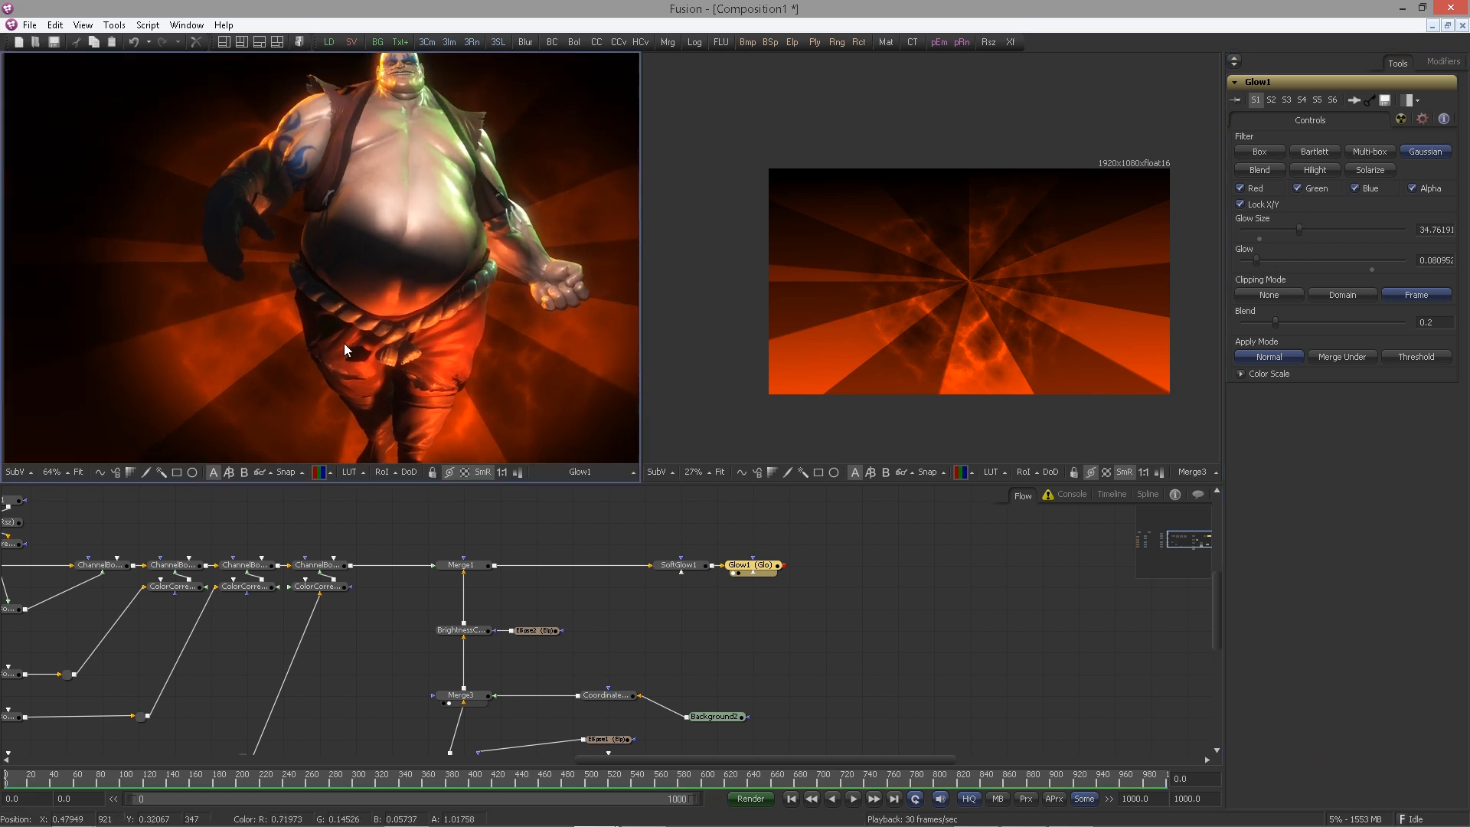
pyautogui.scroll(-2, 462, 378)
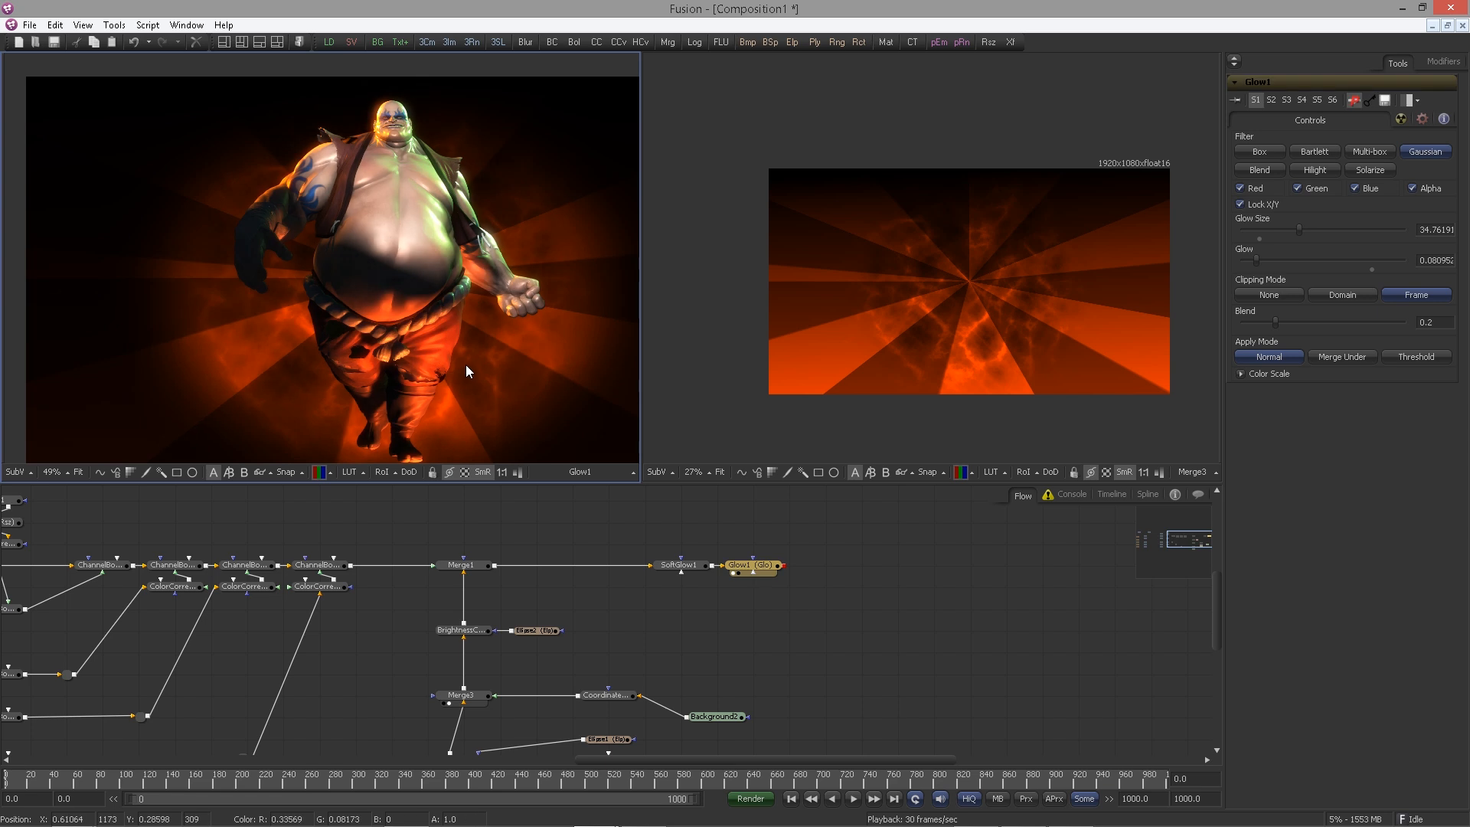
# Set the image depth of the Background2 node to 16bit float
pyautogui.scroll(5, 225, 337)
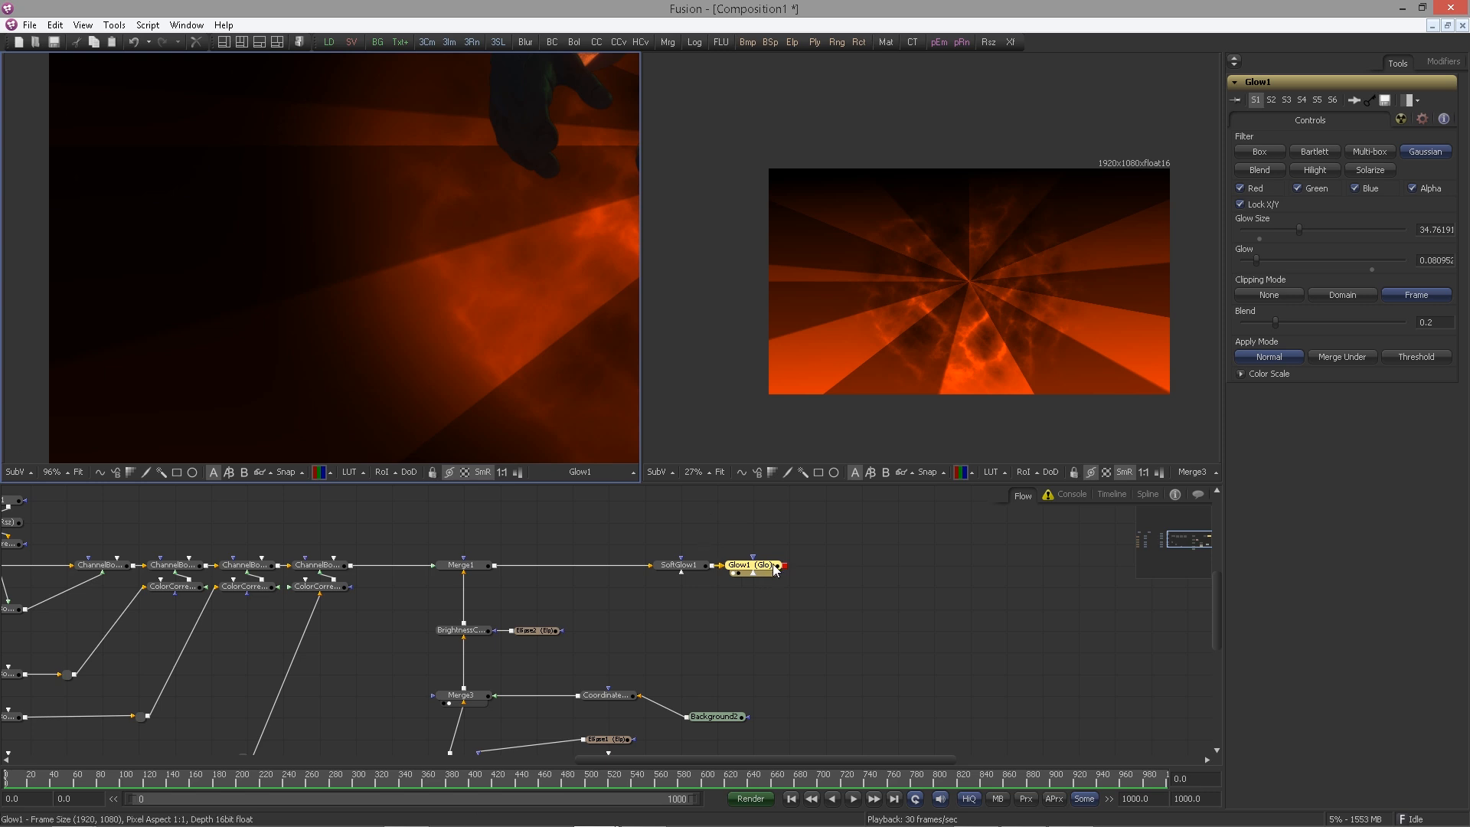
pyautogui.scroll(-1, 782, 596)
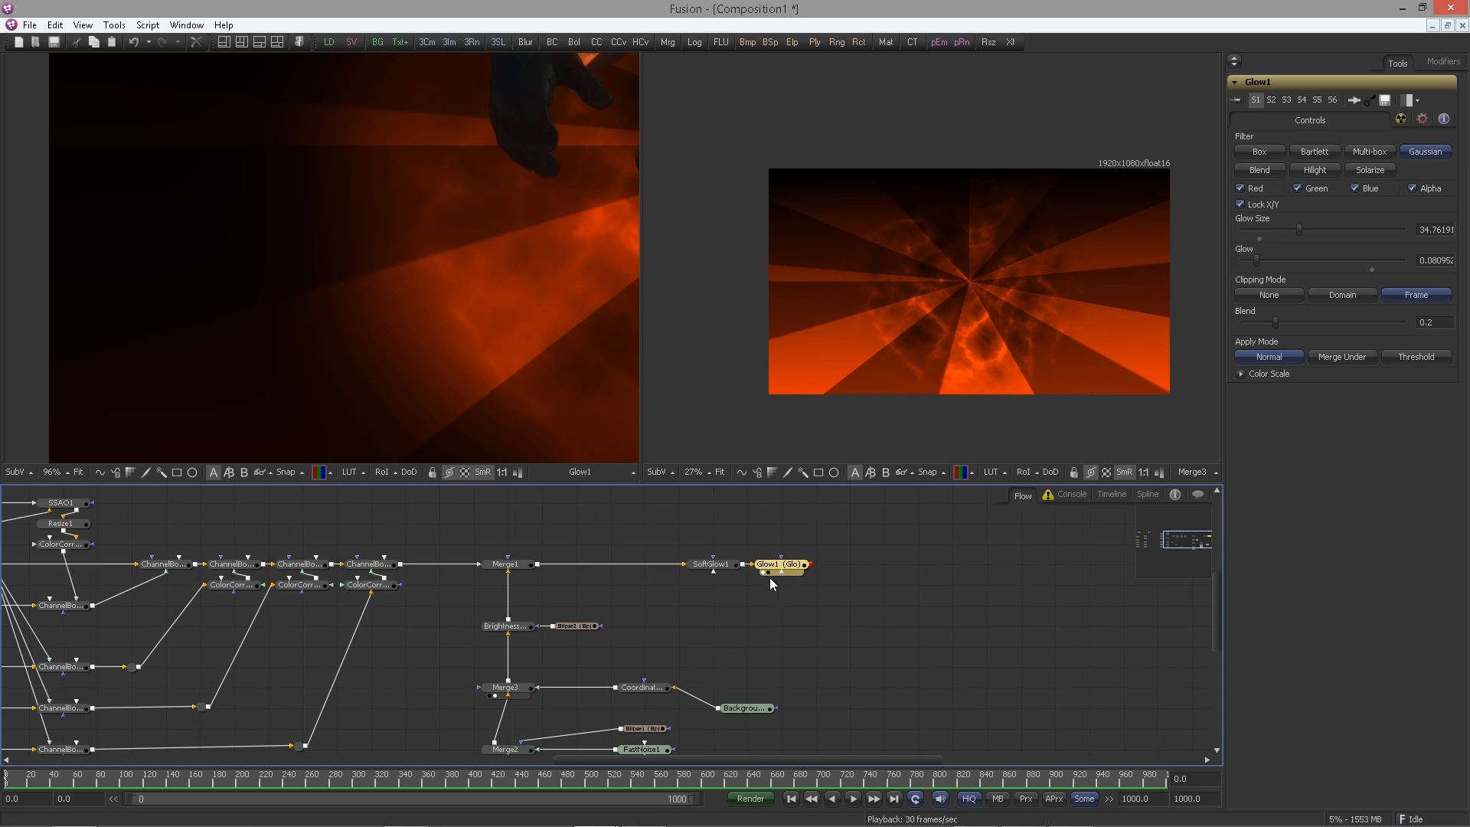
pyautogui.click(710, 564)
pyautogui.scroll(-2, 775, 536)
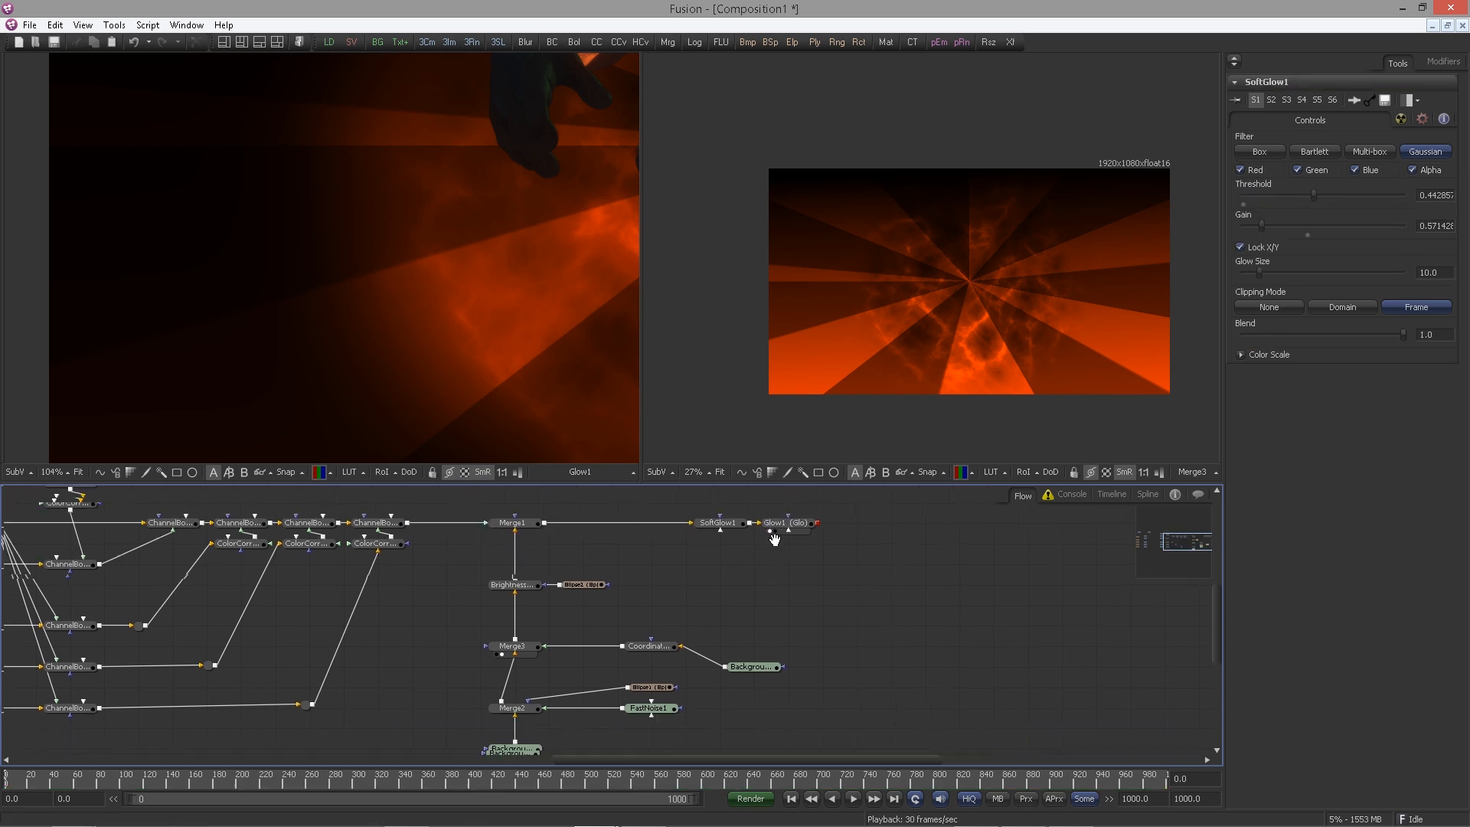
pyautogui.click(753, 632)
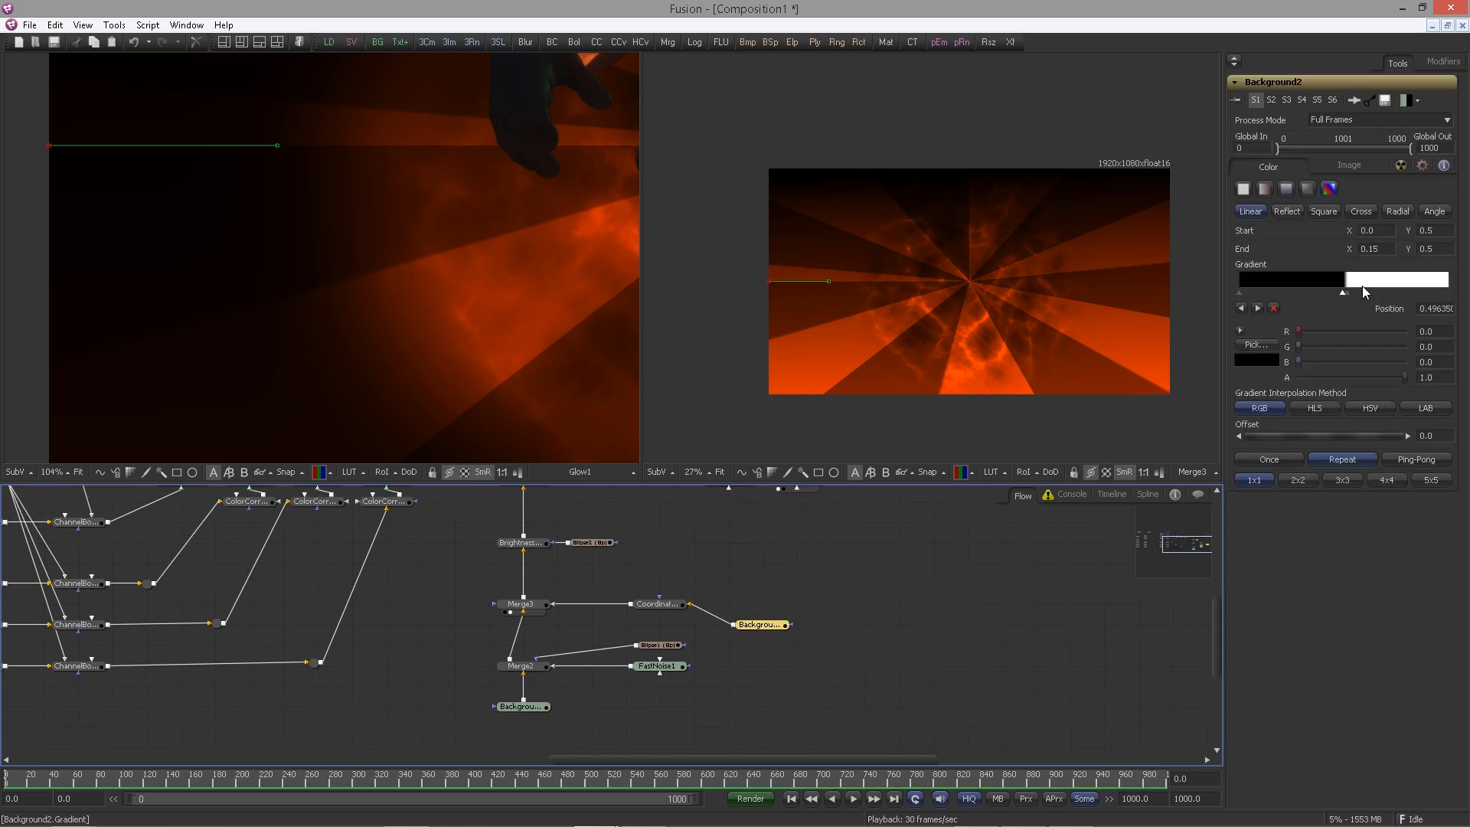
pyautogui.click(1348, 165)
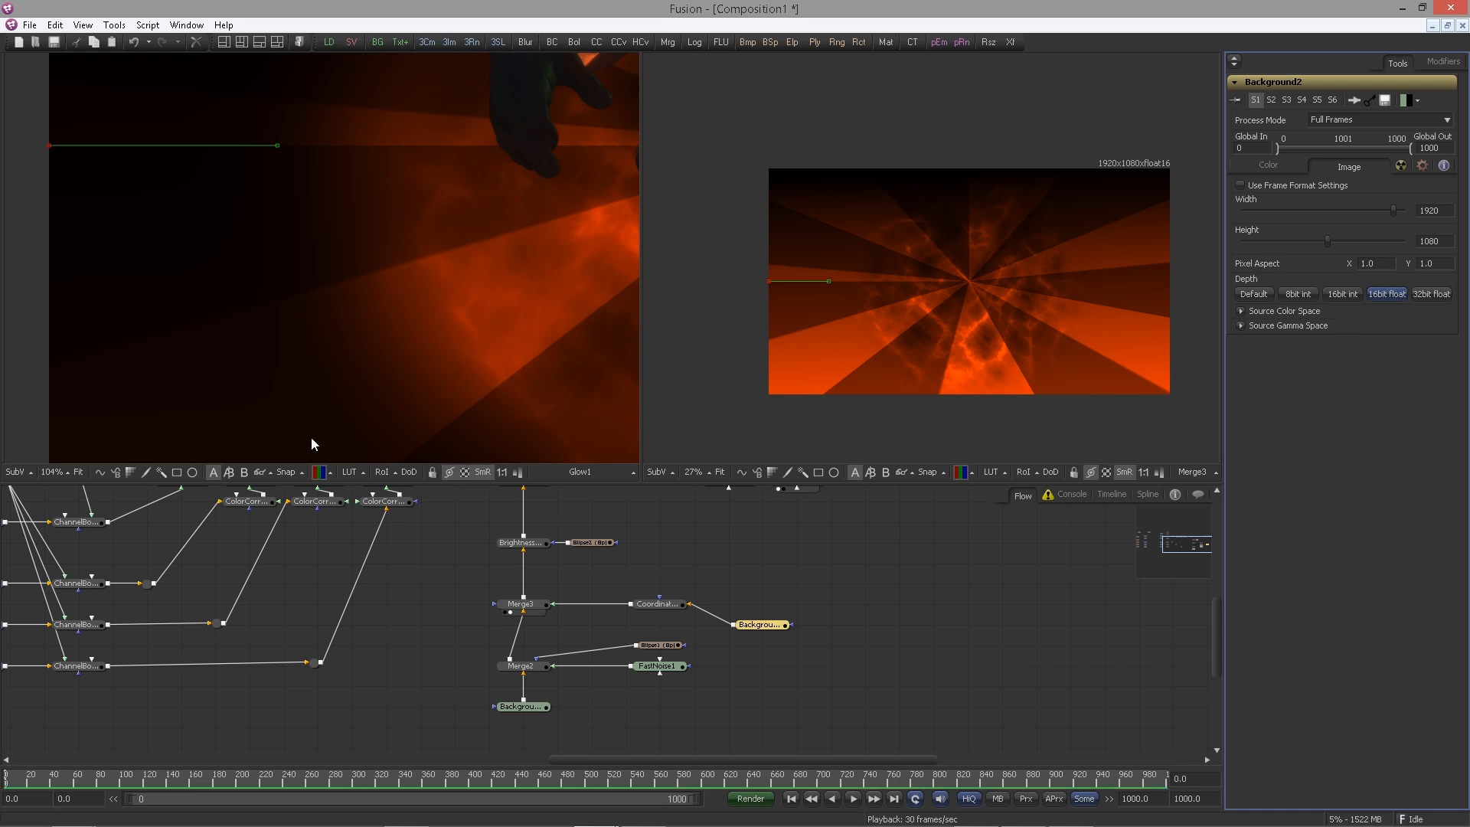
# Set the image depth of the FastNoise1 and Background1 nodes to 16bit float
pyautogui.scroll(2, 369, 288)
pyautogui.click(657, 665)
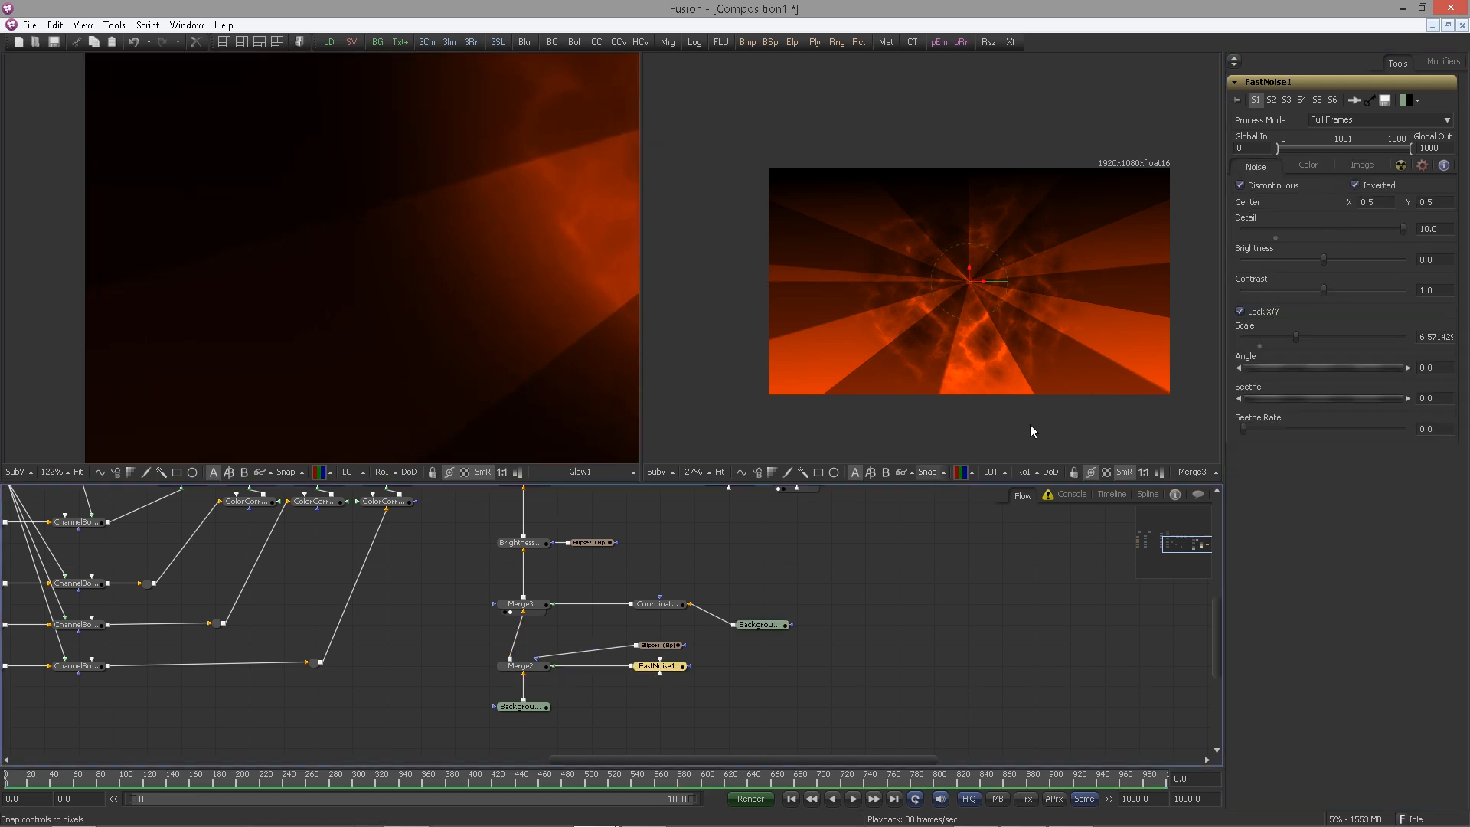
pyautogui.click(1380, 163)
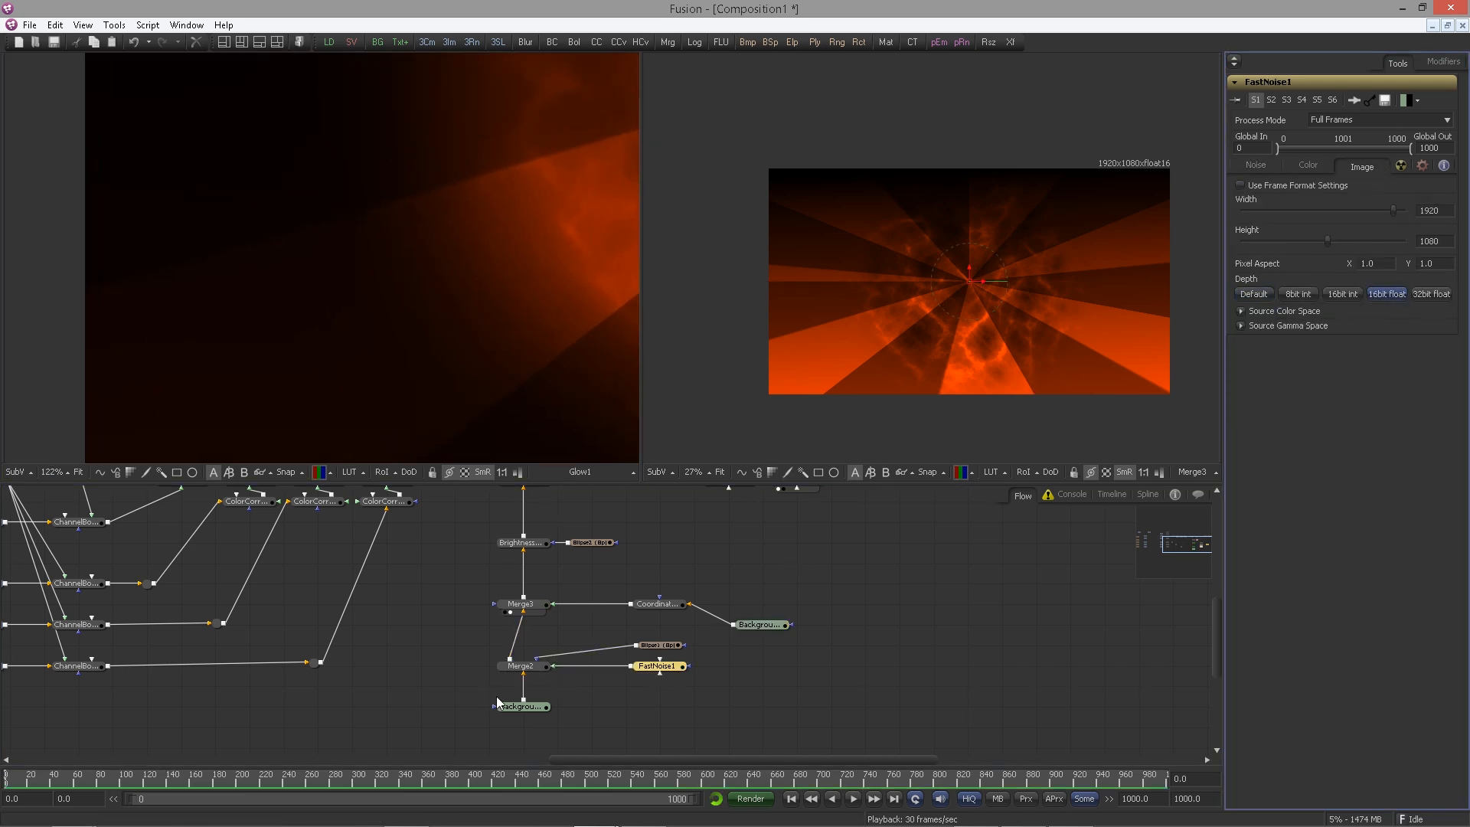
pyautogui.click(523, 706)
pyautogui.click(1375, 168)
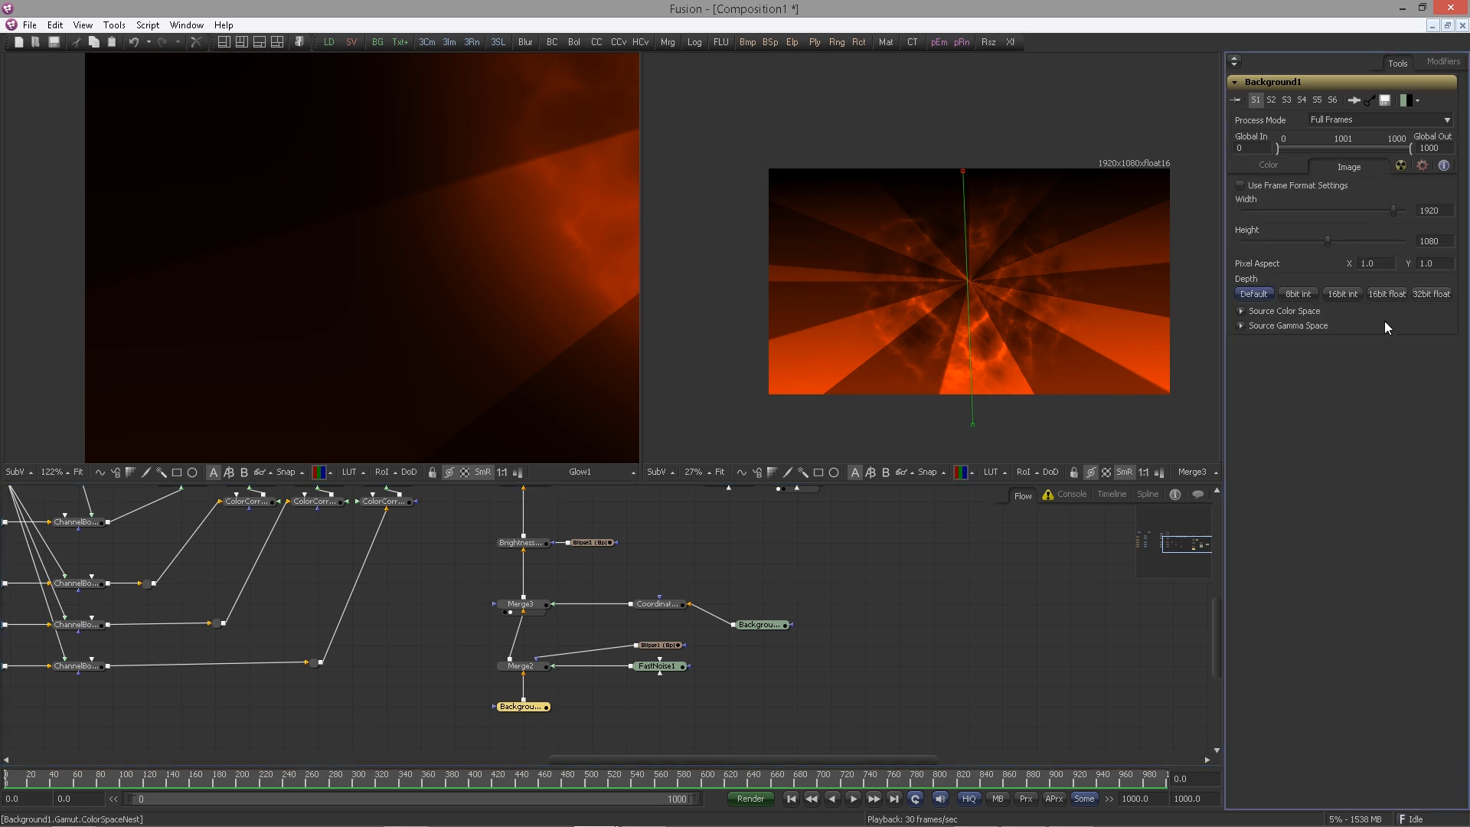
# Compare the outputs of Merge1, Merge3, the last Channel Booleans node and Glow1 in the main viewer, restoring any broken connection
pyautogui.moveTo(431, 490); pyautogui.dragTo(461, 421)
pyautogui.scroll(-4, 502, 377)
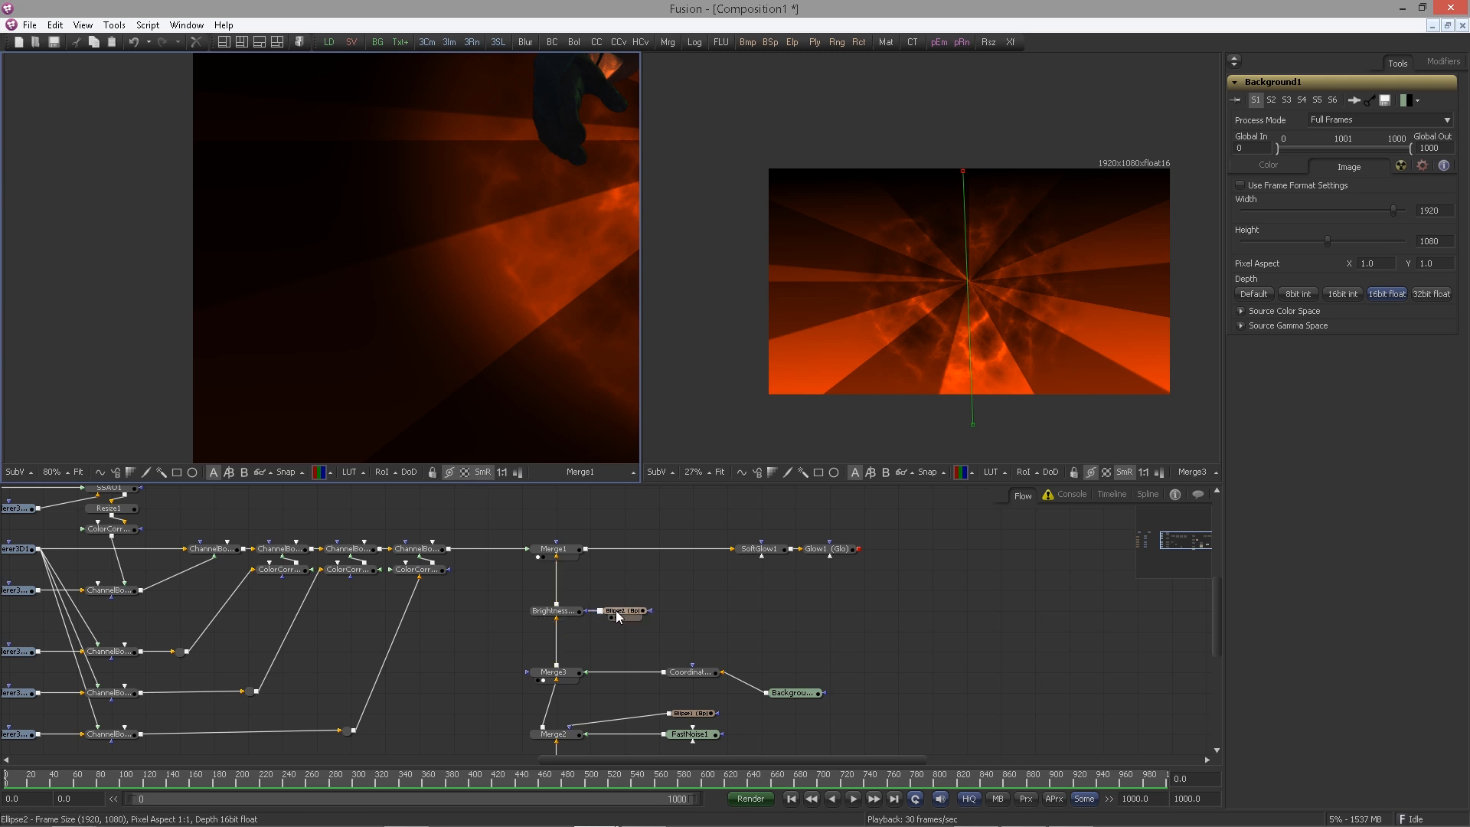
pyautogui.moveTo(567, 679); pyautogui.dragTo(485, 343)
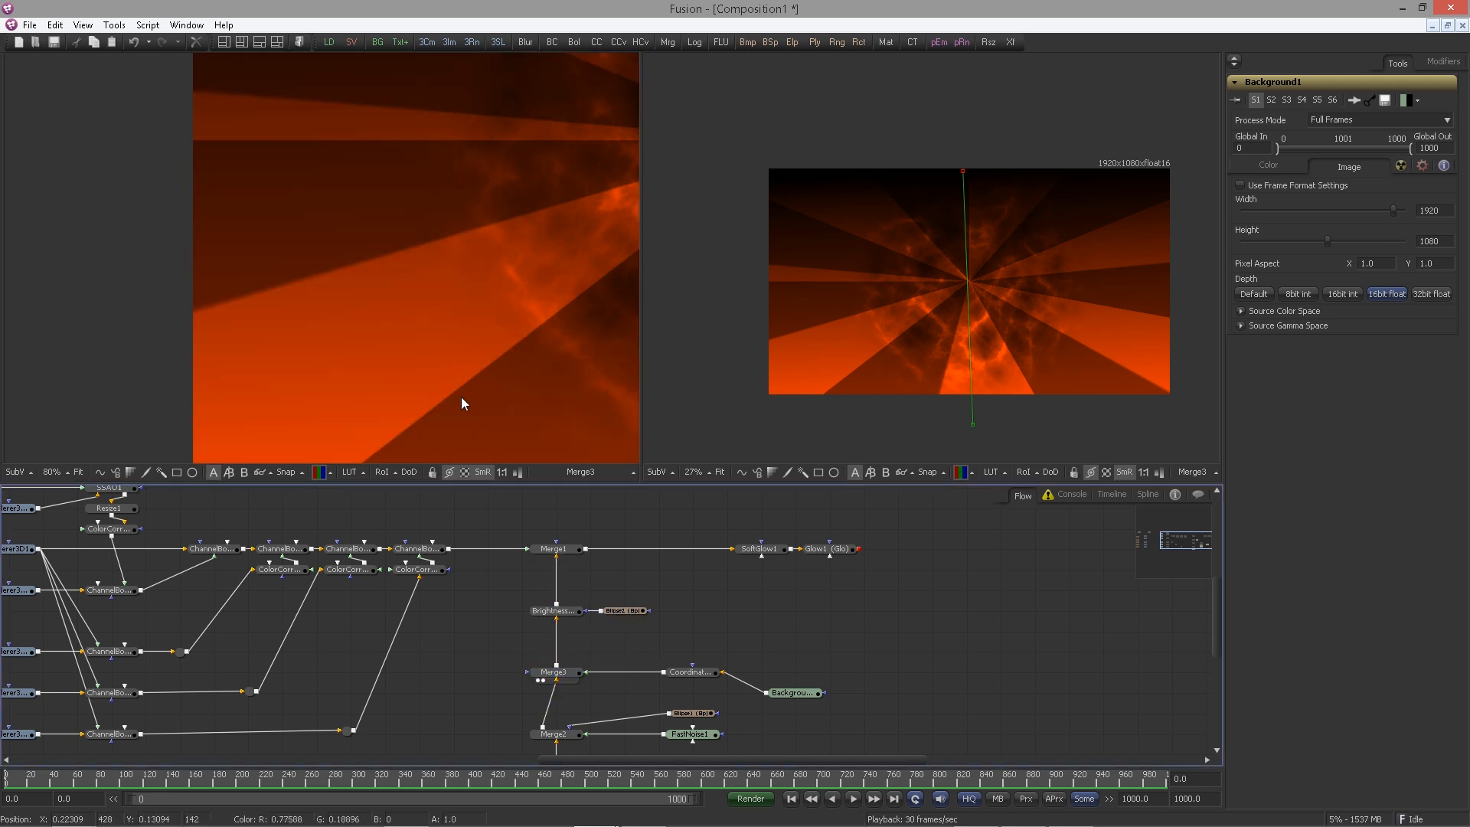
pyautogui.moveTo(557, 549); pyautogui.dragTo(489, 382)
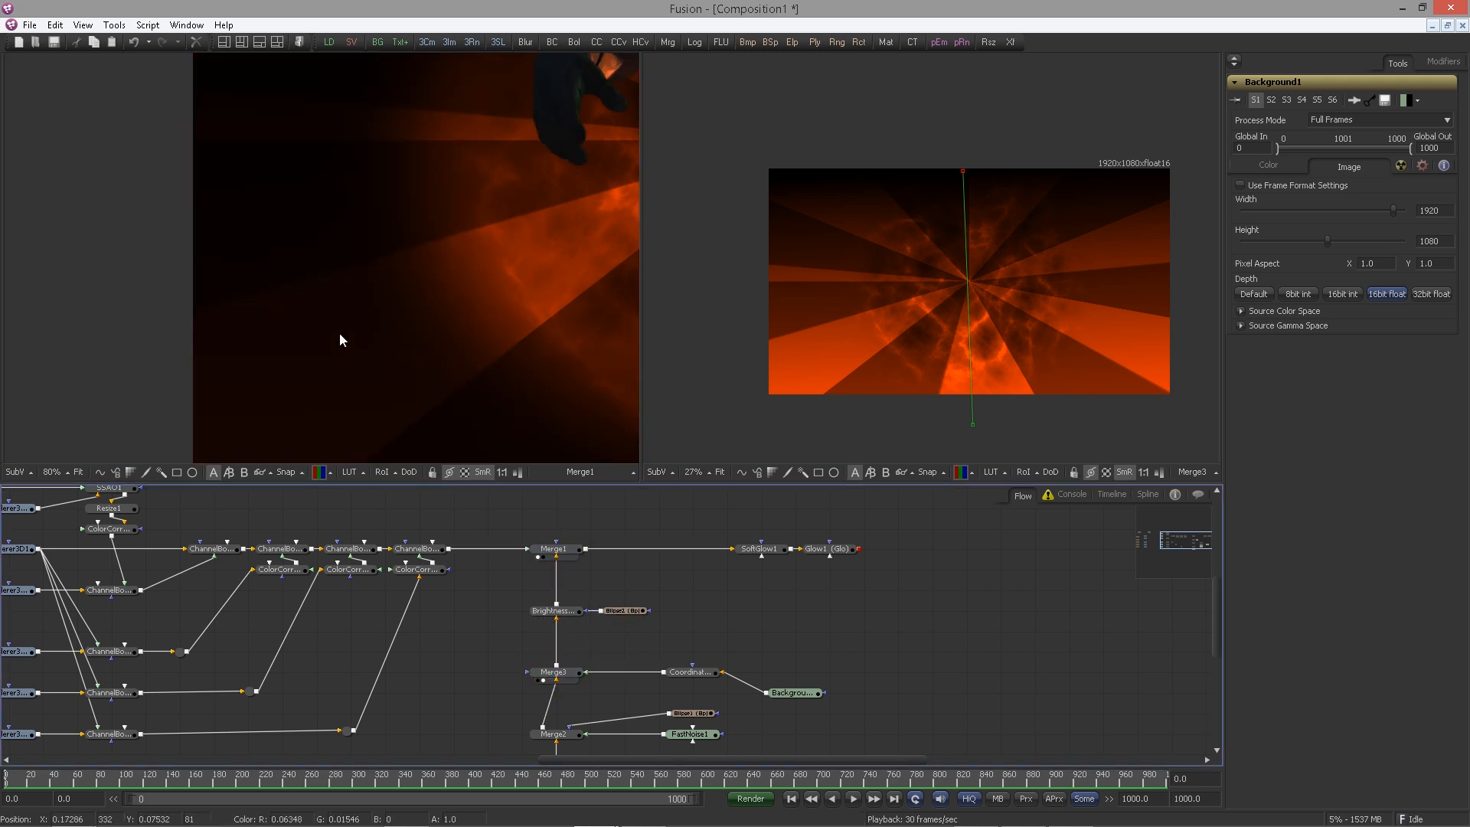
pyautogui.moveTo(420, 548); pyautogui.dragTo(293, 324)
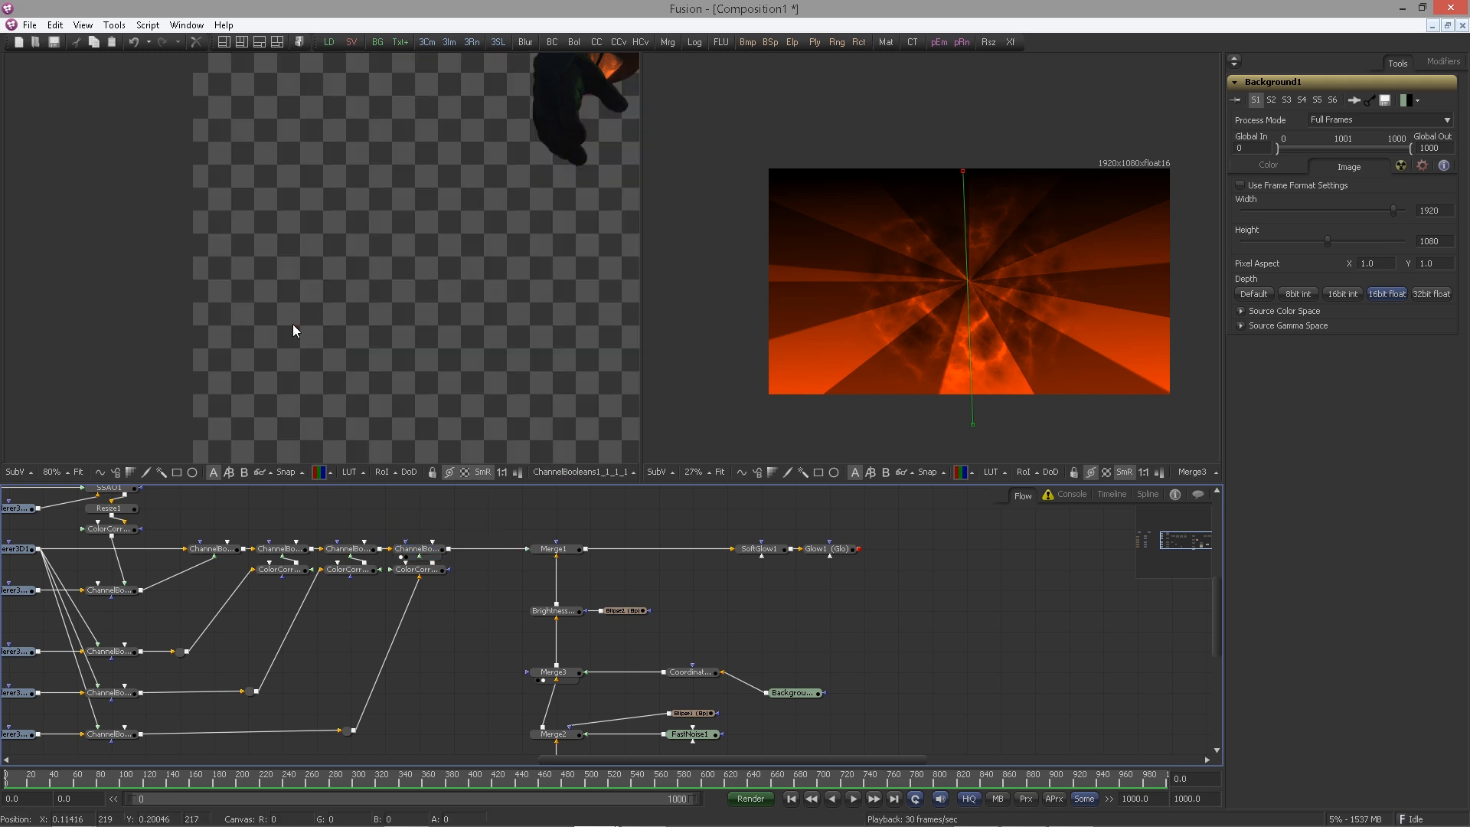
pyautogui.moveTo(503, 347); pyautogui.dragTo(501, 343)
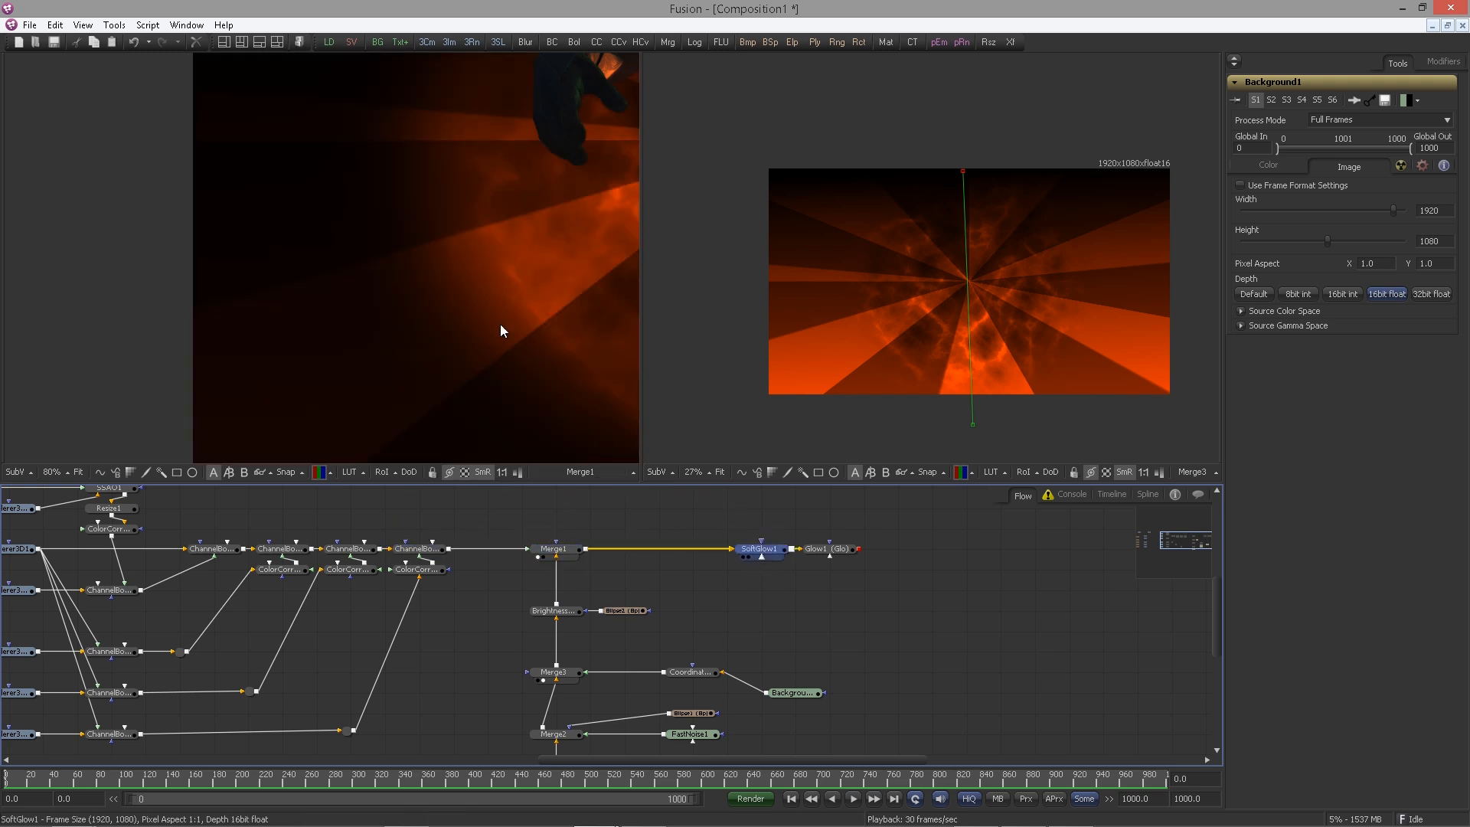
pyautogui.moveTo(689, 580); pyautogui.dragTo(462, 330)
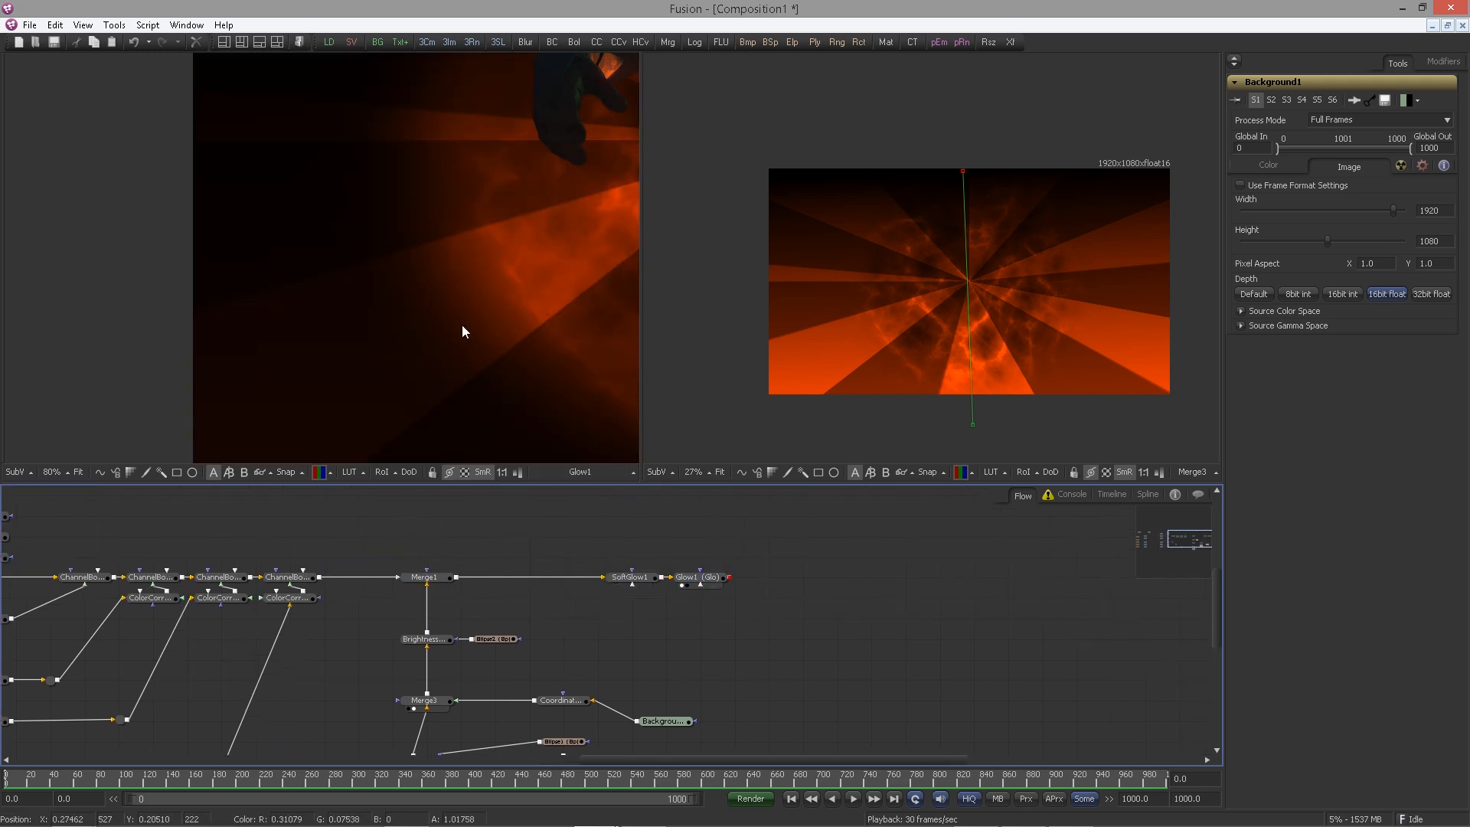
pyautogui.scroll(-4, 462, 325)
pyautogui.moveTo(361, 276); pyautogui.dragTo(272, 360)
pyautogui.scroll(2, 363, 347)
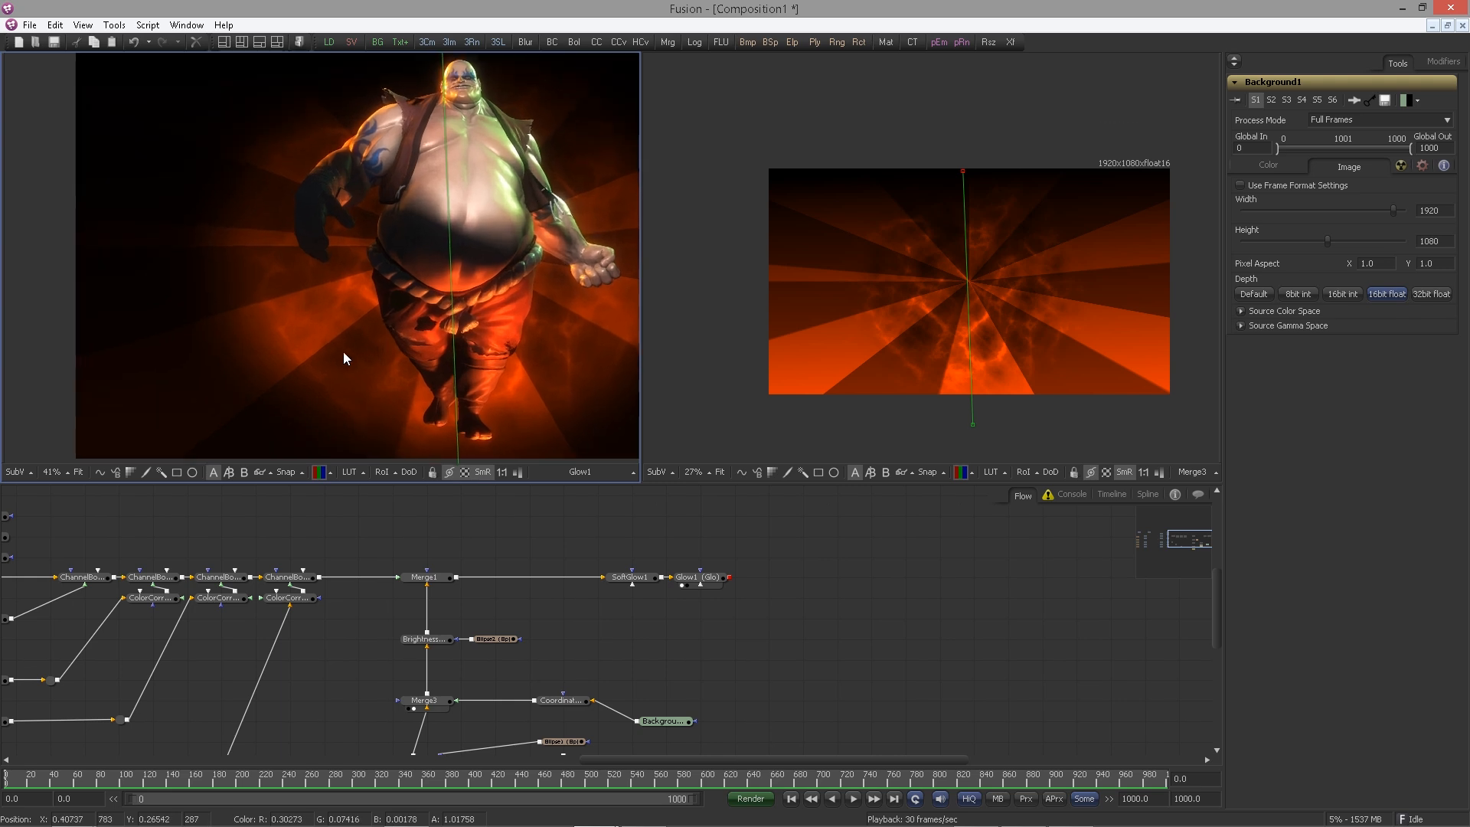
pyautogui.scroll(-3, 274, 346)
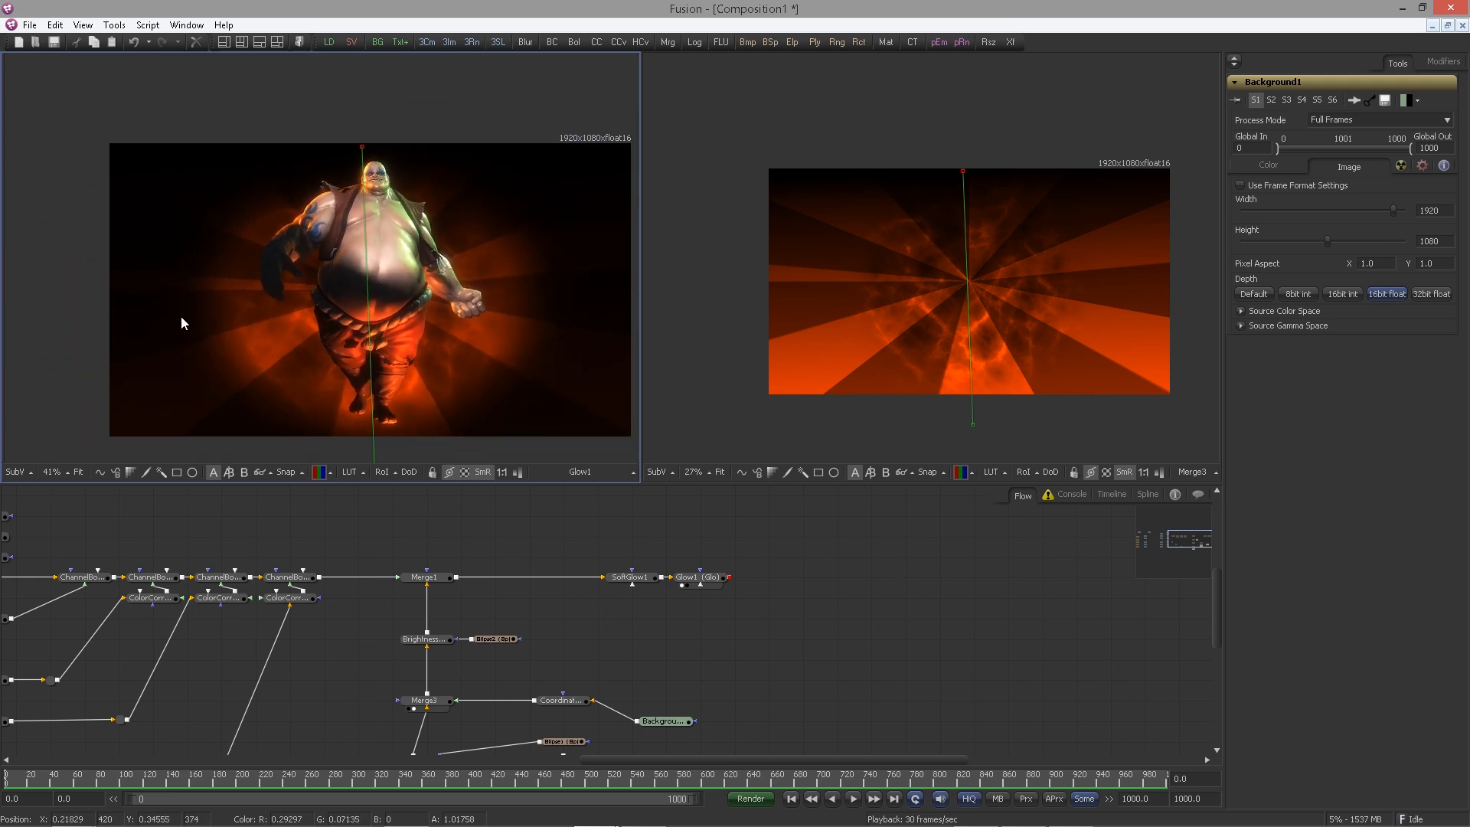
pyautogui.moveTo(181, 315); pyautogui.dragTo(181, 312)
pyautogui.click(572, 577)
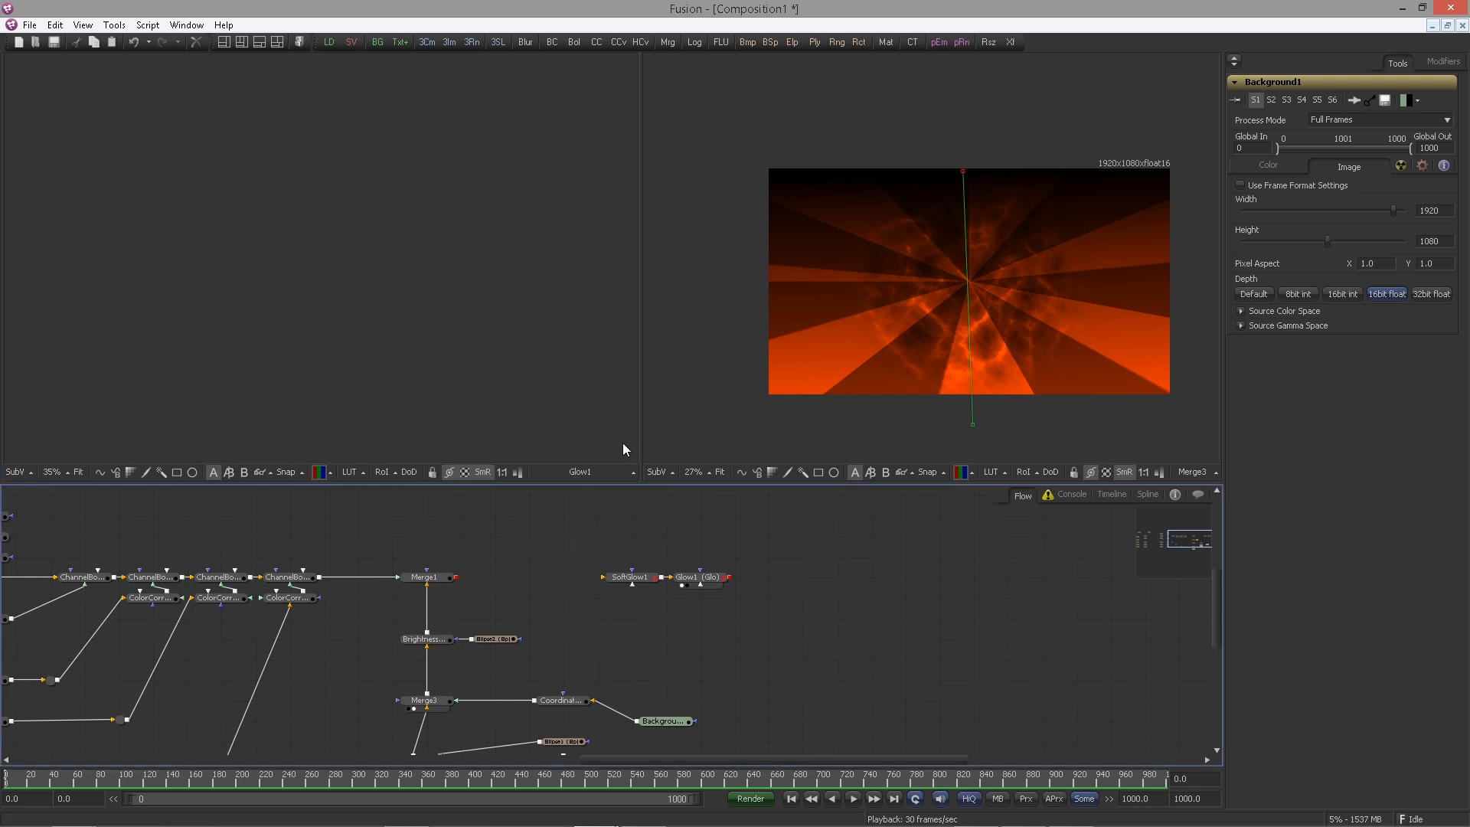
pyautogui.hotkey('ctrl', 'z')
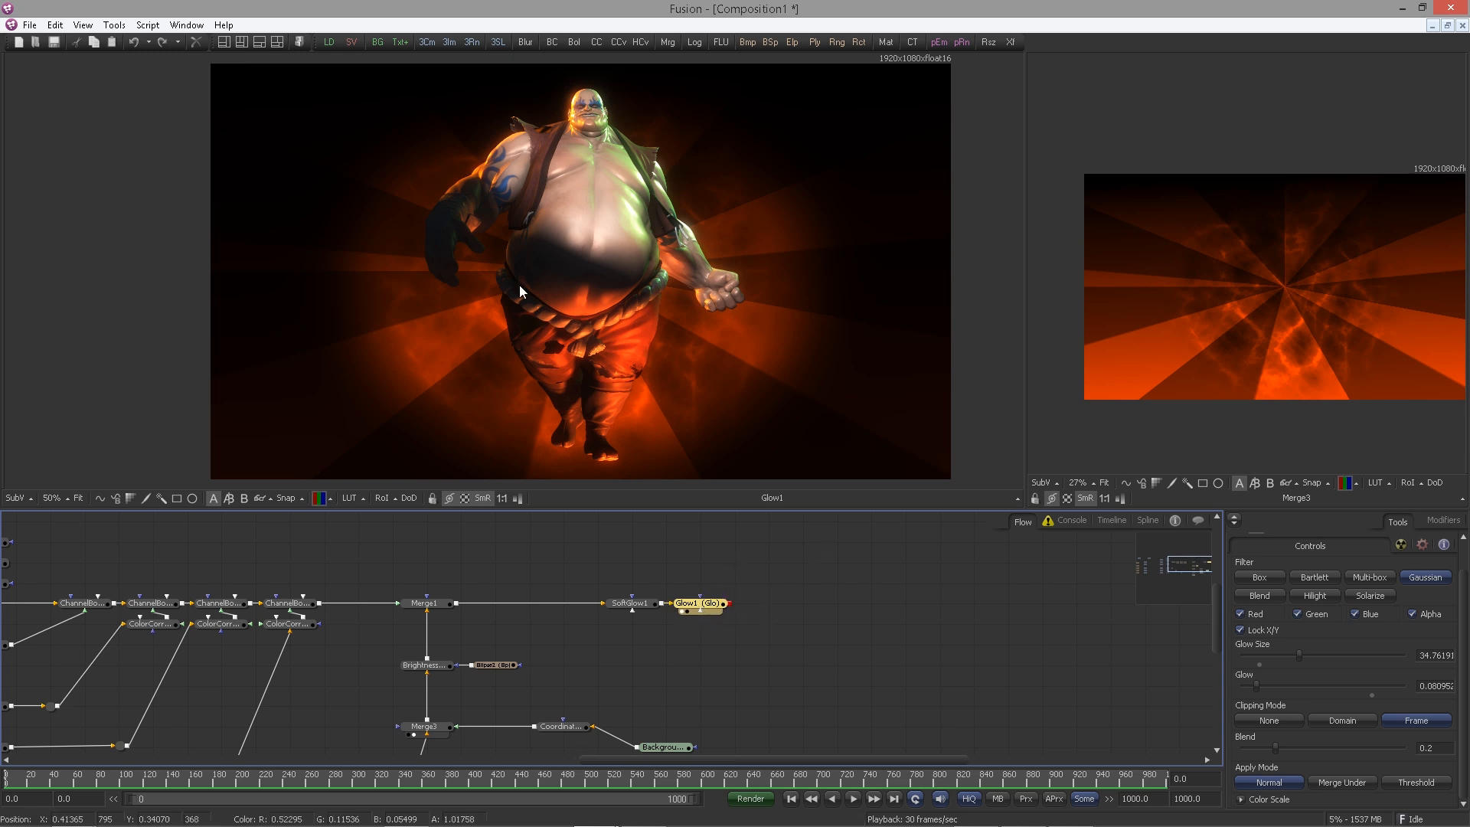
# Add two Bitmap masks fed by the last Channel Booleans node and connect Bitmap2 into Bitmap1 as its effect mask
pyautogui.scroll(3, 519, 287)
pyautogui.moveTo(521, 613); pyautogui.dragTo(676, 599)
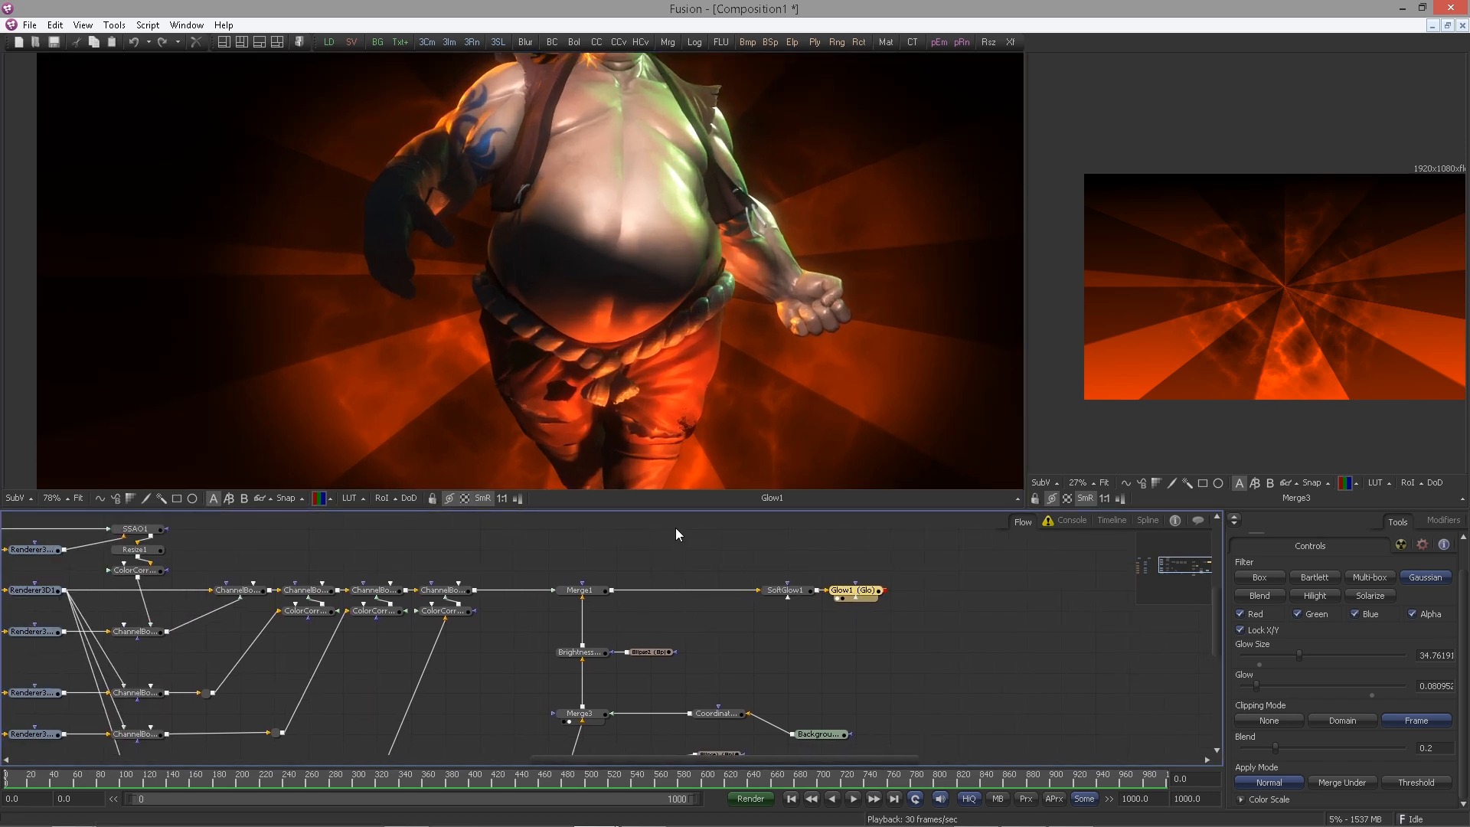
pyautogui.click(747, 42)
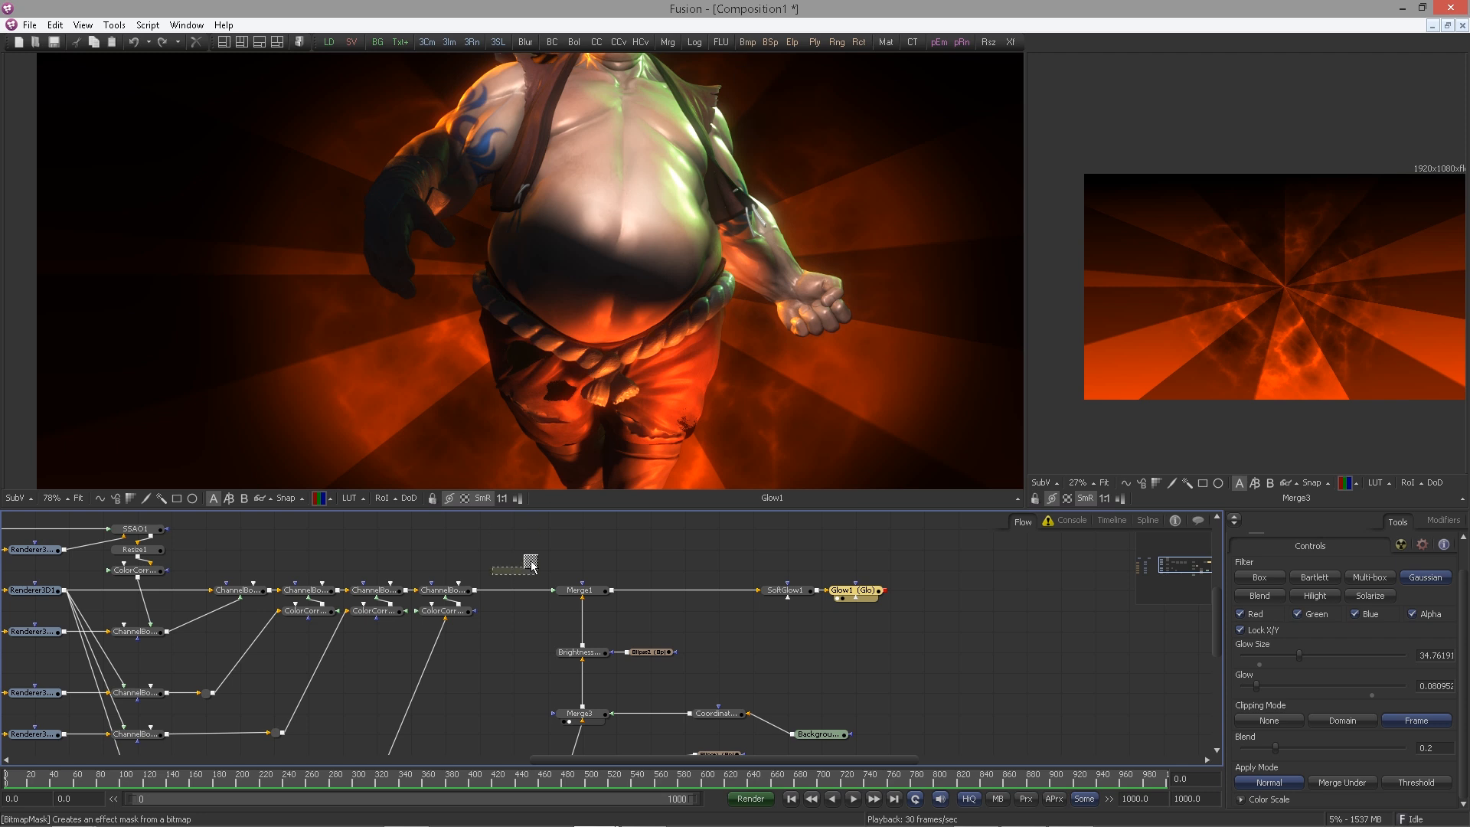
pyautogui.click(751, 43)
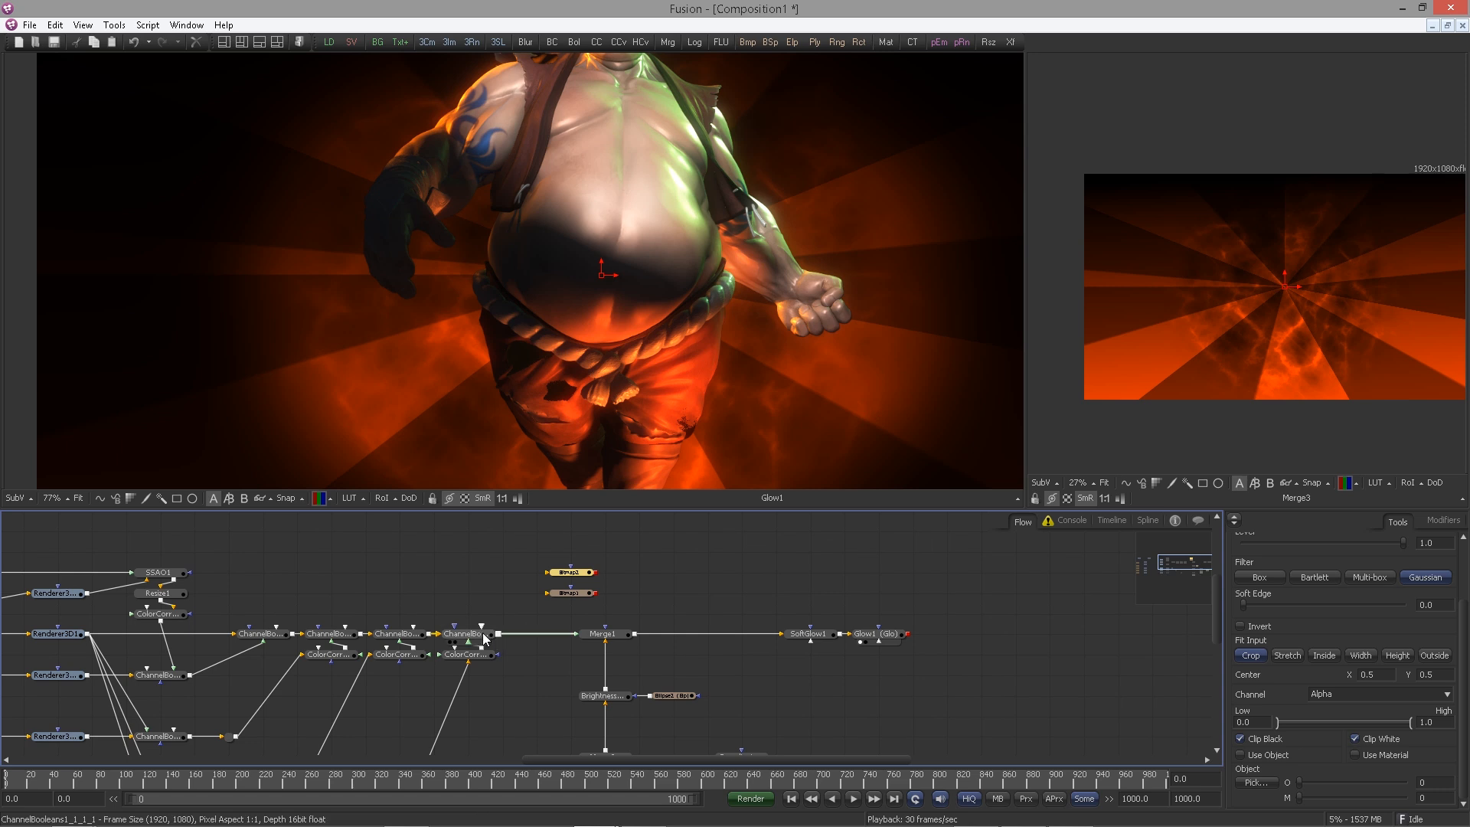
pyautogui.moveTo(498, 633); pyautogui.dragTo(548, 572)
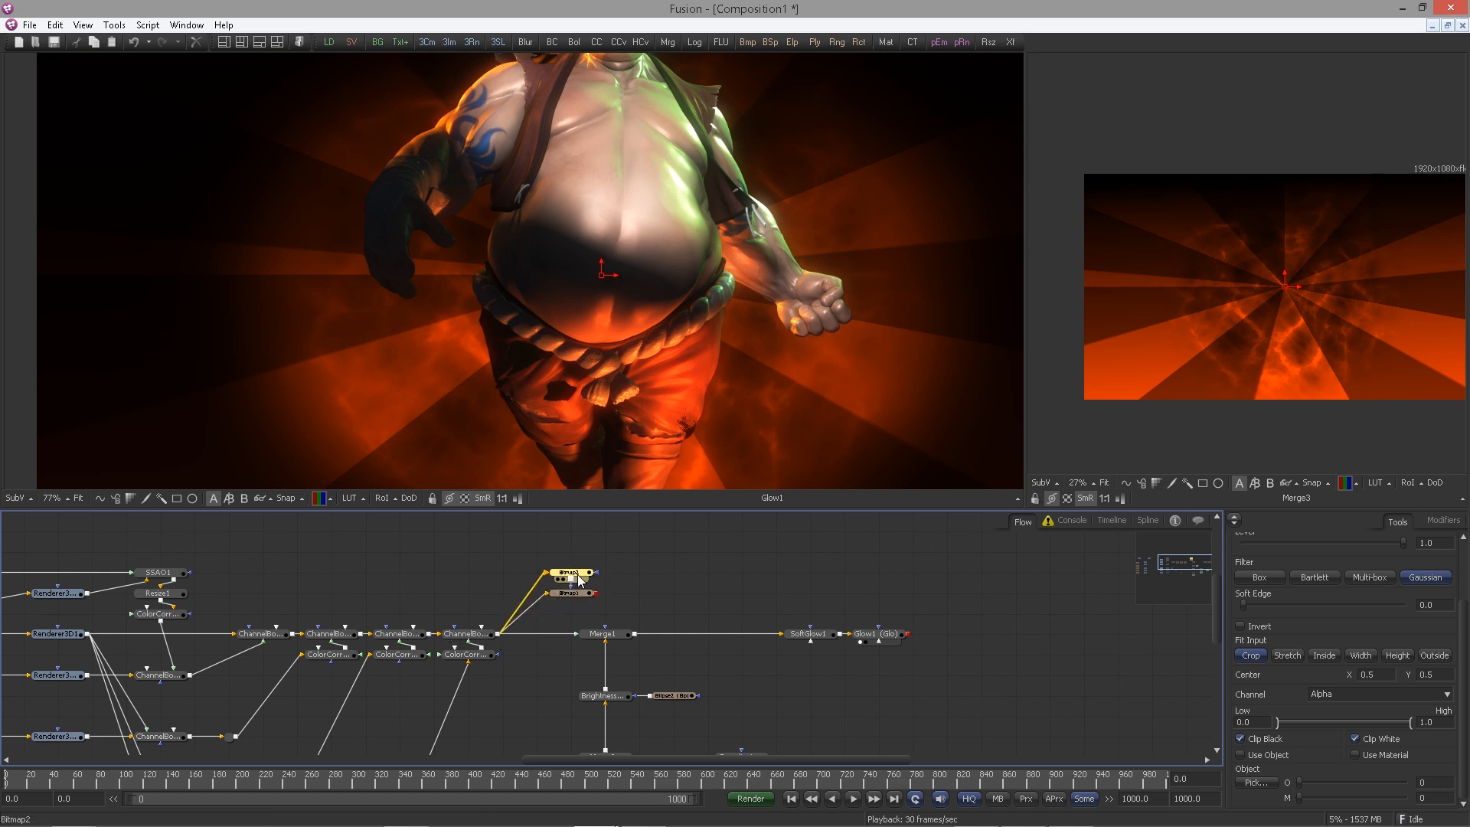
# Display Bitmap2 and Bitmap1 in turn in the second viewer and invert the Bitmap2 mask
pyautogui.moveTo(571, 573); pyautogui.dragTo(1260, 254)
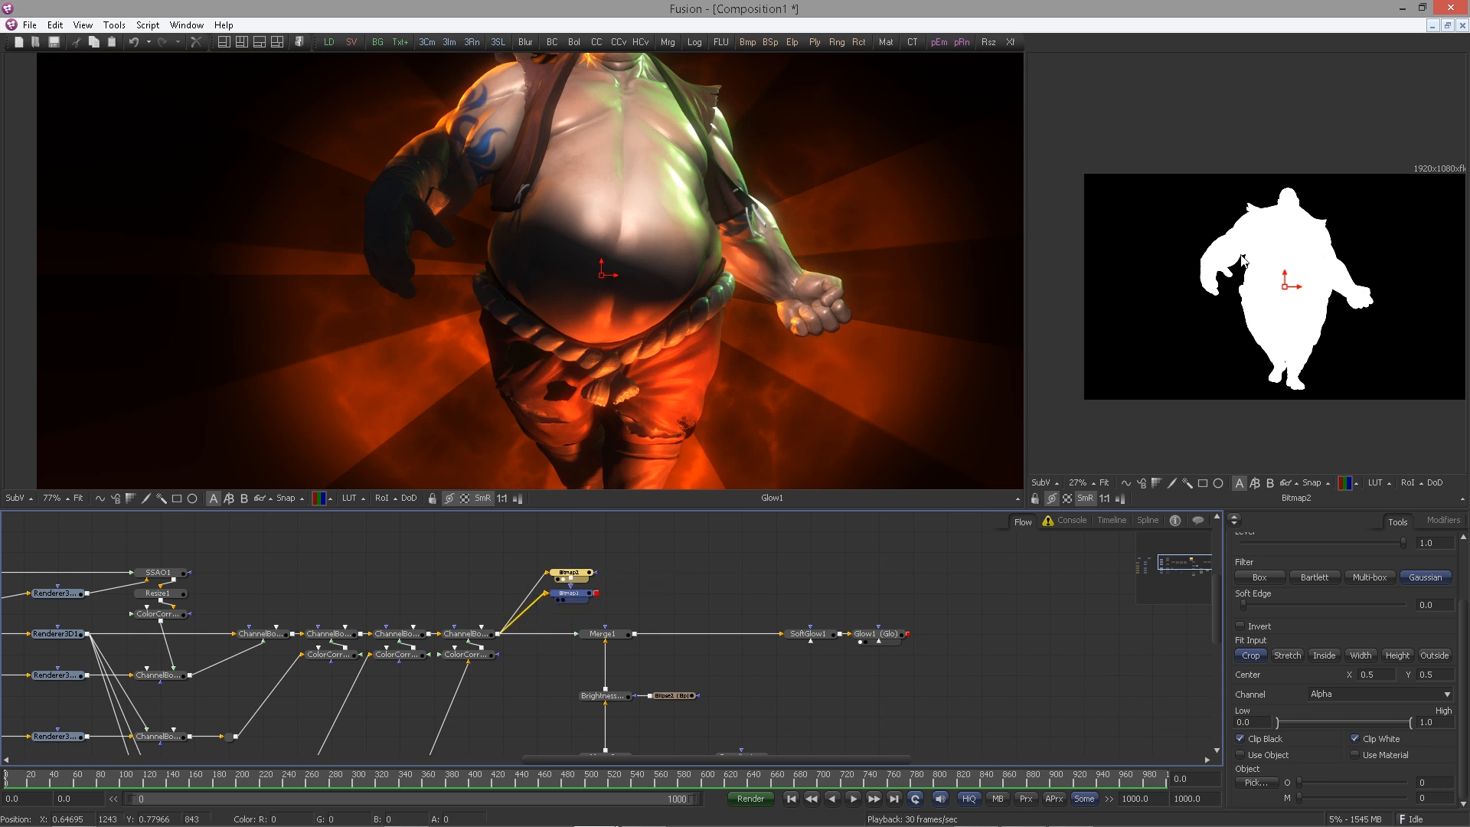
pyautogui.click(563, 601)
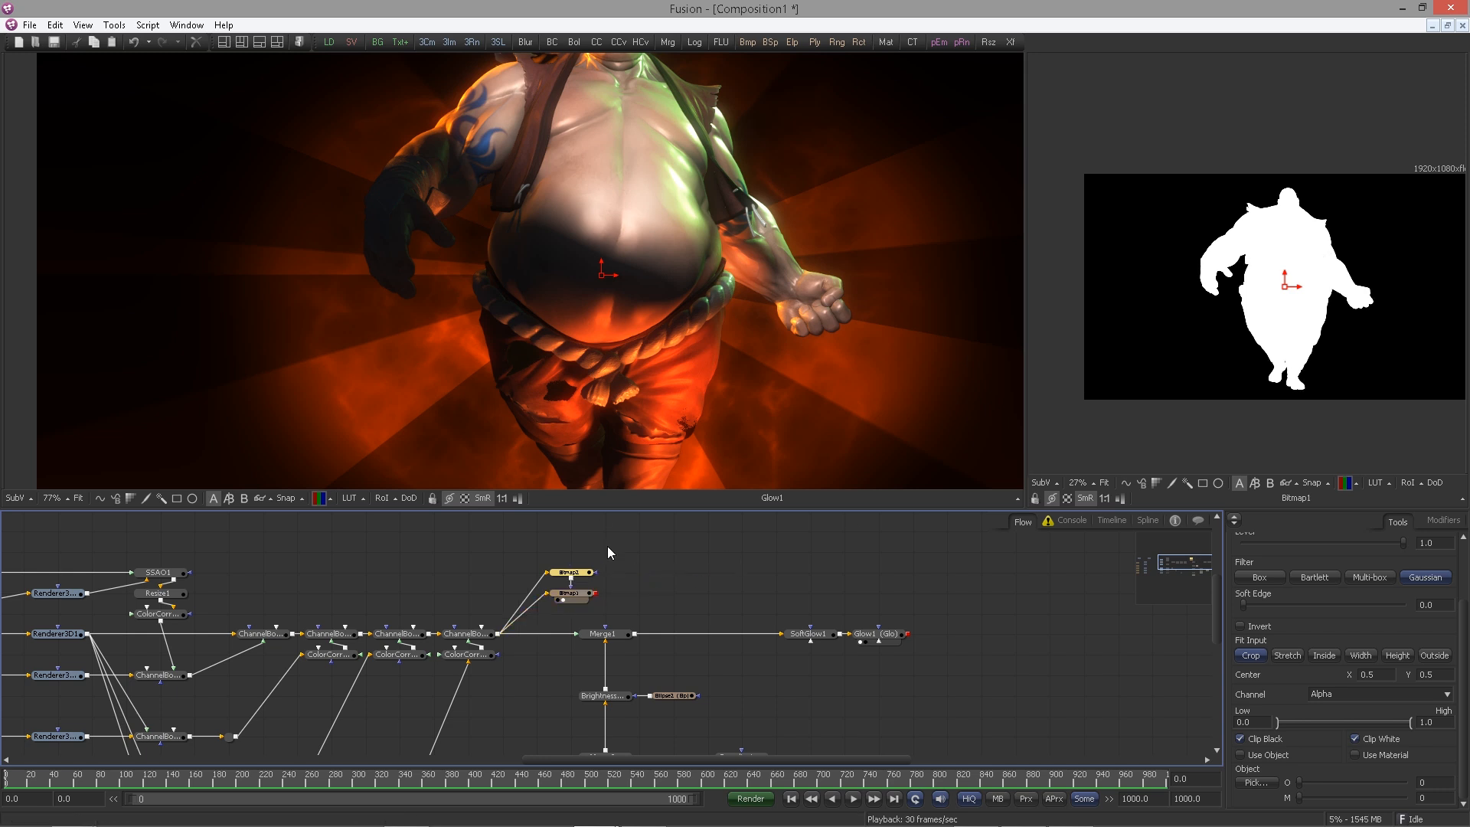
pyautogui.click(1258, 626)
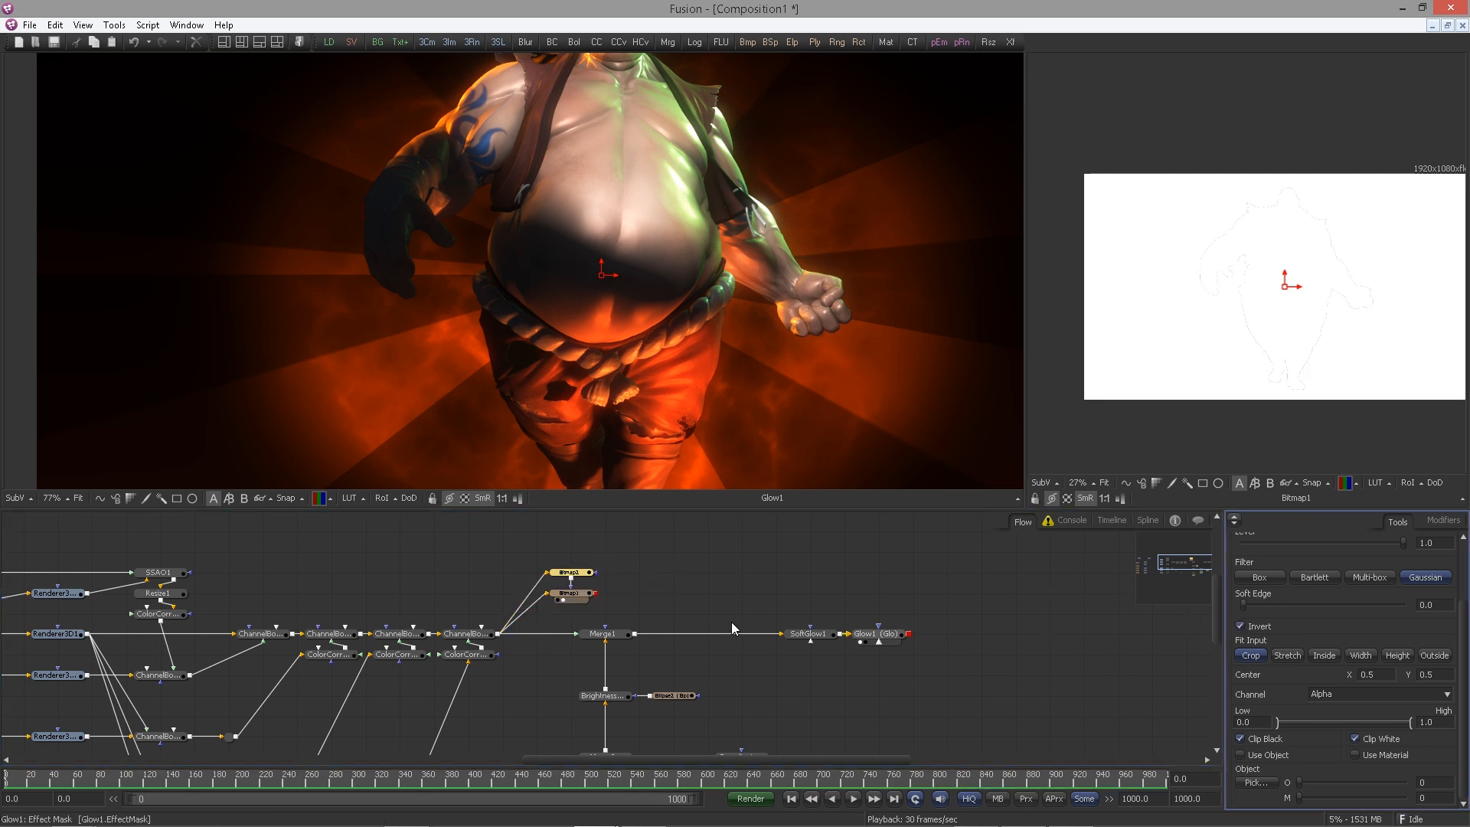
# Set the Bitmap1 mask's paint mode to Multiply and inspect the resulting outline in the second viewer
pyautogui.click(569, 594)
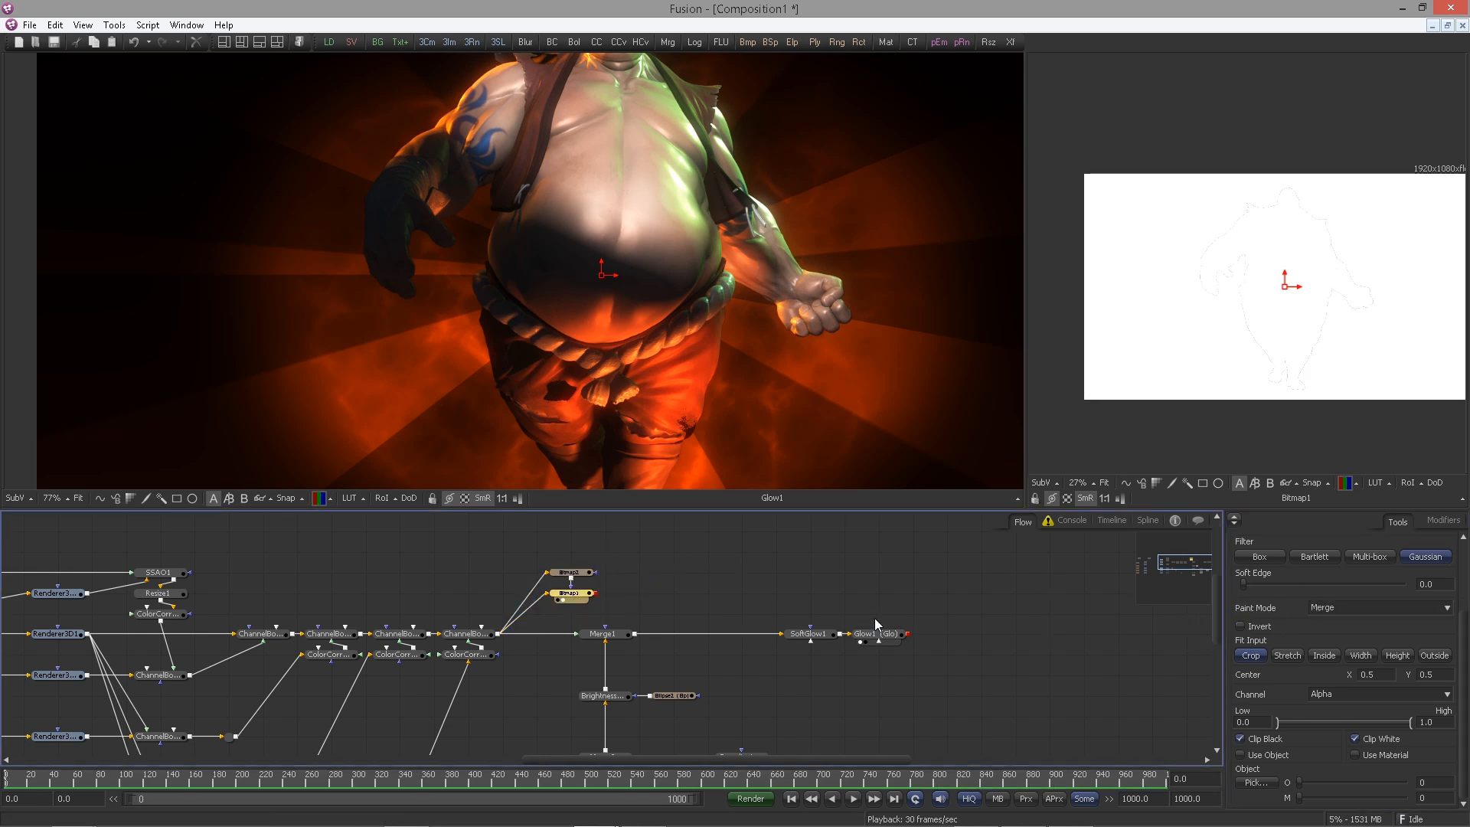
pyautogui.click(1318, 695)
pyautogui.click(1322, 609)
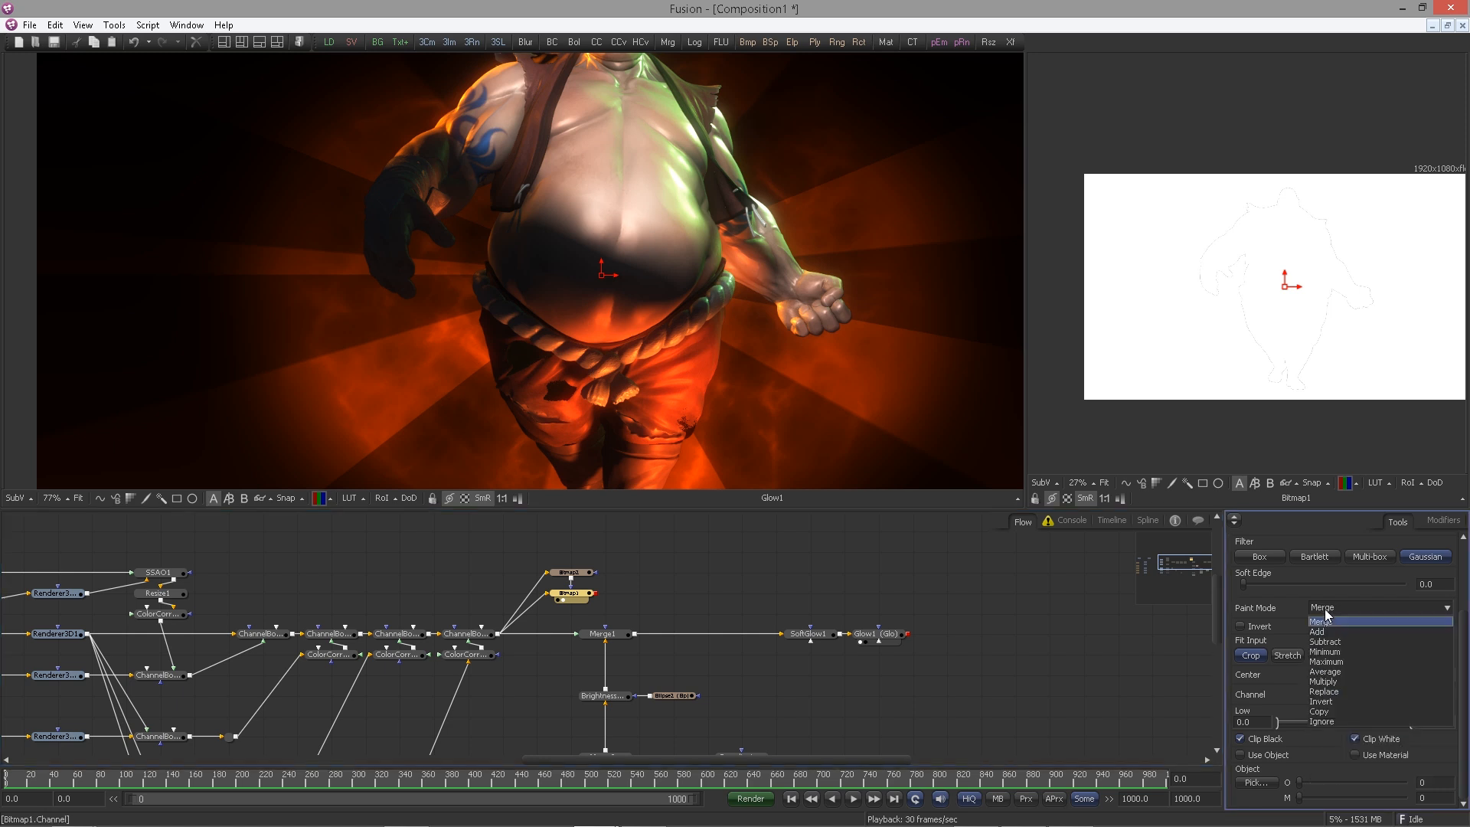
pyautogui.click(1326, 684)
pyautogui.scroll(3, 1243, 297)
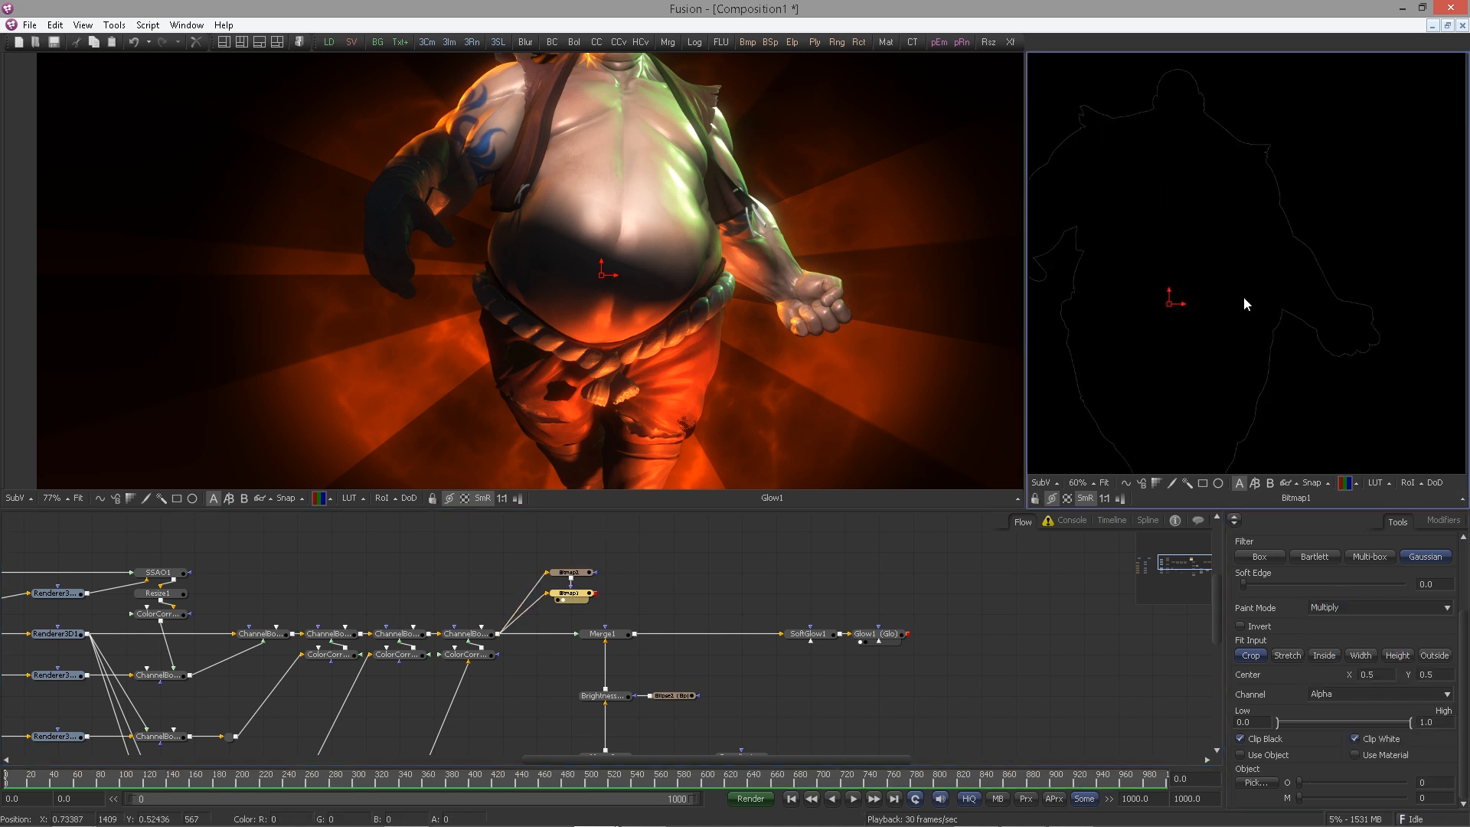
pyautogui.scroll(3, 1301, 307)
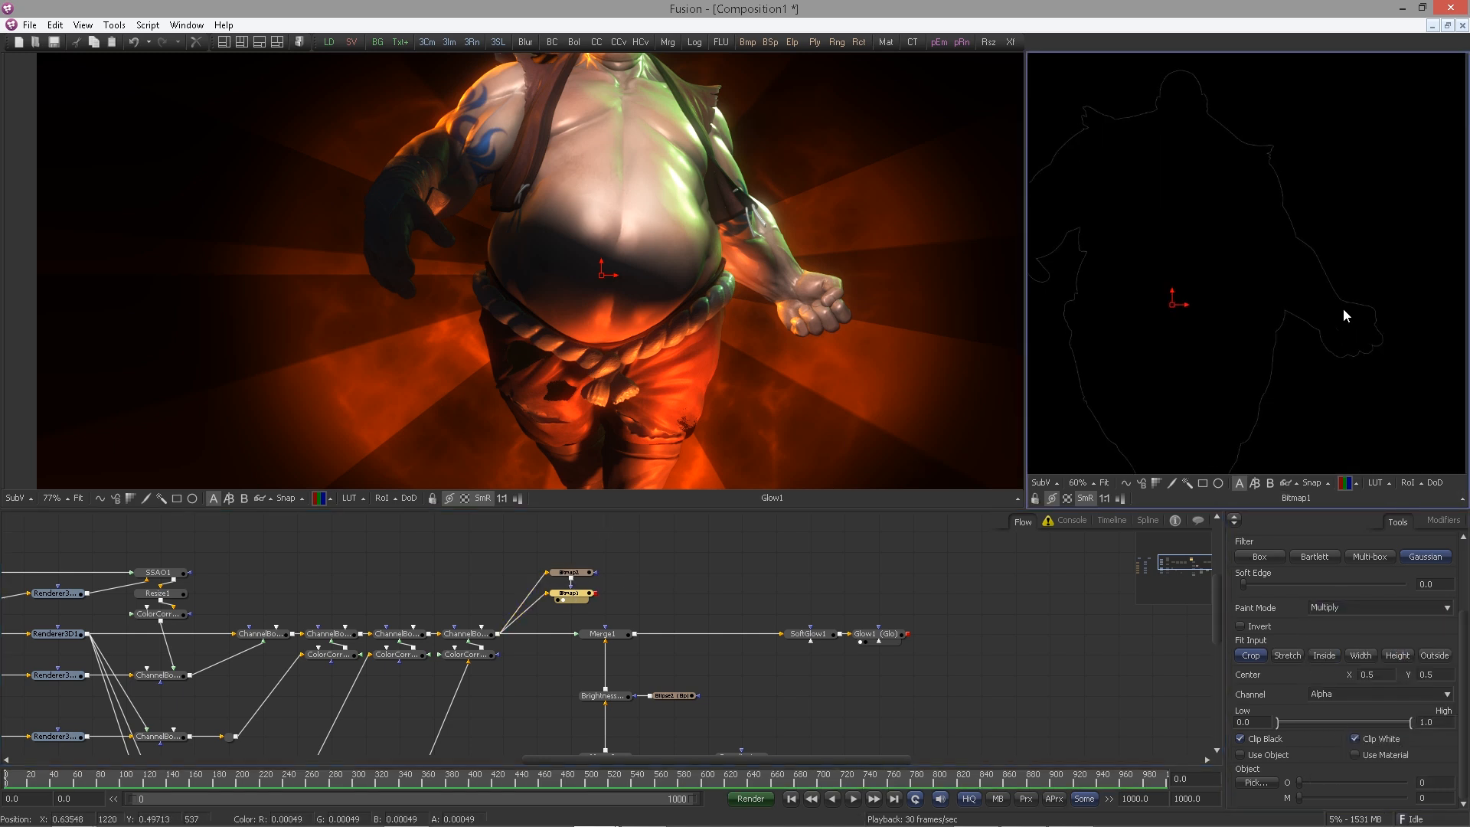
# Set the Bitmap2 mask's soft edge to about 0.0057
pyautogui.click(573, 578)
pyautogui.moveTo(1244, 610); pyautogui.dragTo(1245, 604)
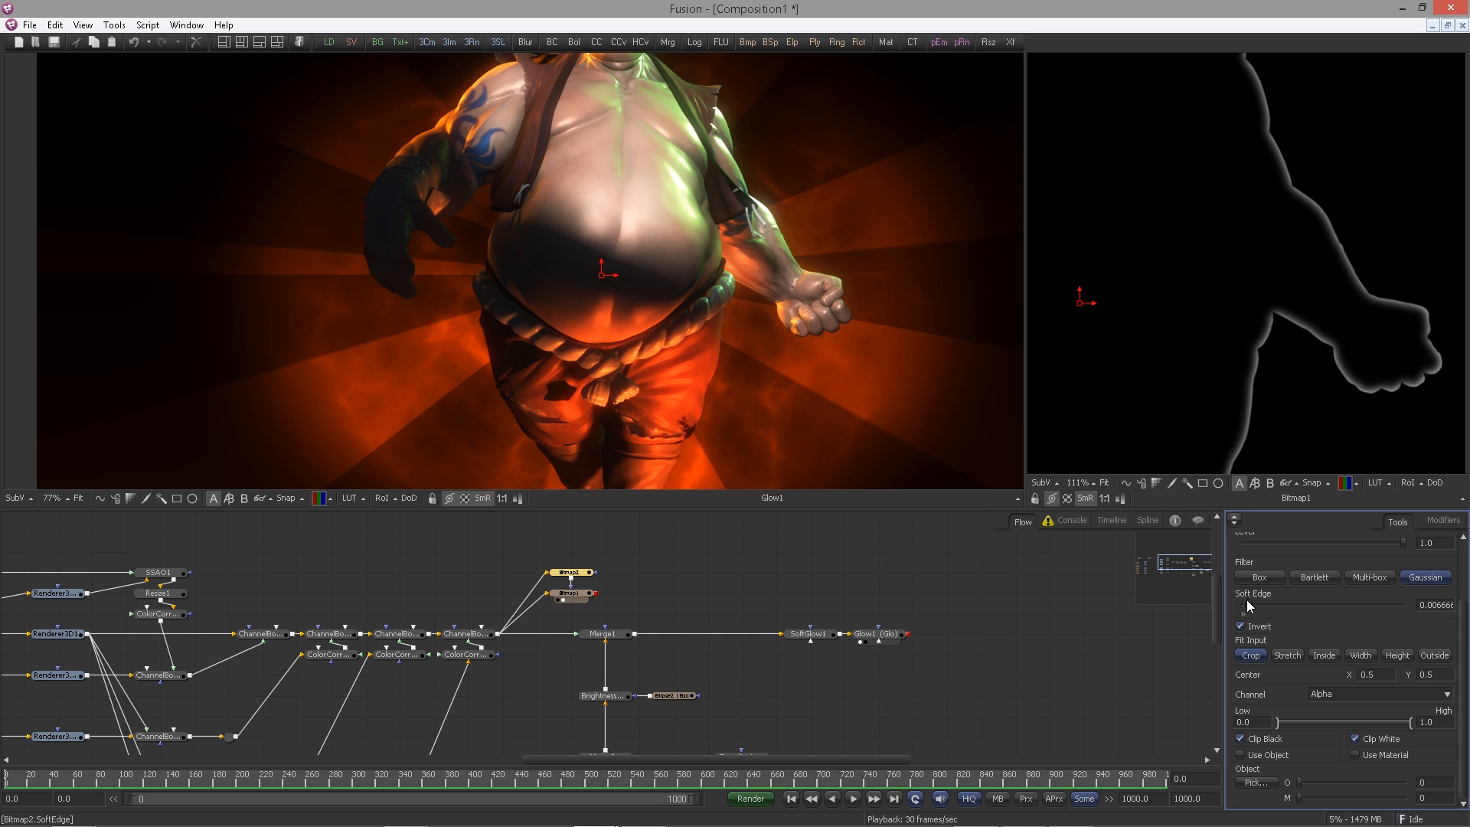
pyautogui.moveTo(1244, 604); pyautogui.dragTo(1248, 605)
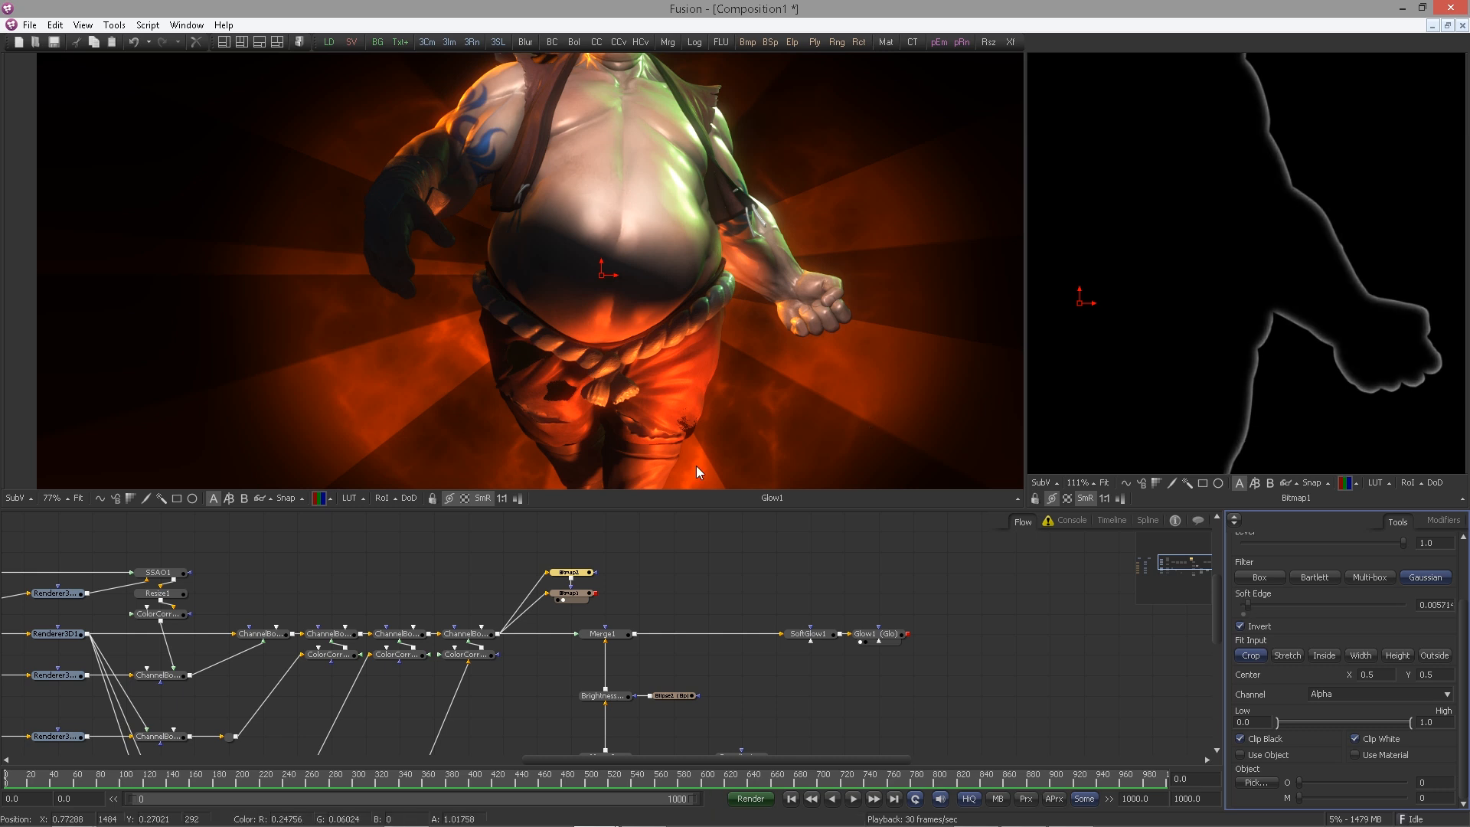
# Display the BrightnessContrast1 output of the background branch in the second viewer
pyautogui.scroll(-3, 651, 578)
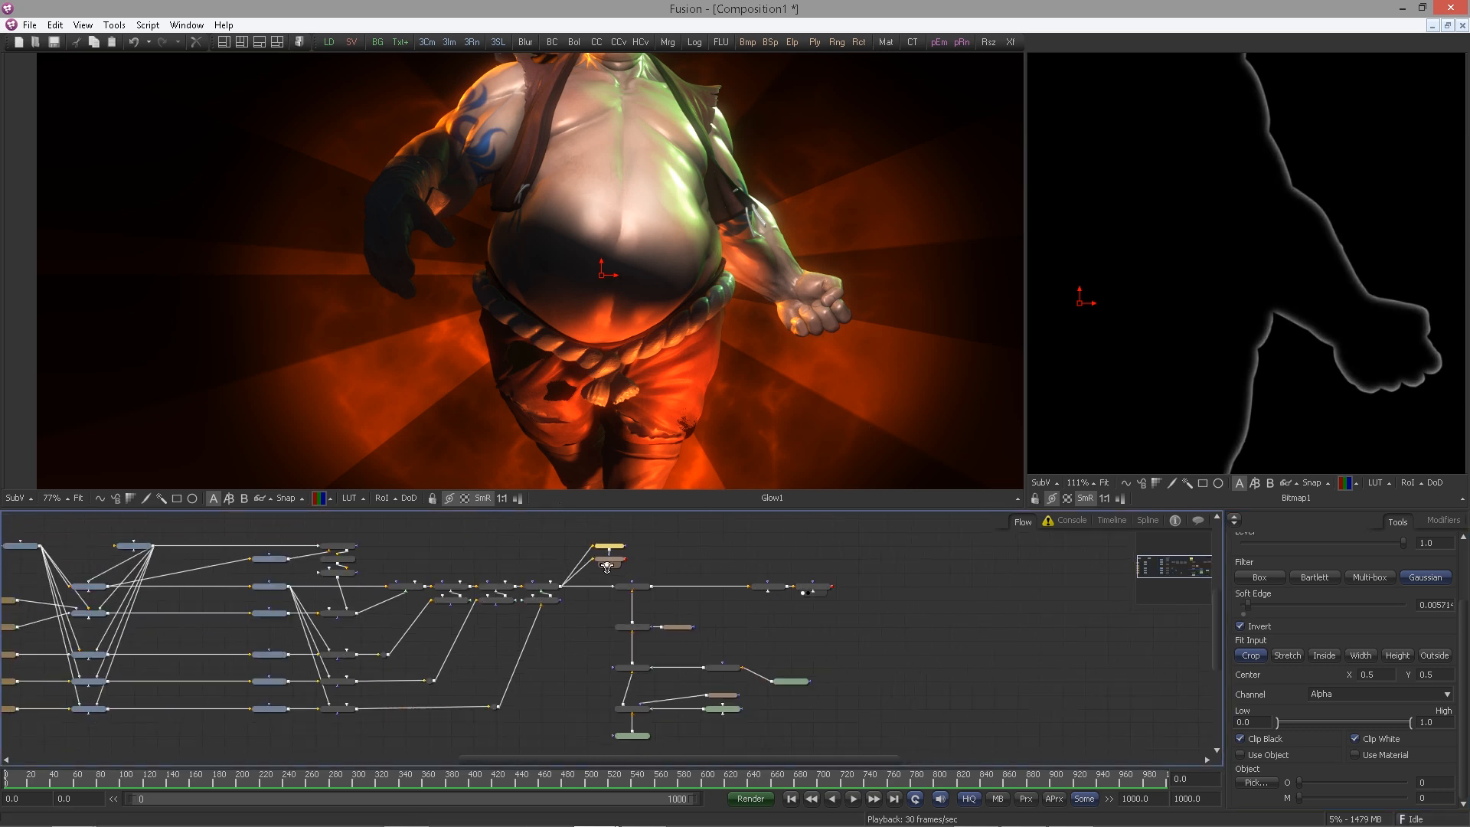
pyautogui.moveTo(875, 729); pyautogui.dragTo(601, 594)
pyautogui.moveTo(630, 578); pyautogui.dragTo(870, 743)
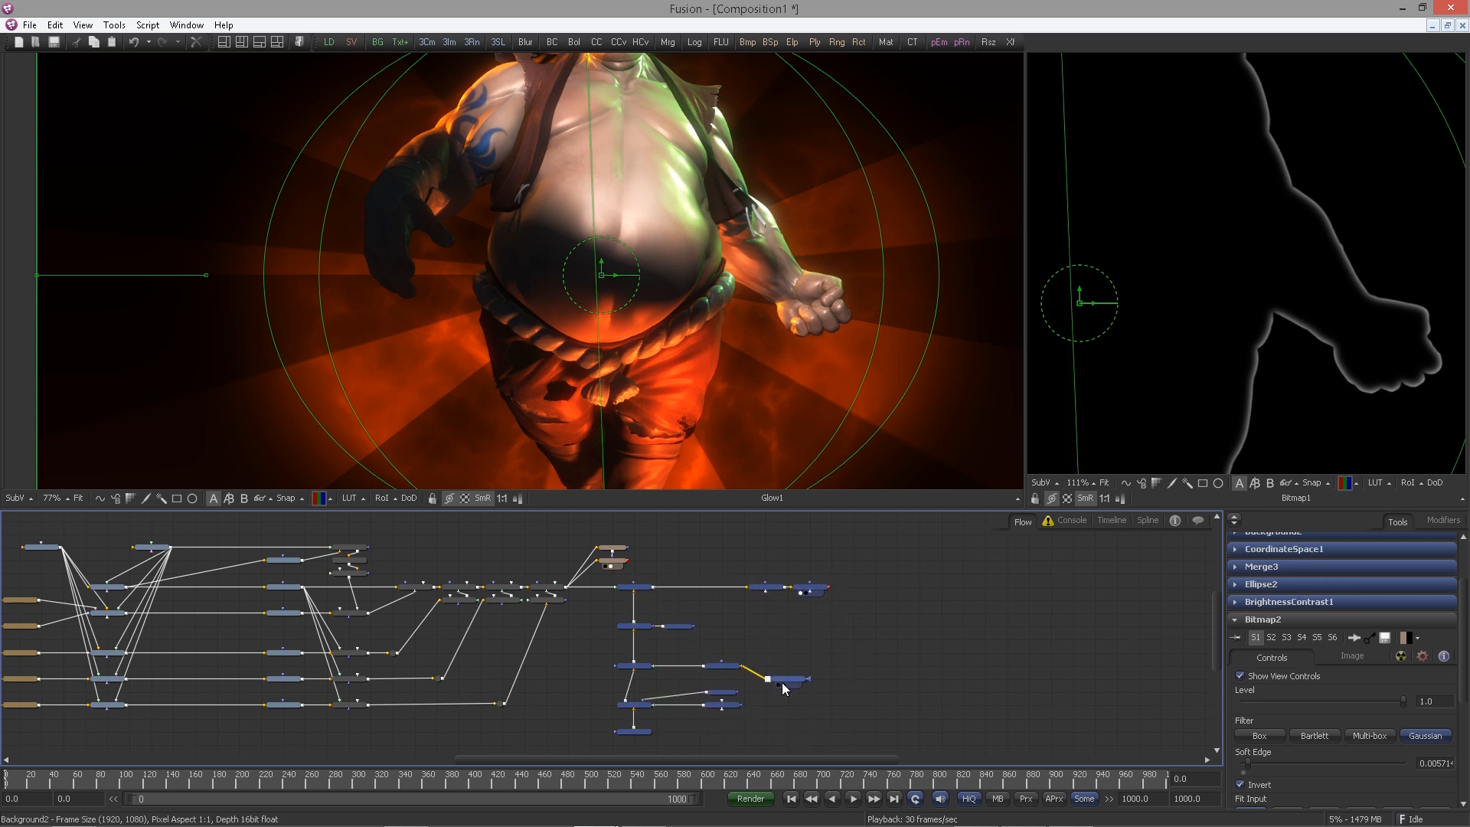
pyautogui.moveTo(781, 680); pyautogui.dragTo(1171, 360)
pyautogui.click(598, 650)
pyautogui.scroll(3, 660, 589)
pyautogui.scroll(1, 890, 624)
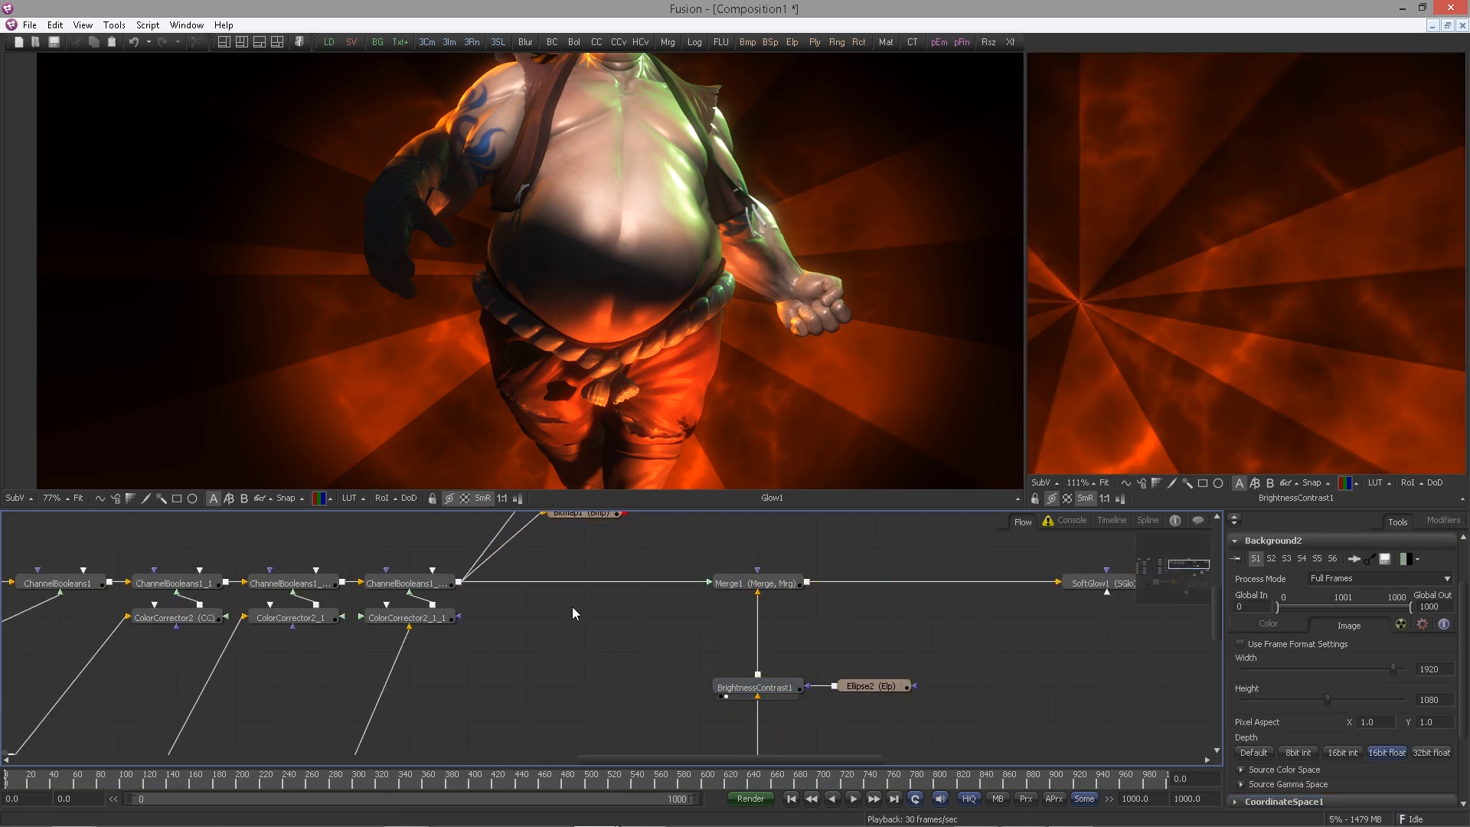
# Insert a Channel Booleans node before Merge1, show it in the main viewer and connect BrightnessContrast1 as its foreground
pyautogui.hotkey('ctrl', 'space')
pyautogui.write('bol')
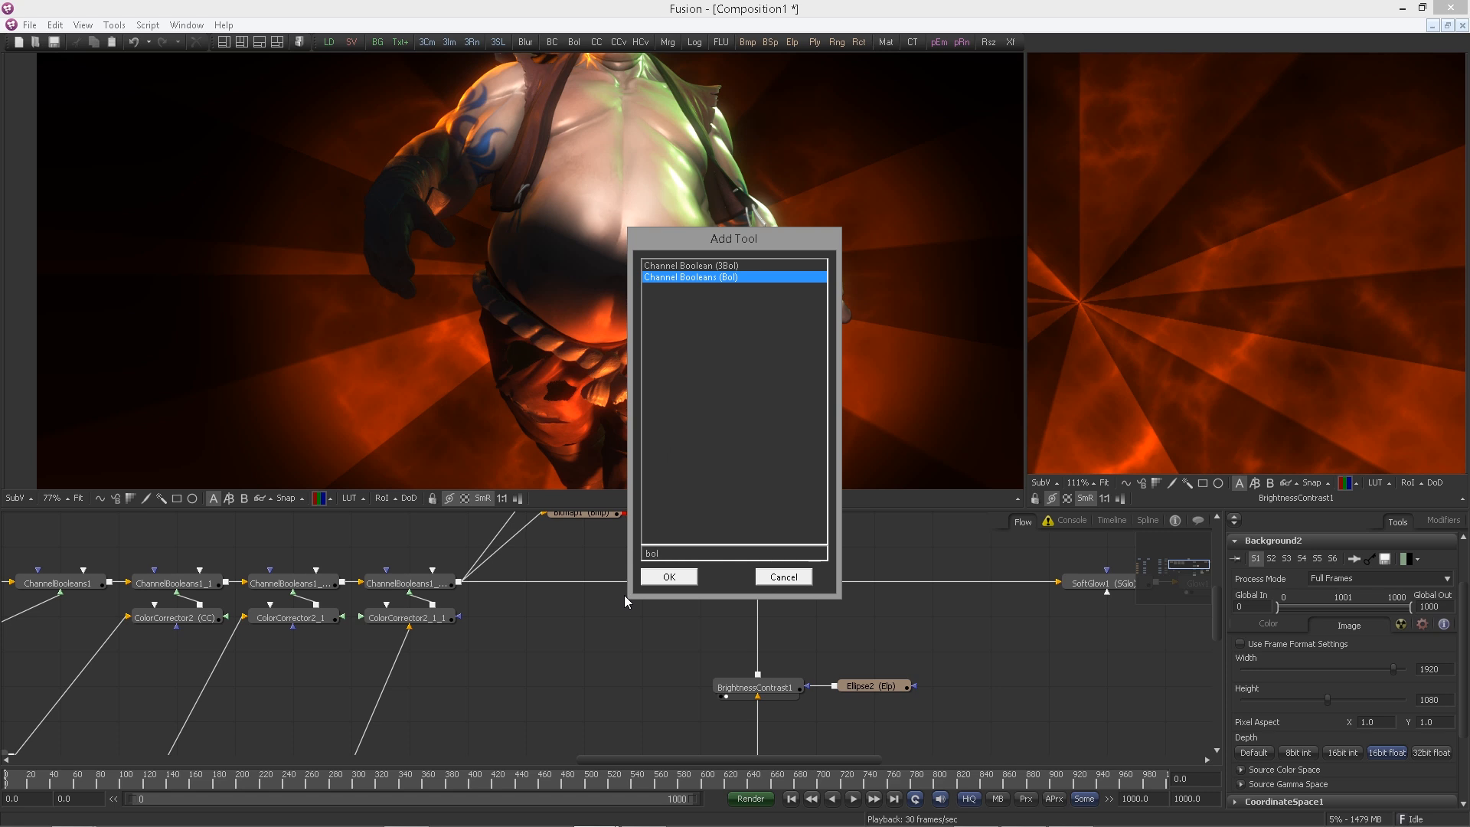
pyautogui.press('Return')
pyautogui.moveTo(601, 608); pyautogui.dragTo(585, 338)
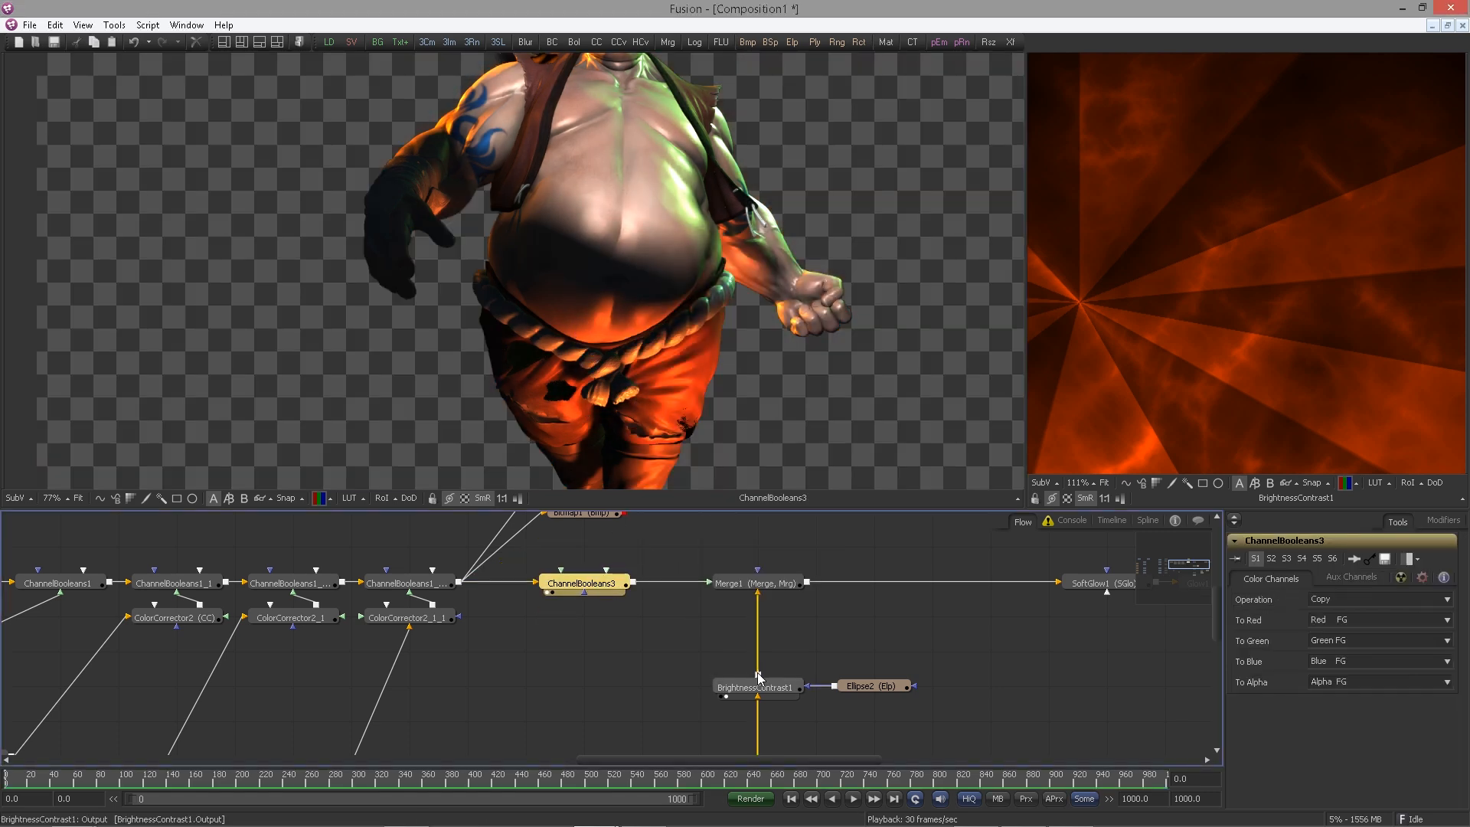
pyautogui.moveTo(754, 675); pyautogui.dragTo(584, 592)
# Set ChannelBooleans3 to the Add operation with To Alpha on Do Nothing
pyautogui.click(1327, 596)
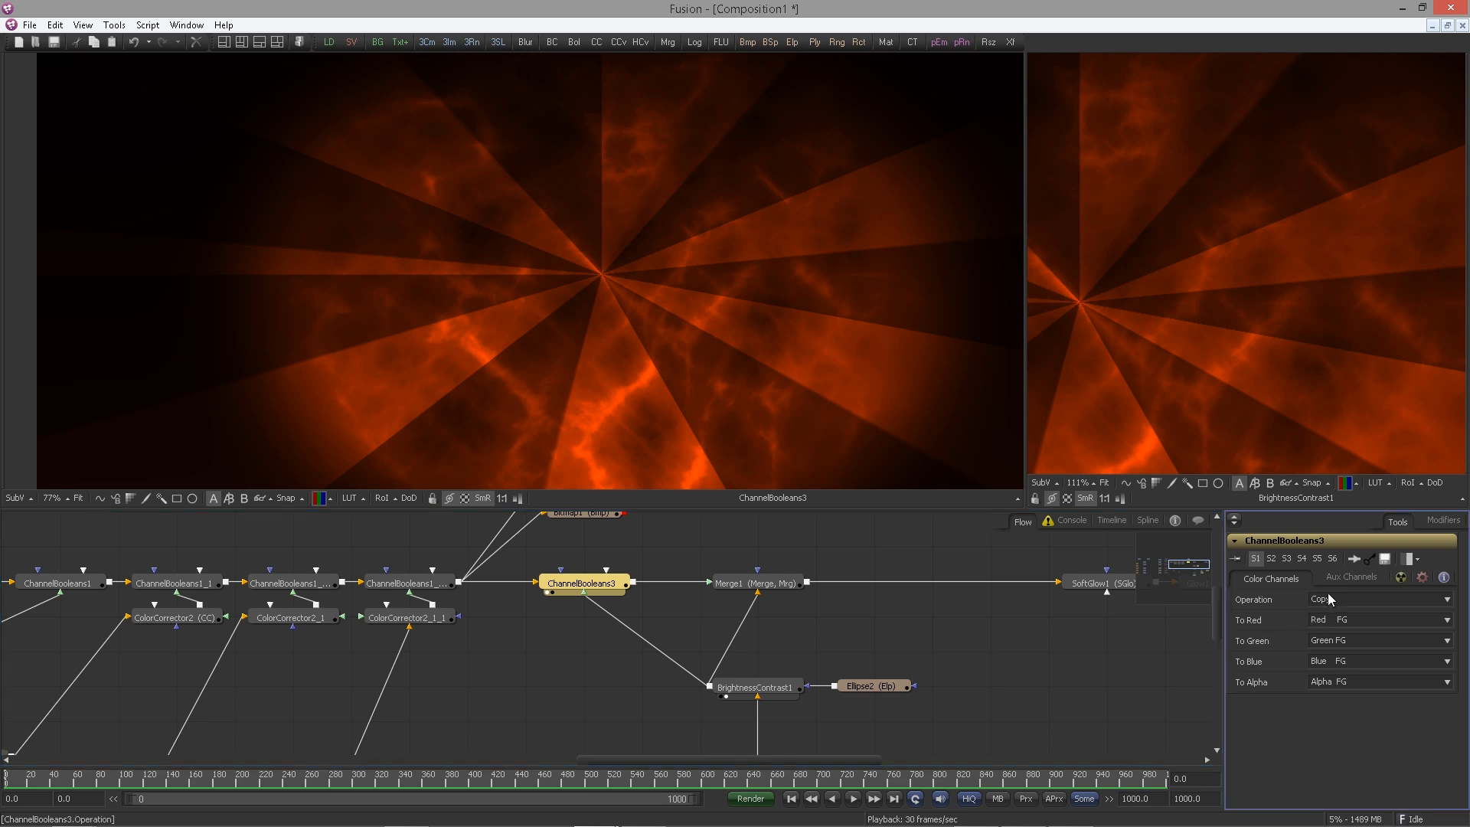
pyautogui.click(1320, 620)
pyautogui.click(1329, 681)
pyautogui.click(1328, 681)
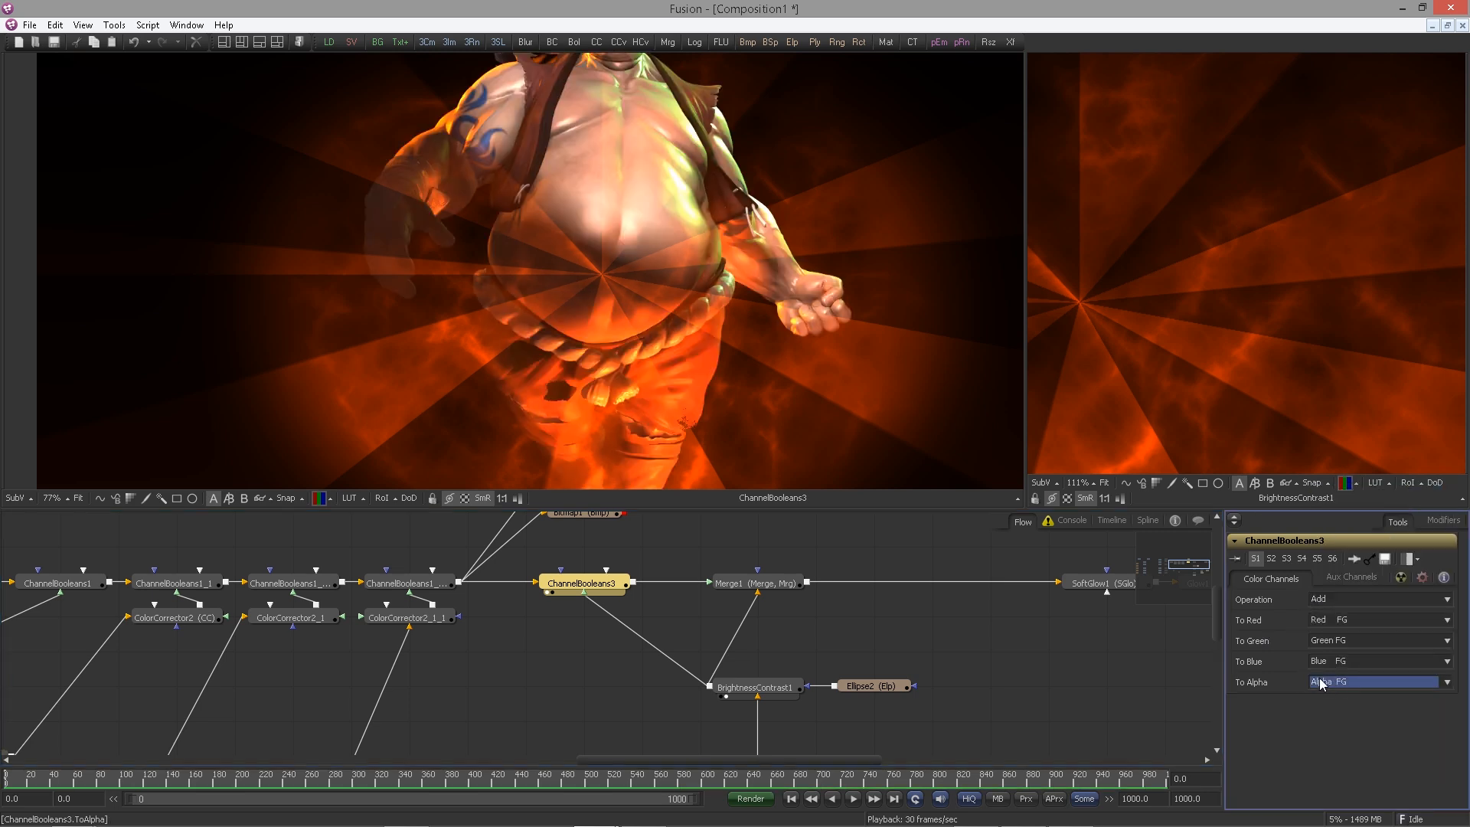
pyautogui.scroll(-1, 1319, 681)
pyautogui.moveTo(599, 672); pyautogui.dragTo(586, 697)
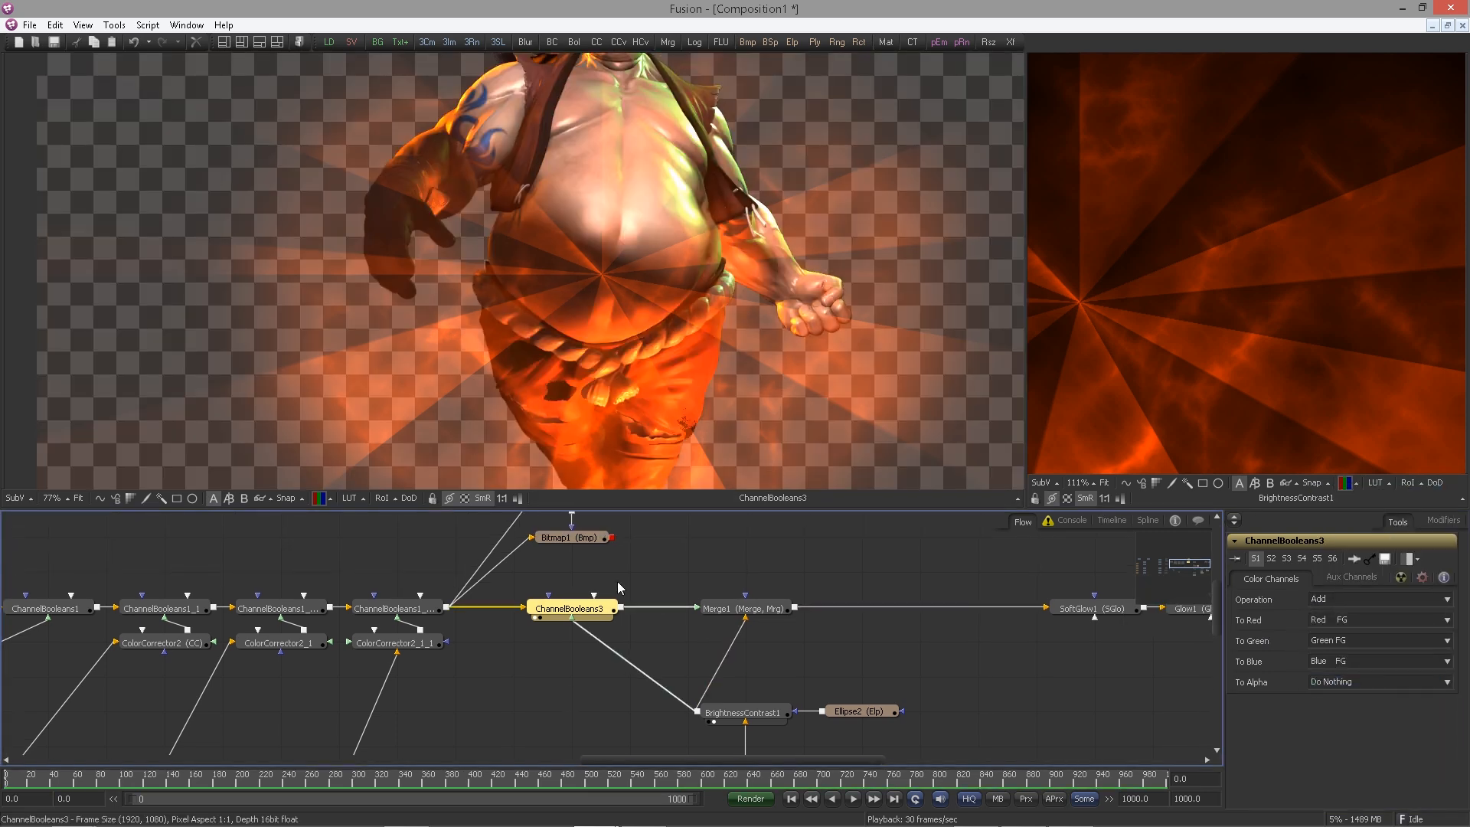
pyautogui.moveTo(635, 619); pyautogui.dragTo(645, 596)
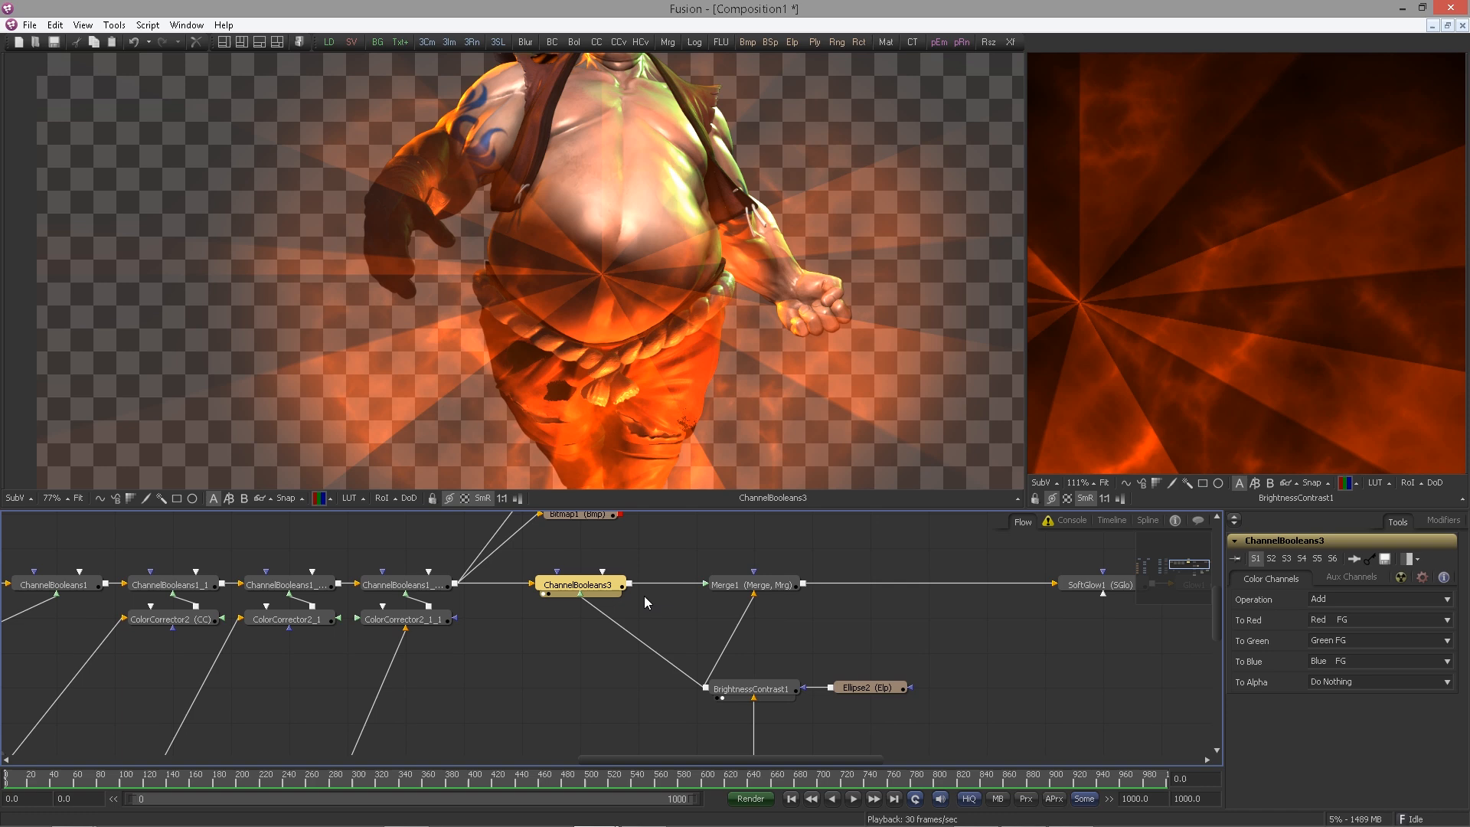
# Insert a Blur between BrightnessContrast1 and ChannelBooleans3 and set its blur size to about 16.19
pyautogui.click(582, 681)
pyautogui.hotkey('ctrl', 'space')
pyautogui.write('blur')
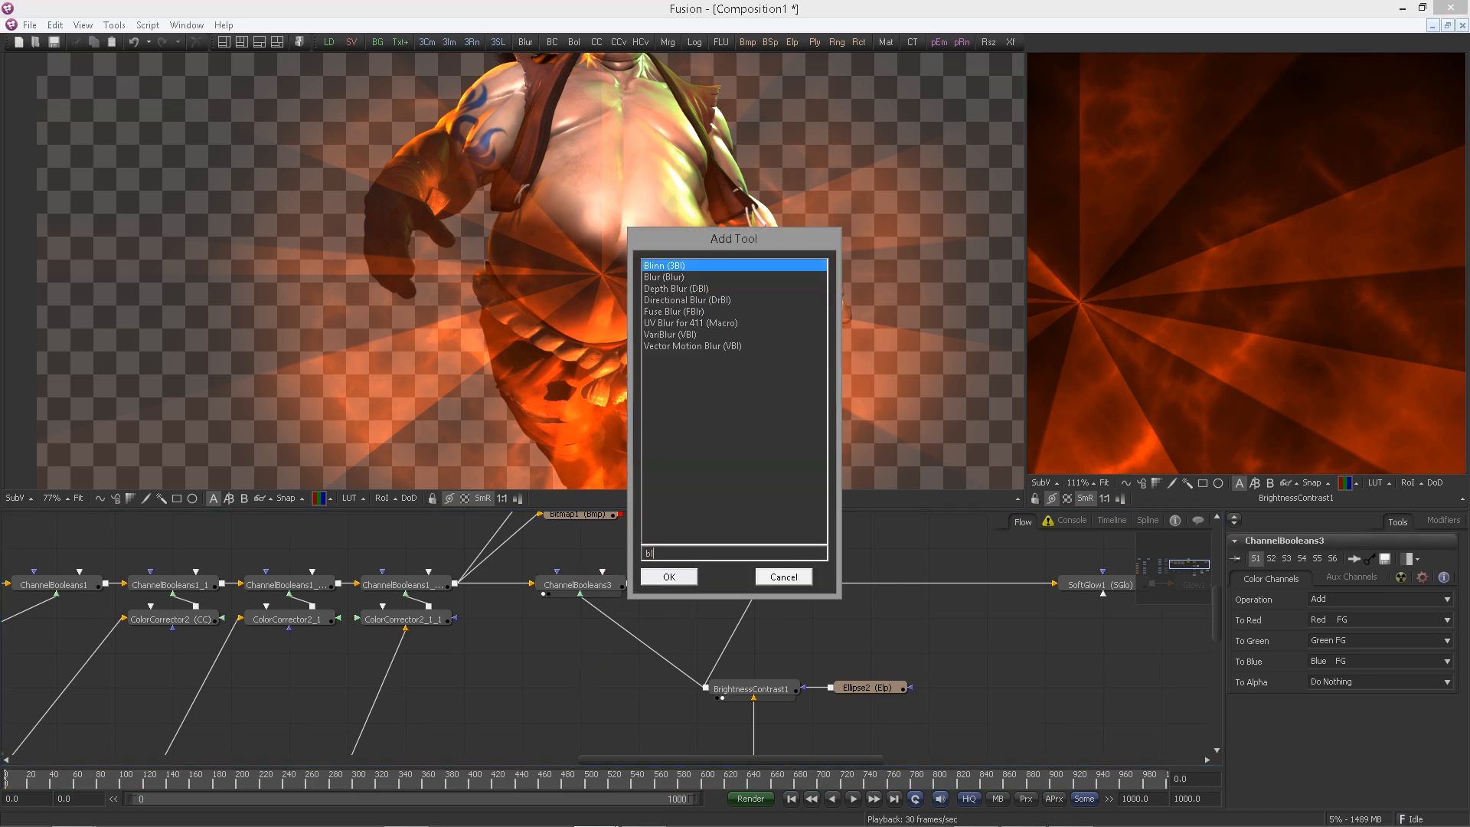
pyautogui.press('Return')
pyautogui.moveTo(592, 693); pyautogui.dragTo(663, 658)
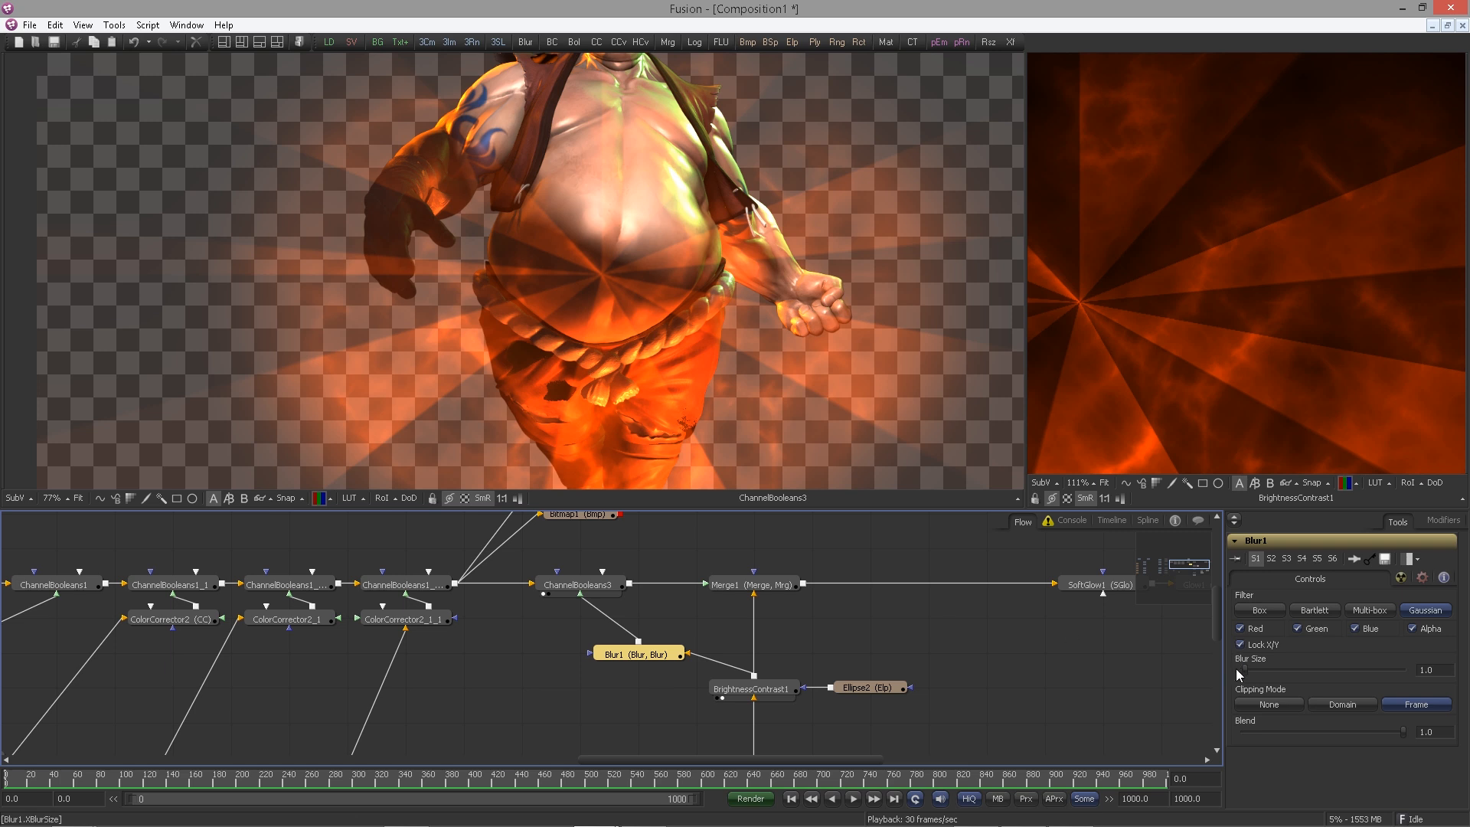
pyautogui.moveTo(1237, 672); pyautogui.dragTo(1269, 669)
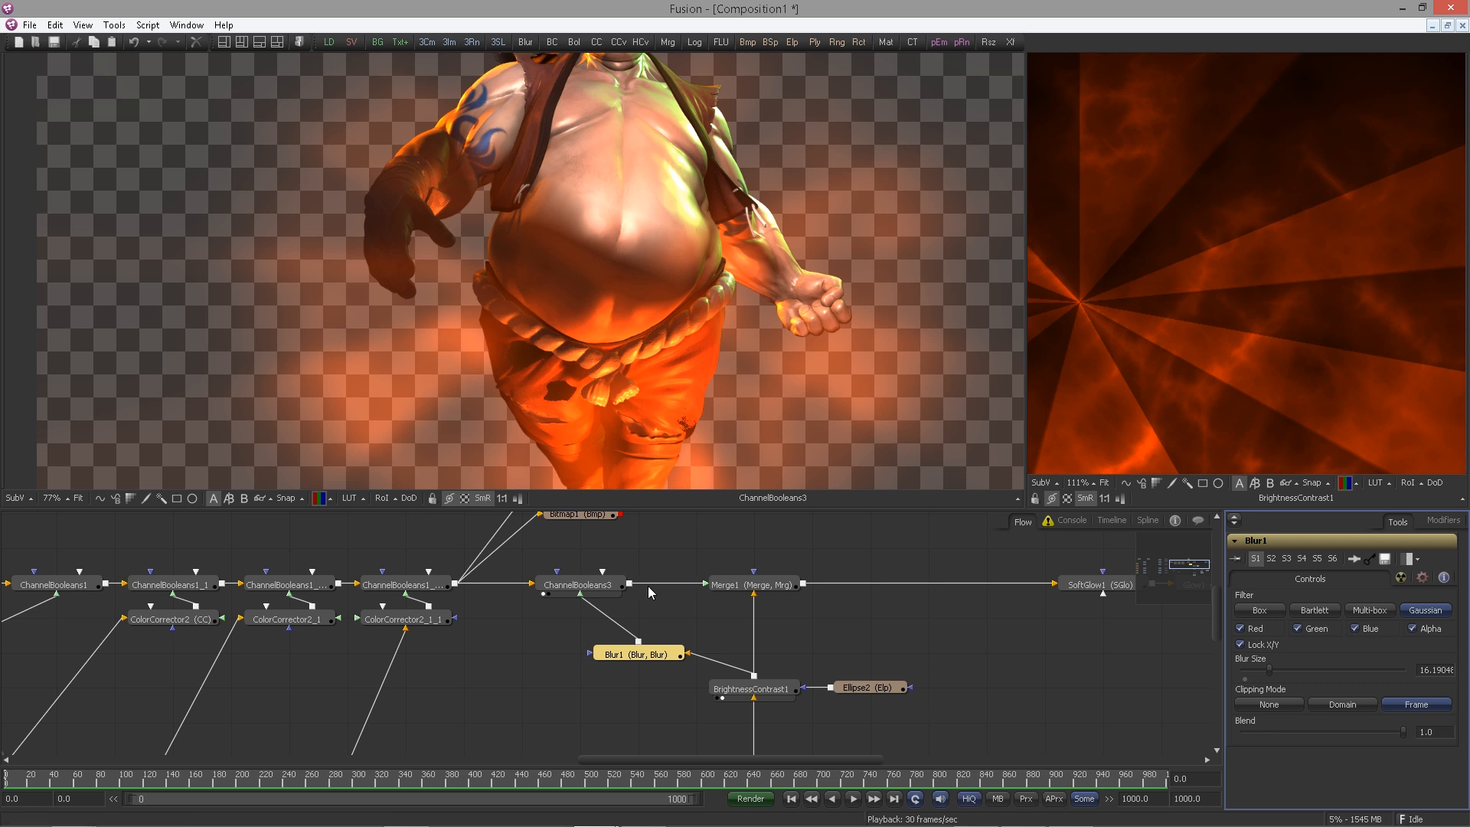
# Show Bitmap1 in the second viewer and connect it to ChannelBooleans3 as its effect mask
pyautogui.moveTo(691, 573); pyautogui.dragTo(738, 614)
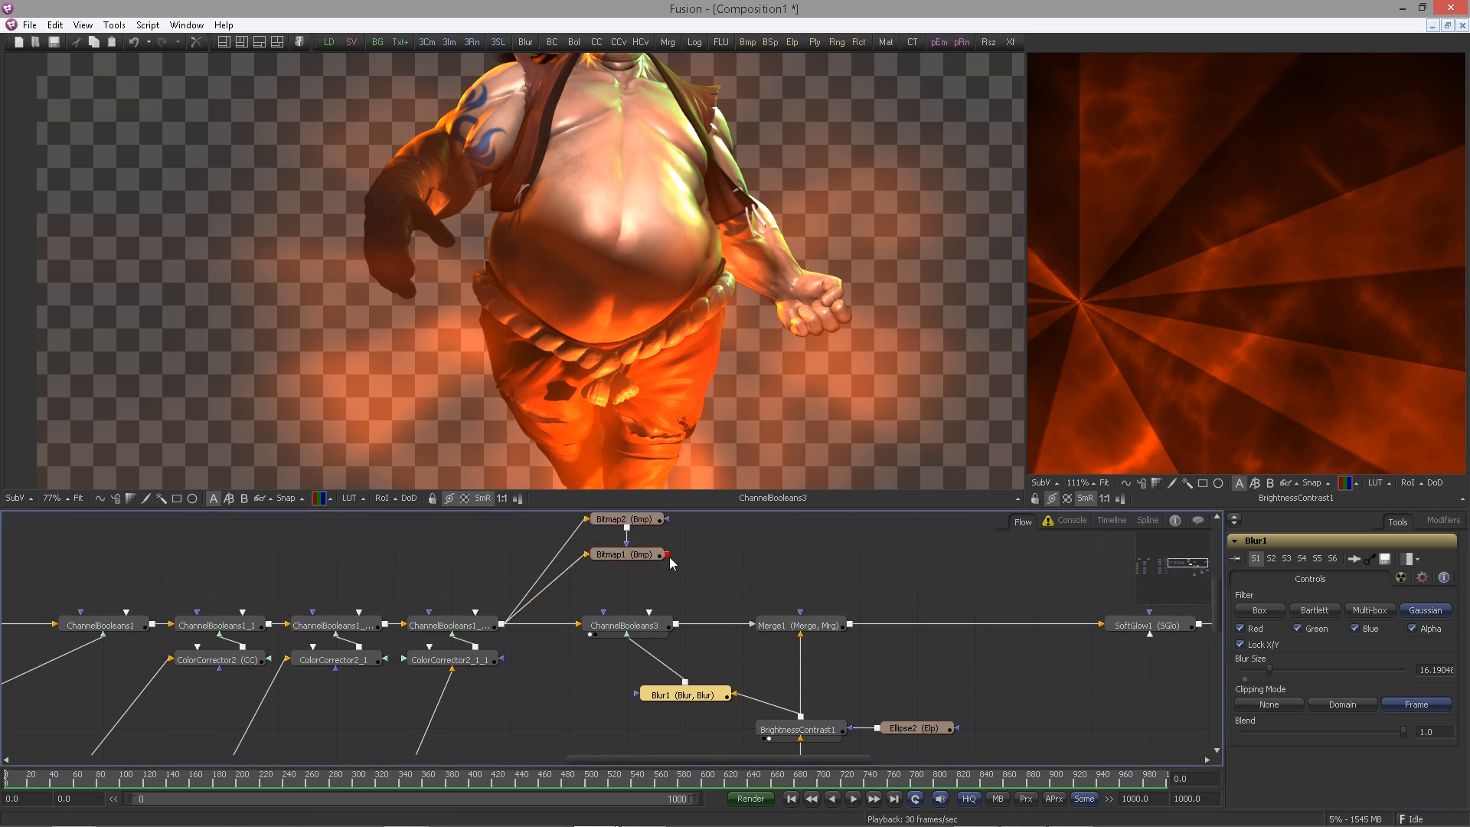
pyautogui.click(643, 562)
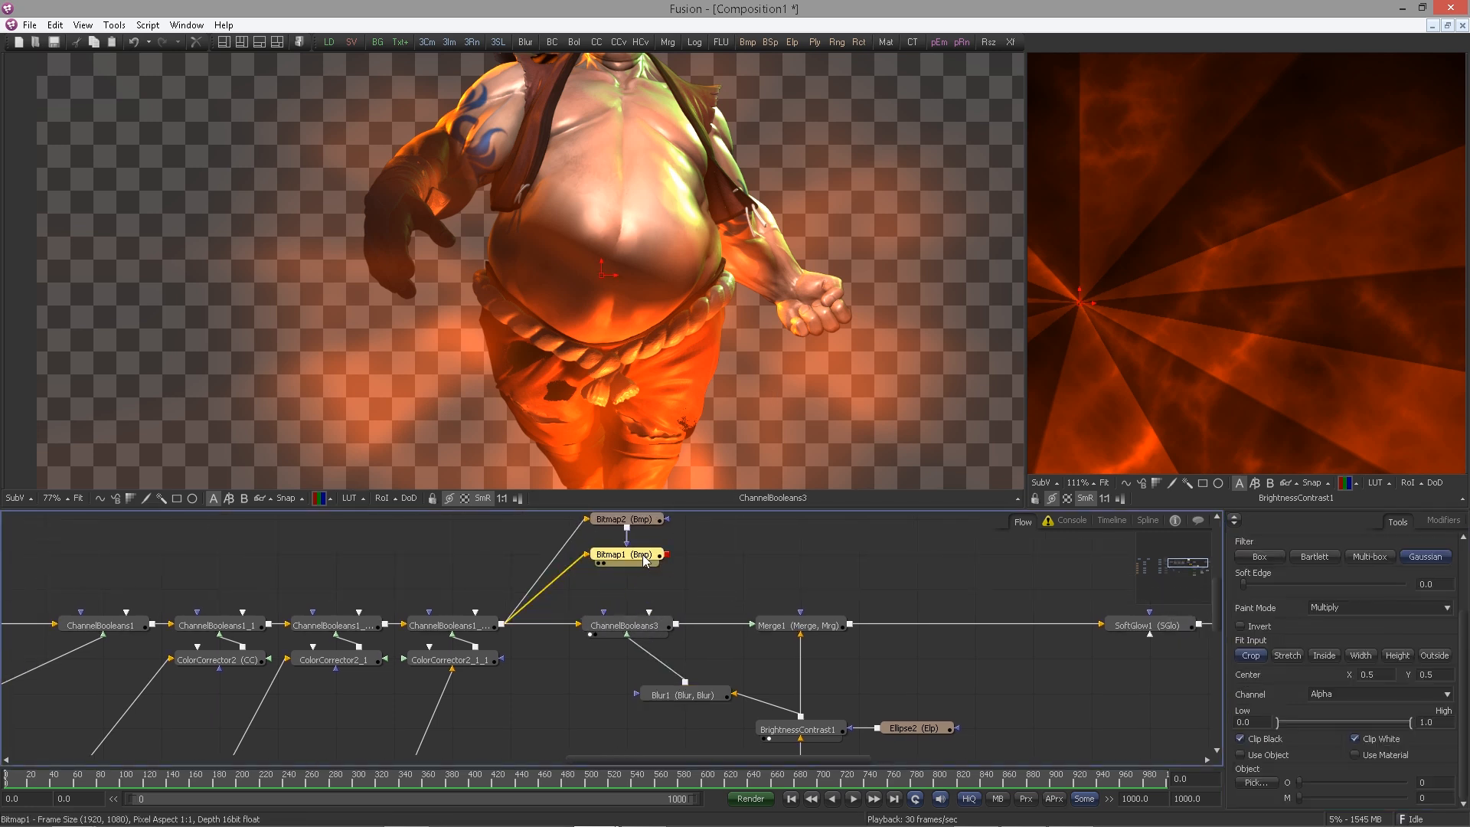
pyautogui.moveTo(682, 539); pyautogui.dragTo(1156, 301)
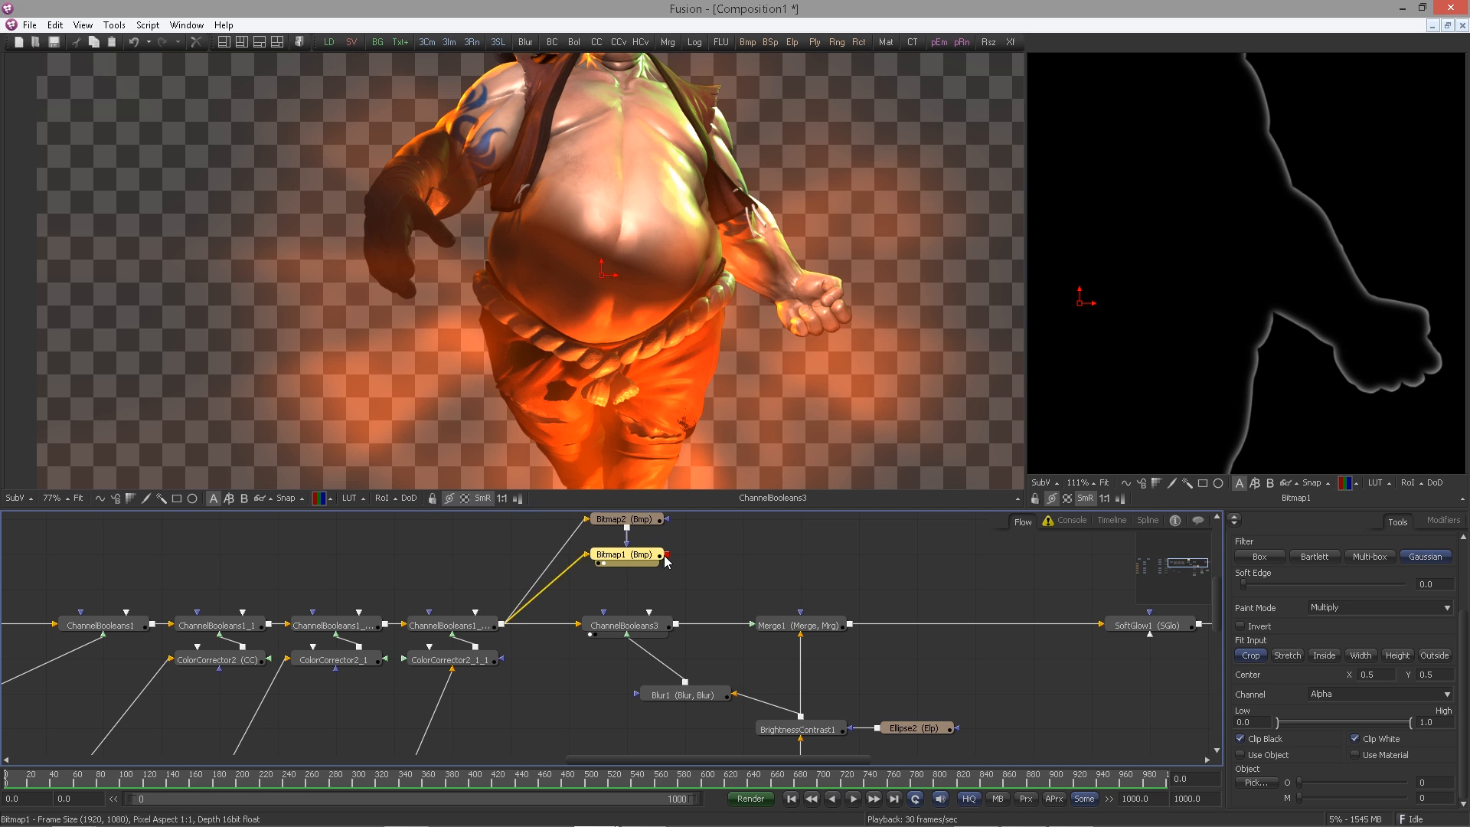
pyautogui.moveTo(667, 554); pyautogui.dragTo(625, 624)
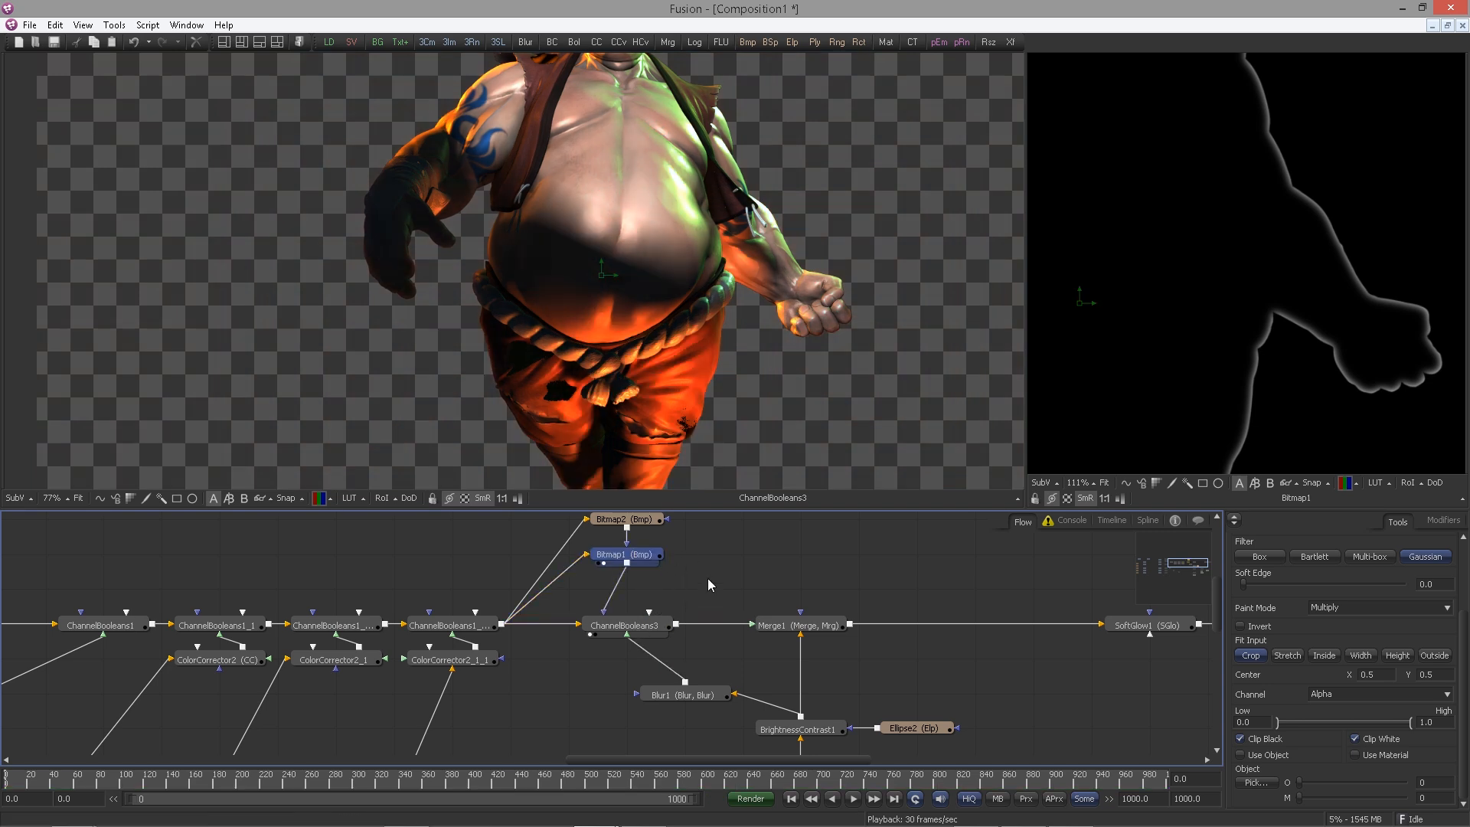
# Toggle ChannelBooleans3 off and on to compare the character's edges around the fist and body
pyautogui.click(663, 632)
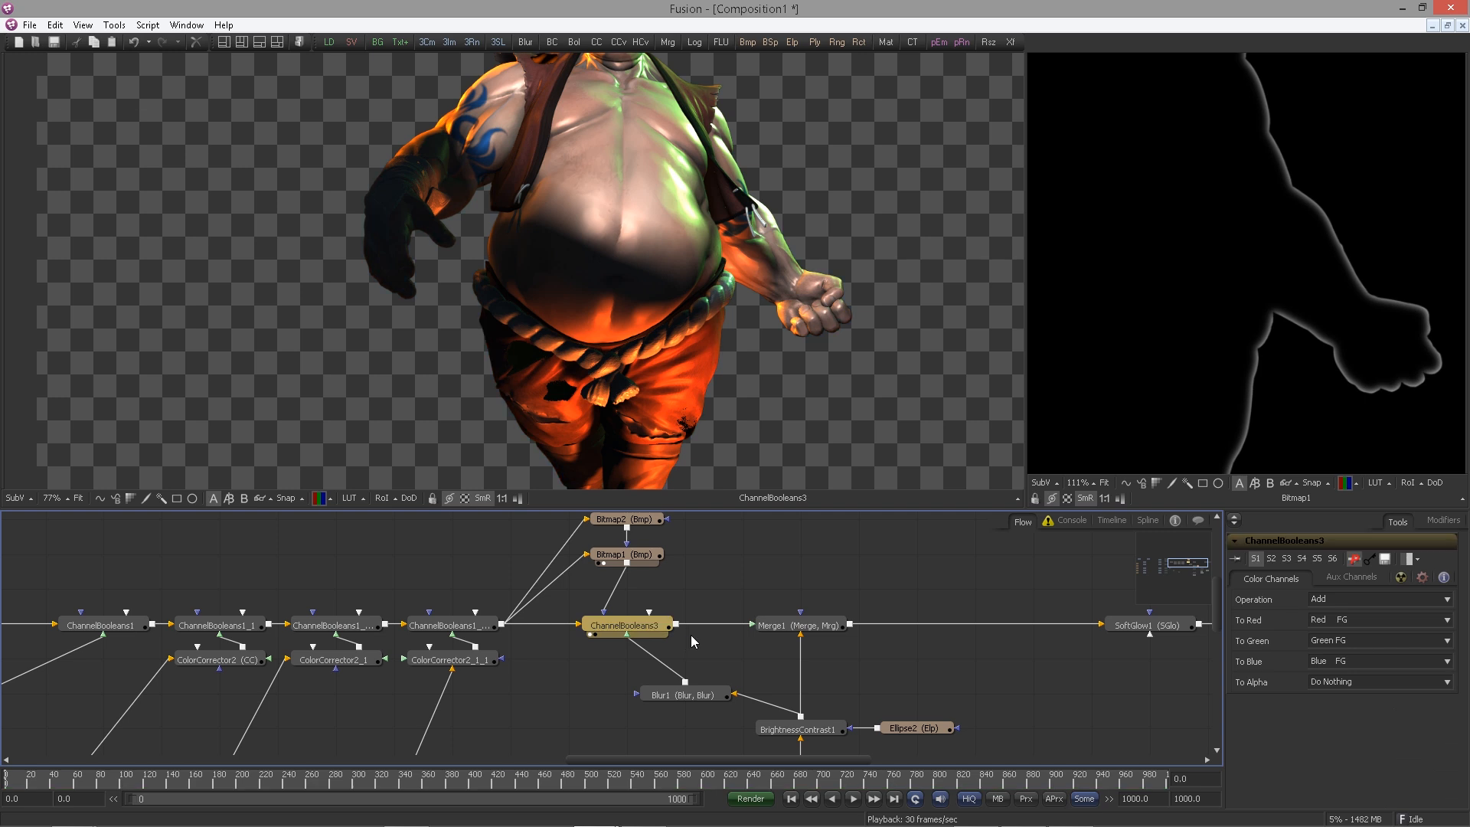
pyautogui.moveTo(774, 363); pyautogui.dragTo(759, 405)
pyautogui.hotkey('ctrl', 'p')
pyautogui.hotkey('ctrl', 'p')
pyautogui.hotkey('ctrl', 'p')
pyautogui.hotkey('ctrl', 'p')
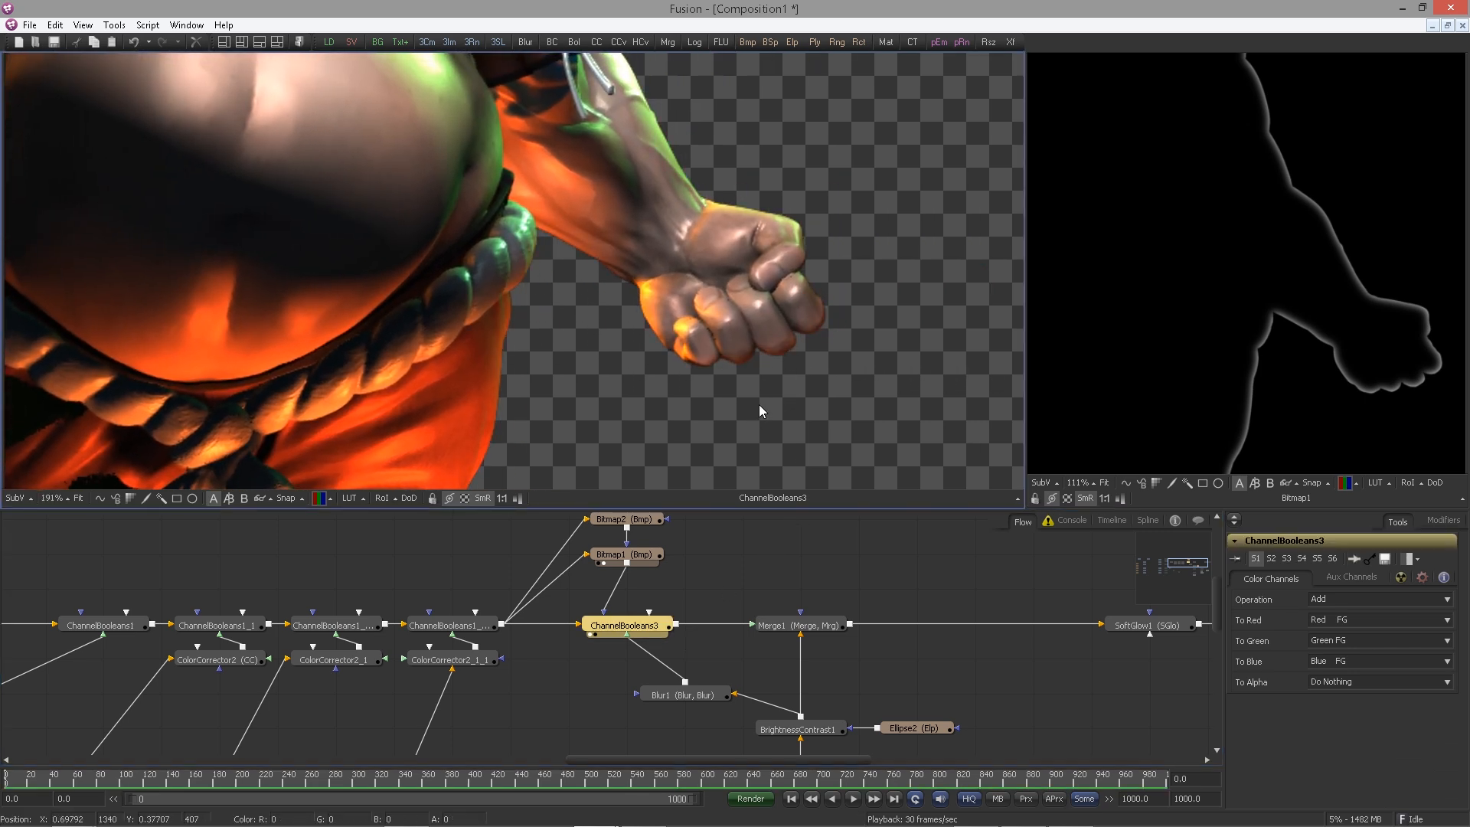
pyautogui.moveTo(754, 330); pyautogui.dragTo(233, 297)
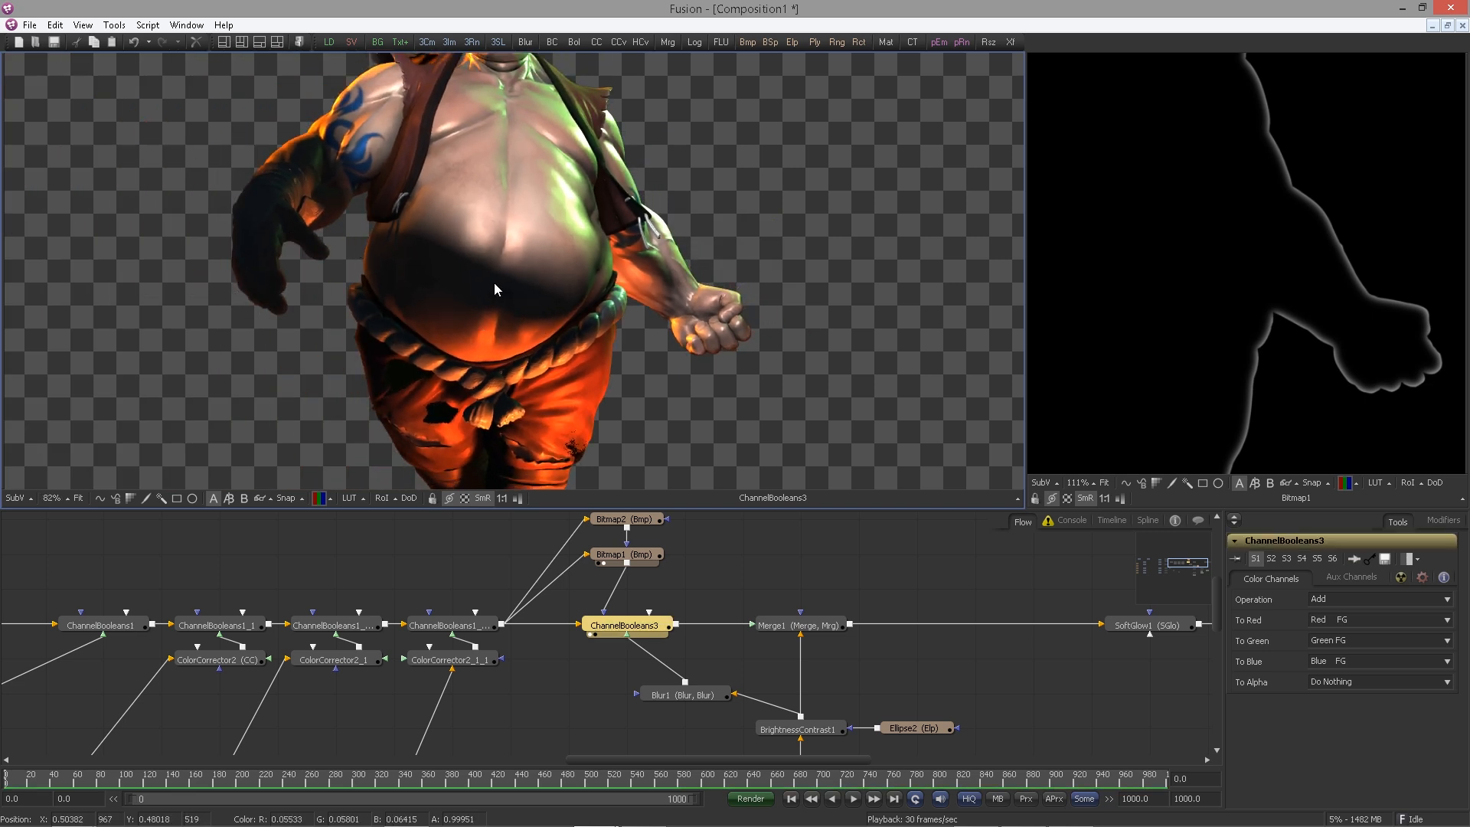
pyautogui.moveTo(494, 284); pyautogui.dragTo(516, 265)
pyautogui.hotkey('ctrl', 'p')
pyautogui.hotkey('ctrl', 'p')
pyautogui.click(770, 604)
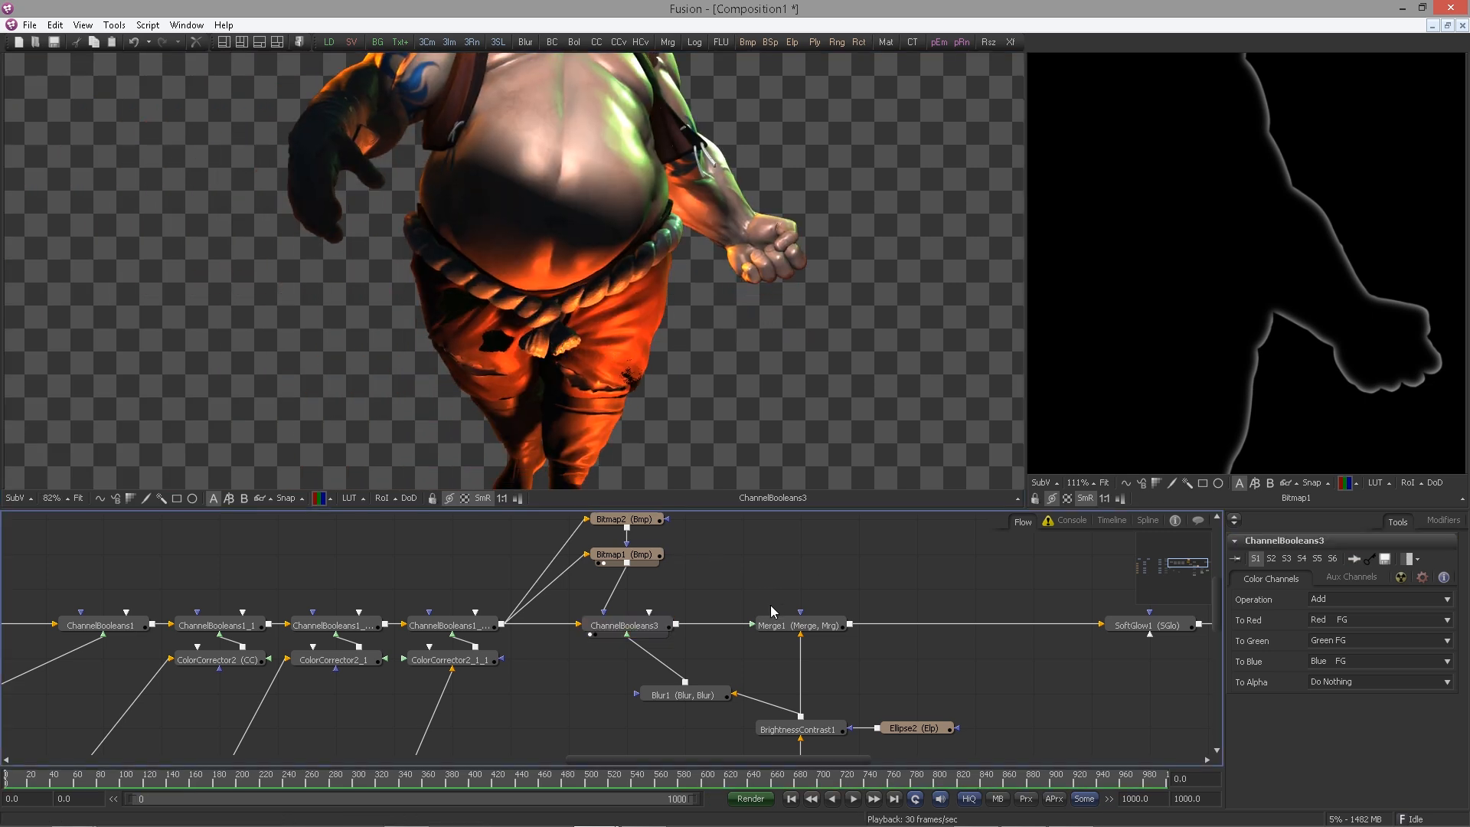
# Examine the edge light on the character in the Merge1 output, then display Glow1 in the main viewer
pyautogui.moveTo(761, 621); pyautogui.dragTo(668, 387)
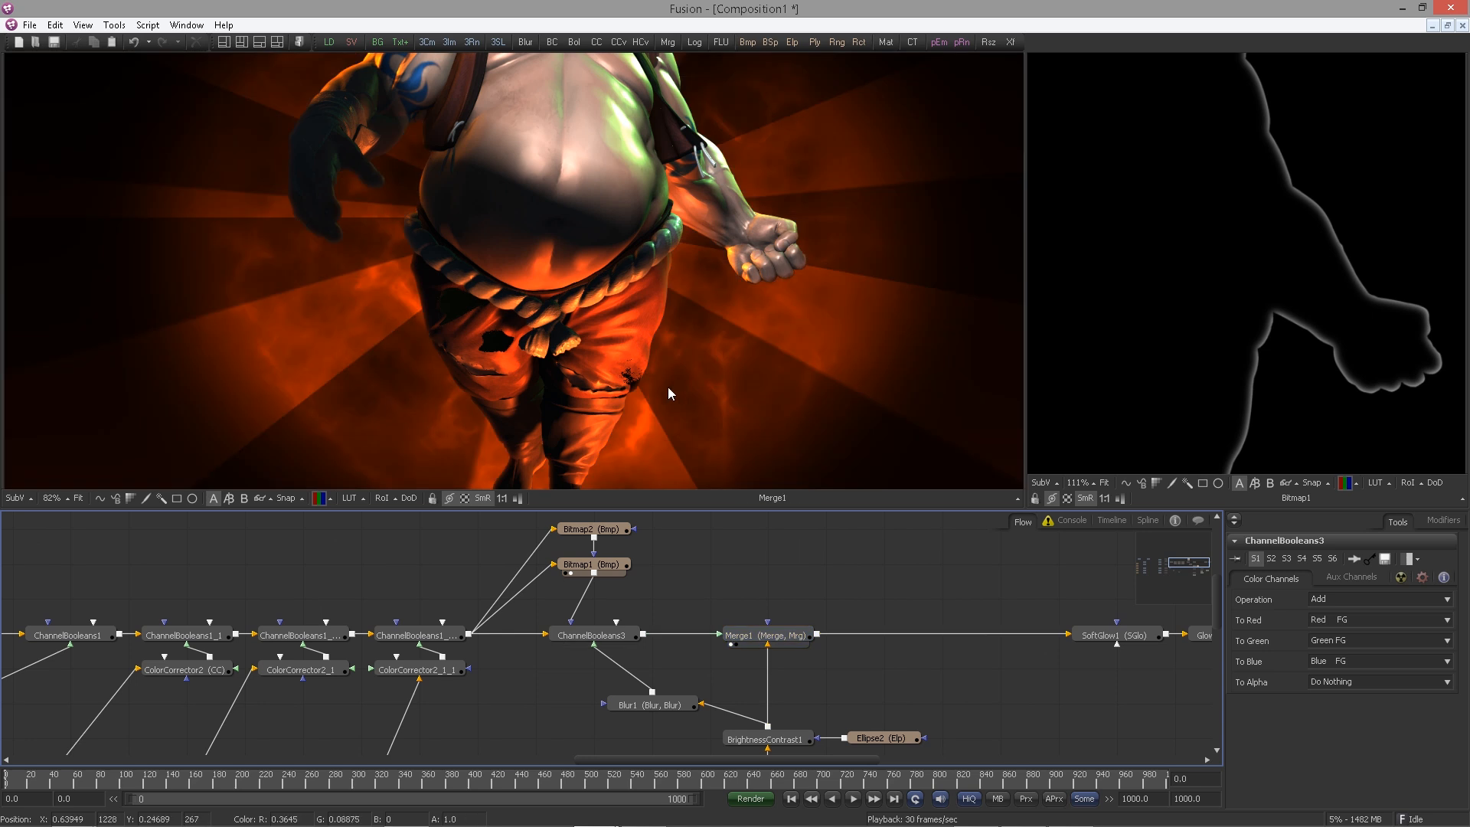
pyautogui.scroll(4, 827, 348)
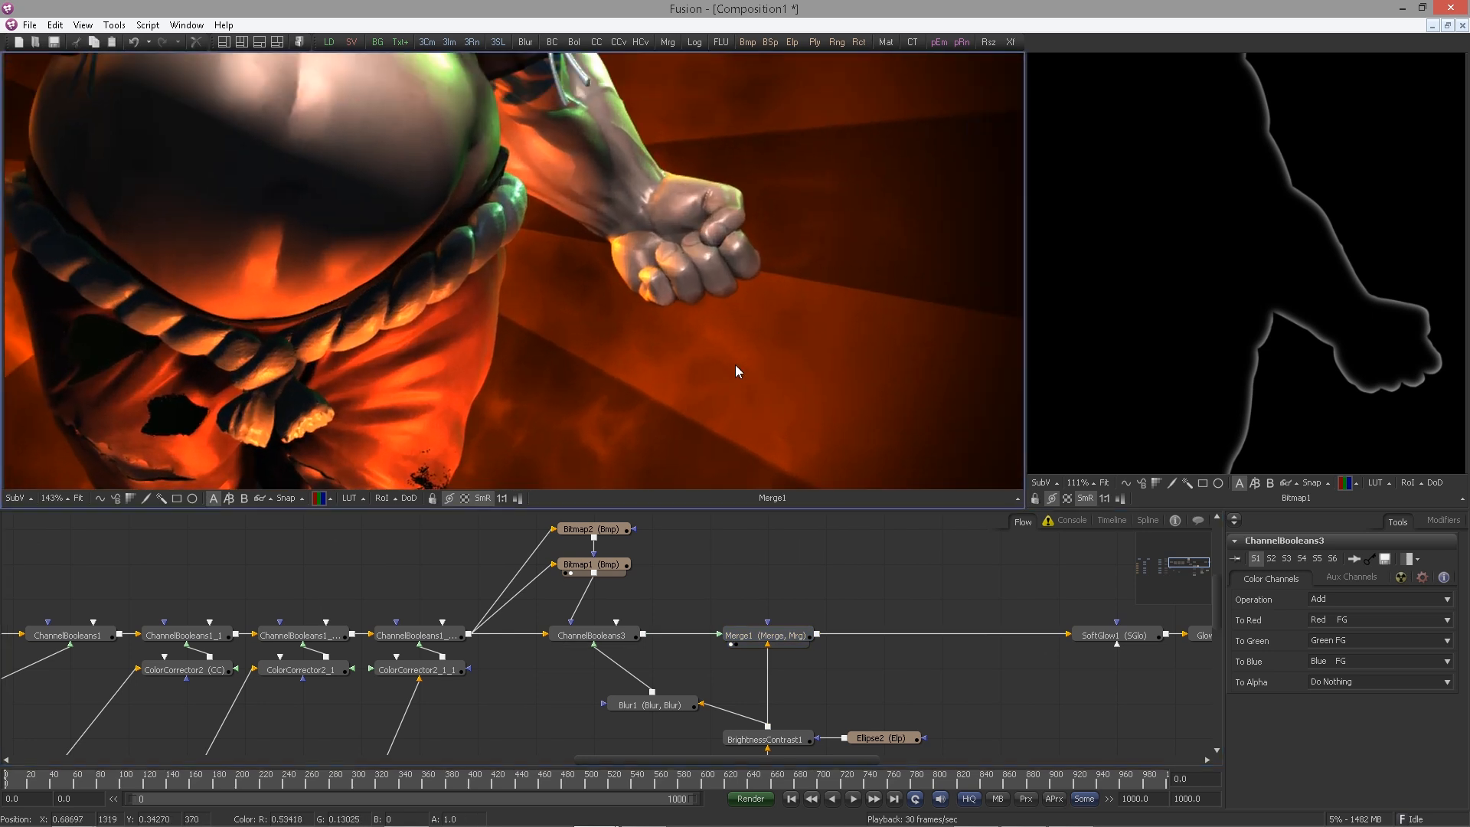
pyautogui.click(628, 638)
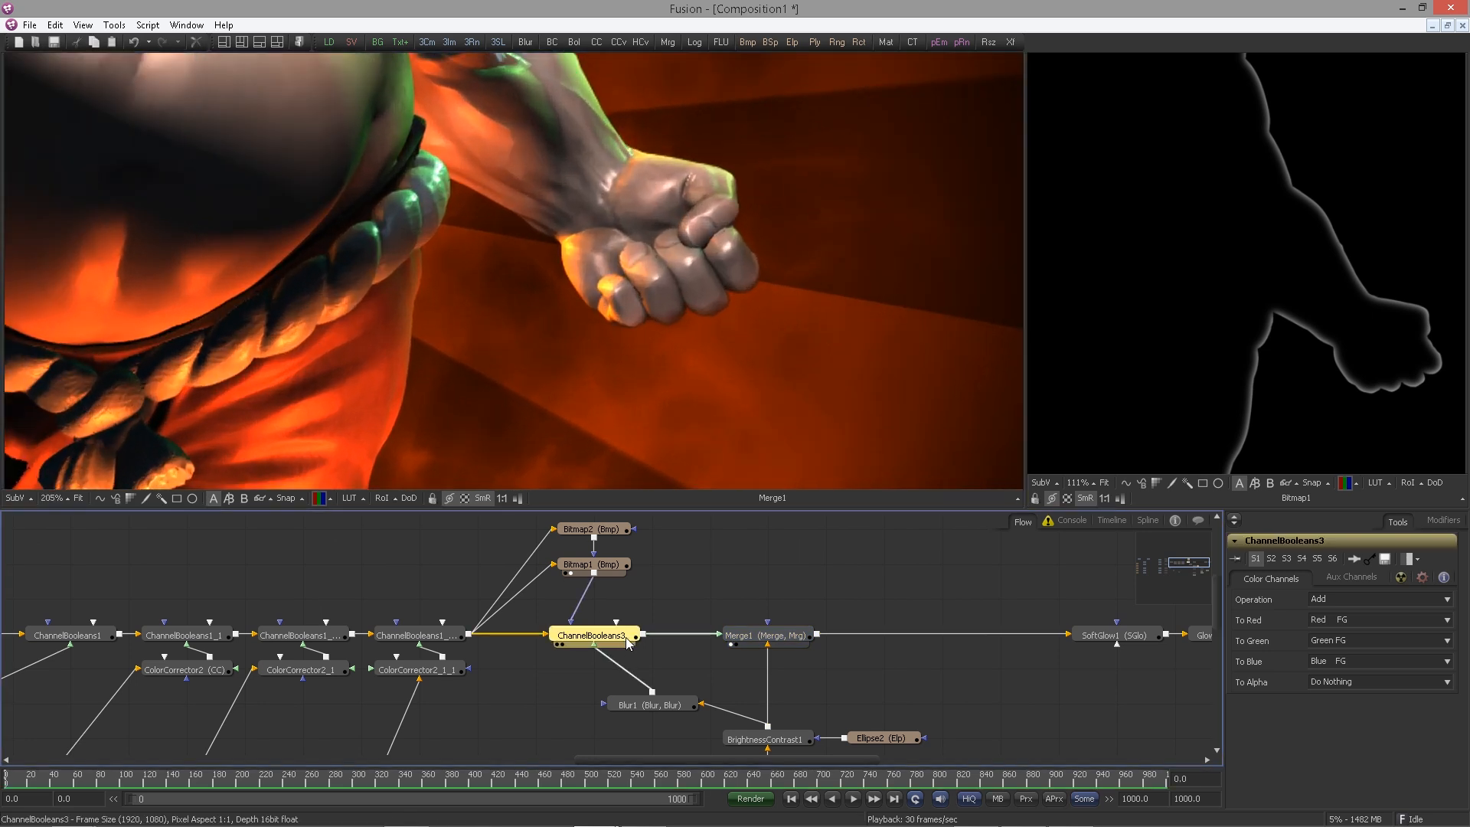
pyautogui.moveTo(574, 323); pyautogui.dragTo(23, 295)
pyautogui.moveTo(413, 306); pyautogui.dragTo(401, 312)
pyautogui.moveTo(704, 568); pyautogui.dragTo(508, 518)
pyautogui.moveTo(846, 575); pyautogui.dragTo(437, 581)
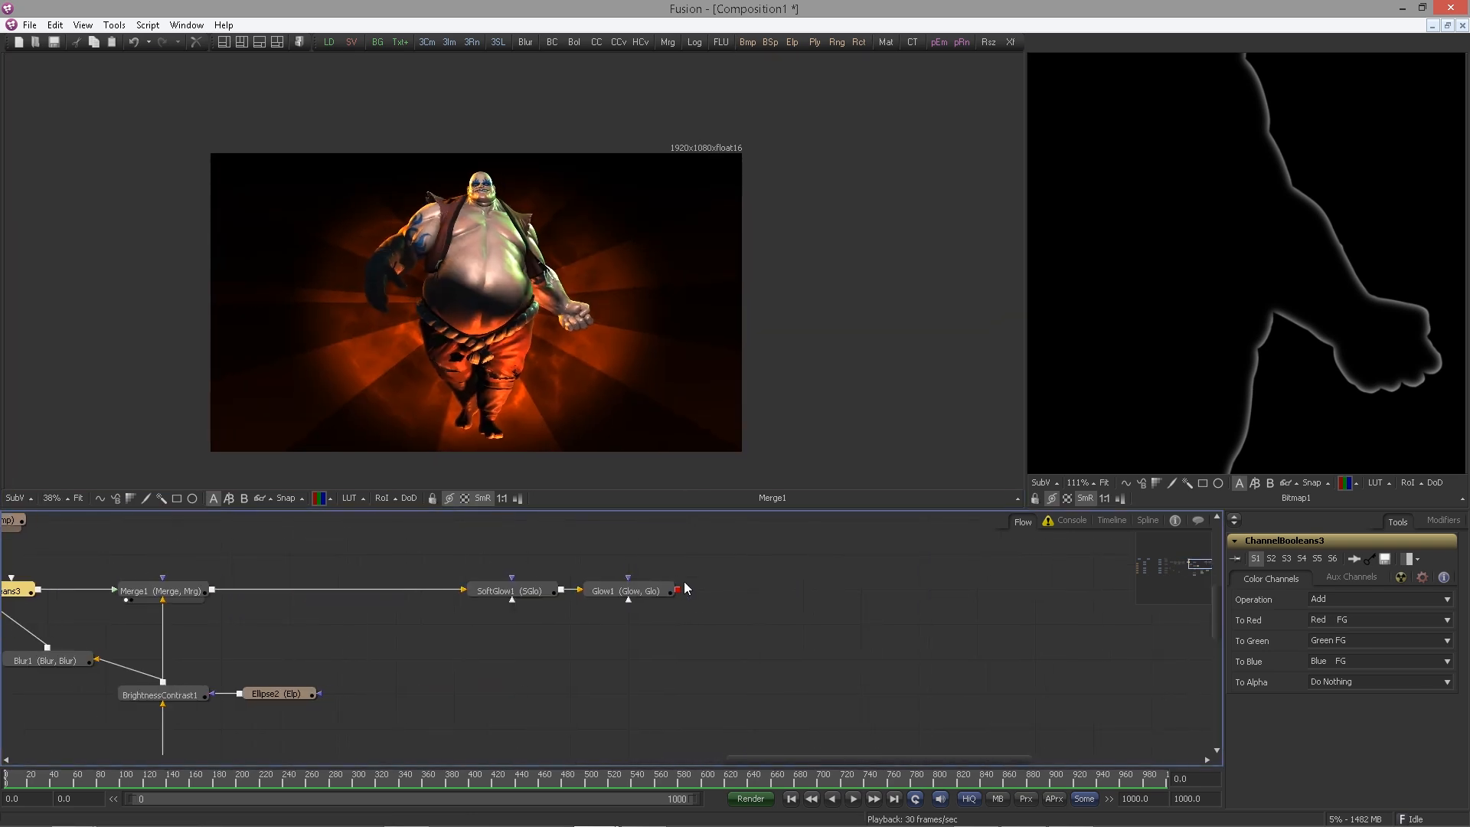
pyautogui.moveTo(653, 590); pyautogui.dragTo(623, 302)
# Add an XfChroma Fuse node after Glow1
pyautogui.click(658, 594)
pyautogui.hotkey('ctrl', 'space')
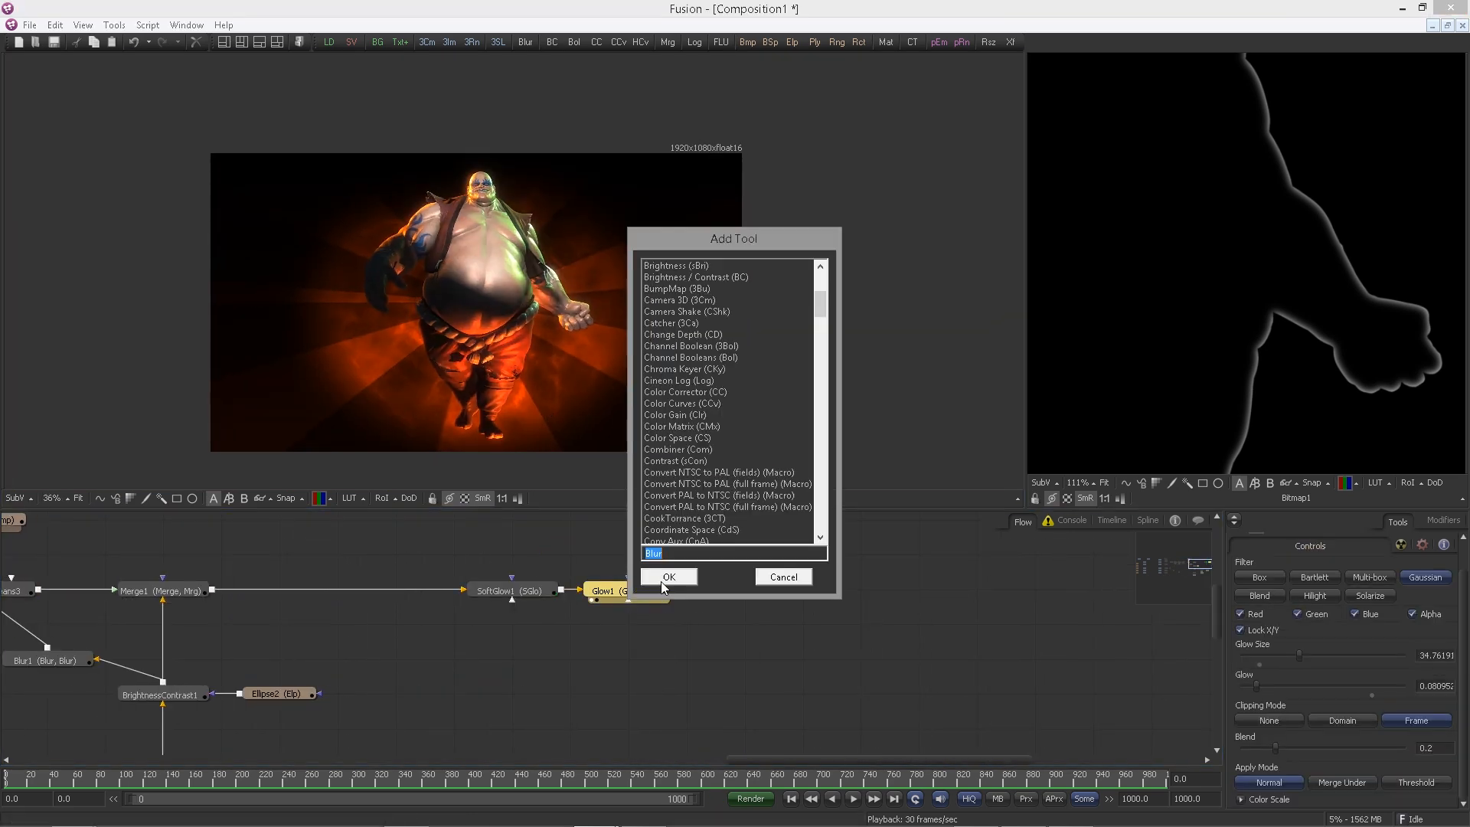
pyautogui.write('x')
pyautogui.press('Down')
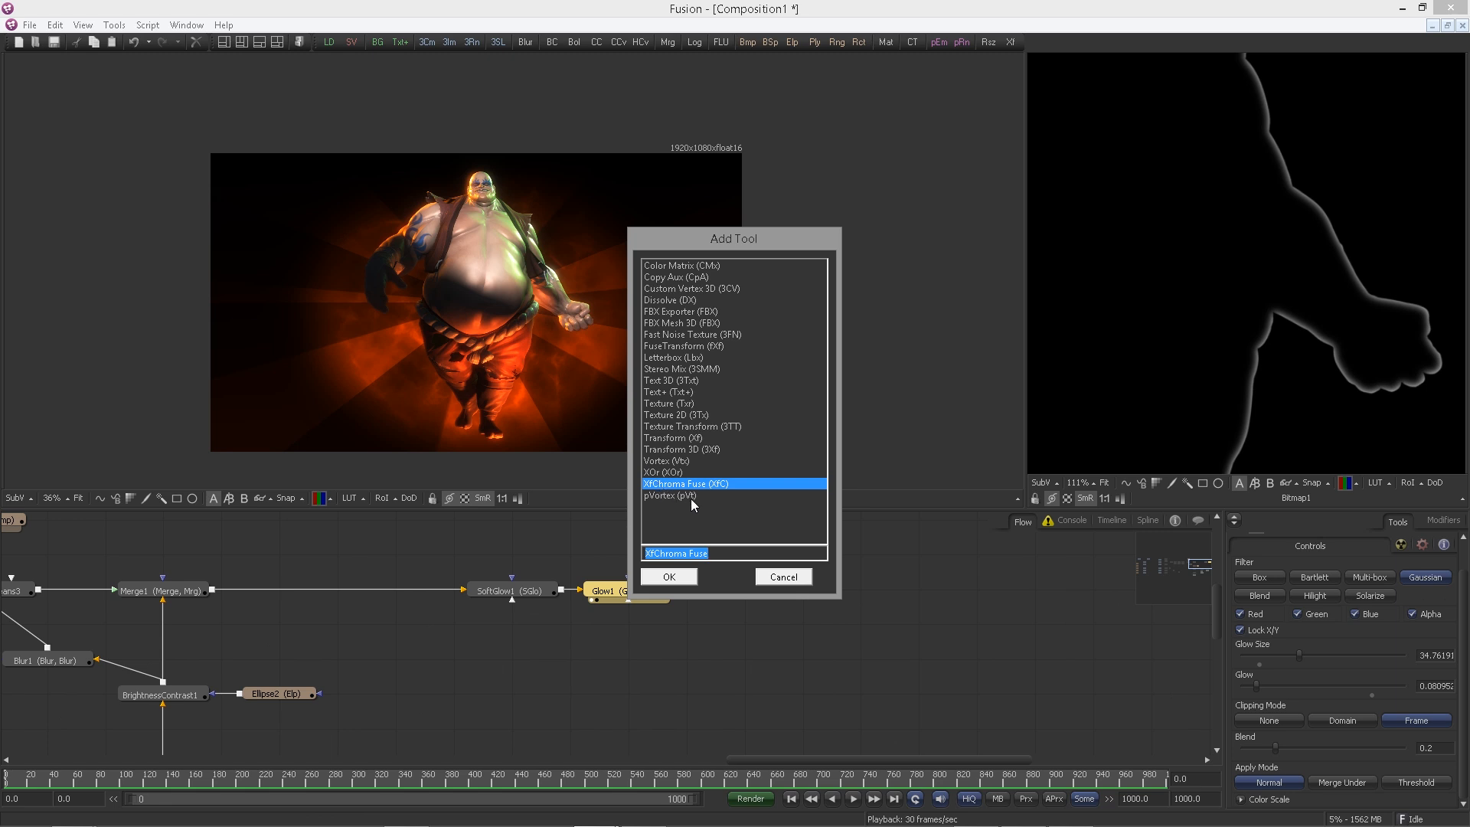
pyautogui.press('Return')
pyautogui.moveTo(739, 548); pyautogui.dragTo(556, 594)
# Show XfChromaFuse1 in the main viewer and set its size to about 1.015
pyautogui.scroll(3, 557, 593)
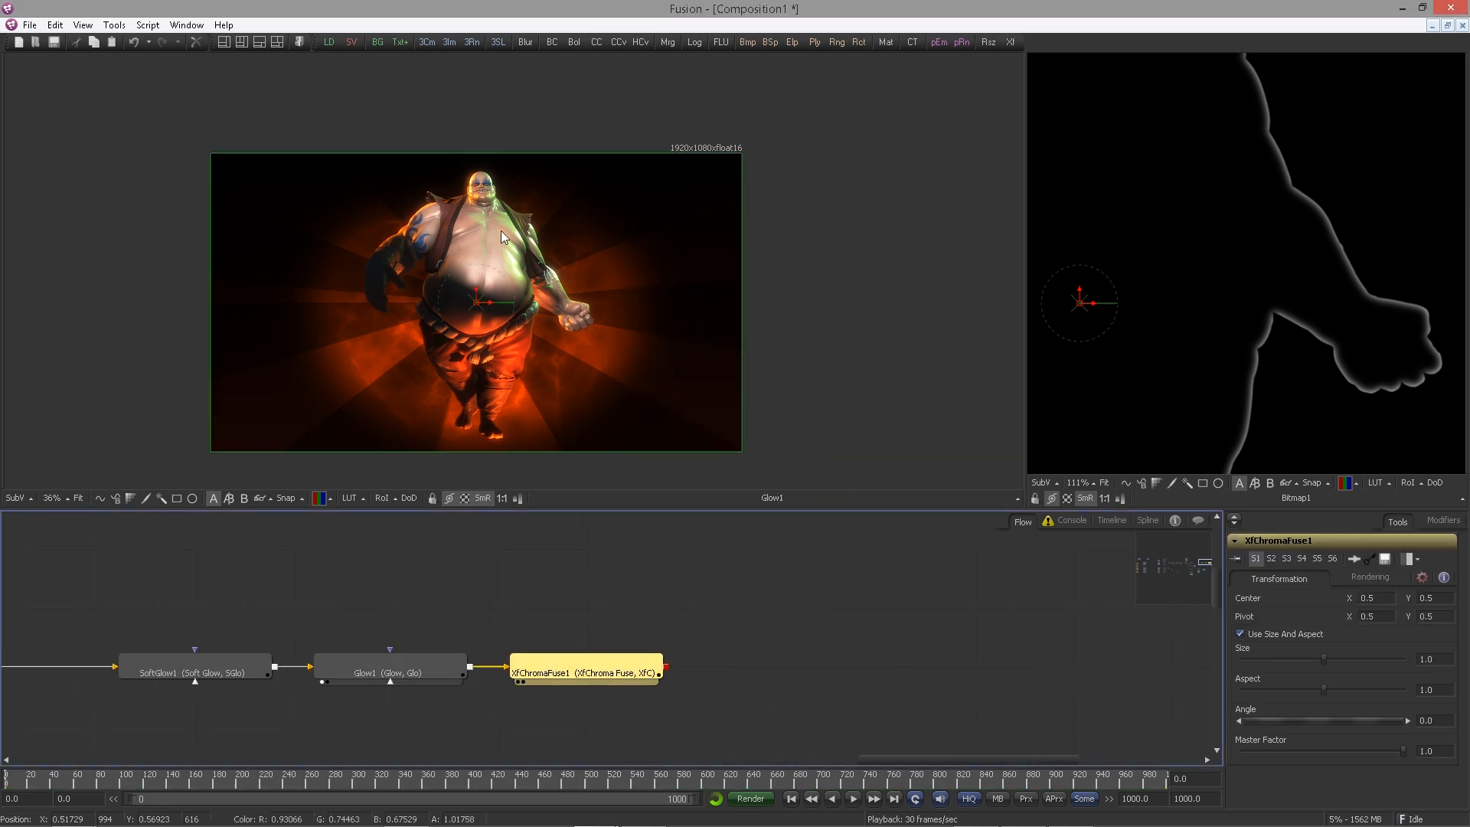
pyautogui.press('1')
pyautogui.scroll(5, 558, 334)
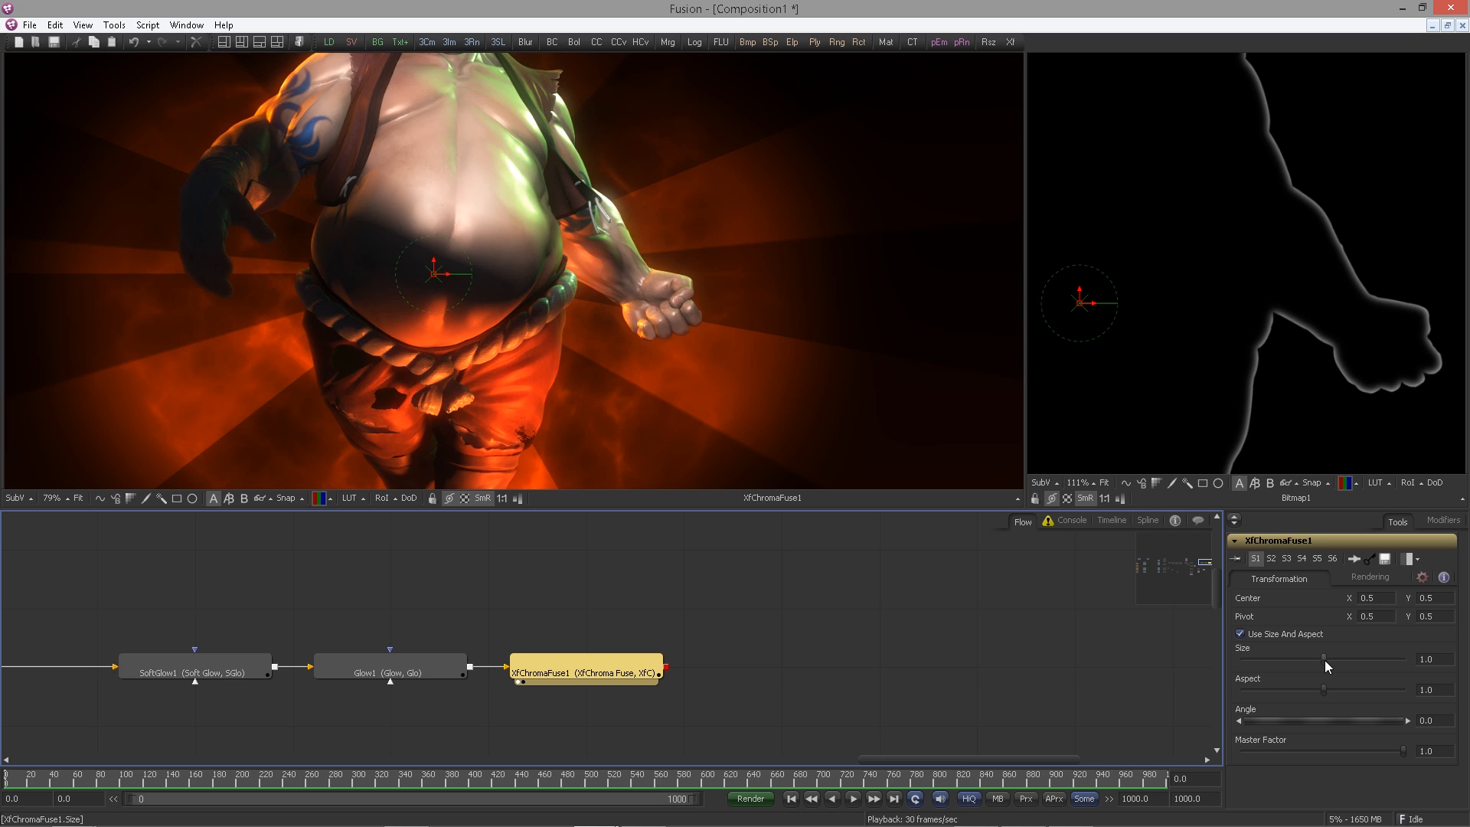
pyautogui.moveTo(1324, 660); pyautogui.dragTo(1327, 660)
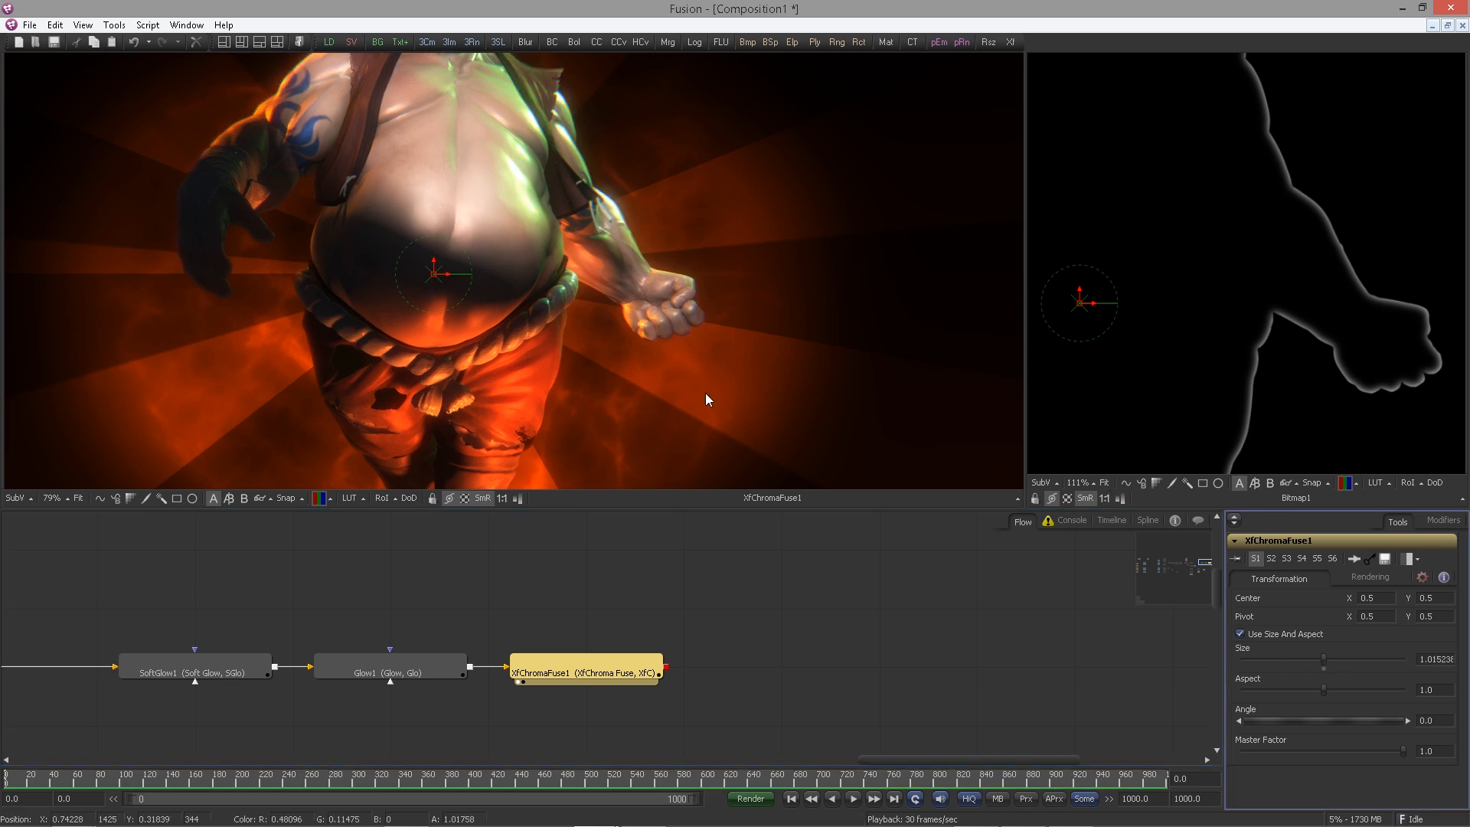
# Reduce the XfChromaFuse1 size to about 1.009 and check the colour fringing across the character
pyautogui.moveTo(585, 328); pyautogui.dragTo(720, 405)
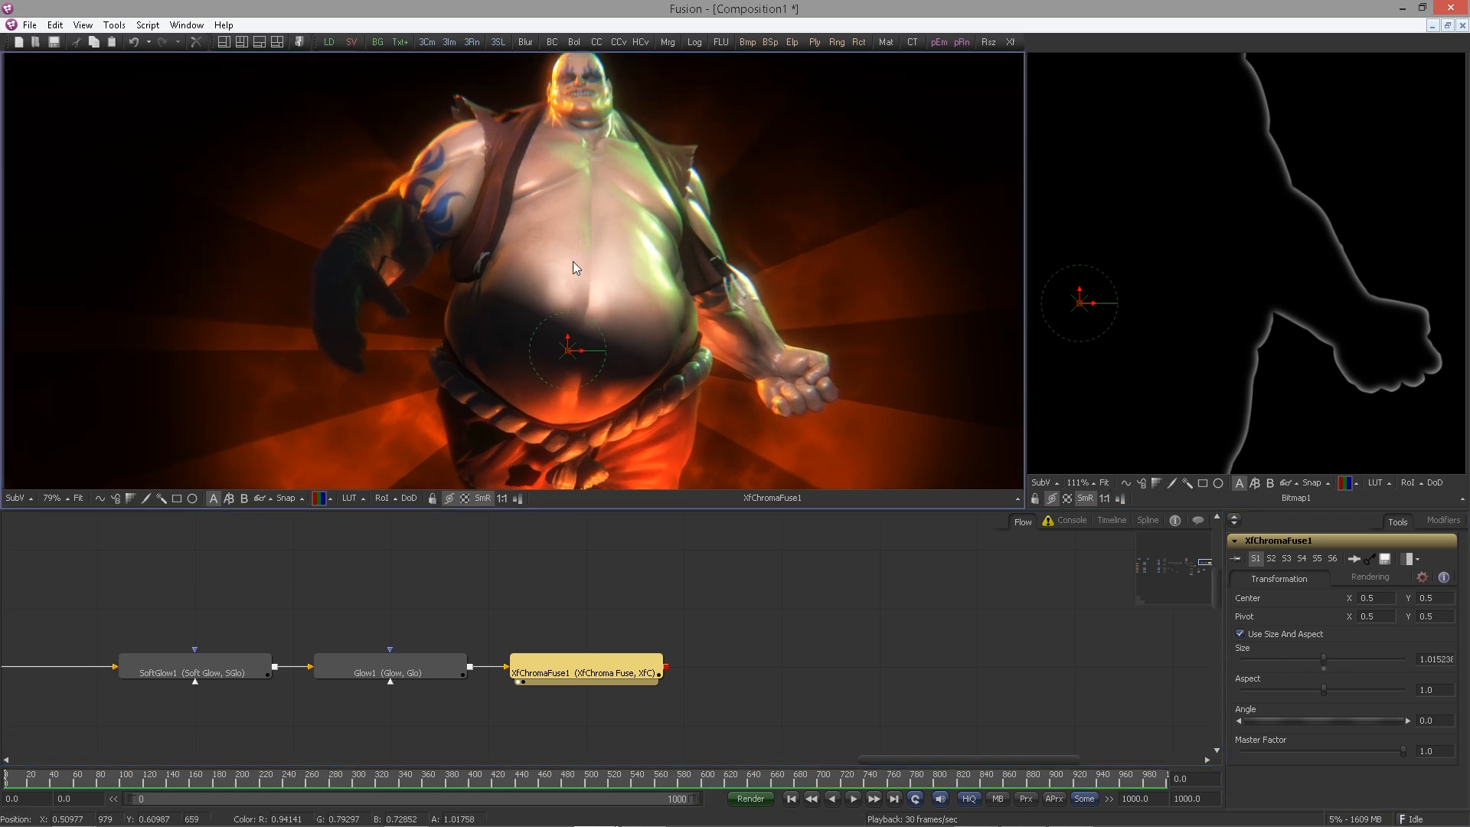
pyautogui.moveTo(681, 267); pyautogui.dragTo(700, 280)
pyautogui.moveTo(584, 330); pyautogui.dragTo(600, 334)
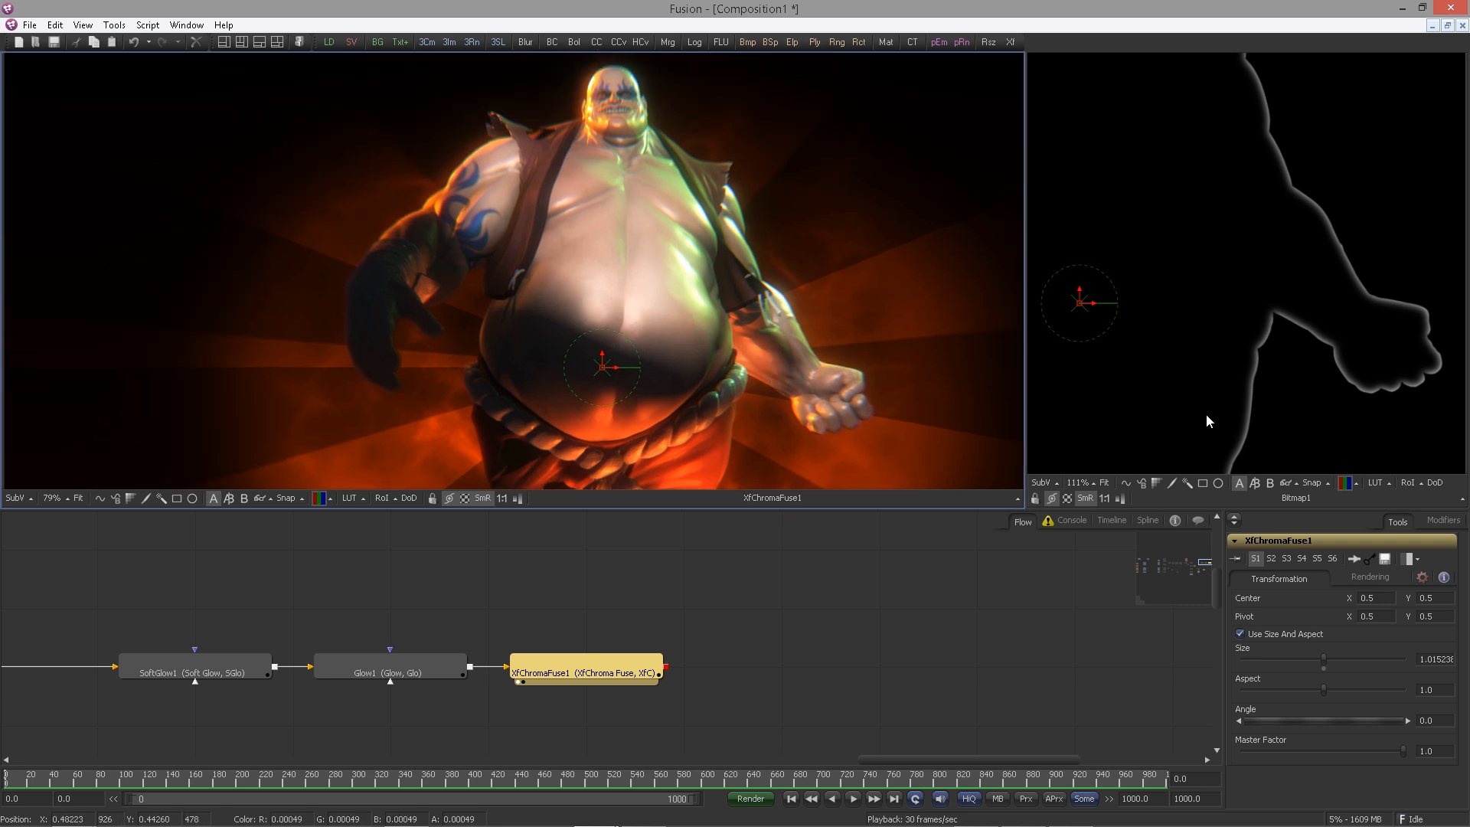
pyautogui.click(1321, 659)
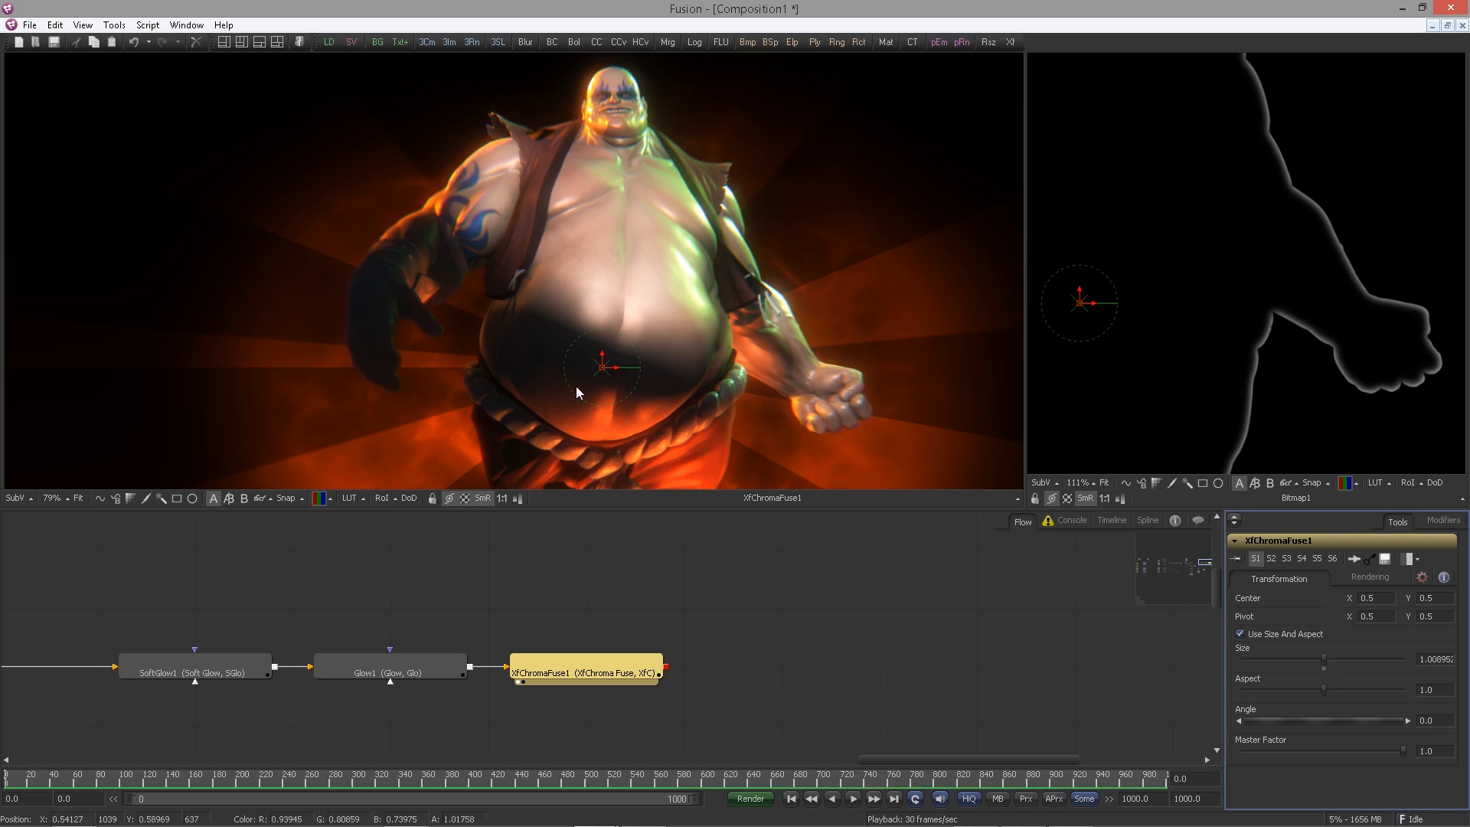
pyautogui.scroll(5, 727, 347)
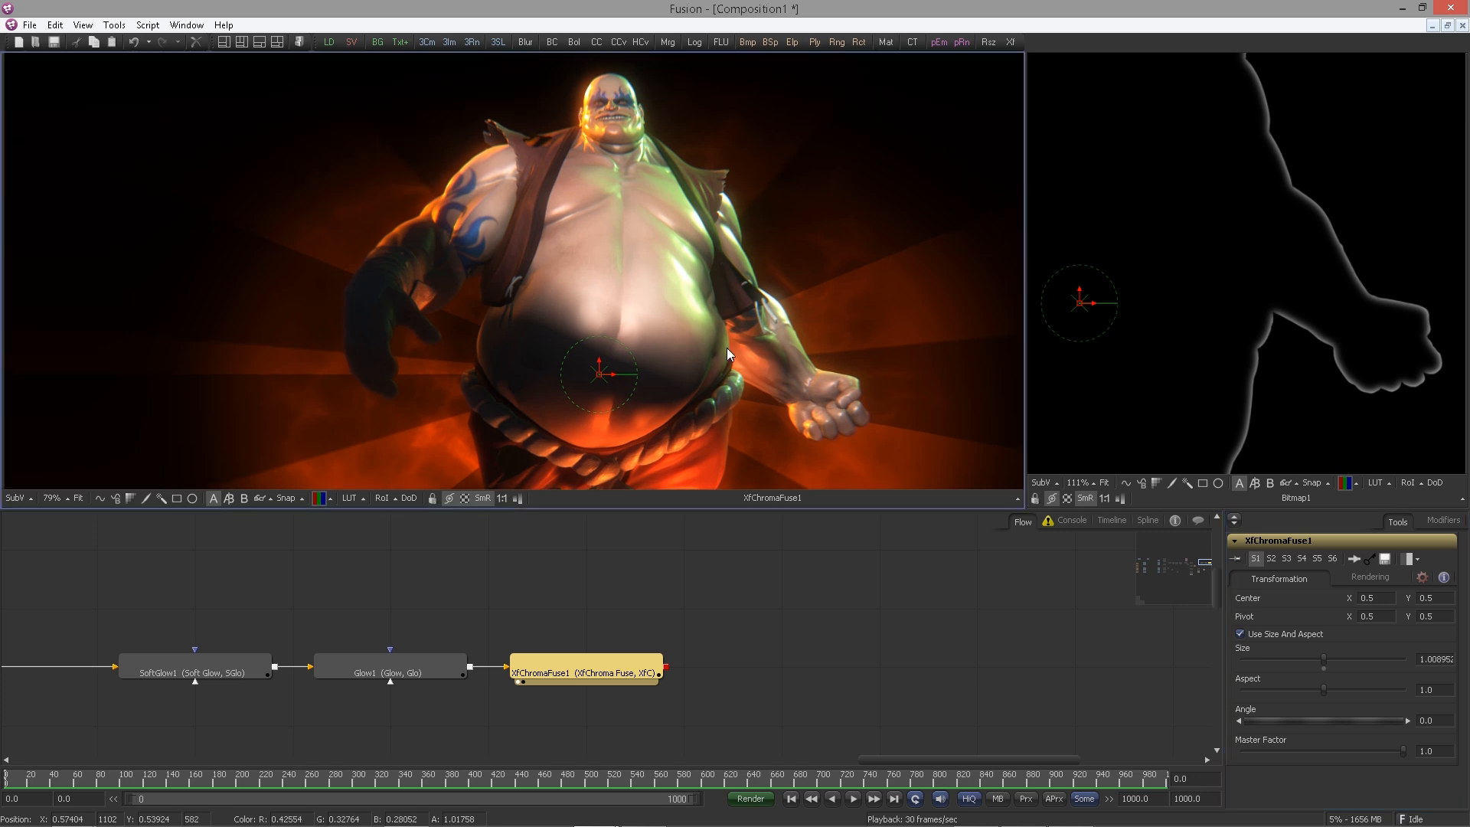
pyautogui.scroll(-4, 748, 339)
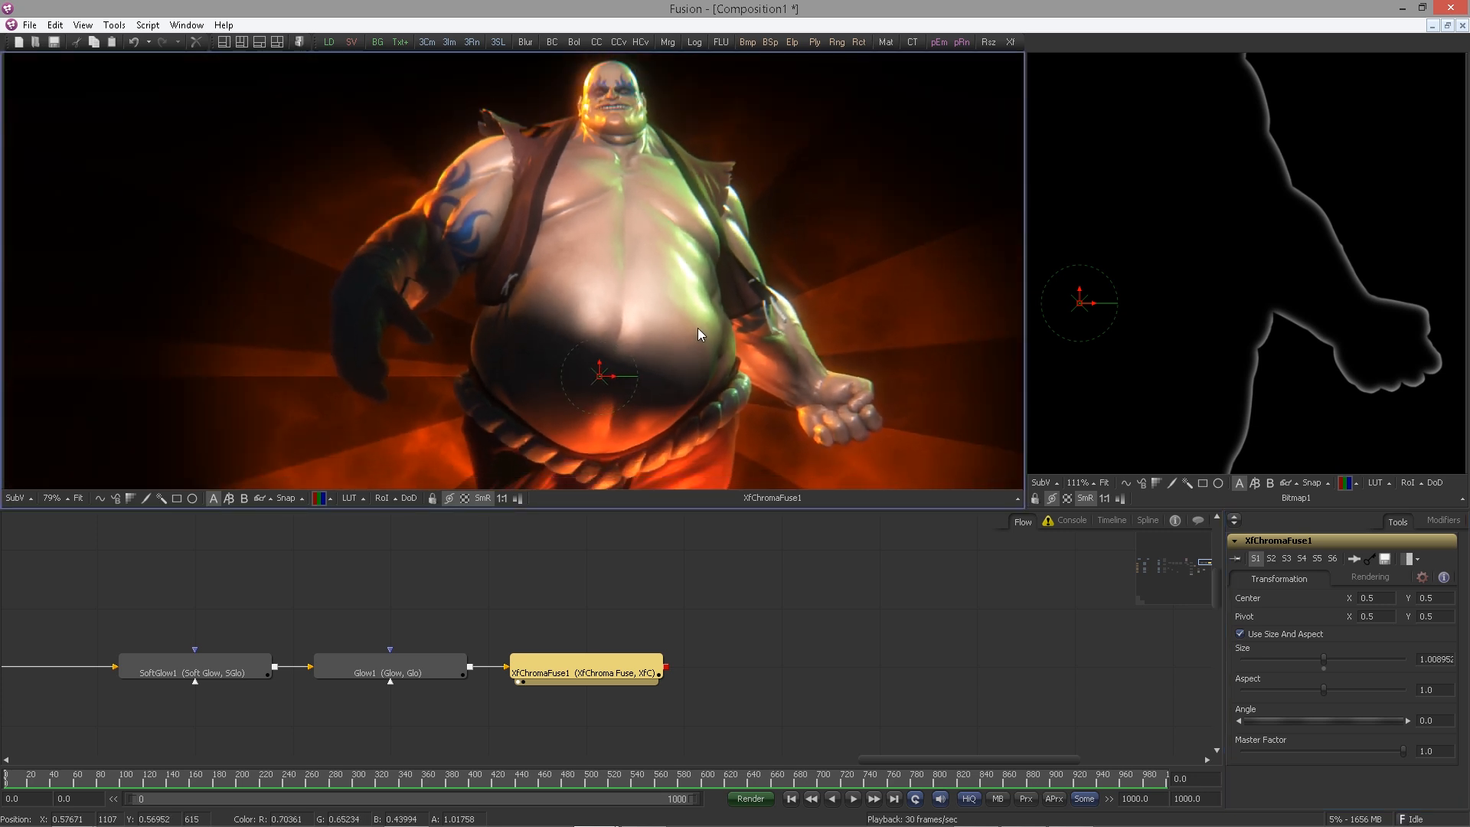
pyautogui.moveTo(700, 392); pyautogui.dragTo(713, 328)
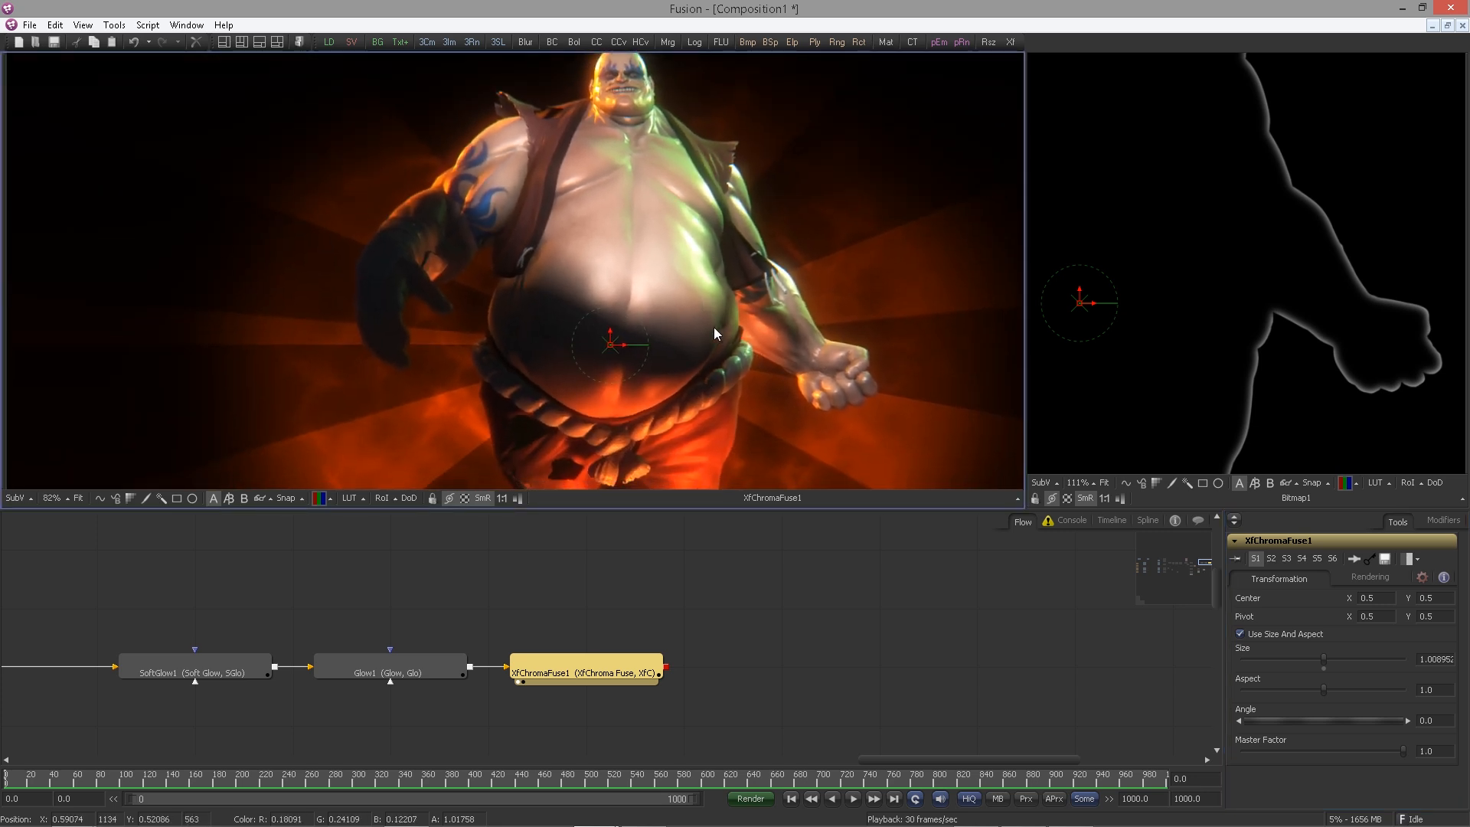
# Add an Unsharp Mask node after XfChromaFuse1 and set its gain to 0.5
pyautogui.hotkey('ctrl', 'f')
pyautogui.hotkey('ctrl', 'space')
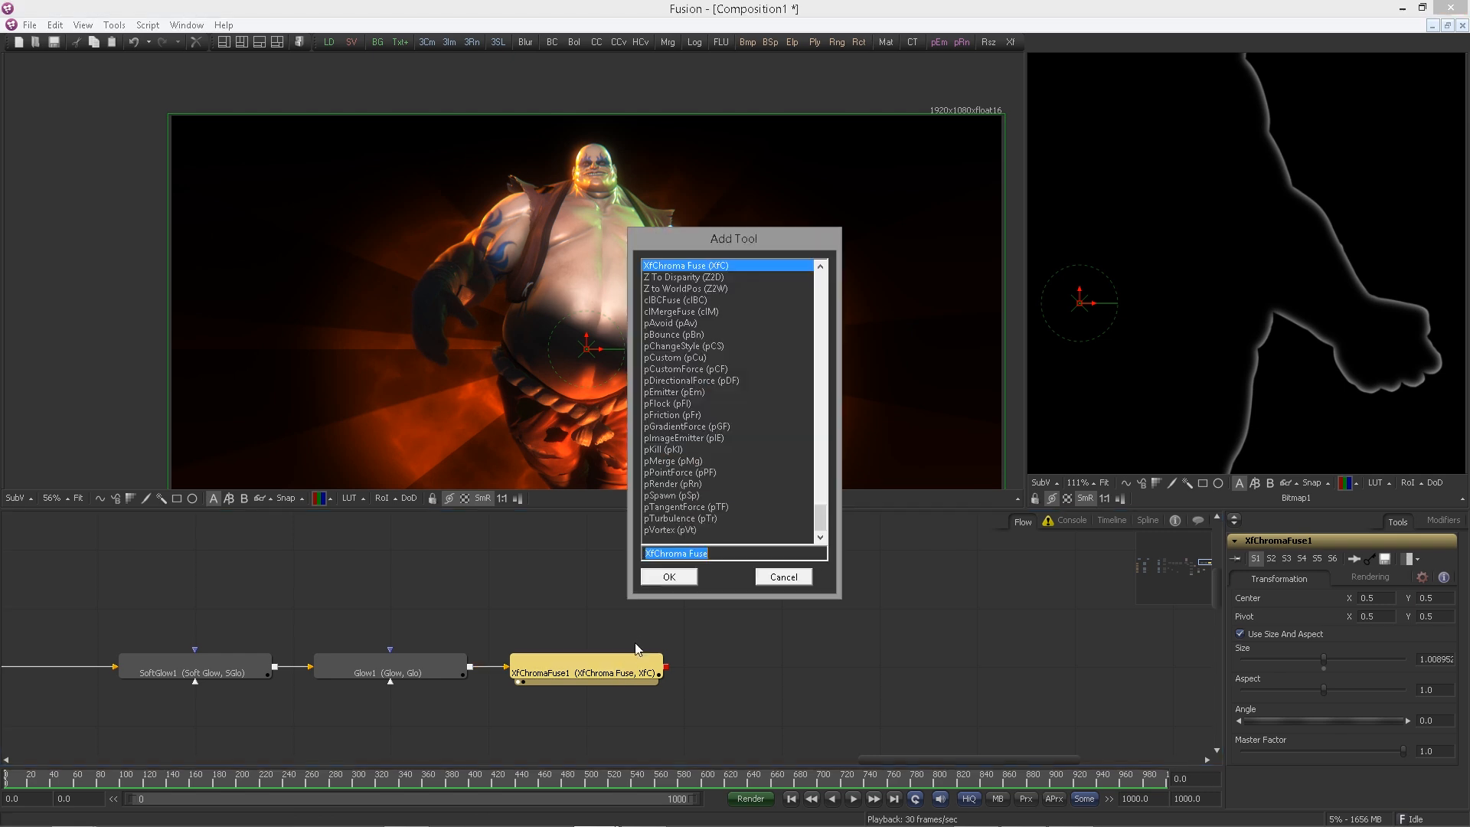
pyautogui.write('unshar')
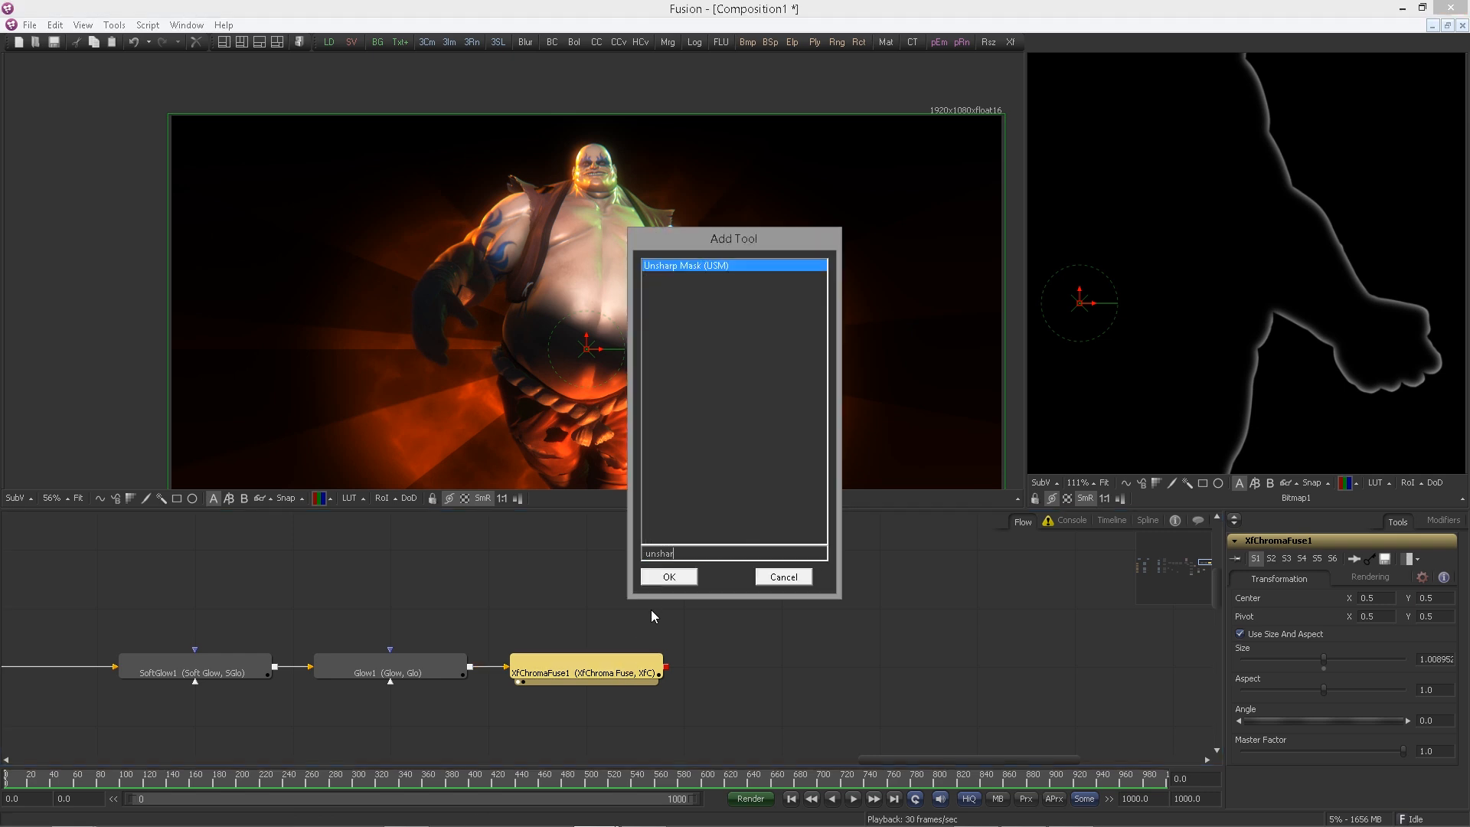
pyautogui.press('Return')
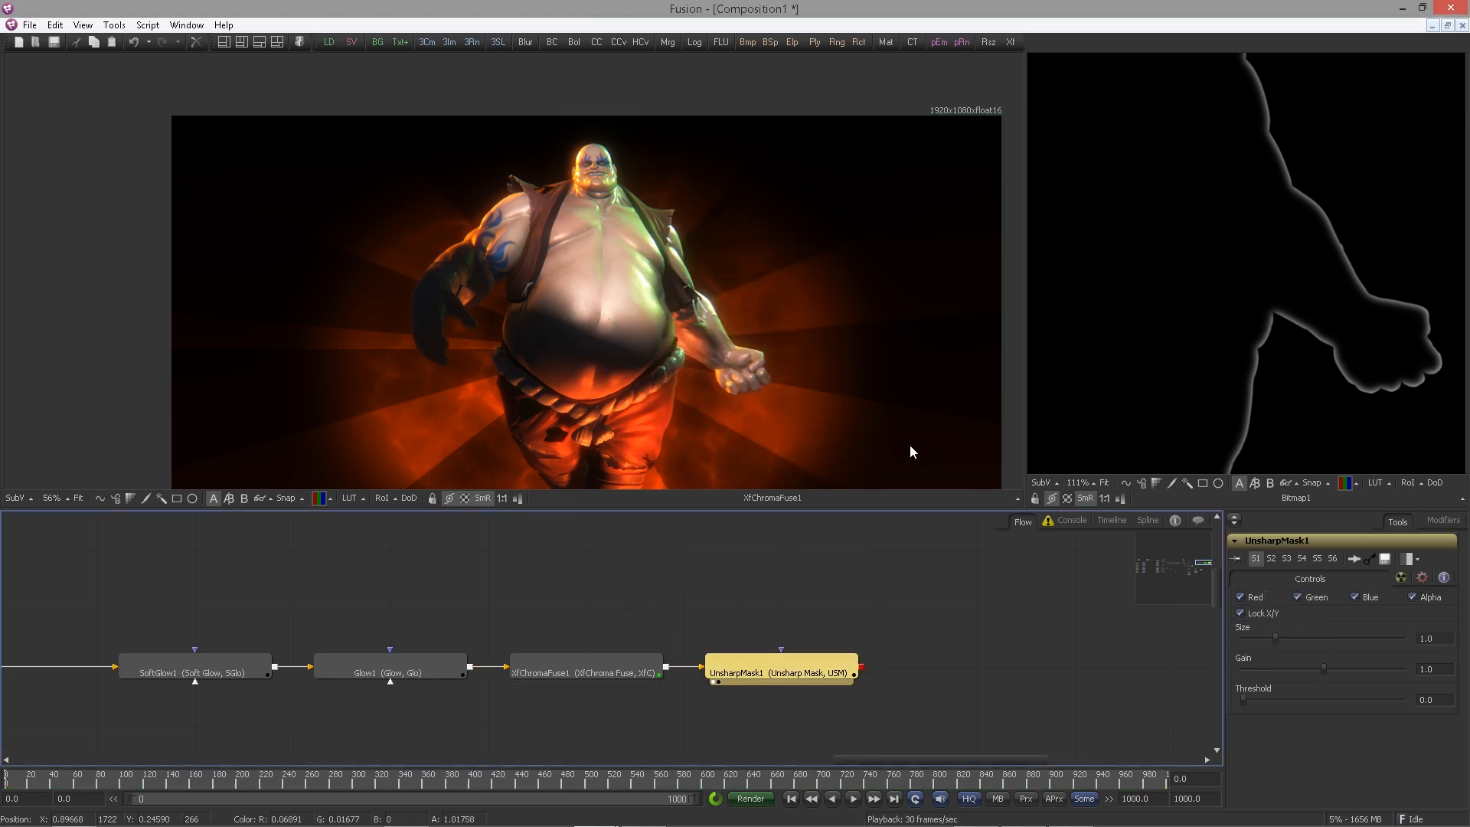
pyautogui.click(1423, 668)
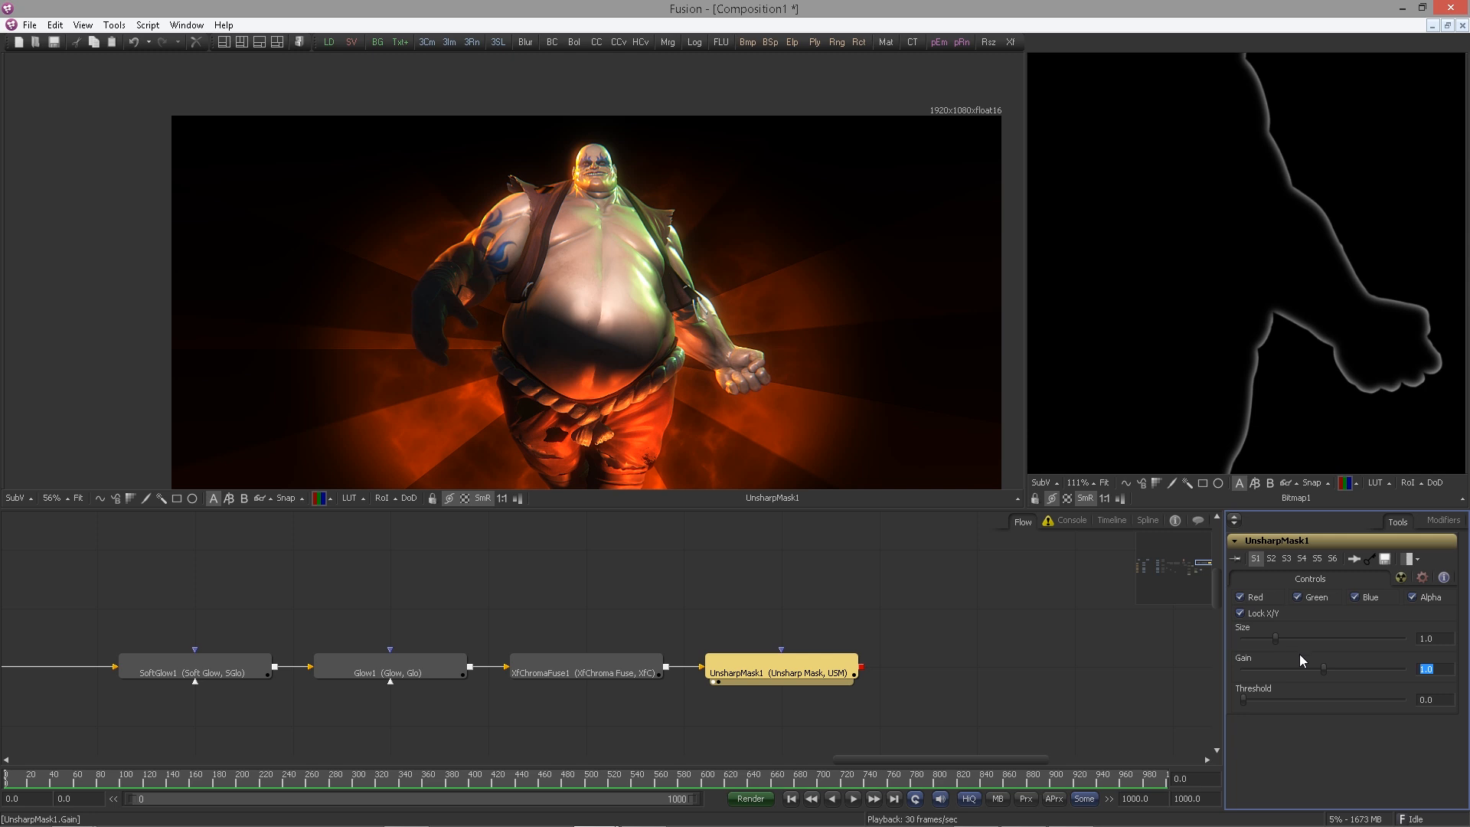
pyautogui.press('Tab')
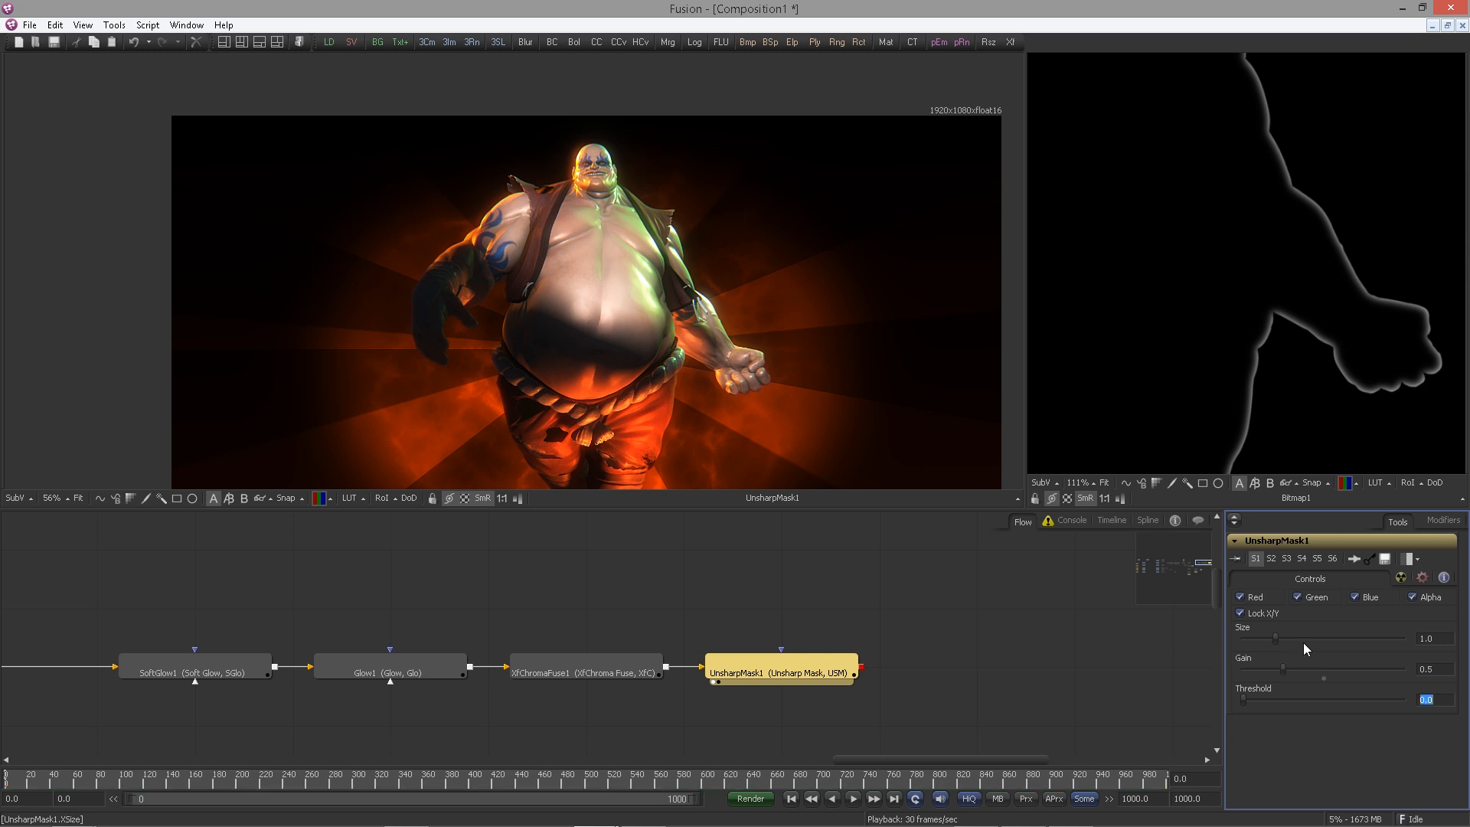
pyautogui.scroll(-3, 736, 296)
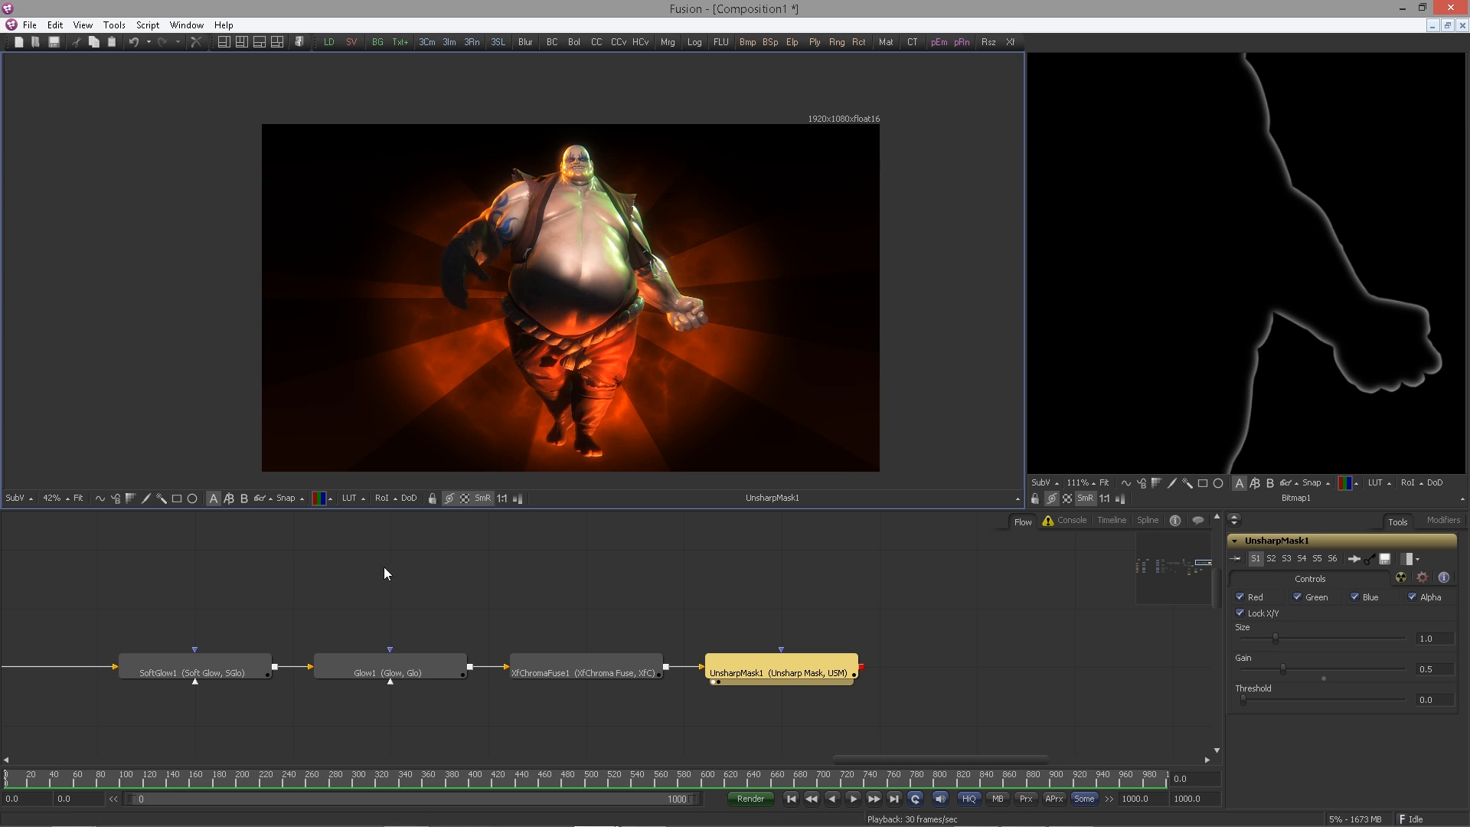
# Compare the separate light render passes, from Renderer3D1_1_1_1 up to Renderer3D1_1, in the second viewer
pyautogui.moveTo(344, 596); pyautogui.dragTo(712, 515)
pyautogui.moveTo(614, 527); pyautogui.dragTo(879, 489)
pyautogui.moveTo(534, 699); pyautogui.dragTo(1192, 315)
pyautogui.scroll(3, 663, 647)
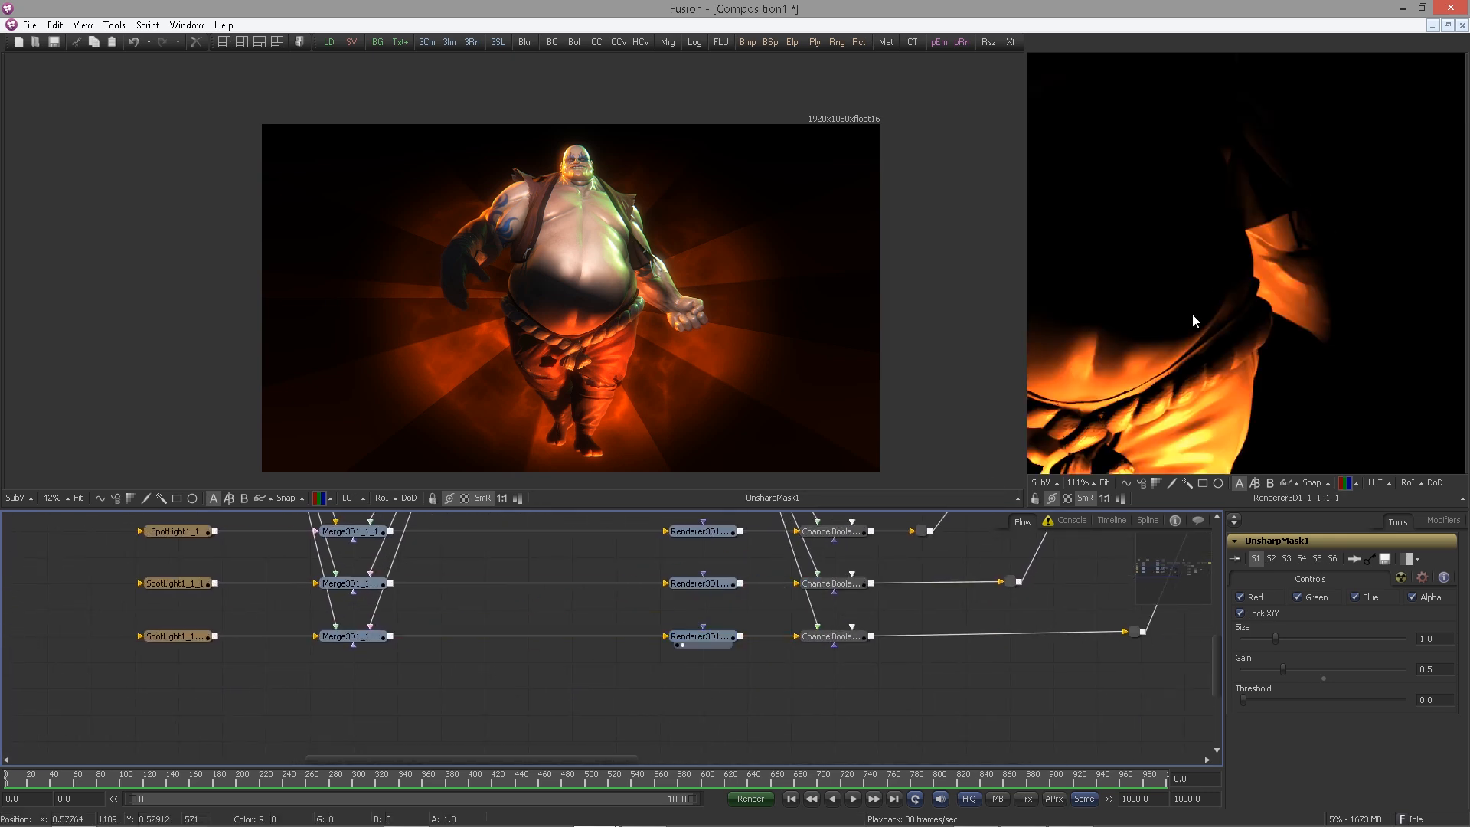
pyautogui.scroll(-3, 1049, 296)
pyautogui.moveTo(1098, 247); pyautogui.dragTo(1247, 232)
pyautogui.scroll(-1, 1169, 235)
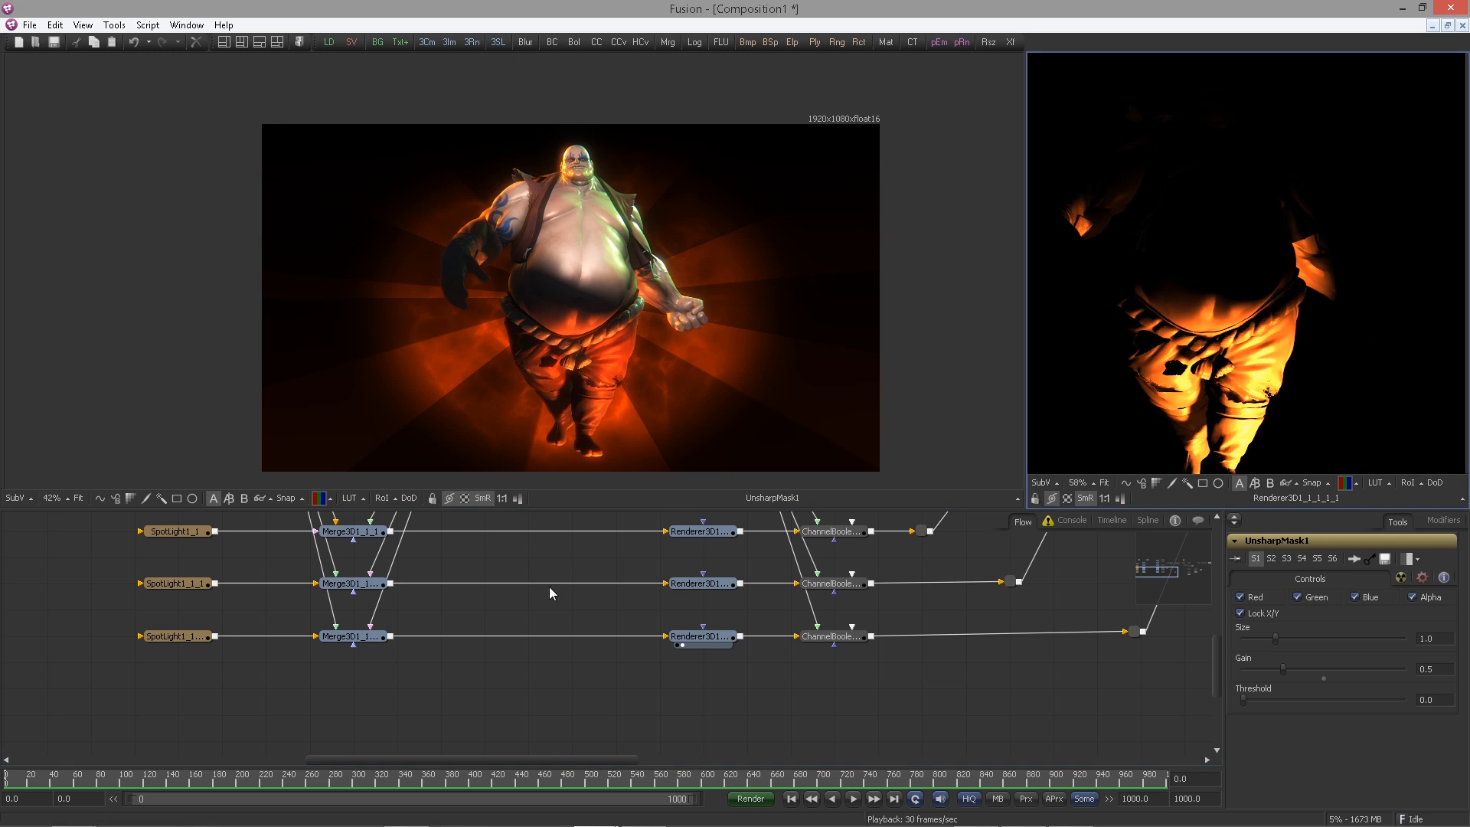
pyautogui.moveTo(700, 583); pyautogui.dragTo(1084, 353)
pyautogui.moveTo(720, 528); pyautogui.dragTo(1068, 400)
pyautogui.moveTo(748, 601); pyautogui.dragTo(723, 698)
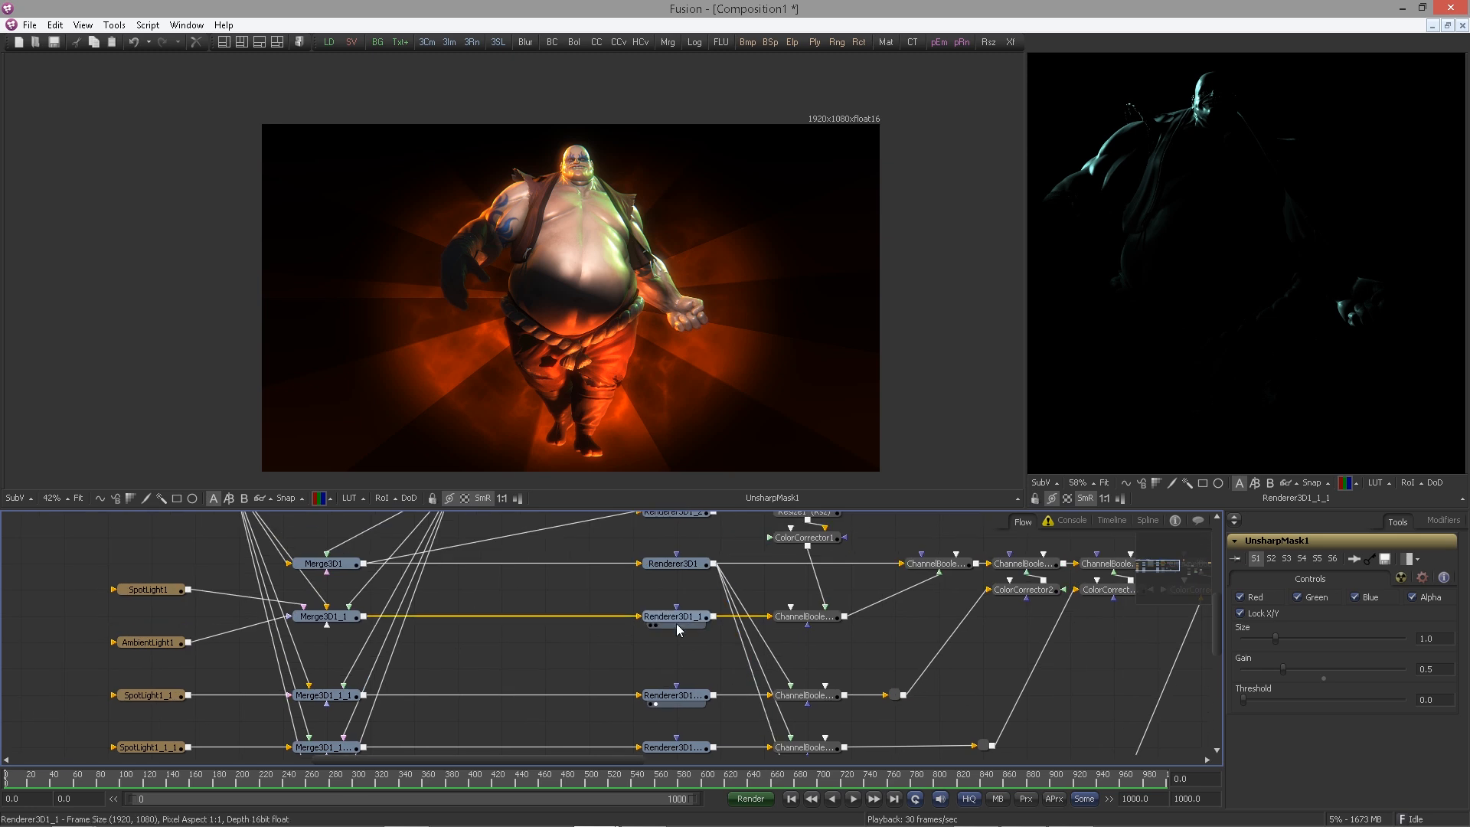
pyautogui.moveTo(681, 616); pyautogui.dragTo(1163, 302)
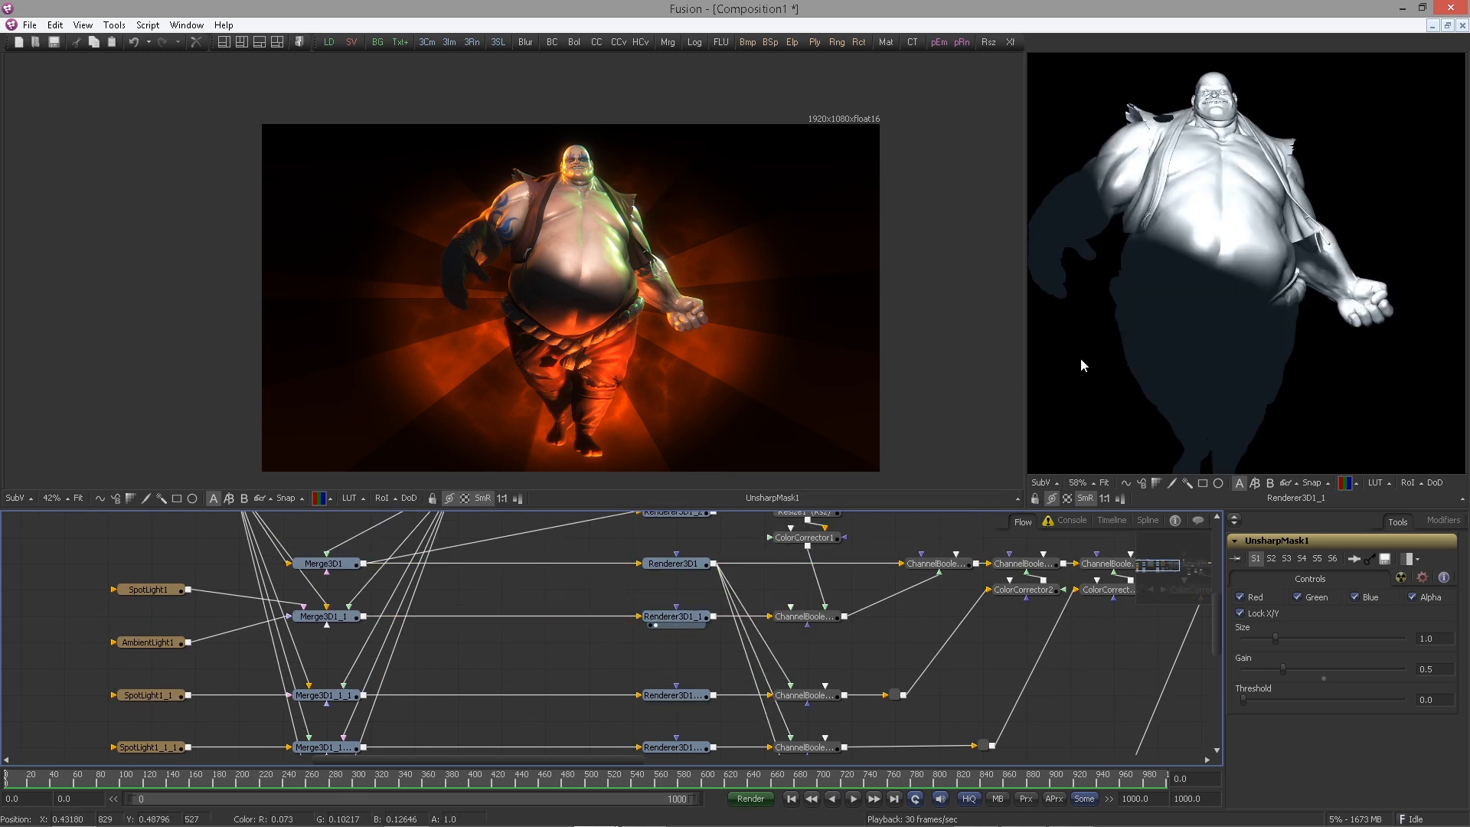
pyautogui.moveTo(747, 593); pyautogui.dragTo(747, 596)
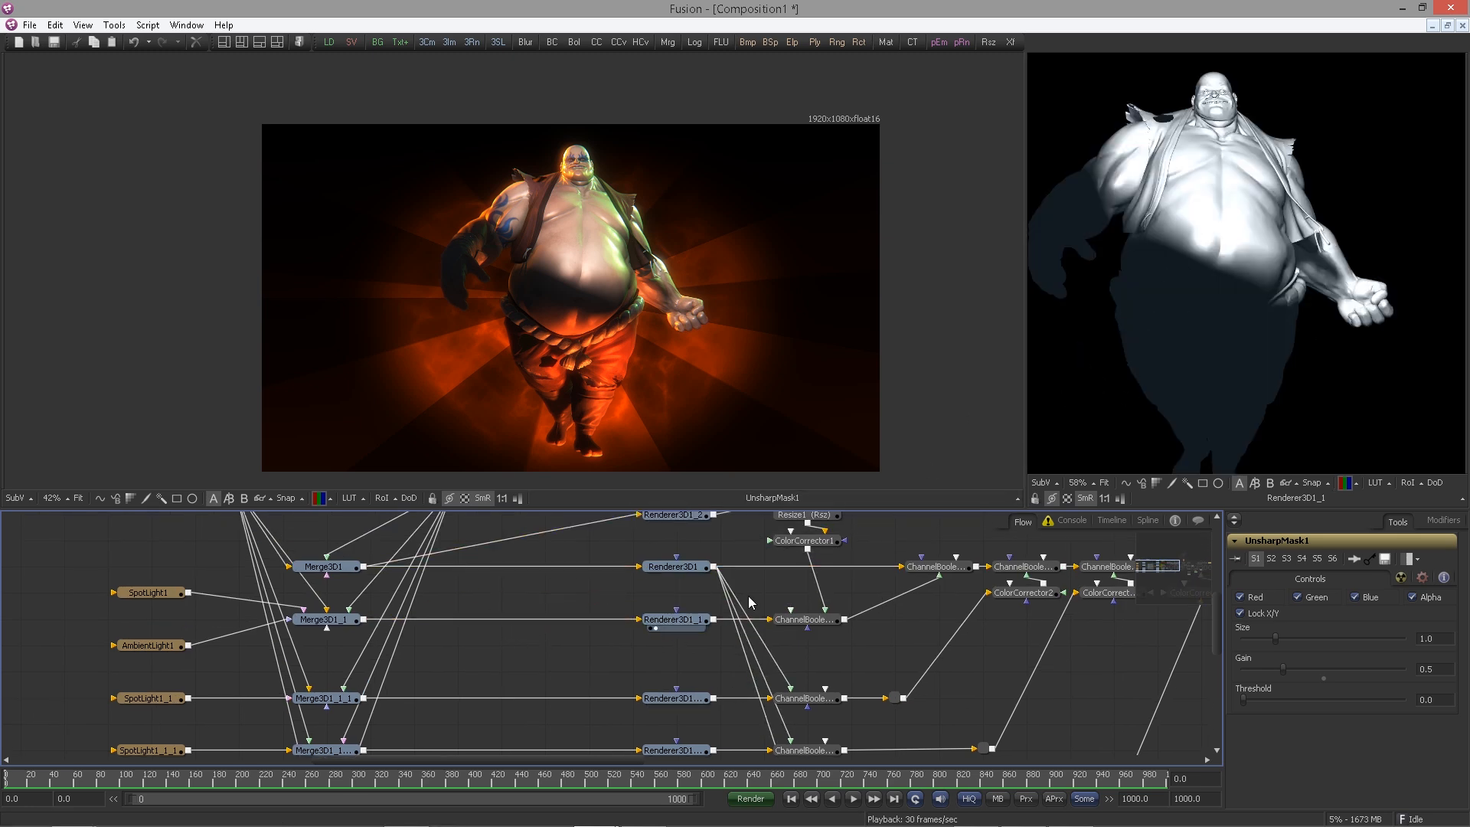
# Show the Merge3D1_1 scene in the second viewer and set SpotLight1's penumbra angle to about 7.43
pyautogui.moveTo(317, 619); pyautogui.dragTo(1087, 340)
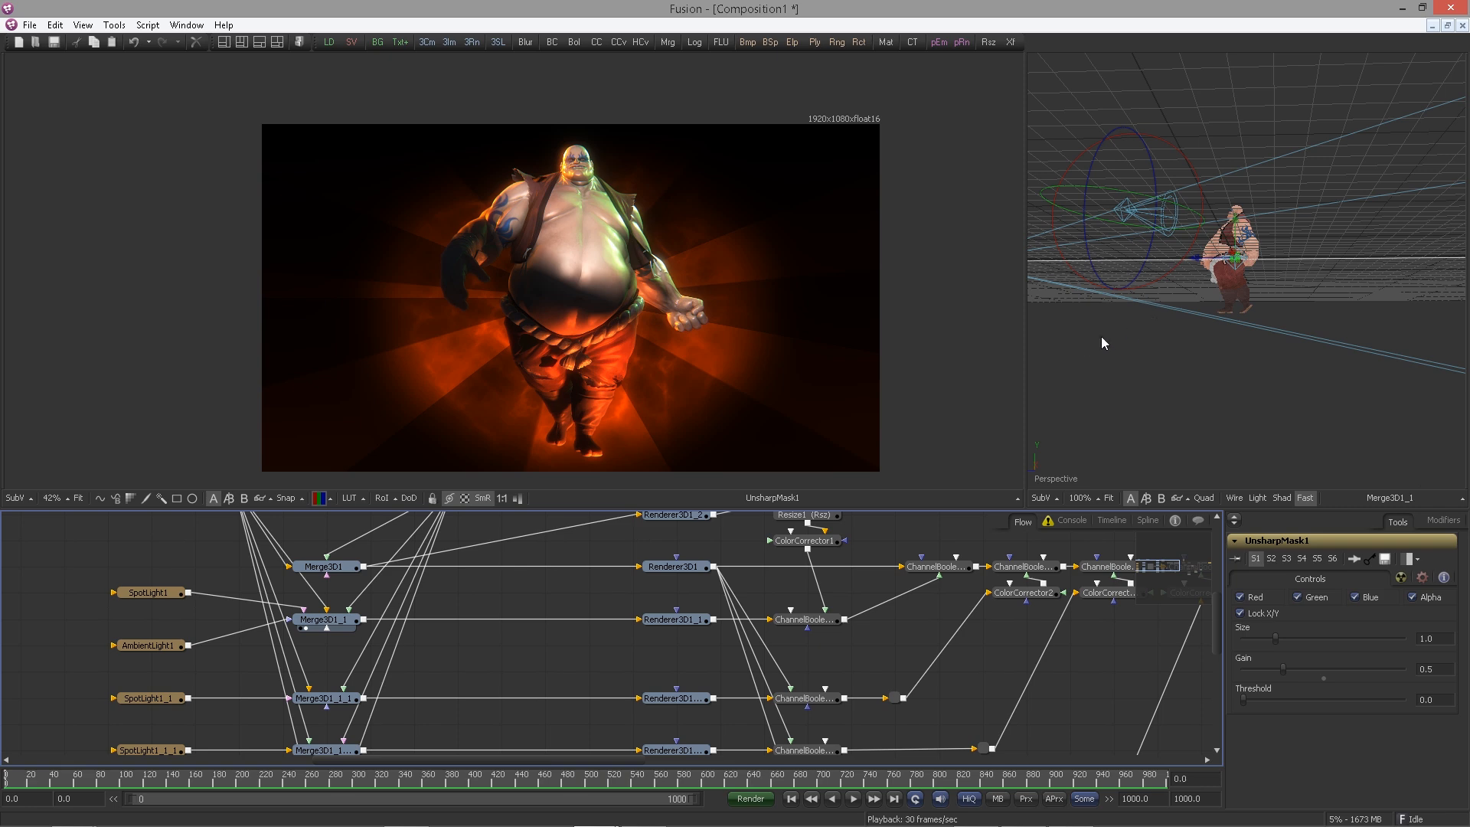
pyautogui.moveTo(1228, 314); pyautogui.dragTo(1260, 276)
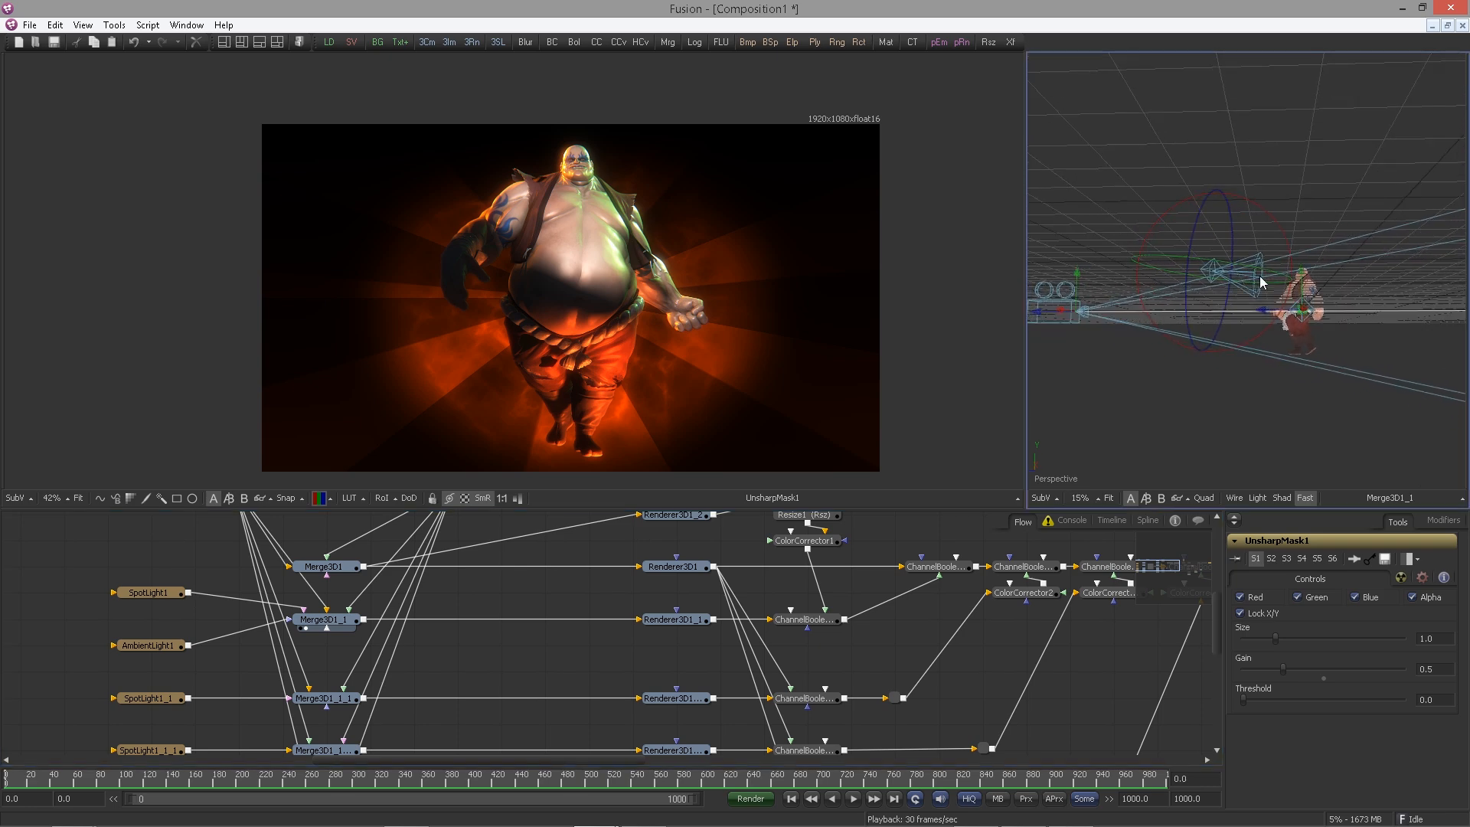
pyautogui.click(131, 594)
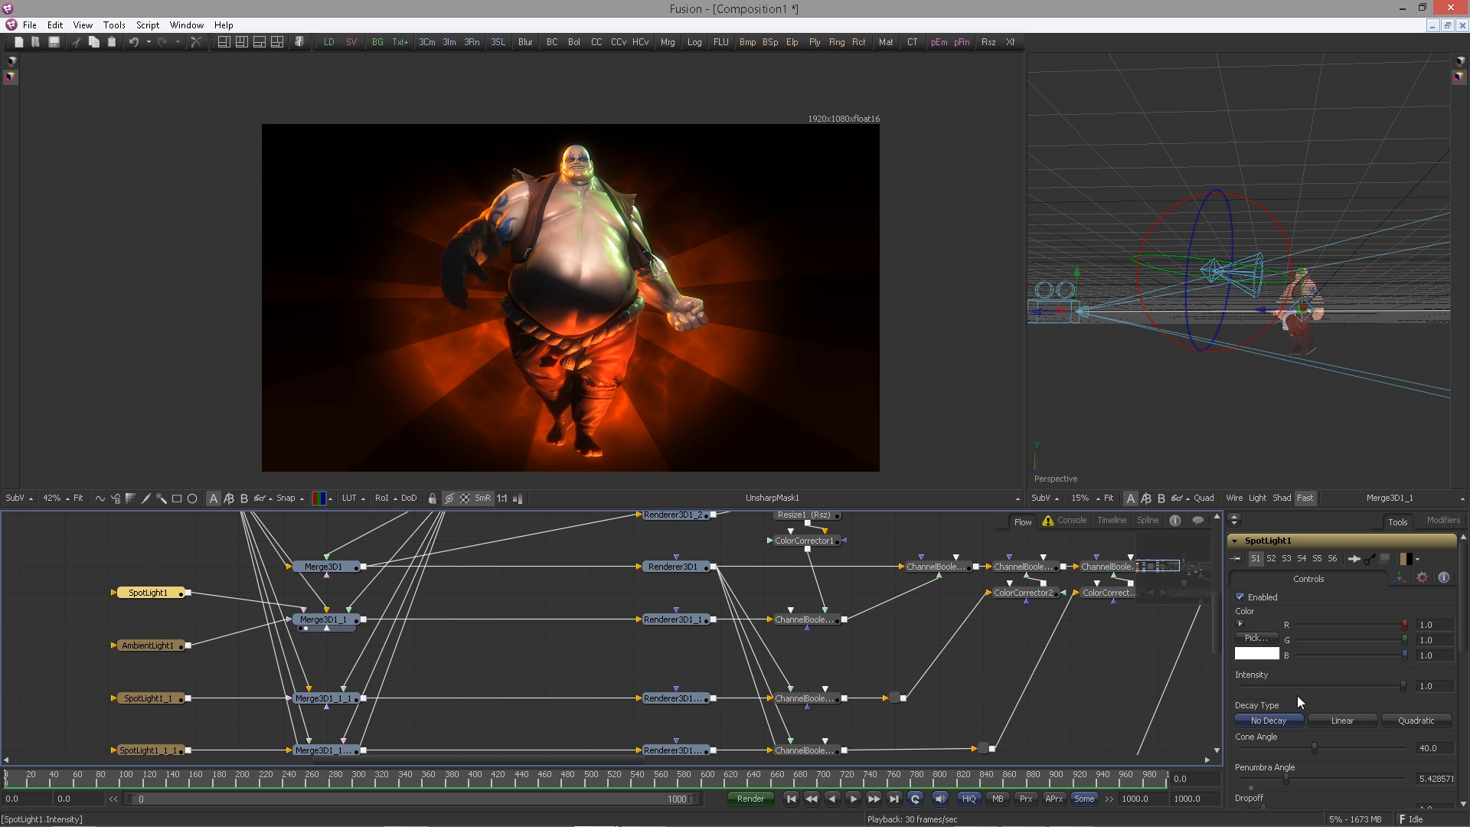
pyautogui.scroll(-3, 1301, 674)
pyautogui.click(1311, 669)
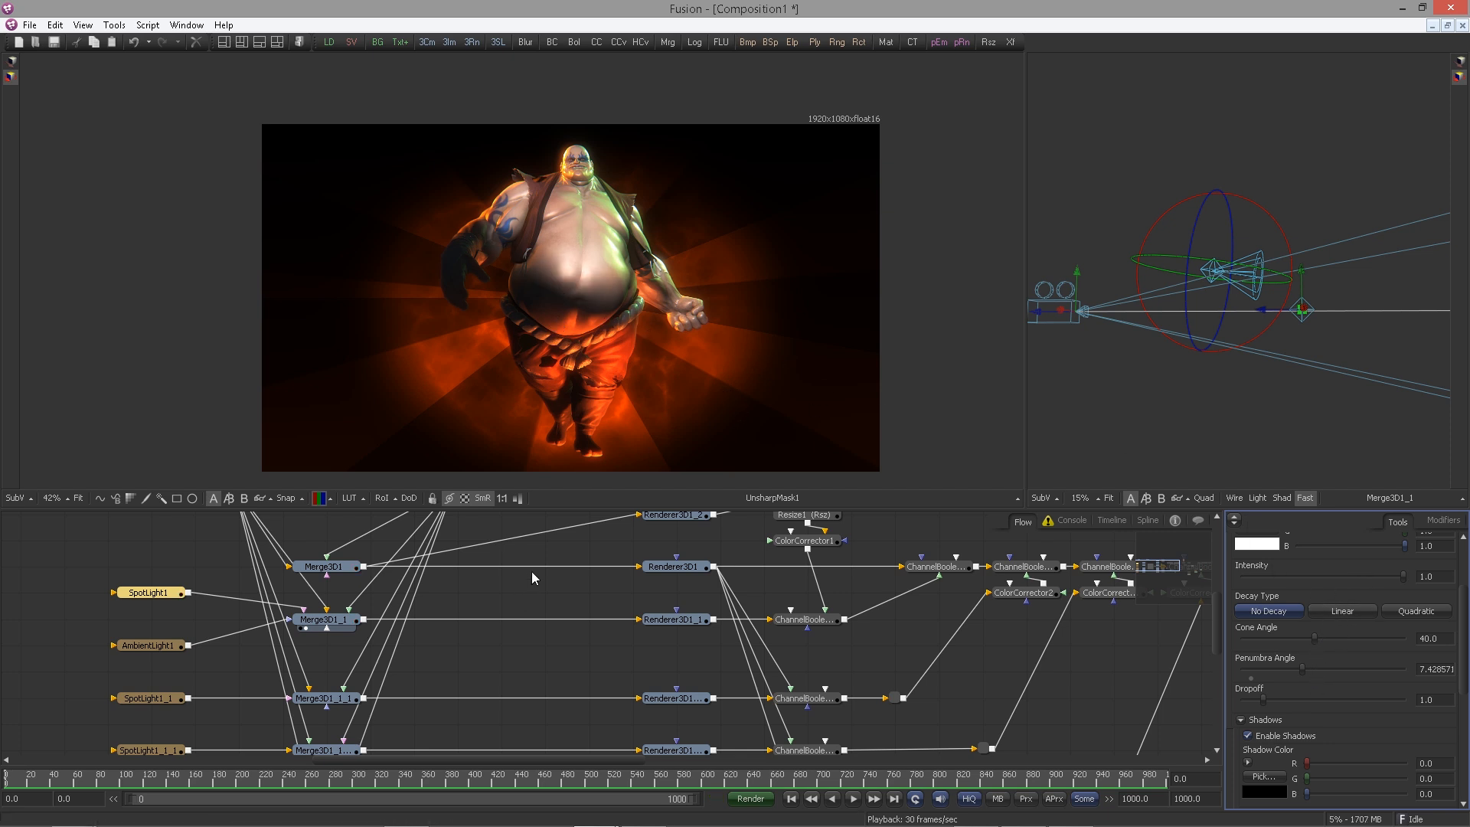
# Change AmbientLight1's colour to a reddish brown, about R 0.409, G 0.252, B 0.223, and check the shaded skin
pyautogui.click(160, 643)
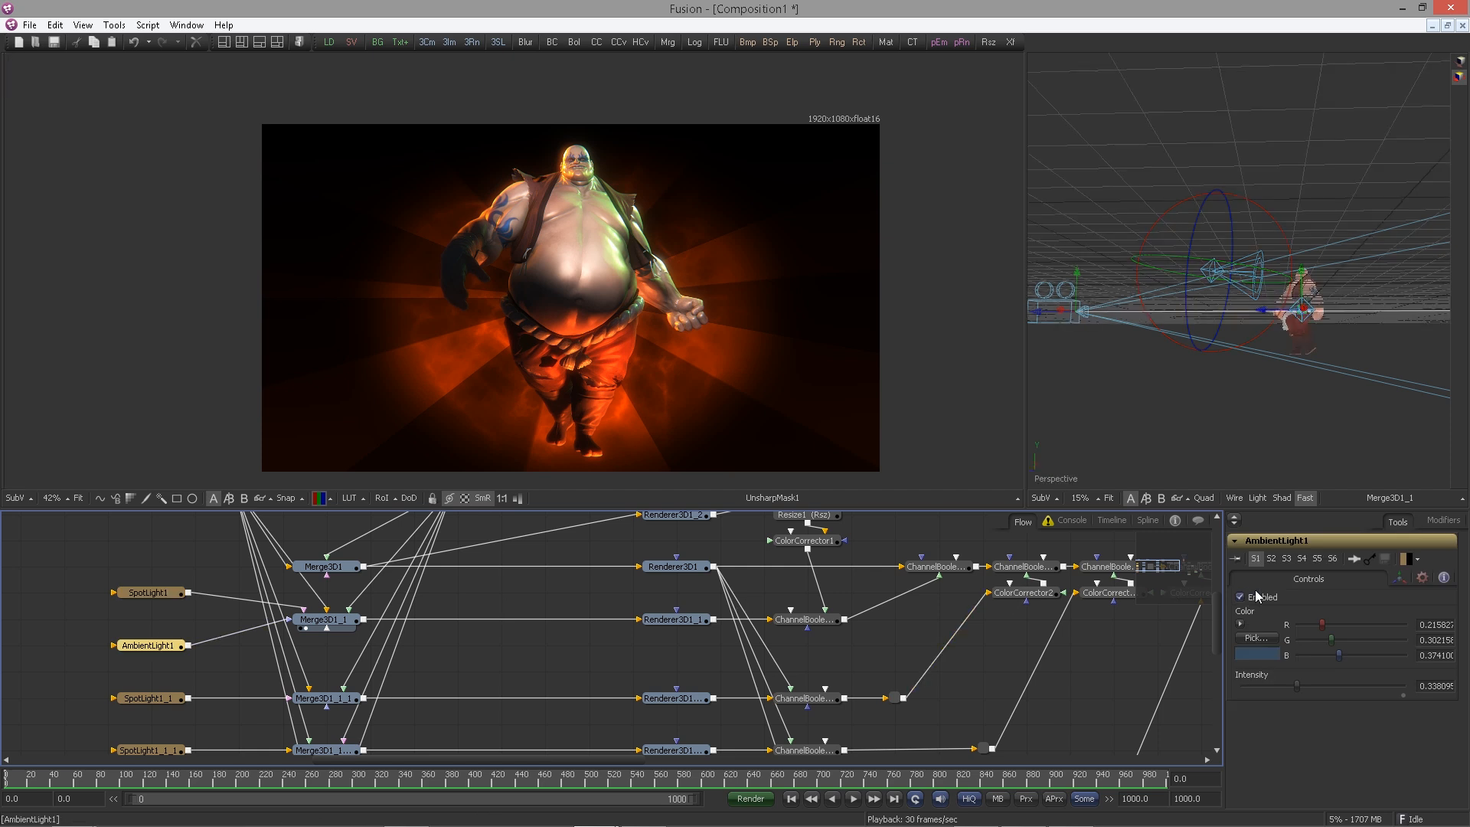
pyautogui.moveTo(1339, 655)
pyautogui.mouseDown()
pyautogui.moveTo(1323, 655)
pyautogui.moveTo(1339, 629)
pyautogui.mouseUp()
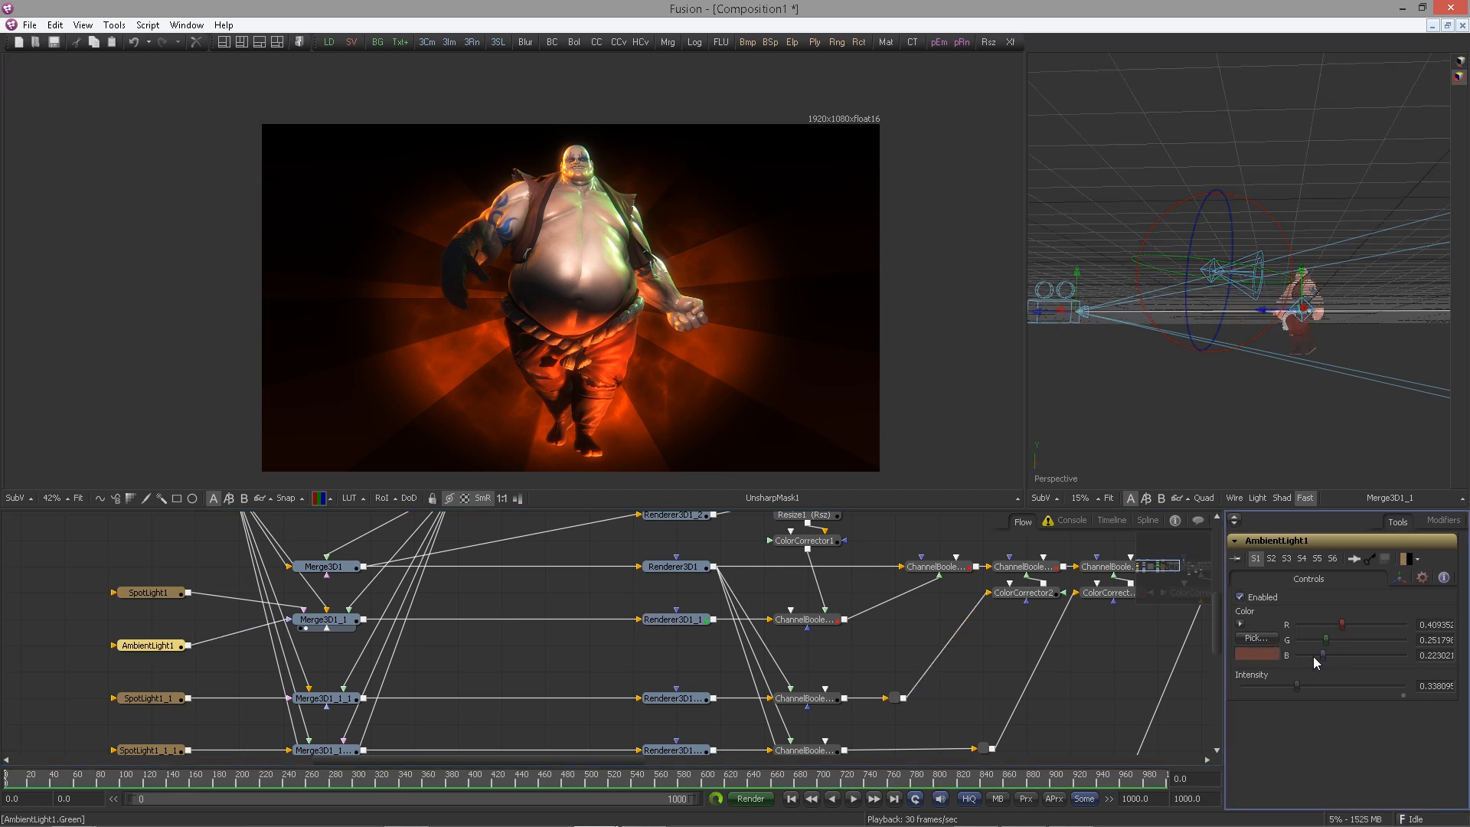
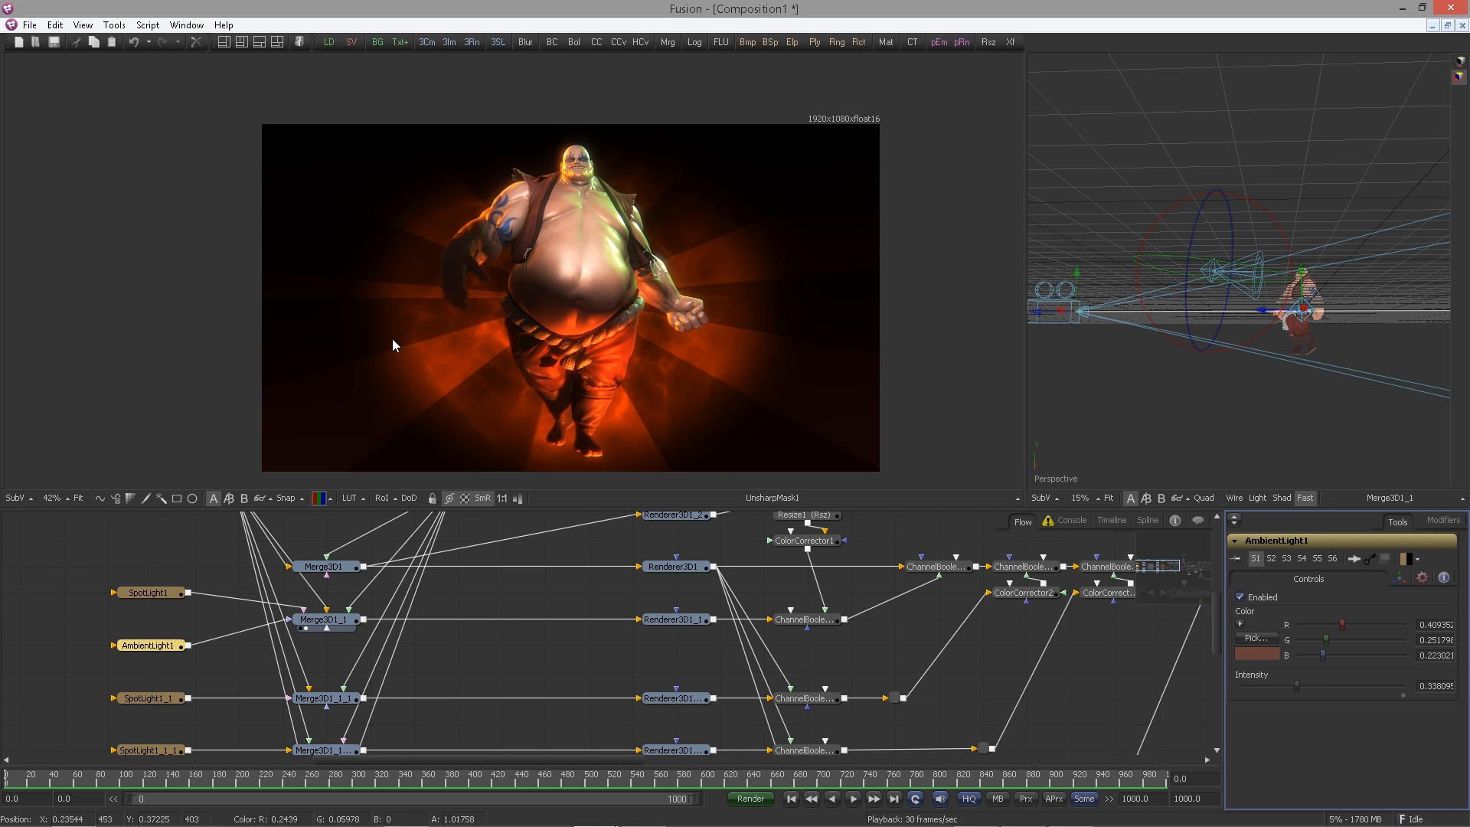
pyautogui.scroll(2, 452, 314)
pyautogui.scroll(3, 605, 268)
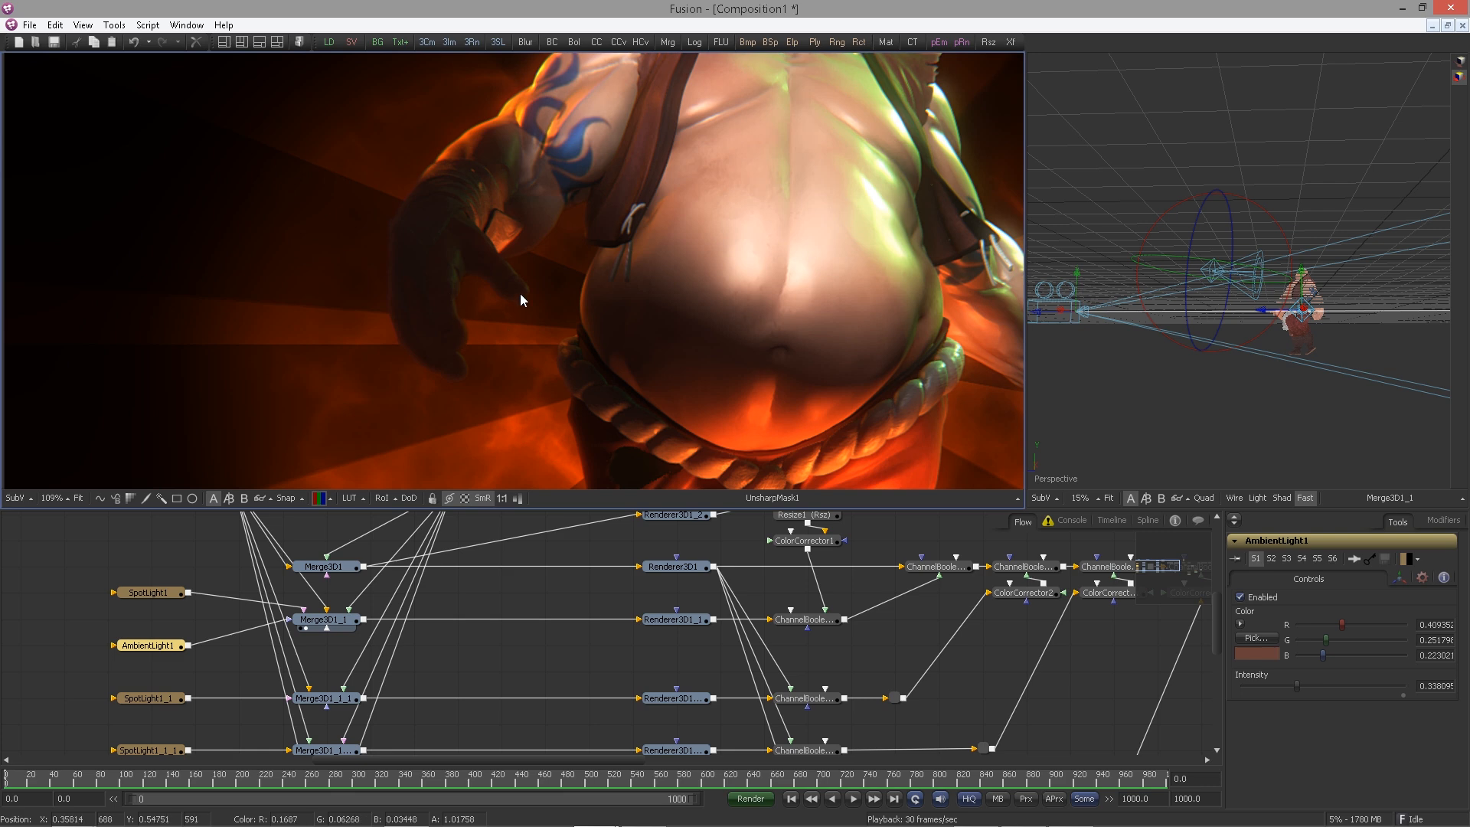
pyautogui.scroll(-4, 522, 294)
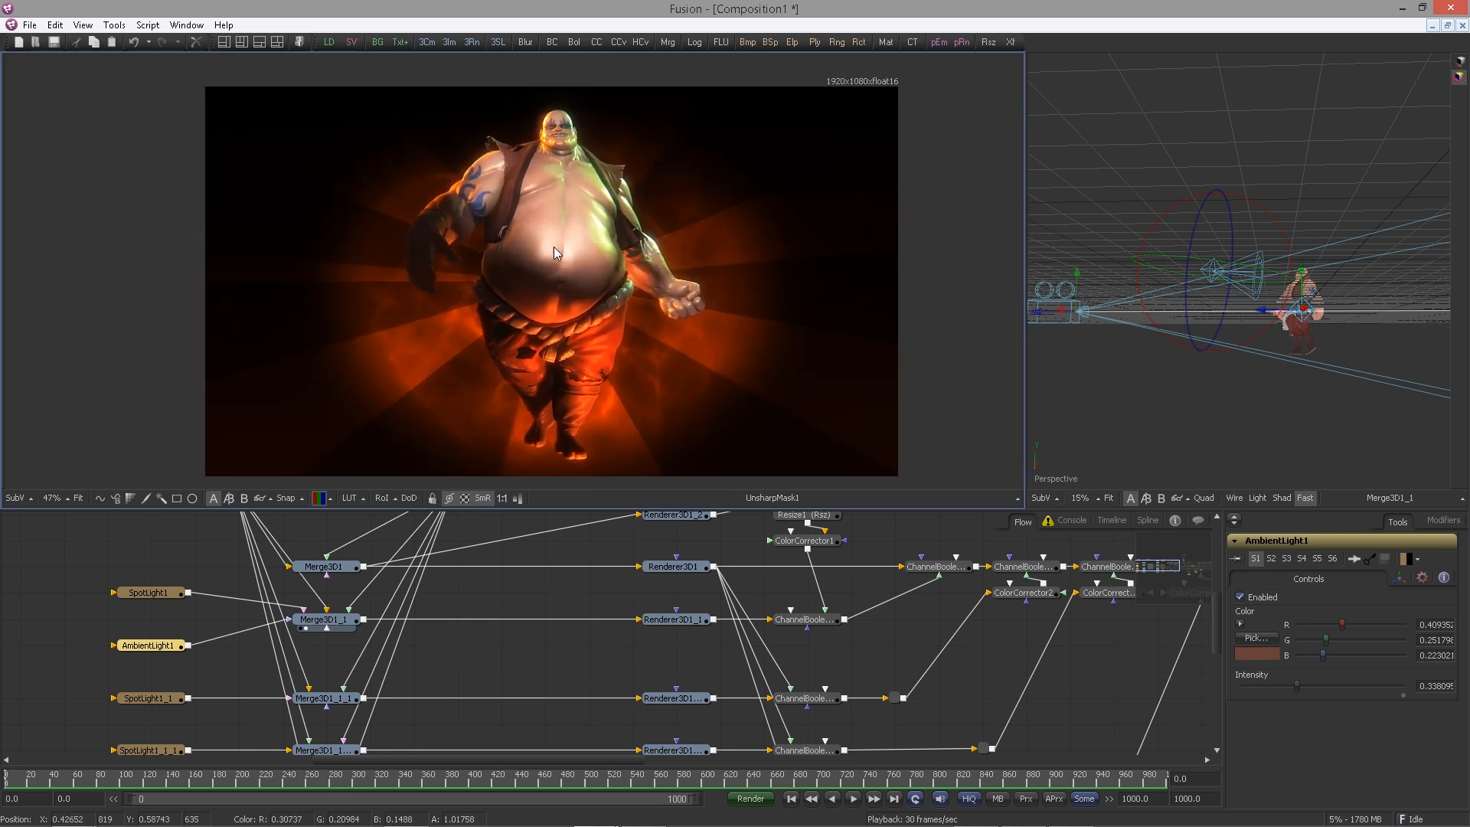
pyautogui.moveTo(557, 253); pyautogui.dragTo(549, 247)
# Show Merge1 in the main viewer and insert a Merge node between it and SoftGlow1
pyautogui.moveTo(857, 603); pyautogui.dragTo(329, 628)
pyautogui.scroll(-3, 318, 630)
pyautogui.scroll(3, 834, 644)
pyautogui.moveTo(834, 644); pyautogui.dragTo(912, 659)
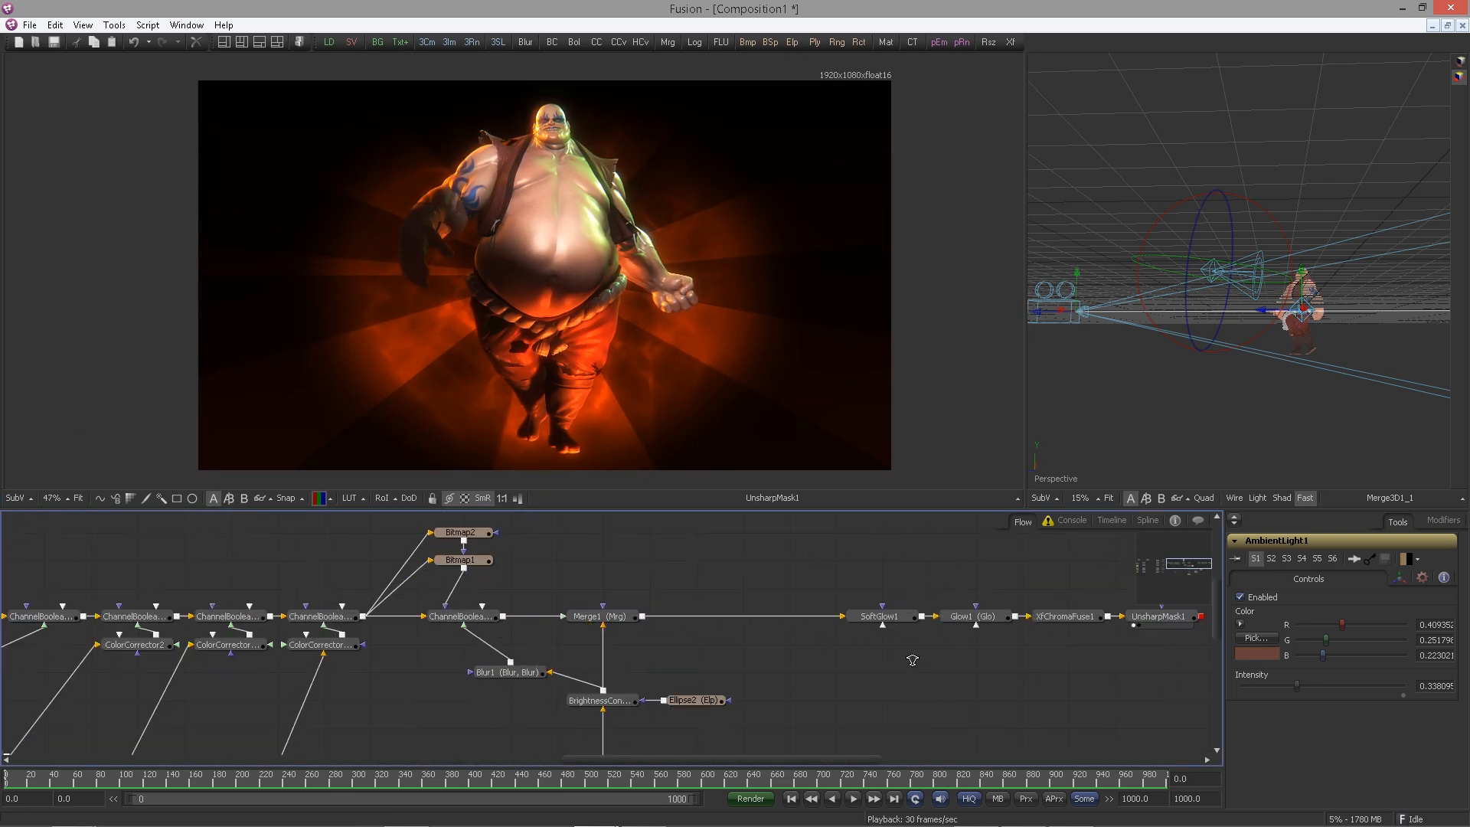
pyautogui.scroll(2, 913, 659)
pyautogui.click(698, 623)
pyautogui.press('1')
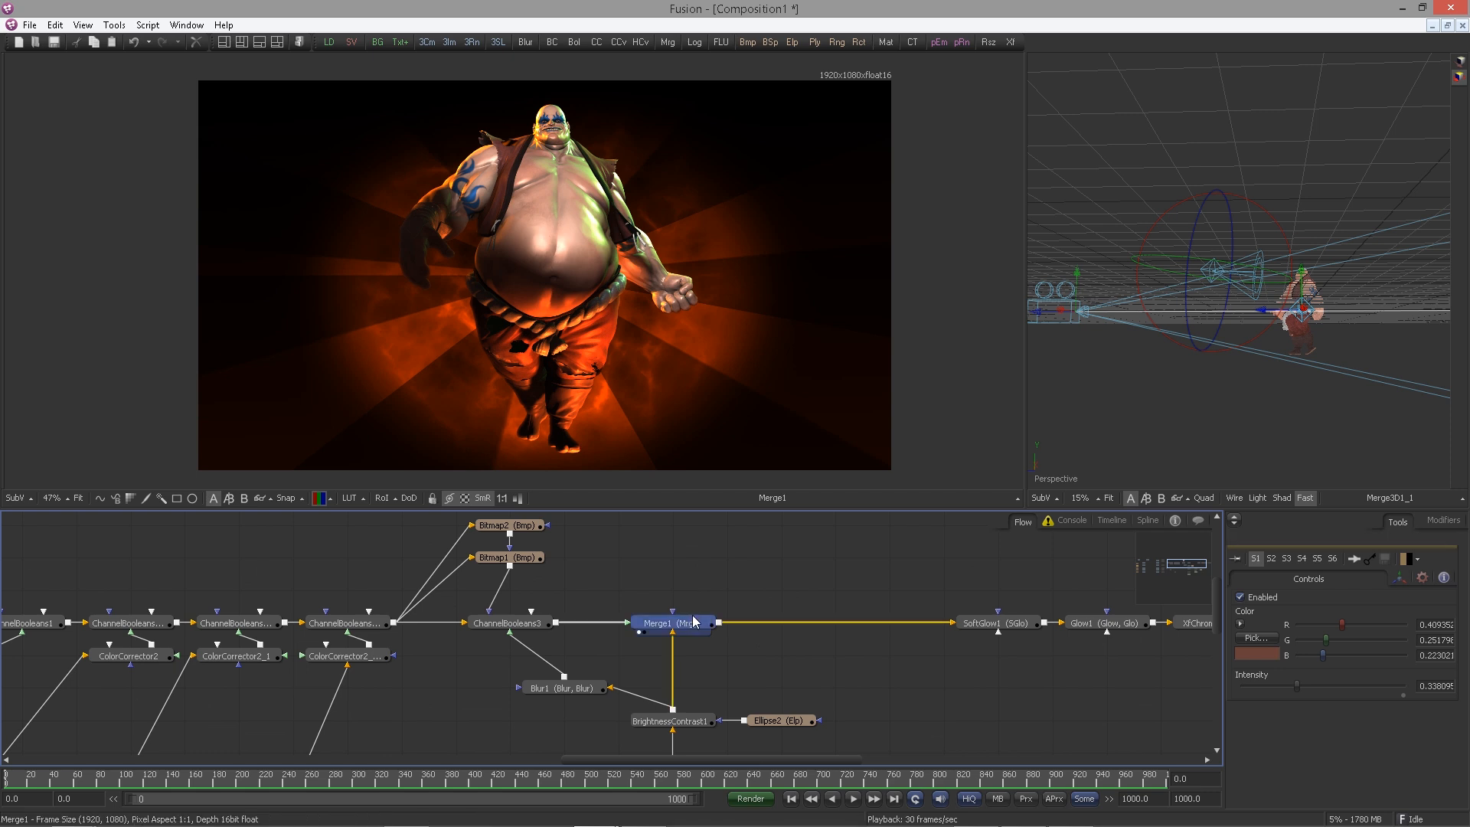
pyautogui.hotkey('ctrl', 'space')
pyautogui.write('mer')
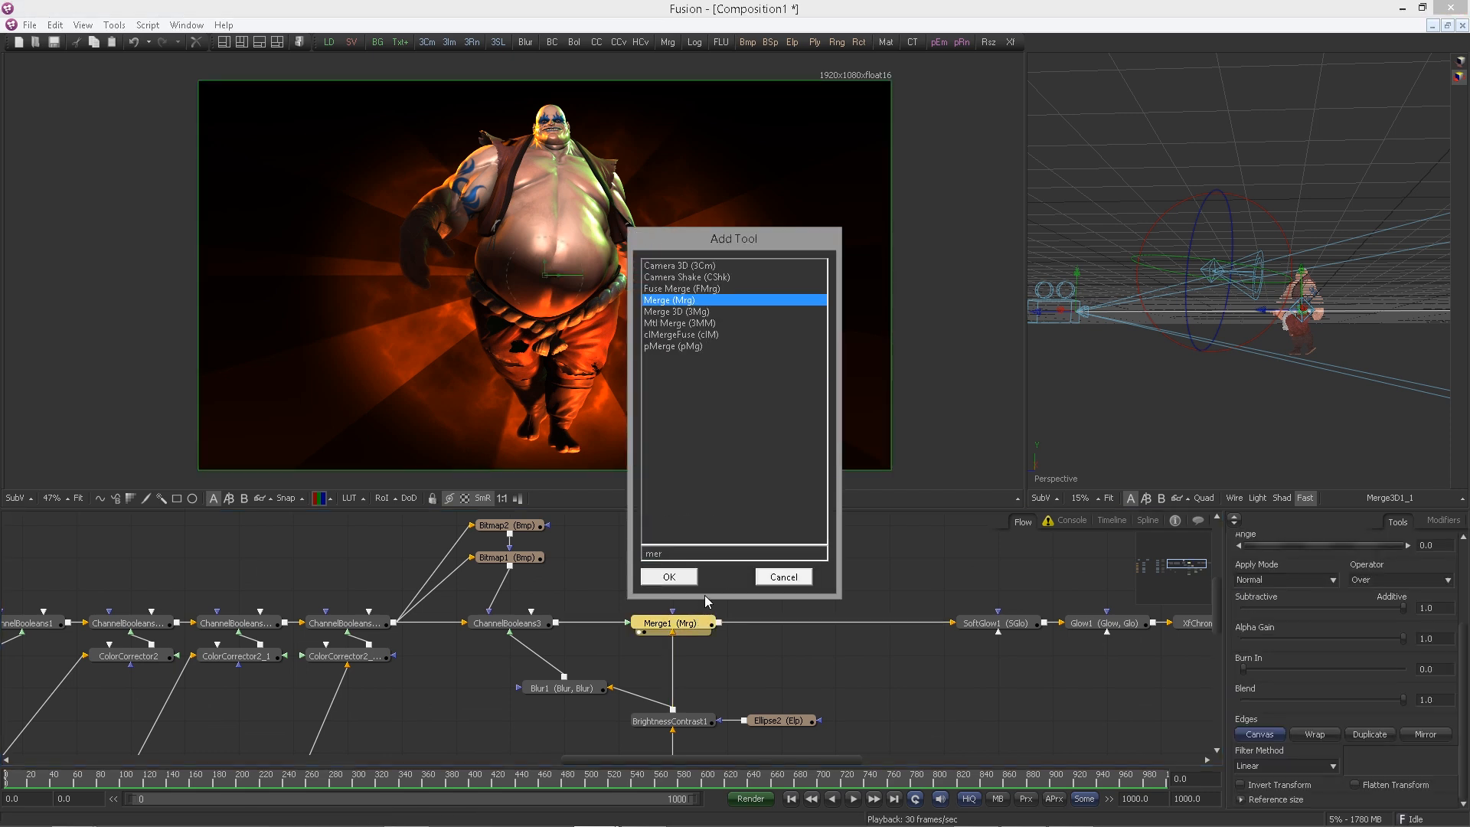
pyautogui.click(688, 578)
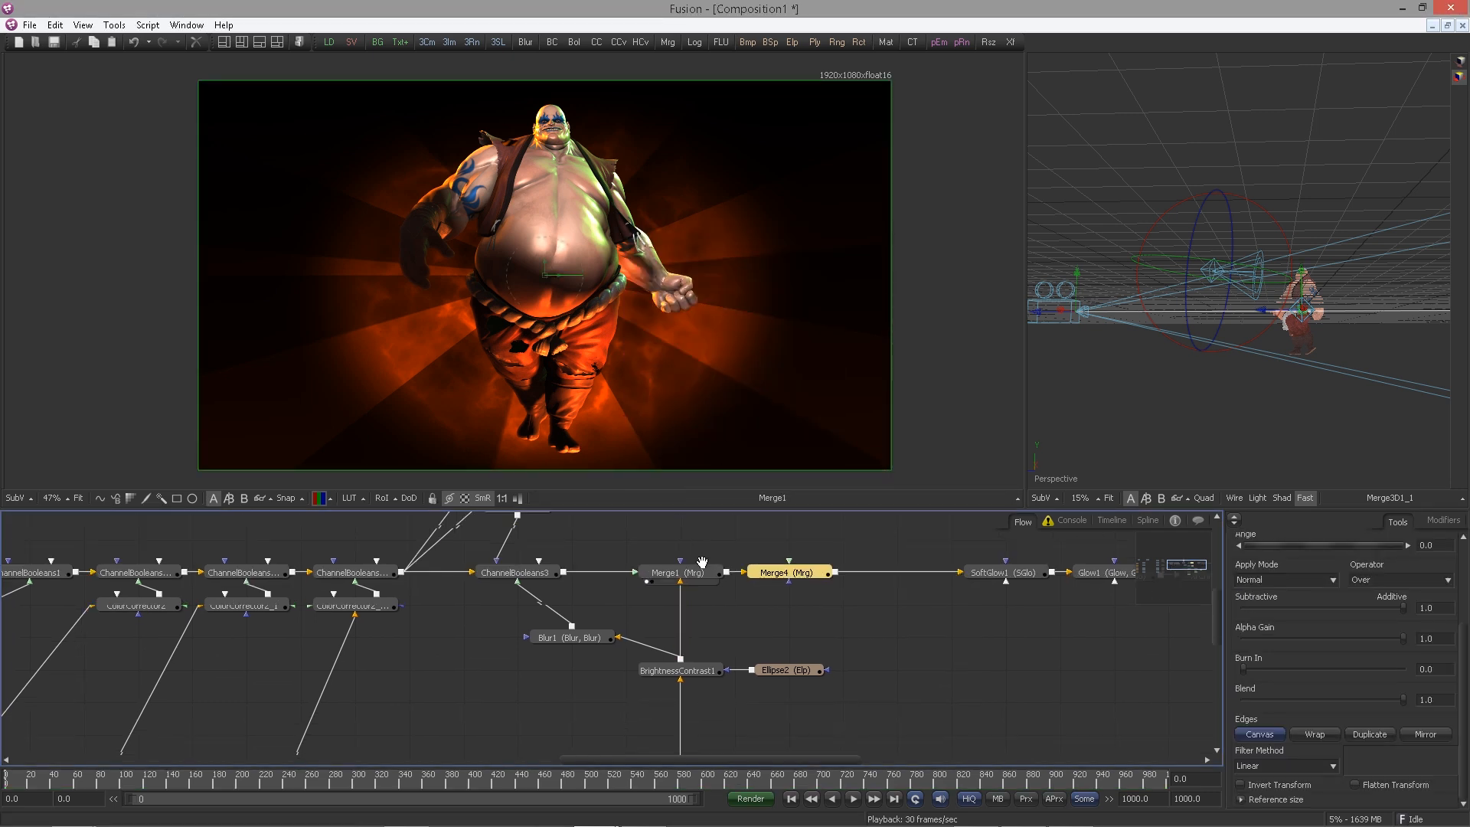
# Paste a copy of the FastNoise1 node above Merge4 and connect it as that merge's foreground
pyautogui.moveTo(701, 563); pyautogui.dragTo(701, 548)
pyautogui.moveTo(866, 649)
pyautogui.mouseDown()
pyautogui.moveTo(852, 603)
pyautogui.moveTo(833, 637)
pyautogui.mouseUp()
pyautogui.moveTo(947, 638)
pyautogui.mouseDown()
pyautogui.moveTo(940, 652)
pyautogui.moveTo(934, 570)
pyautogui.mouseUp()
pyautogui.moveTo(864, 663); pyautogui.dragTo(917, 758)
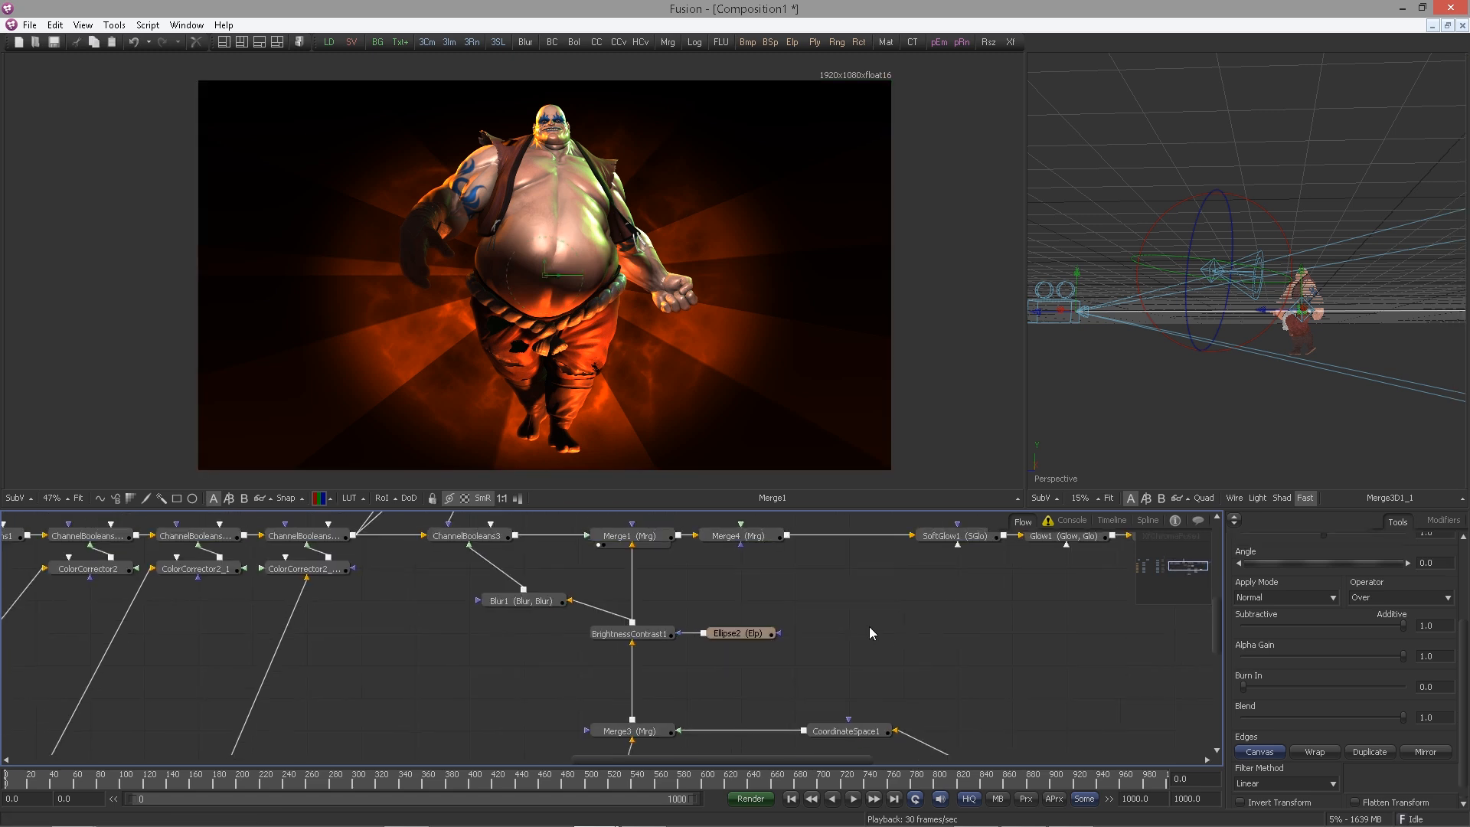
pyautogui.moveTo(869, 627); pyautogui.dragTo(885, 715)
pyautogui.click(767, 595)
pyautogui.hotkey('ctrl', 'v')
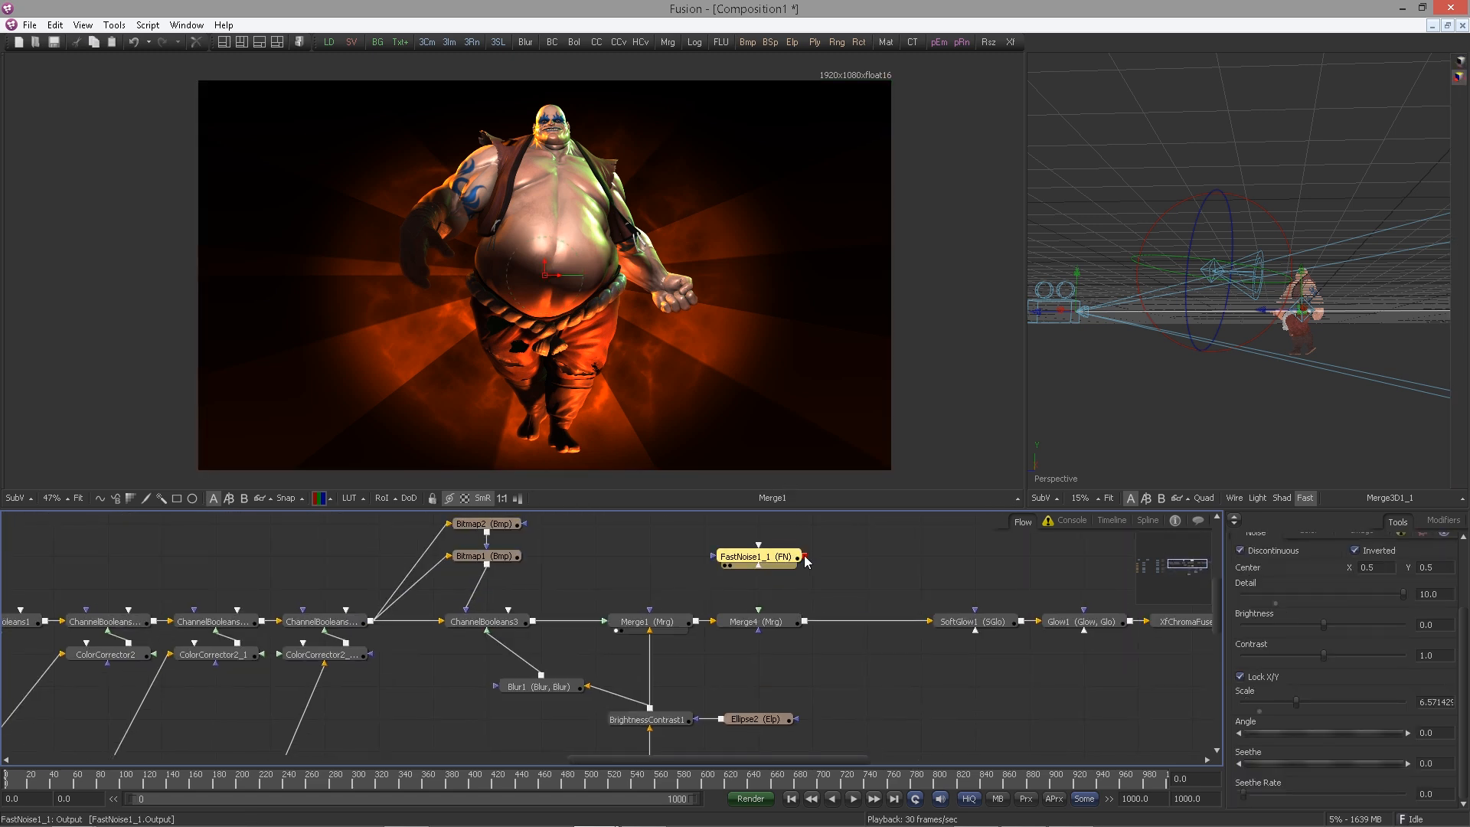
pyautogui.moveTo(758, 565); pyautogui.dragTo(777, 628)
# Display FastNoise1_1 in the second viewer and widen that viewer
pyautogui.moveTo(784, 558); pyautogui.dragTo(1173, 328)
pyautogui.moveTo(1026, 330); pyautogui.dragTo(834, 338)
pyautogui.moveTo(810, 549); pyautogui.dragTo(800, 571)
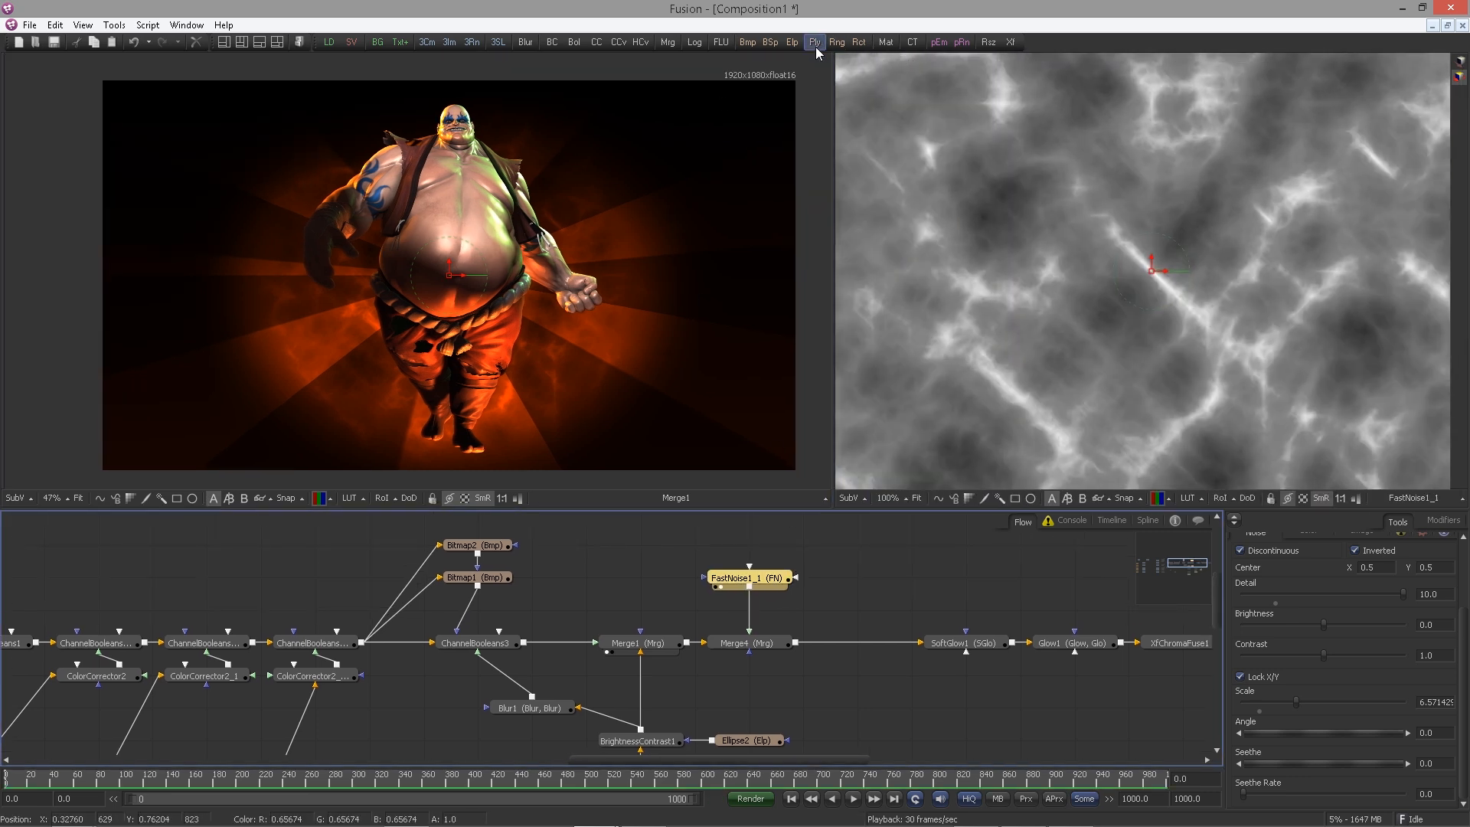
# Mask Merge4 with an ellipse, show the merge in the main viewer, and move the ellipse's centre to about X 0.515, Y 0.023
pyautogui.moveTo(804, 47); pyautogui.dragTo(771, 647)
pyautogui.press('1')
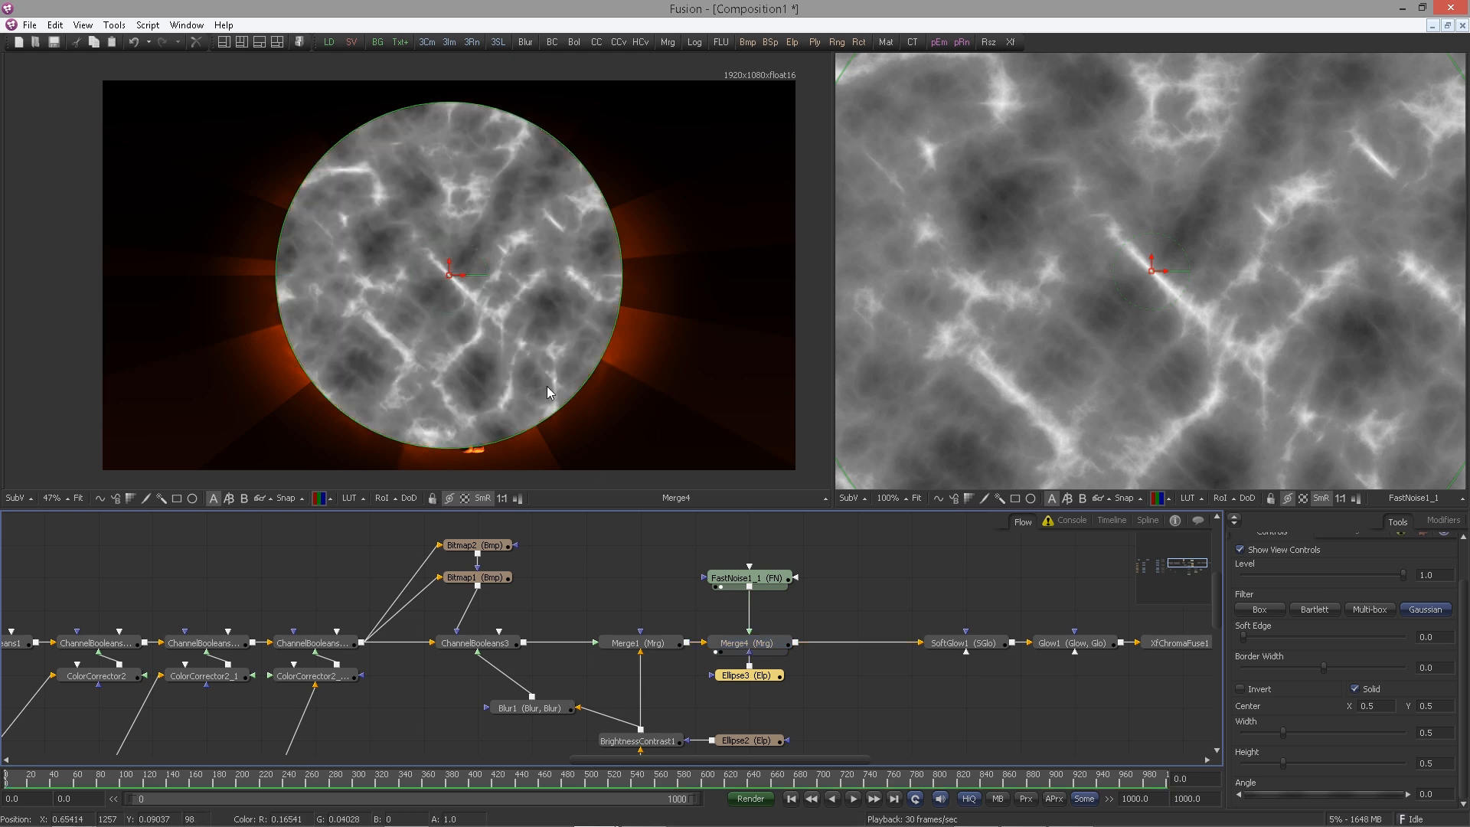
pyautogui.moveTo(449, 272); pyautogui.dragTo(459, 460)
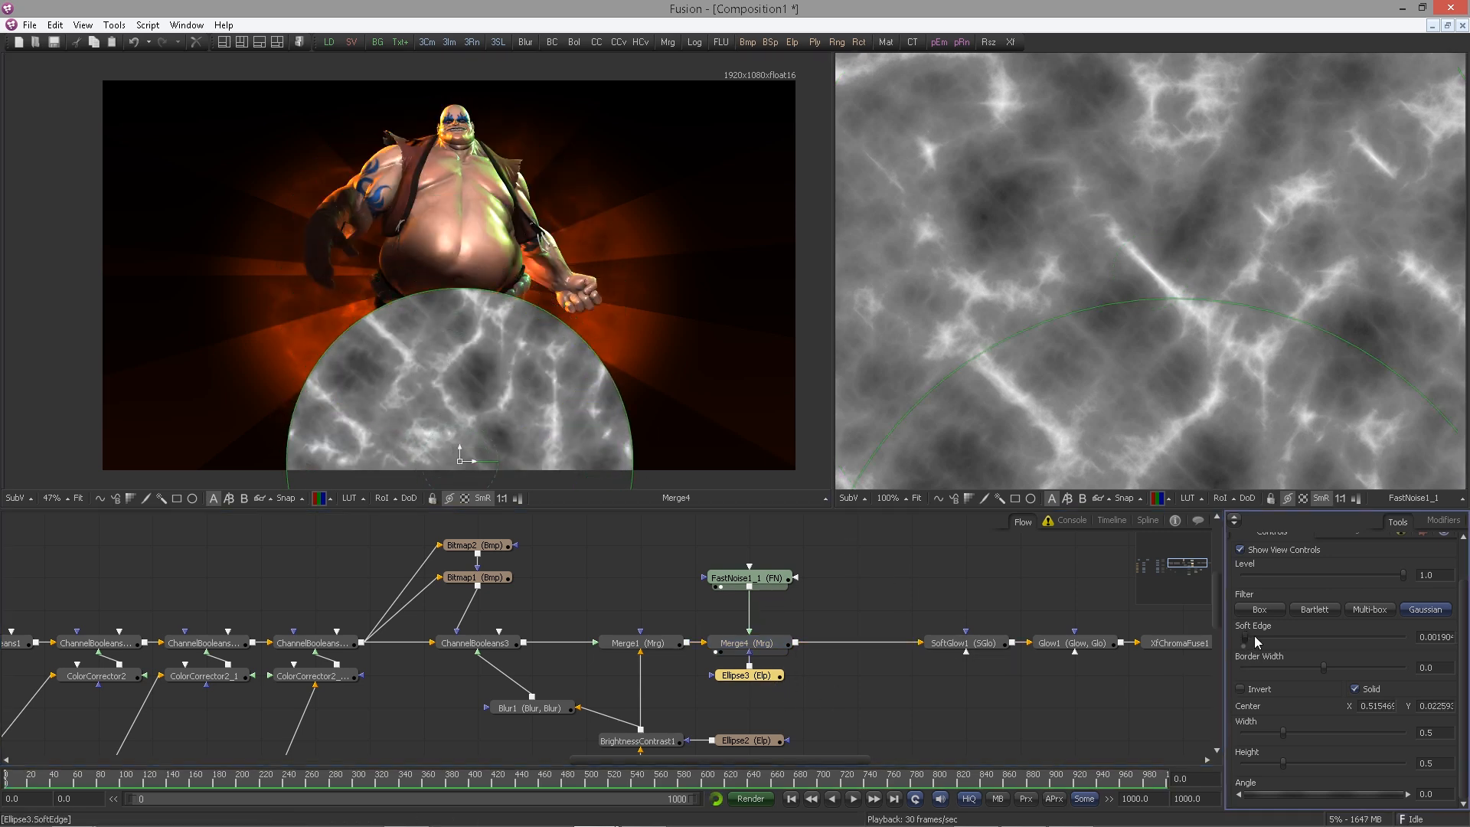
# Set Ellipse3's soft edge to about 0.103 and lower its centre to about X 0.506, Y -0.030
pyautogui.moveTo(1255, 643); pyautogui.dragTo(1329, 642)
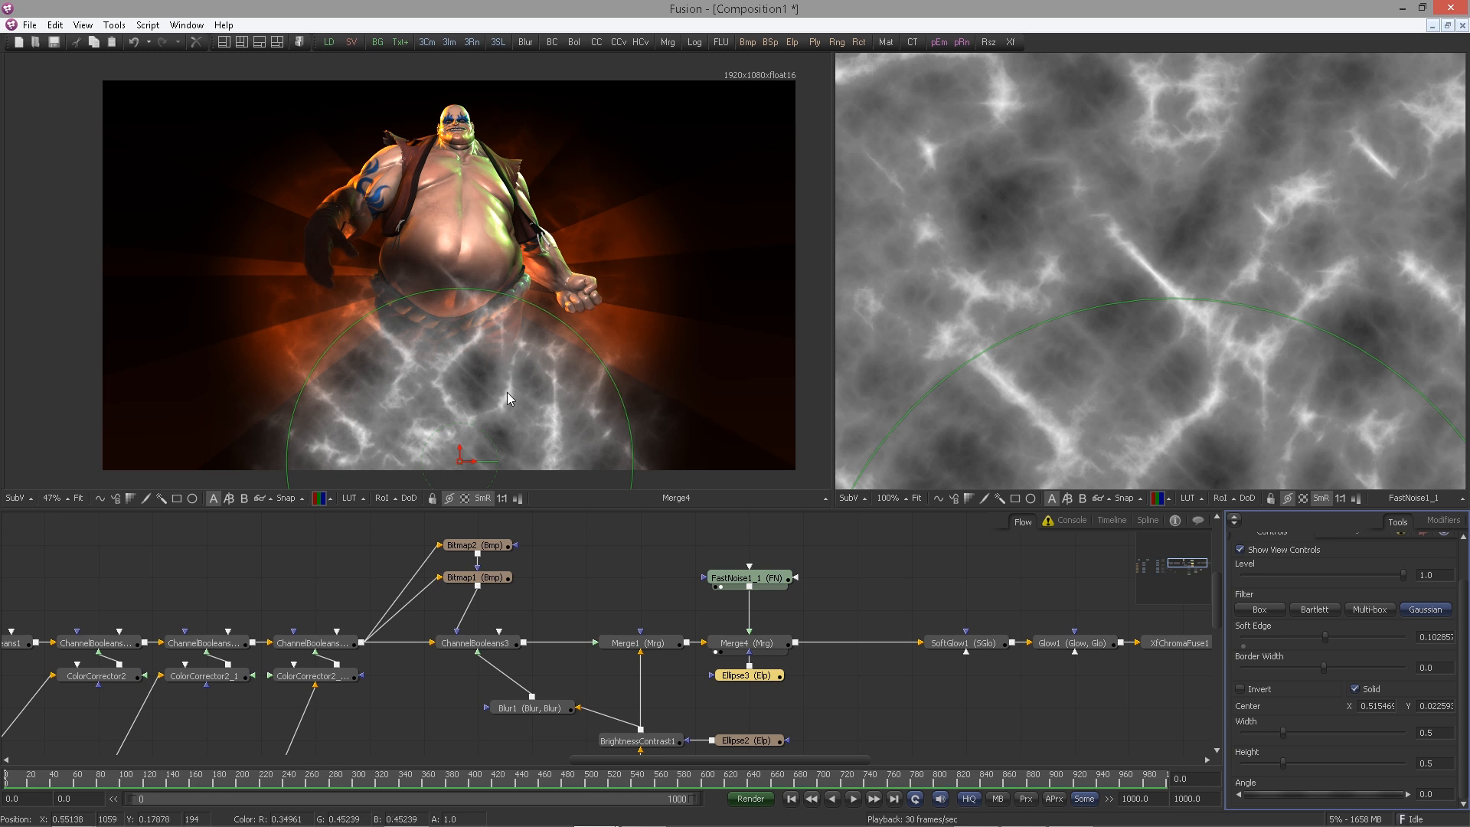
pyautogui.moveTo(501, 393); pyautogui.dragTo(505, 334)
pyautogui.scroll(-1, 503, 334)
pyautogui.moveTo(478, 403)
pyautogui.mouseDown()
pyautogui.moveTo(473, 434)
pyautogui.moveTo(486, 430)
pyautogui.mouseUp()
# Colour FastNoise1_1's gradient stop near 0.73 dark orange and the end stop R 1.0, G 0.7, B 0.0
pyautogui.click(758, 577)
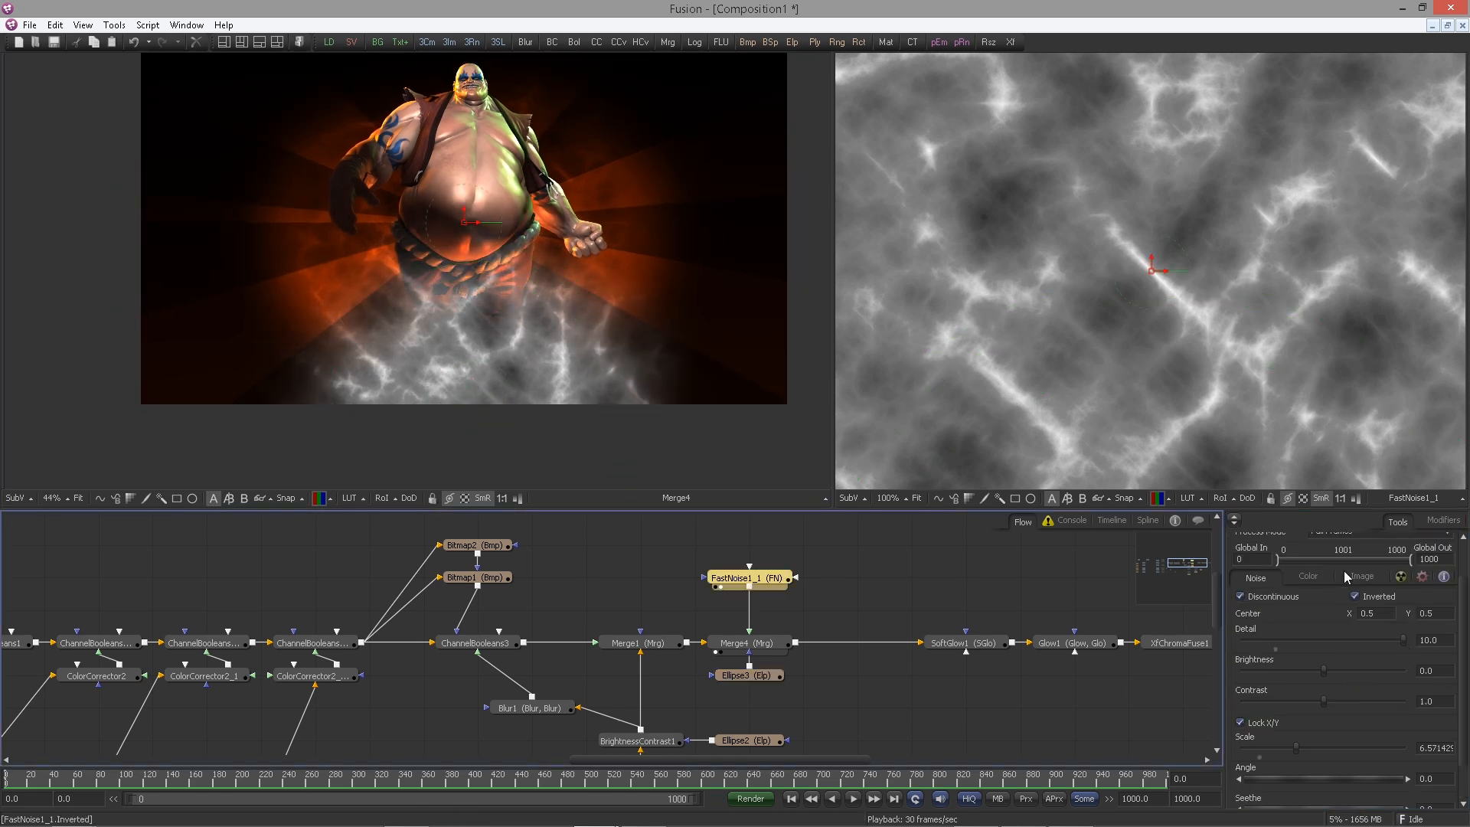
pyautogui.click(1310, 582)
pyautogui.click(1390, 664)
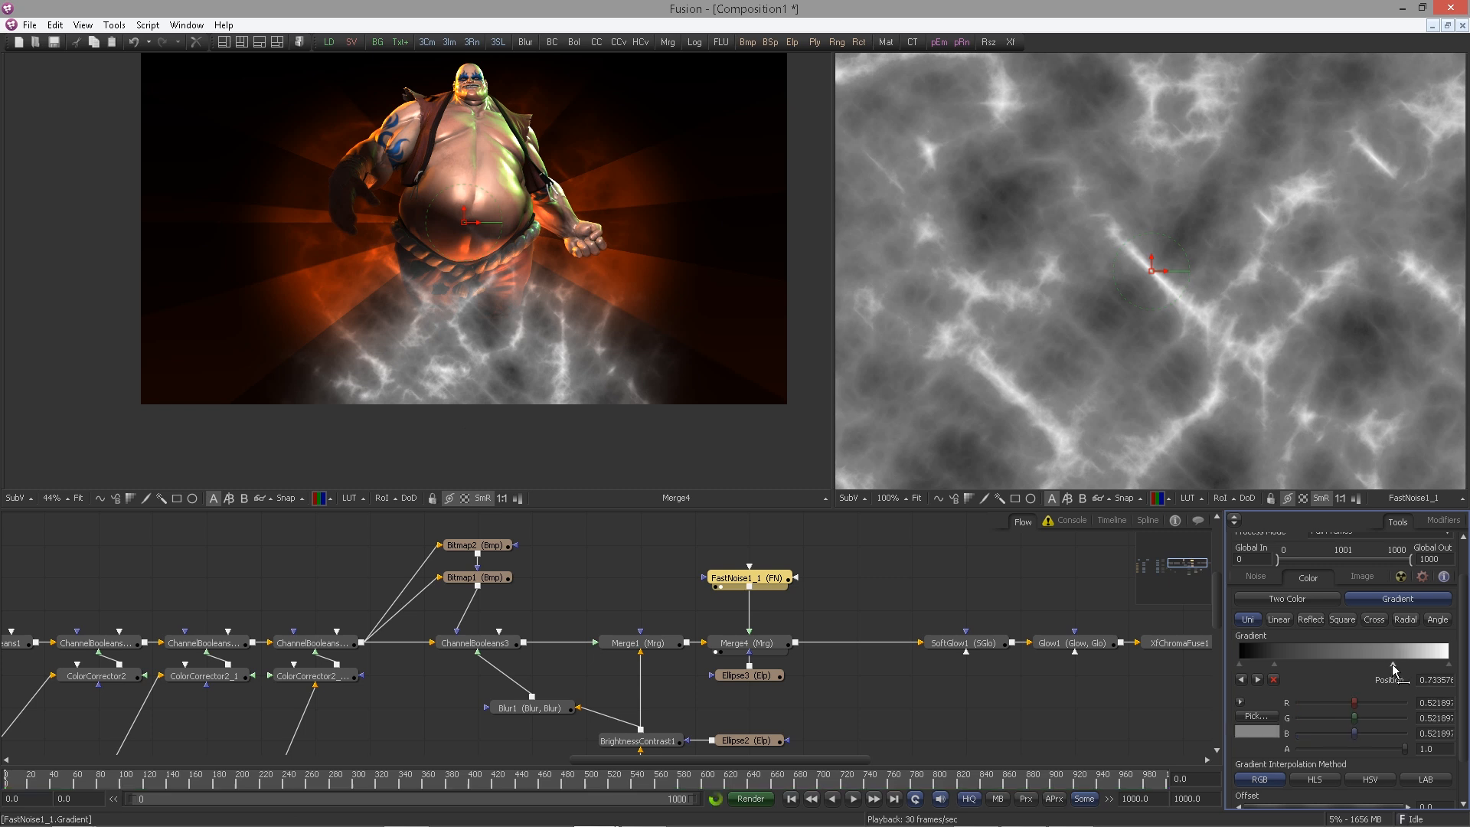
pyautogui.moveTo(1351, 733)
pyautogui.mouseDown()
pyautogui.moveTo(1287, 733)
pyautogui.moveTo(1323, 718)
pyautogui.moveTo(1396, 728)
pyautogui.moveTo(1334, 727)
pyautogui.moveTo(1367, 718)
pyautogui.mouseUp()
pyautogui.click(1448, 664)
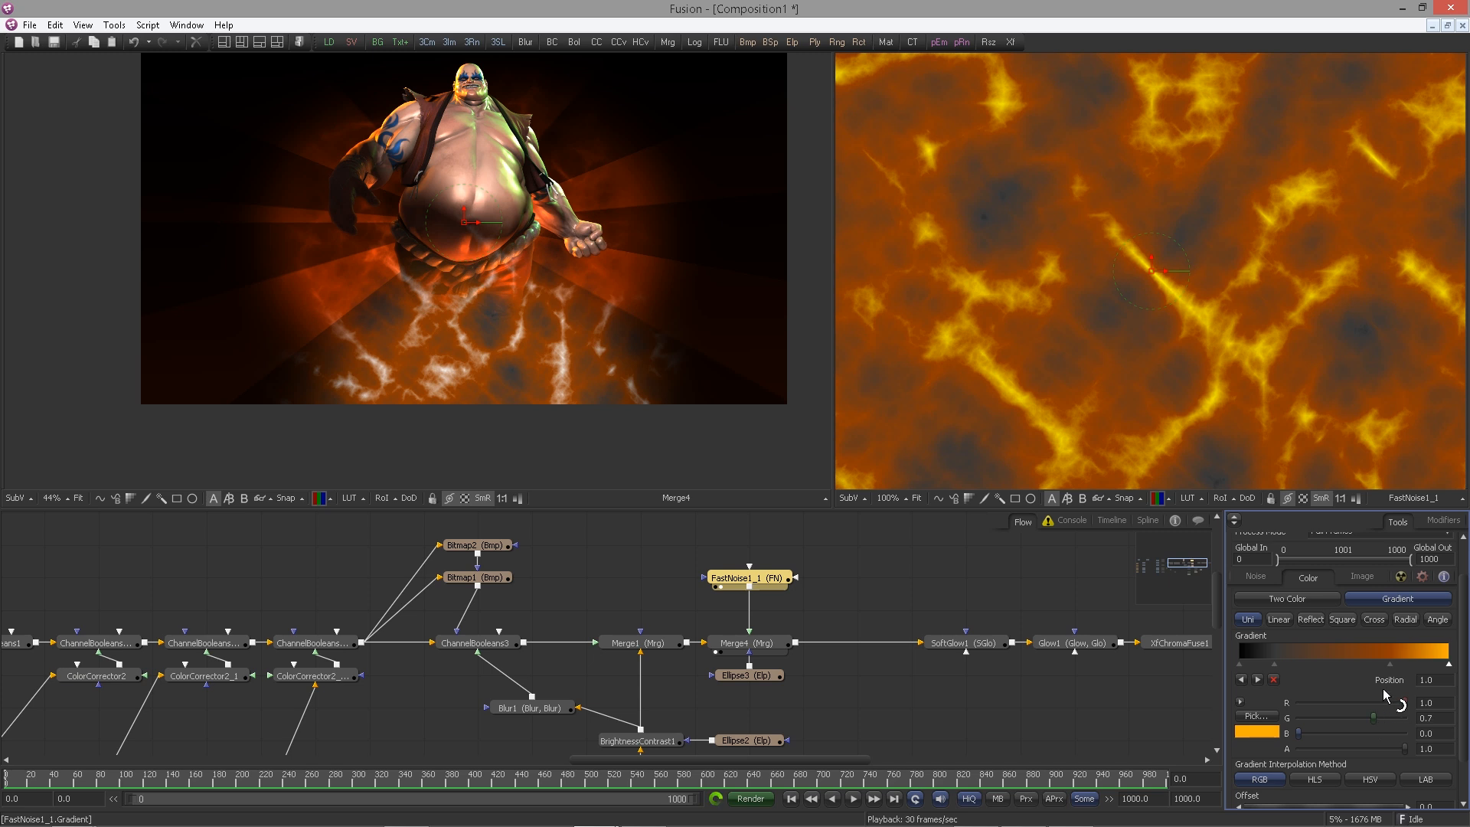
# Colour FastNoise1_1's gradient stop near 0.164 deep red, about R 0.571, G 0.079, B 0.0
pyautogui.click(1273, 665)
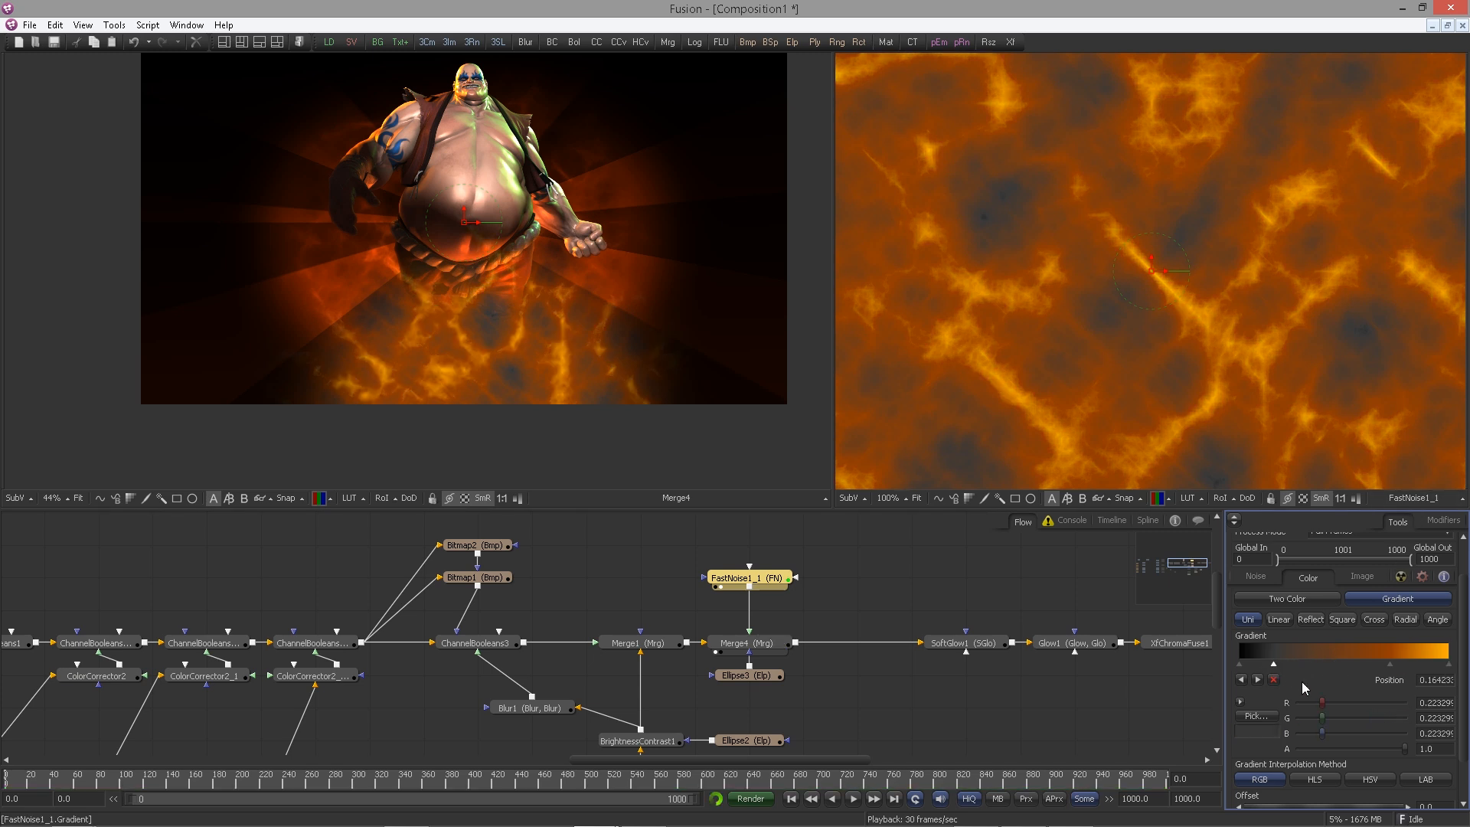
pyautogui.moveTo(1325, 735); pyautogui.dragTo(1285, 733)
pyautogui.moveTo(1322, 719); pyautogui.dragTo(1361, 701)
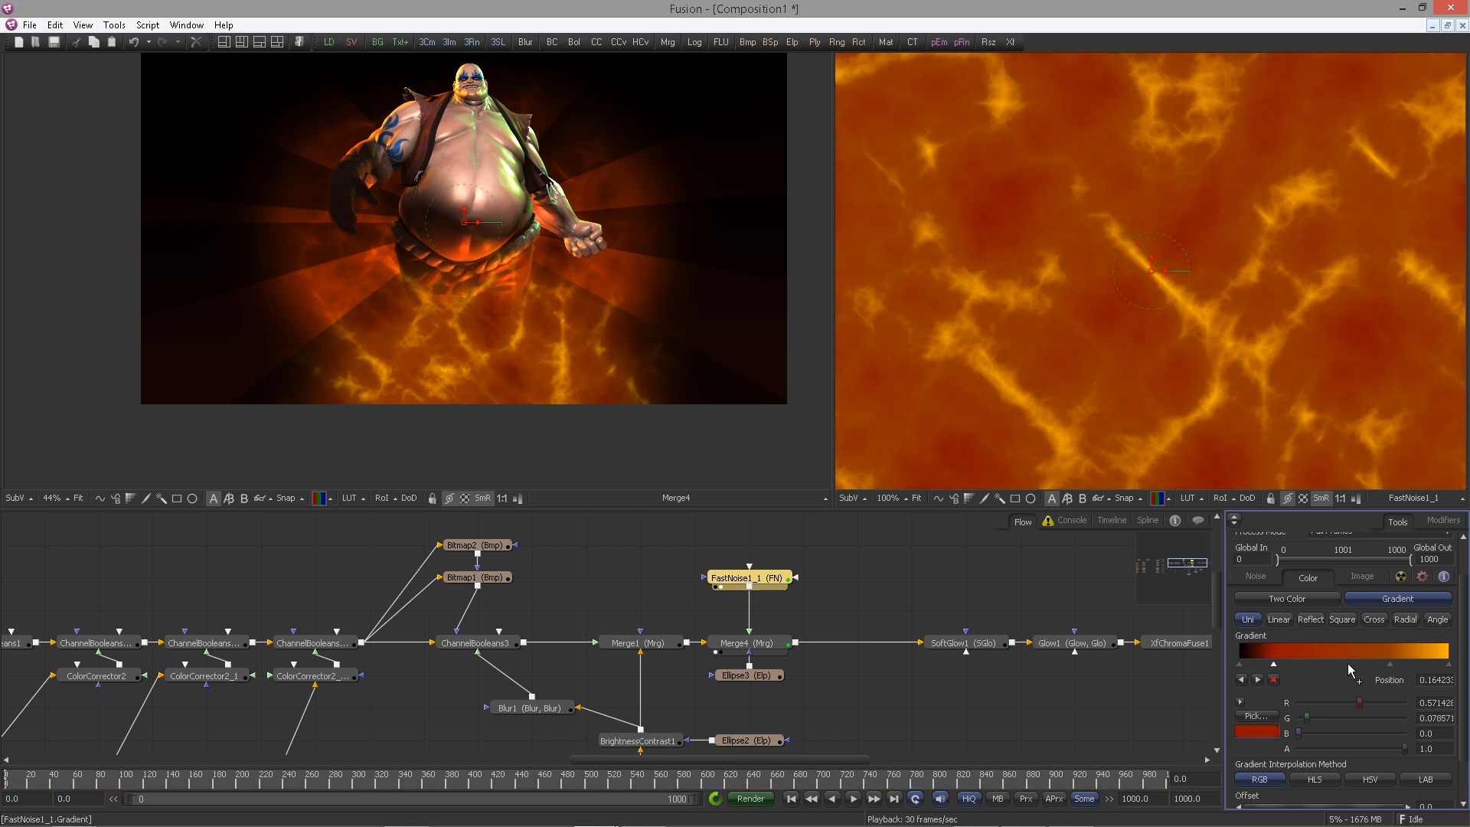
# Set Merge4's alpha gain to 0.0 and move Ellipse3's centre to about X 0.507, Y -0.011
pyautogui.click(746, 643)
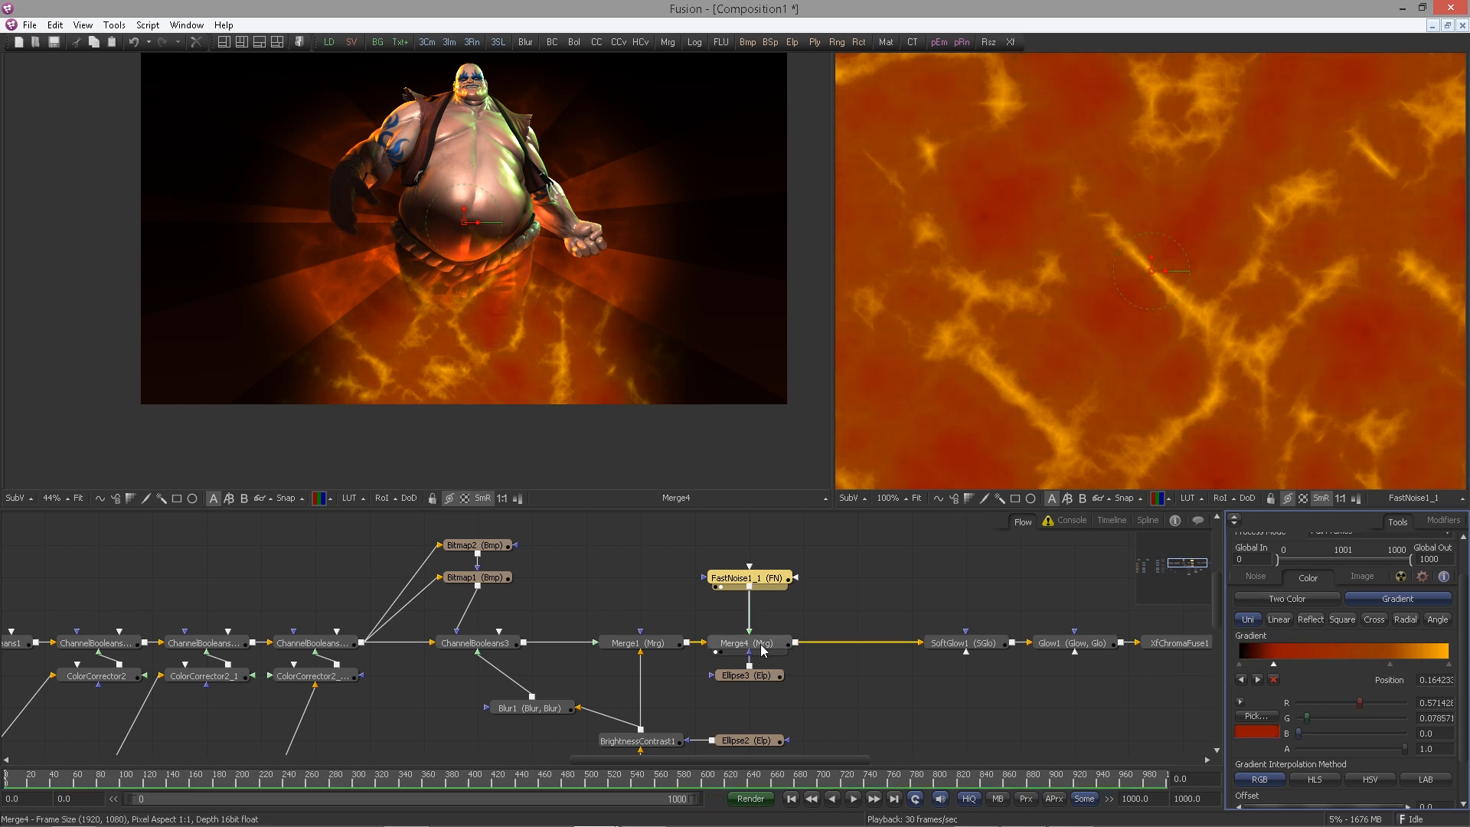
pyautogui.moveTo(1402, 638); pyautogui.dragTo(1206, 635)
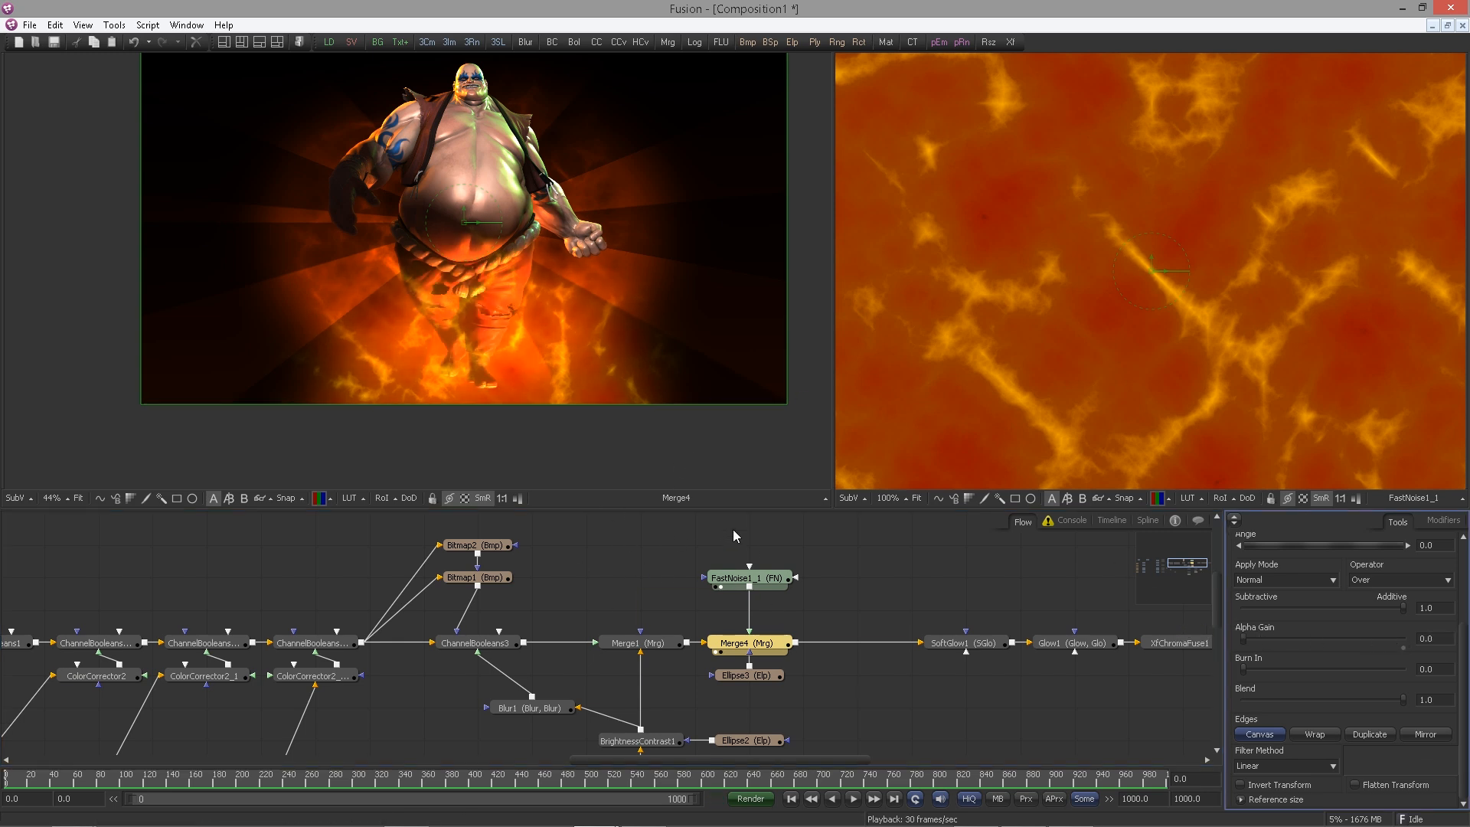
pyautogui.click(746, 675)
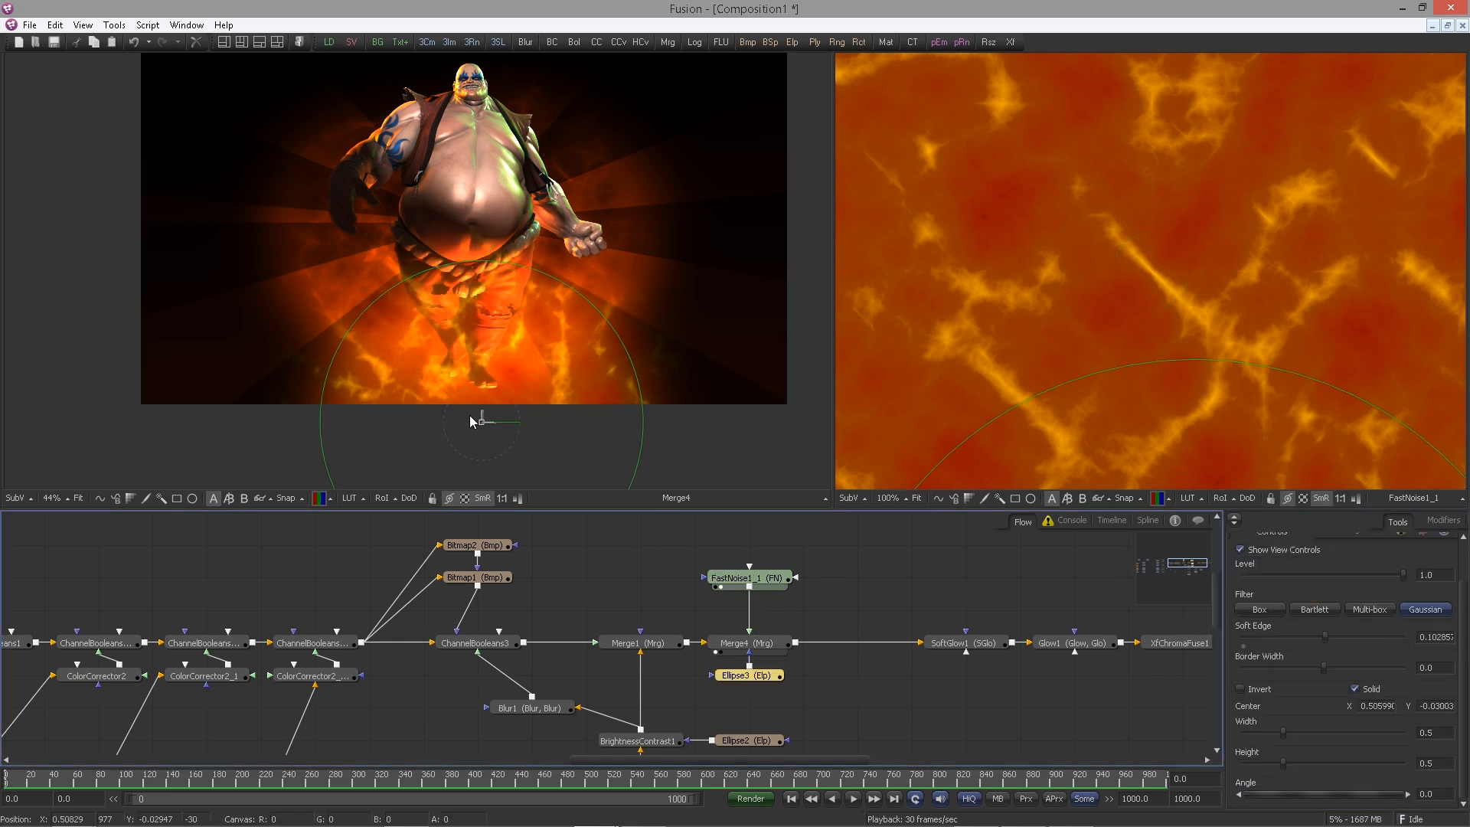
pyautogui.moveTo(470, 417); pyautogui.dragTo(459, 405)
# Show UnsharpMask1 in the main viewer and add a Merge node after it, spaced further along the chain
pyautogui.moveTo(549, 536); pyautogui.dragTo(587, 536)
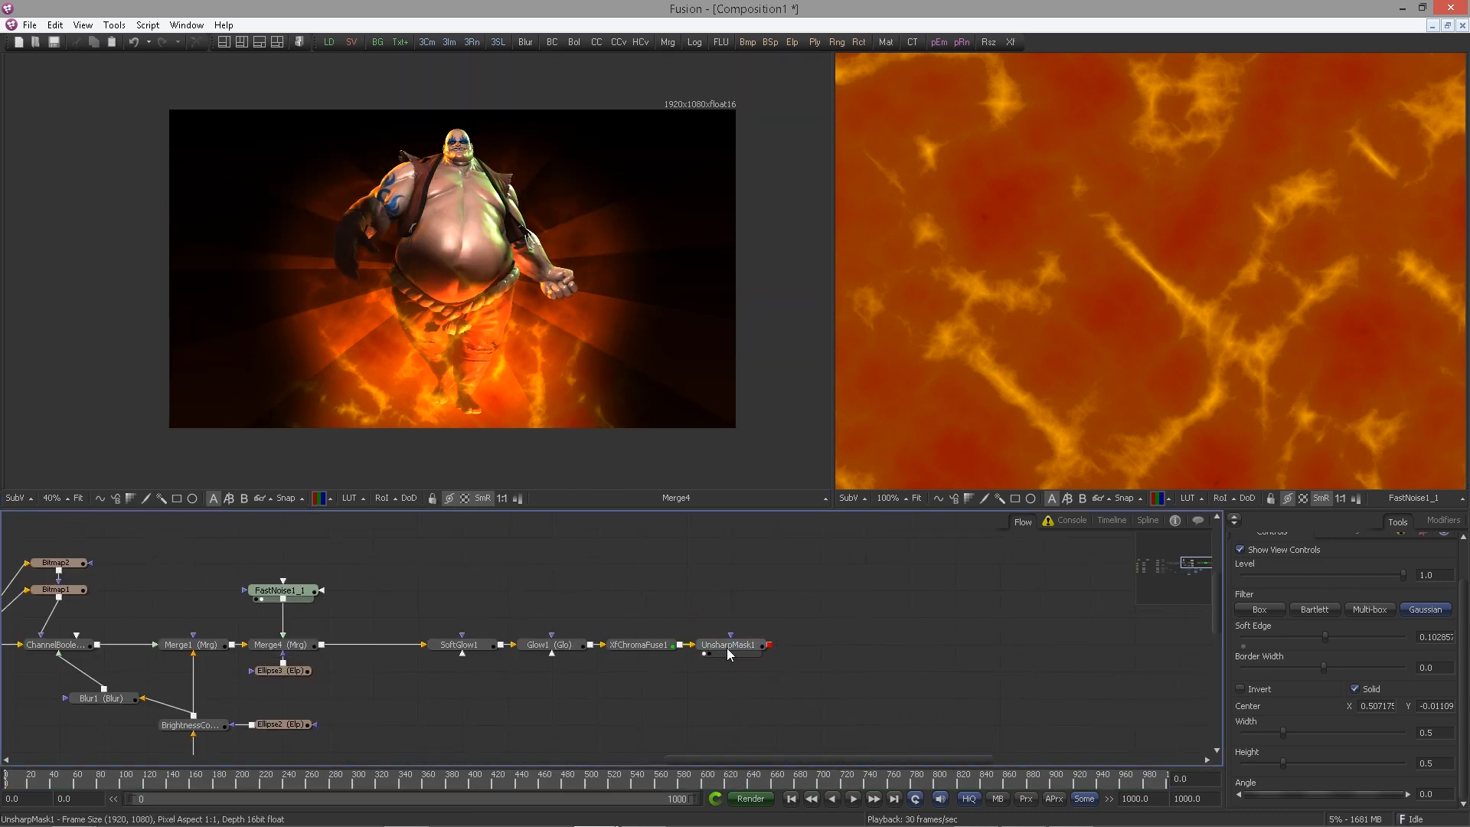
pyautogui.click(729, 649)
pyautogui.hotkey('ctrl', 'space')
pyautogui.write('merge')
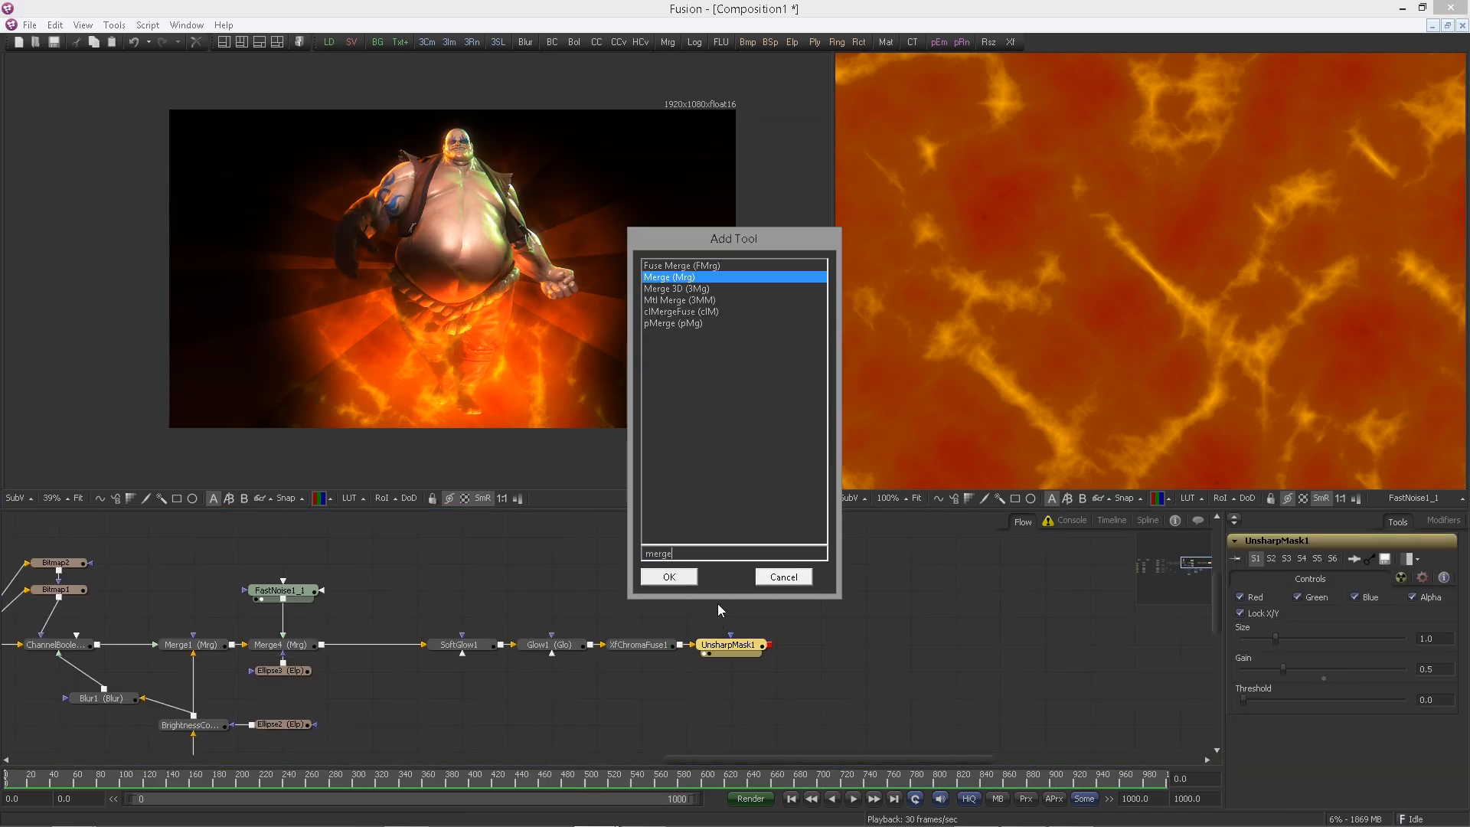
pyautogui.press('Return')
pyautogui.moveTo(825, 649); pyautogui.dragTo(870, 649)
pyautogui.click(783, 580)
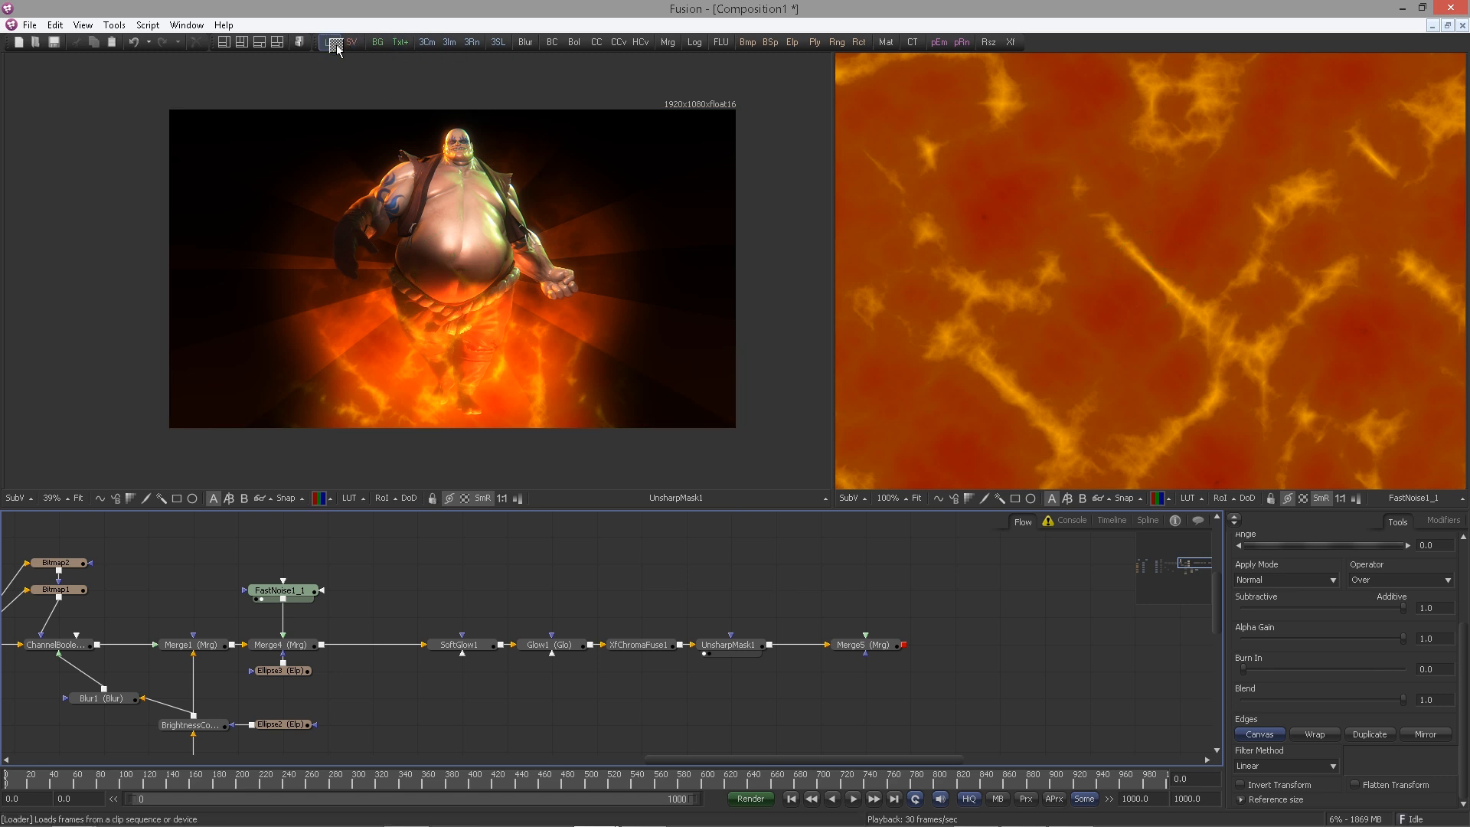
# Load MetalScratches0006_L.jpg from D:\Texture\Metal, connect it as Merge5's foreground, and show Merge5 in the main viewer
pyautogui.moveTo(329, 41); pyautogui.dragTo(864, 599)
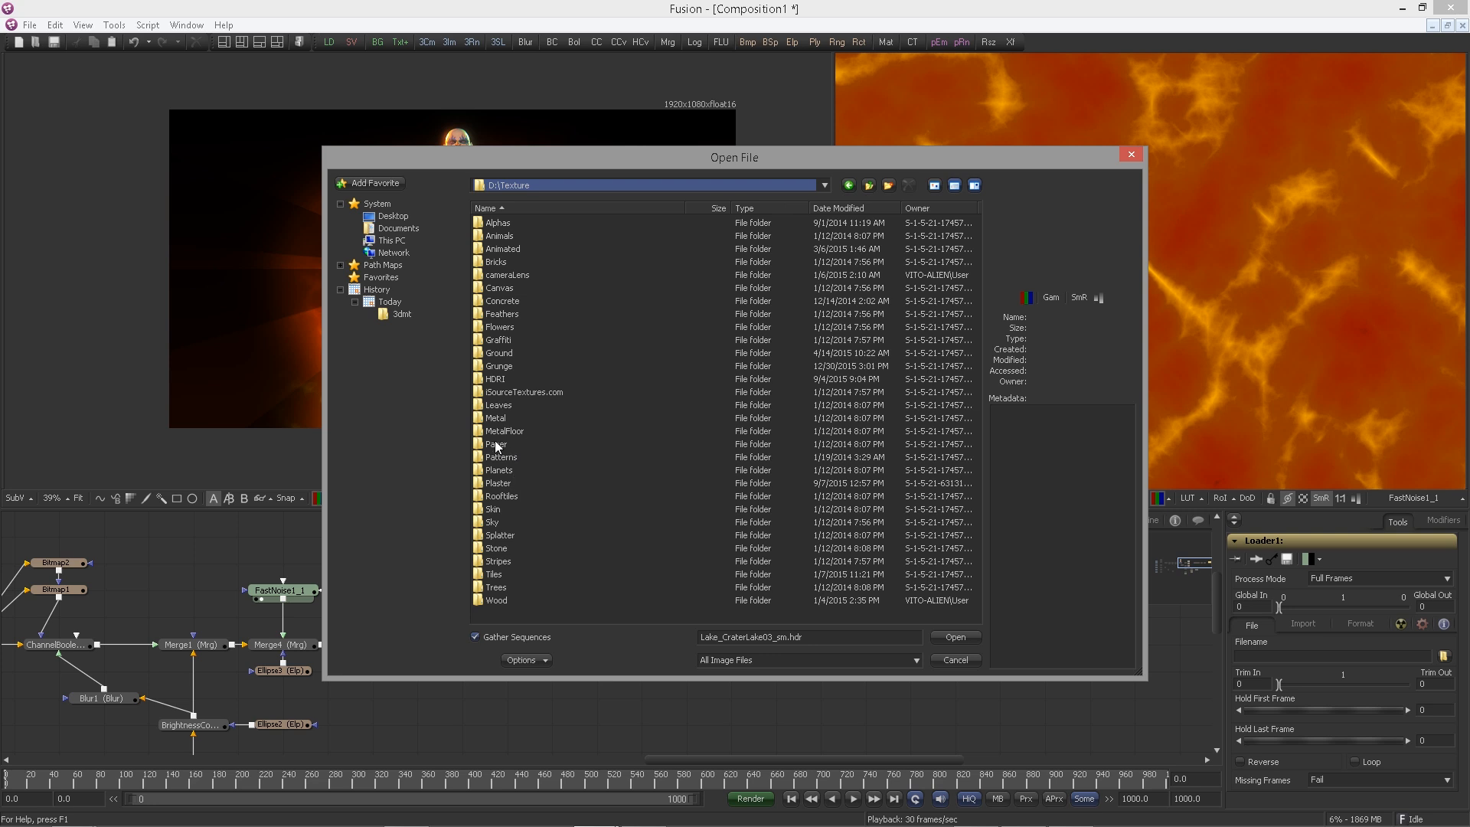
pyautogui.doubleClick(493, 418)
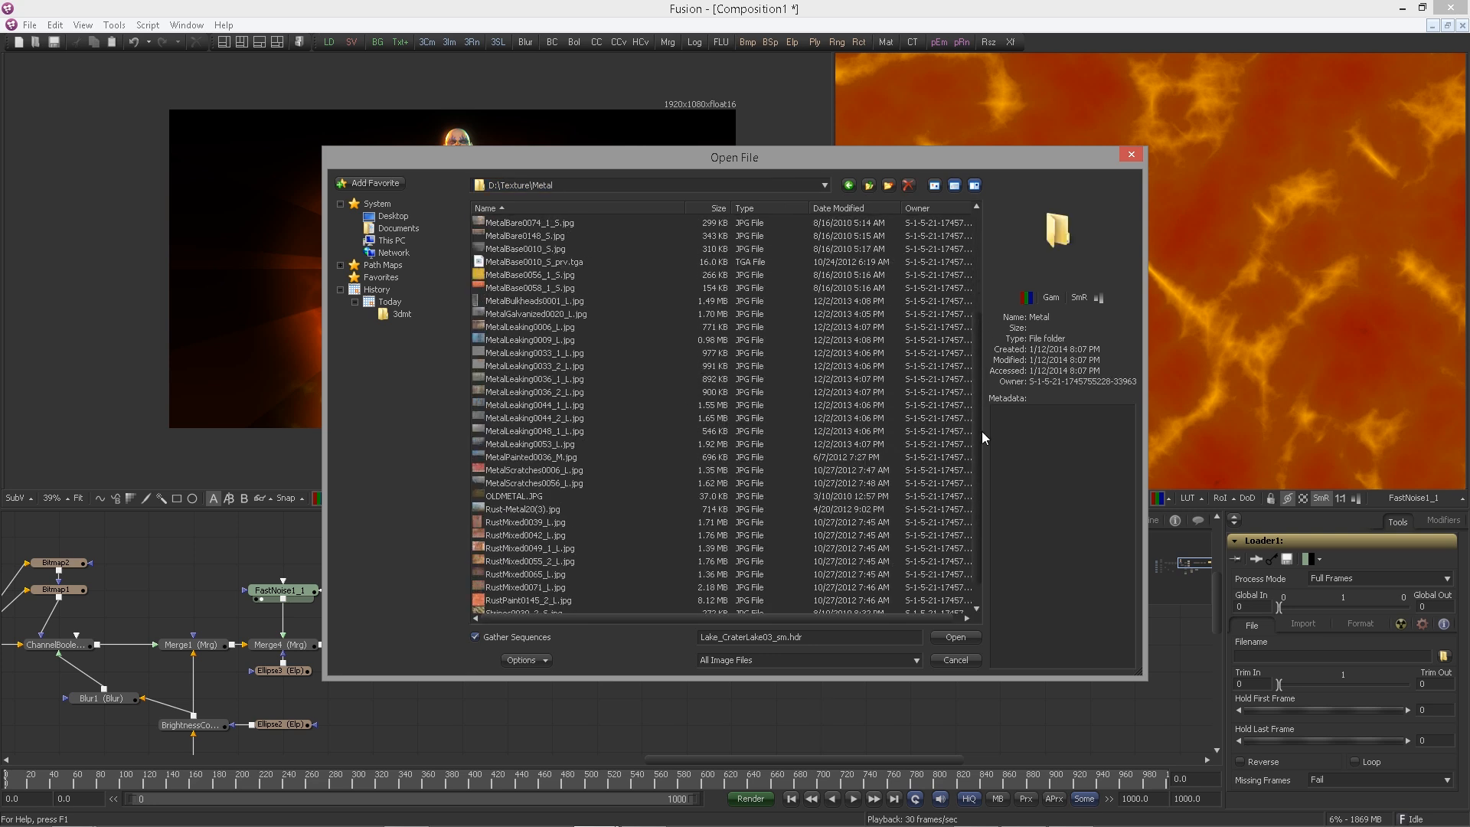
pyautogui.scroll(-1, 982, 460)
pyautogui.click(509, 418)
pyautogui.click(517, 444)
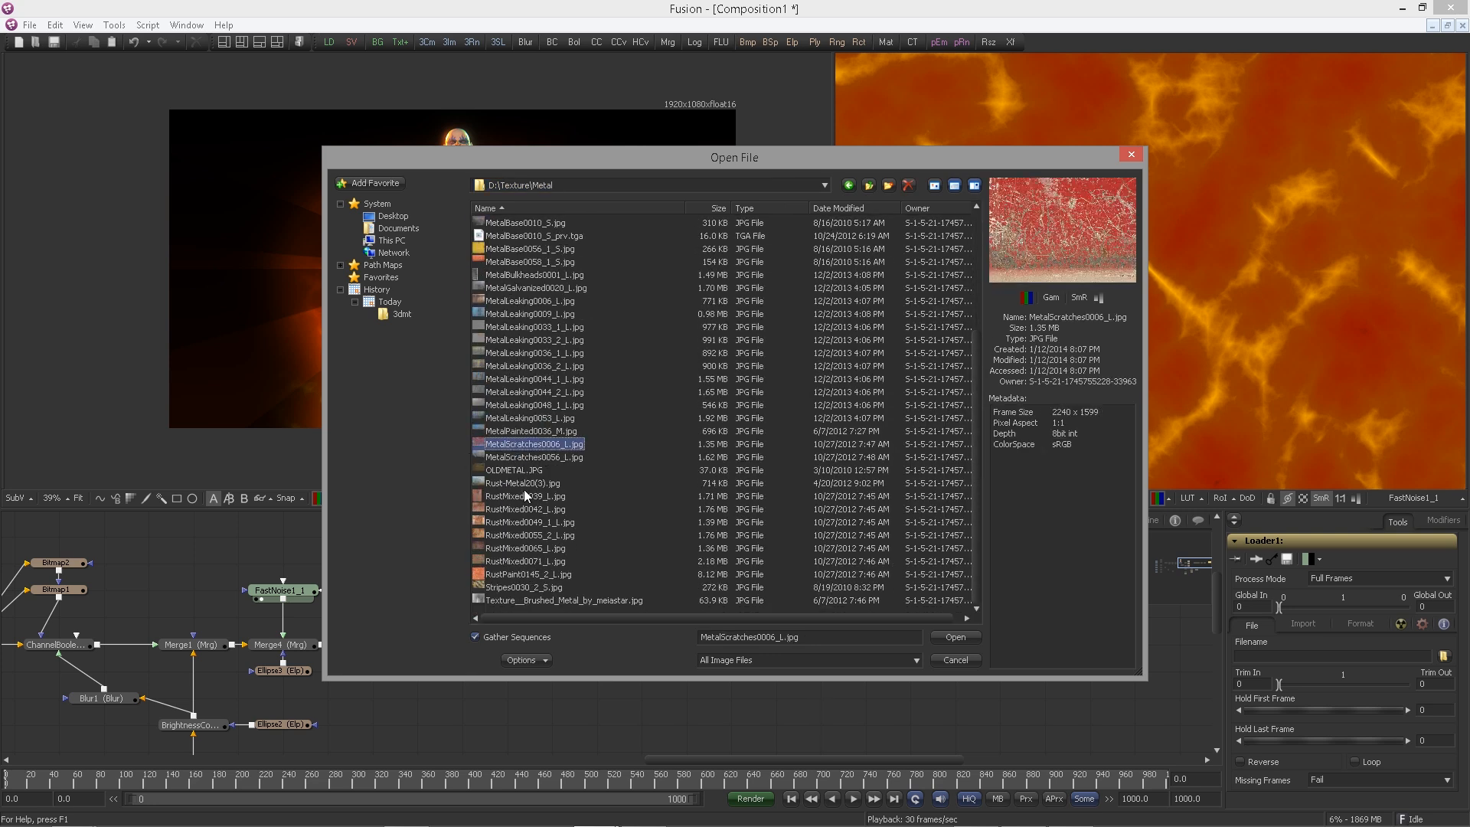
pyautogui.doubleClick(516, 447)
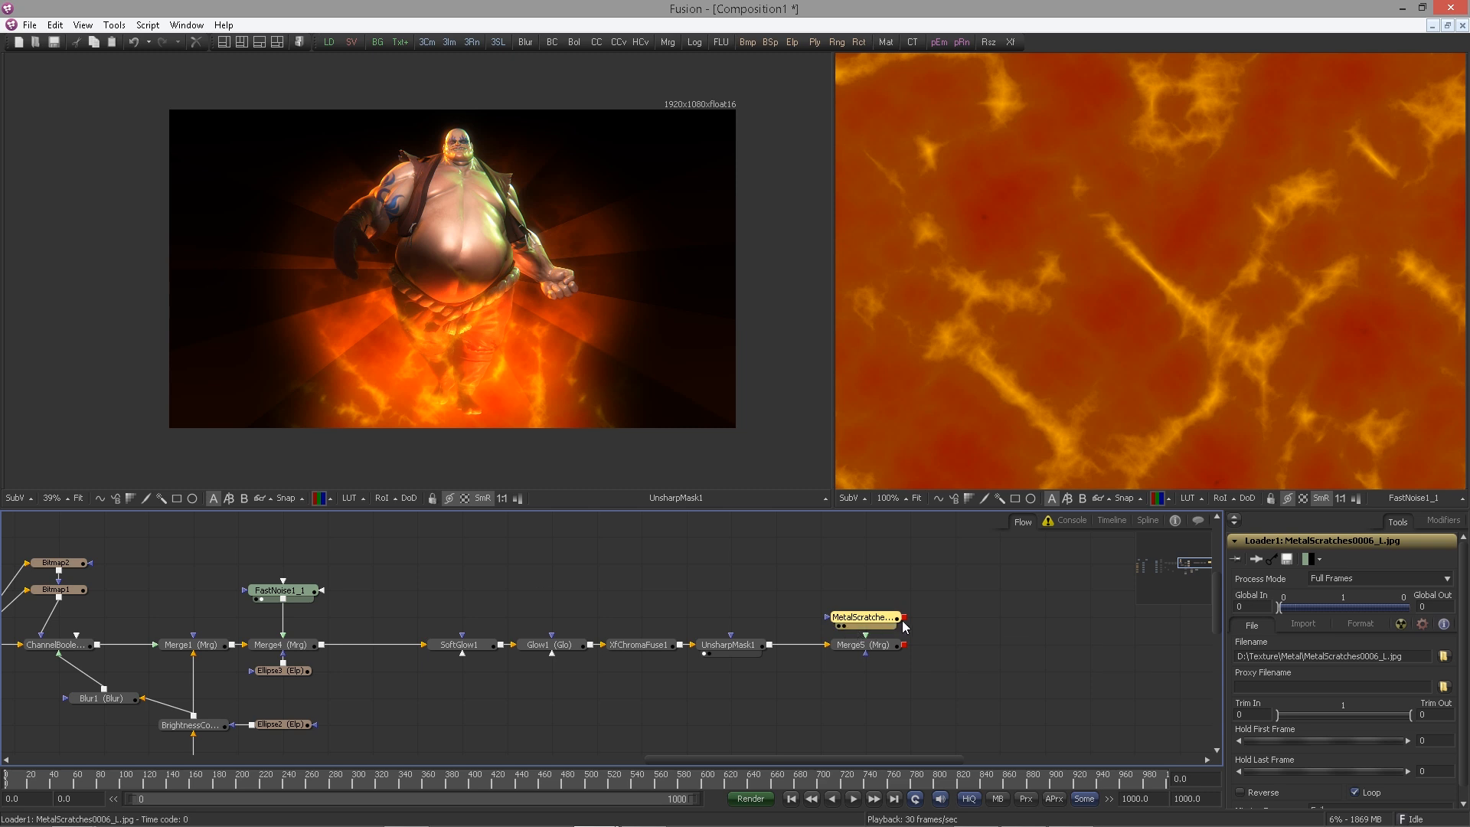
pyautogui.click(840, 653)
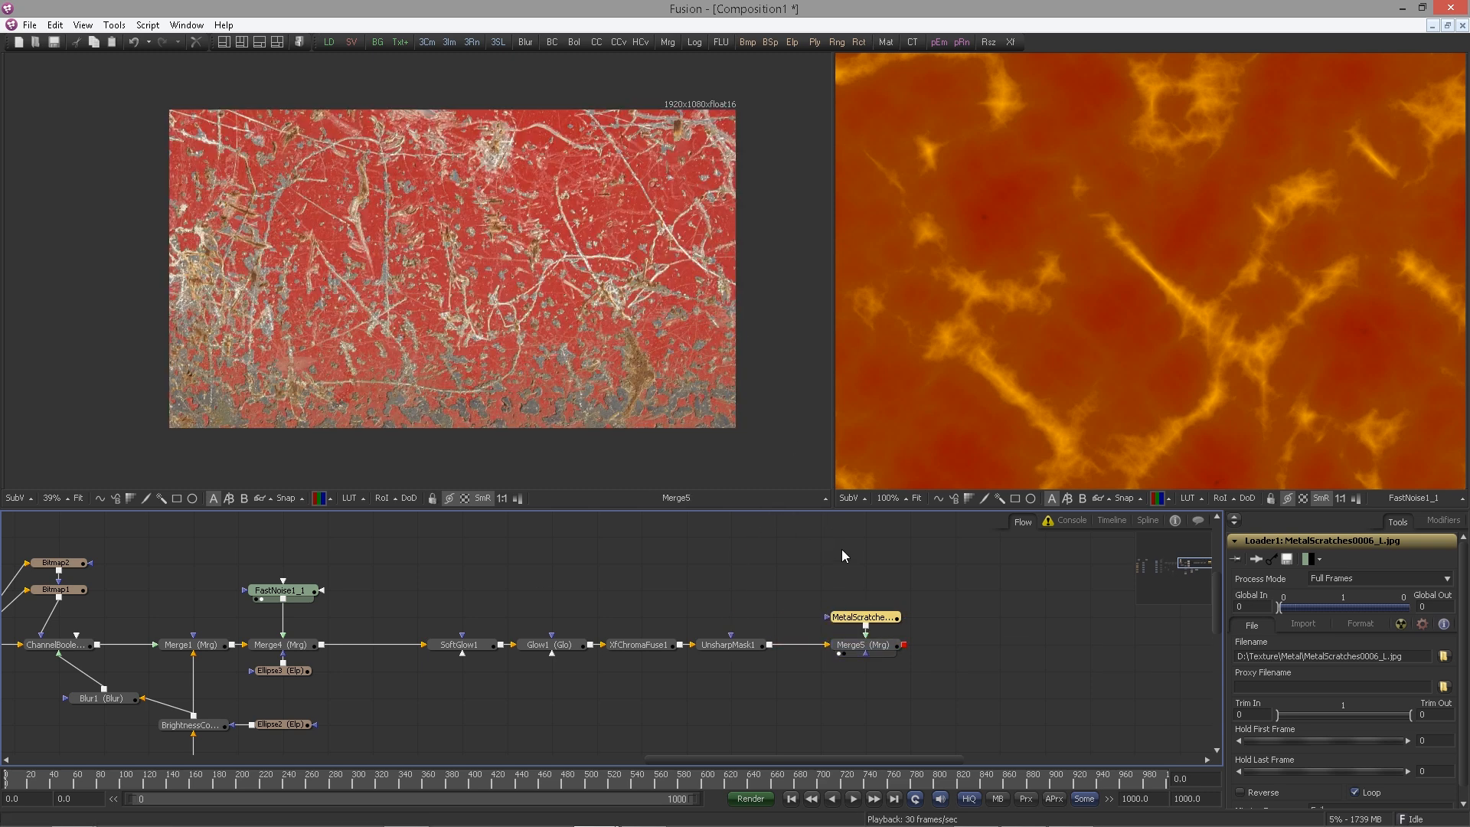
# Set Merge5's apply mode to Overlay
pyautogui.click(863, 645)
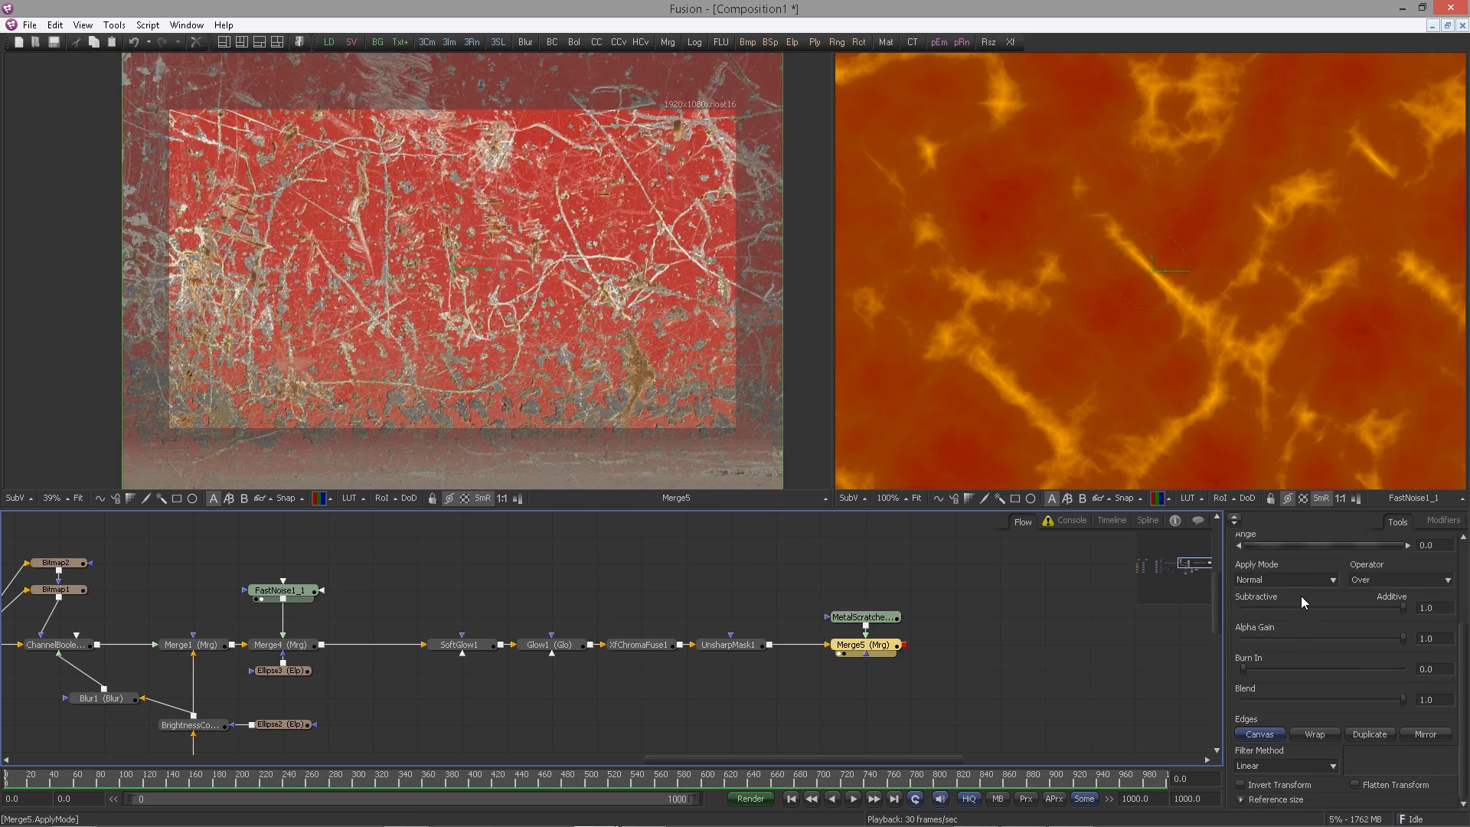
pyautogui.click(1313, 579)
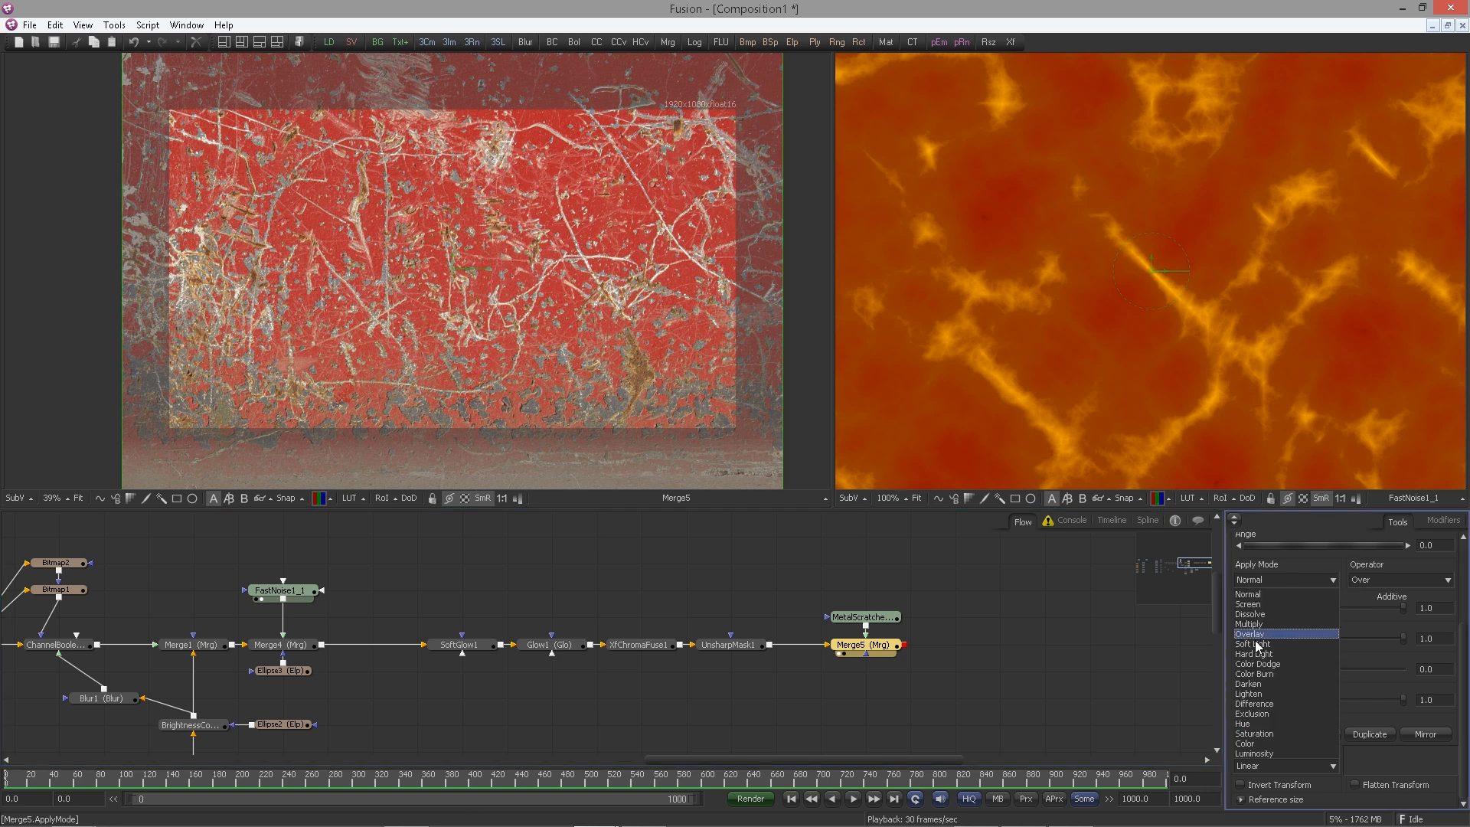
pyautogui.click(1254, 637)
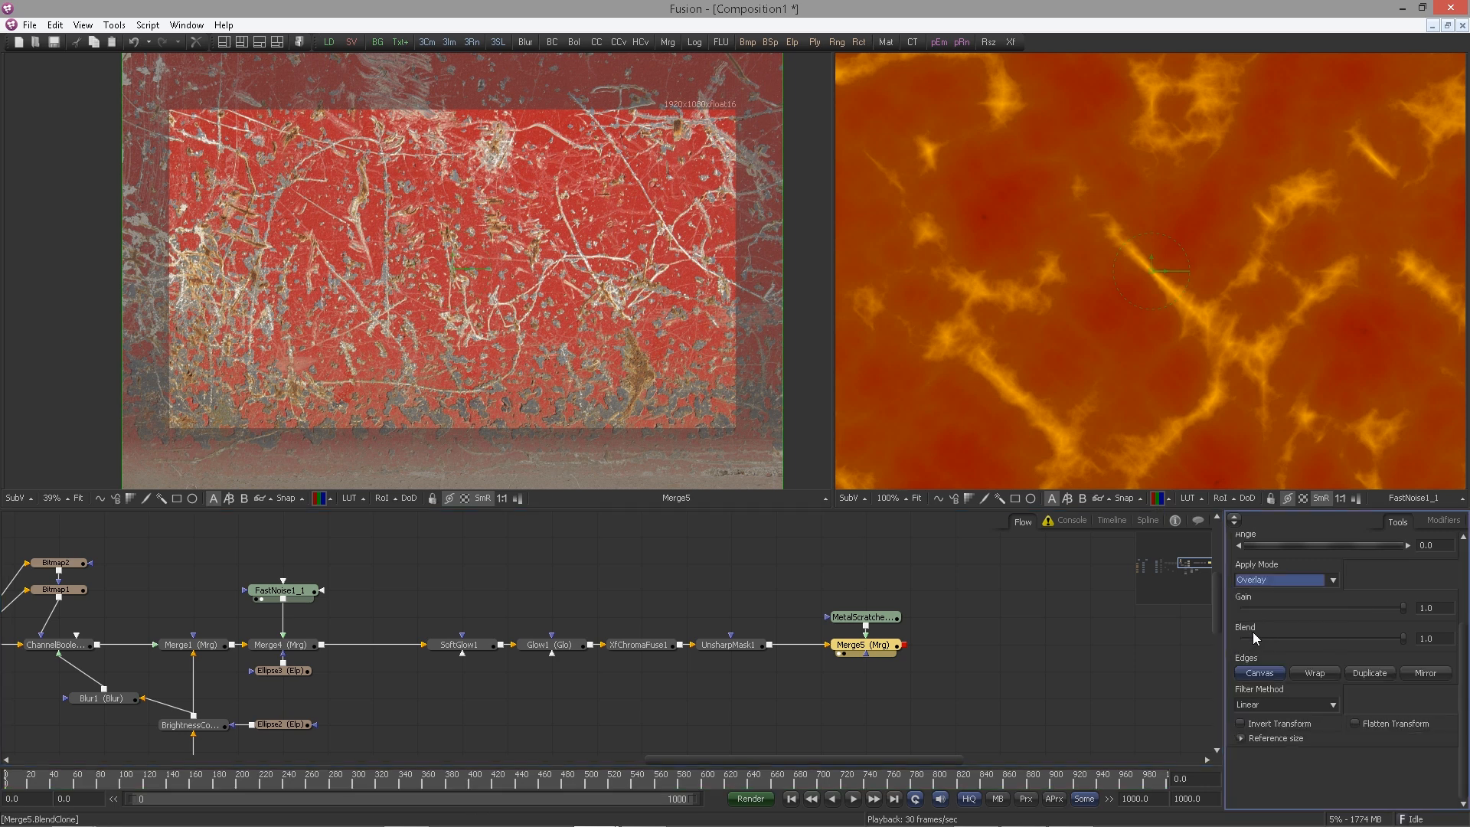
pyautogui.click(935, 631)
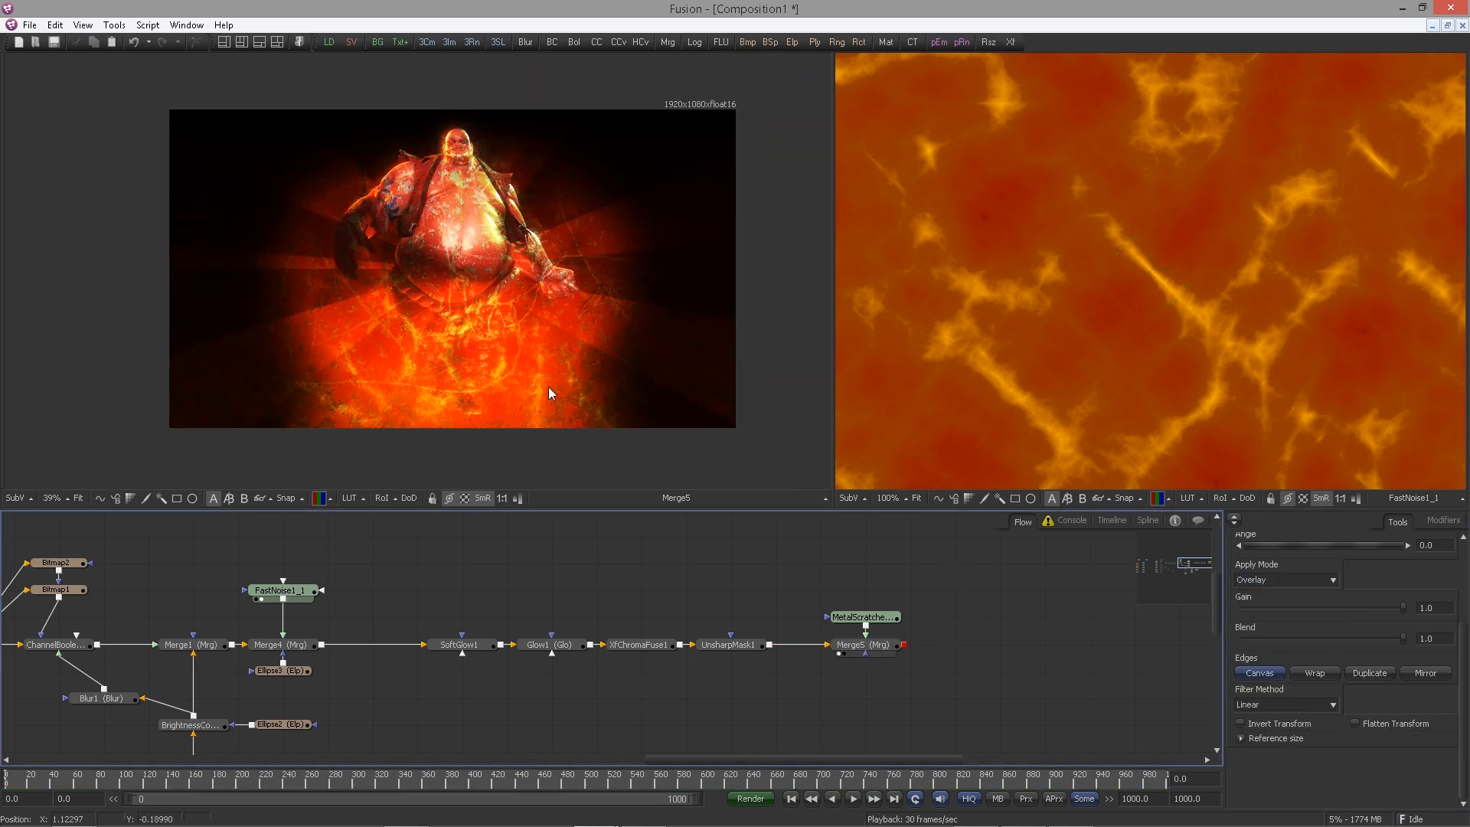
# Reduce Merge5's gain to about 0.133 and scale the scratches texture to a size of about 0.856
pyautogui.click(594, 350)
pyautogui.scroll(1, 512, 347)
pyautogui.moveTo(512, 348); pyautogui.dragTo(559, 411)
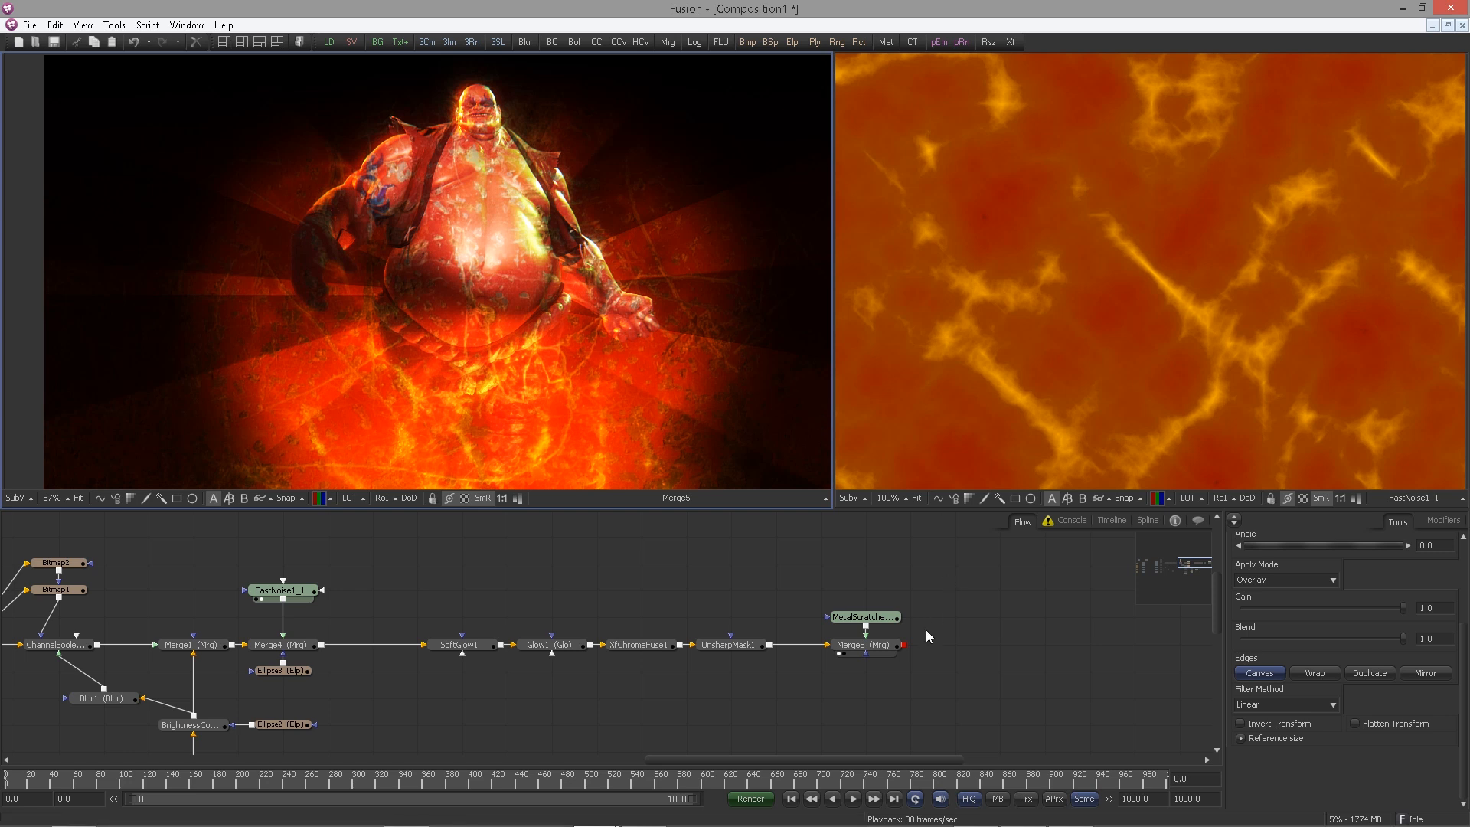
pyautogui.click(872, 644)
pyautogui.moveTo(1398, 668); pyautogui.dragTo(1272, 664)
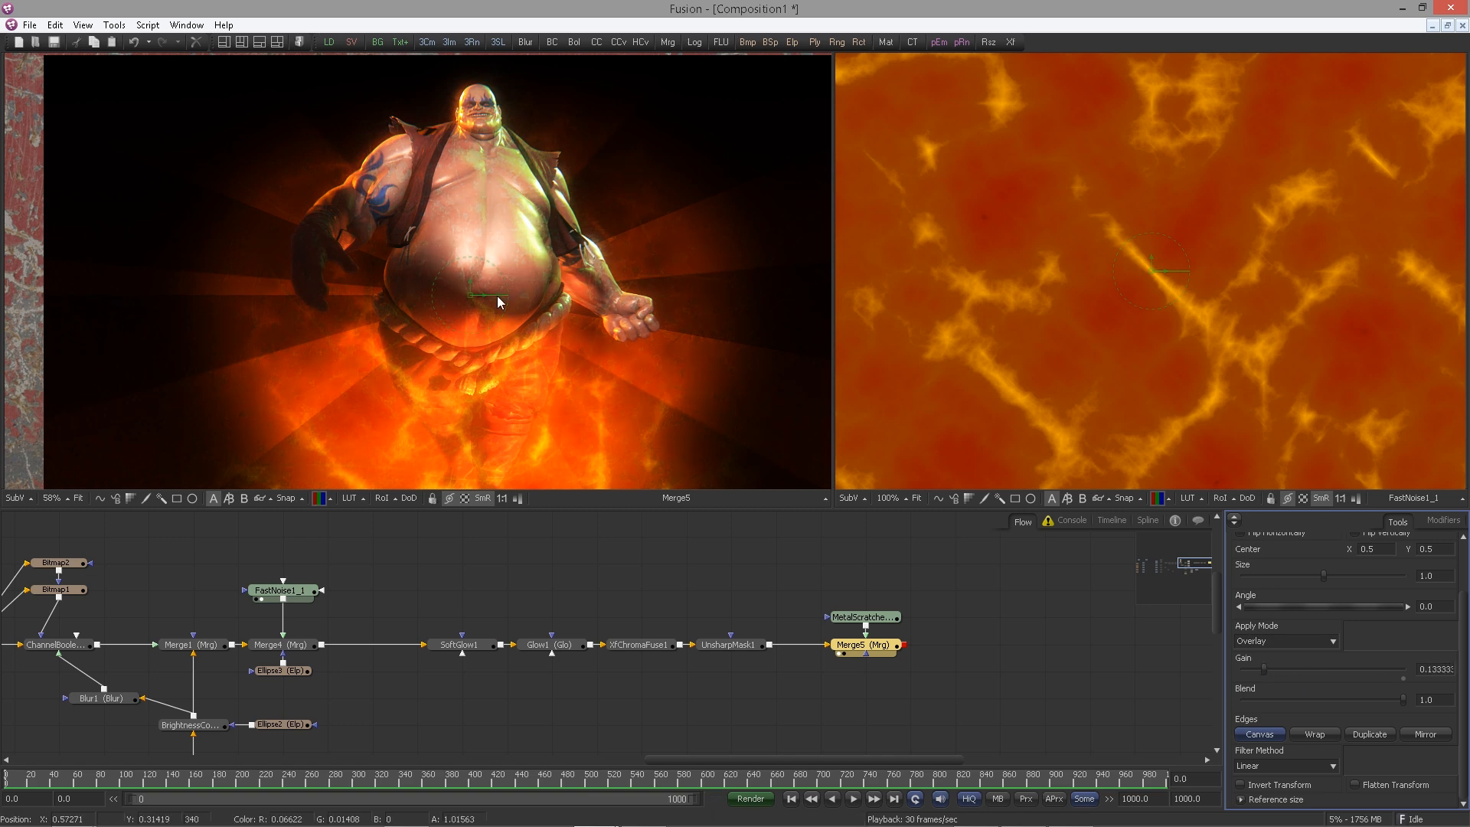
pyautogui.scroll(-3, 364, 278)
pyautogui.scroll(1, 623, 427)
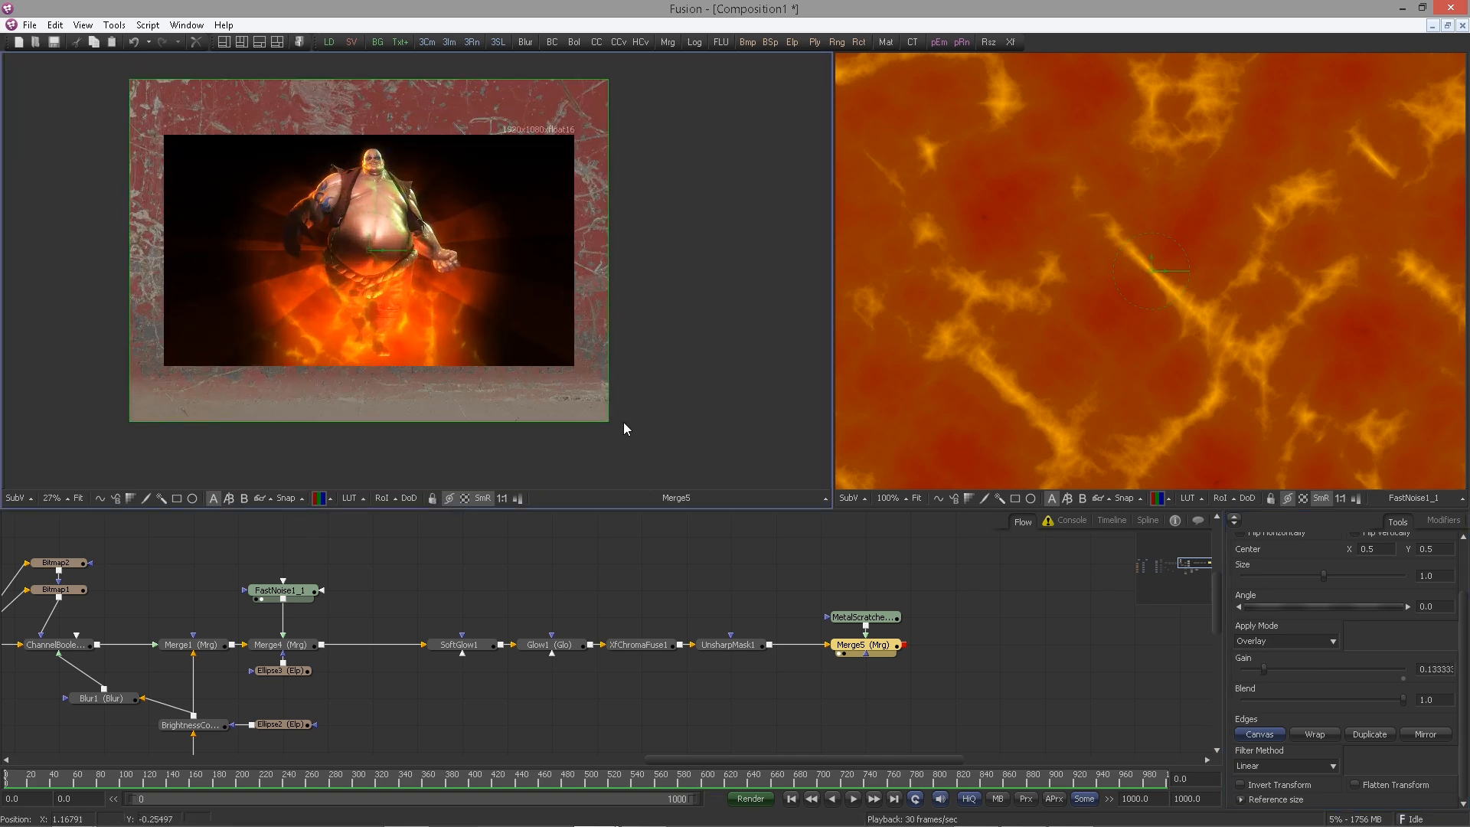
pyautogui.moveTo(606, 426); pyautogui.dragTo(575, 383)
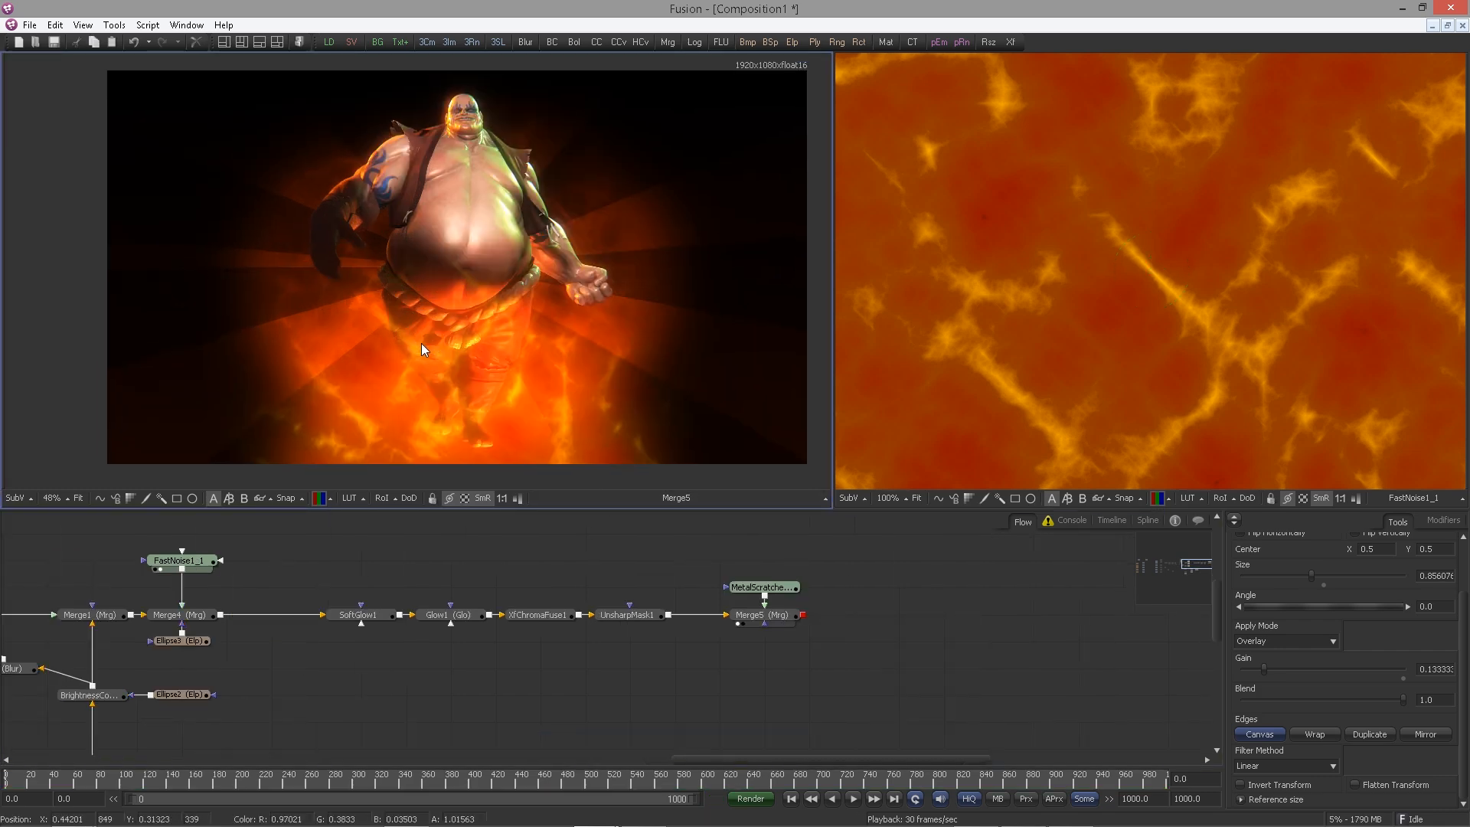
# Go back to the 3D render nodes at the start of the flow and display Renderer3D1_2 in the second viewer
pyautogui.moveTo(461, 571); pyautogui.dragTo(806, 571)
pyautogui.scroll(-5, 806, 571)
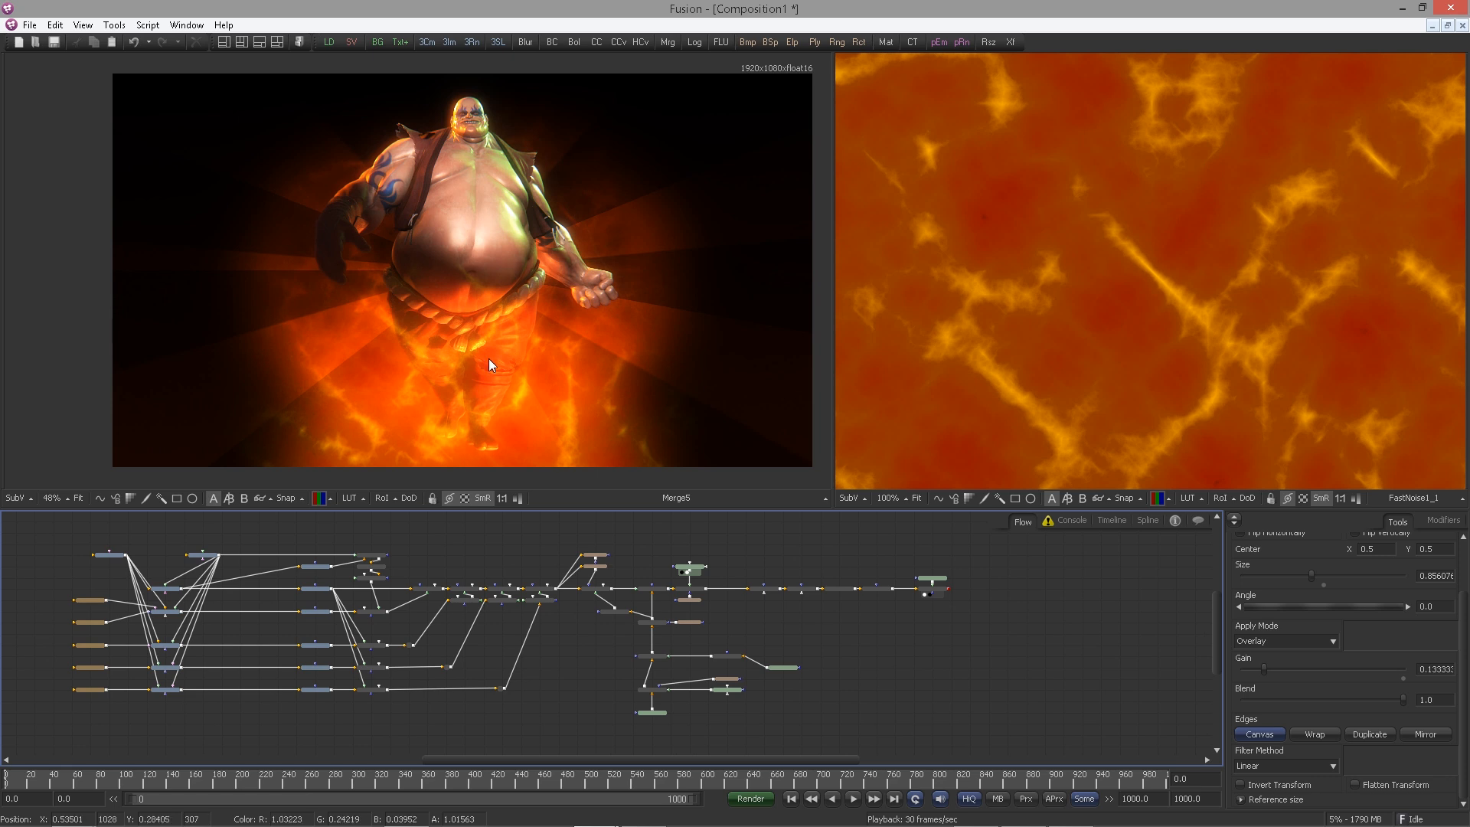
pyautogui.moveTo(522, 561); pyautogui.dragTo(734, 577)
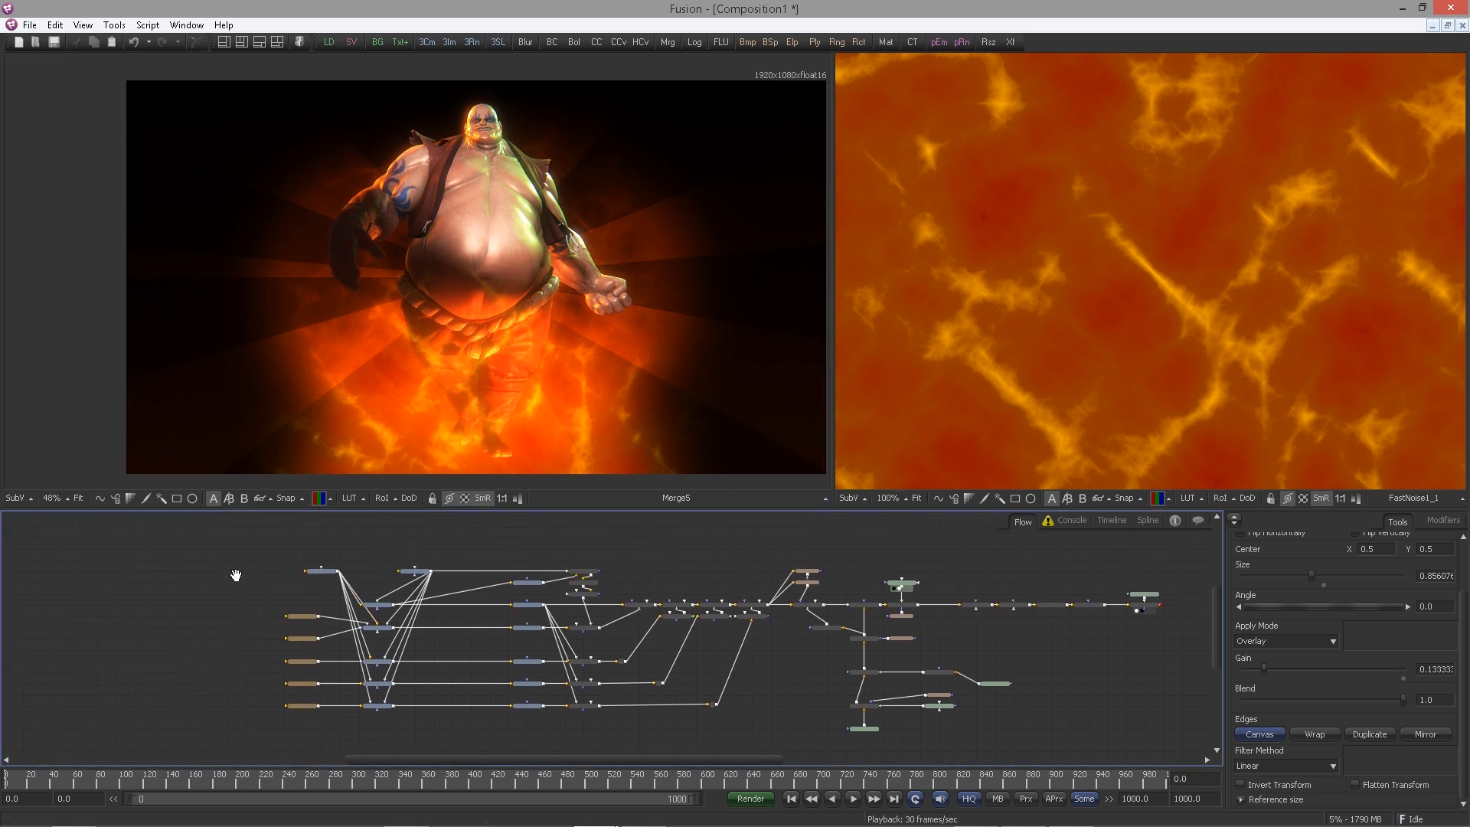
pyautogui.scroll(5, 384, 567)
pyautogui.moveTo(641, 617); pyautogui.dragTo(644, 718)
pyautogui.moveTo(769, 640); pyautogui.dragTo(1006, 393)
pyautogui.click(949, 406)
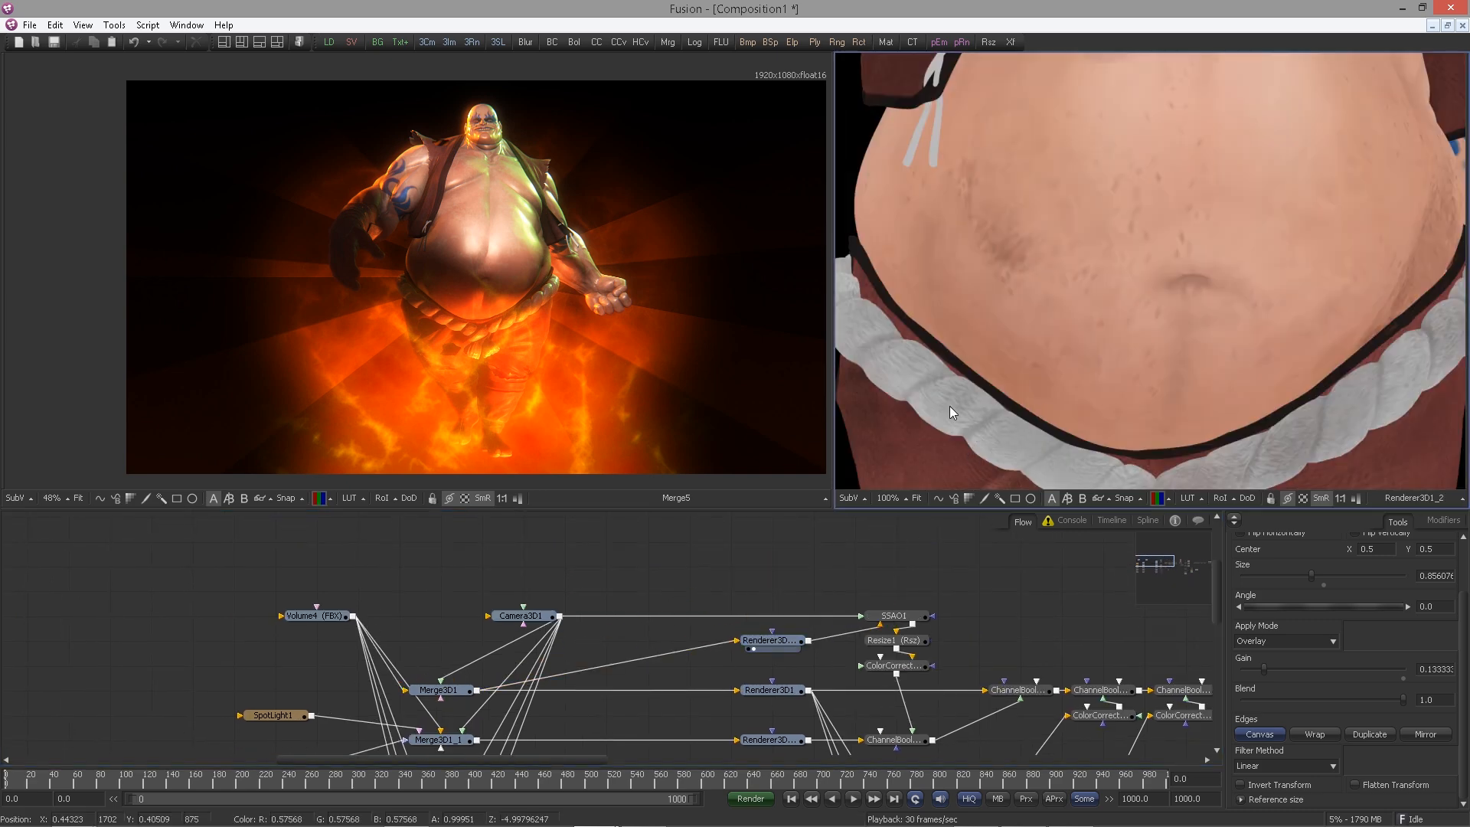
# Review the other renderers in the second viewer, ending with Renderer3D1_1 shown in full
pyautogui.scroll(-3, 949, 405)
pyautogui.moveTo(771, 680); pyautogui.dragTo(853, 561)
pyautogui.moveTo(826, 626); pyautogui.dragTo(1016, 427)
pyautogui.moveTo(829, 675); pyautogui.dragTo(976, 432)
pyautogui.moveTo(937, 651); pyautogui.dragTo(995, 491)
pyautogui.moveTo(970, 571); pyautogui.dragTo(905, 626)
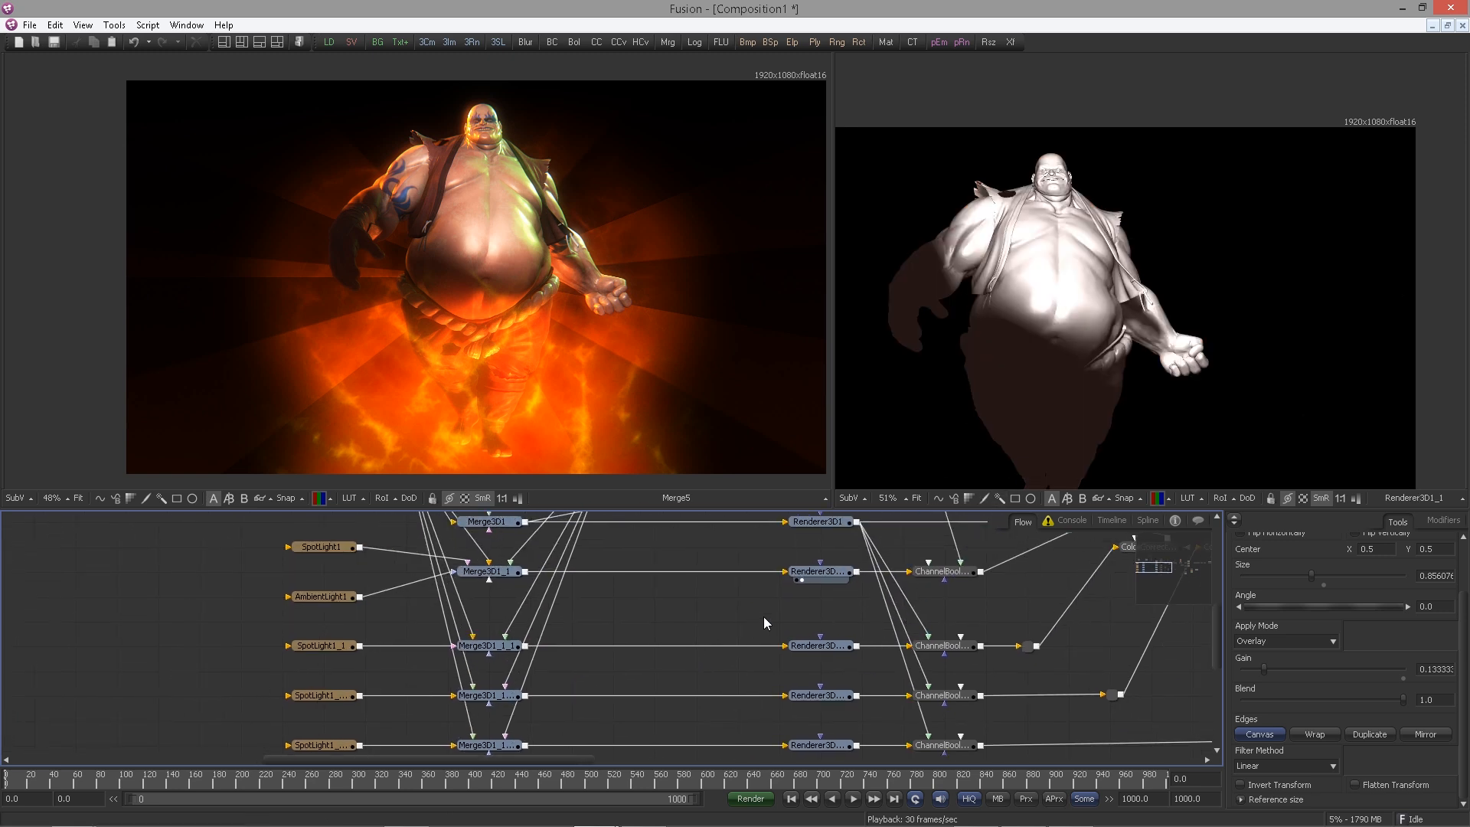
# Add a Replace Material 3D node in the empty area of the flow near SpotLight1
pyautogui.moveTo(710, 616); pyautogui.dragTo(752, 631)
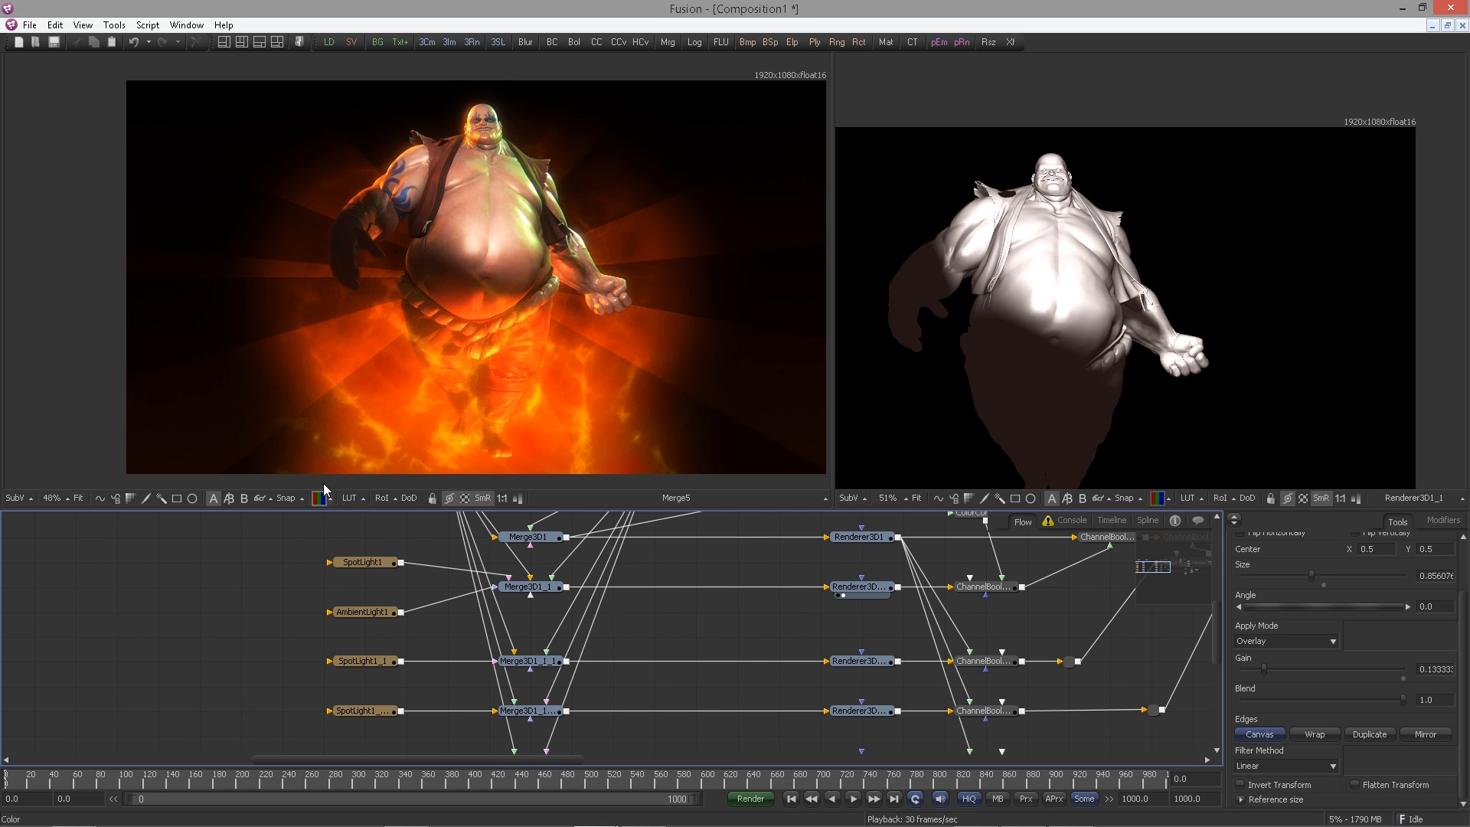
pyautogui.moveTo(295, 546); pyautogui.dragTo(372, 617)
pyautogui.hotkey('ctrl', 'space')
pyautogui.write('re')
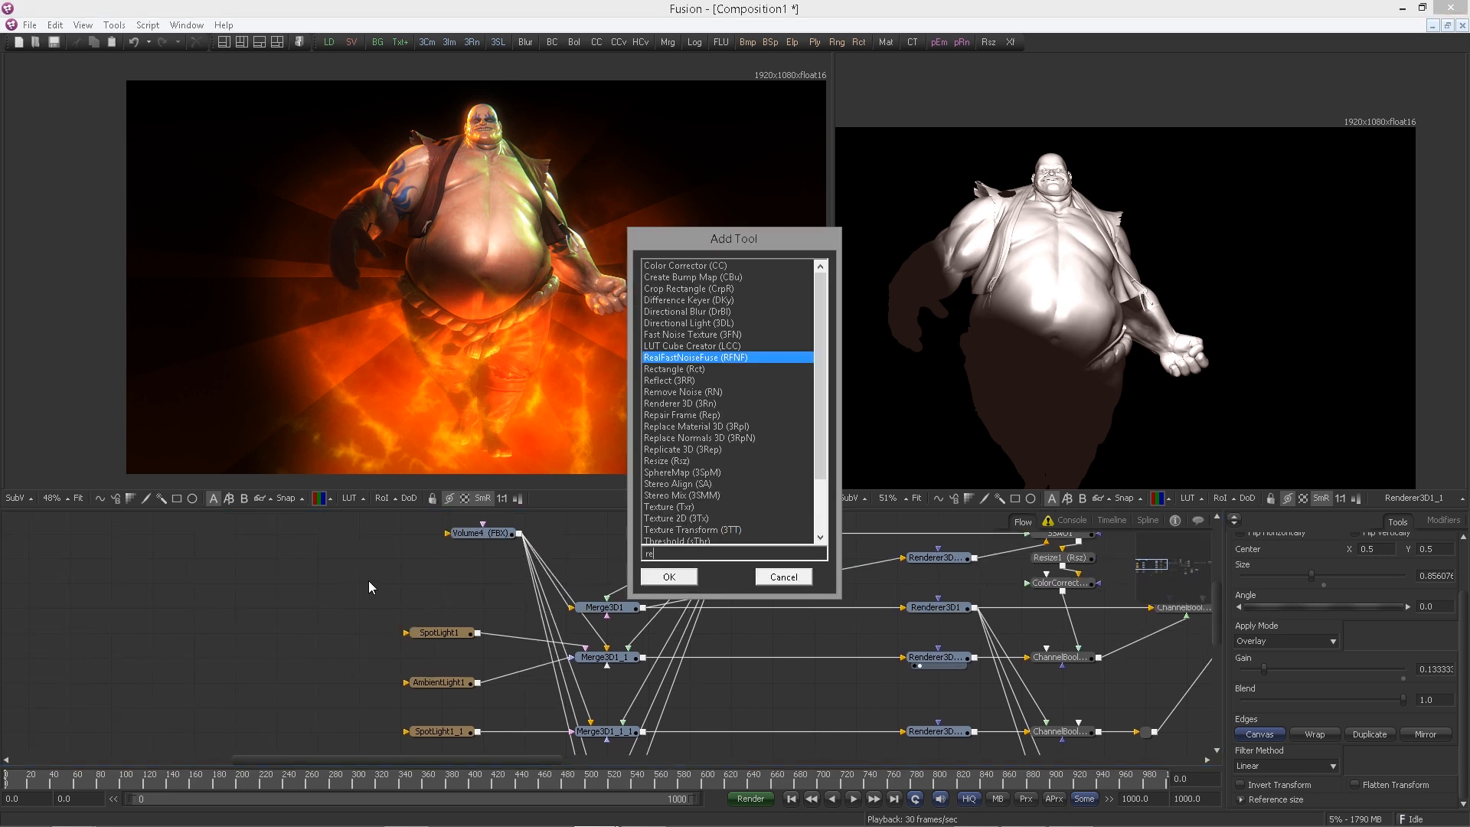
pyautogui.write('pl')
pyautogui.press('Return')
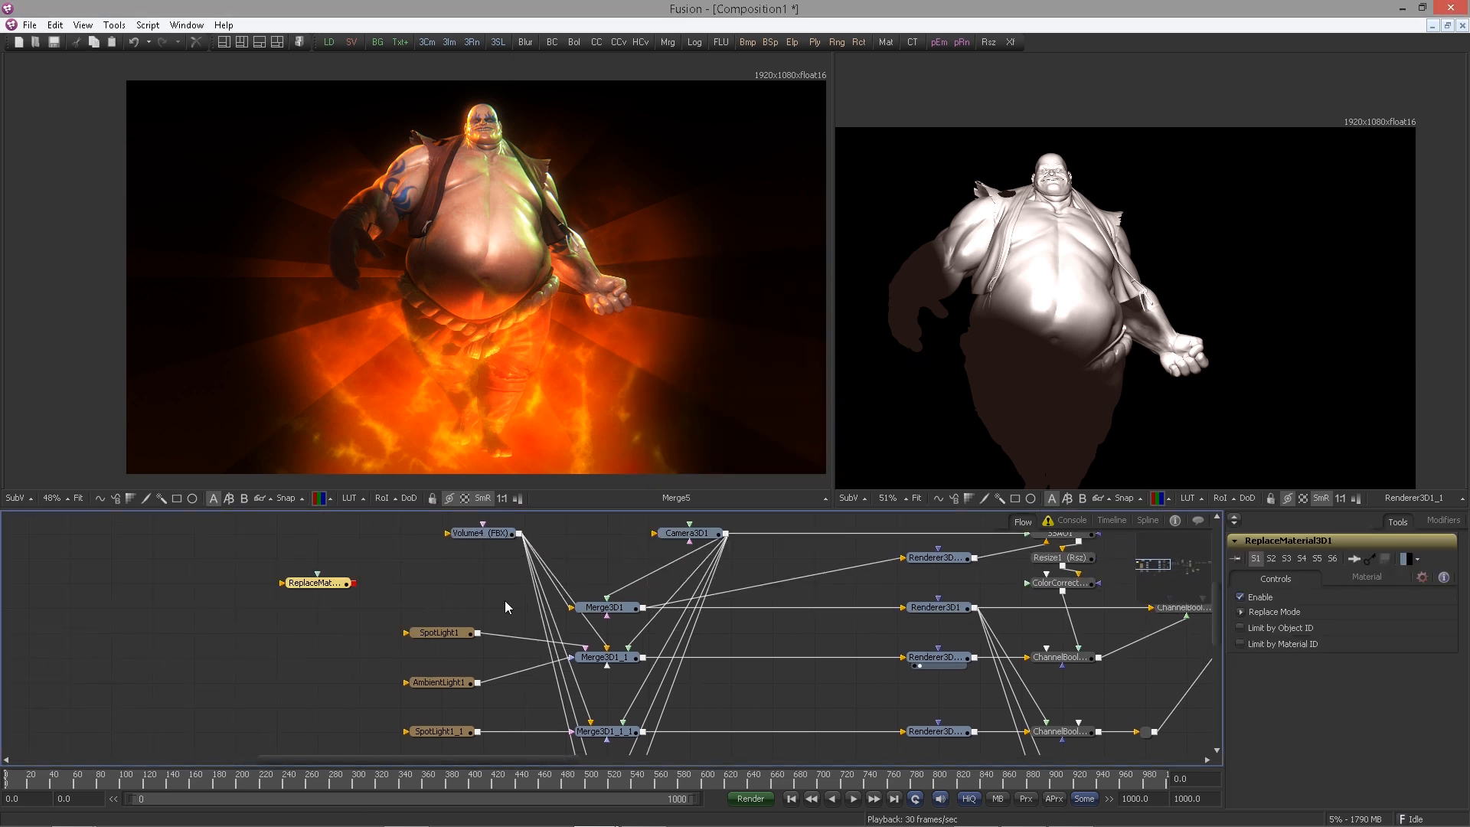
# Reposition Volume4 and ReplaceMaterial3D1 to make room, and insert a UV Map 3D node after Volume4
pyautogui.moveTo(476, 534); pyautogui.dragTo(352, 536)
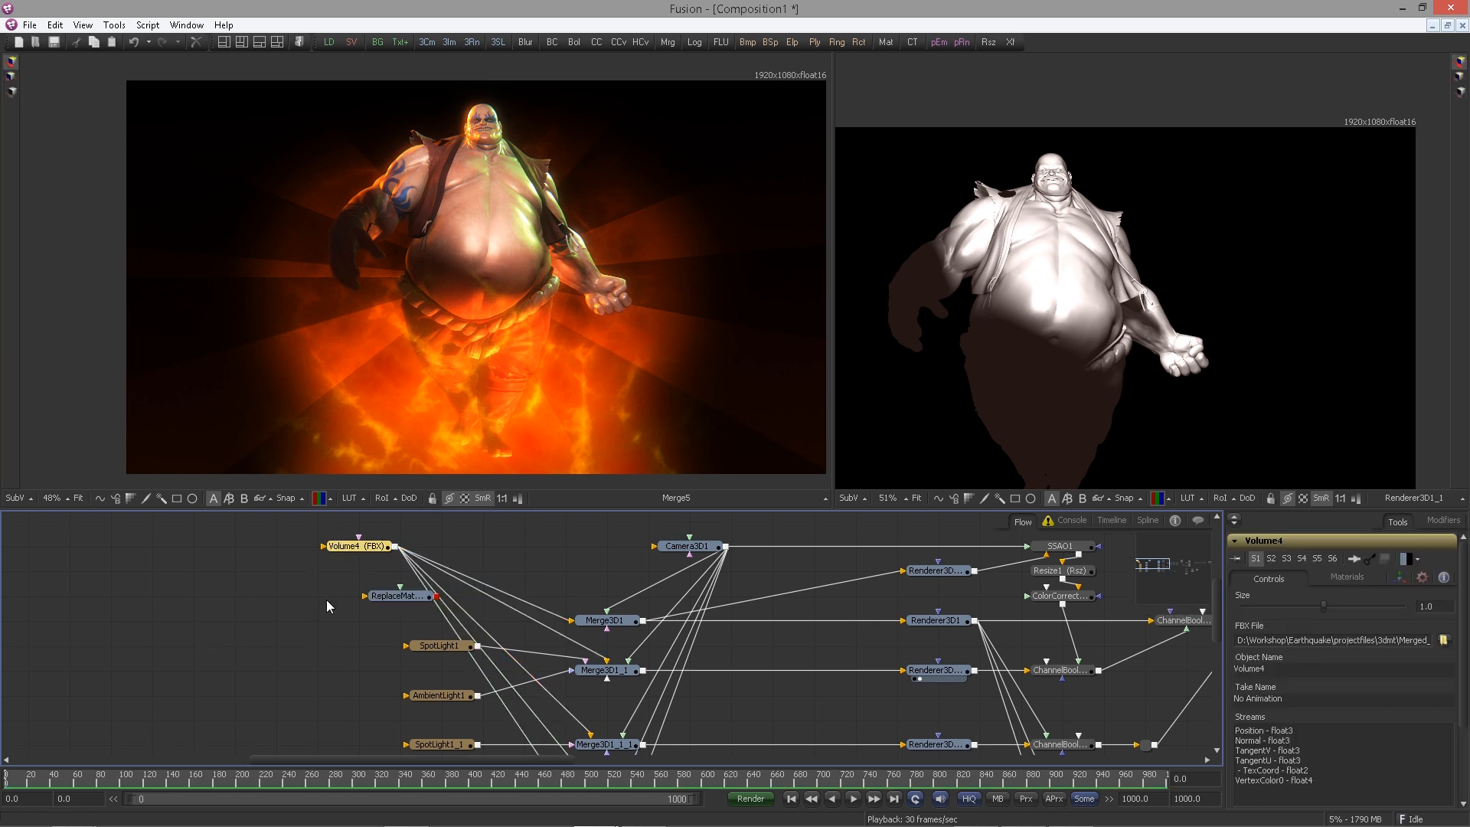
pyautogui.moveTo(327, 602); pyautogui.dragTo(359, 636)
pyautogui.moveTo(470, 564); pyautogui.dragTo(431, 564)
pyautogui.hotkey('ctrl', 'space')
pyautogui.write('uv')
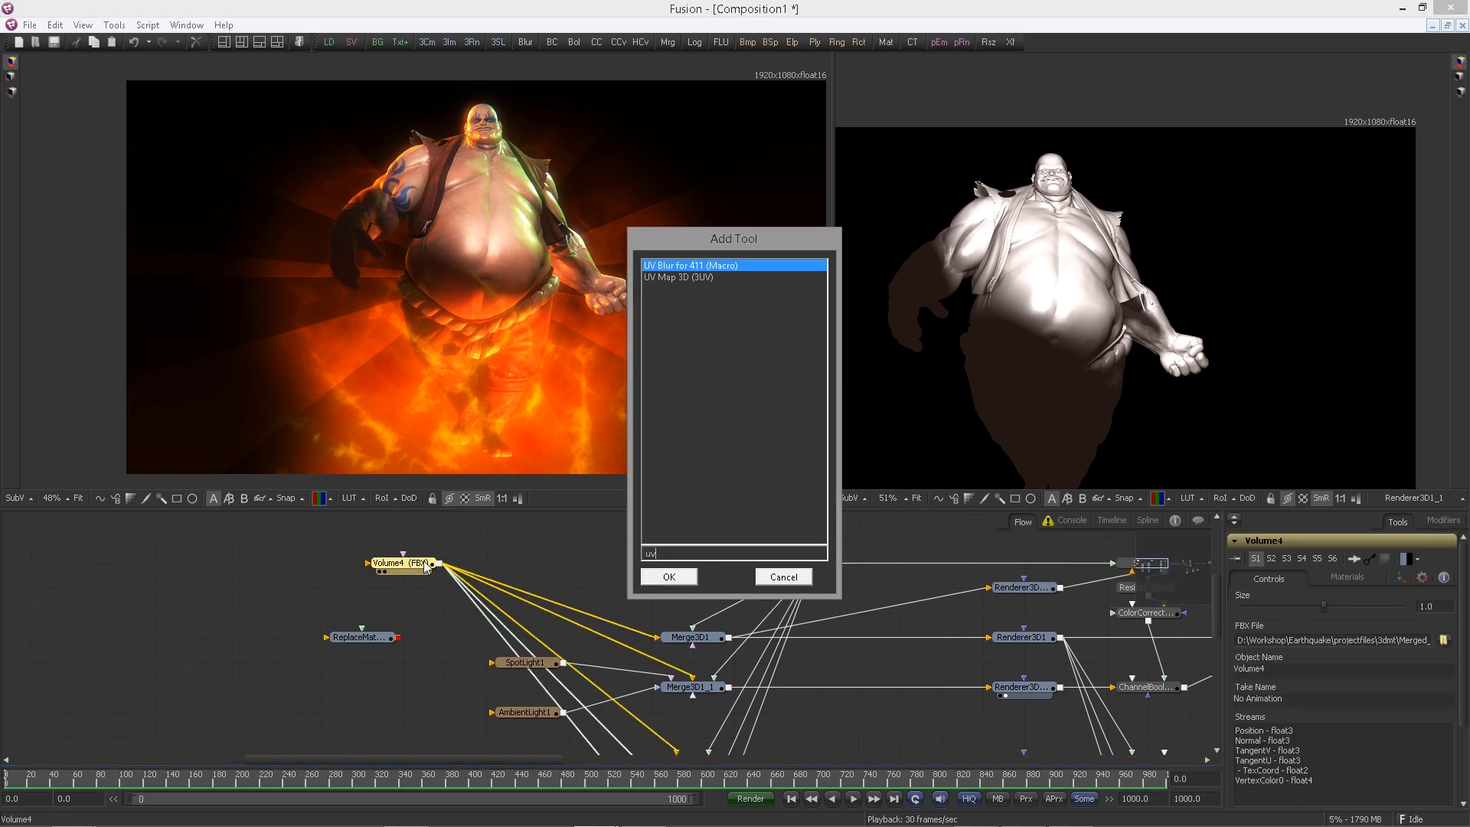
pyautogui.press('Return')
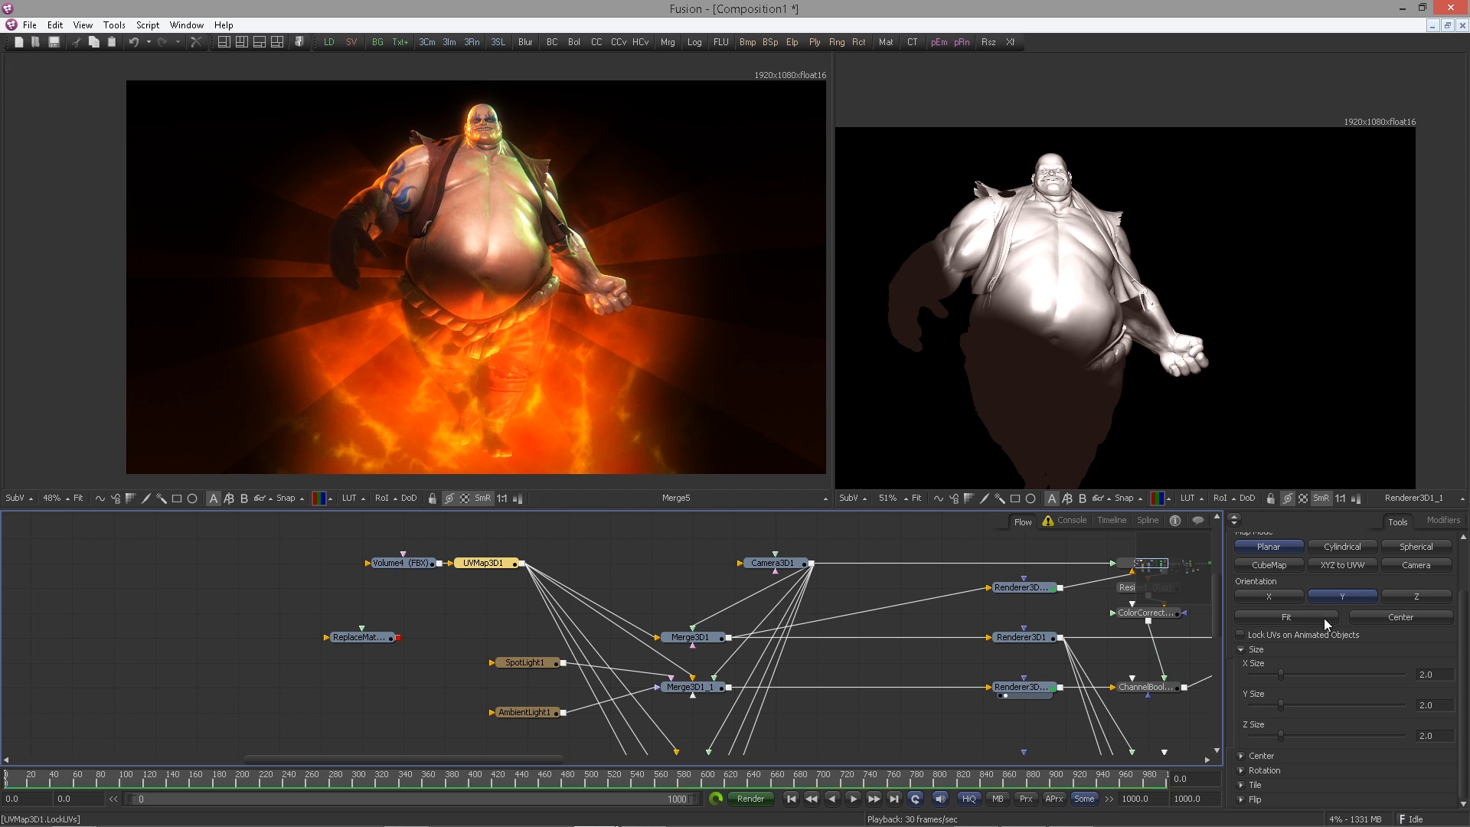
# Switch UVMap3D1 to CubeMap projection, fit it to the model, and frame the textured character in the second viewer
pyautogui.click(1287, 567)
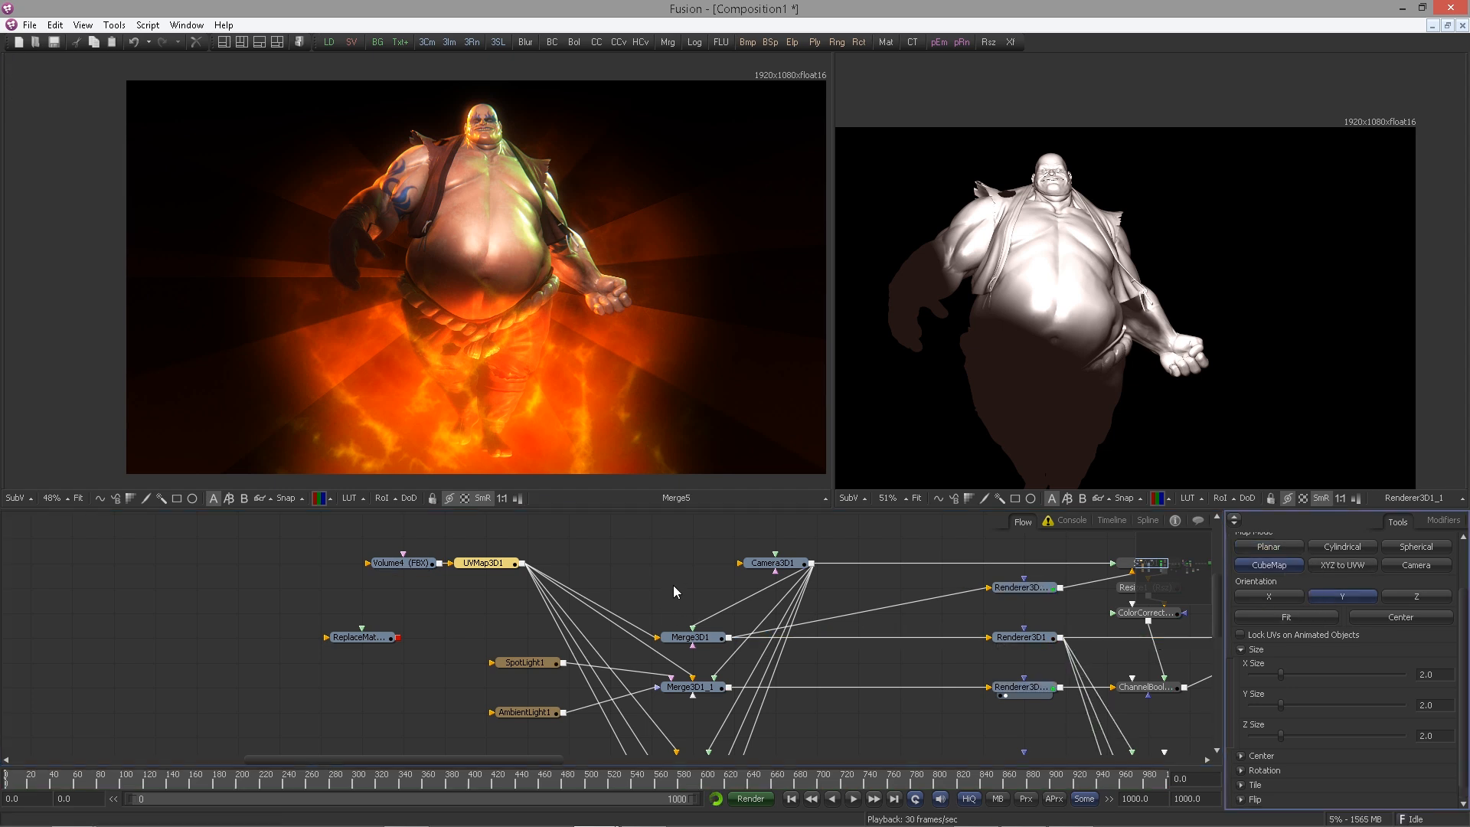
pyautogui.click(1271, 618)
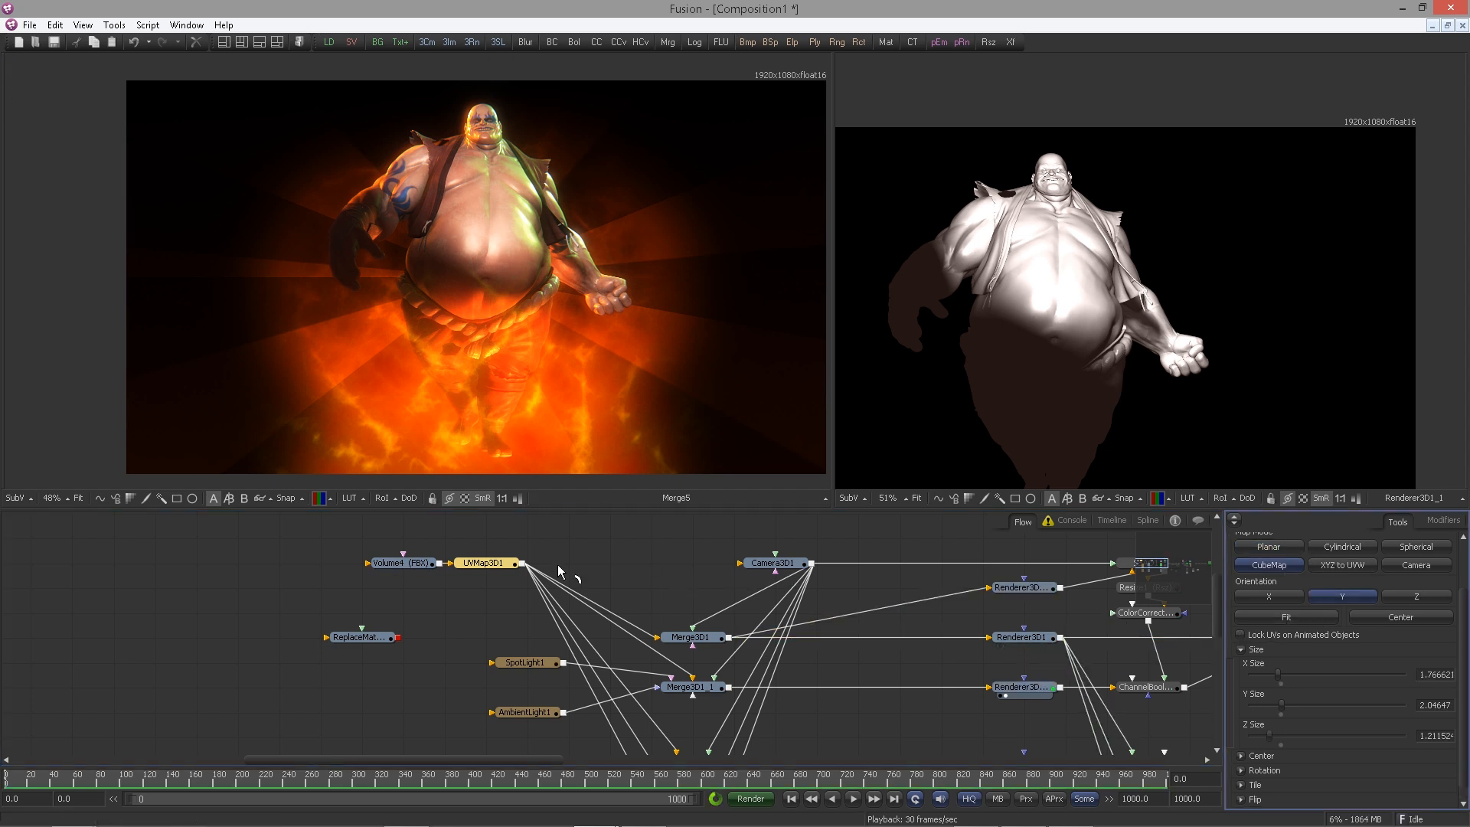
pyautogui.moveTo(490, 563); pyautogui.dragTo(1066, 366)
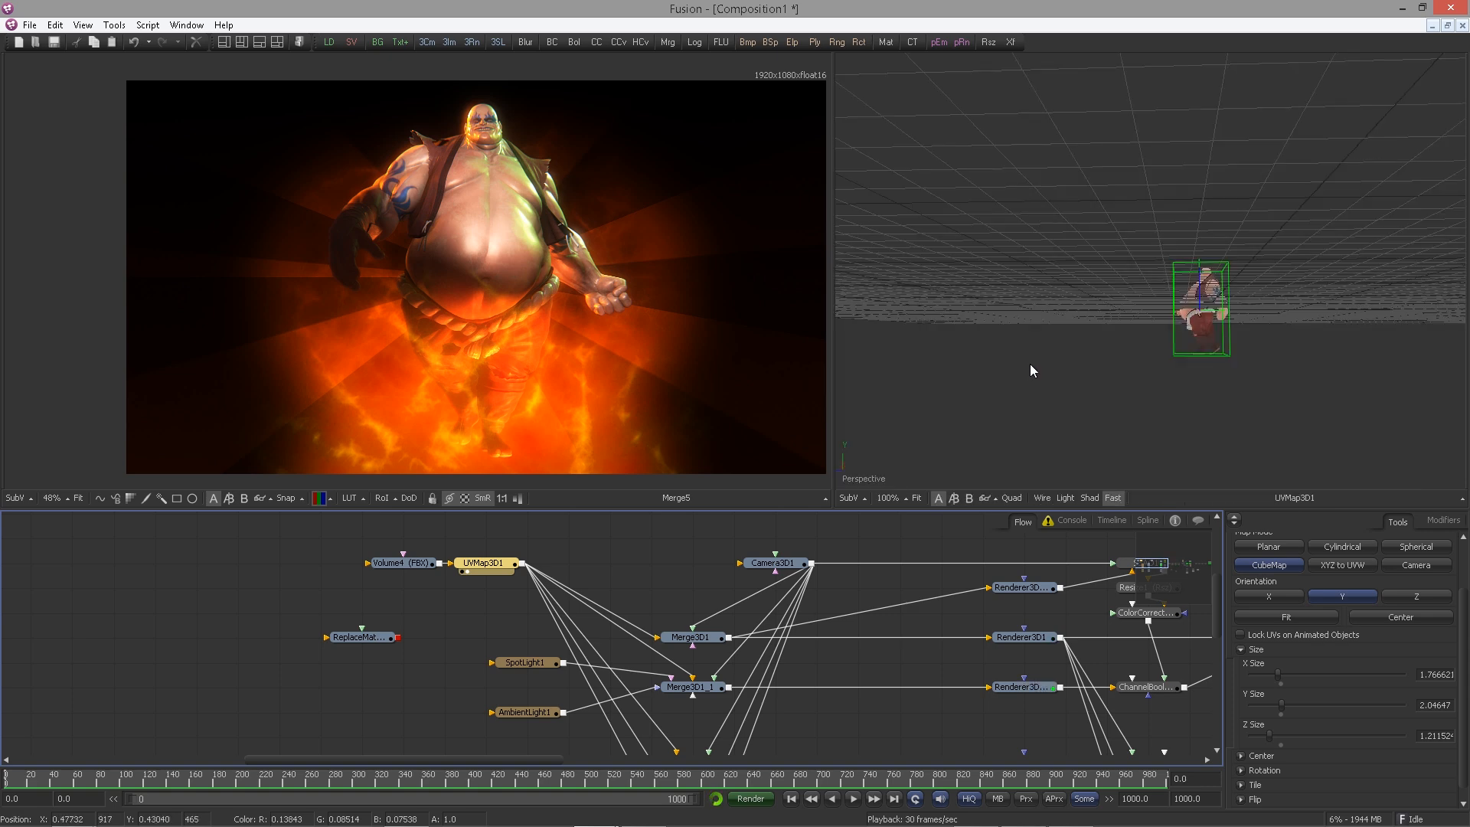
pyautogui.moveTo(1061, 325); pyautogui.dragTo(1173, 338)
pyautogui.scroll(3, 1370, 365)
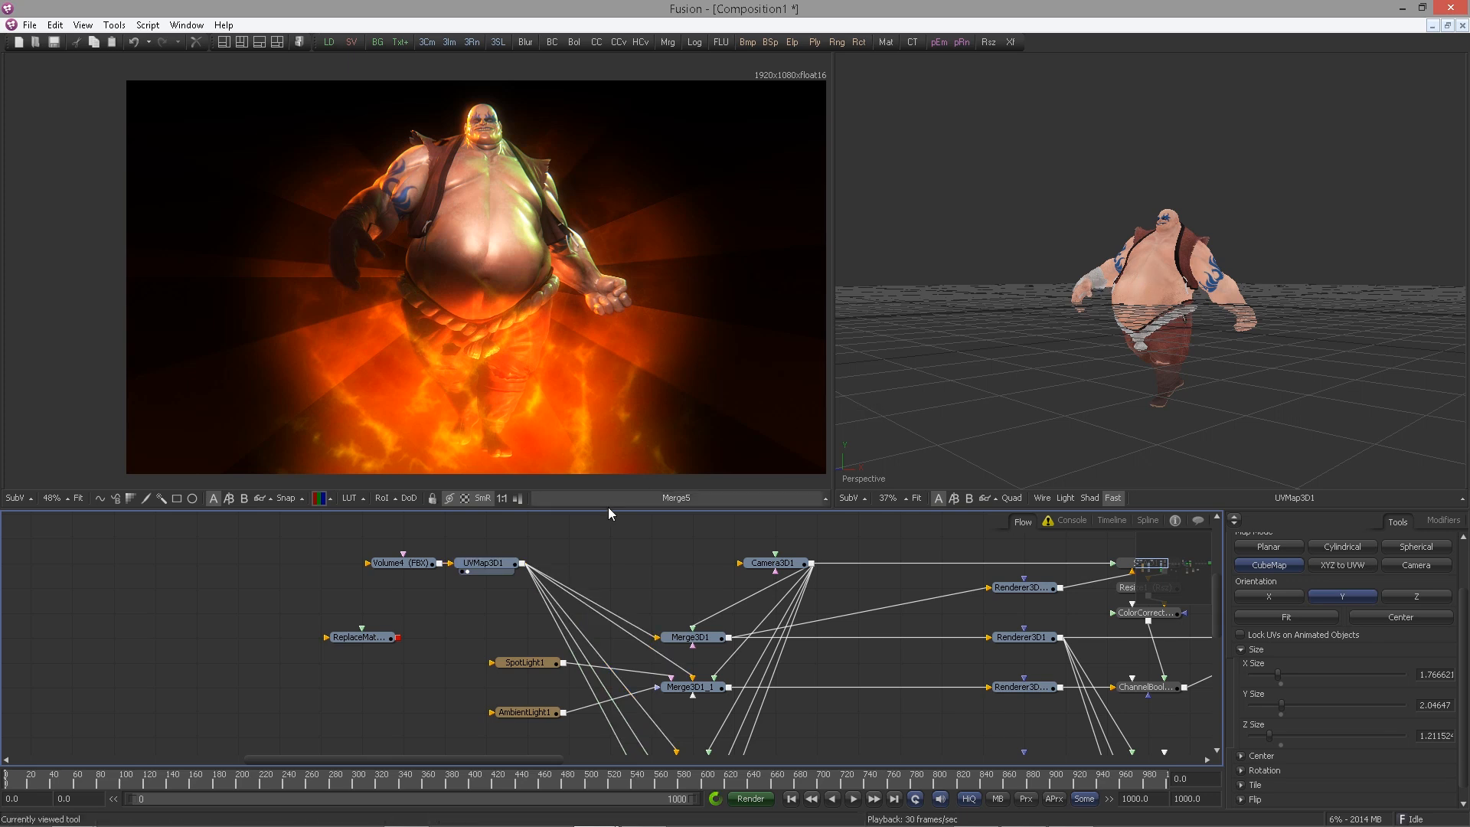
# Place ReplaceMaterial3D1 beside SpotLight1 and display the whole character from Renderer3D1_1 in the second viewer
pyautogui.scroll(1, 441, 585)
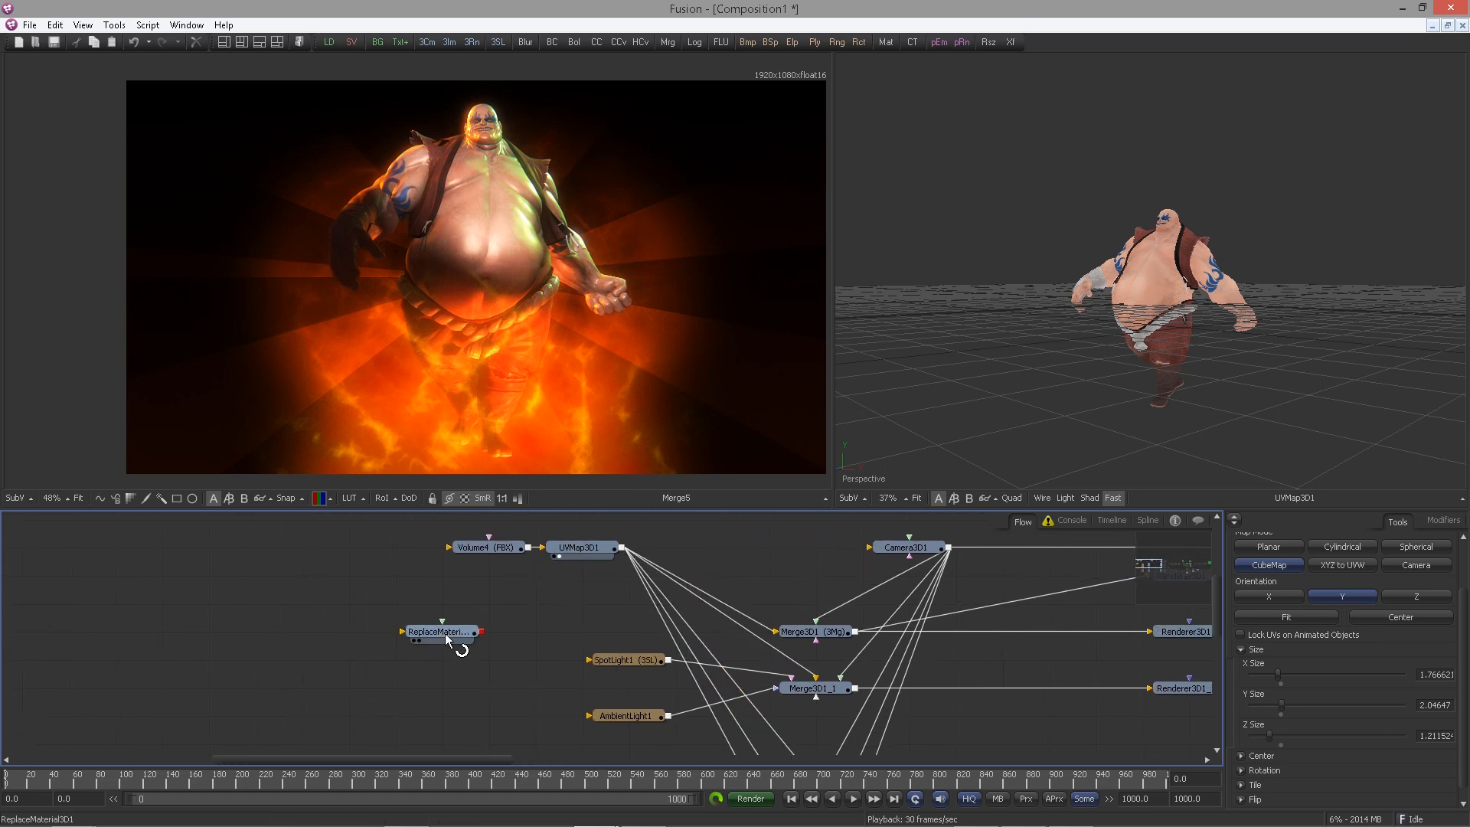
pyautogui.moveTo(469, 635); pyautogui.dragTo(444, 566)
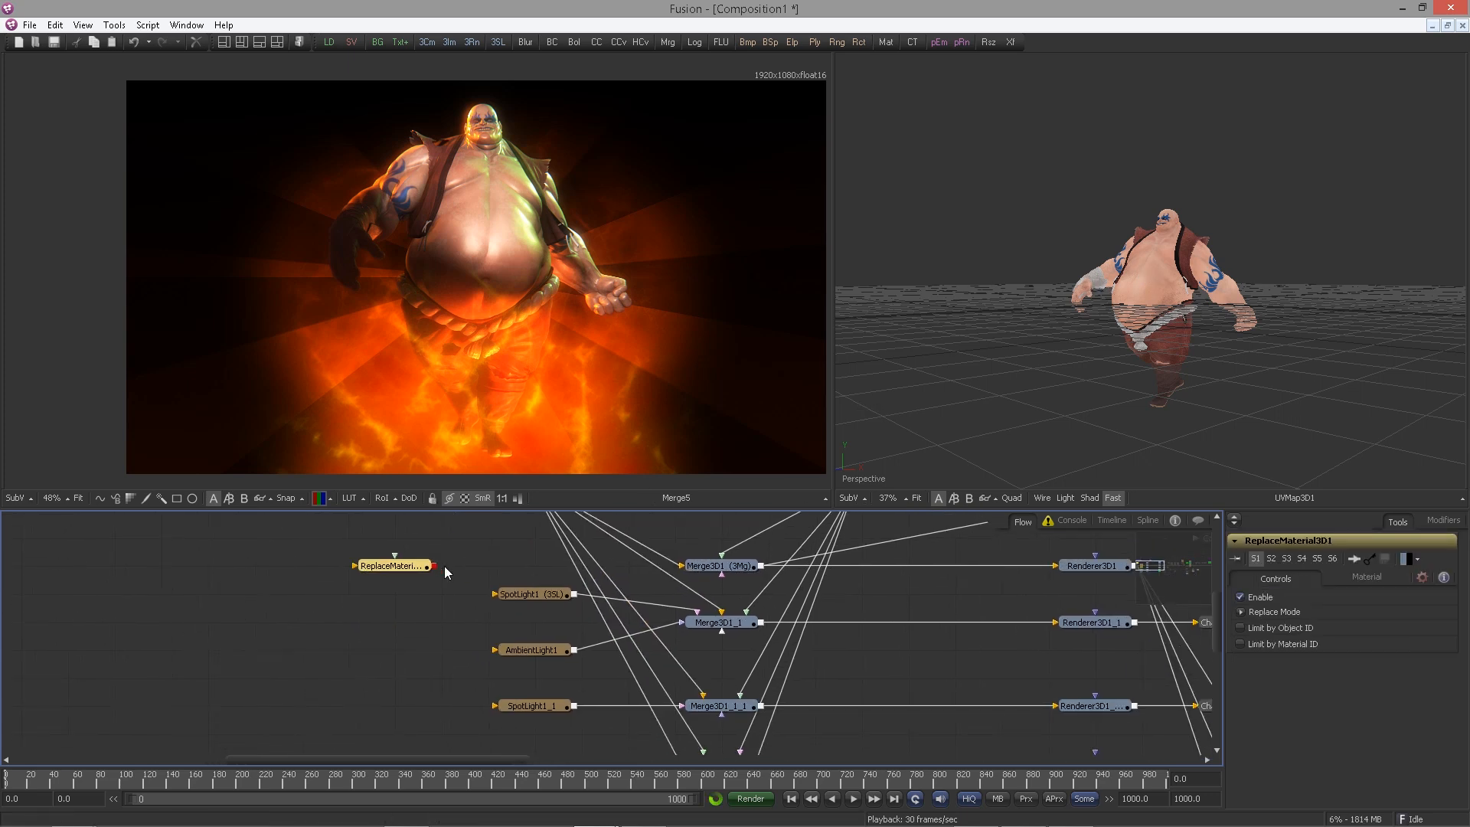
pyautogui.moveTo(918, 624); pyautogui.dragTo(683, 594)
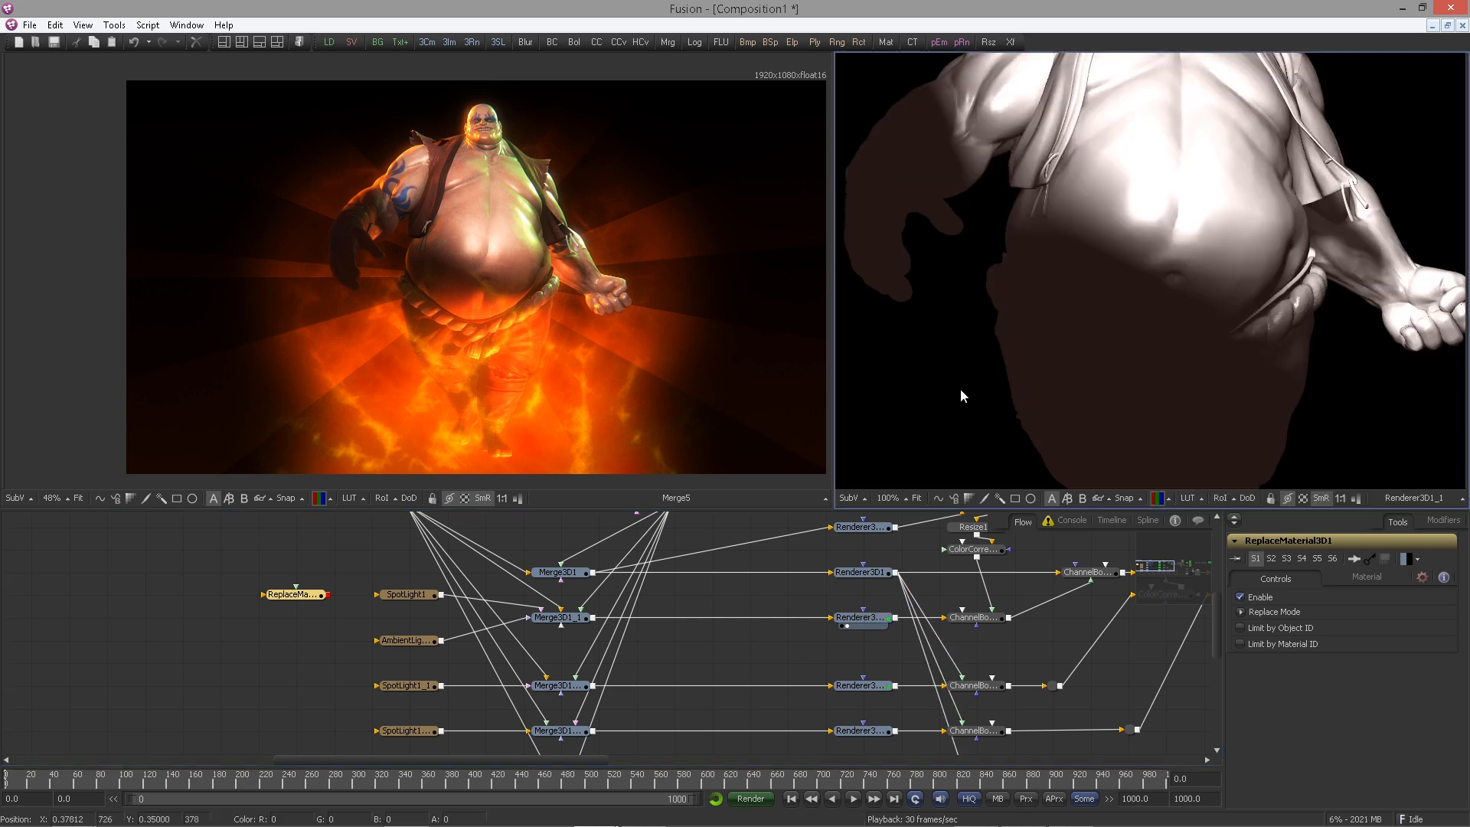
pyautogui.scroll(-2, 960, 388)
# Insert ReplaceMaterial3D1 into the connection between UVMap3D1 and Merge3D1_1, and place it just below UVMap3D1
pyautogui.moveTo(296, 594); pyautogui.dragTo(519, 592)
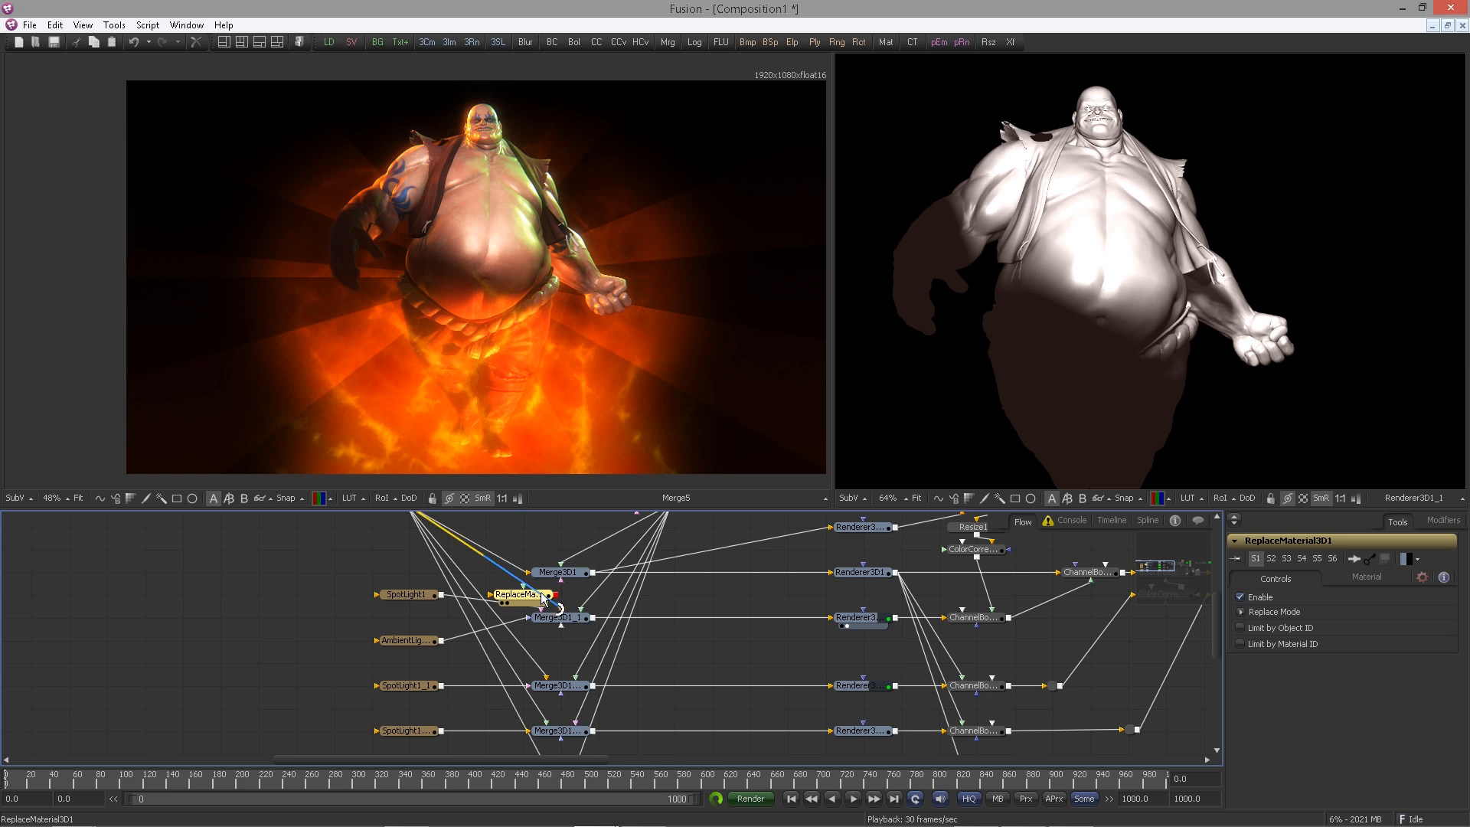
pyautogui.moveTo(546, 596); pyautogui.dragTo(311, 554)
pyautogui.moveTo(356, 621); pyautogui.dragTo(435, 718)
pyautogui.moveTo(371, 648); pyautogui.dragTo(410, 650)
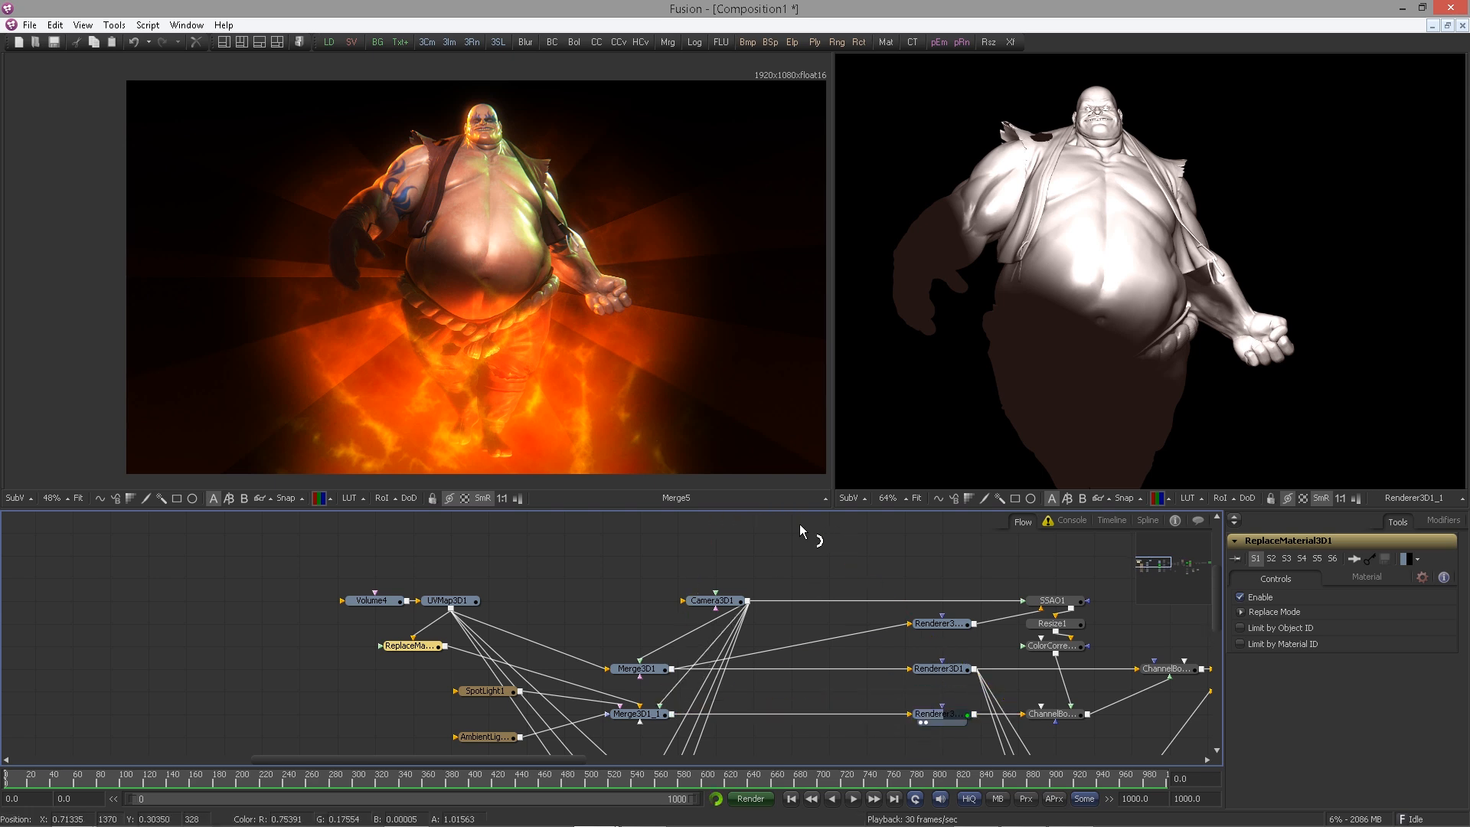
# Show Renderer3D1_1 in the first viewer, move ReplaceMaterial3D1 away from the merges, and open its material settings
pyautogui.click(920, 723)
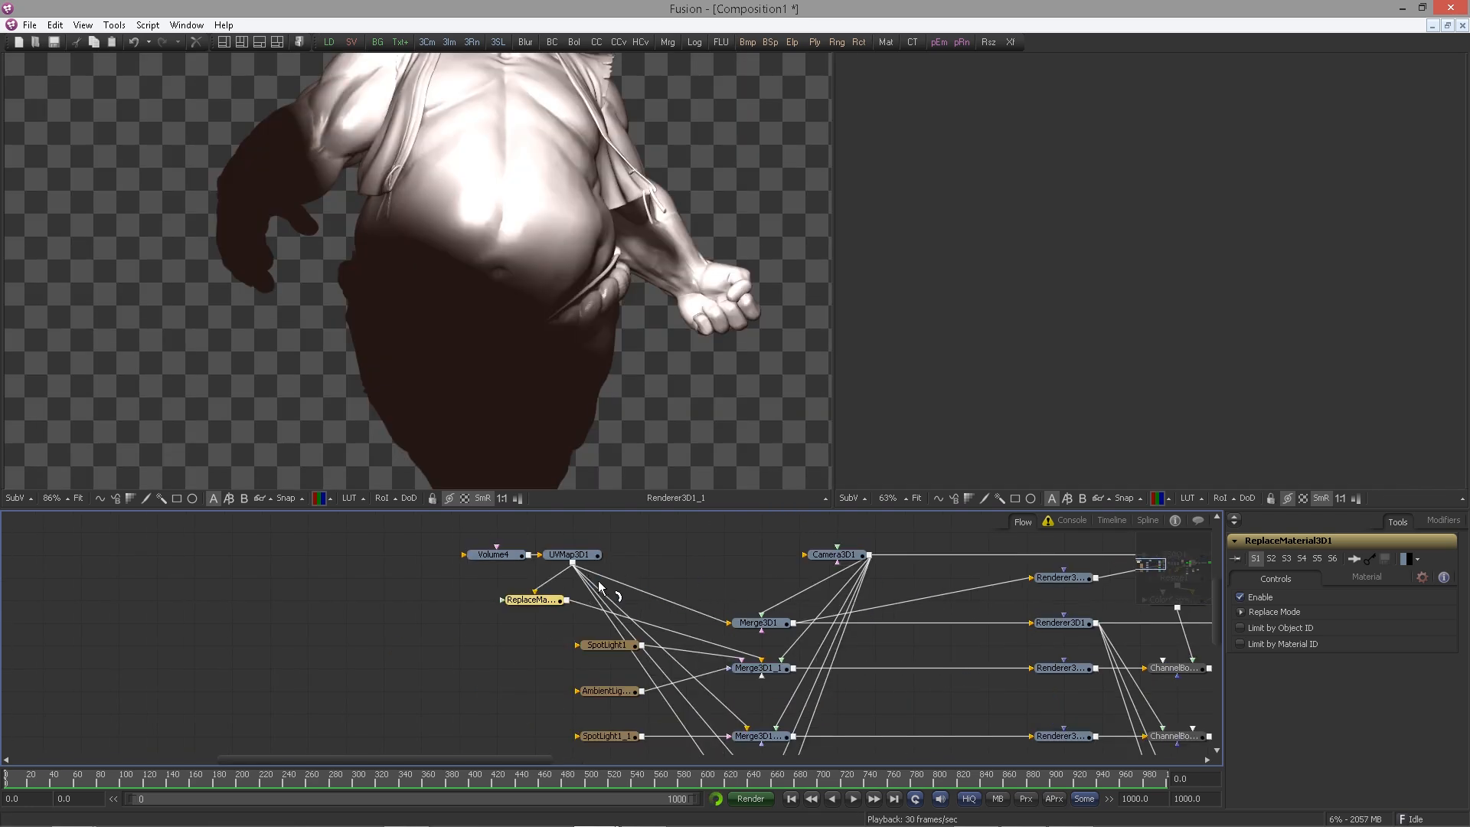
pyautogui.moveTo(527, 600); pyautogui.dragTo(451, 602)
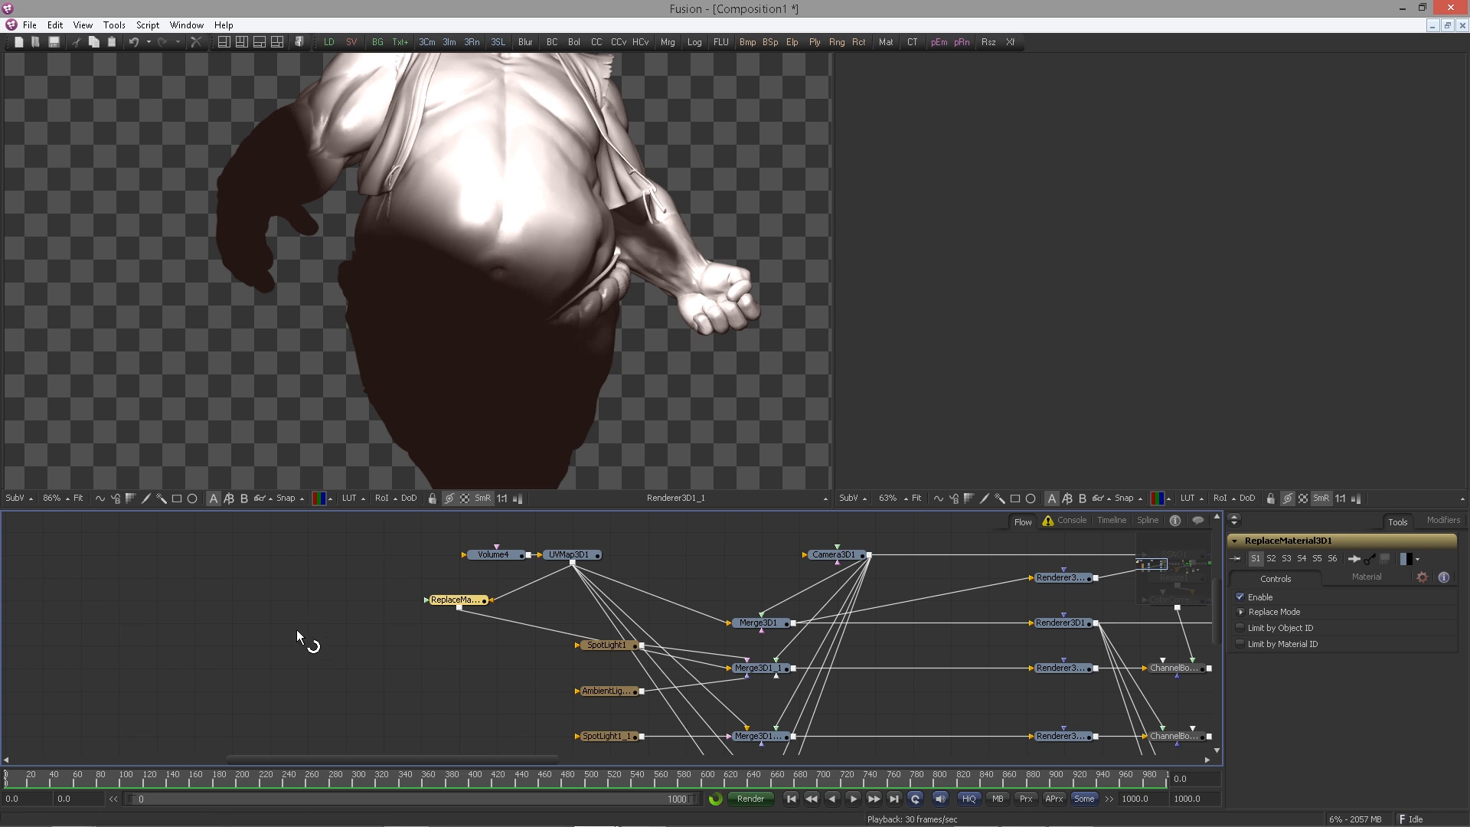
pyautogui.click(1359, 582)
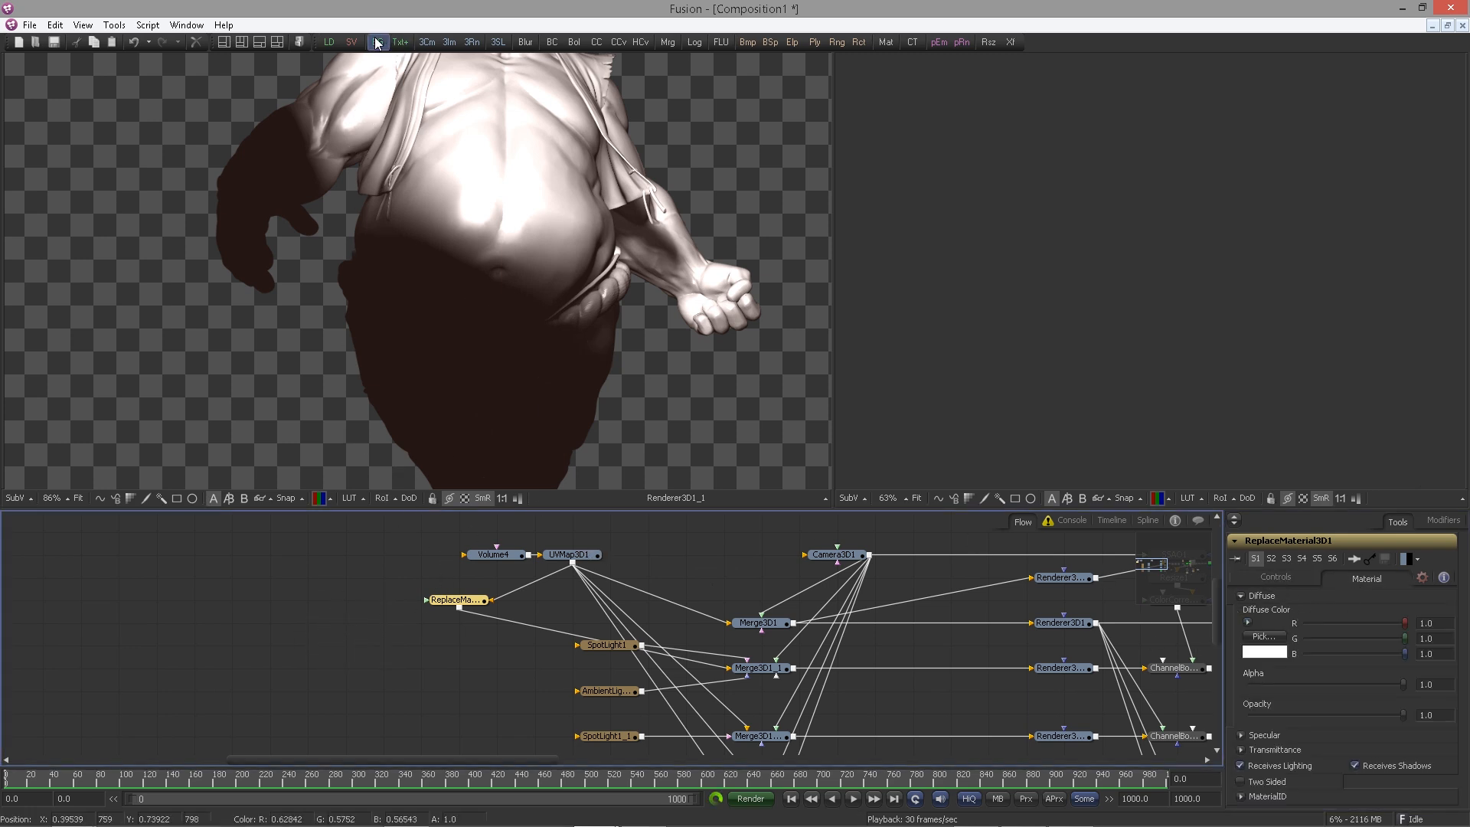
# Add a Loader with MetalGalvanized0020_L.jpg from D:\Texture\Metal and display the texture in the second viewer
pyautogui.moveTo(329, 43); pyautogui.dragTo(264, 651)
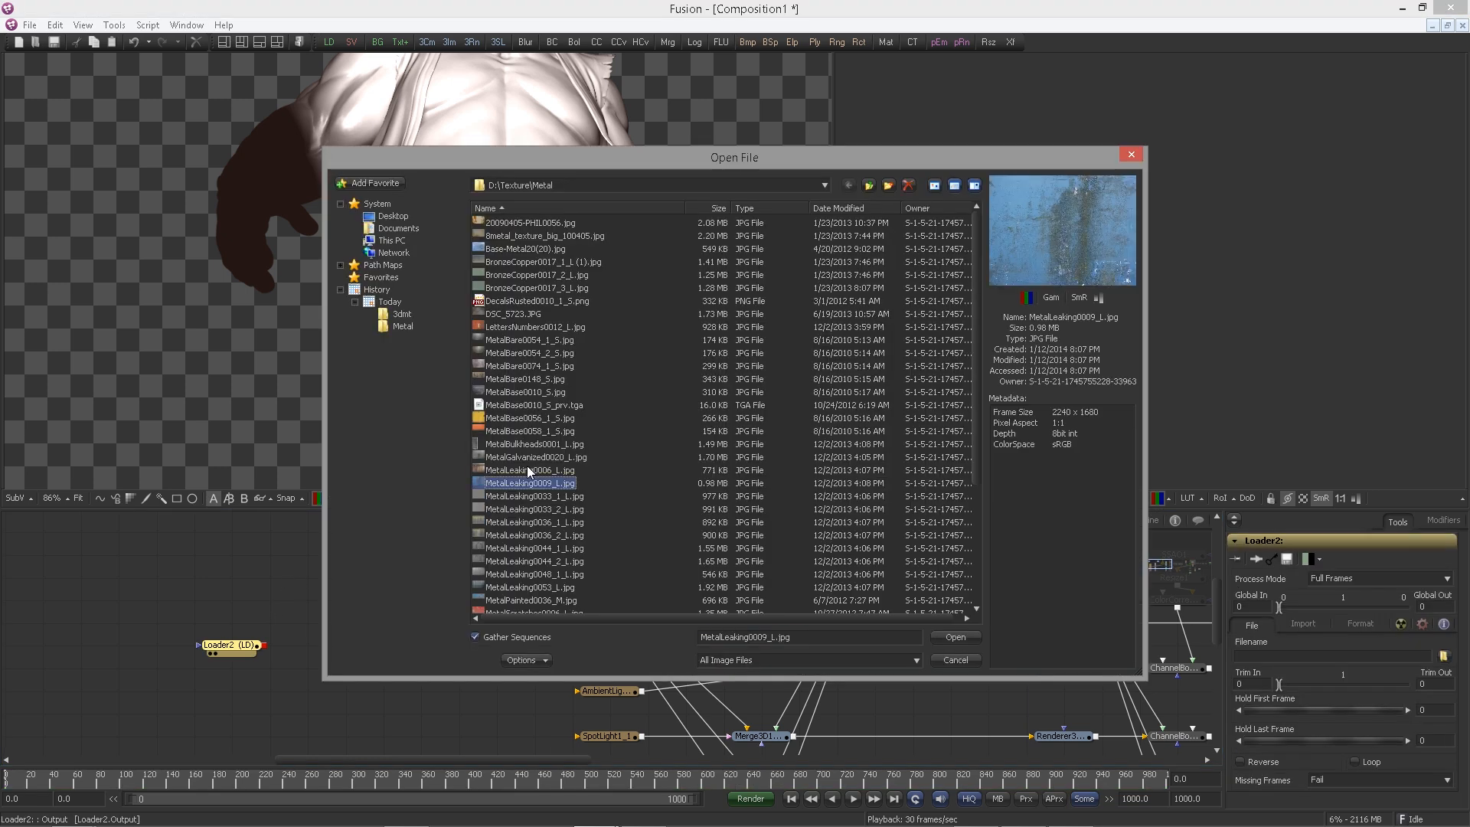
pyautogui.click(533, 520)
pyautogui.click(537, 460)
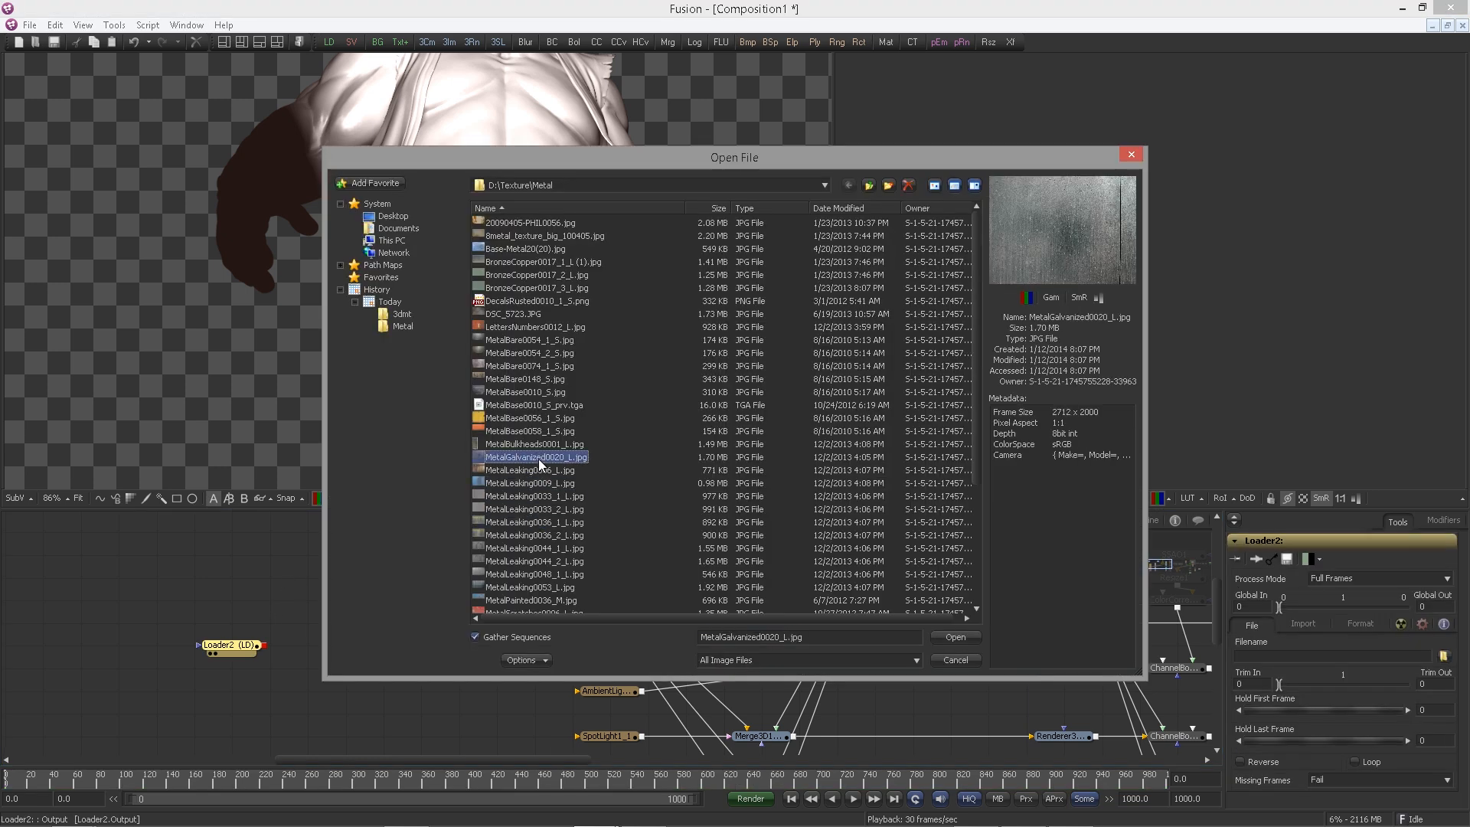
pyautogui.doubleClick(536, 458)
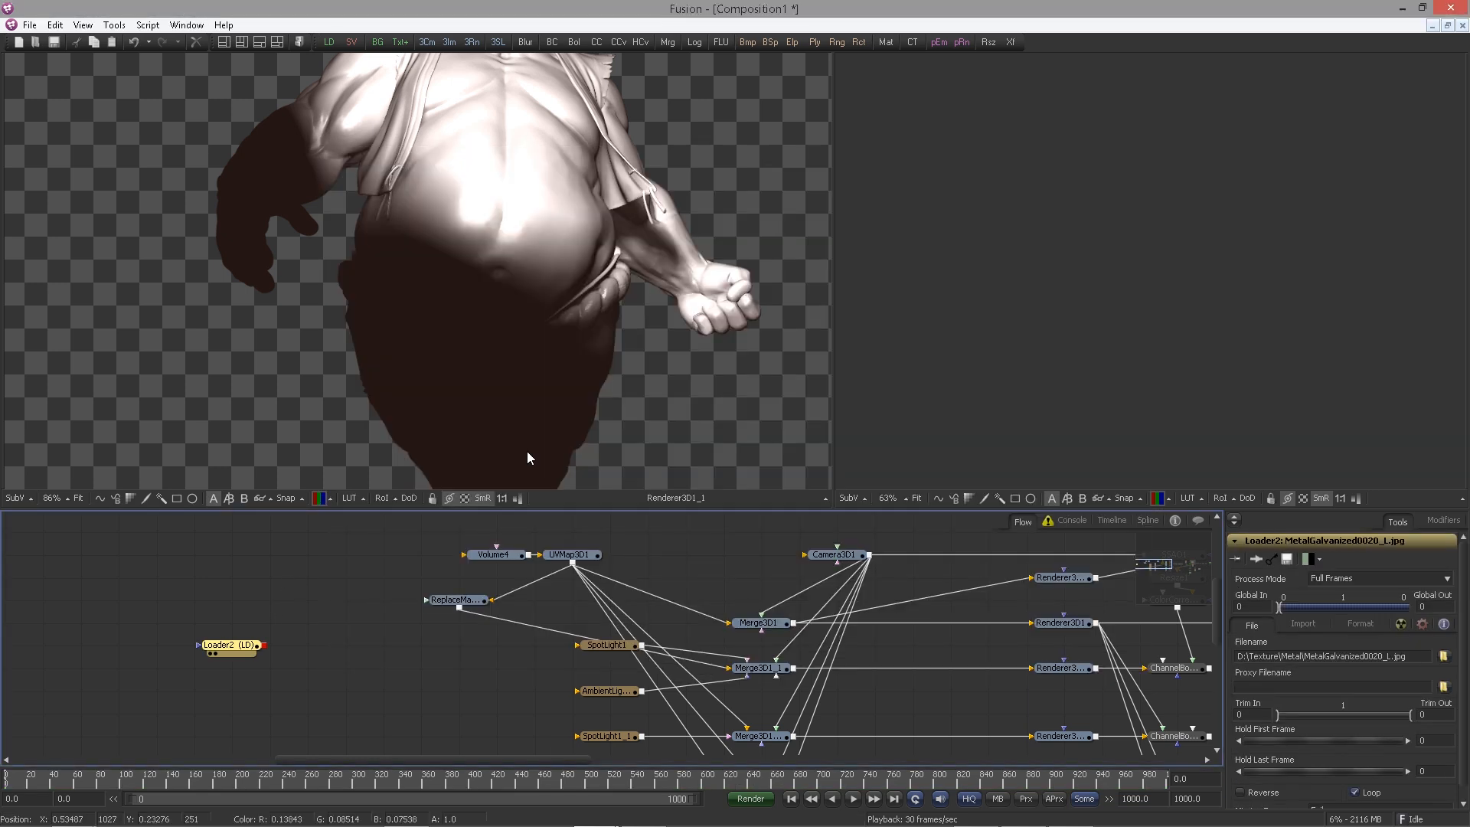
pyautogui.moveTo(230, 644); pyautogui.dragTo(1090, 315)
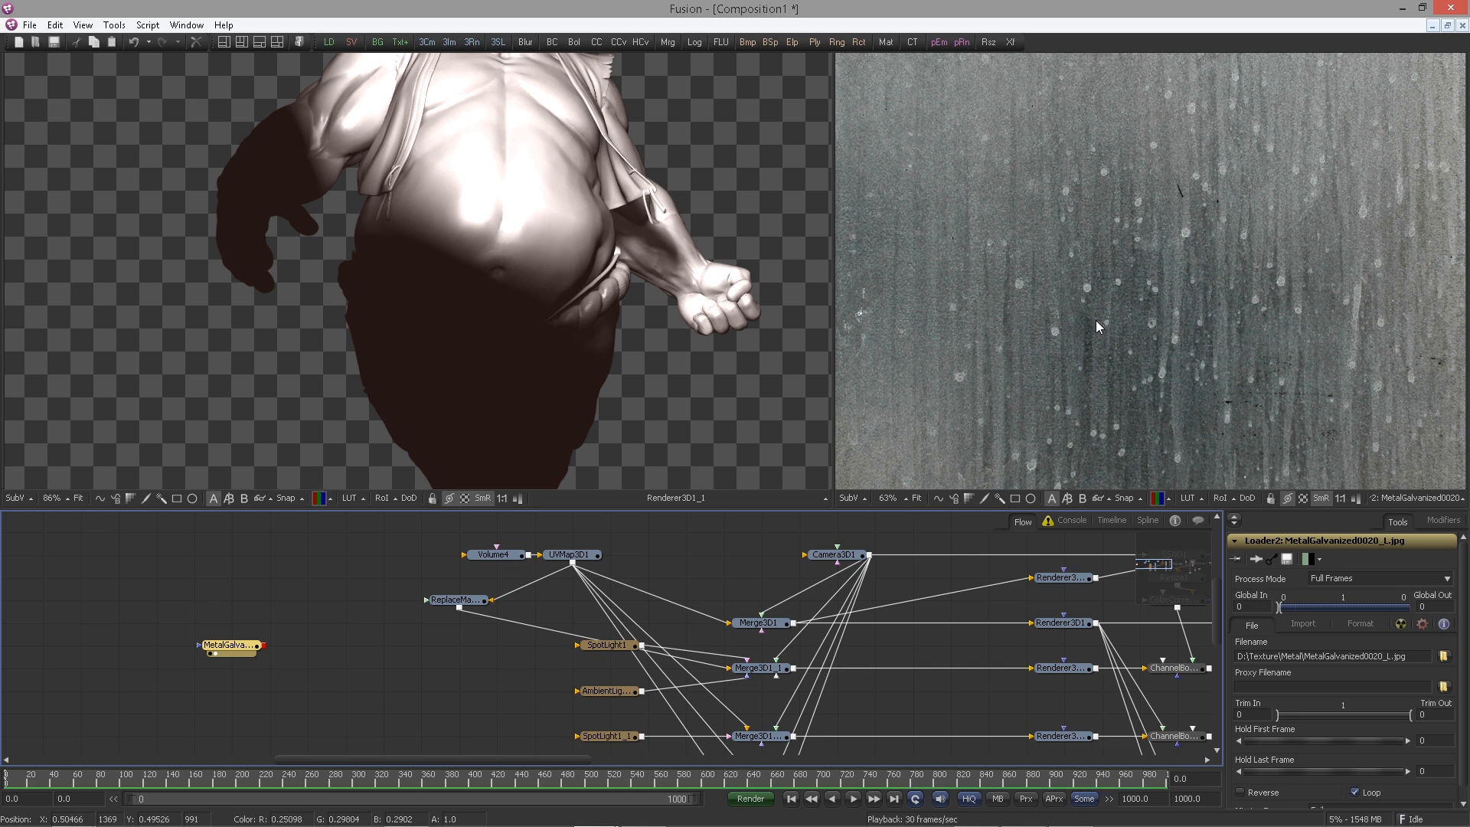
pyautogui.moveTo(228, 648); pyautogui.dragTo(273, 659)
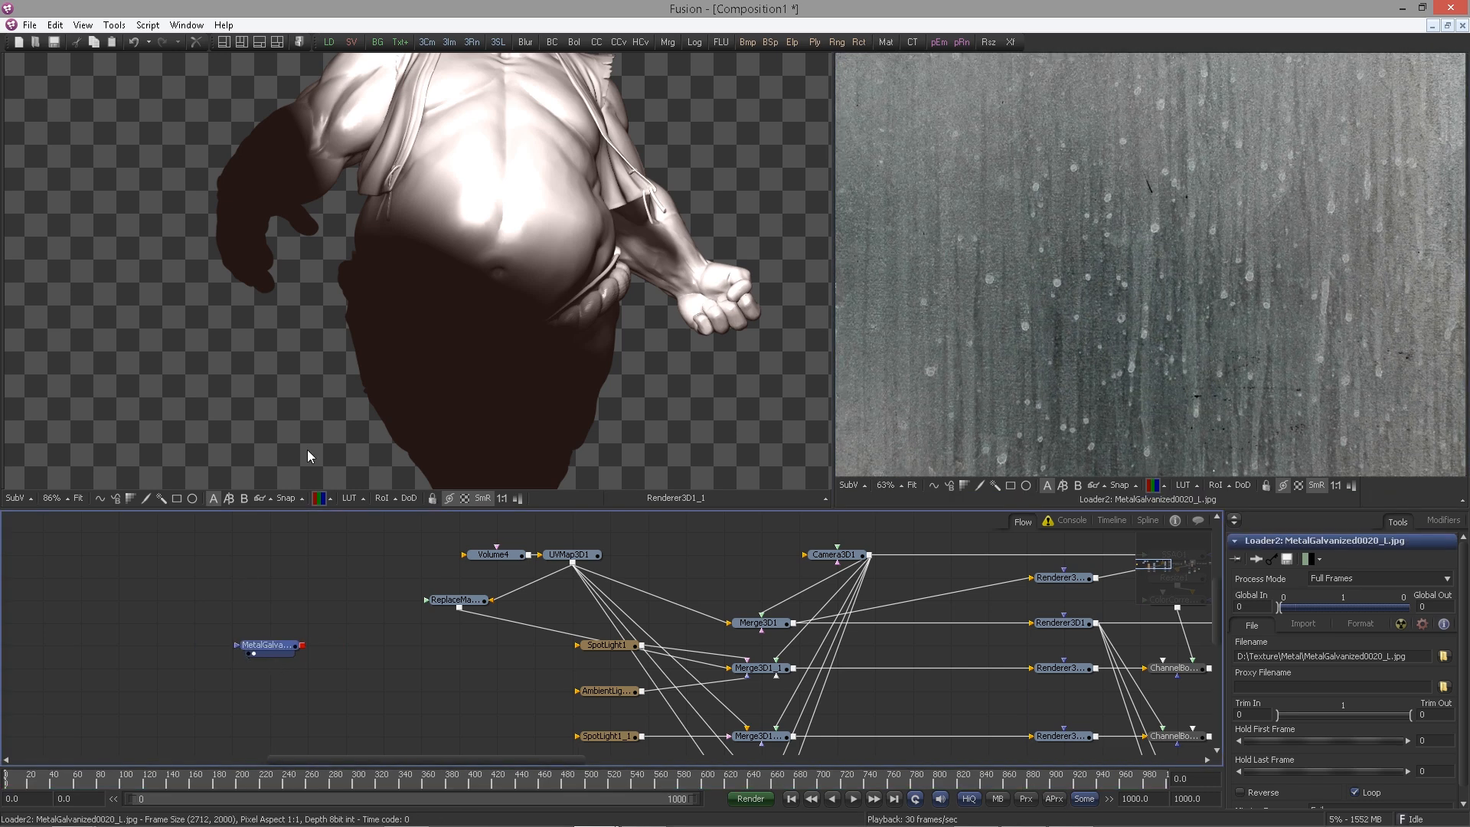
# Add a Background node and a Bitmap mask fed by the metal texture, and display the mask in the second viewer
pyautogui.moveTo(378, 41); pyautogui.dragTo(256, 651)
pyautogui.click(747, 42)
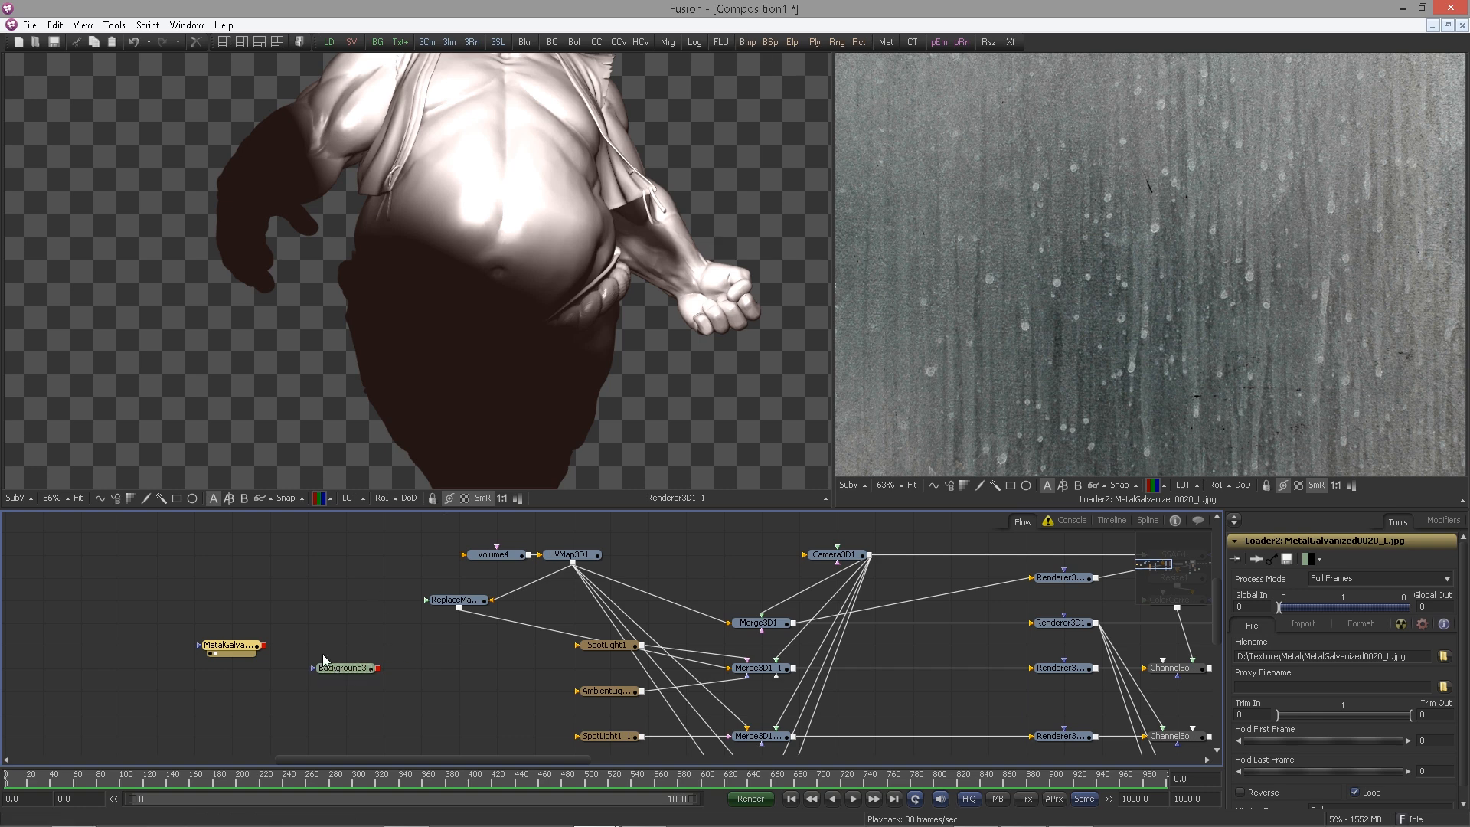
pyautogui.press('2')
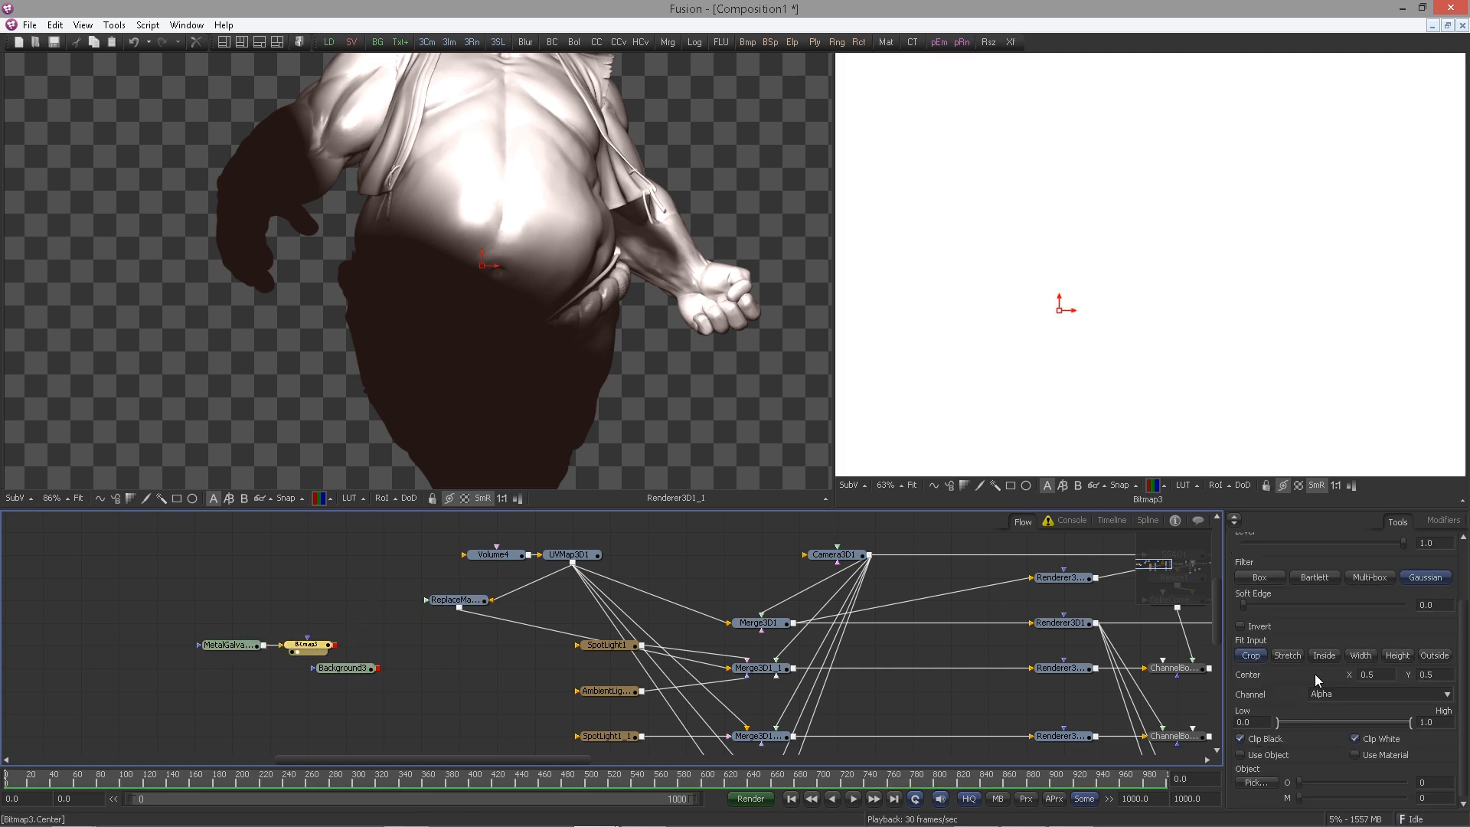
# Set the Bitmap mask's channel to Red and narrow its range to about 0.38 low and 0.71 high
pyautogui.click(1347, 693)
pyautogui.click(1324, 706)
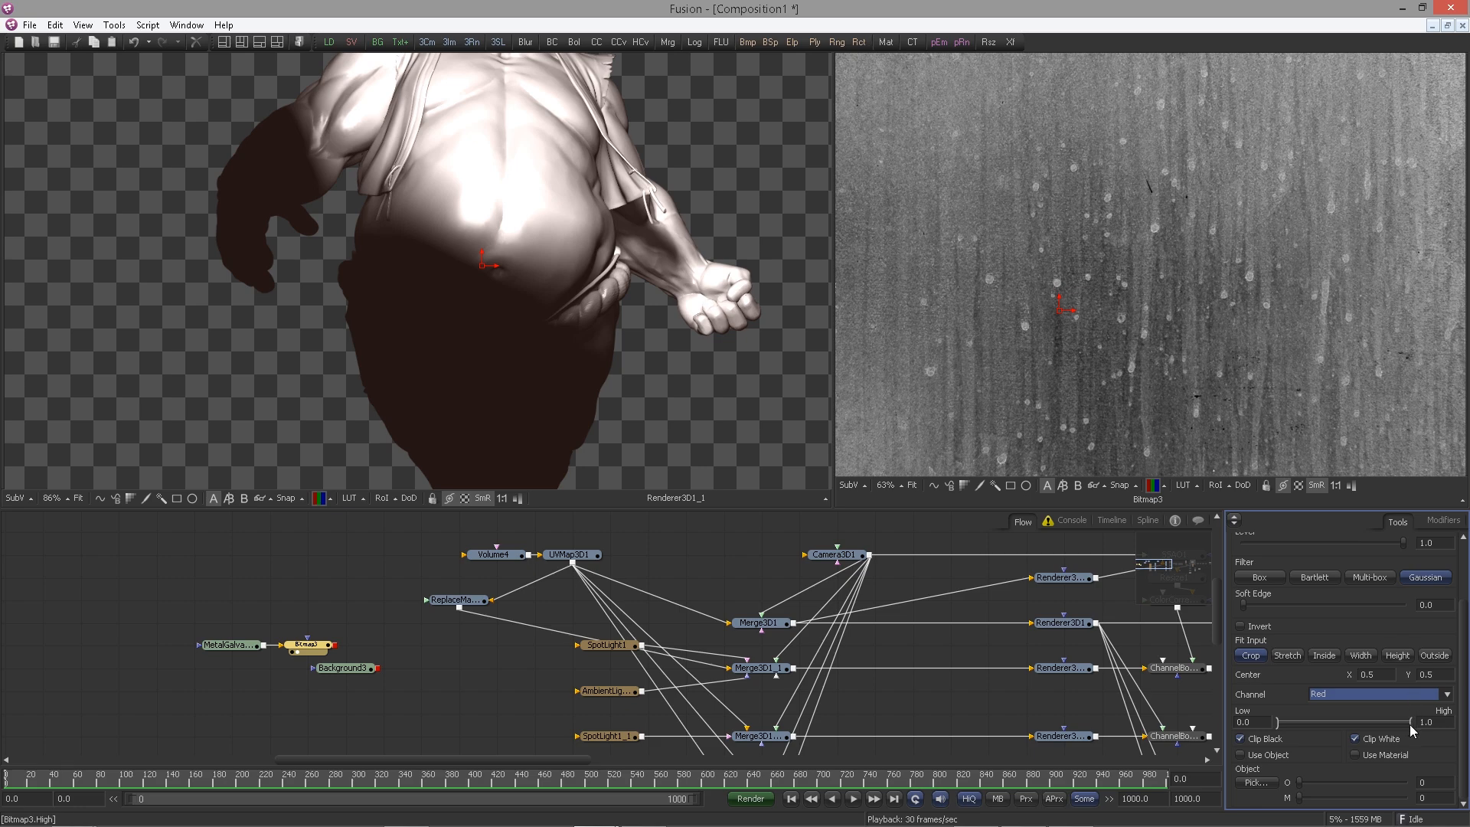
pyautogui.moveTo(1410, 725); pyautogui.dragTo(1352, 699)
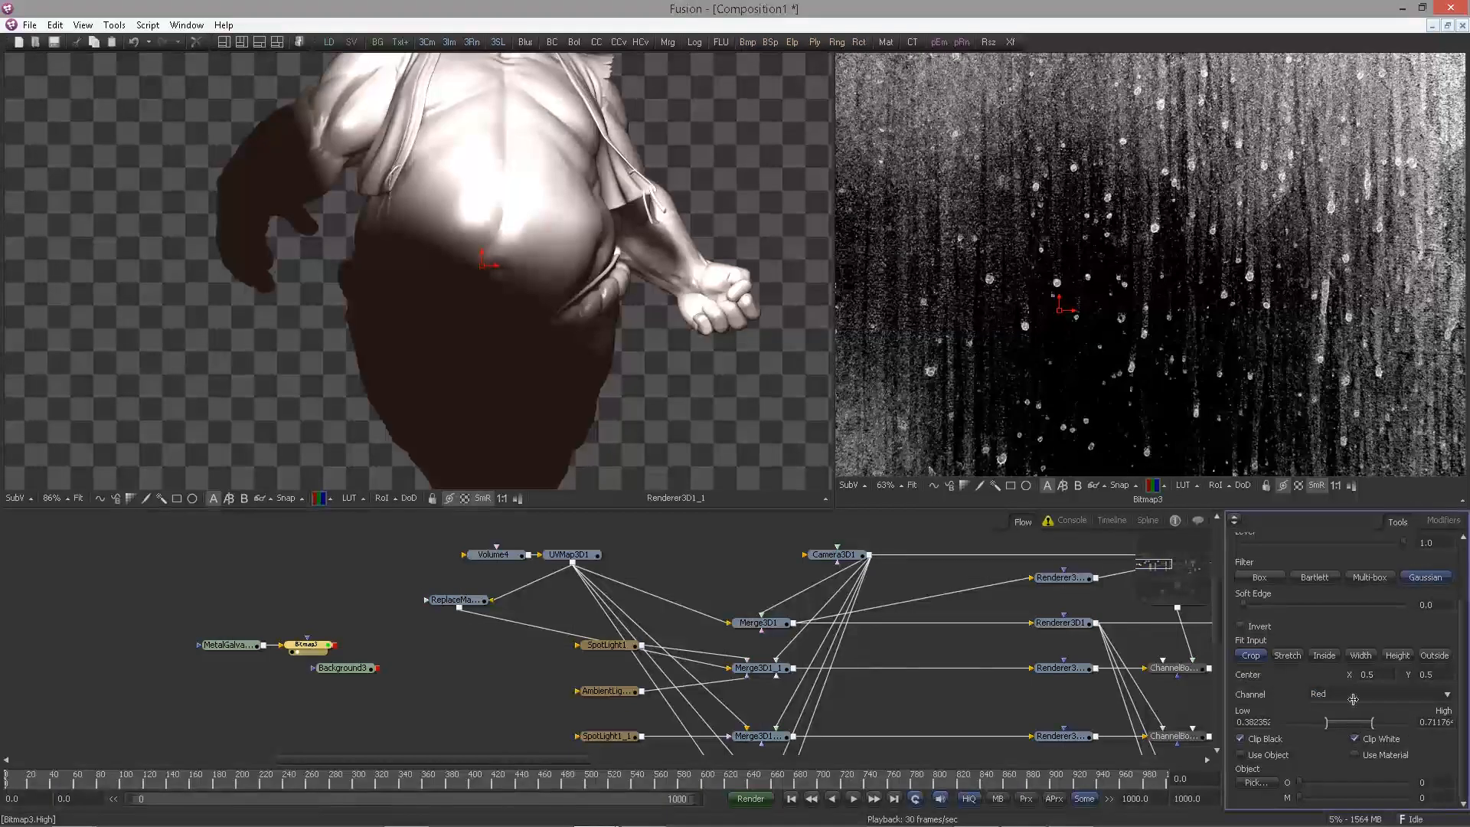
# Connect Bitmap3 as the mask of Background3 and view the background over the transparency checkerboard in the second viewer
pyautogui.moveTo(335, 645); pyautogui.dragTo(354, 671)
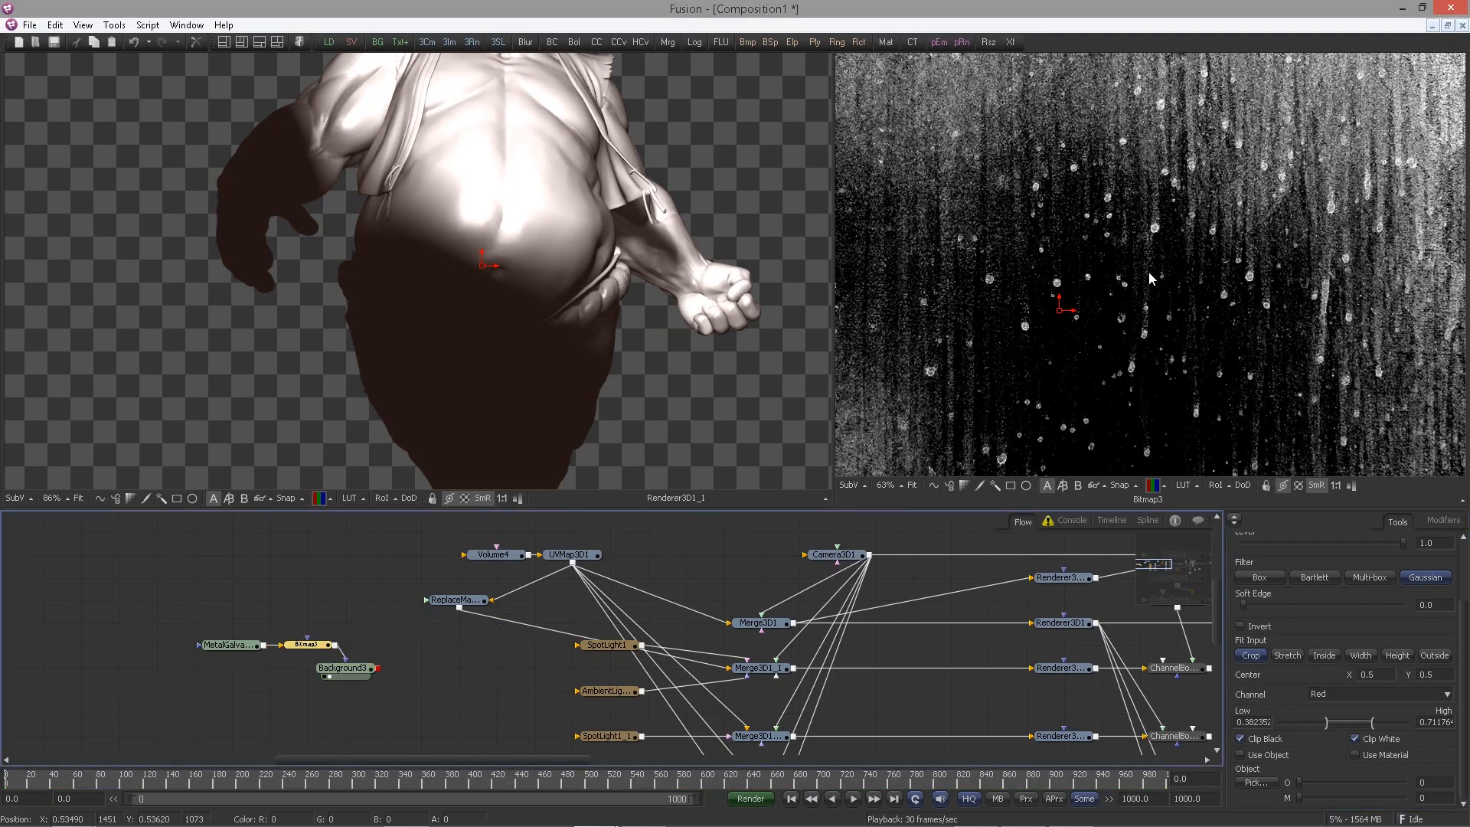
pyautogui.moveTo(1153, 291); pyautogui.dragTo(903, 295)
pyautogui.click(1299, 485)
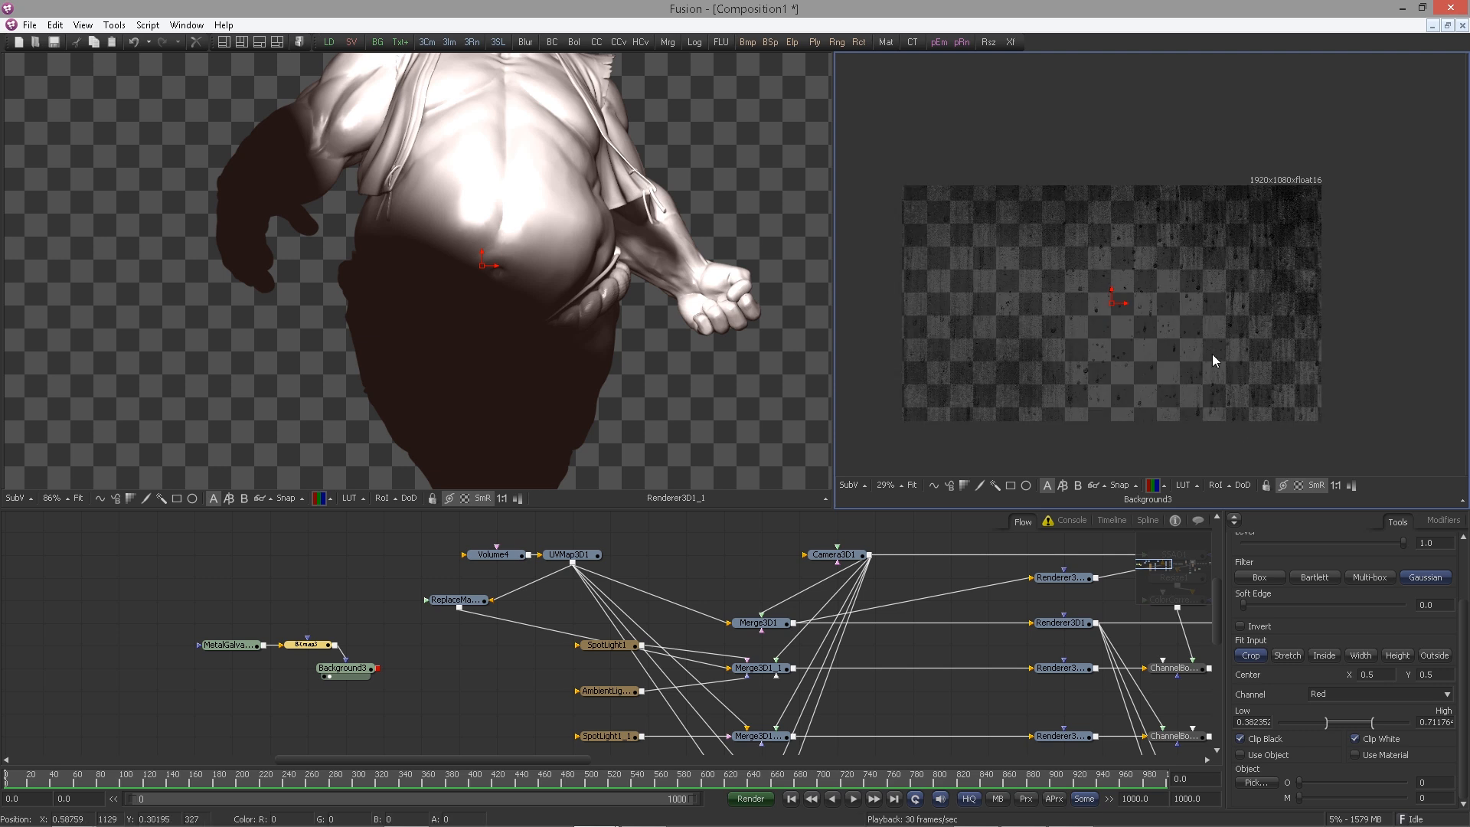
pyautogui.scroll(2, 1213, 360)
# Add a Blinn material node and connect Background3 to its Specular Intensity Material input
pyautogui.moveTo(367, 674); pyautogui.dragTo(405, 674)
pyautogui.hotkey('ctrl', 'space')
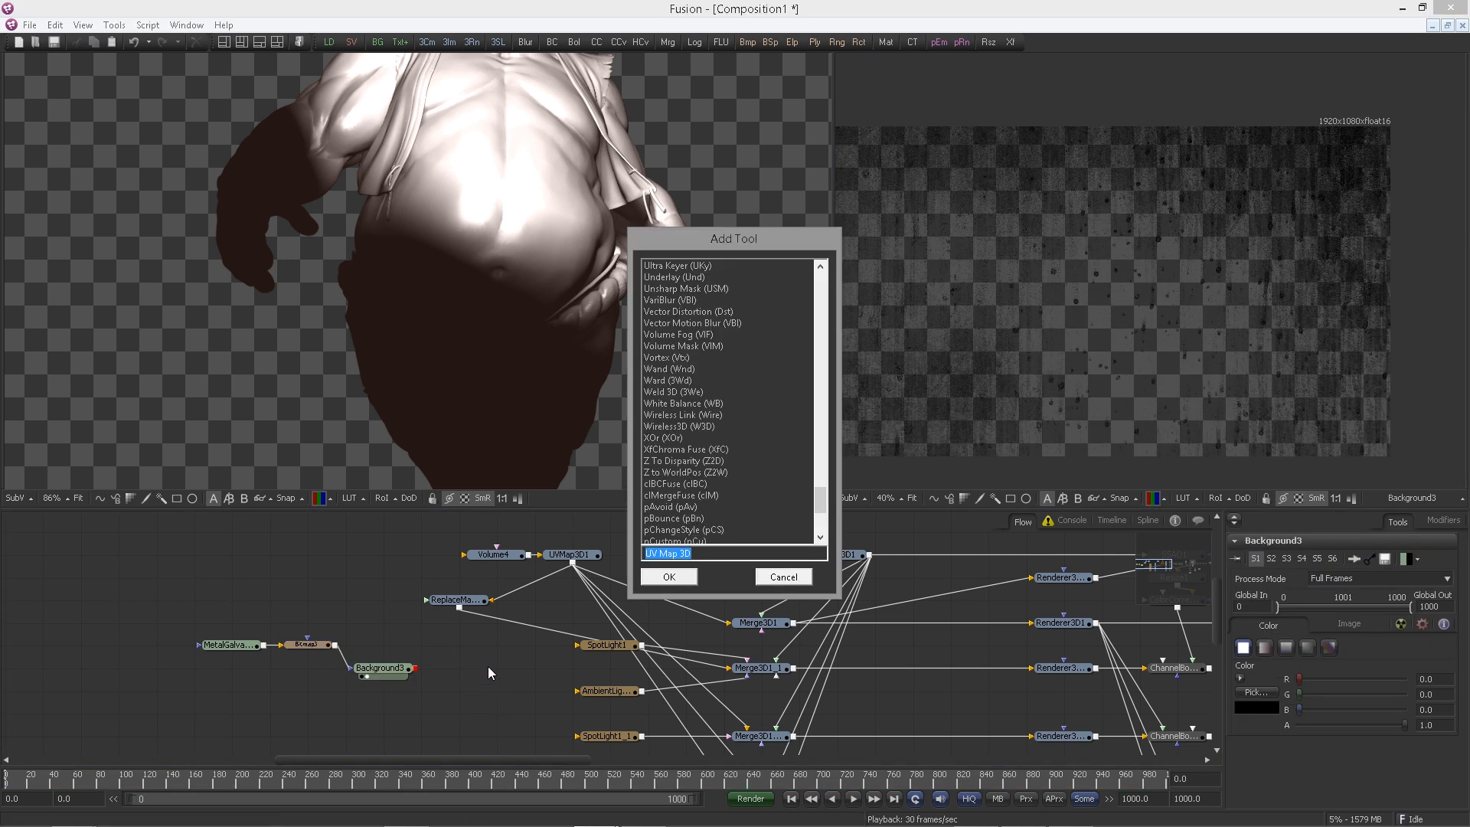
pyautogui.write('blin')
pyautogui.press('Return')
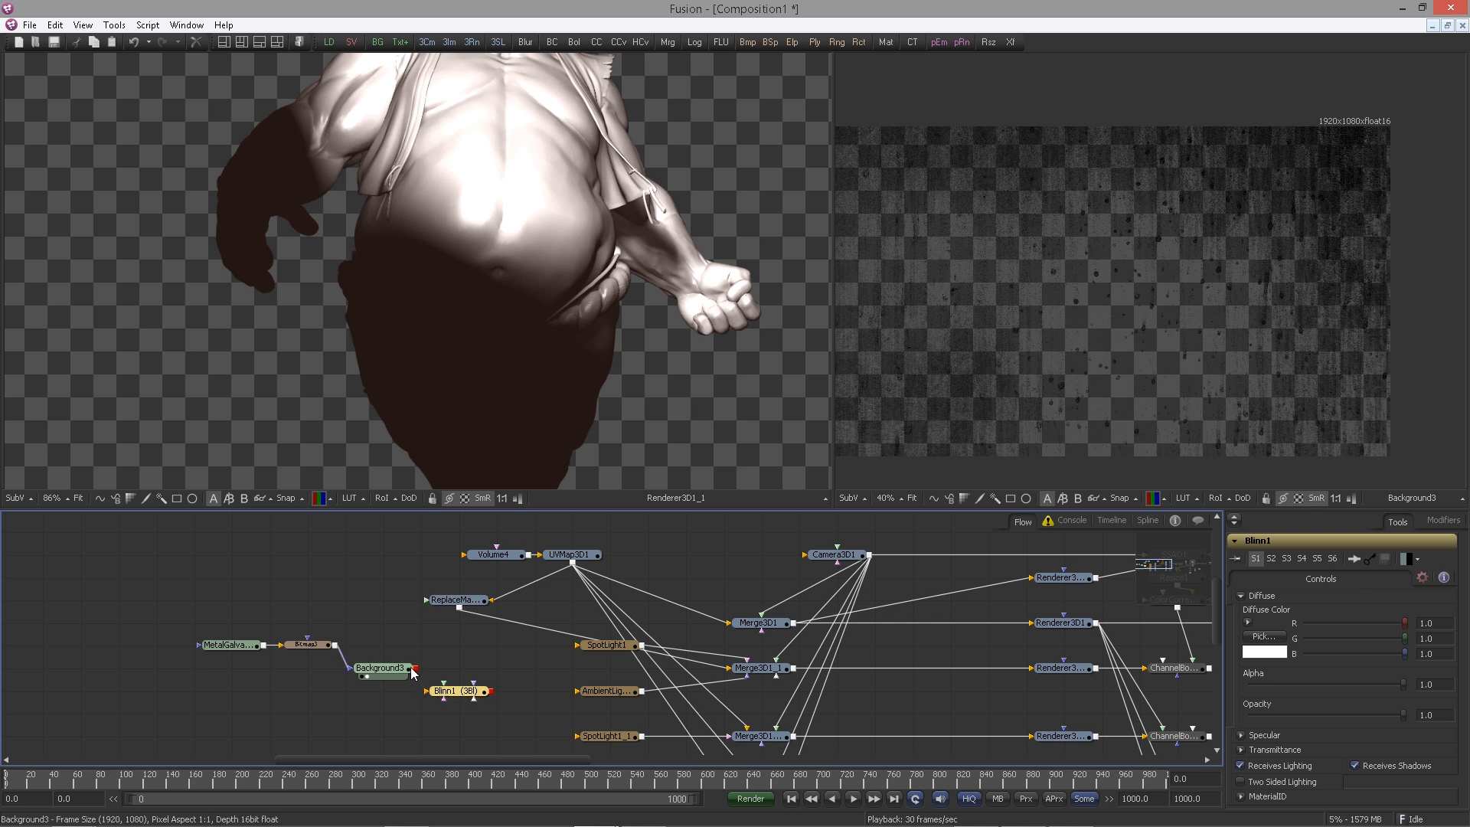
pyautogui.moveTo(412, 671); pyautogui.dragTo(461, 692)
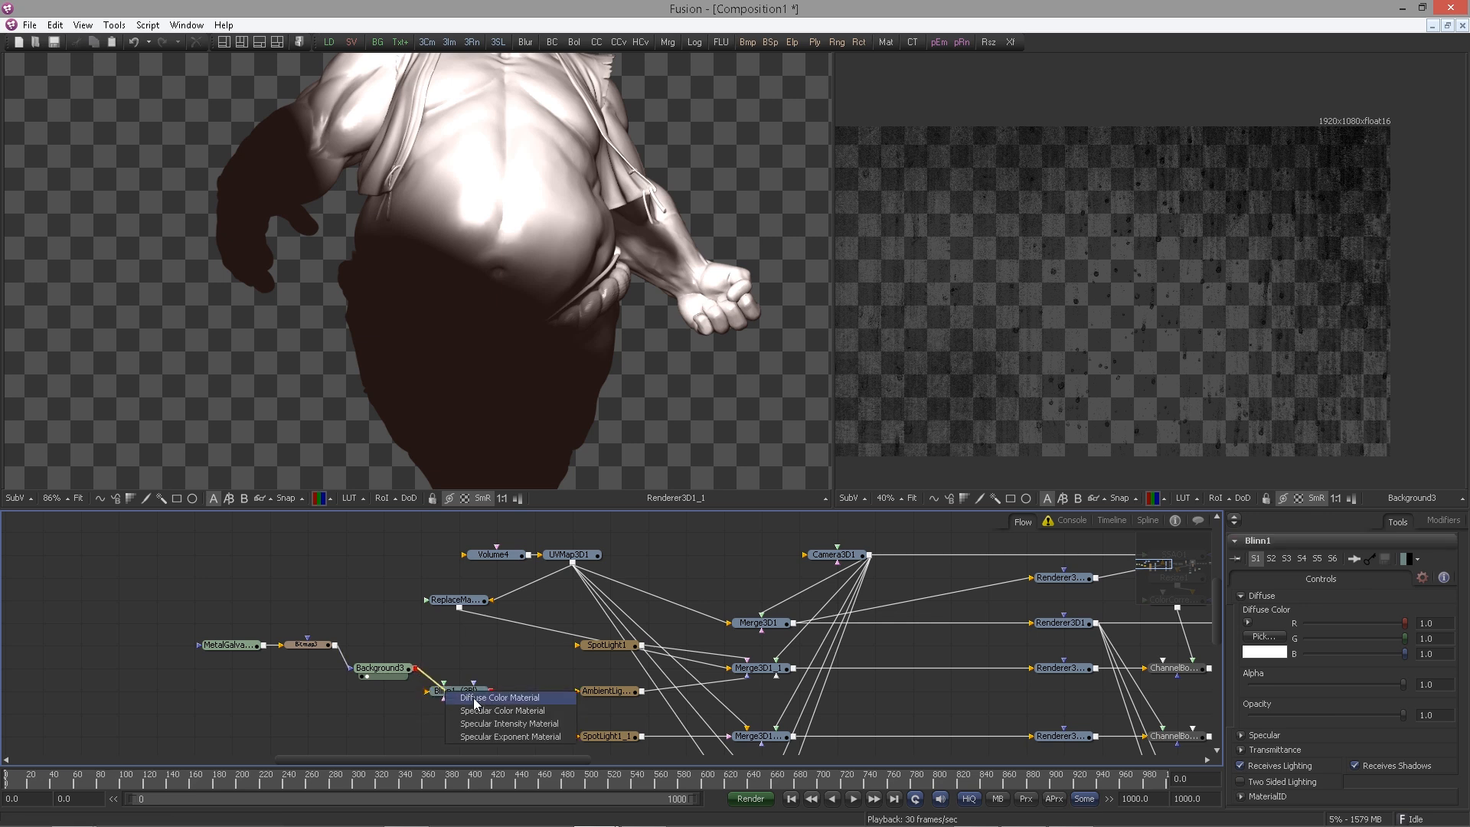
pyautogui.click(499, 724)
# Connect Blinn1 to ReplaceMaterial3D1 as its material, and line up the texture, mask, background and Blinn nodes in a row
pyautogui.moveTo(383, 668); pyautogui.dragTo(383, 646)
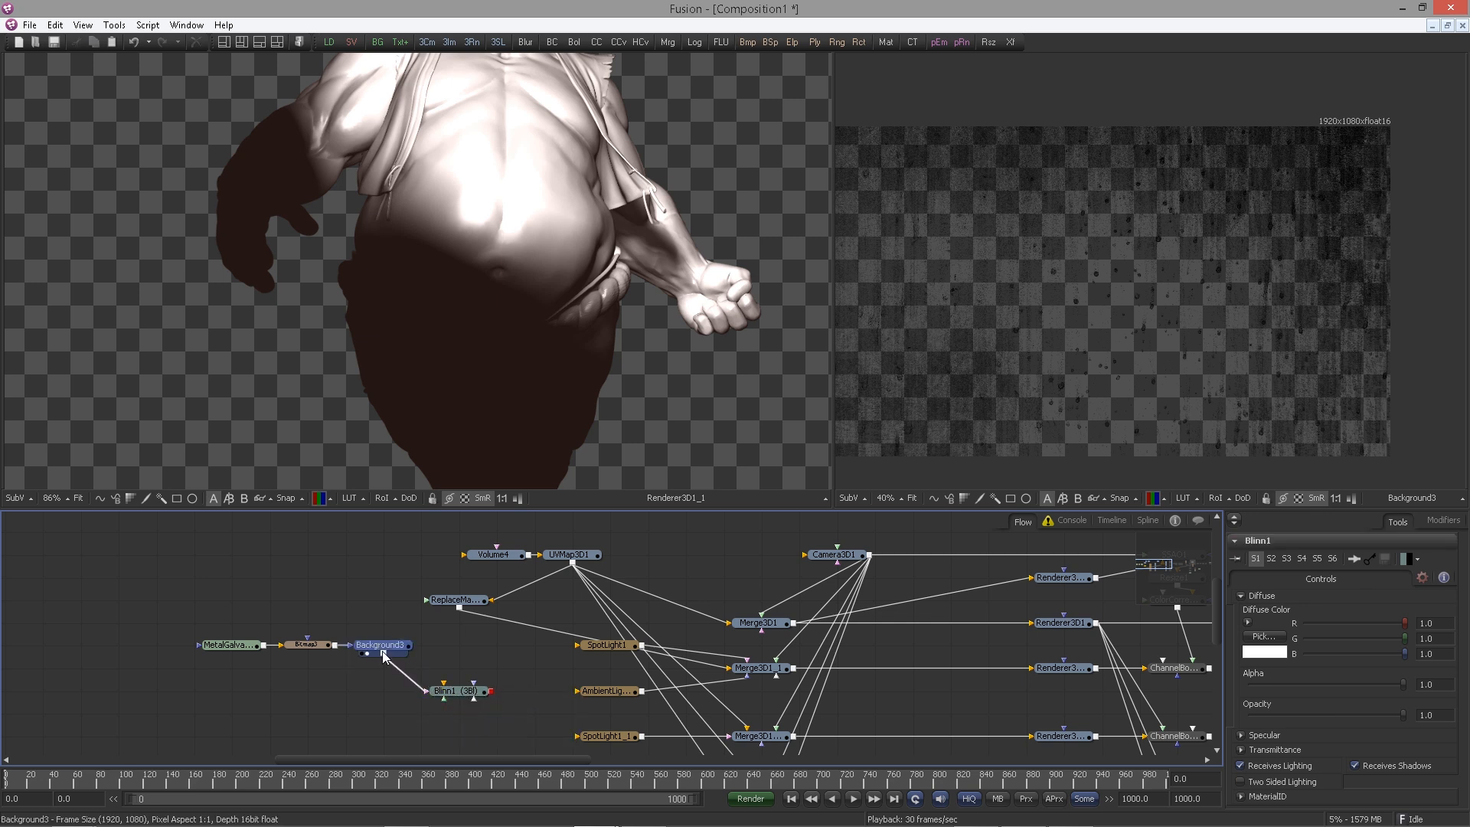
pyautogui.moveTo(487, 691); pyautogui.dragTo(457, 601)
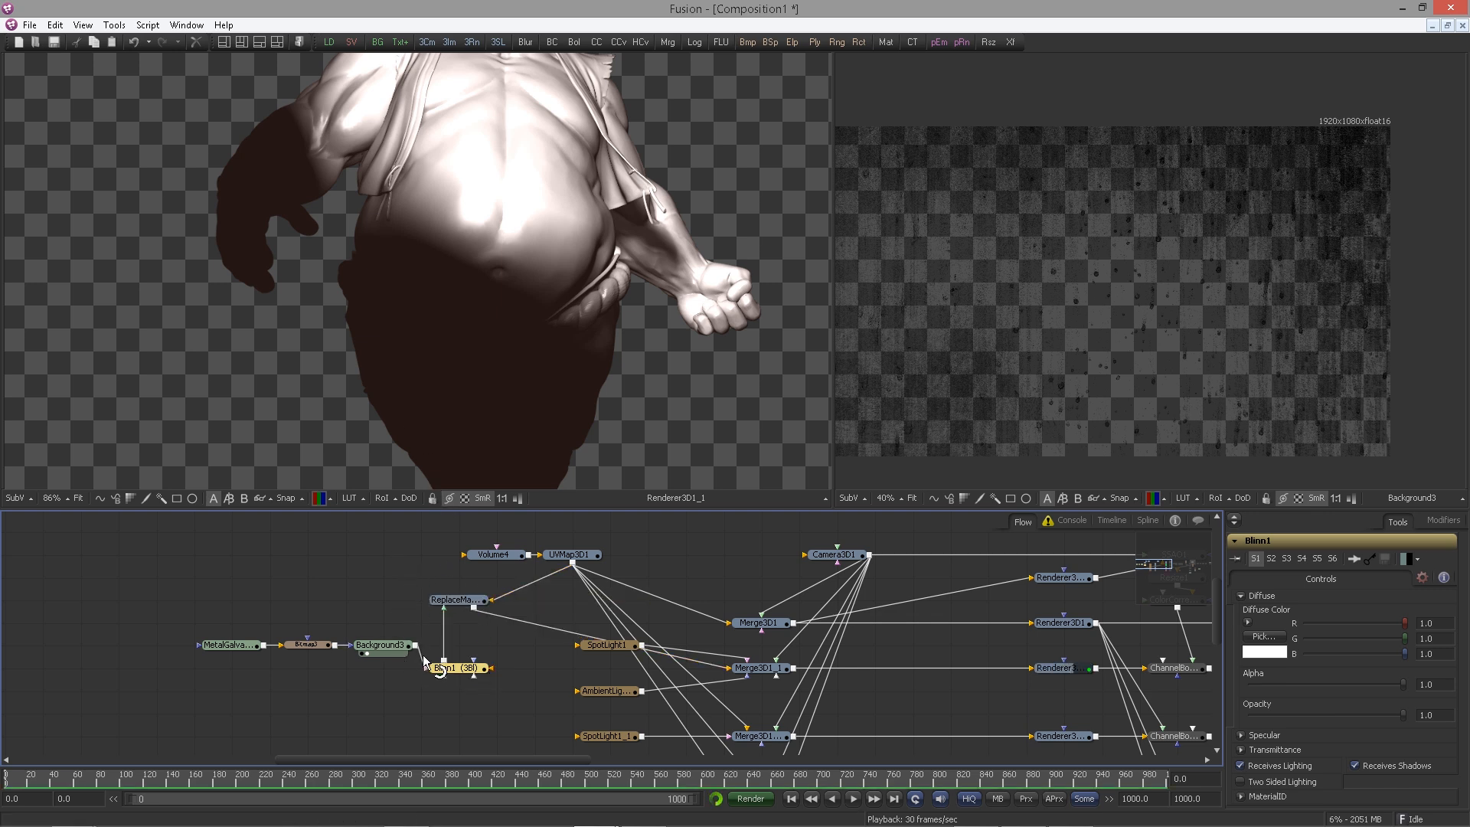
pyautogui.click(390, 649)
pyautogui.moveTo(191, 617); pyautogui.dragTo(401, 656)
pyautogui.moveTo(389, 645); pyautogui.dragTo(313, 623)
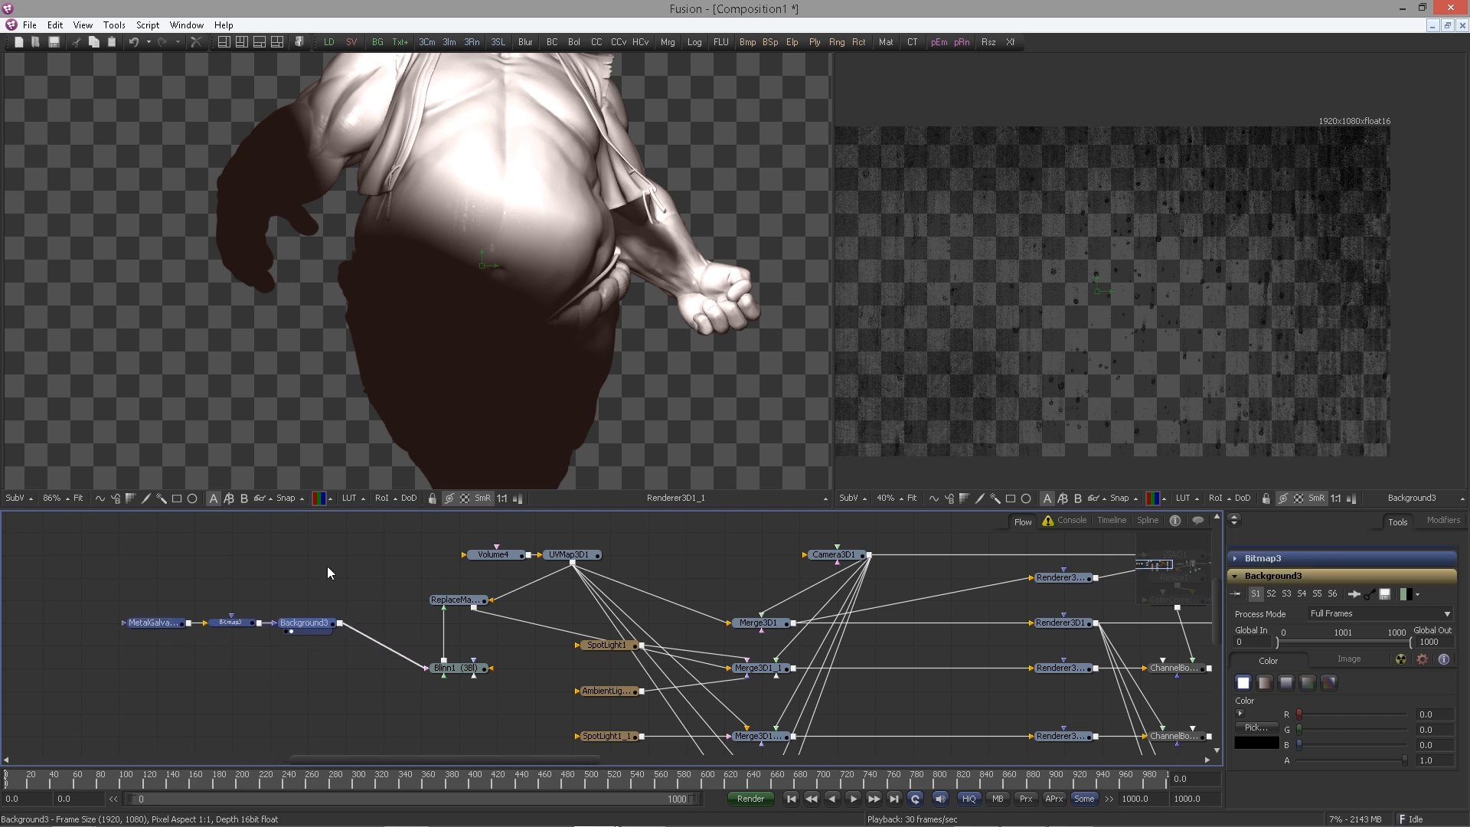
pyautogui.moveTo(452, 667); pyautogui.dragTo(417, 622)
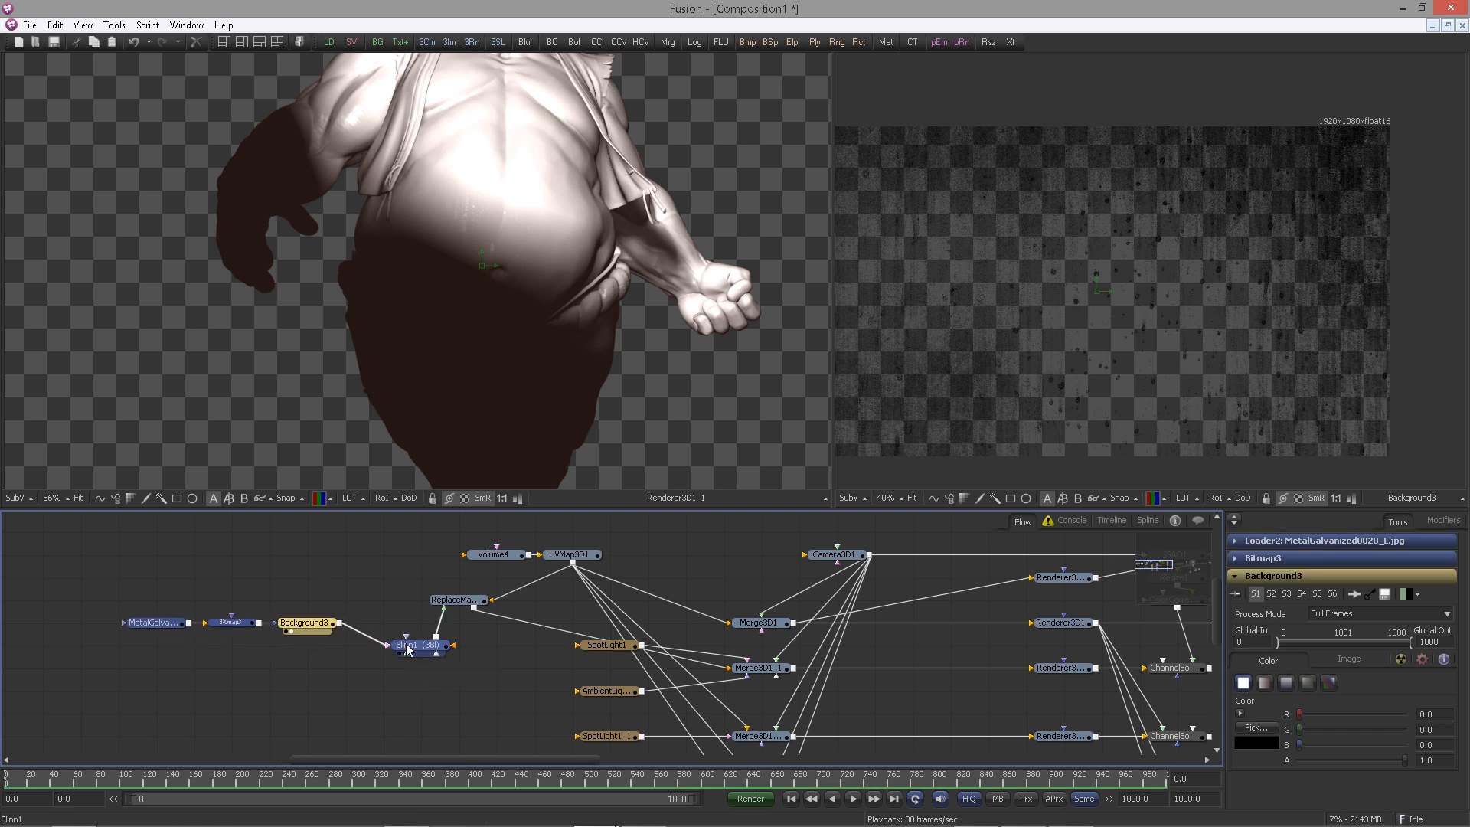
# Widen Bitmap3's range to about 0.16 low and 0.81 high, and inspect the character's torso in the first viewer
pyautogui.click(232, 622)
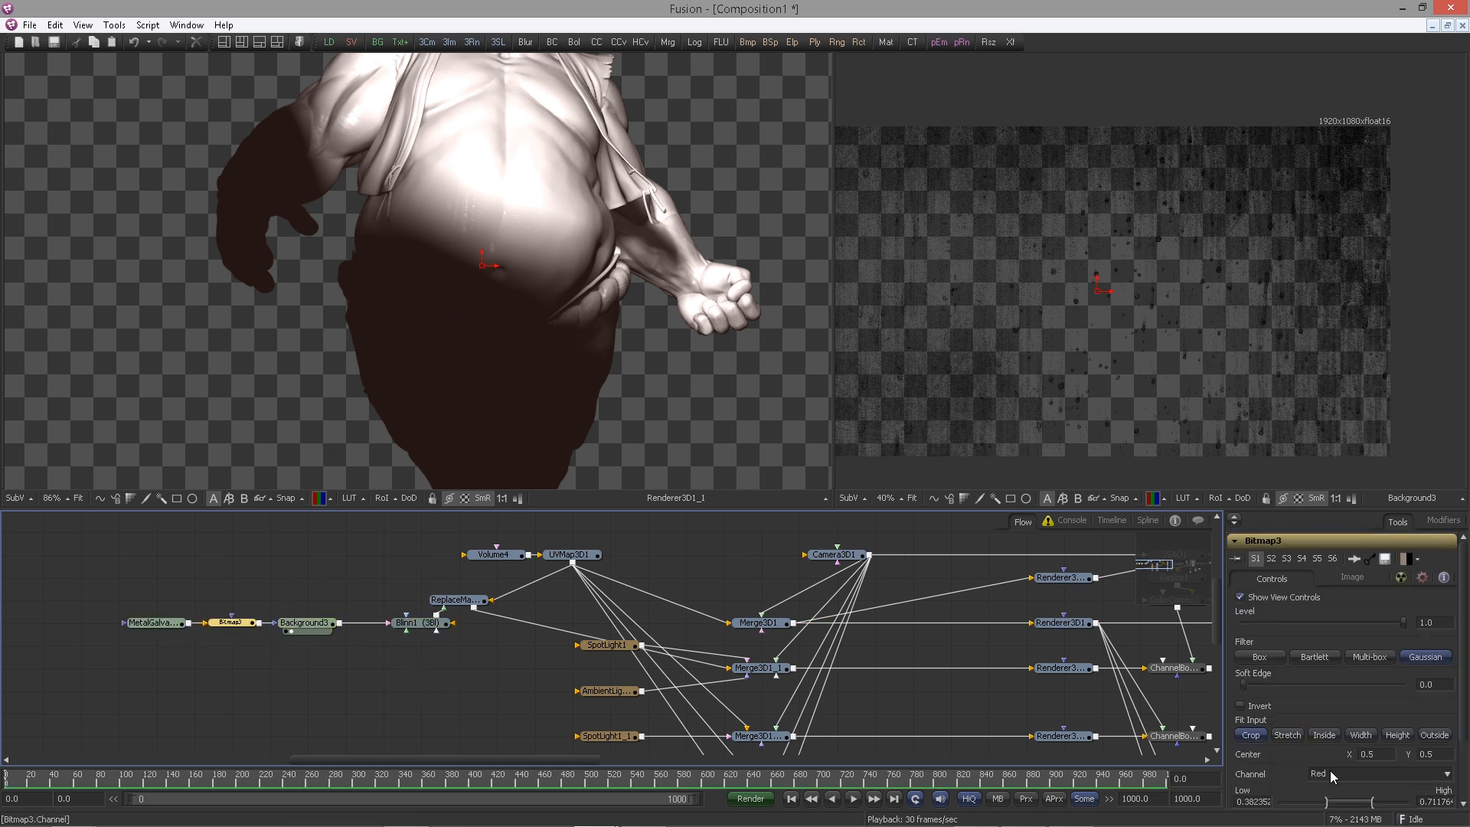
pyautogui.moveTo(1326, 802); pyautogui.dragTo(1346, 802)
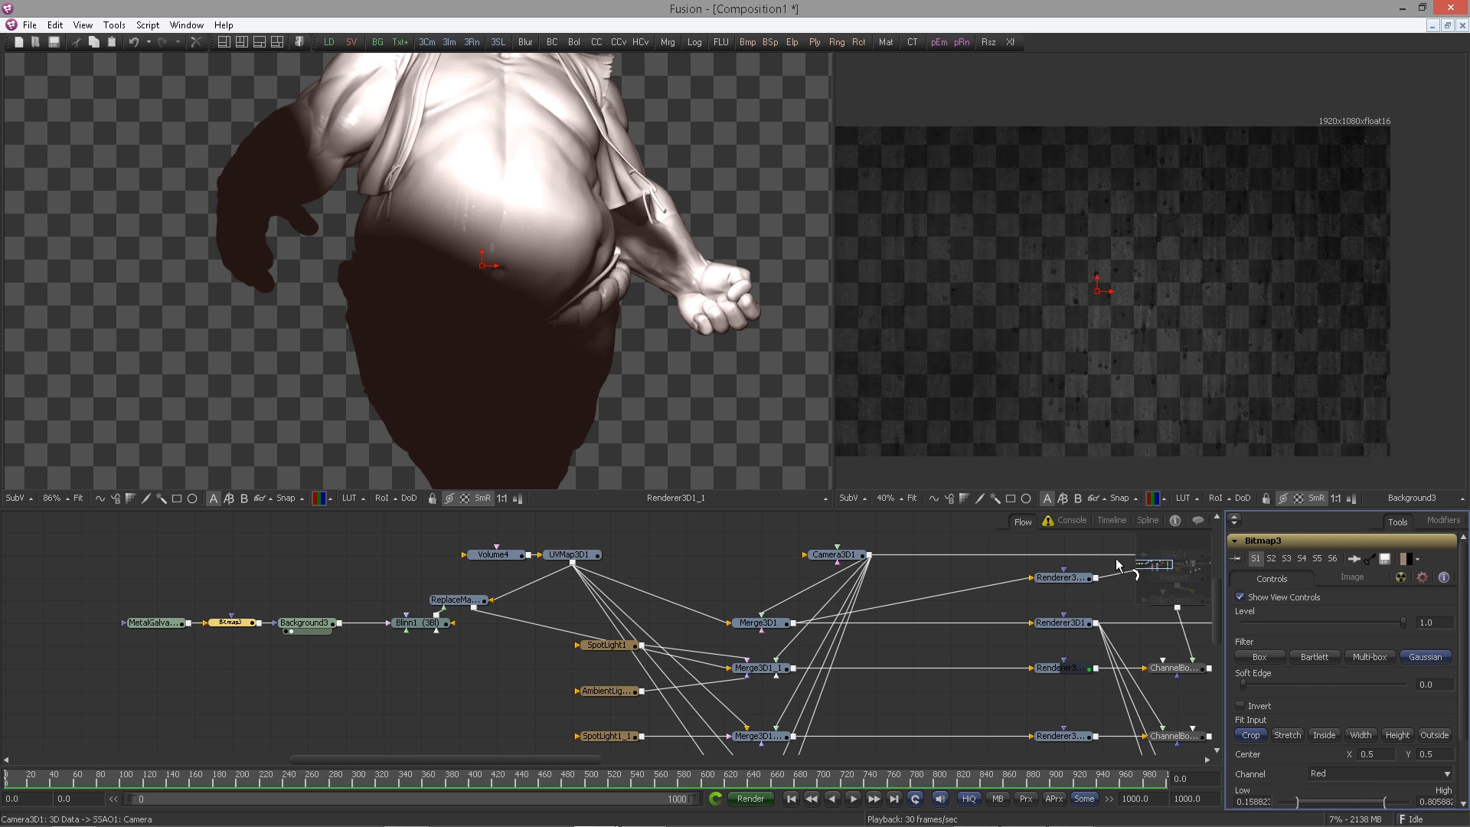
pyautogui.moveTo(527, 293); pyautogui.dragTo(554, 376)
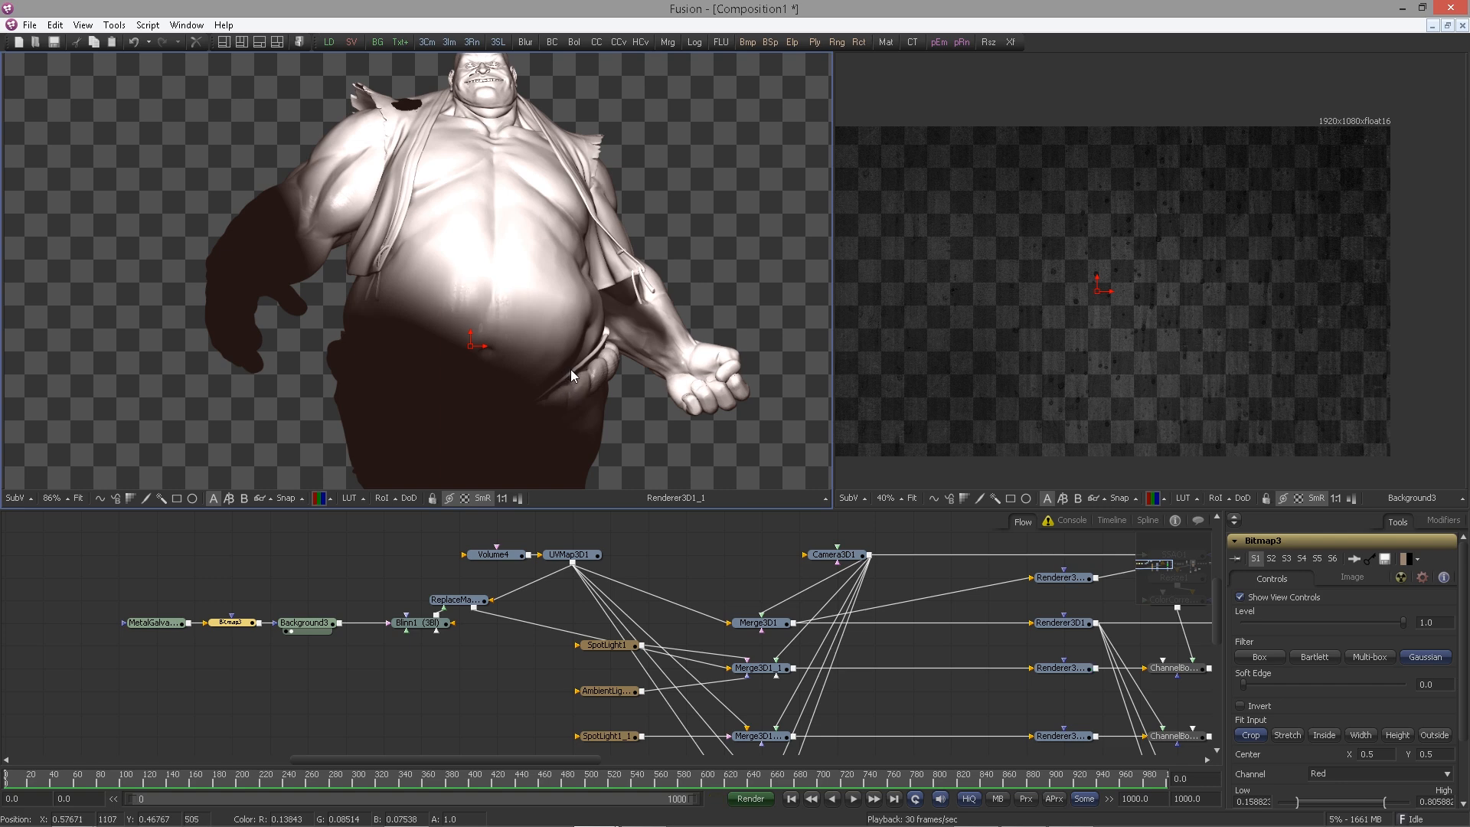
pyautogui.scroll(2, 497, 307)
# Add a Create Bump Map node below the Background3 and Blinn1 nodes
pyautogui.hotkey('ctrl', 'space')
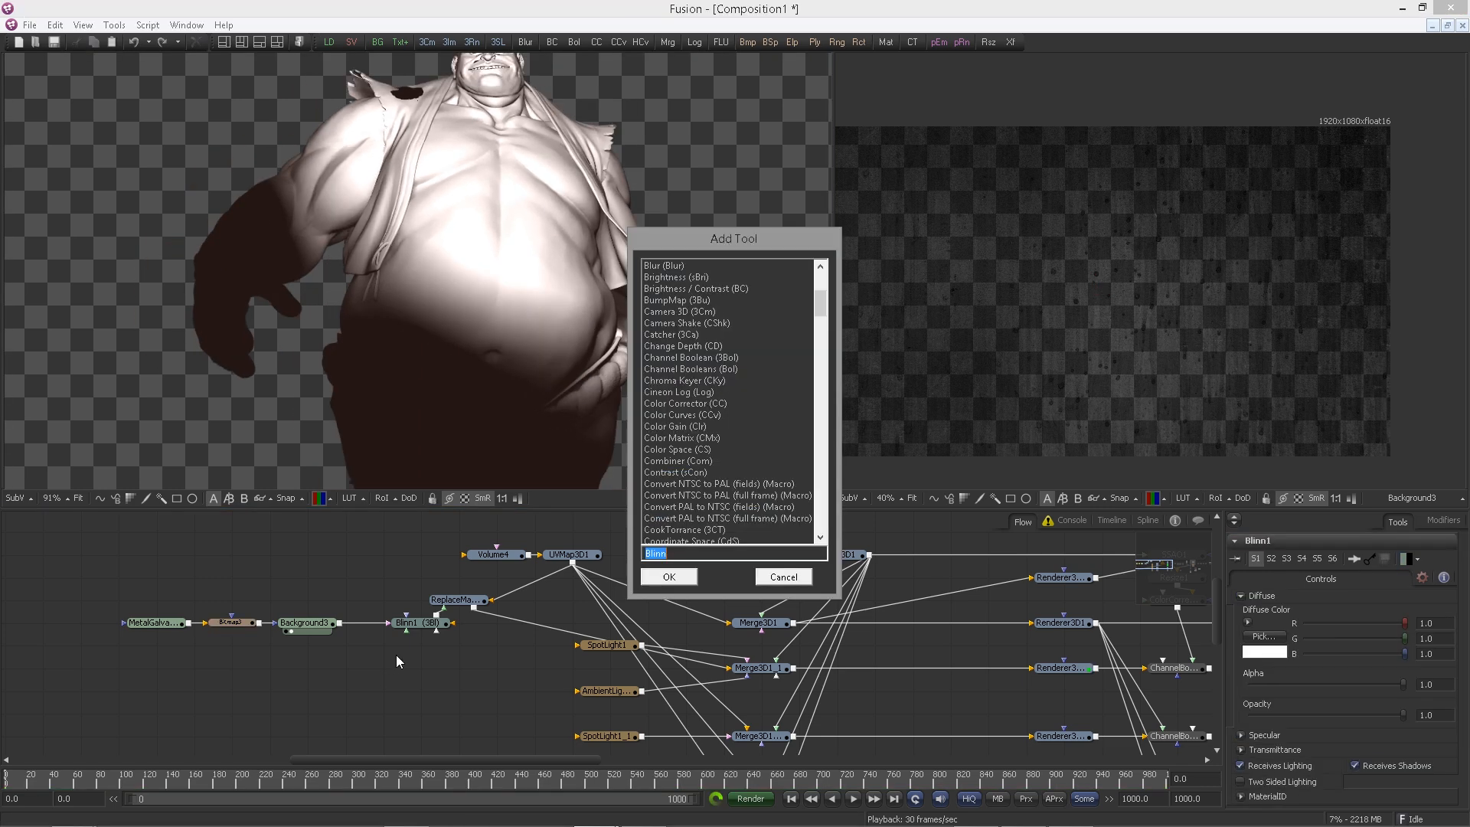
pyautogui.write('creat')
pyautogui.press('Return')
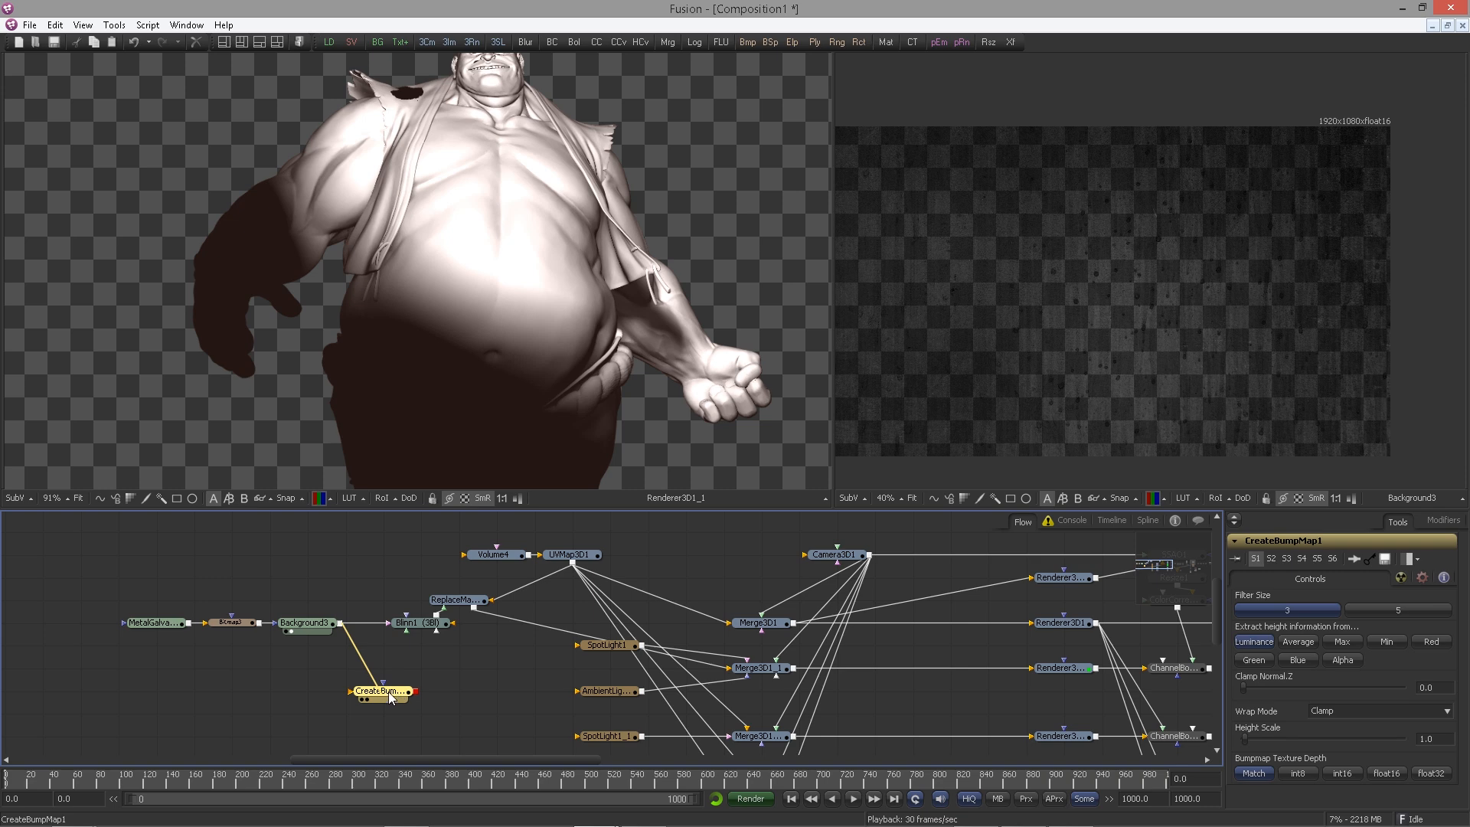
# Set the Create Bump Map node's texture depth to float16, and add a BumpMap node after it with Bumpmap as its source type
pyautogui.moveTo(388, 691); pyautogui.dragTo(388, 692)
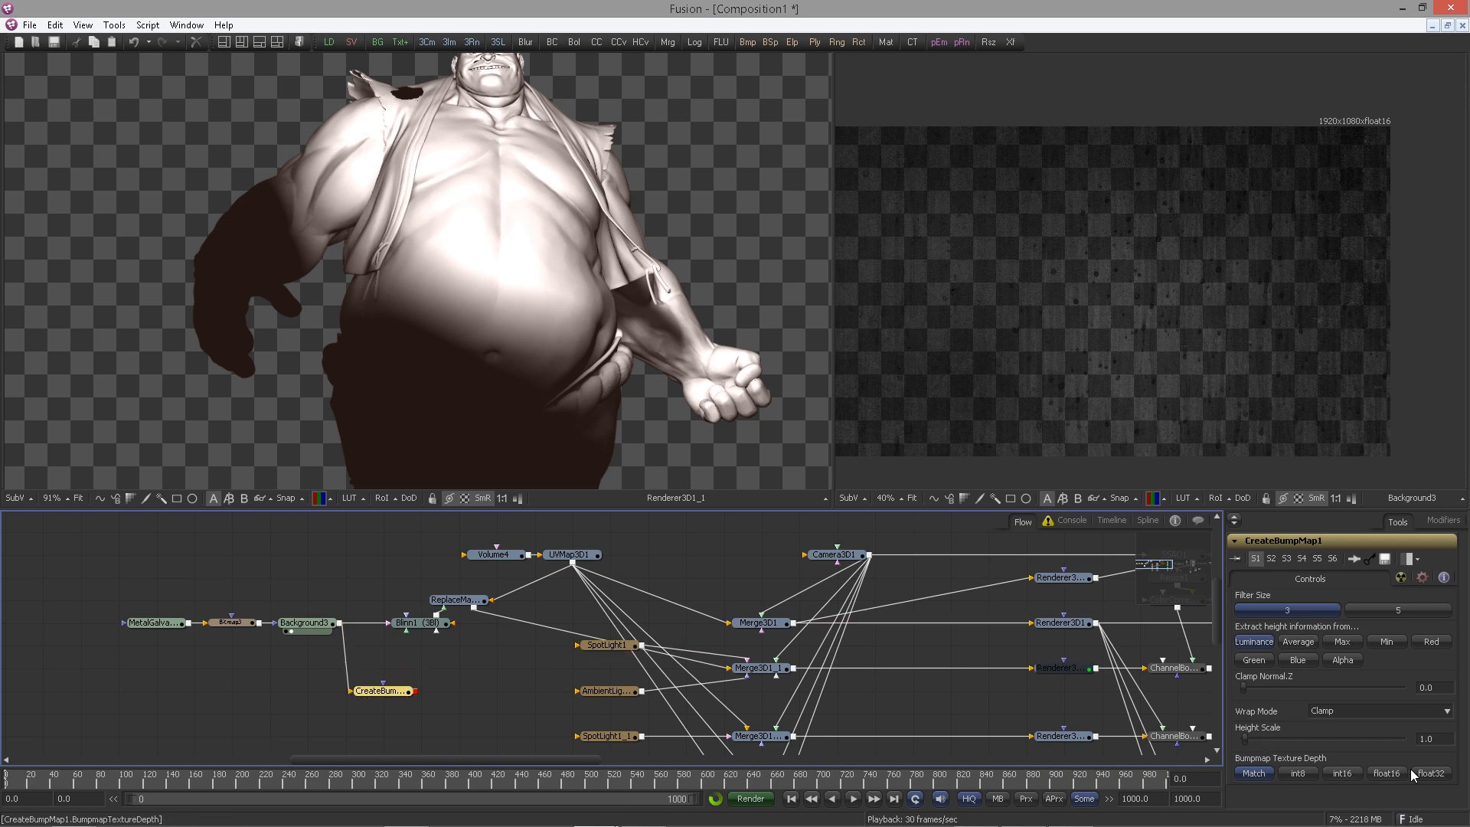
pyautogui.click(1390, 773)
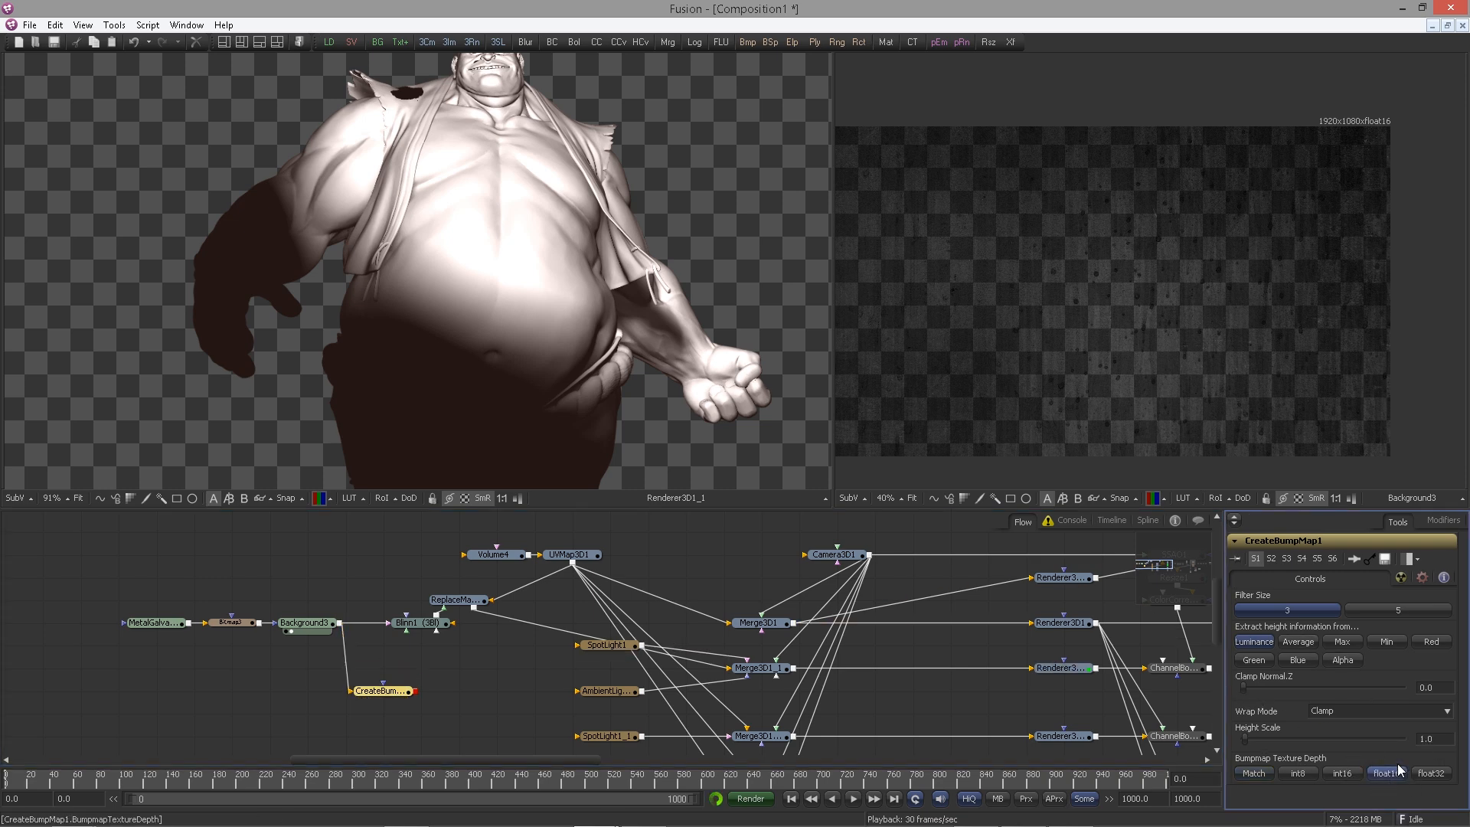
pyautogui.hotkey('shift', 'space')
pyautogui.write('b')
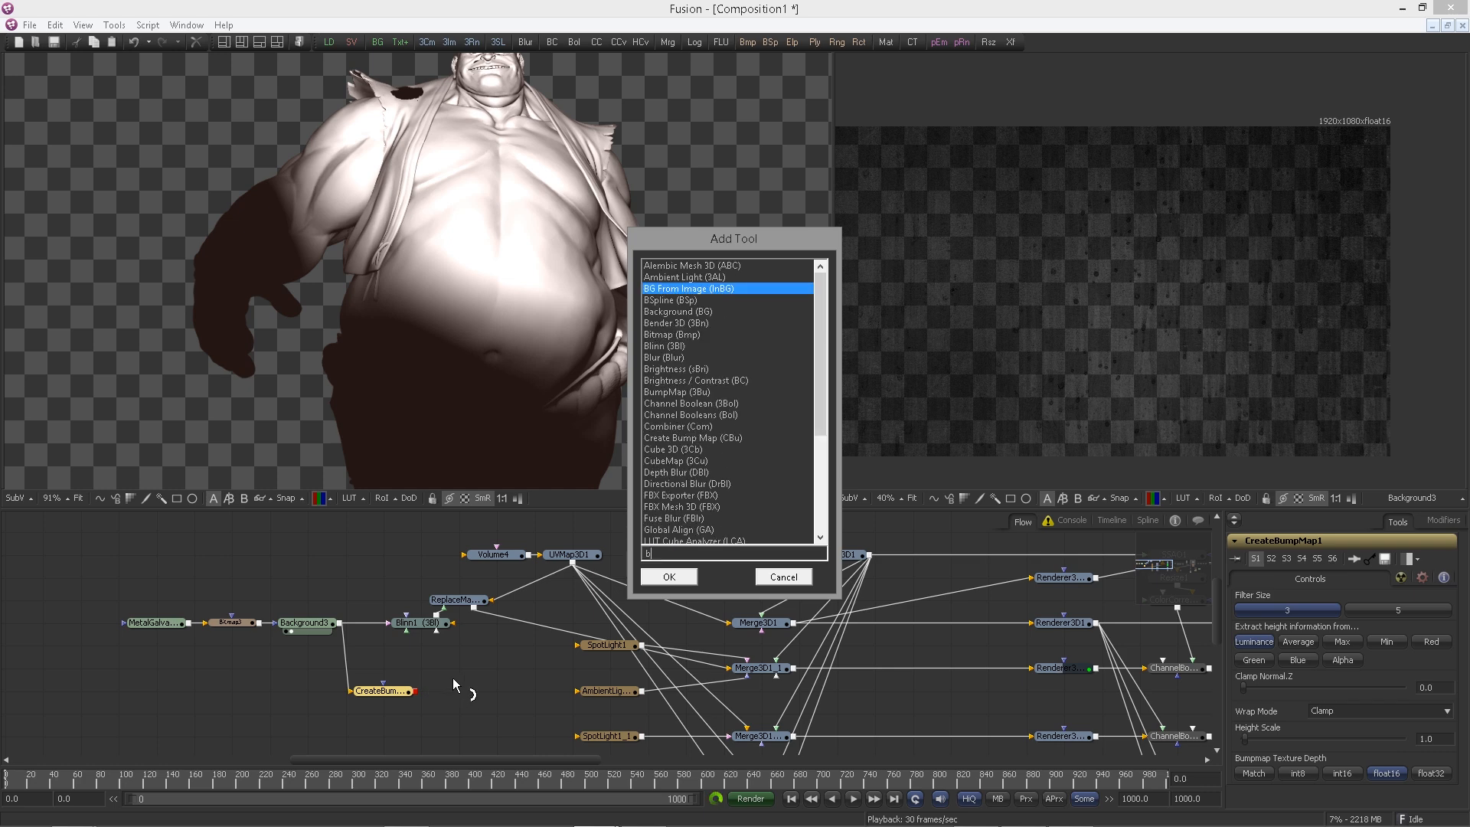
pyautogui.write('ump')
pyautogui.press('Return')
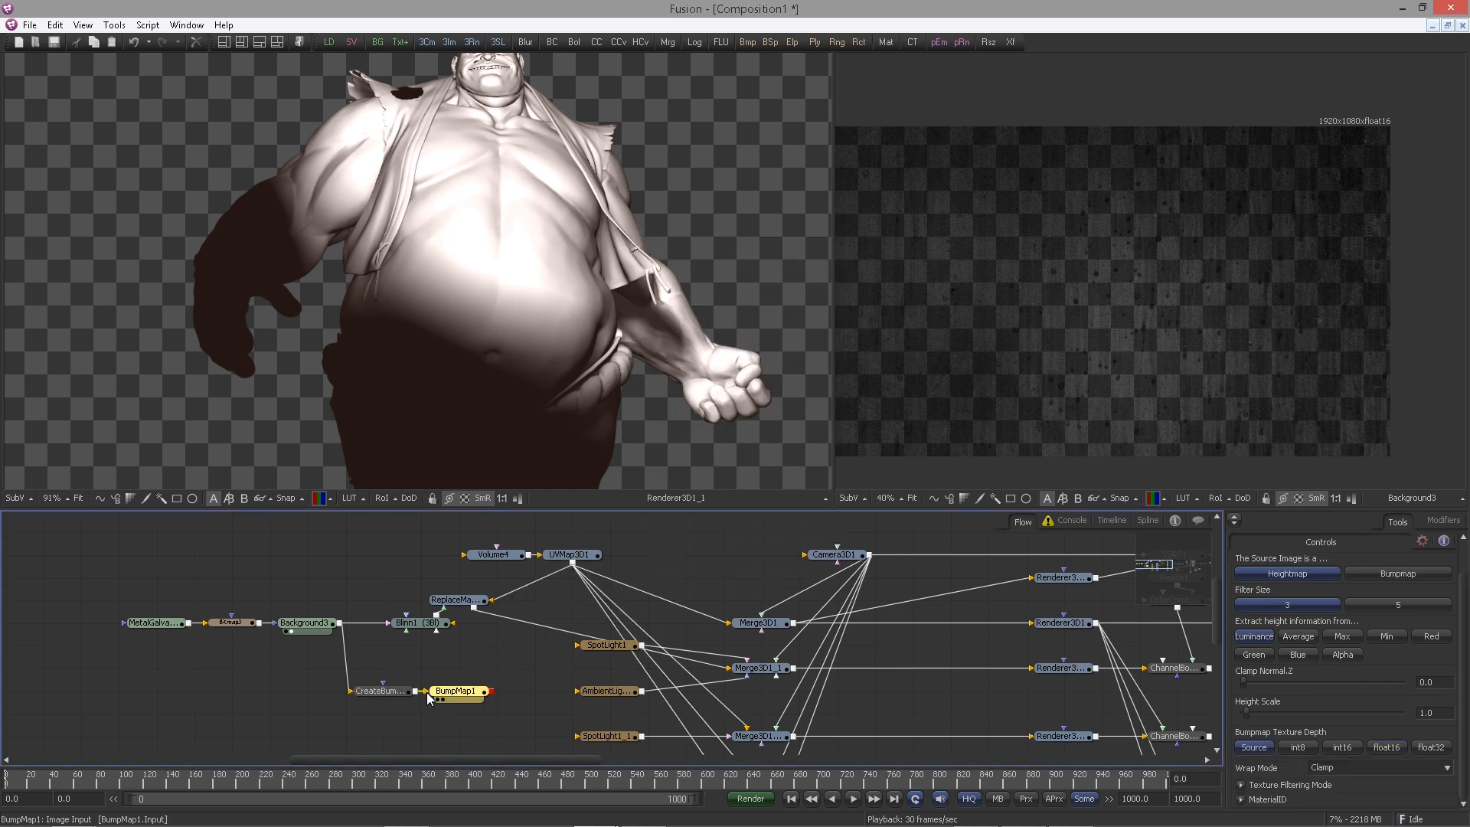
pyautogui.click(1372, 575)
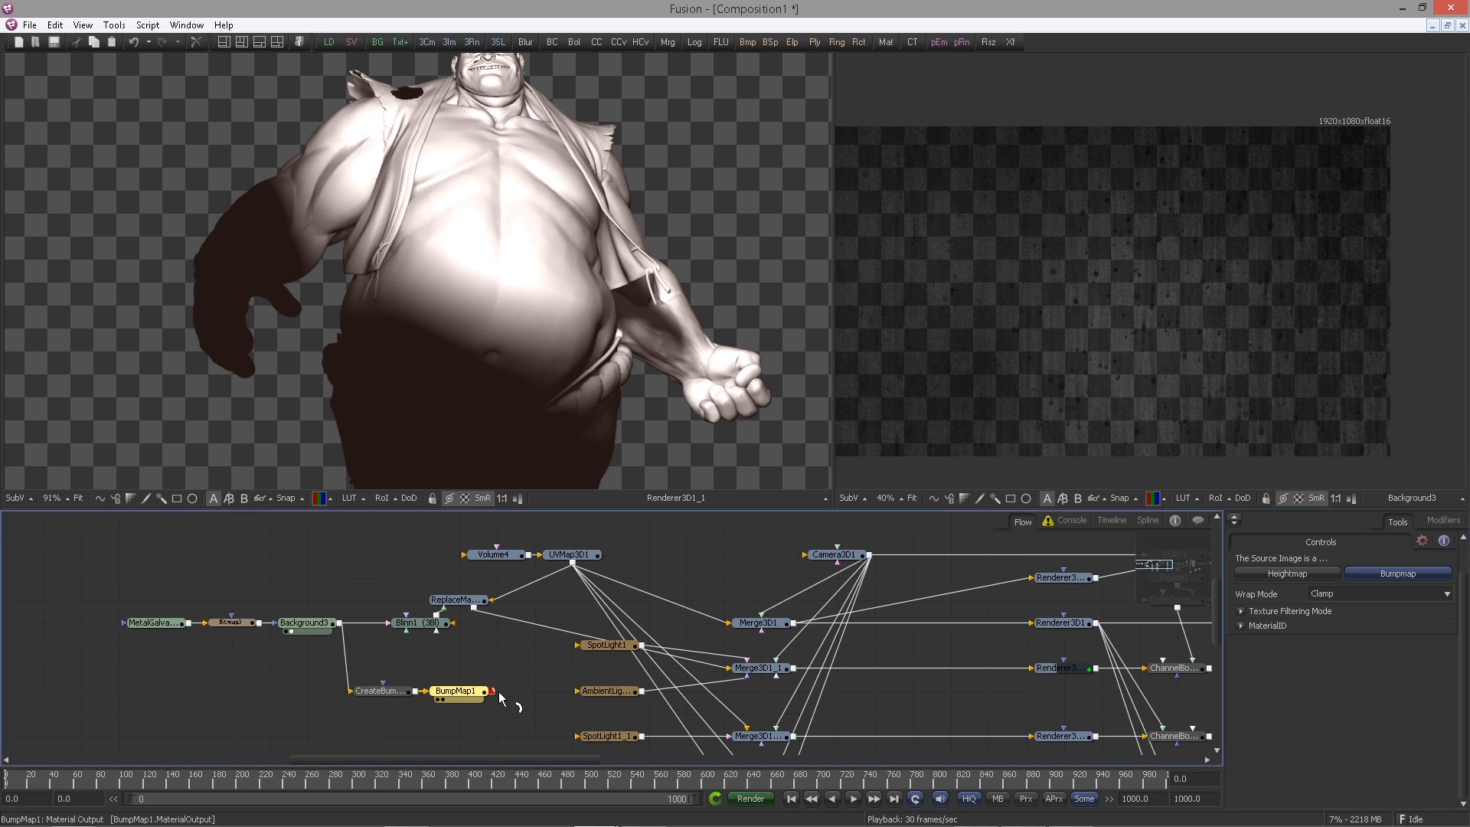
# Connect BumpMap1's output to the Bumpmap Material input of Blinn1
pyautogui.moveTo(493, 692); pyautogui.dragTo(435, 657)
pyautogui.click(457, 690)
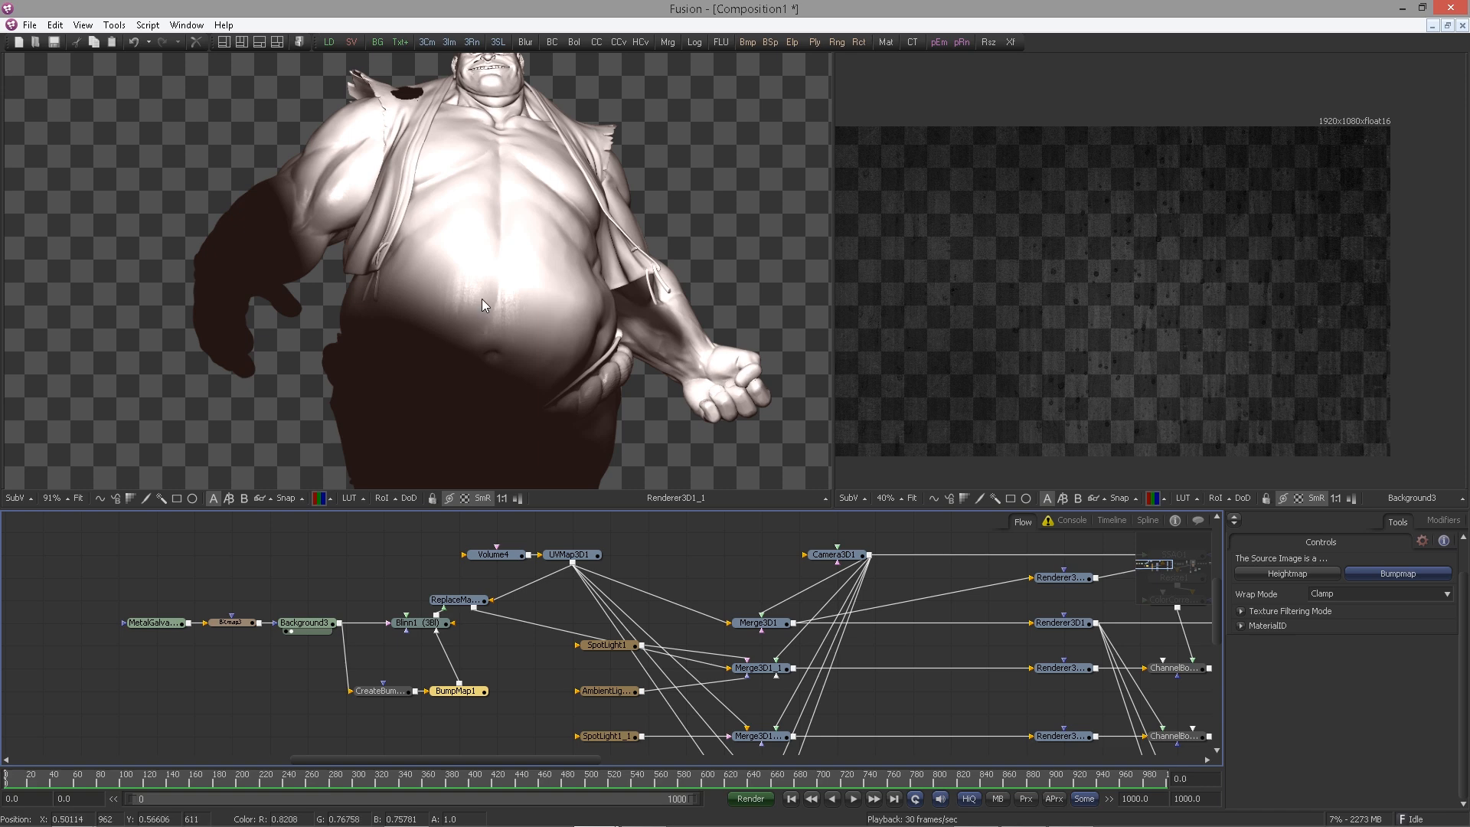
pyautogui.click(410, 623)
# Show the Create Bump Map node in the second viewer and raise its Height Scale to about 60.5
pyautogui.click(379, 690)
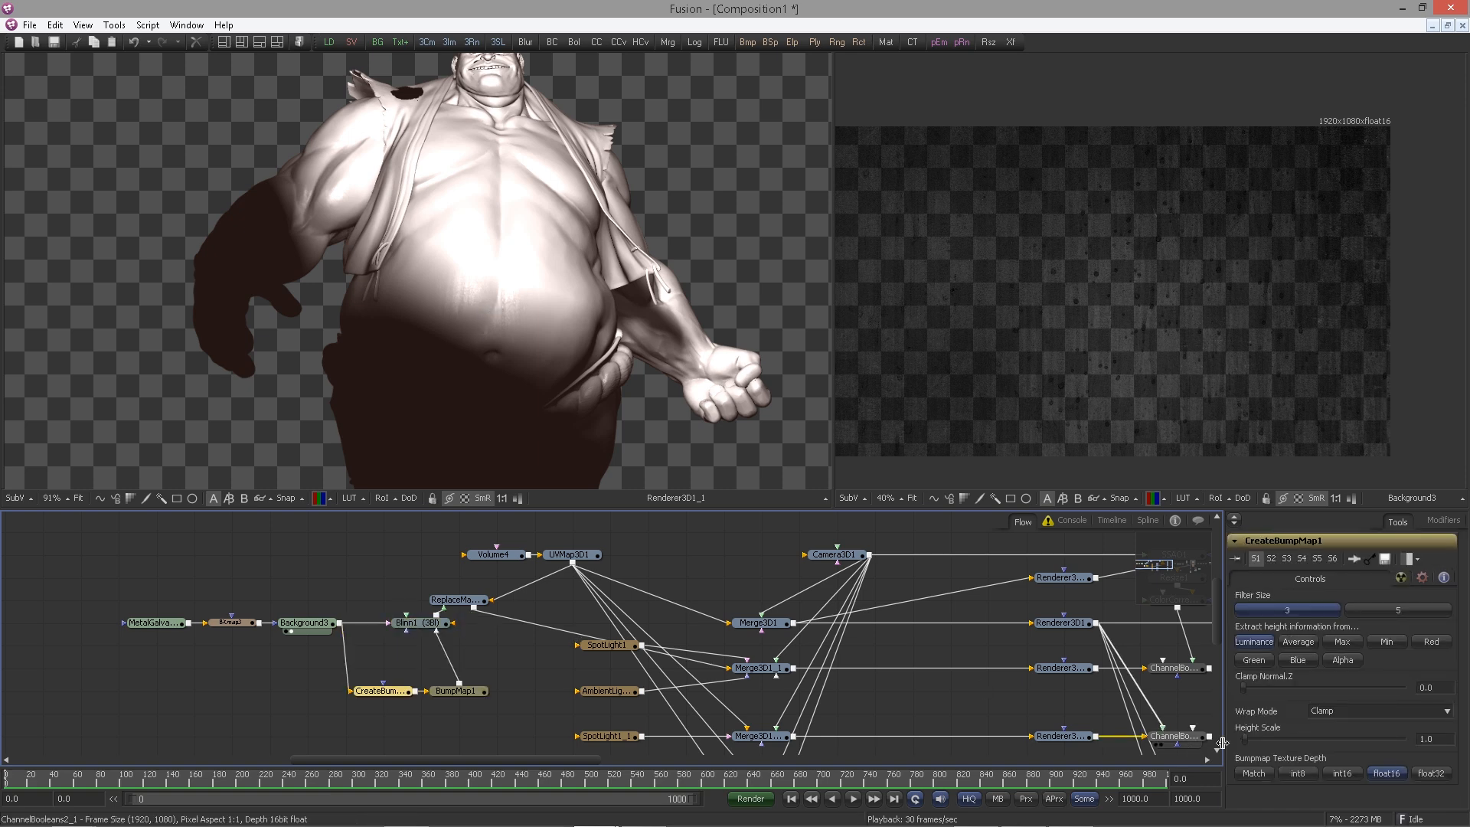
pyautogui.click(1250, 738)
pyautogui.click(367, 700)
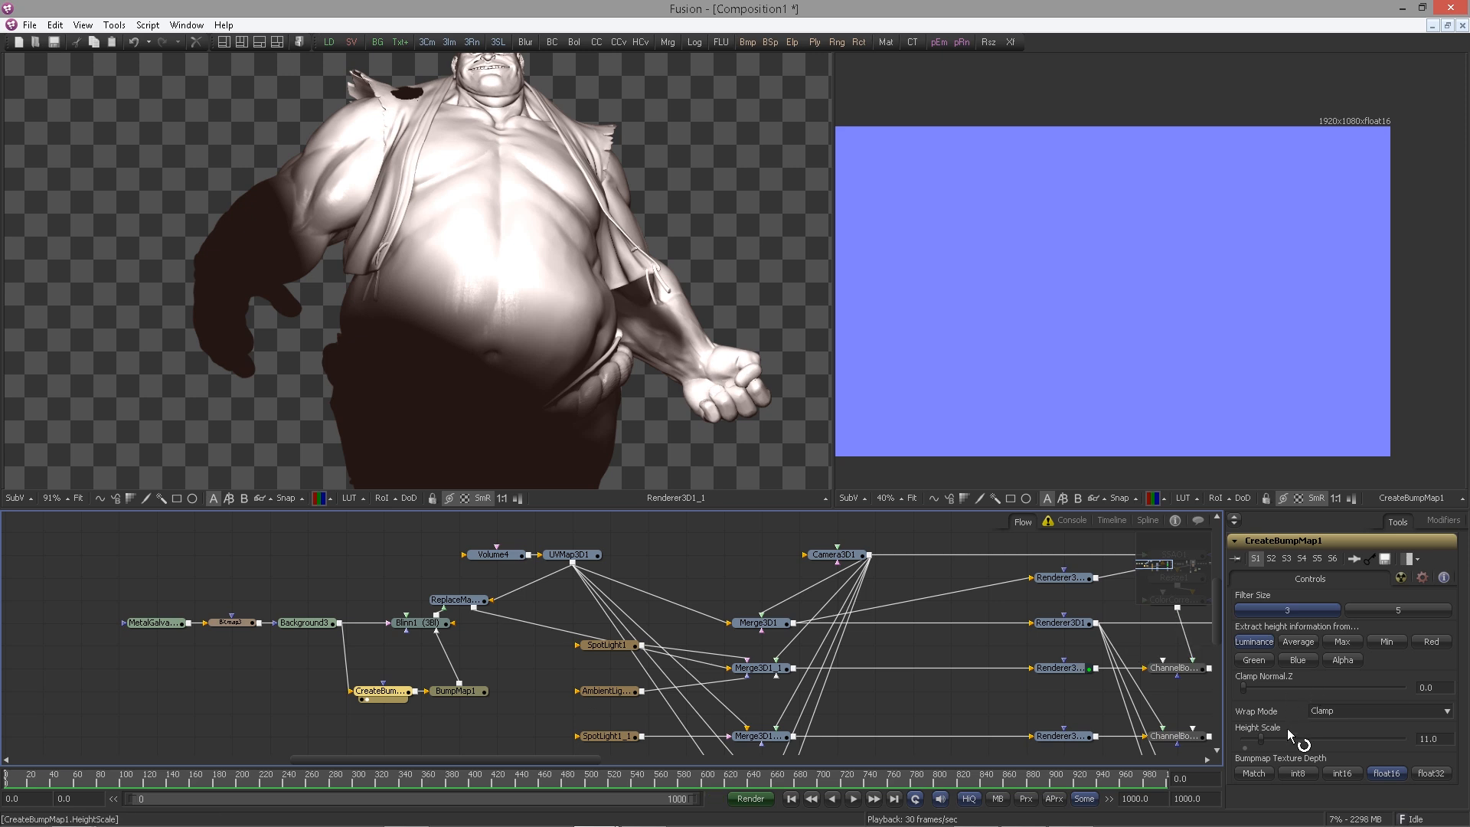
pyautogui.click(1340, 738)
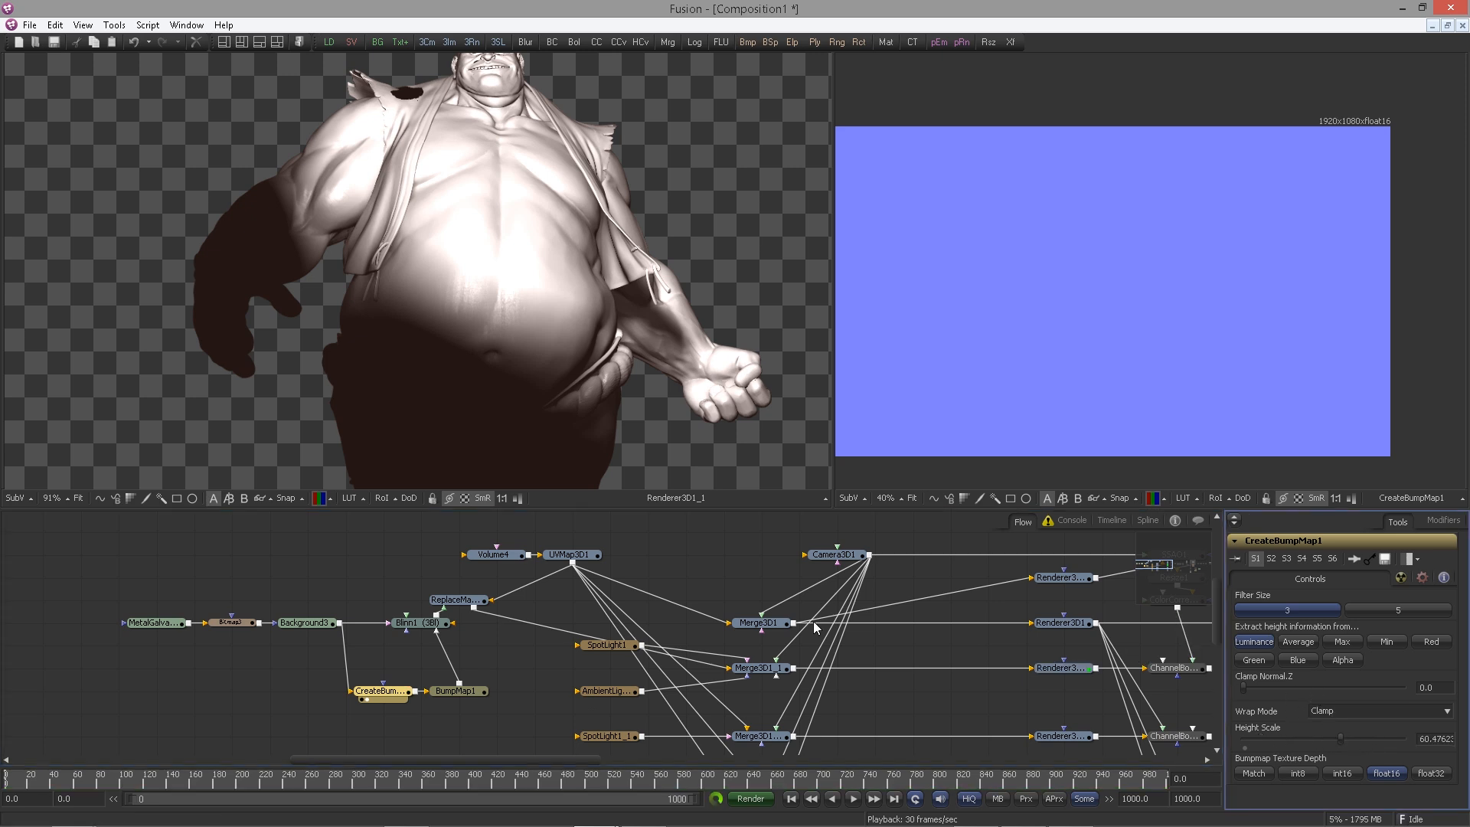
# Feed the Create Bump Map node directly from the metal texture loader and set its Height Scale to about 3.33
pyautogui.moveTo(188, 623); pyautogui.dragTo(350, 691)
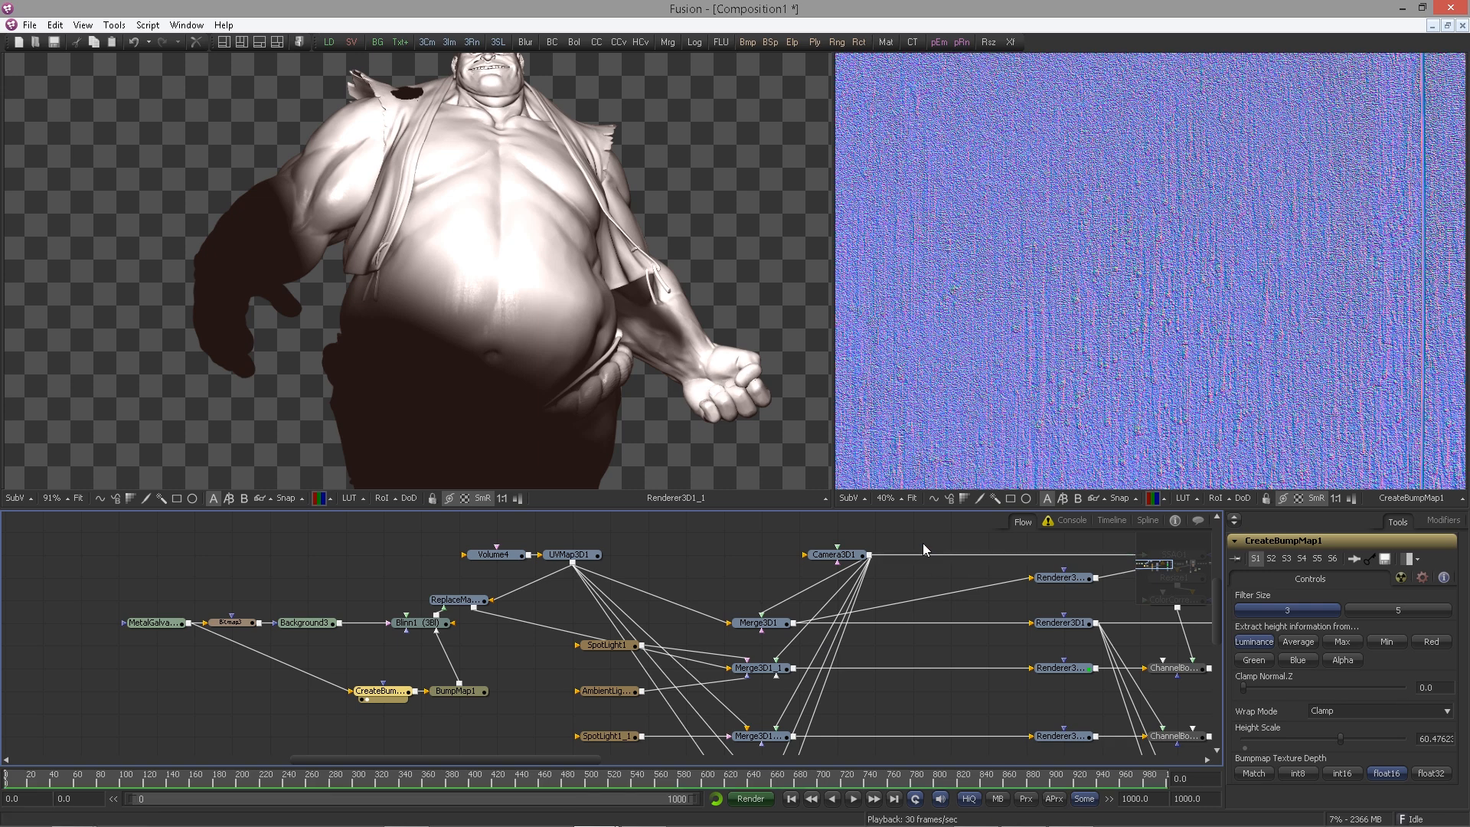
pyautogui.moveTo(1335, 739); pyautogui.dragTo(1270, 744)
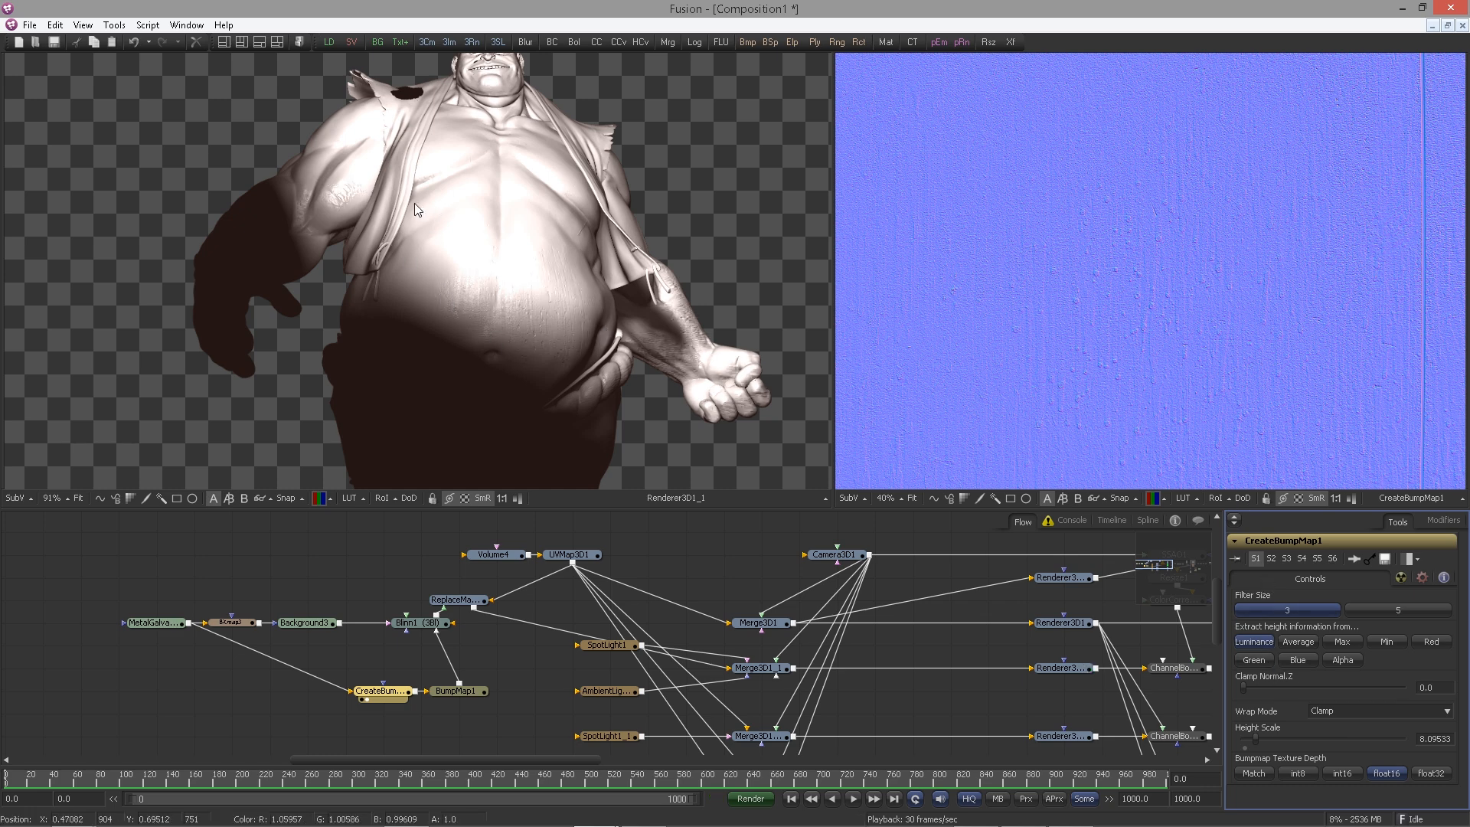
pyautogui.click(1249, 741)
# Show the metal texture loader in the second viewer and replace its image with Rust-Metal20(3).jpg from D:\Texture\Metal
pyautogui.moveTo(153, 622); pyautogui.dragTo(1096, 302)
pyautogui.click(154, 623)
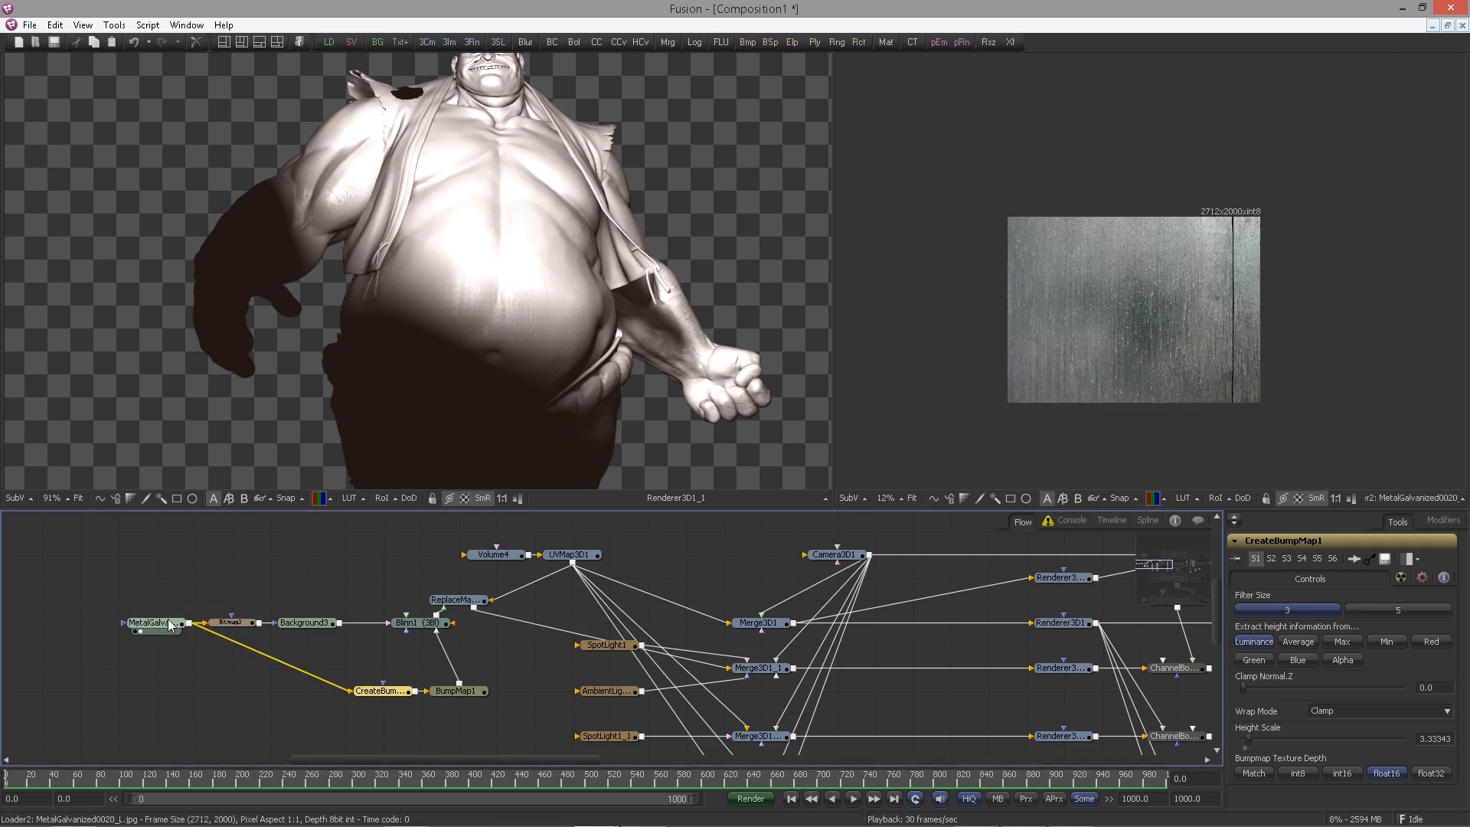
pyautogui.click(1442, 657)
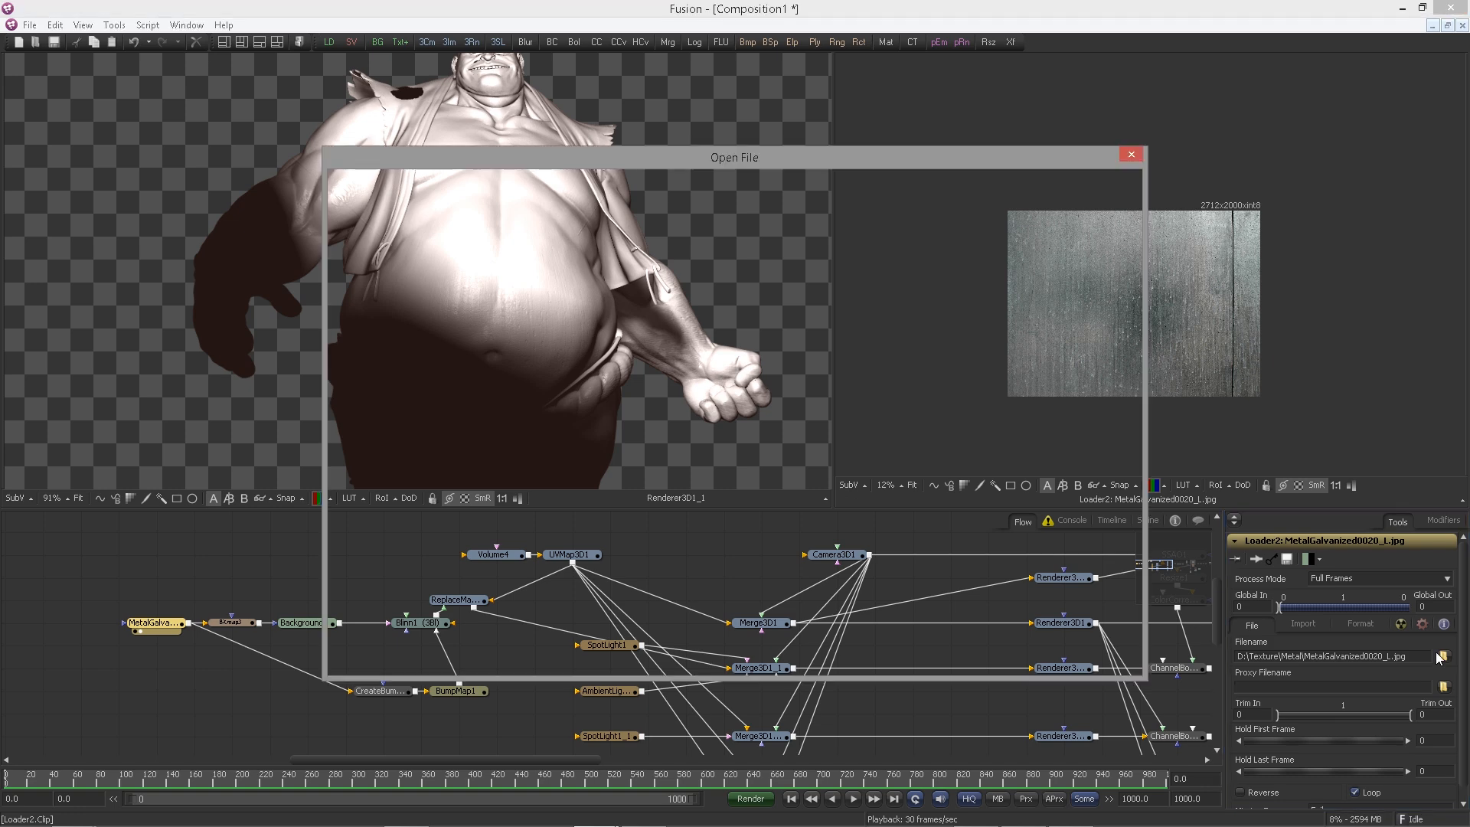
pyautogui.click(503, 393)
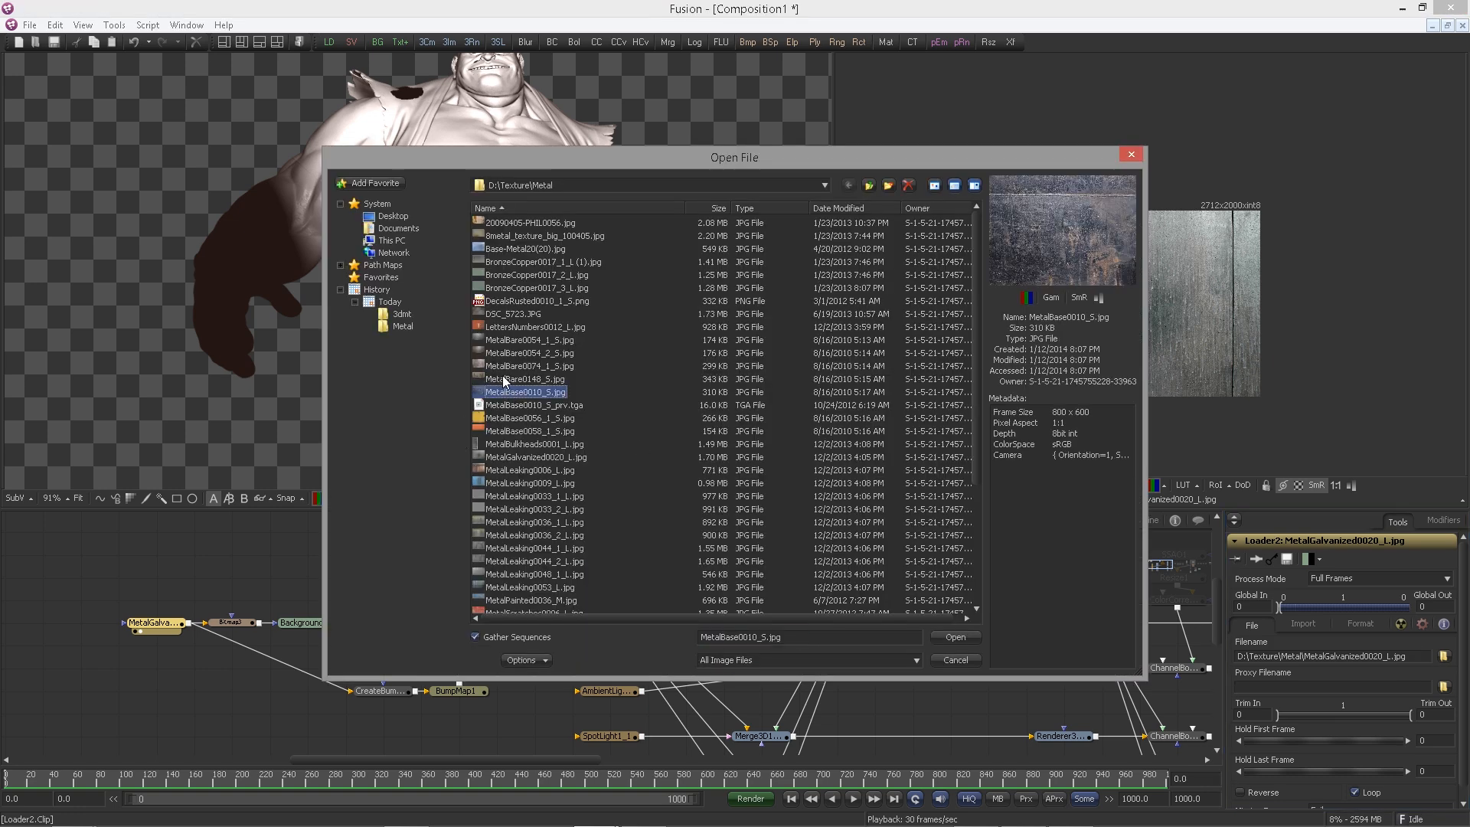
pyautogui.click(503, 380)
pyautogui.click(508, 521)
pyautogui.click(512, 535)
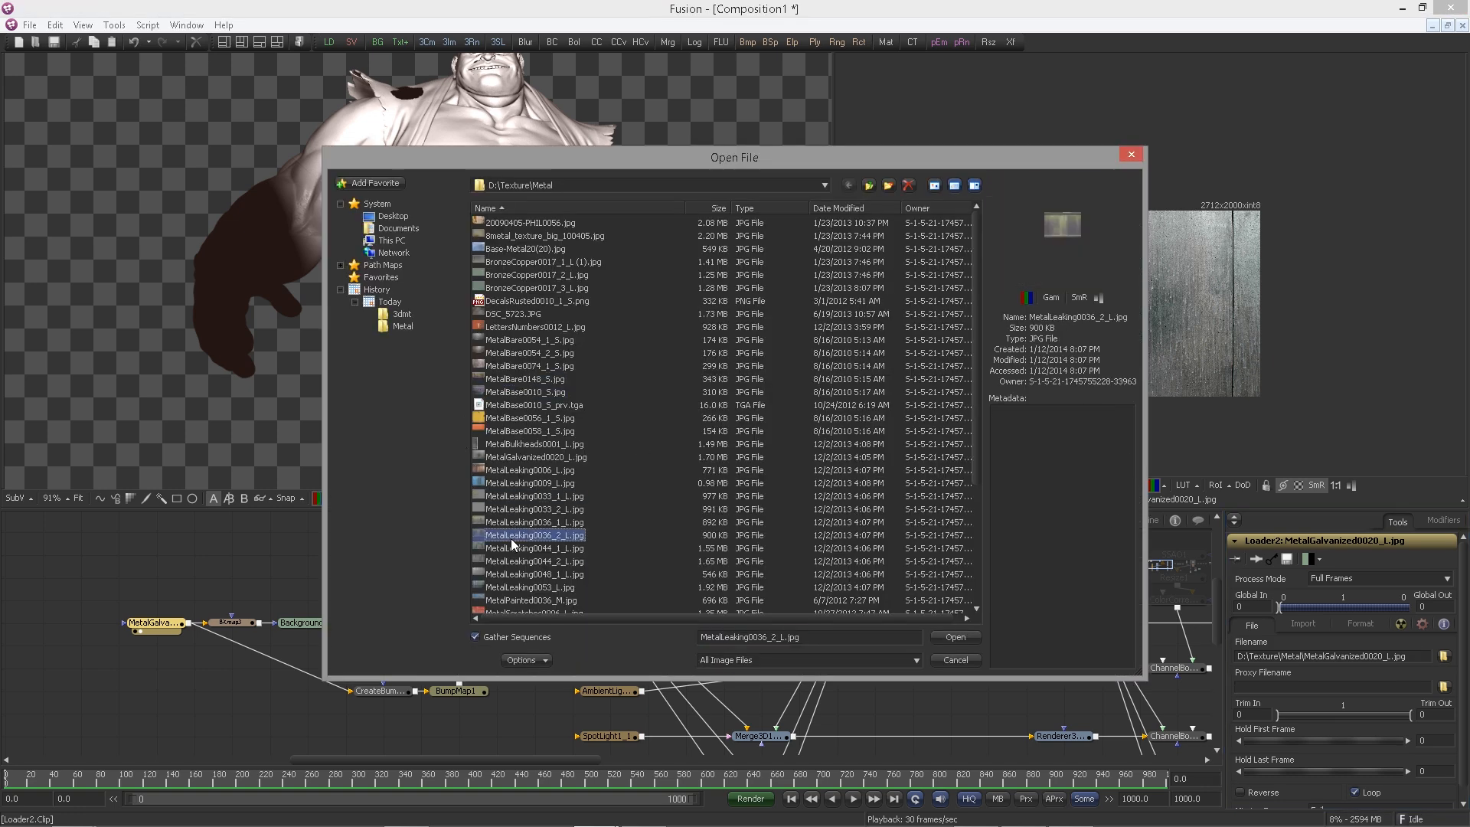
pyautogui.click(513, 547)
pyautogui.click(512, 560)
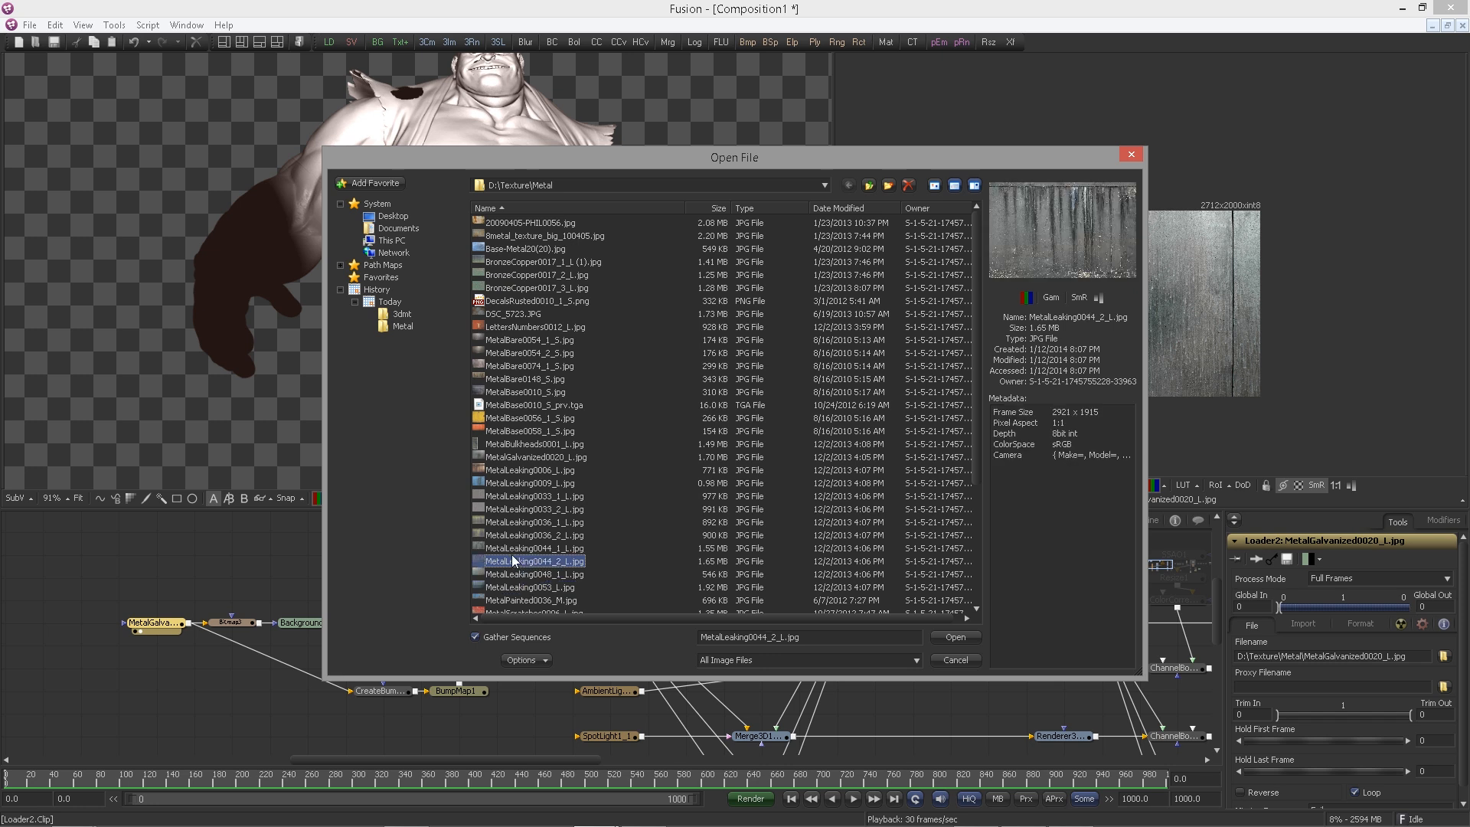
pyautogui.scroll(-3, 535, 541)
pyautogui.click(532, 536)
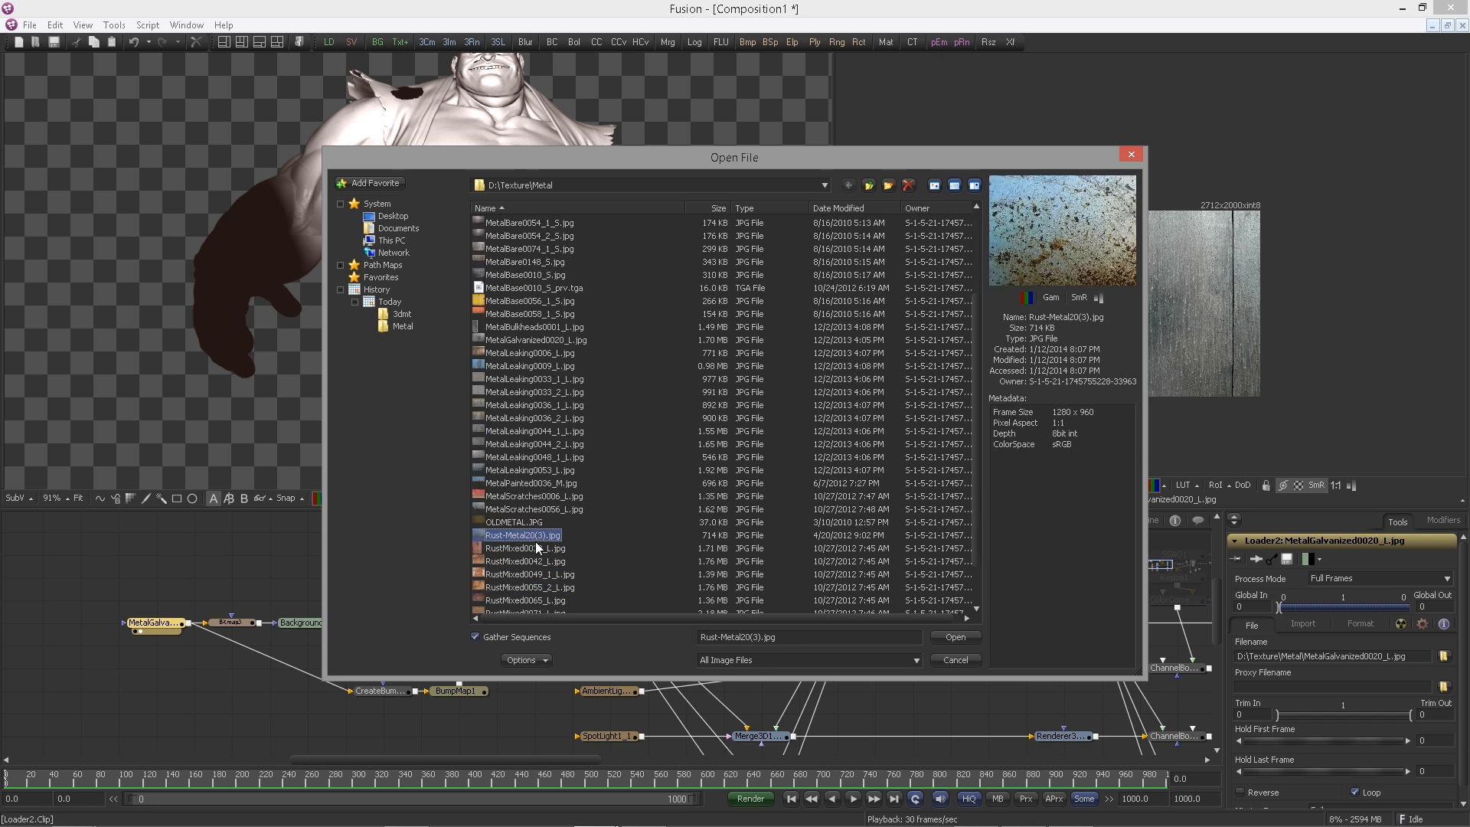
pyautogui.doubleClick(525, 535)
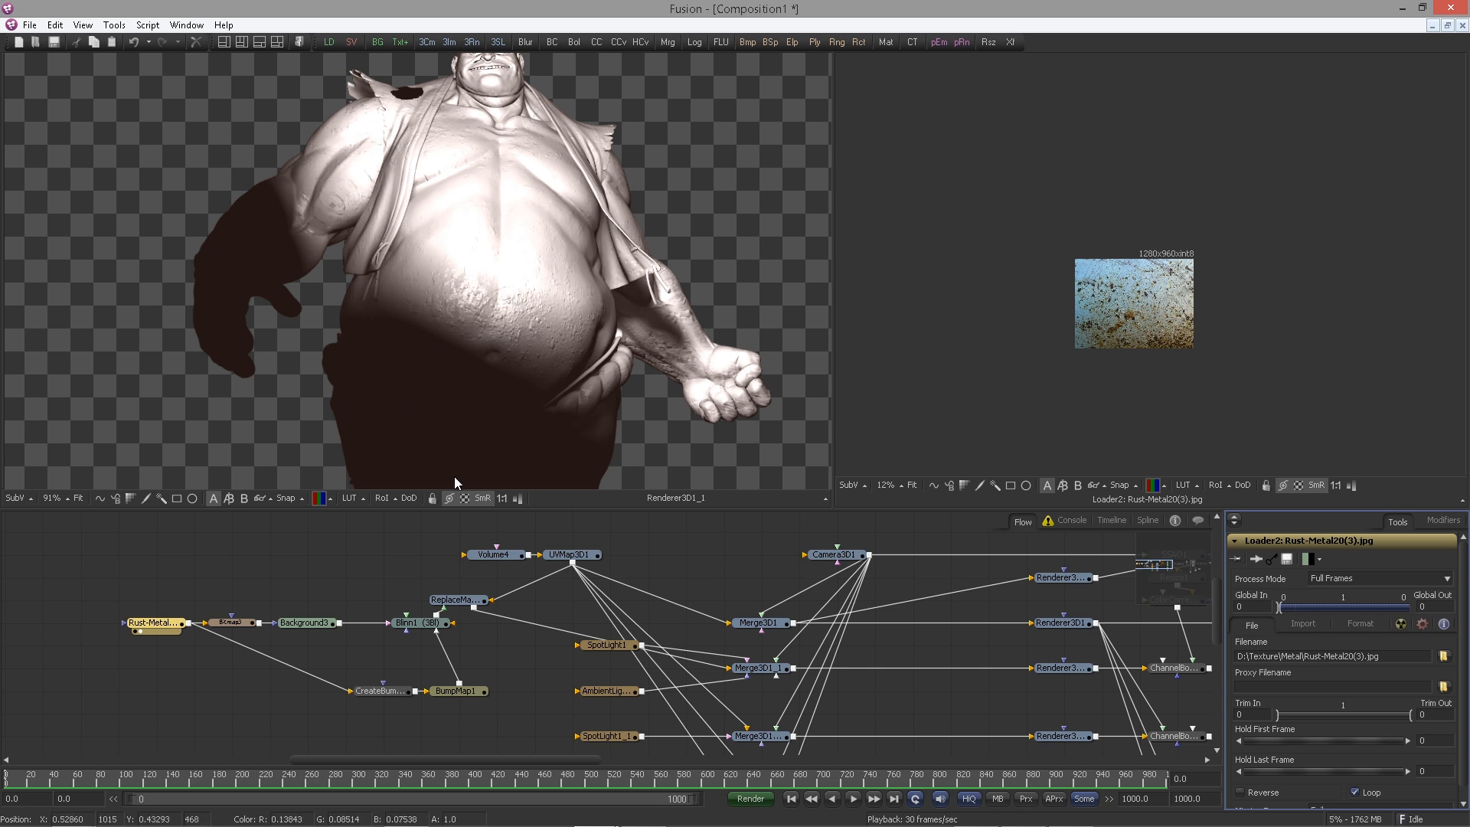
# Try the Cylindrical map mode on UVMap3D1, and switch it to Spherical
pyautogui.click(569, 554)
pyautogui.scroll(-3, 1271, 613)
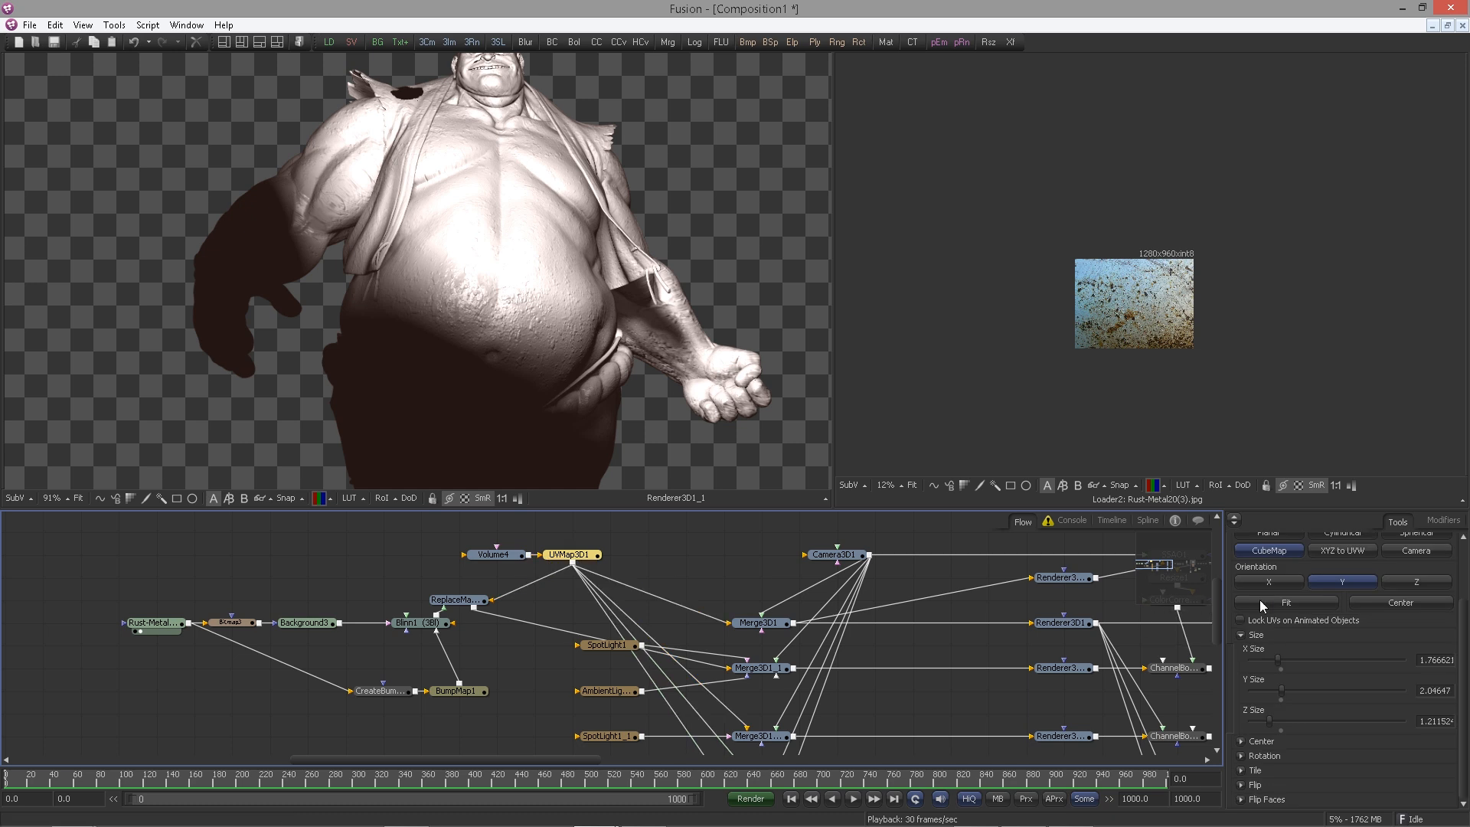
pyautogui.scroll(2, 1361, 731)
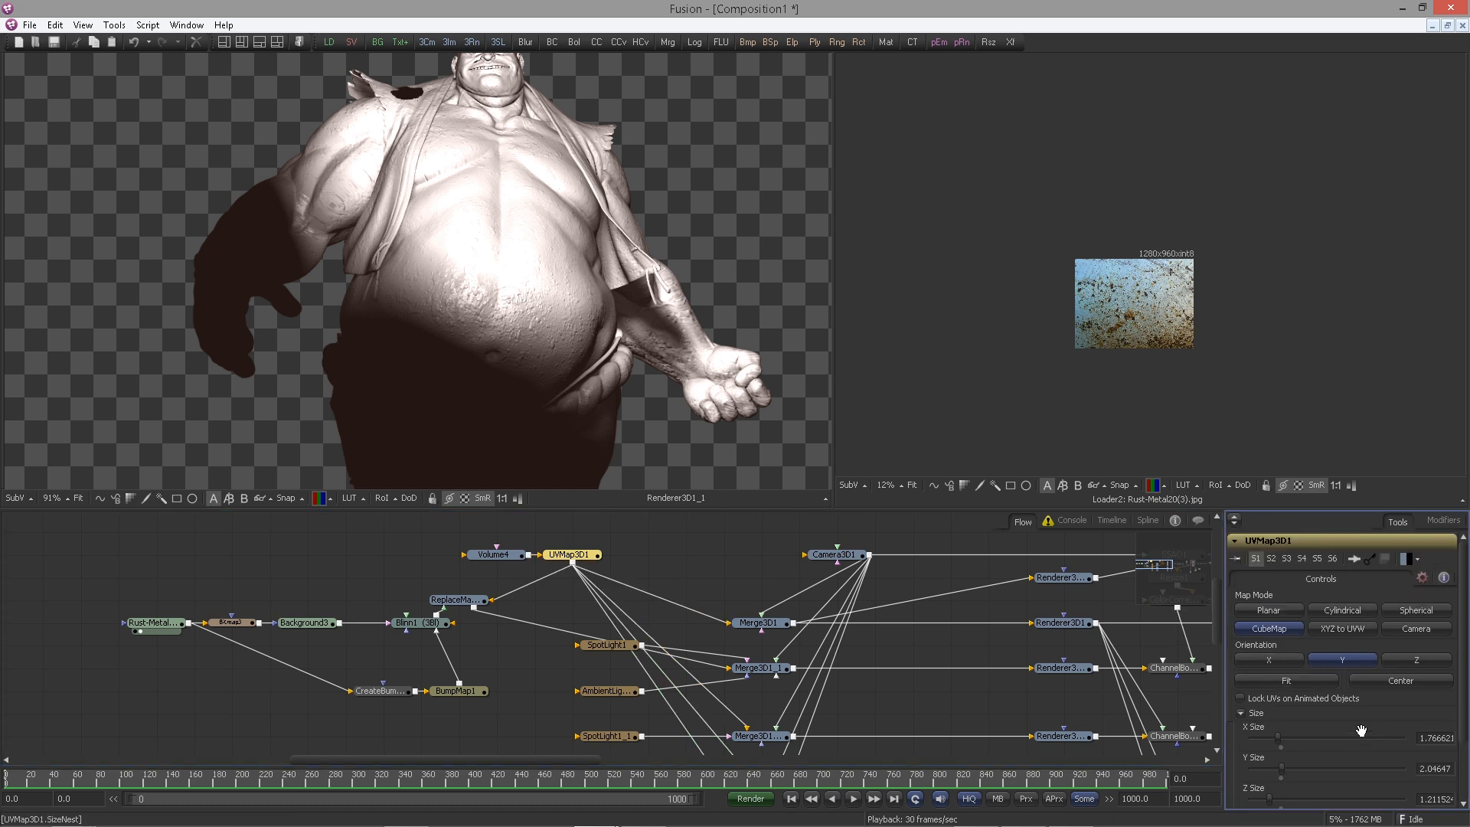
pyautogui.click(1348, 610)
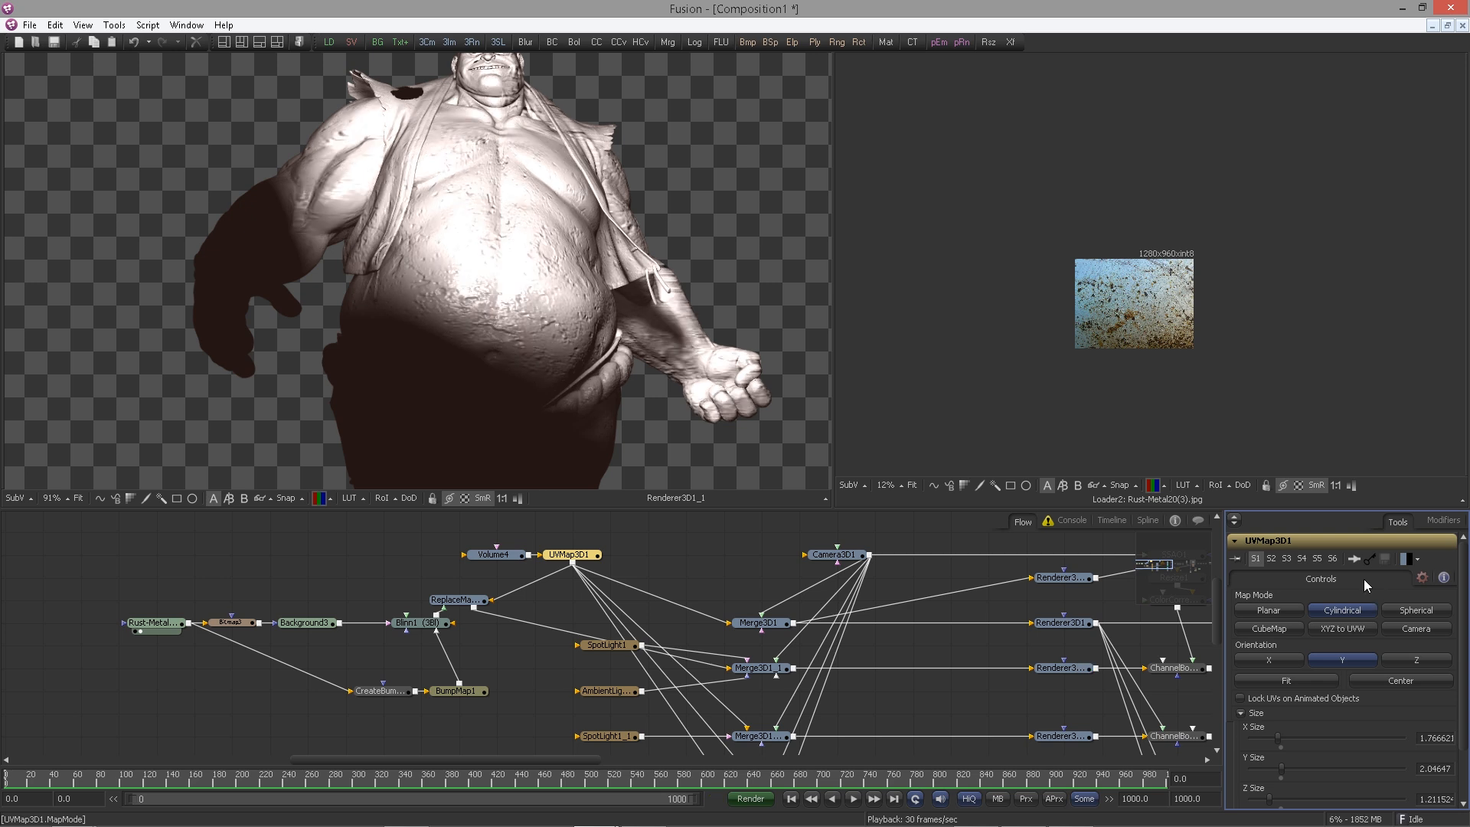
pyautogui.click(1417, 609)
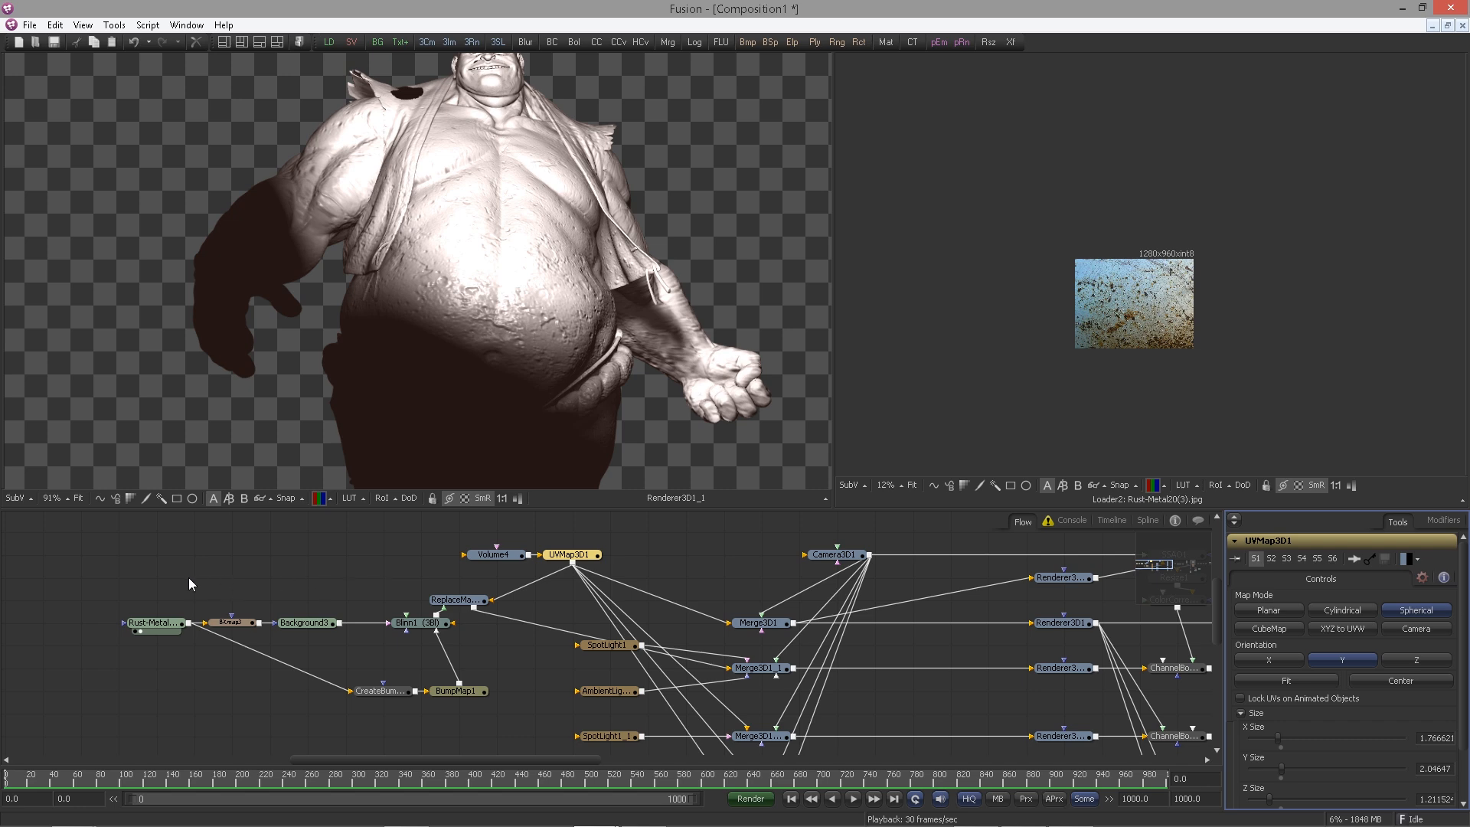
# Replace the texture loader's image with RustMixed0071_L.jpg
pyautogui.click(171, 622)
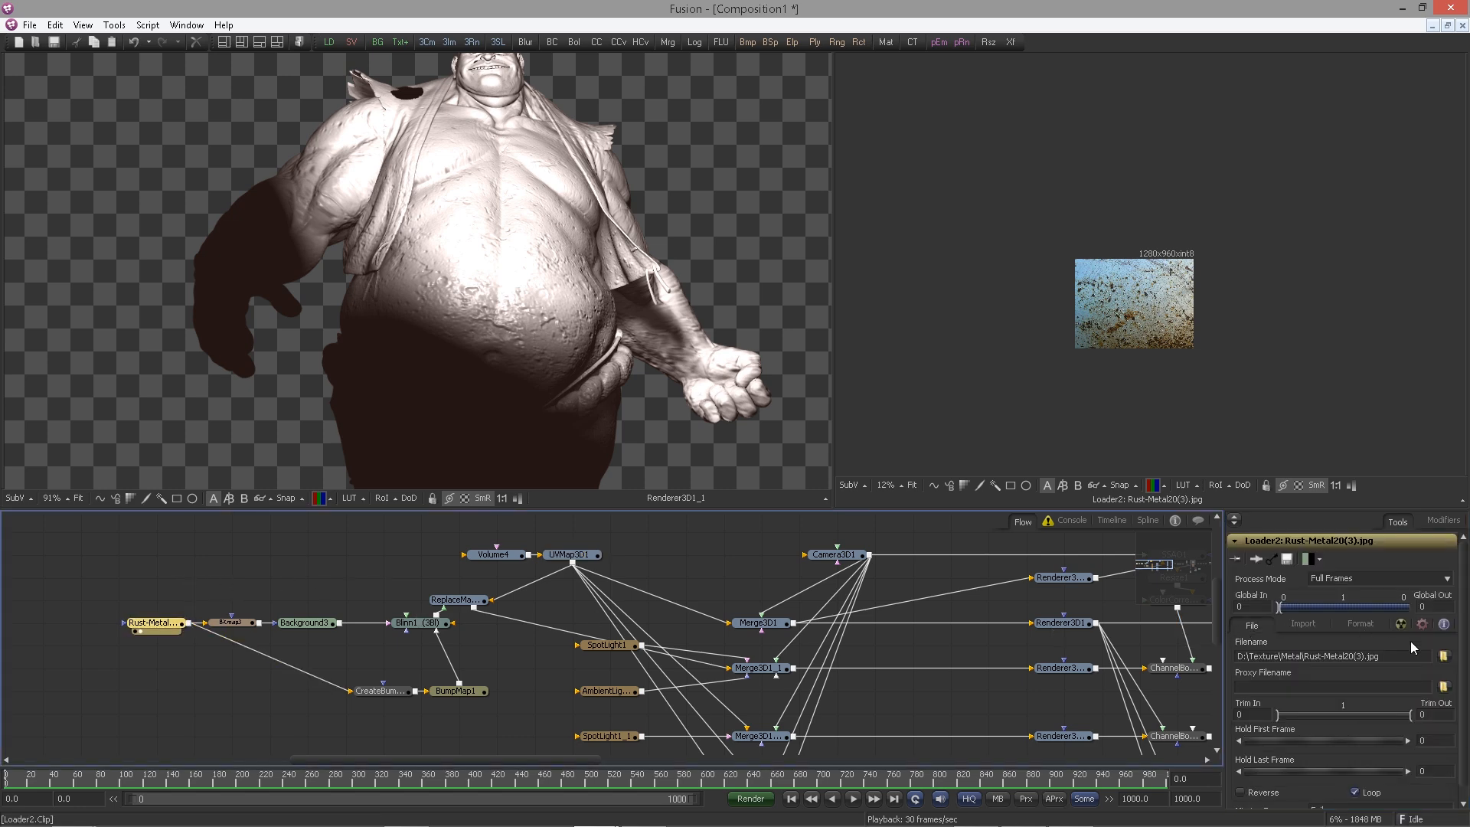
pyautogui.click(1444, 656)
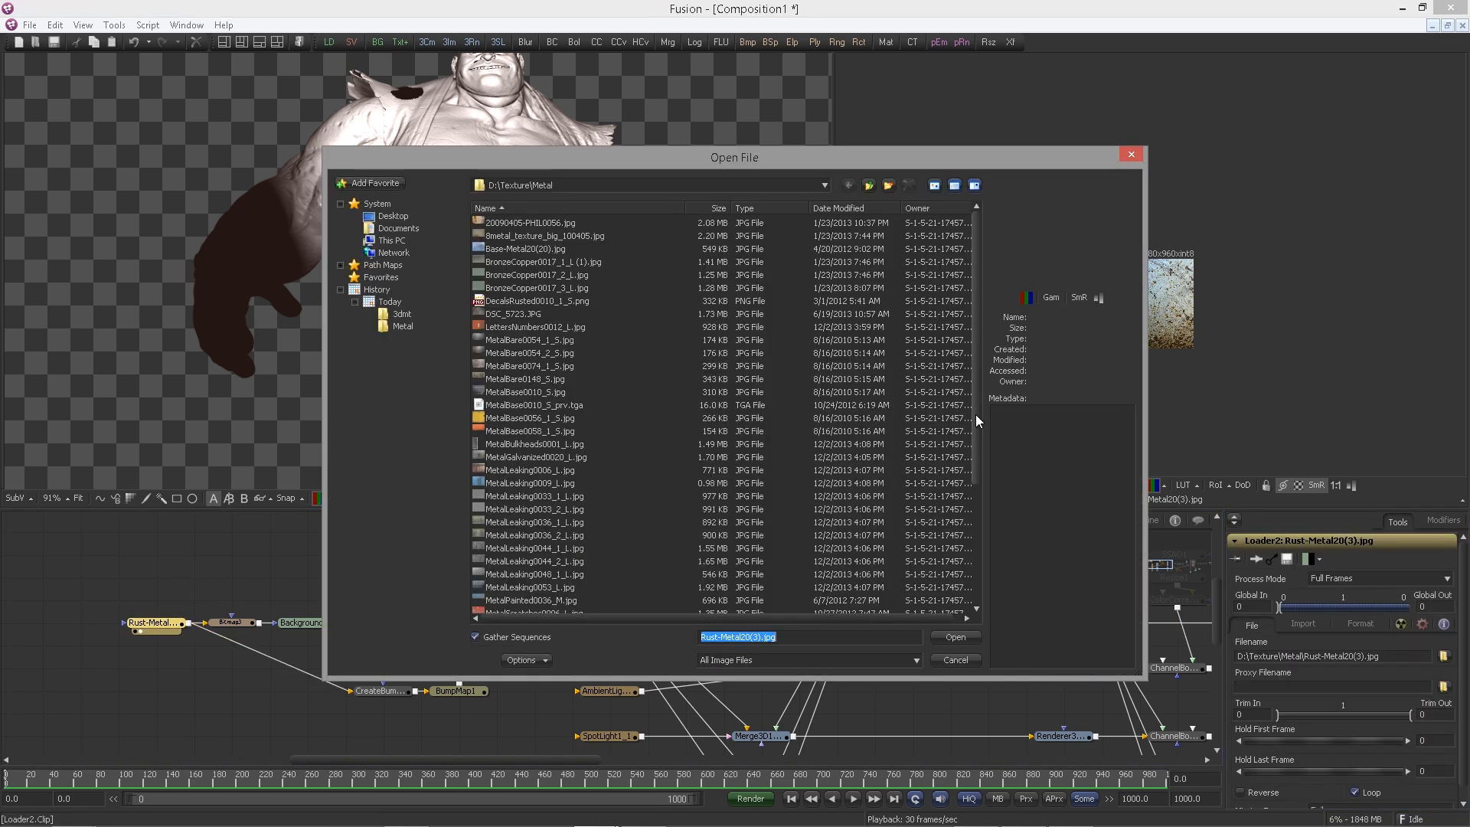
pyautogui.moveTo(976, 455); pyautogui.dragTo(975, 572)
pyautogui.click(511, 561)
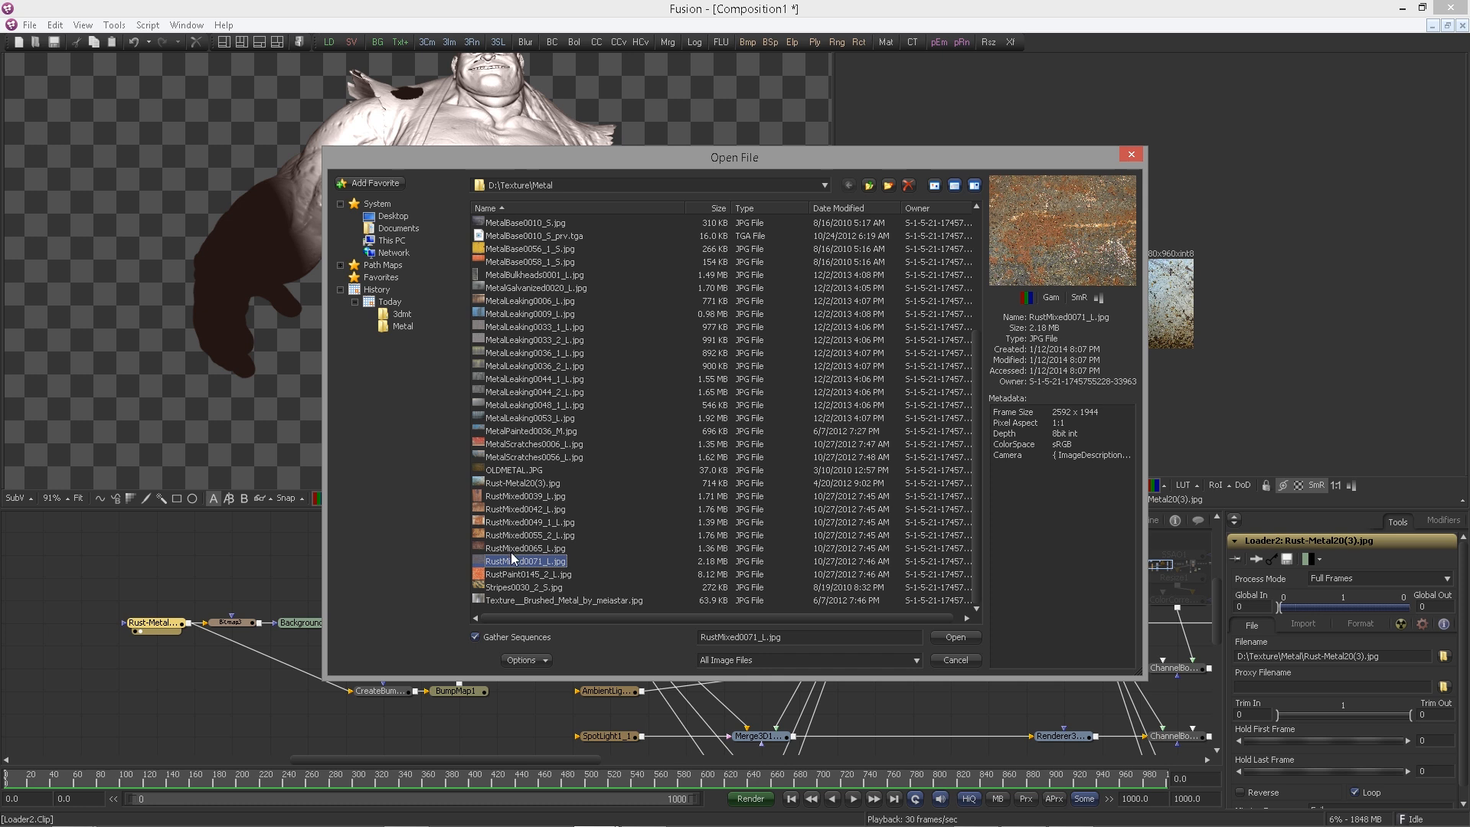
pyautogui.doubleClick(511, 561)
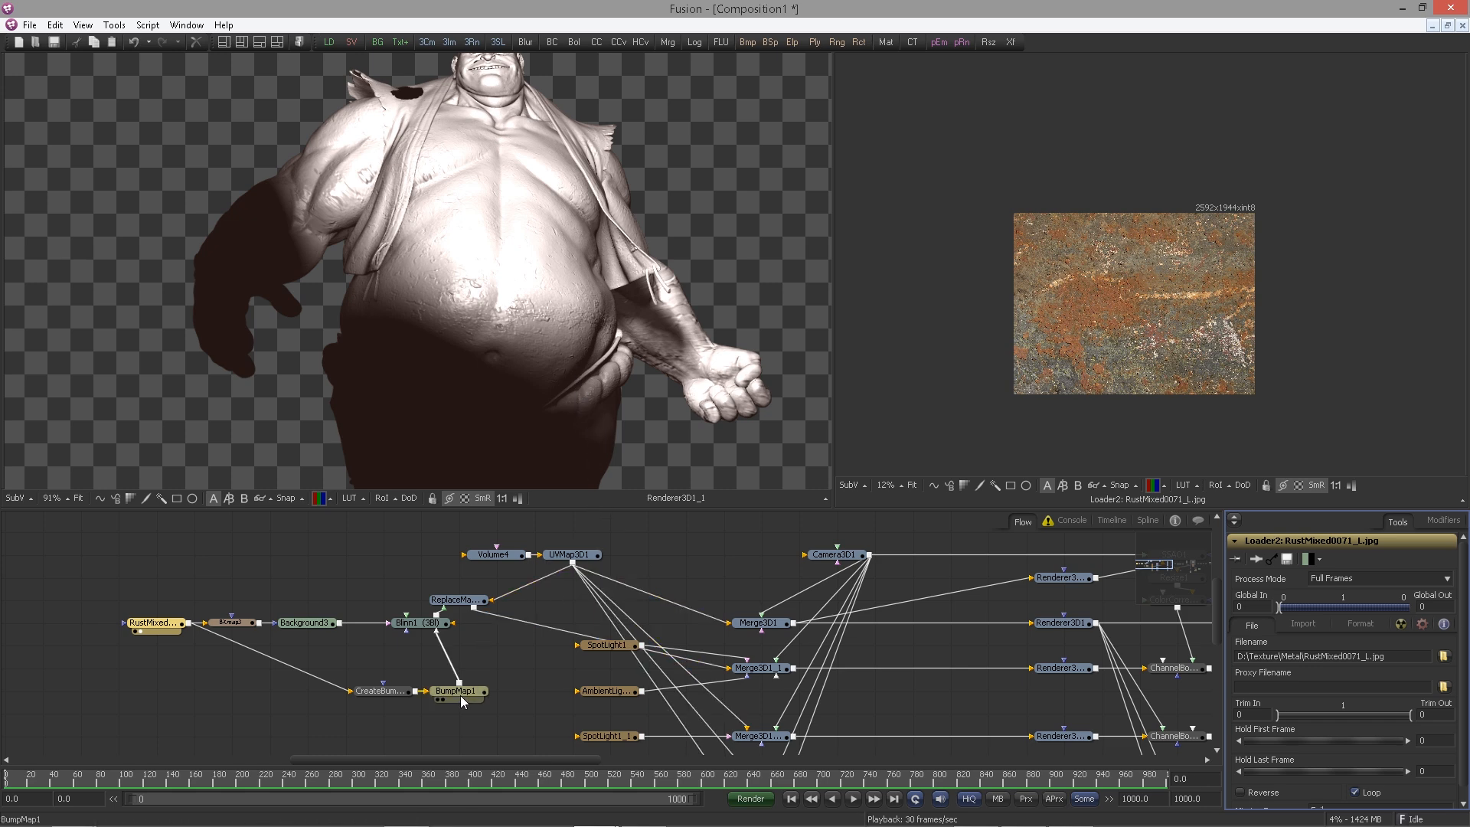
# Tint Blinn1's specular color light blue, about 0.56 red, 0.74 green and 0.89 blue, and set its Specular Intensity to 0.79
pyautogui.moveTo(494, 616); pyautogui.dragTo(438, 588)
pyautogui.moveTo(658, 588); pyautogui.dragTo(571, 604)
pyautogui.moveTo(658, 589); pyautogui.dragTo(589, 586)
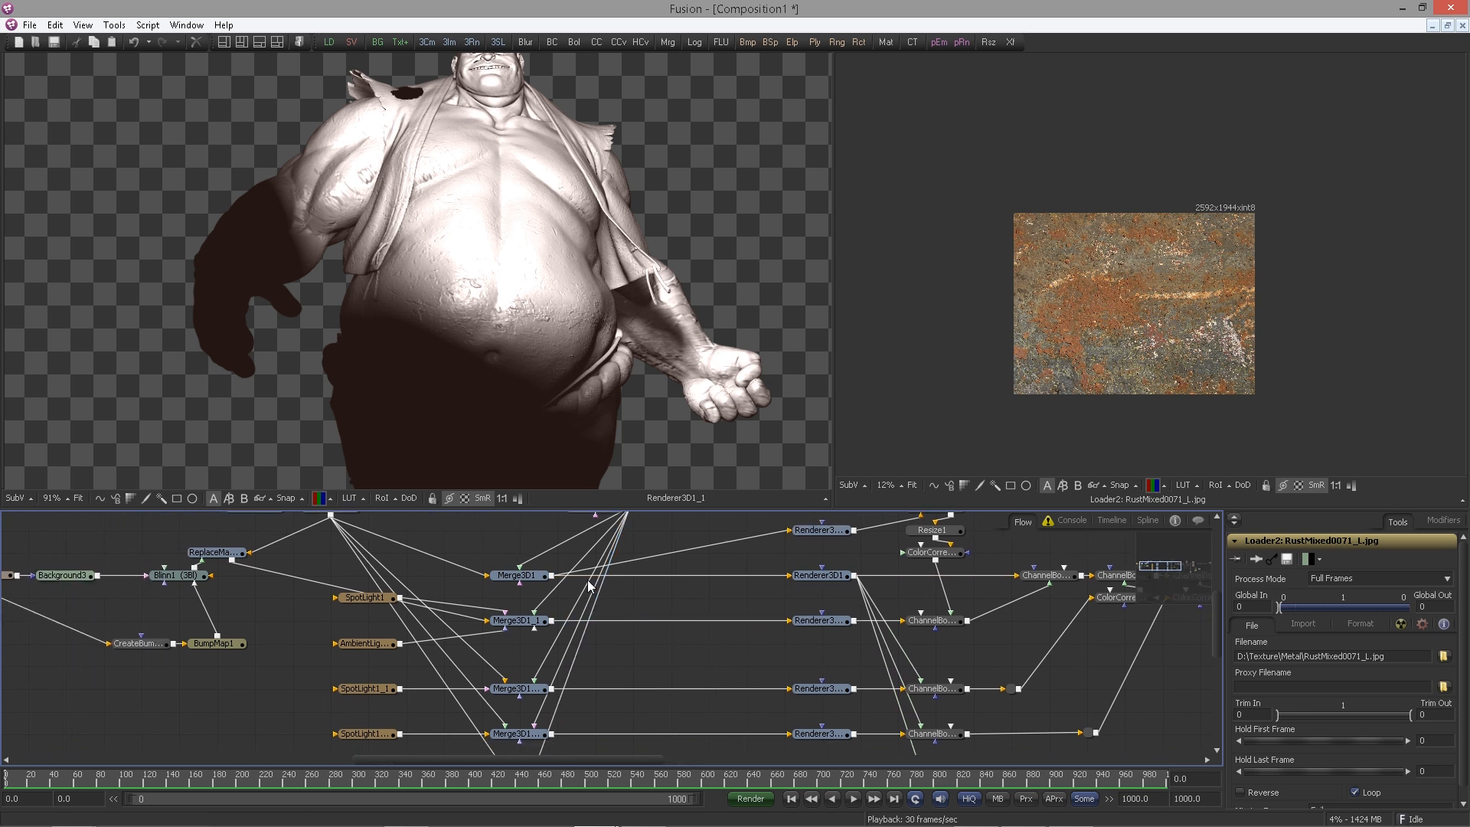
pyautogui.click(176, 575)
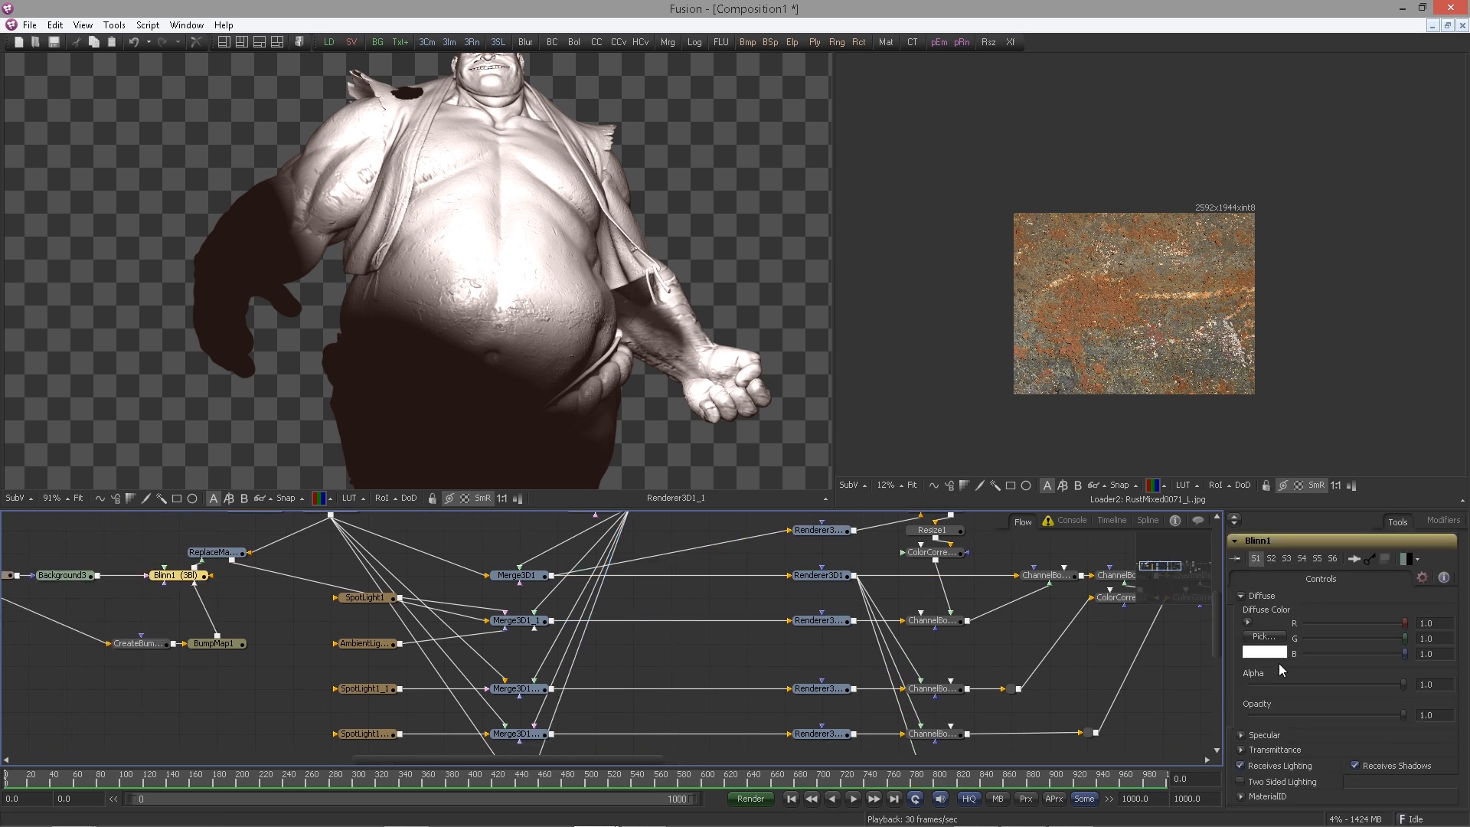
pyautogui.click(1240, 736)
pyautogui.scroll(-3, 1306, 741)
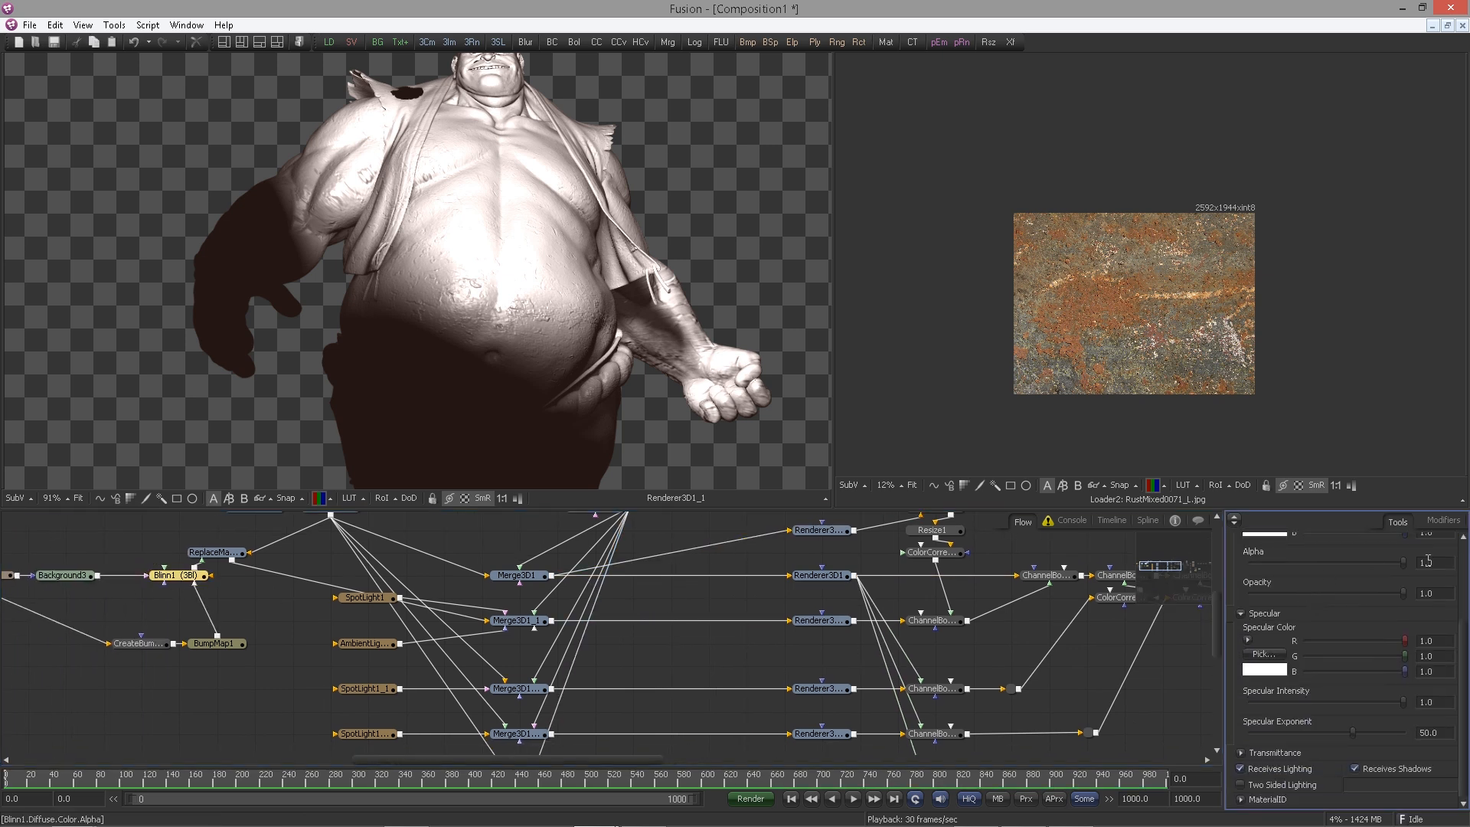
pyautogui.moveTo(1405, 643); pyautogui.dragTo(1373, 643)
pyautogui.moveTo(1405, 658); pyautogui.dragTo(1370, 702)
pyautogui.click(1367, 641)
pyautogui.click(1386, 656)
pyautogui.click(1398, 671)
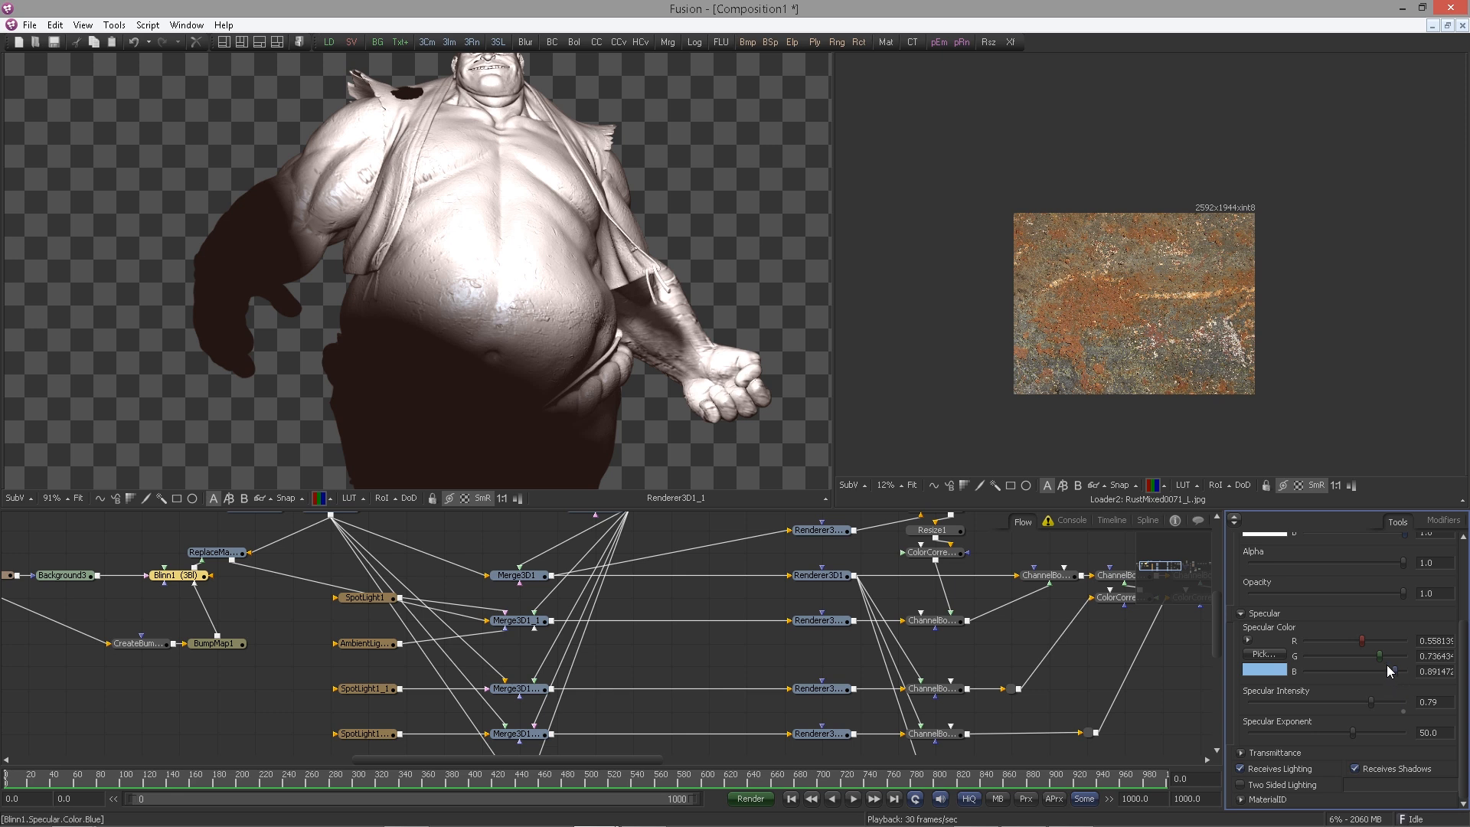
# Darken Blinn1's diffuse color to a neutral grey with a value of 0.82
pyautogui.scroll(3, 1365, 580)
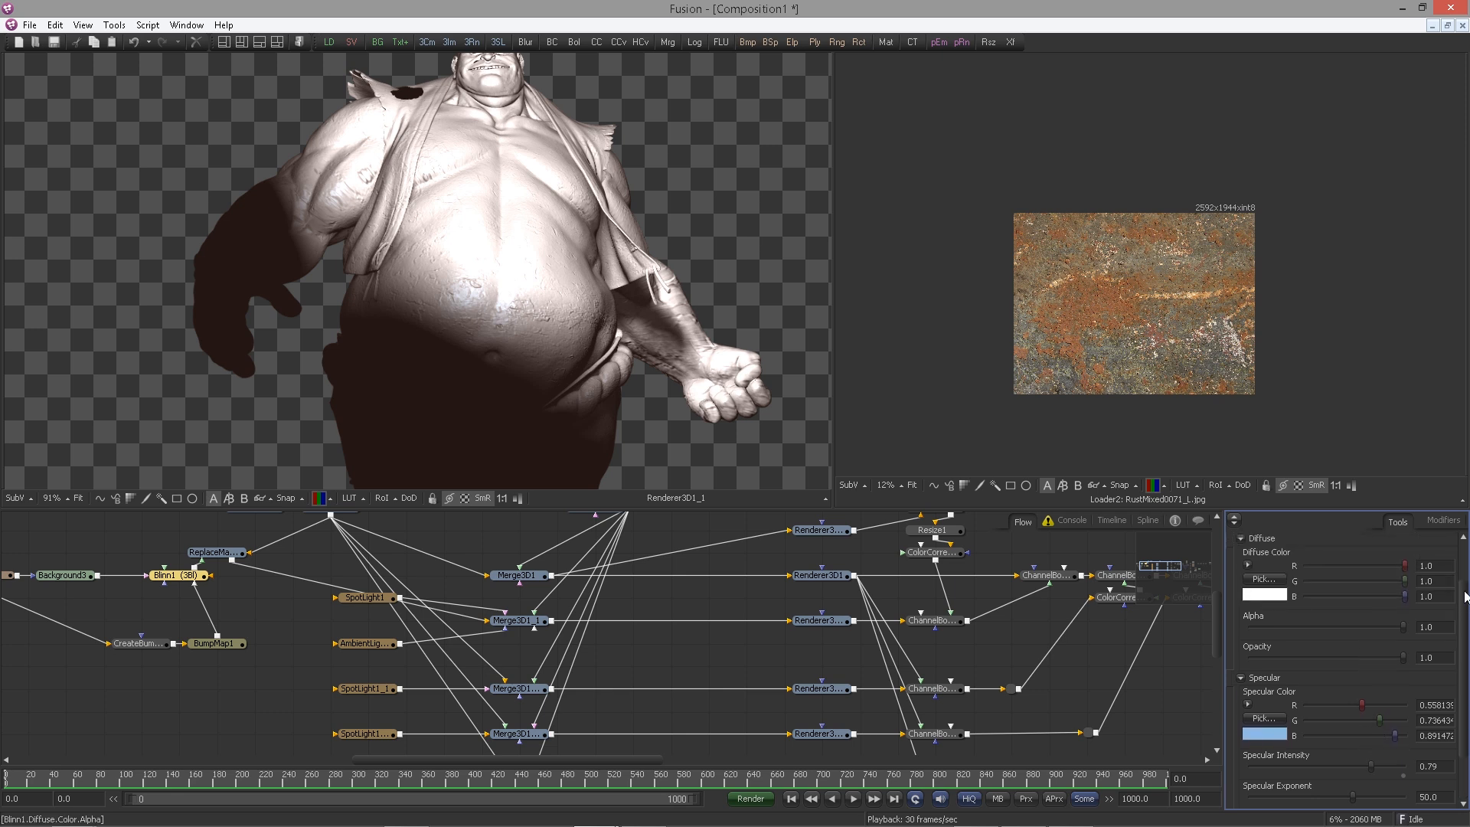
pyautogui.click(1247, 567)
pyautogui.moveTo(1382, 568); pyautogui.dragTo(1378, 600)
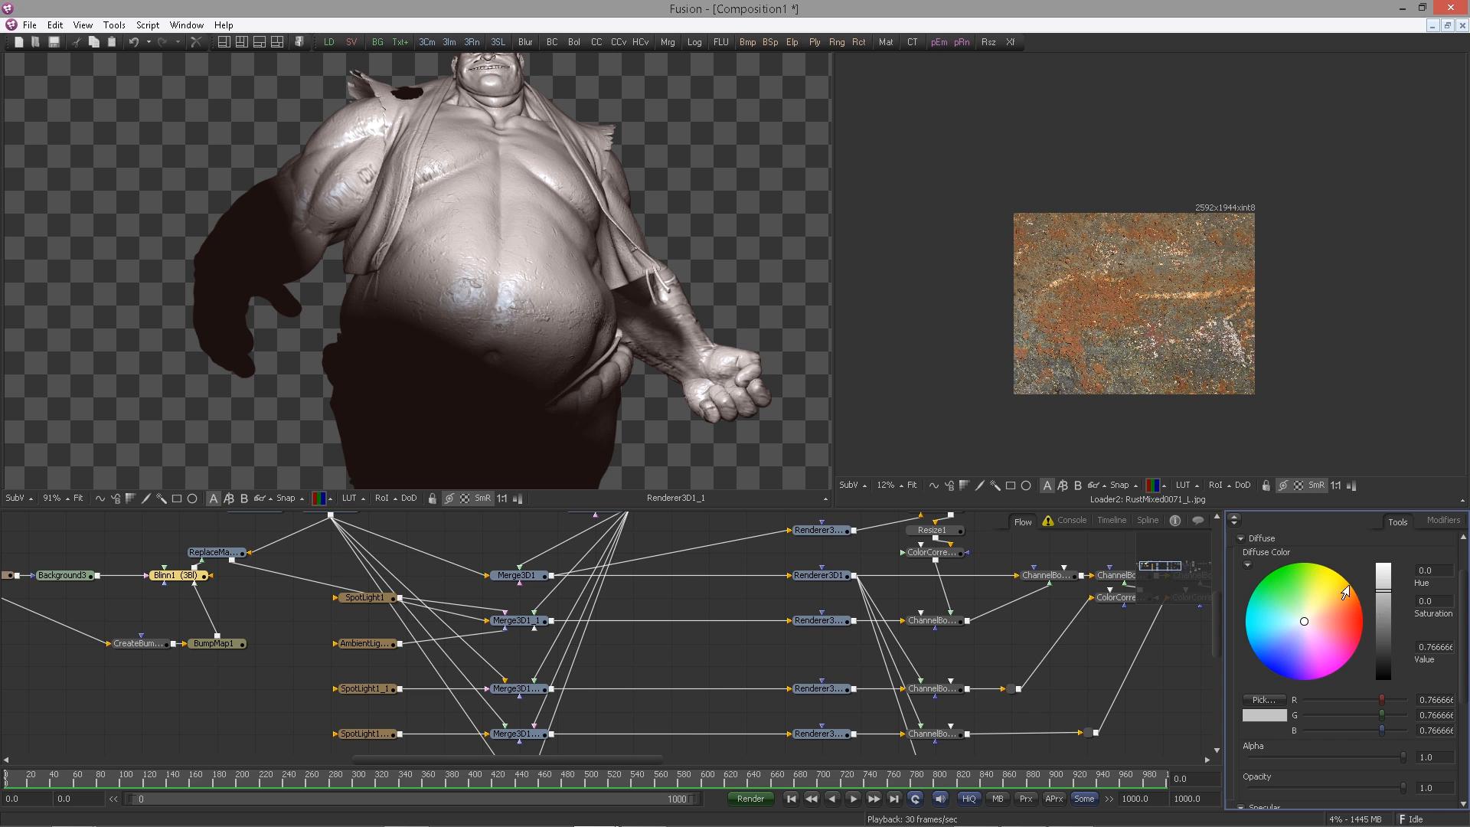
pyautogui.moveTo(1383, 597); pyautogui.dragTo(1382, 584)
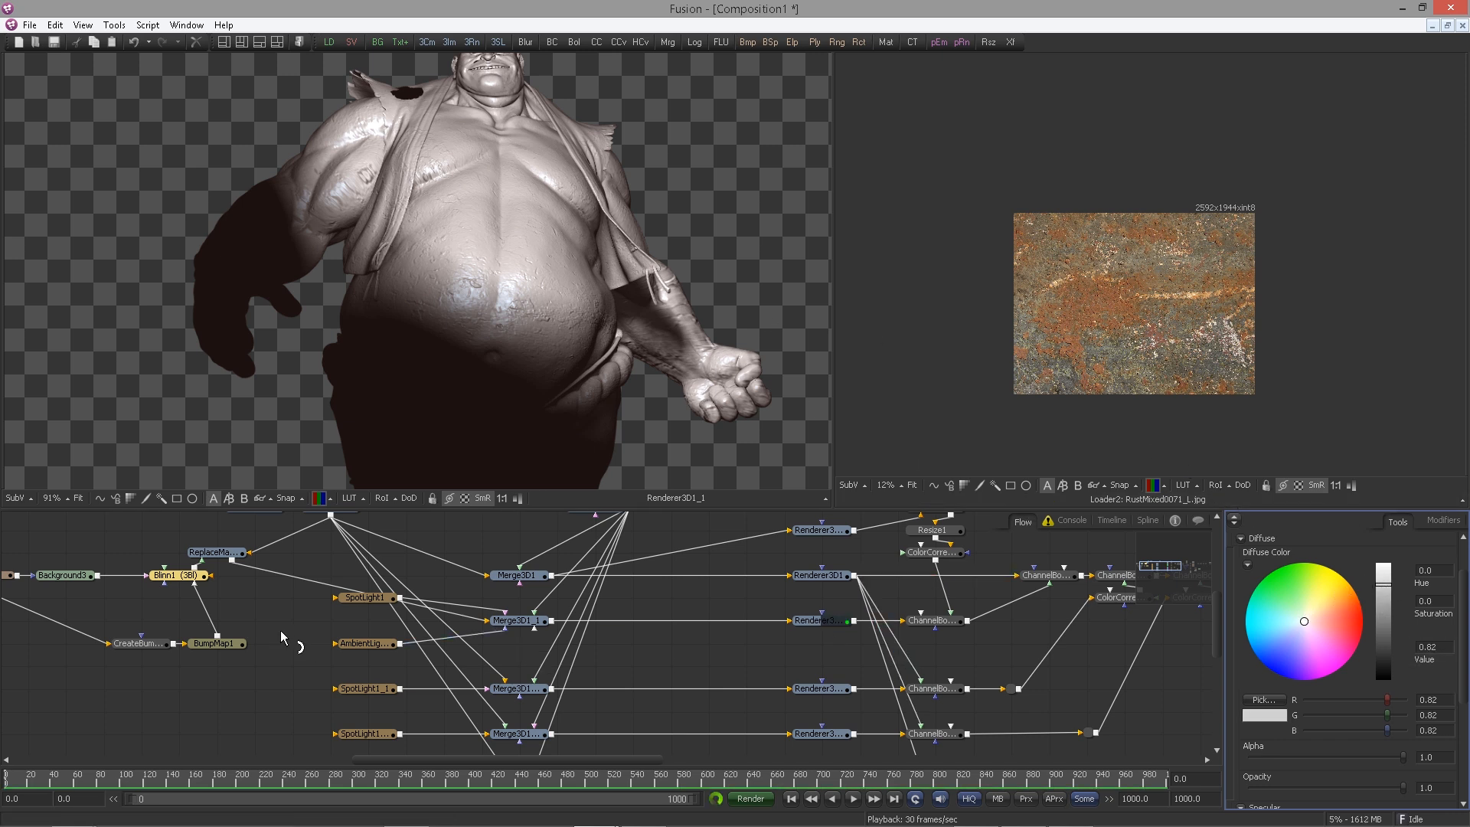
# Lower the Create Bump Map node's Height Scale to about 1.43
pyautogui.moveTo(280, 633); pyautogui.dragTo(500, 627)
pyautogui.click(374, 639)
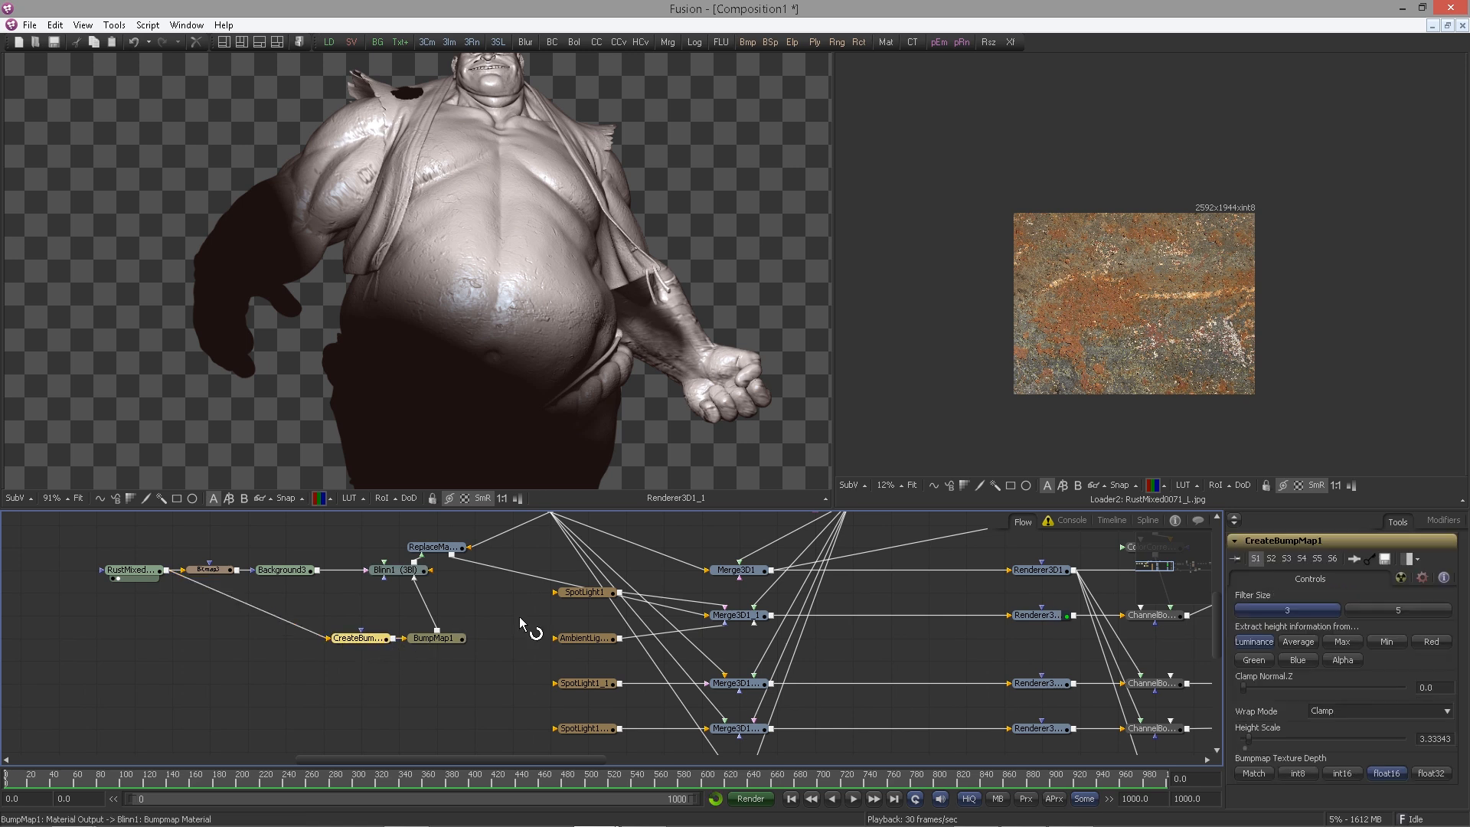
pyautogui.moveTo(1248, 738); pyautogui.dragTo(1245, 743)
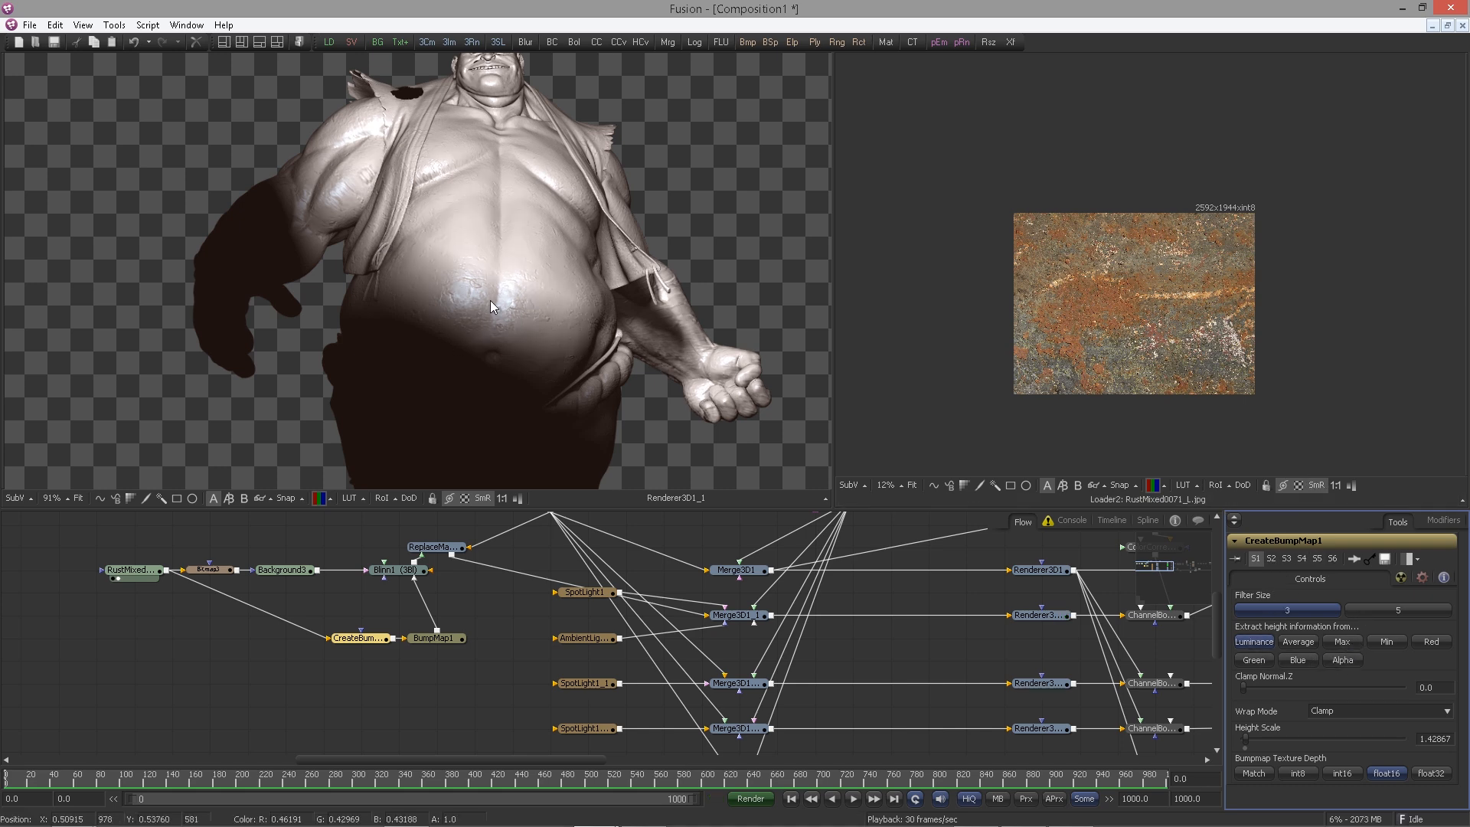
# Display the final Merge5 composite in the main viewer and fit the whole frame
pyautogui.moveTo(489, 663); pyautogui.dragTo(277, 660)
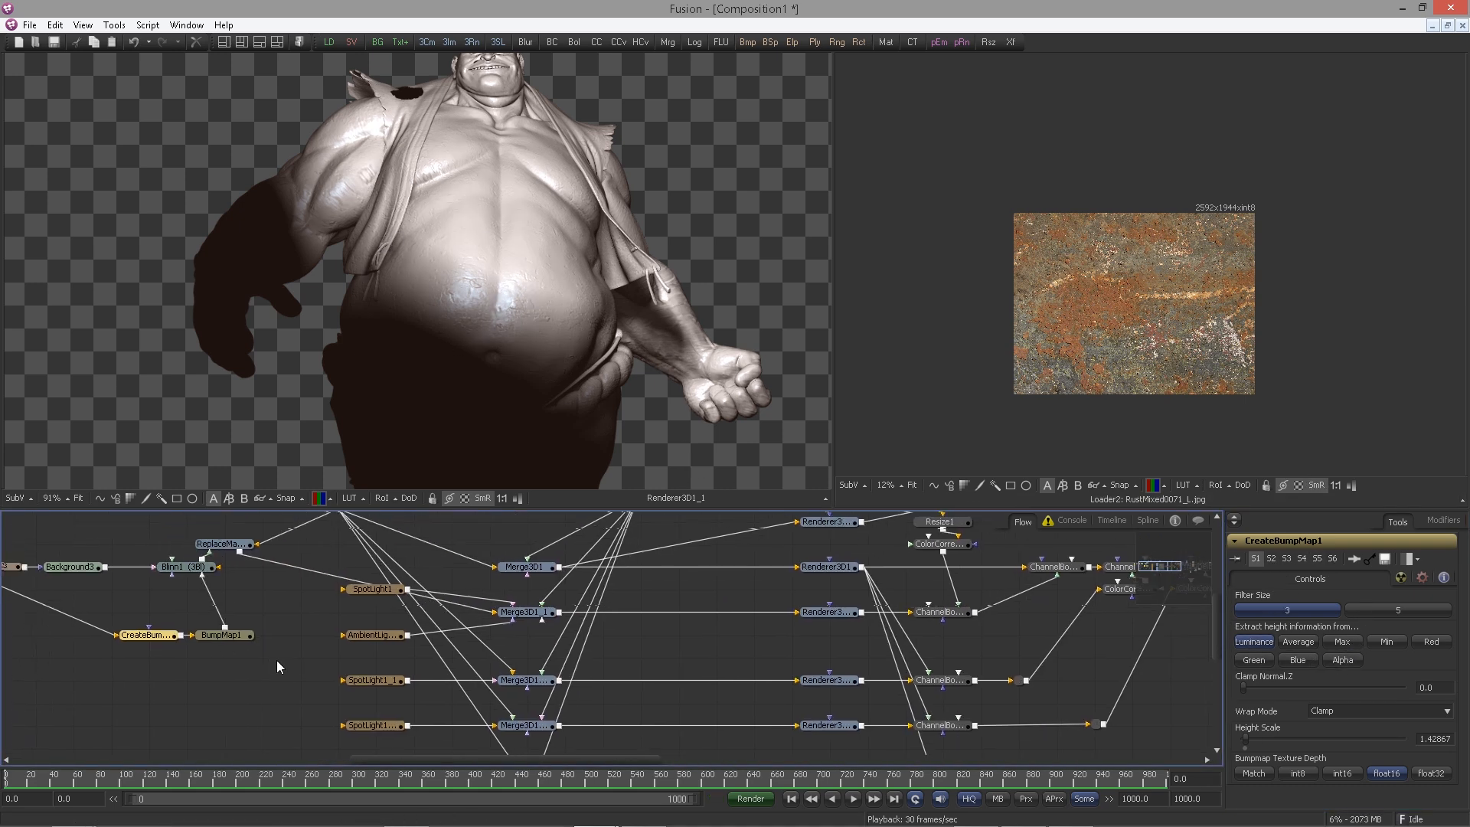
pyautogui.moveTo(688, 656); pyautogui.dragTo(361, 647)
pyautogui.scroll(-4, 441, 665)
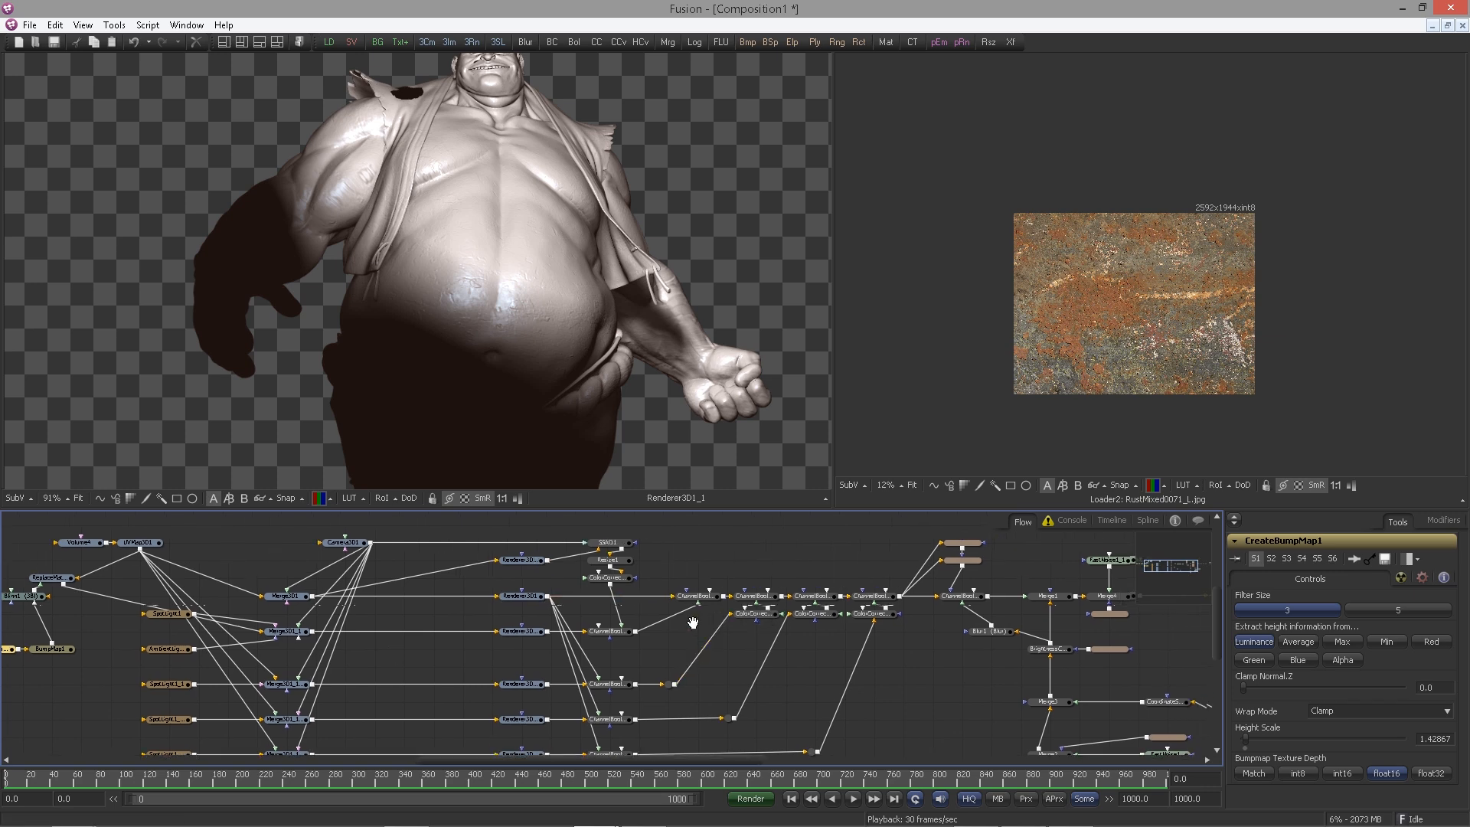
pyautogui.moveTo(692, 623); pyautogui.dragTo(429, 644)
pyautogui.scroll(3, 429, 644)
pyautogui.click(636, 612)
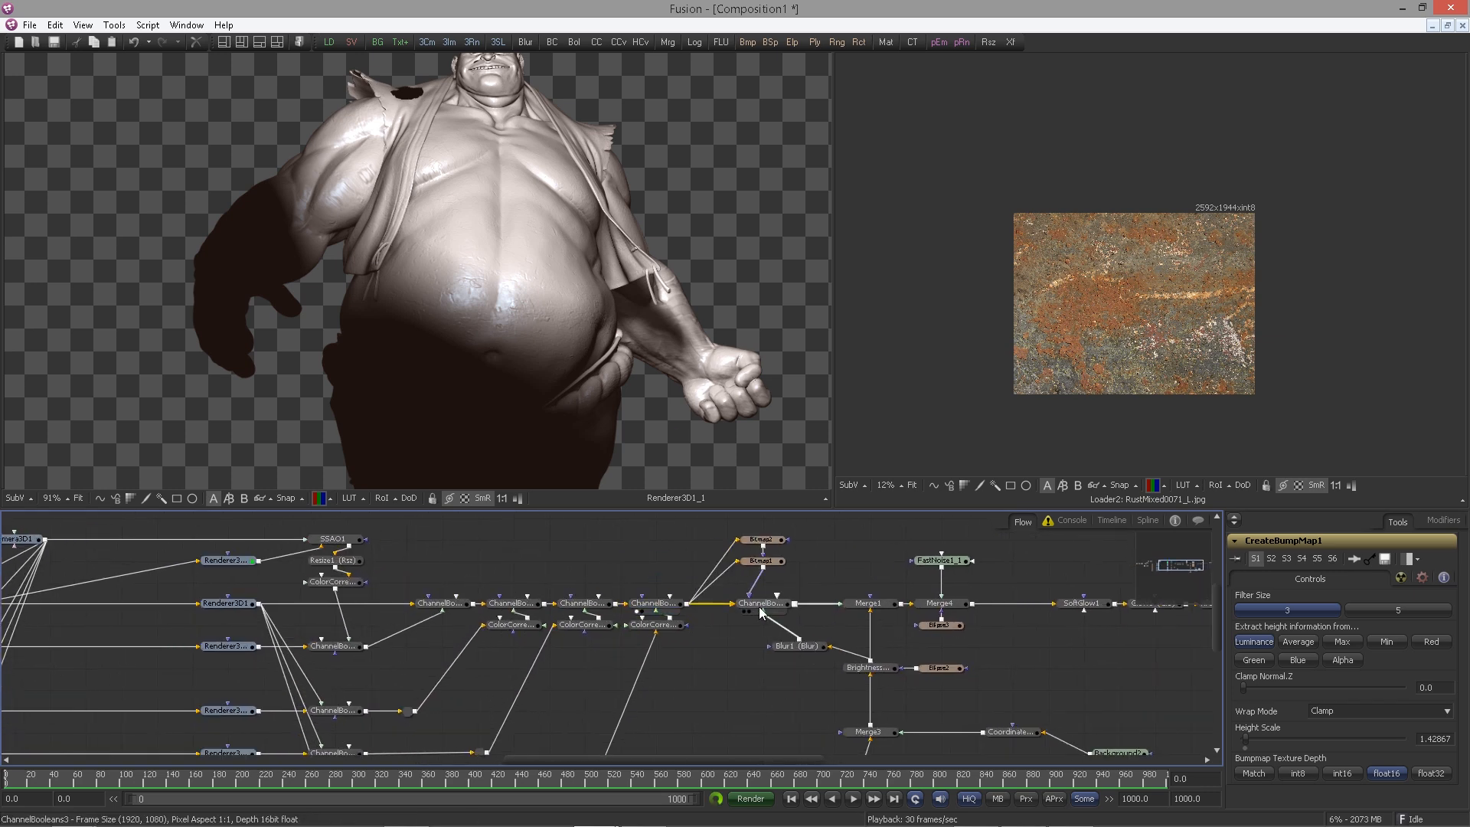
pyautogui.moveTo(933, 584); pyautogui.dragTo(354, 610)
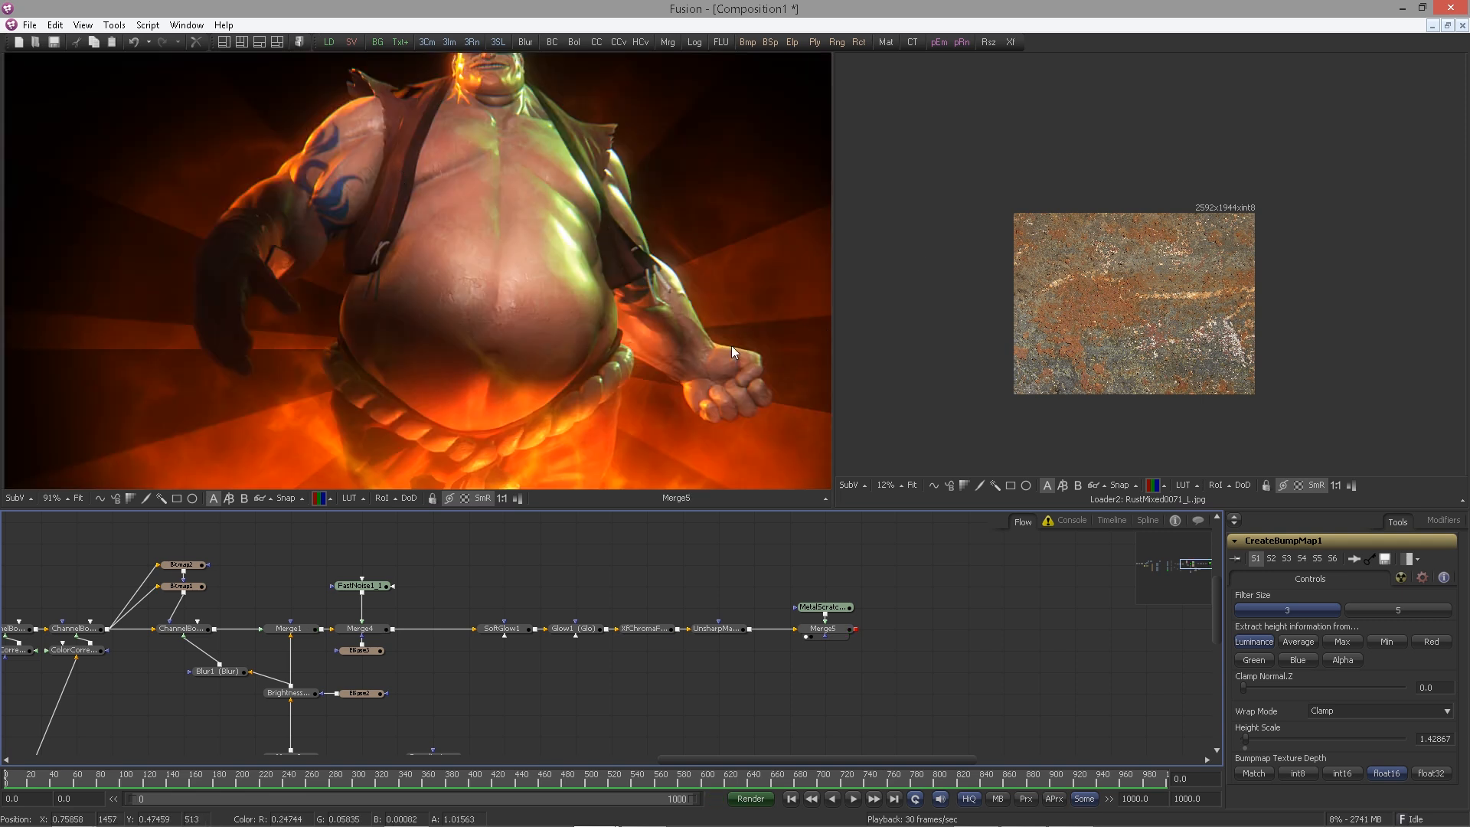
pyautogui.hotkey('ctrl', 'f')
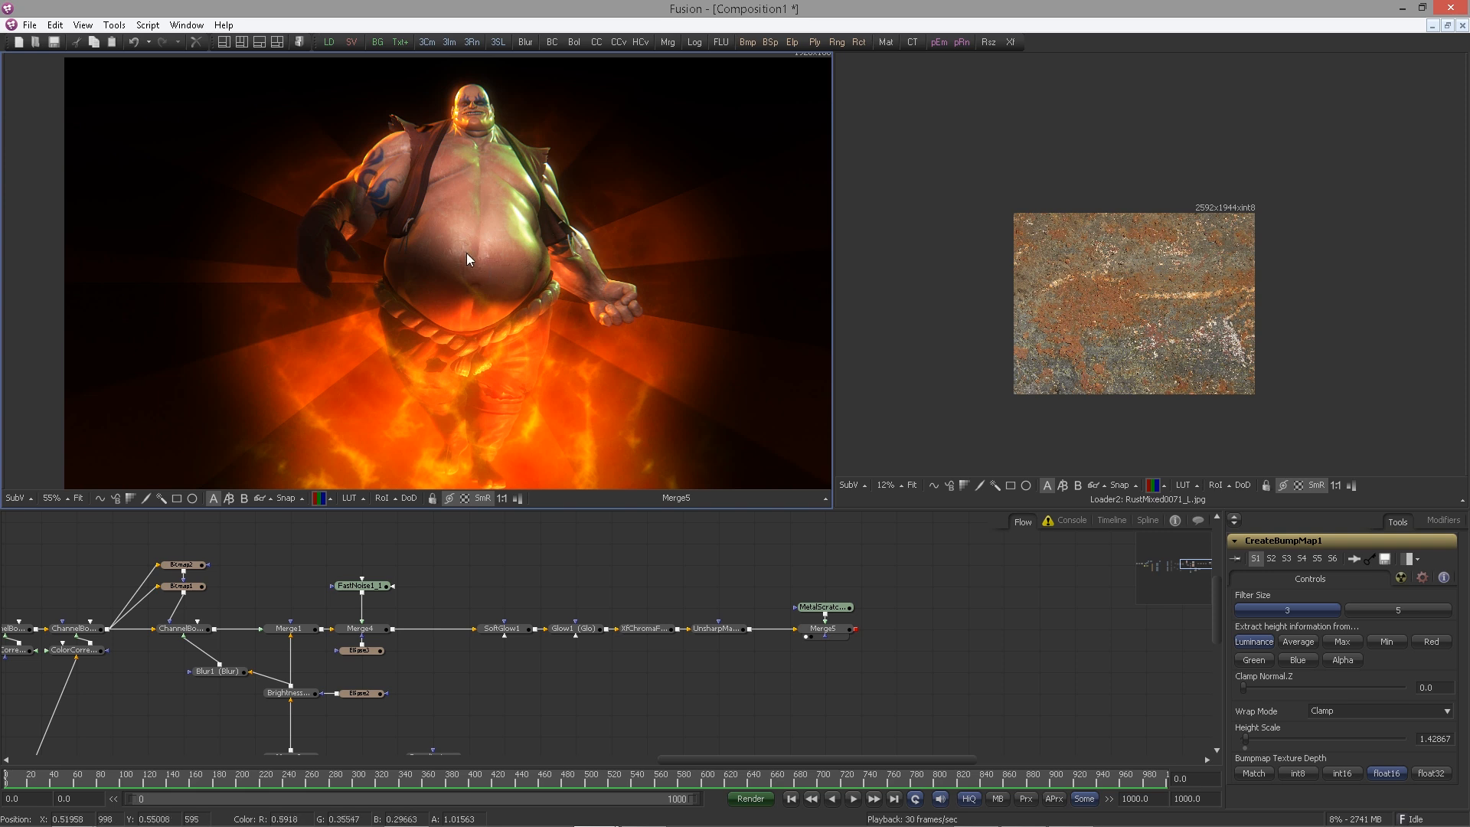
# Enlarge the composite's viewer in width and height to inspect the whole character
pyautogui.click(853, 383)
pyautogui.moveTo(832, 386); pyautogui.dragTo(983, 398)
pyautogui.moveTo(878, 509); pyautogui.dragTo(879, 585)
pyautogui.scroll(2, 541, 404)
pyautogui.moveTo(540, 404); pyautogui.dragTo(580, 396)
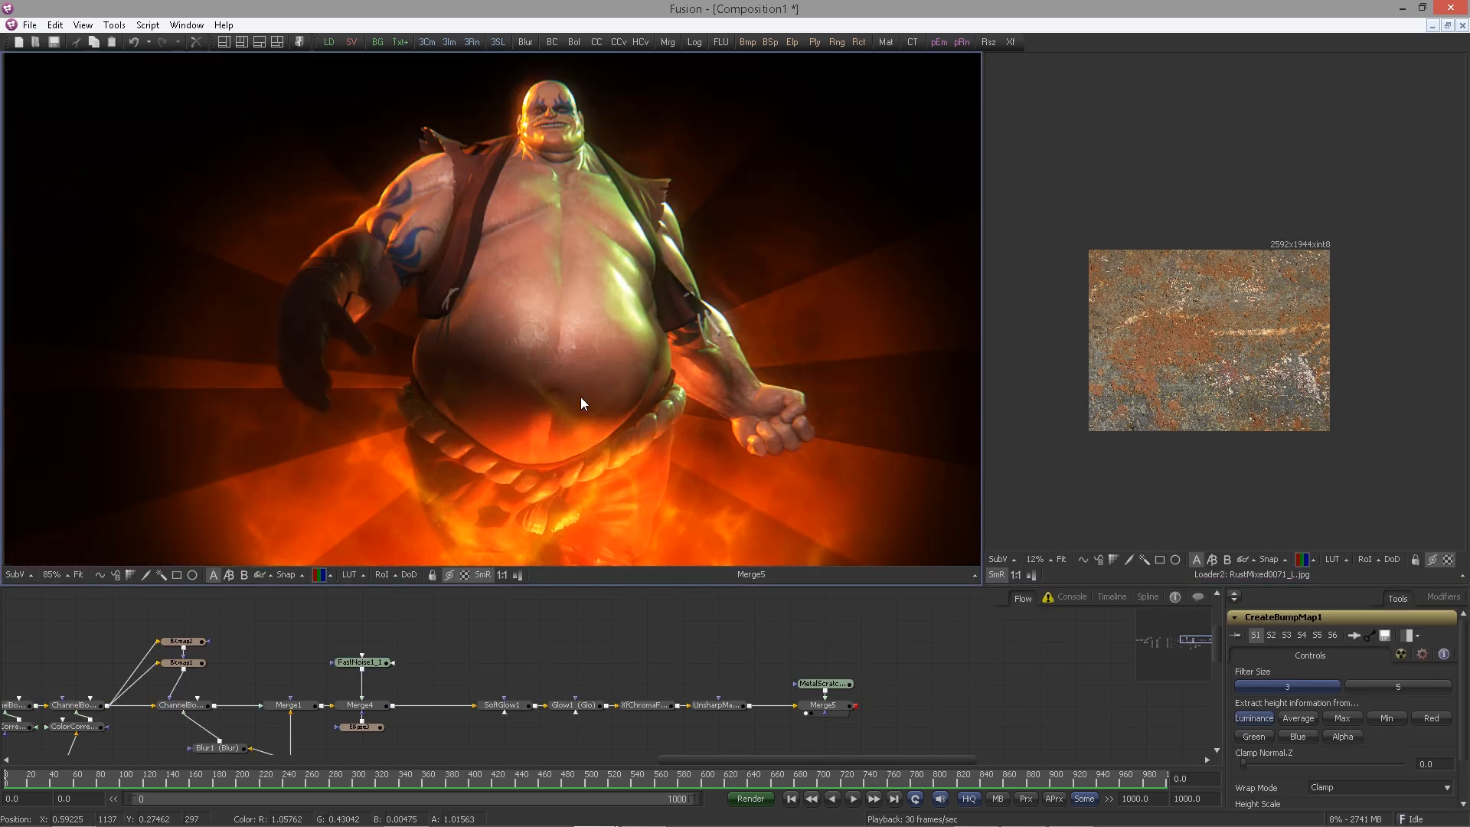
pyautogui.scroll(-3, 538, 329)
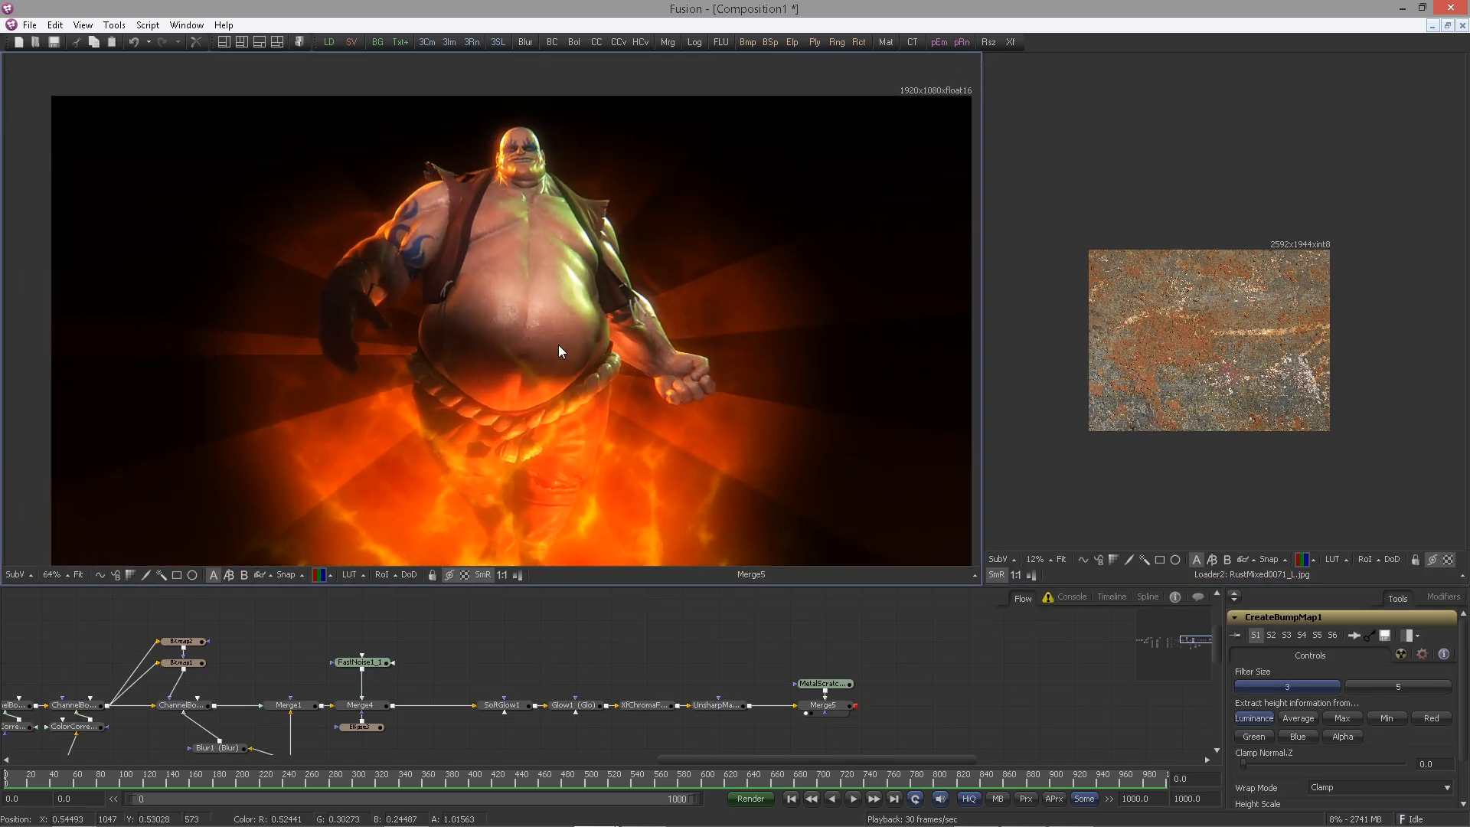
# Examine the Renderer3D light passes and the ChannelBooleans2_2 output one after another in the second viewer
pyautogui.moveTo(512, 653); pyautogui.dragTo(743, 649)
pyautogui.scroll(-5, 743, 649)
pyautogui.moveTo(475, 679); pyautogui.dragTo(513, 672)
pyautogui.scroll(5, 513, 672)
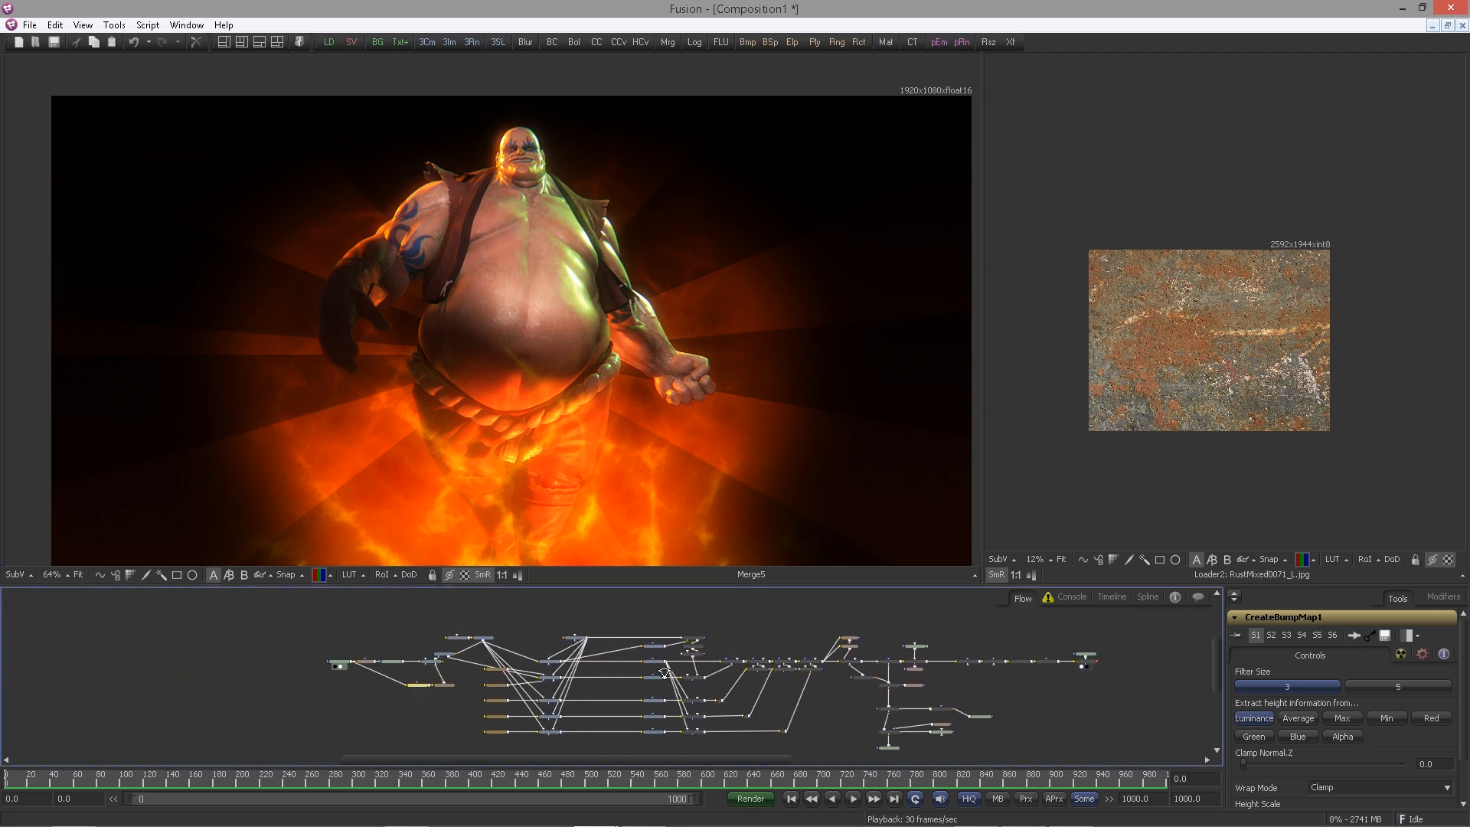
pyautogui.moveTo(673, 651); pyautogui.dragTo(1068, 377)
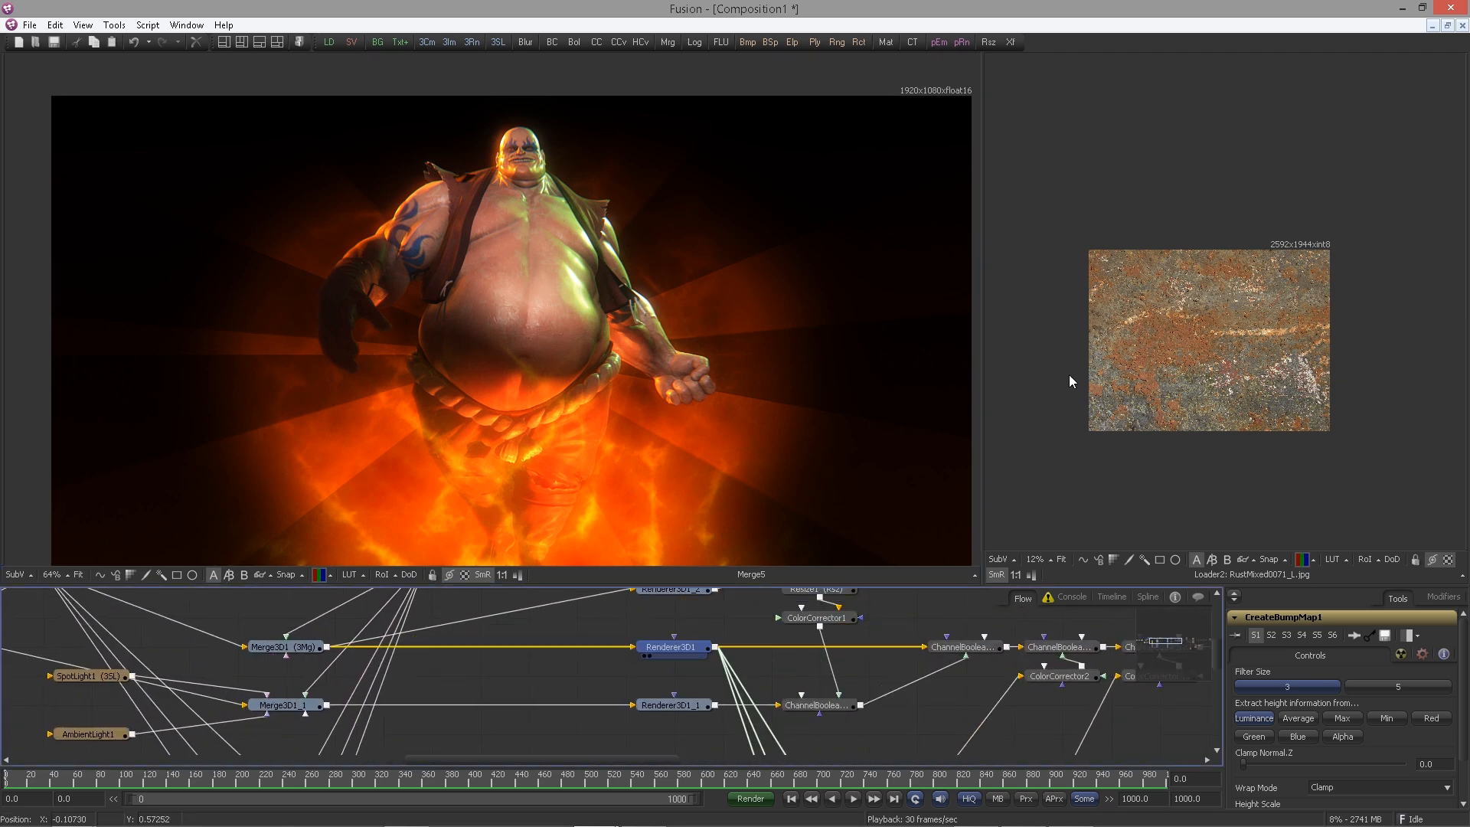
pyautogui.moveTo(684, 708); pyautogui.dragTo(1164, 365)
pyautogui.moveTo(591, 654); pyautogui.dragTo(604, 599)
pyautogui.moveTo(715, 674); pyautogui.dragTo(1079, 429)
pyautogui.moveTo(691, 691); pyautogui.dragTo(711, 686)
pyautogui.scroll(5, 711, 686)
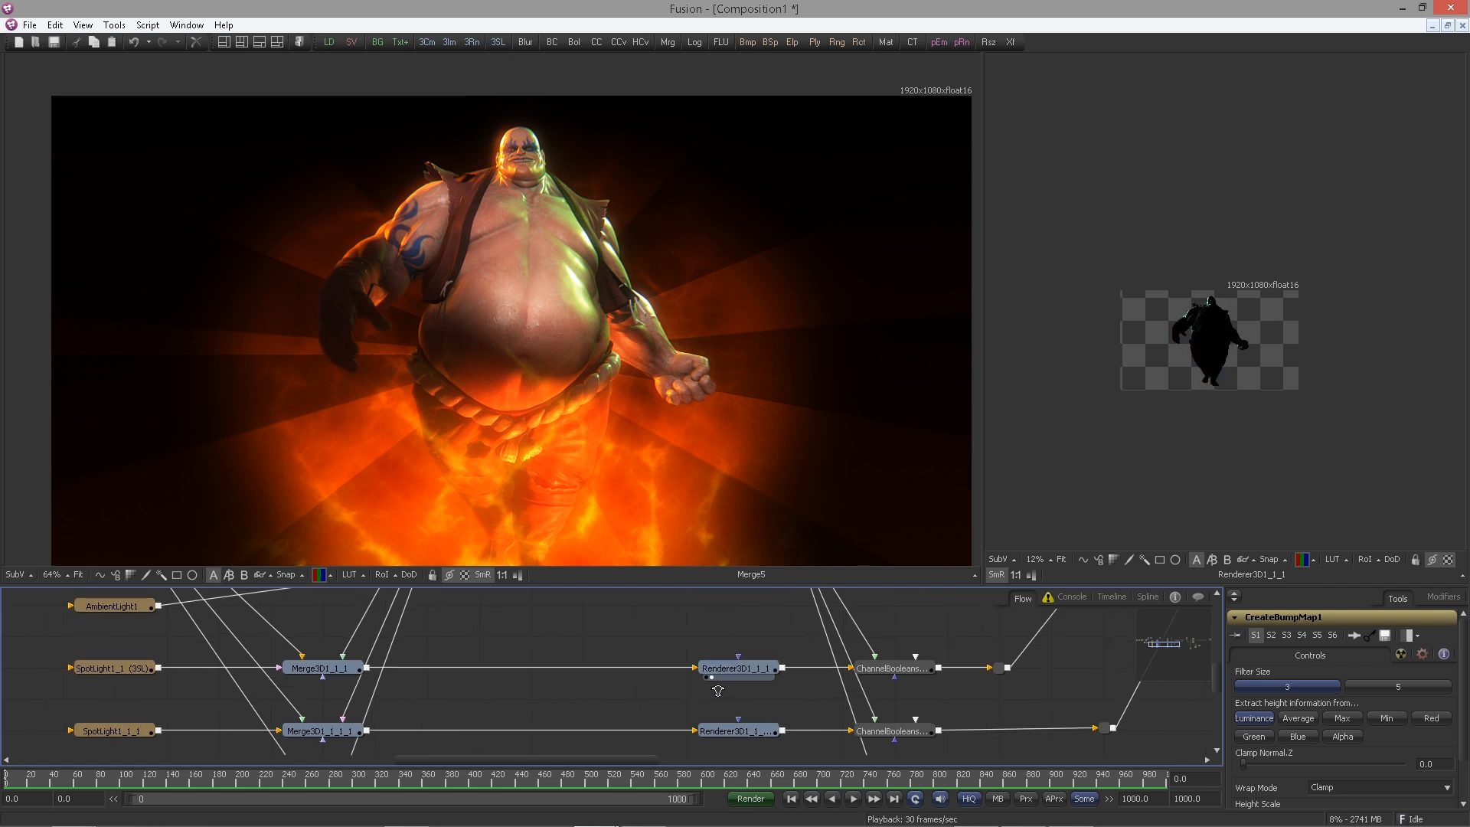
pyautogui.moveTo(746, 743); pyautogui.dragTo(1102, 459)
pyautogui.moveTo(703, 677); pyautogui.dragTo(597, 640)
pyautogui.moveTo(881, 706); pyautogui.dragTo(1140, 520)
pyautogui.moveTo(1148, 692); pyautogui.dragTo(826, 728)
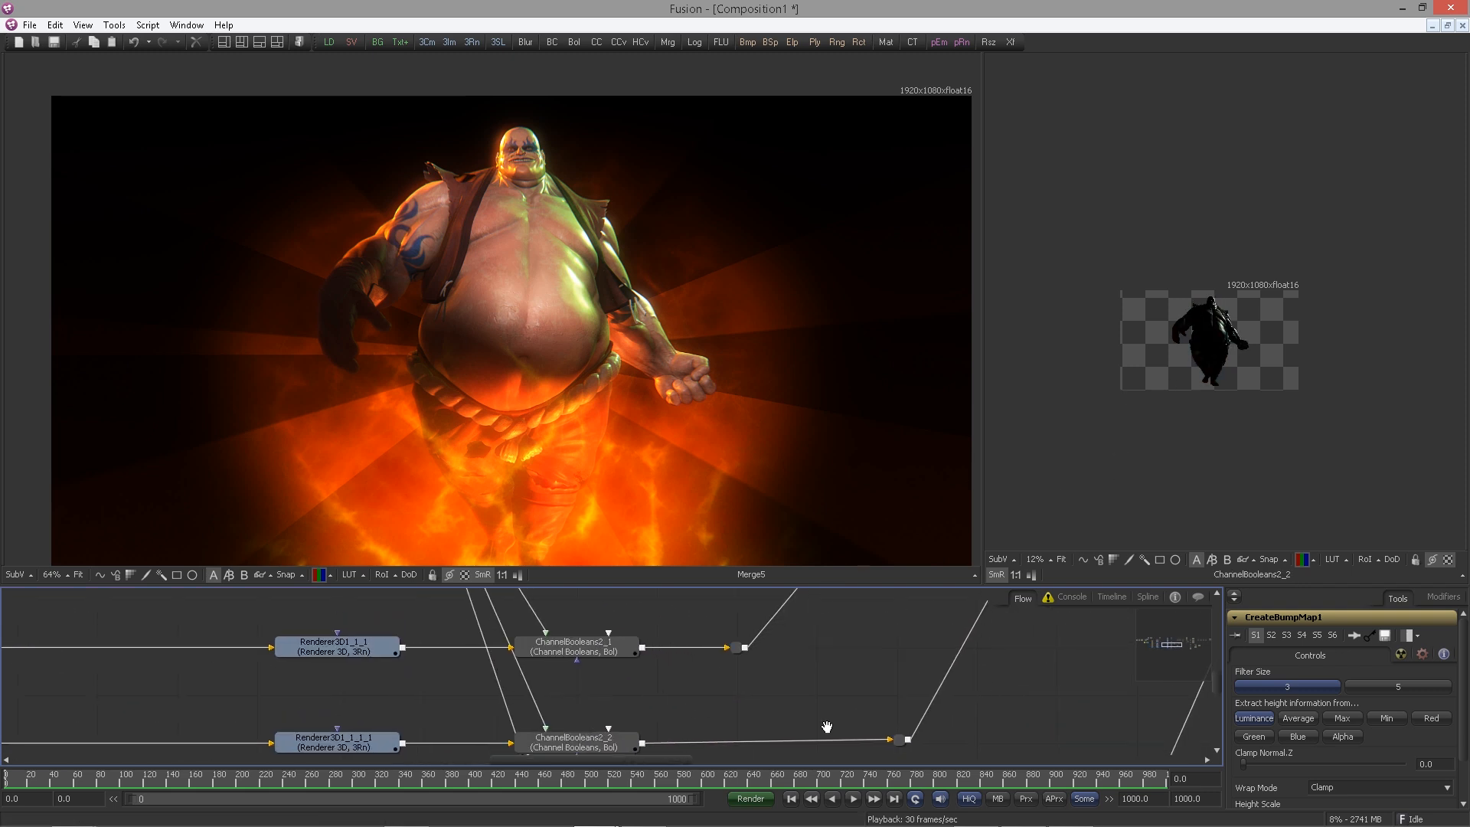
# View ColorCorrector2_1 in the second viewer and shift its master tint to blue, with tint about 0.58 and strength about 0.66
pyautogui.moveTo(1094, 597); pyautogui.dragTo(927, 735)
pyautogui.moveTo(928, 668); pyautogui.dragTo(1100, 431)
pyautogui.click(961, 665)
pyautogui.scroll(-5, 1371, 666)
pyautogui.scroll(5, 1372, 666)
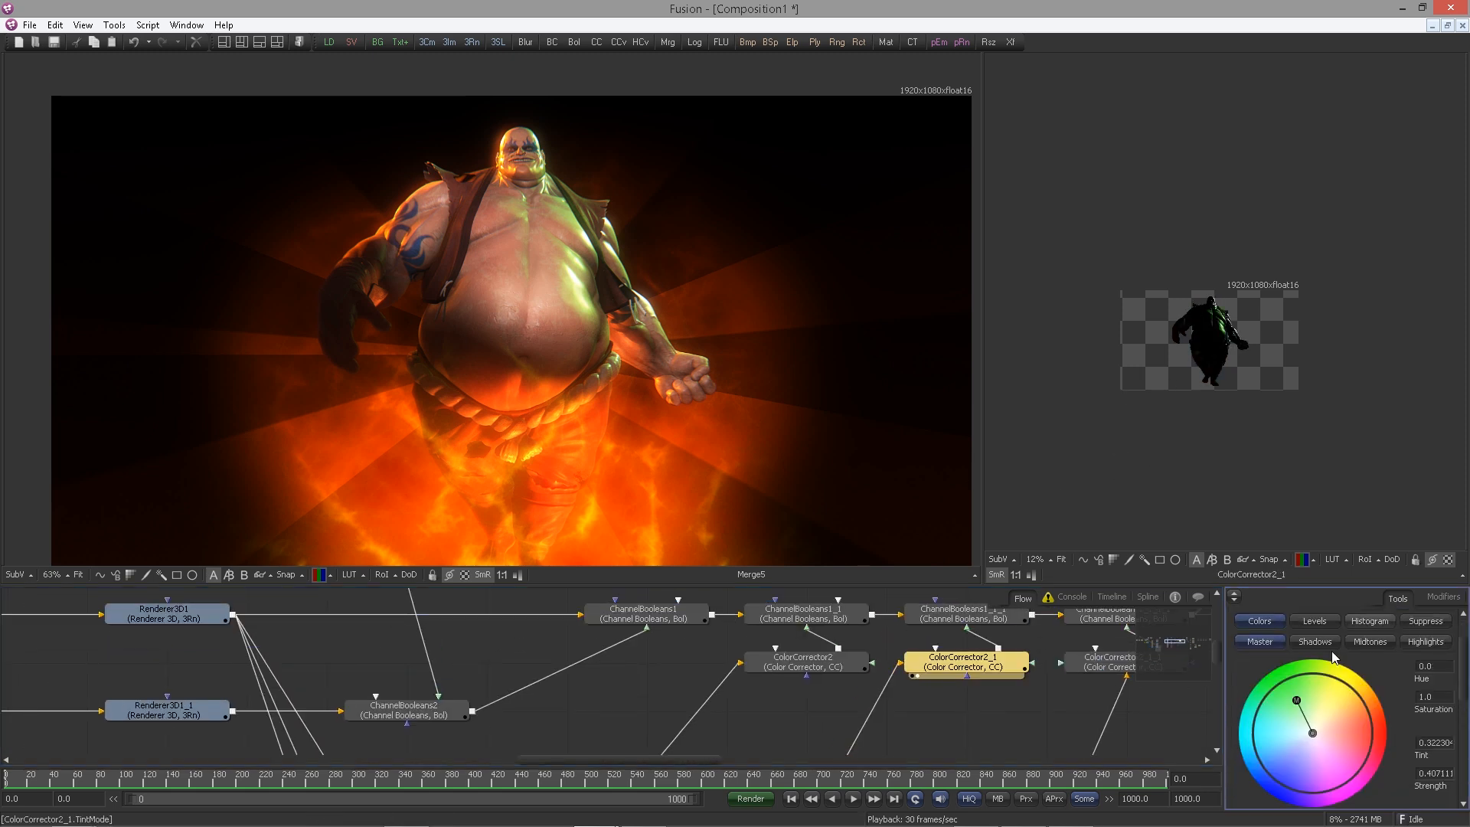
pyautogui.moveTo(1293, 710); pyautogui.dragTo(1262, 762)
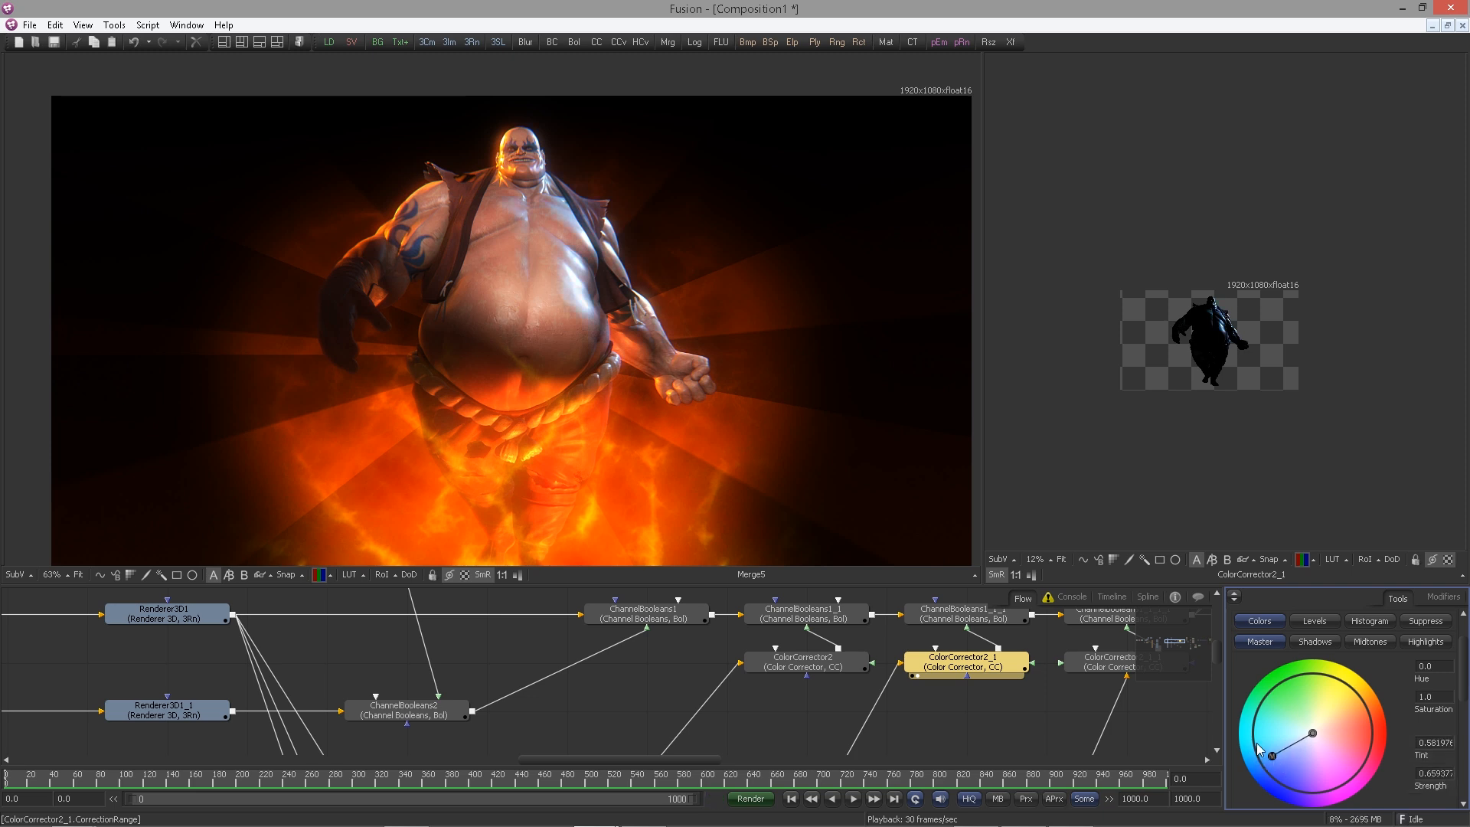
# Add a Color Corrector after the final Merge5 node
pyautogui.scroll(-4, 262, 692)
pyautogui.moveTo(696, 664); pyautogui.dragTo(206, 686)
pyautogui.moveTo(610, 690); pyautogui.dragTo(222, 686)
pyautogui.scroll(3, 825, 679)
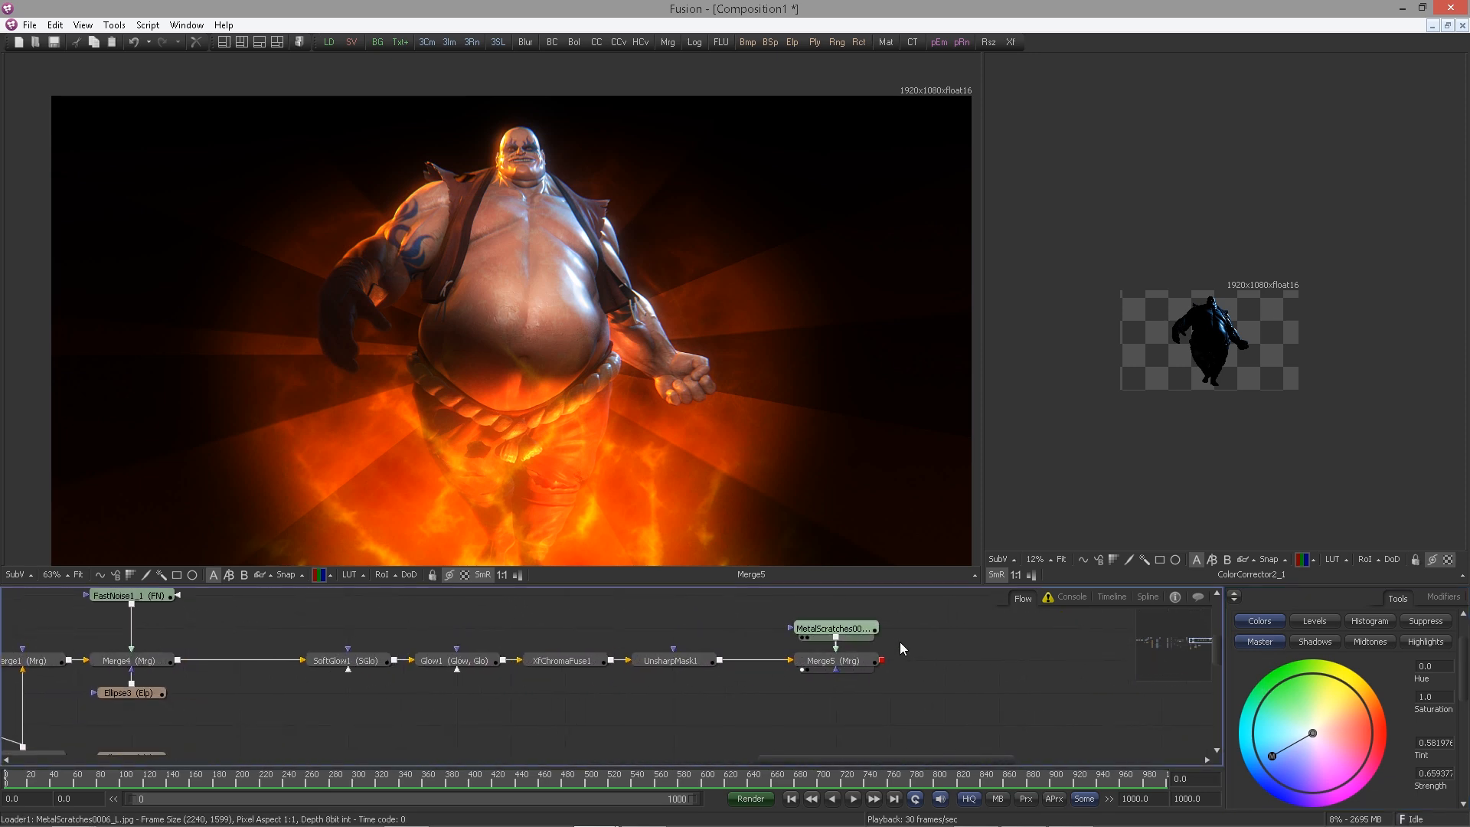
pyautogui.moveTo(882, 664); pyautogui.dragTo(735, 669)
pyautogui.click(723, 663)
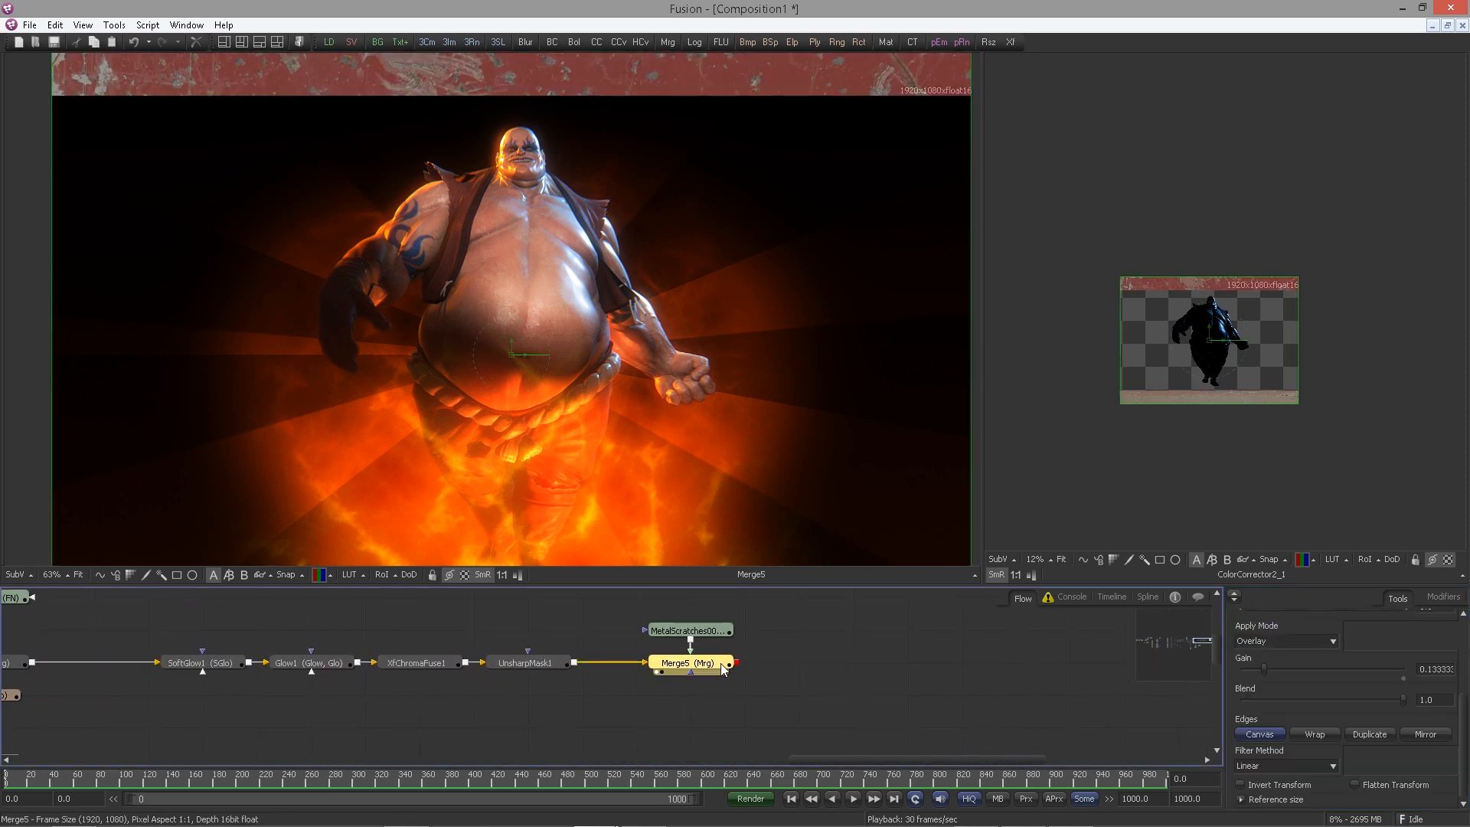
pyautogui.hotkey('ctrl', 'space')
pyautogui.write('cc')
pyautogui.press('Return')
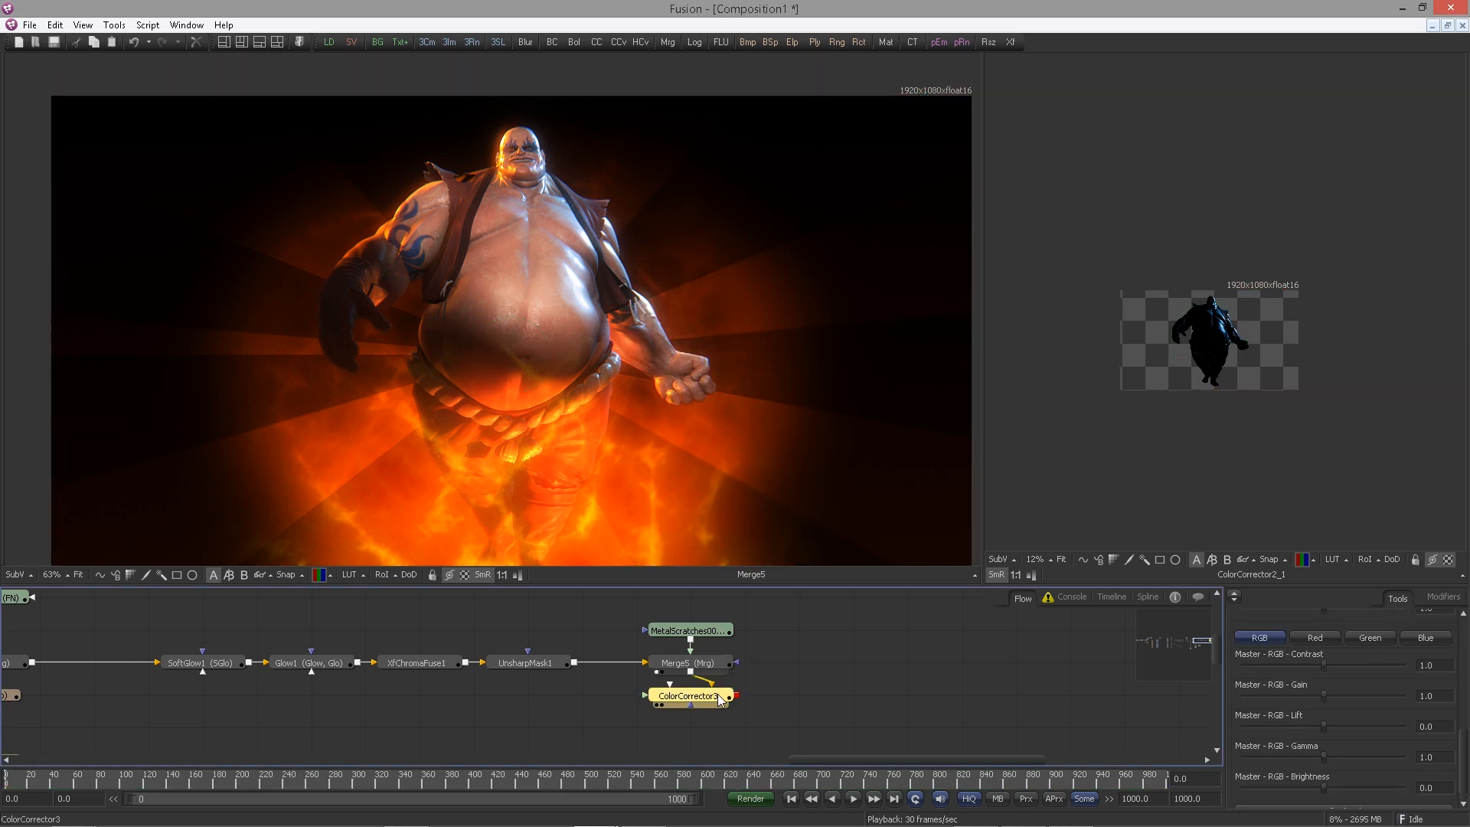
# Change to a single-viewer layout and expand the tool controls for ColorCorrector3
pyautogui.click(1231, 597)
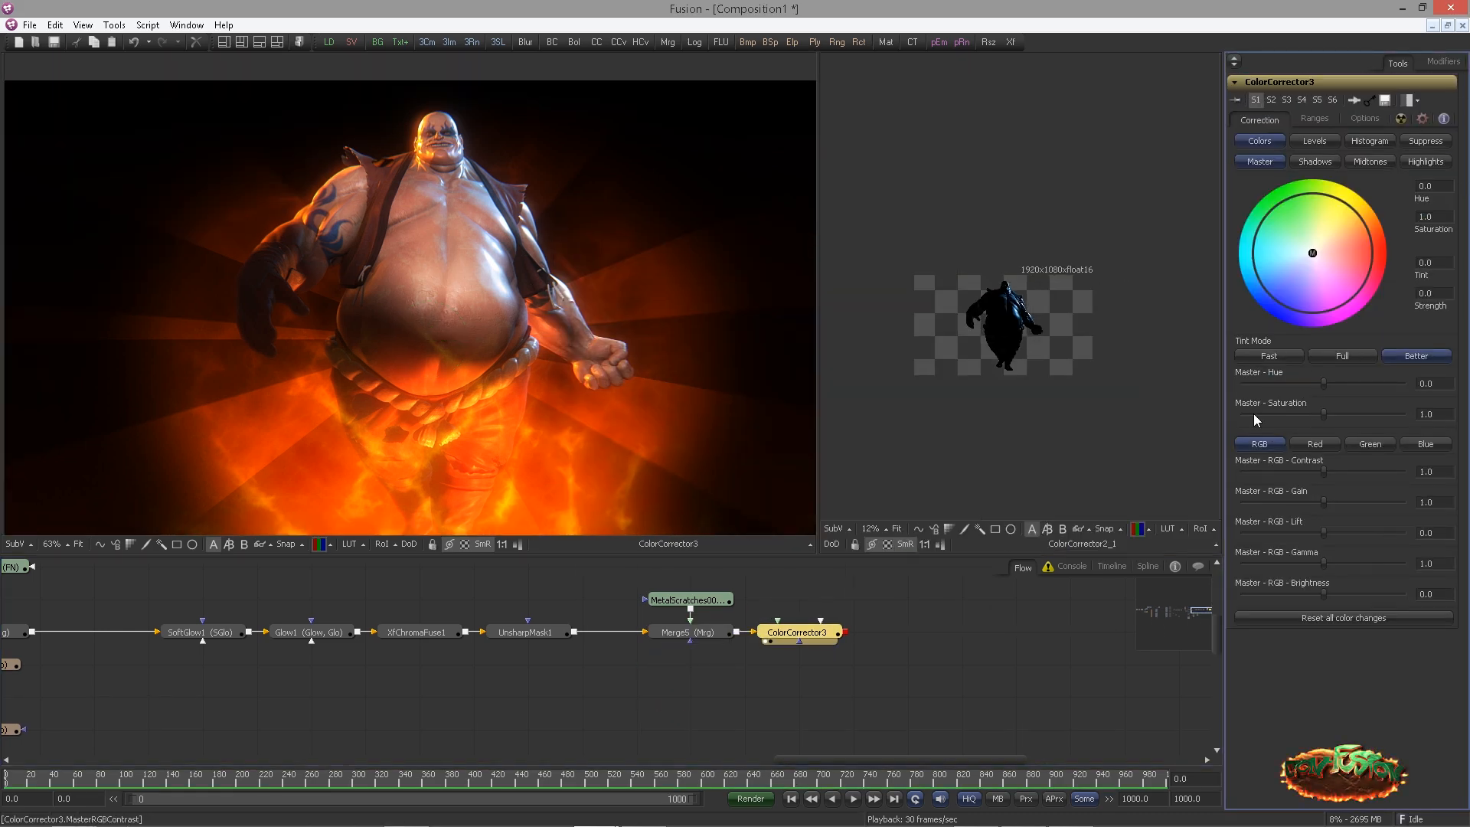
pyautogui.click(258, 43)
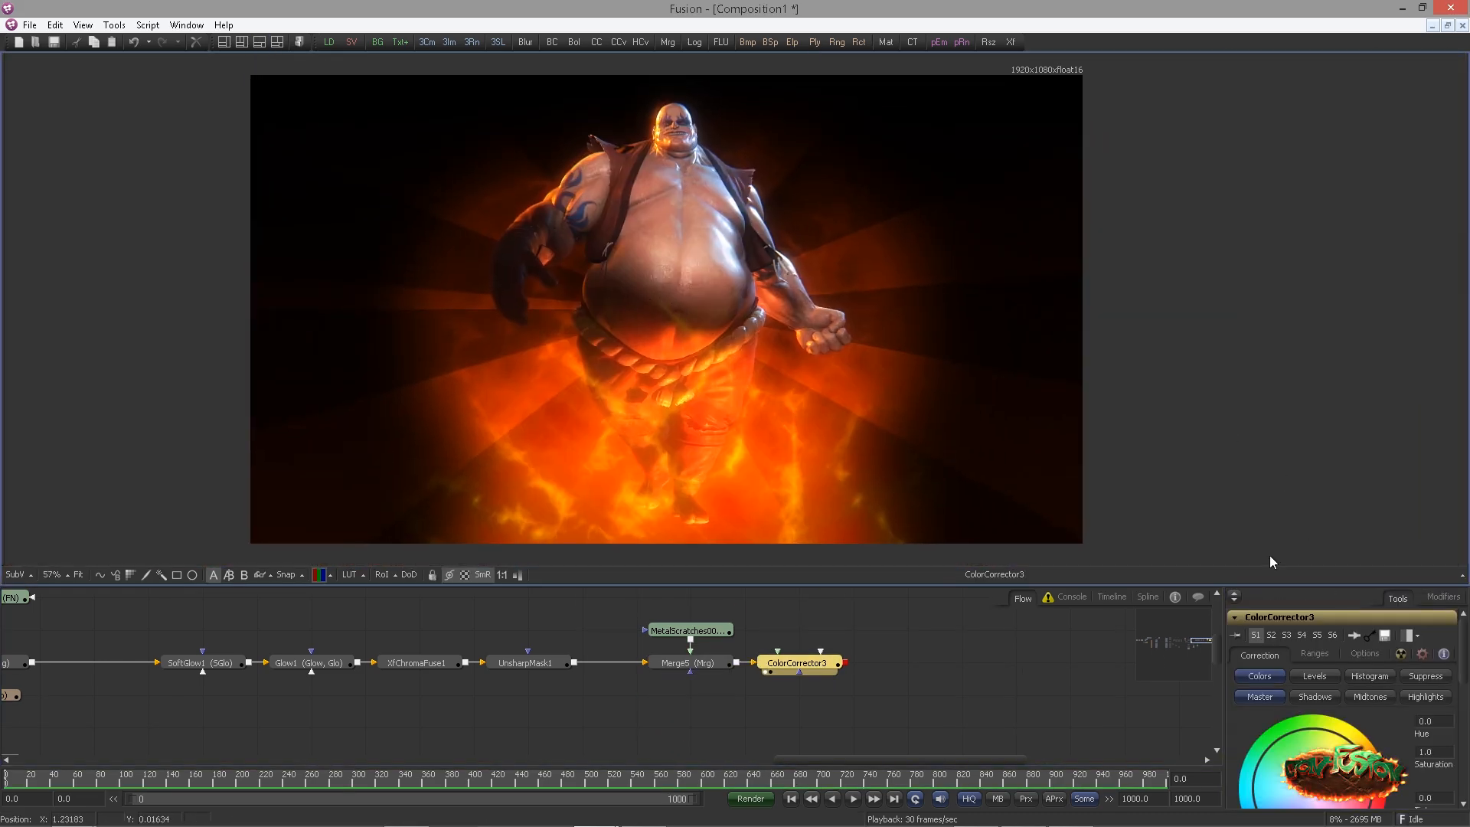
pyautogui.click(1229, 591)
# In ColorCorrector3's shadows, adjust the red channel's contrast to about 1.06 and fine-tune its gain
pyautogui.click(1314, 162)
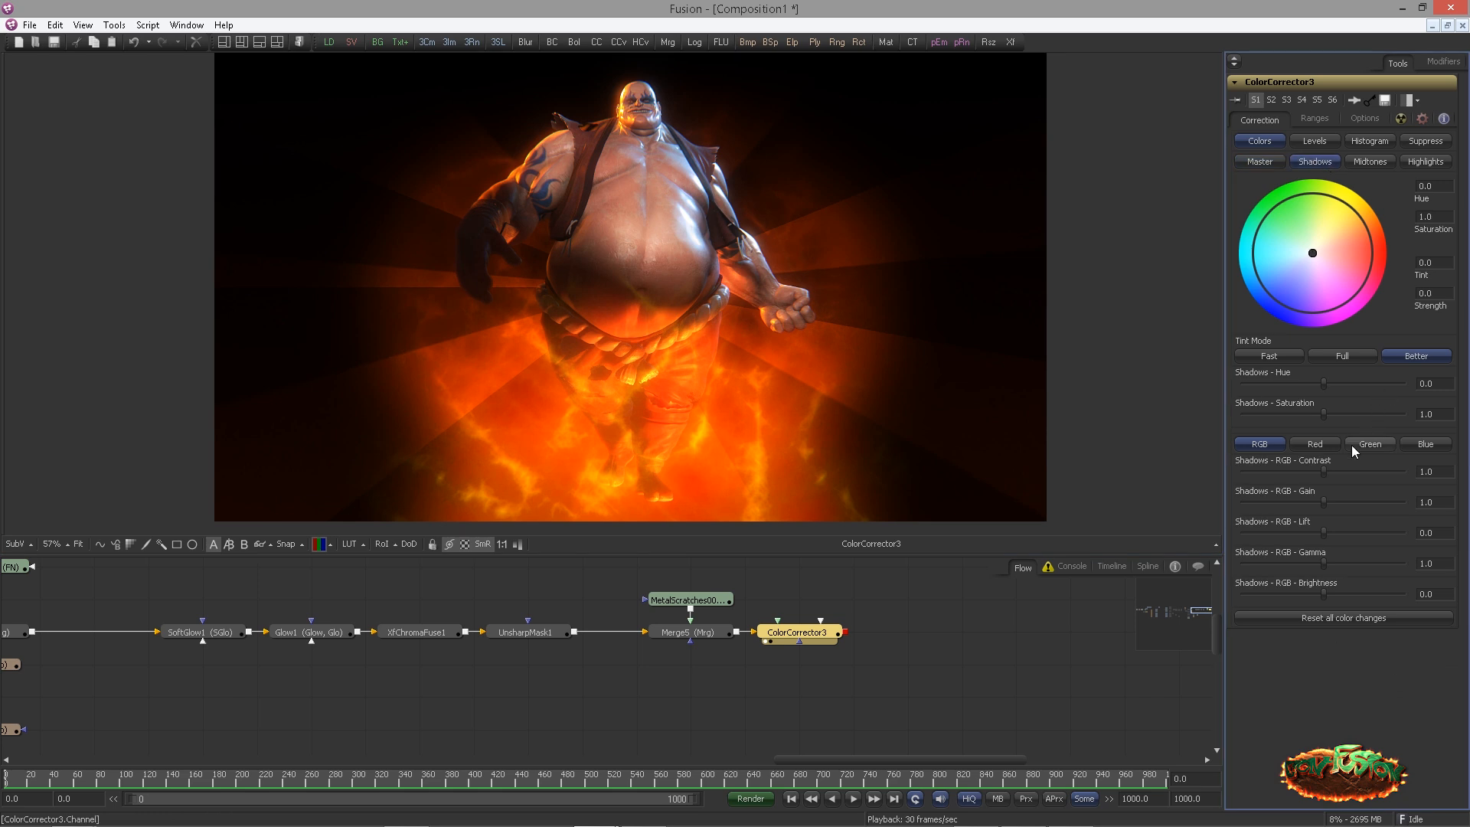
pyautogui.click(1315, 443)
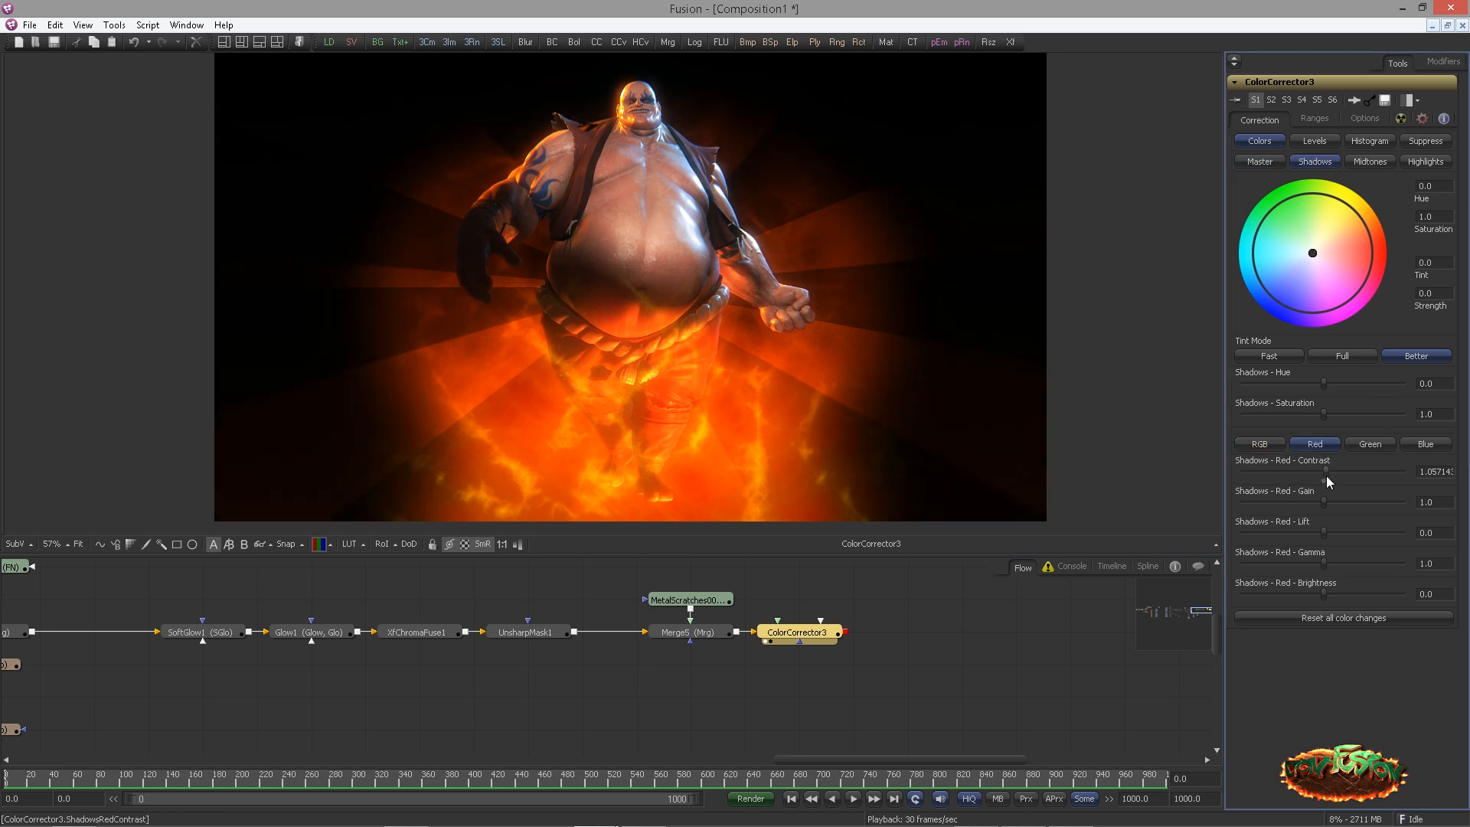
pyautogui.moveTo(1318, 507); pyautogui.dragTo(1319, 504)
# Lower ColorCorrector3's highlights saturation to about 0.22 and tint the highlights green, with tint about 0.39 and strength 1.0
pyautogui.moveTo(1323, 414); pyautogui.dragTo(1261, 421)
pyautogui.click(1425, 161)
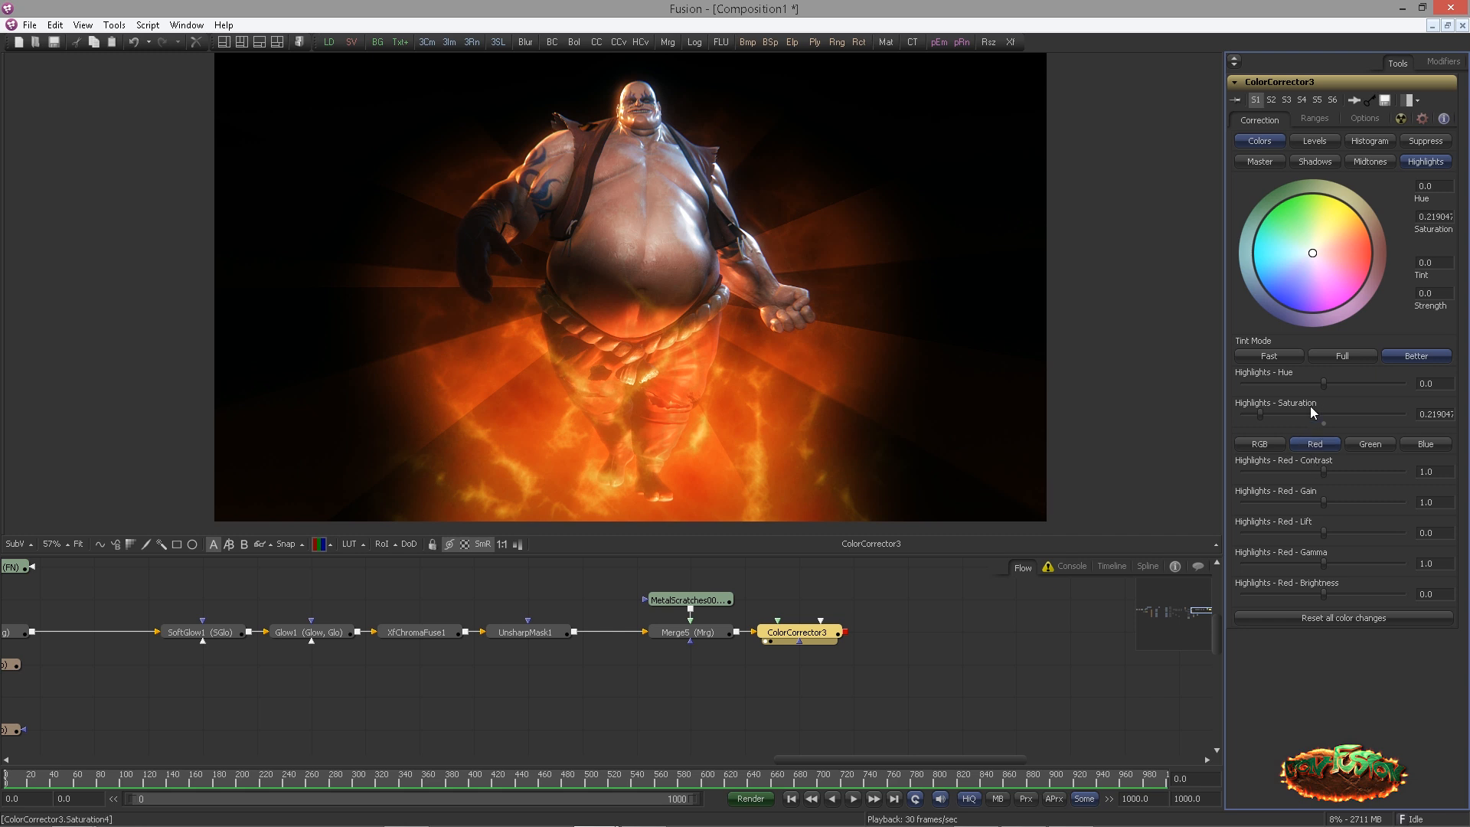
pyautogui.click(1263, 445)
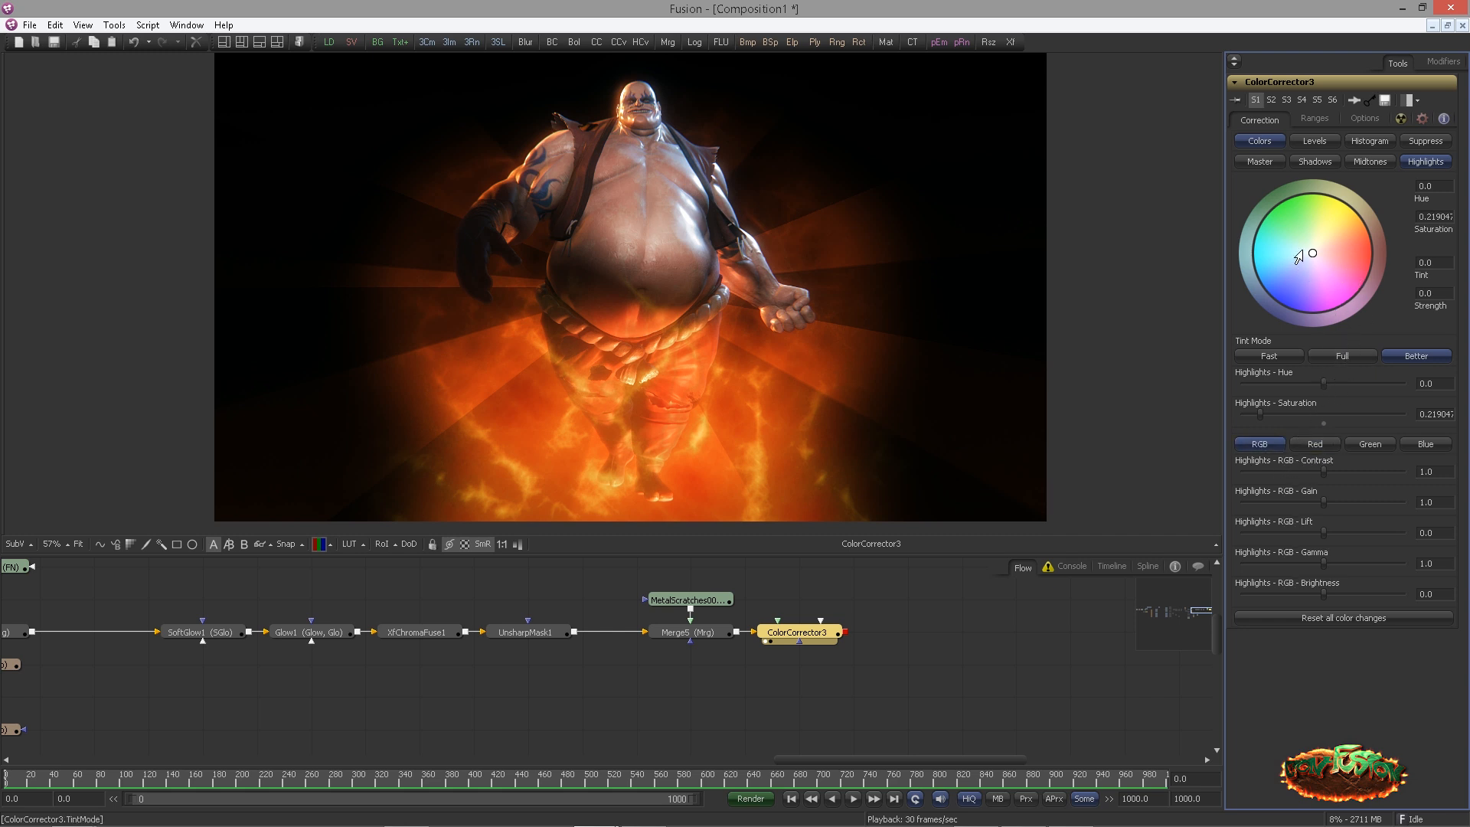
pyautogui.moveTo(1311, 257); pyautogui.dragTo(1267, 216)
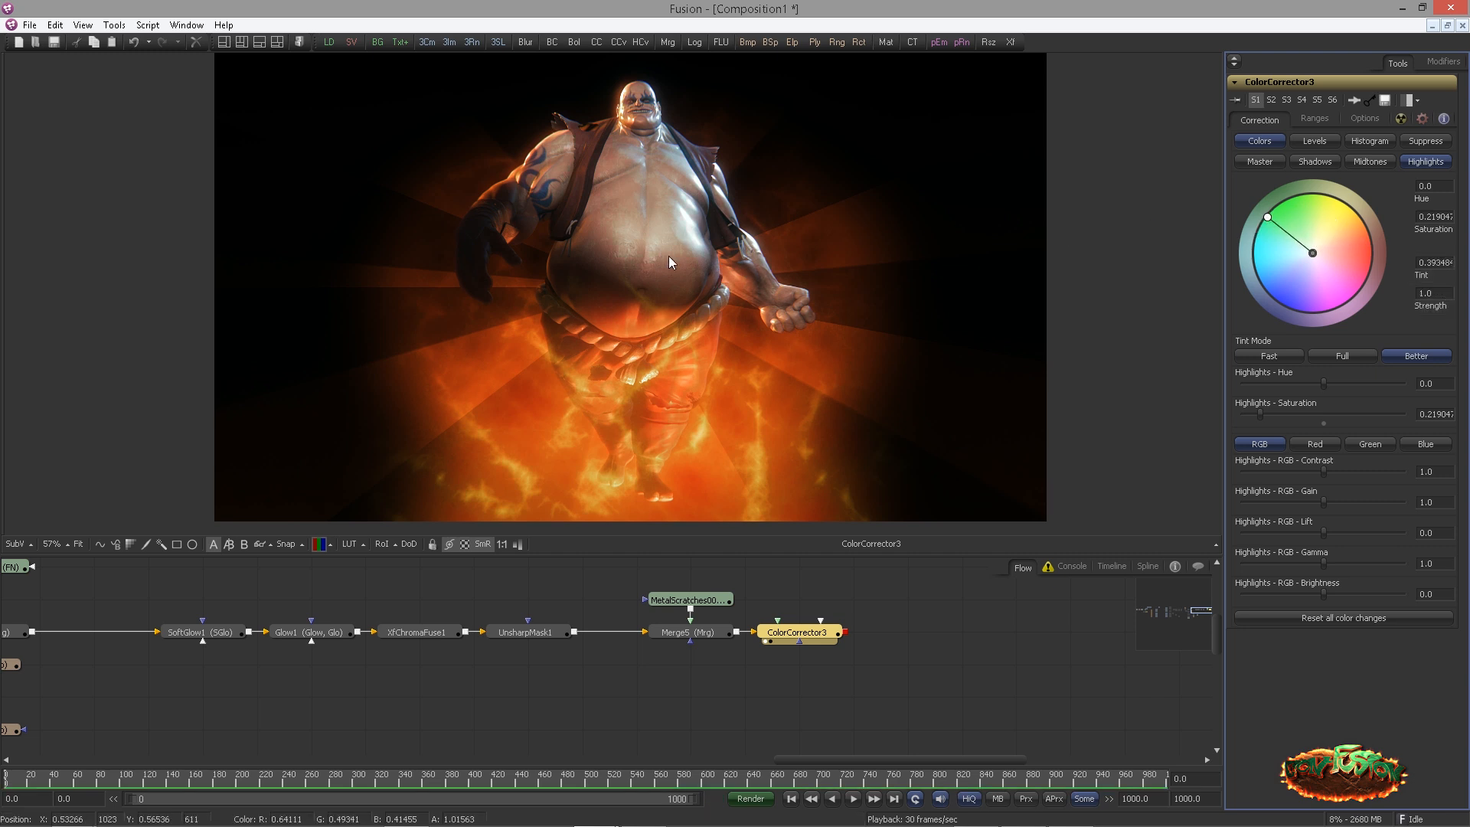
pyautogui.scroll(3, 656, 218)
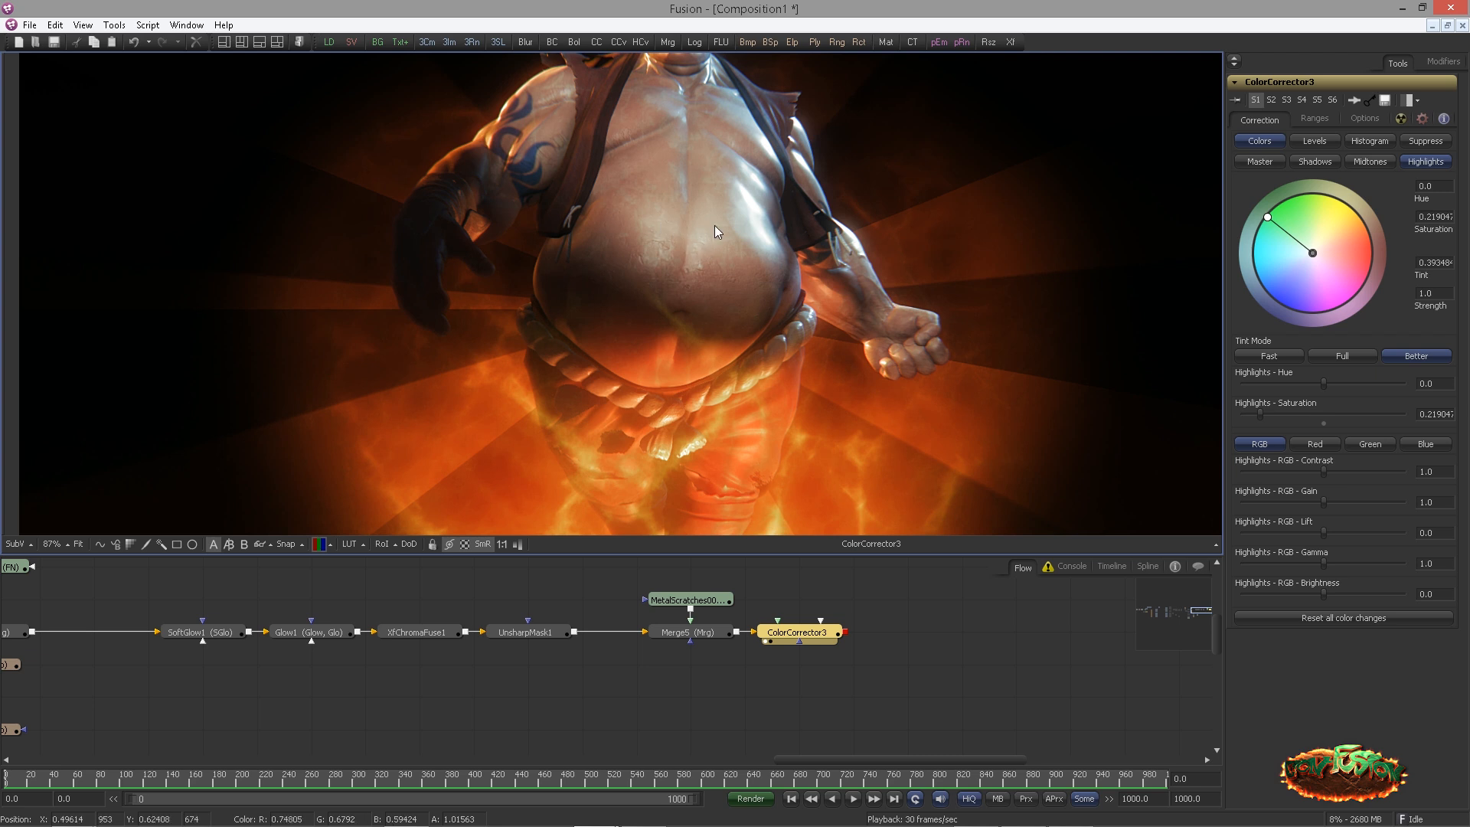
pyautogui.scroll(-3, 716, 284)
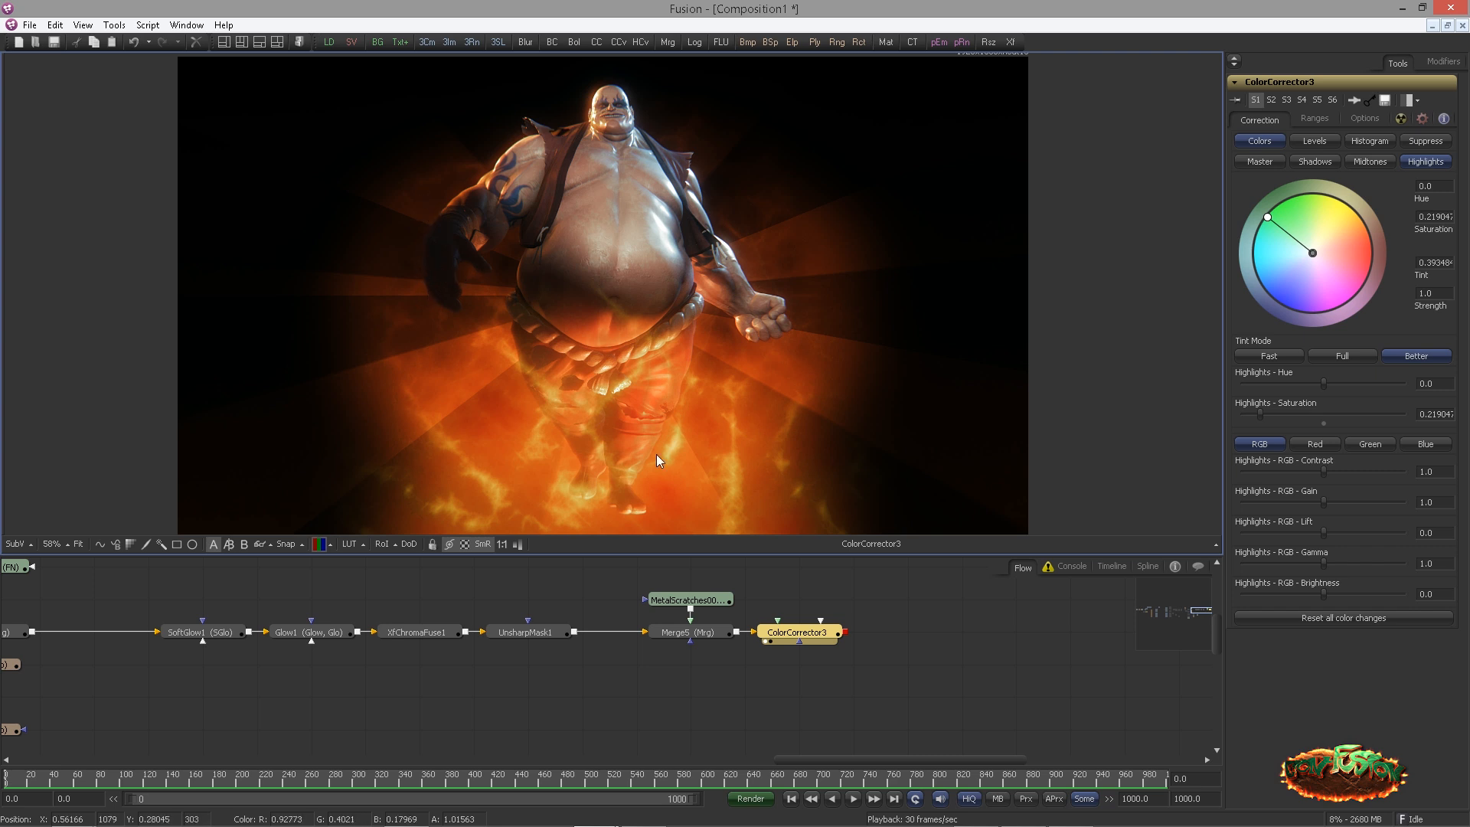
# Insert a Color Corrector between the Brightness Contrast node and Merge1, and connect a new Ellipse as its mask
pyautogui.moveTo(413, 686); pyautogui.dragTo(665, 657)
pyautogui.scroll(-3, 664, 657)
pyautogui.moveTo(511, 632); pyautogui.dragTo(692, 611)
pyautogui.scroll(2, 464, 691)
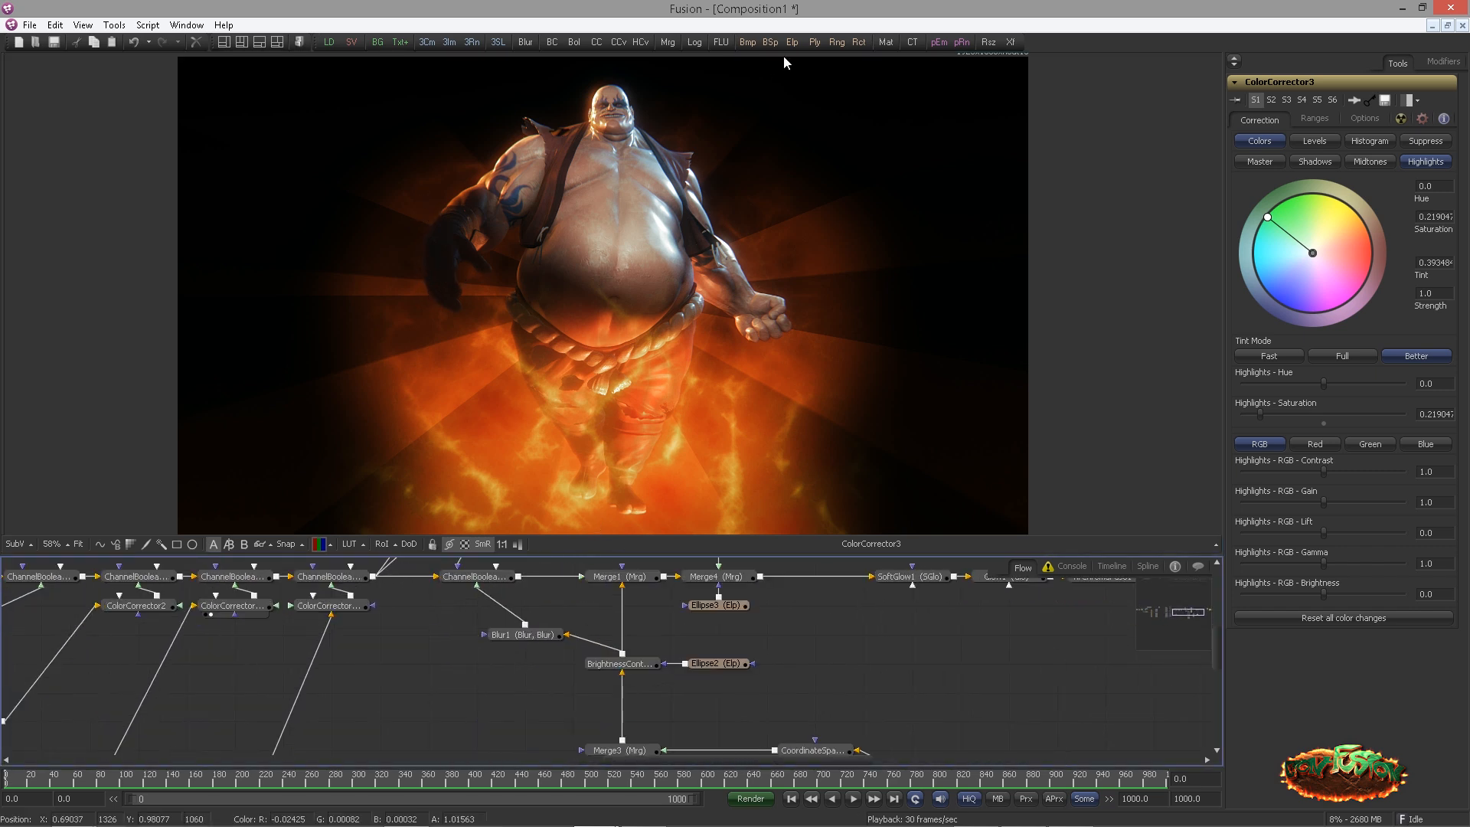
pyautogui.moveTo(794, 45); pyautogui.dragTo(523, 692)
pyautogui.click(644, 619)
pyautogui.hotkey('ctrl', 'space')
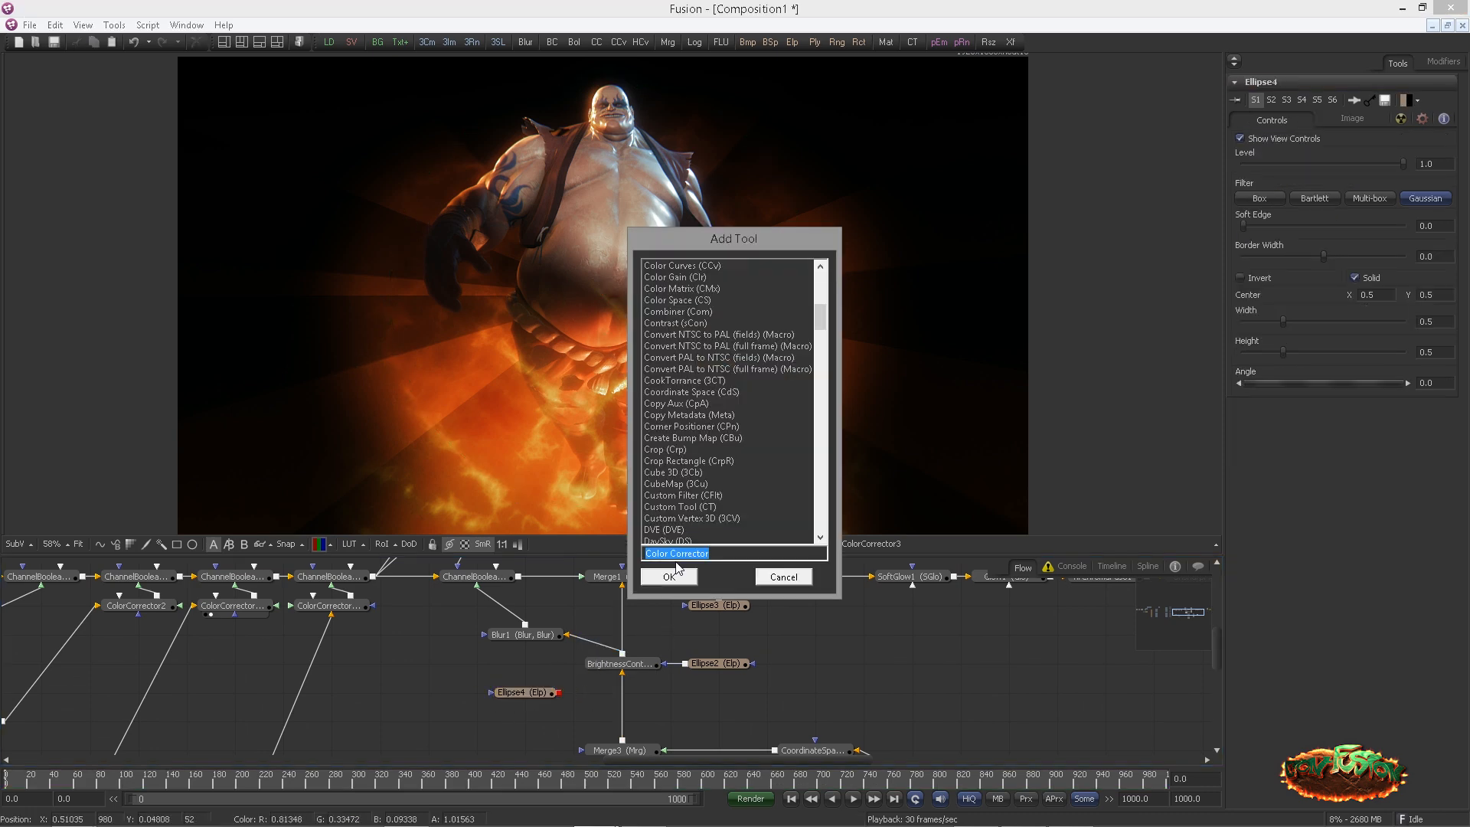
pyautogui.press('Return')
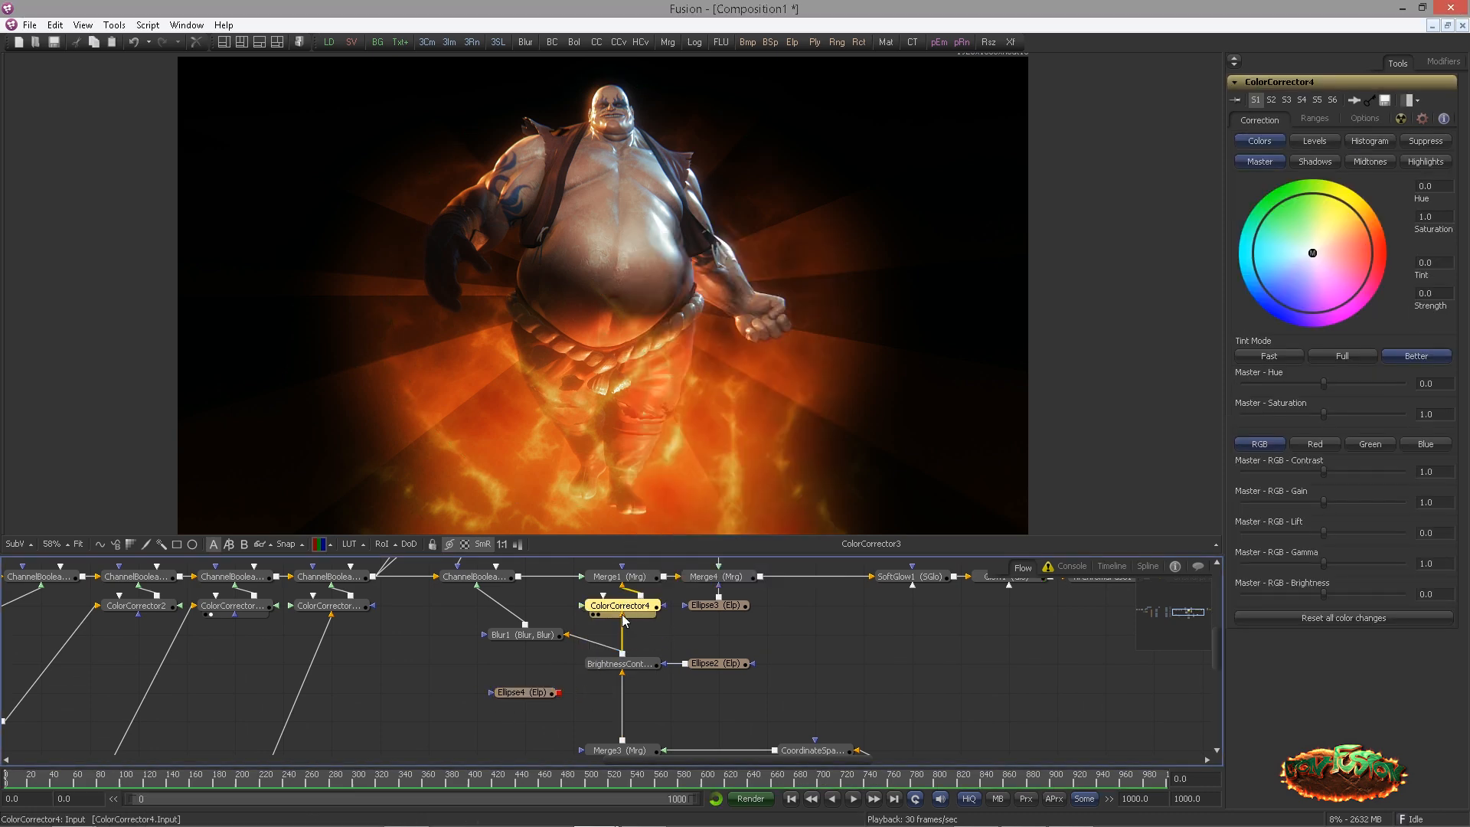
pyautogui.moveTo(555, 692); pyautogui.dragTo(616, 606)
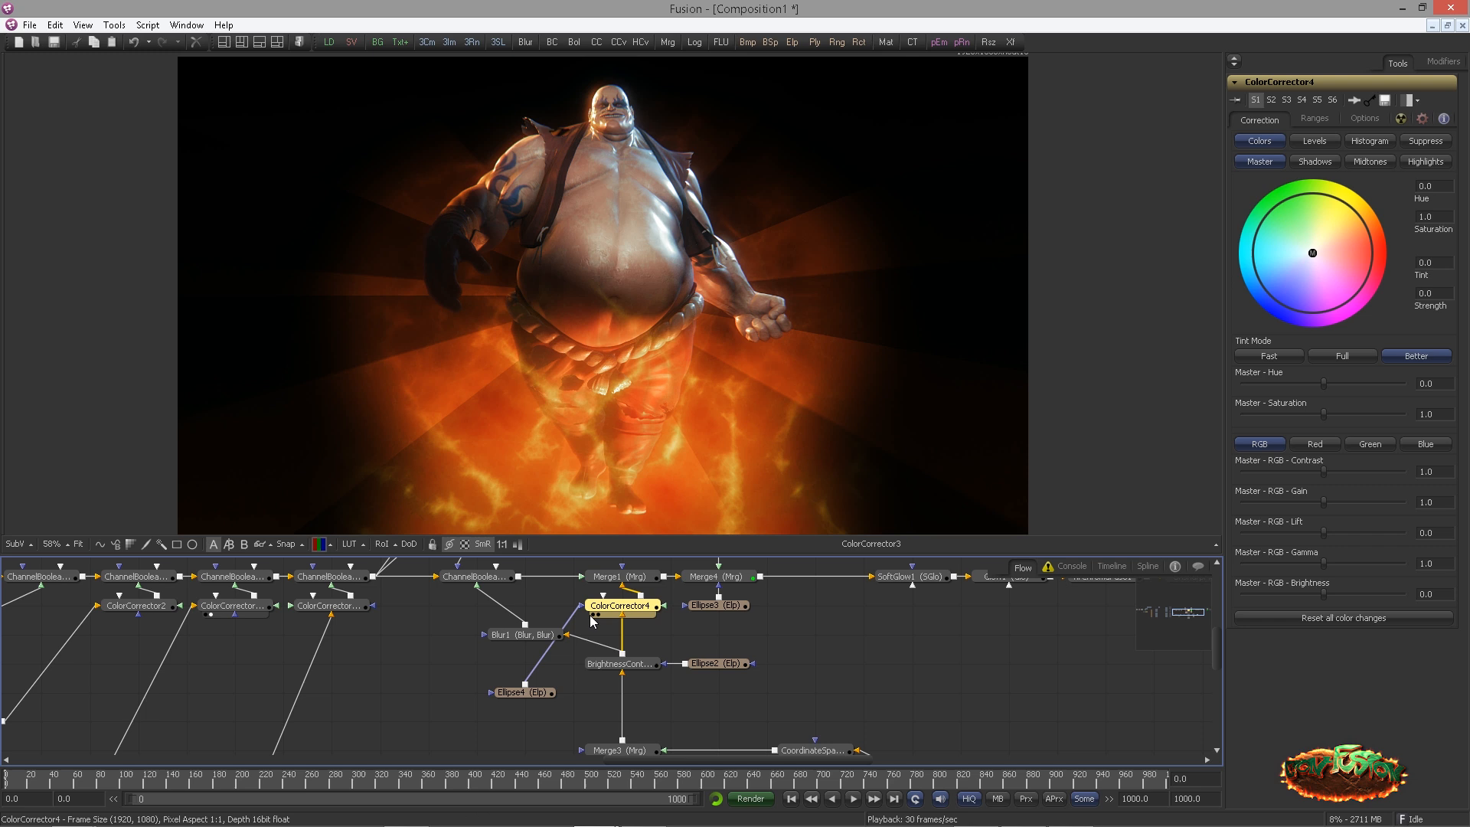
# Fit Ellipse4 around the character's dark gloved hand, about 0.12 wide and 0.14 high, with a soft edge of 0.06
pyautogui.click(522, 692)
pyautogui.moveTo(758, 437); pyautogui.dragTo(482, 283)
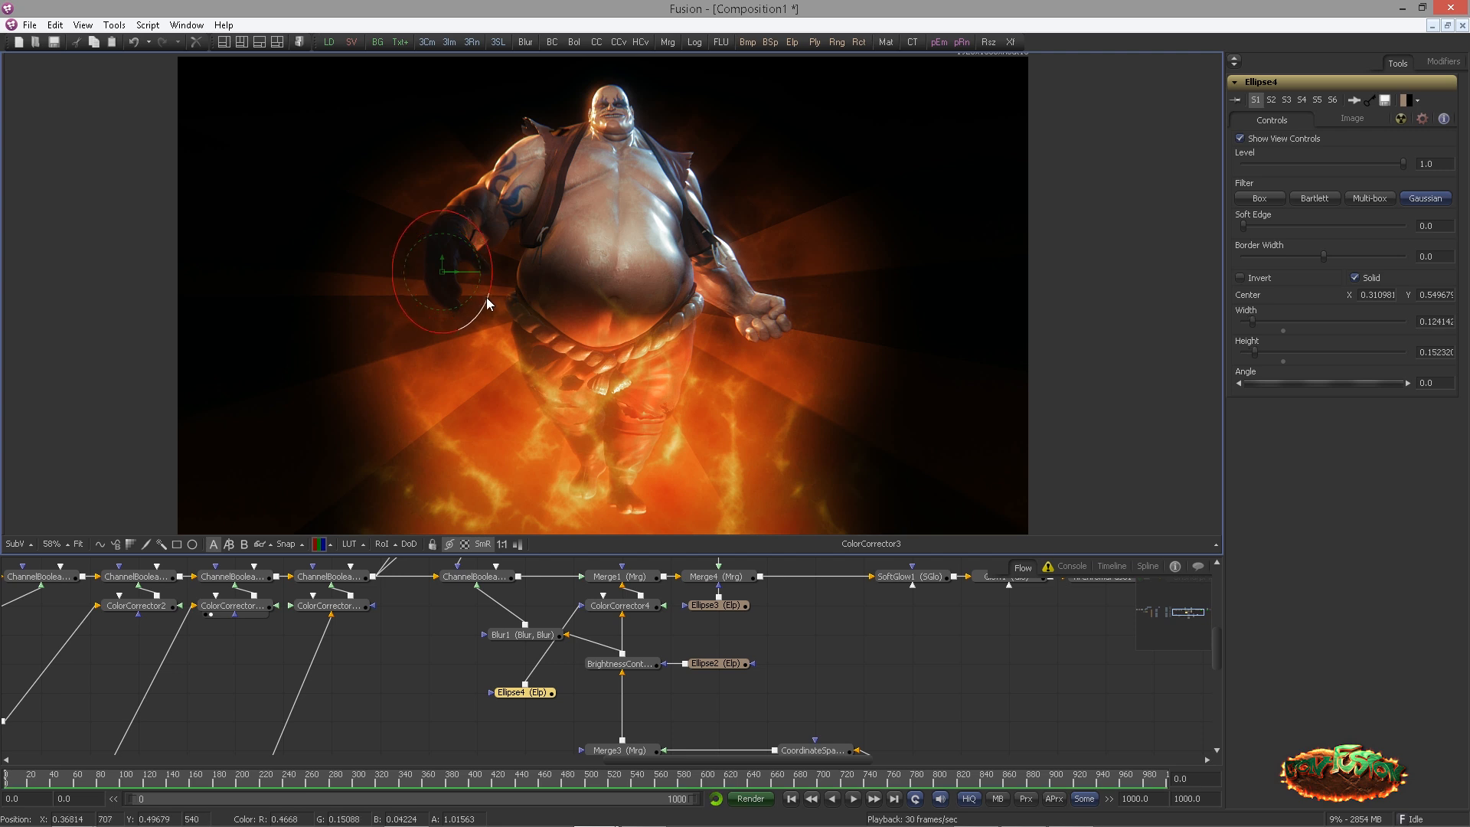
pyautogui.moveTo(1242, 226); pyautogui.dragTo(1275, 226)
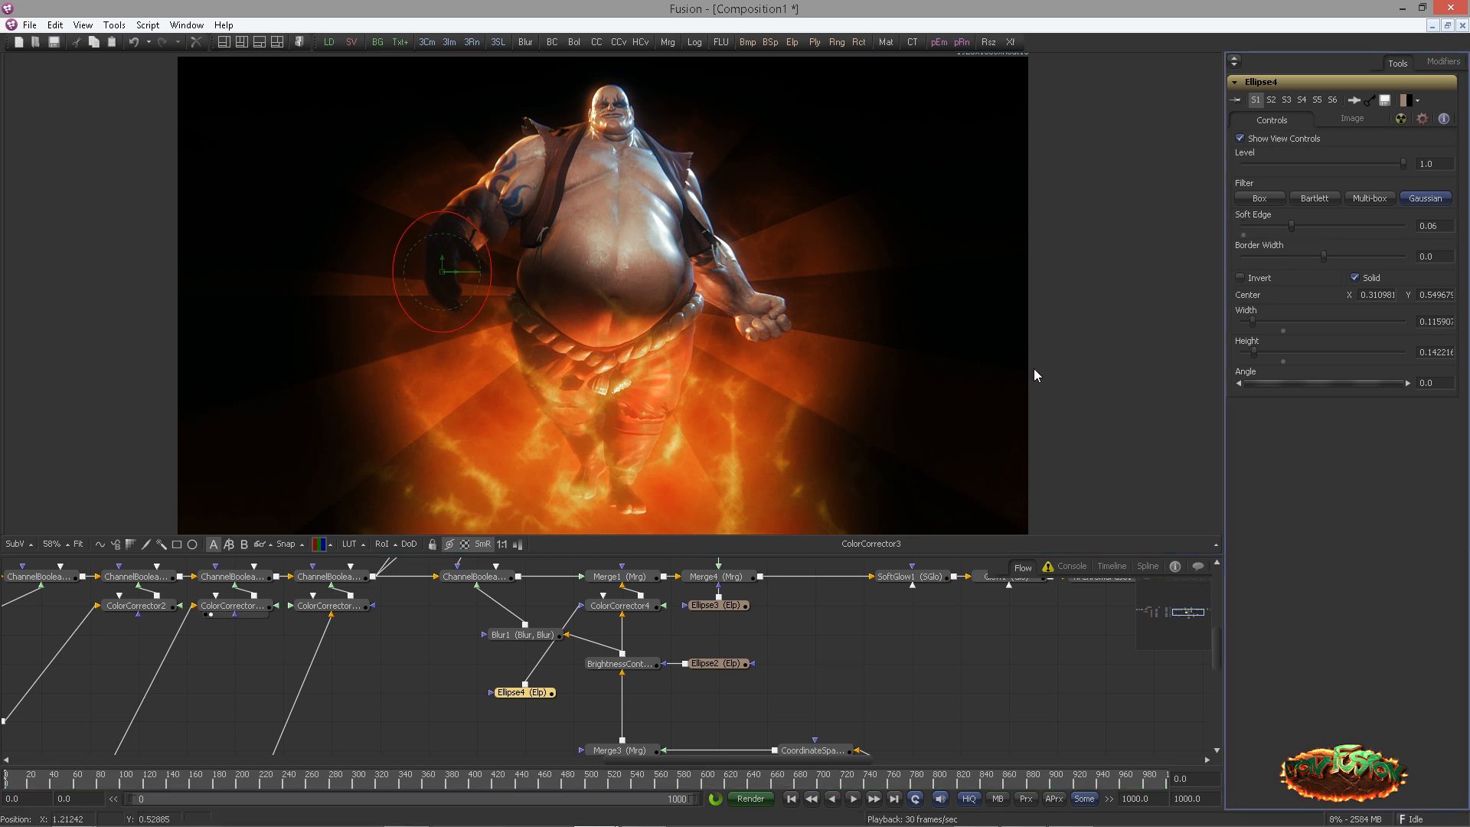
# Move Blur1 clear of the mask connection and raise ColorCorrector4's master RGB gain to about 2.5
pyautogui.moveTo(527, 634); pyautogui.dragTo(478, 635)
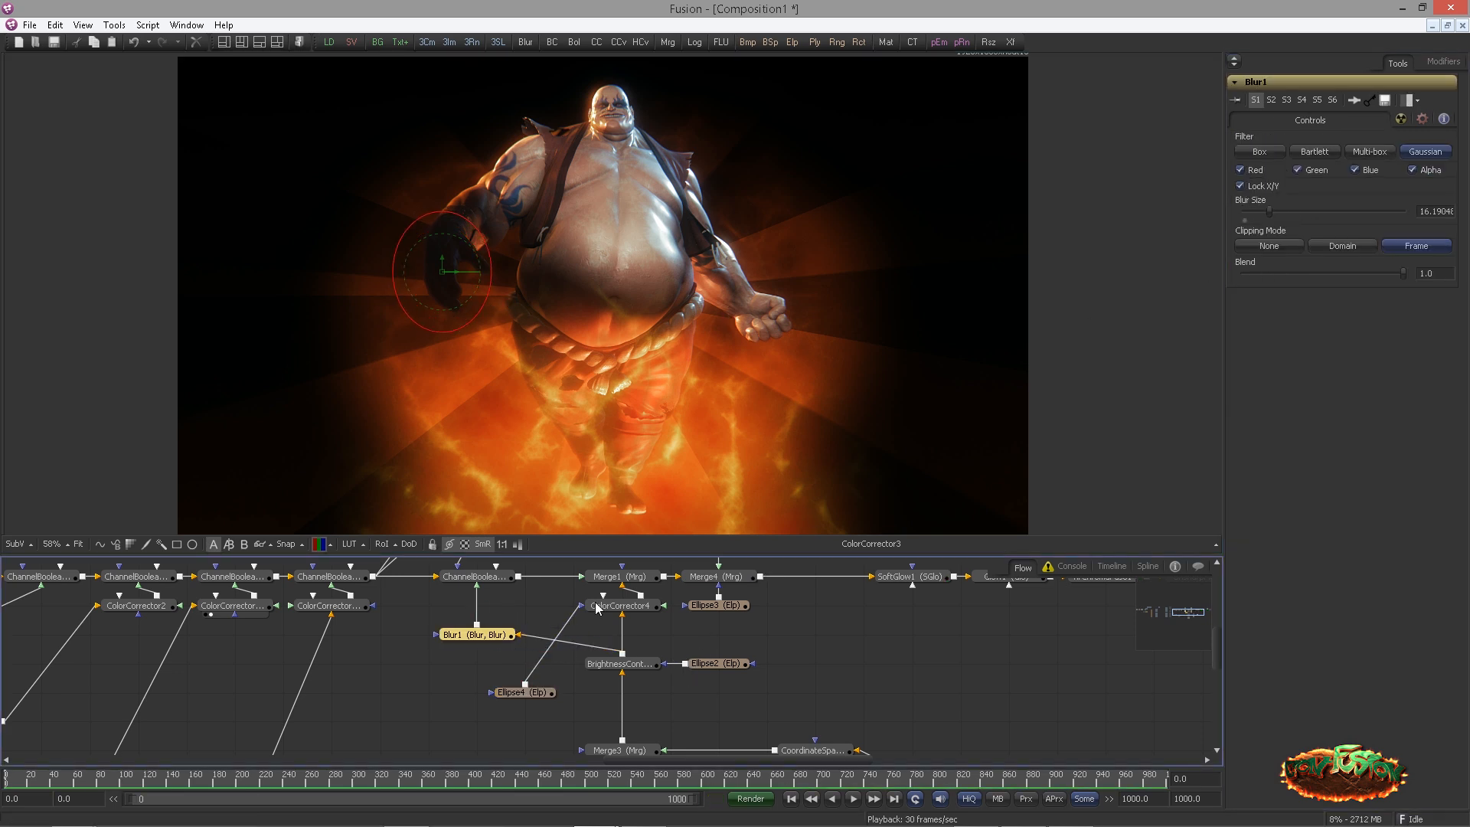
pyautogui.click(597, 608)
pyautogui.moveTo(1323, 502); pyautogui.dragTo(1353, 504)
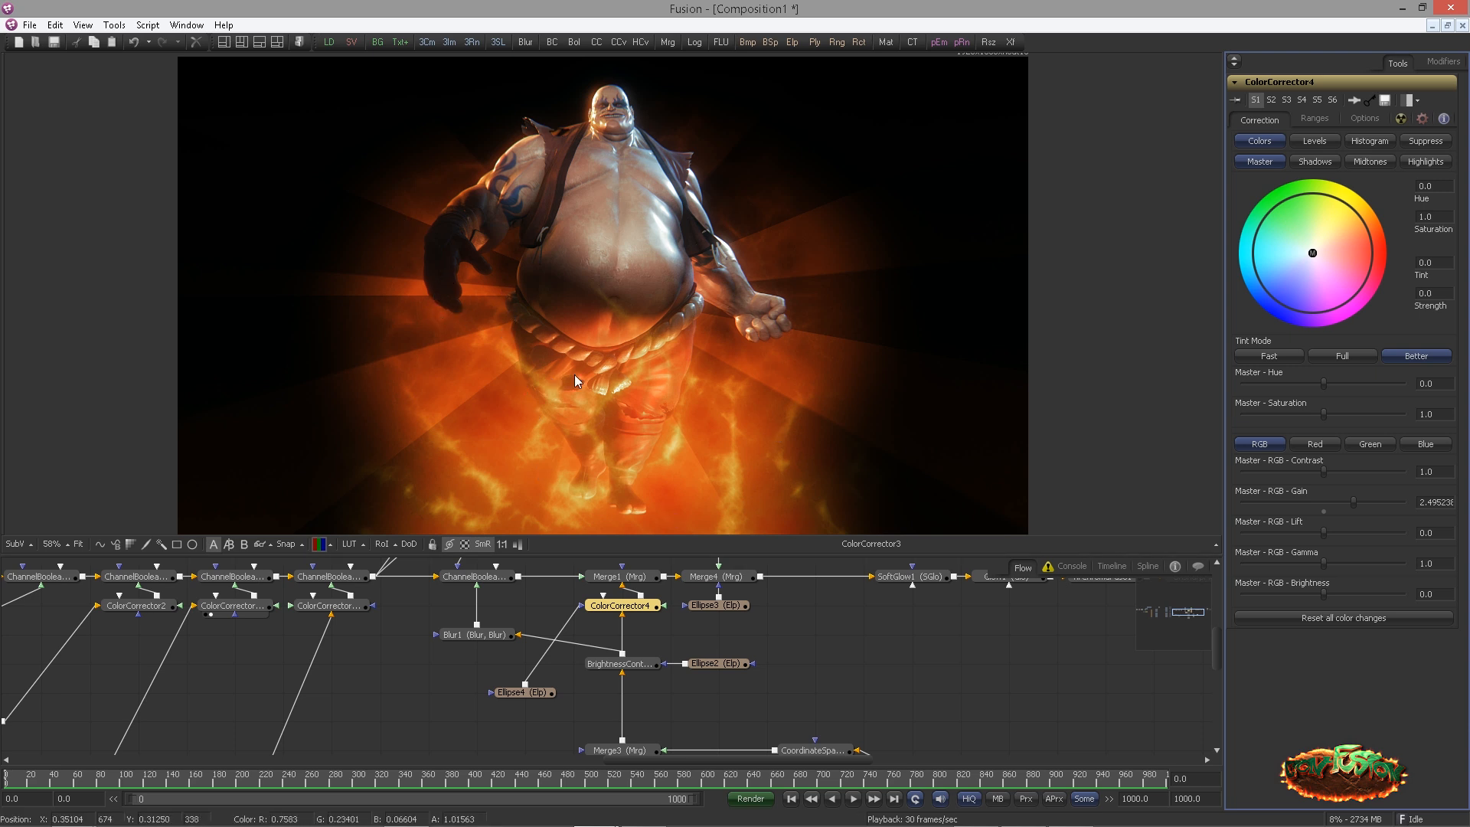
# Paste a copy of the spotlight, Merge3D, renderer and Channel Booleans chain and align it beneath the existing light passes
pyautogui.scroll(-5, 778, 642)
pyautogui.moveTo(398, 715); pyautogui.dragTo(805, 638)
pyautogui.scroll(2, 559, 693)
pyautogui.click(520, 690)
pyautogui.hotkey('ctrl', 'v')
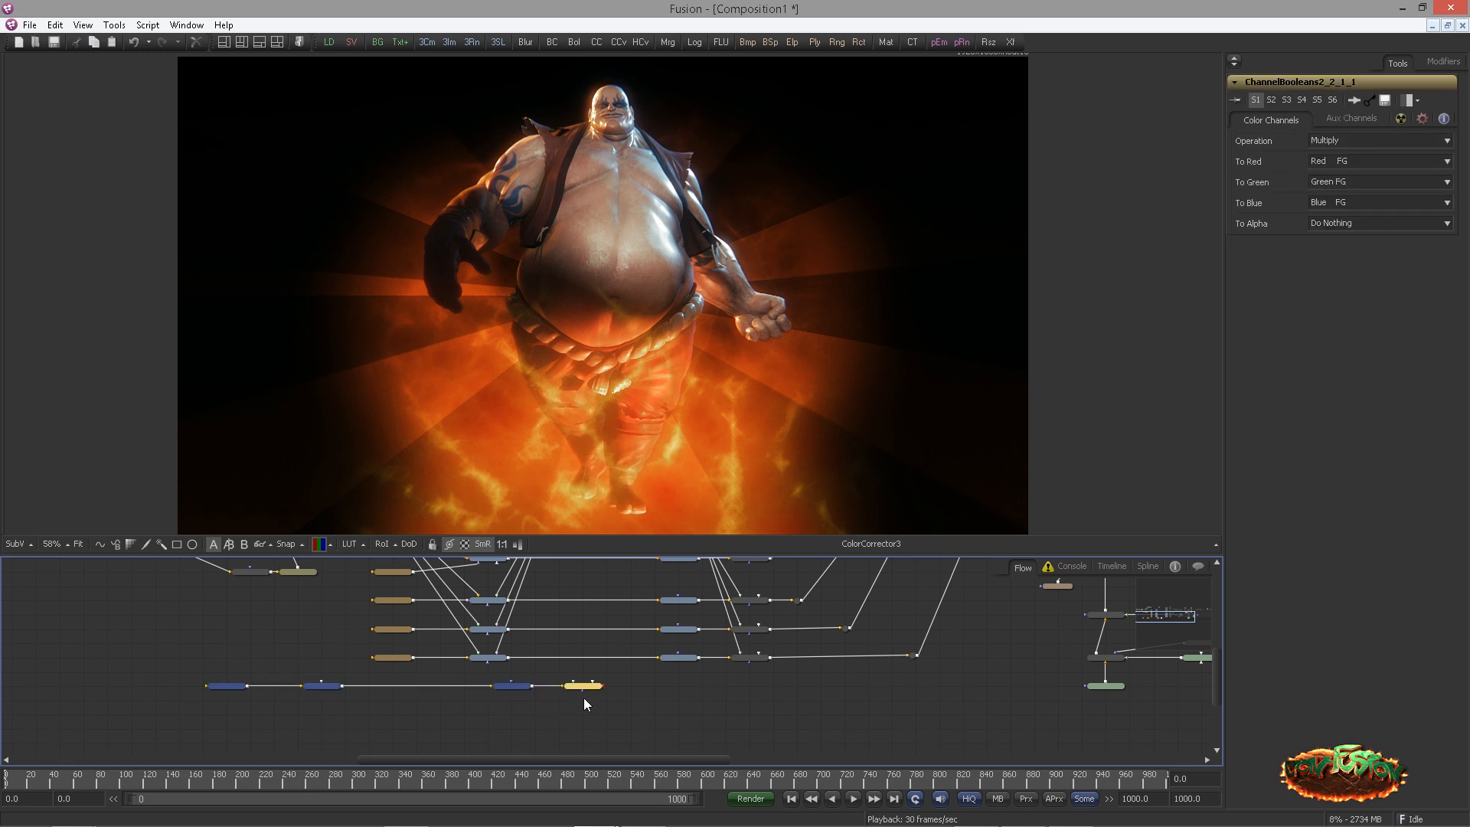
pyautogui.moveTo(584, 696); pyautogui.dragTo(758, 694)
pyautogui.scroll(2, 679, 708)
pyautogui.scroll(-1, 679, 709)
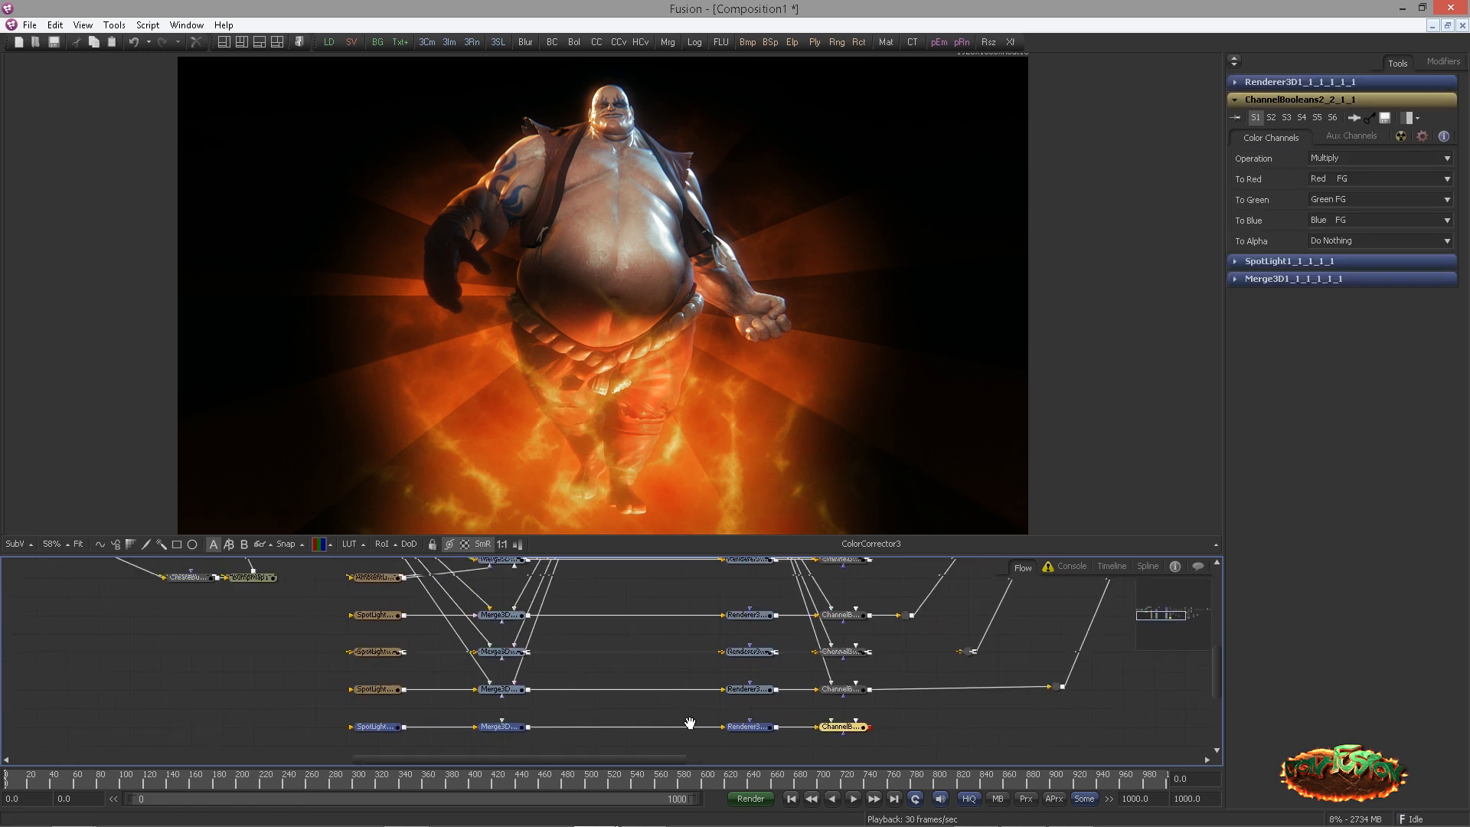
# Connect UVMap3D1 and Camera3D1 to the copied Merge3D node of the new light pass
pyautogui.scroll(-1, 577, 666)
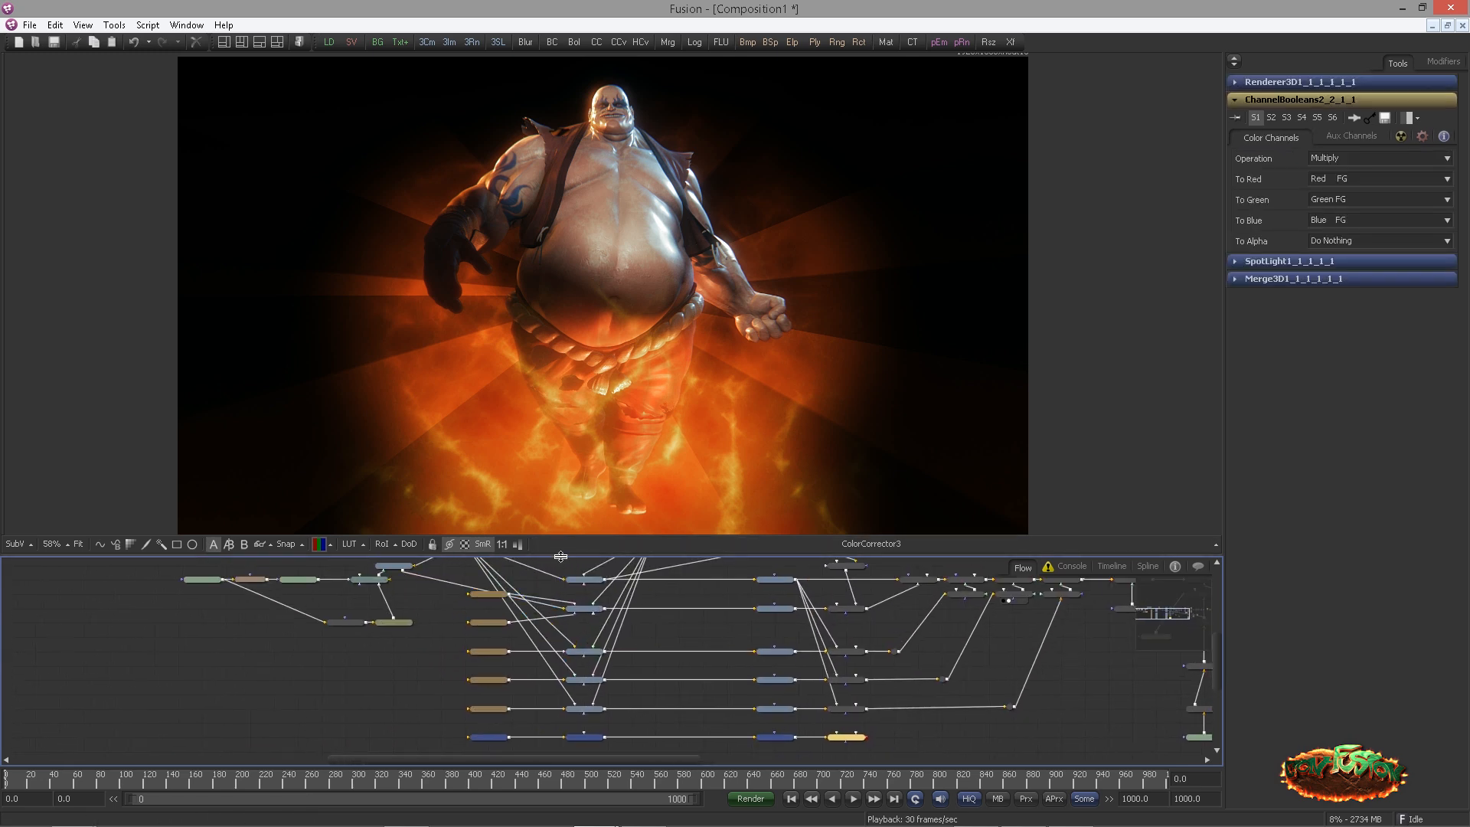
pyautogui.moveTo(560, 556); pyautogui.dragTo(535, 463)
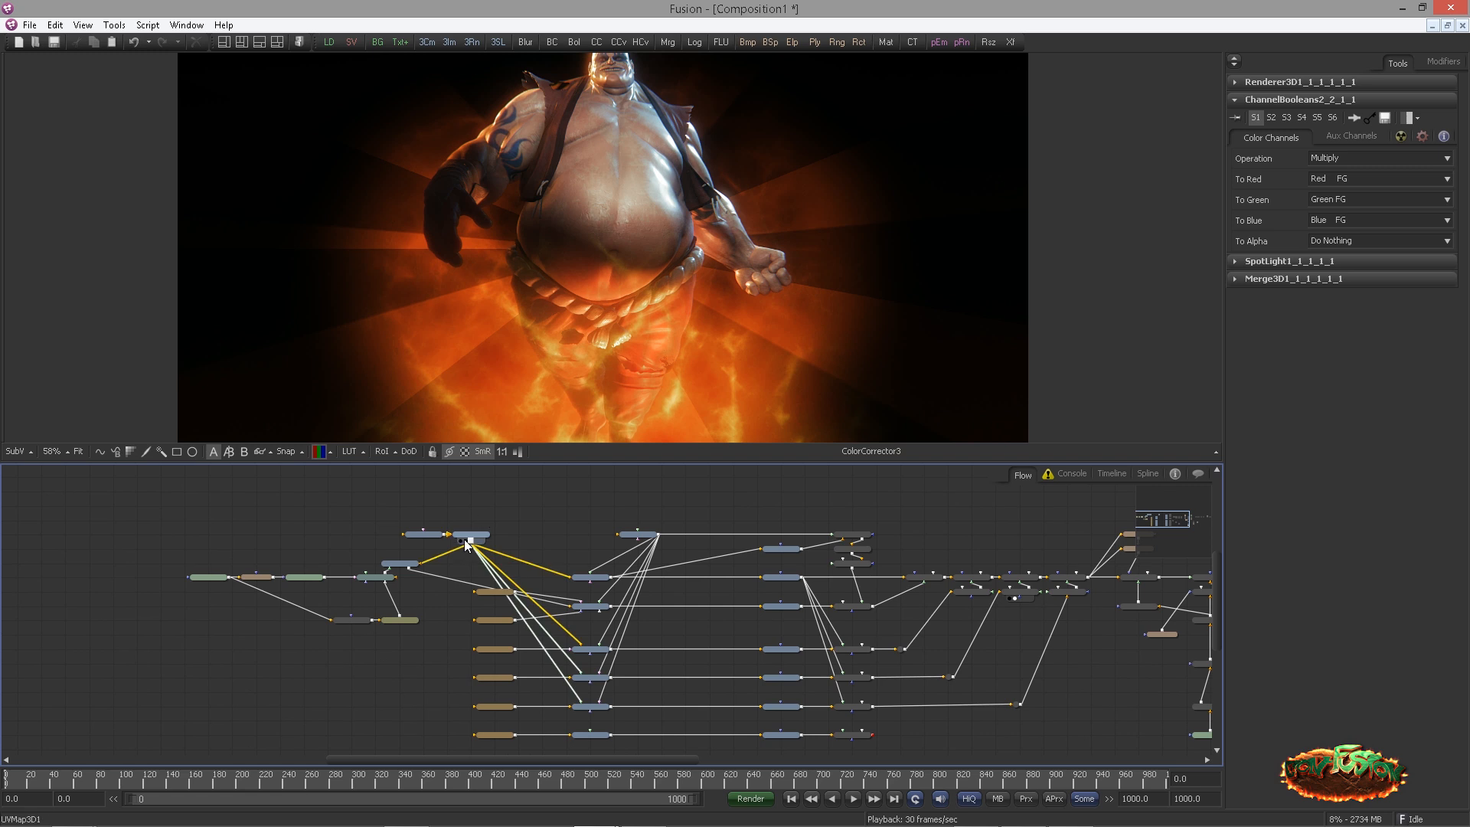
pyautogui.moveTo(466, 540); pyautogui.dragTo(583, 736)
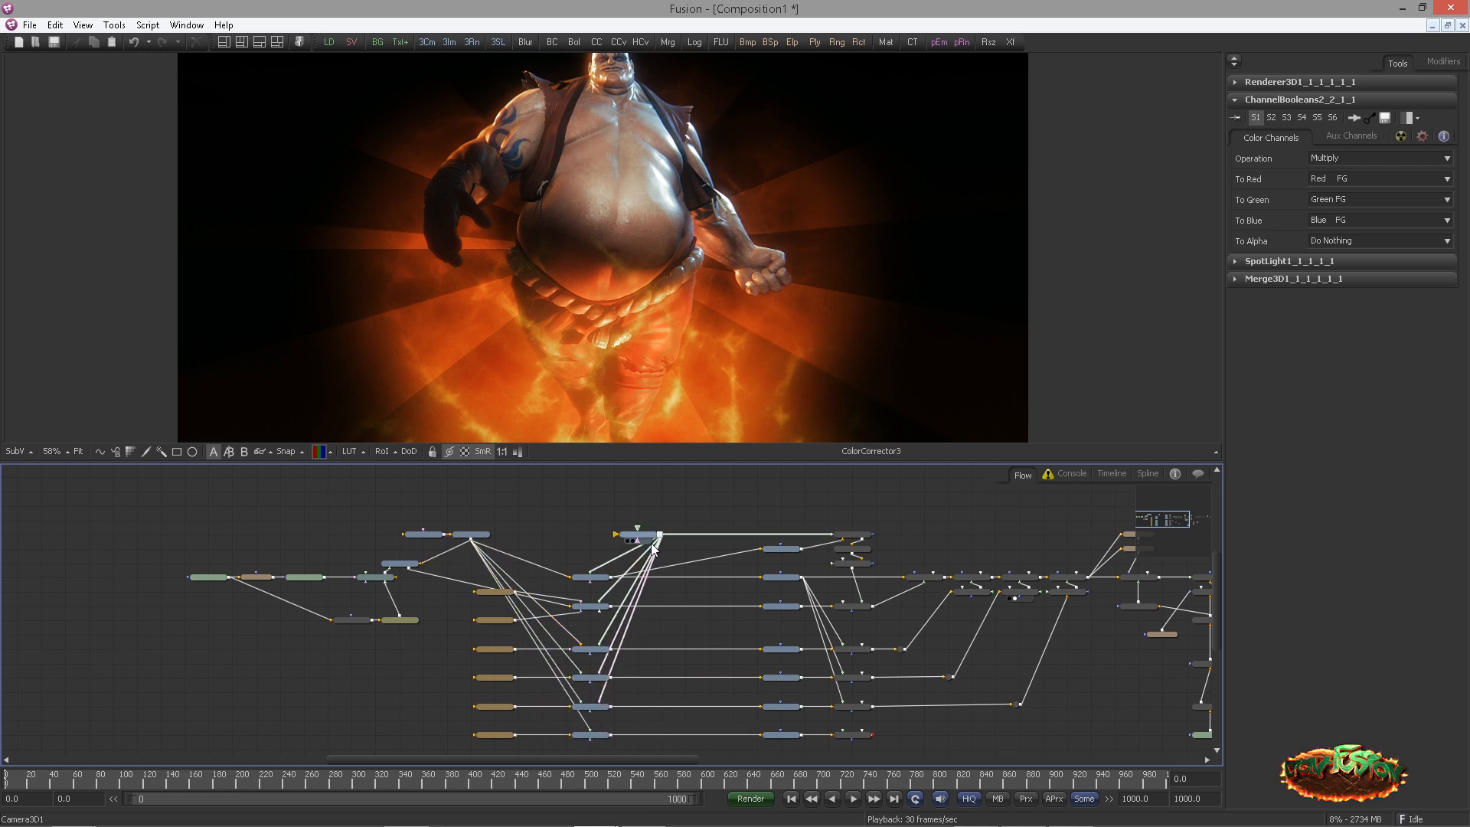
pyautogui.moveTo(601, 739); pyautogui.dragTo(652, 383)
# Switch to a dual-viewer layout and show the copied Merge3D in both viewers, framing its selected spotlight in perspective
pyautogui.click(488, 733)
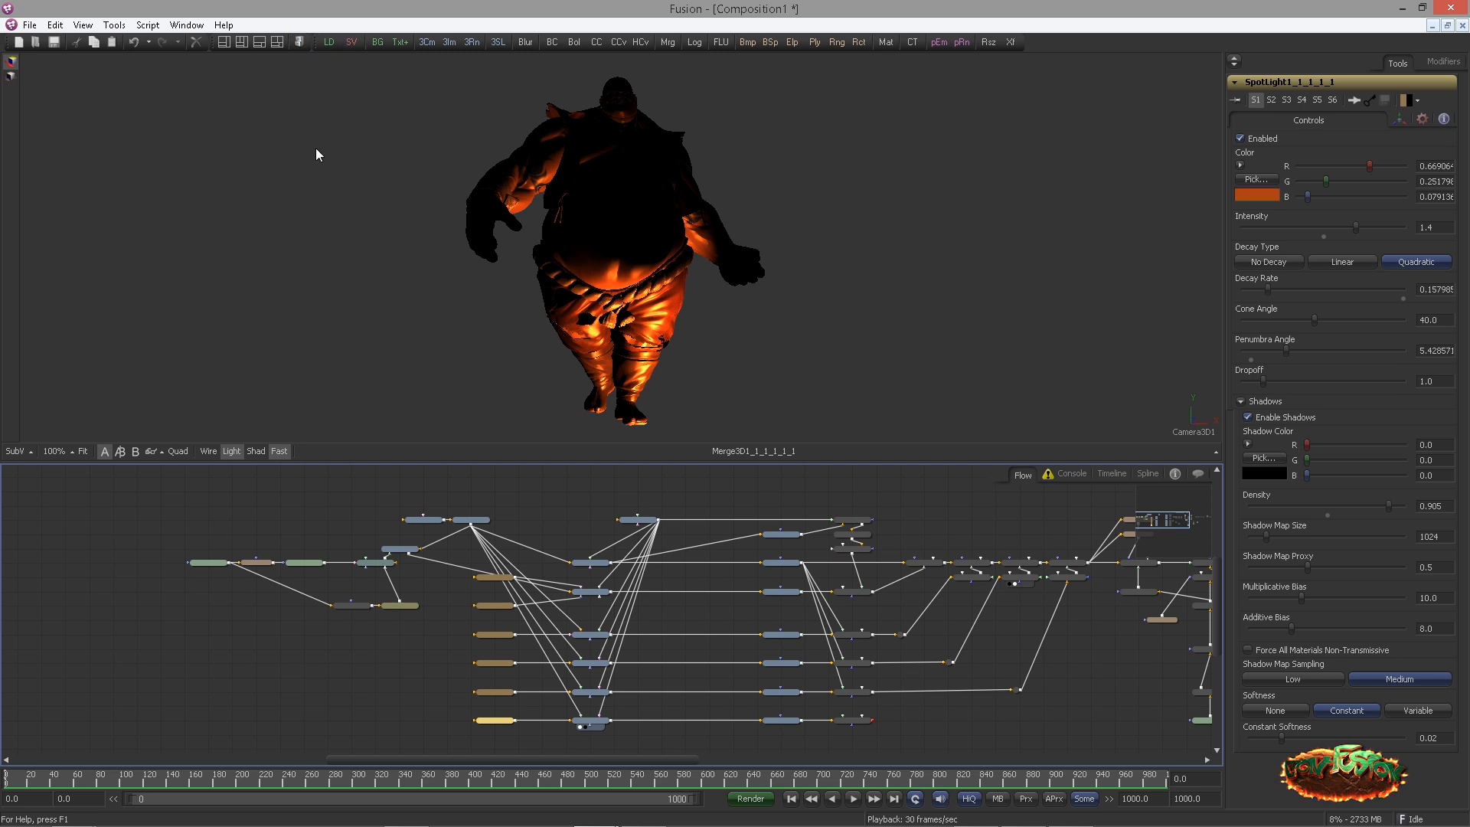
pyautogui.click(277, 44)
pyautogui.moveTo(746, 705); pyautogui.dragTo(774, 613)
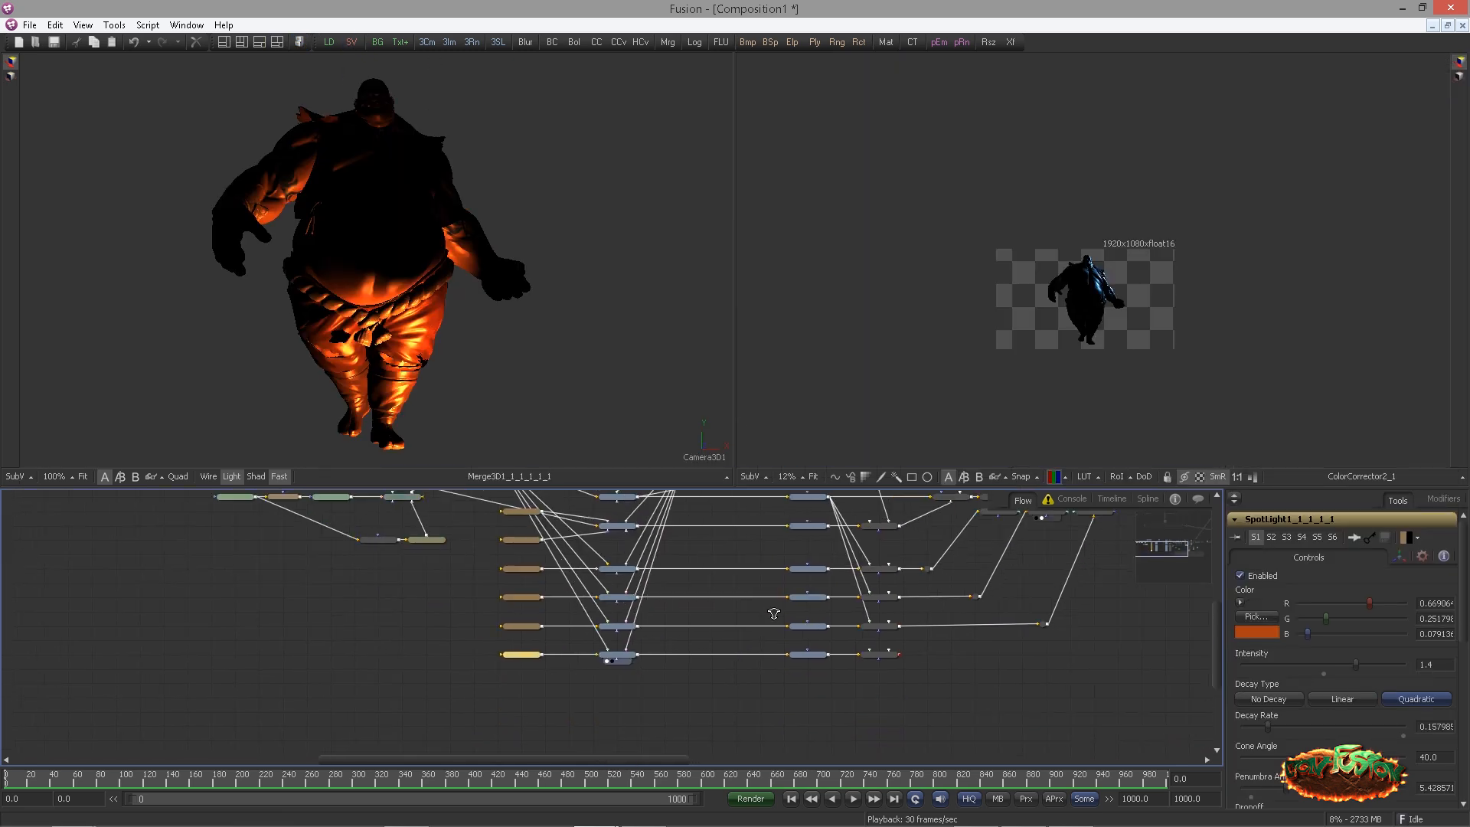
pyautogui.scroll(2, 773, 613)
pyautogui.moveTo(613, 686); pyautogui.dragTo(737, 646)
pyautogui.press('2')
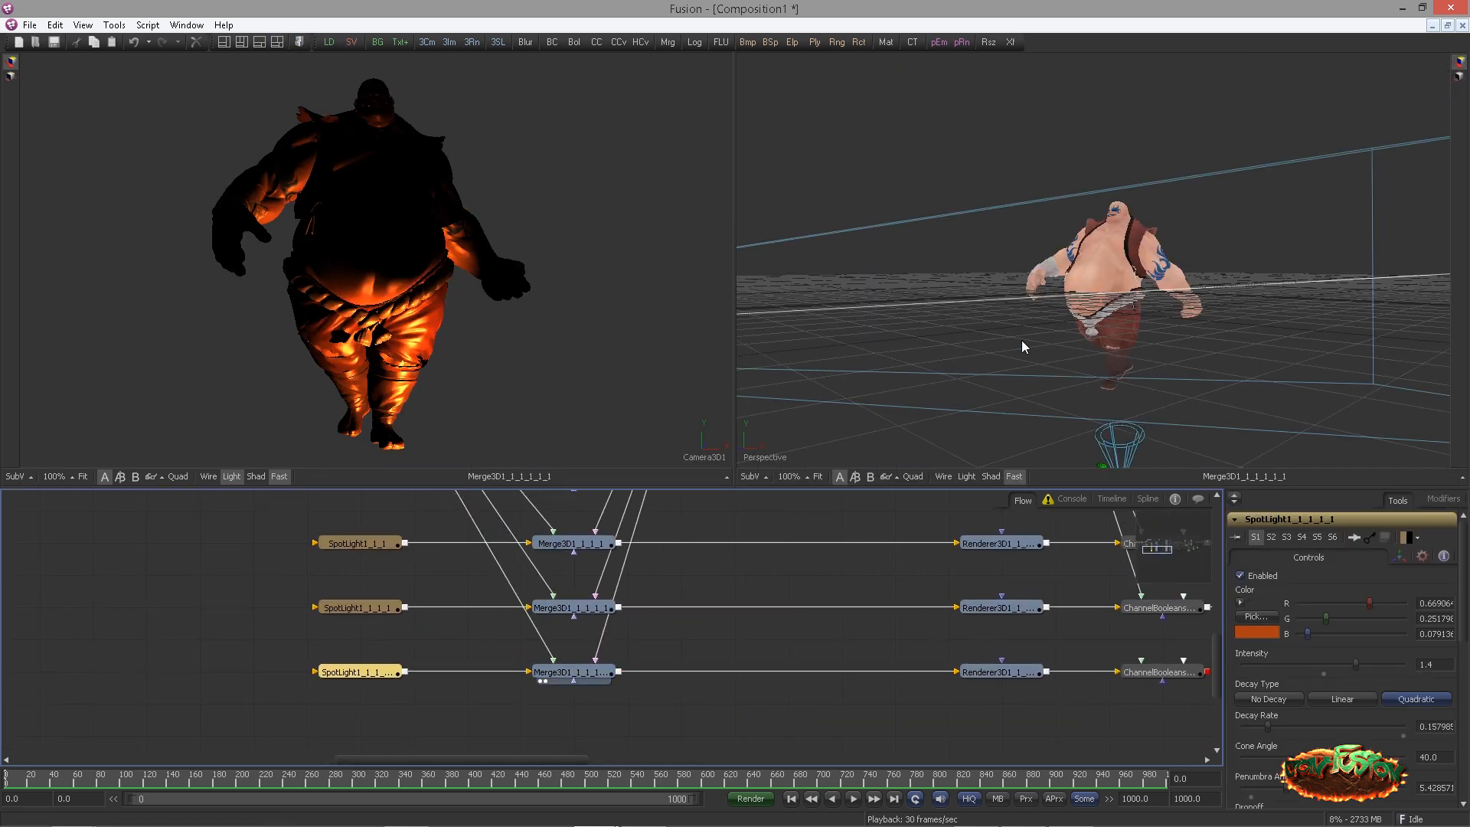
pyautogui.moveTo(1063, 384); pyautogui.dragTo(995, 256)
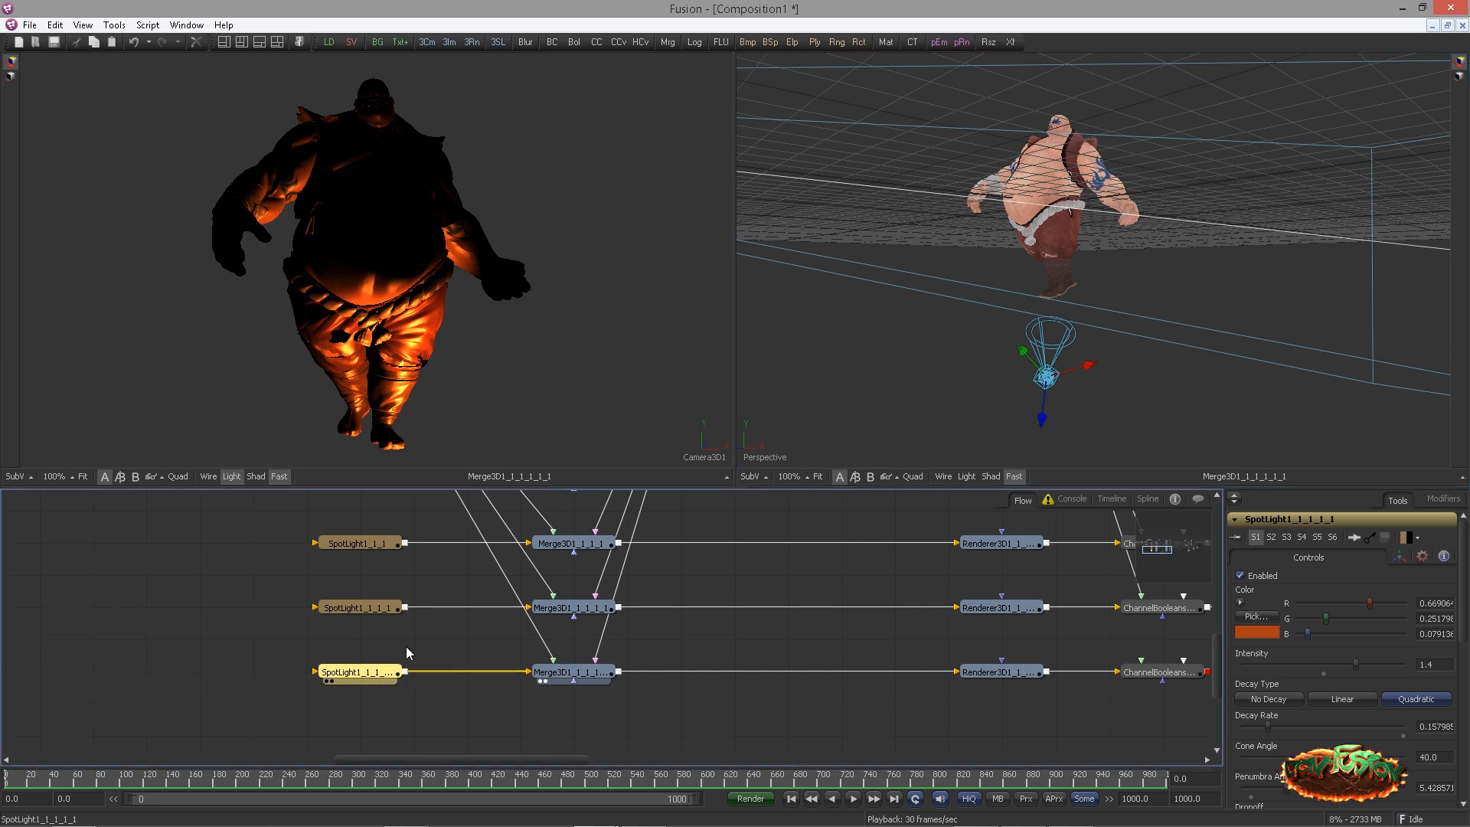
pyautogui.moveTo(982, 346); pyautogui.dragTo(1022, 370)
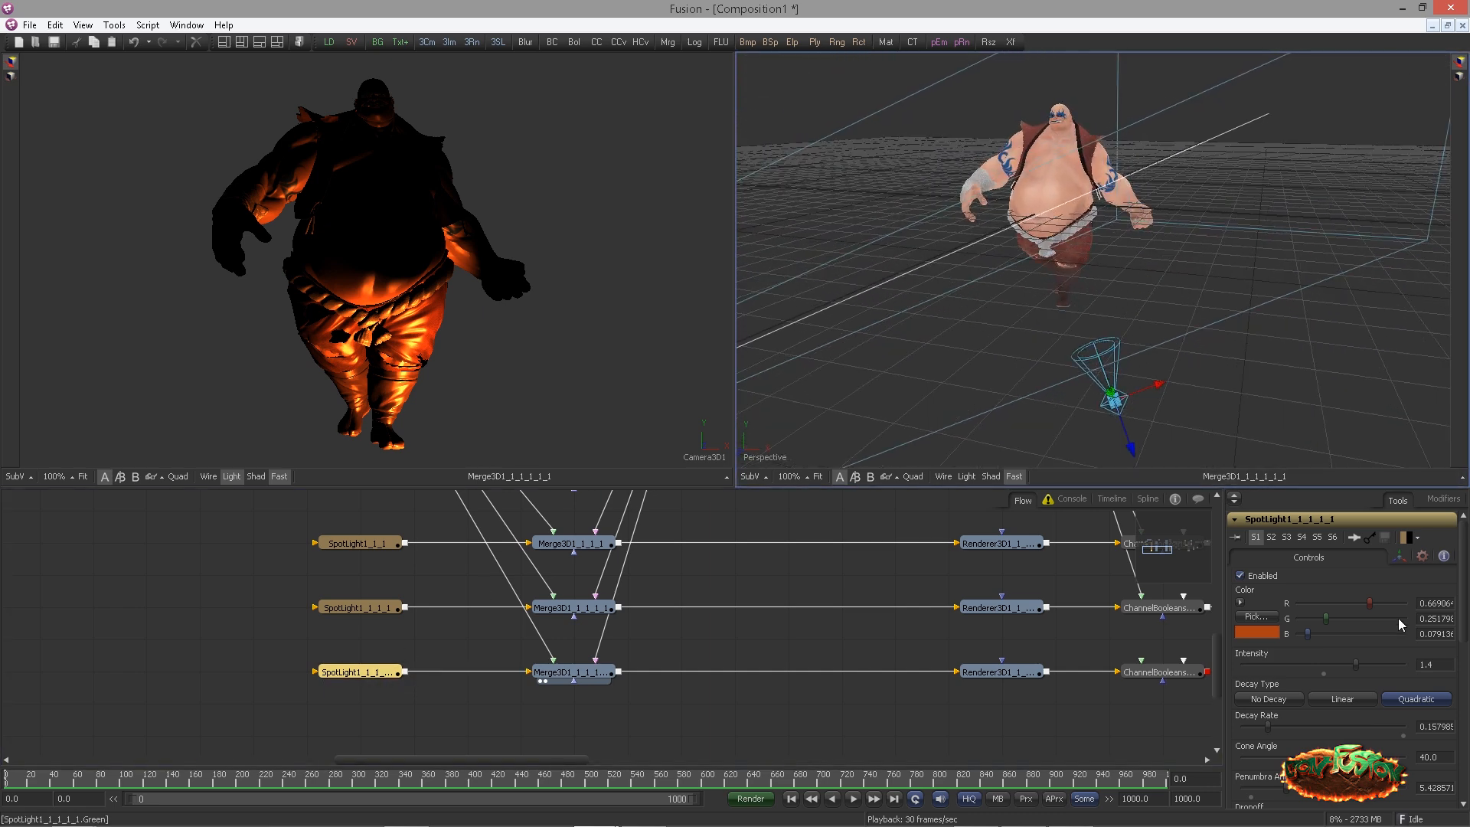
# Reset the copied spotlight's X, Y and Z rotation to 0
pyautogui.click(1399, 556)
pyautogui.scroll(-2, 1349, 617)
pyautogui.doubleClick(1325, 687)
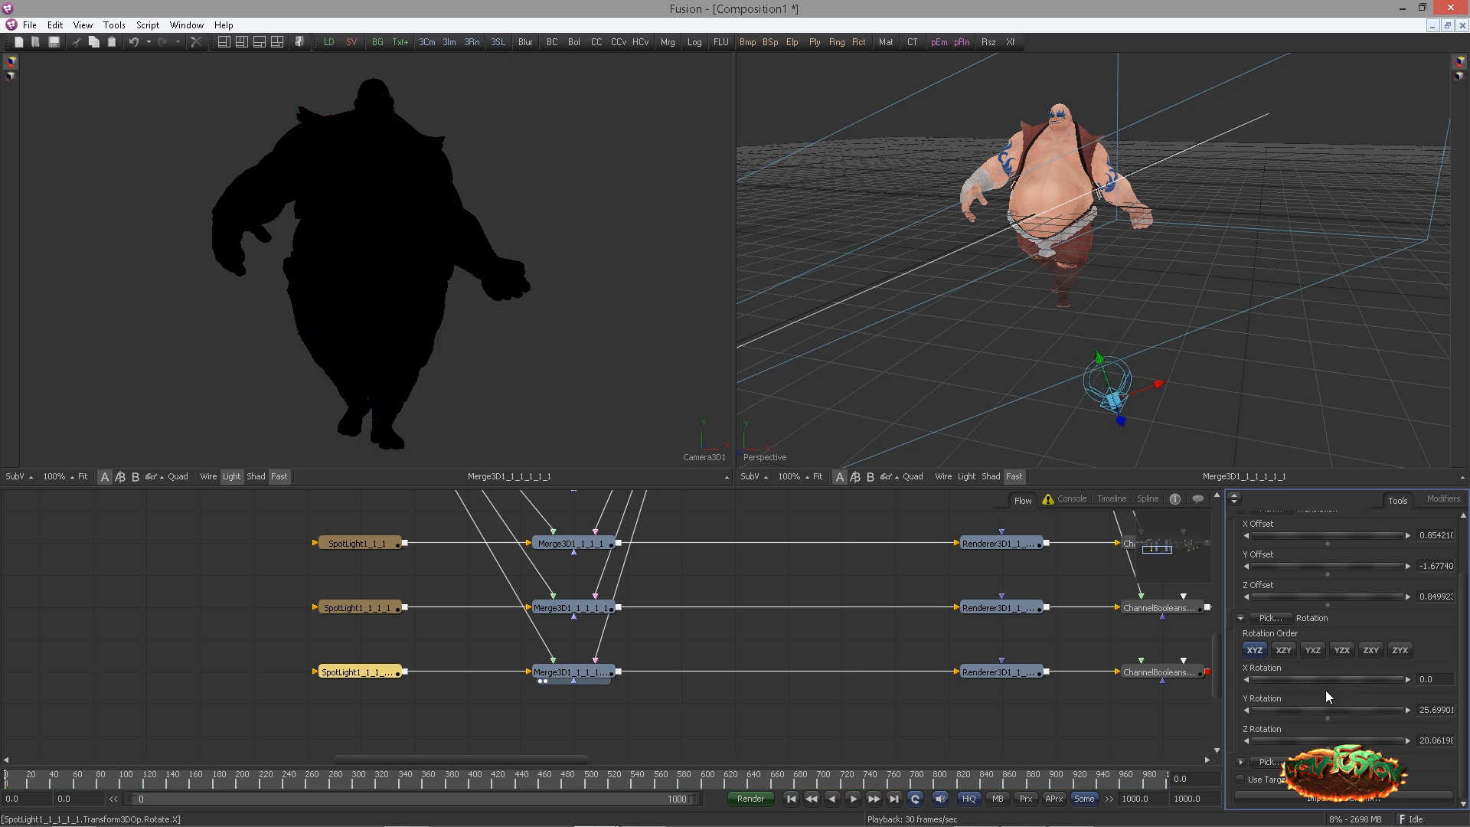
pyautogui.doubleClick(1329, 718)
pyautogui.doubleClick(1327, 741)
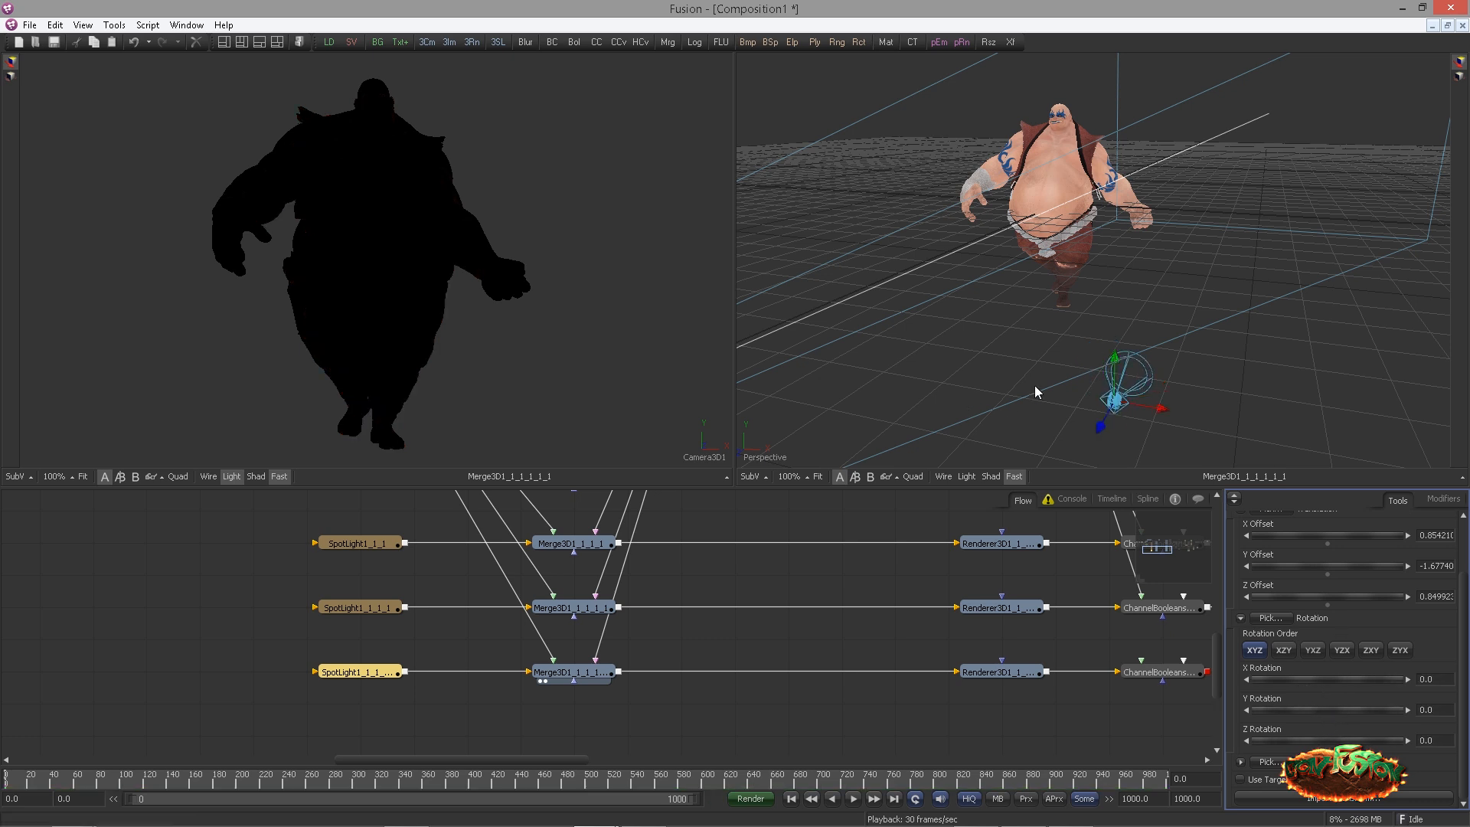
# Move the spotlight beside the character's gloved hand, at offsets of about X -0.92, Y -0.48 and Z 1.87
pyautogui.moveTo(995, 370); pyautogui.dragTo(899, 339)
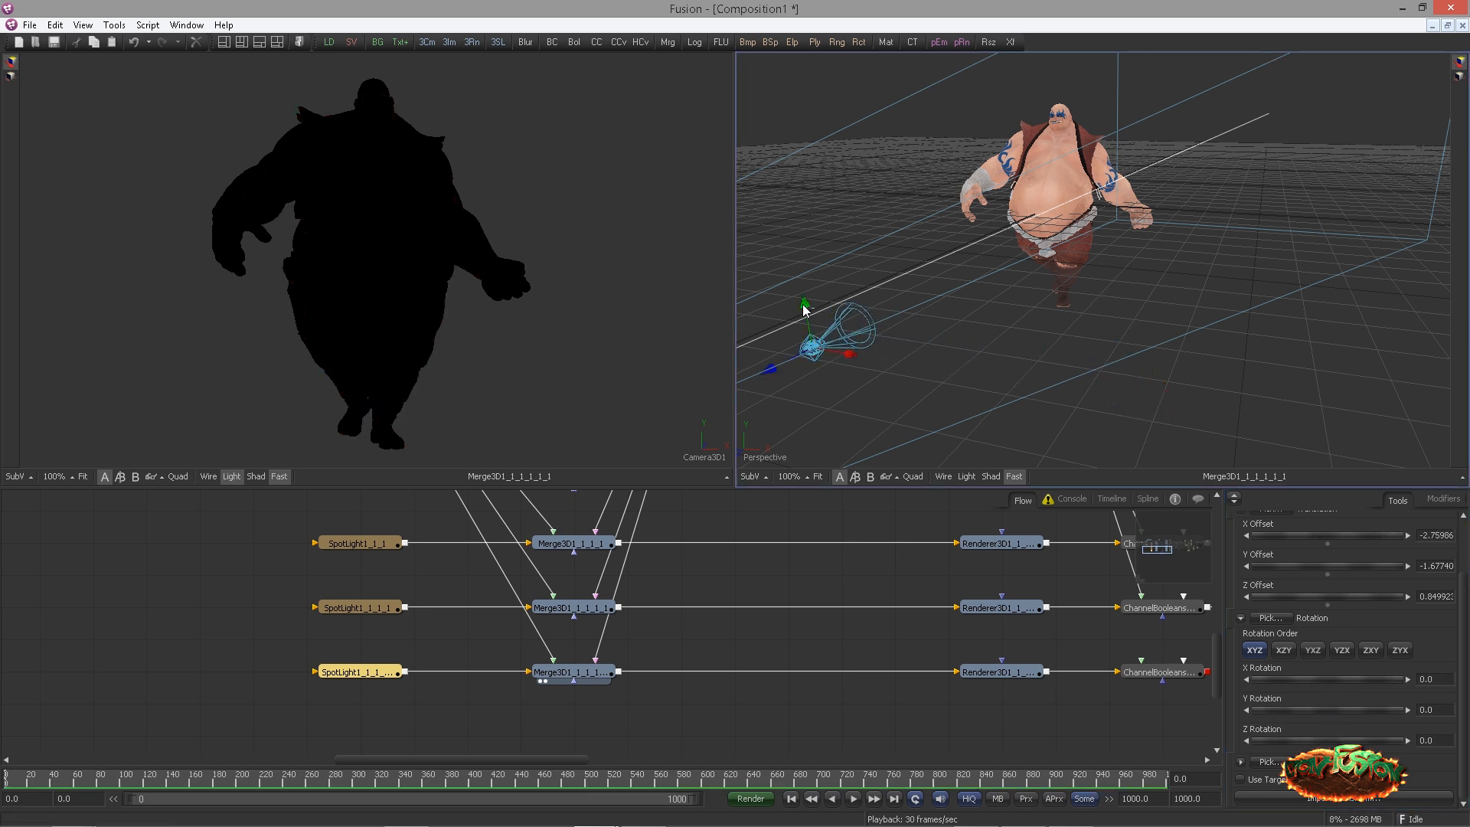
pyautogui.moveTo(803, 304); pyautogui.dragTo(902, 418)
pyautogui.moveTo(818, 341); pyautogui.dragTo(896, 114)
pyautogui.moveTo(963, 231); pyautogui.dragTo(869, 228)
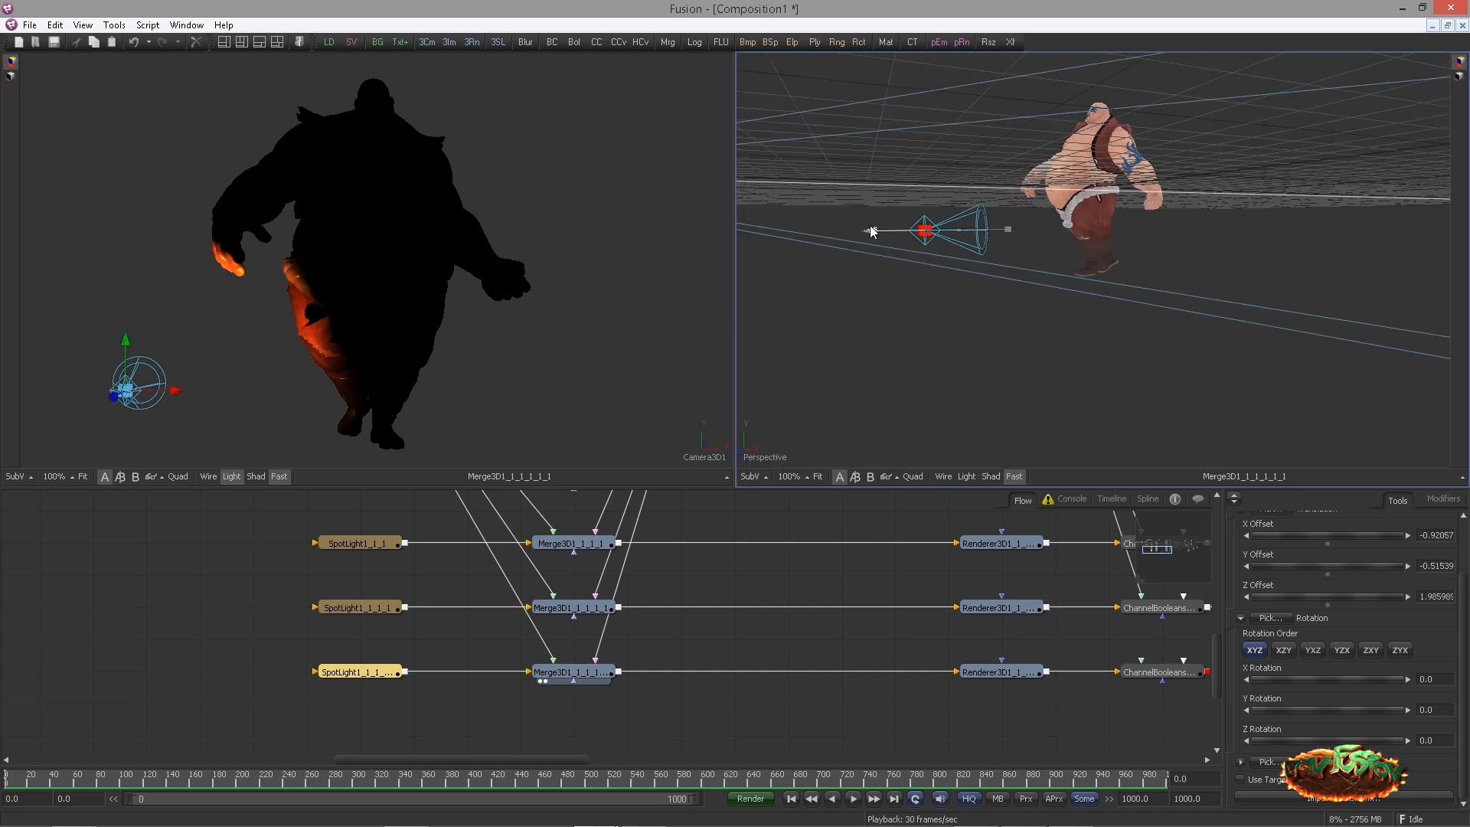
pyautogui.moveTo(925, 186)
pyautogui.mouseDown()
pyautogui.moveTo(919, 171)
pyautogui.moveTo(899, 184)
pyautogui.mouseUp()
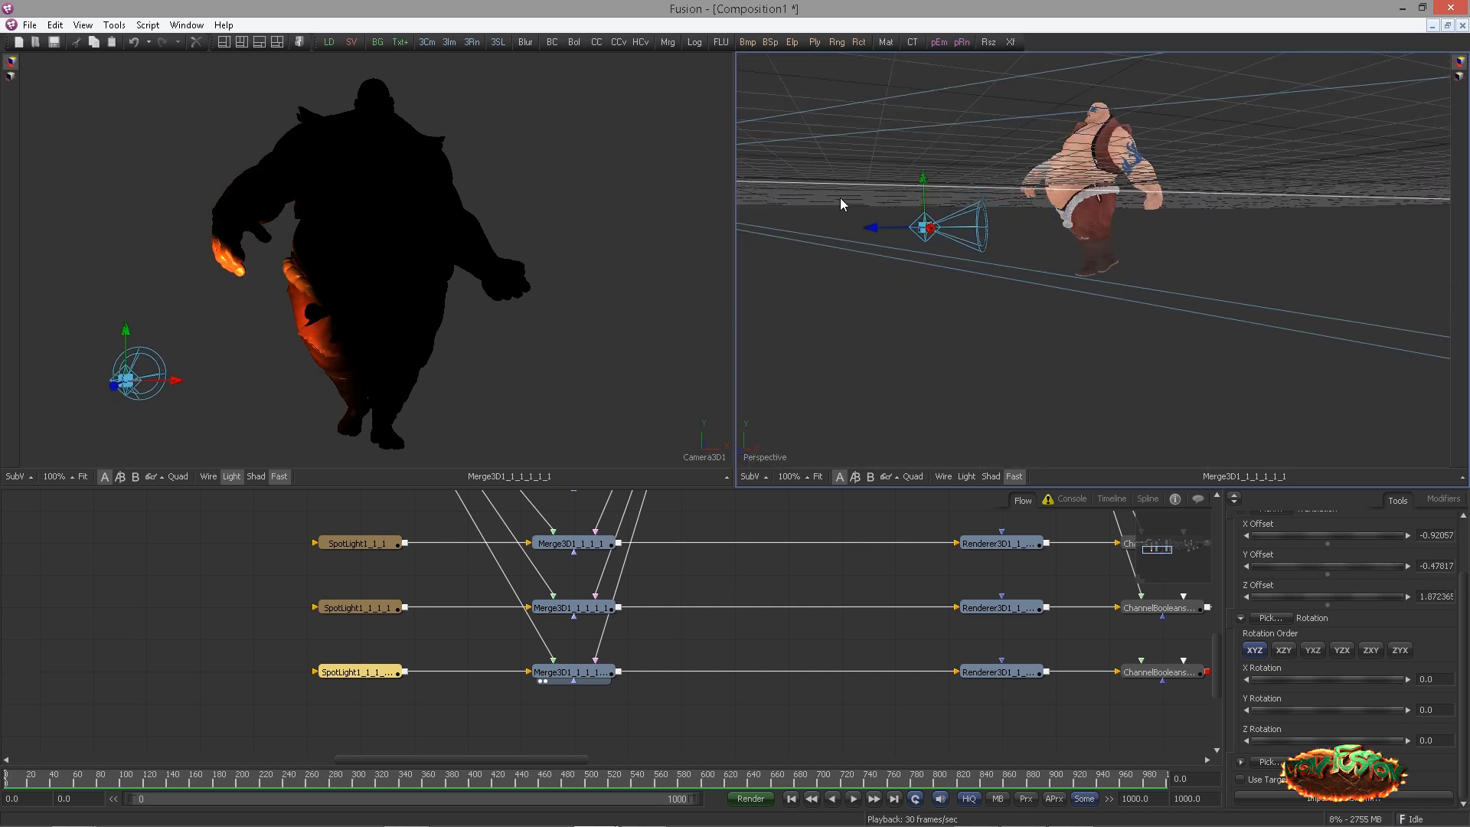
# Rotate the spotlight about 5 degrees around Y and raise its decay rate to about 0.49
pyautogui.moveTo(1034, 383); pyautogui.dragTo(1224, 256)
pyautogui.scroll(1, 1330, 680)
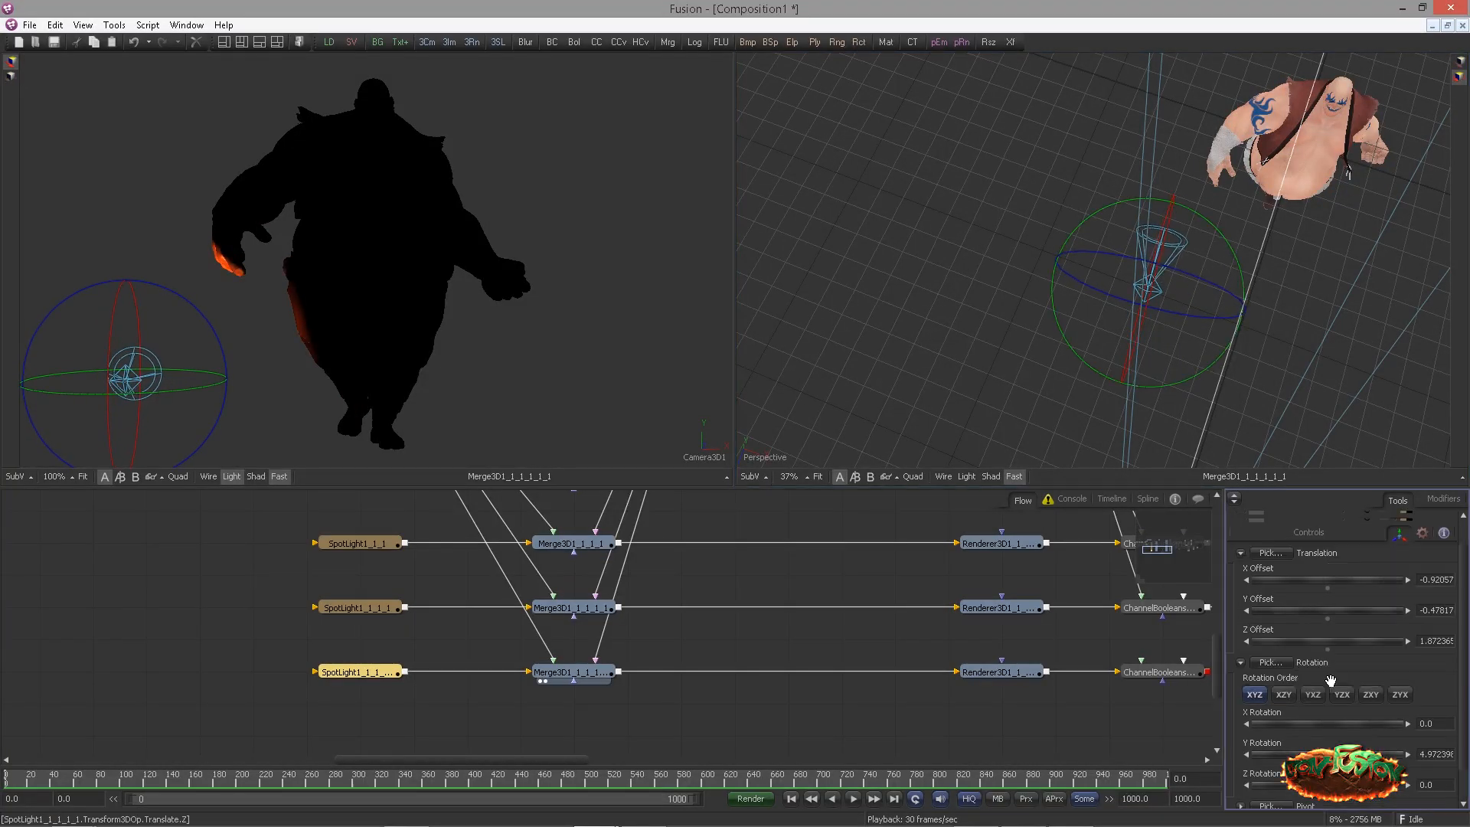
pyautogui.moveTo(1330, 679); pyautogui.dragTo(1331, 708)
pyautogui.click(1290, 557)
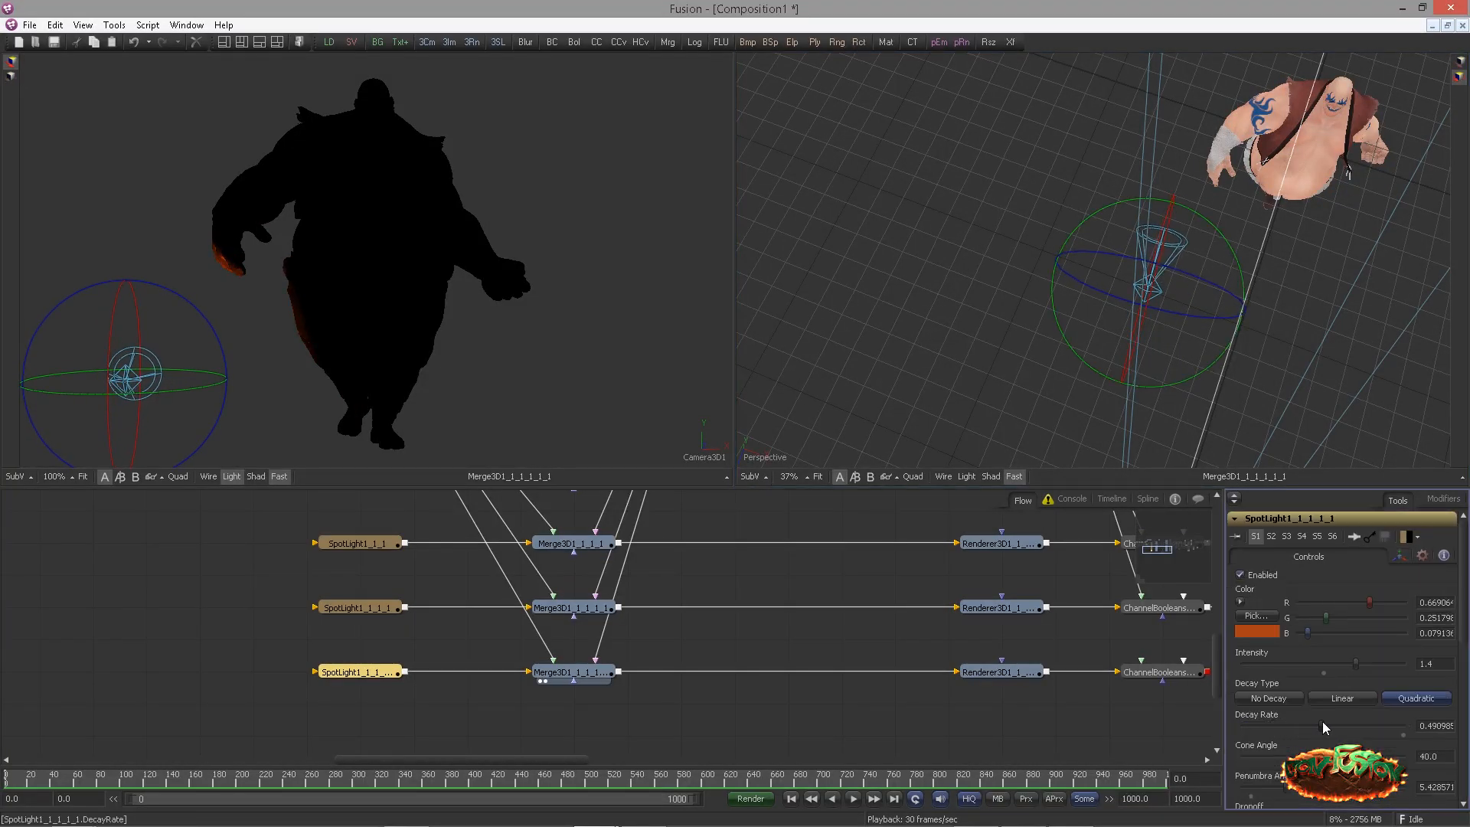
# Raise the spotlight and turn it toward the character's gloved hand and torso
pyautogui.moveTo(1165, 349); pyautogui.dragTo(1176, 252)
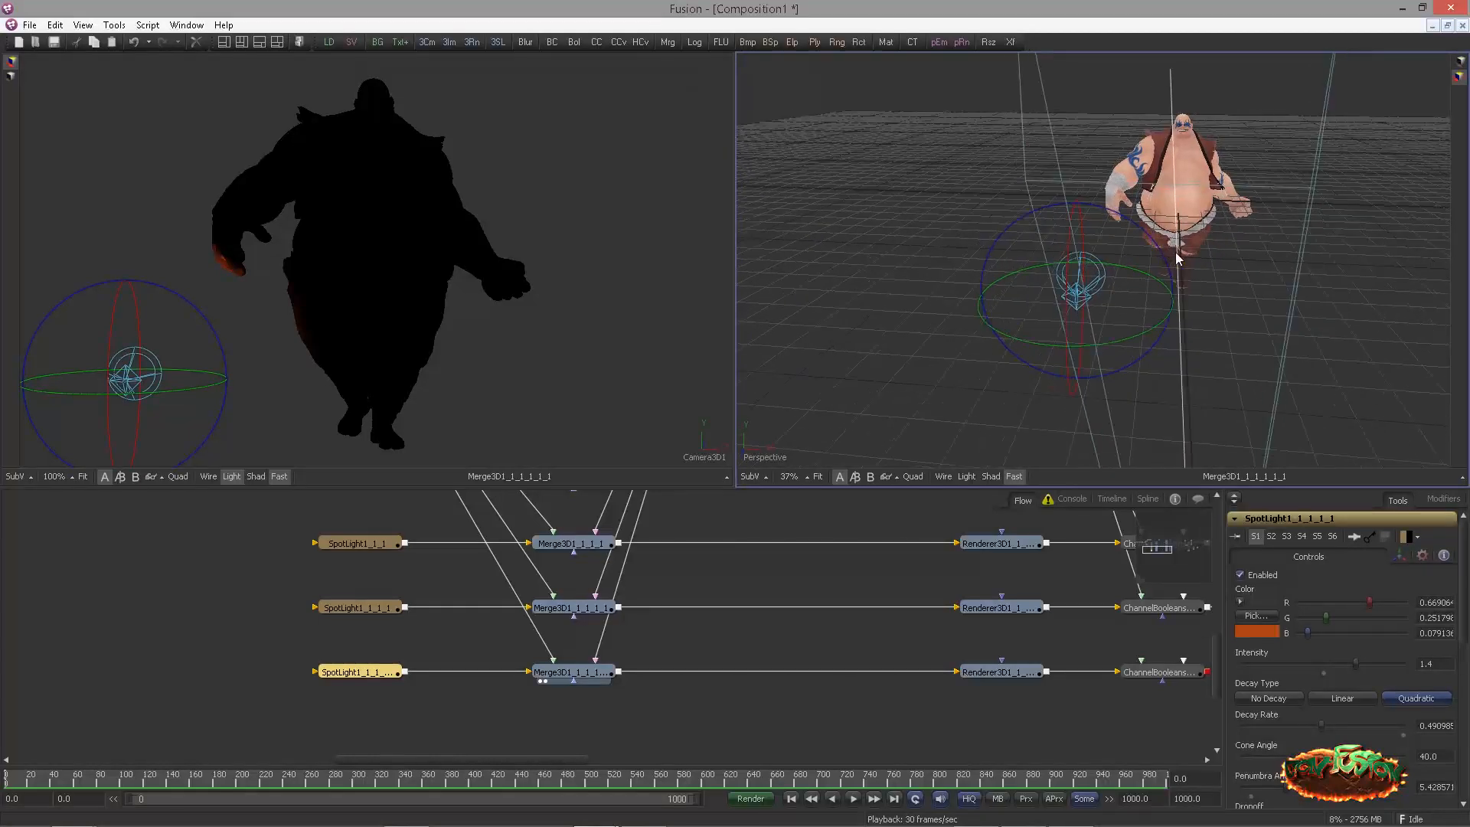
pyautogui.press('t')
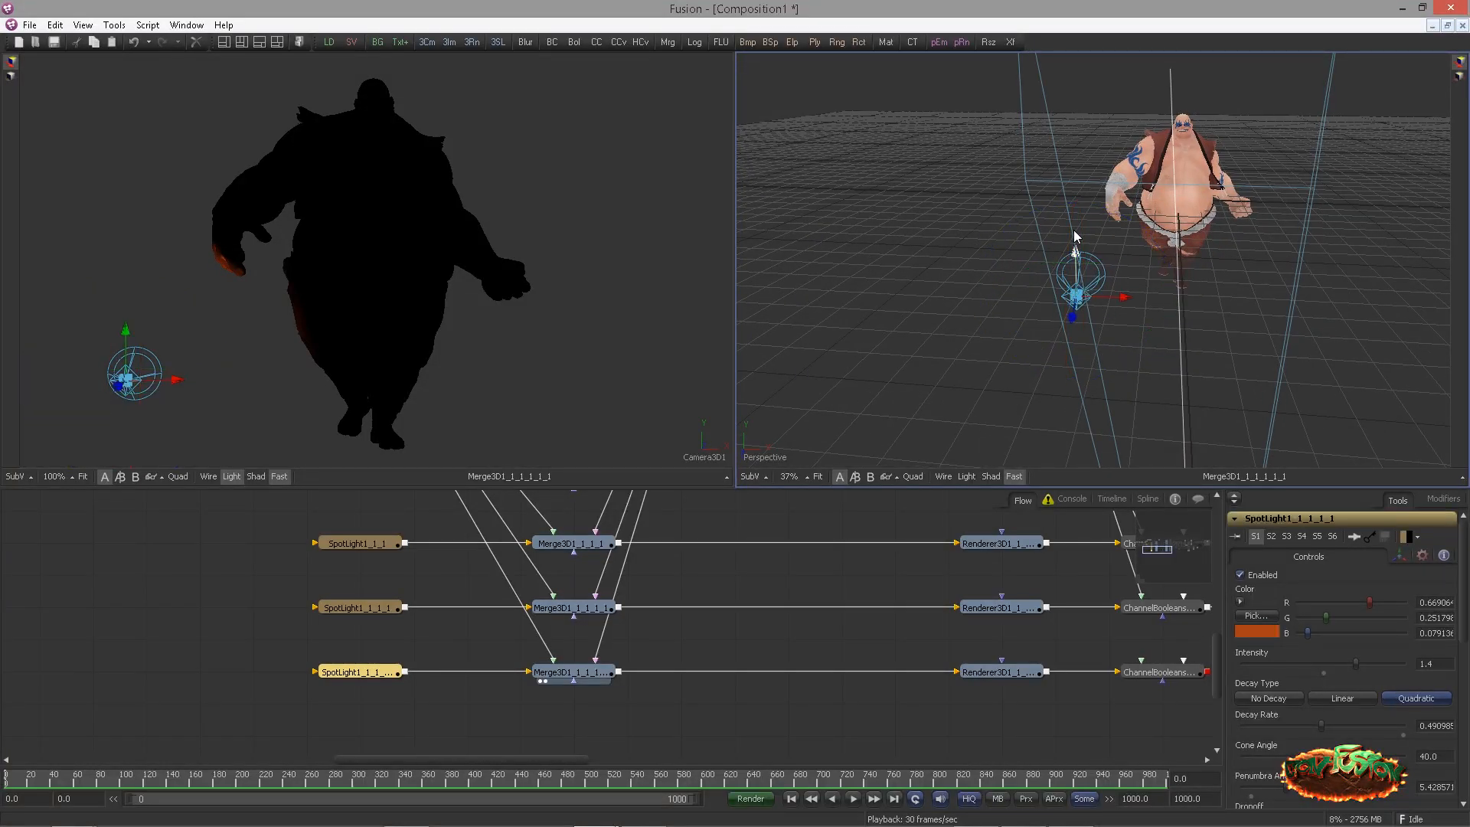
pyautogui.moveTo(1112, 320); pyautogui.dragTo(1021, 398)
pyautogui.press('w')
pyautogui.moveTo(1029, 235); pyautogui.dragTo(849, 305)
pyautogui.moveTo(1148, 381); pyautogui.dragTo(1232, 400)
# Shift the spotlight around the gloved-hand side of the character and adjust its rotation
pyautogui.scroll(3, 1005, 248)
pyautogui.press('q')
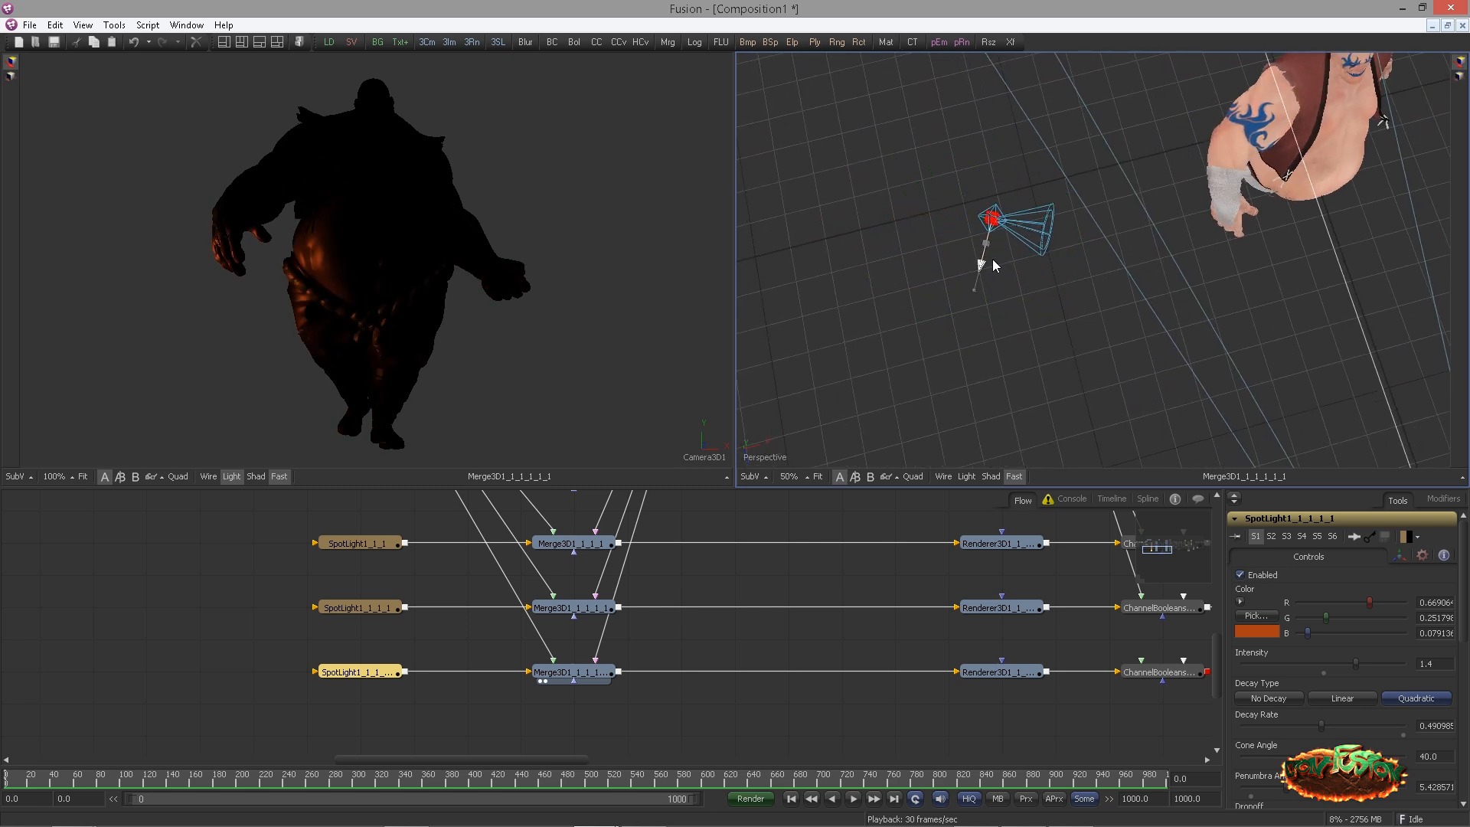
pyautogui.moveTo(992, 259); pyautogui.dragTo(999, 238)
pyautogui.moveTo(1030, 291); pyautogui.dragTo(1024, 337)
pyautogui.press('w')
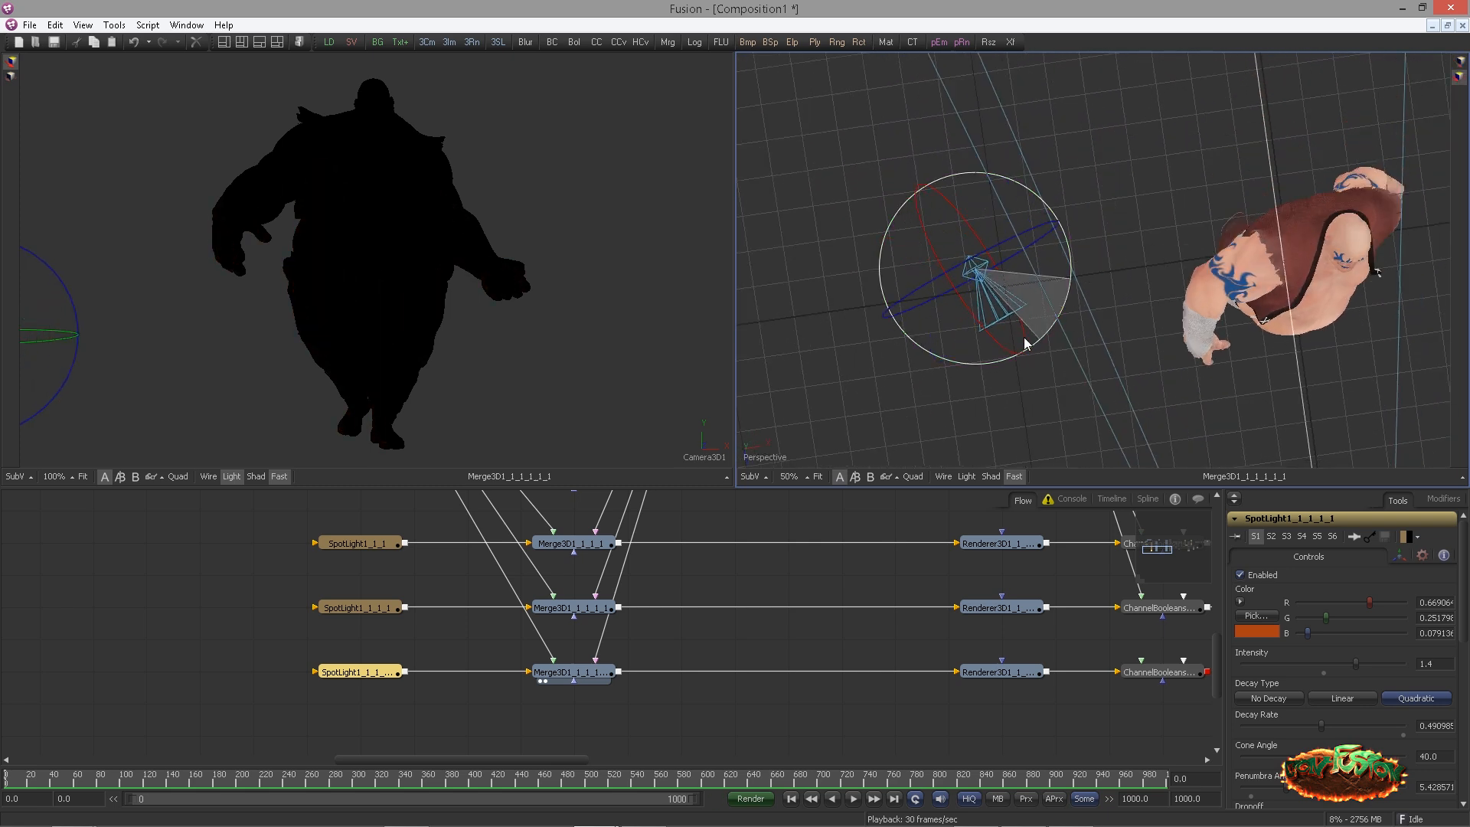
pyautogui.press('q')
pyautogui.moveTo(934, 287); pyautogui.dragTo(1059, 239)
pyautogui.moveTo(1140, 307); pyautogui.dragTo(1102, 172)
pyautogui.moveTo(1001, 299); pyautogui.dragTo(1000, 264)
# Place the spotlight slightly behind the gloved hand and aim it so that it rim-lights the fingers
pyautogui.moveTo(1071, 306); pyautogui.dragTo(1225, 551)
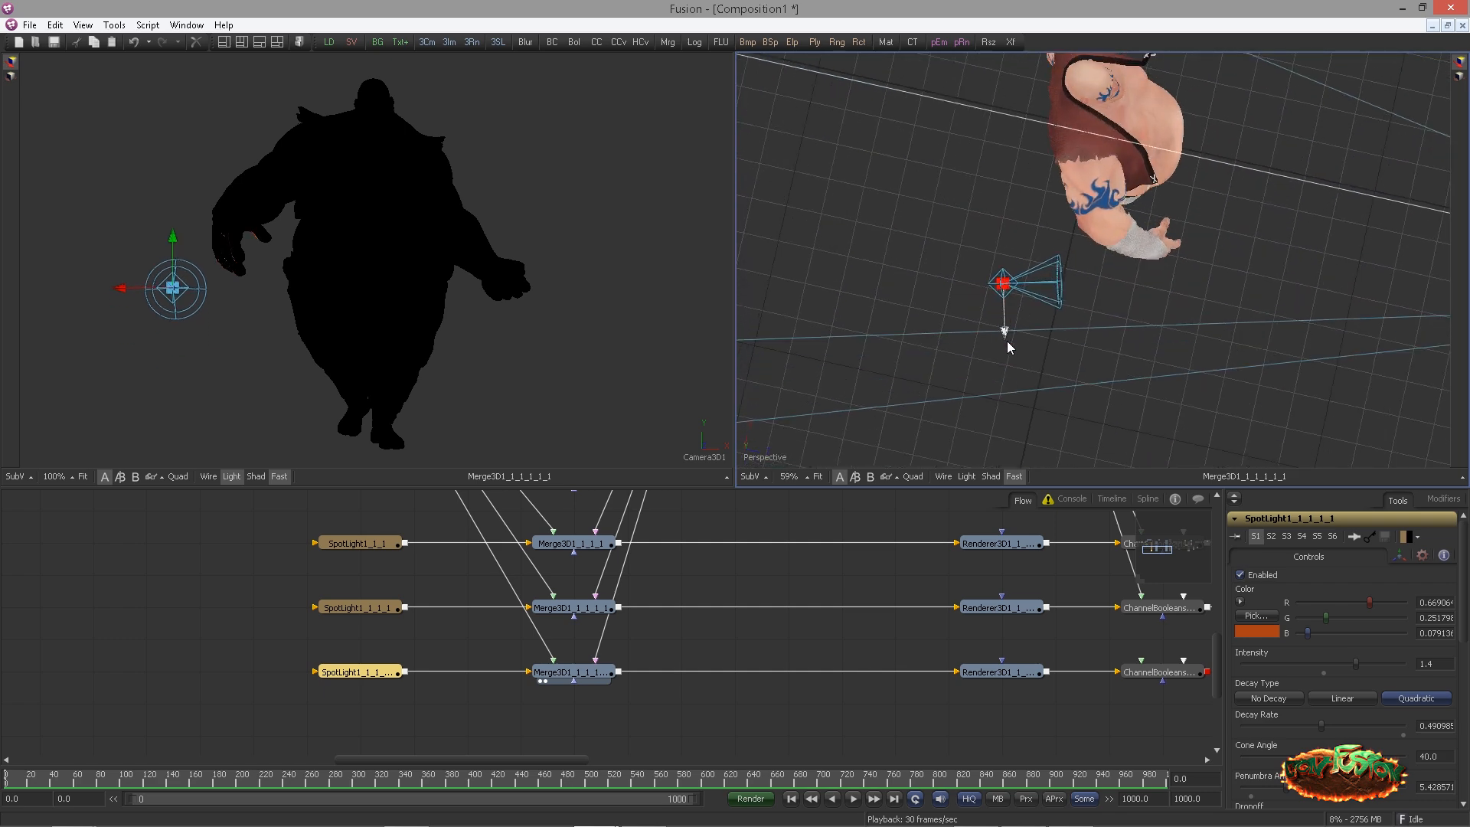
pyautogui.press('w')
pyautogui.moveTo(1008, 342); pyautogui.dragTo(993, 280)
pyautogui.press('q')
pyautogui.moveTo(1110, 375); pyautogui.dragTo(1182, 501)
pyautogui.moveTo(1022, 336)
pyautogui.mouseDown()
pyautogui.moveTo(1038, 380)
pyautogui.moveTo(950, 370)
pyautogui.moveTo(1013, 349)
pyautogui.mouseUp()
pyautogui.press('w')
pyautogui.moveTo(1138, 327); pyautogui.dragTo(1145, 300)
# Connect Renderer3D1 to the new pass's Channel Booleans and show that node in the second viewer
pyautogui.moveTo(1148, 655); pyautogui.dragTo(679, 734)
pyautogui.scroll(-3, 685, 660)
pyautogui.moveTo(534, 530); pyautogui.dragTo(599, 738)
pyautogui.moveTo(599, 738); pyautogui.dragTo(1039, 339)
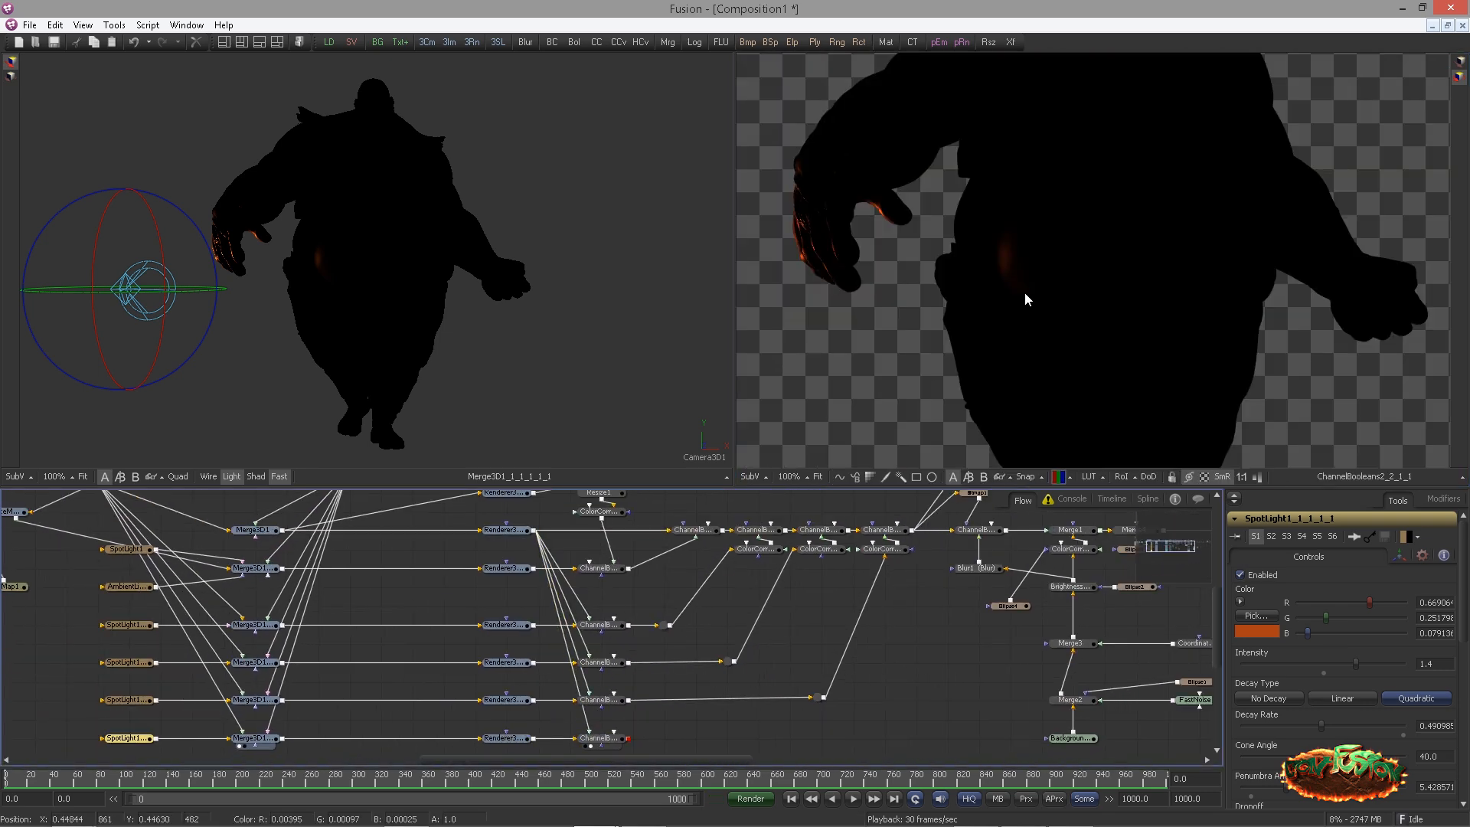
# Select the downstream compositing nodes and shift them along the flow to open a gap after the light-pass chain
pyautogui.moveTo(834, 647); pyautogui.dragTo(679, 646)
pyautogui.scroll(-3, 679, 646)
pyautogui.moveTo(976, 558); pyautogui.dragTo(561, 732)
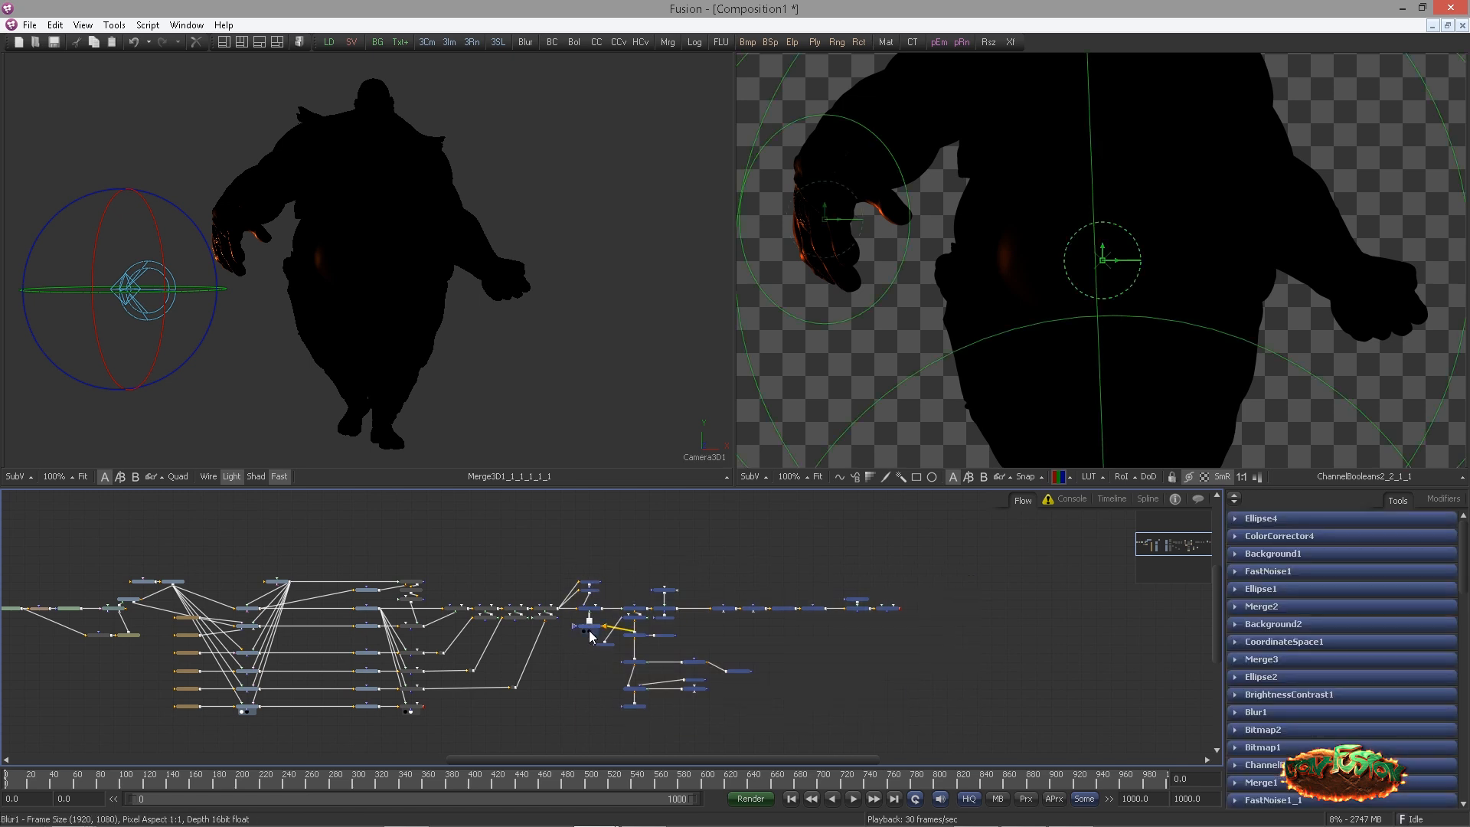
pyautogui.moveTo(589, 631); pyautogui.dragTo(678, 630)
pyautogui.scroll(3, 547, 649)
pyautogui.moveTo(697, 536); pyautogui.dragTo(719, 609)
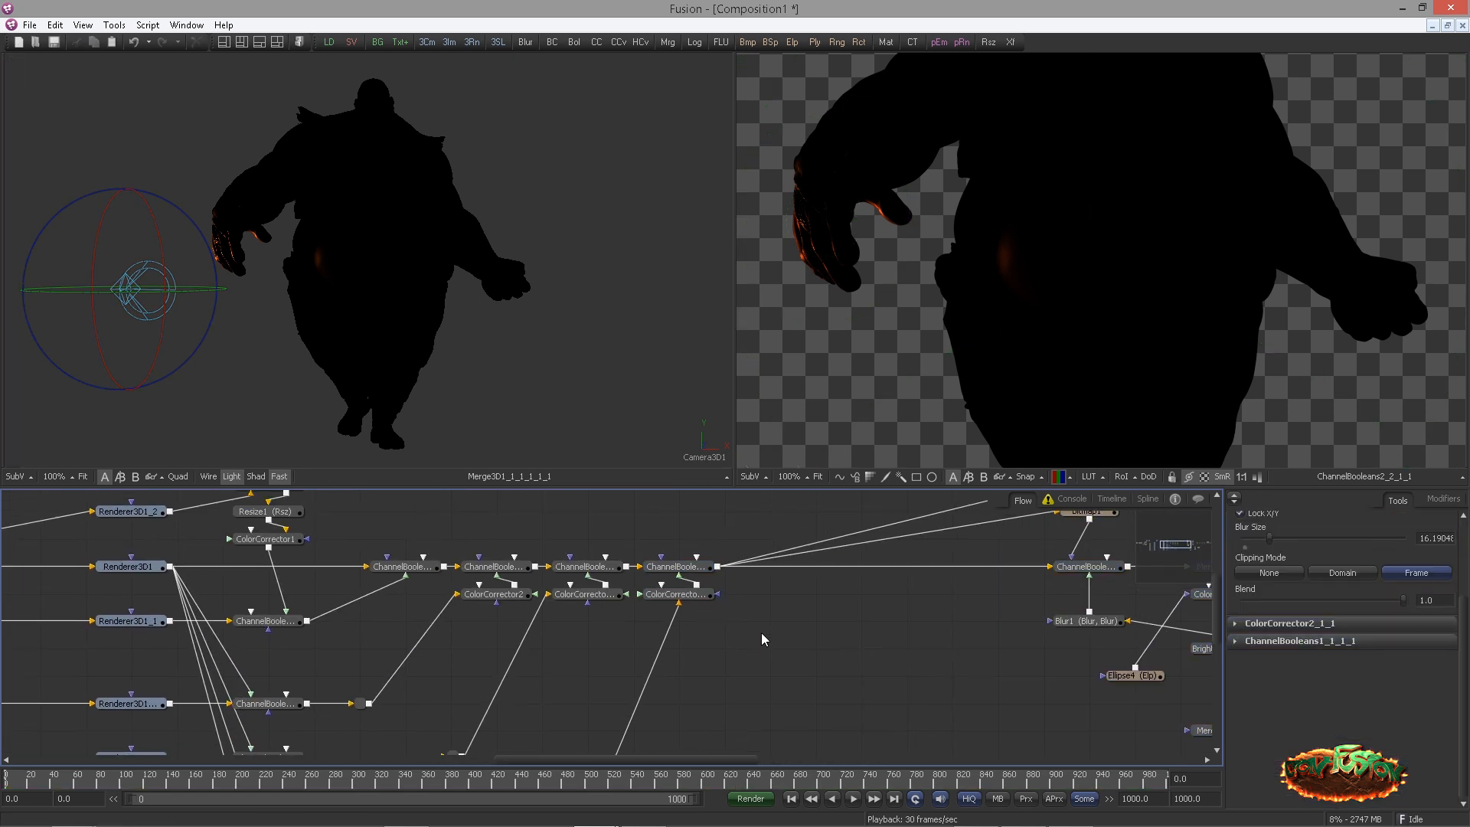
# Duplicate the last Channel Booleans and Color Corrector of the light-pass chain and connect the corrector to the new Channel Booleans
pyautogui.click(687, 568)
pyautogui.hotkey('ctrl', 'c')
pyautogui.hotkey('ctrl', 'v')
pyautogui.click(693, 596)
pyautogui.hotkey('ctrl', 'c')
pyautogui.click(757, 620)
pyautogui.hotkey('ctrl', 'v')
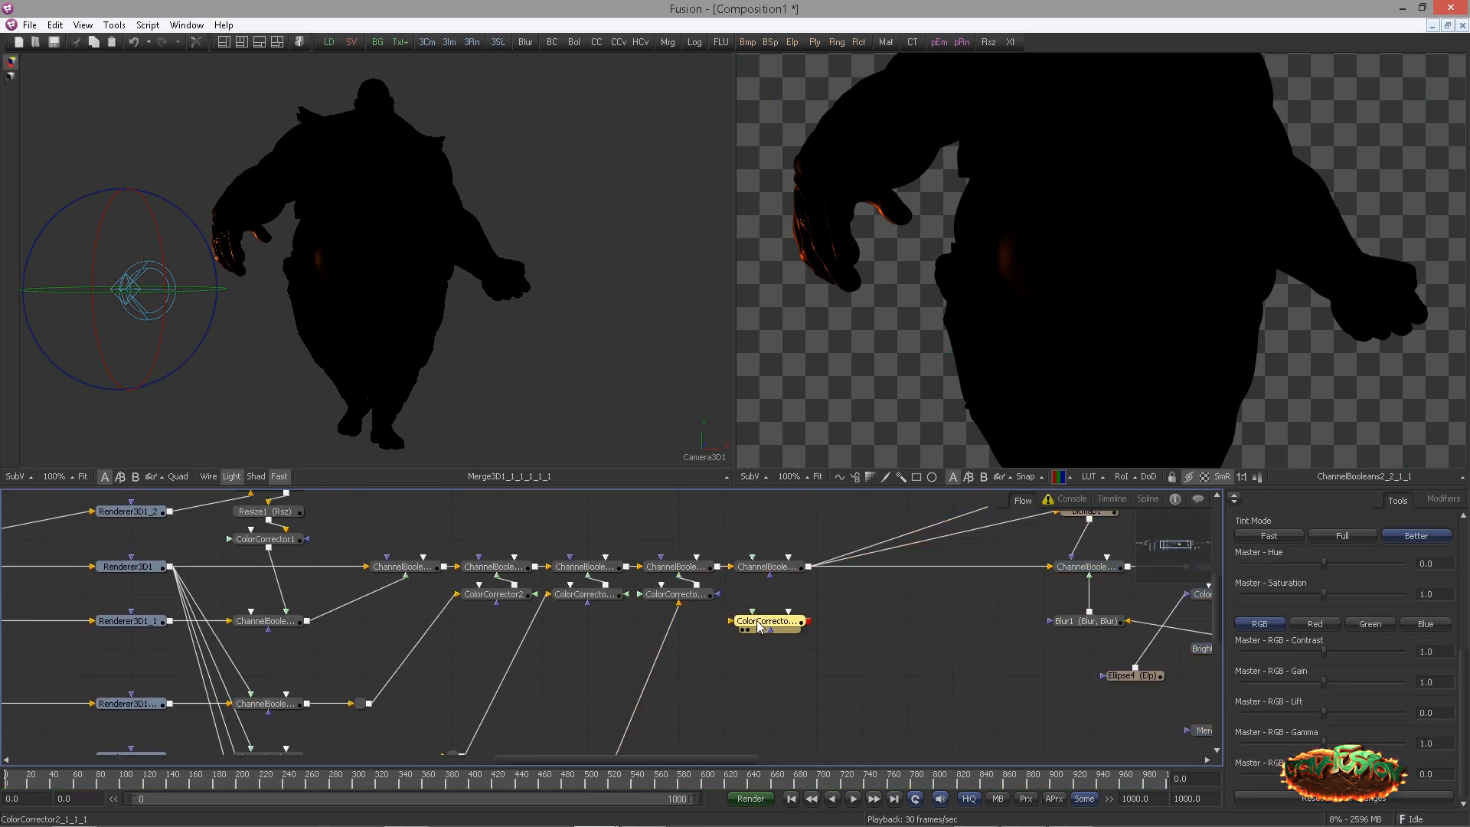
pyautogui.moveTo(808, 595); pyautogui.dragTo(773, 568)
pyautogui.moveTo(772, 567); pyautogui.dragTo(811, 511)
# Feed the new light pass into the duplicated Color Corrector and show the combined Channel Booleans in the second viewer
pyautogui.scroll(-3, 613, 689)
pyautogui.moveTo(612, 689); pyautogui.dragTo(818, 552)
pyautogui.moveTo(777, 613); pyautogui.dragTo(922, 594)
pyautogui.click(920, 588)
pyautogui.click(985, 588)
pyautogui.scroll(3, 986, 588)
pyautogui.click(800, 628)
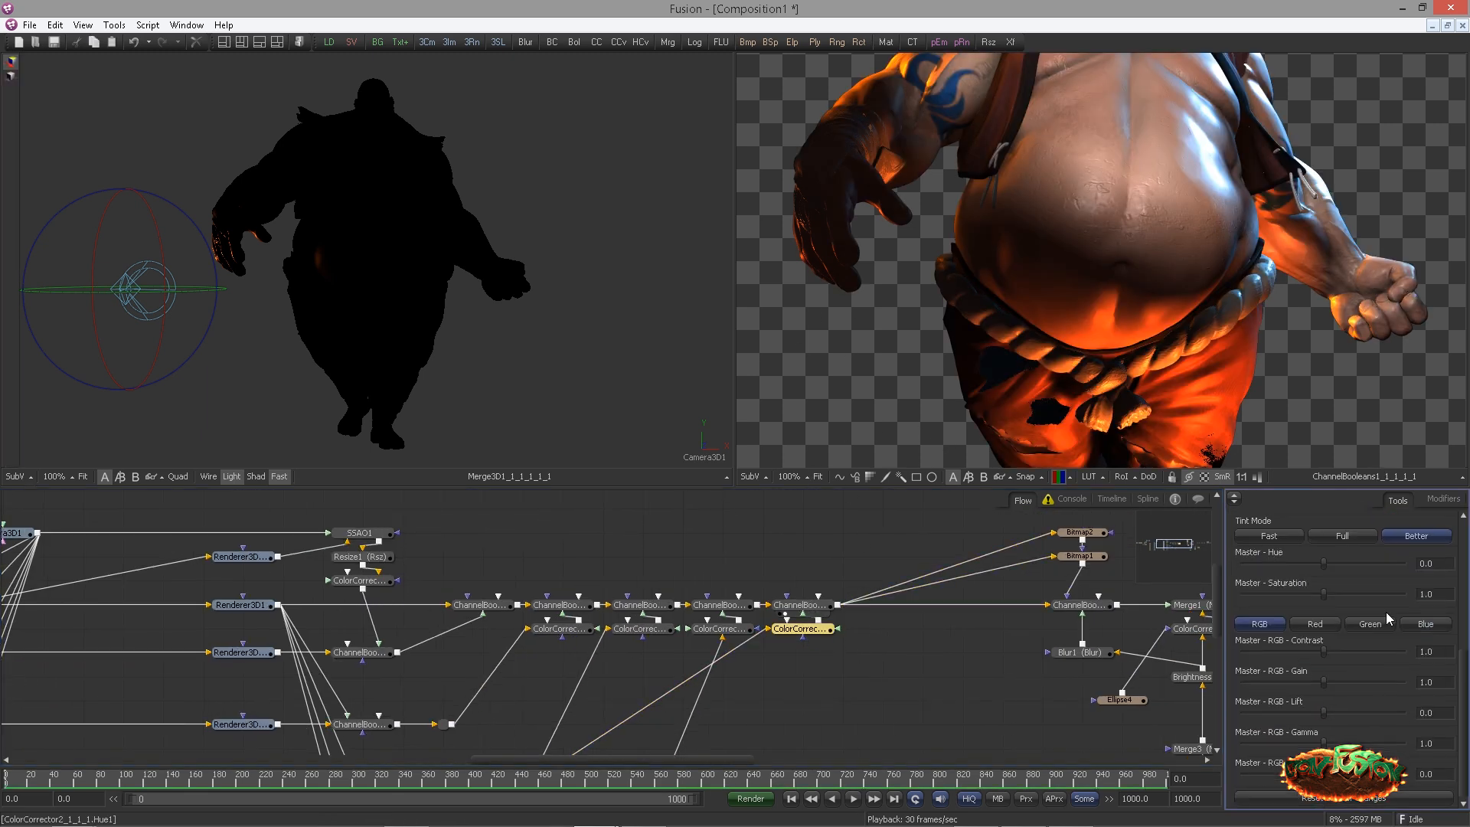
# Set the new Color Corrector's master RGB gain to 5.0 and show ColorCorrector3's final composite in the first viewer
pyautogui.moveTo(1321, 682); pyautogui.dragTo(1230, 679)
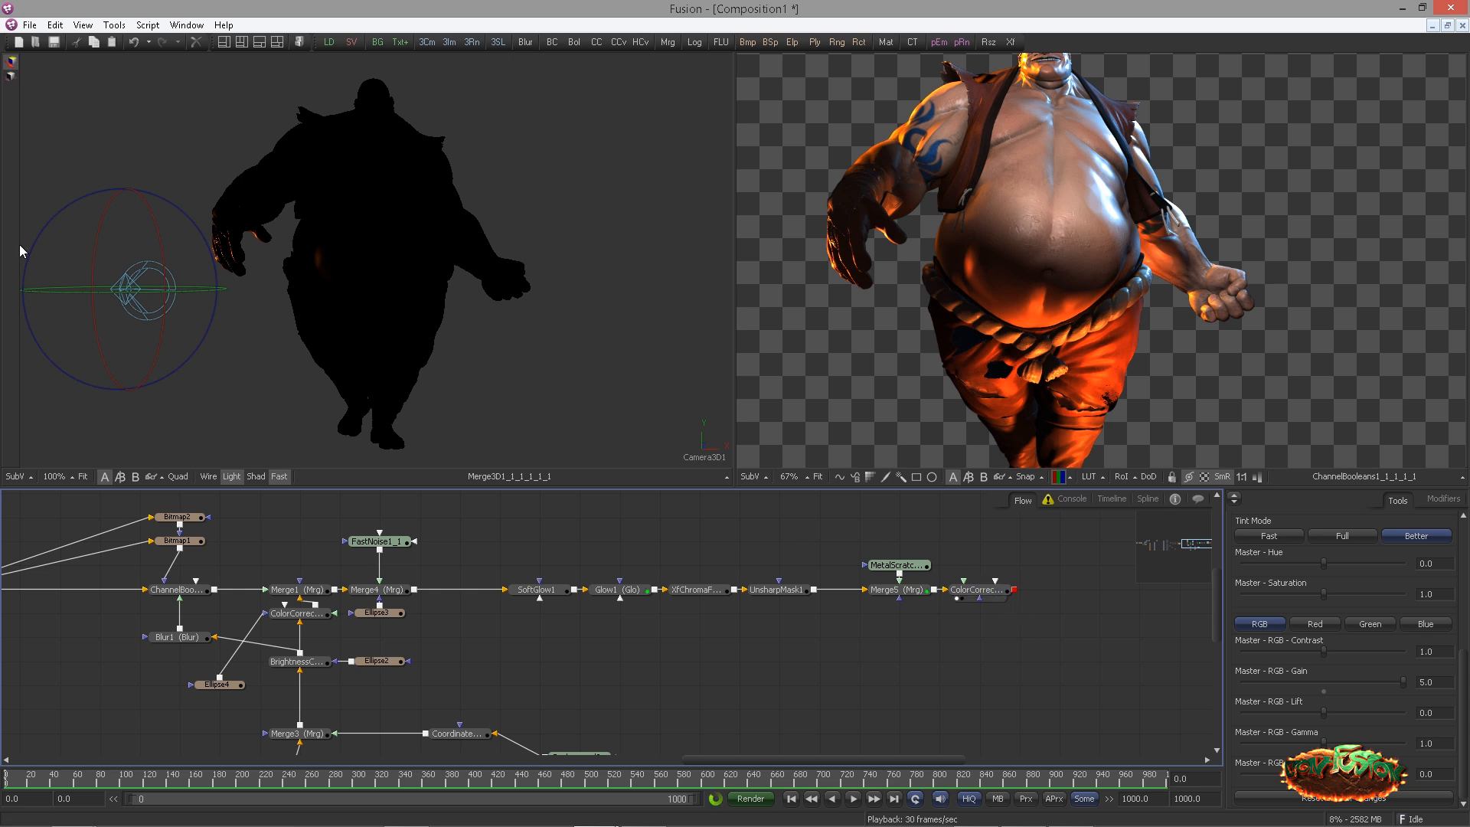
pyautogui.moveTo(77, 263); pyautogui.dragTo(205, 306)
pyautogui.scroll(-4, 205, 306)
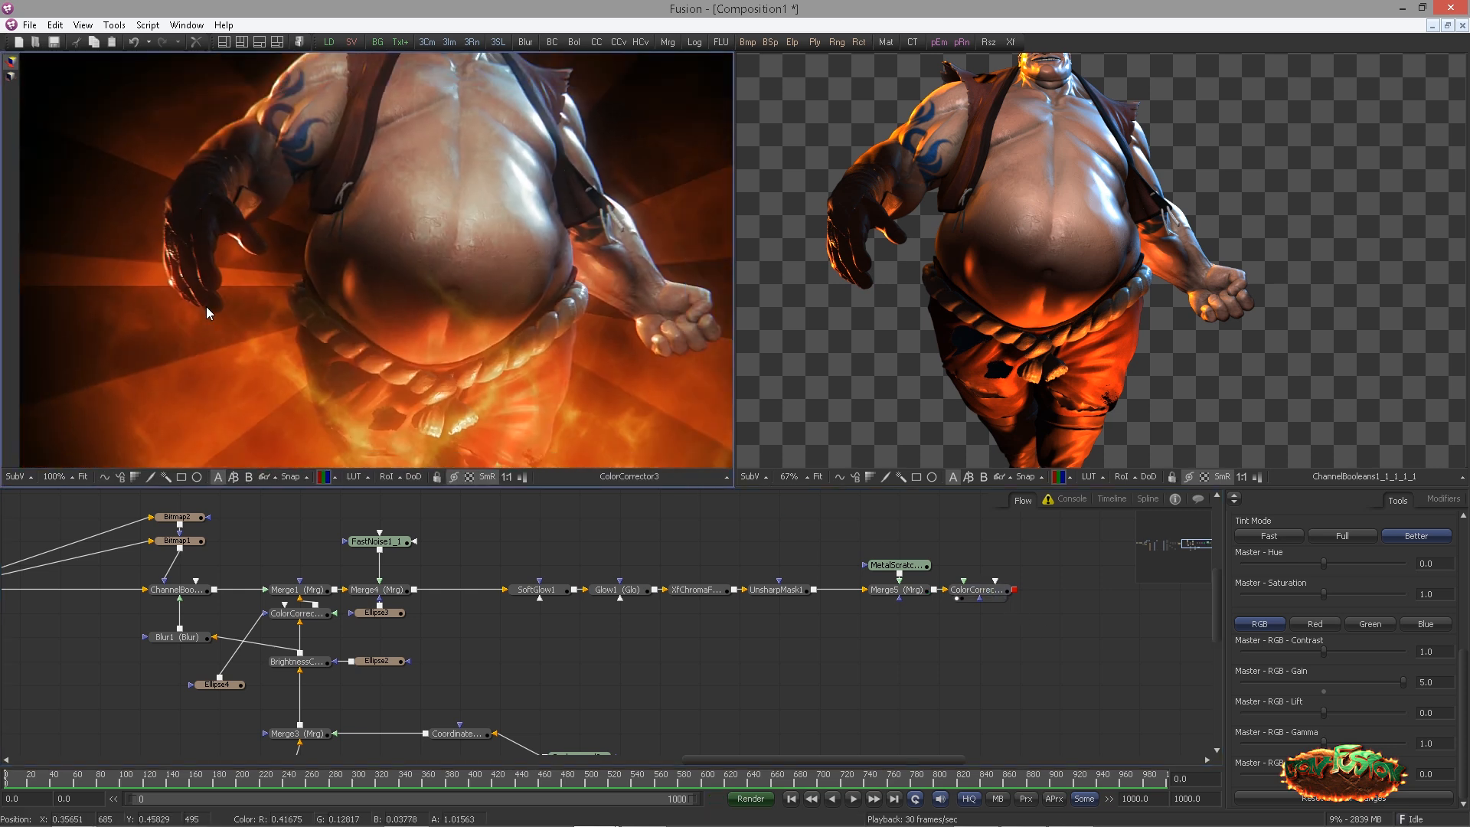
pyautogui.scroll(2, 280, 324)
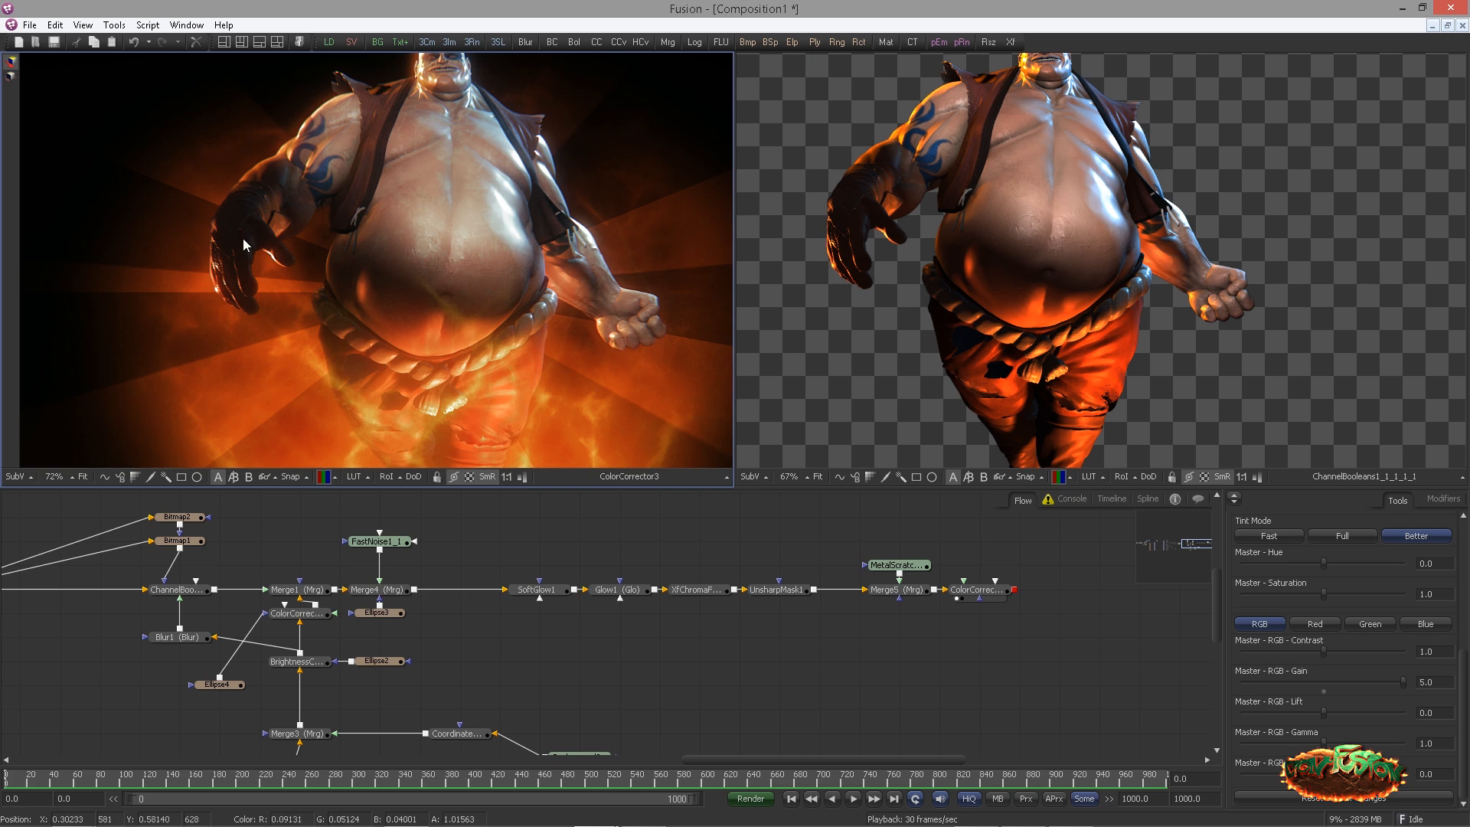
pyautogui.scroll(-2, 581, 610)
# Show the newest light pass's Merge3D in the first viewer
pyautogui.moveTo(245, 666); pyautogui.dragTo(457, 657)
pyautogui.scroll(2, 556, 668)
pyautogui.moveTo(720, 551); pyautogui.dragTo(751, 615)
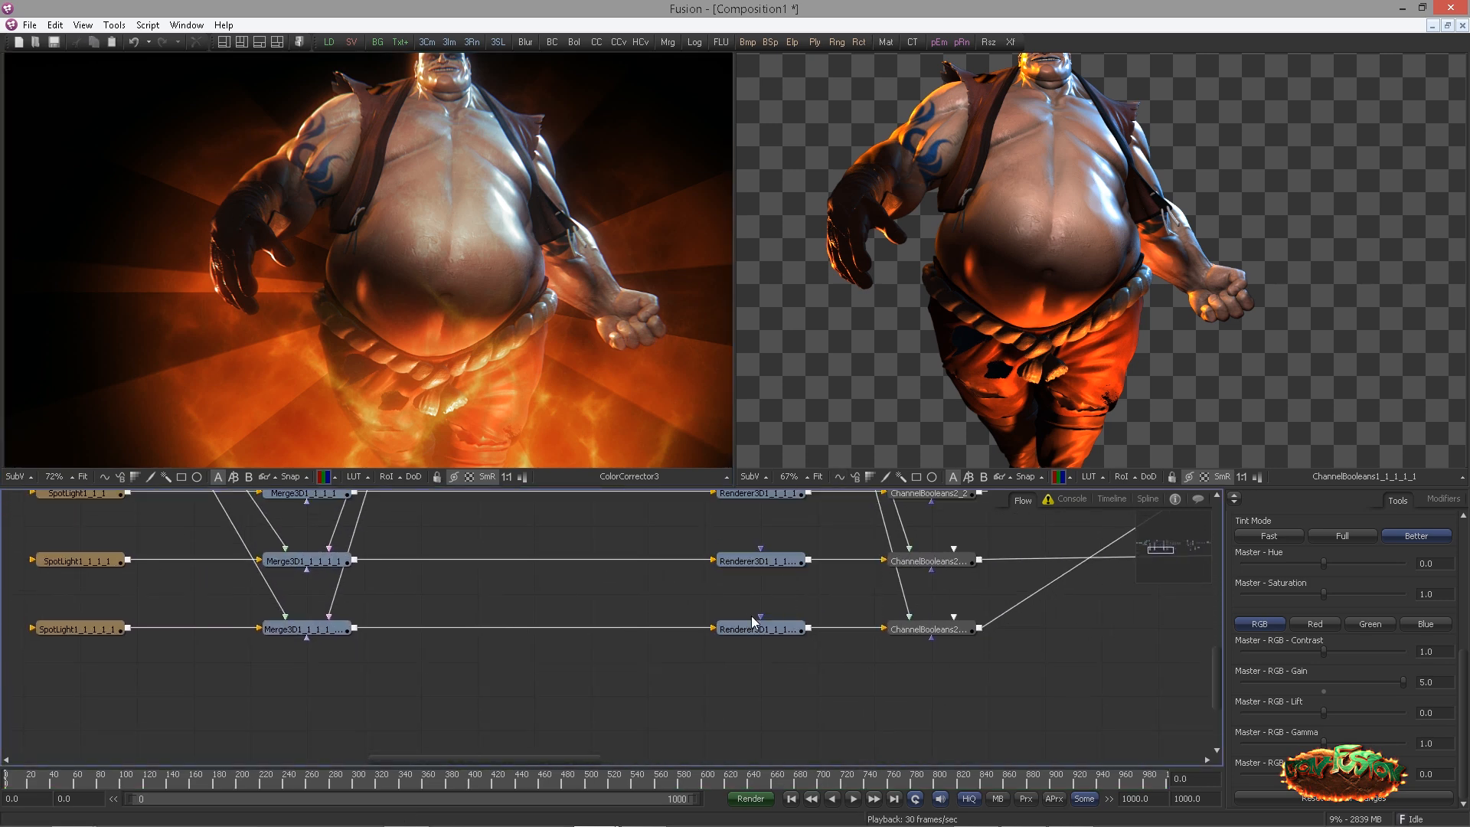
pyautogui.click(753, 624)
pyautogui.click(274, 636)
pyautogui.moveTo(538, 595); pyautogui.dragTo(675, 599)
pyautogui.click(867, 615)
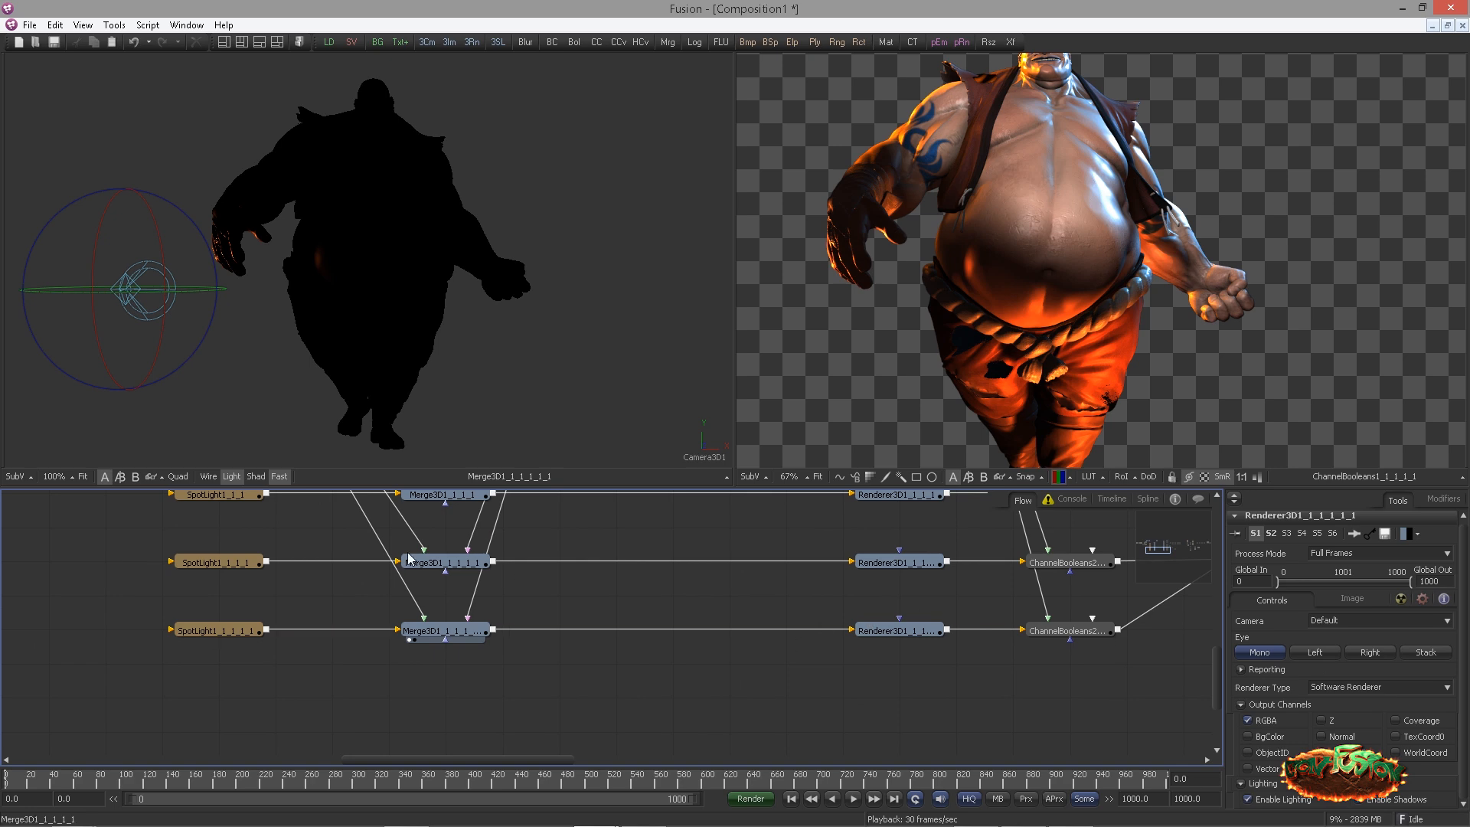
# Duplicate the newest pass's spotlight, connect the copy to the same Merge3D and show that scene in the second viewer
pyautogui.click(243, 630)
pyautogui.hotkey('ctrl', 'c')
pyautogui.click(243, 681)
pyautogui.hotkey('ctrl', 'v')
pyautogui.moveTo(267, 697); pyautogui.dragTo(444, 640)
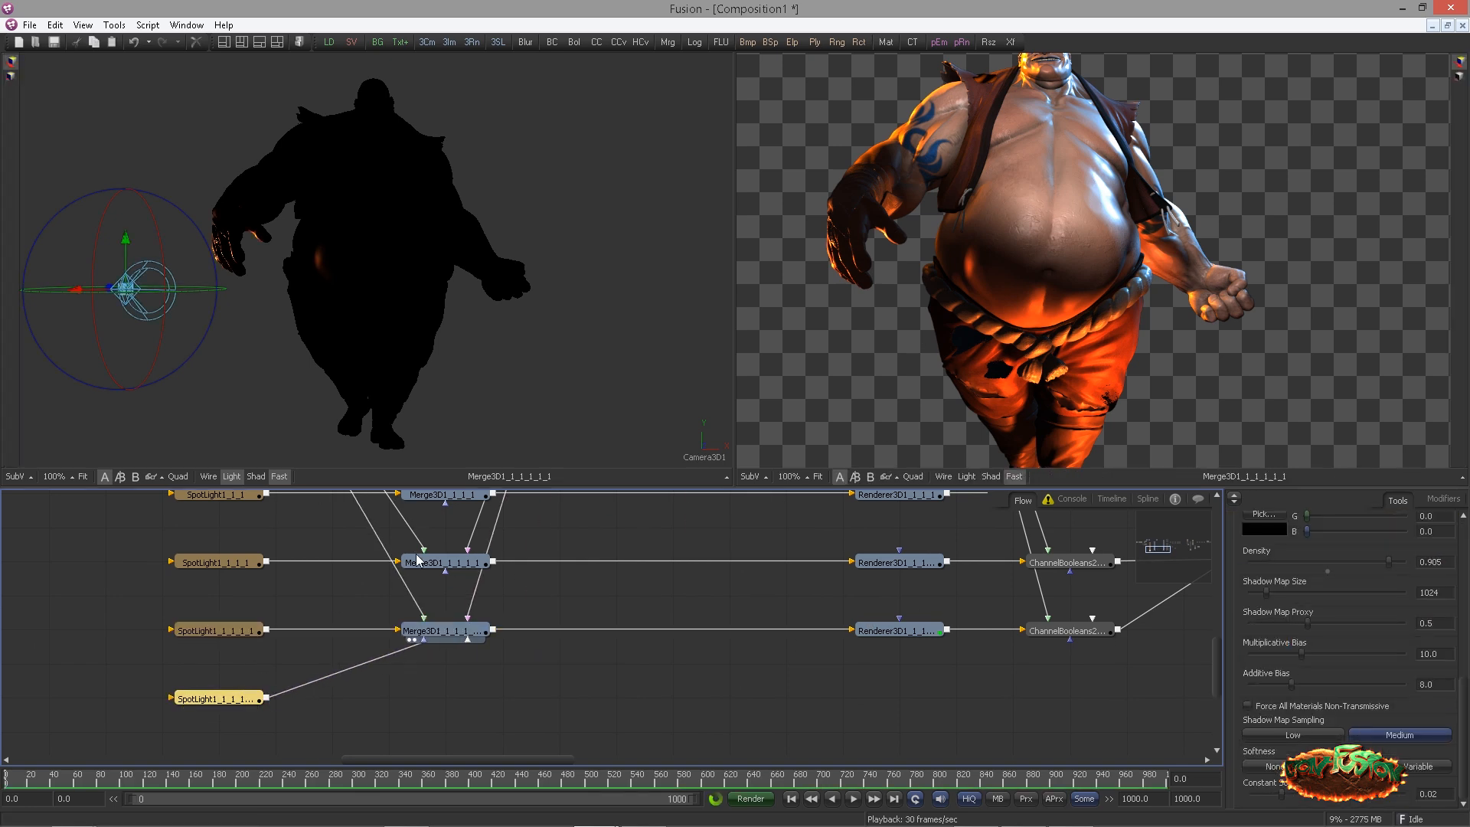
pyautogui.click(414, 640)
# Move the duplicated spotlight to the opposite side of the character, behind the clenched fist
pyautogui.moveTo(1172, 303); pyautogui.dragTo(1142, 215)
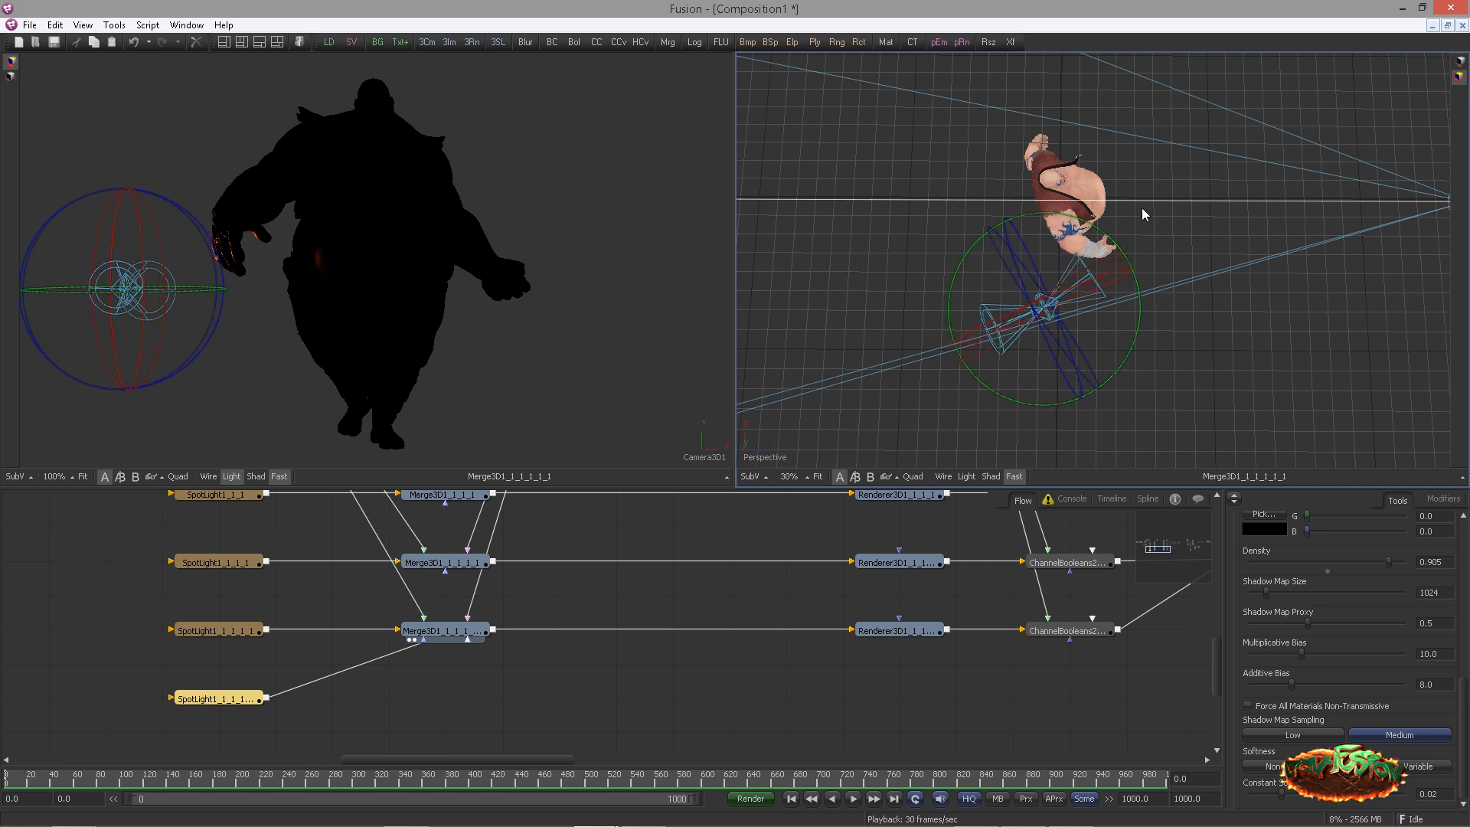
pyautogui.moveTo(1032, 263); pyautogui.dragTo(1156, 102)
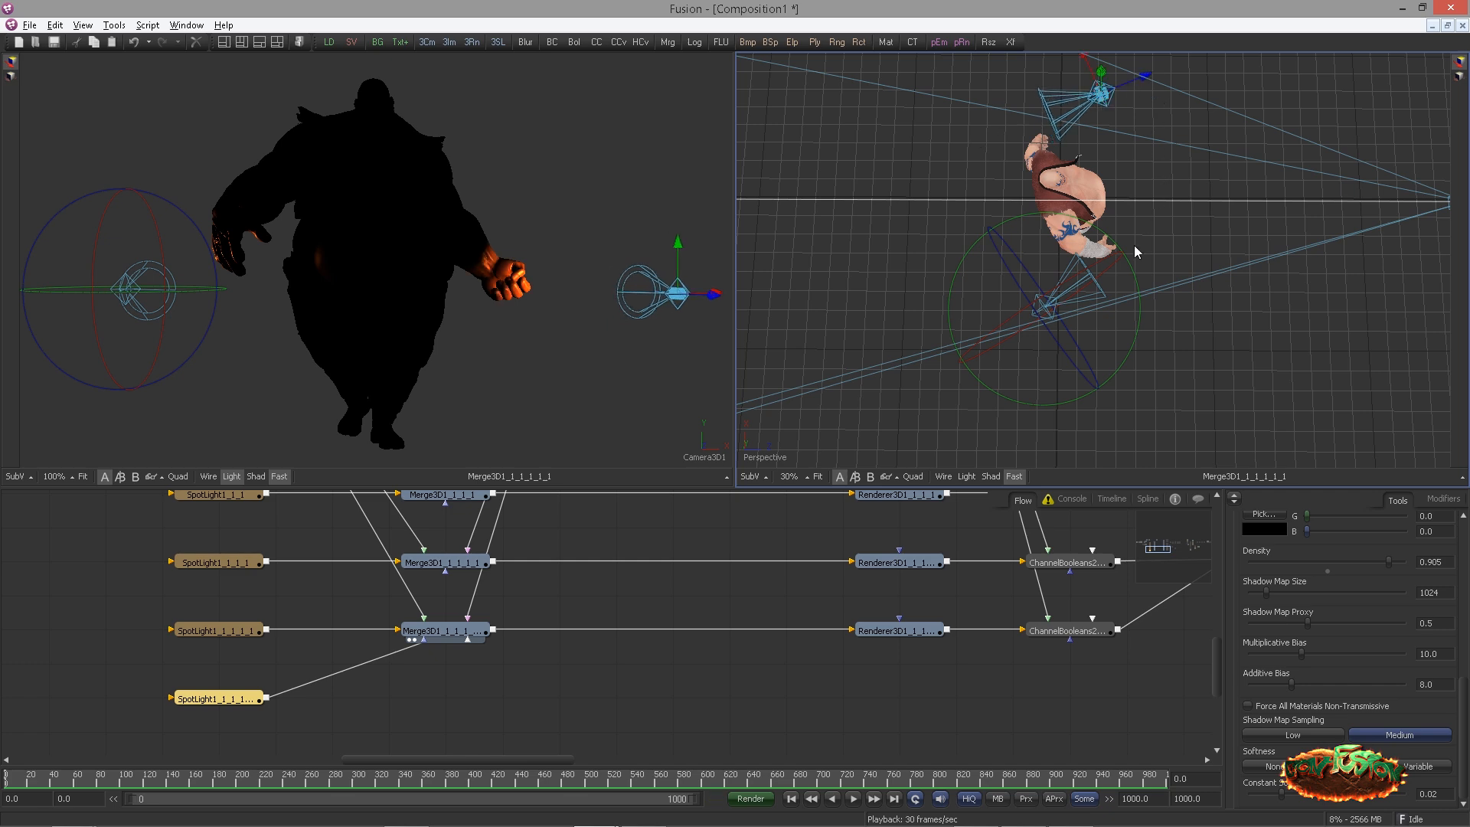
pyautogui.moveTo(1134, 247); pyautogui.dragTo(1204, 264)
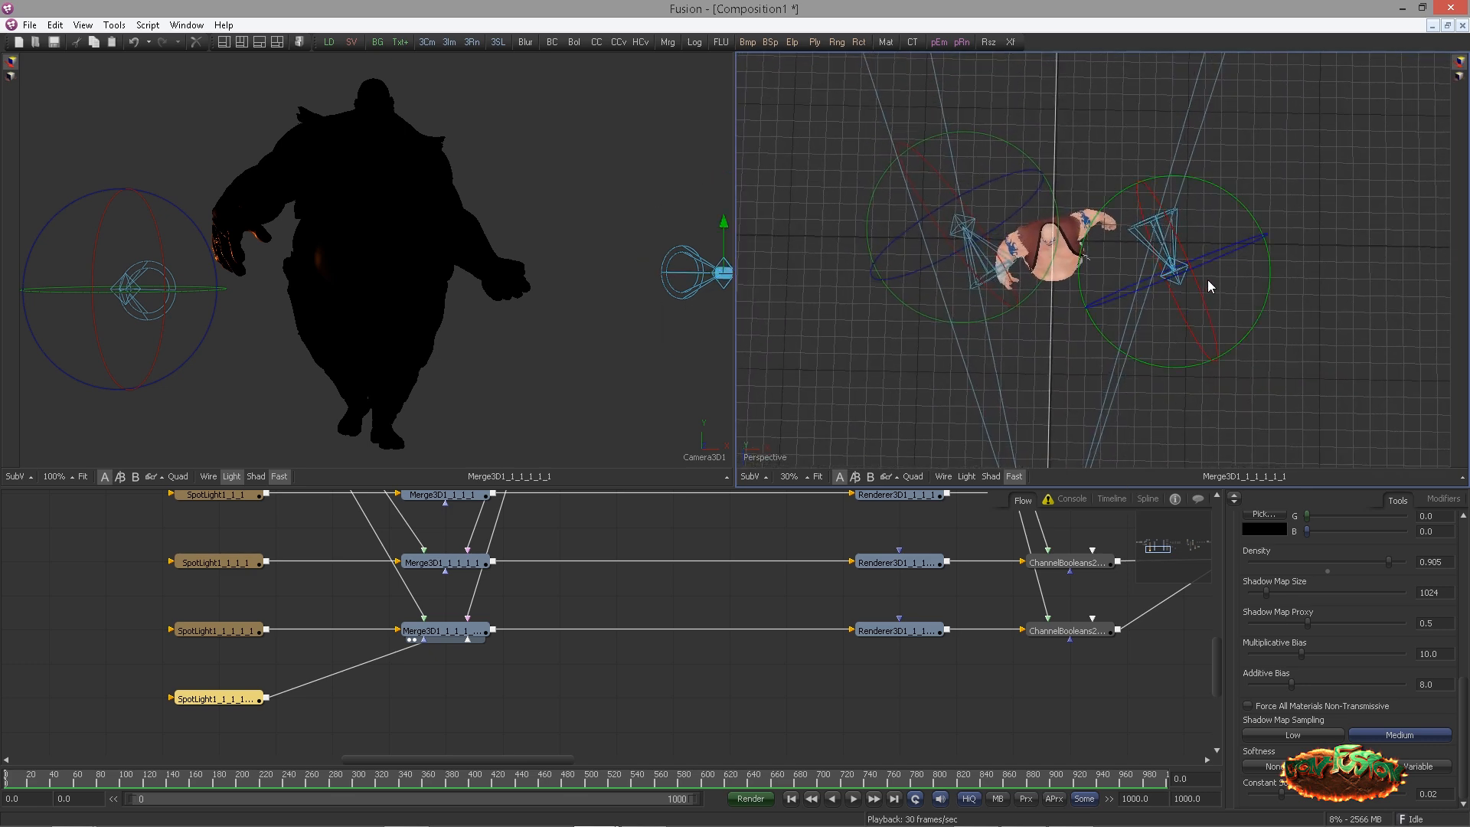
pyautogui.press('q')
pyautogui.press('w')
pyautogui.moveTo(1284, 244); pyautogui.dragTo(1114, 171)
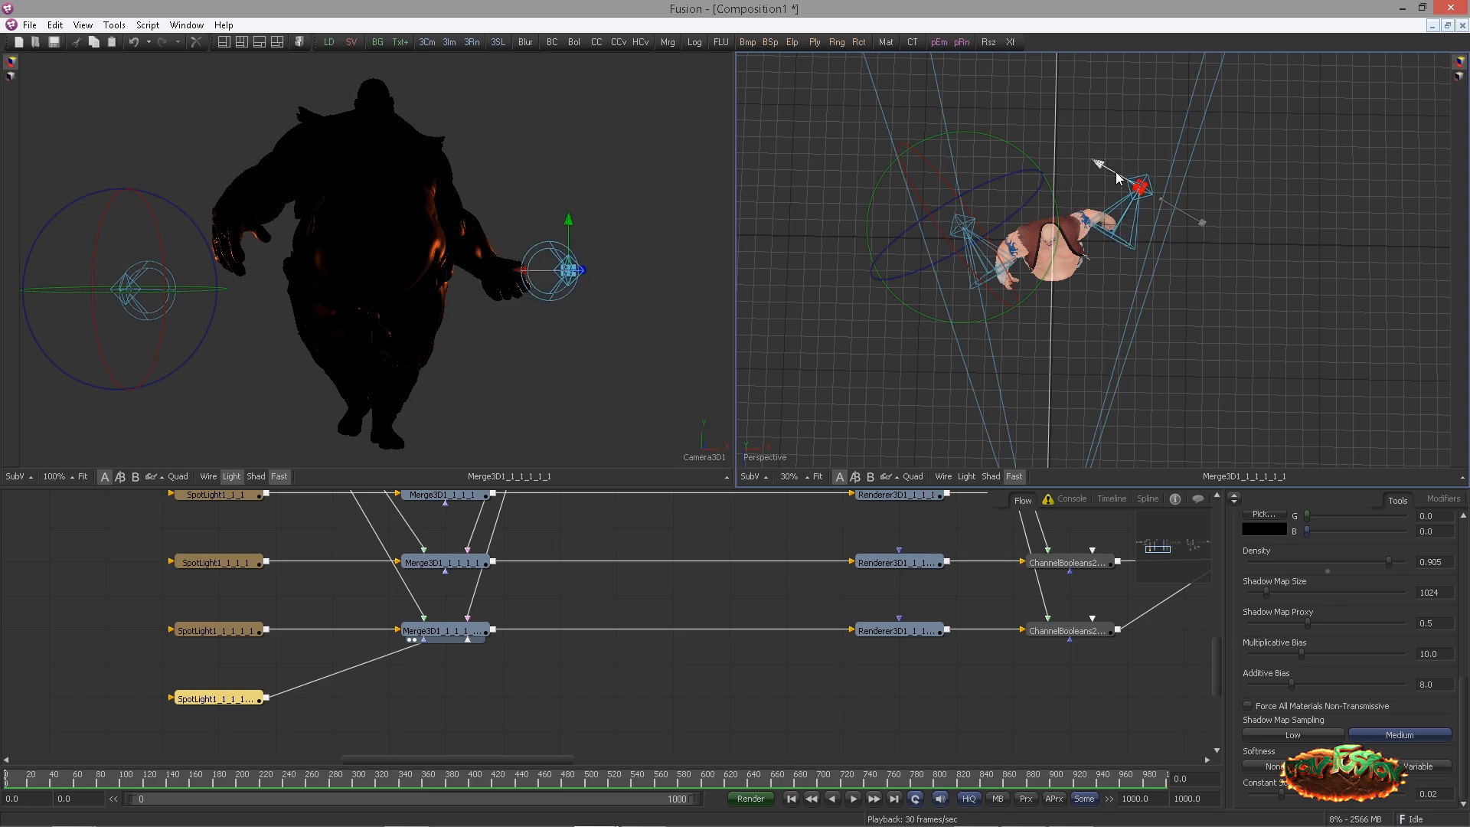
# Rotate the copied spotlight towards the character and refine its position to catch the edge of the fist and forearm from behind
pyautogui.moveTo(976, 257); pyautogui.dragTo(1199, 237)
pyautogui.moveTo(1188, 354); pyautogui.dragTo(1365, 159)
pyautogui.press('w')
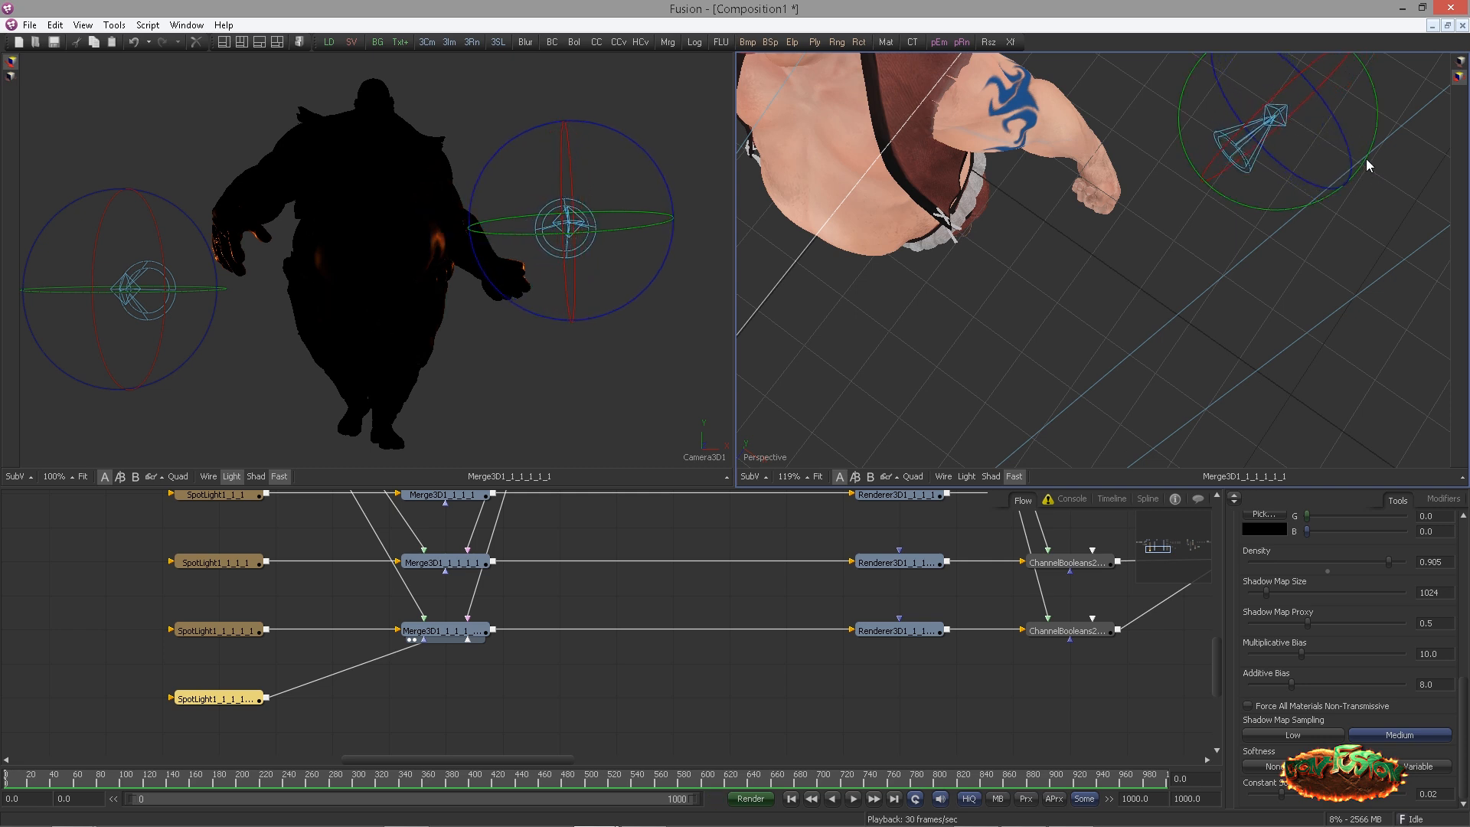
pyautogui.moveTo(1254, 117); pyautogui.dragTo(1352, 105)
pyautogui.moveTo(1278, 150); pyautogui.dragTo(1167, 233)
pyautogui.press('q')
pyautogui.moveTo(1152, 153); pyautogui.dragTo(1115, 136)
pyautogui.moveTo(963, 147); pyautogui.dragTo(1098, 150)
pyautogui.press('w')
# Show ColorCorrector3's final composite in the first viewer and examine the new side light on the arm
pyautogui.moveTo(658, 612); pyautogui.dragTo(577, 567)
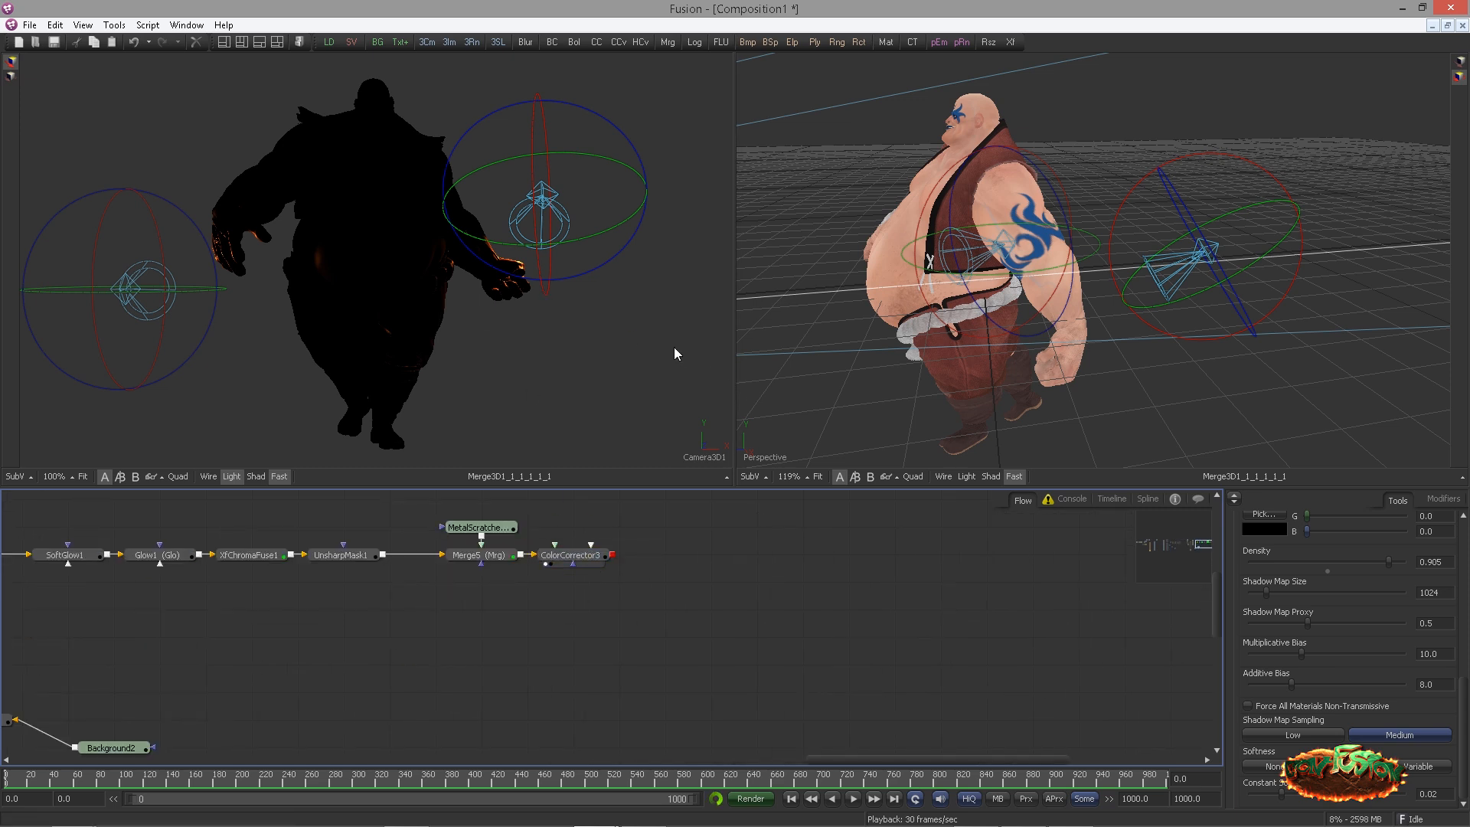
pyautogui.press('1')
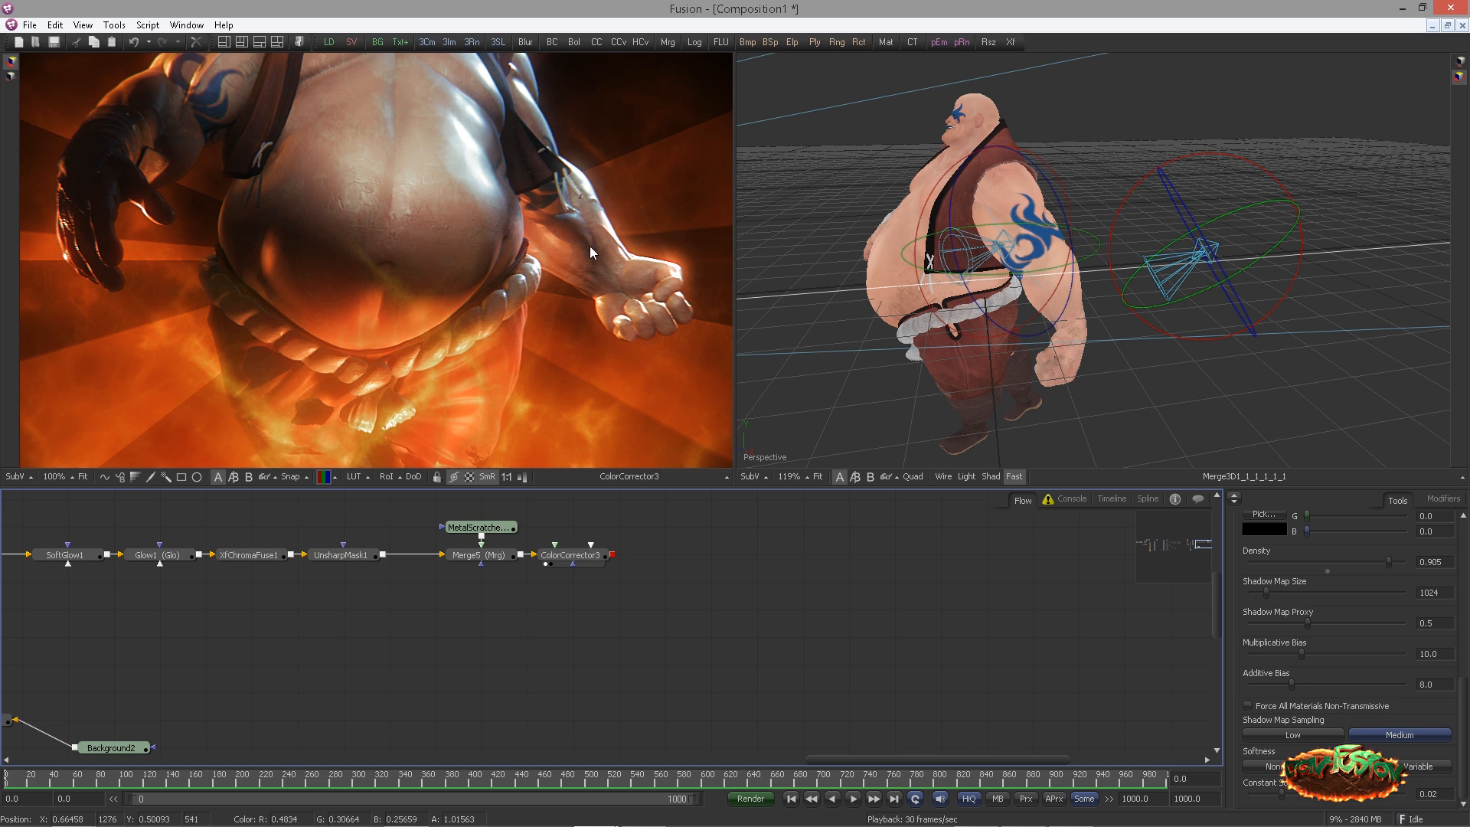
pyautogui.scroll(-5, 622, 325)
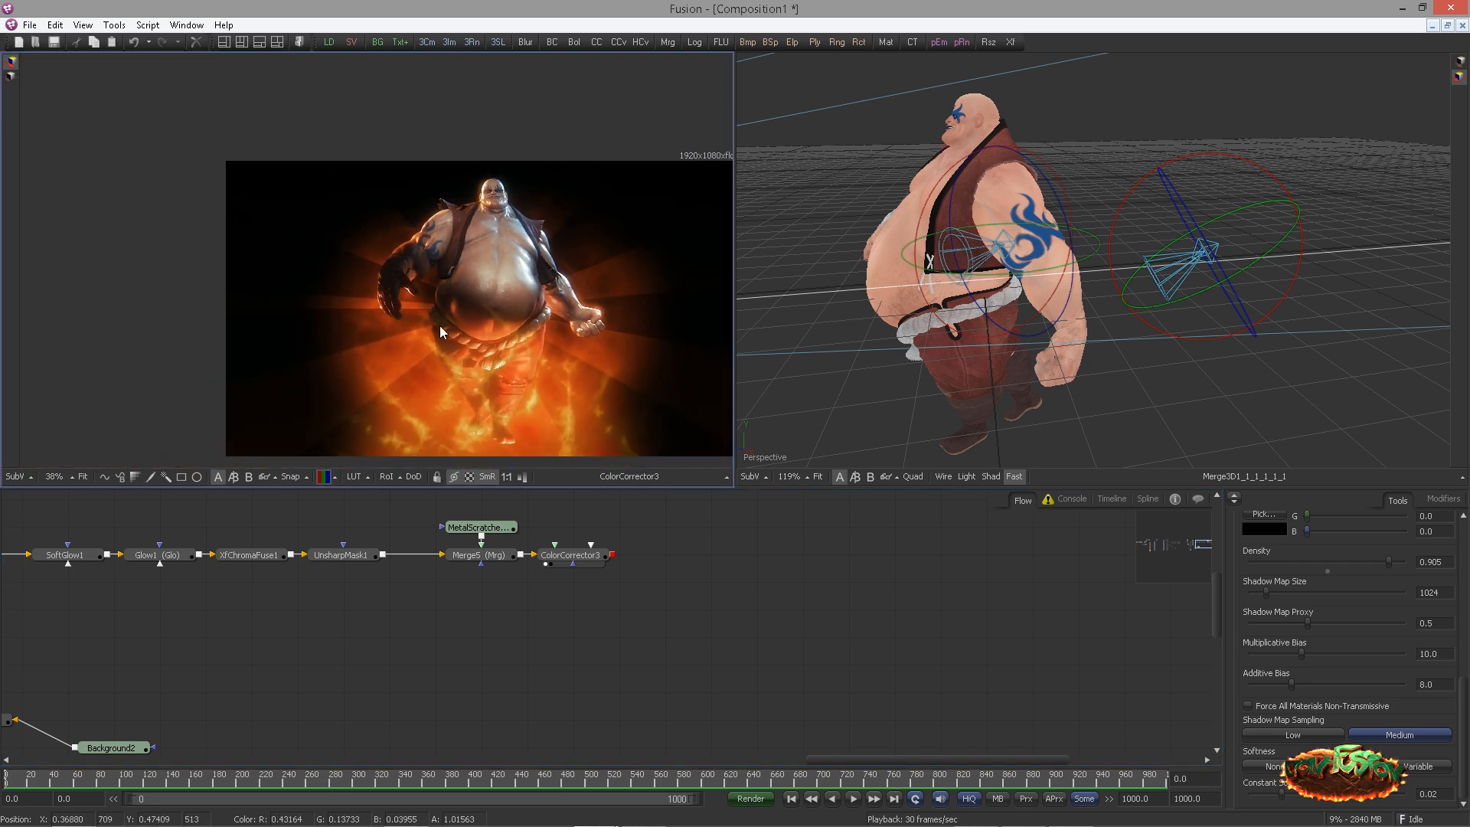
pyautogui.scroll(3, 490, 318)
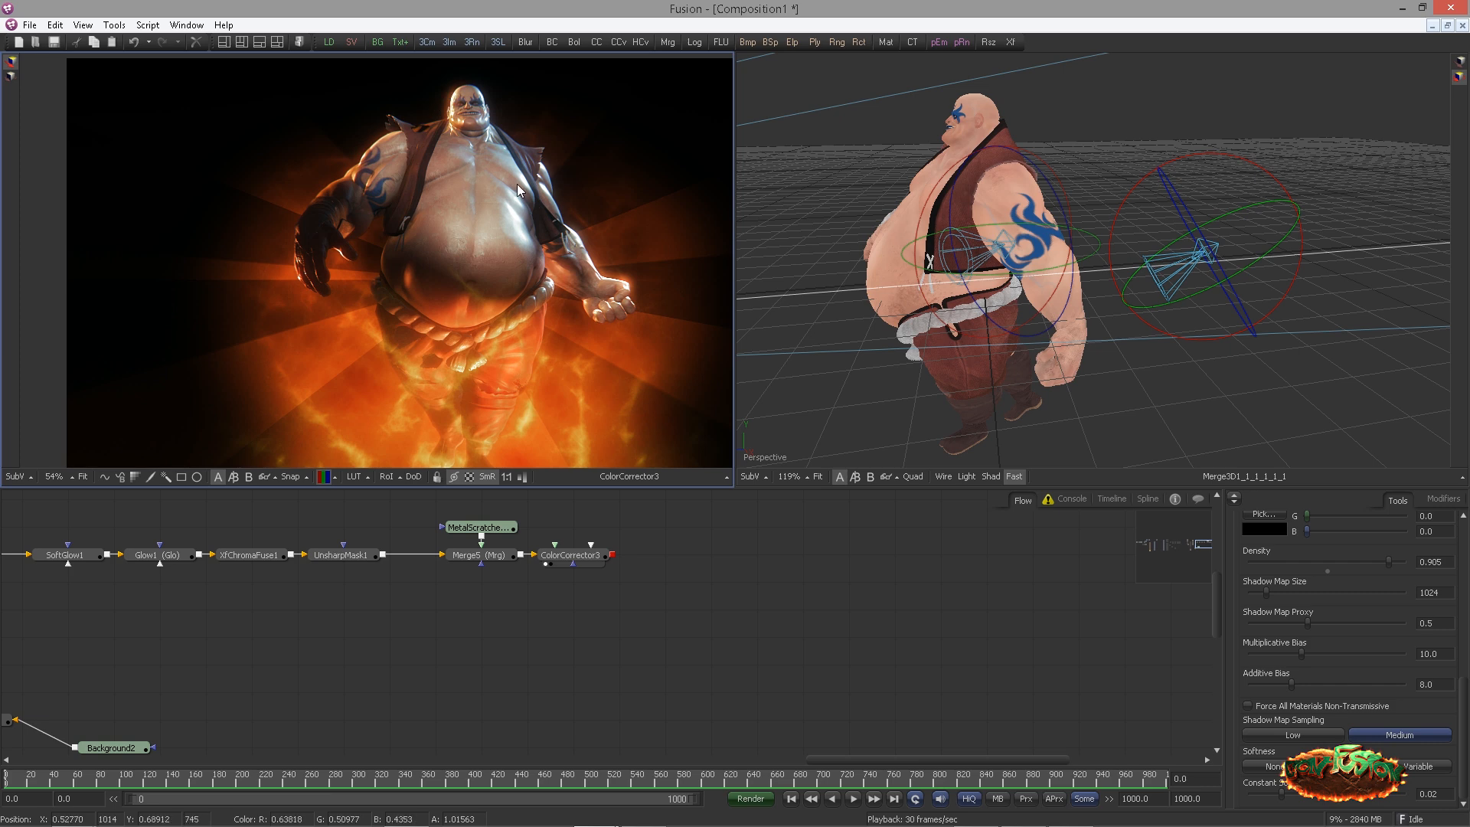
pyautogui.scroll(-5, 555, 590)
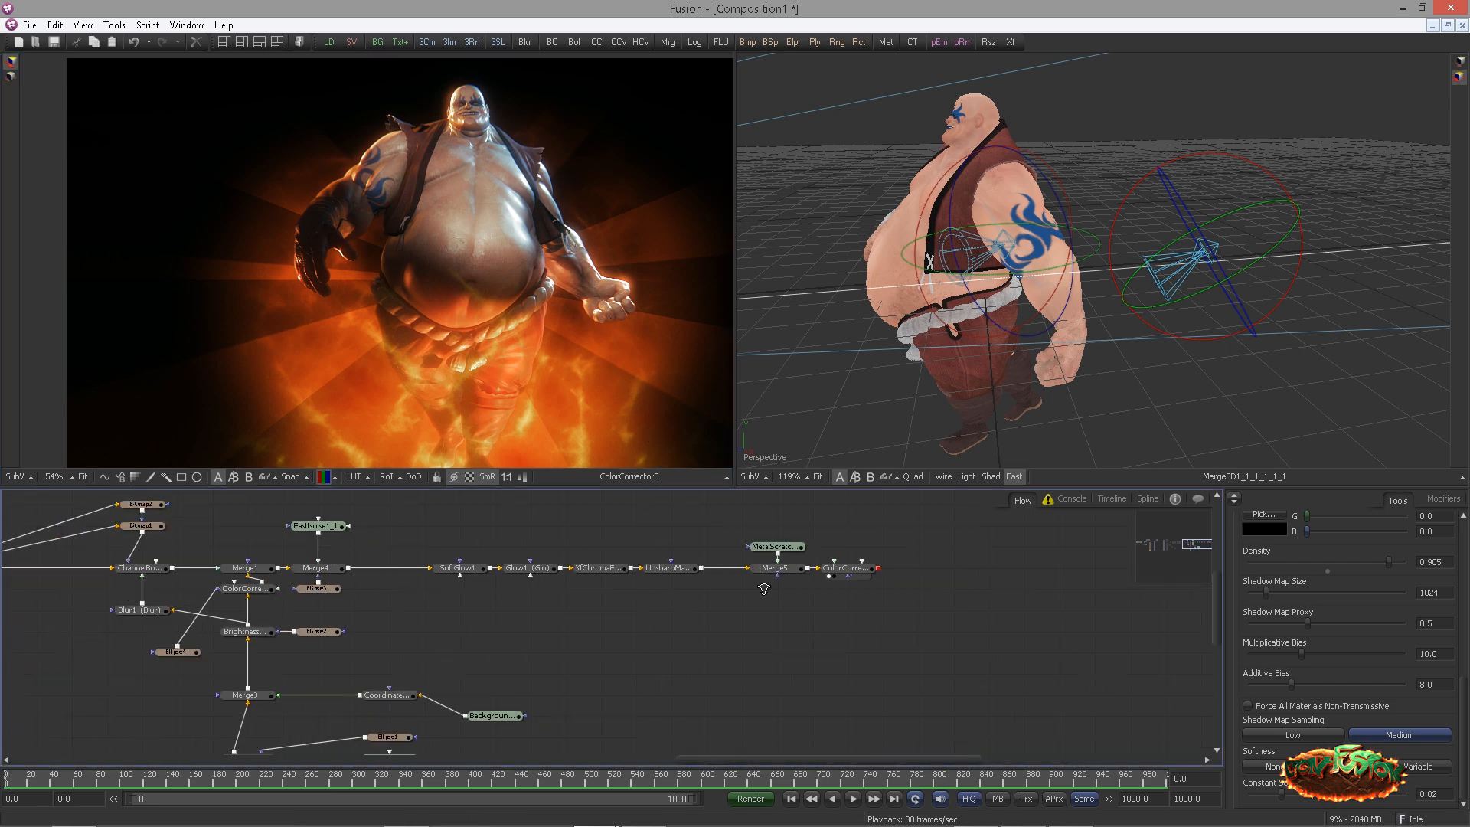
# Show the light pass's Merge3D in the first viewer, paste another spotlight copy below the others and connect it to that Merge3D
pyautogui.moveTo(653, 650); pyautogui.dragTo(828, 669)
pyautogui.scroll(2, 758, 659)
pyautogui.moveTo(447, 667); pyautogui.dragTo(725, 640)
pyautogui.moveTo(514, 287); pyautogui.dragTo(514, 283)
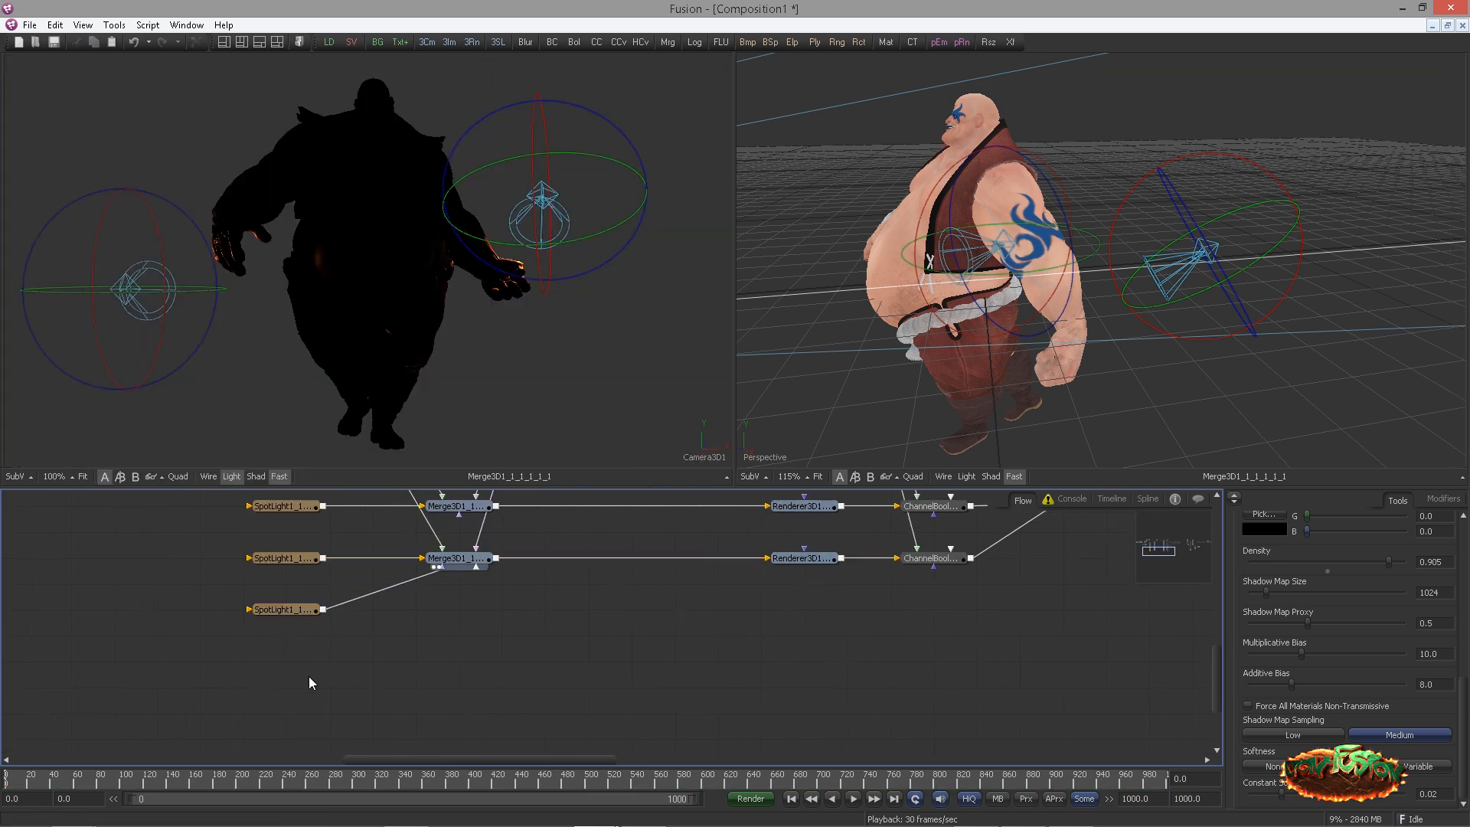
pyautogui.hotkey('ctrl', 'v')
pyautogui.moveTo(327, 666); pyautogui.dragTo(444, 583)
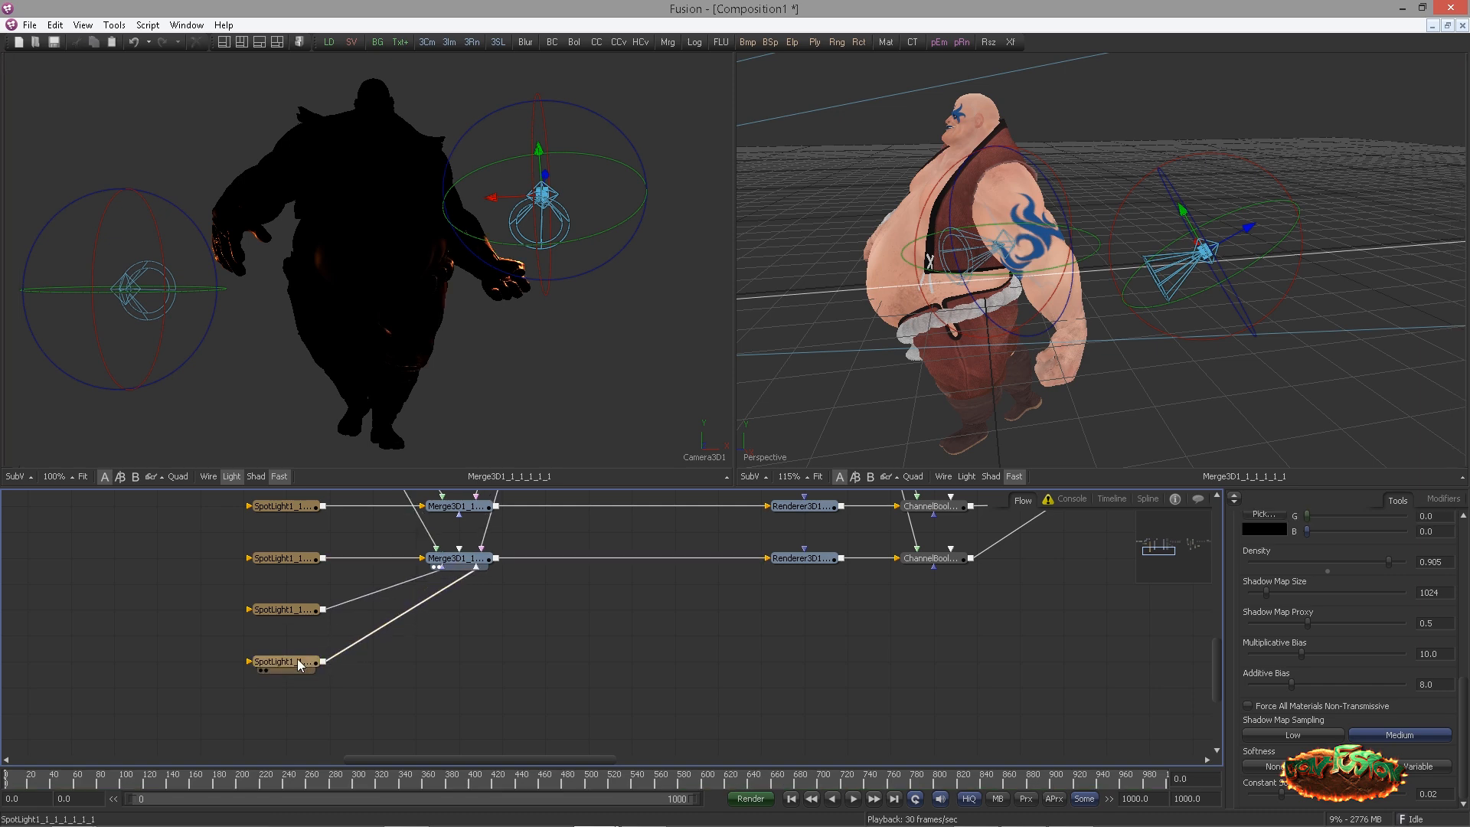
# Move the new spotlight up behind the shoulder above the clenched fist and angle it to rim-light the head and shoulder
pyautogui.moveTo(1197, 229); pyautogui.dragTo(1069, 86)
pyautogui.moveTo(1114, 337); pyautogui.dragTo(1433, 463)
pyautogui.moveTo(1031, 234); pyautogui.dragTo(899, 217)
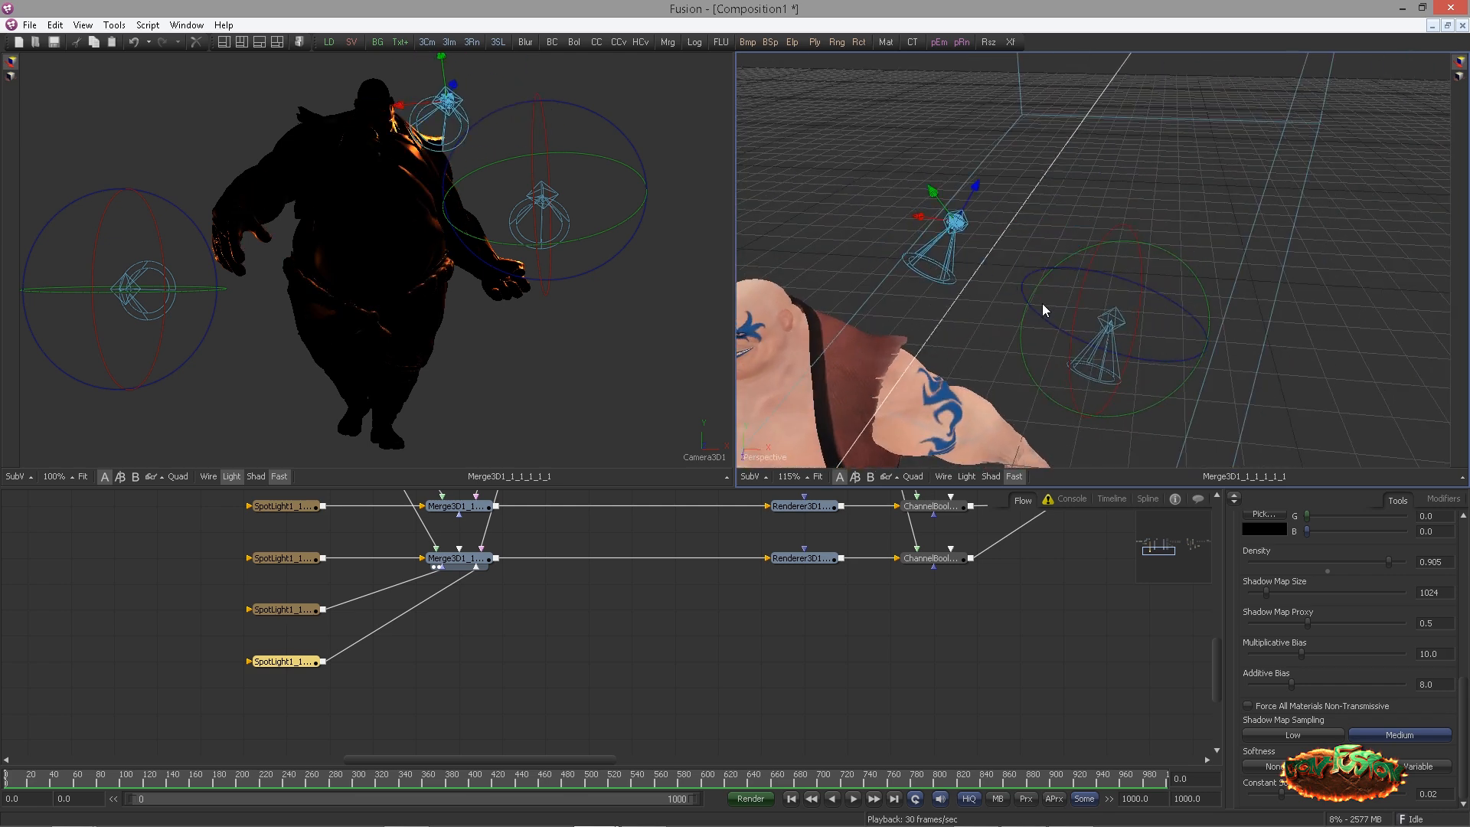
pyautogui.moveTo(1041, 304); pyautogui.dragTo(1105, 264)
pyautogui.press('r')
pyautogui.press('c')
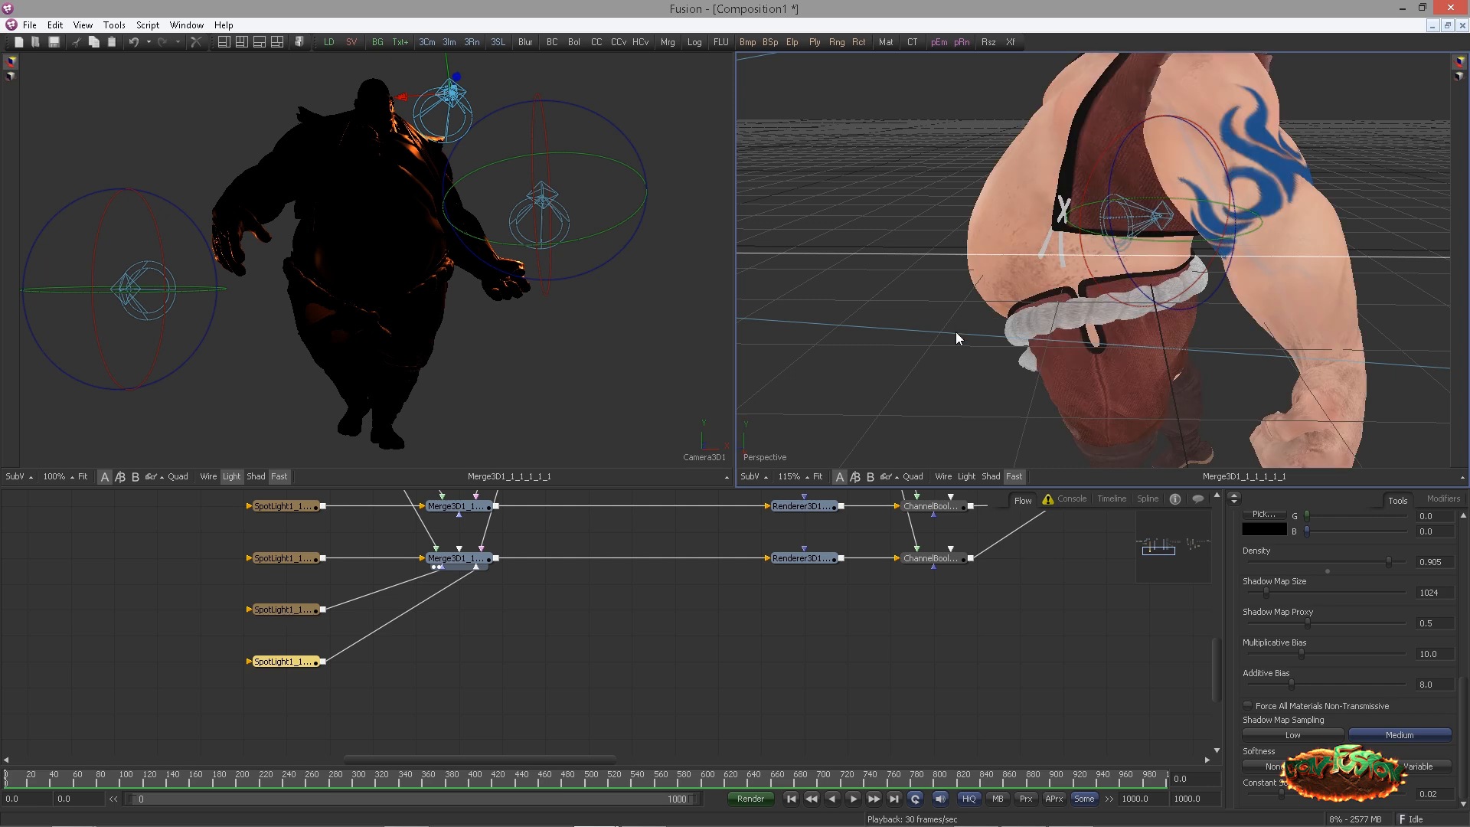
pyautogui.moveTo(955, 332)
pyautogui.mouseDown()
pyautogui.moveTo(961, 342)
pyautogui.moveTo(1157, 219)
pyautogui.moveTo(1175, 192)
pyautogui.moveTo(1195, 206)
pyautogui.moveTo(1188, 222)
pyautogui.mouseUp()
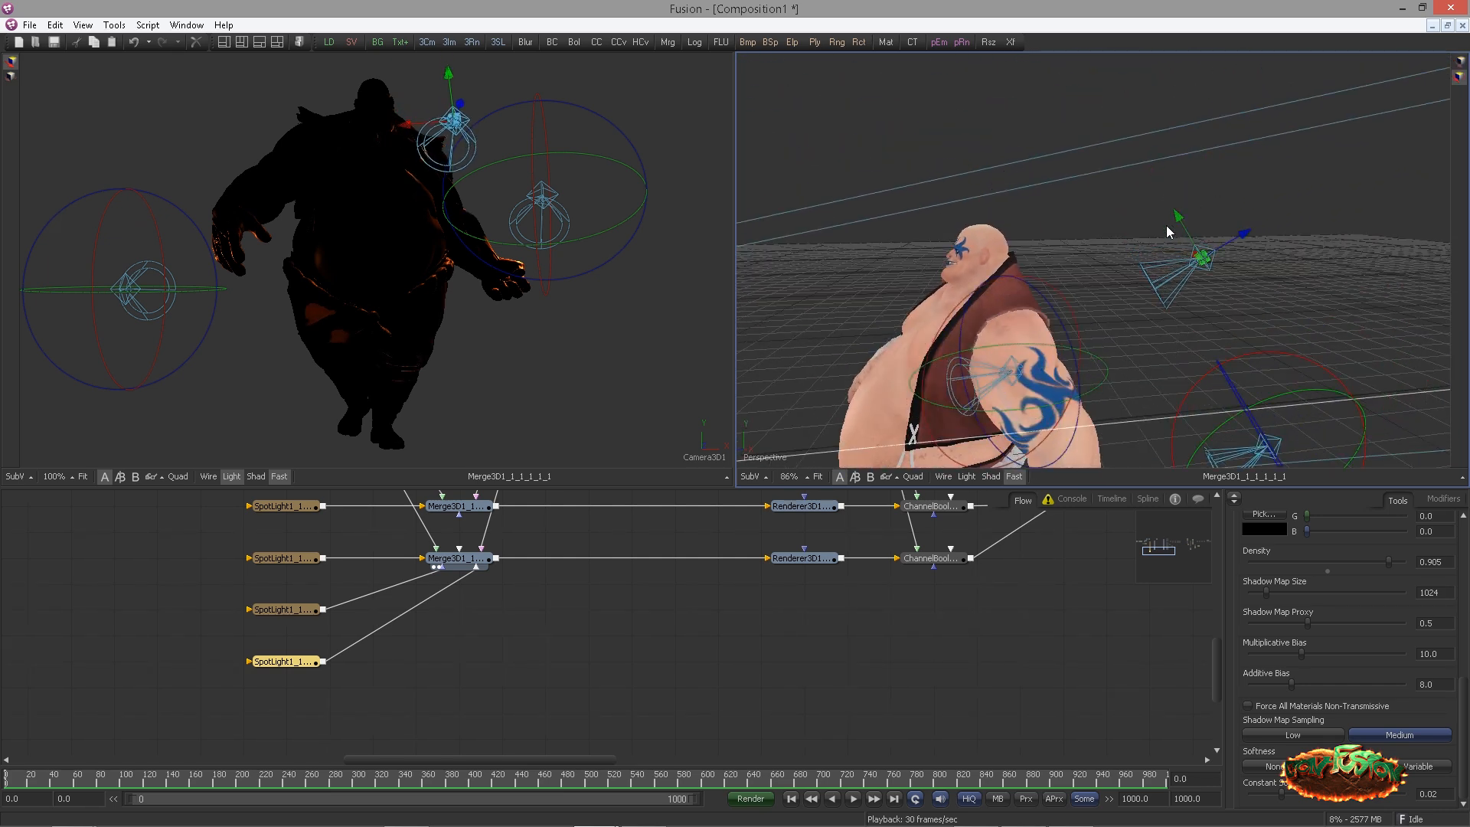
pyautogui.press('w')
pyautogui.moveTo(1273, 177); pyautogui.dragTo(1173, 242)
pyautogui.press('q')
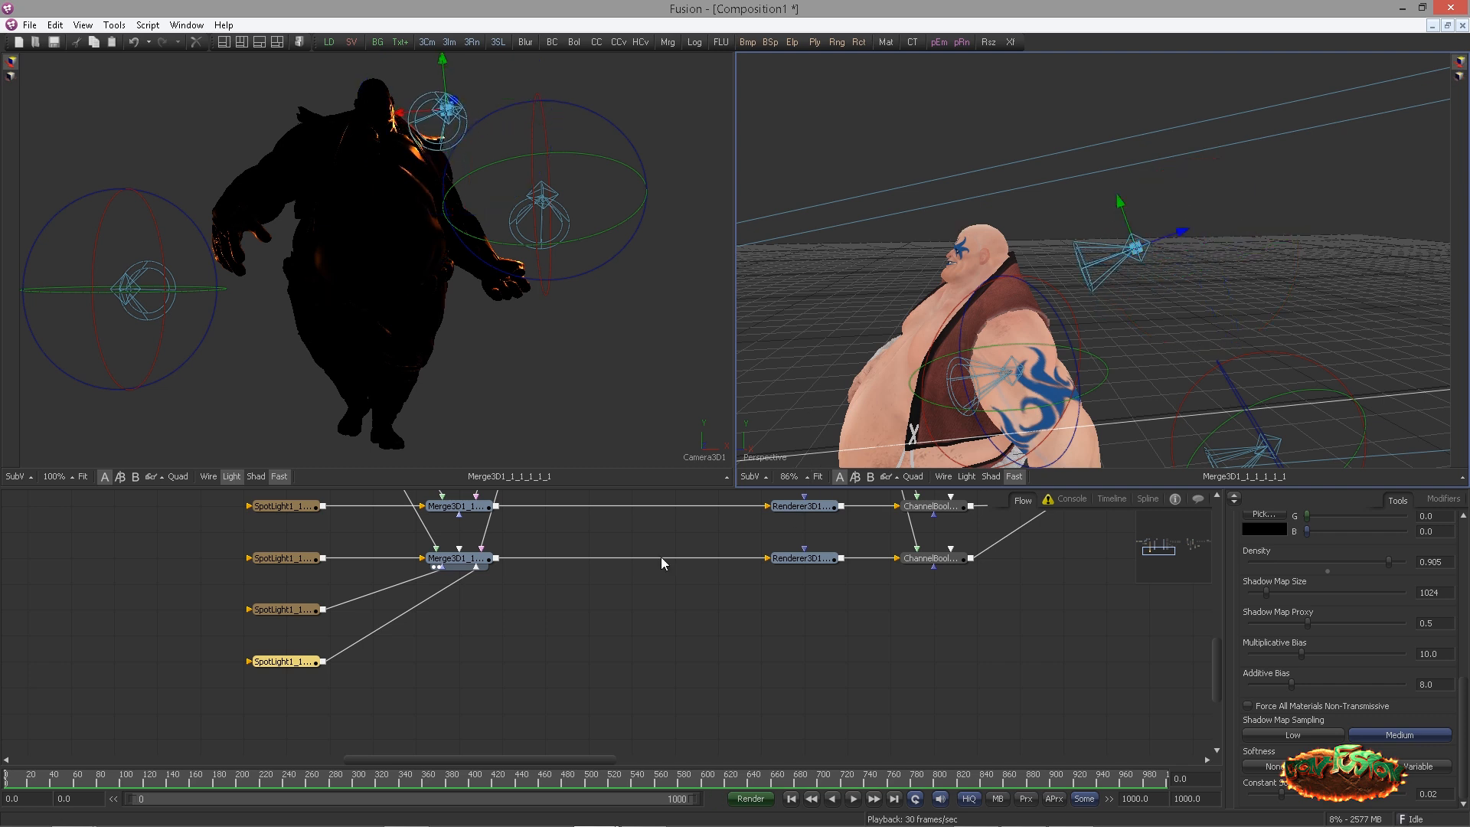
# Duplicate the shoulder spotlight and connect the copy to the same Merge3D
pyautogui.click(274, 659)
pyautogui.hotkey('ctrl', 'c')
pyautogui.click(333, 686)
pyautogui.hotkey('ctrl', 'v')
pyautogui.moveTo(366, 687); pyautogui.dragTo(460, 559)
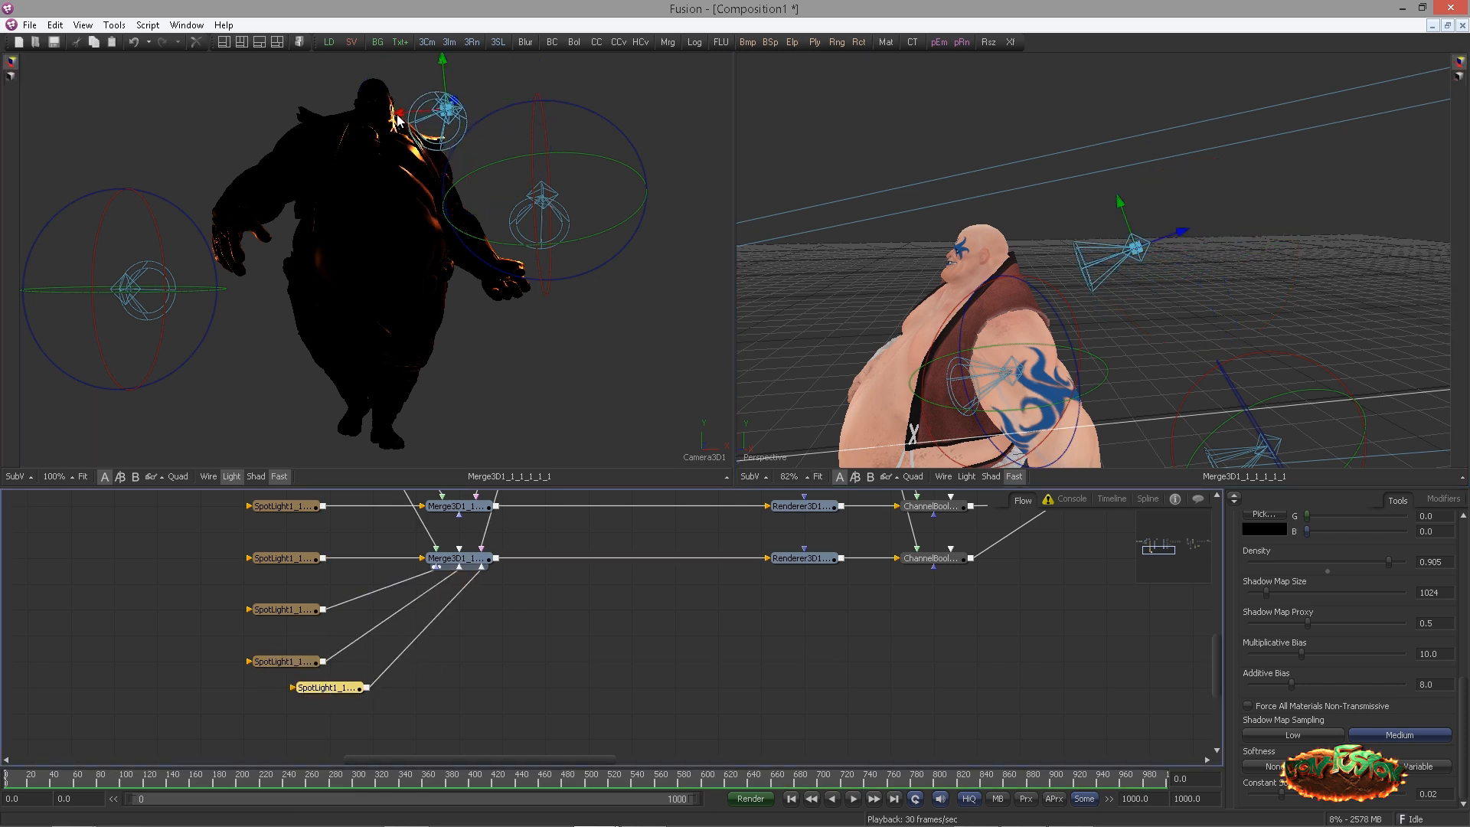
# Move the copied spotlight across to the opposite shoulder and raise it slightly above the head
pyautogui.moveTo(398, 117); pyautogui.dragTo(289, 118)
pyautogui.moveTo(337, 68); pyautogui.dragTo(336, 51)
pyautogui.moveTo(1101, 174); pyautogui.dragTo(1090, 137)
# Show ColorCorrector3's final composite in the first viewer and examine the rim light on the head, shoulders and arms
pyautogui.moveTo(843, 592); pyautogui.dragTo(541, 627)
pyautogui.scroll(-4, 741, 598)
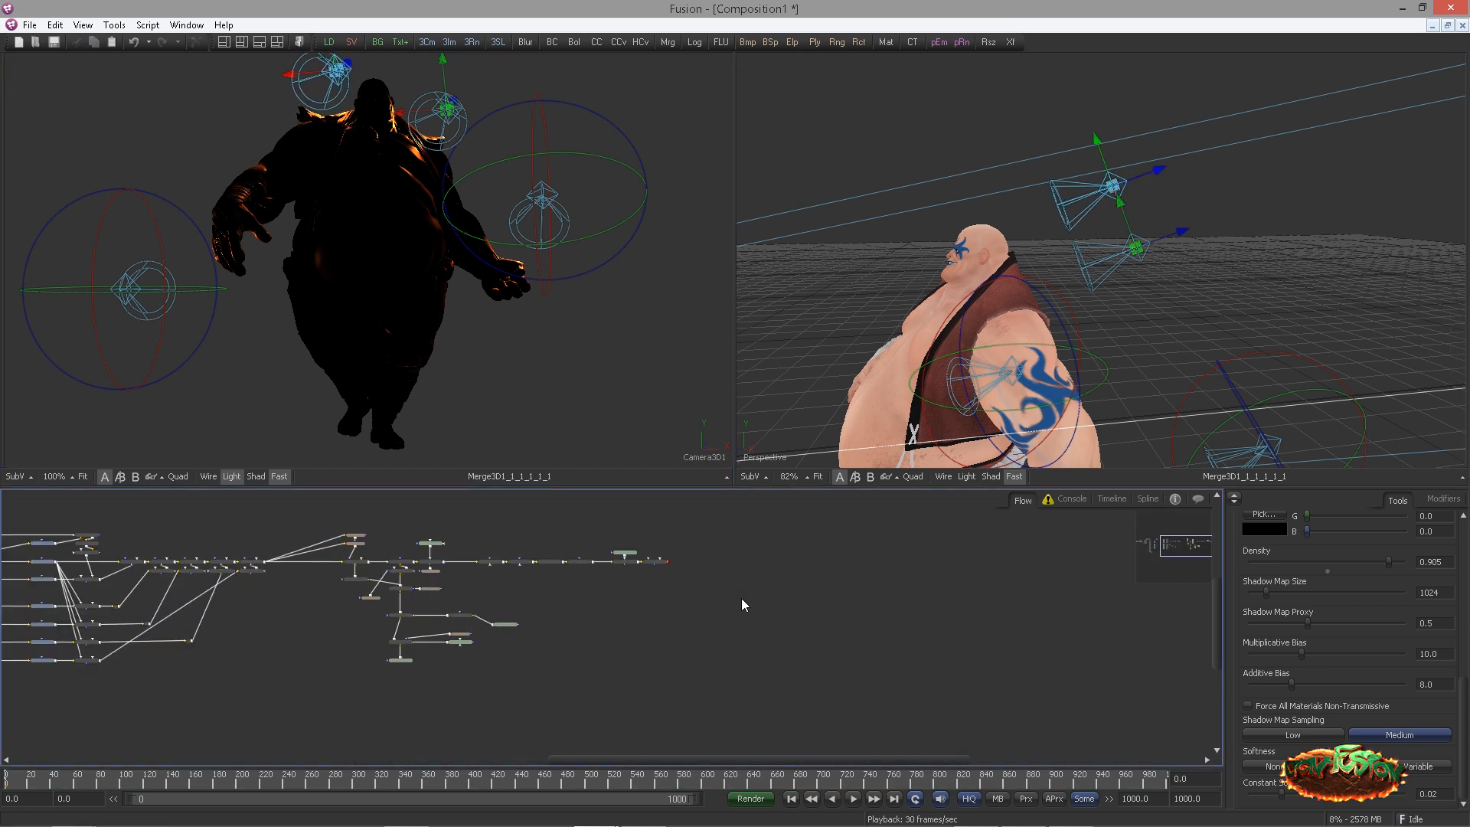
pyautogui.scroll(3, 741, 599)
pyautogui.moveTo(609, 587); pyautogui.dragTo(361, 200)
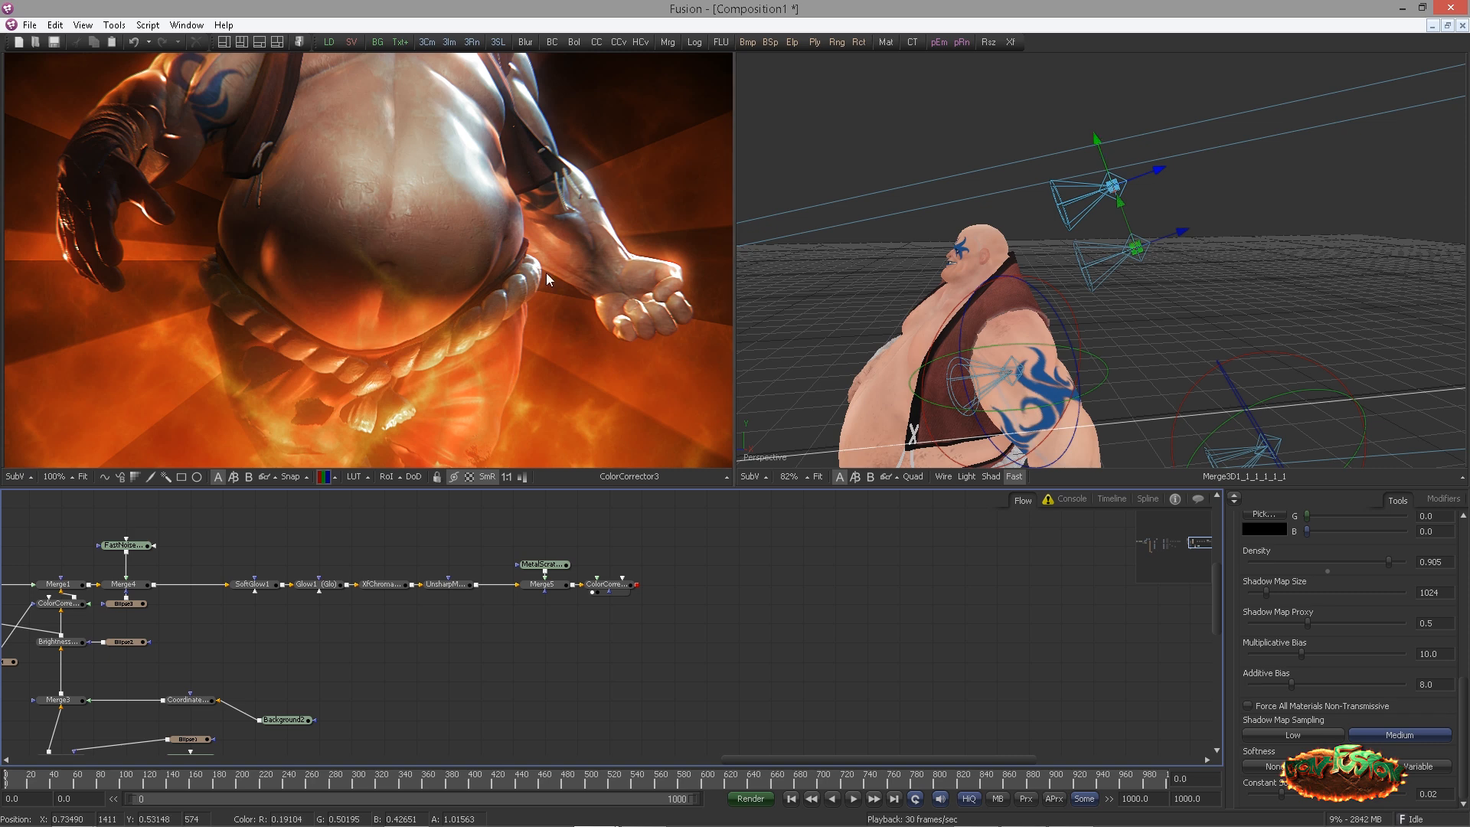
pyautogui.scroll(-4, 328, 263)
pyautogui.moveTo(545, 273); pyautogui.dragTo(580, 263)
pyautogui.scroll(2, 534, 204)
pyautogui.scroll(-2, 580, 263)
pyautogui.scroll(3, 535, 268)
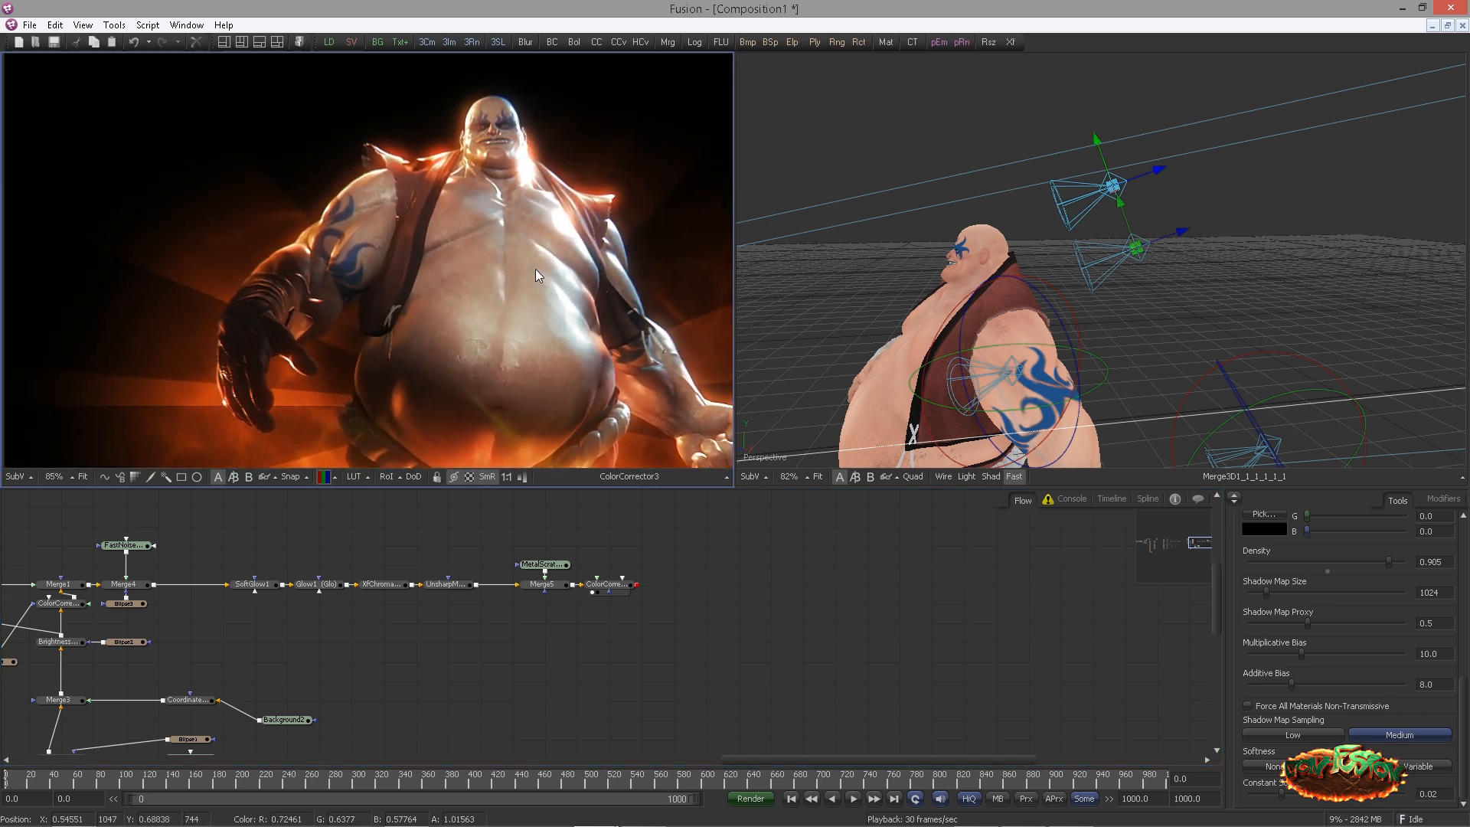
pyautogui.scroll(-3, 490, 245)
pyautogui.moveTo(449, 245); pyautogui.dragTo(402, 193)
pyautogui.scroll(-1, 403, 193)
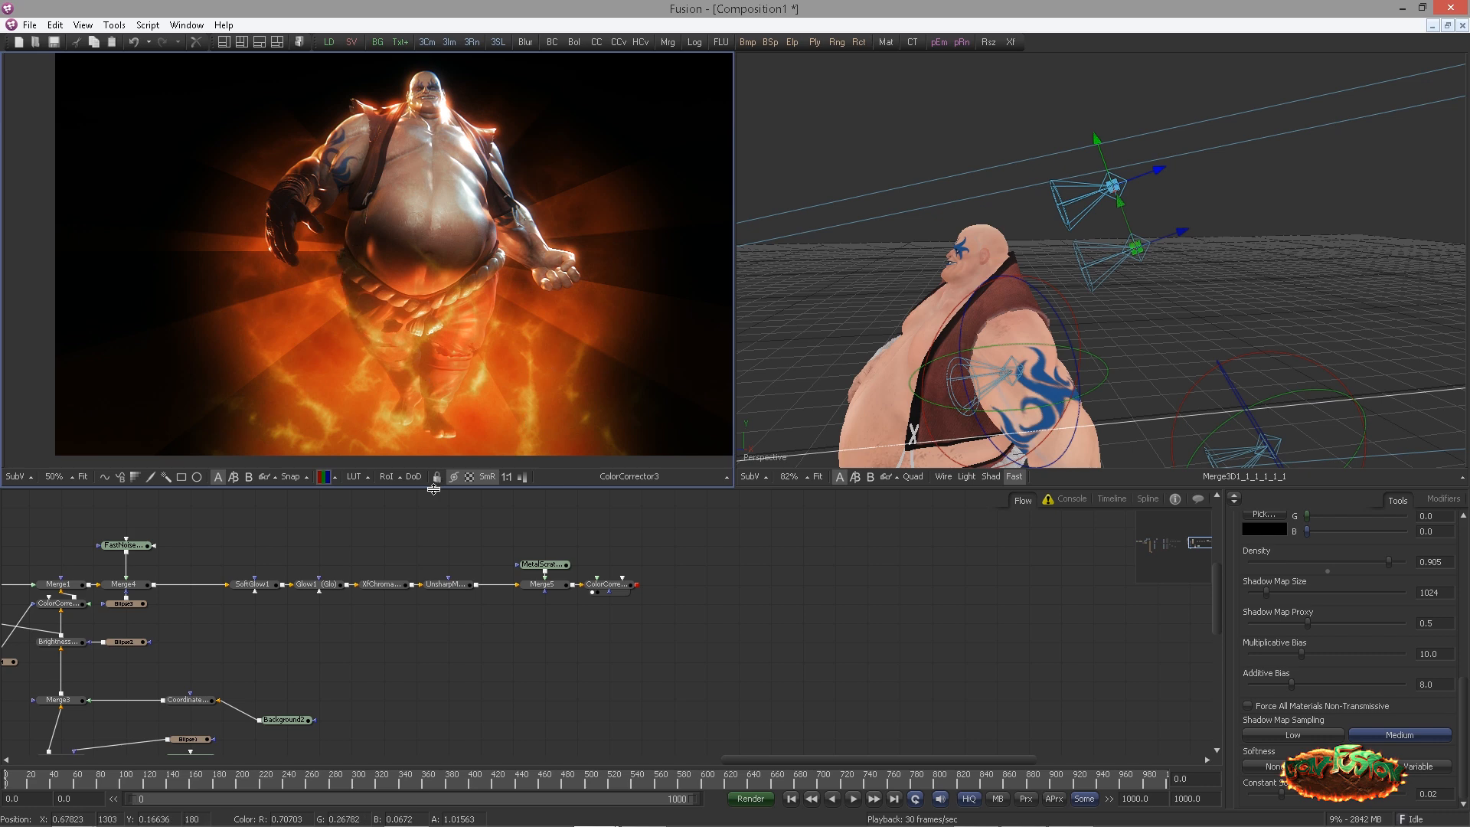
# Insert a Brightness / Contrast tool between Blur1 and ChannelBooleans3
pyautogui.moveTo(358, 604); pyautogui.dragTo(659, 564)
pyautogui.scroll(3, 659, 564)
pyautogui.moveTo(490, 595); pyautogui.dragTo(836, 555)
pyautogui.moveTo(454, 641); pyautogui.dragTo(563, 716)
pyautogui.scroll(1, 562, 714)
pyautogui.click(509, 641)
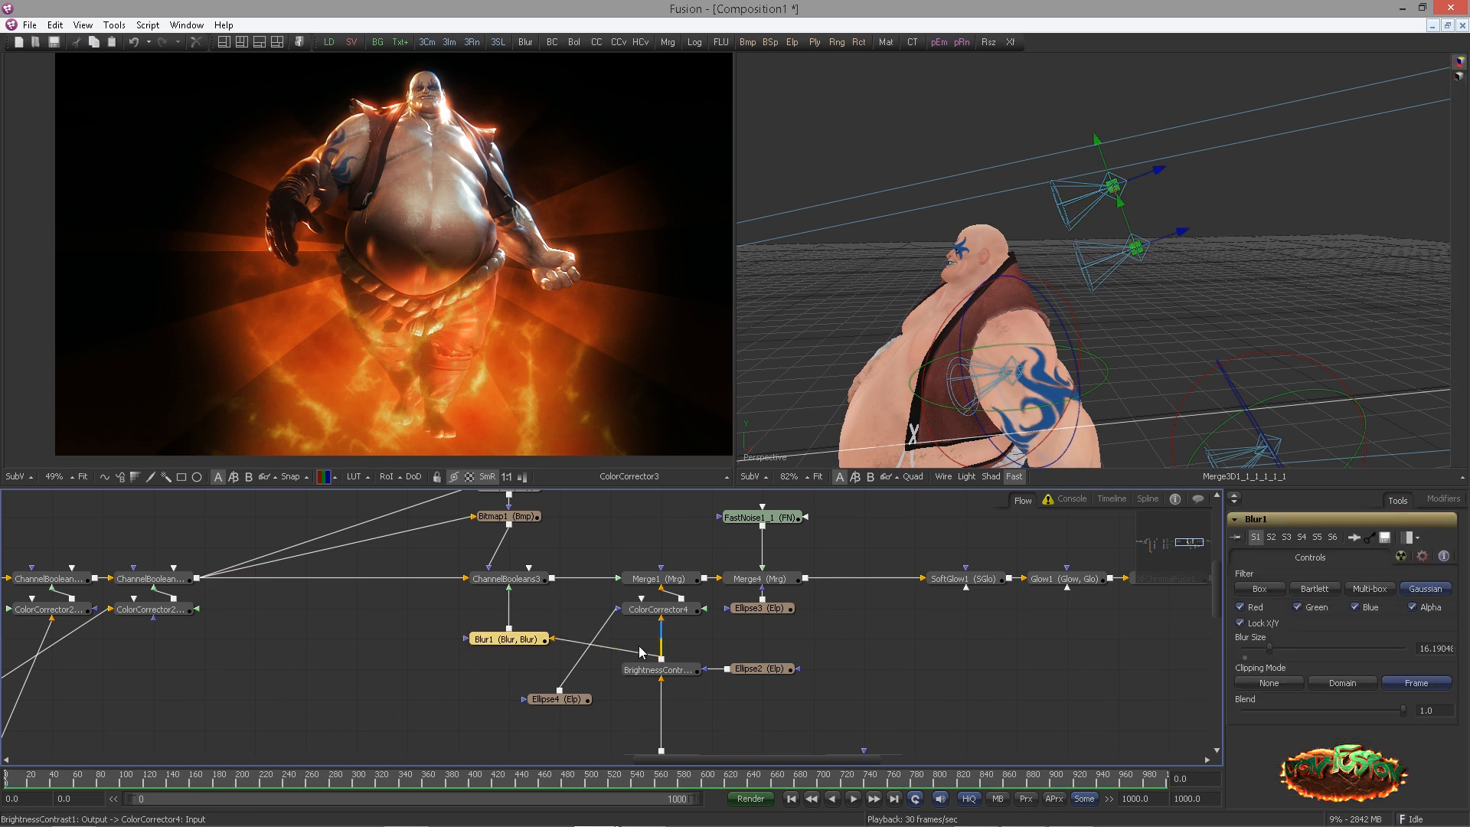
pyautogui.click(651, 669)
pyautogui.moveTo(501, 640); pyautogui.dragTo(512, 671)
pyautogui.hotkey('ctrl', 'space')
pyautogui.write('bri')
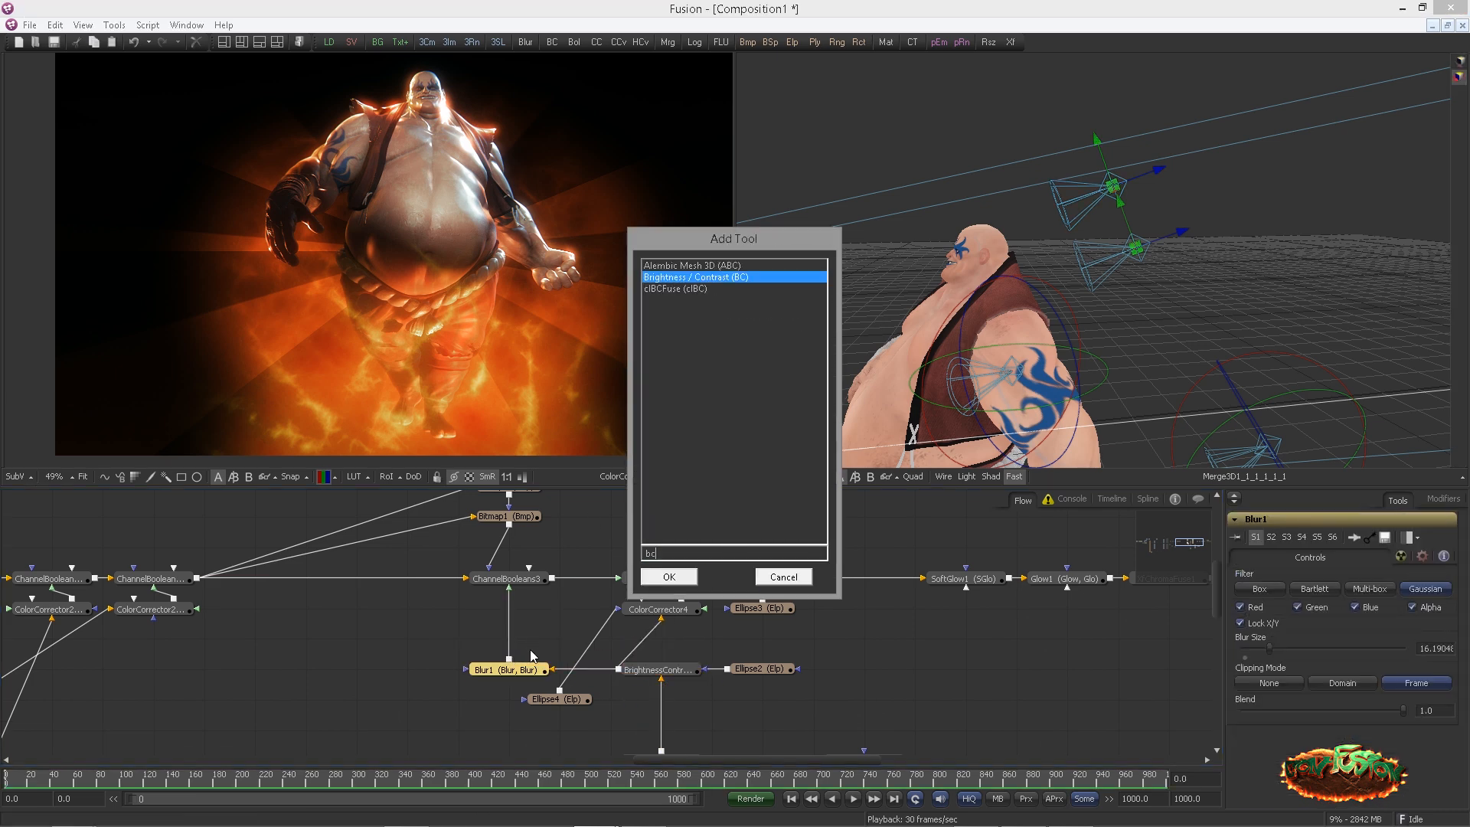
pyautogui.press('Return')
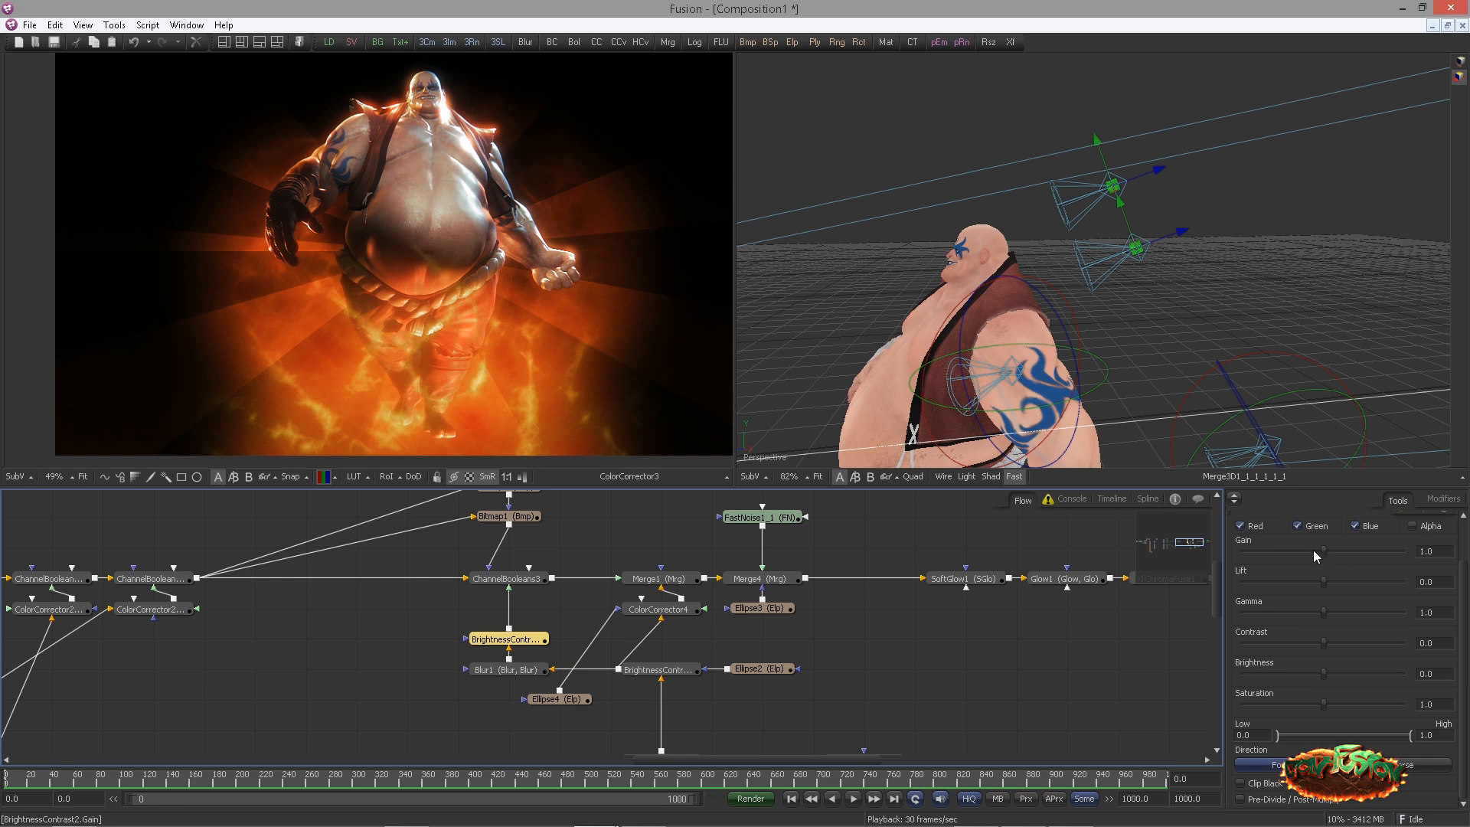
# Show ChannelBooleans3 in the second viewer and place the new Brightness / Contrast node directly beneath it
pyautogui.moveTo(523, 672); pyautogui.dragTo(1002, 252)
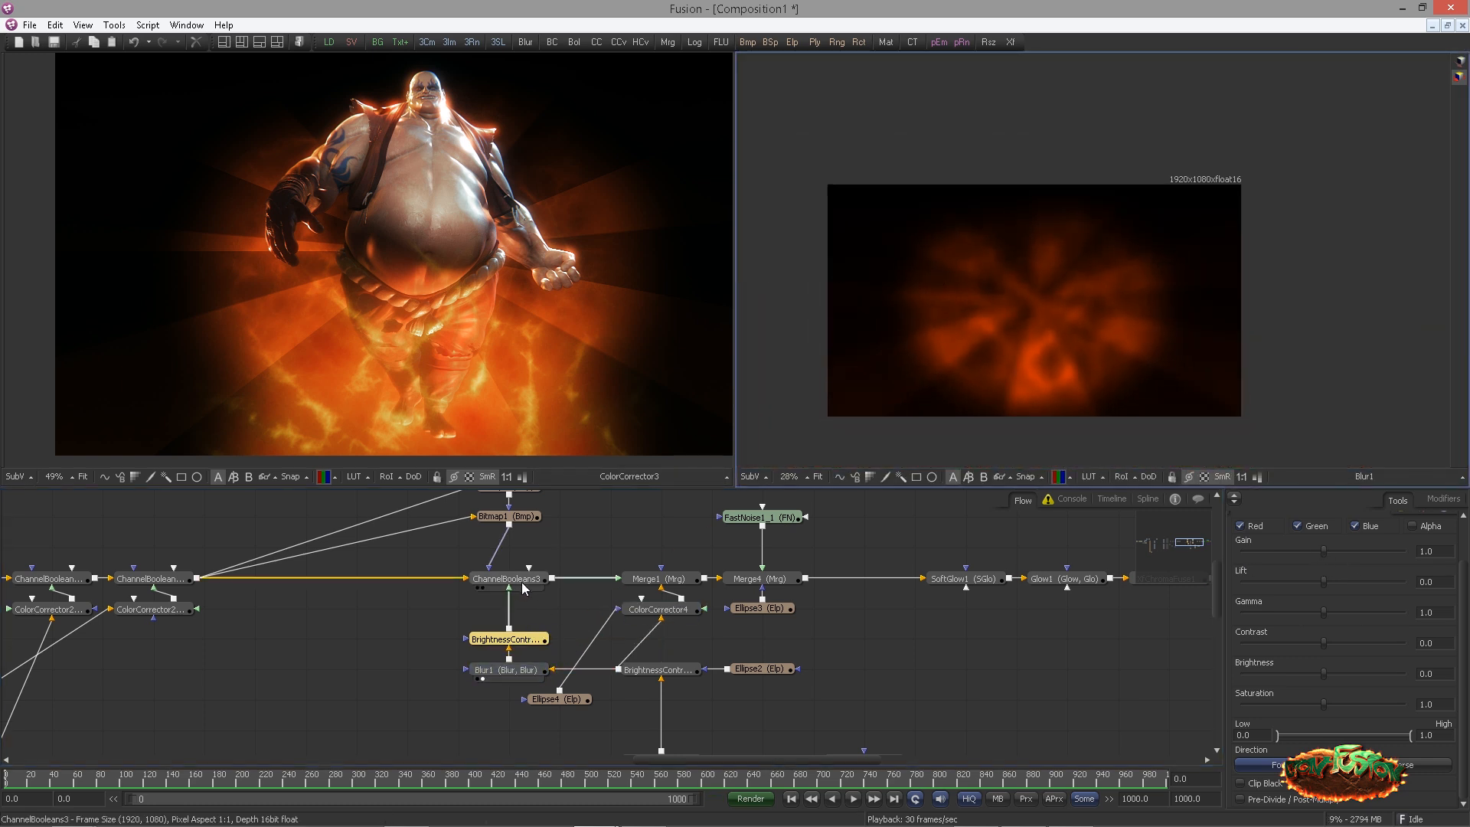
pyautogui.moveTo(521, 582); pyautogui.dragTo(990, 273)
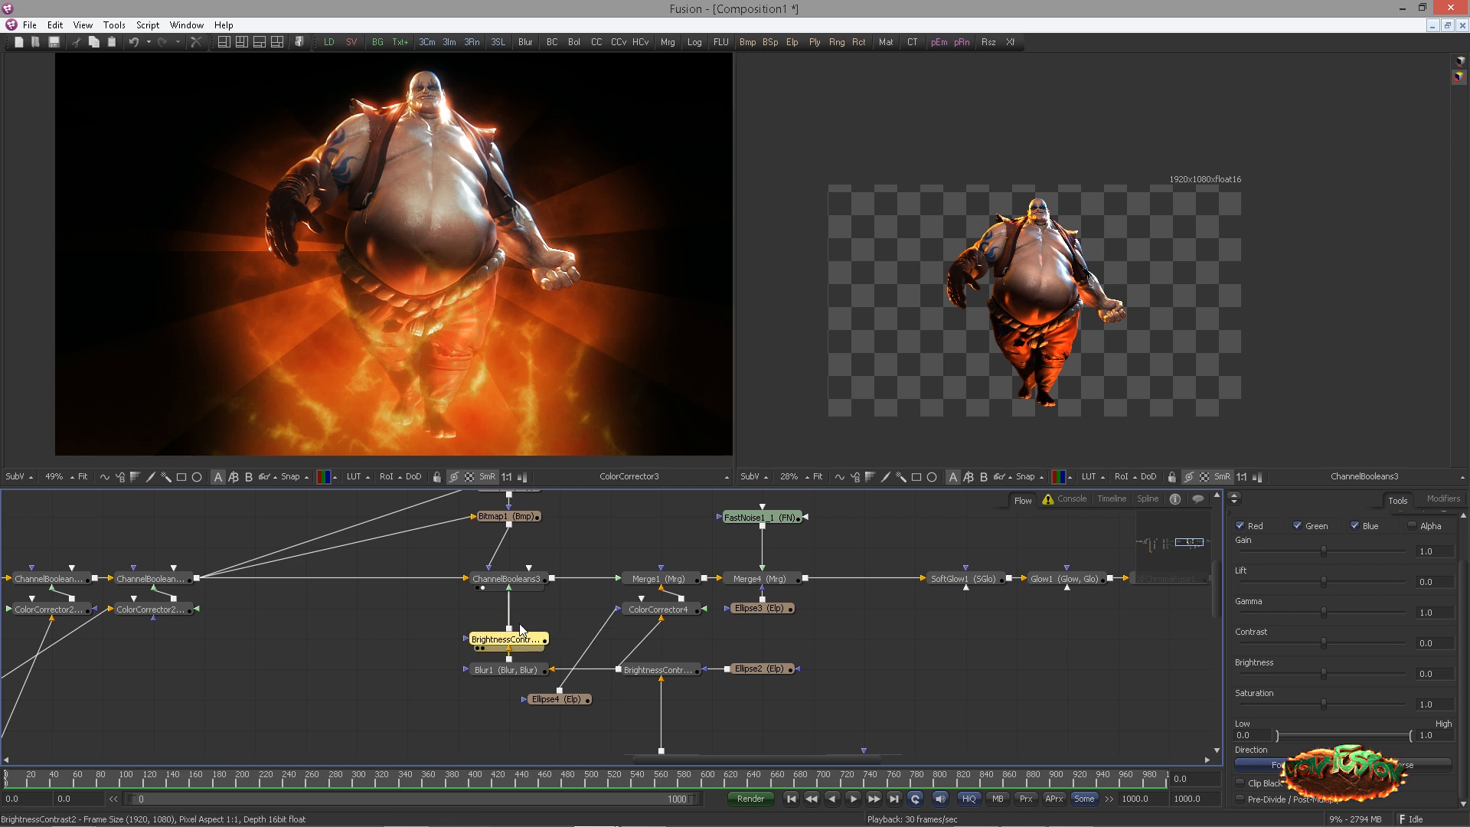
pyautogui.moveTo(521, 630); pyautogui.dragTo(520, 600)
# Set the new Brightness / Contrast tool's Gain to about 2.1 and check the final composite
pyautogui.moveTo(1325, 547); pyautogui.dragTo(1384, 541)
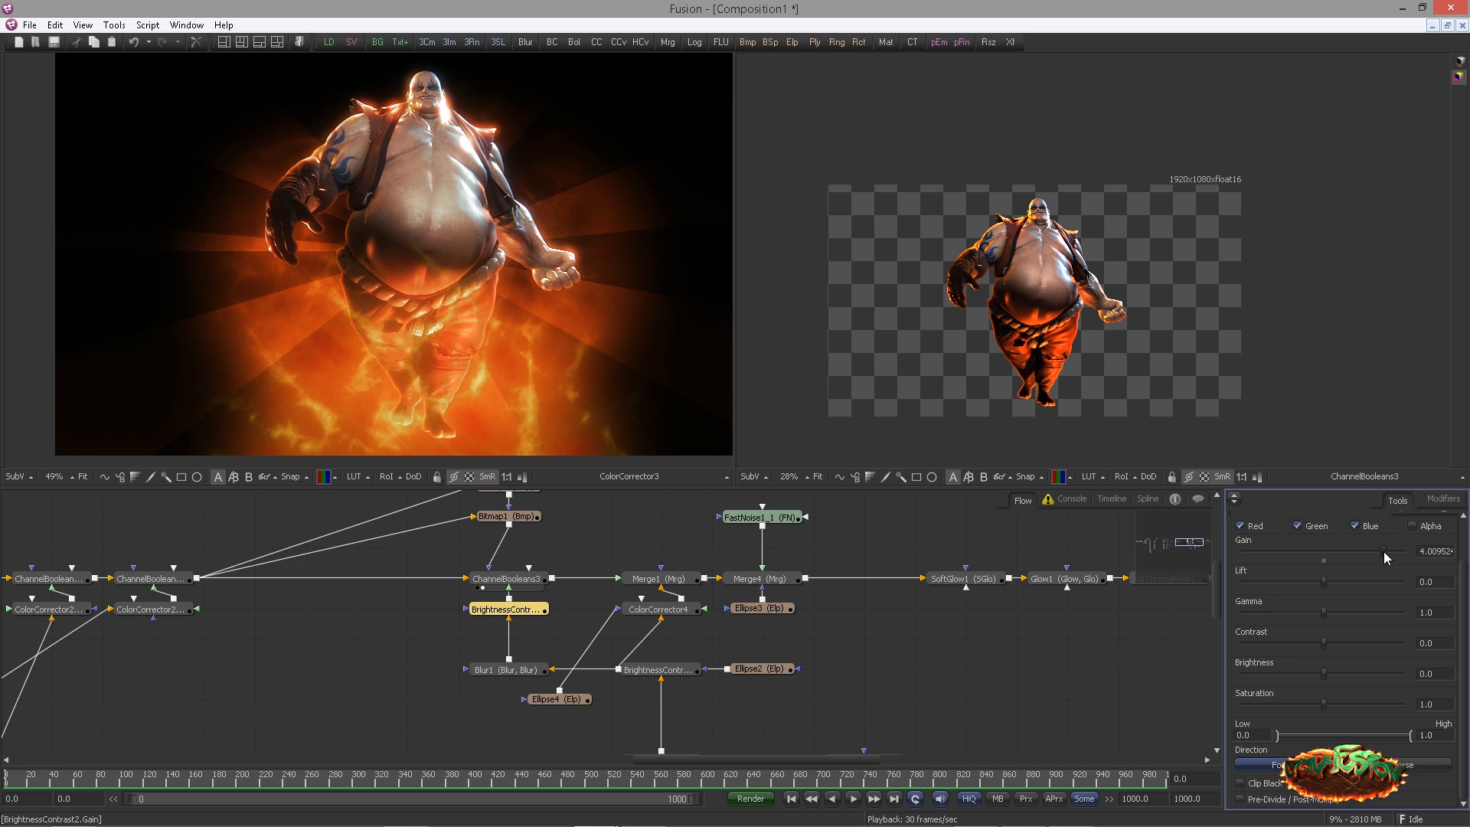
pyautogui.moveTo(1383, 552); pyautogui.dragTo(1345, 551)
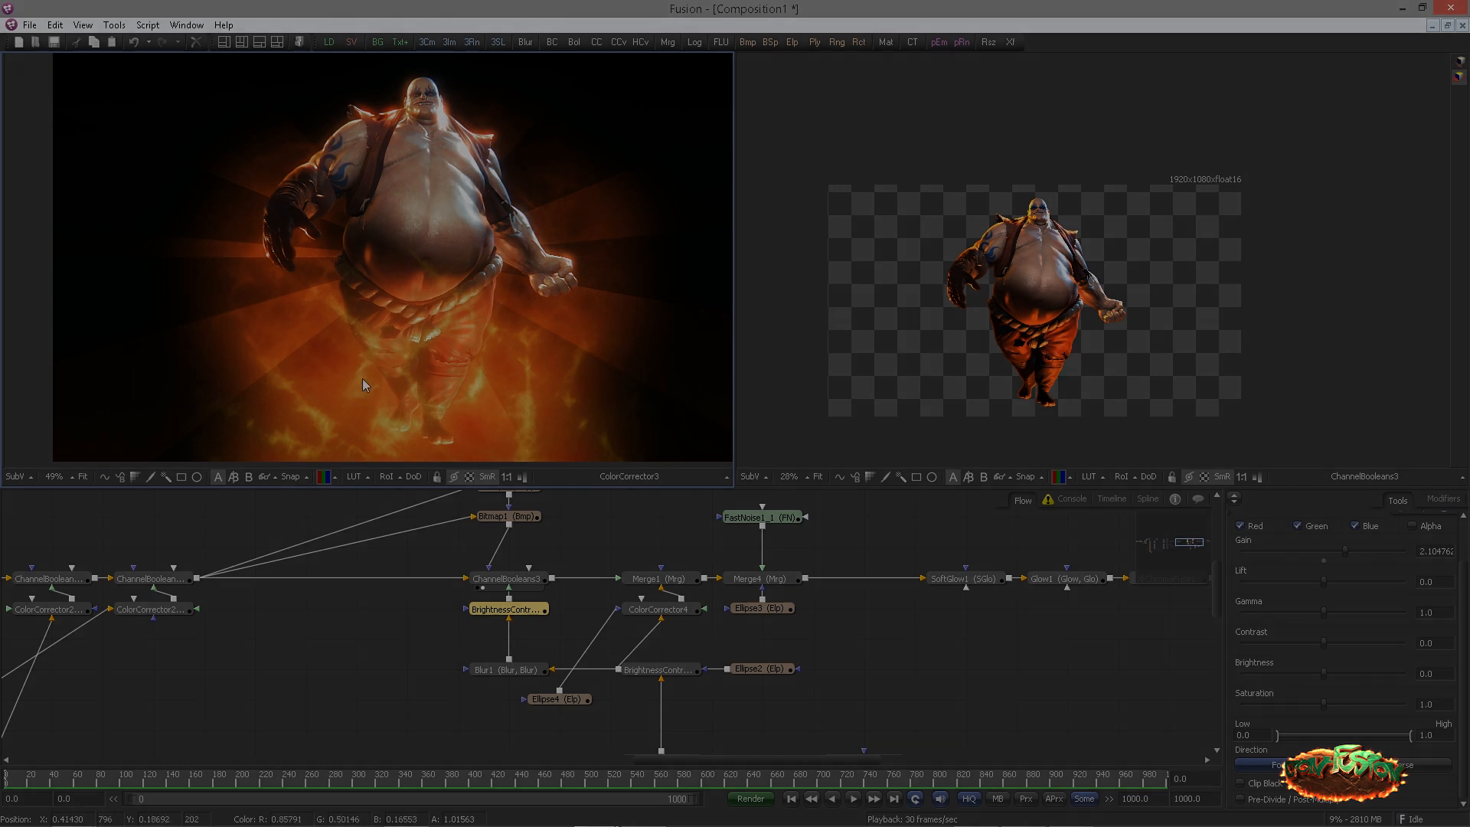
pyautogui.scroll(4, 363, 385)
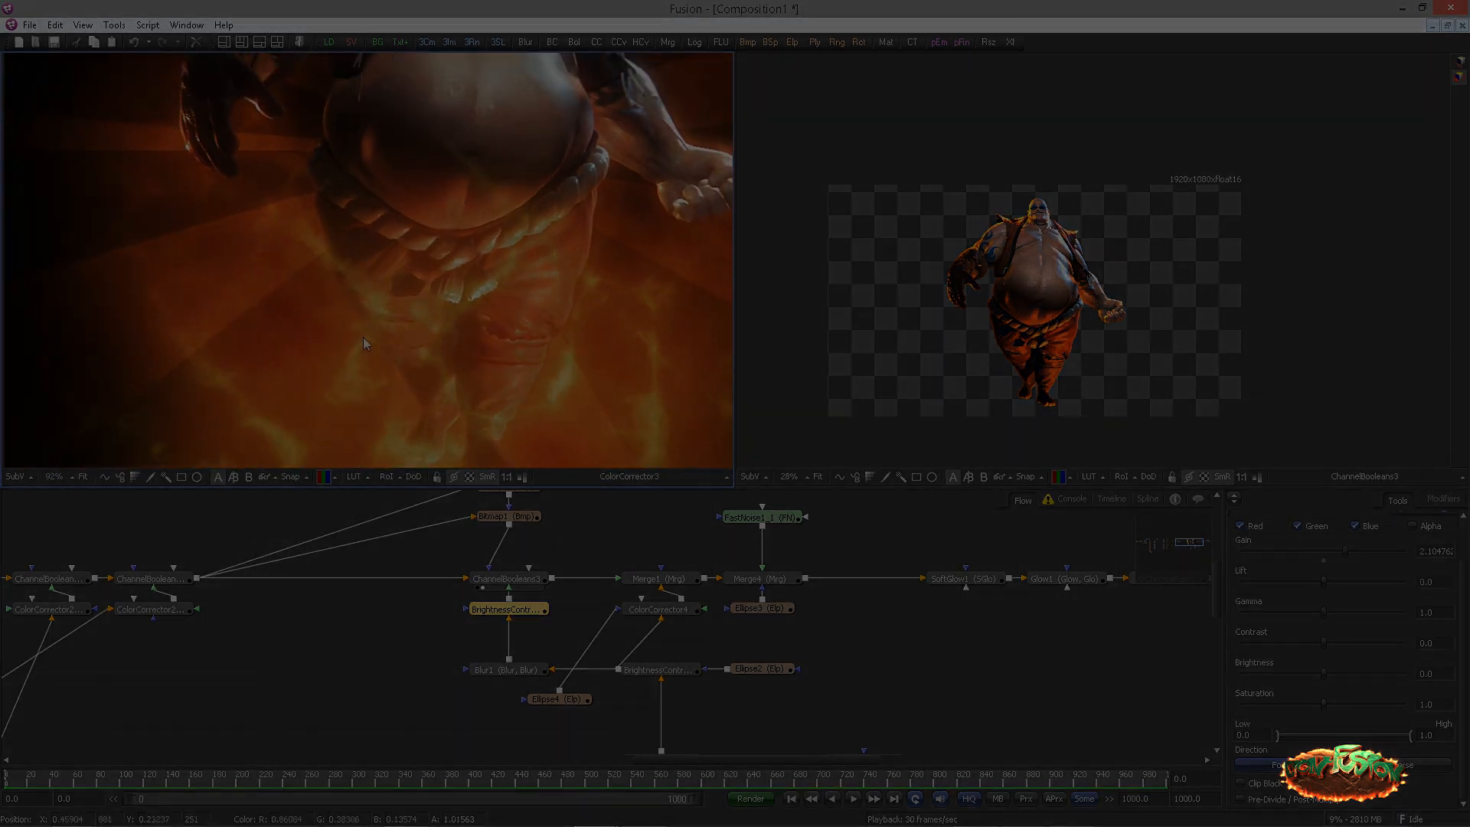
pyautogui.scroll(-3, 375, 348)
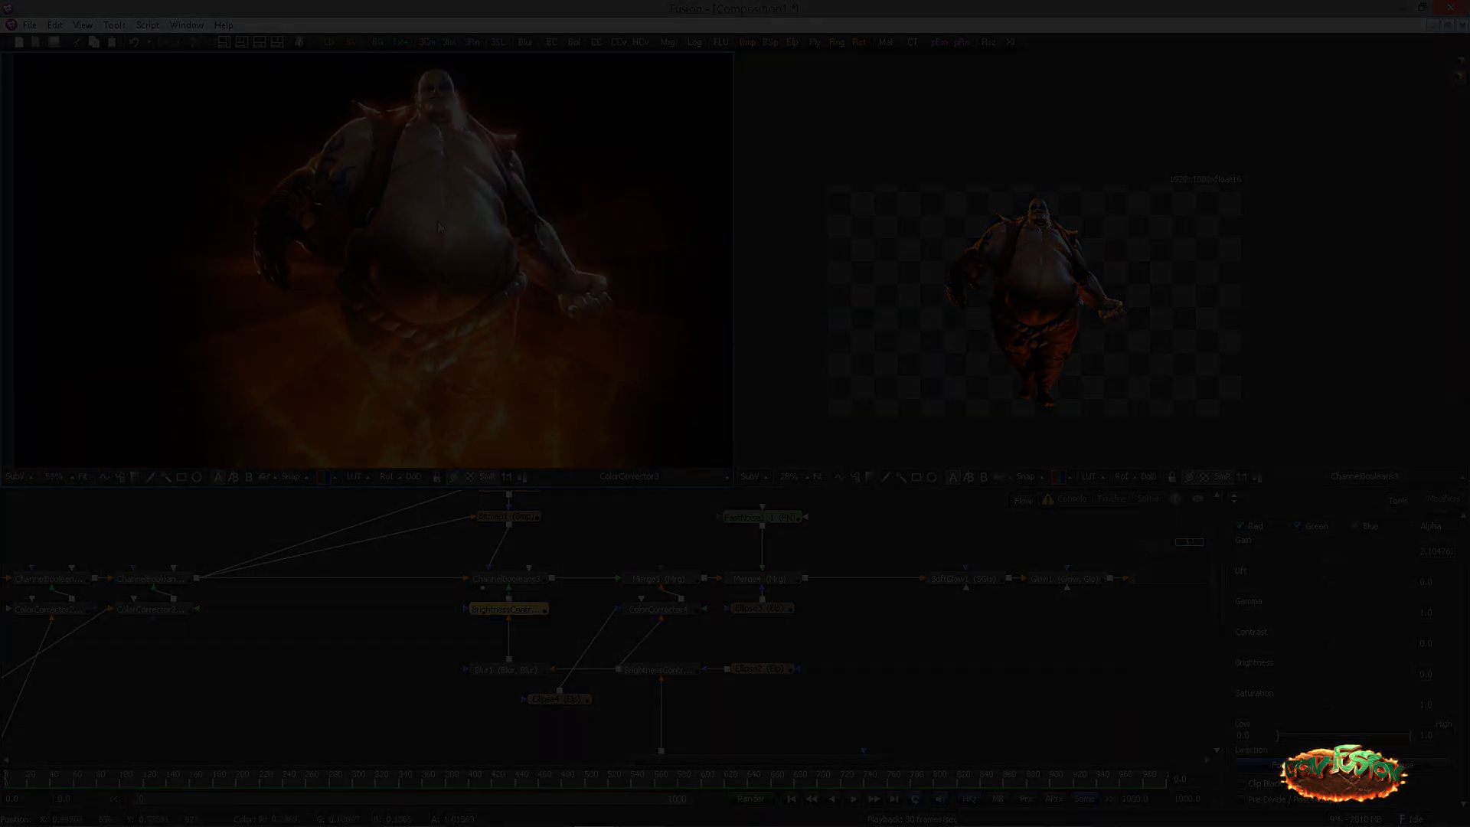